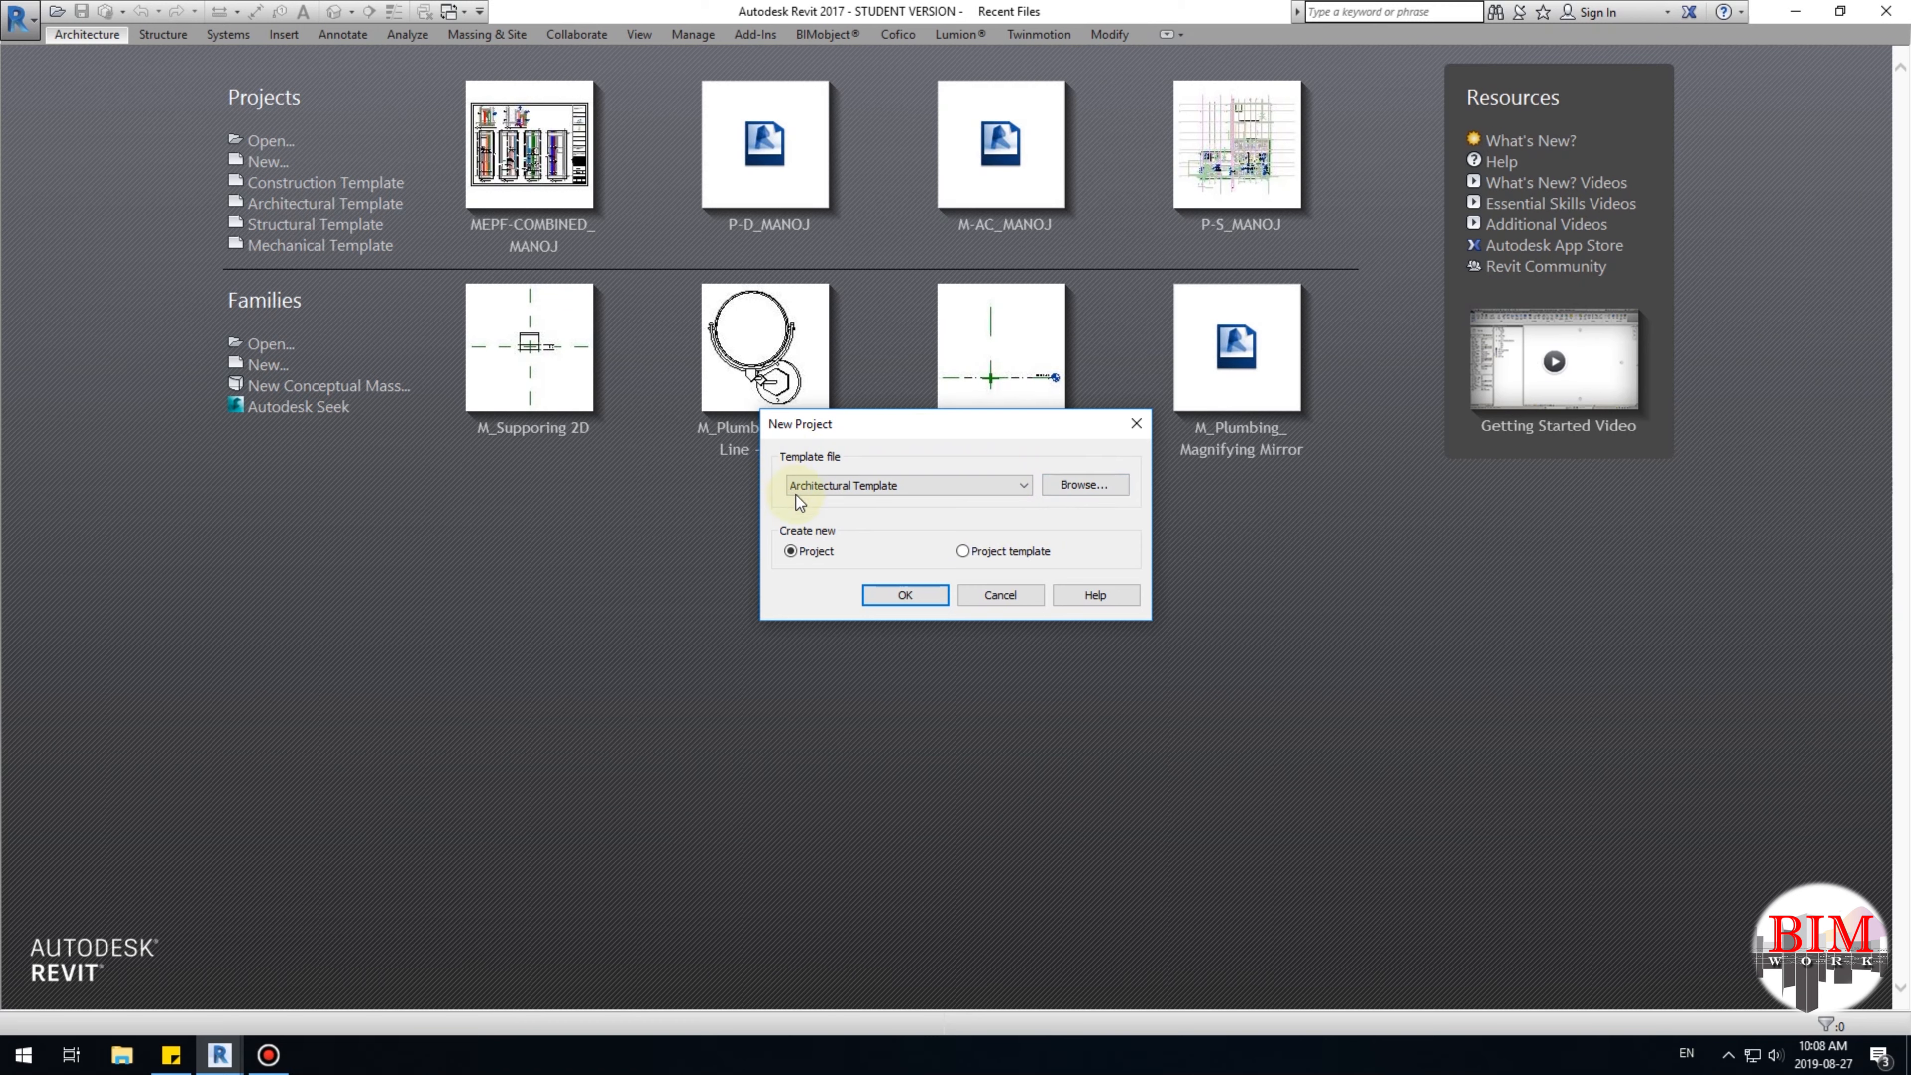
Create a new project from the Architectural Template and dock the Properties palette on the side opposite the Project Browser.
left_click(906, 595)
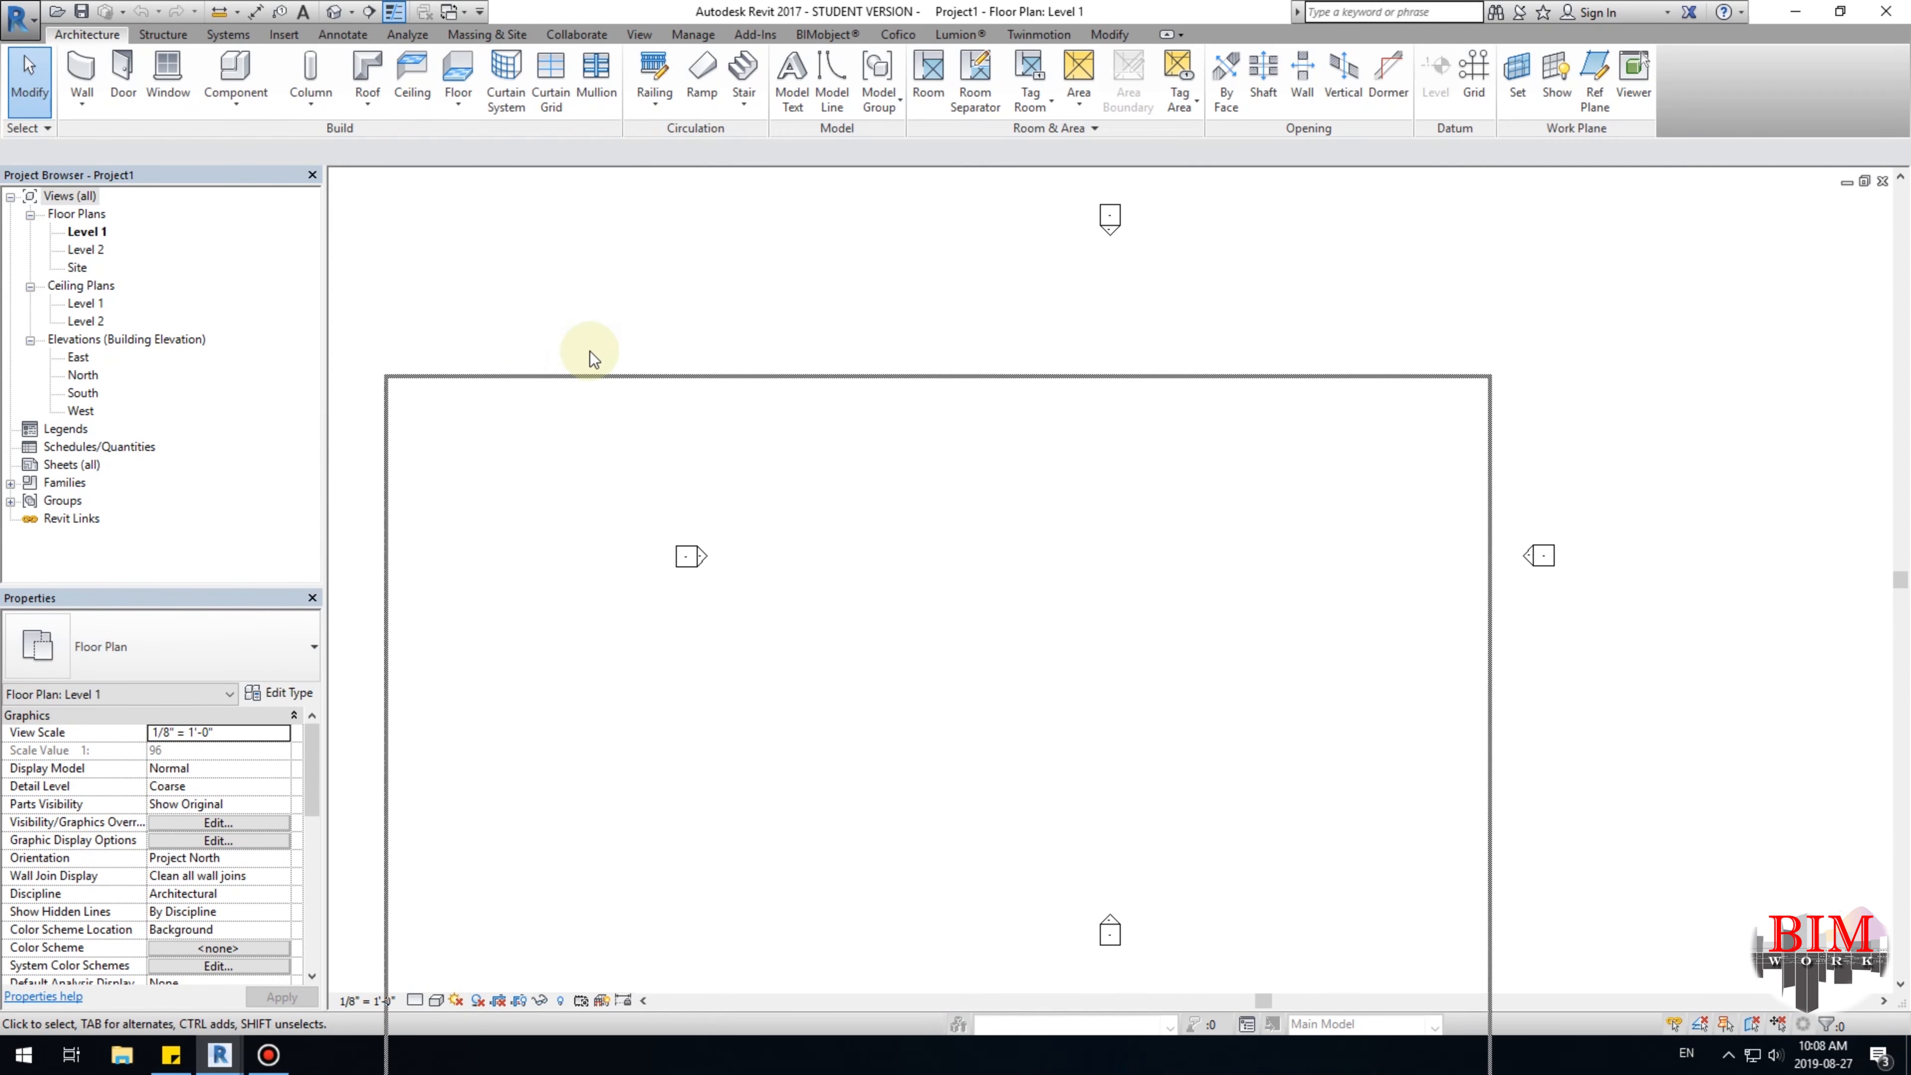
left_click_drag(692, 259, 1904, 296)
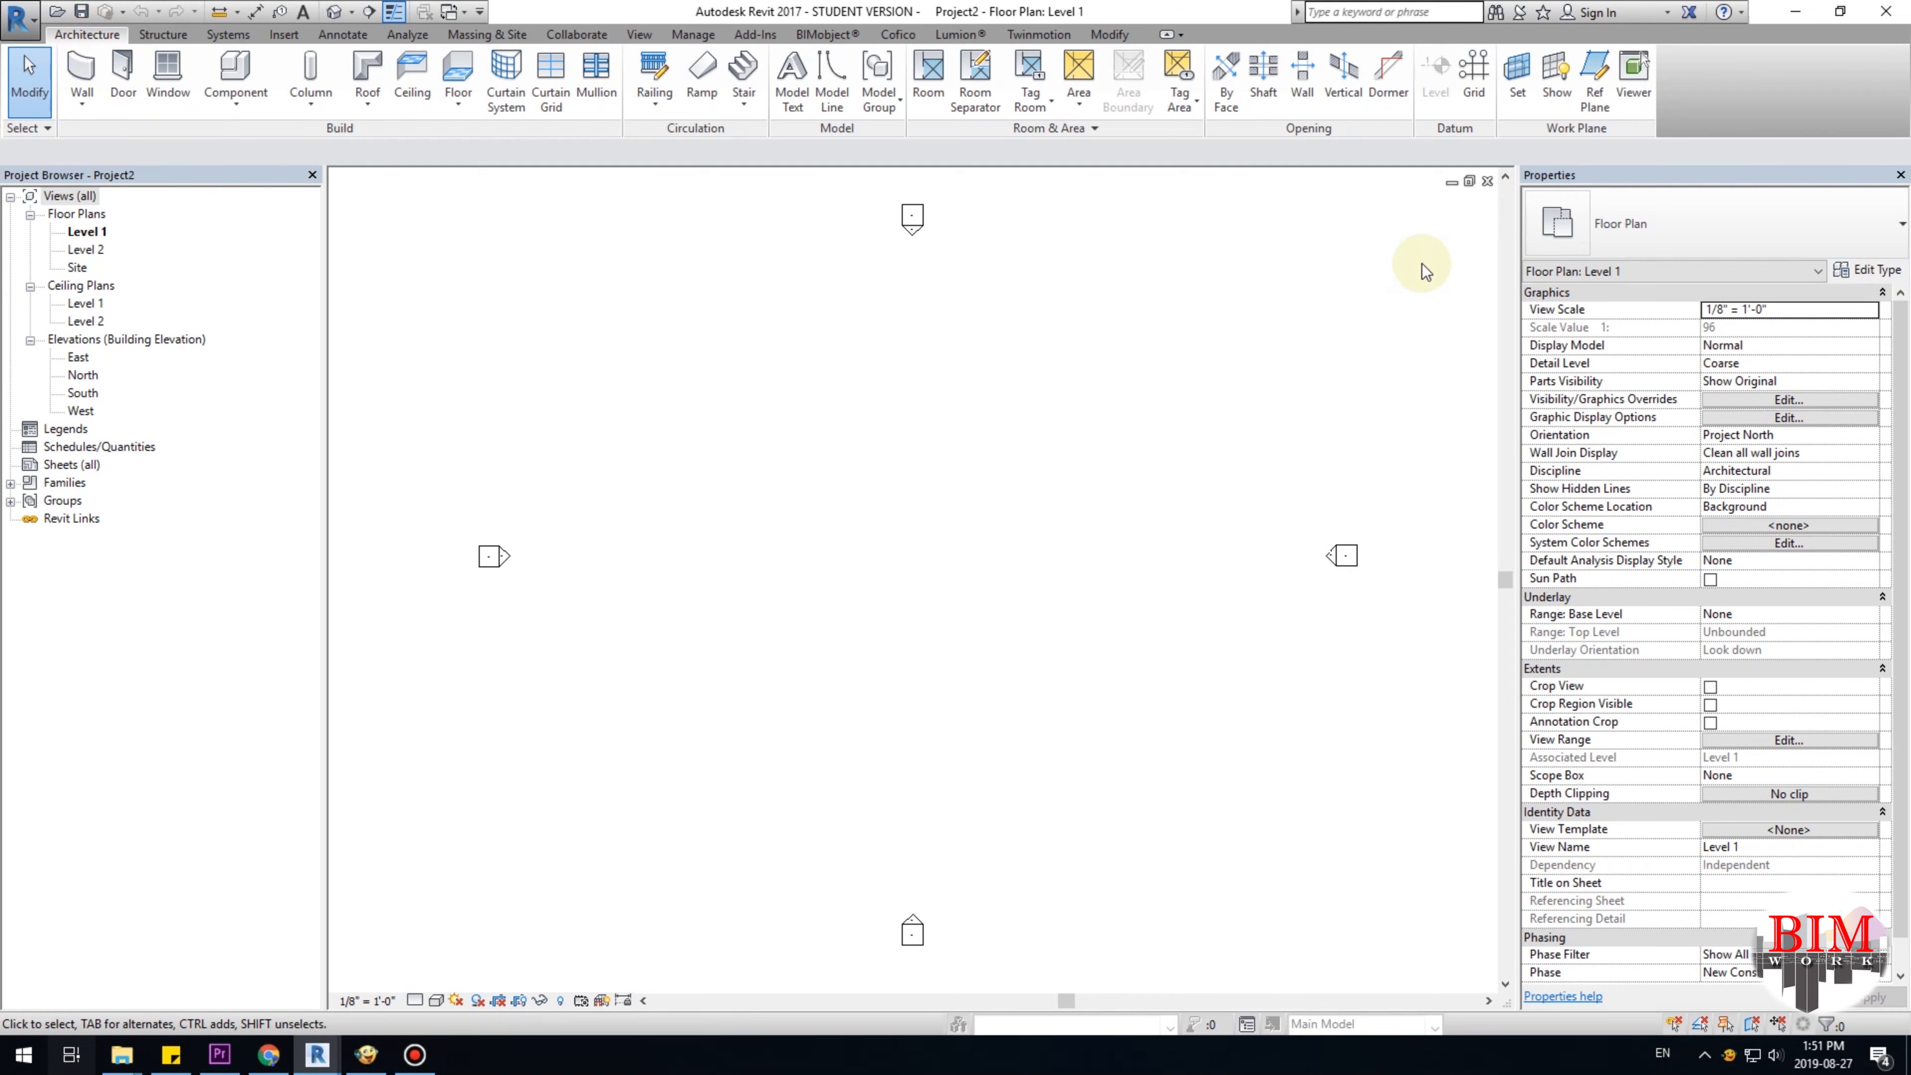
Draw four vertical grid lines with aligned ends and upper bubbles, spaced about 24'-6", 25'-0" and 24'-0" apart.
left_click(1476, 83)
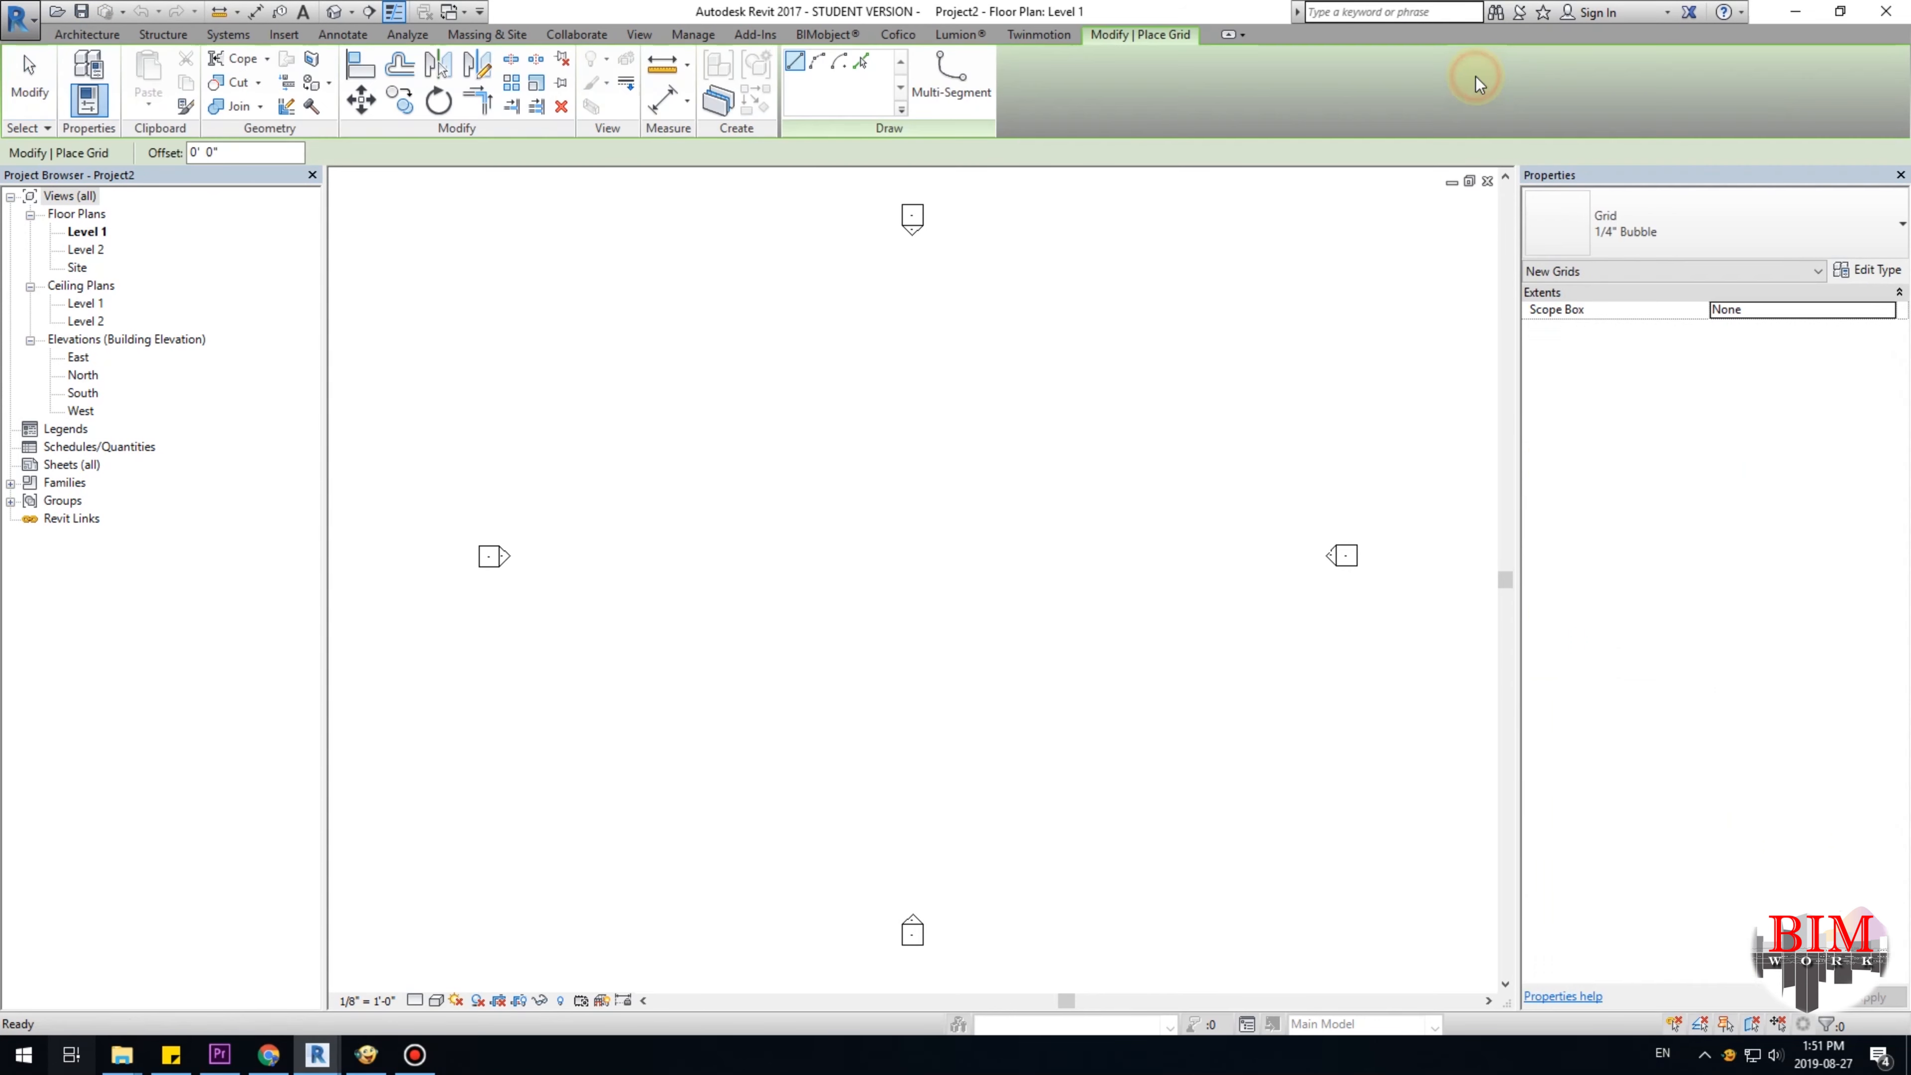
left_click(716, 753)
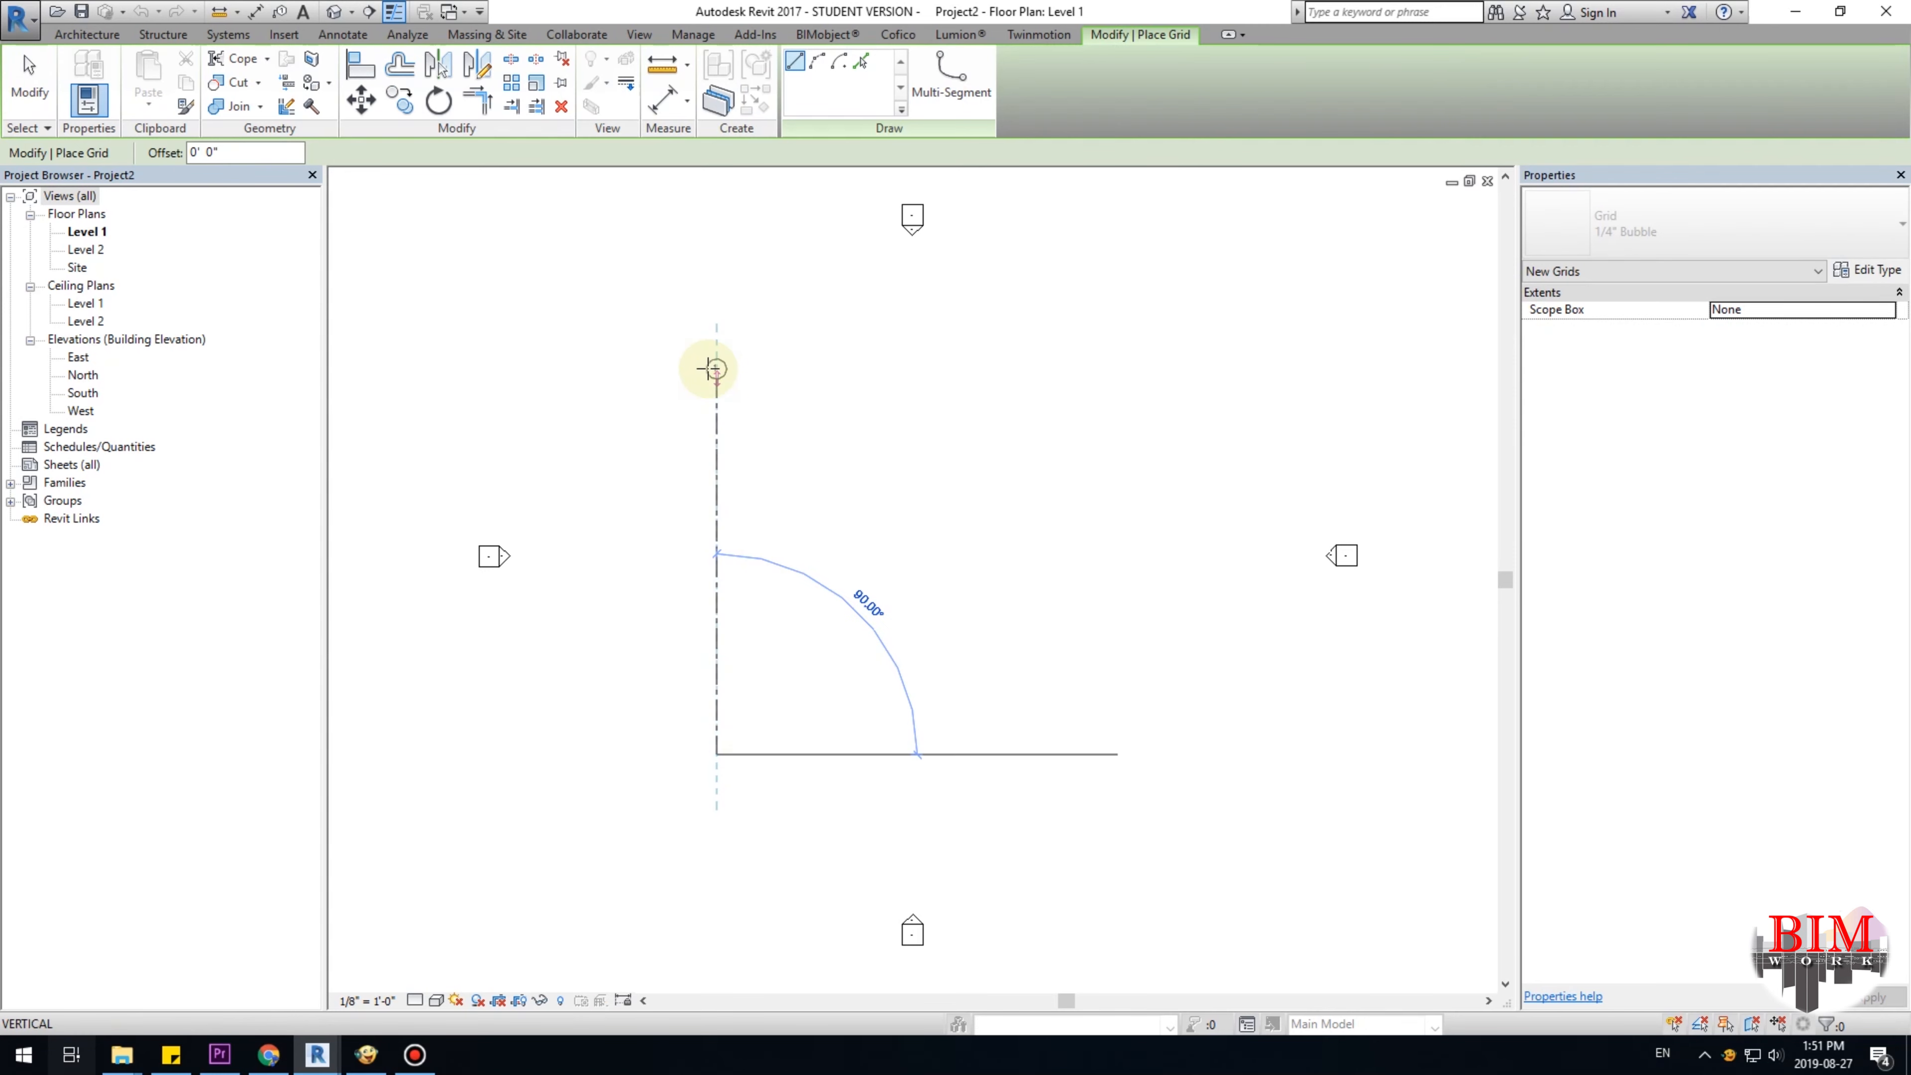
left_click(709, 368)
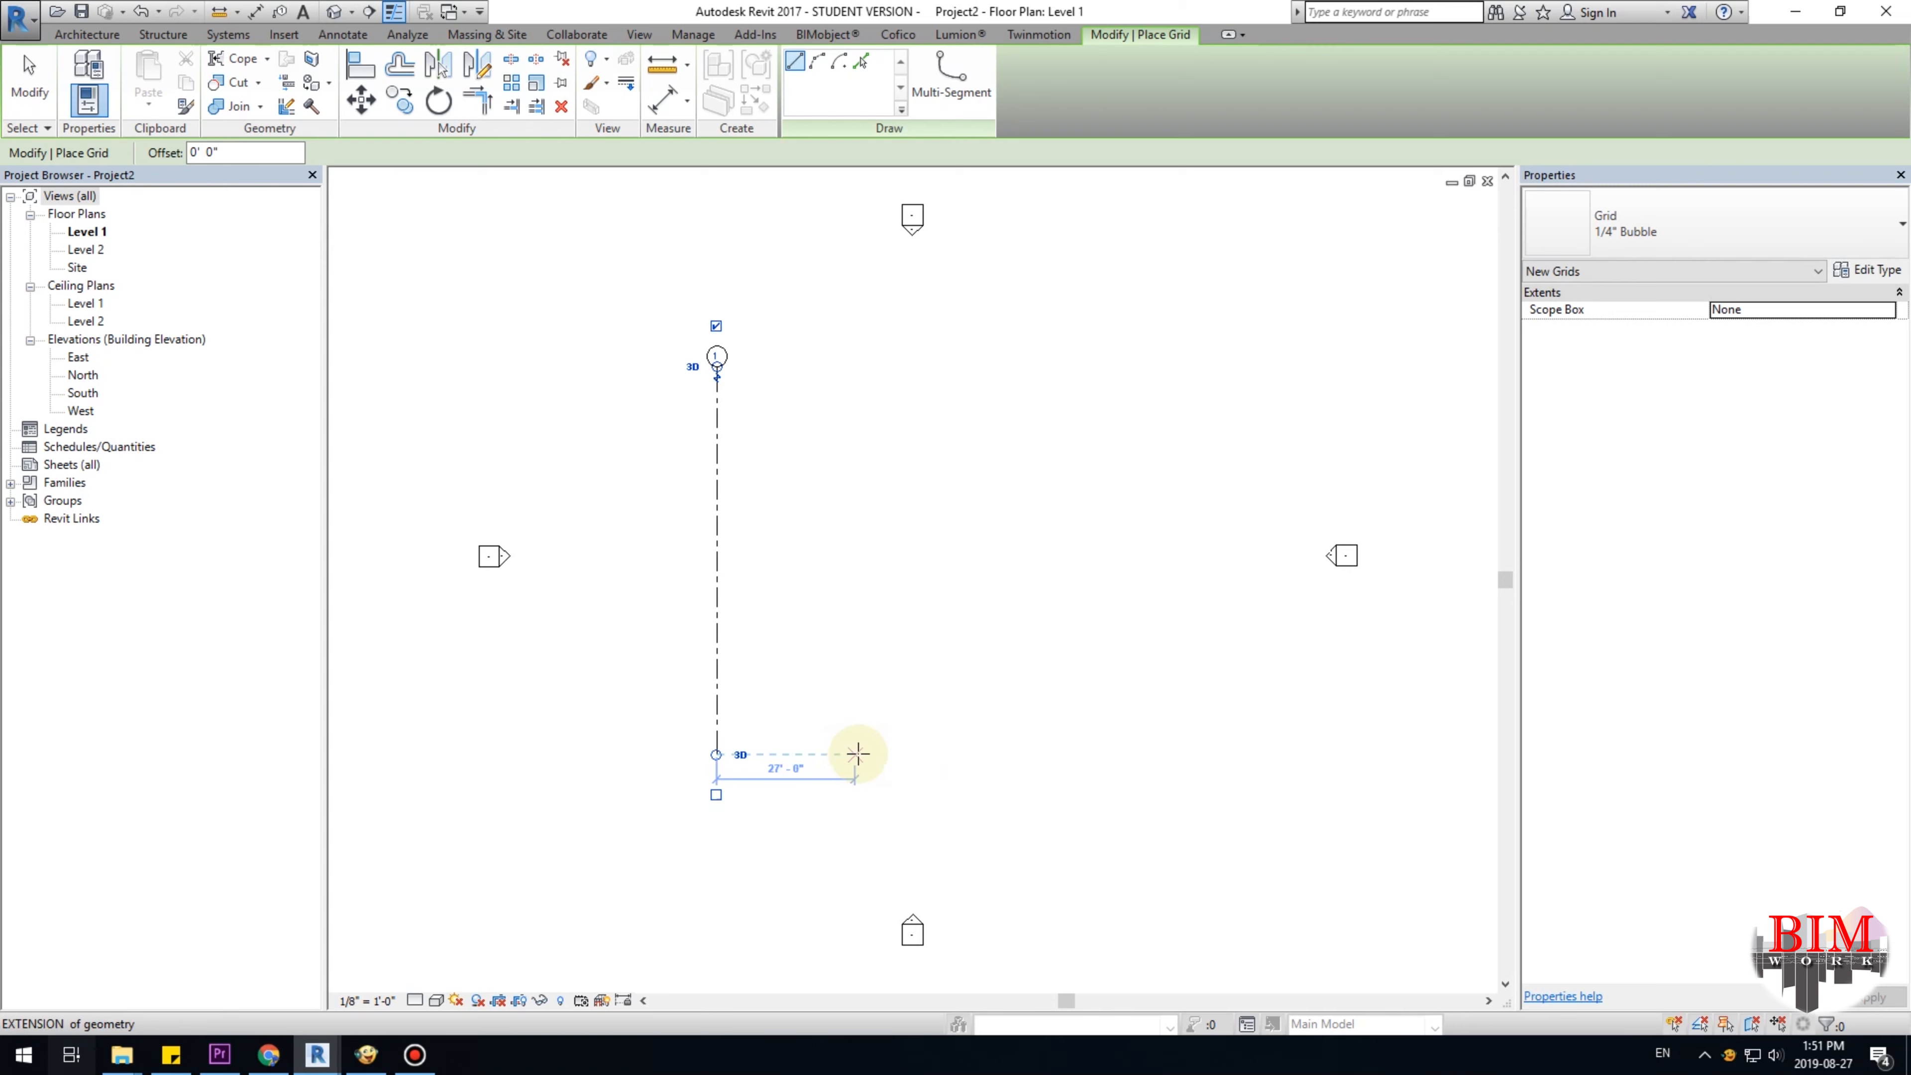
left_click(844, 754)
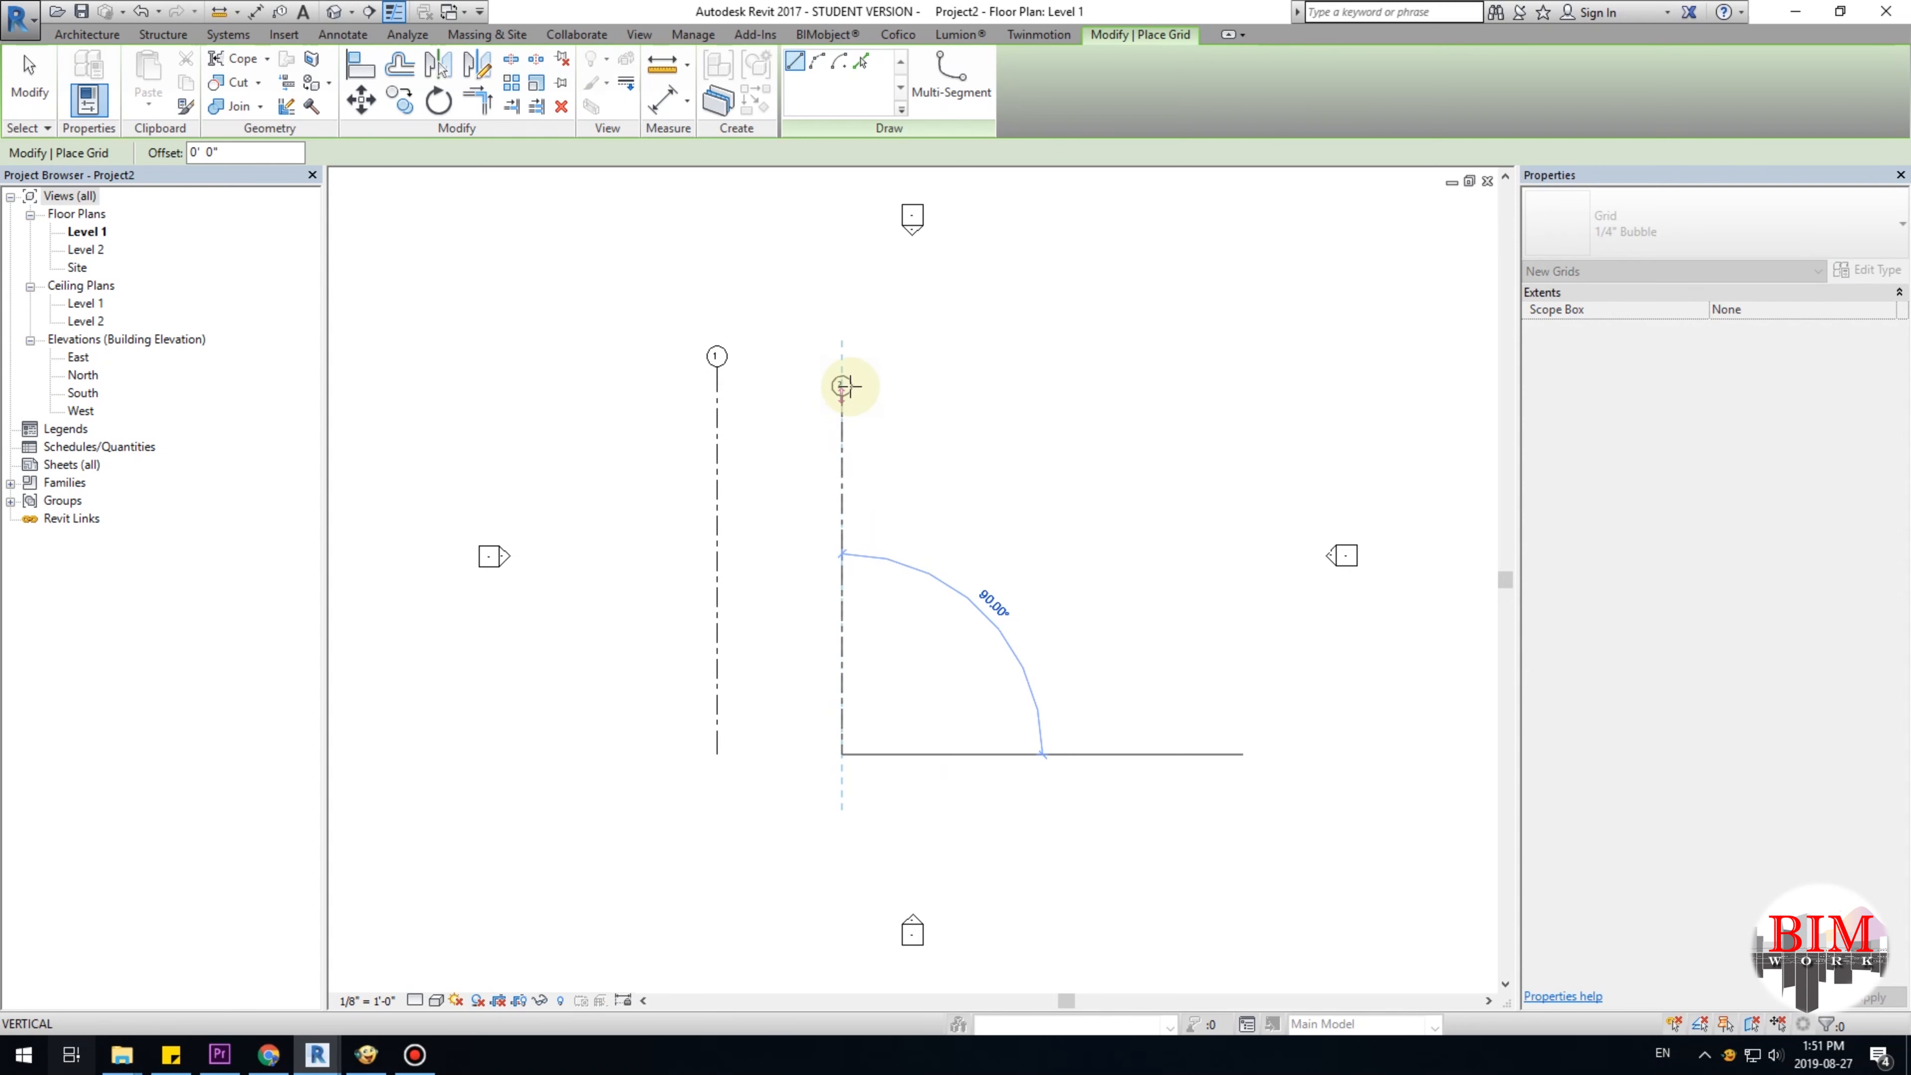
left_click(843, 360)
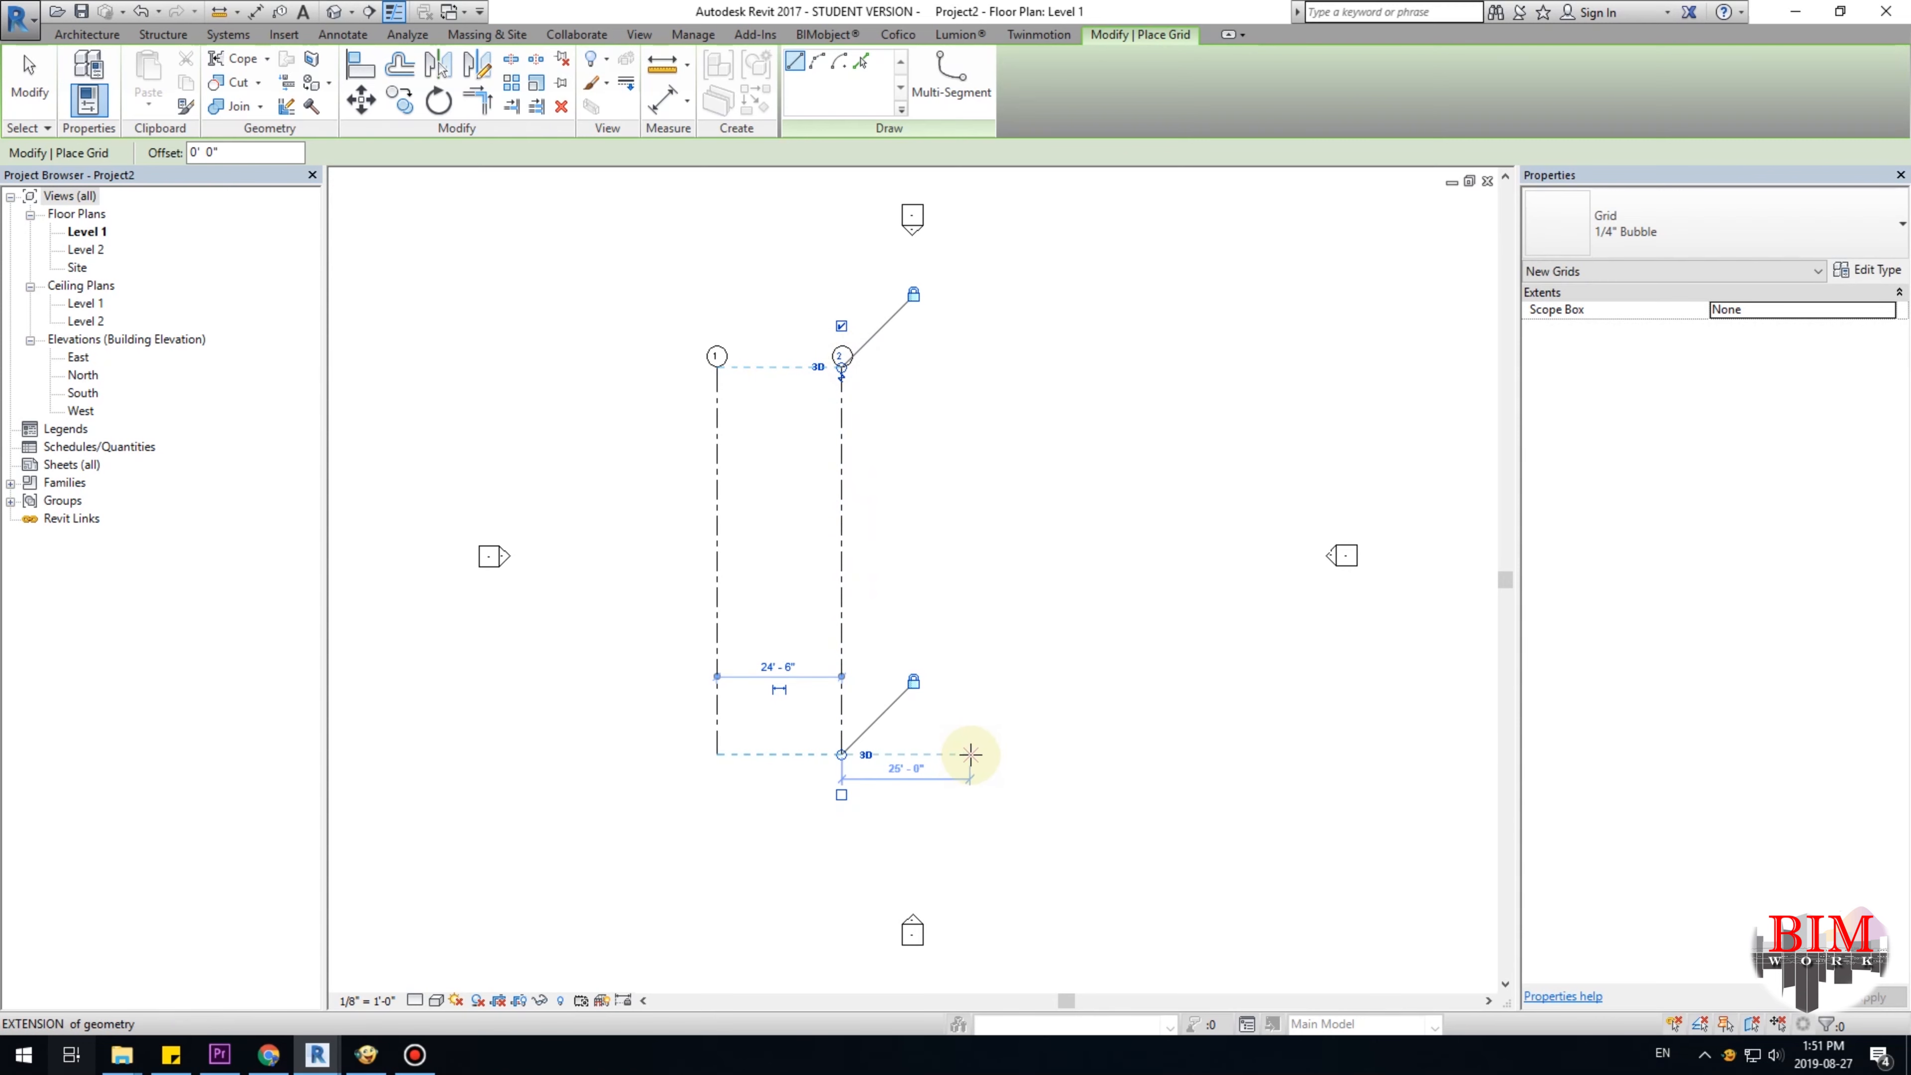
left_click(969, 754)
left_click(969, 367)
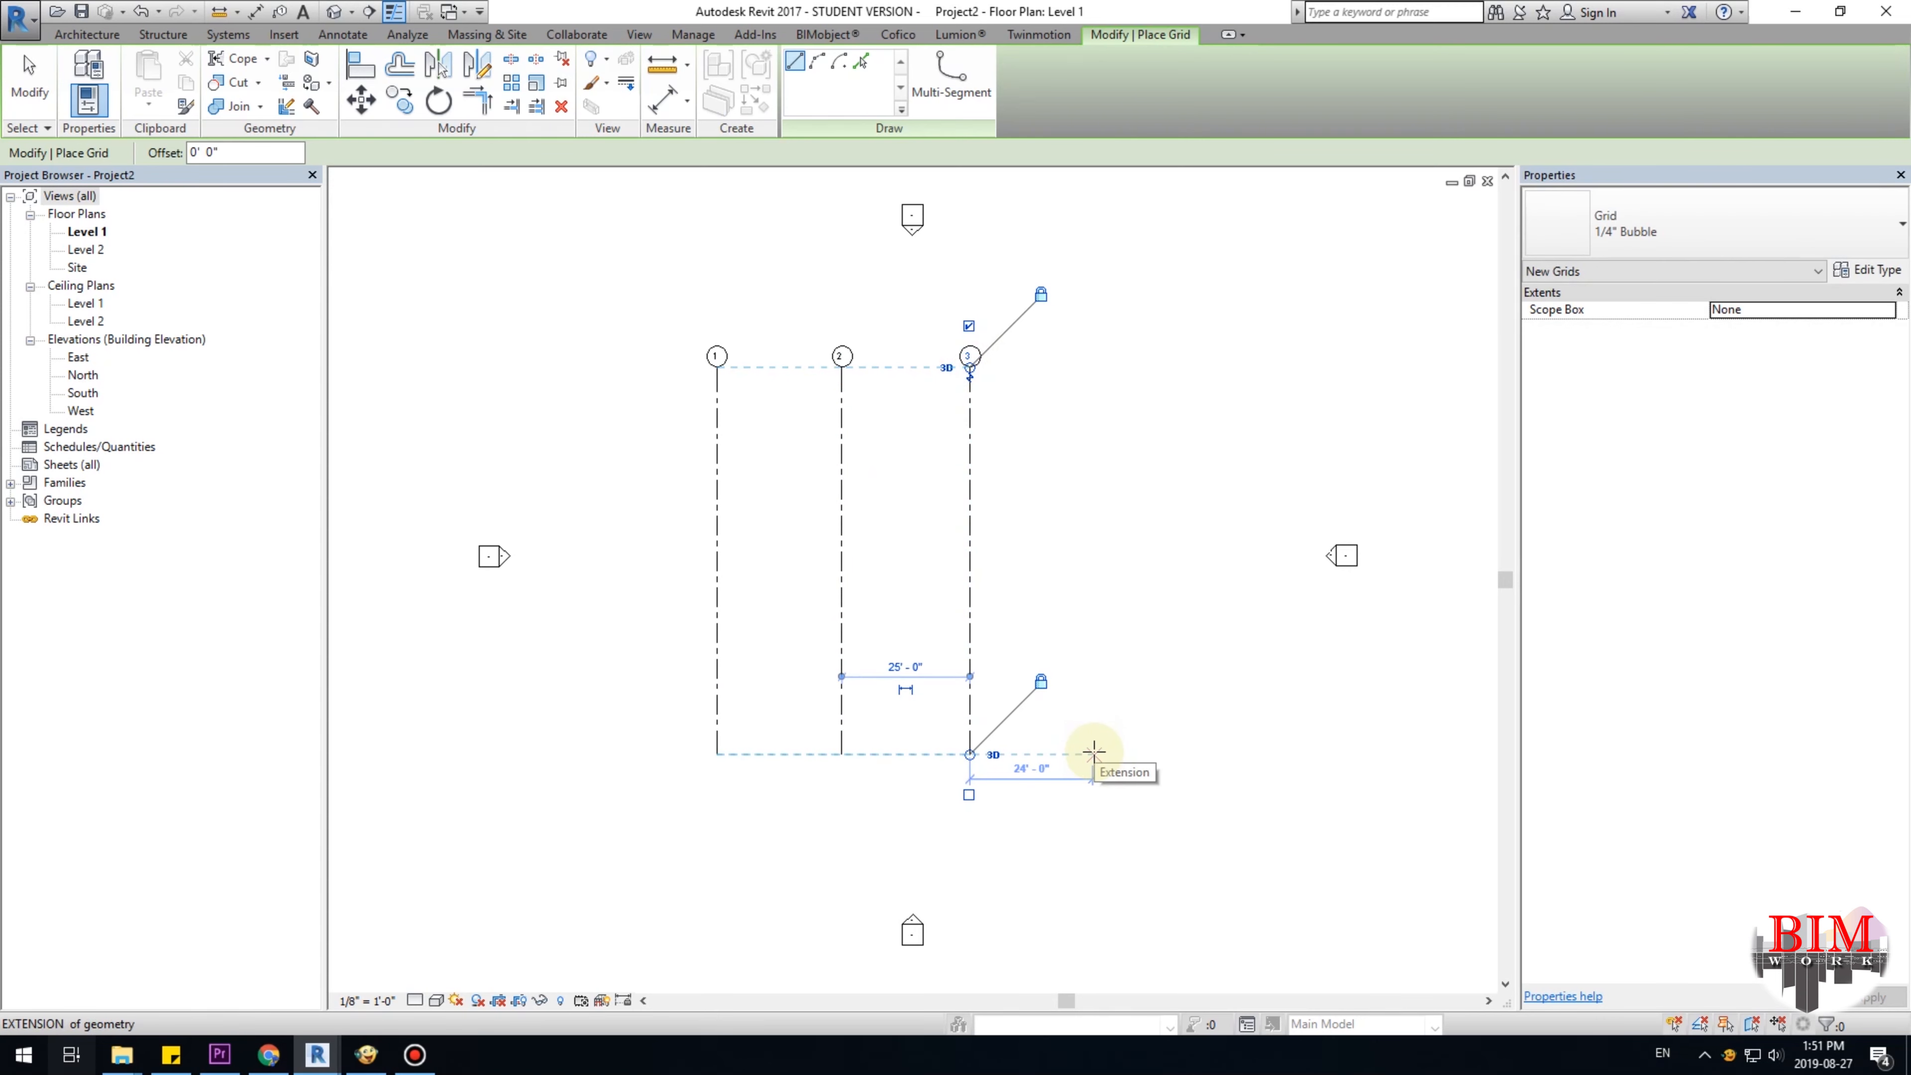
left_click(1094, 754)
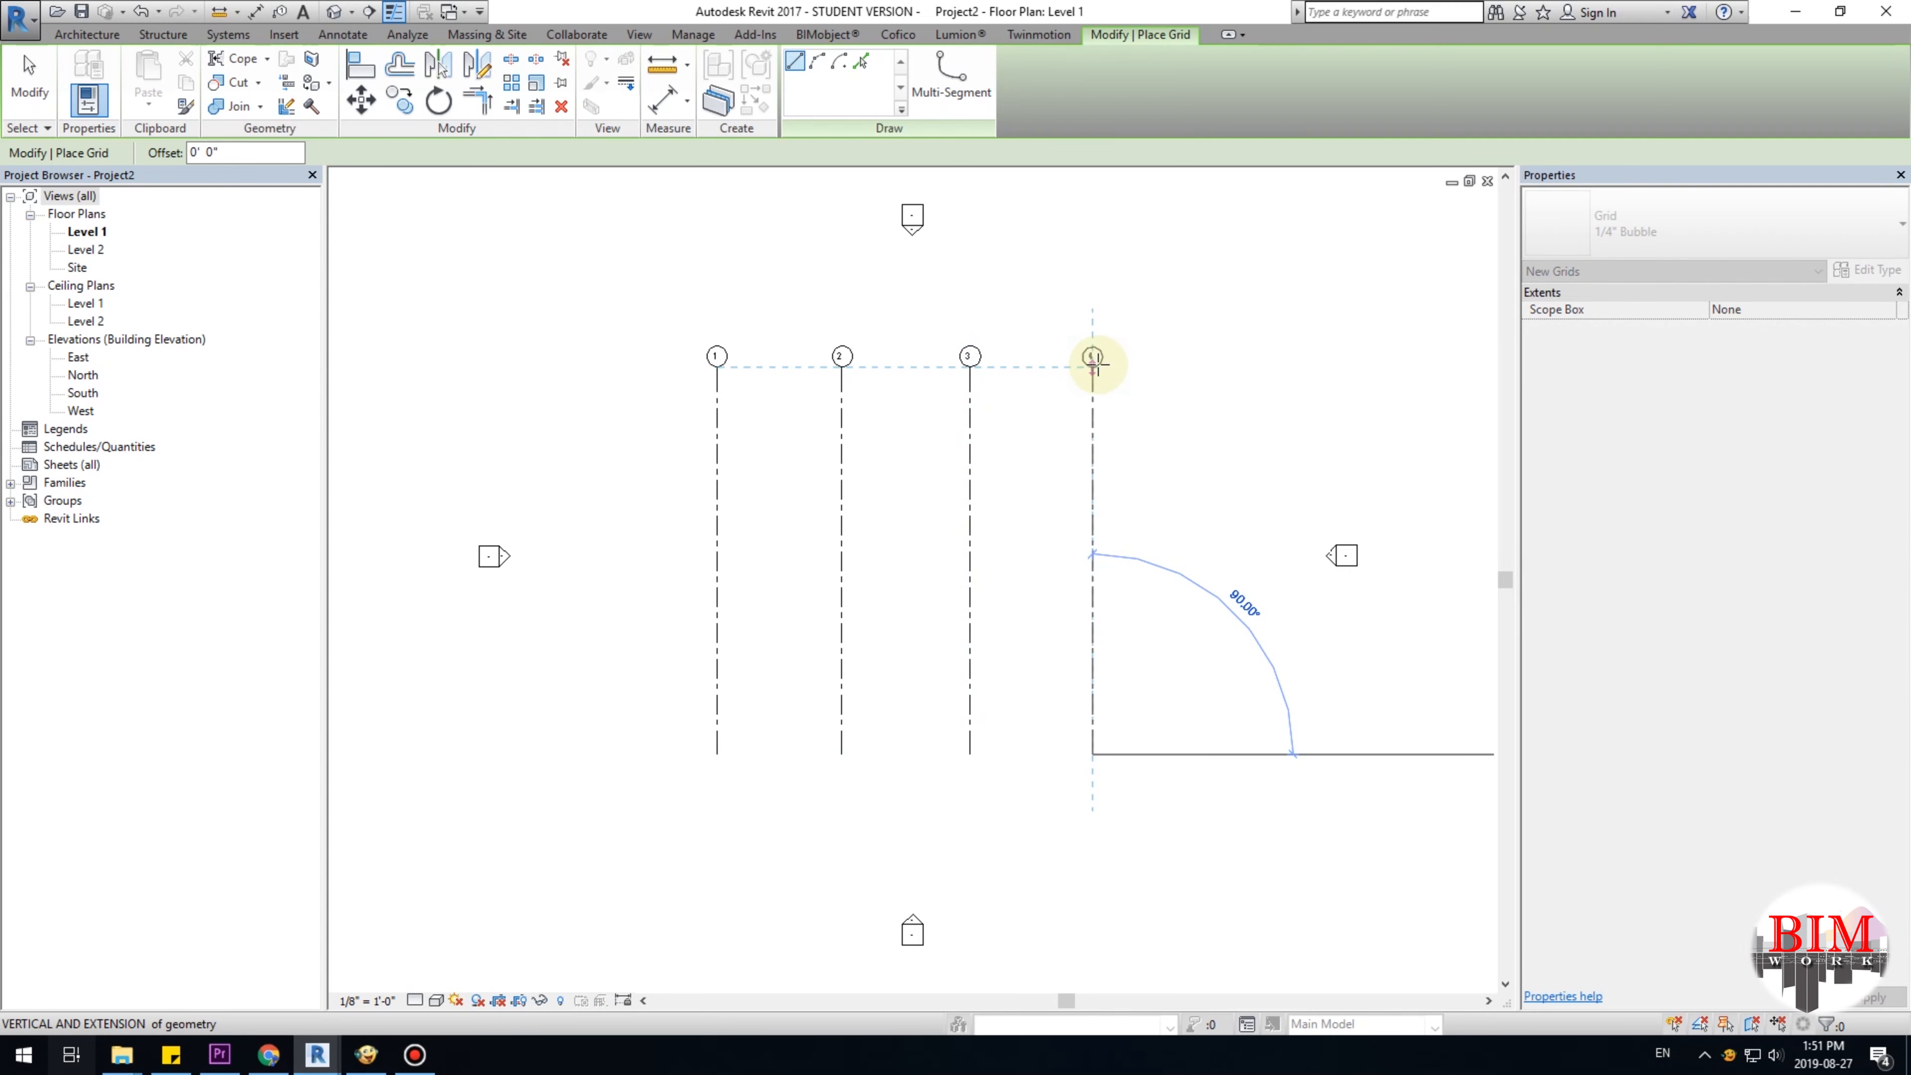
left_click(1093, 367)
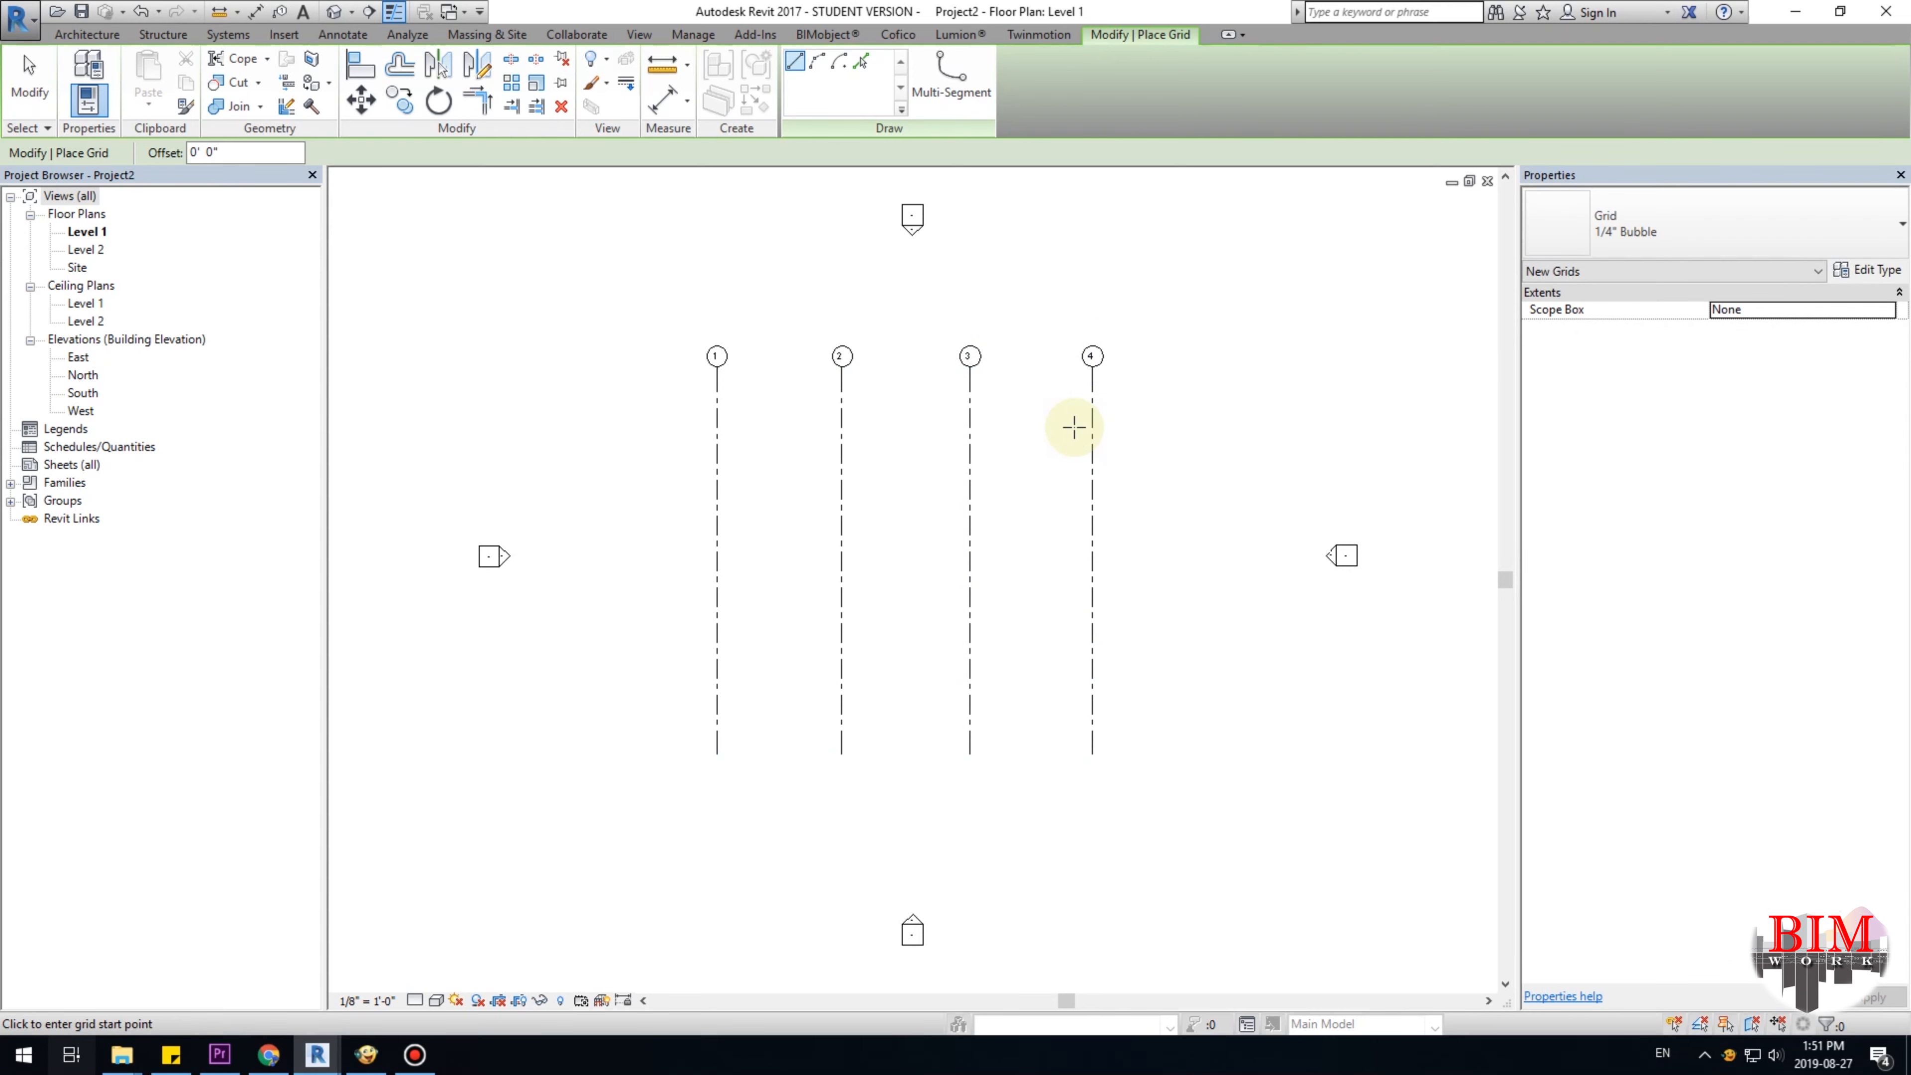
key("Escape")
key("Escape")
scroll(978, 369, "up", 4)
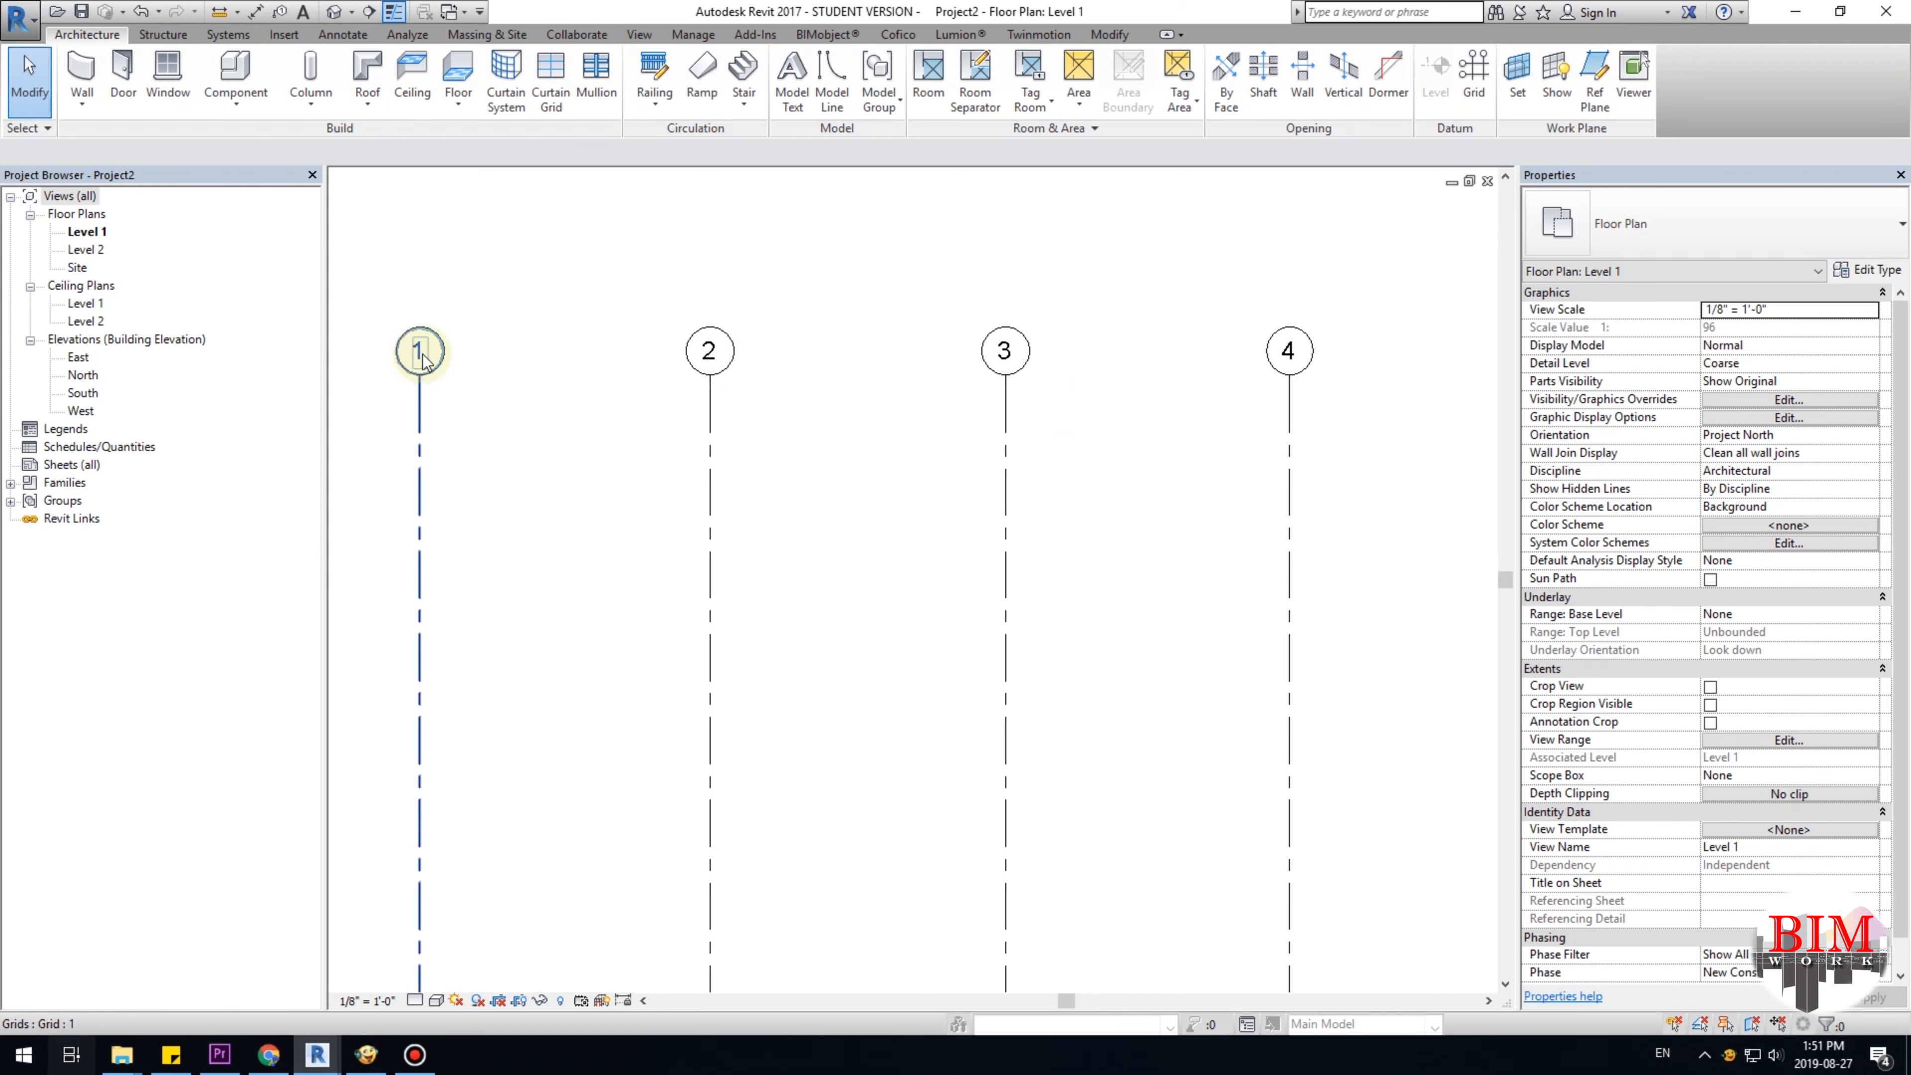
scroll(779, 482, "up", 2)
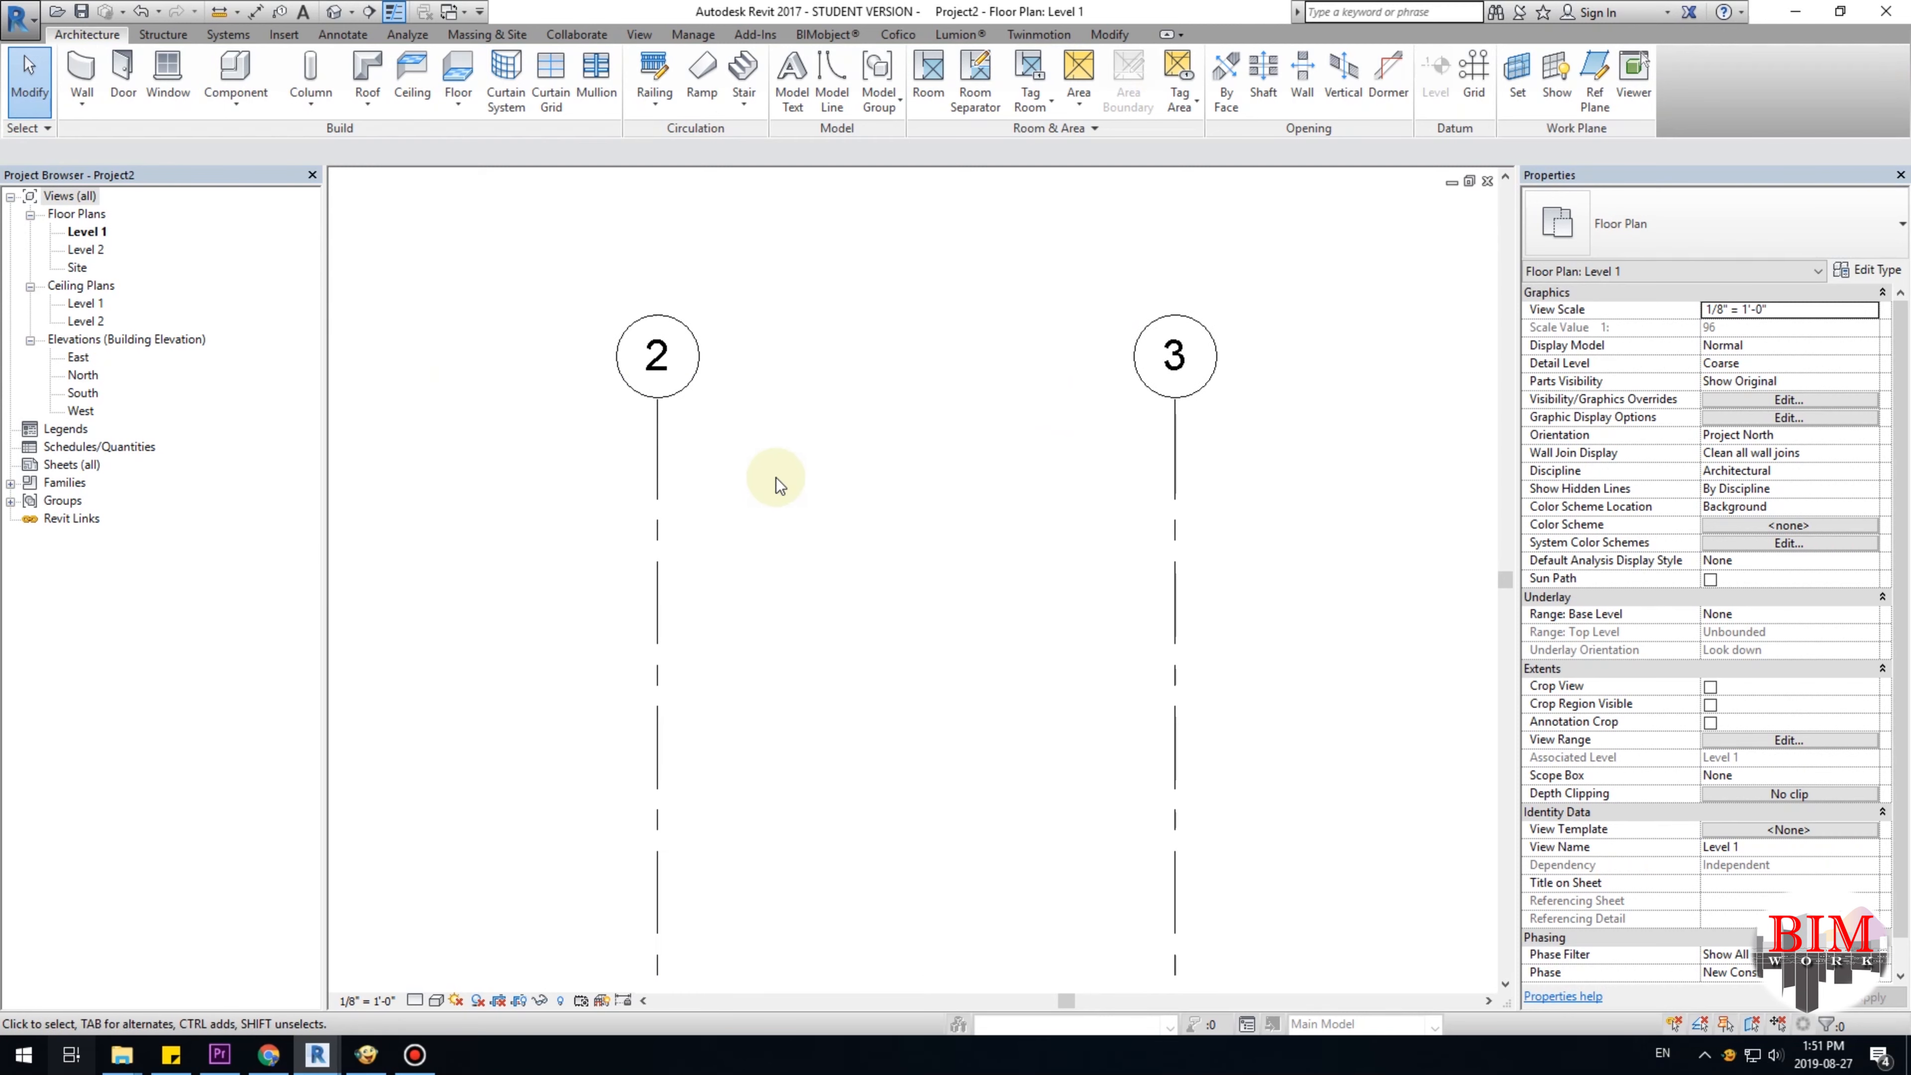
scroll(780, 482, "down", 1)
middle_click_drag(1113, 427, 619, 440)
scroll(982, 504, "down", 2)
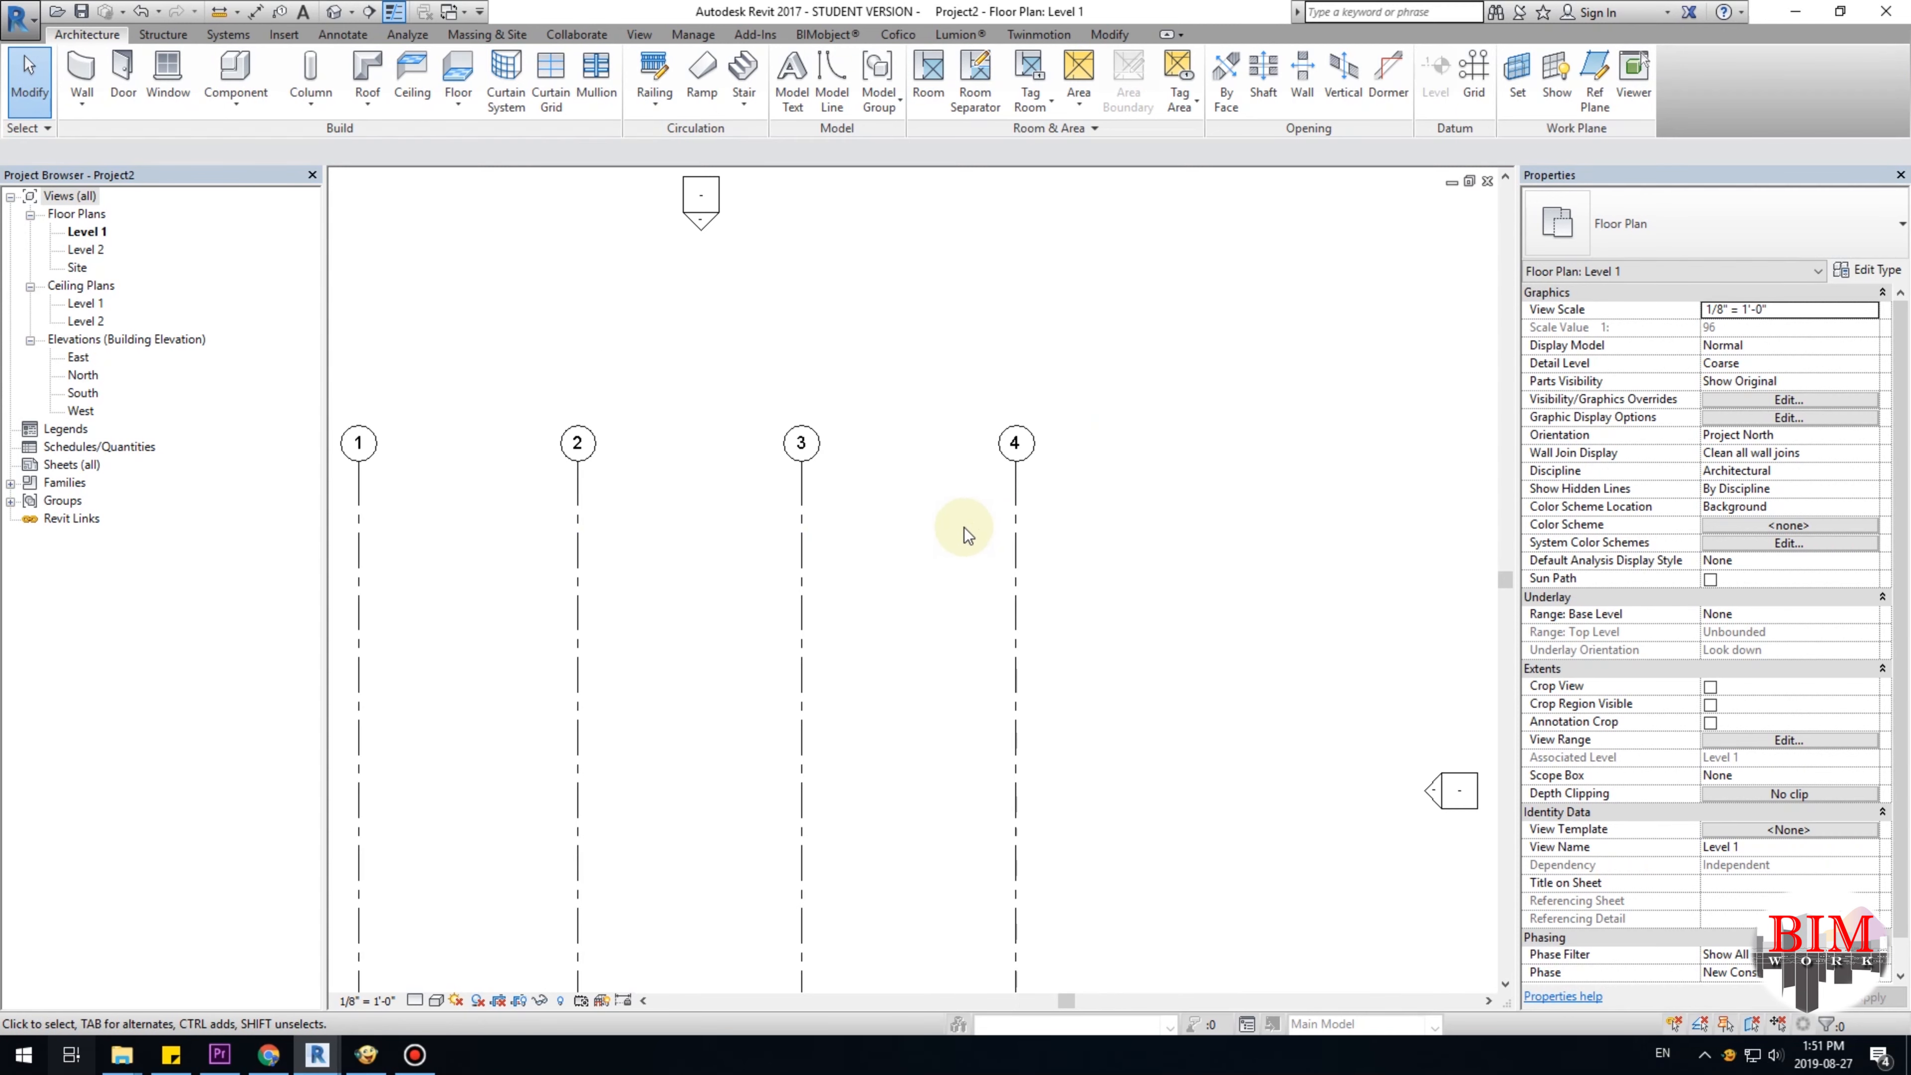
scroll(967, 534, "down", 2)
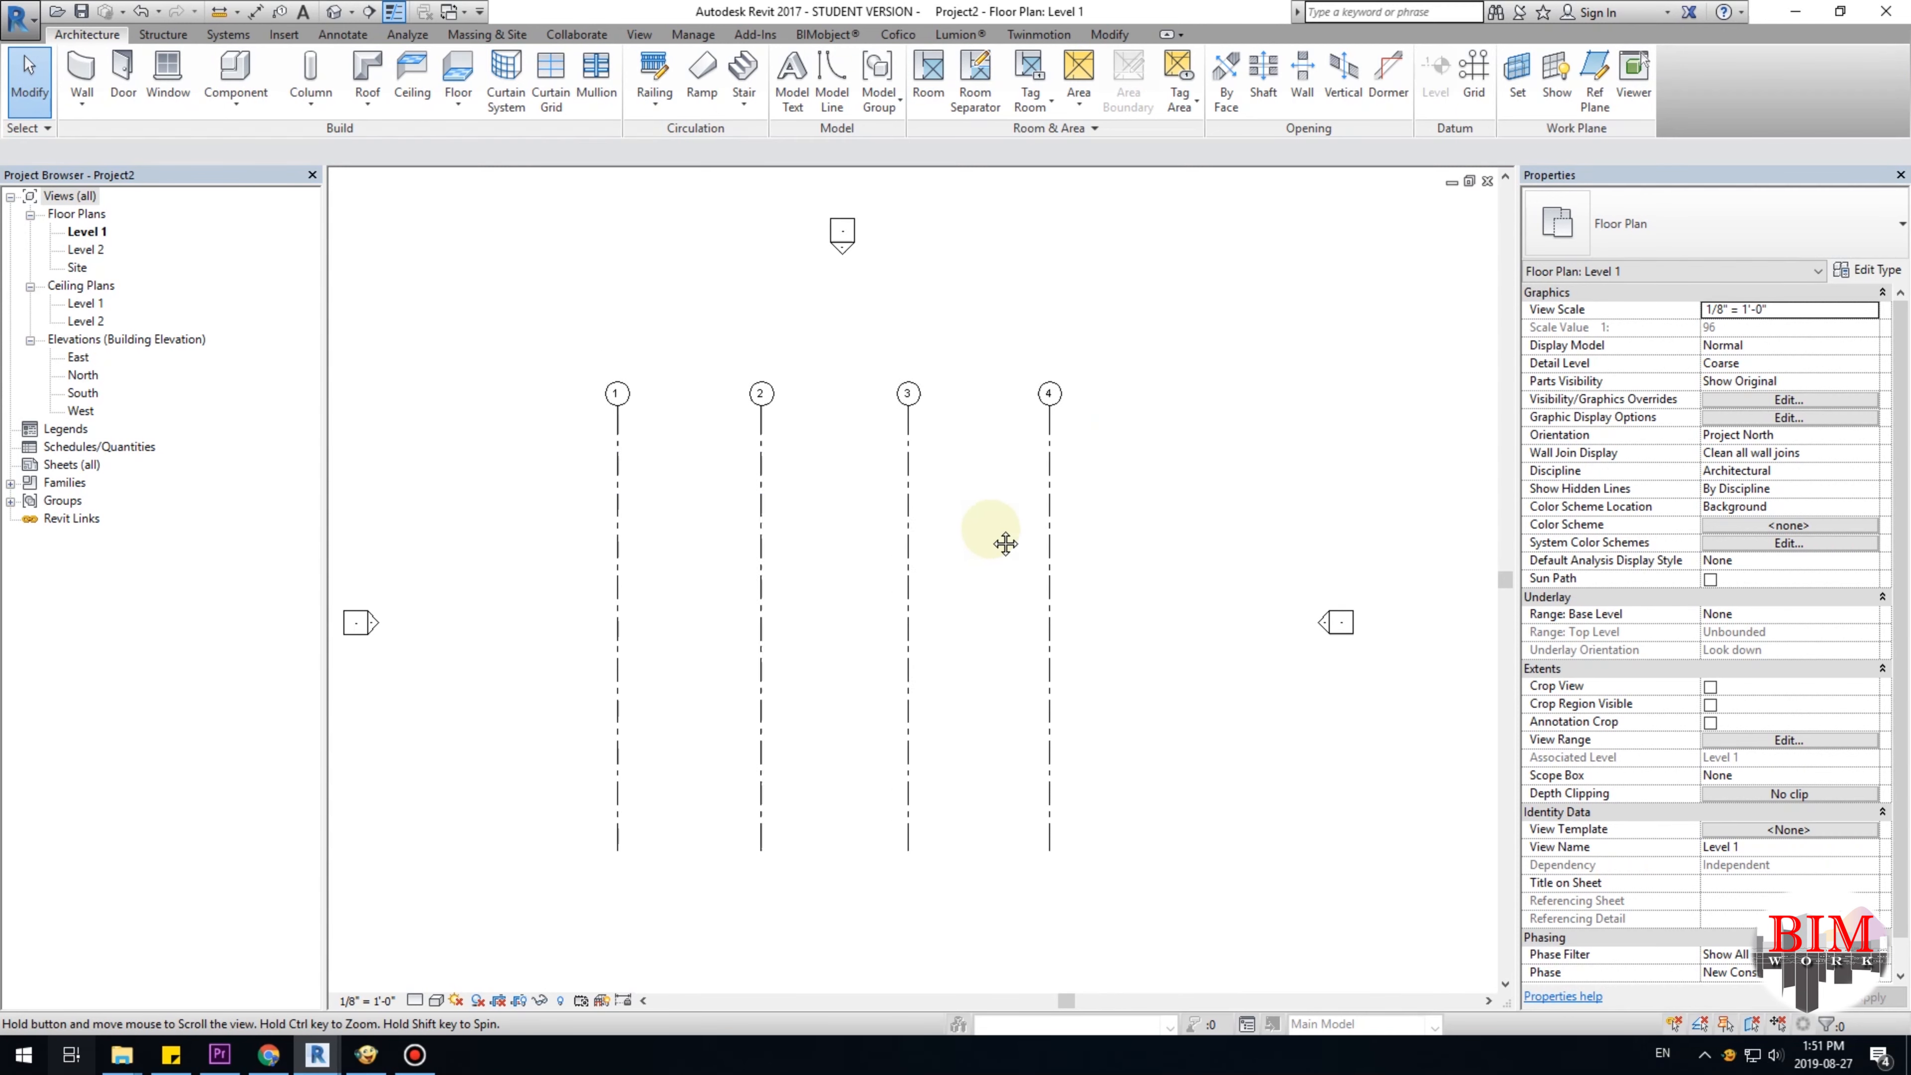
Place one continuous aligned dimension string across grids 1, 2, 3 and 4 just below the bubbles.
left_click(258, 12)
left_click(629, 420)
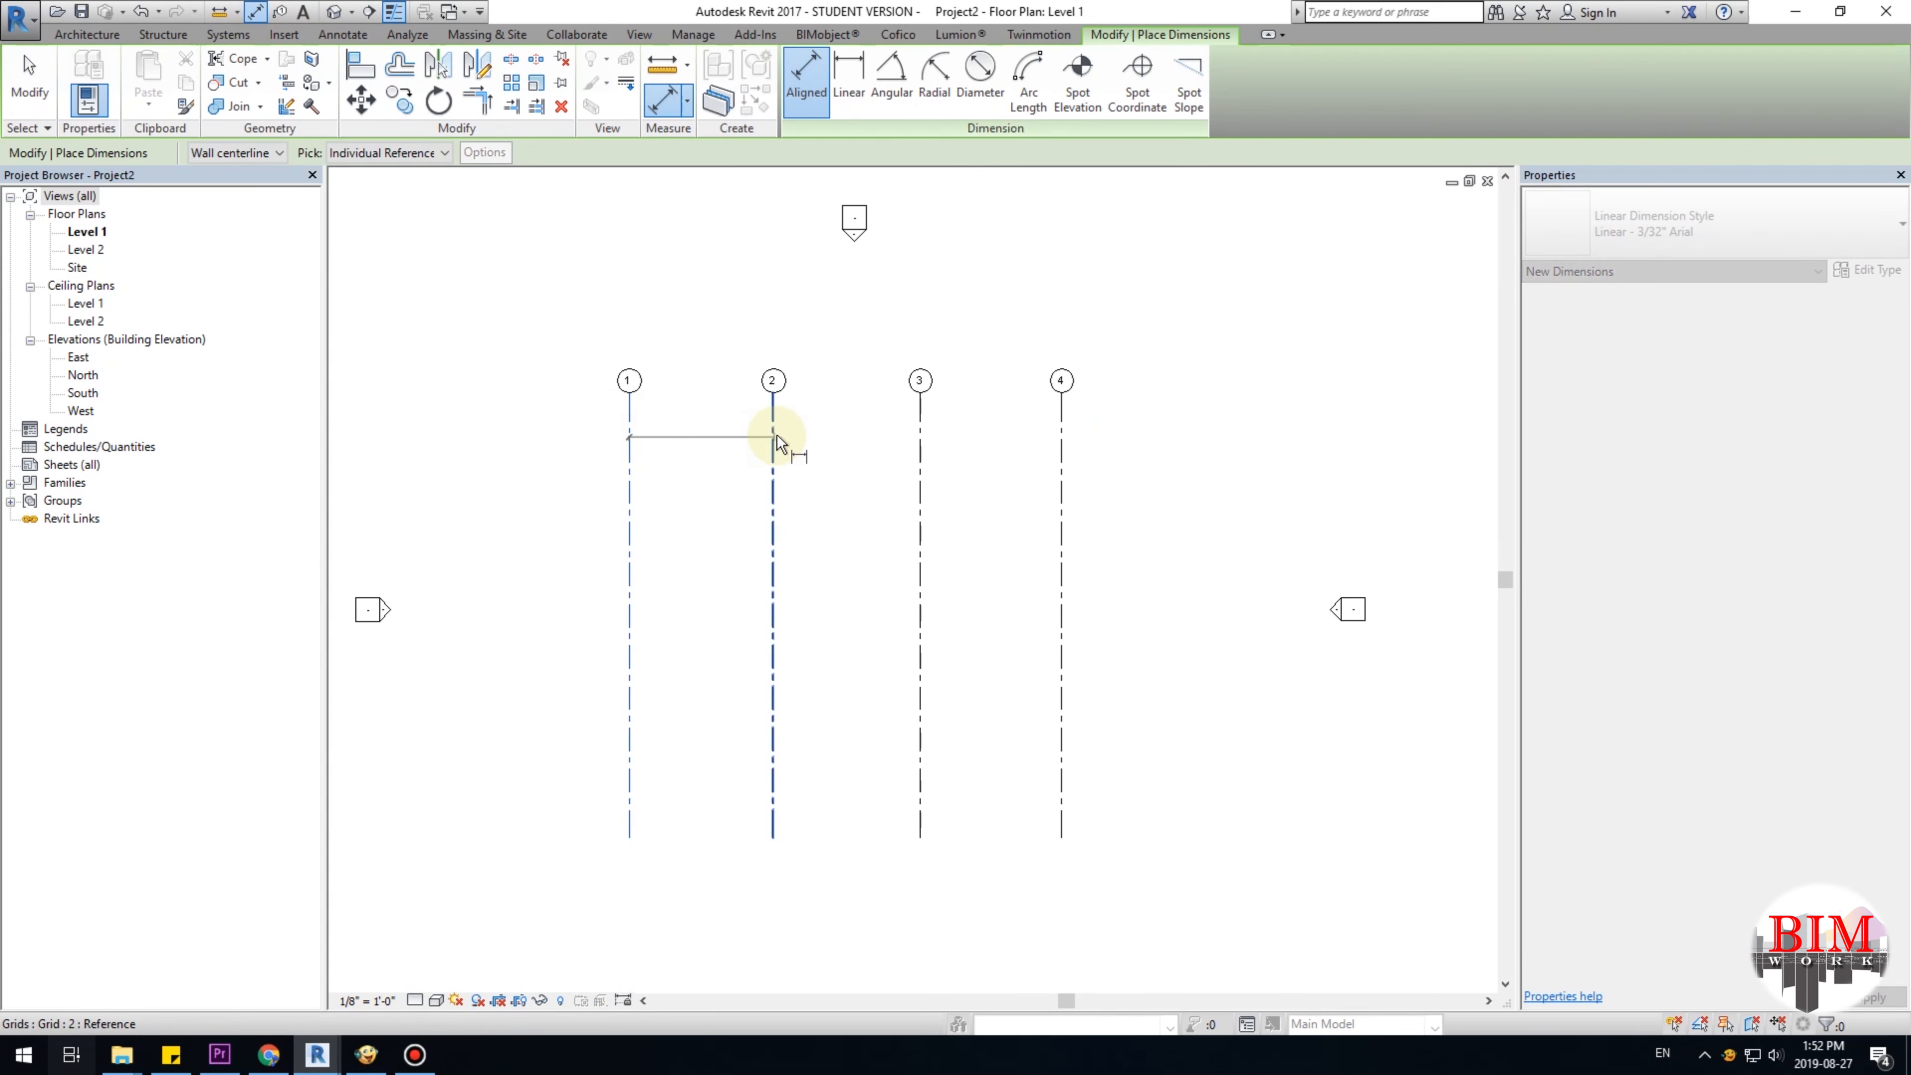
left_click(775, 429)
left_click(920, 433)
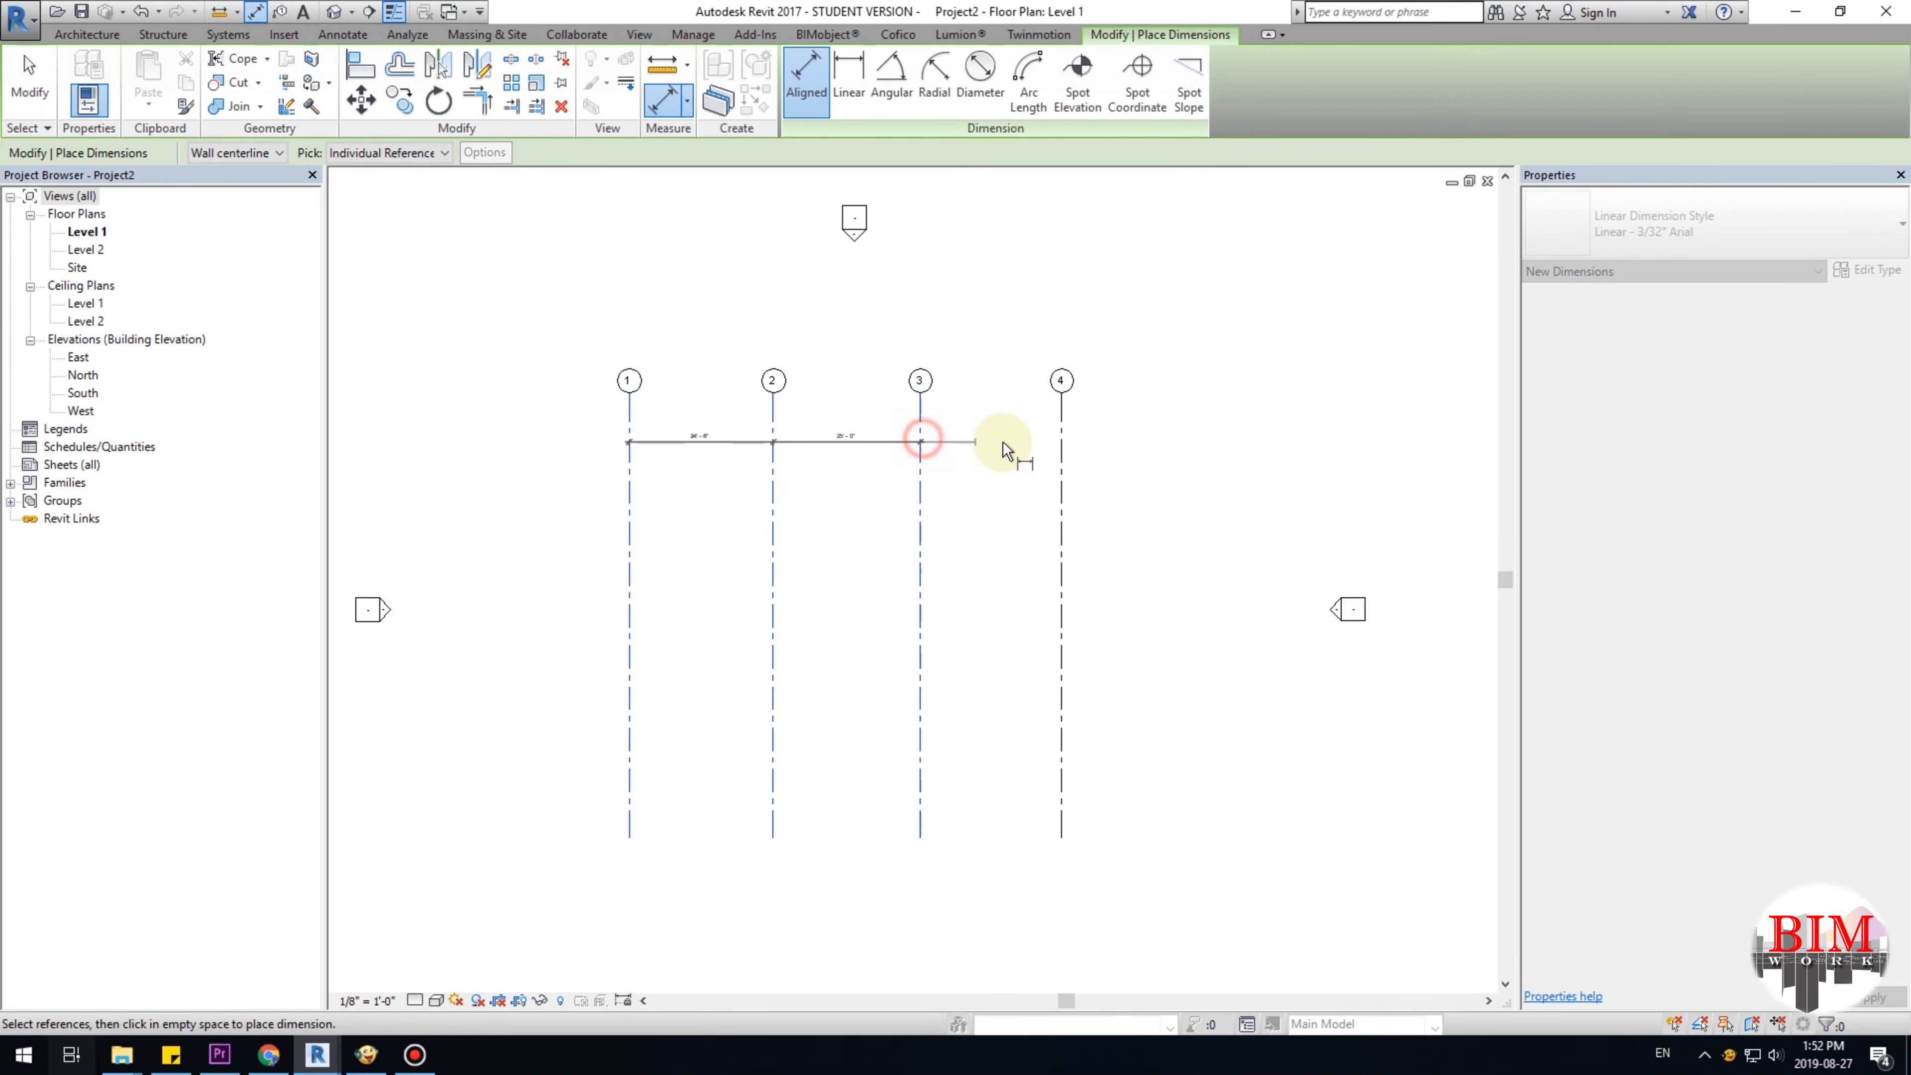
left_click(1062, 435)
scroll(992, 436, "up", 4)
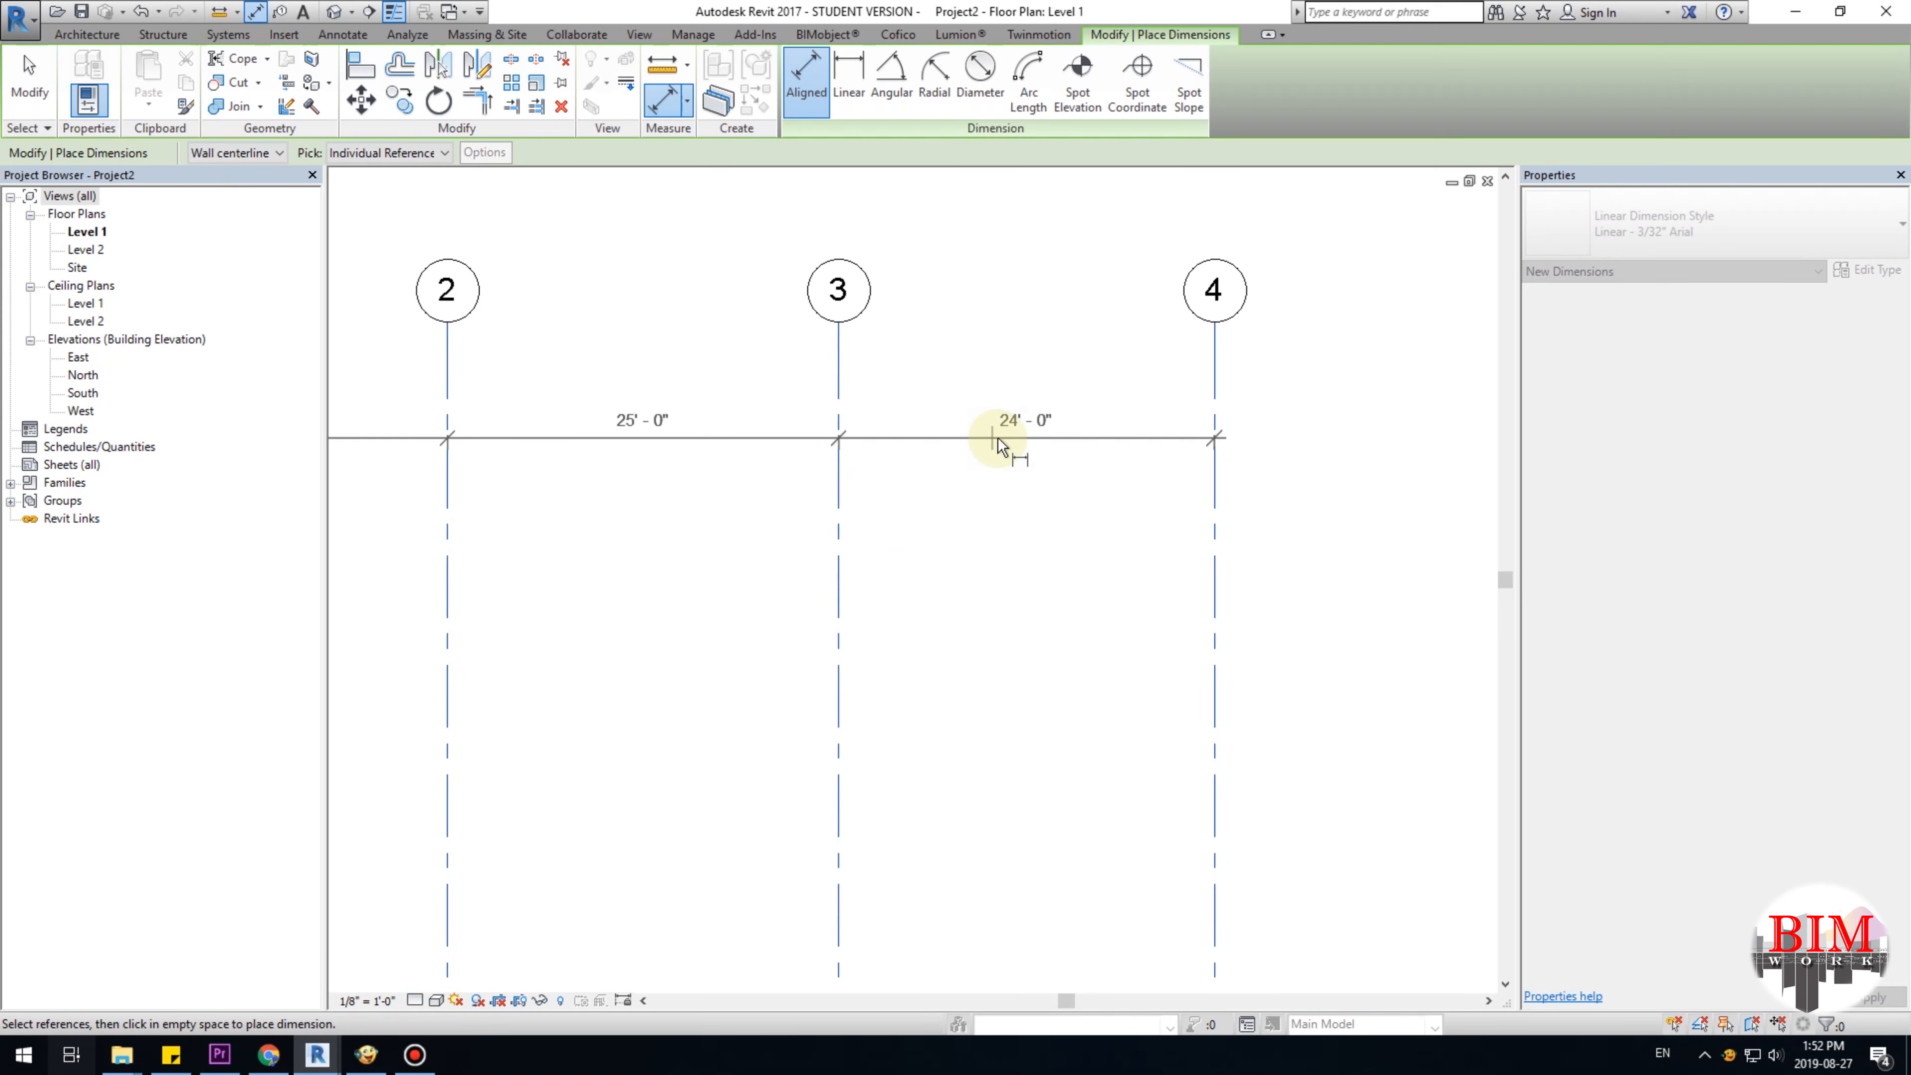
middle_click_drag(1056, 443, 1101, 427)
left_click(1101, 427)
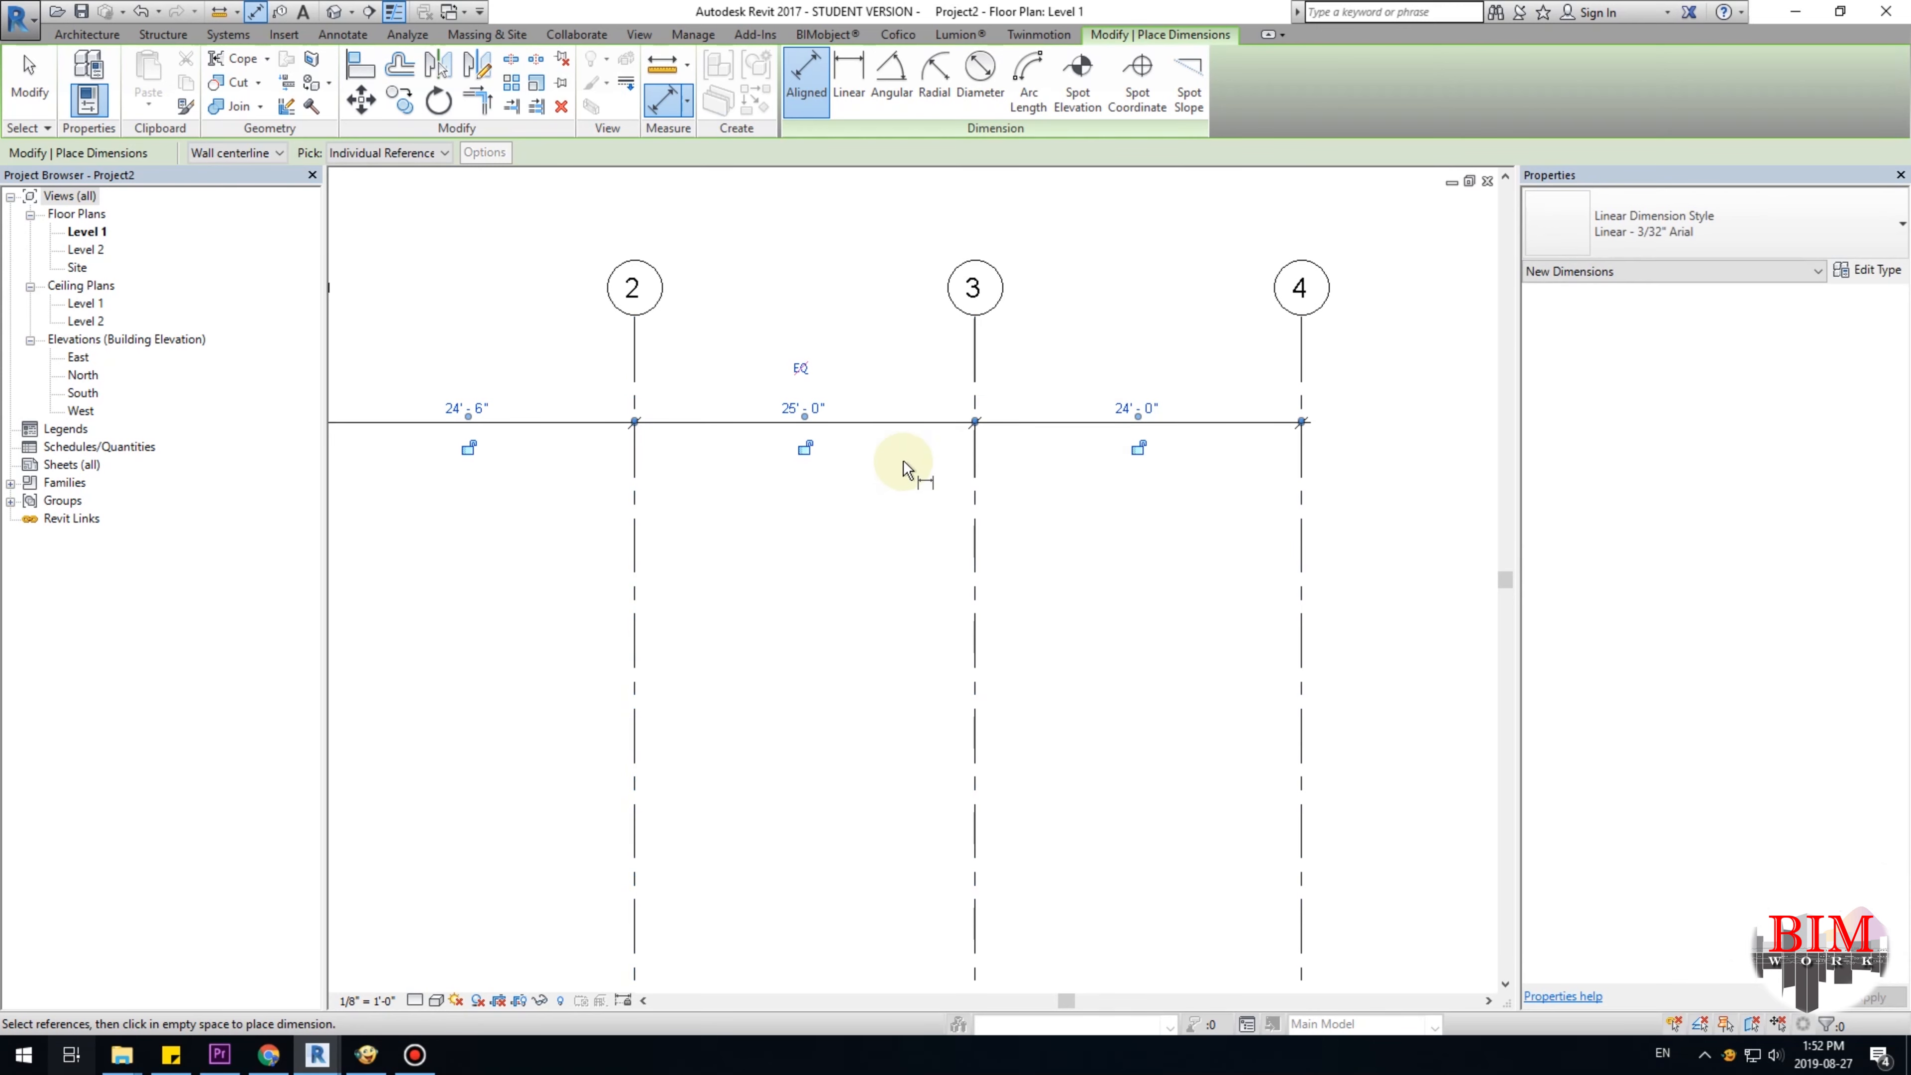
key("Escape")
Move grid 2 by setting its dimension from grid 1 to 20'.
scroll(729, 458, "down", 2)
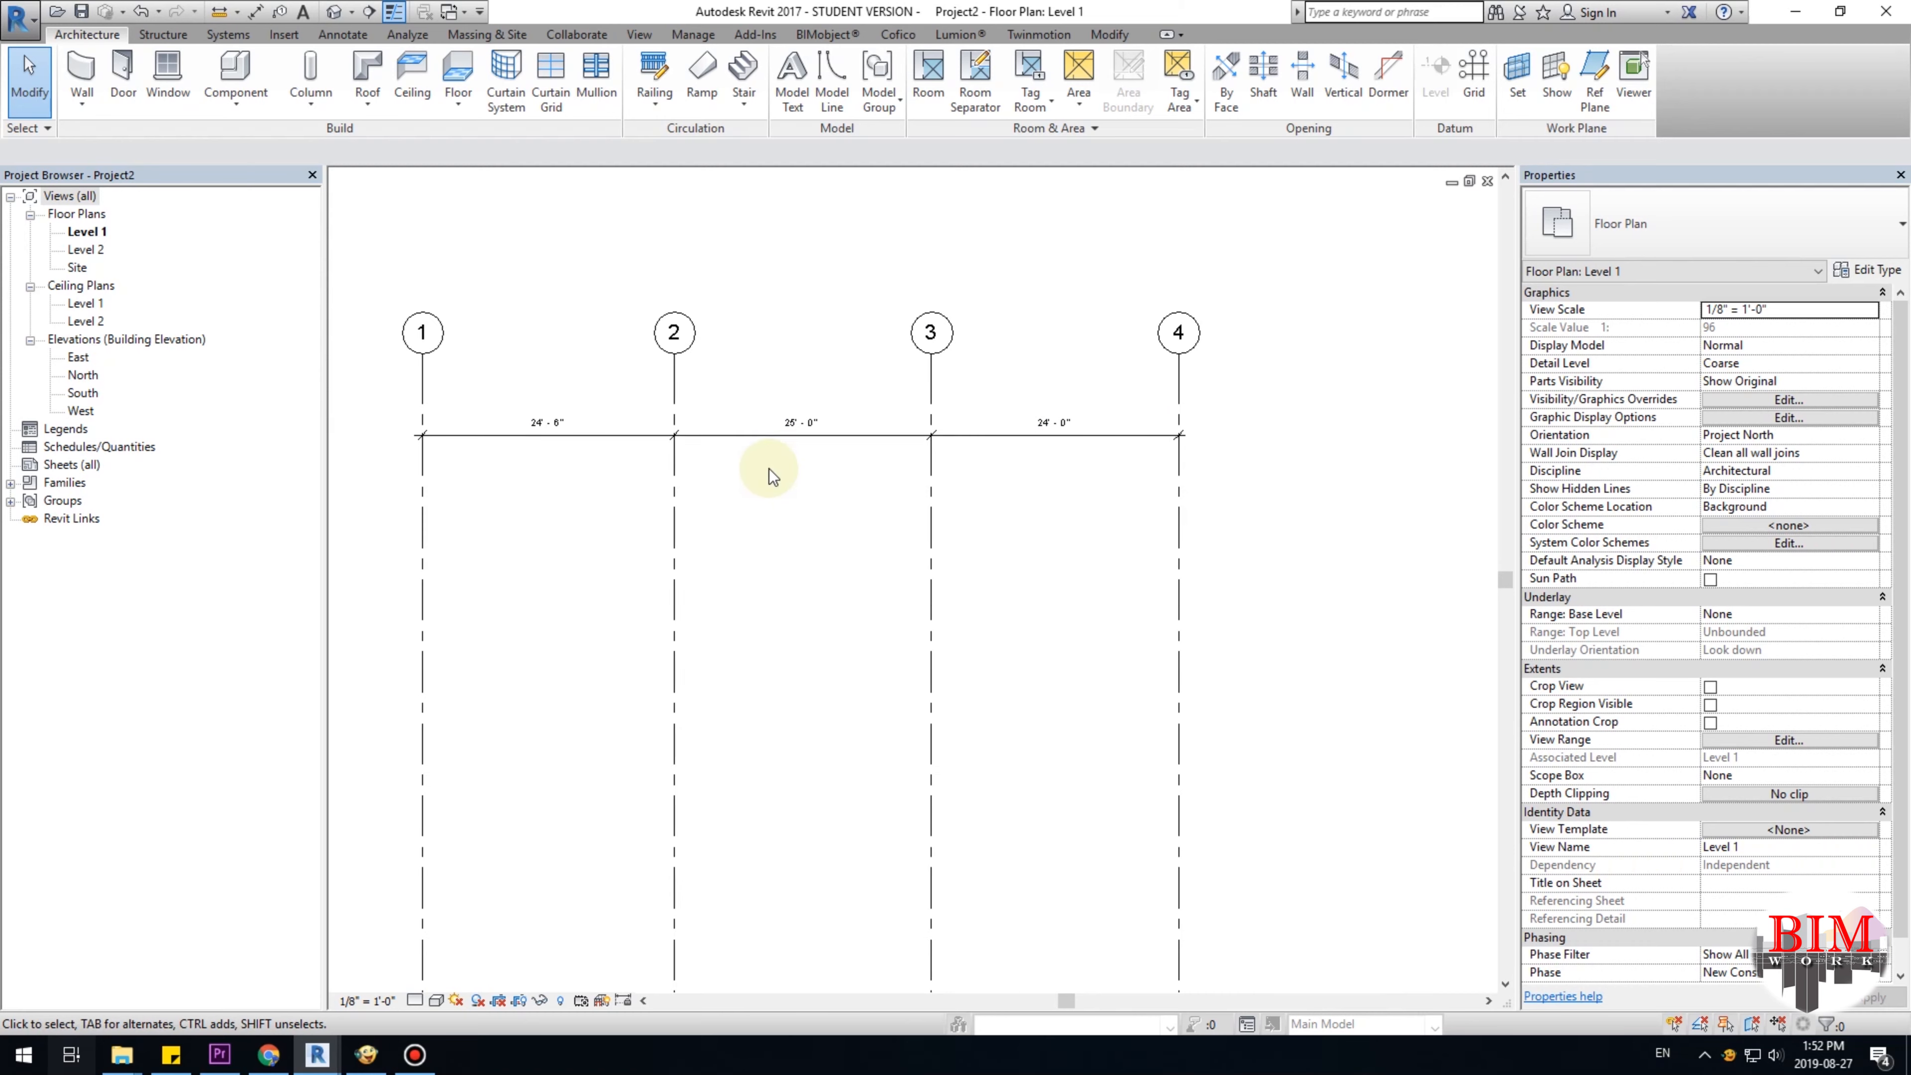
middle_click_drag(769, 469, 820, 448)
scroll(821, 448, "up", 1)
left_click(796, 398)
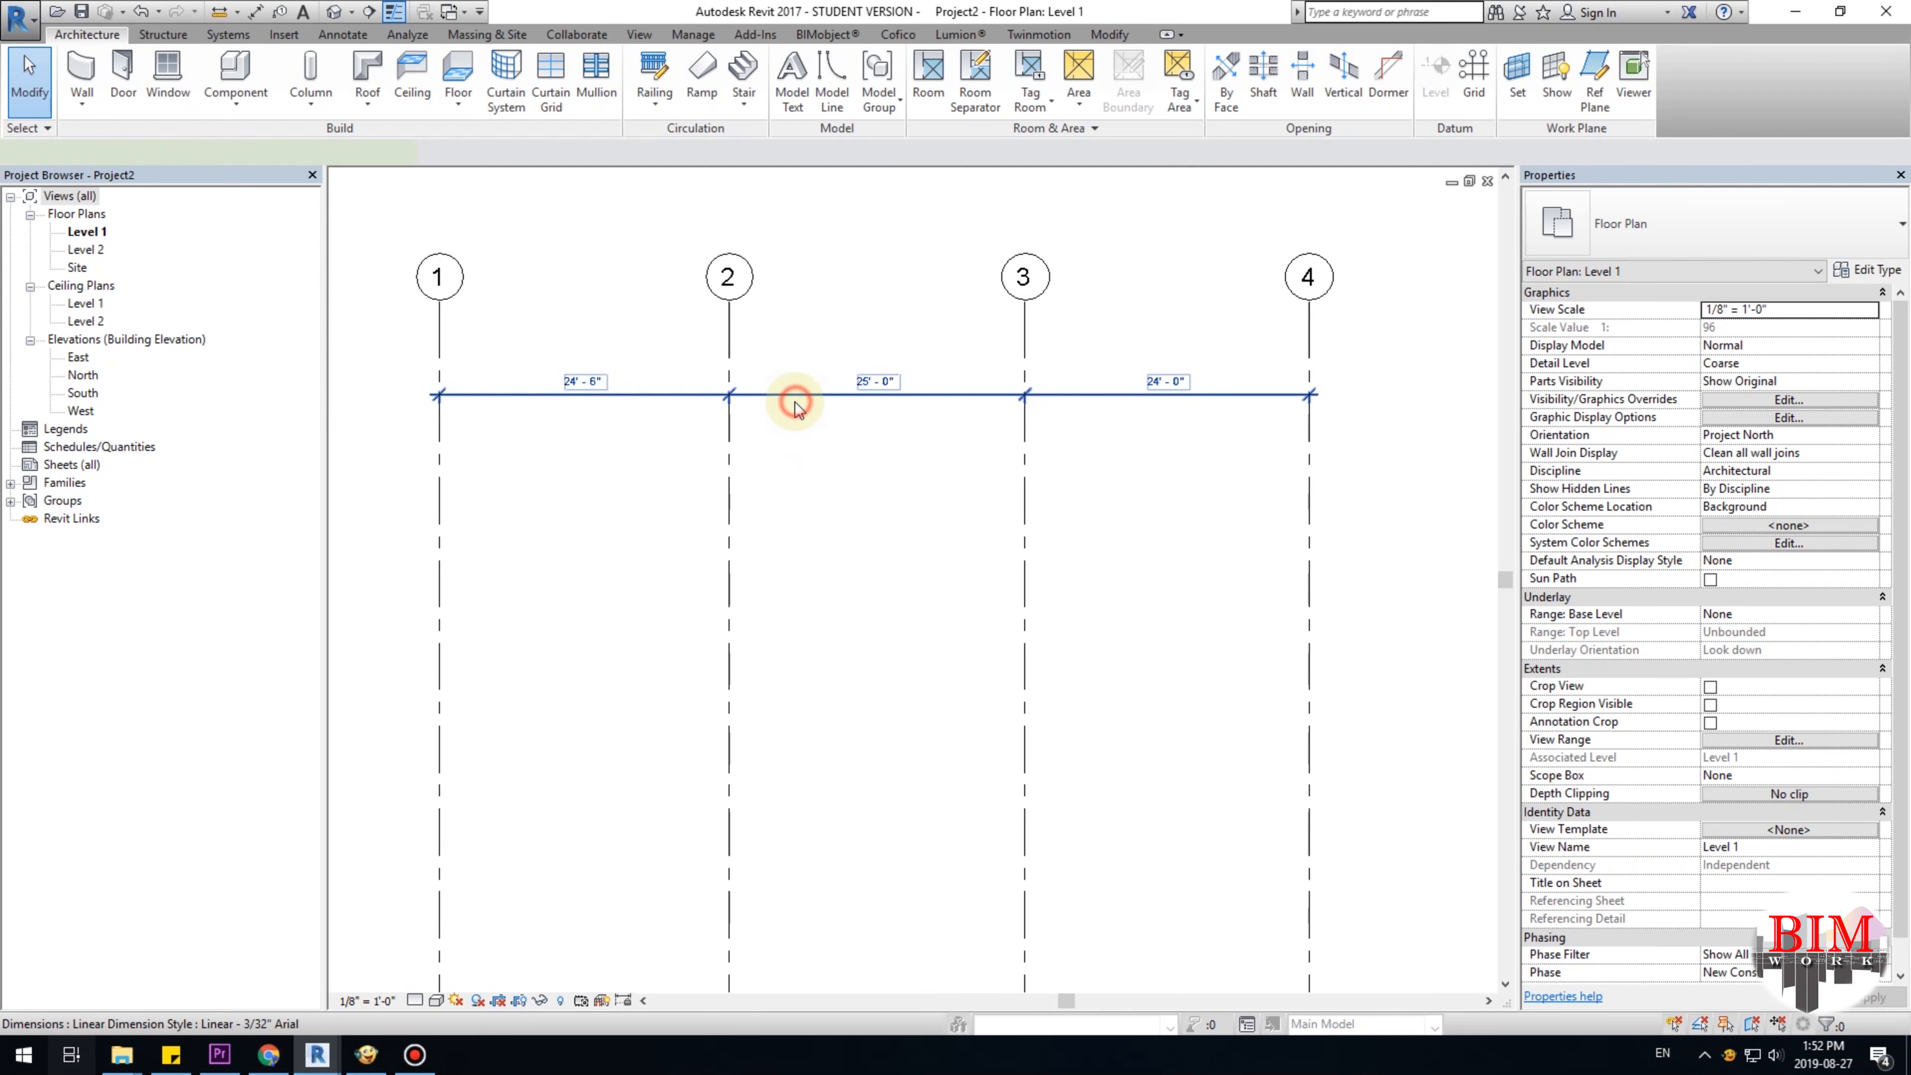
left_click(788, 454)
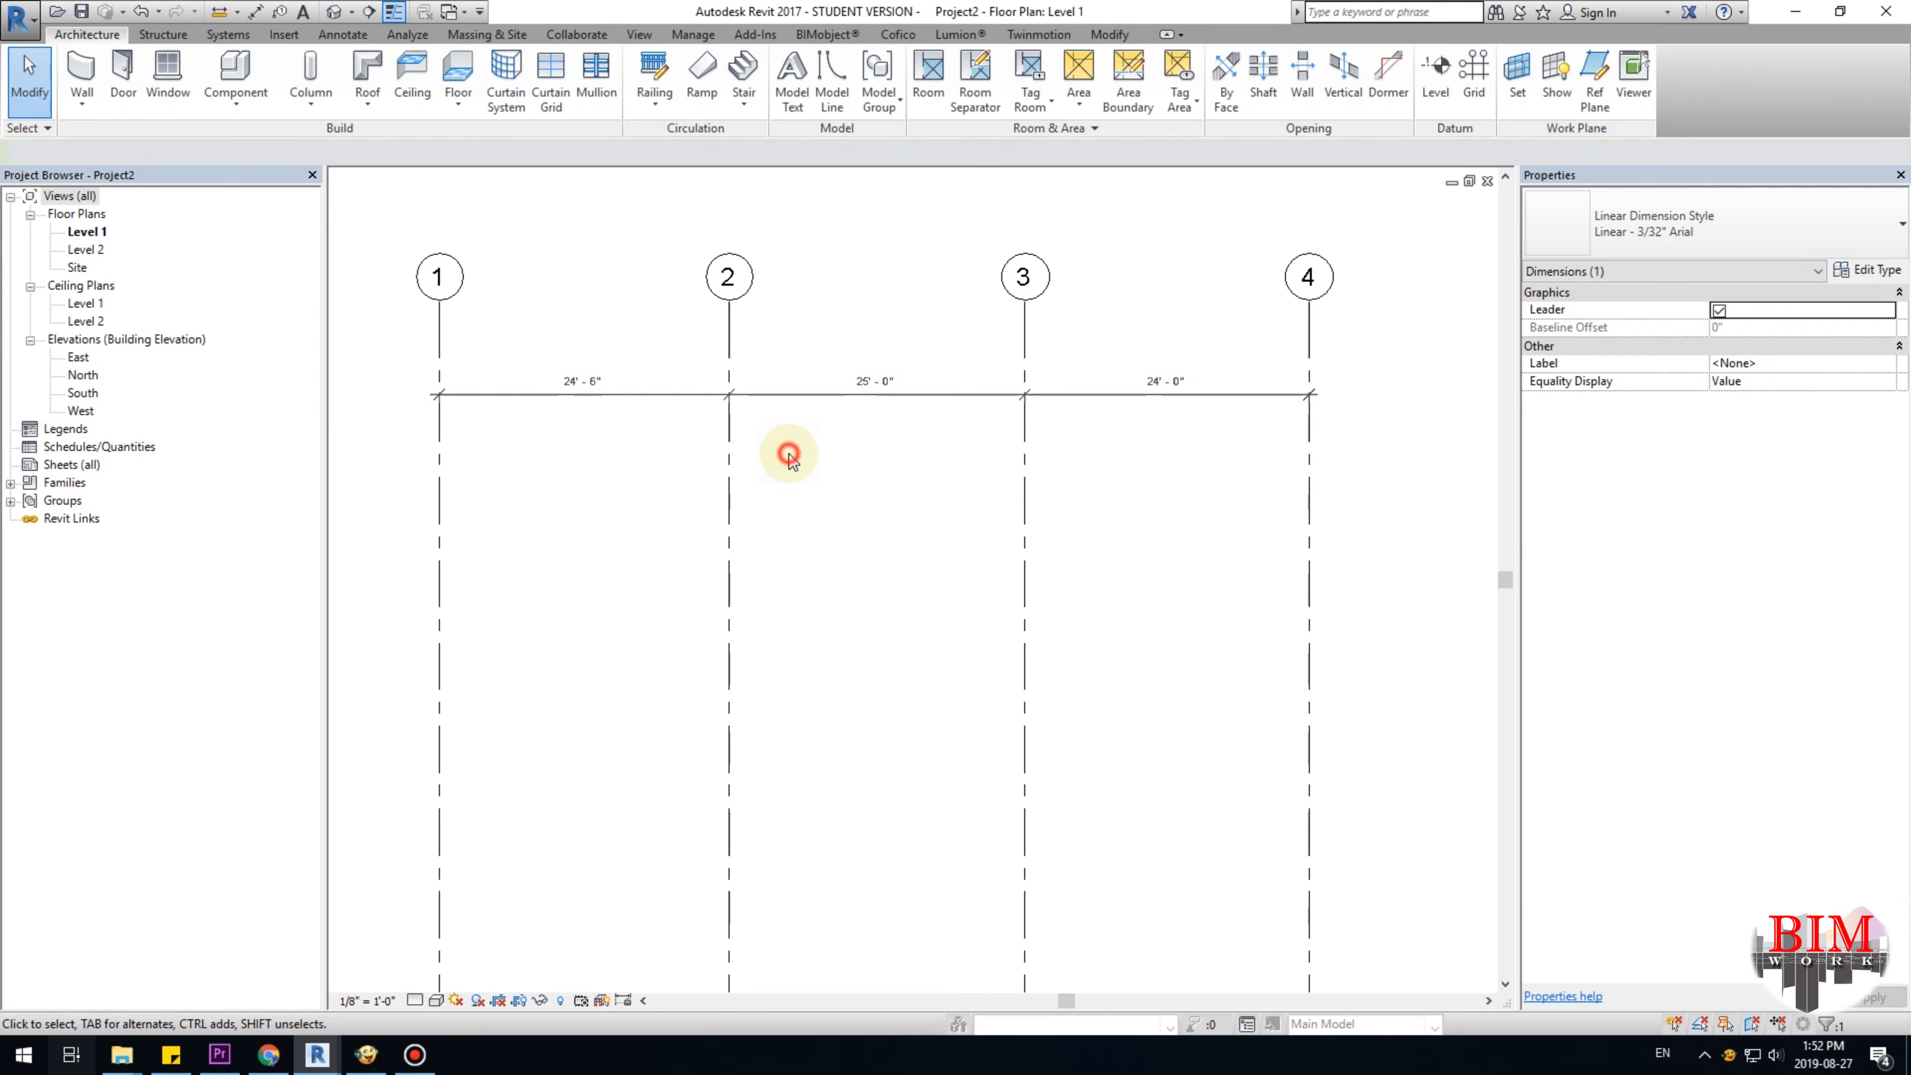
left_click(729, 481)
left_click(581, 383)
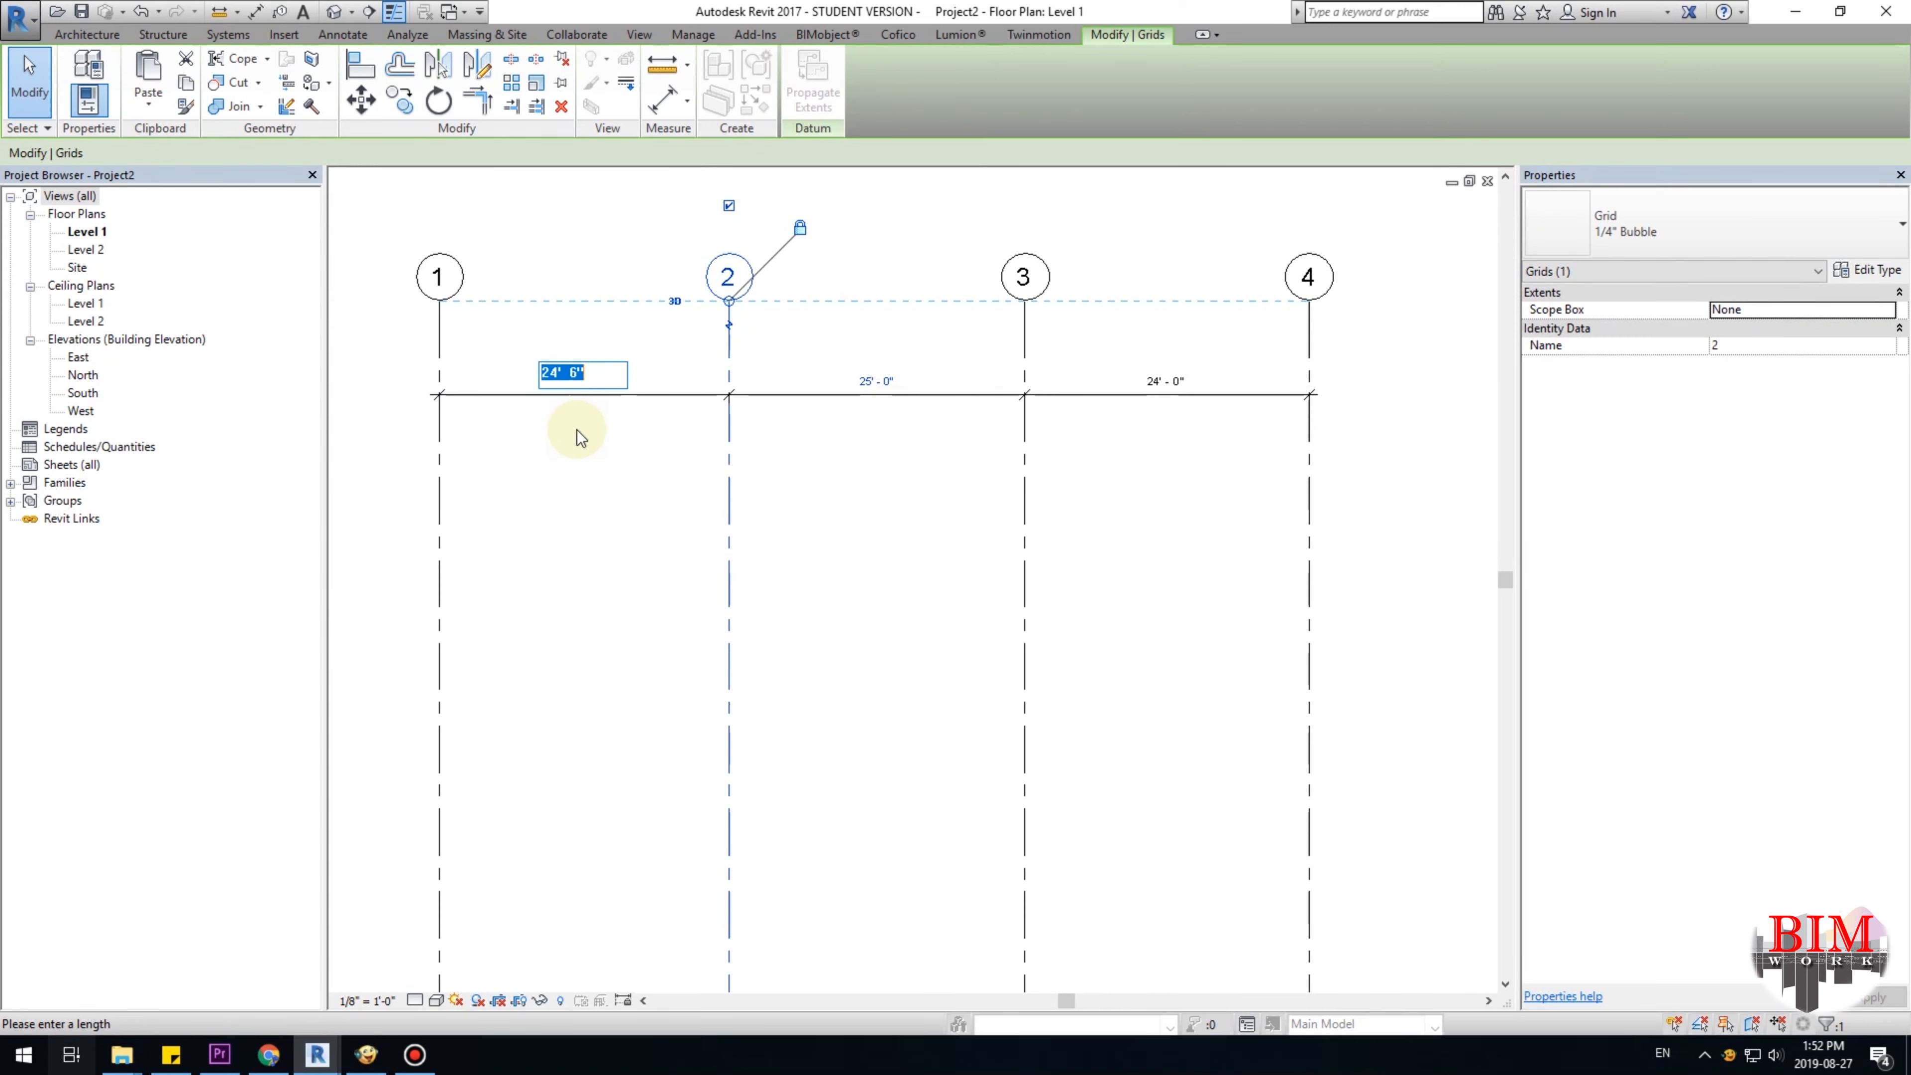
type("20")
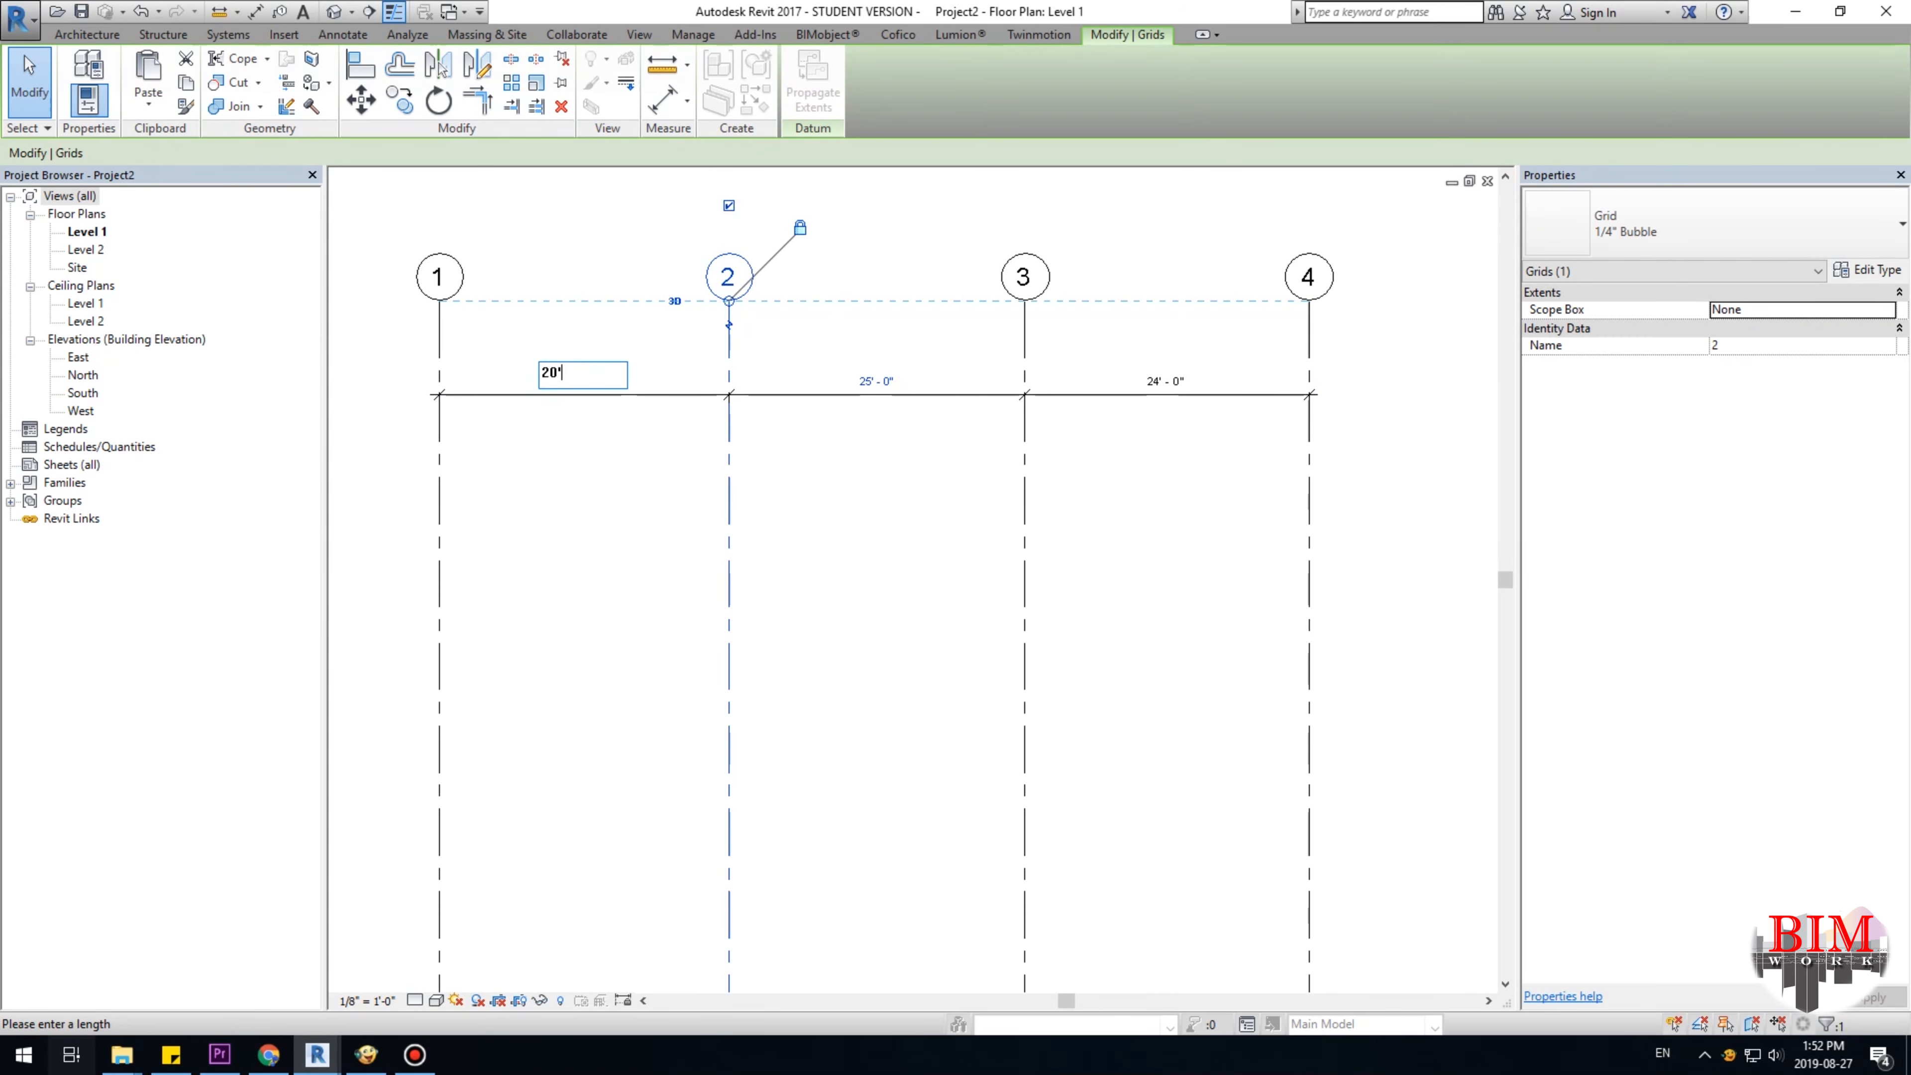
type("'")
key("Return")
left_click(845, 502)
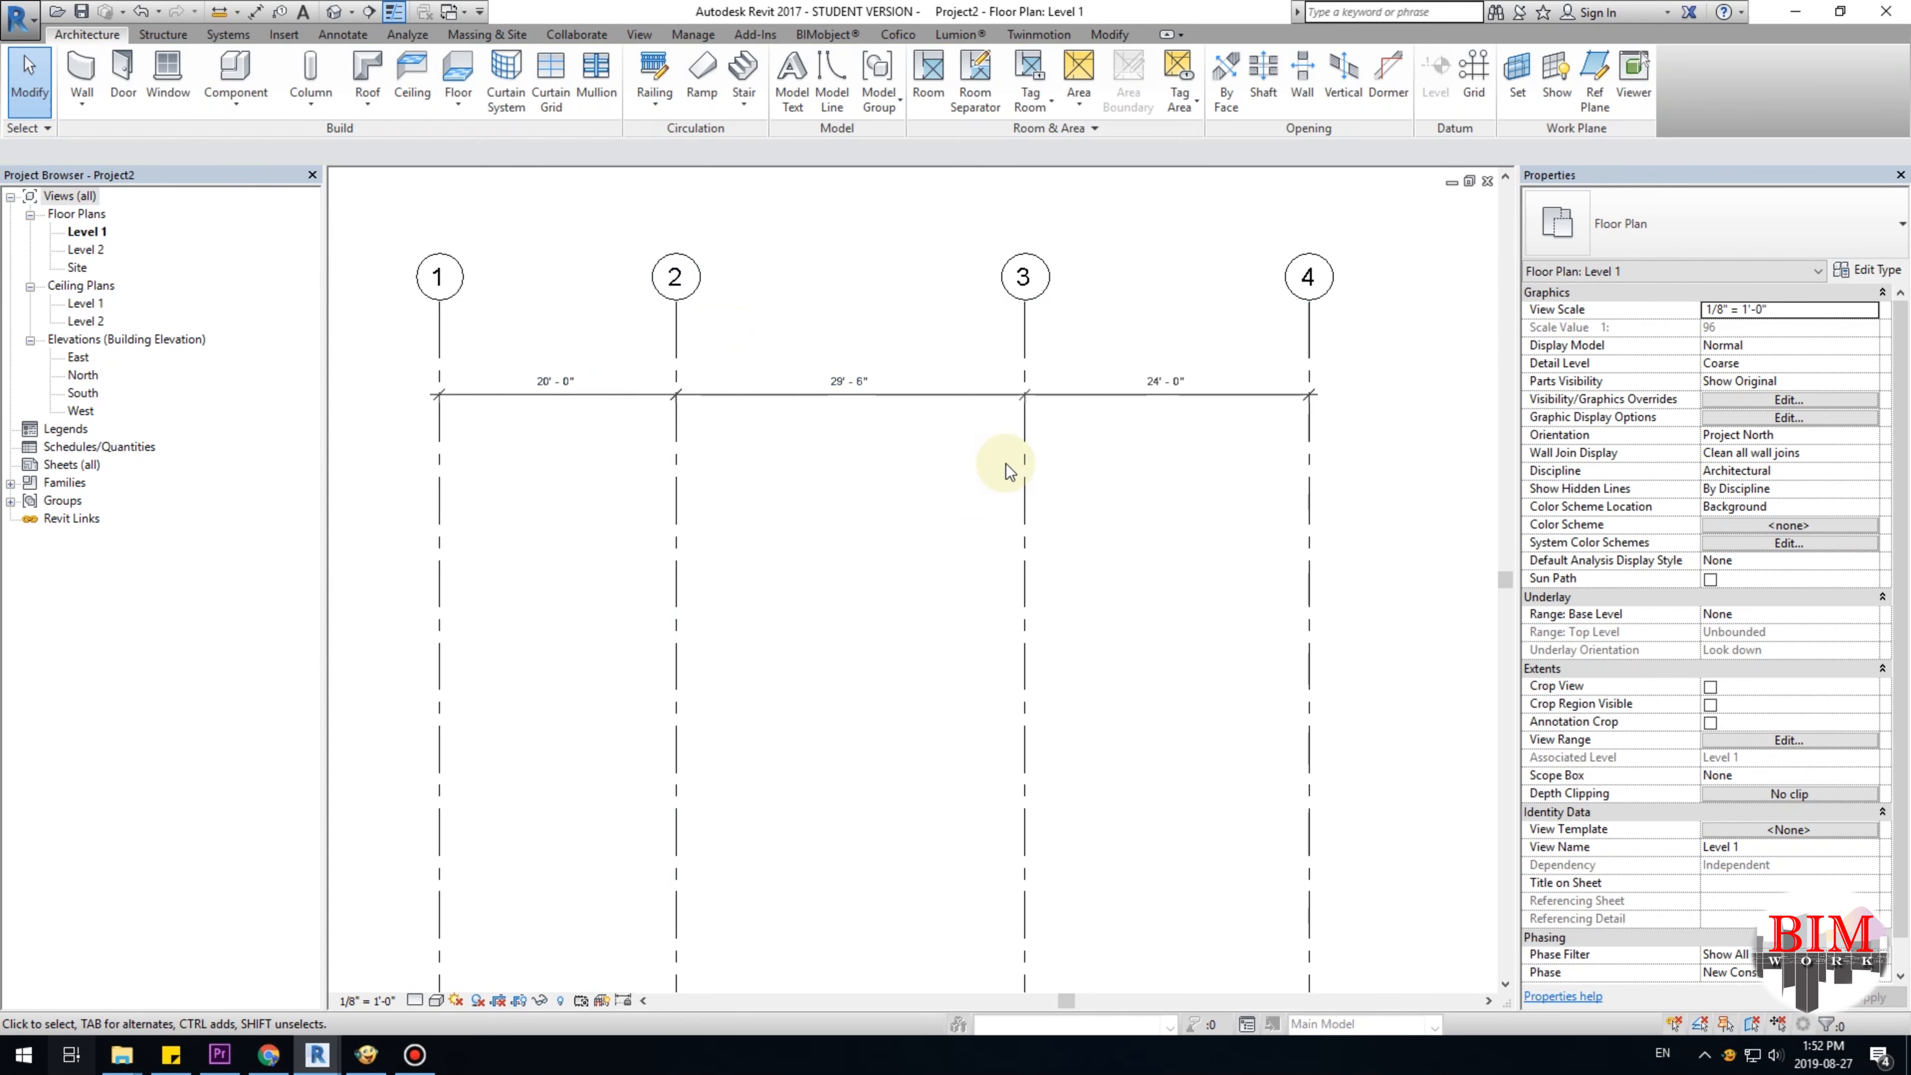
Move grid 3 by setting its dimension from grid 2 to 20'.
left_click(1020, 474)
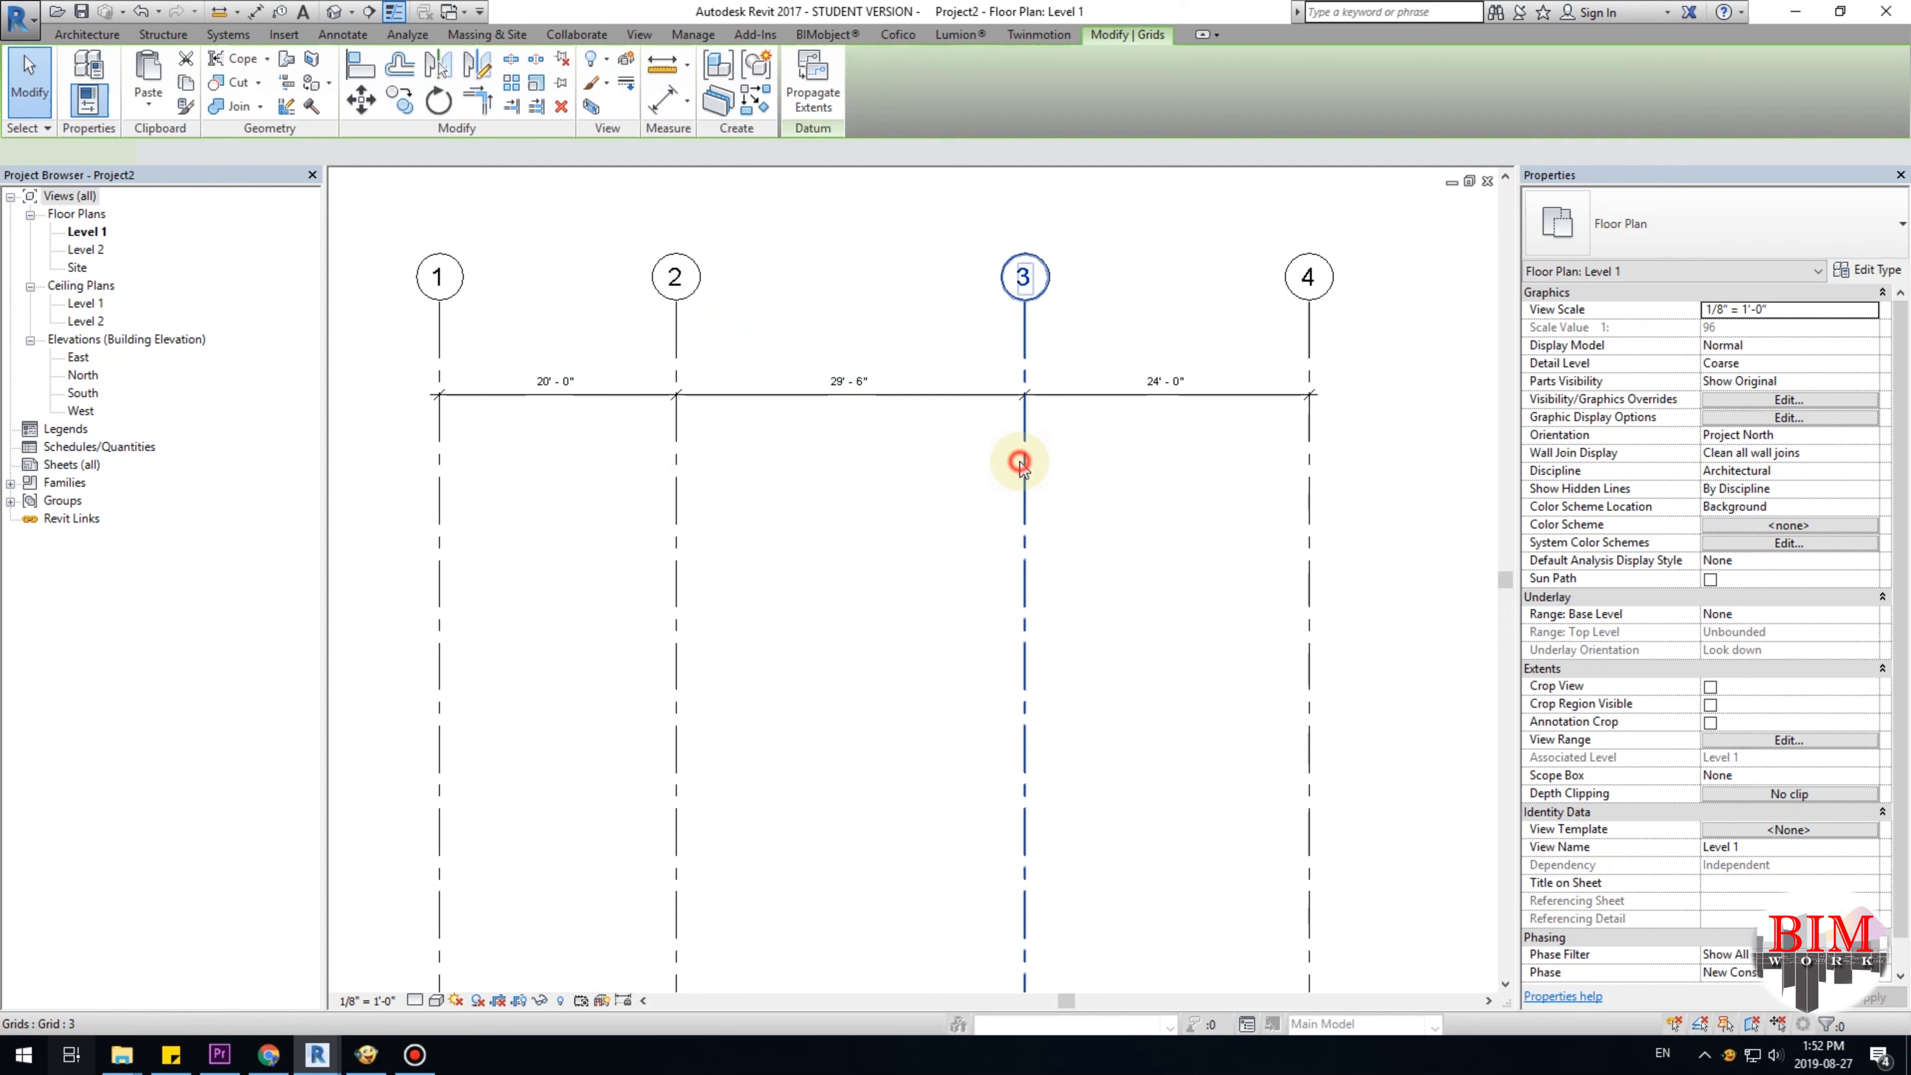
left_click(856, 384)
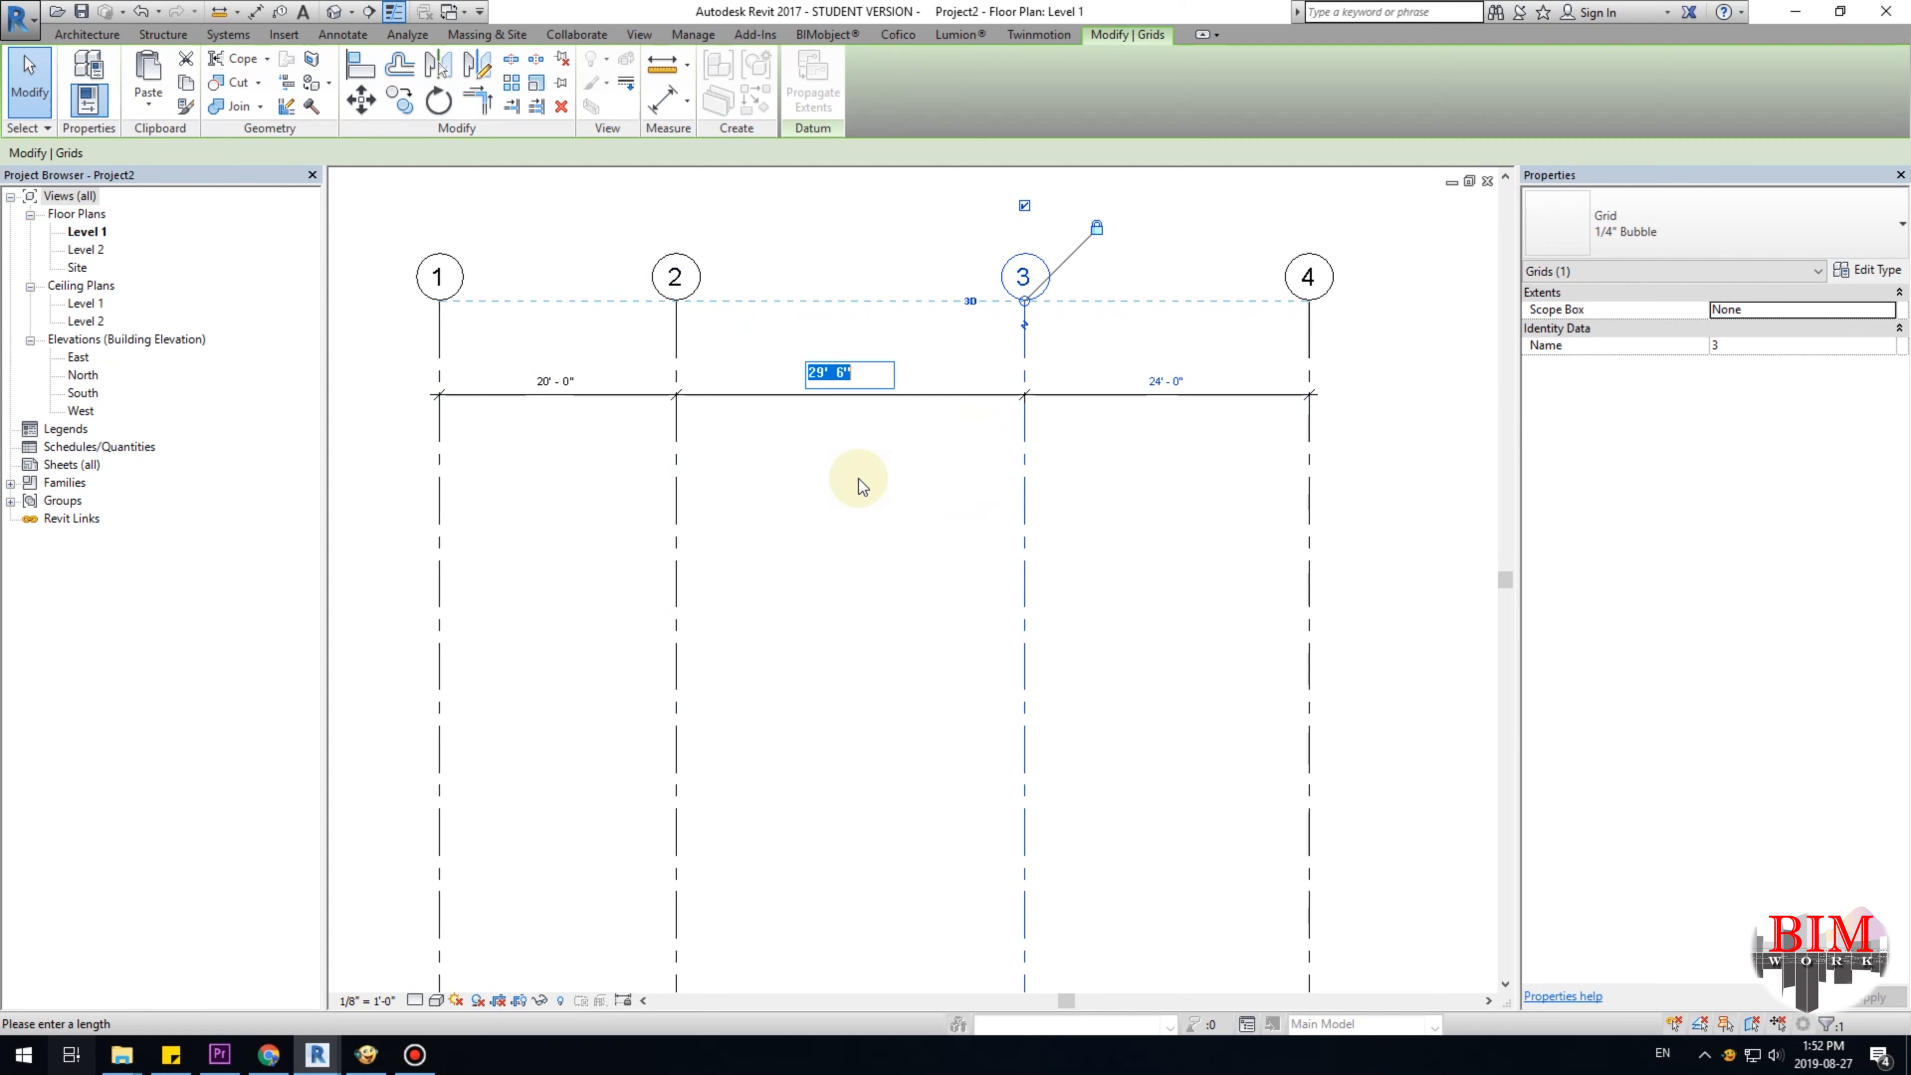
type("20")
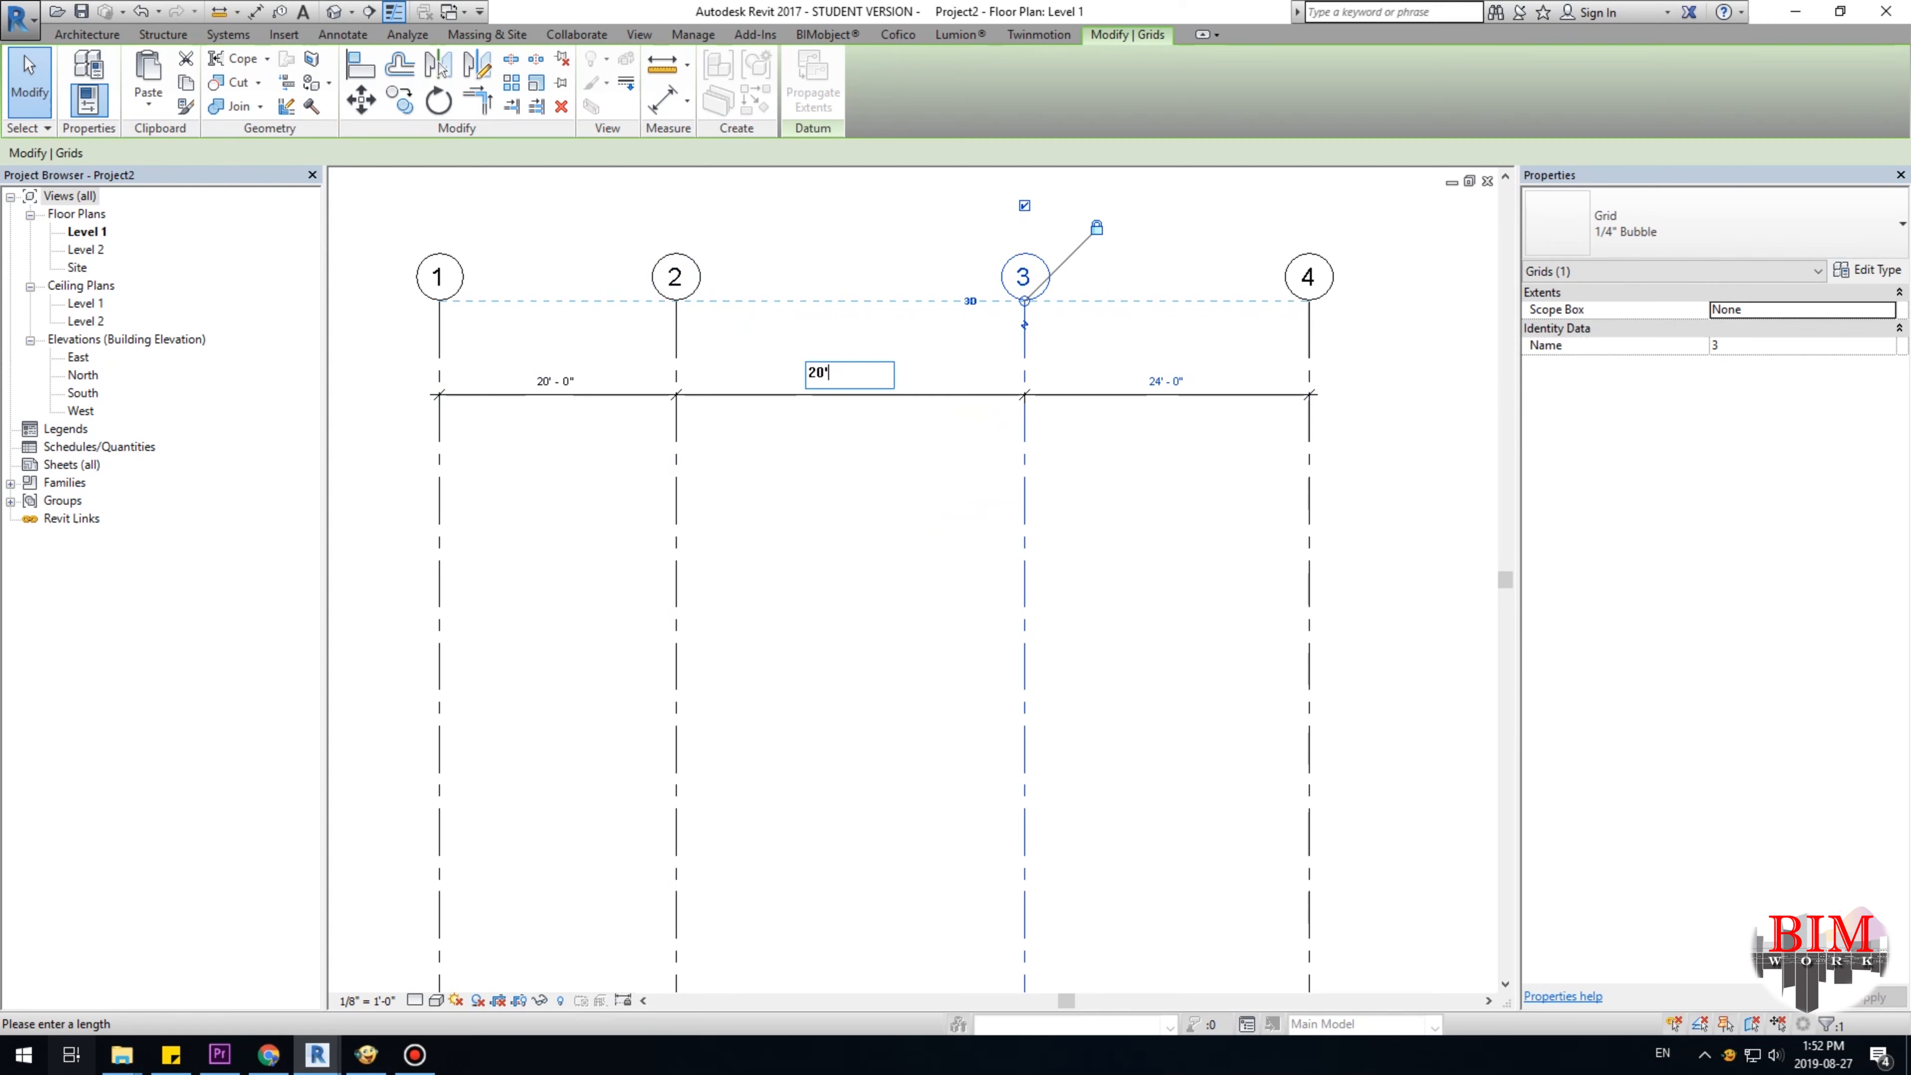
type("'")
key("Return")
left_click(860, 480)
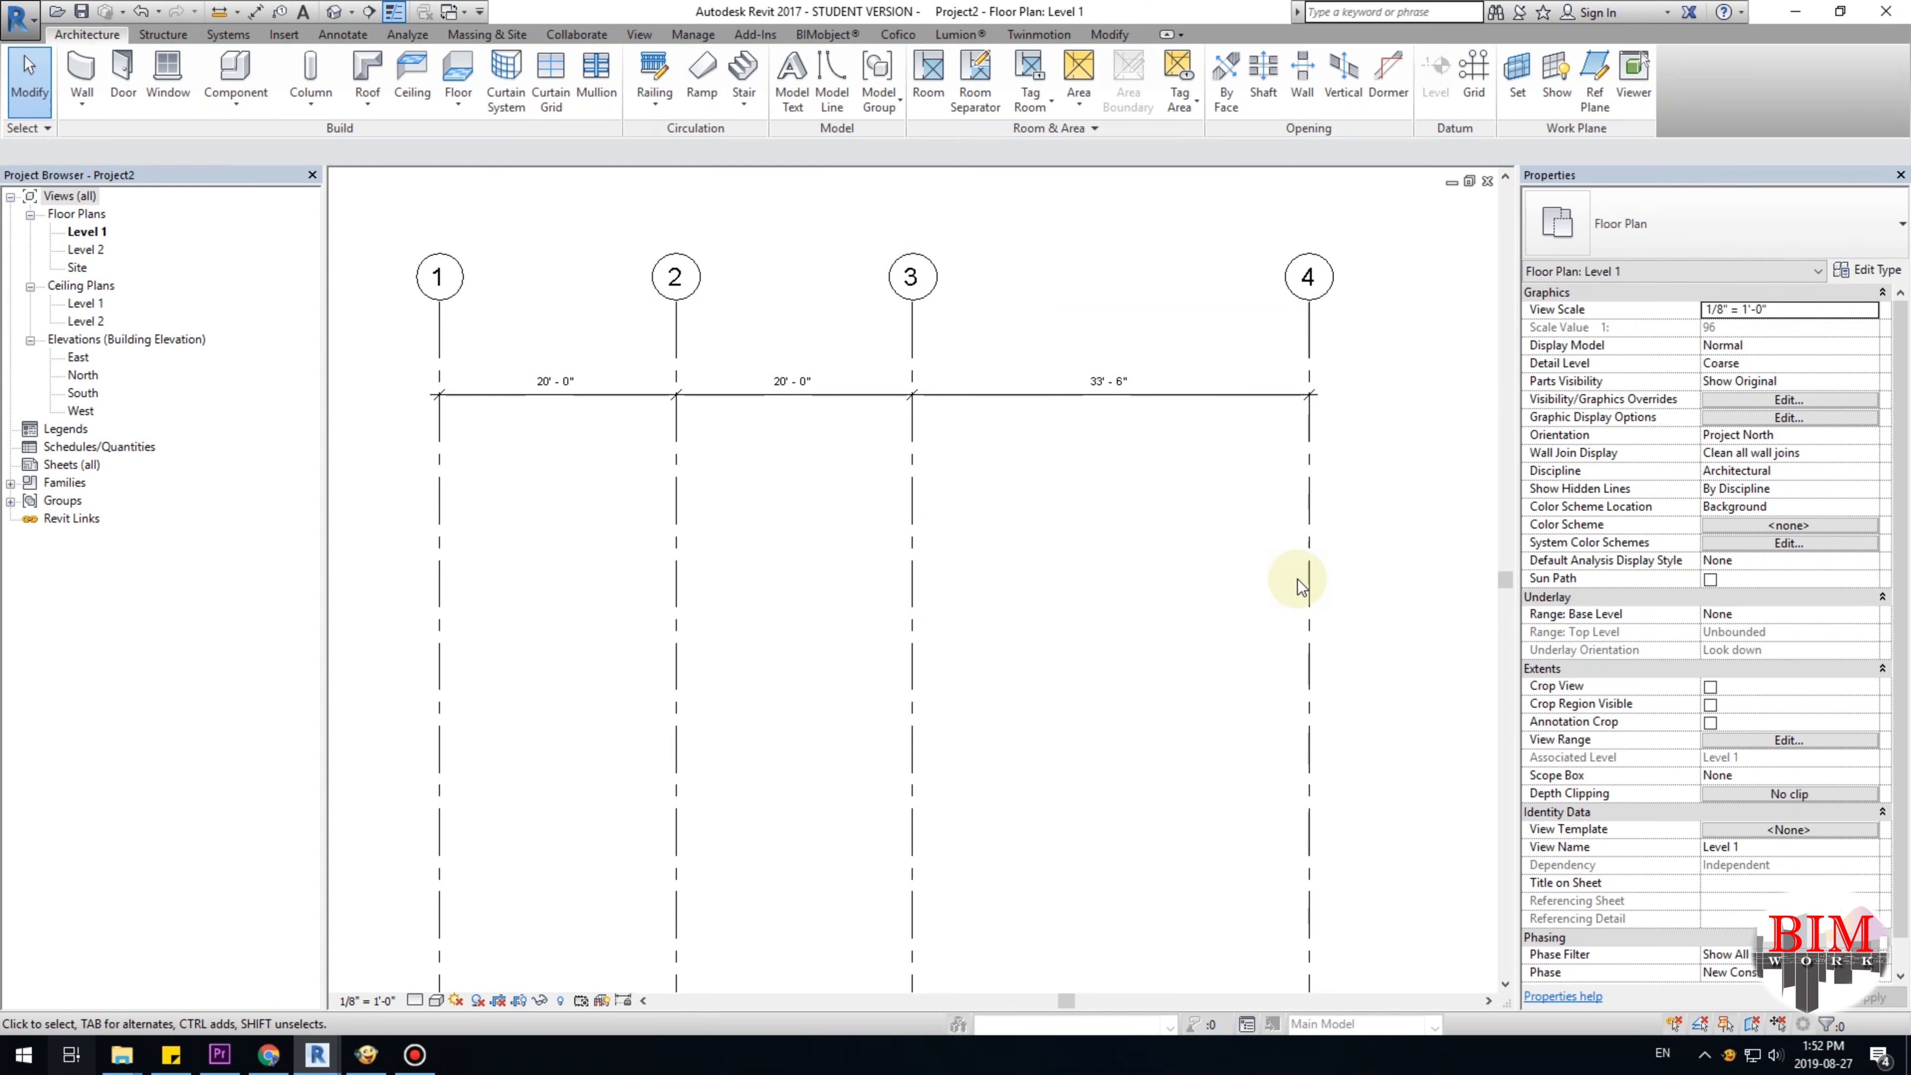
Move grid 4 to 20' from grid 3 using its dimension, and delete the dimension string across the grids.
left_click(1318, 554)
left_click(1117, 385)
type("20'")
key("Return")
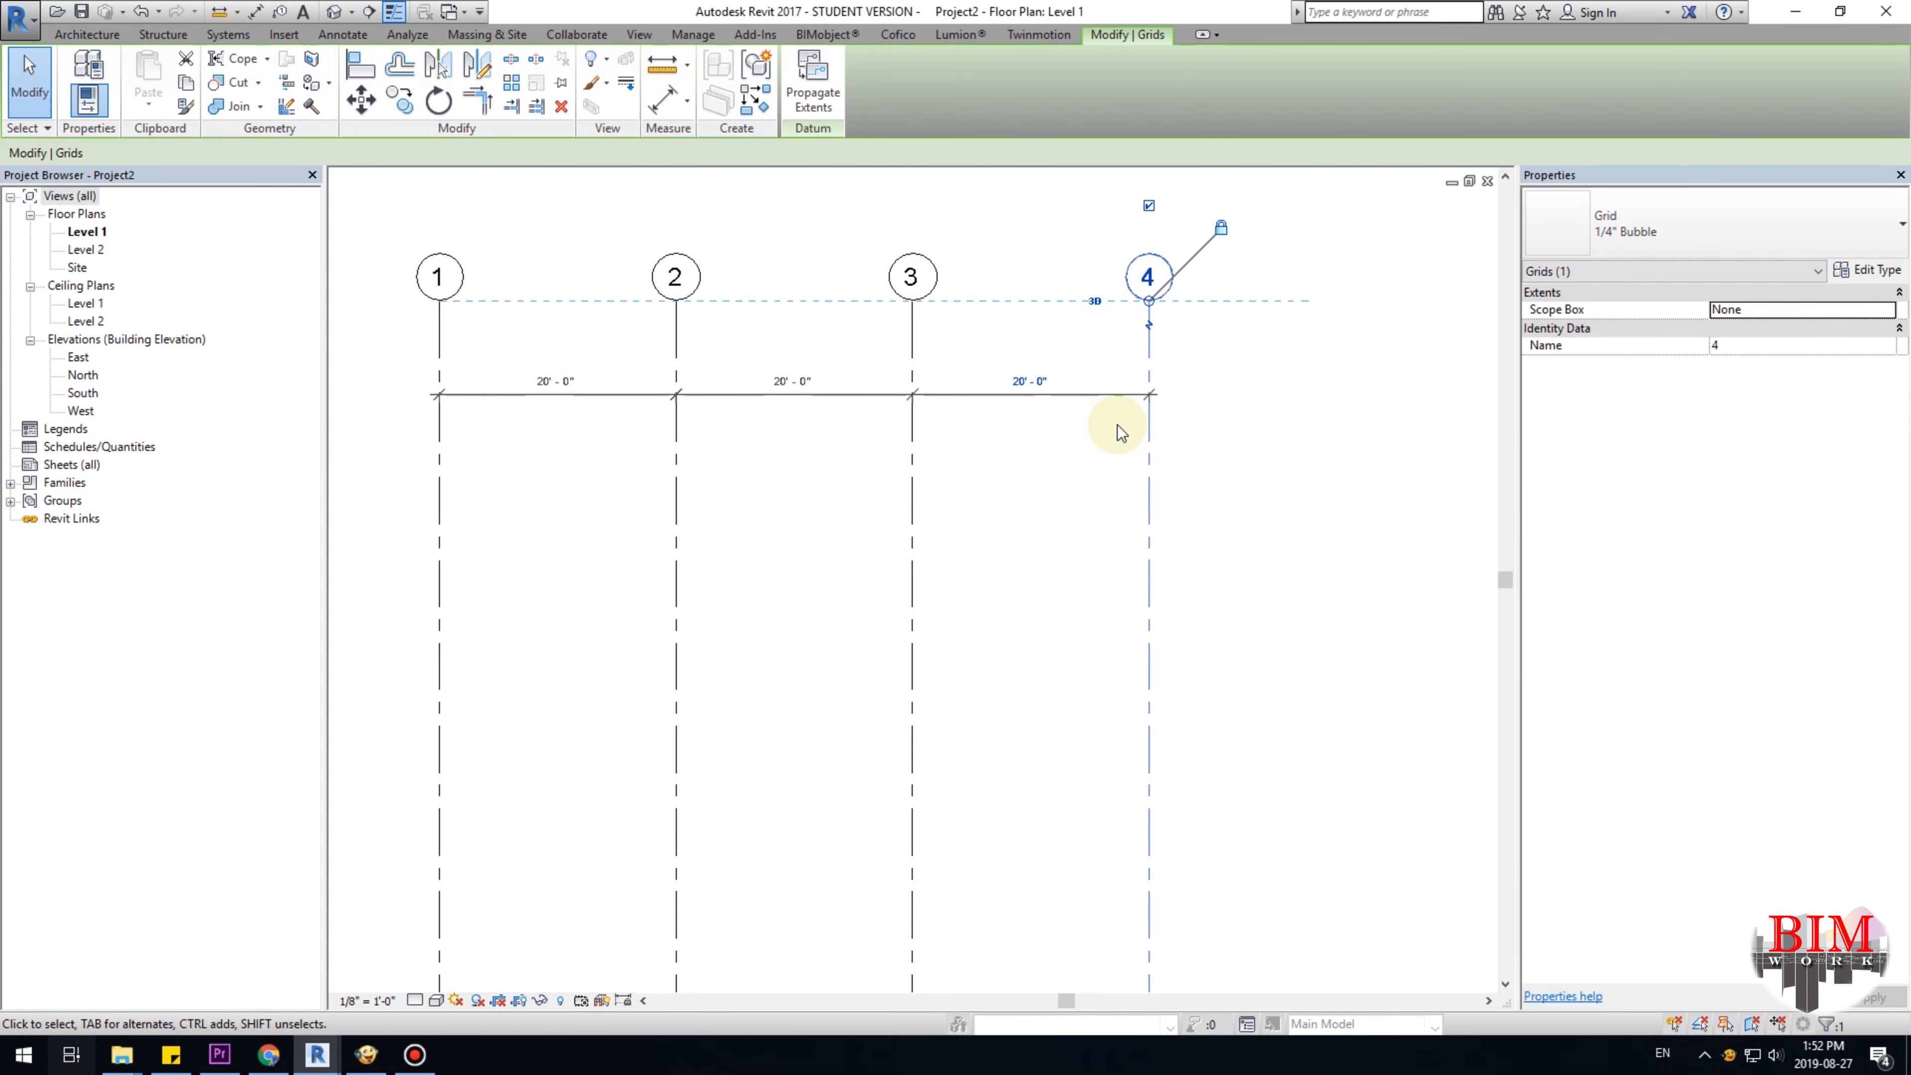
left_click(1048, 503)
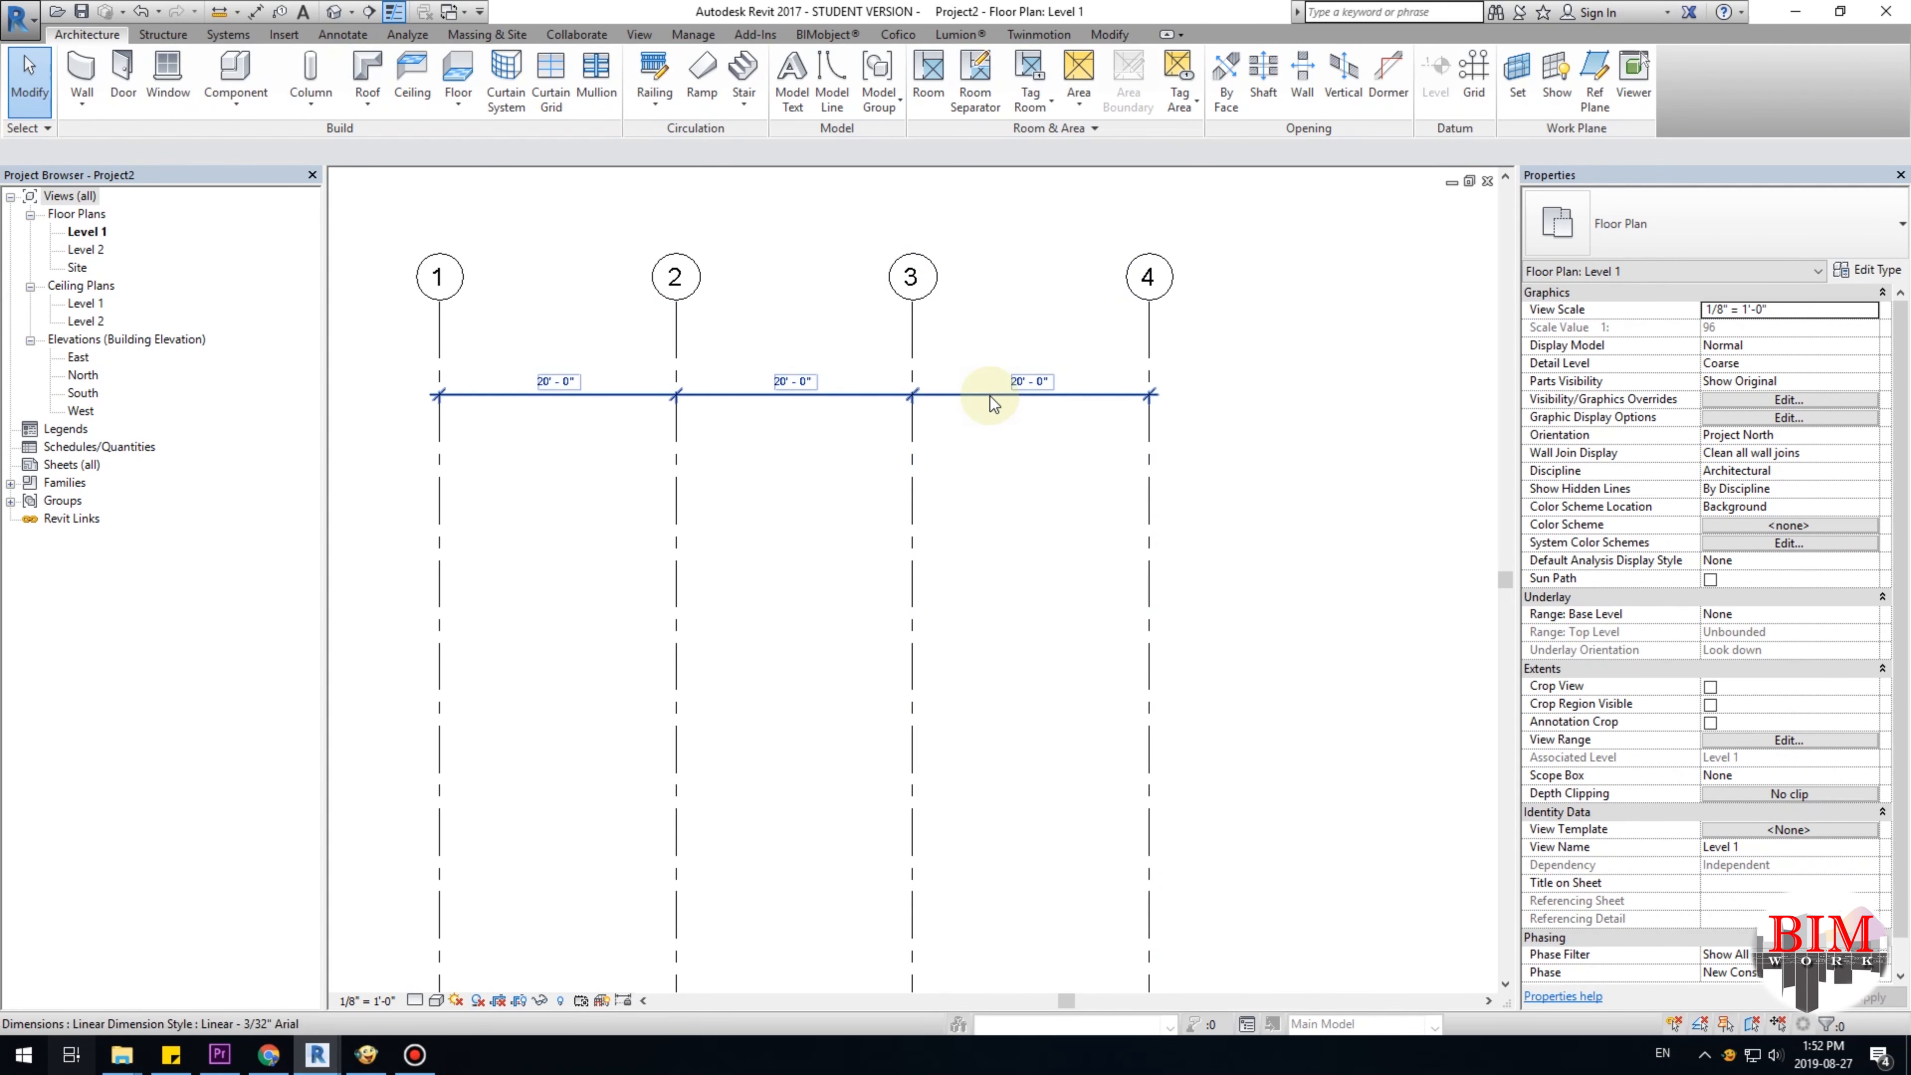
left_click(990, 394)
left_click(973, 529)
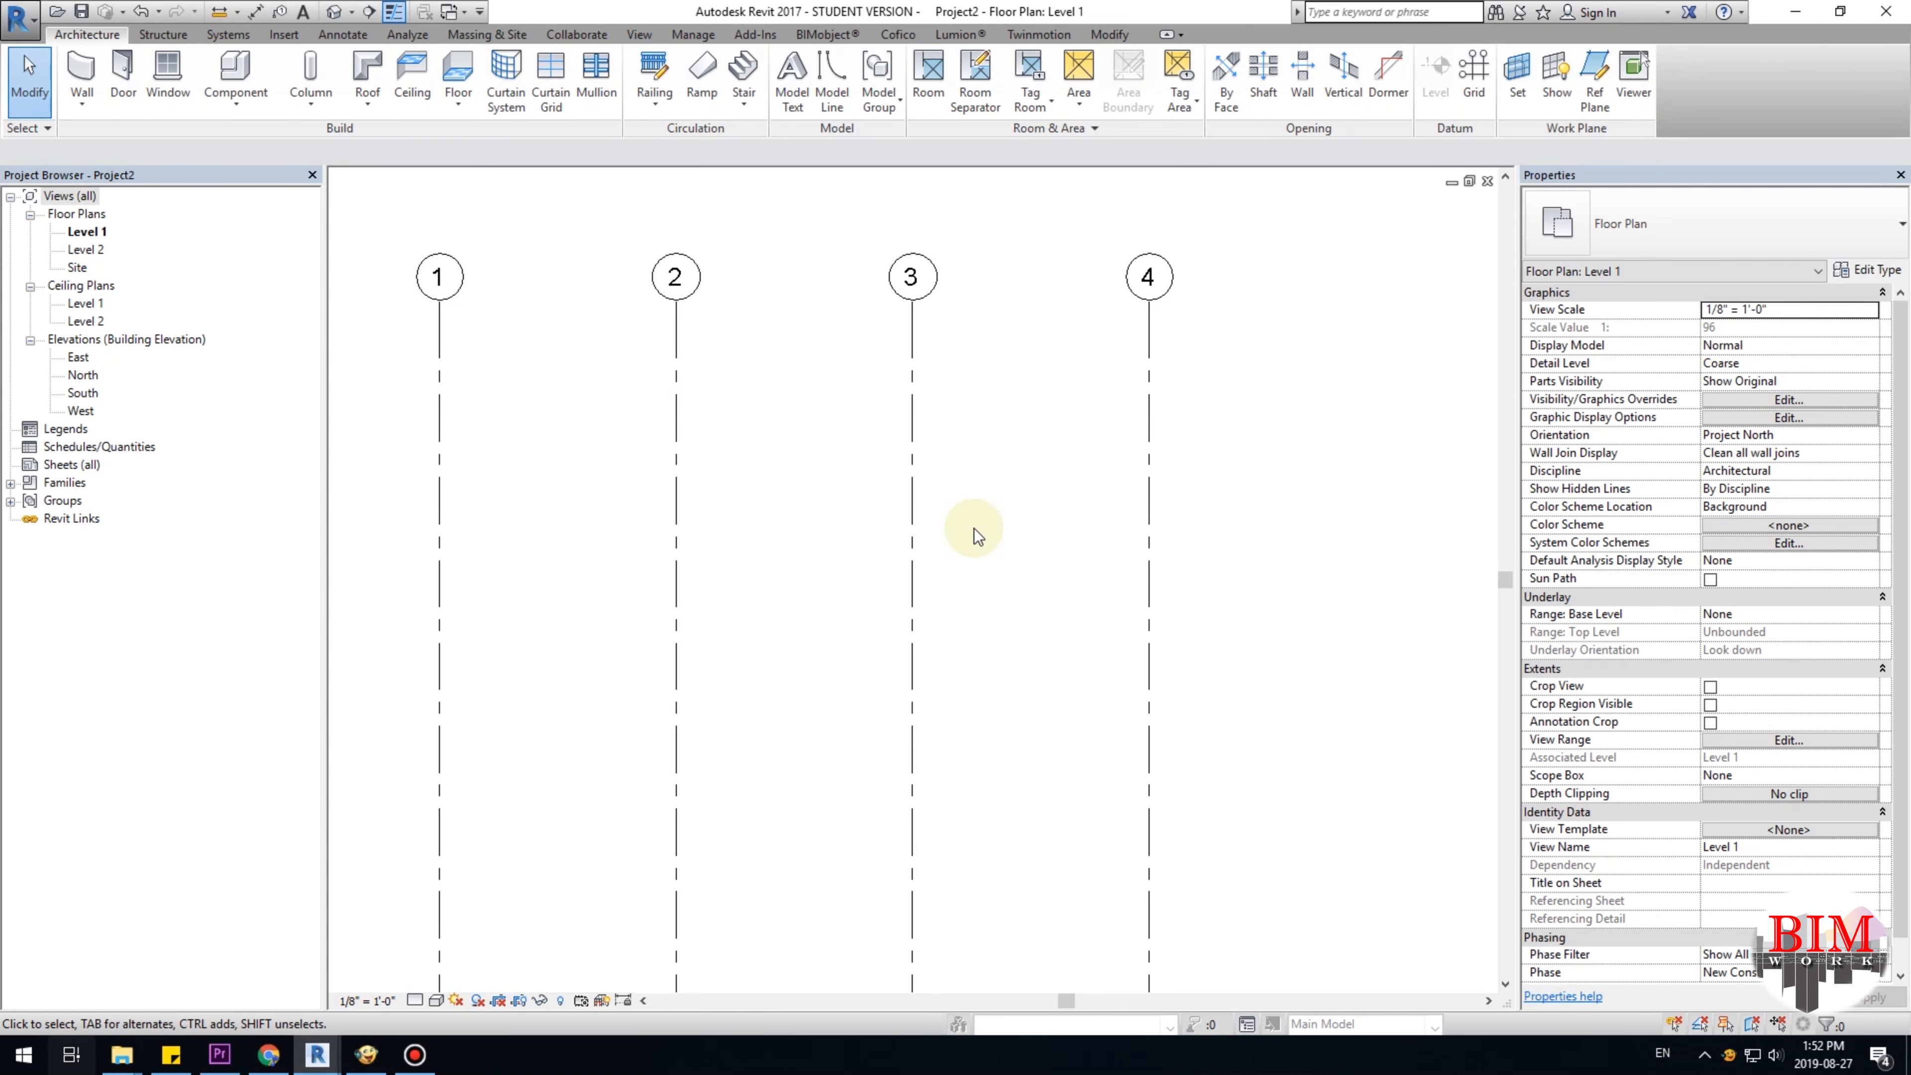
Draw a horizontal grid across grids 1 to 4 just below their bubbles, from beyond grid 4 to beyond grid 1.
scroll(975, 542, "down", 4)
scroll(994, 604, "up", 2)
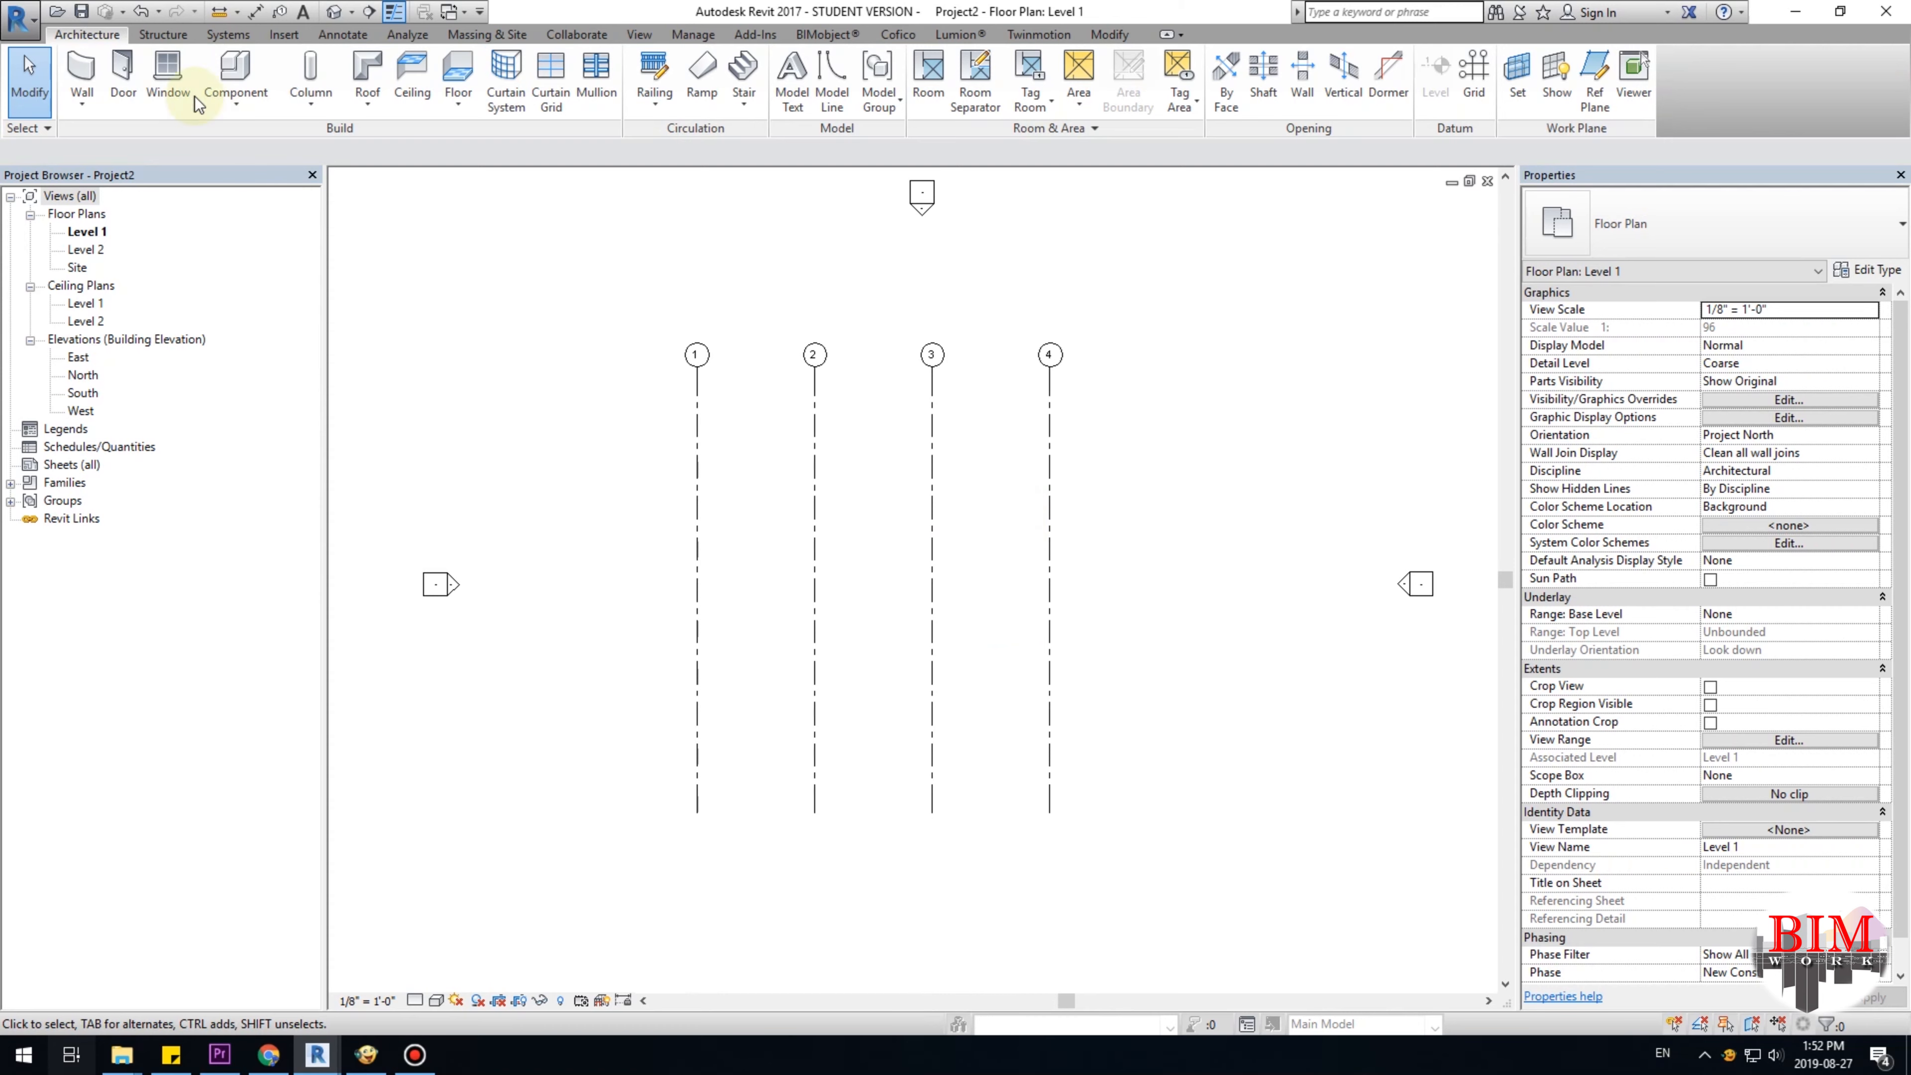
left_click(1475, 84)
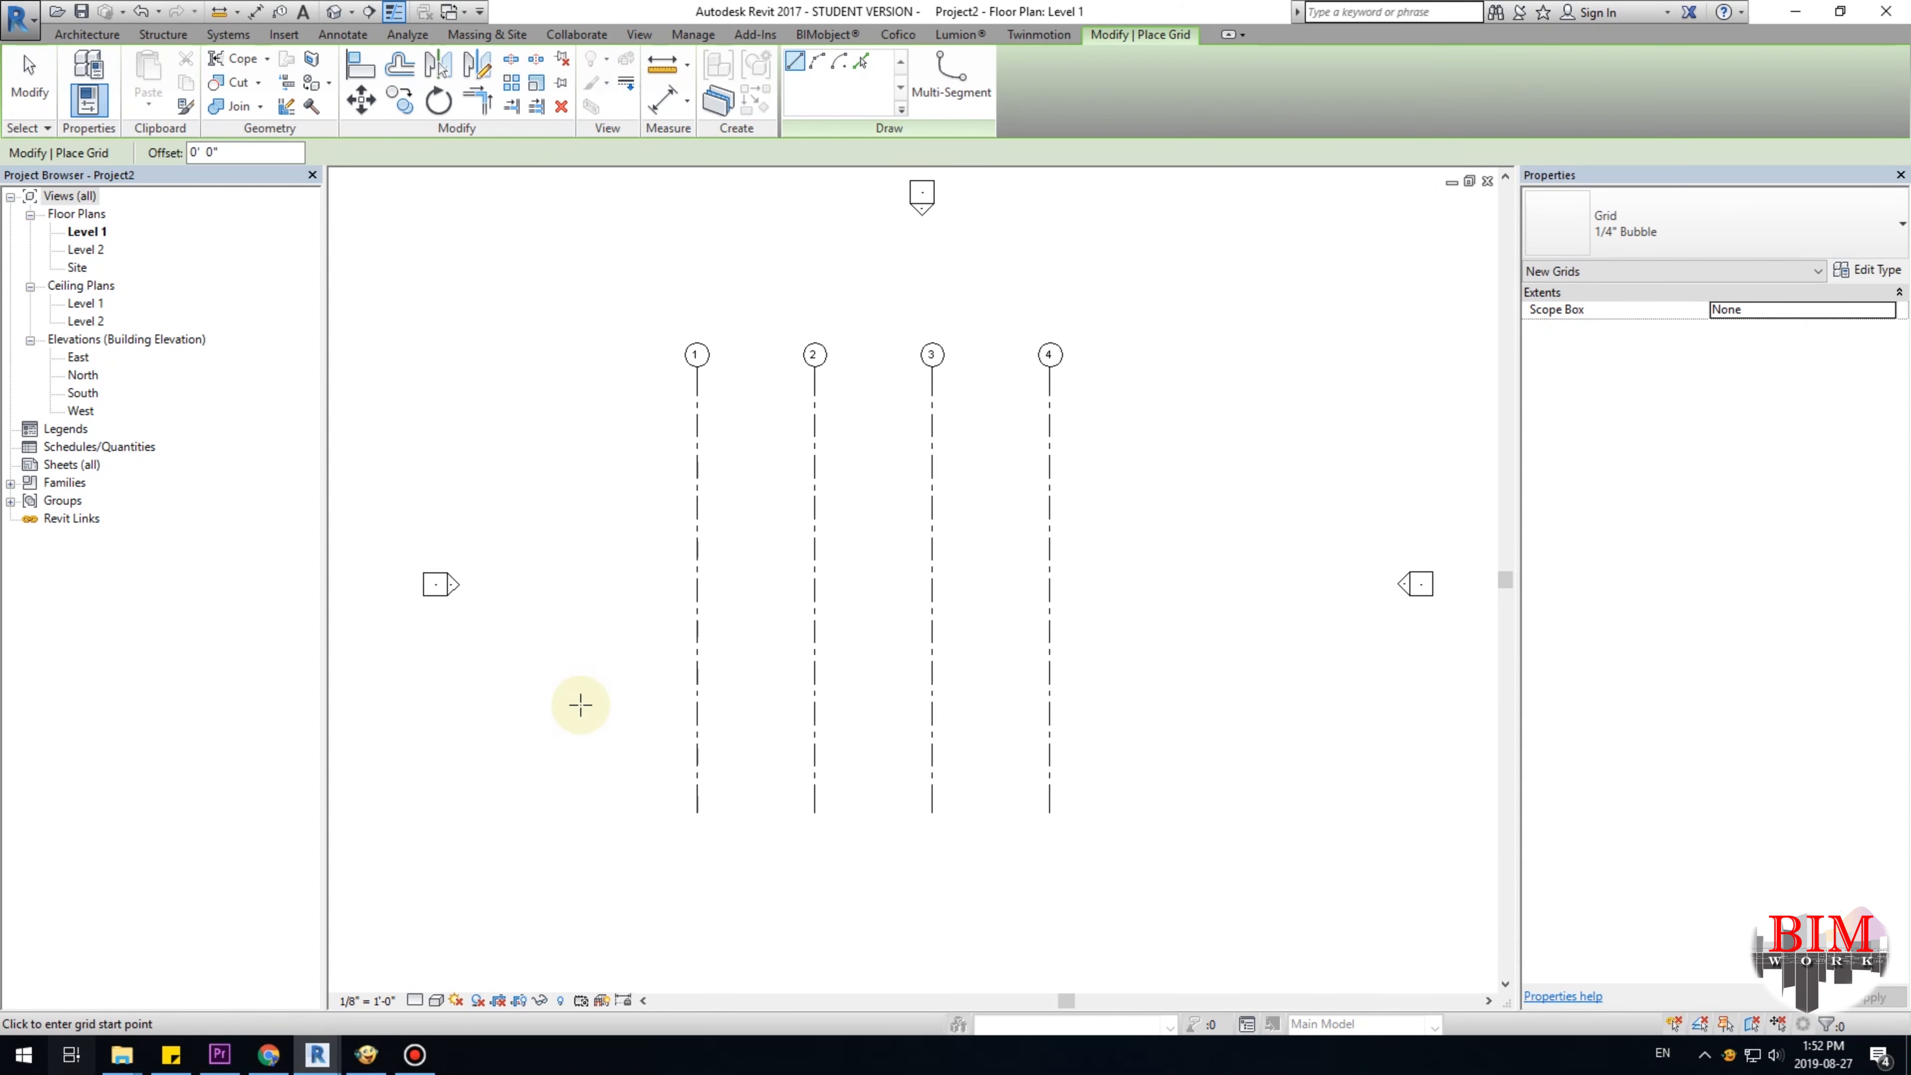
left_click(594, 439)
key("Escape")
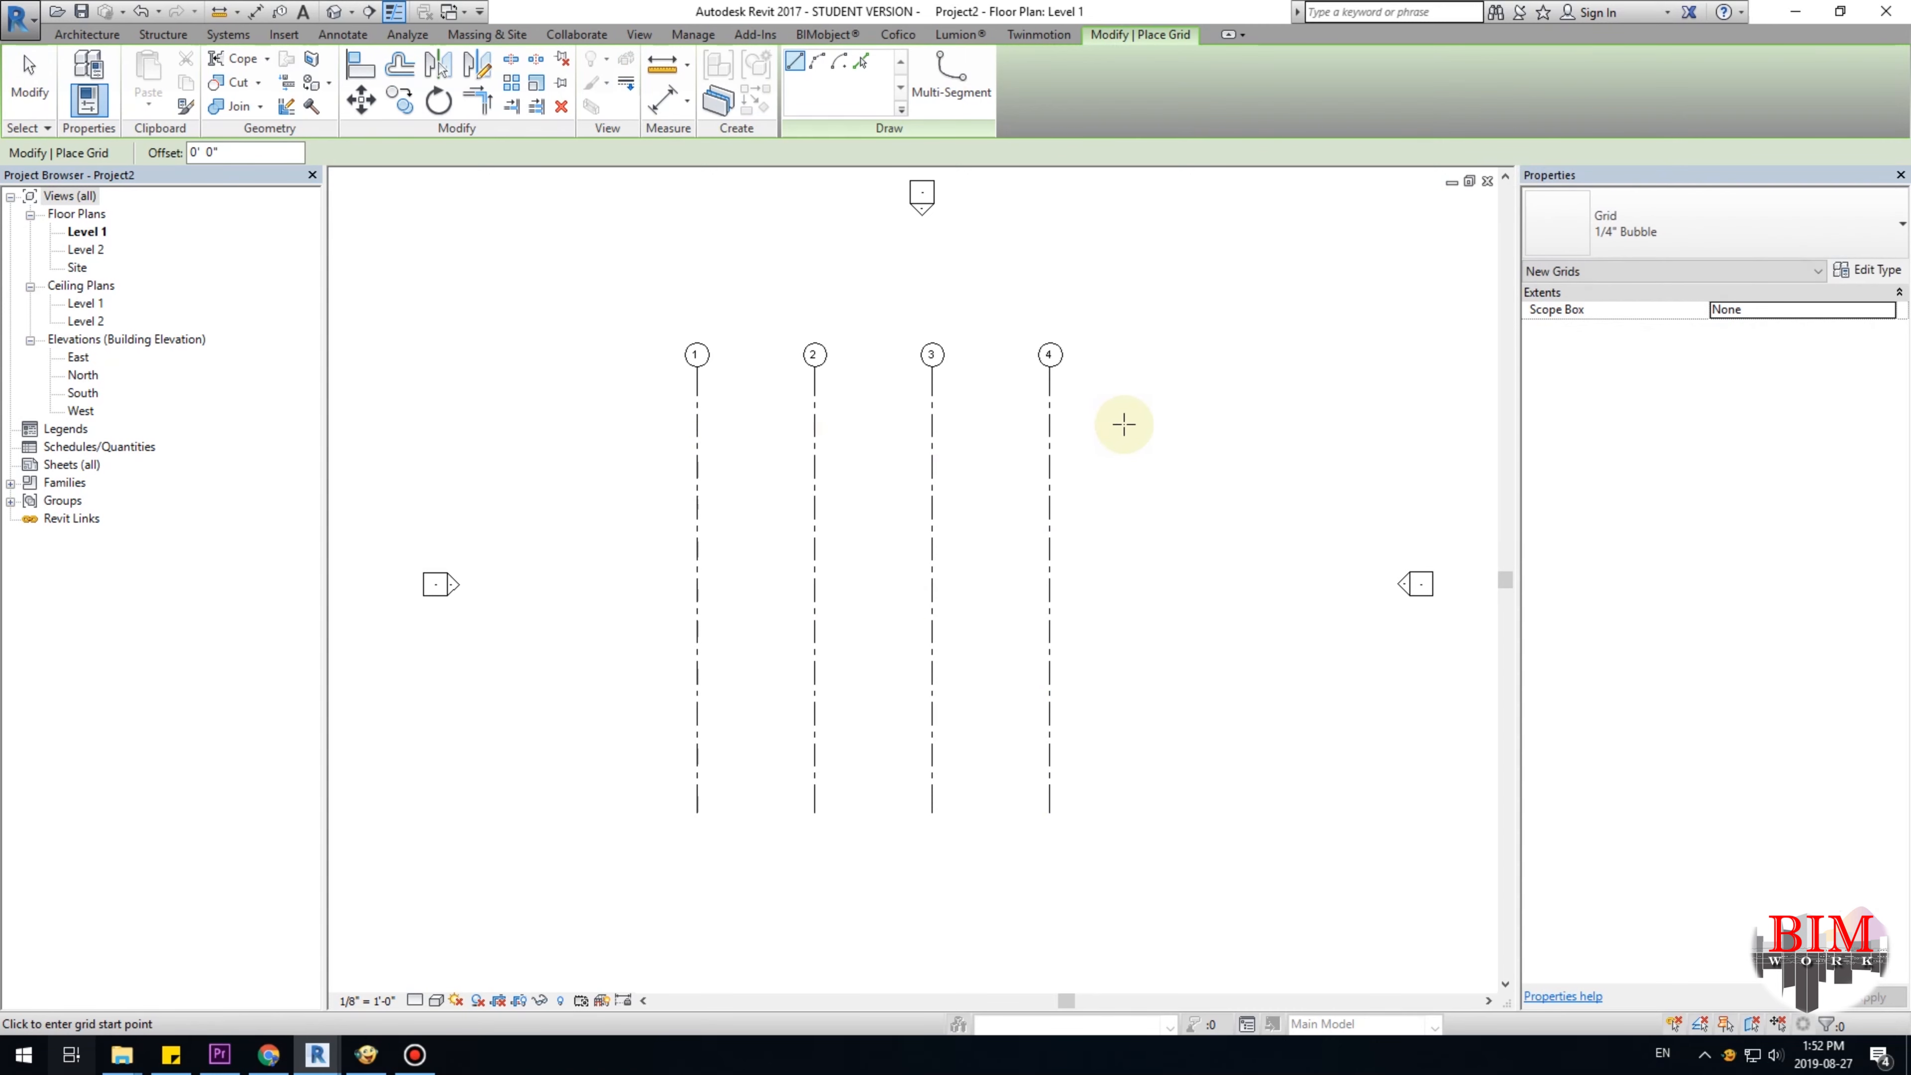
left_click(1158, 429)
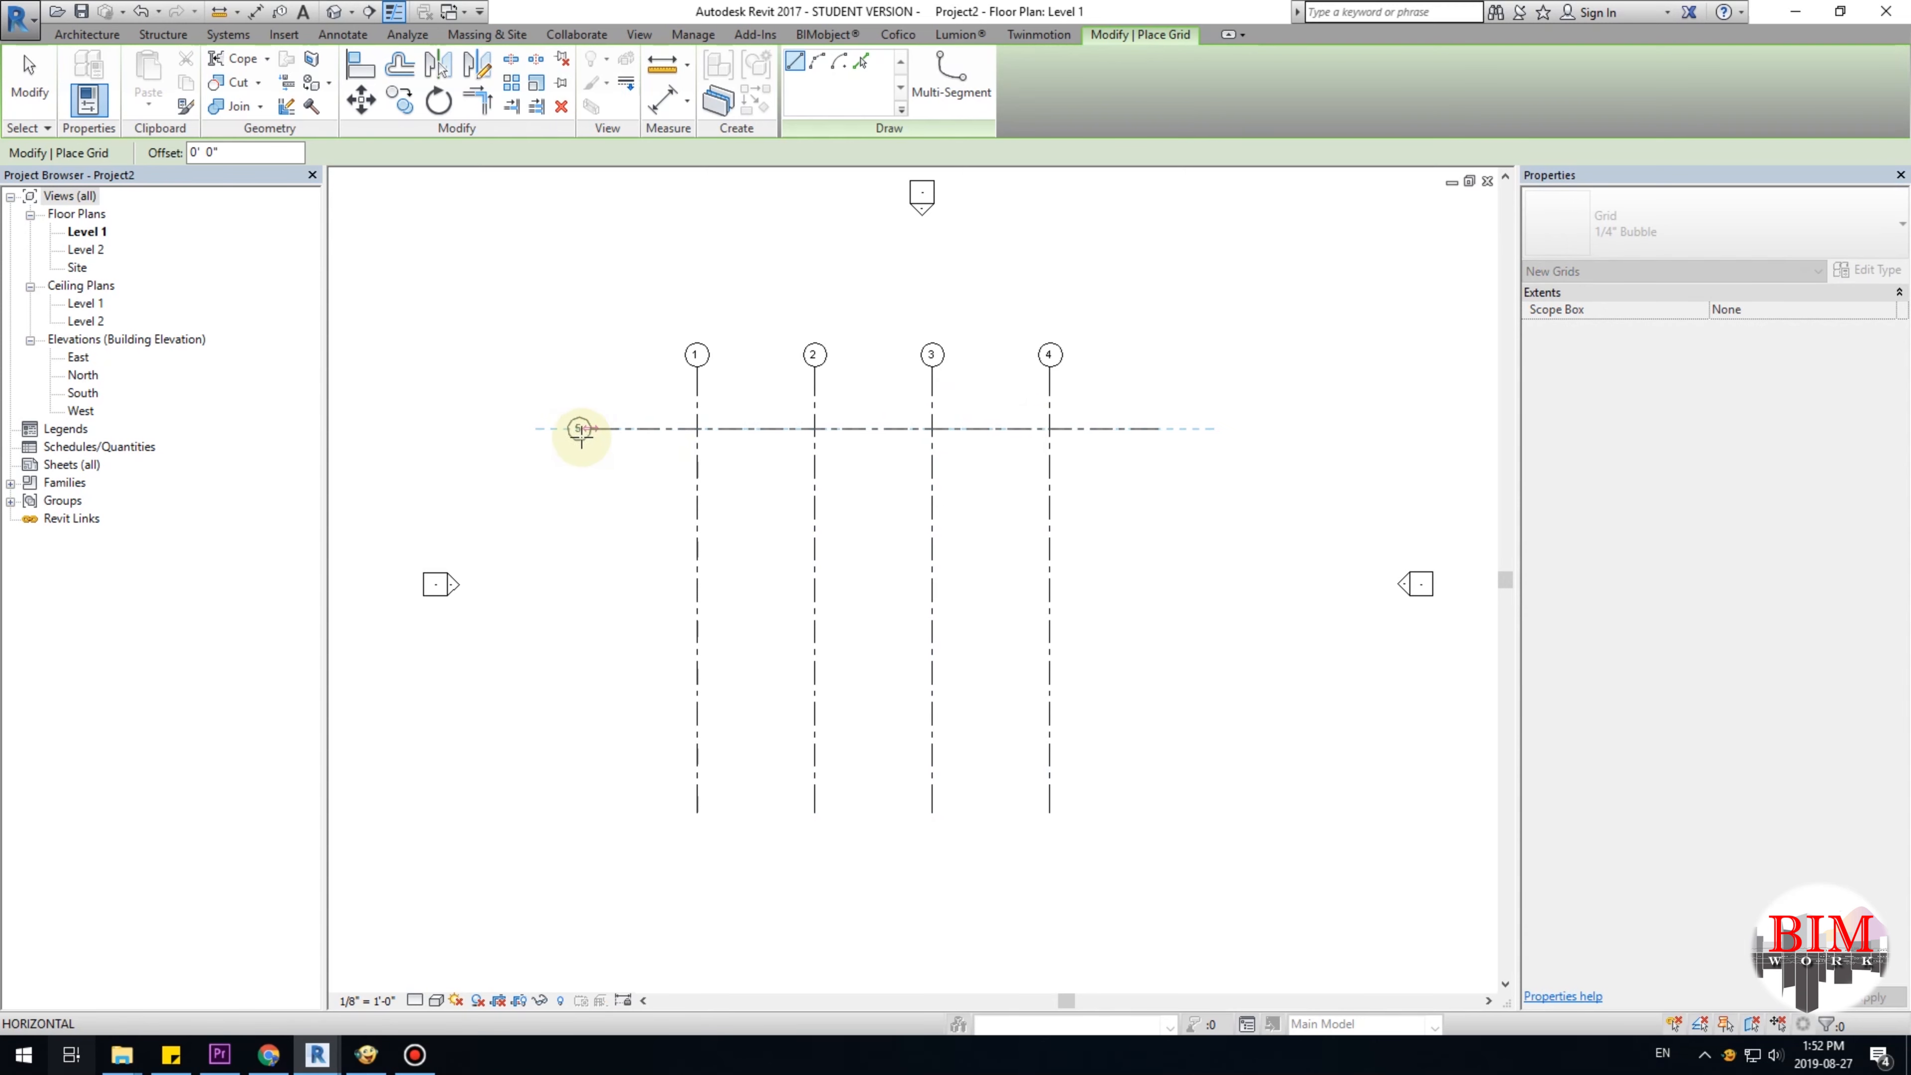
left_click(594, 429)
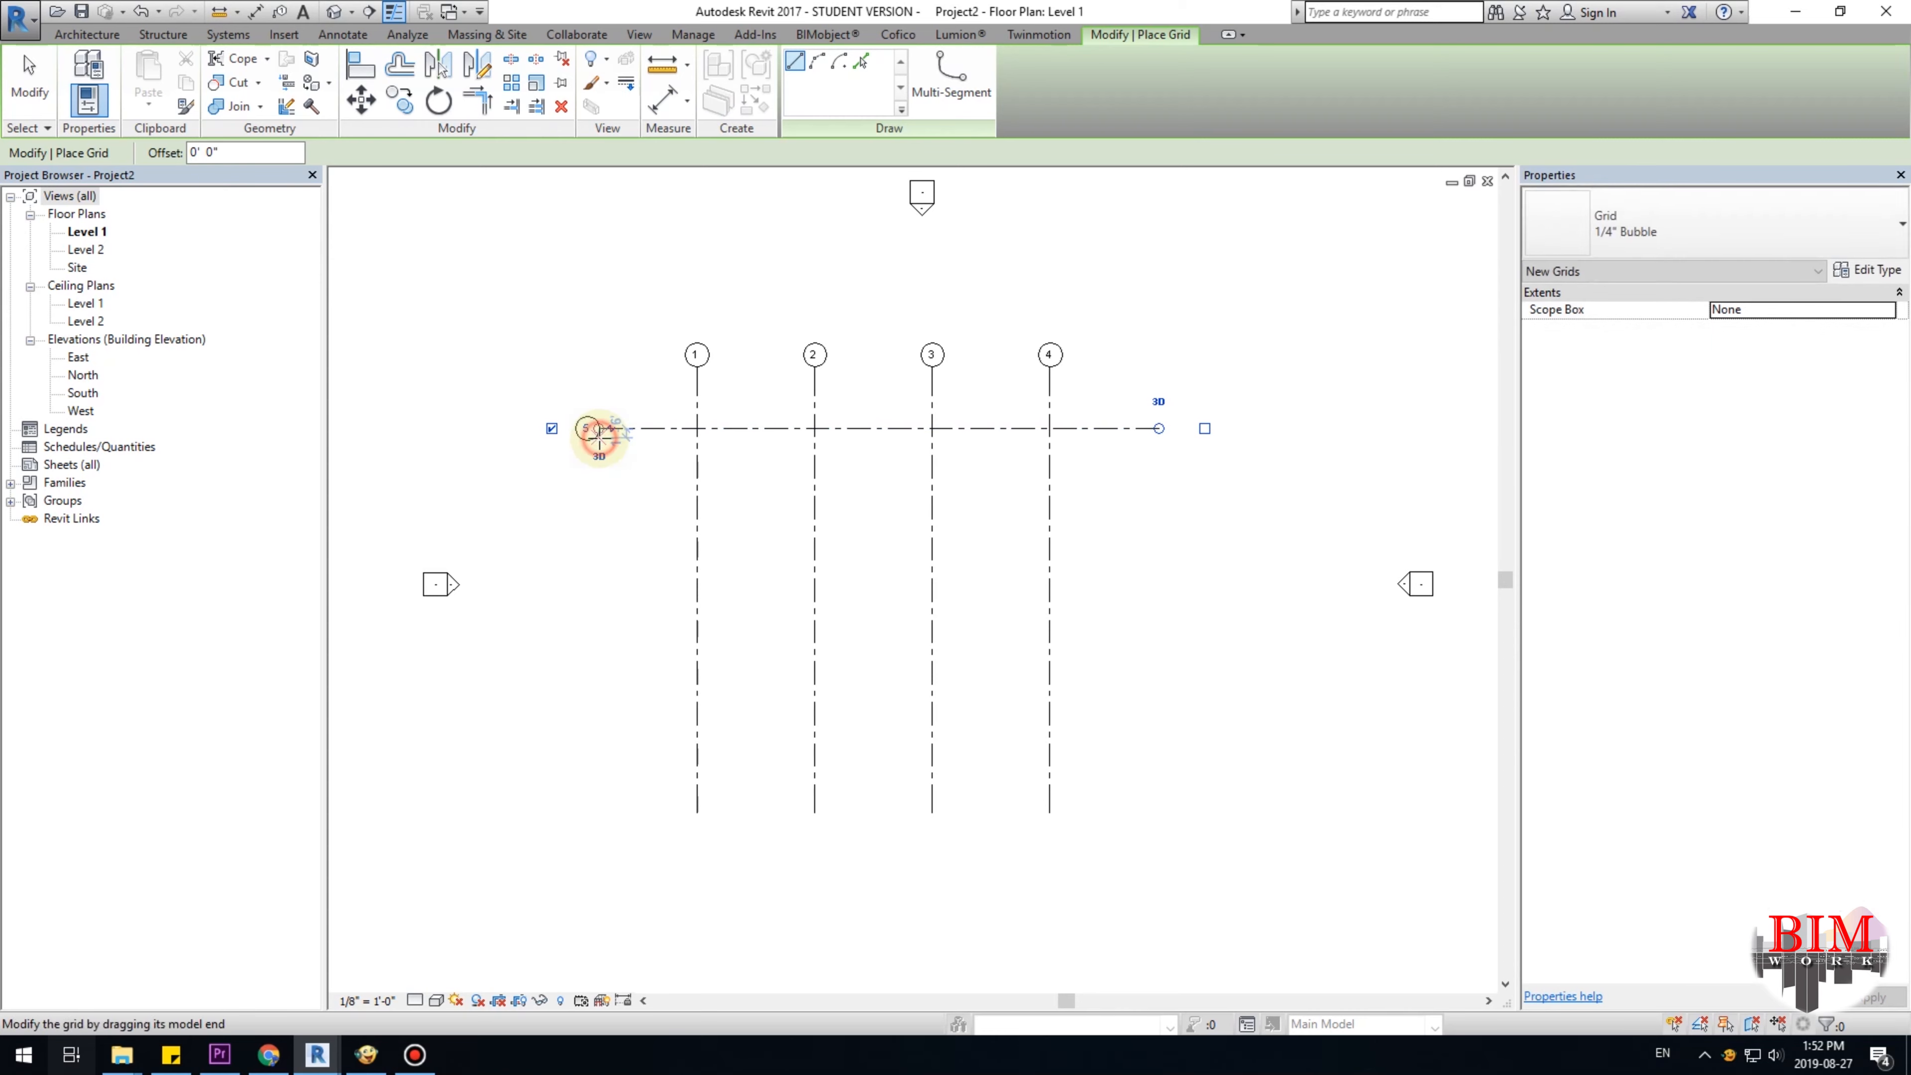
key("Escape")
key("Escape")
Rename the new horizontal grid as A.
scroll(578, 435, "up", 5)
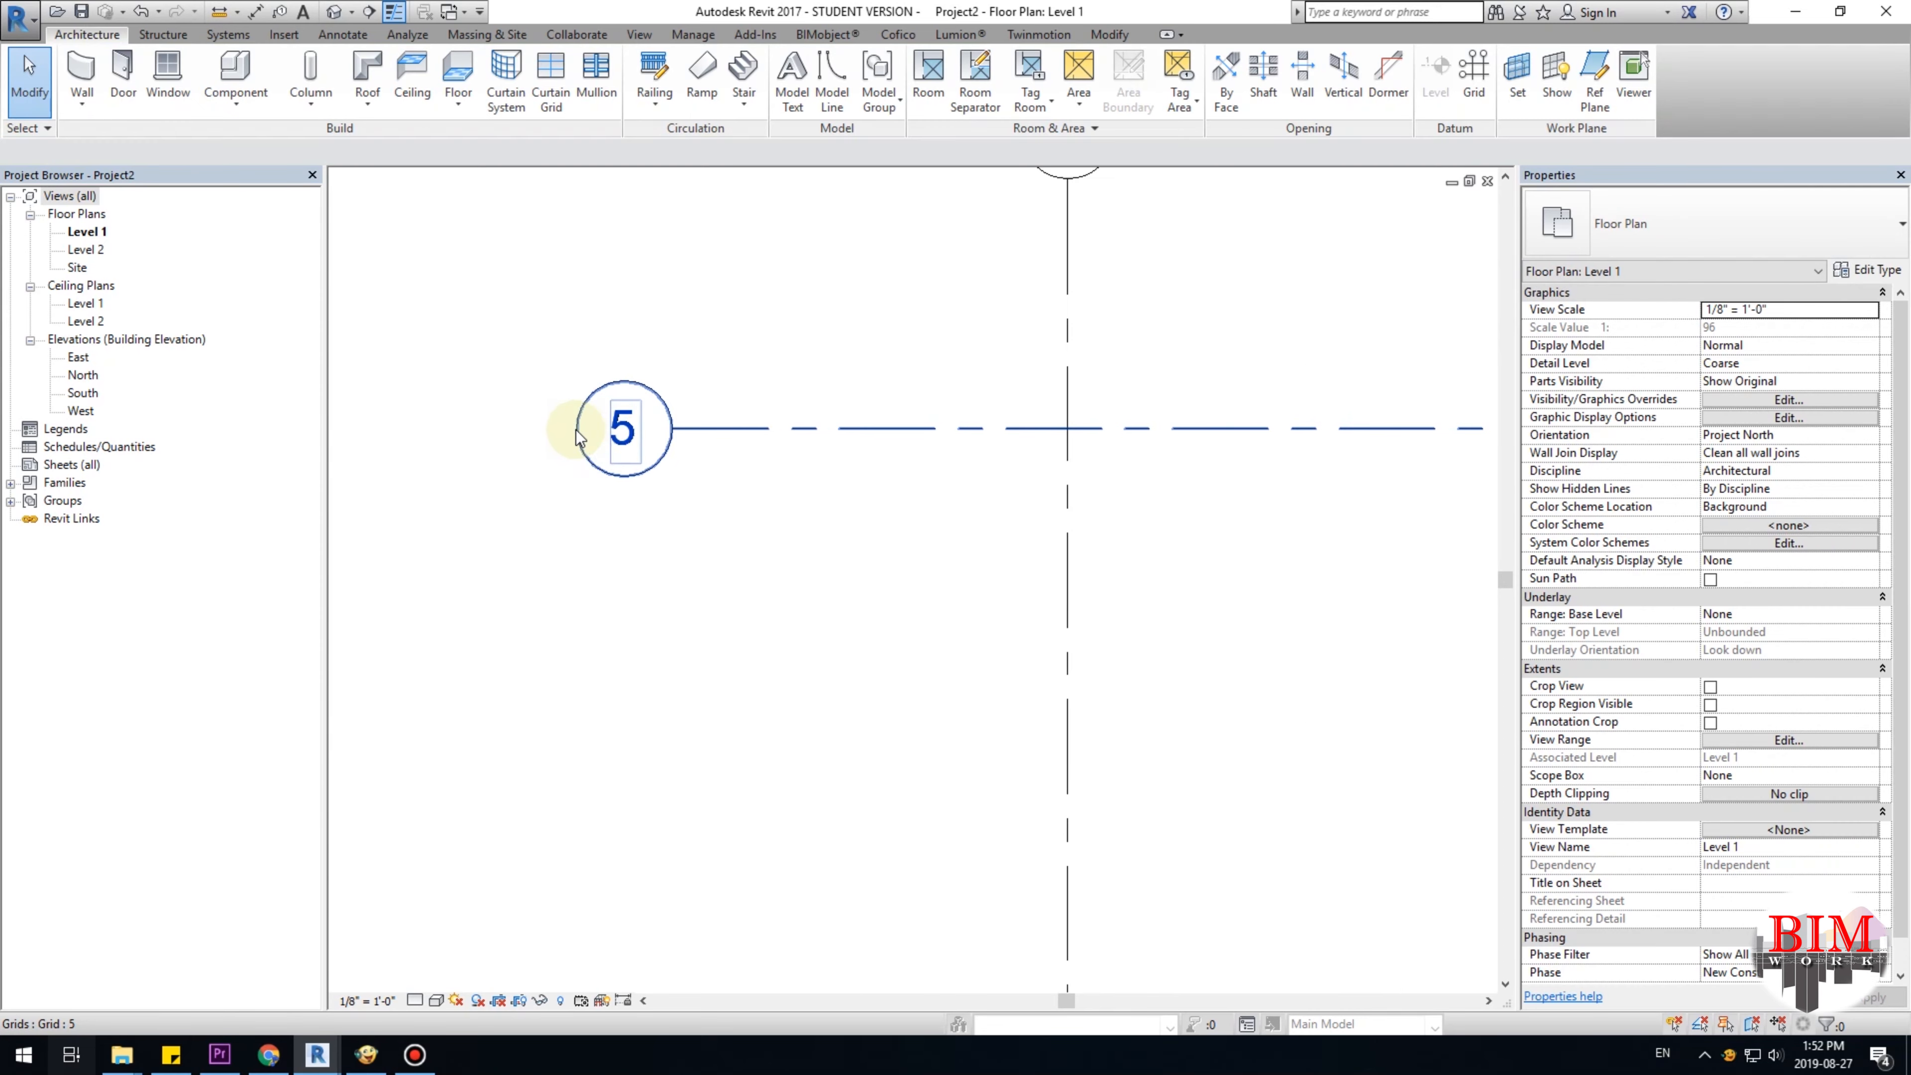
left_click(631, 435)
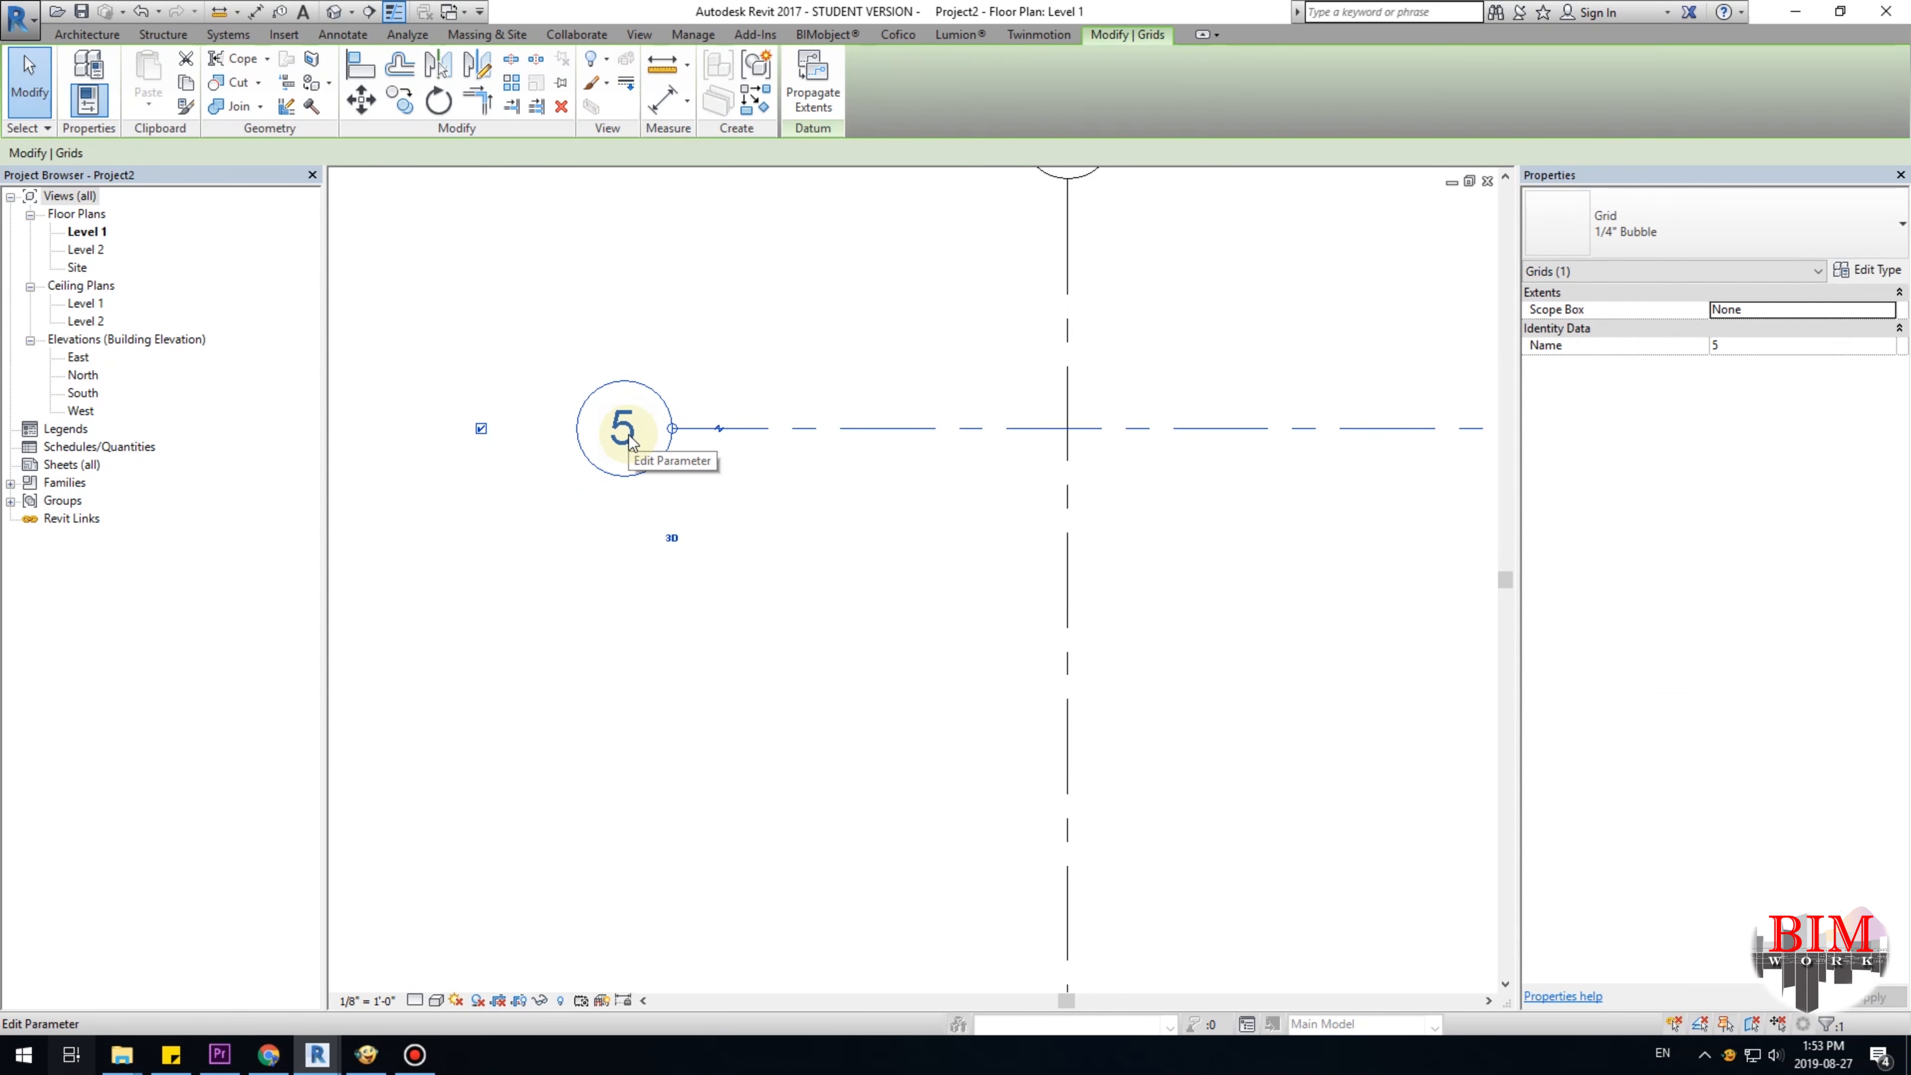
left_click(1596, 585)
left_click_drag(1603, 586, 1571, 606)
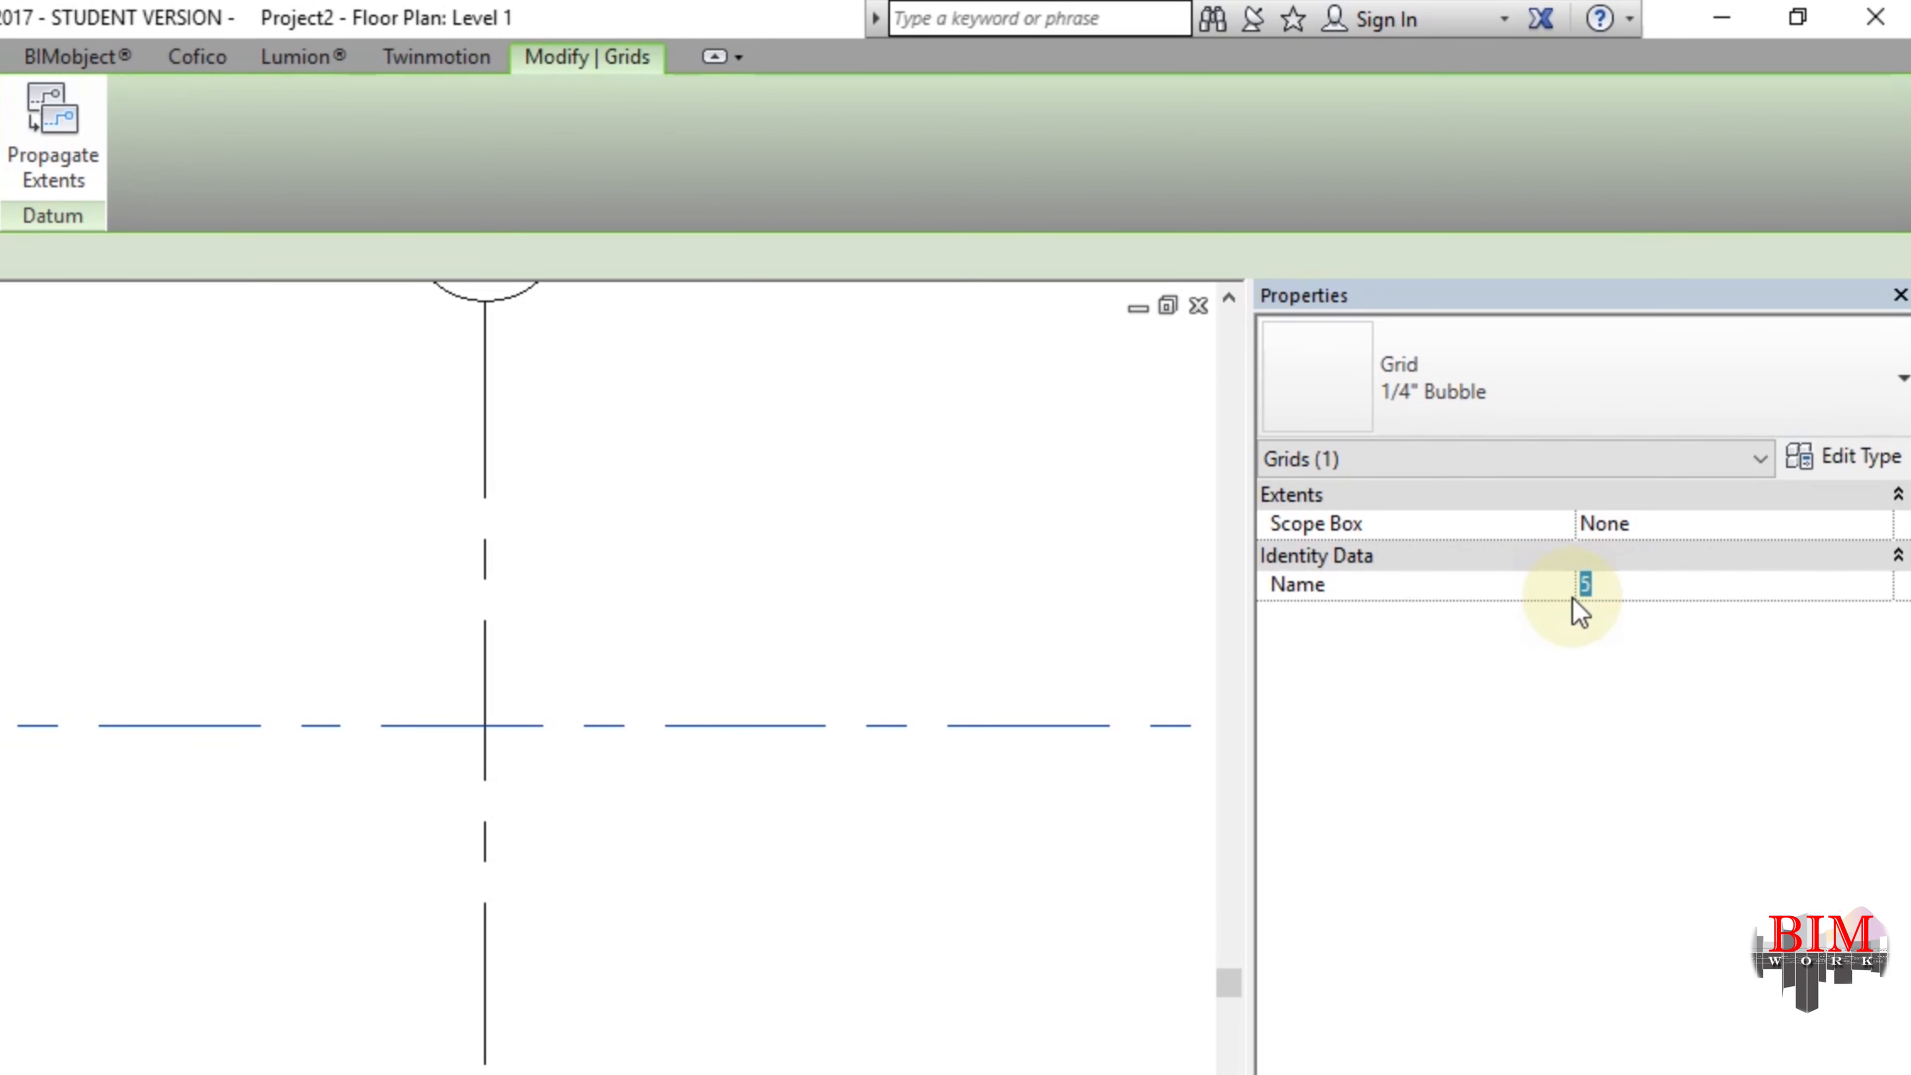
key("Return")
left_click(787, 367)
scroll(660, 479, "down", 1)
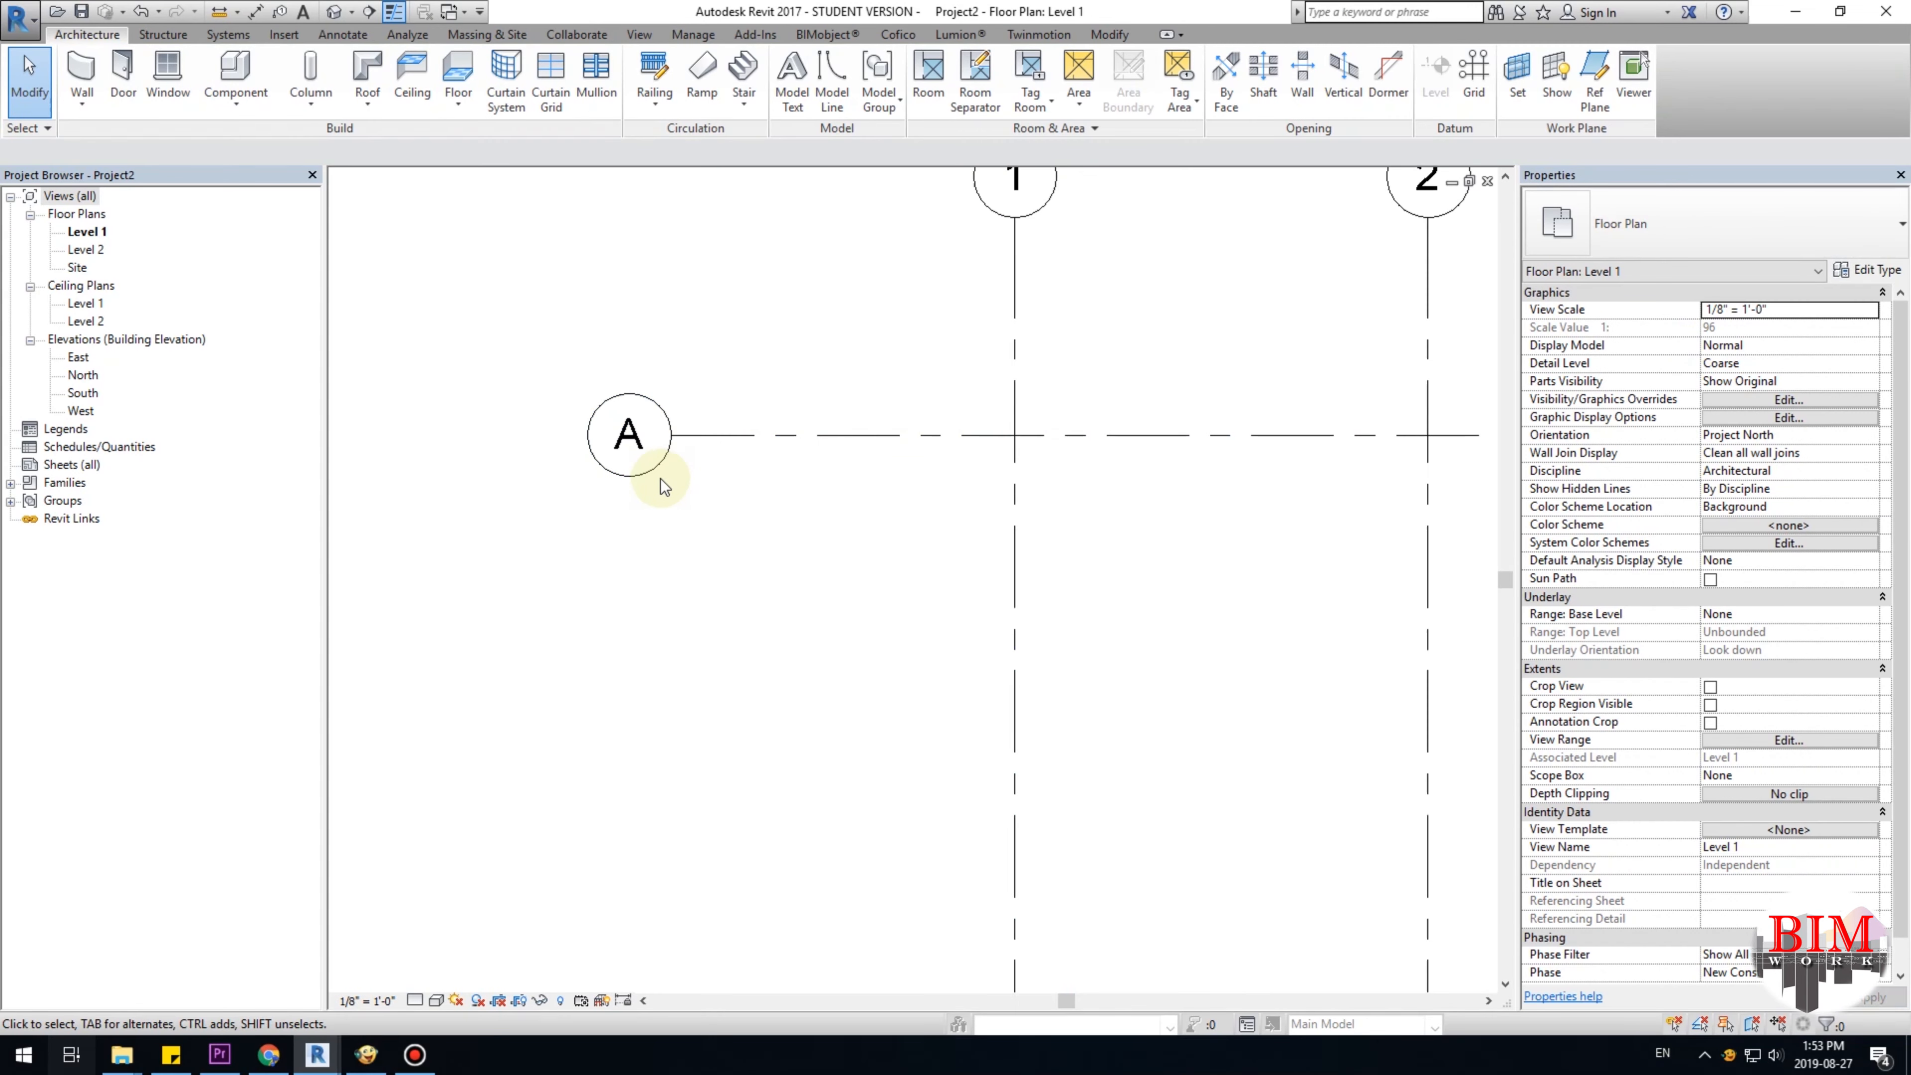
Draw a second horizontal grid about 17' below grid A, with both ends aligned to grid A's ends.
scroll(660, 479, "down", 3)
left_click(663, 460)
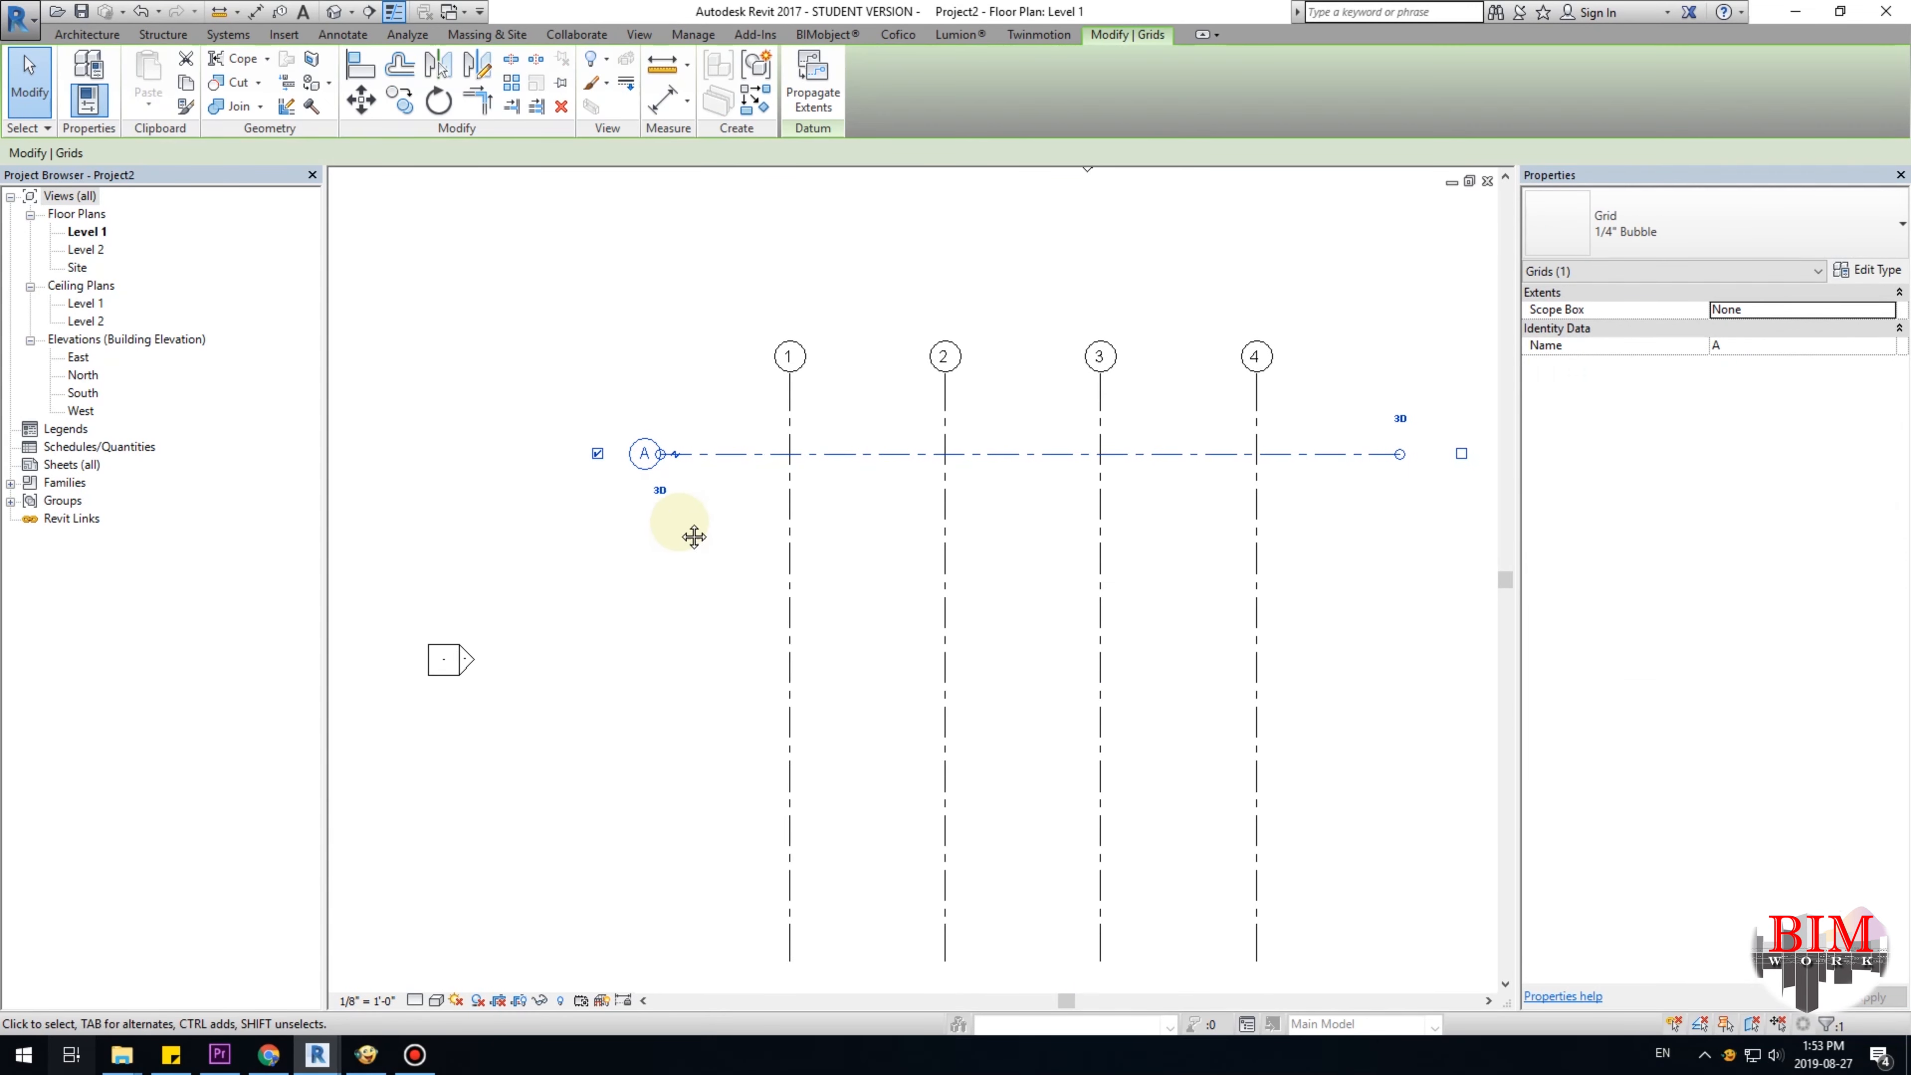
middle_click_drag(694, 537, 675, 520)
left_click(680, 312)
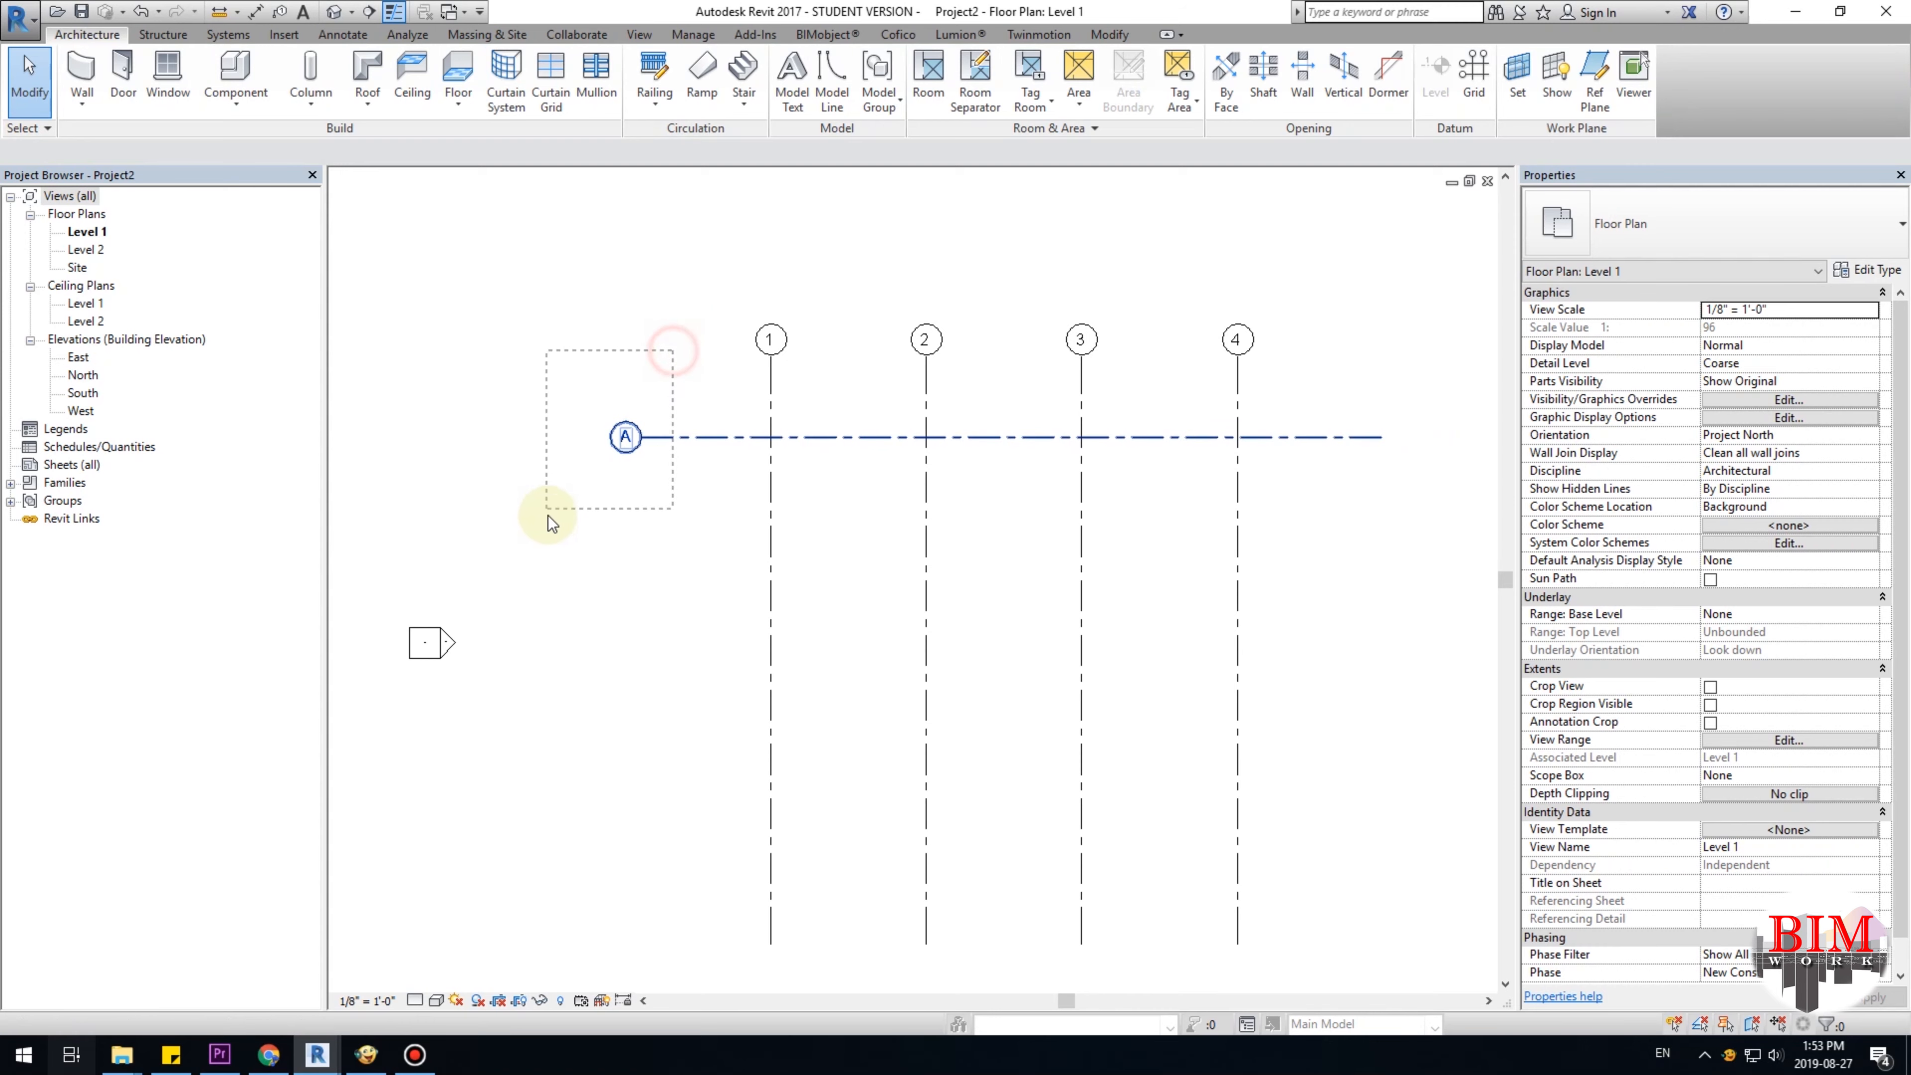
left_click_drag(674, 350, 548, 516)
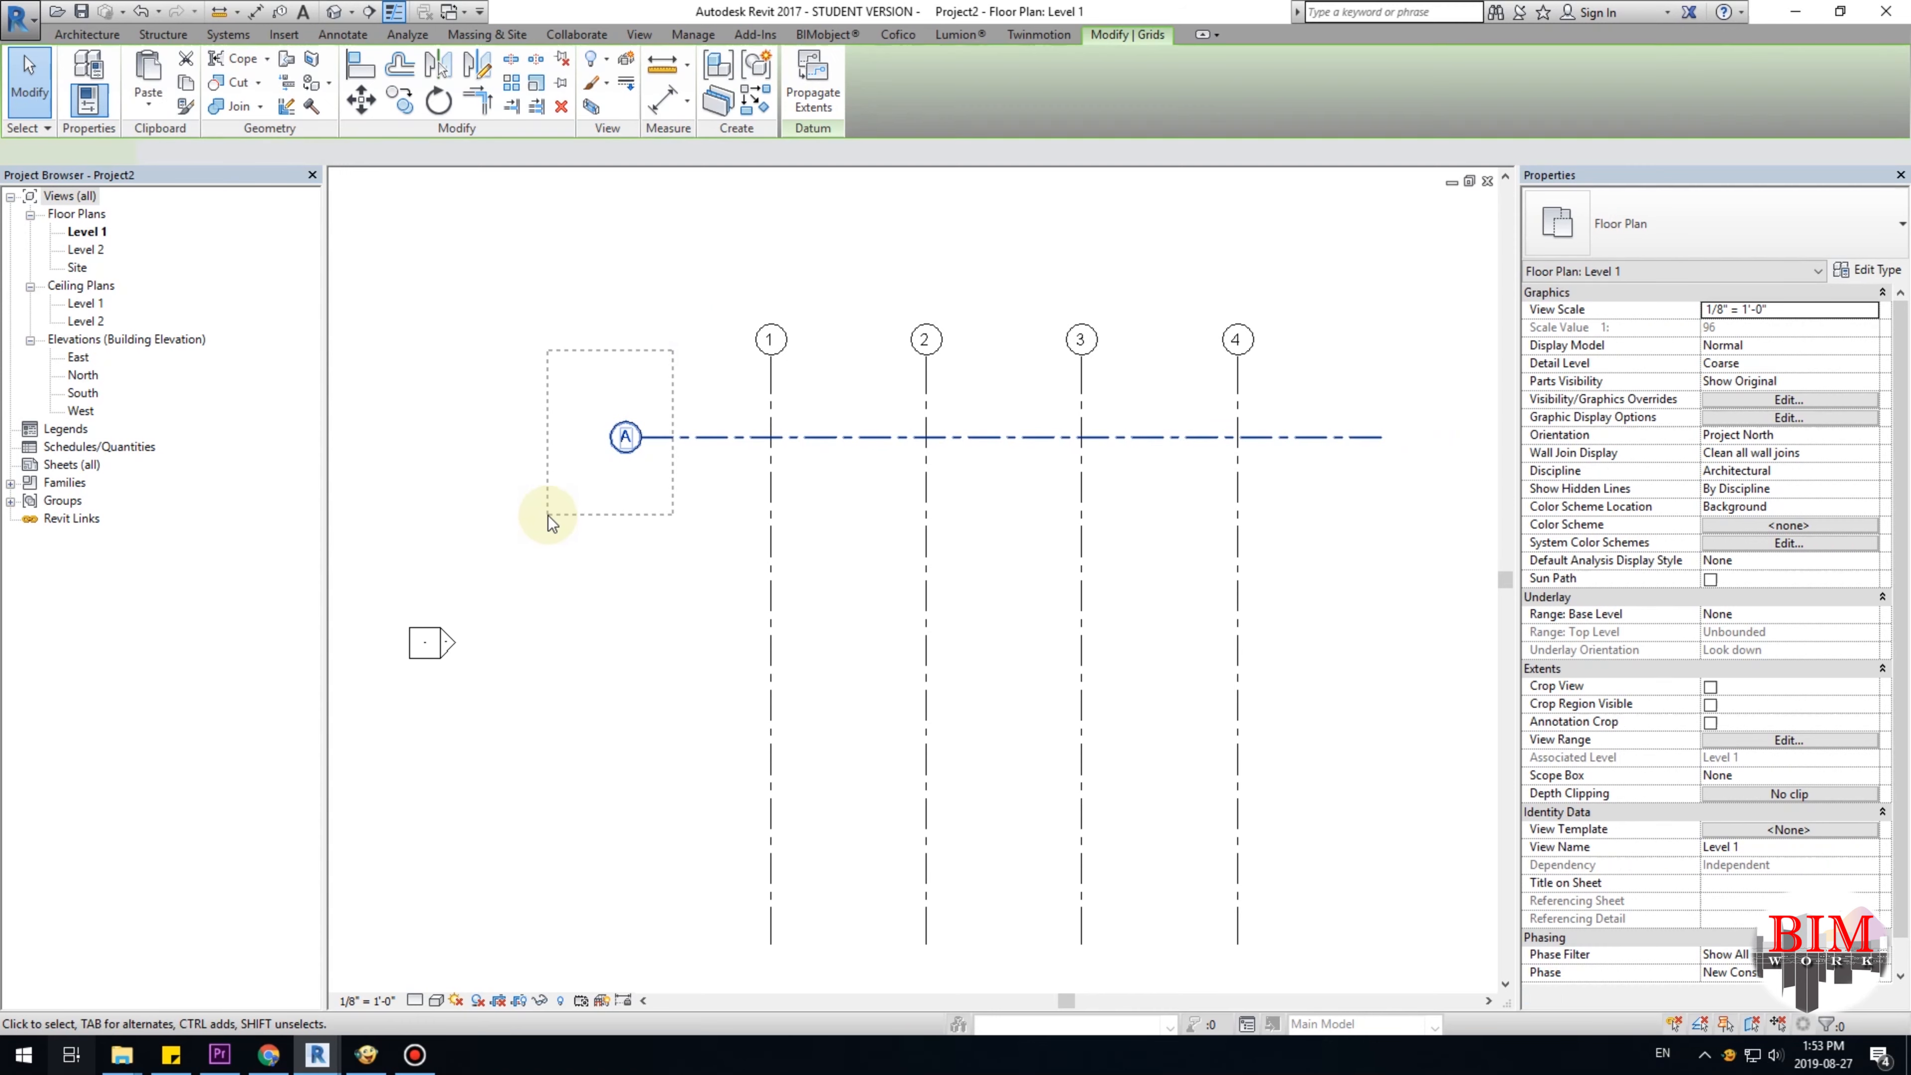
left_click(765, 108)
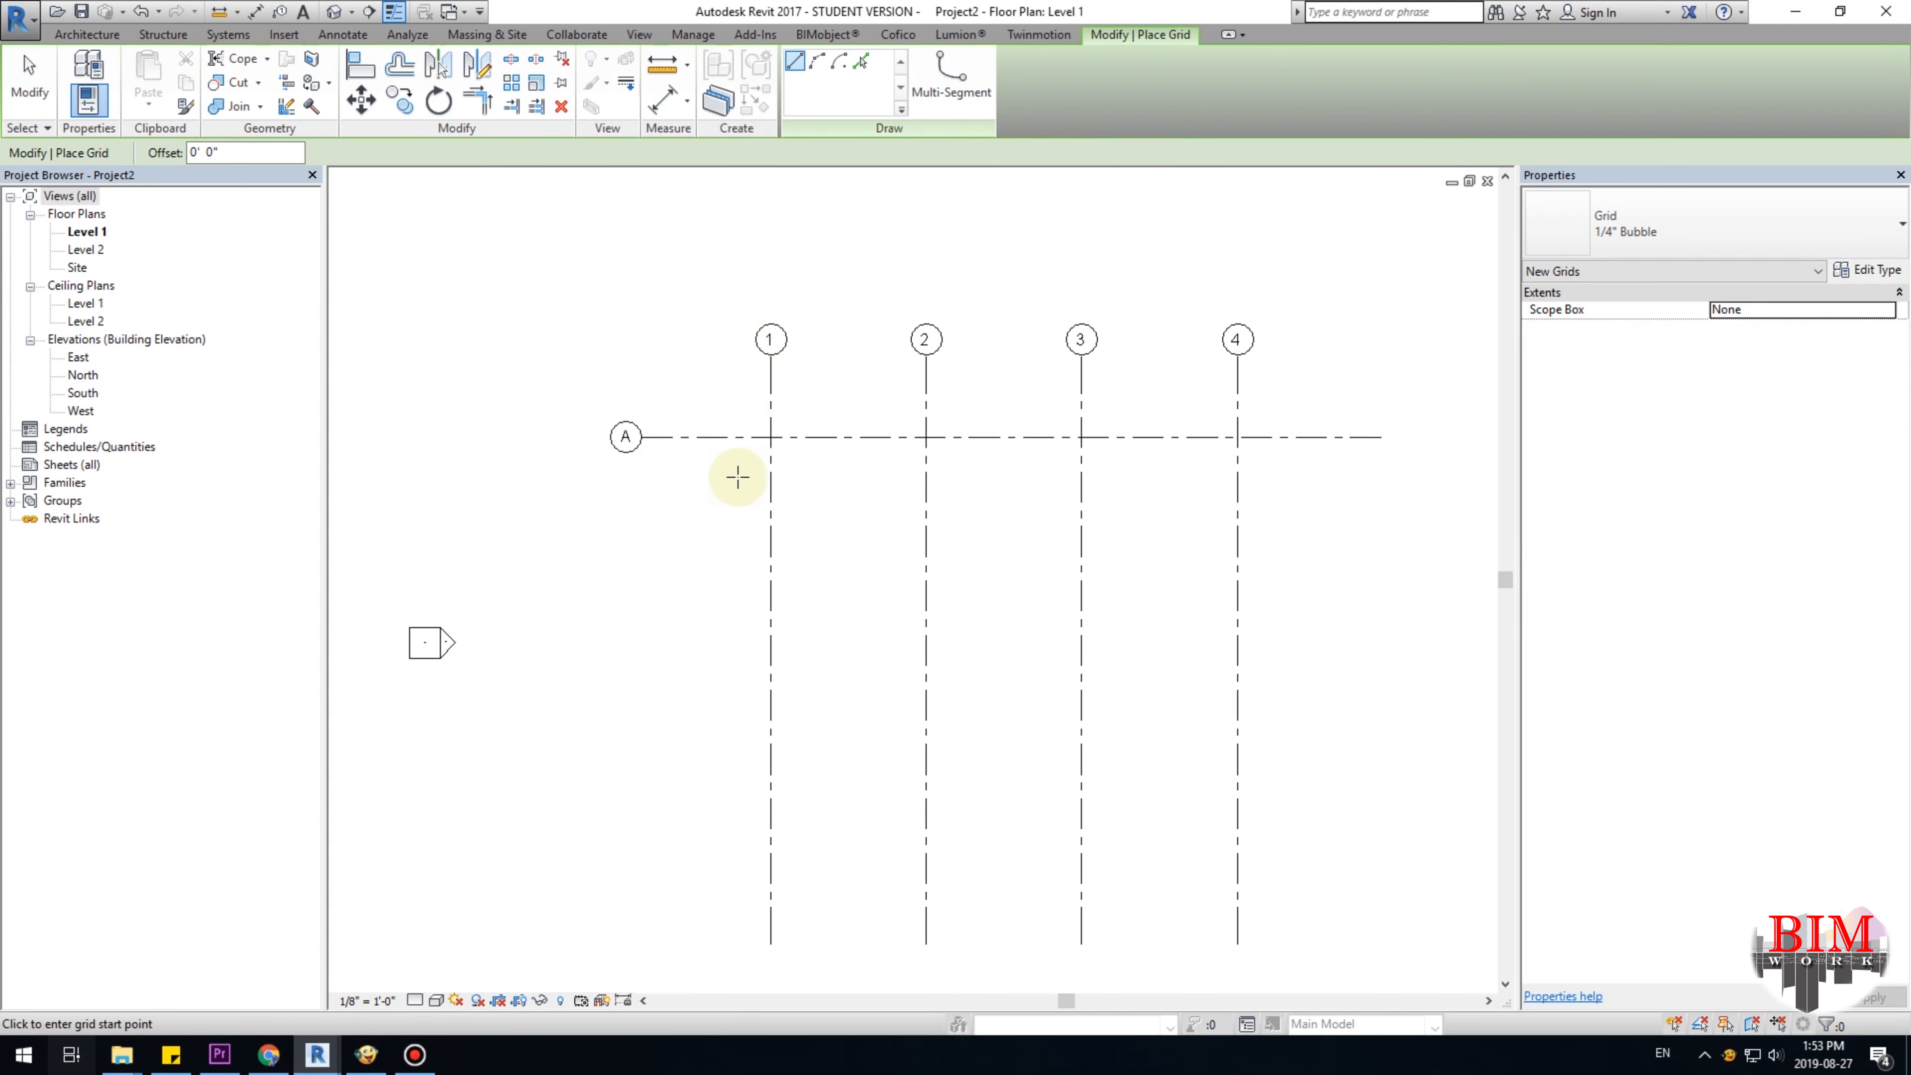
left_click(641, 559)
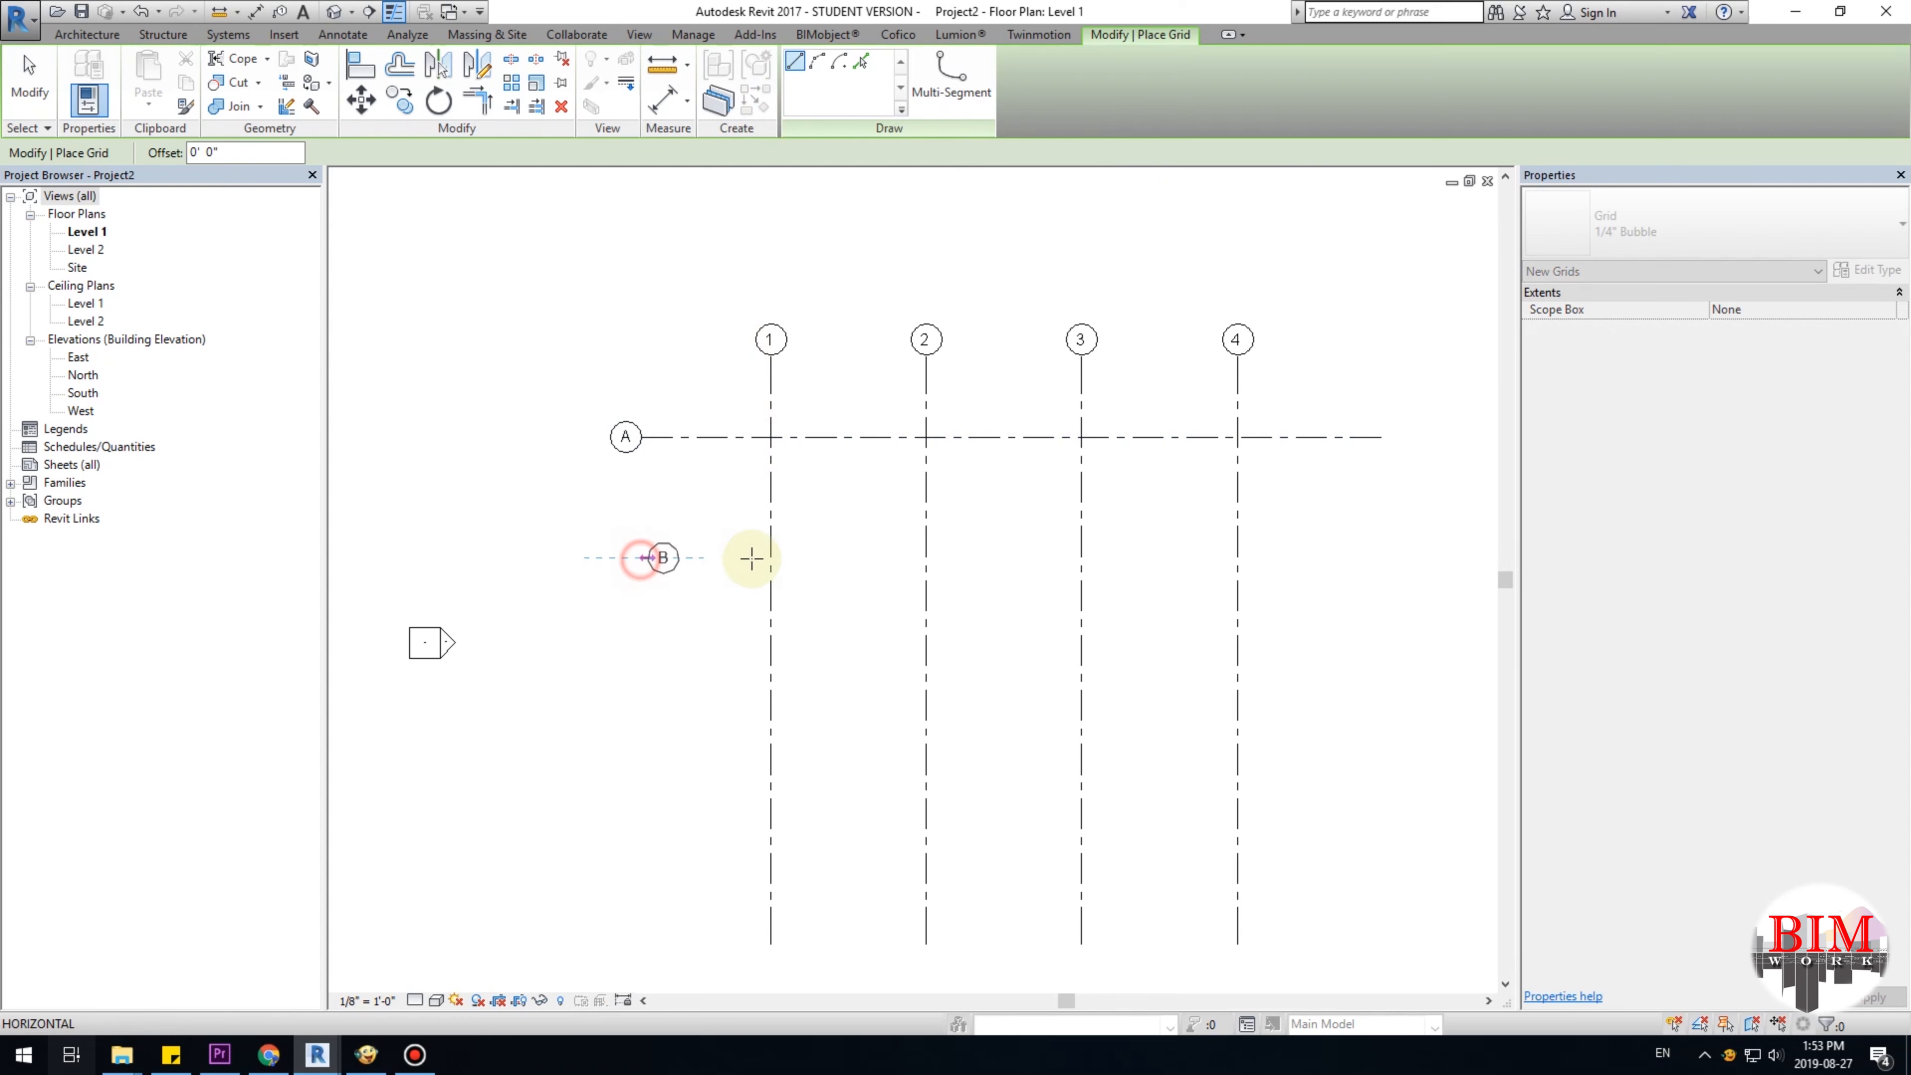
key("Escape")
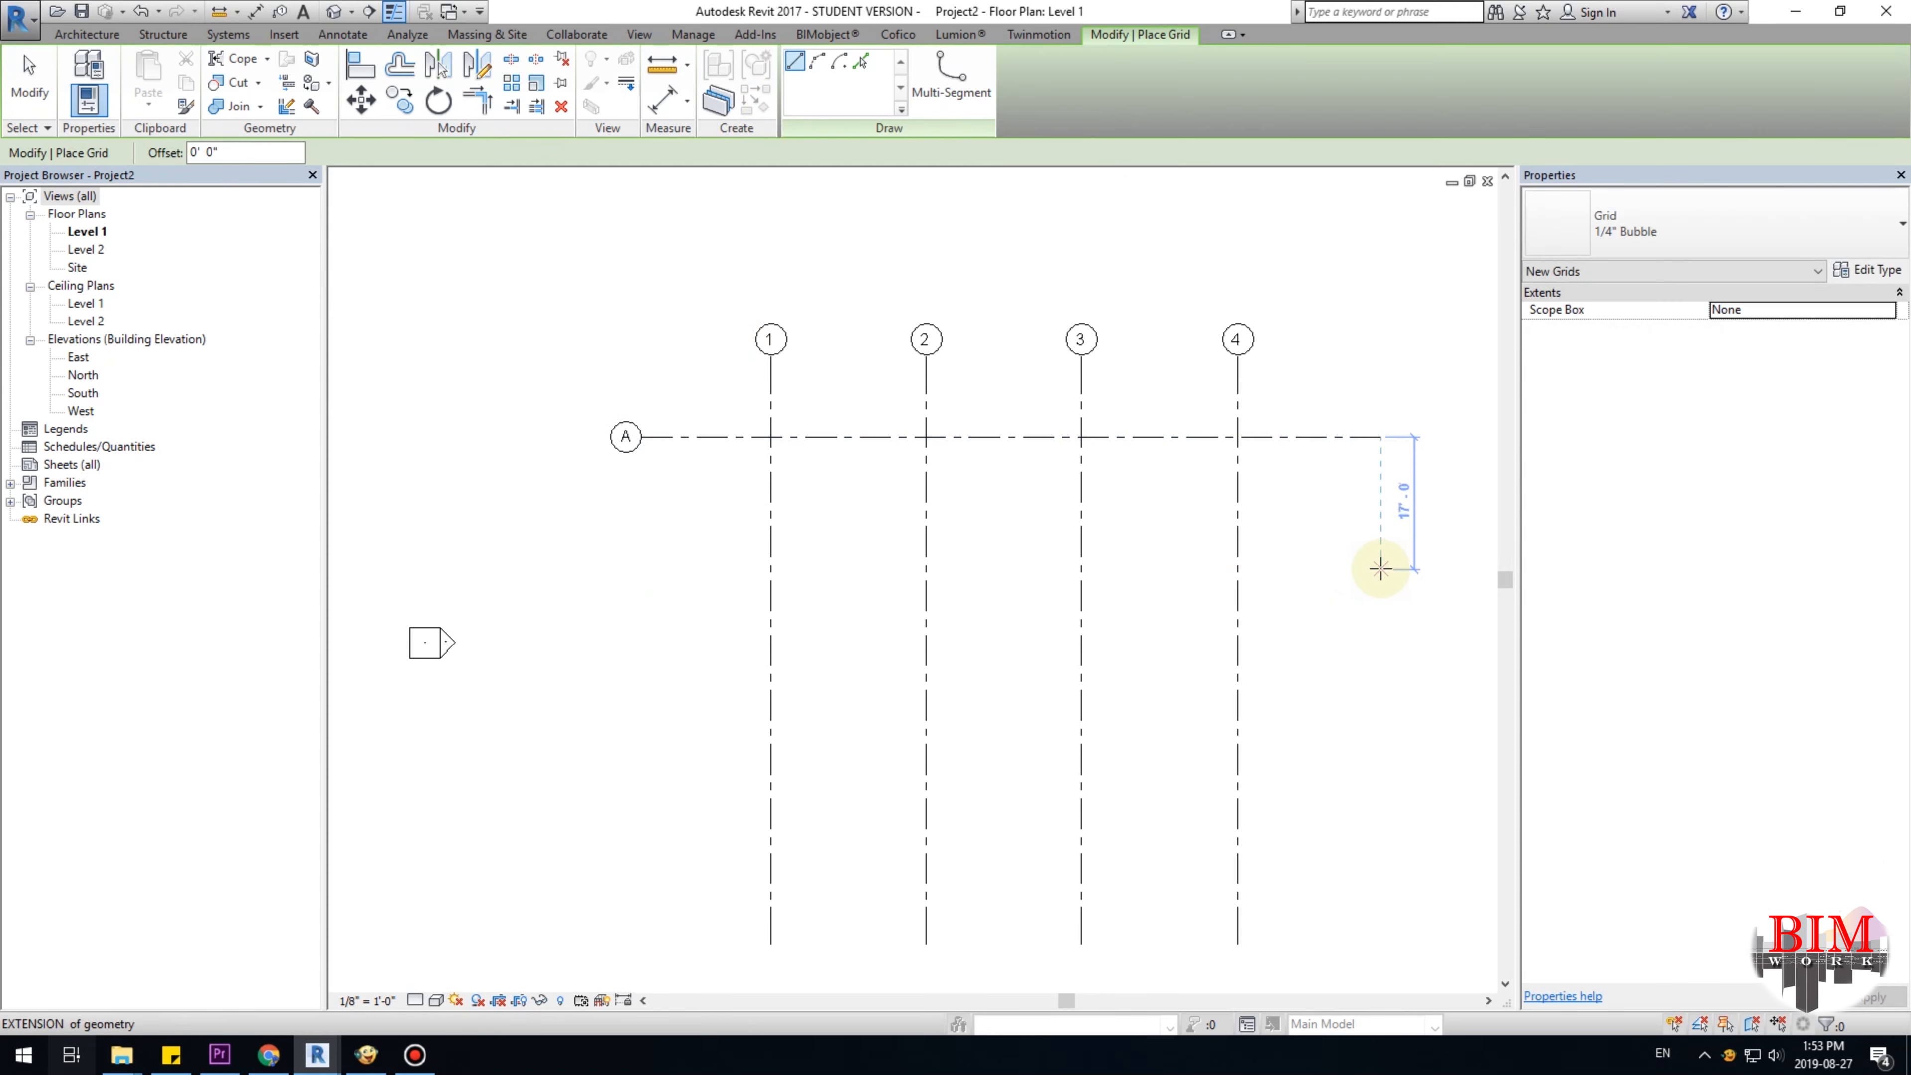
left_click(1381, 569)
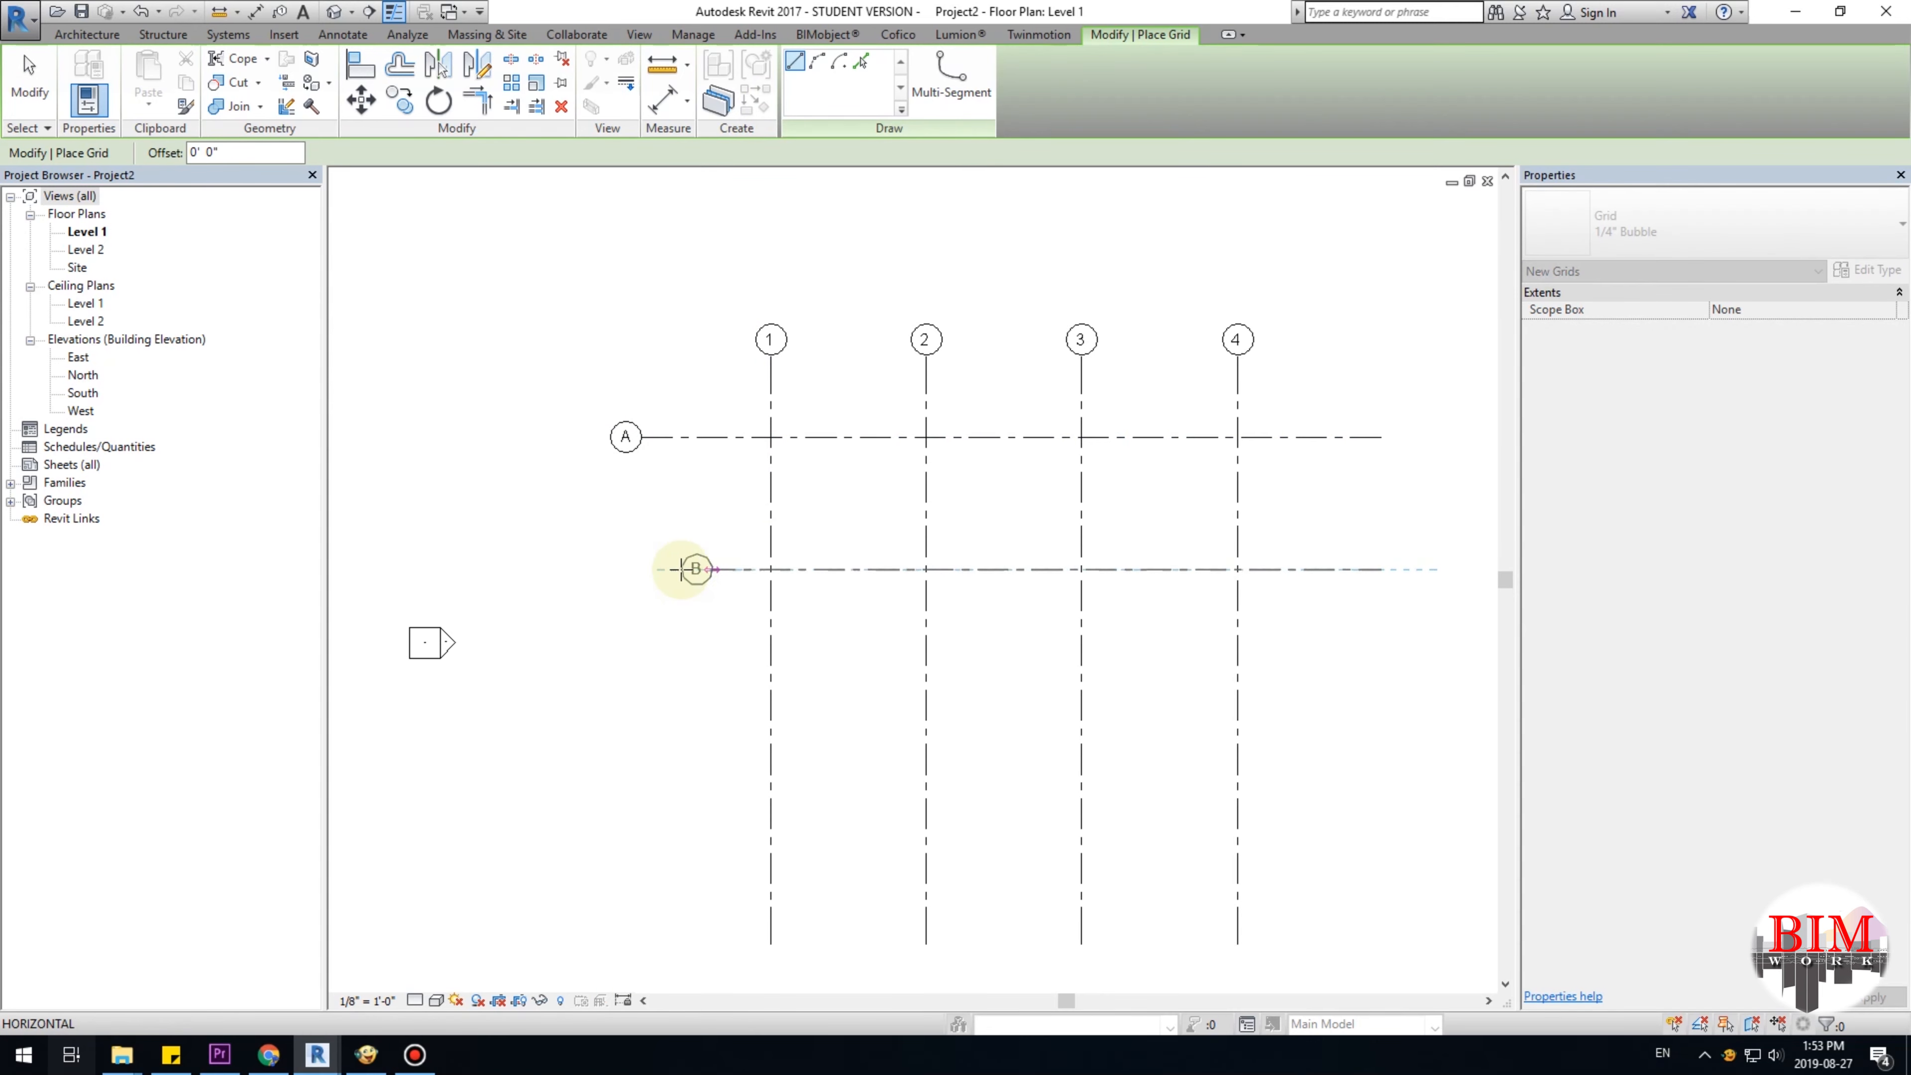
left_click(629, 570)
key("Escape")
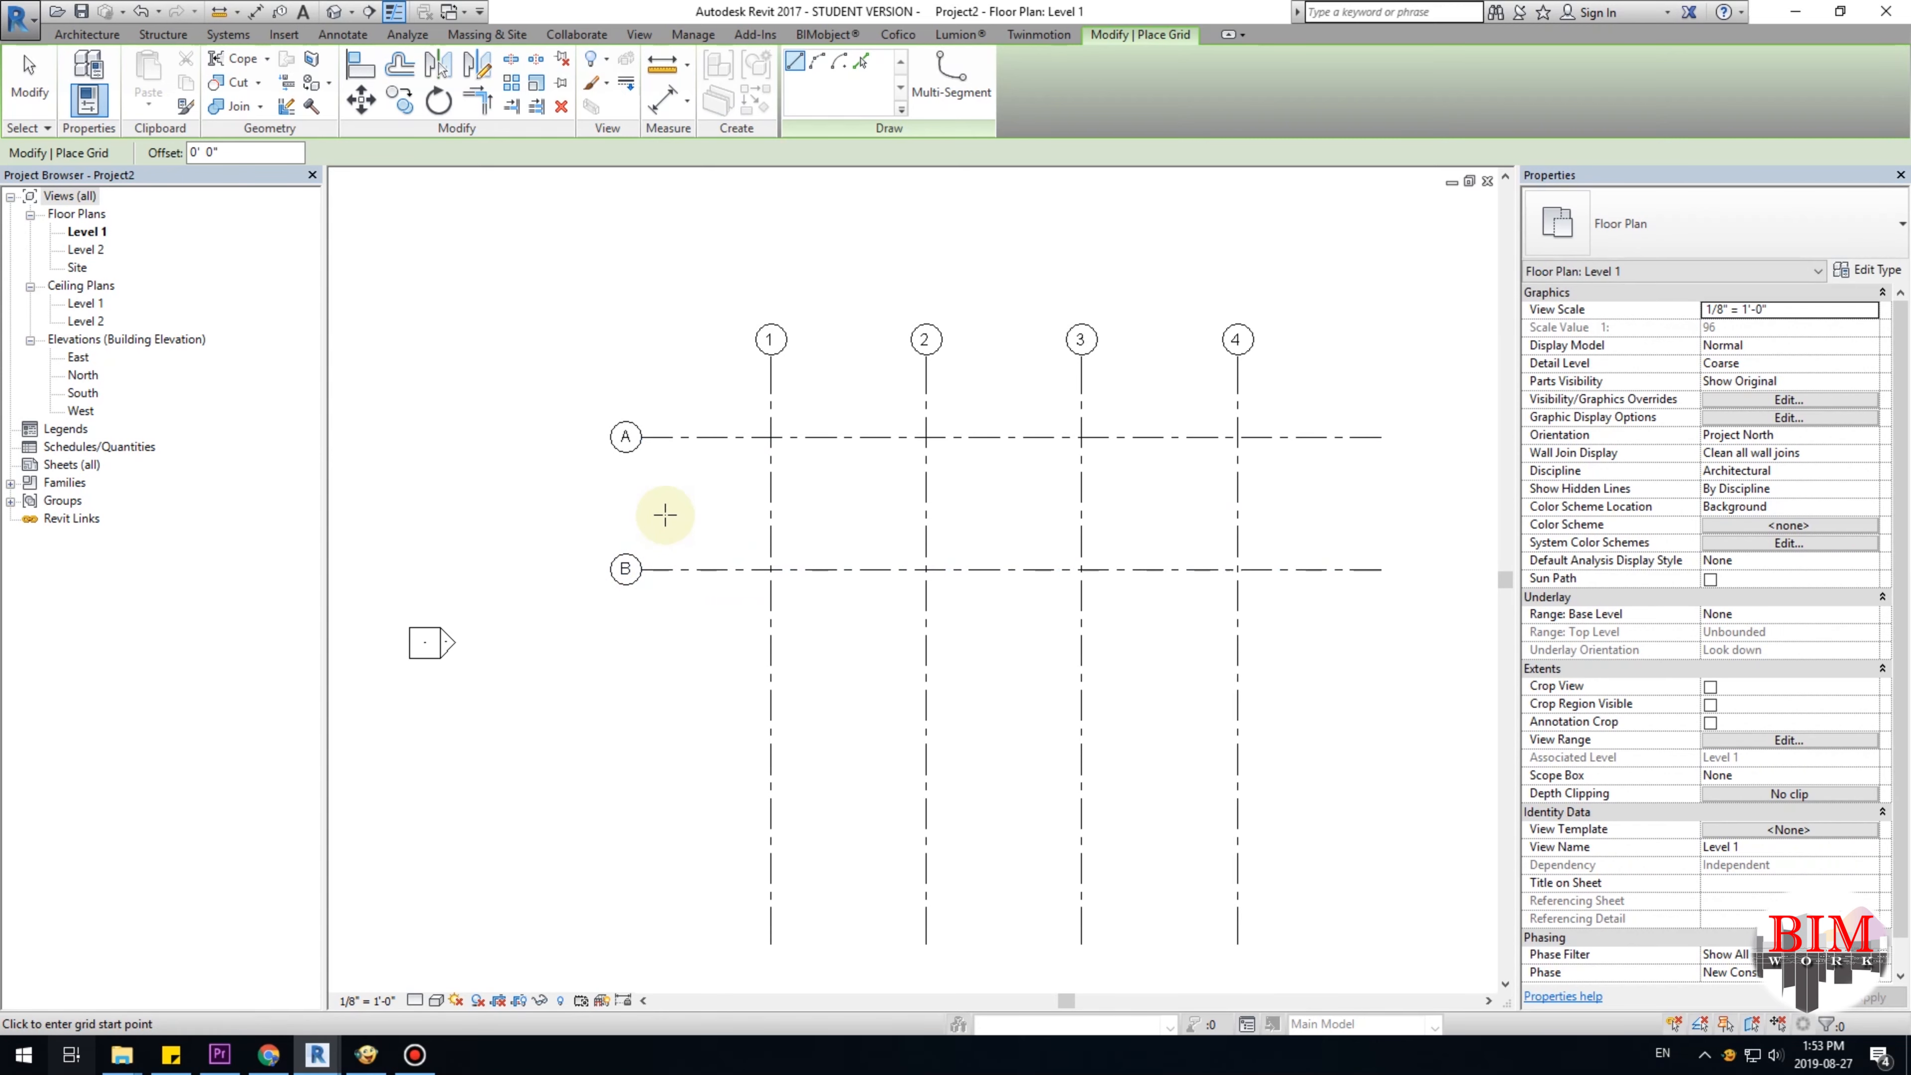
key("Escape")
Draw a third horizontal grid about 17' below grid B, aligned with the ends of the grids above.
scroll(645, 475, "up", 3)
scroll(645, 475, "up", 1)
middle_click_drag(651, 457, 651, 421)
scroll(648, 592, "down", 4)
middle_click_drag(669, 601, 664, 551)
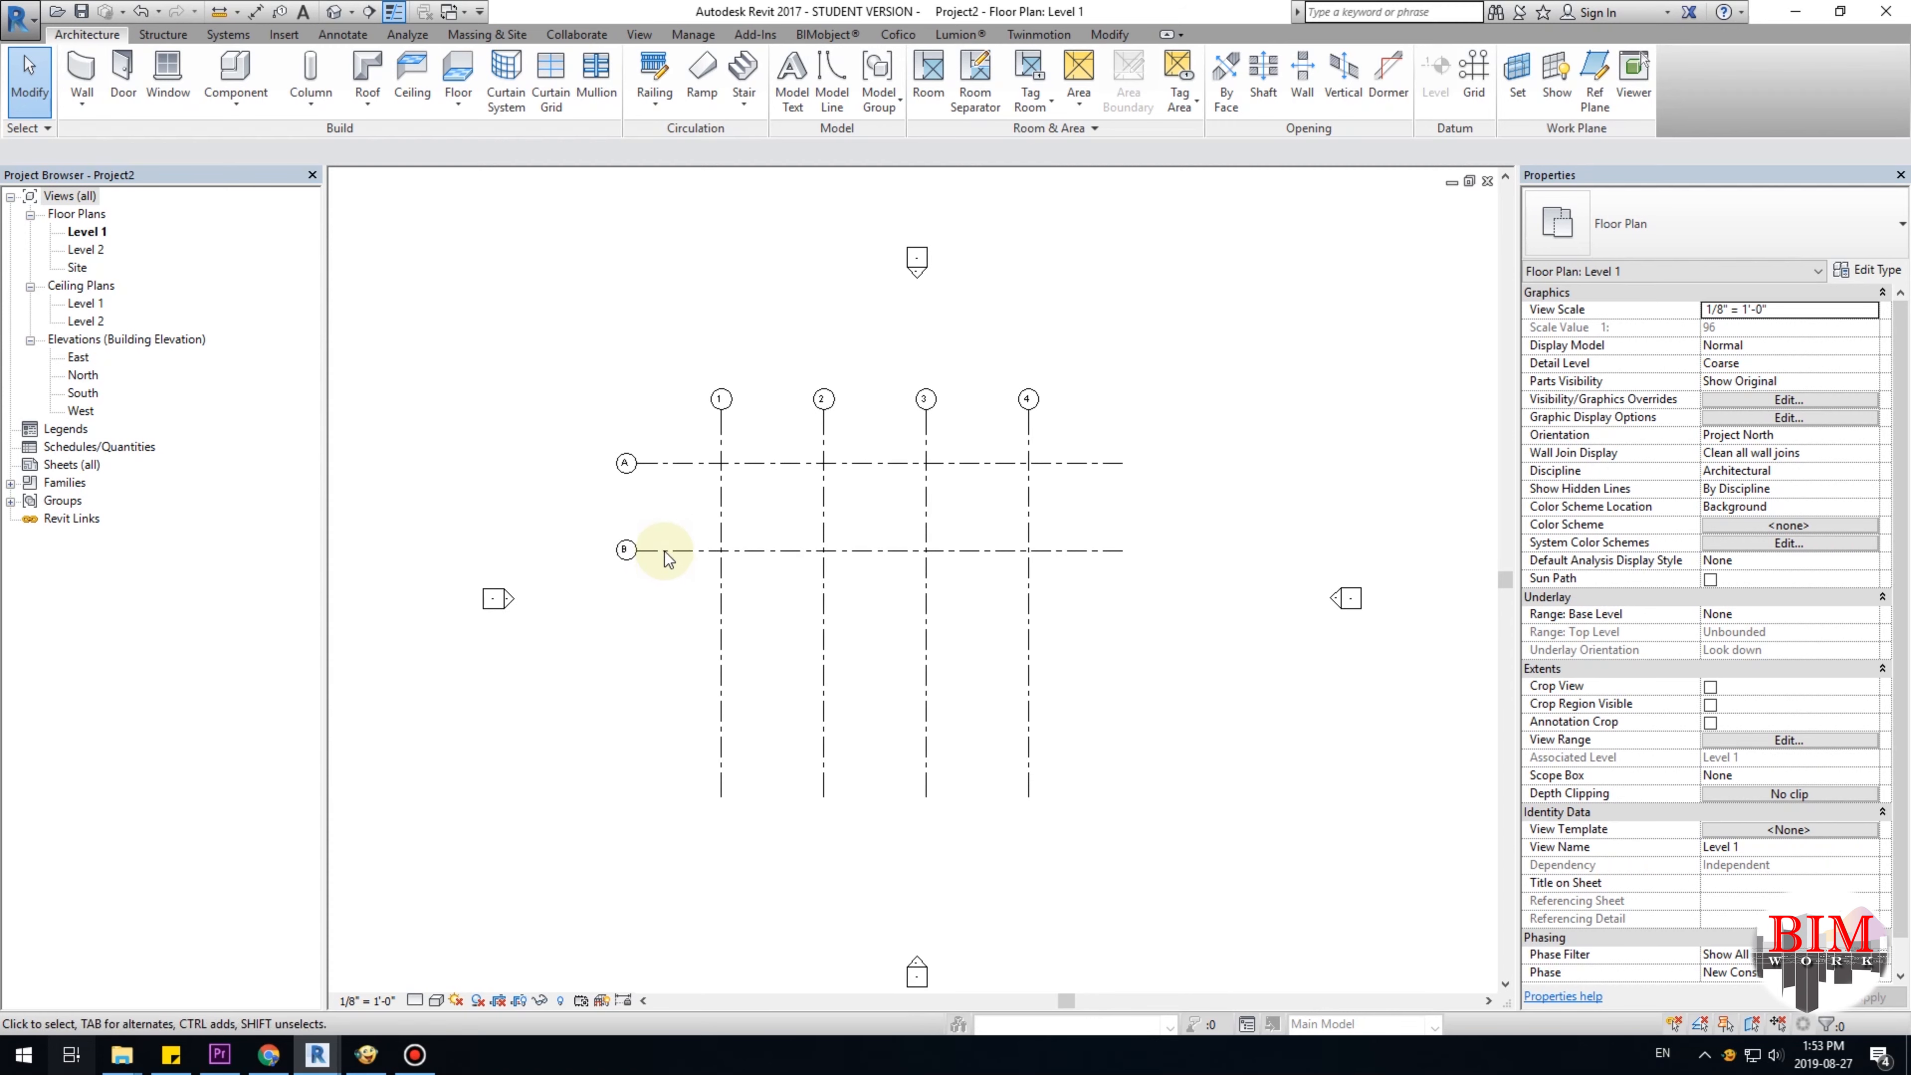
left_click(662, 550)
left_click(762, 109)
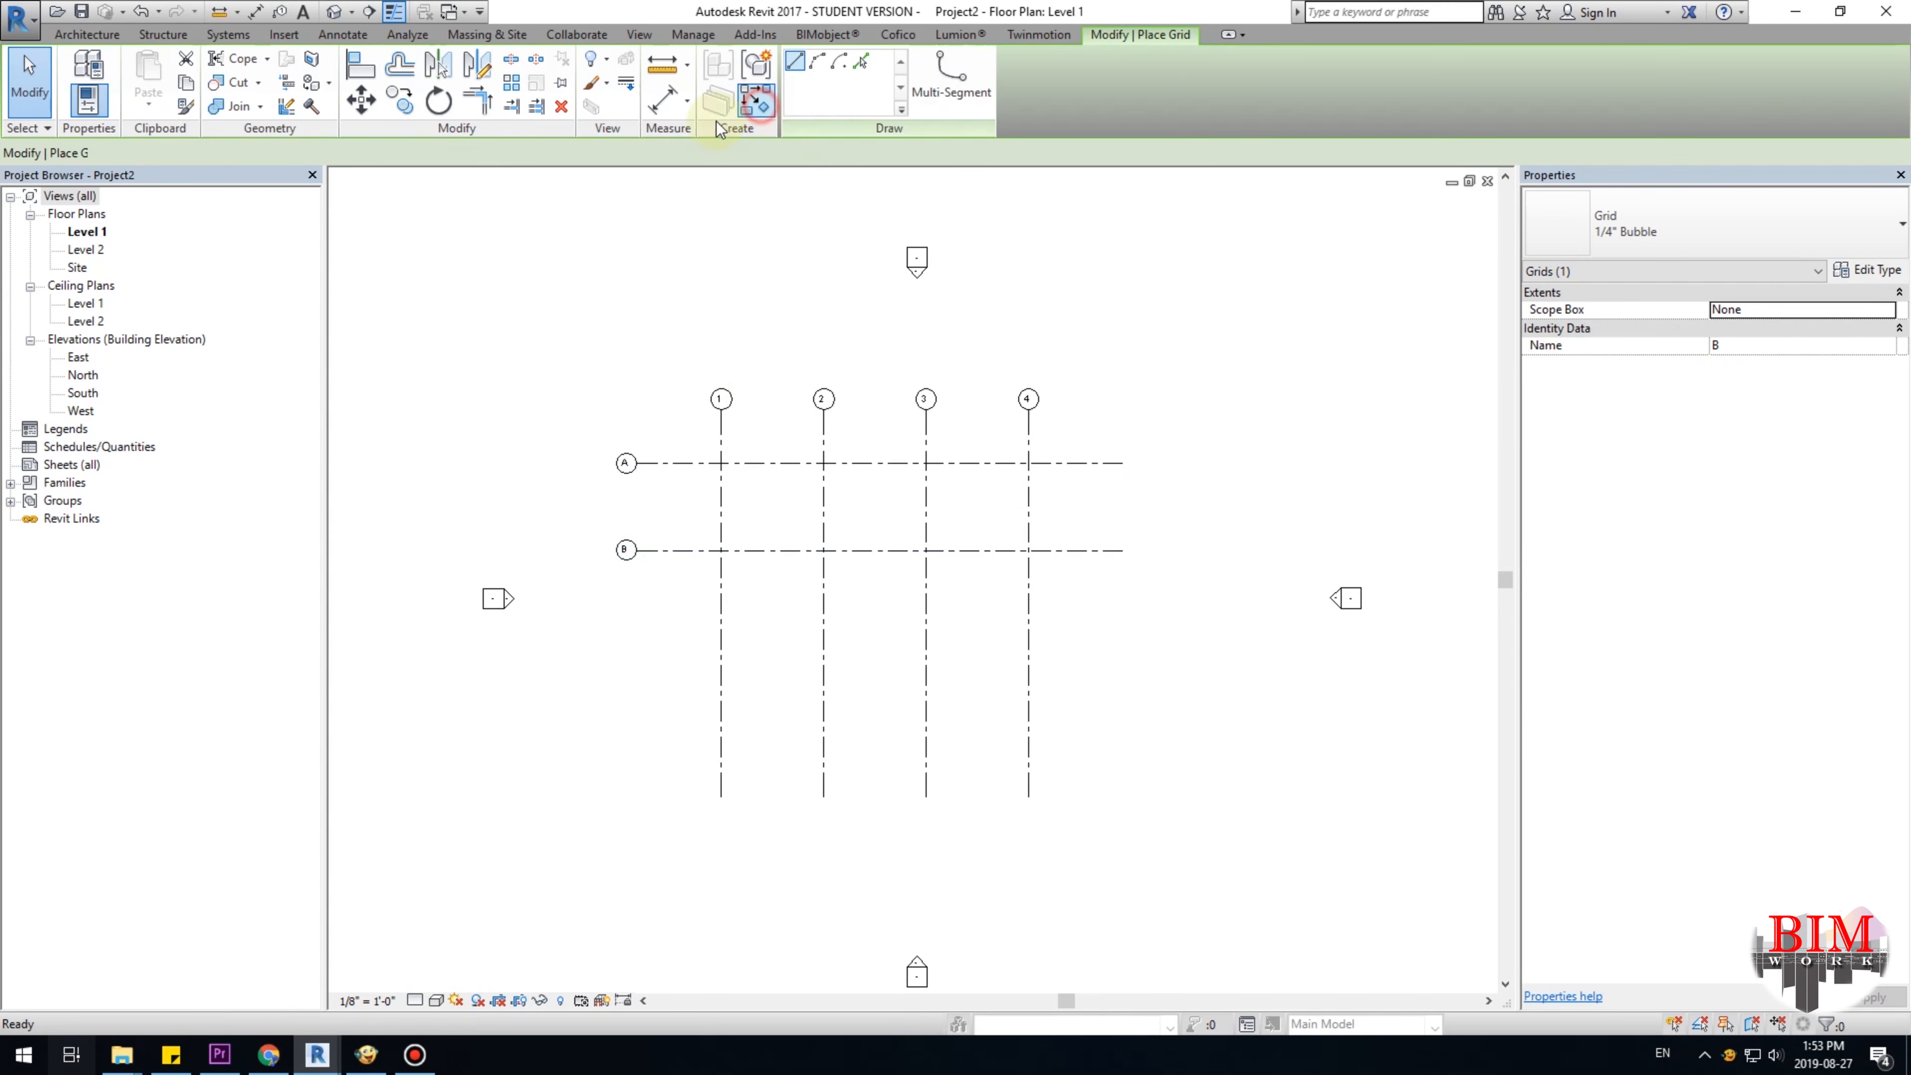
left_click(1121, 636)
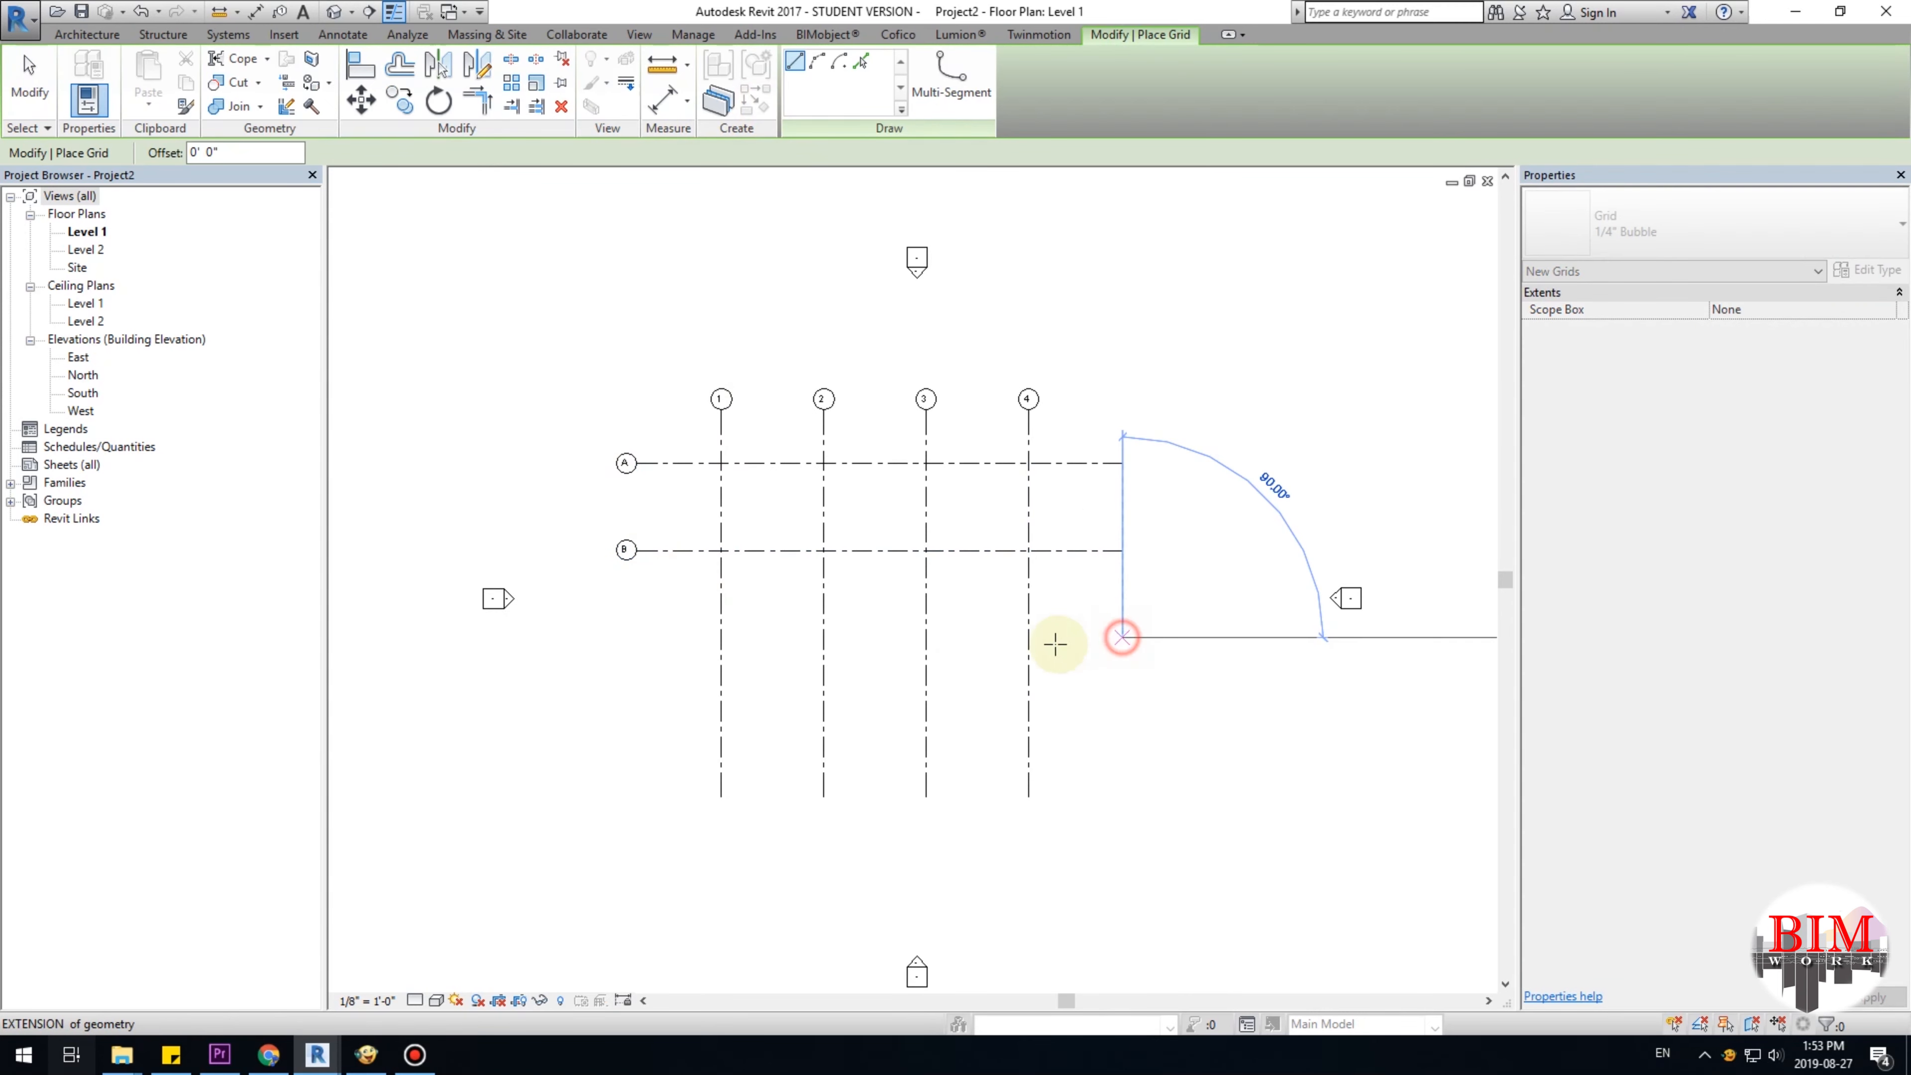
left_click(629, 637)
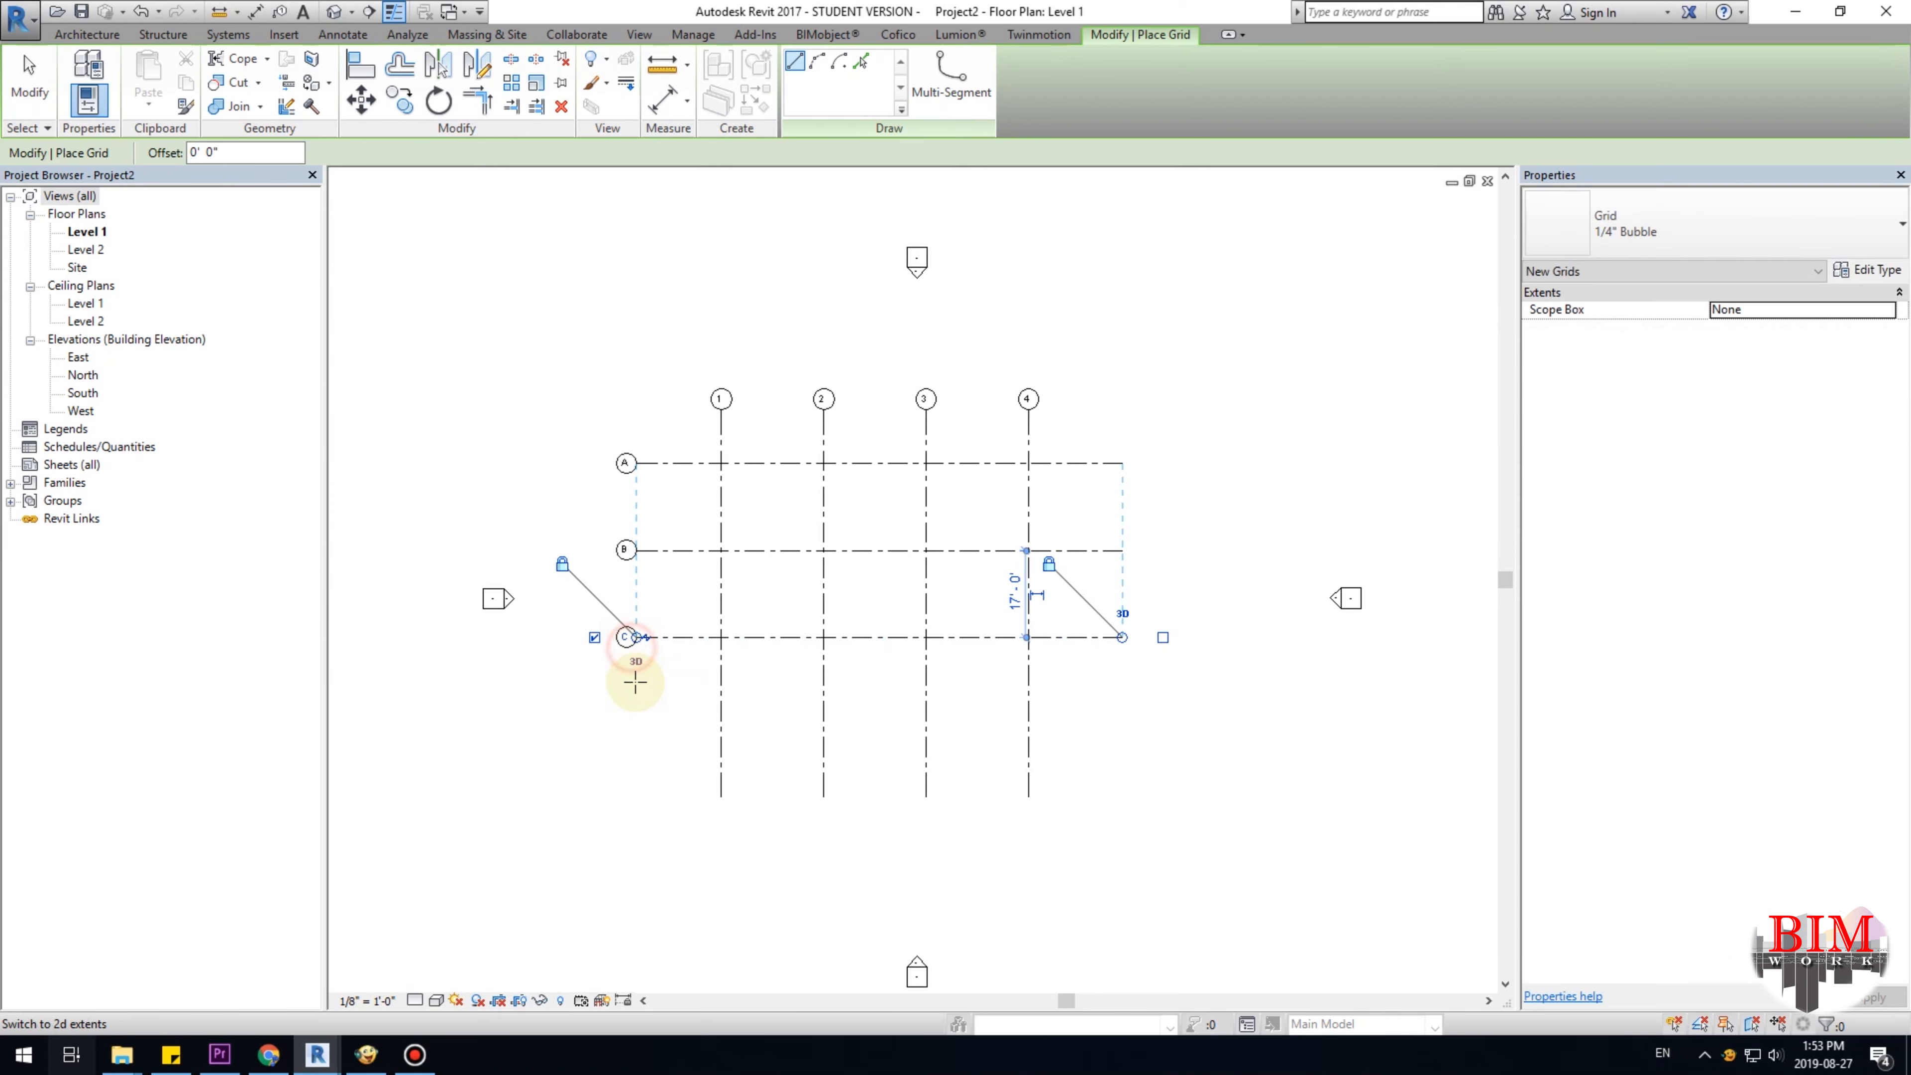
Draw a fourth horizontal grid about 16'-6" below grid C, with its ends aligned to the others.
left_click(1122, 723)
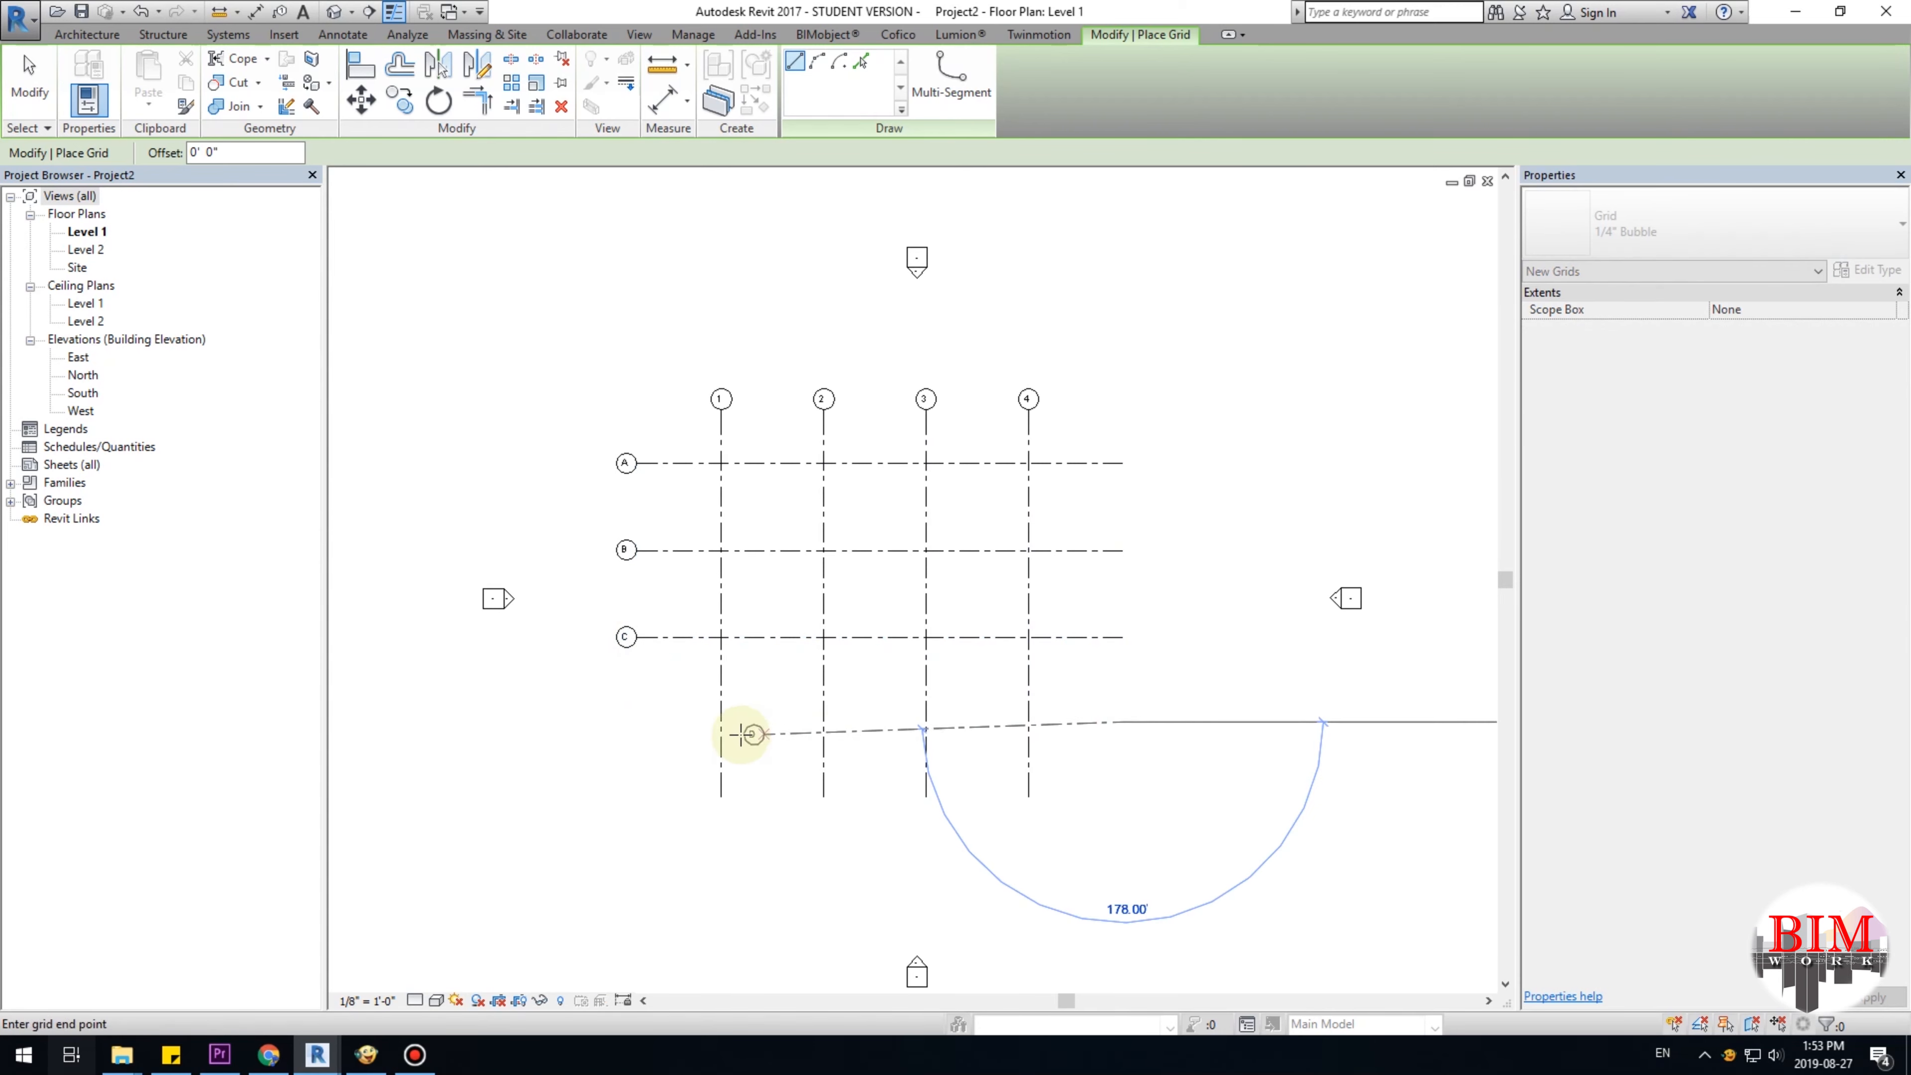
left_click(634, 722)
key("Escape")
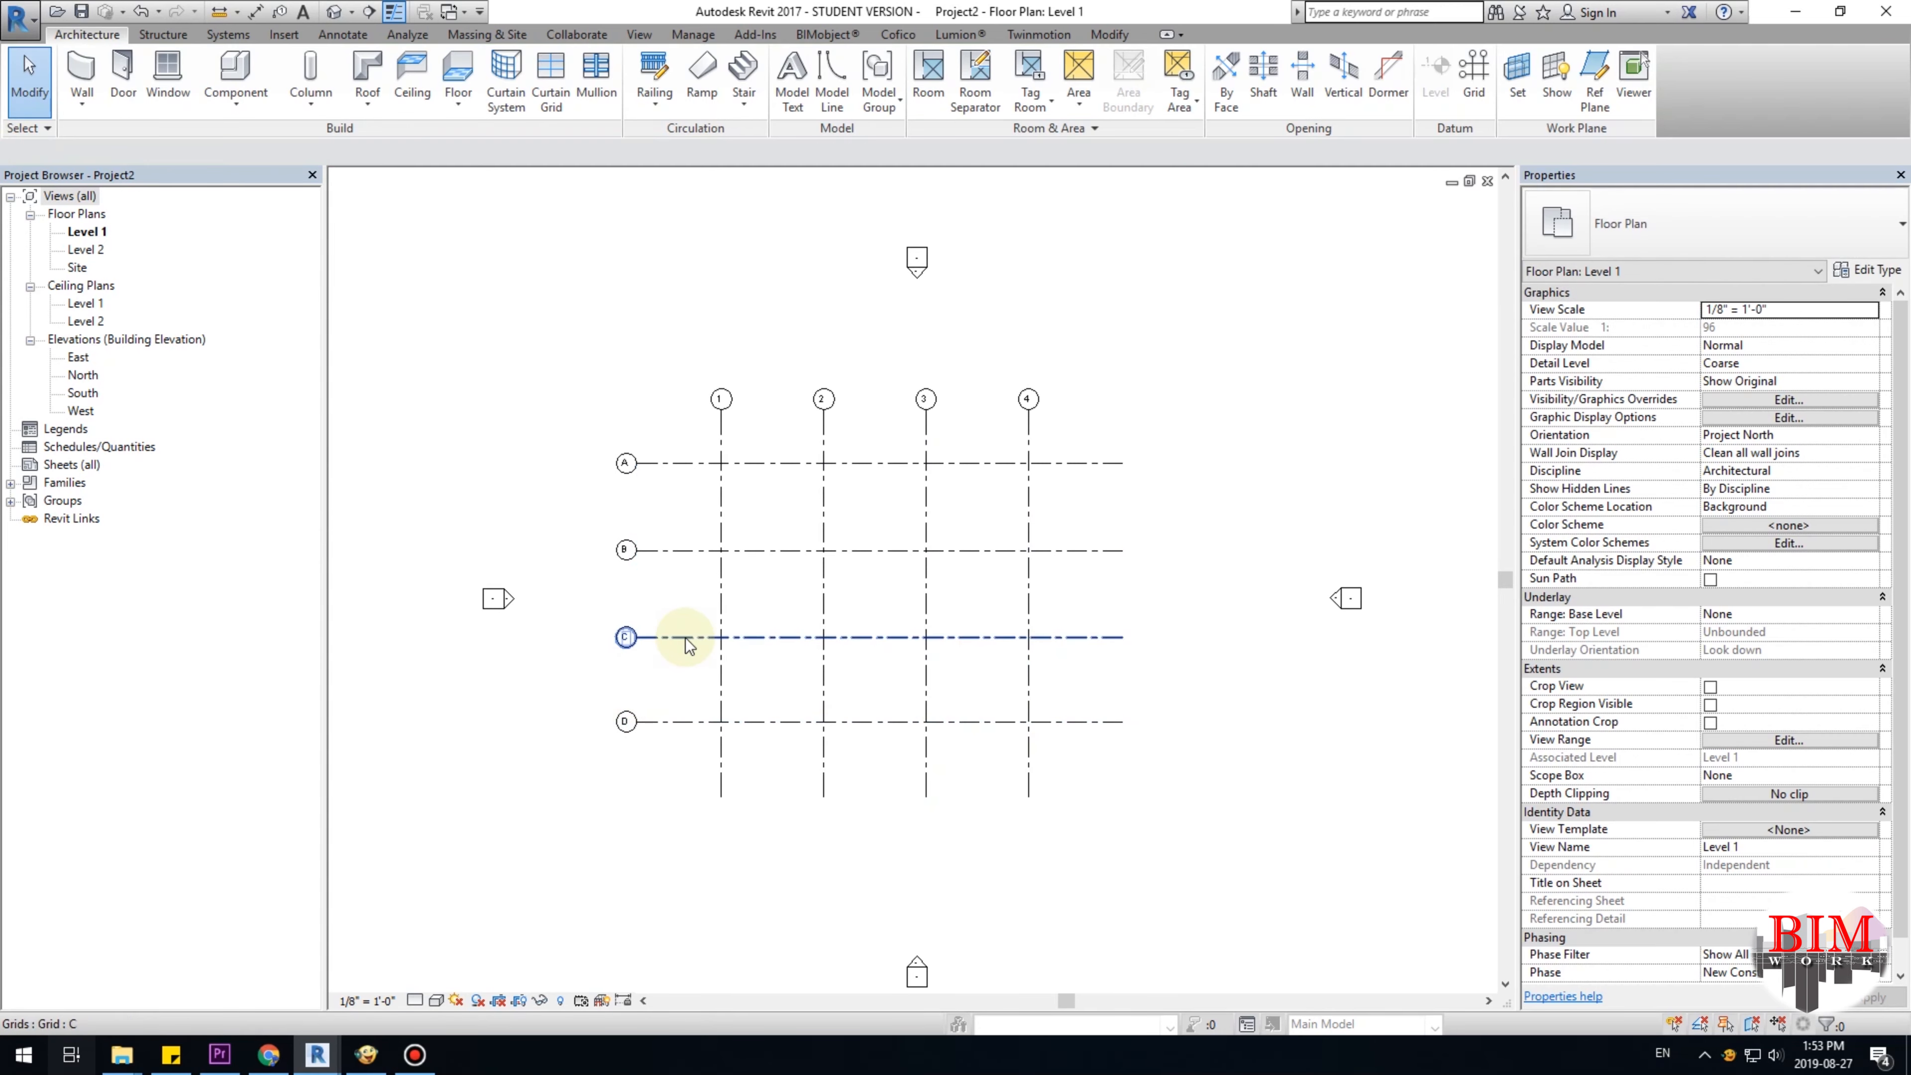
Place one continuous aligned dimension string across grids A, B, C and D, between their bubbles and grid 1.
scroll(693, 662, "up", 2)
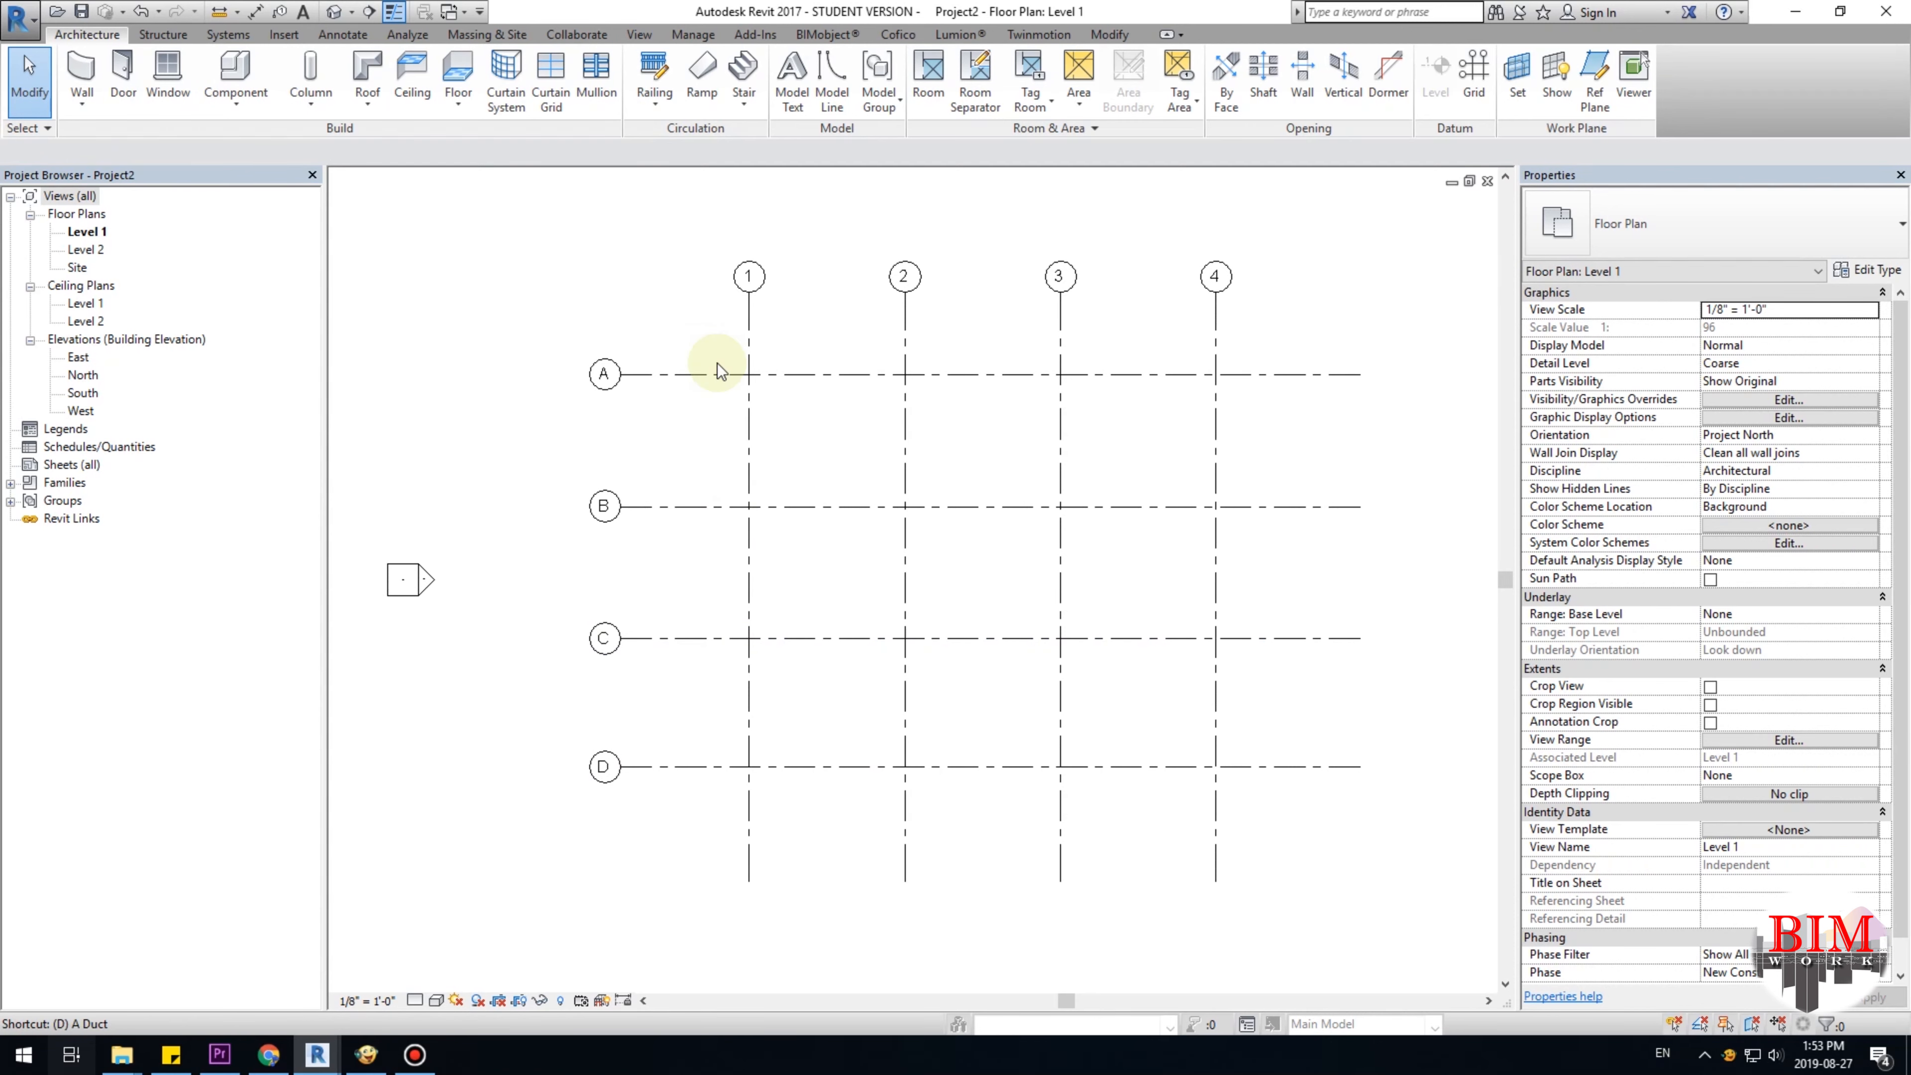
left_click(256, 11)
left_click(676, 374)
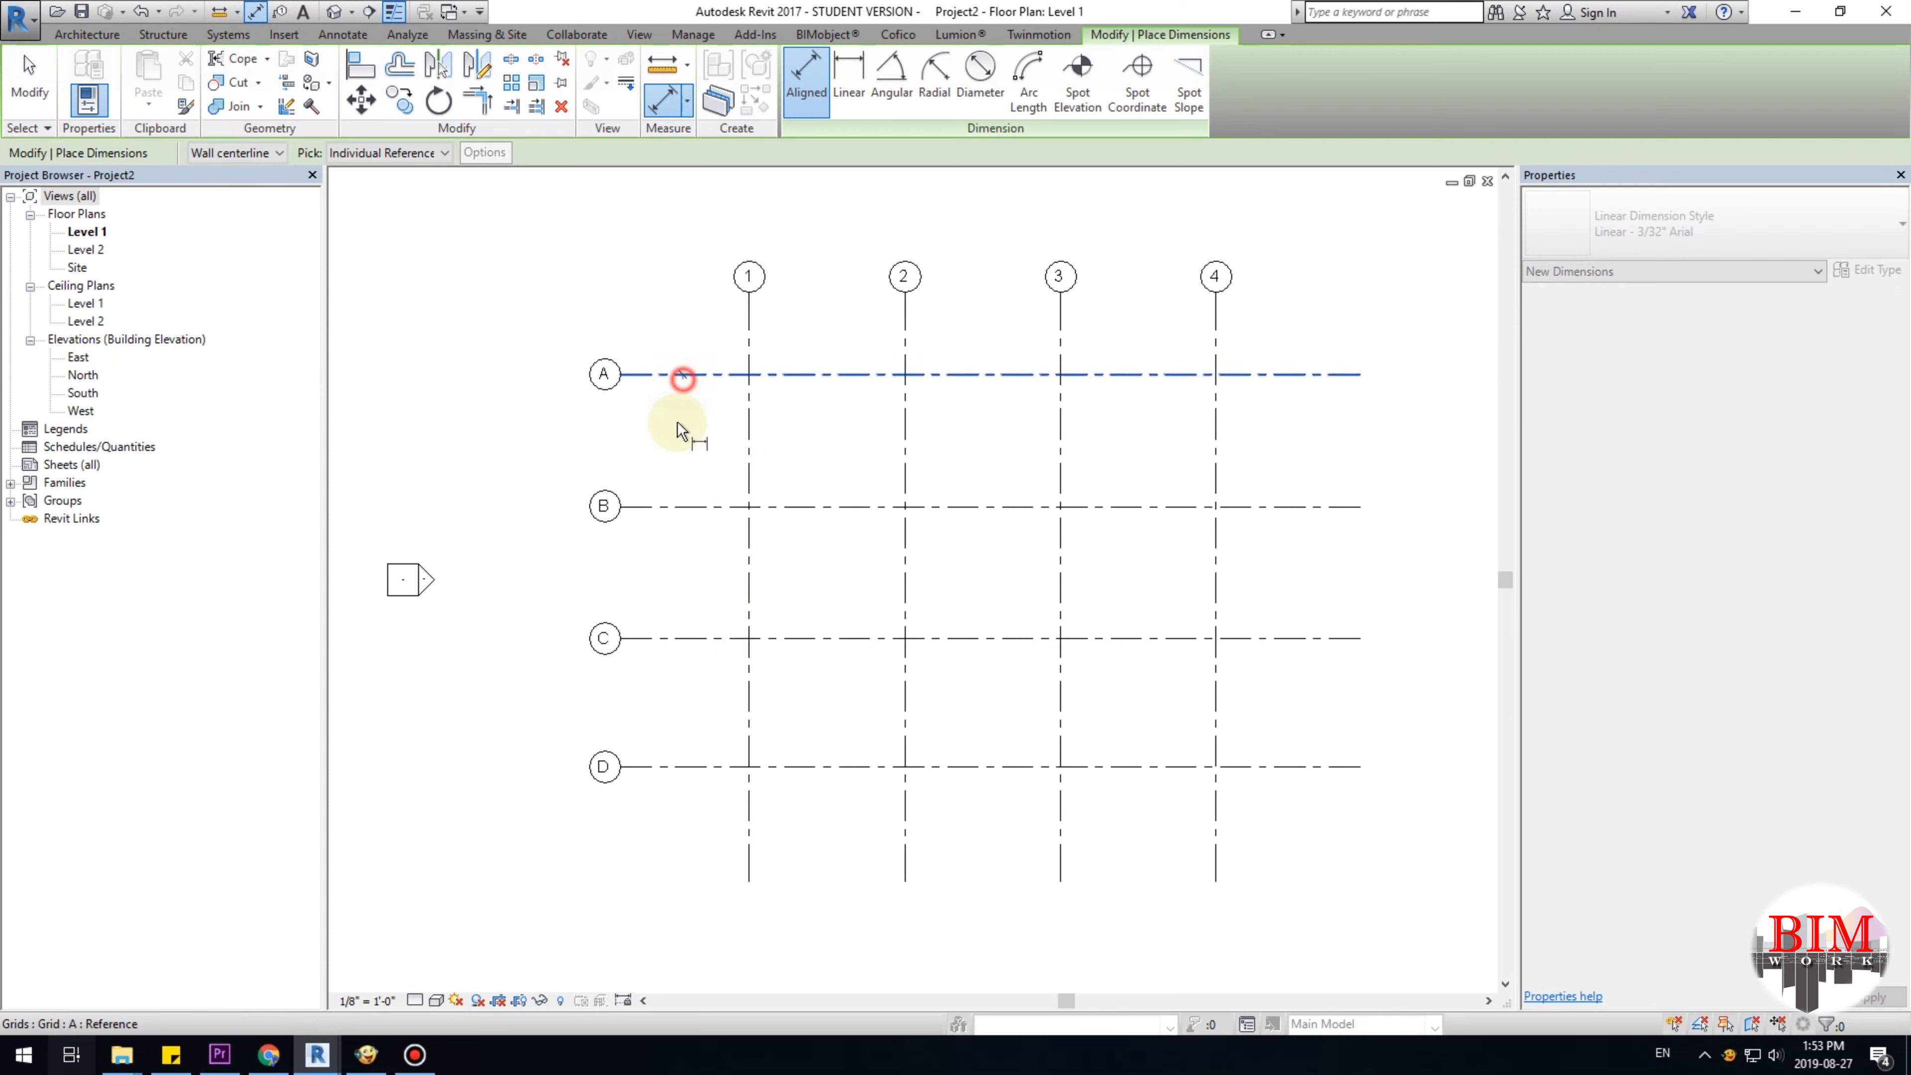
left_click(673, 507)
left_click(672, 638)
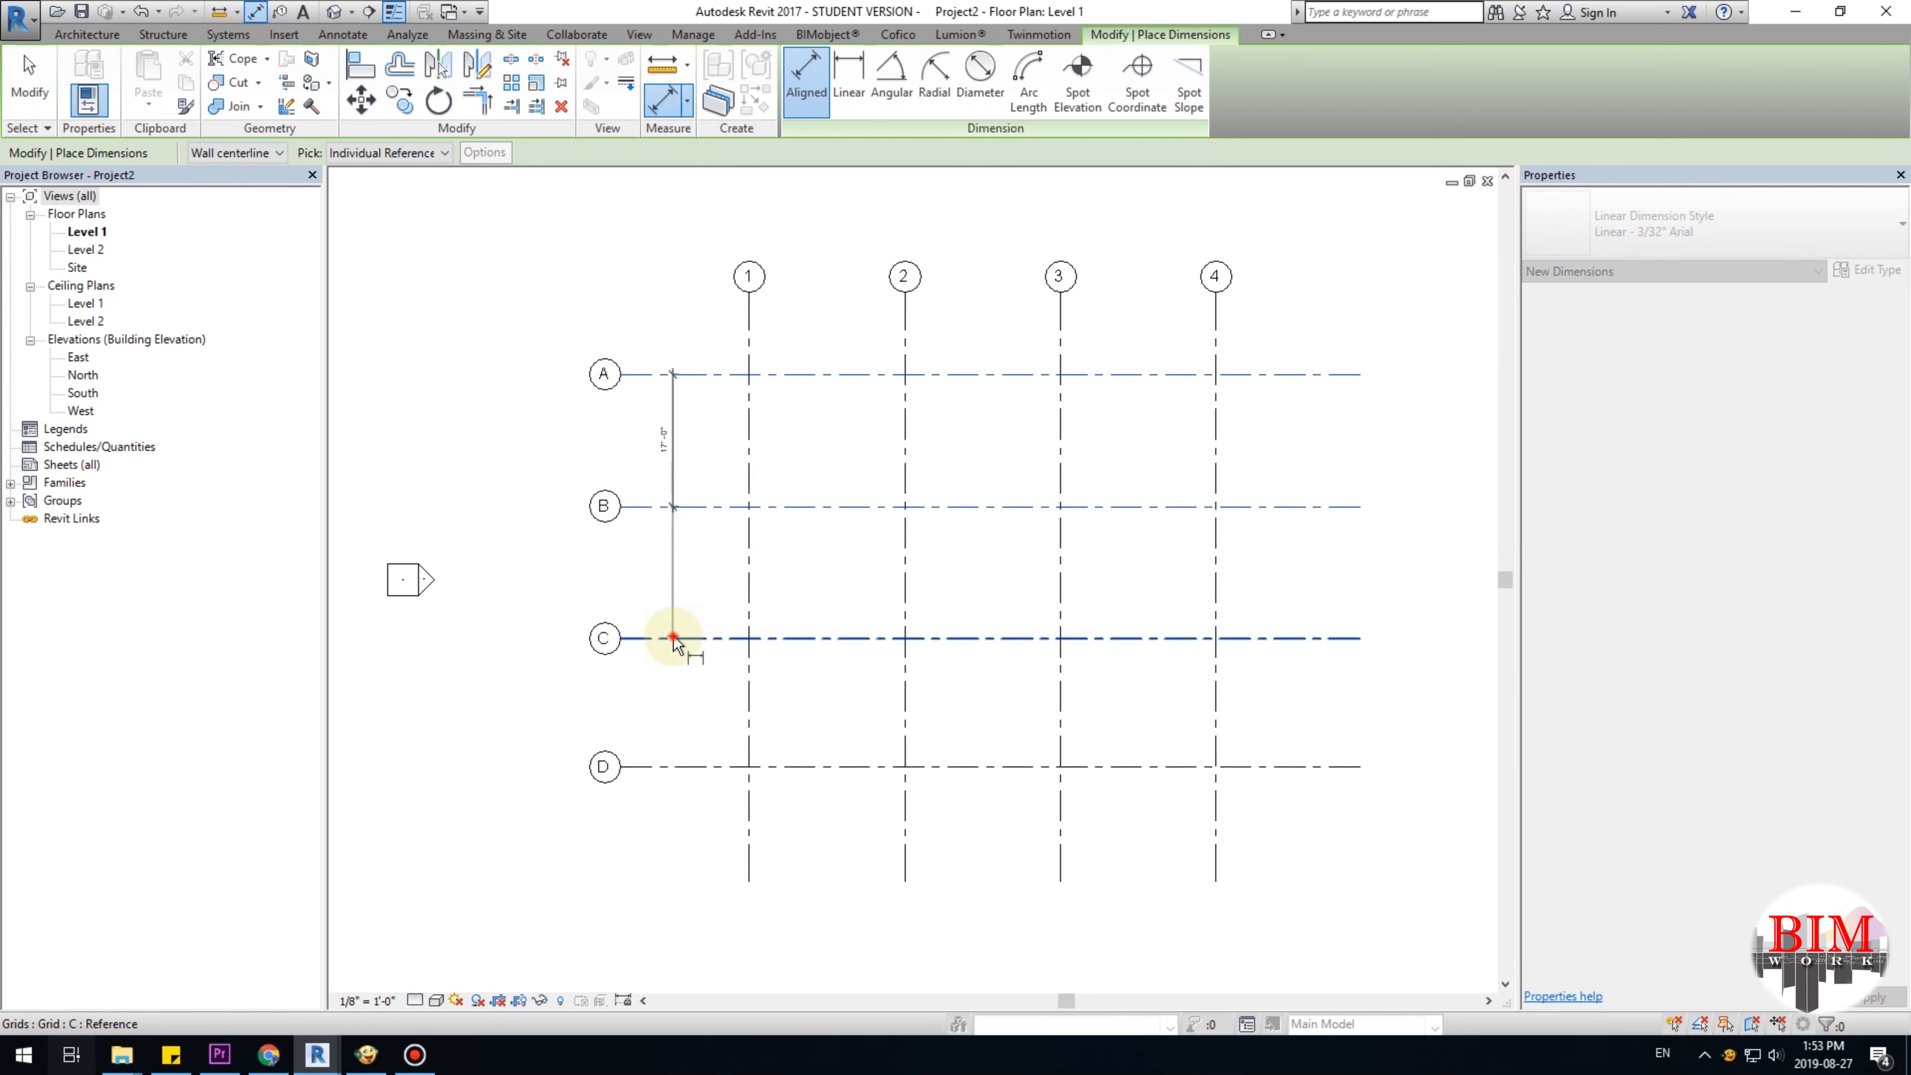
left_click(674, 767)
left_click(674, 762)
scroll(684, 475, "up", 4)
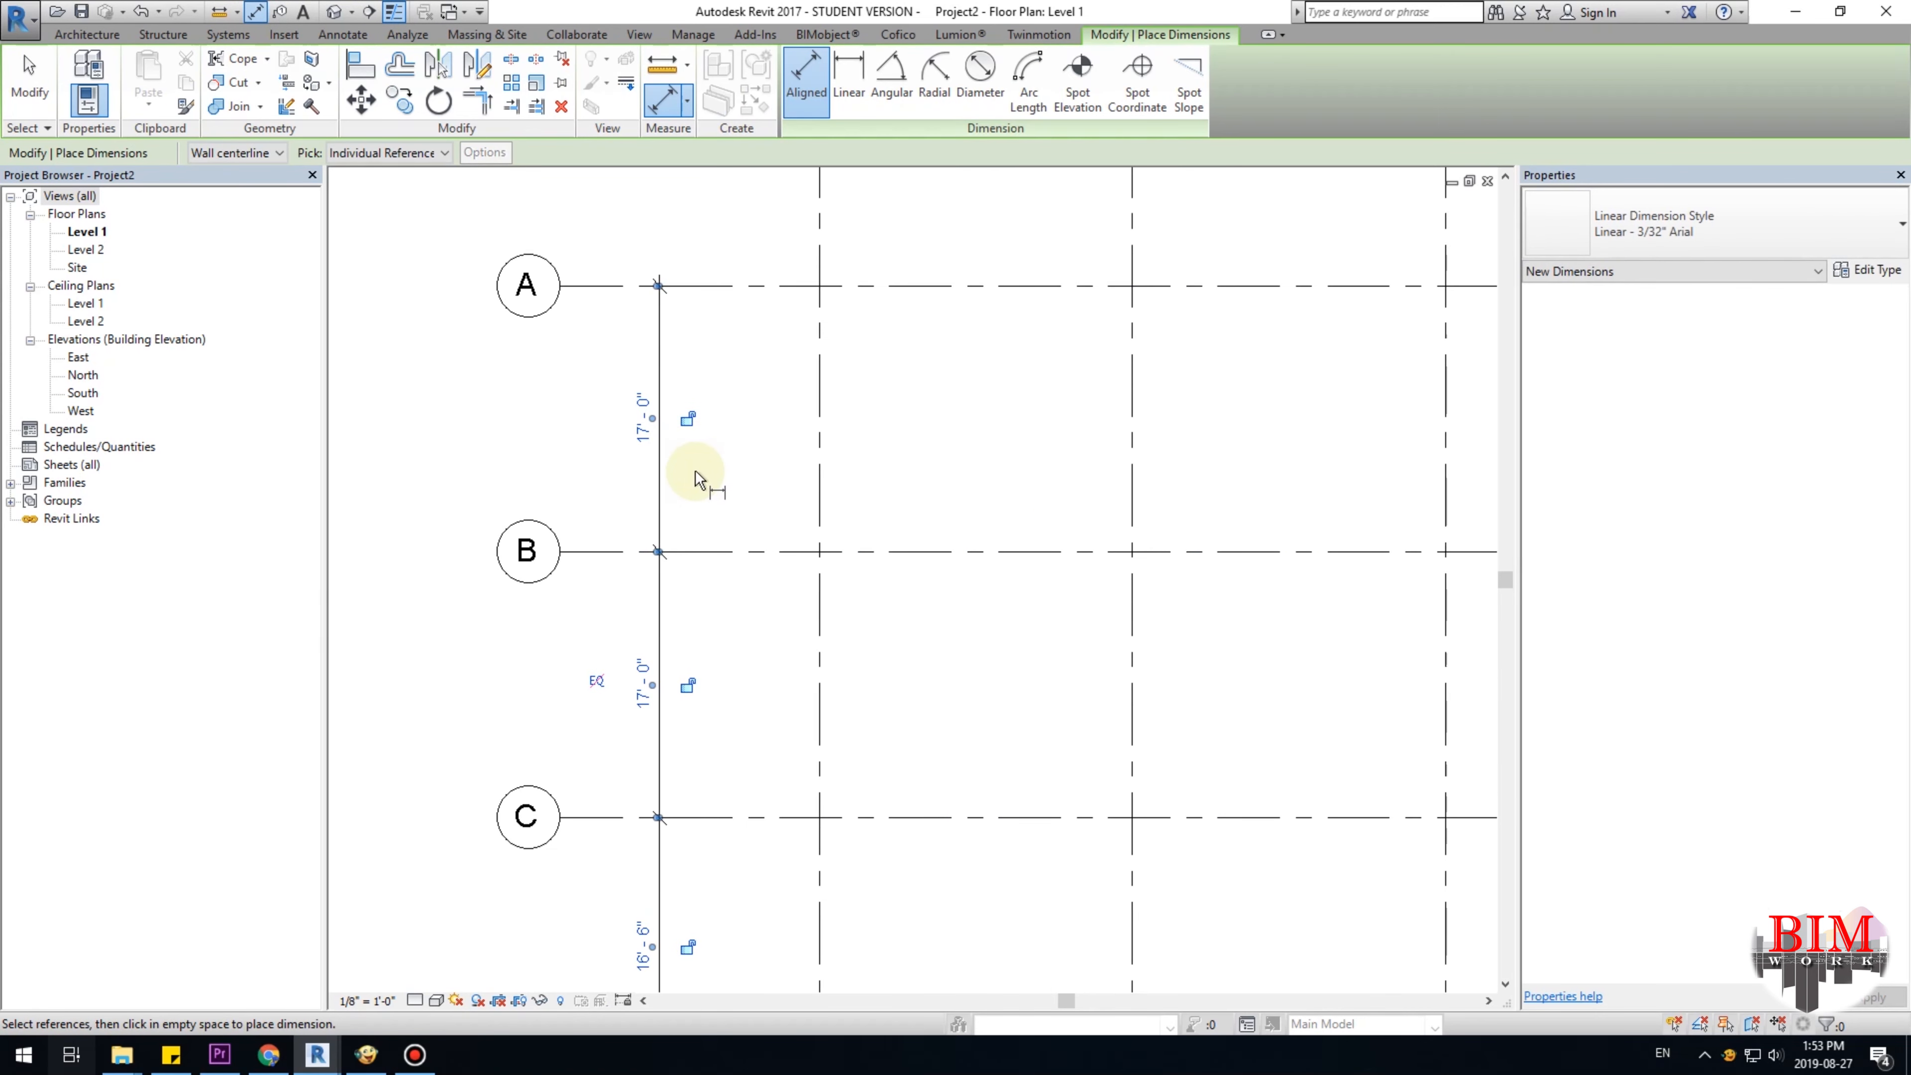
right_click(696, 472)
left_click(721, 483)
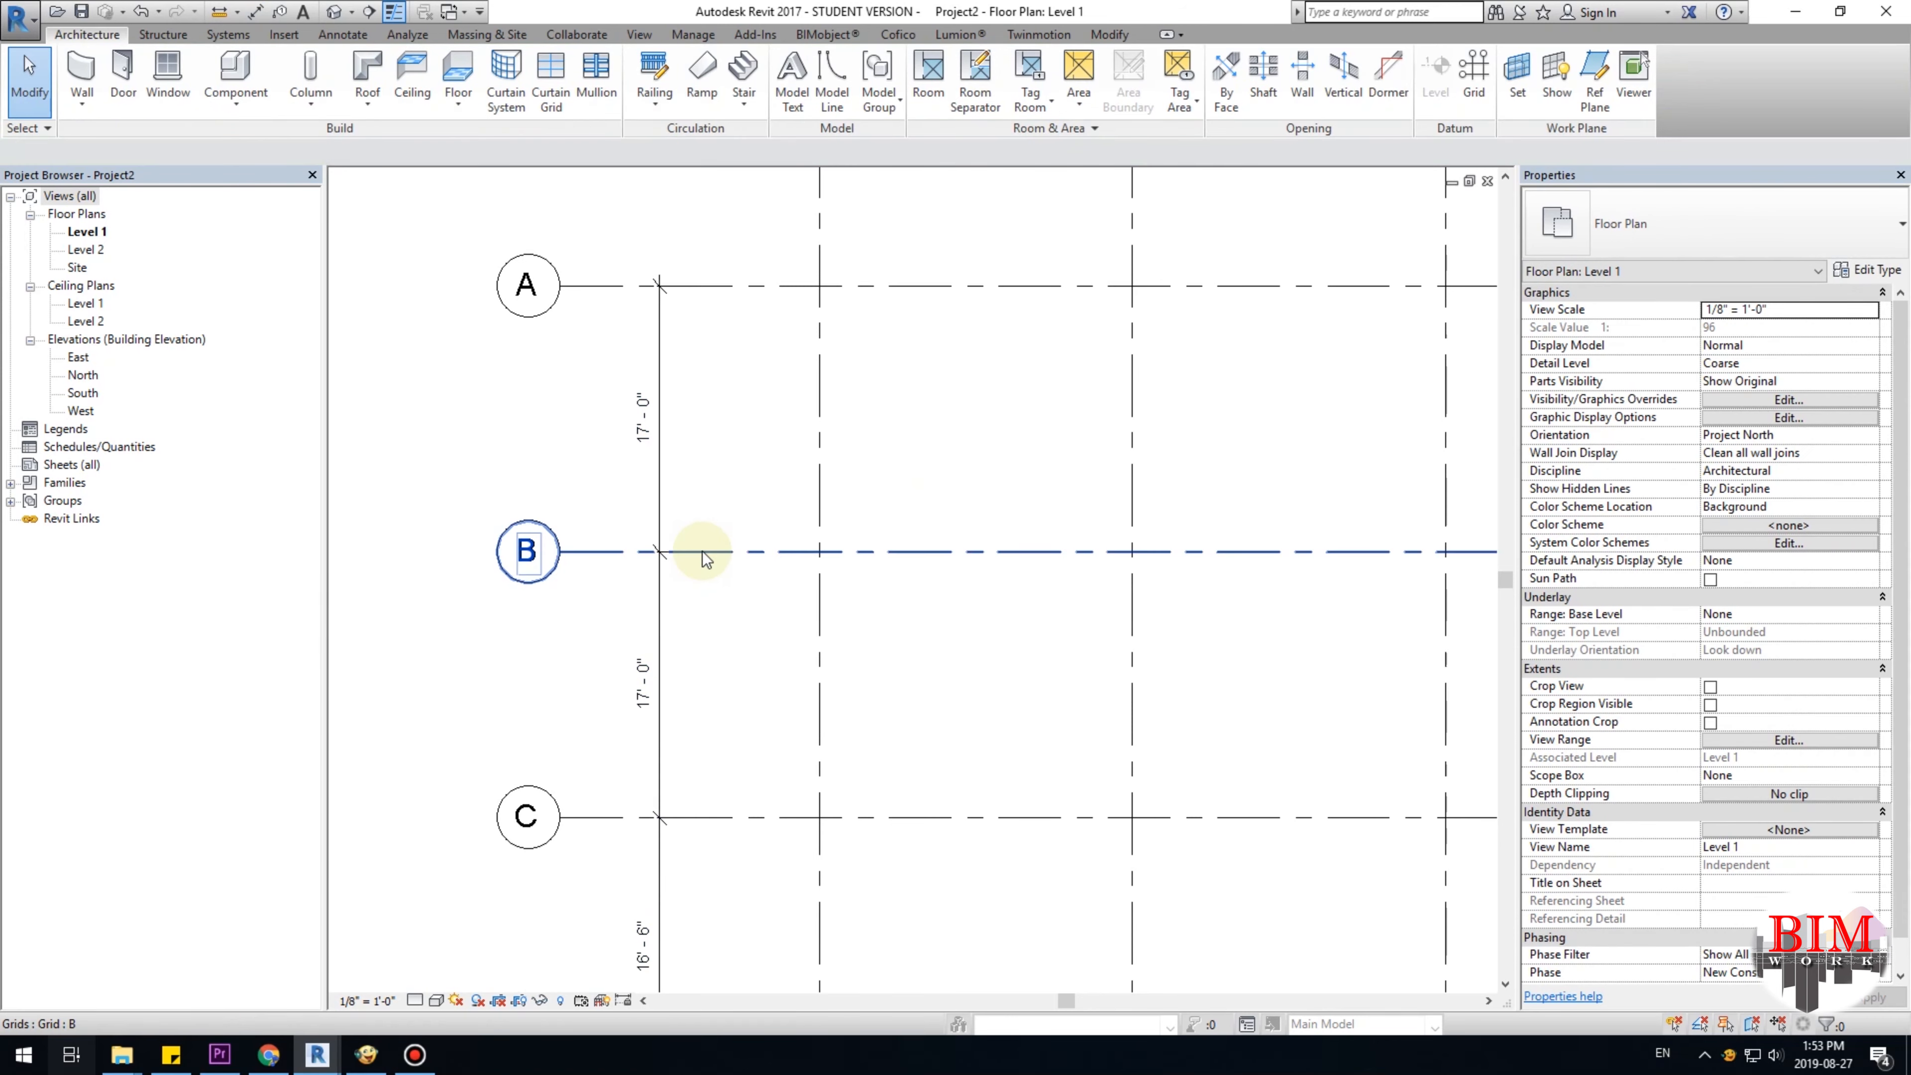
Move grid B by setting its dimension from grid A to 20'.
left_click(702, 551)
left_click(647, 427)
type("20'")
key("Return")
left_click(733, 457)
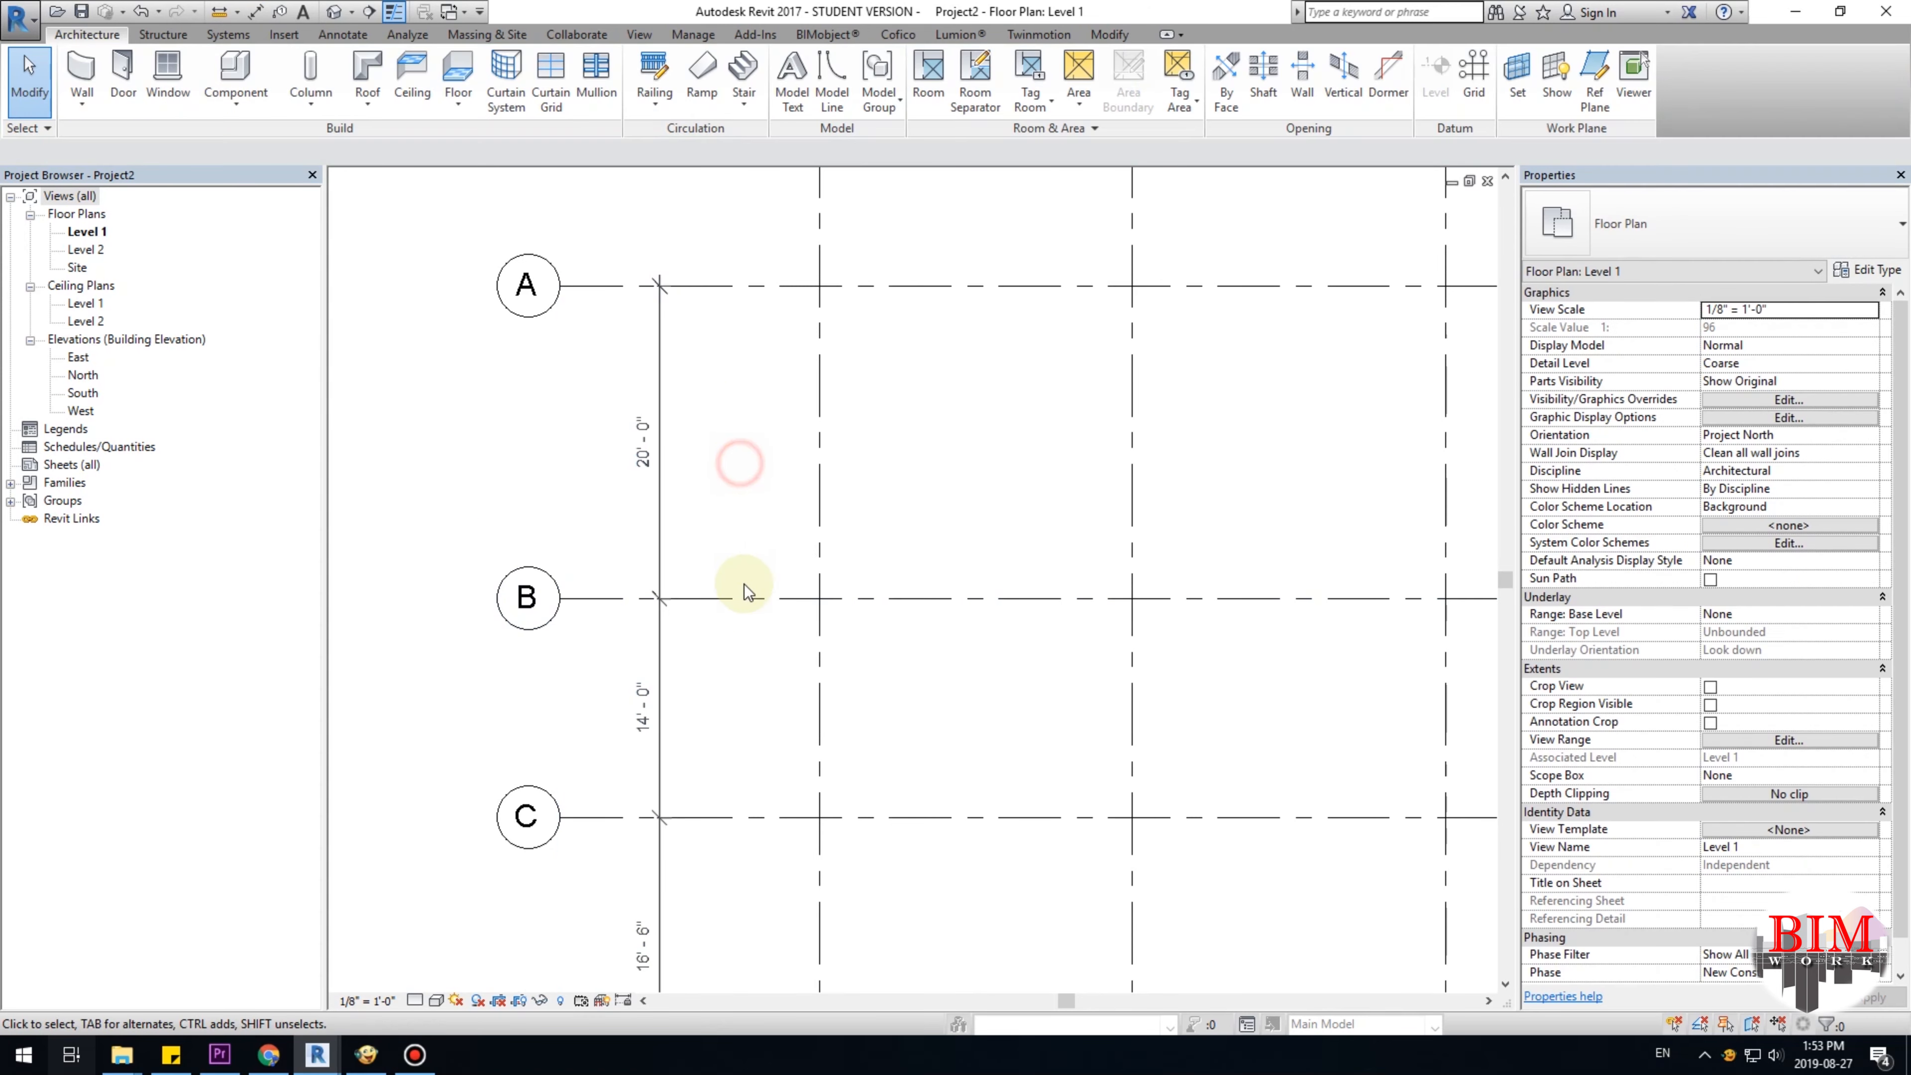
Move grid C by setting its dimension from grid B to 20'.
scroll(725, 520, "down", 2)
left_click(721, 545)
scroll(720, 545, "up", 2)
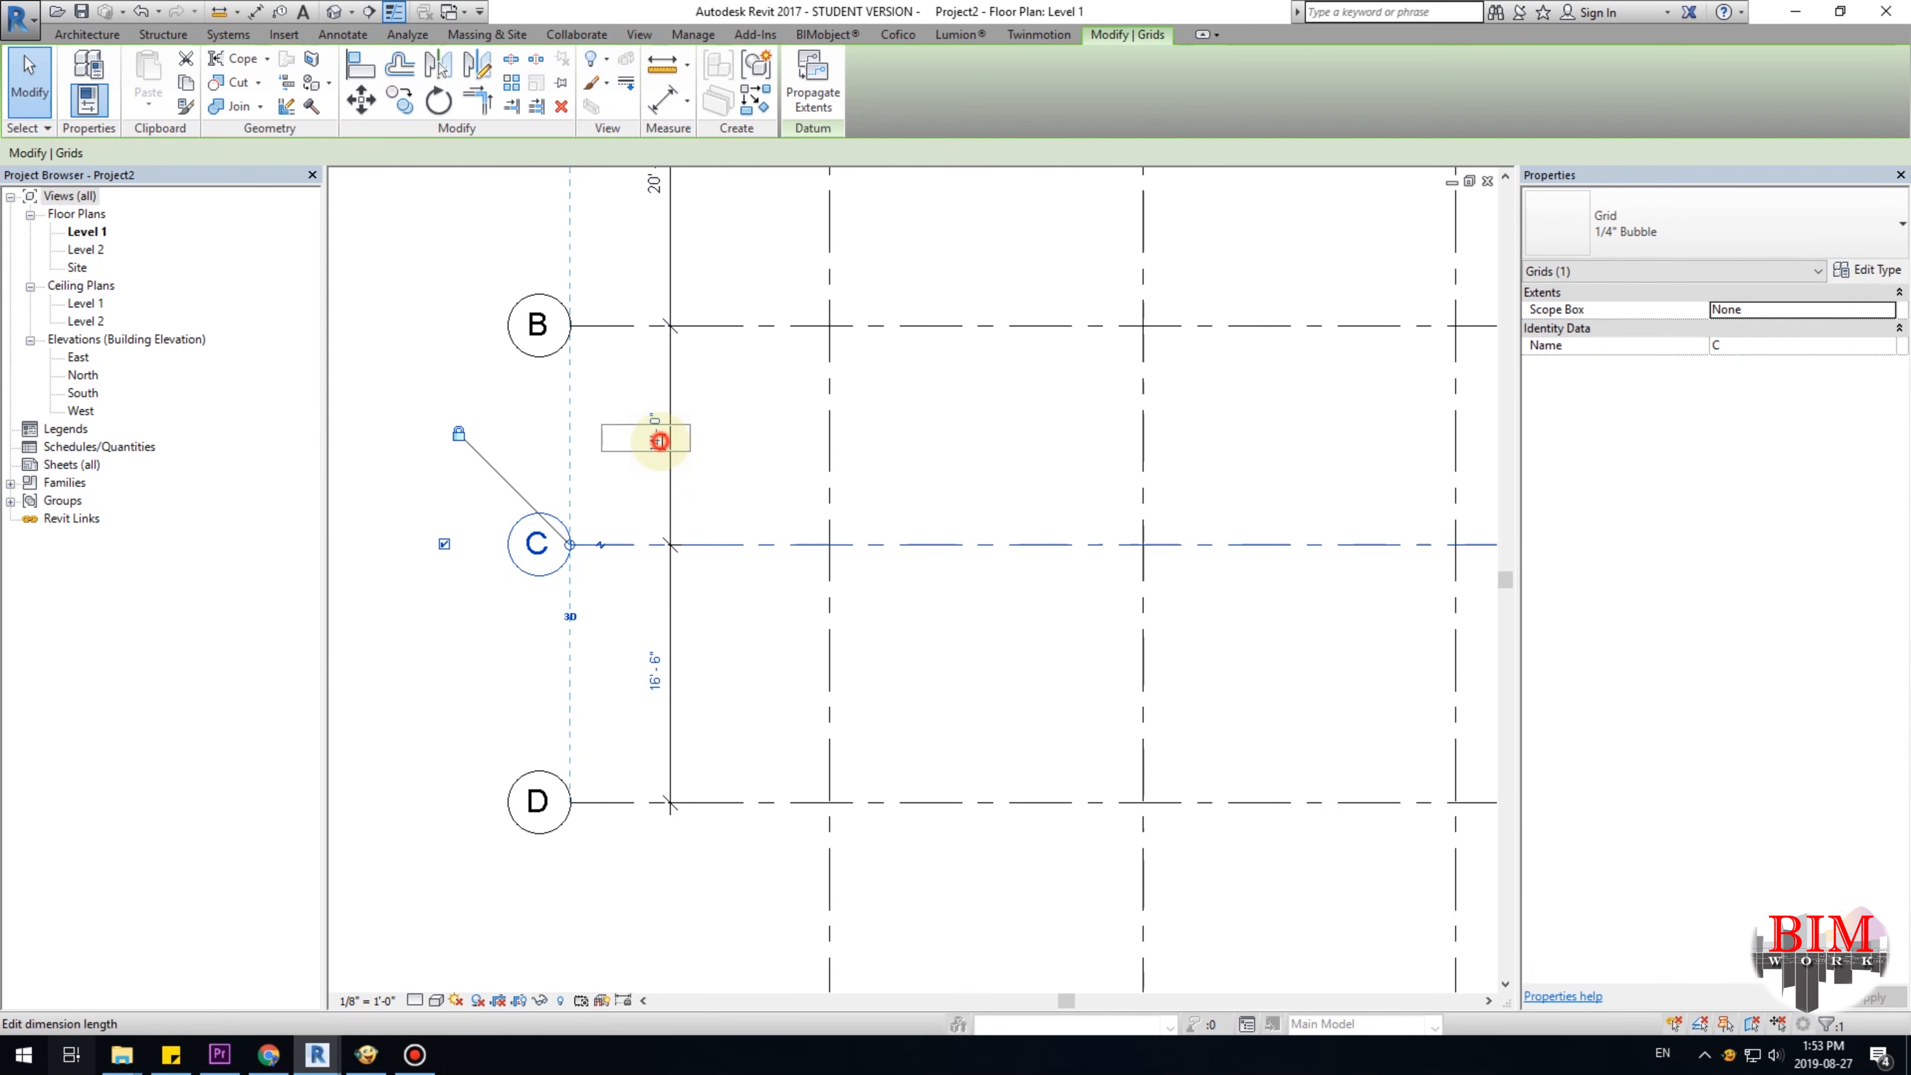
left_click(660, 441)
type("20'")
key("Return")
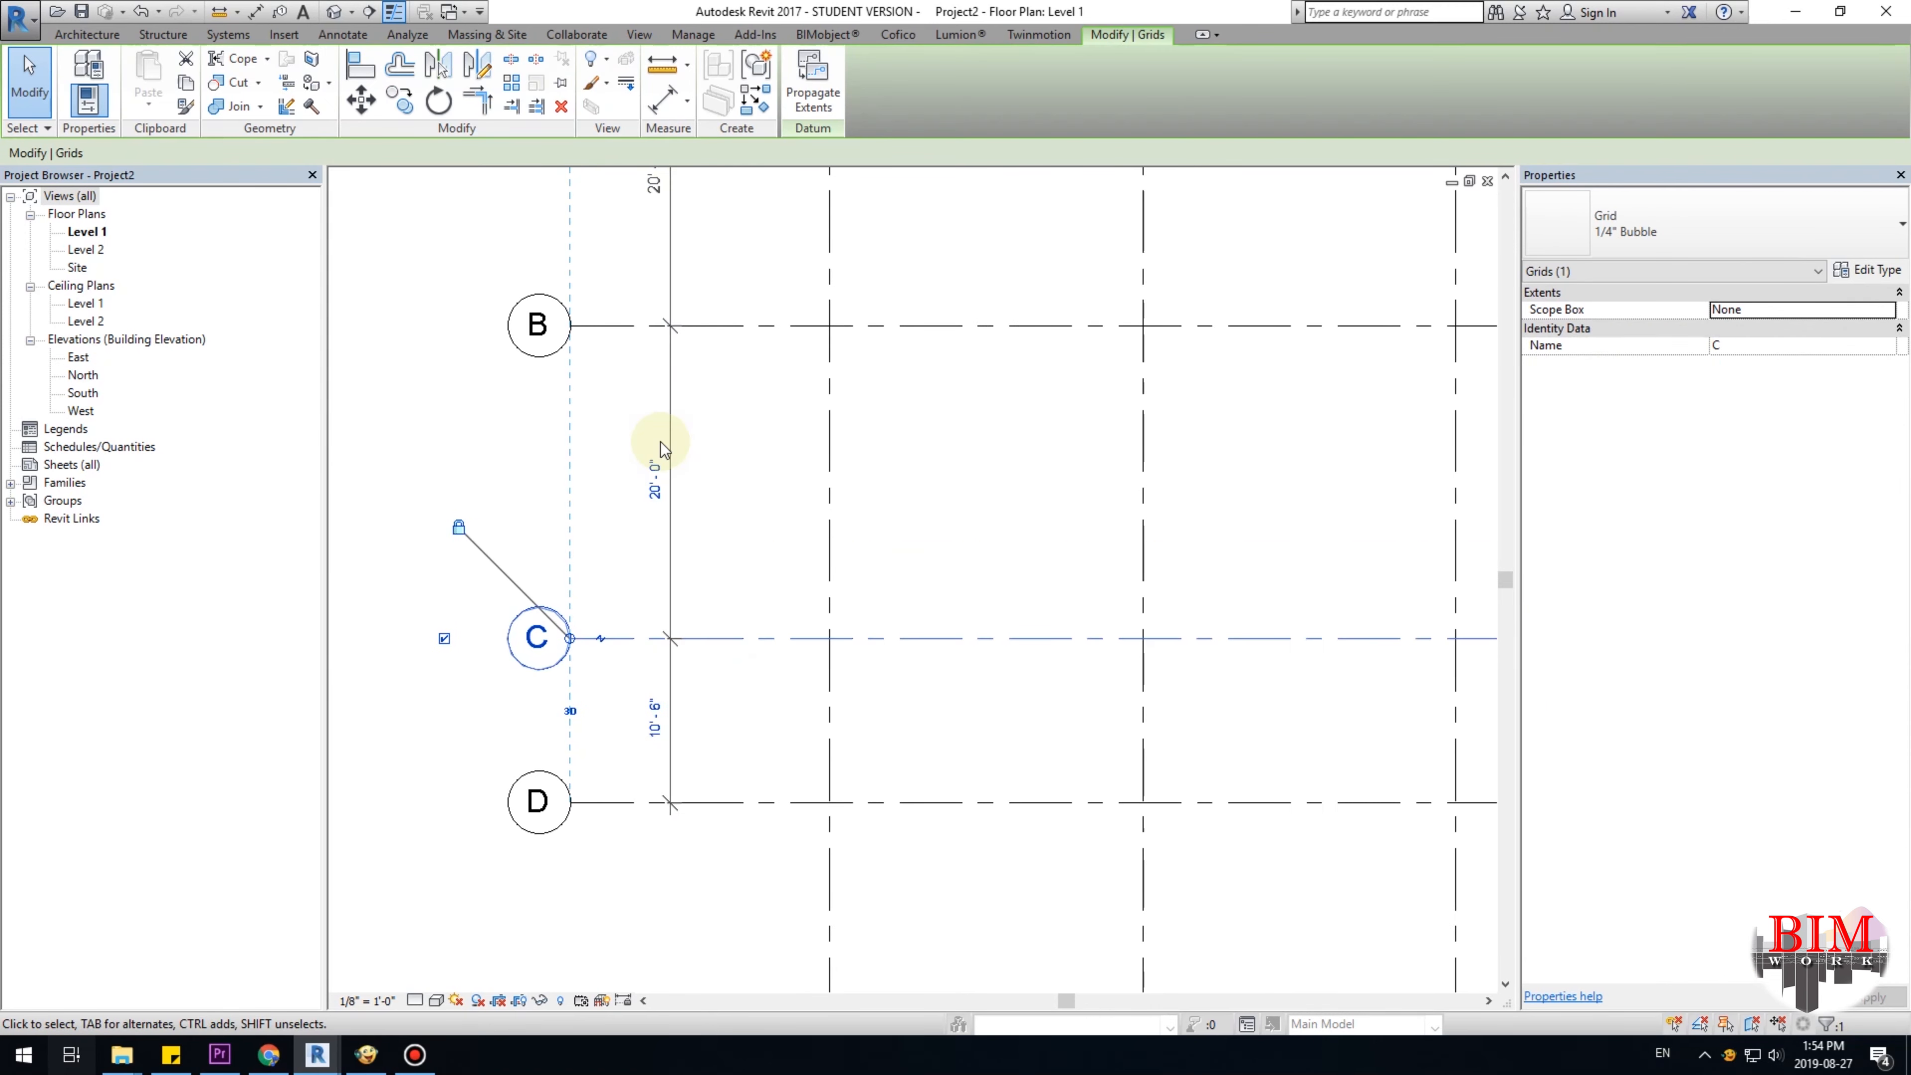
left_click(781, 575)
Move grid D by setting its dimension from grid C to 20'.
scroll(735, 587, "up", 2)
left_click(735, 588)
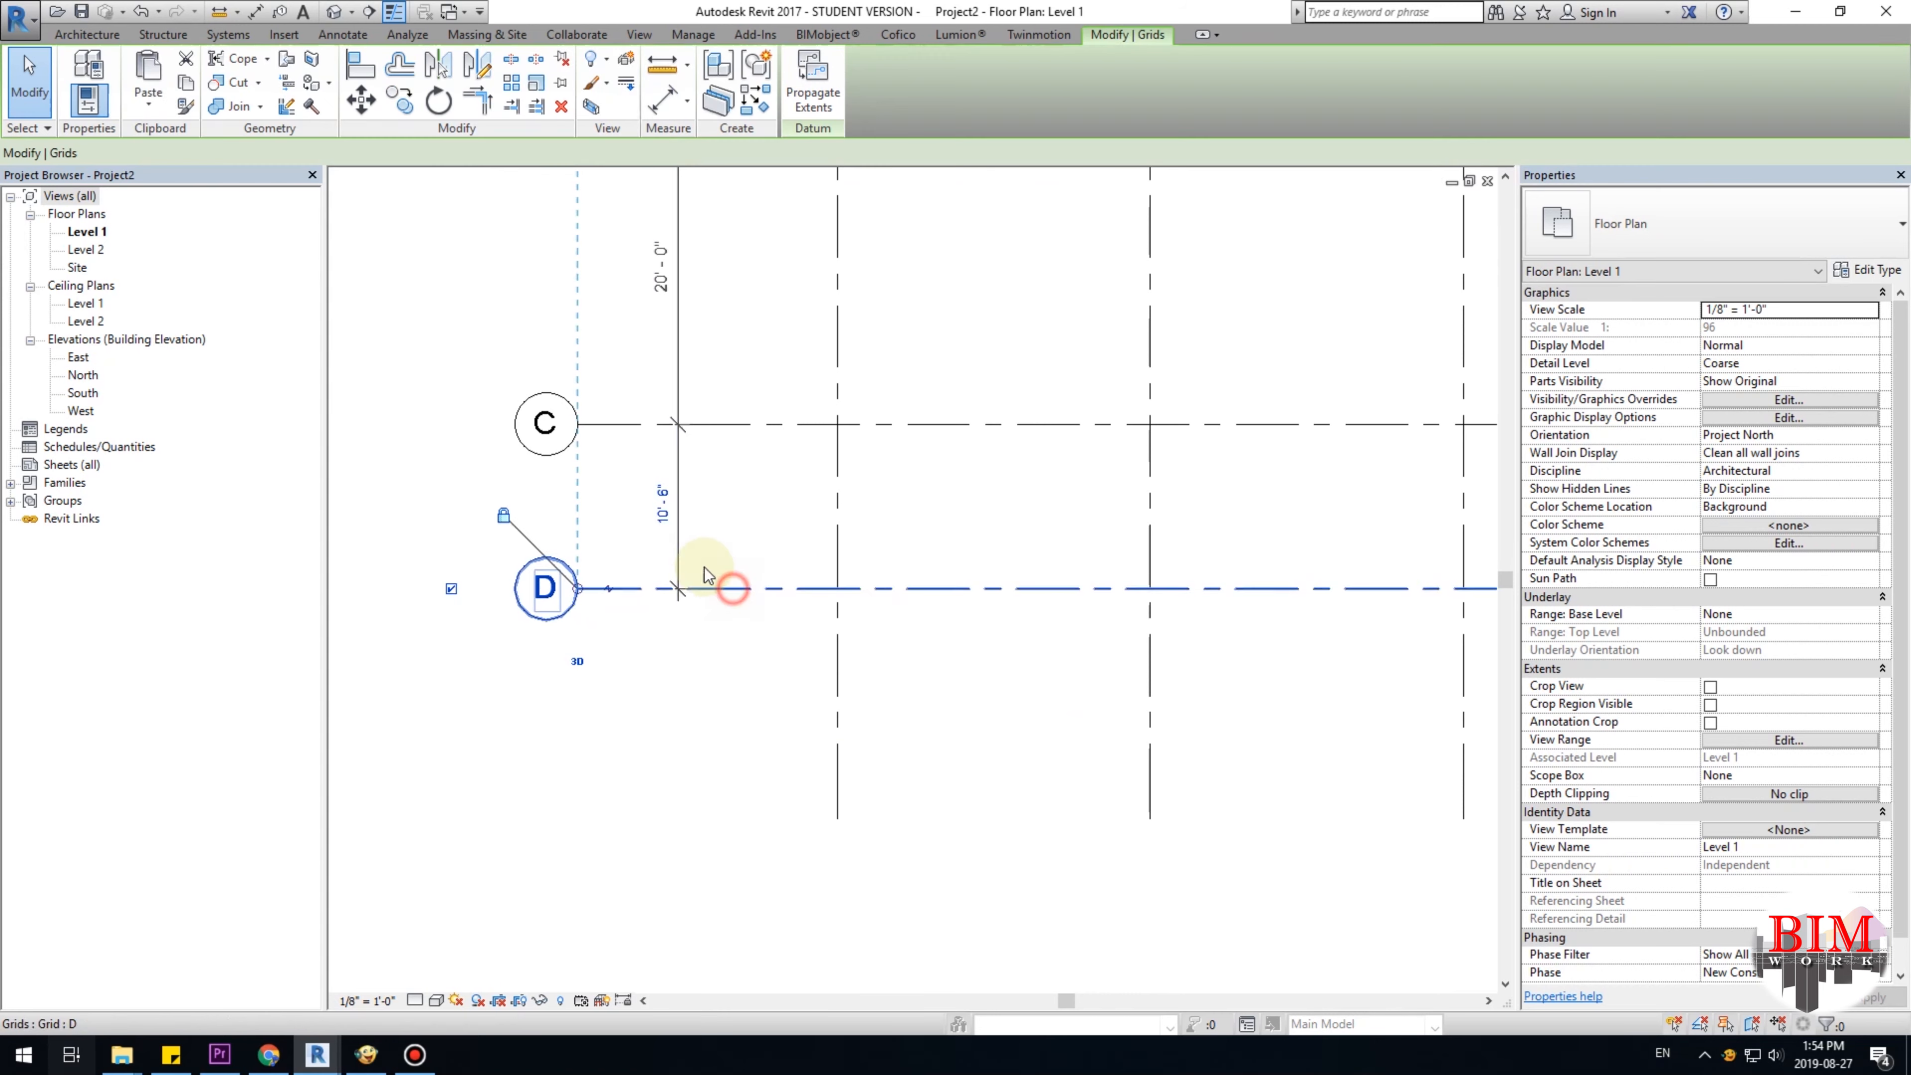
left_click(661, 505)
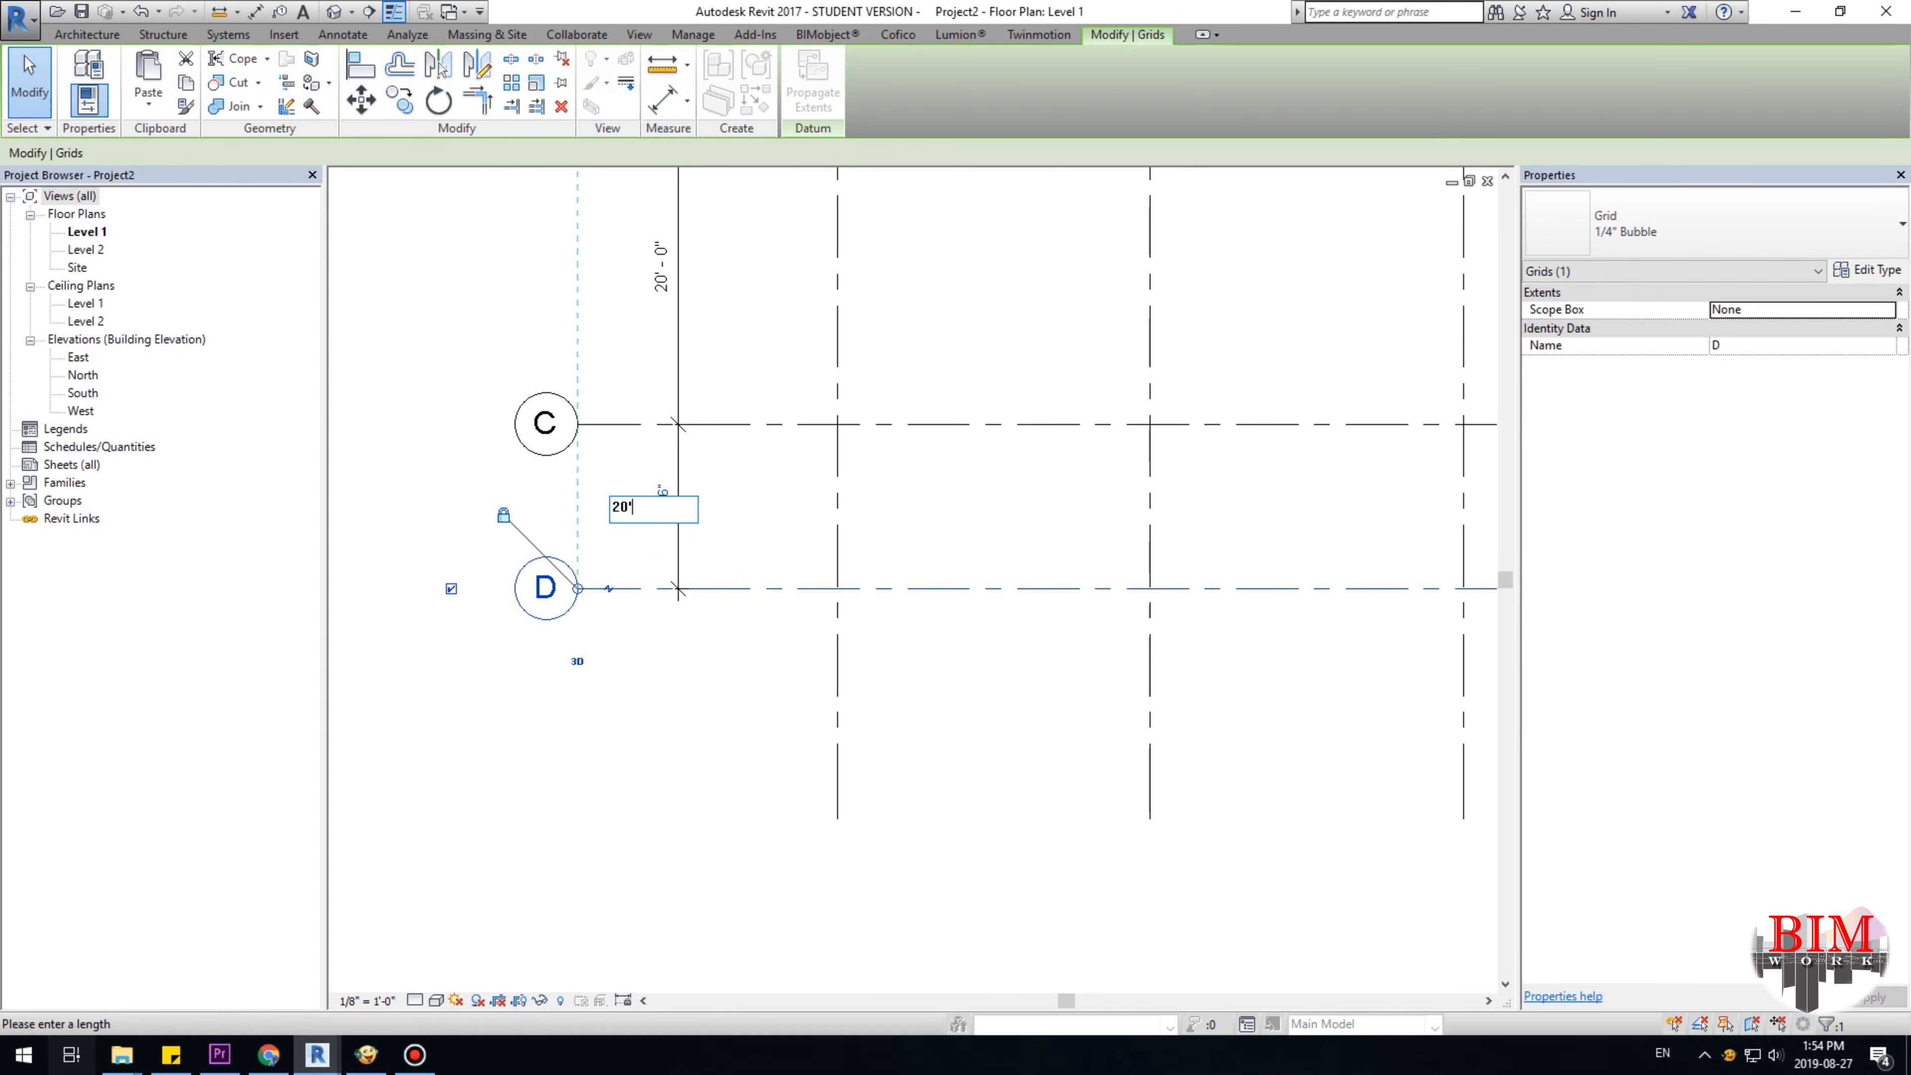
type("20'")
key("Return")
left_click(724, 534)
Delete the dimension string running across grids A, B, C and D.
scroll(747, 541, "down", 4)
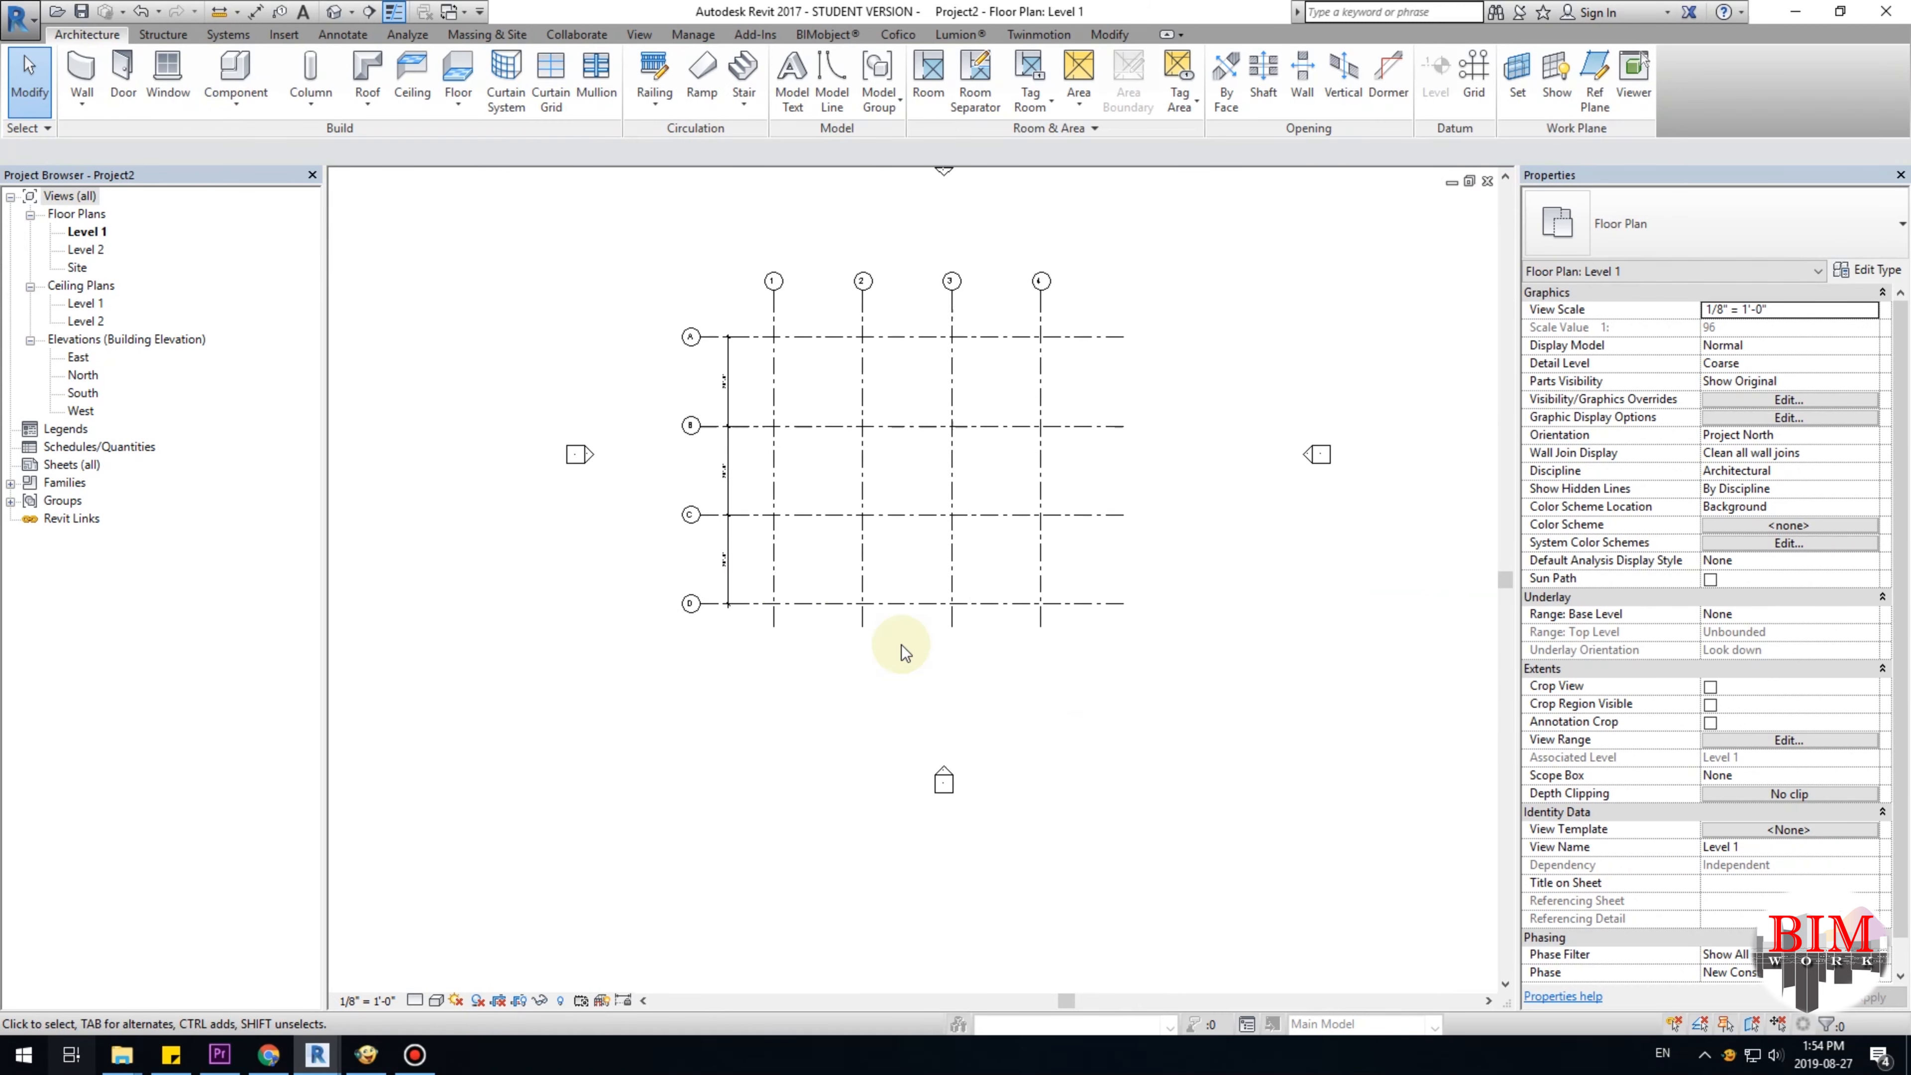
scroll(823, 534, "up", 2)
left_click(700, 497)
scroll(724, 530, "up", 1)
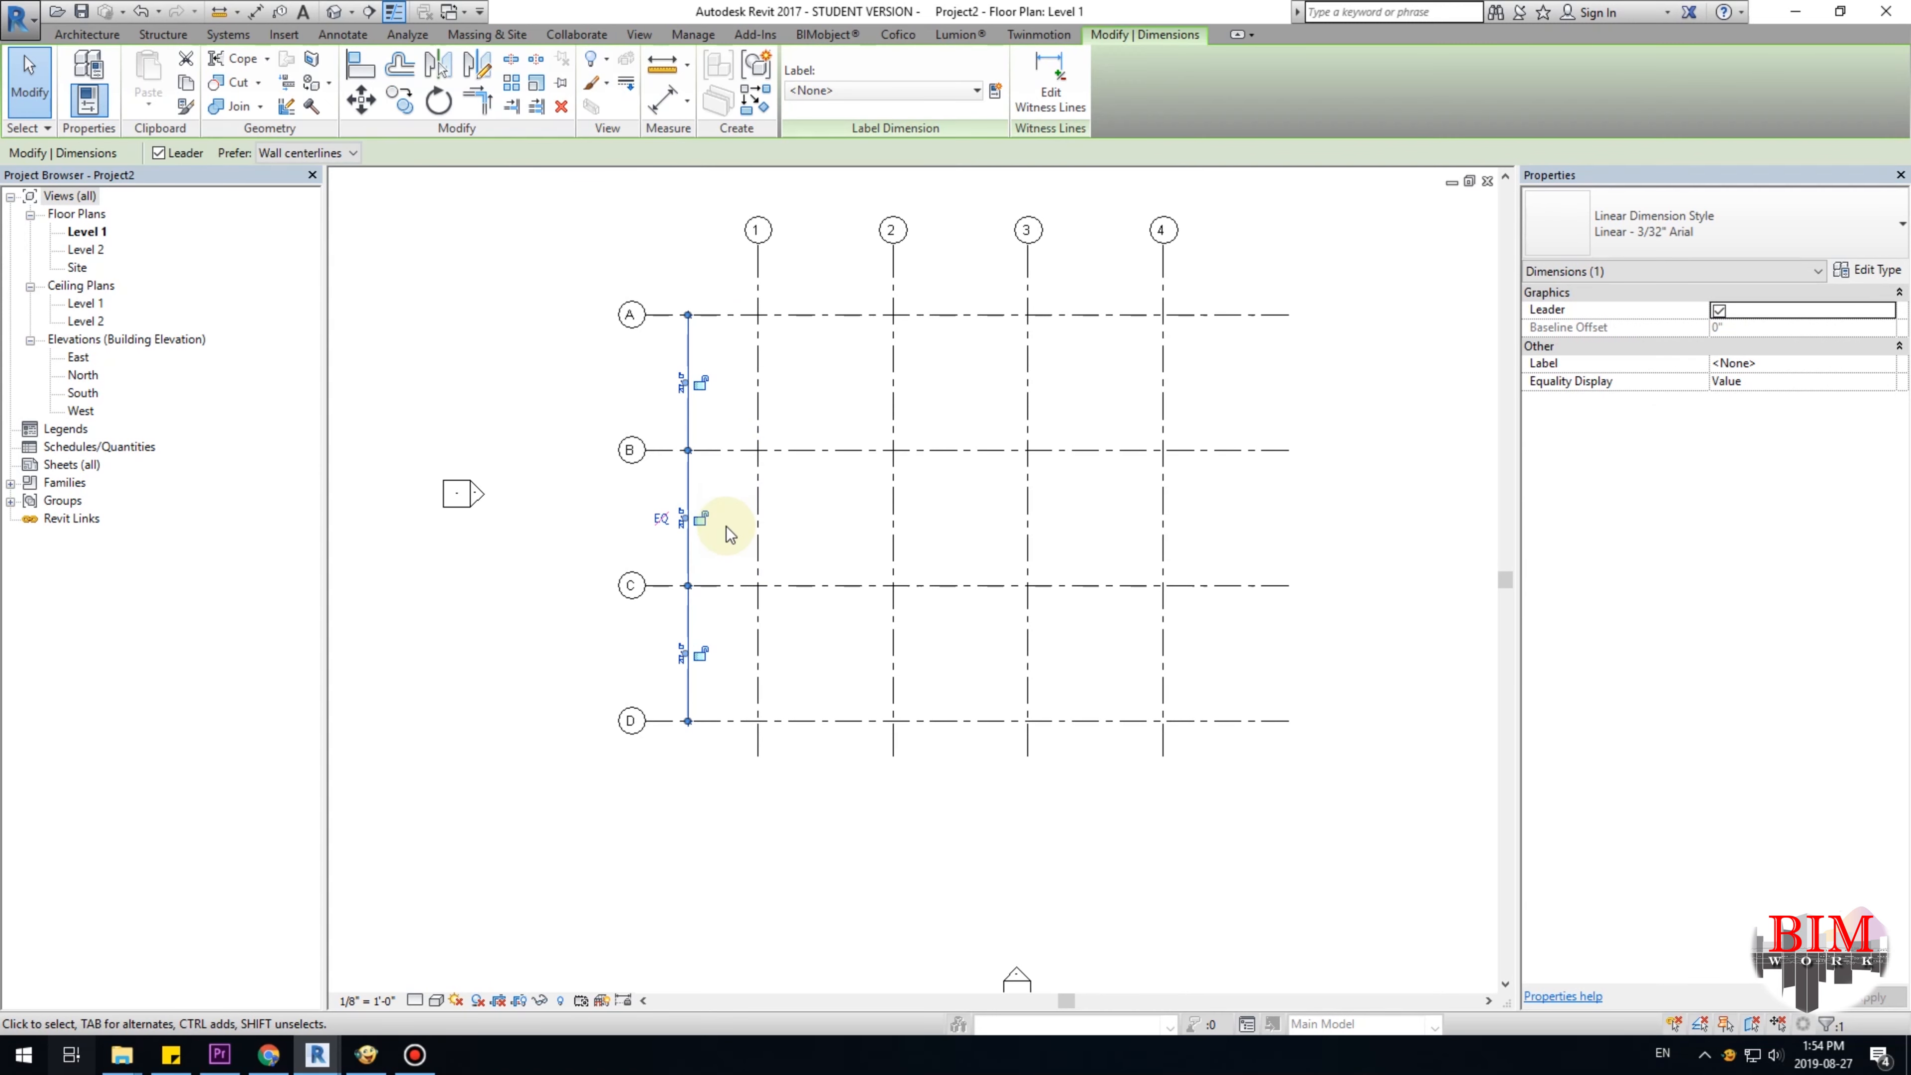
key("Delete")
middle_click_drag(1259, 794, 1151, 748)
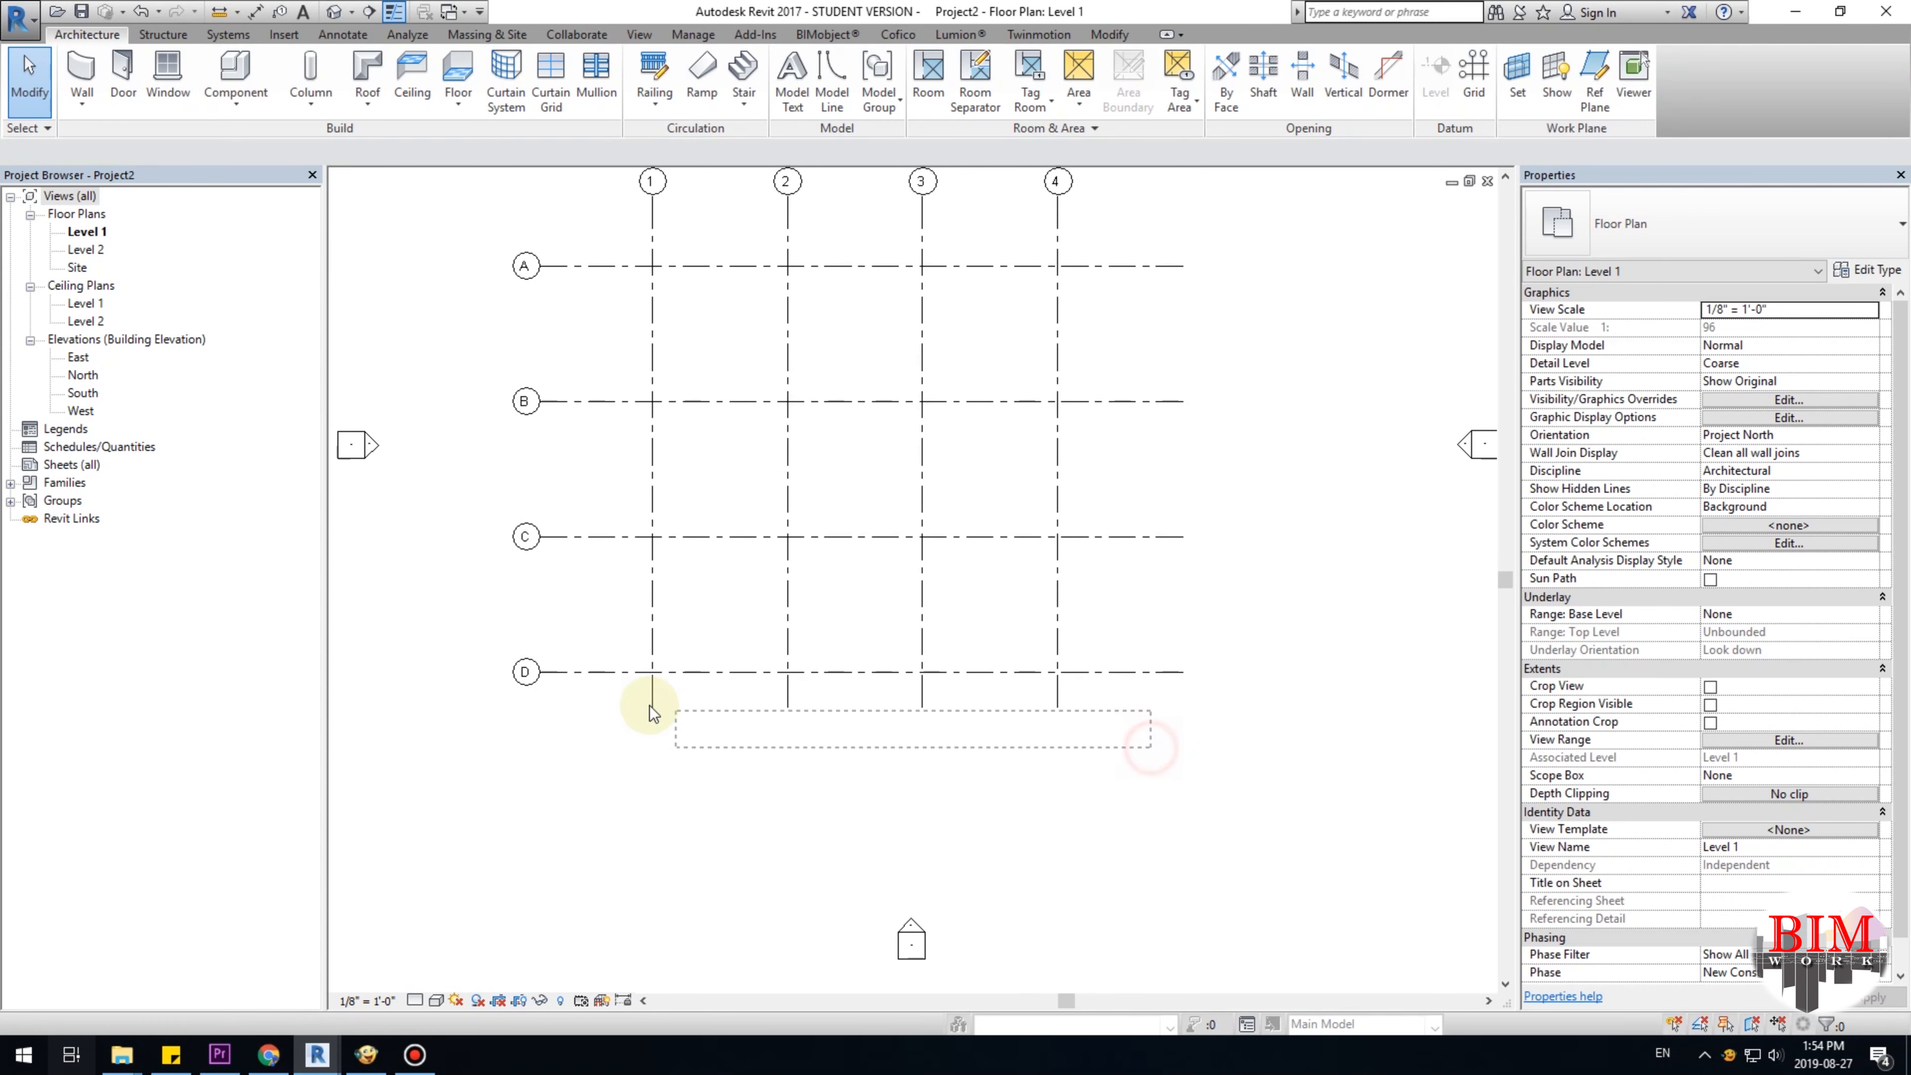
left_click_drag(663, 711, 650, 719)
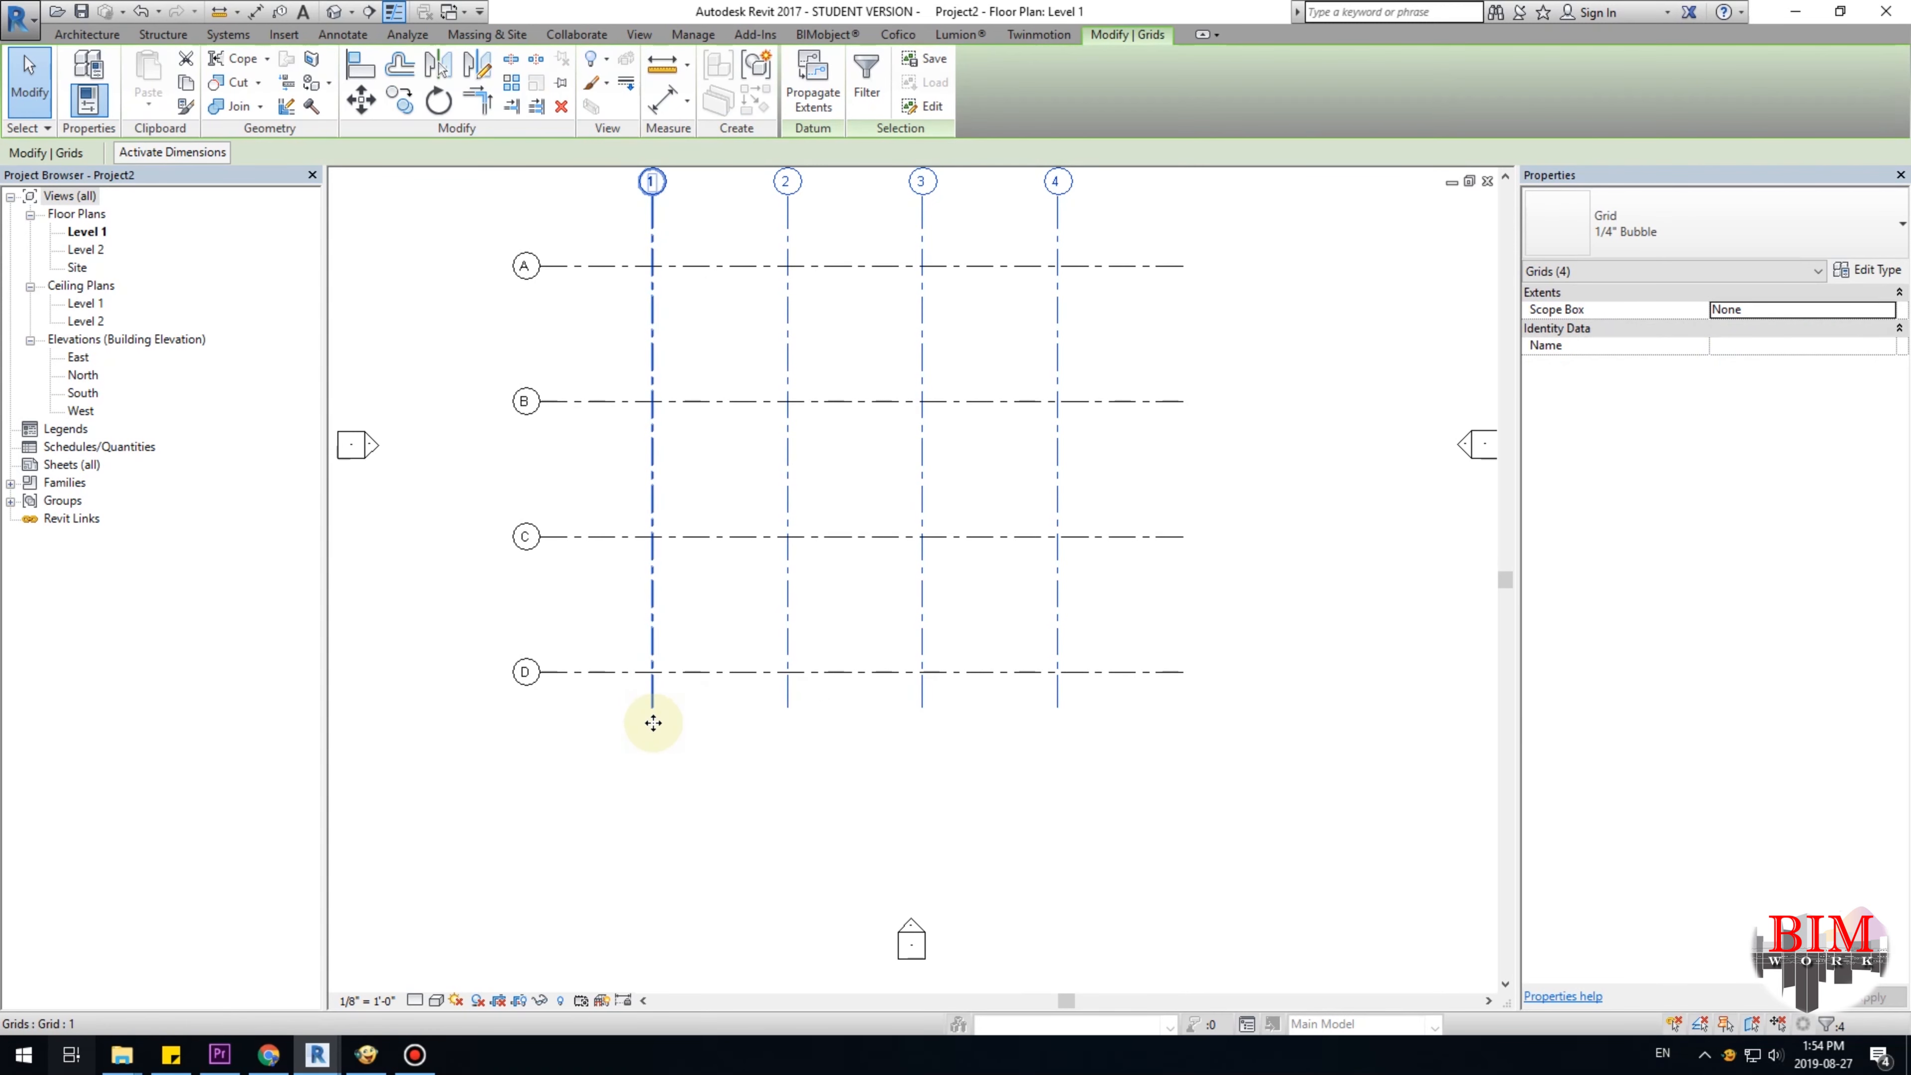
key("Escape")
left_click(952, 760)
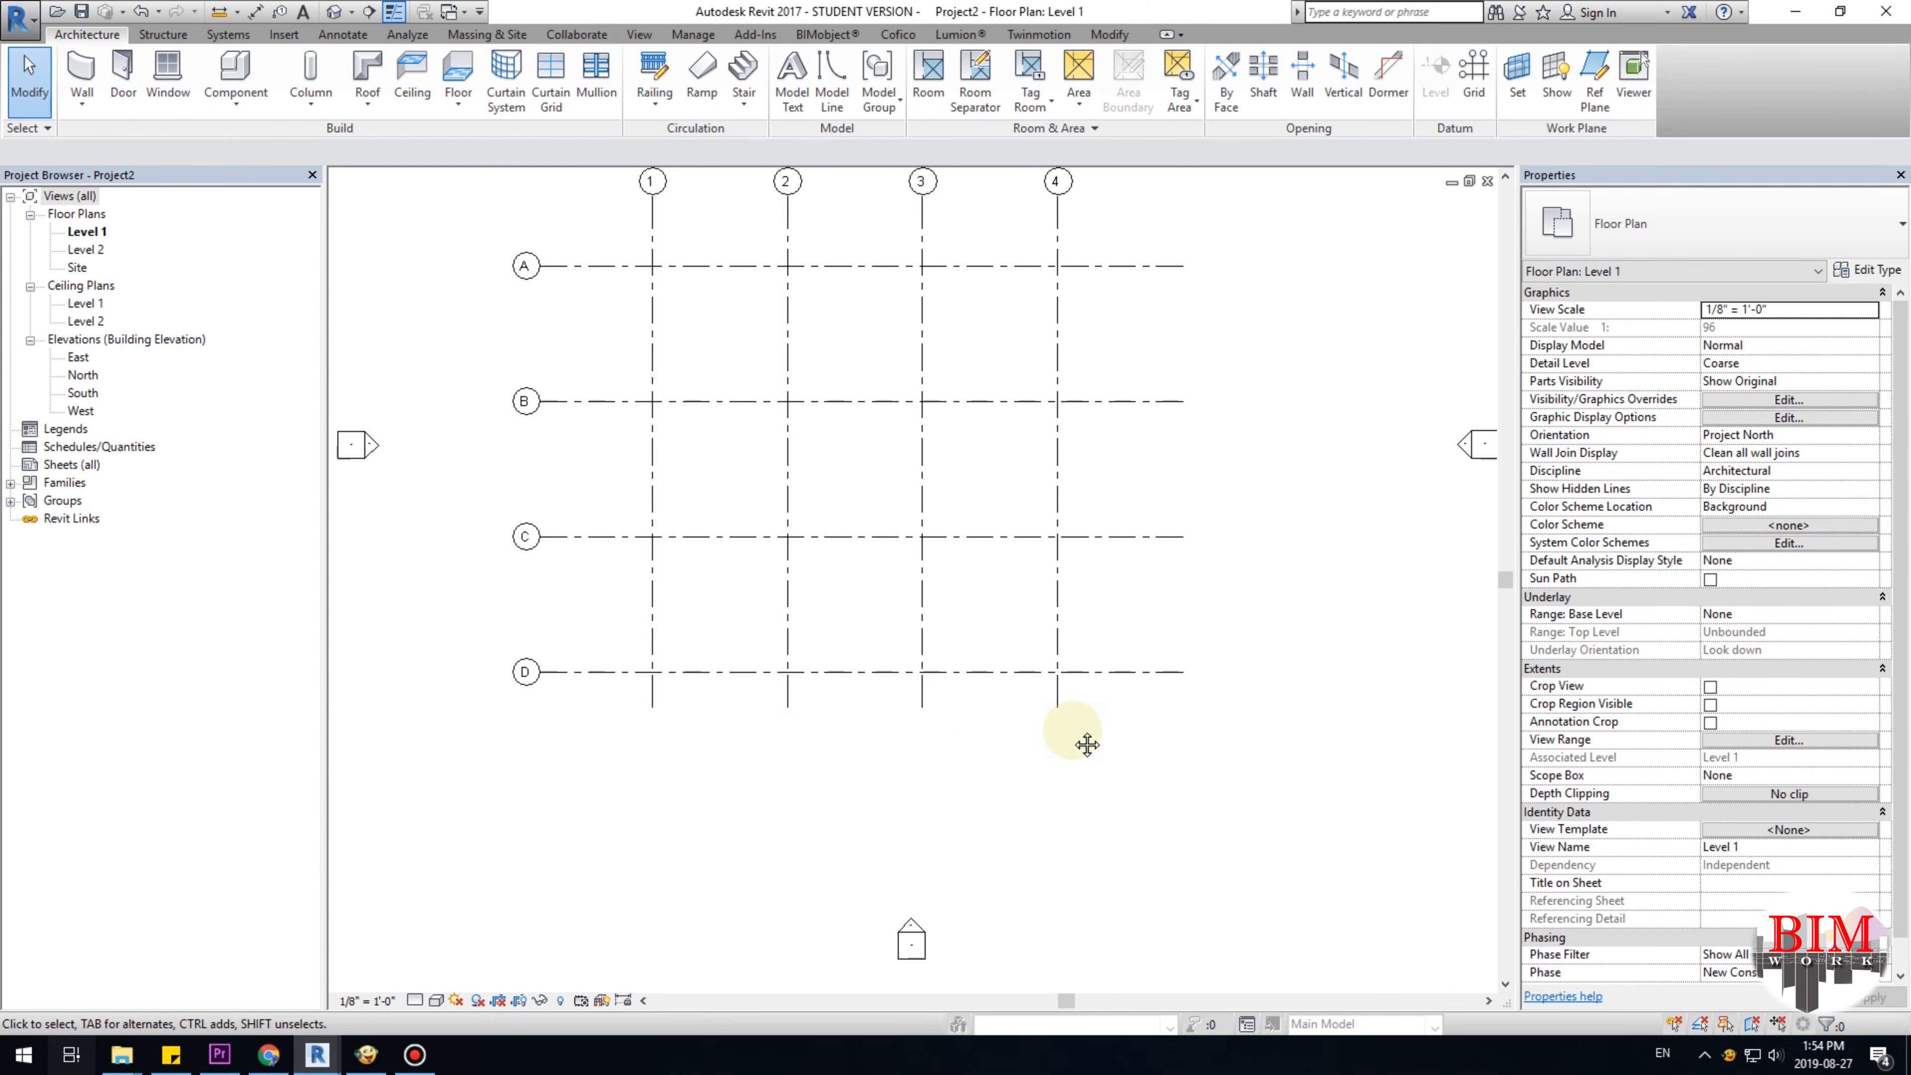
Extend the lower ends of vertical grids 1–4 further below grid D.
middle_click_drag(1087, 745, 1084, 711)
left_click(1057, 675)
left_click_drag(1056, 675, 1055, 740)
left_click(1222, 771)
Shorten the free ends of grids A–D beyond grid 4 by pulling grid D's end slightly inward.
scroll(1143, 549, "down", 3)
middle_click_drag(1143, 549, 1098, 640)
scroll(1098, 641, "up", 1)
scroll(1104, 721, "up", 1)
left_click(1102, 717)
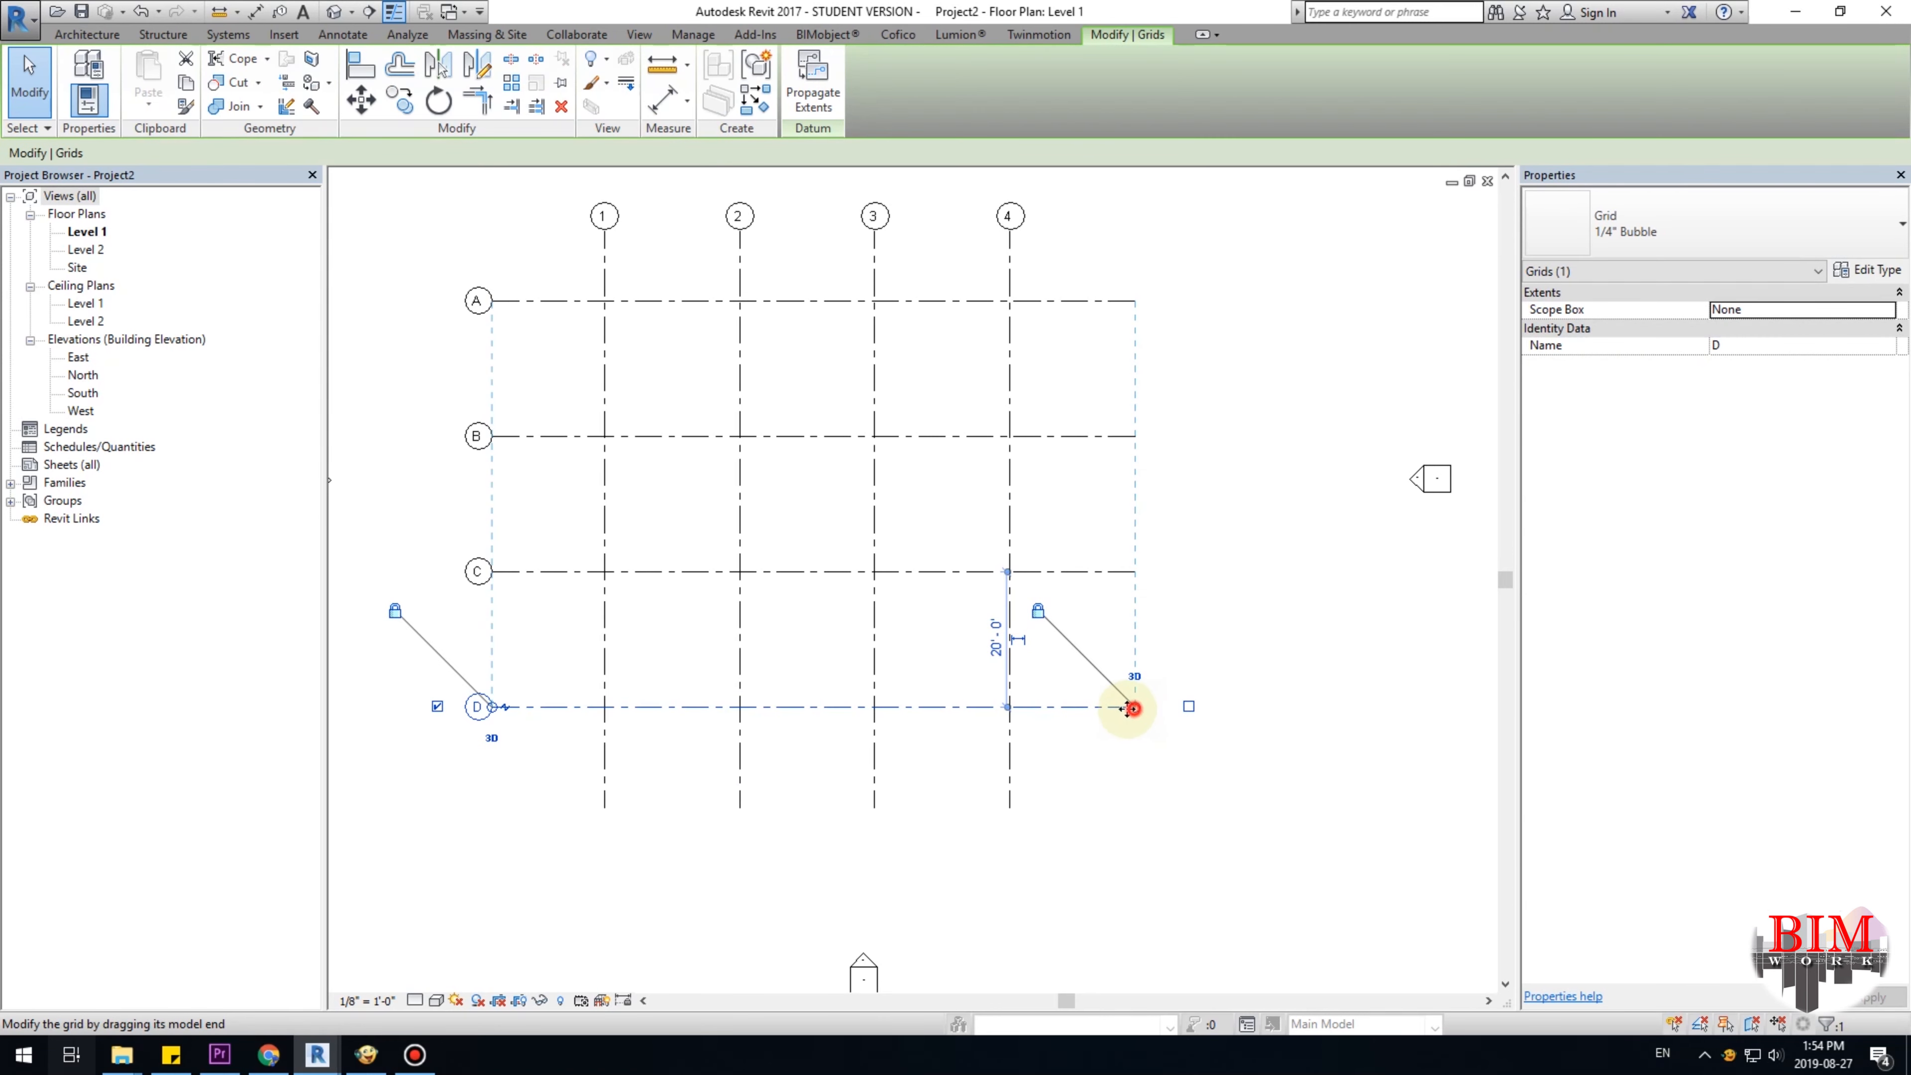
left_click(1133, 709)
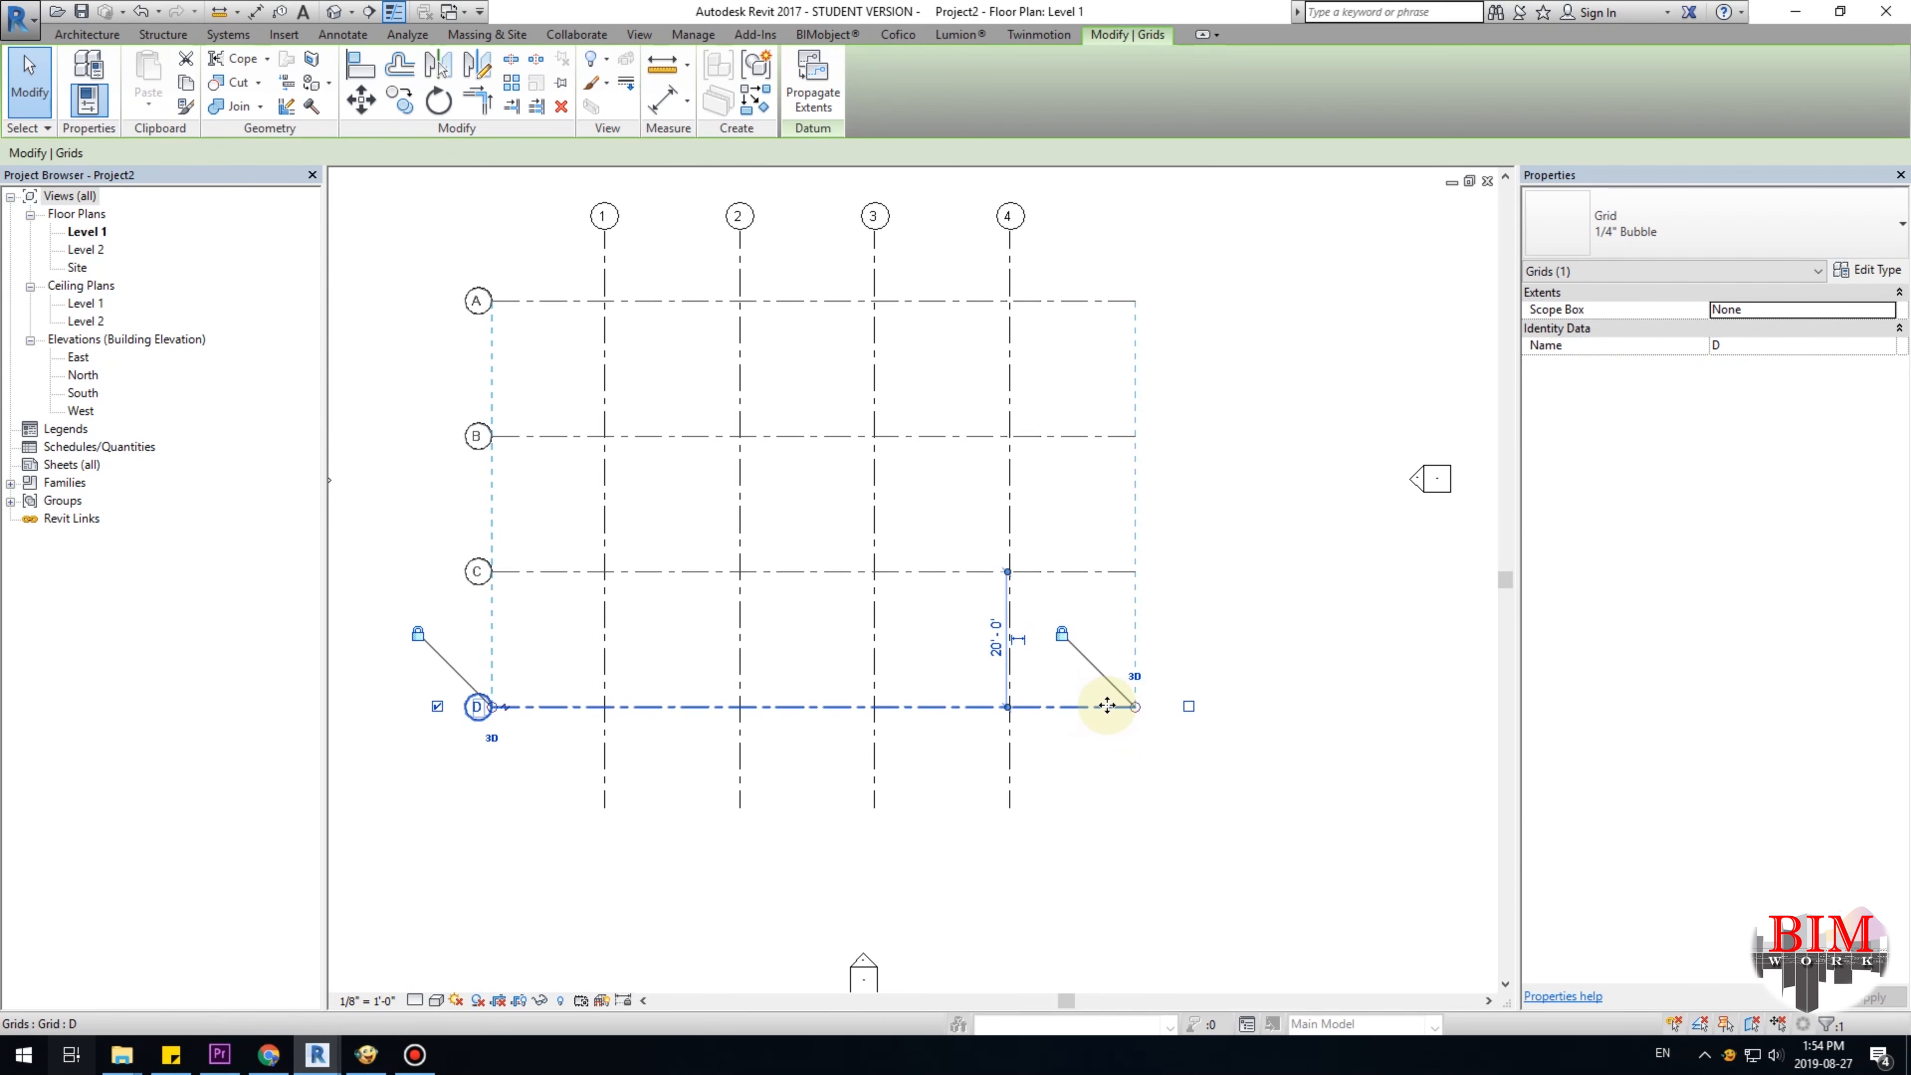
mouse_move(1135, 708)
left_mouse_down()
mouse_move(1067, 707)
mouse_move(1116, 723)
left_mouse_up()
left_click(1109, 770)
Move the bubble ends of grids A–D slightly closer to grid 1 by adjusting grid A's end.
scroll(853, 503, "up", 4)
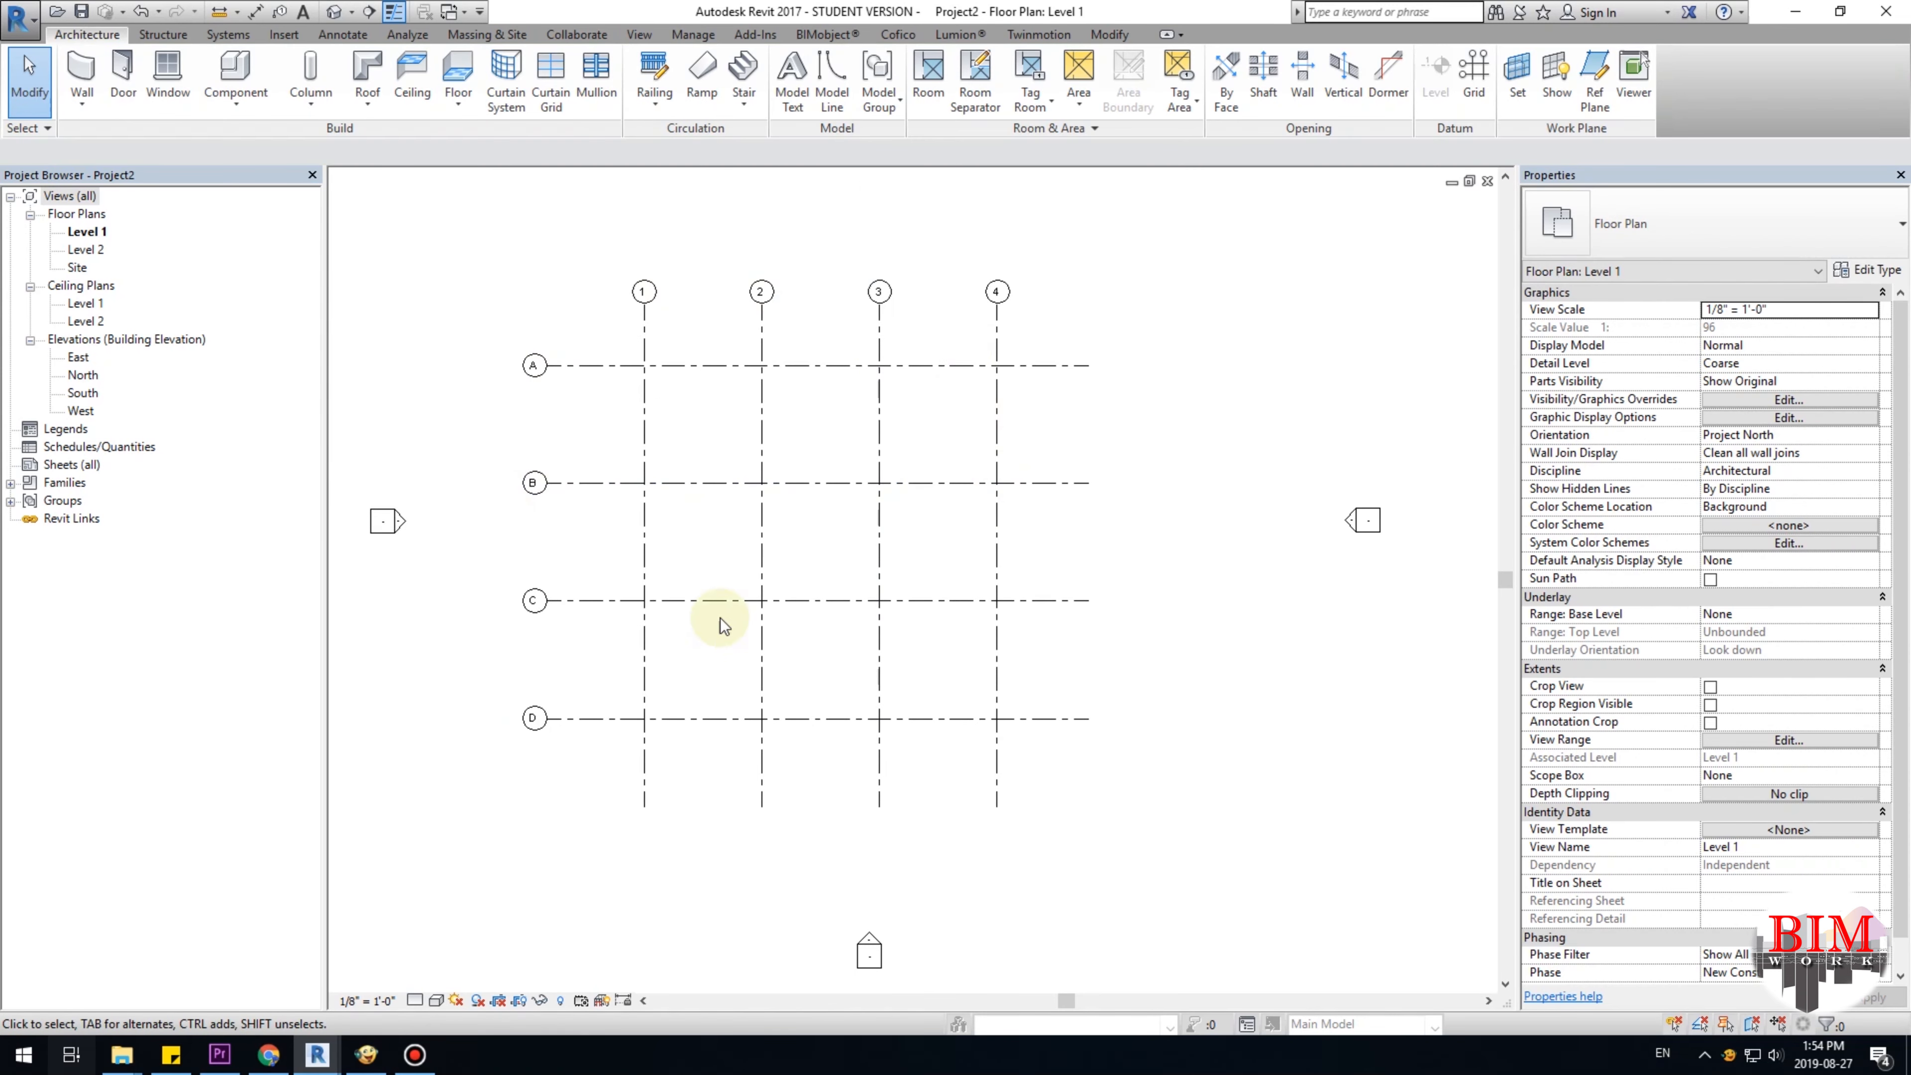
scroll(935, 483, "up", 1)
left_click(601, 325)
scroll(572, 354, "up", 1)
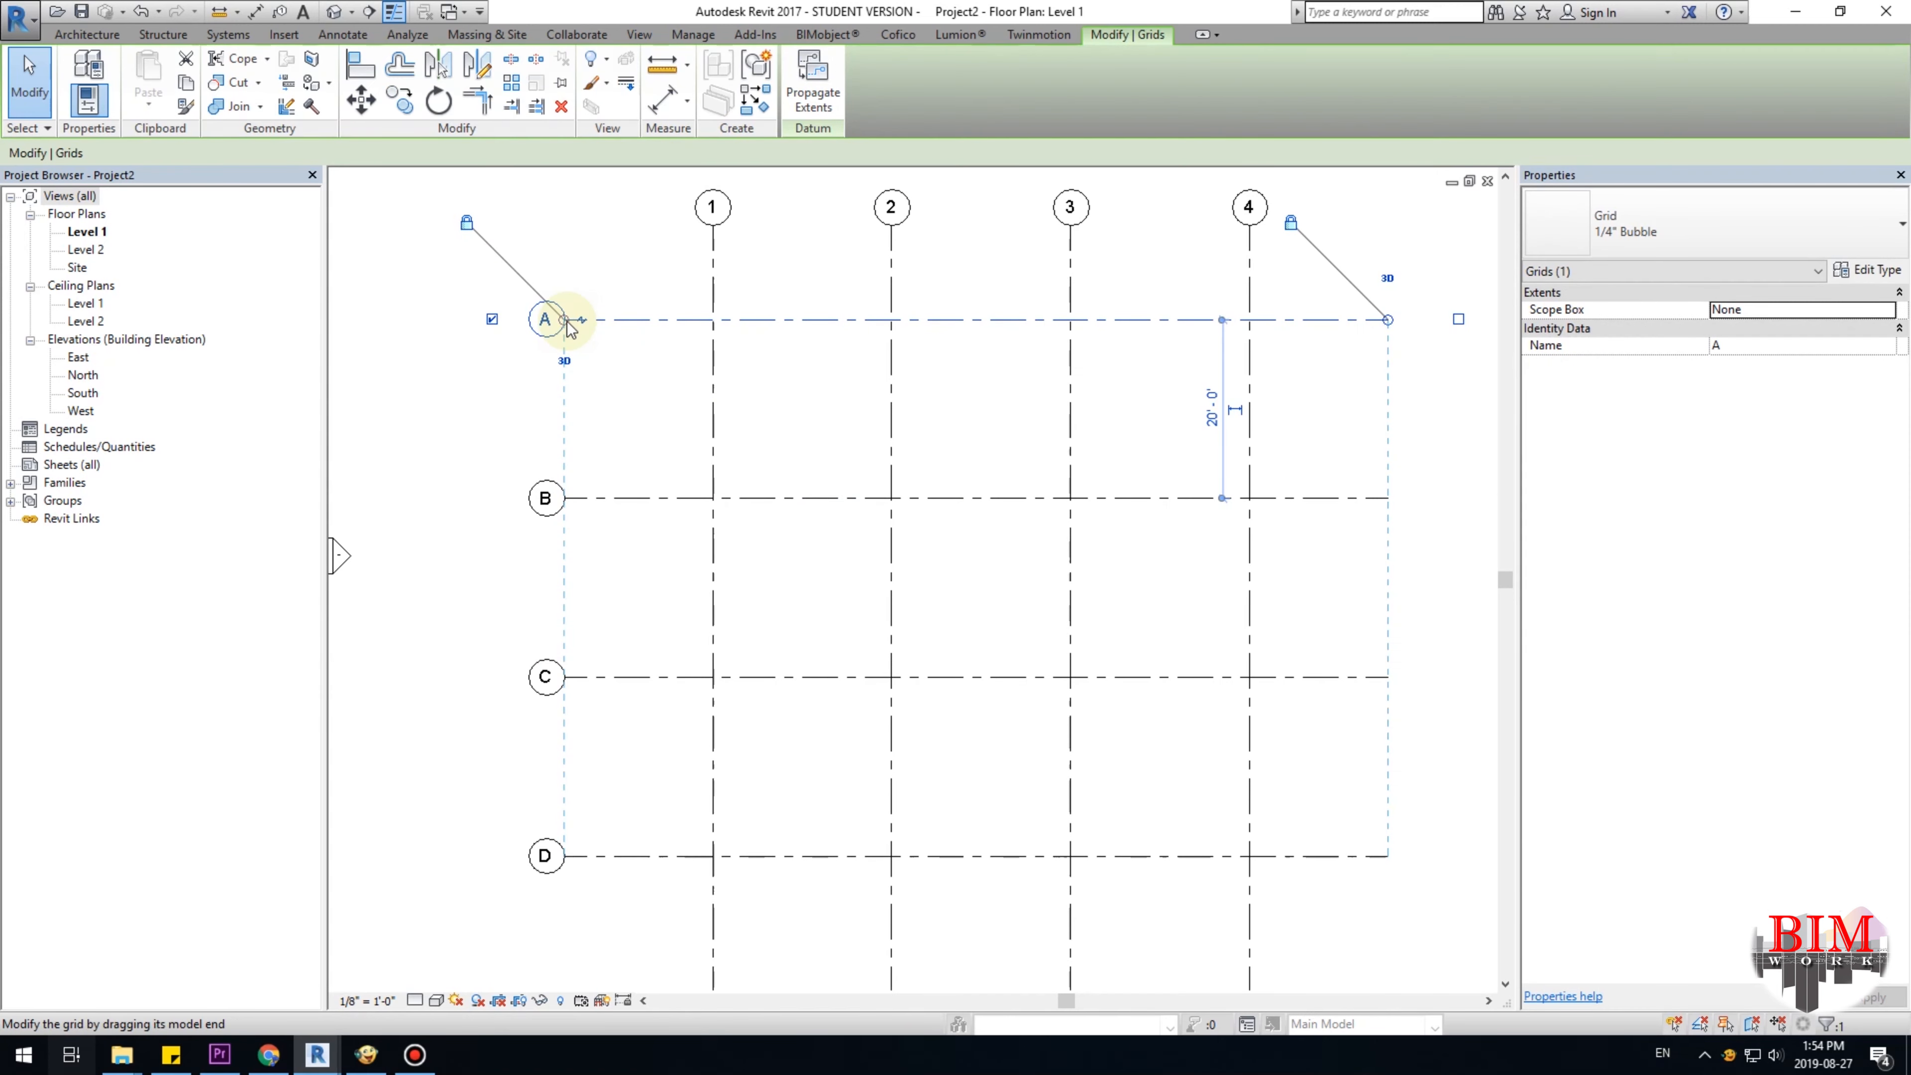
left_click_drag(565, 321, 586, 320)
left_click(614, 264)
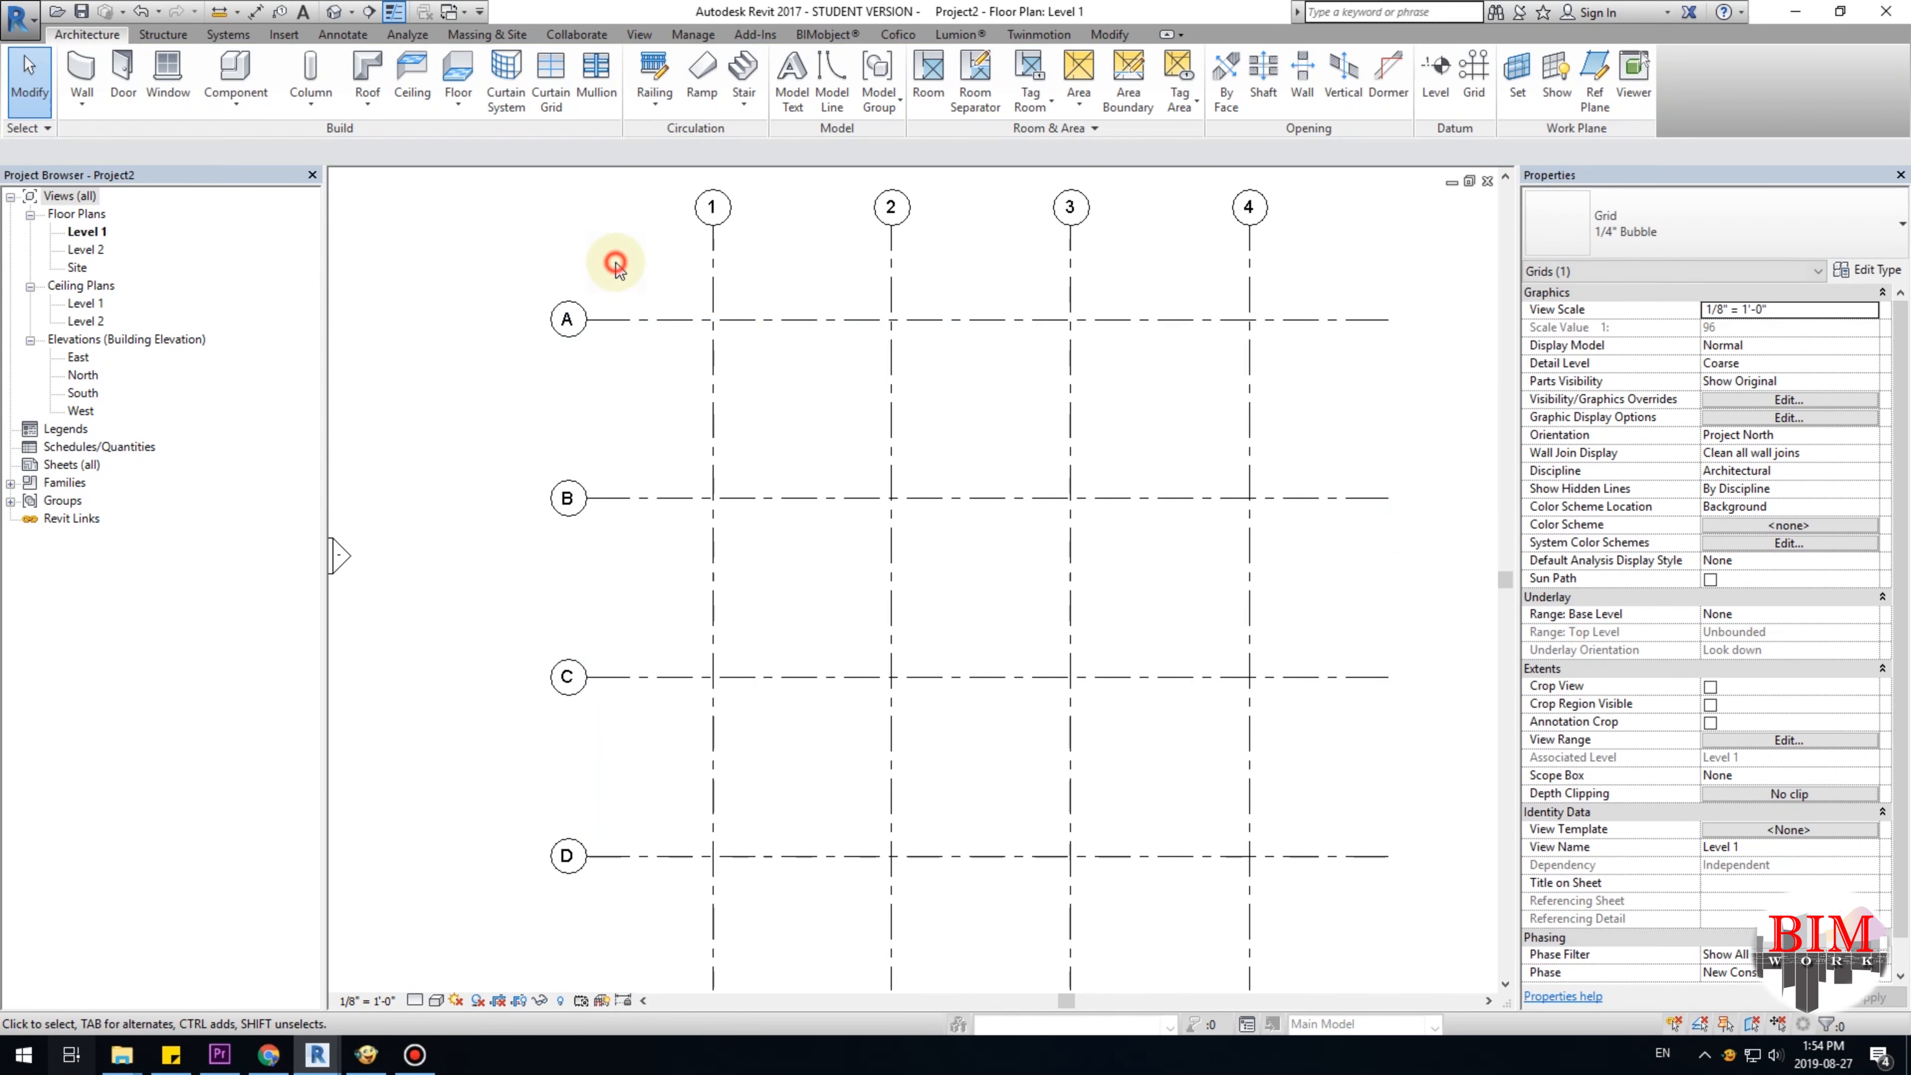
Examine the bubble-end controls of grid A and the layout of the whole column grid.
scroll(620, 267, "up", 2)
left_click(611, 335)
scroll(599, 373, "up", 3)
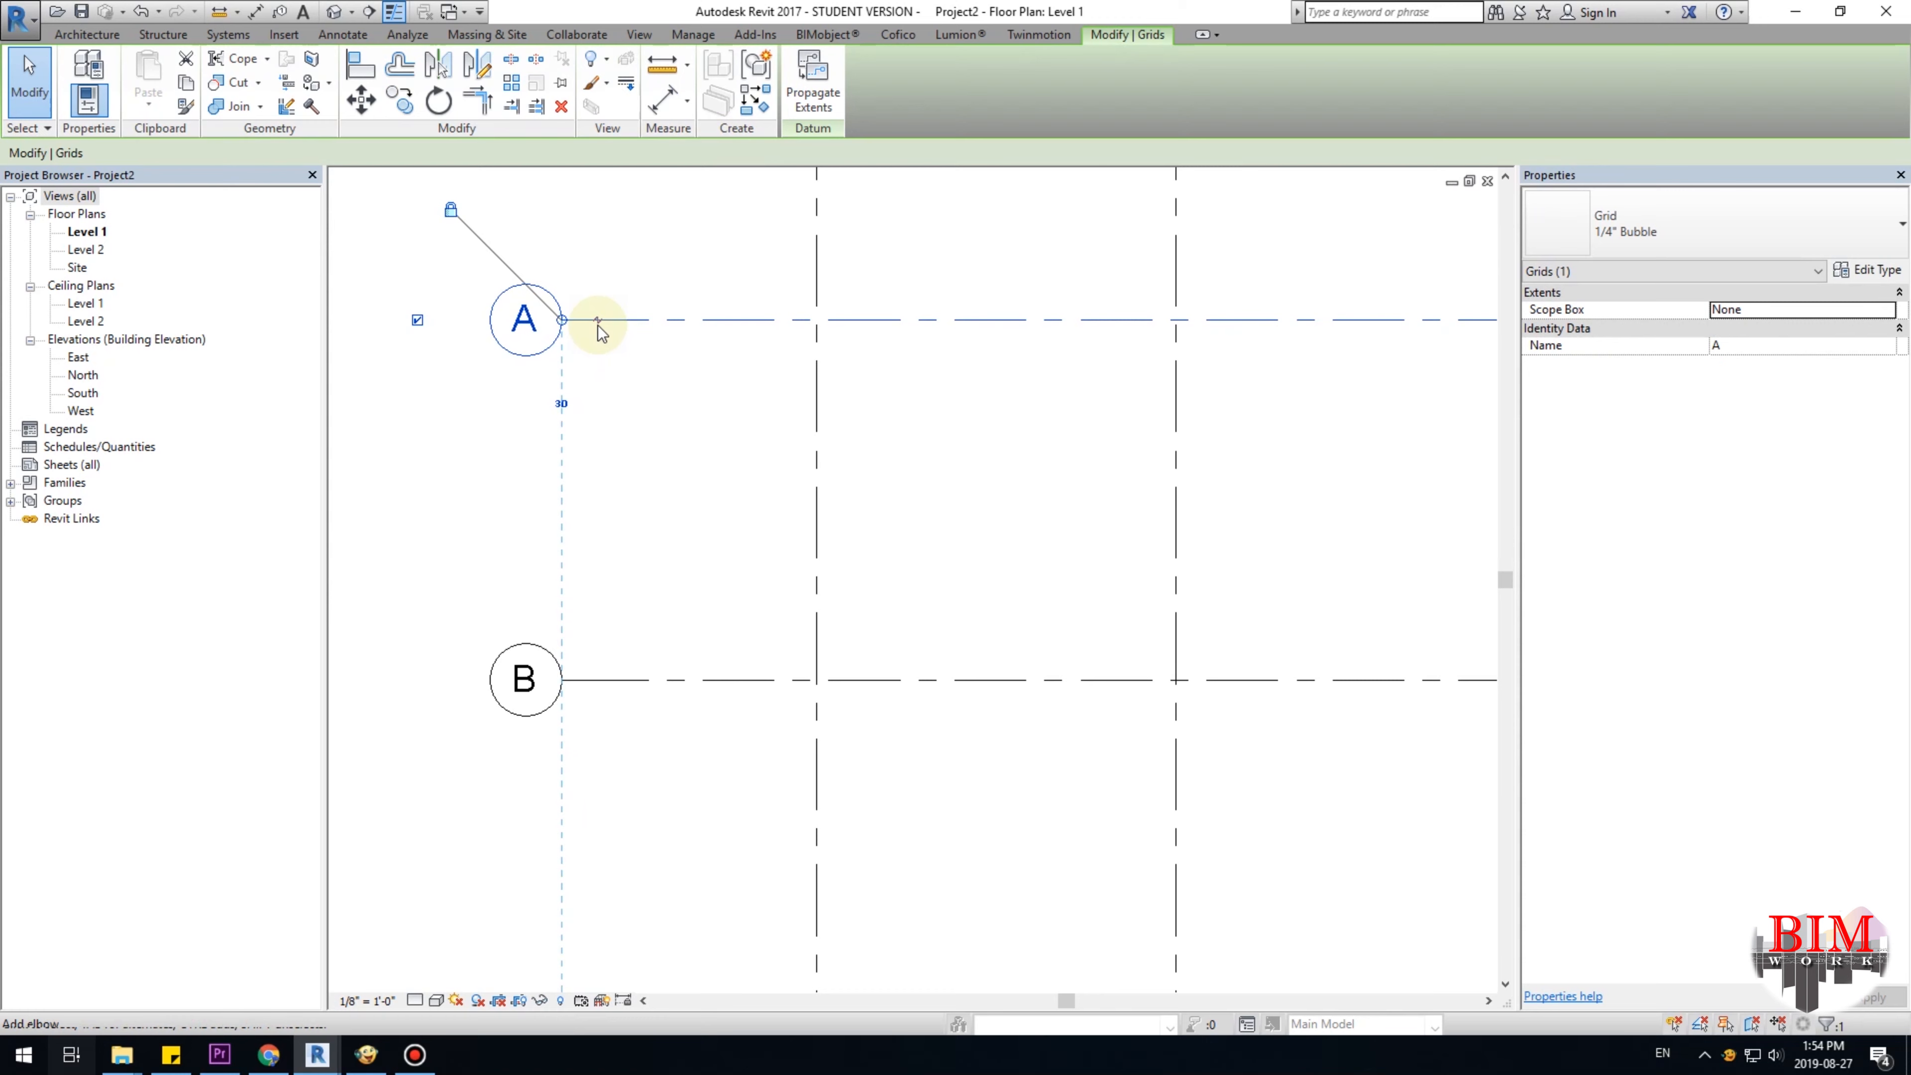
left_click(616, 424)
scroll(622, 433, "down", 5)
left_click(859, 489)
scroll(859, 495, "up", 1)
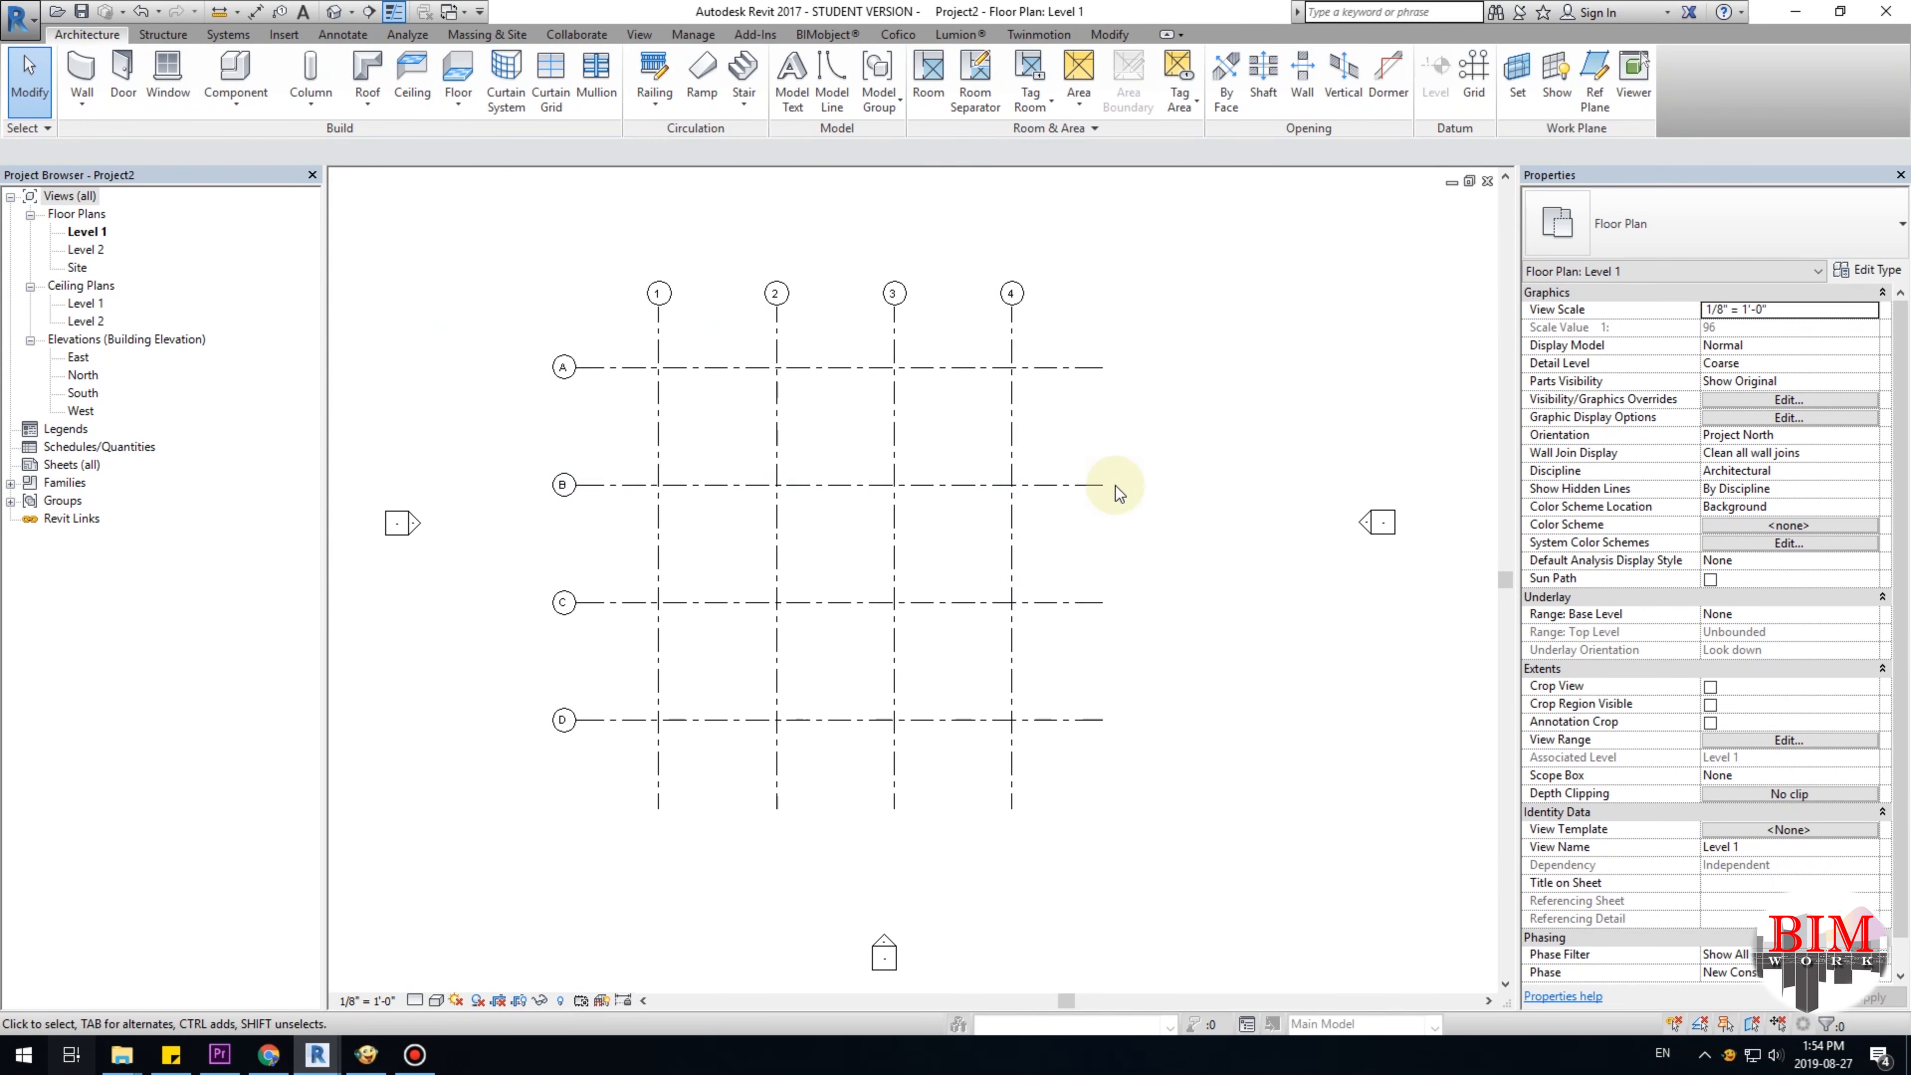
middle_click_drag(1123, 569, 1153, 530)
scroll(1104, 545, "down", 2)
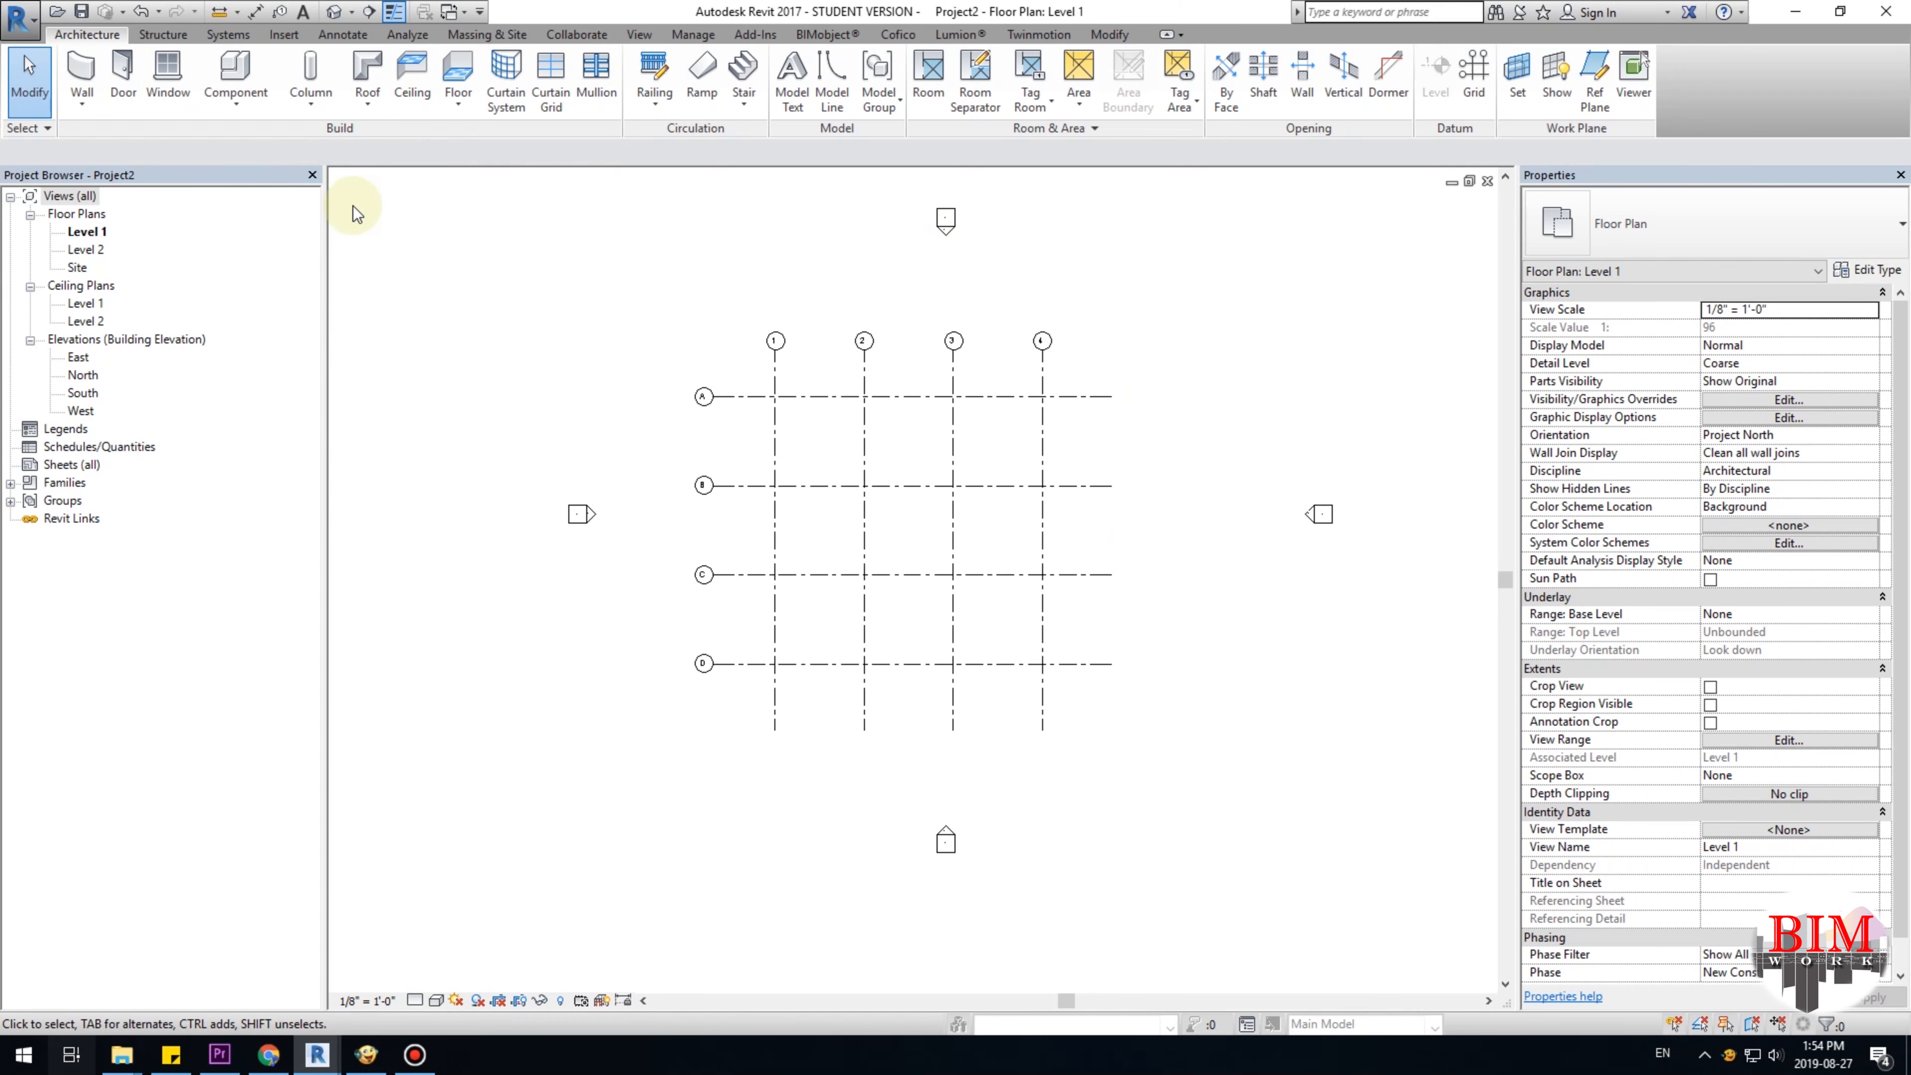
Start a Generic - 8" basic wall and duplicate its type under the name Wall Thick - 9".
left_click(82, 75)
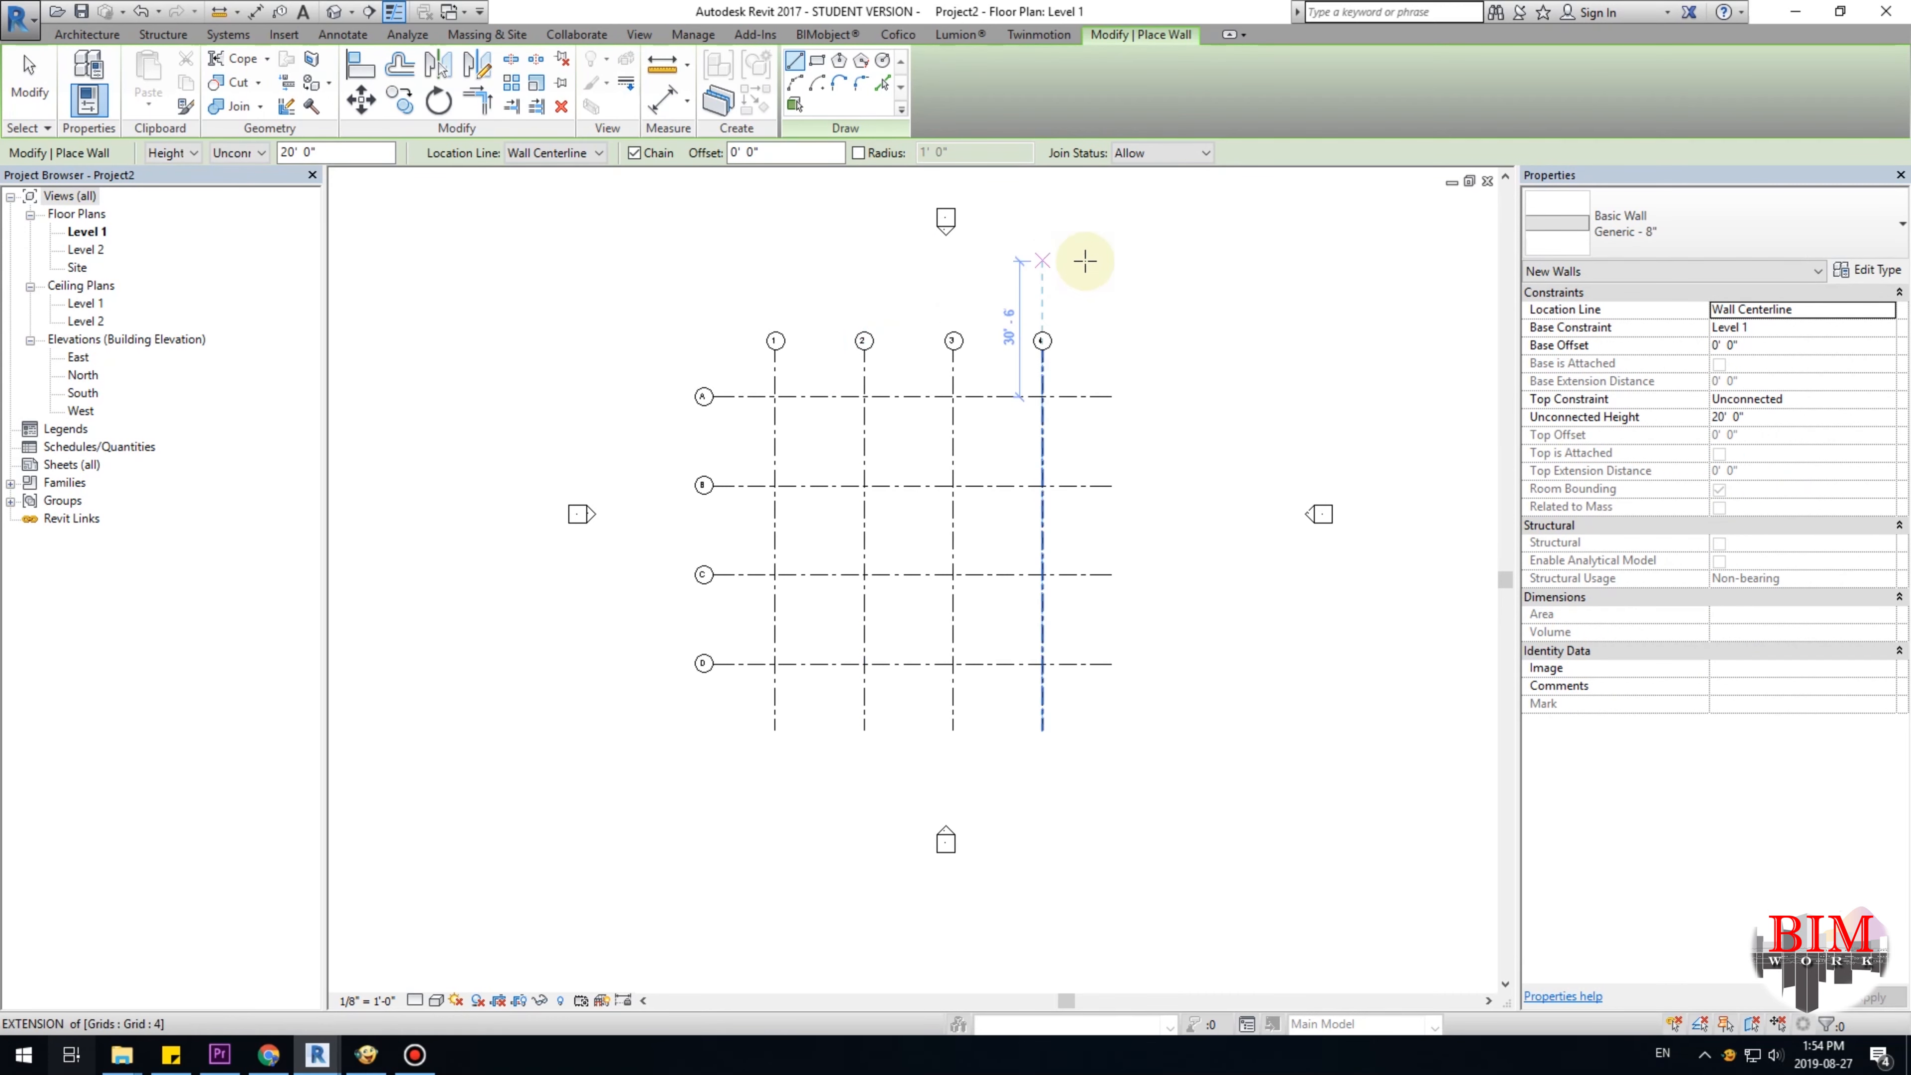
left_click(1717, 238)
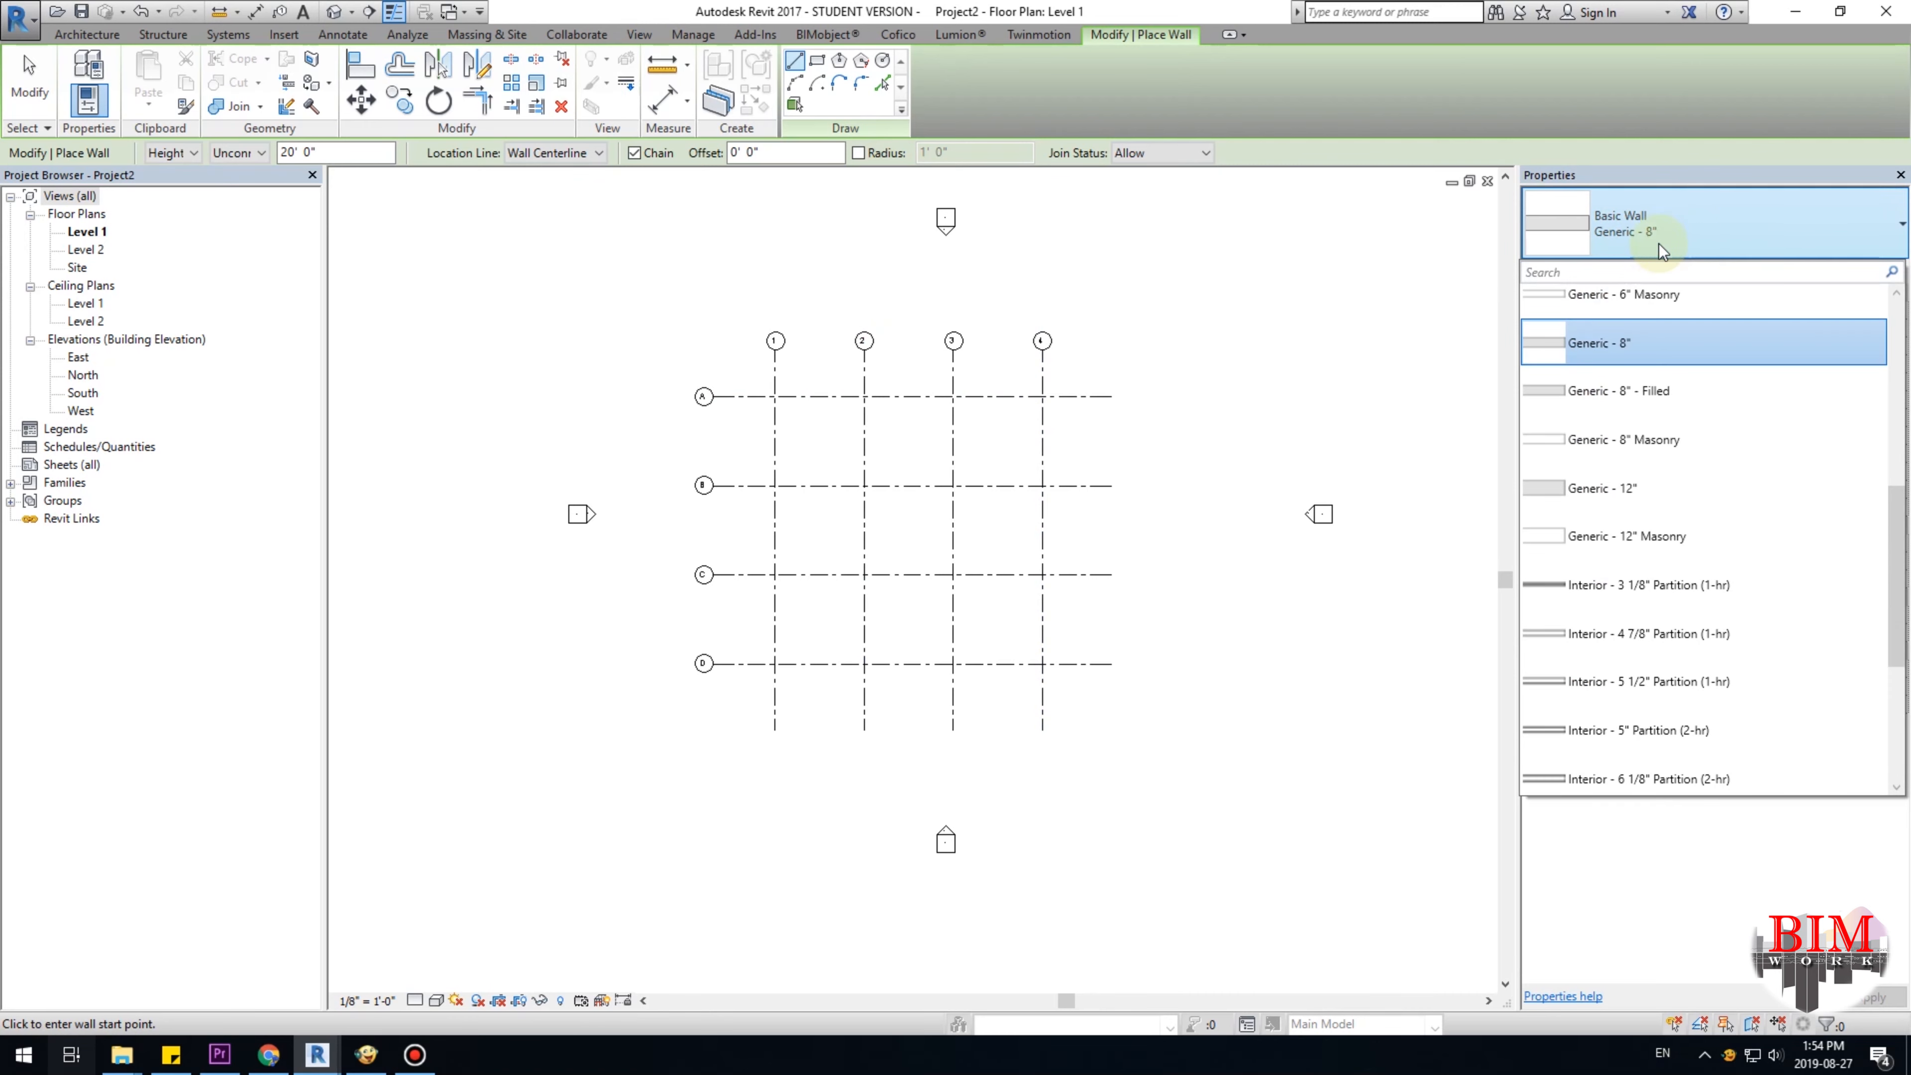
left_click(1601, 353)
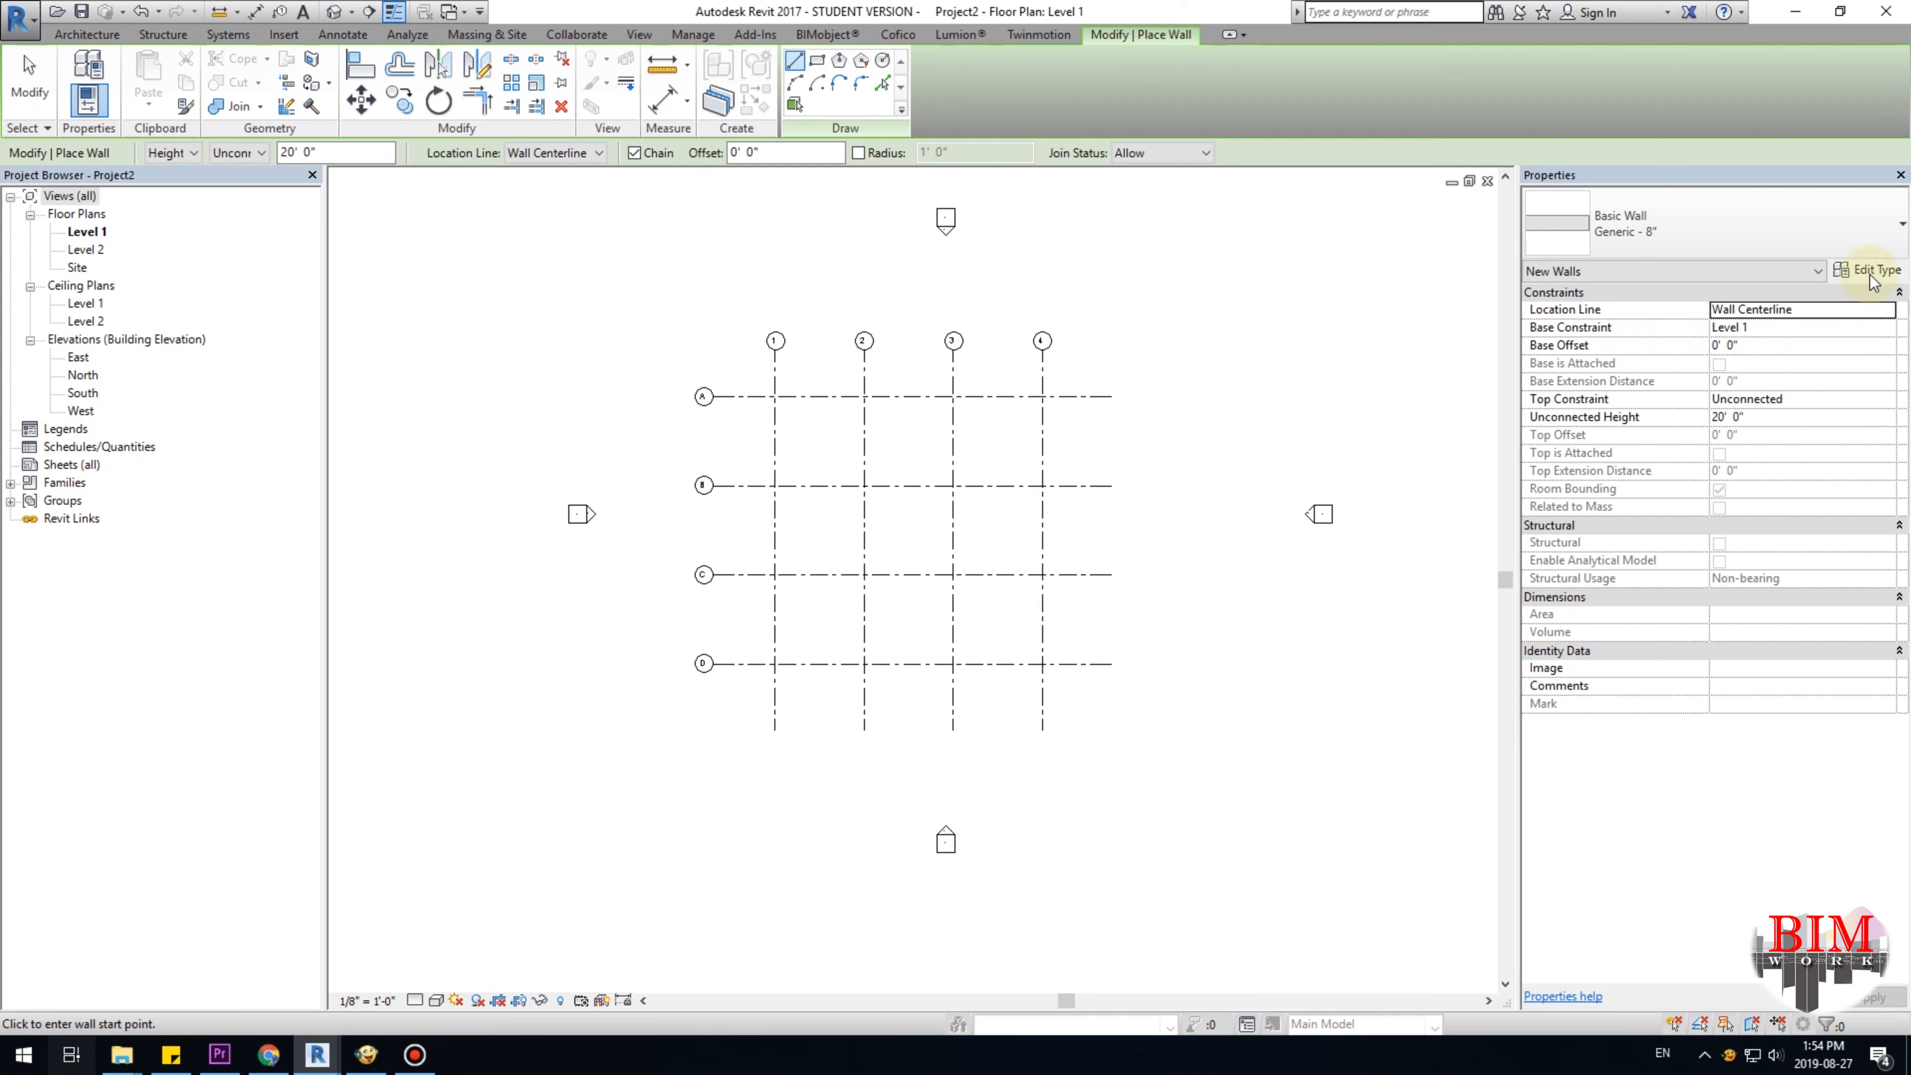
left_click(1873, 273)
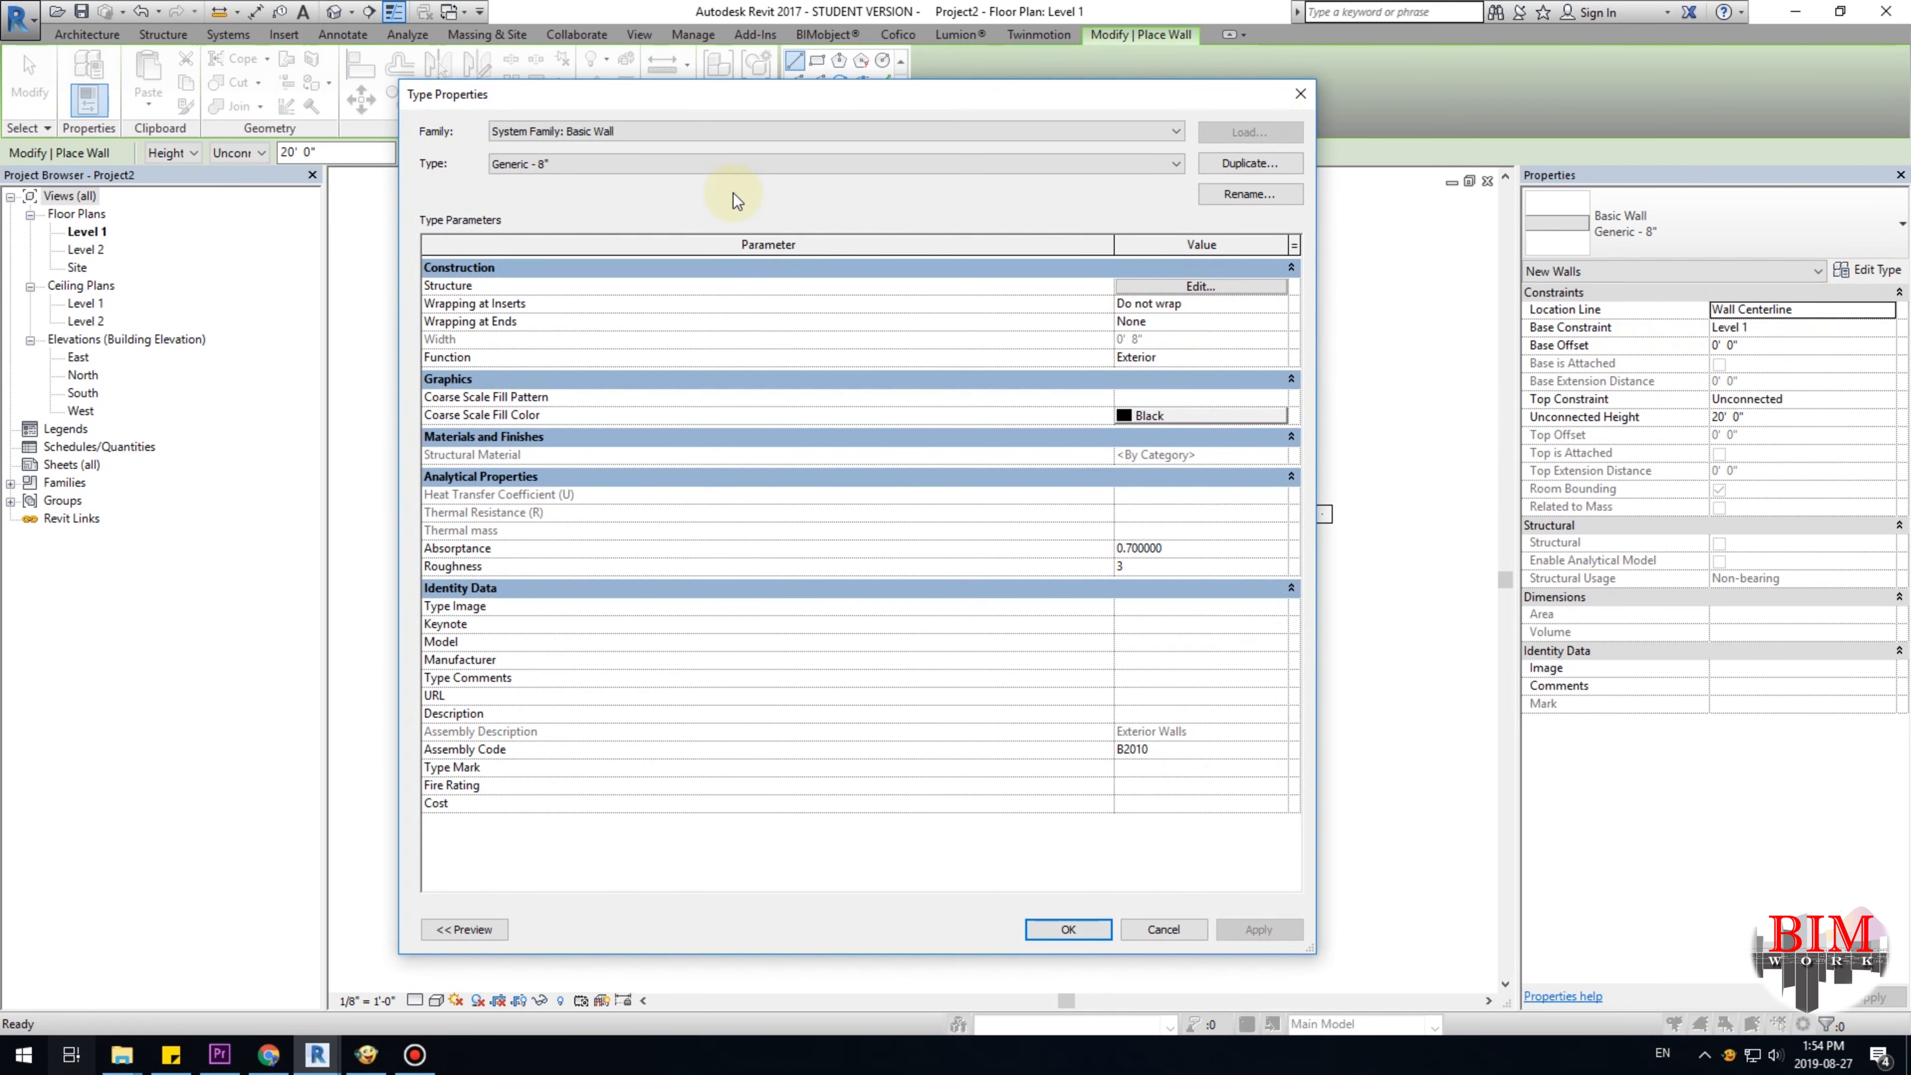
left_click(1229, 167)
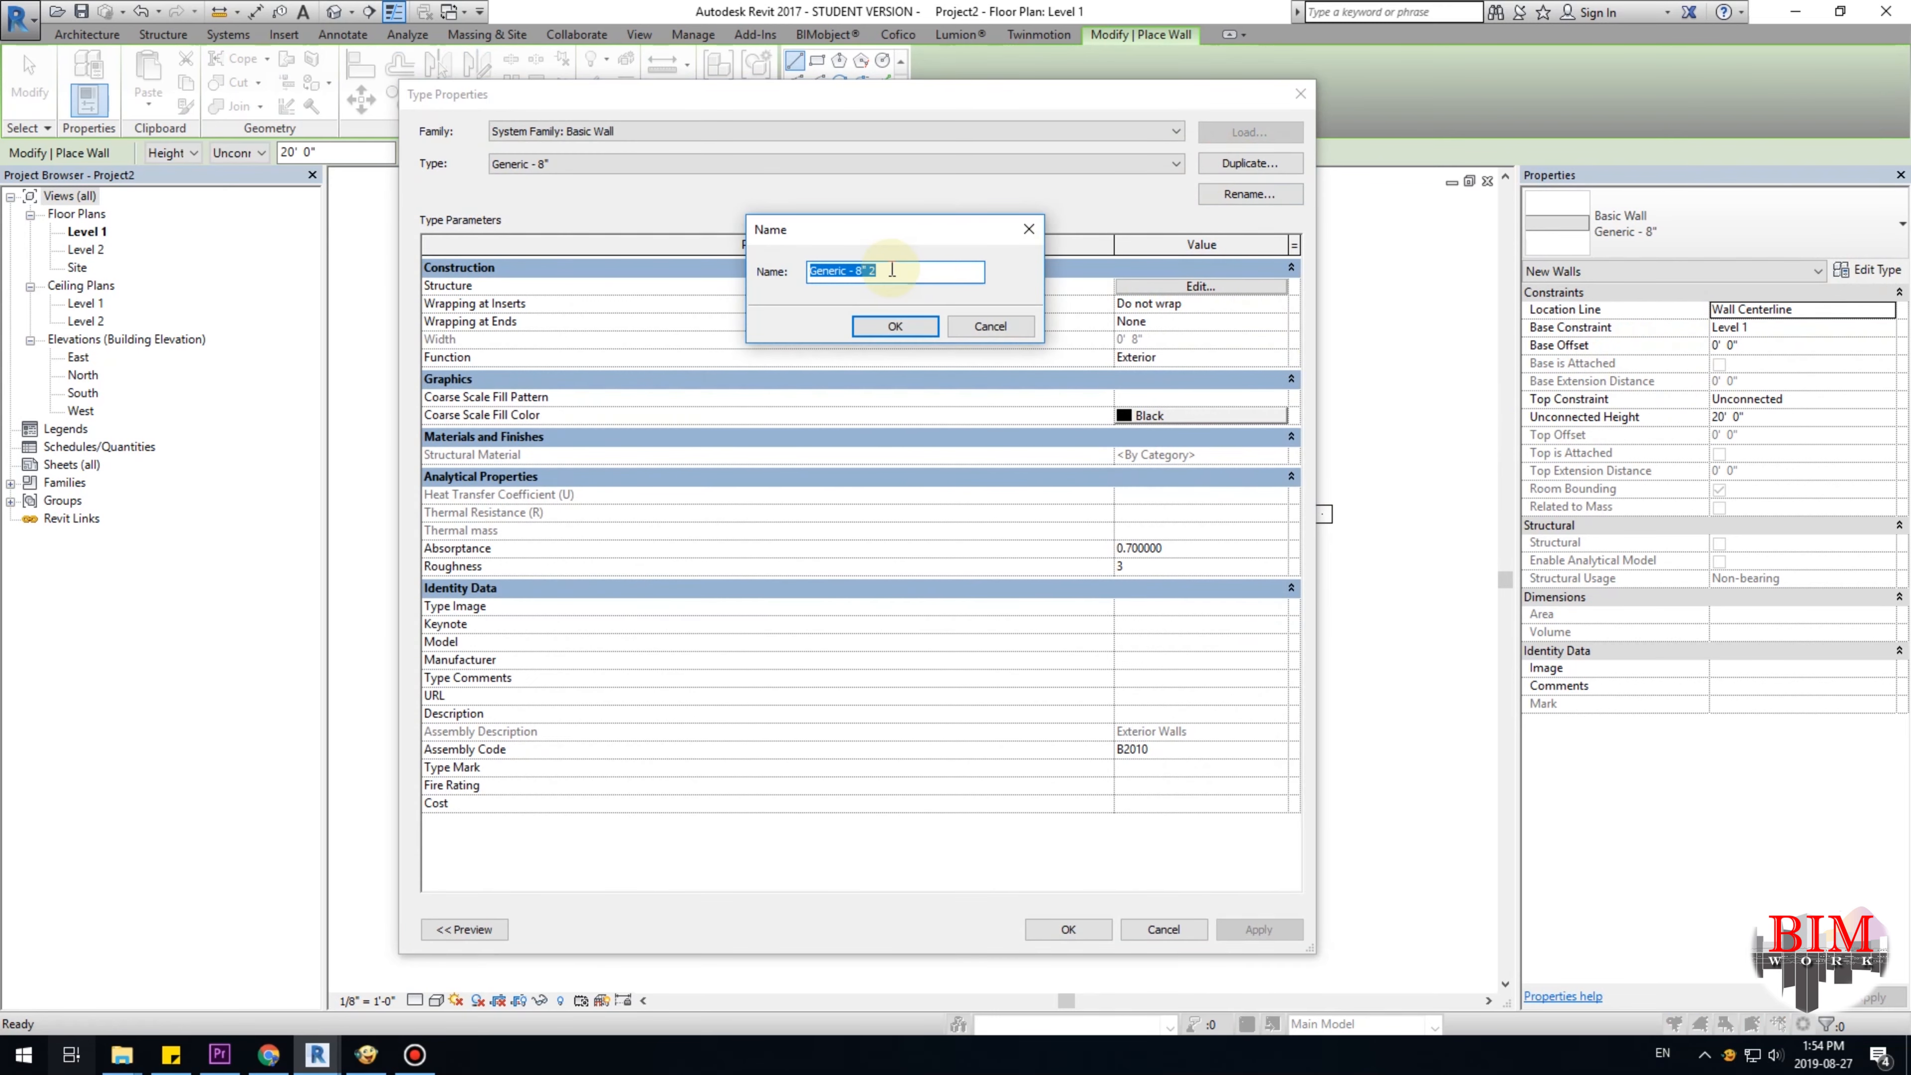
type("Wal")
type("l Thick - 9")
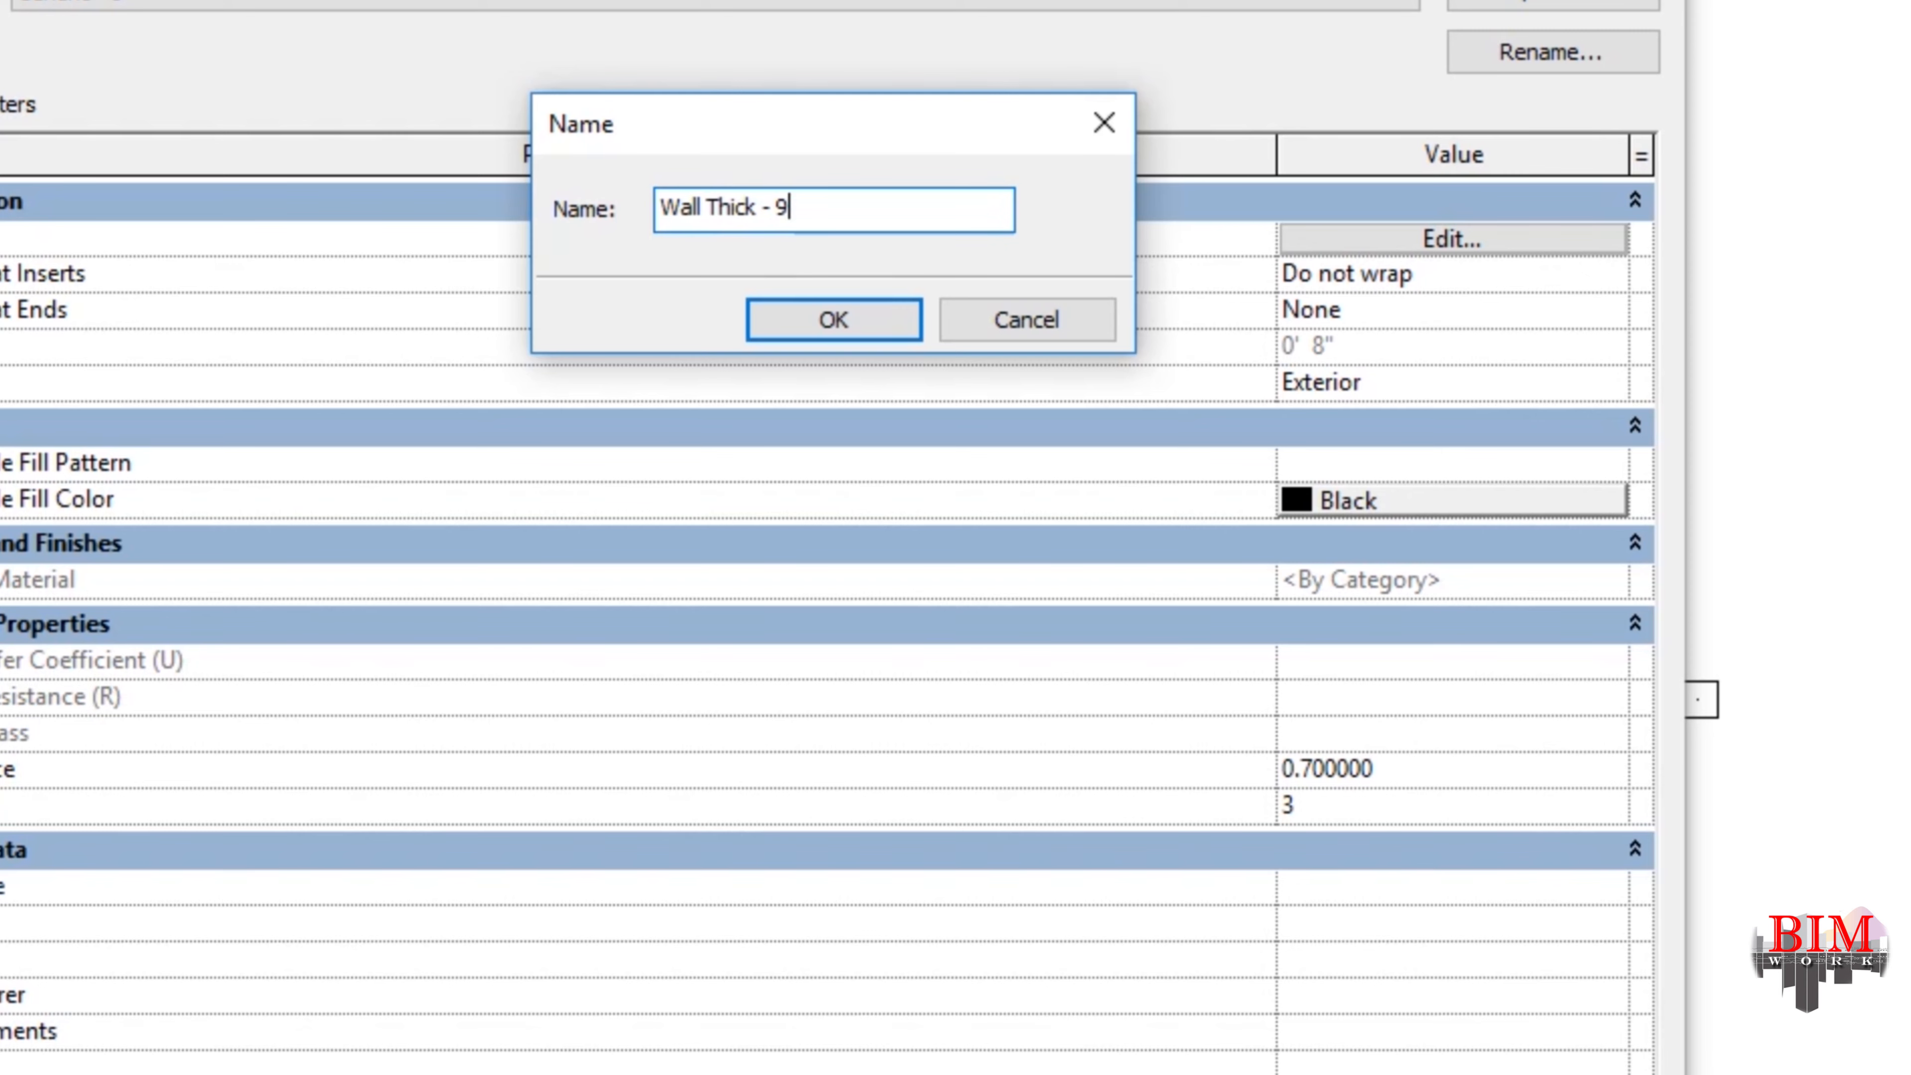
left_click(823, 324)
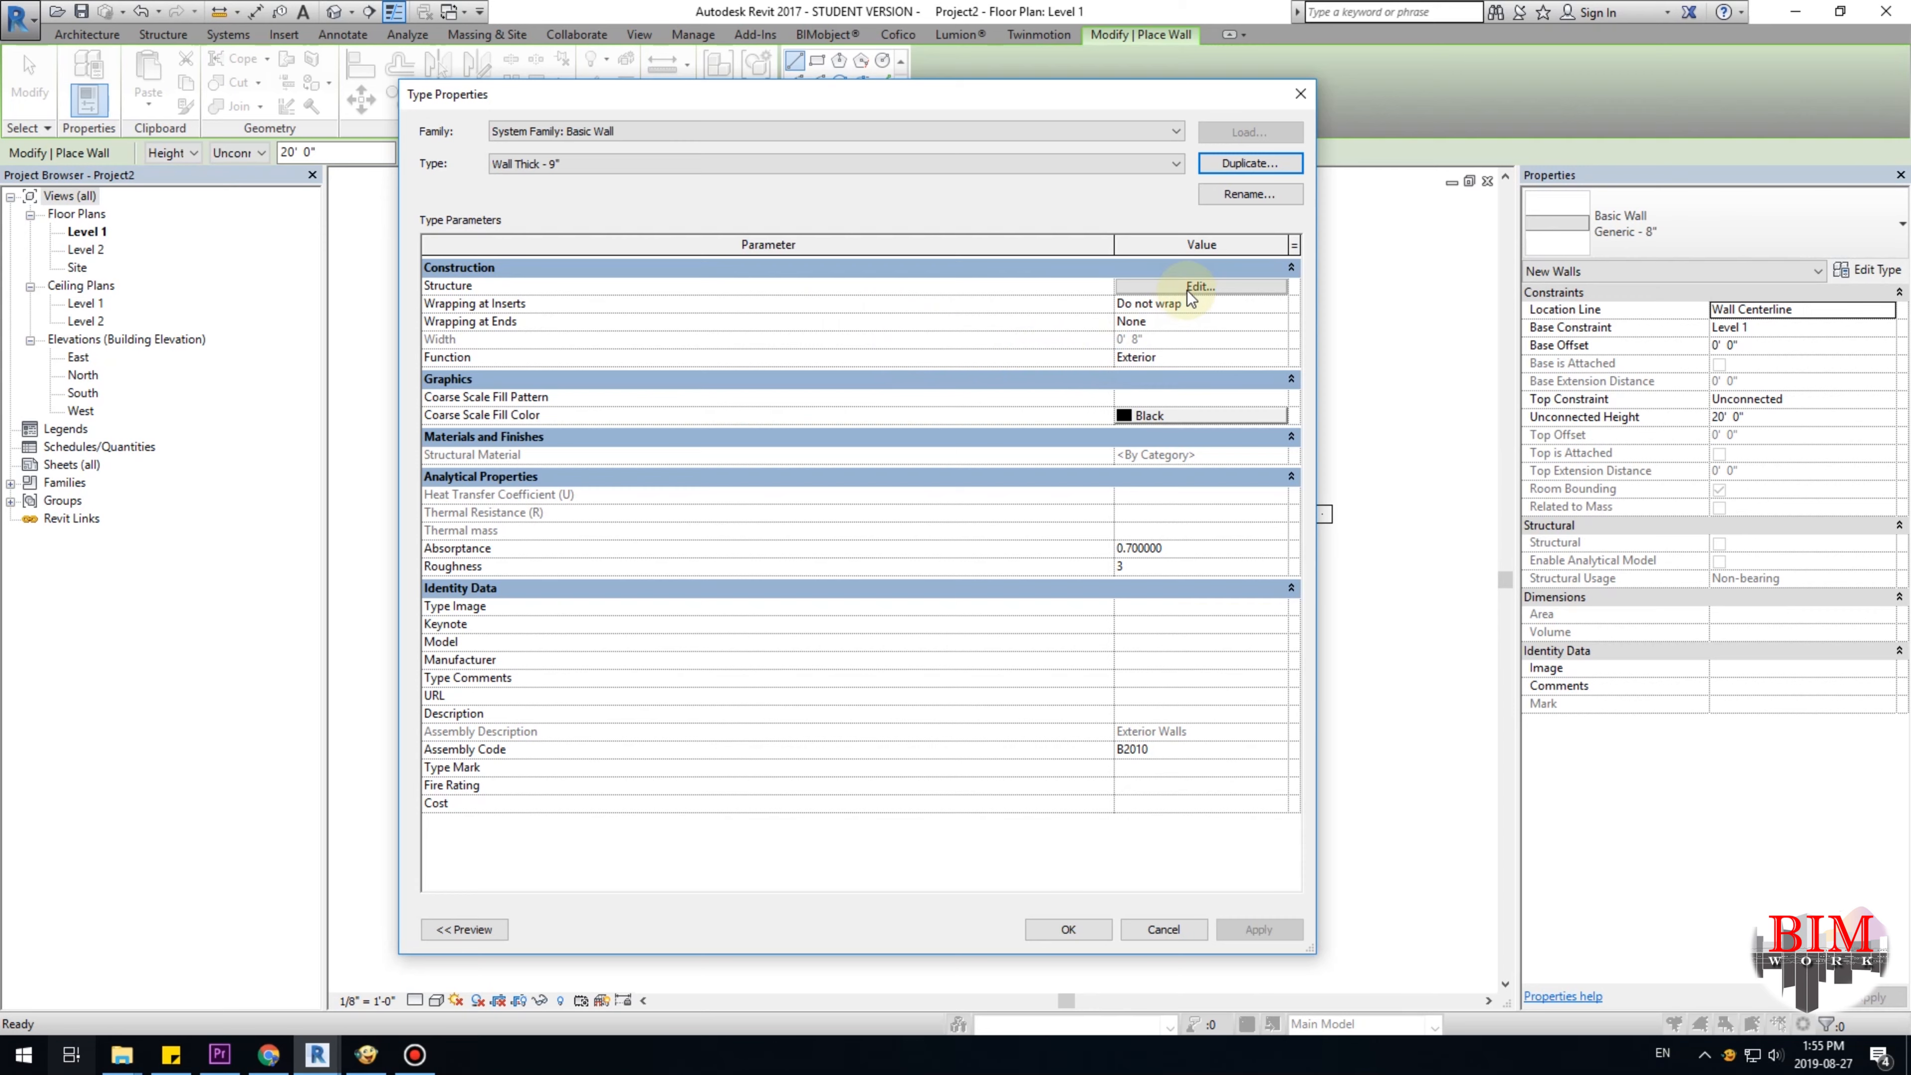
Set the structure layer of the Wall Thick - 9" type to a thickness of 9" and accept the type properties.
left_click(1451, 239)
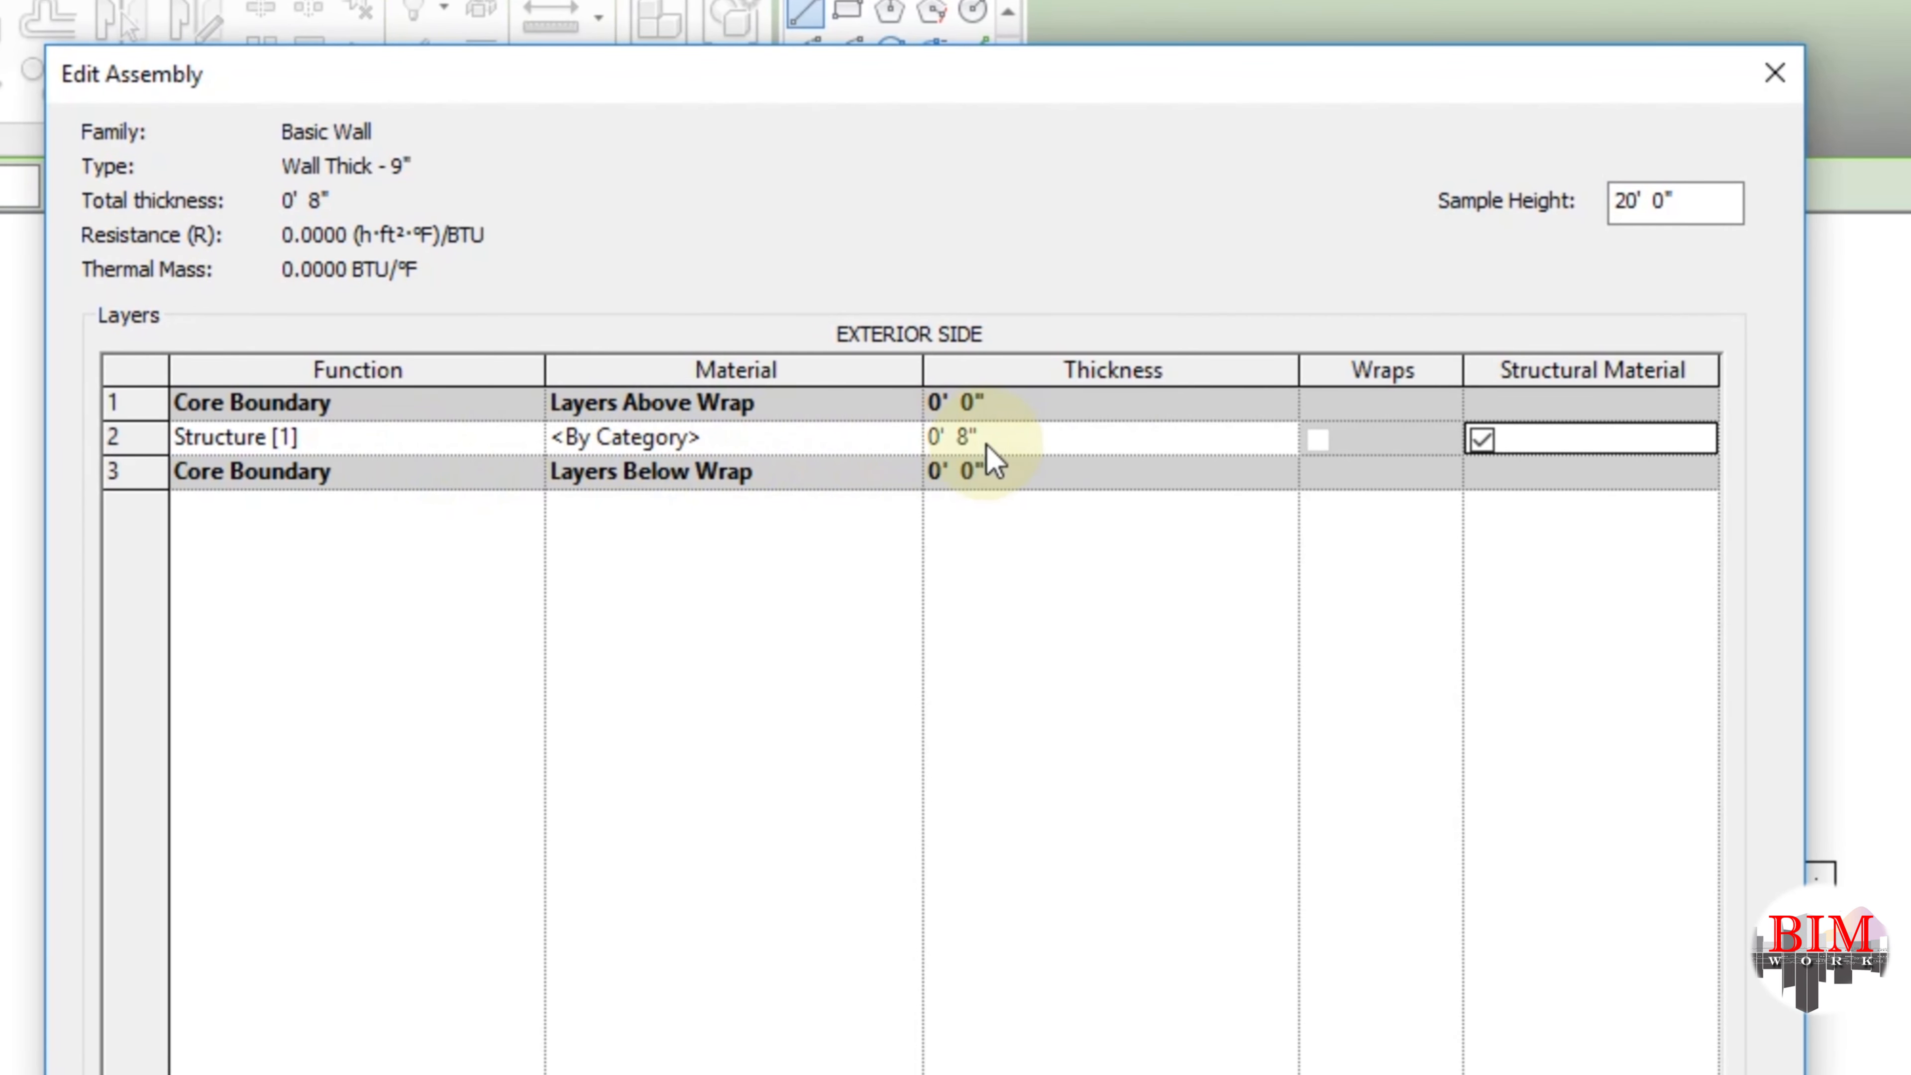
left_click(1037, 444)
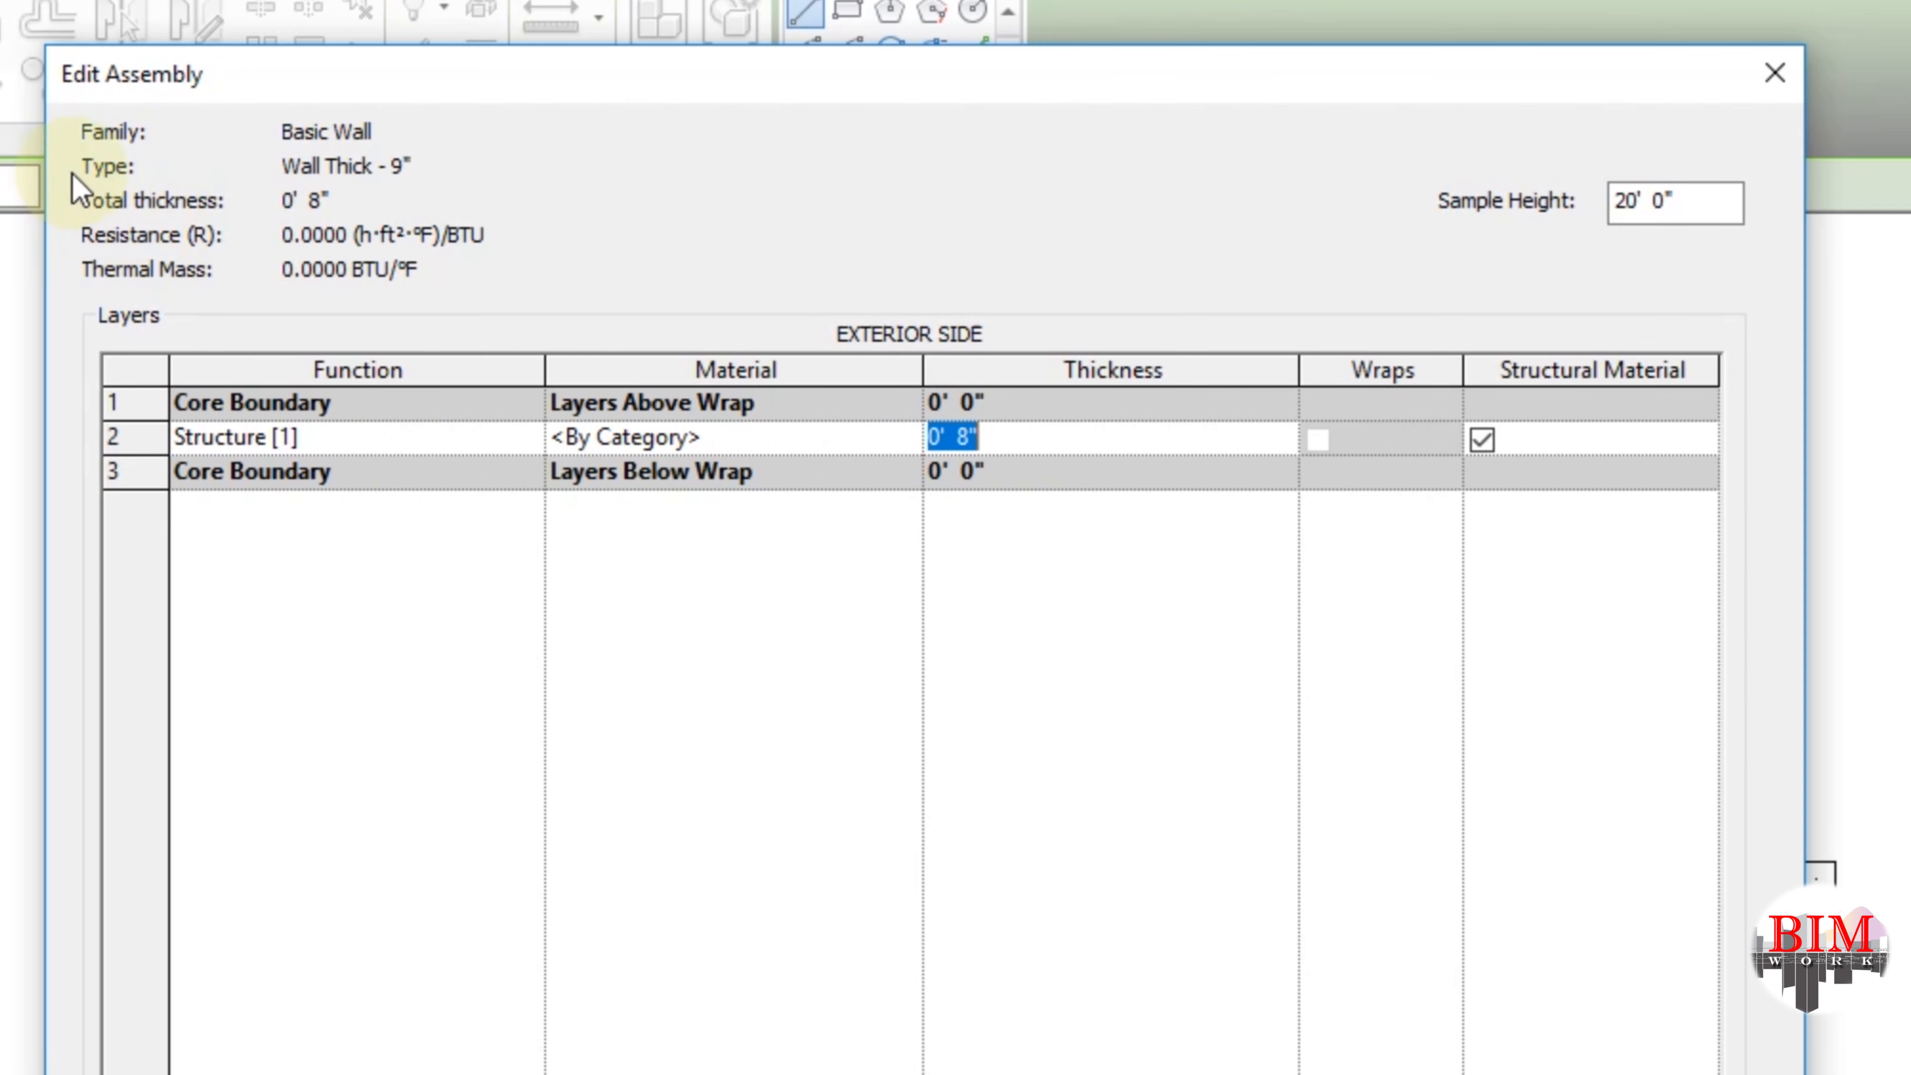
left_click_drag(1012, 439, 860, 442)
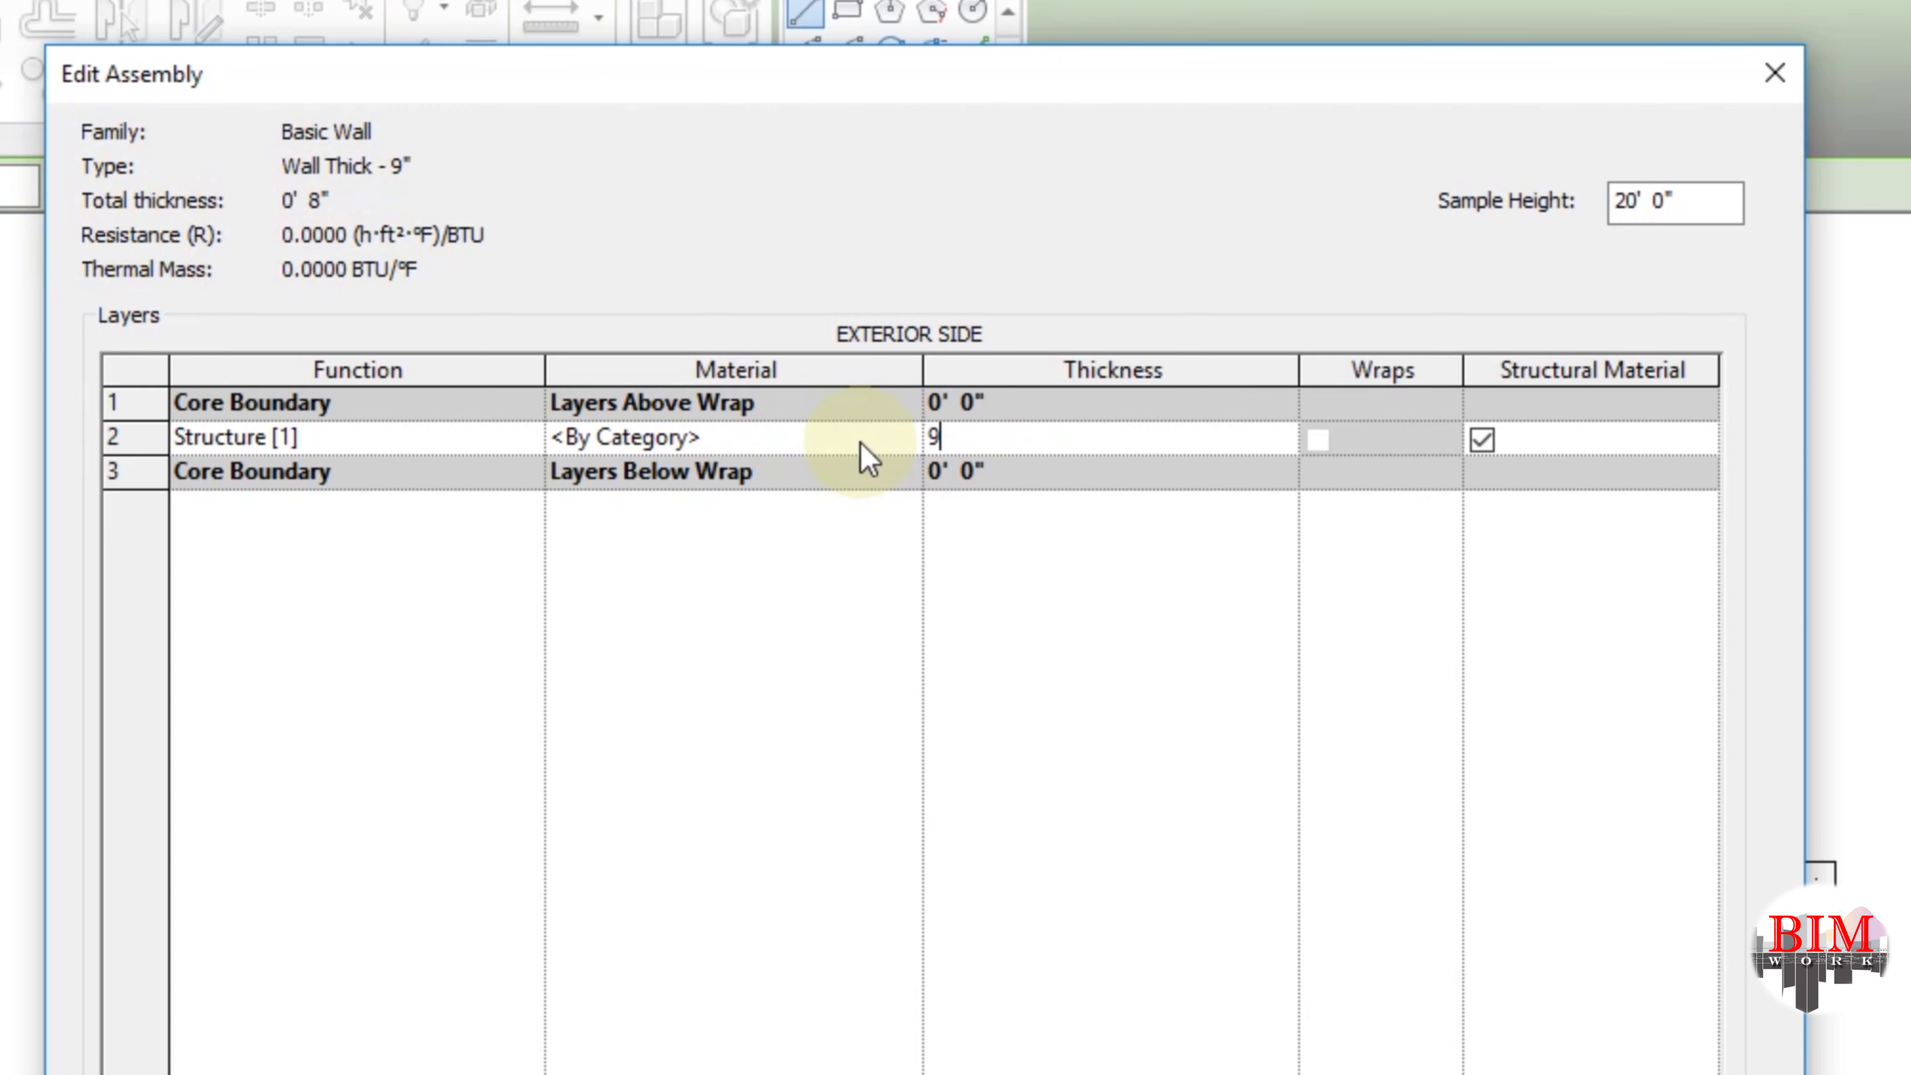
type("9\"")
left_click(1050, 422)
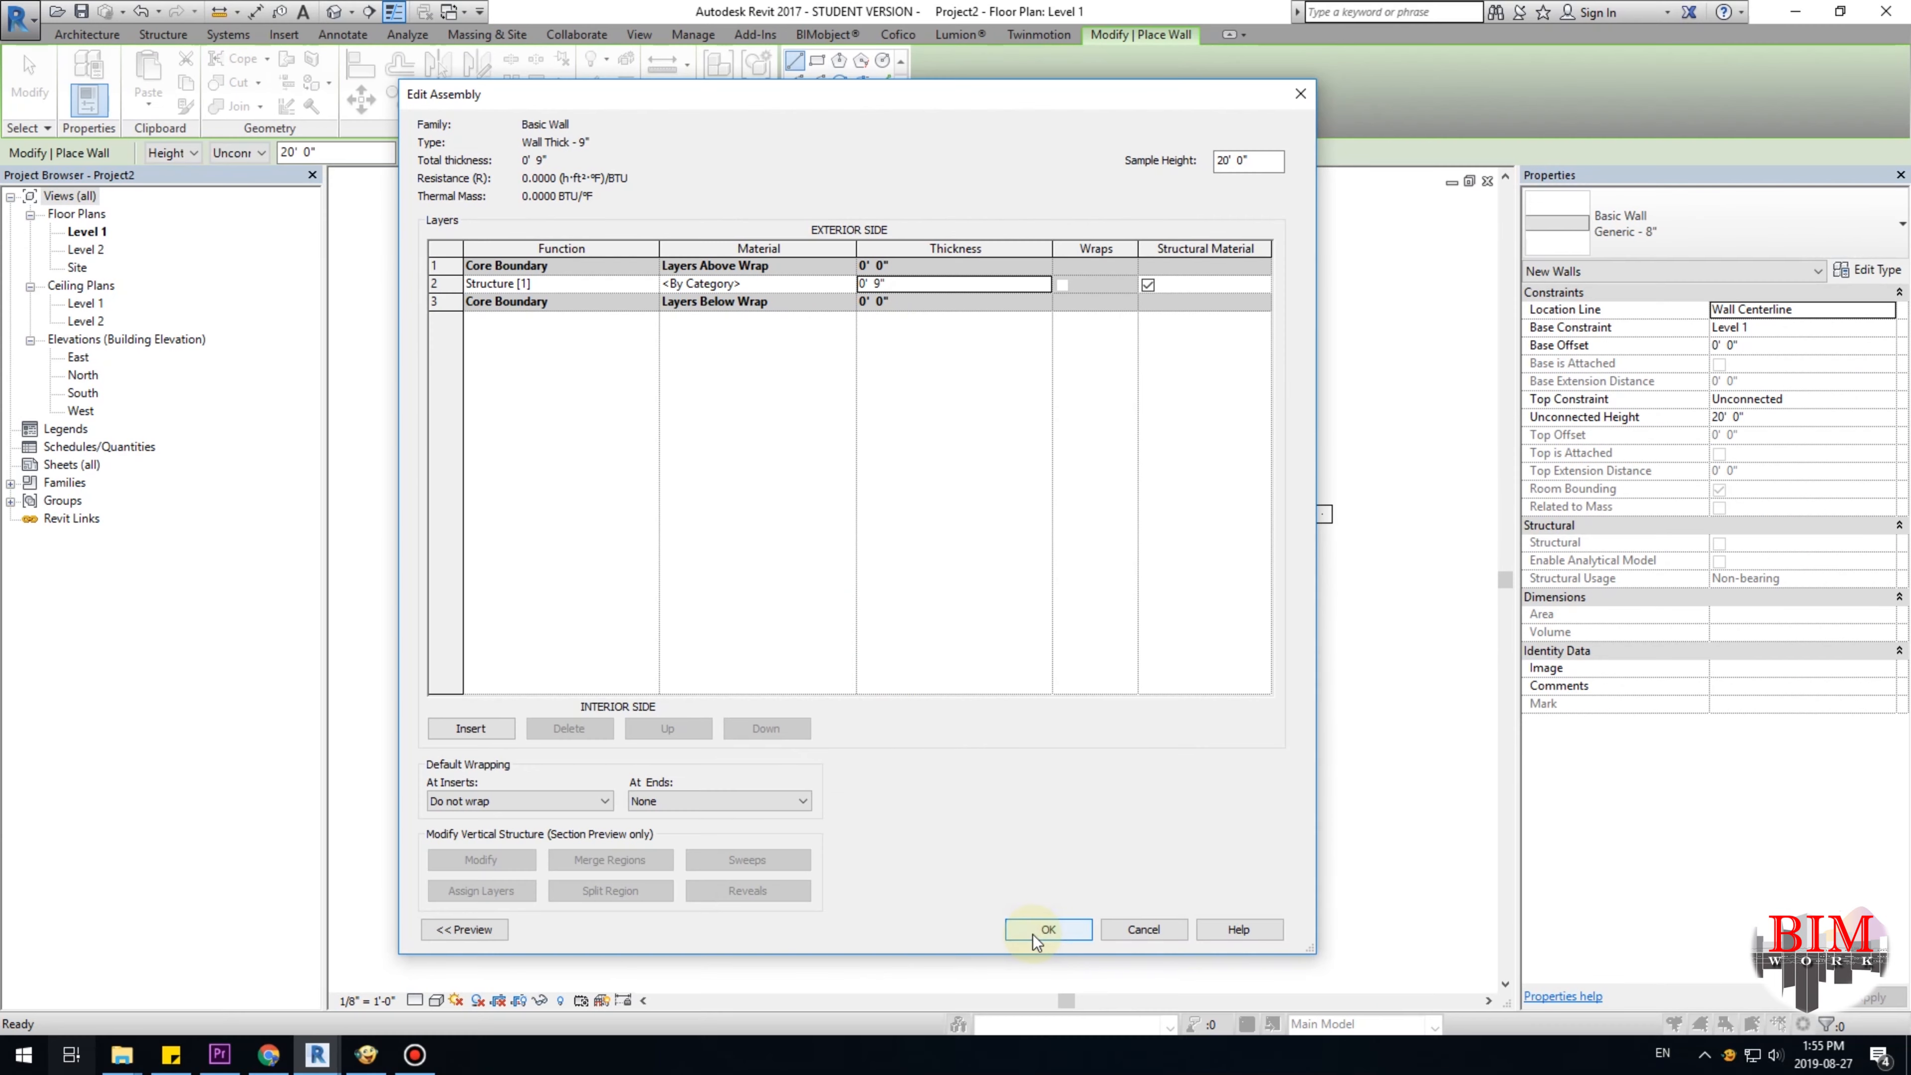
left_click(1032, 931)
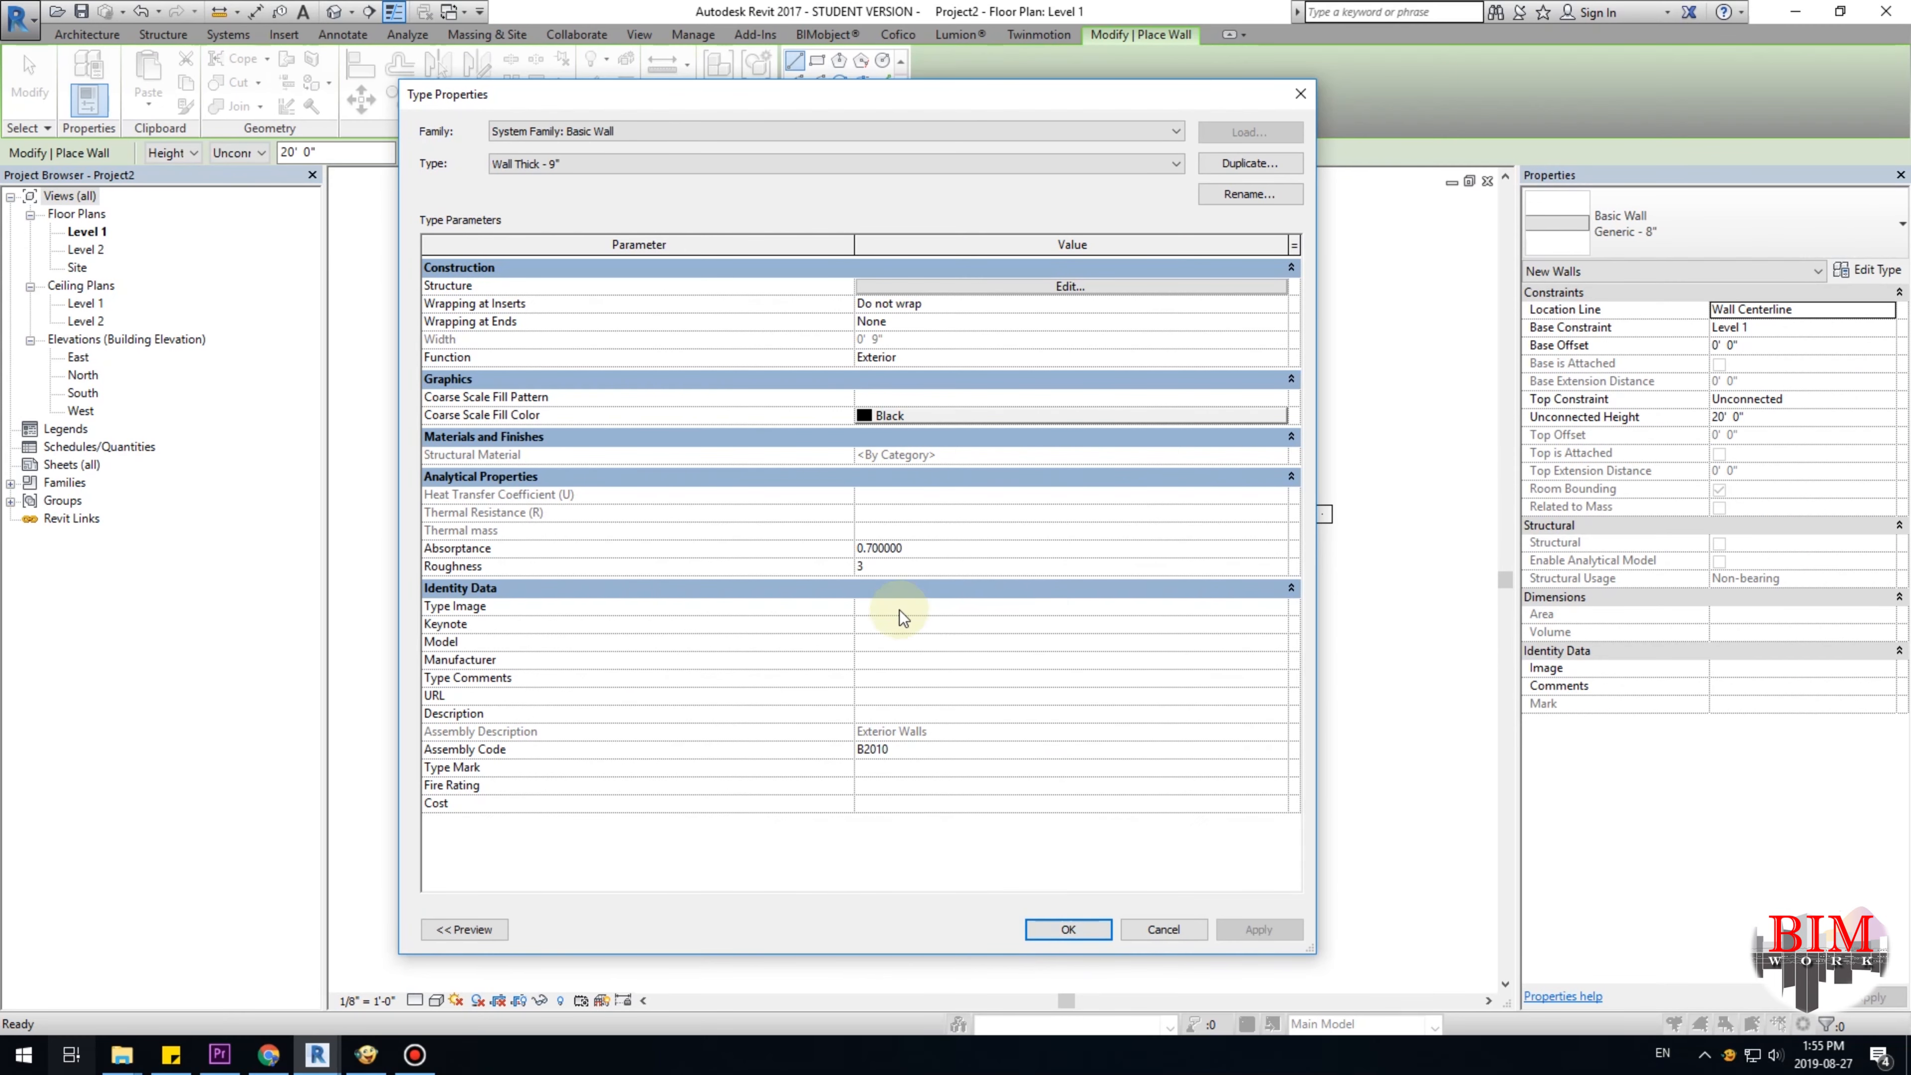
left_click(1067, 930)
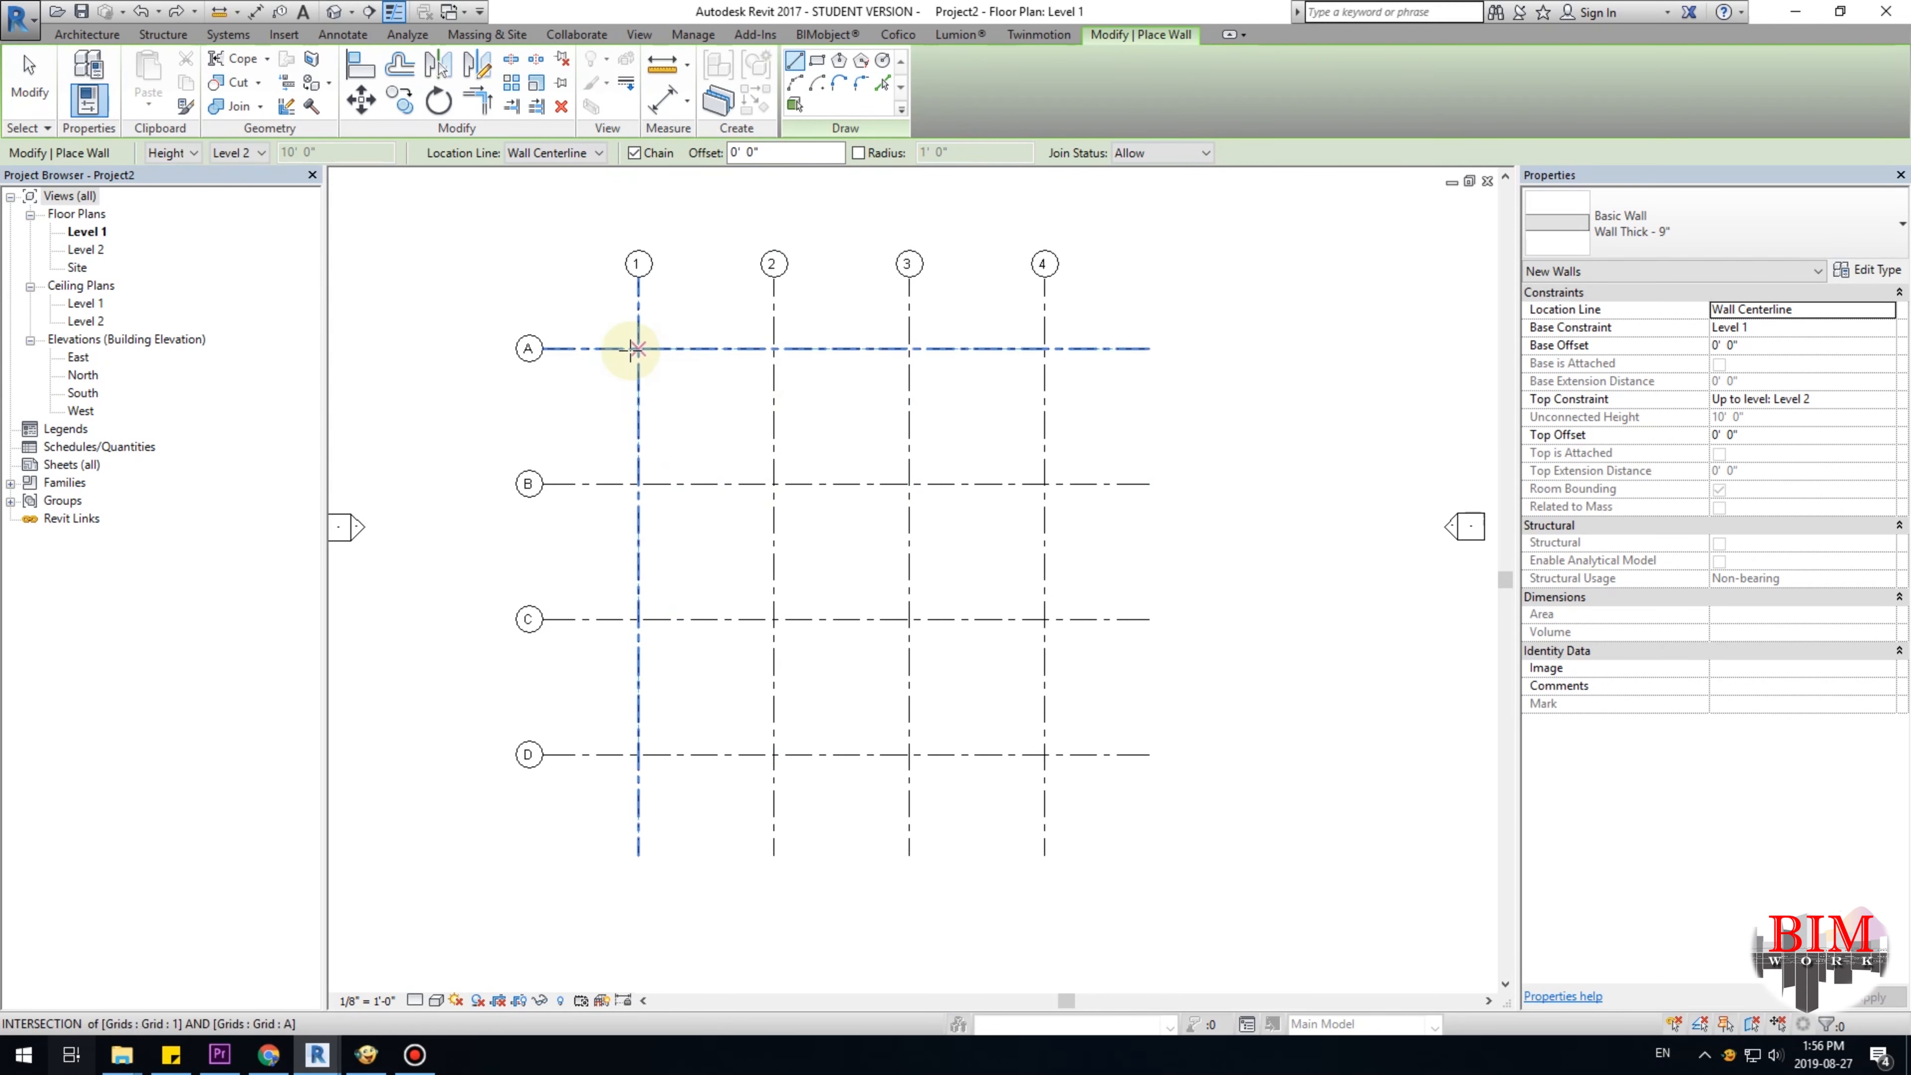
Draw a closed loop of 9" walls up to Level 2 through grid intersections A1, A4, C4, C3, D3, D1 and back to A1.
left_click(638, 348)
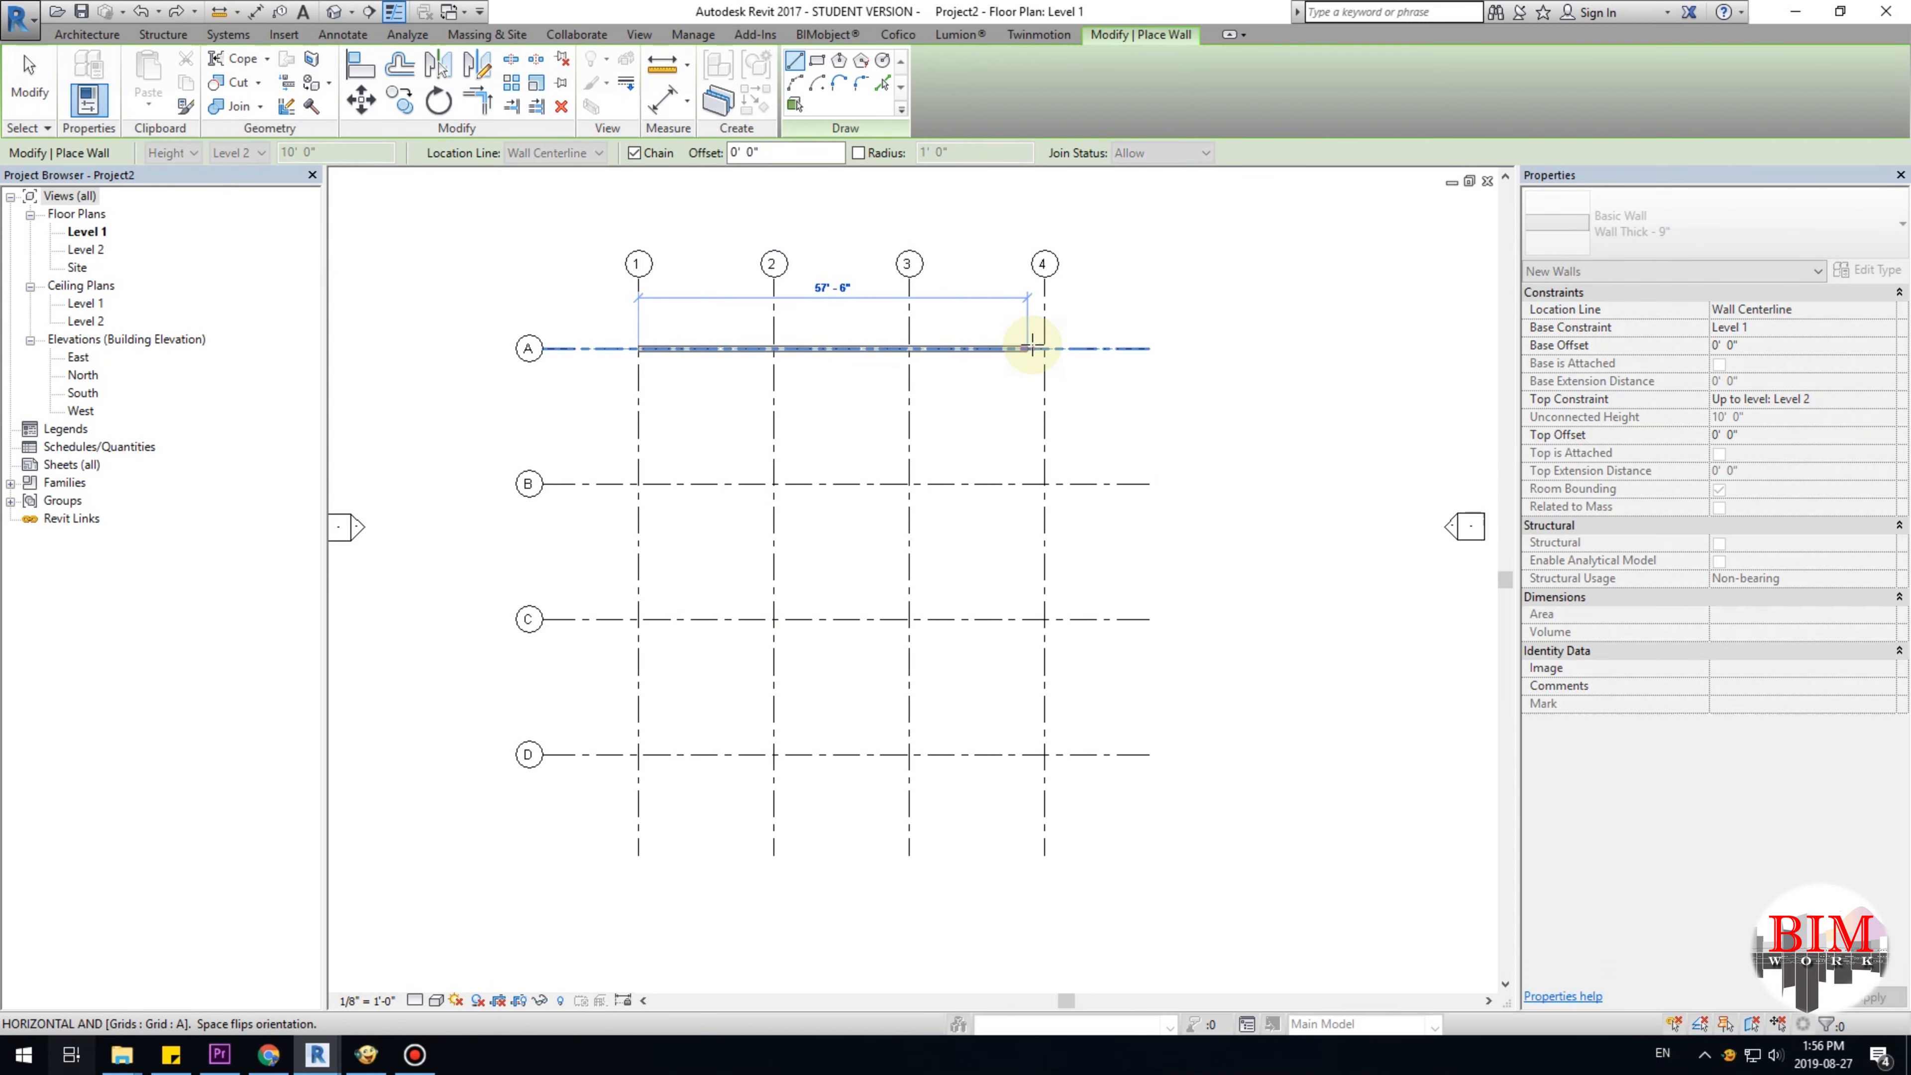
left_click(1044, 348)
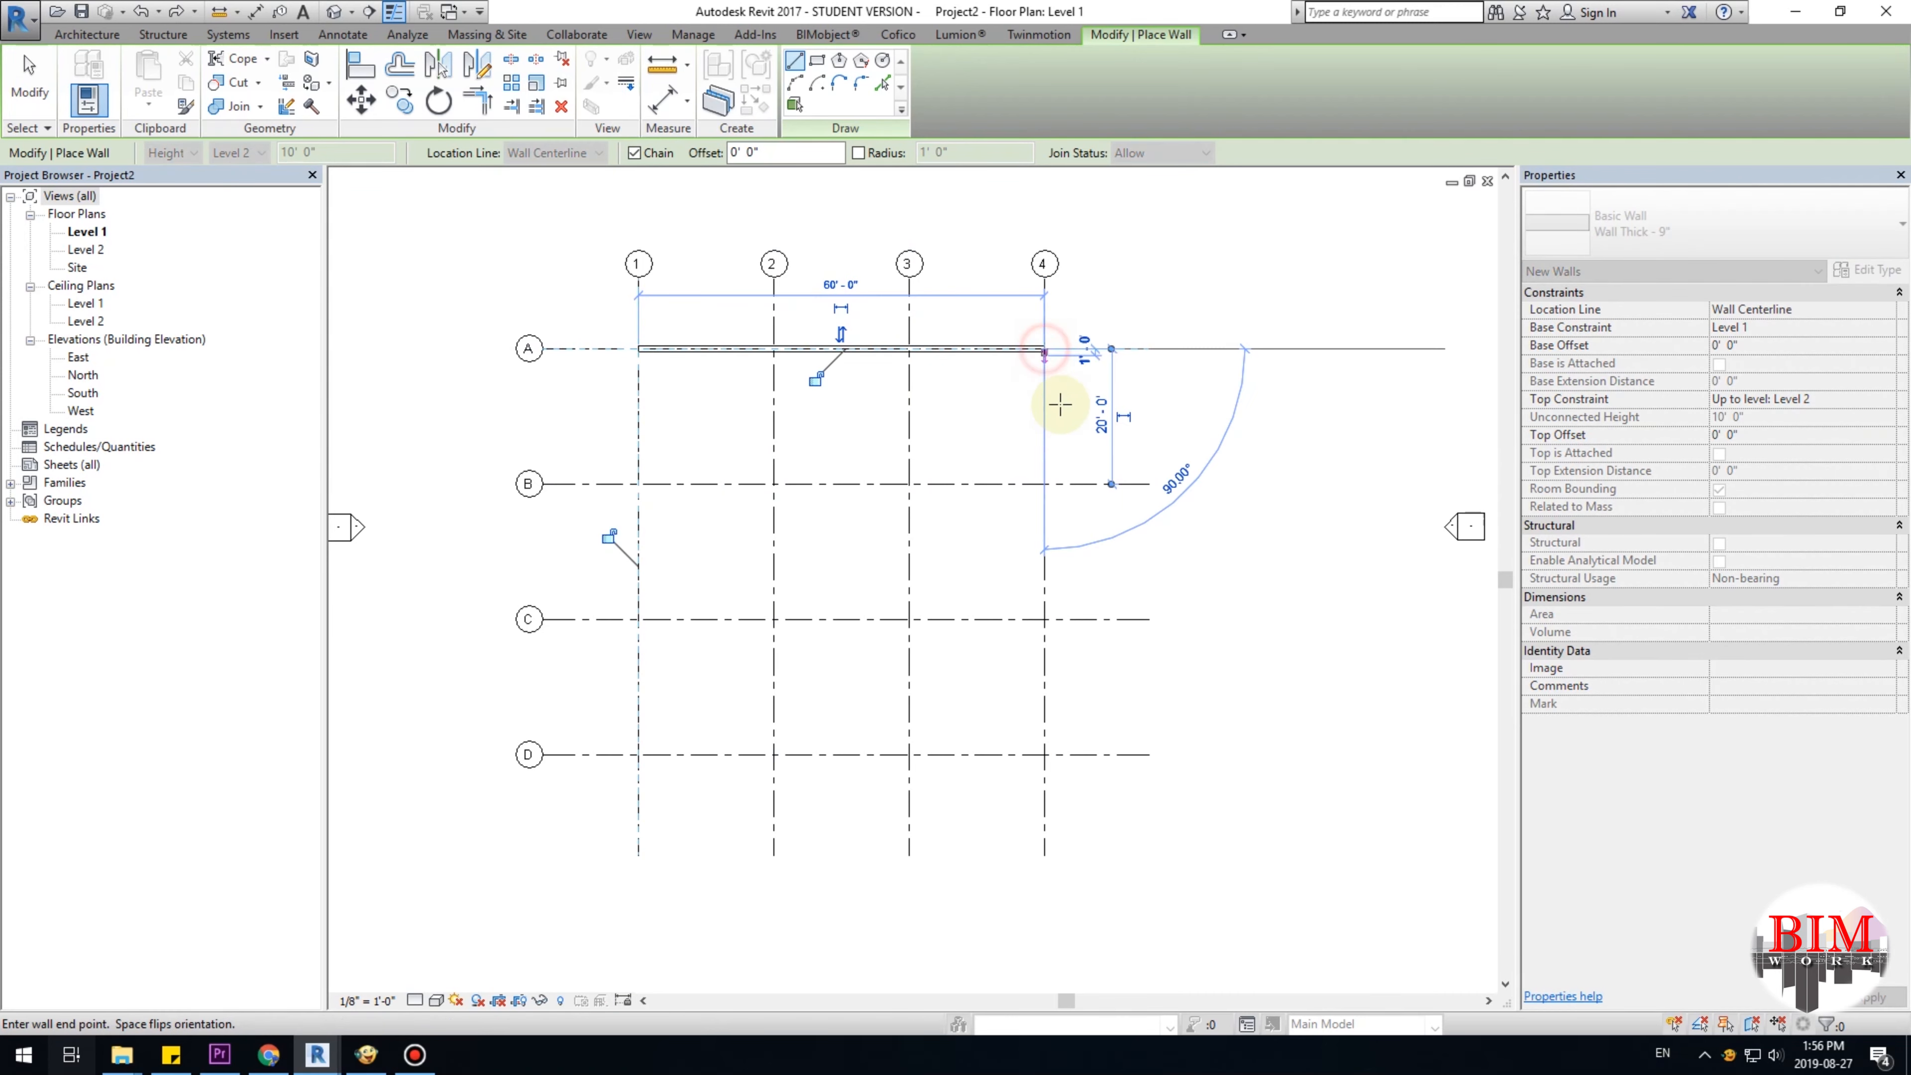
left_click(1045, 619)
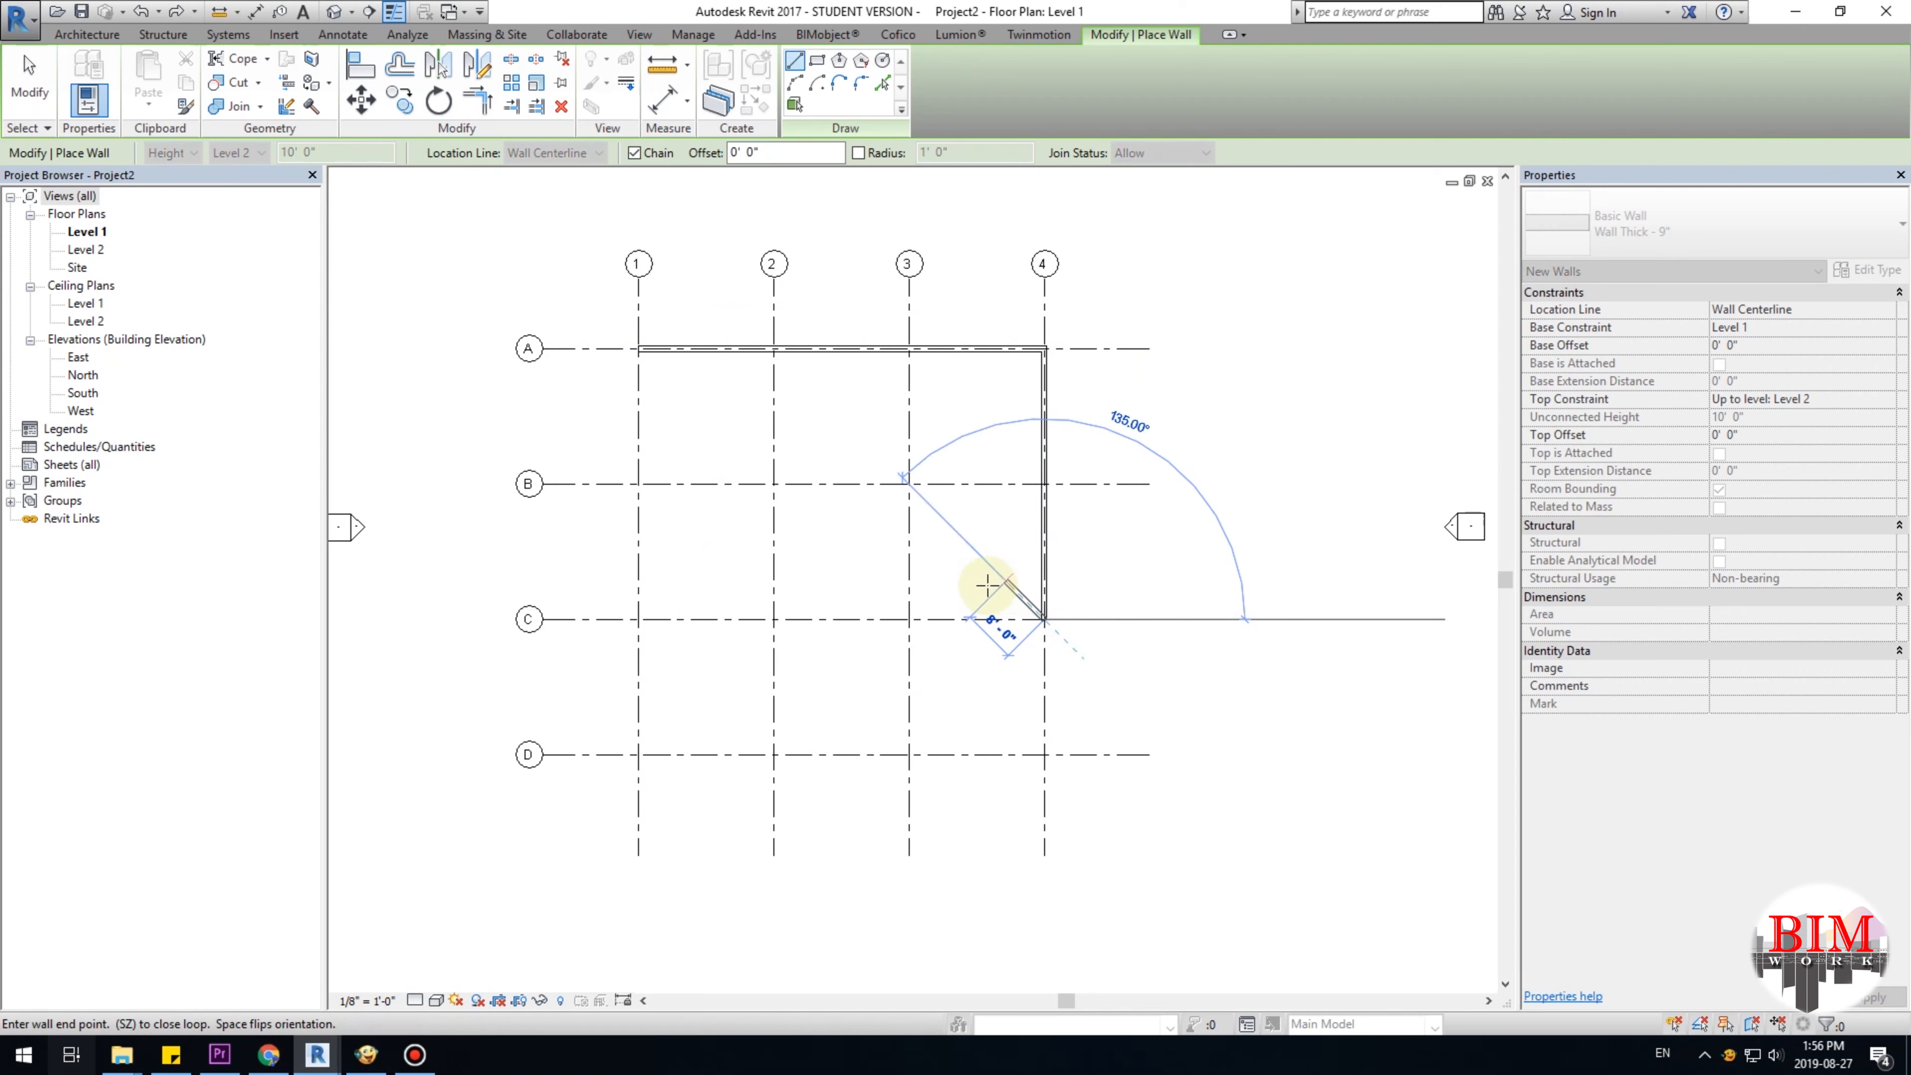
left_click(909, 619)
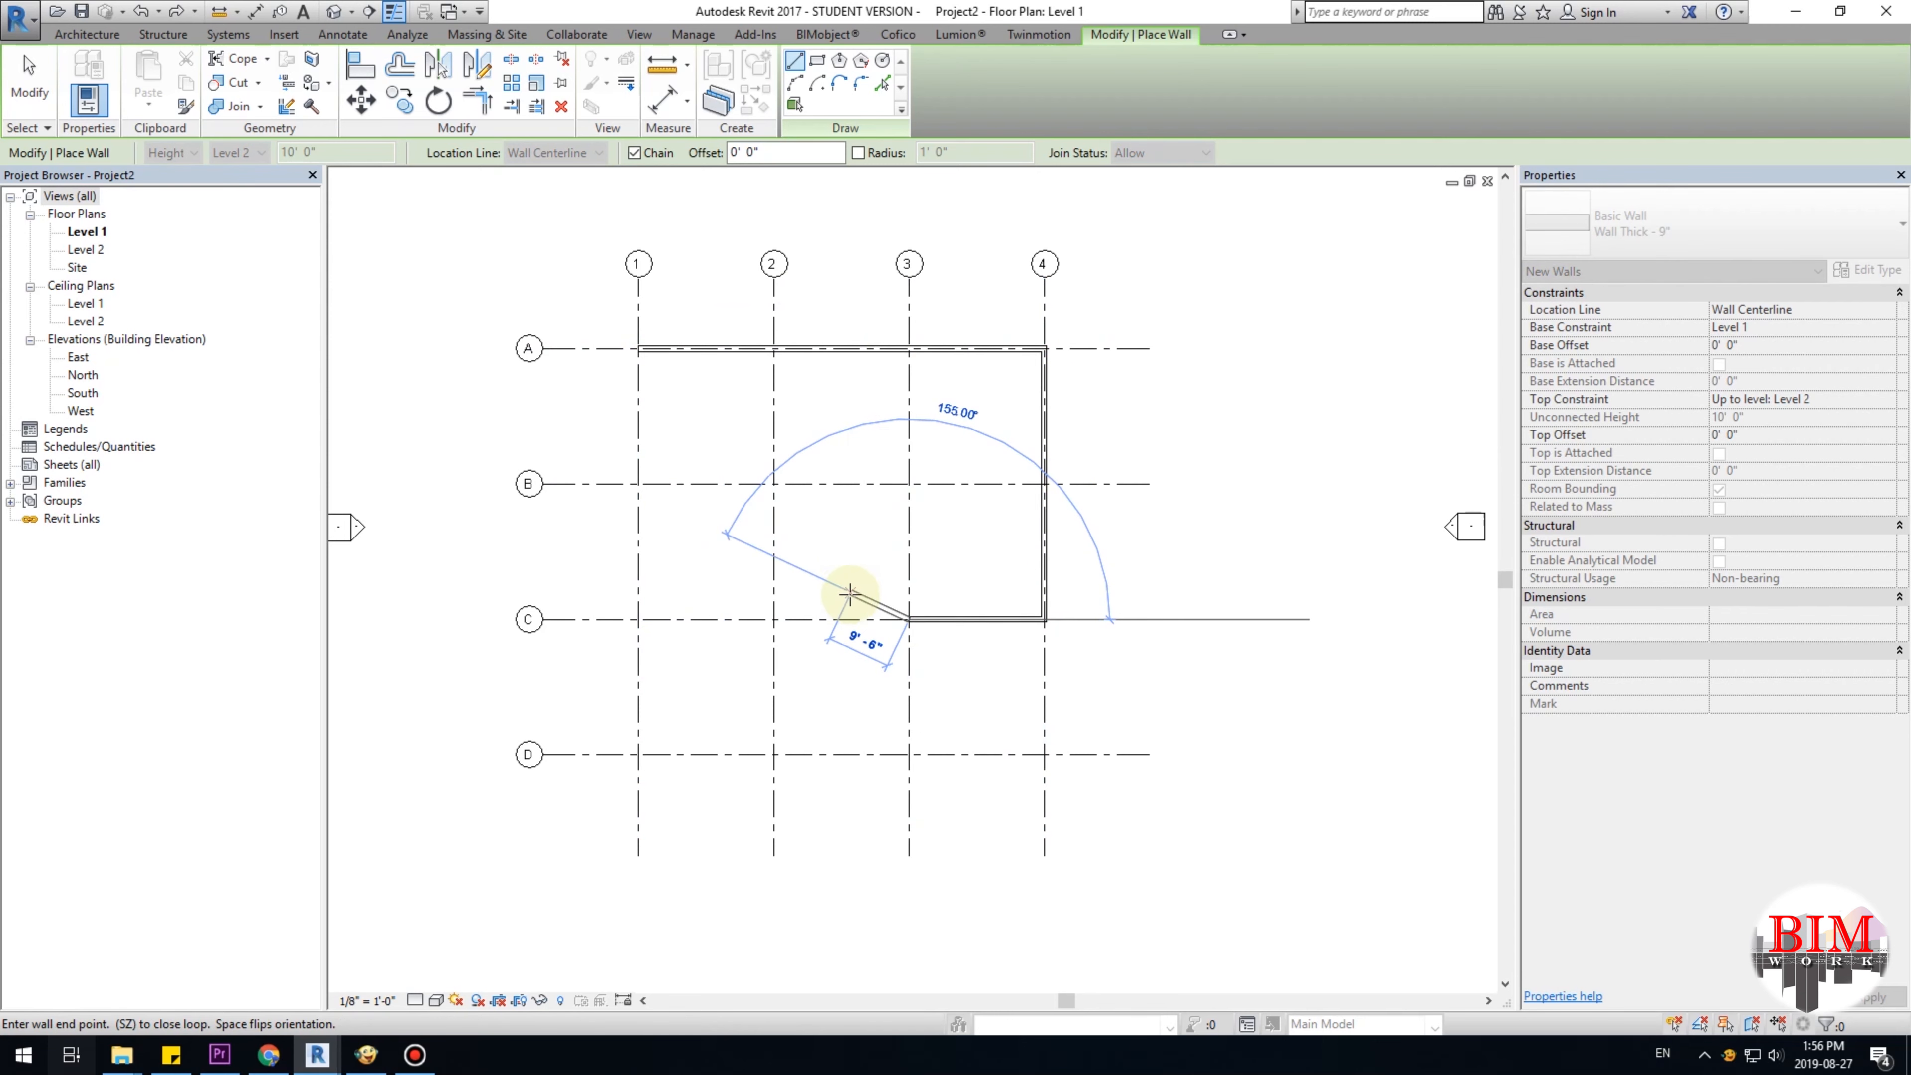
left_click(908, 753)
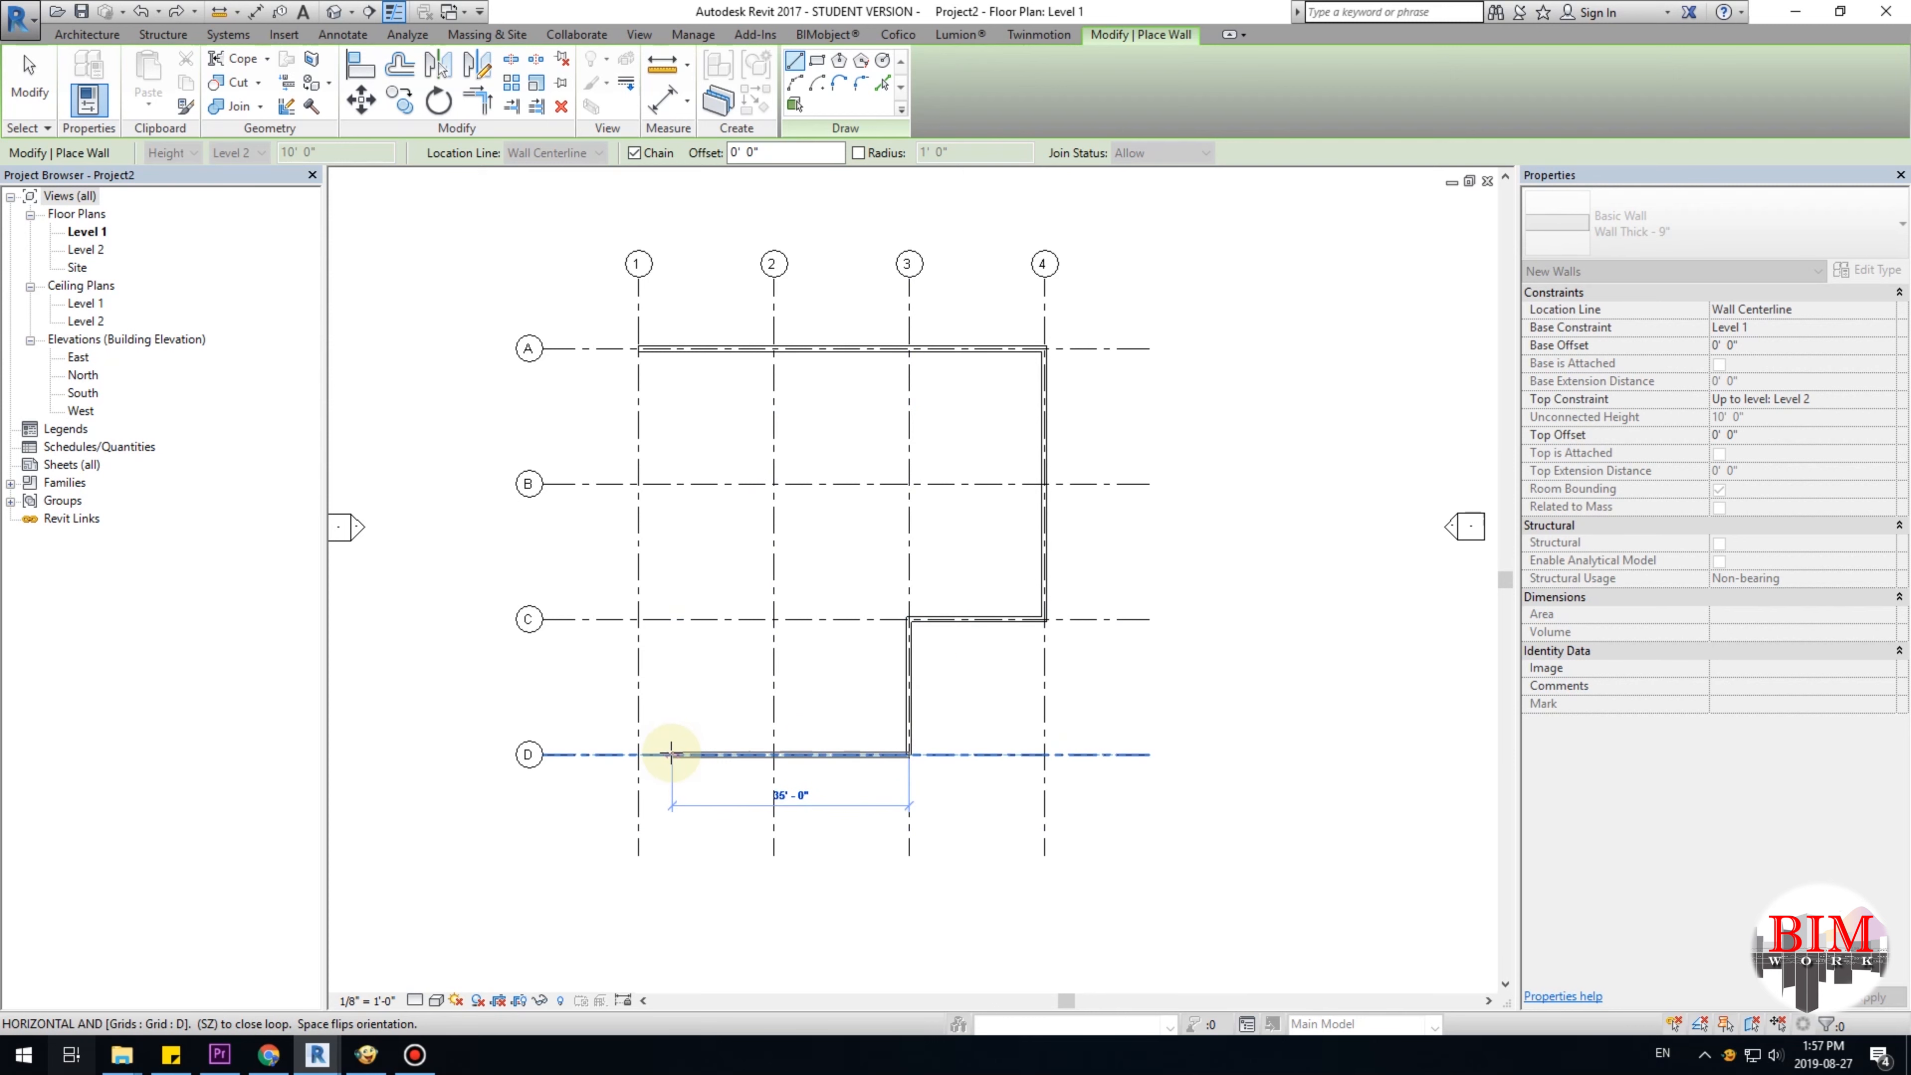
left_click(639, 754)
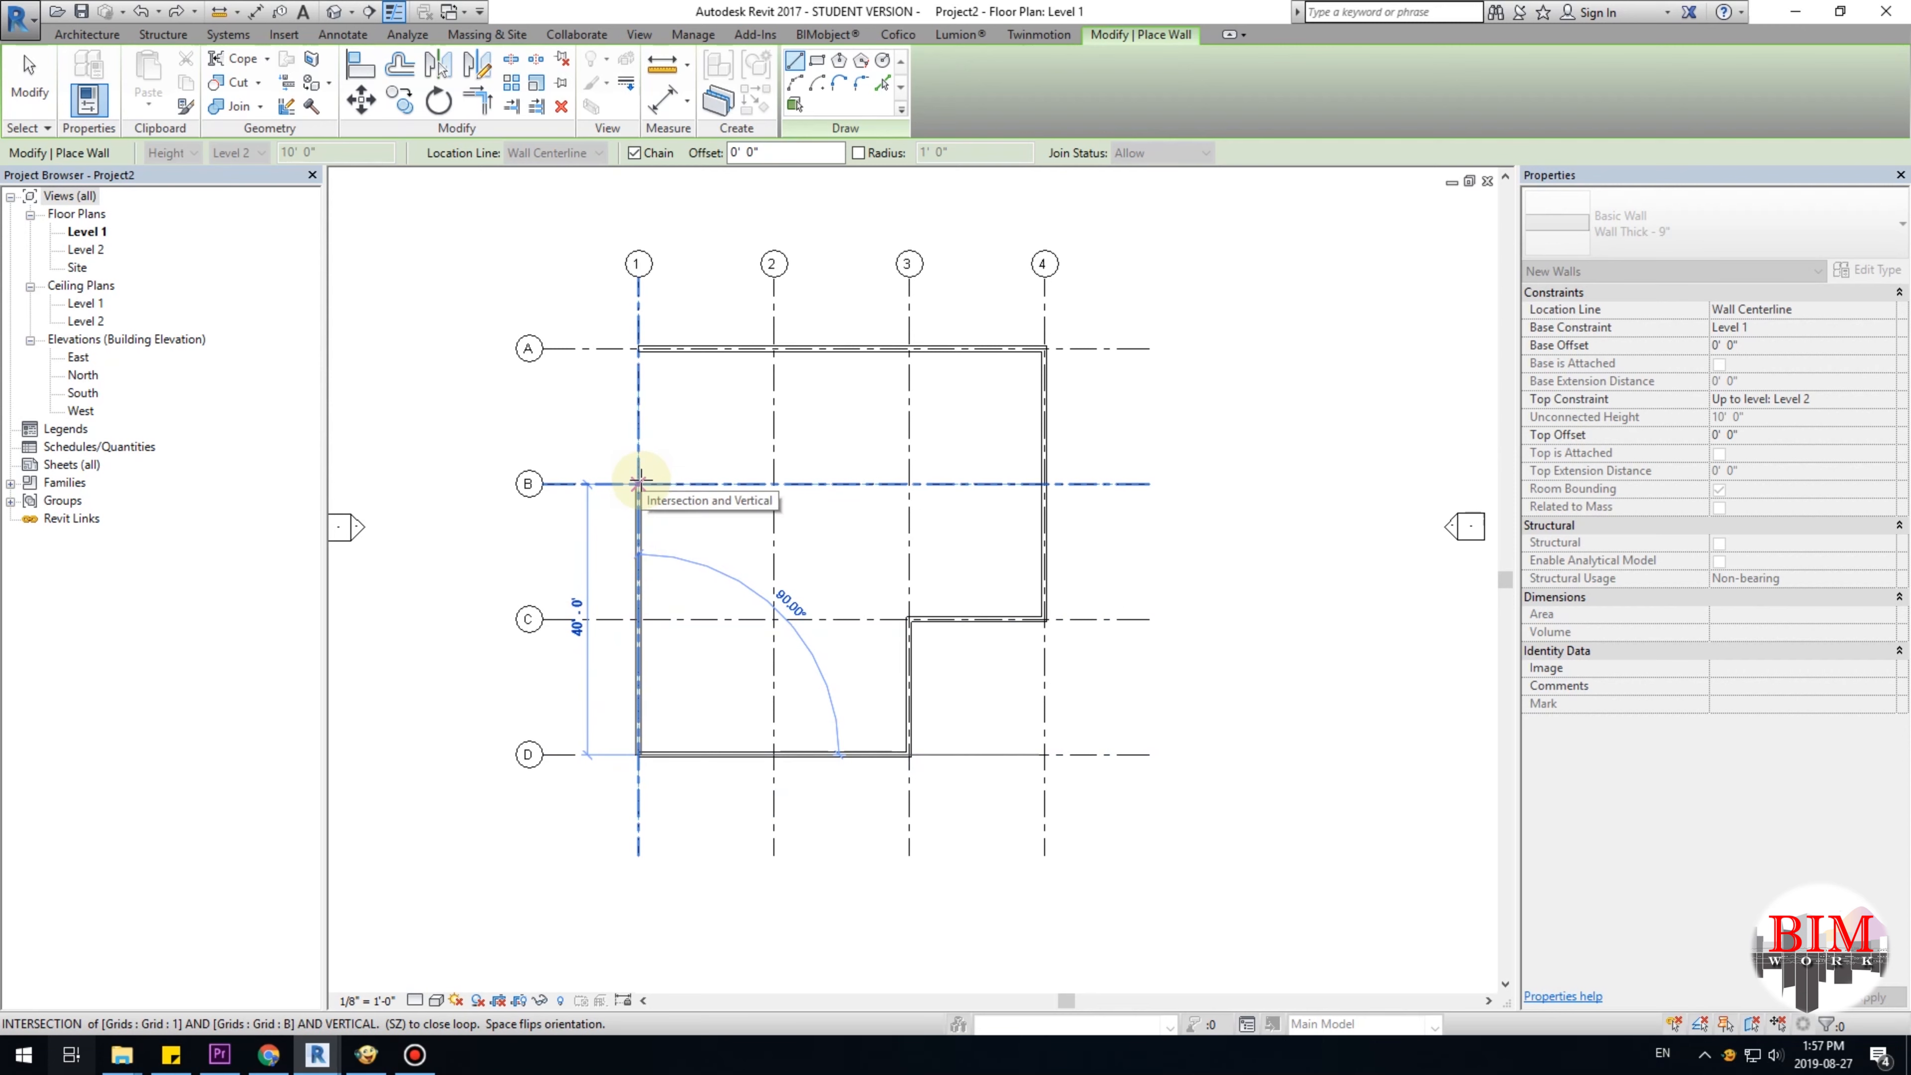
left_click(638, 348)
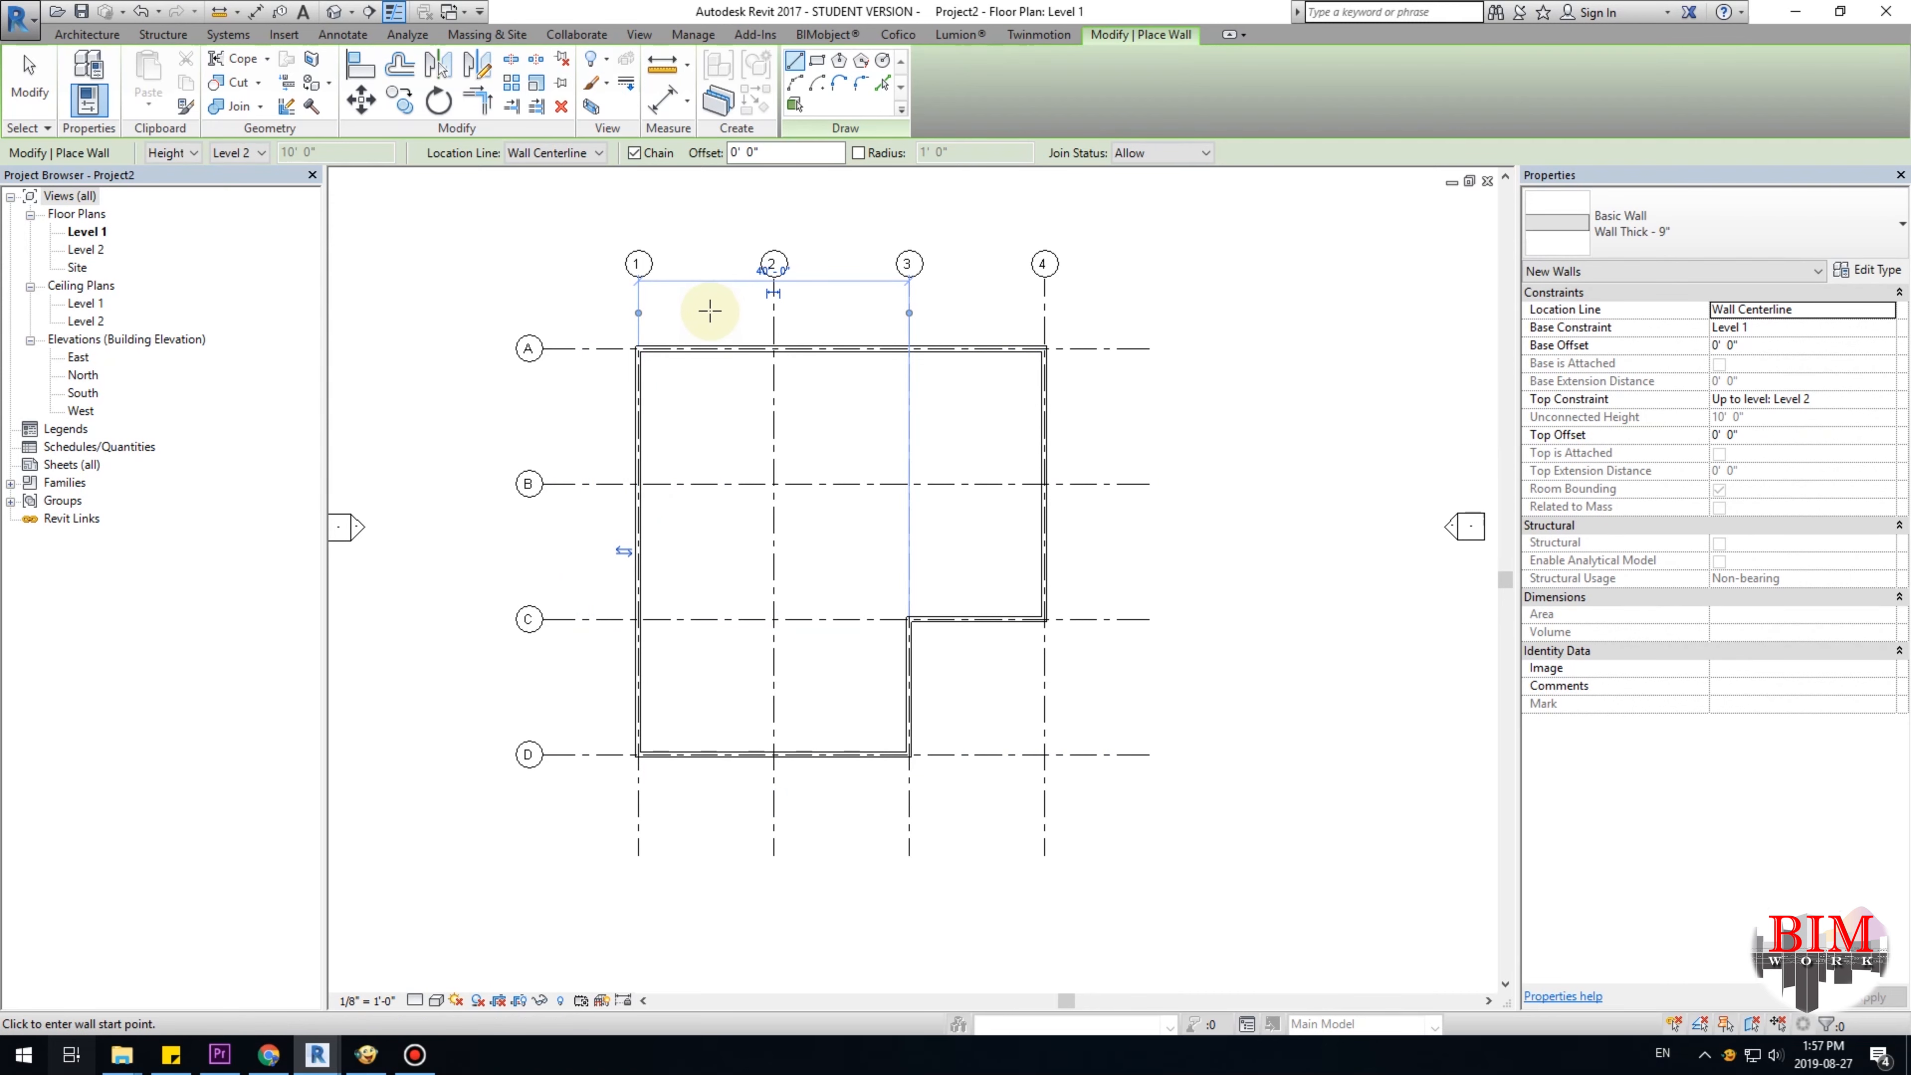
right_click(710, 310)
left_click(714, 305)
right_click(713, 316)
left_click(722, 323)
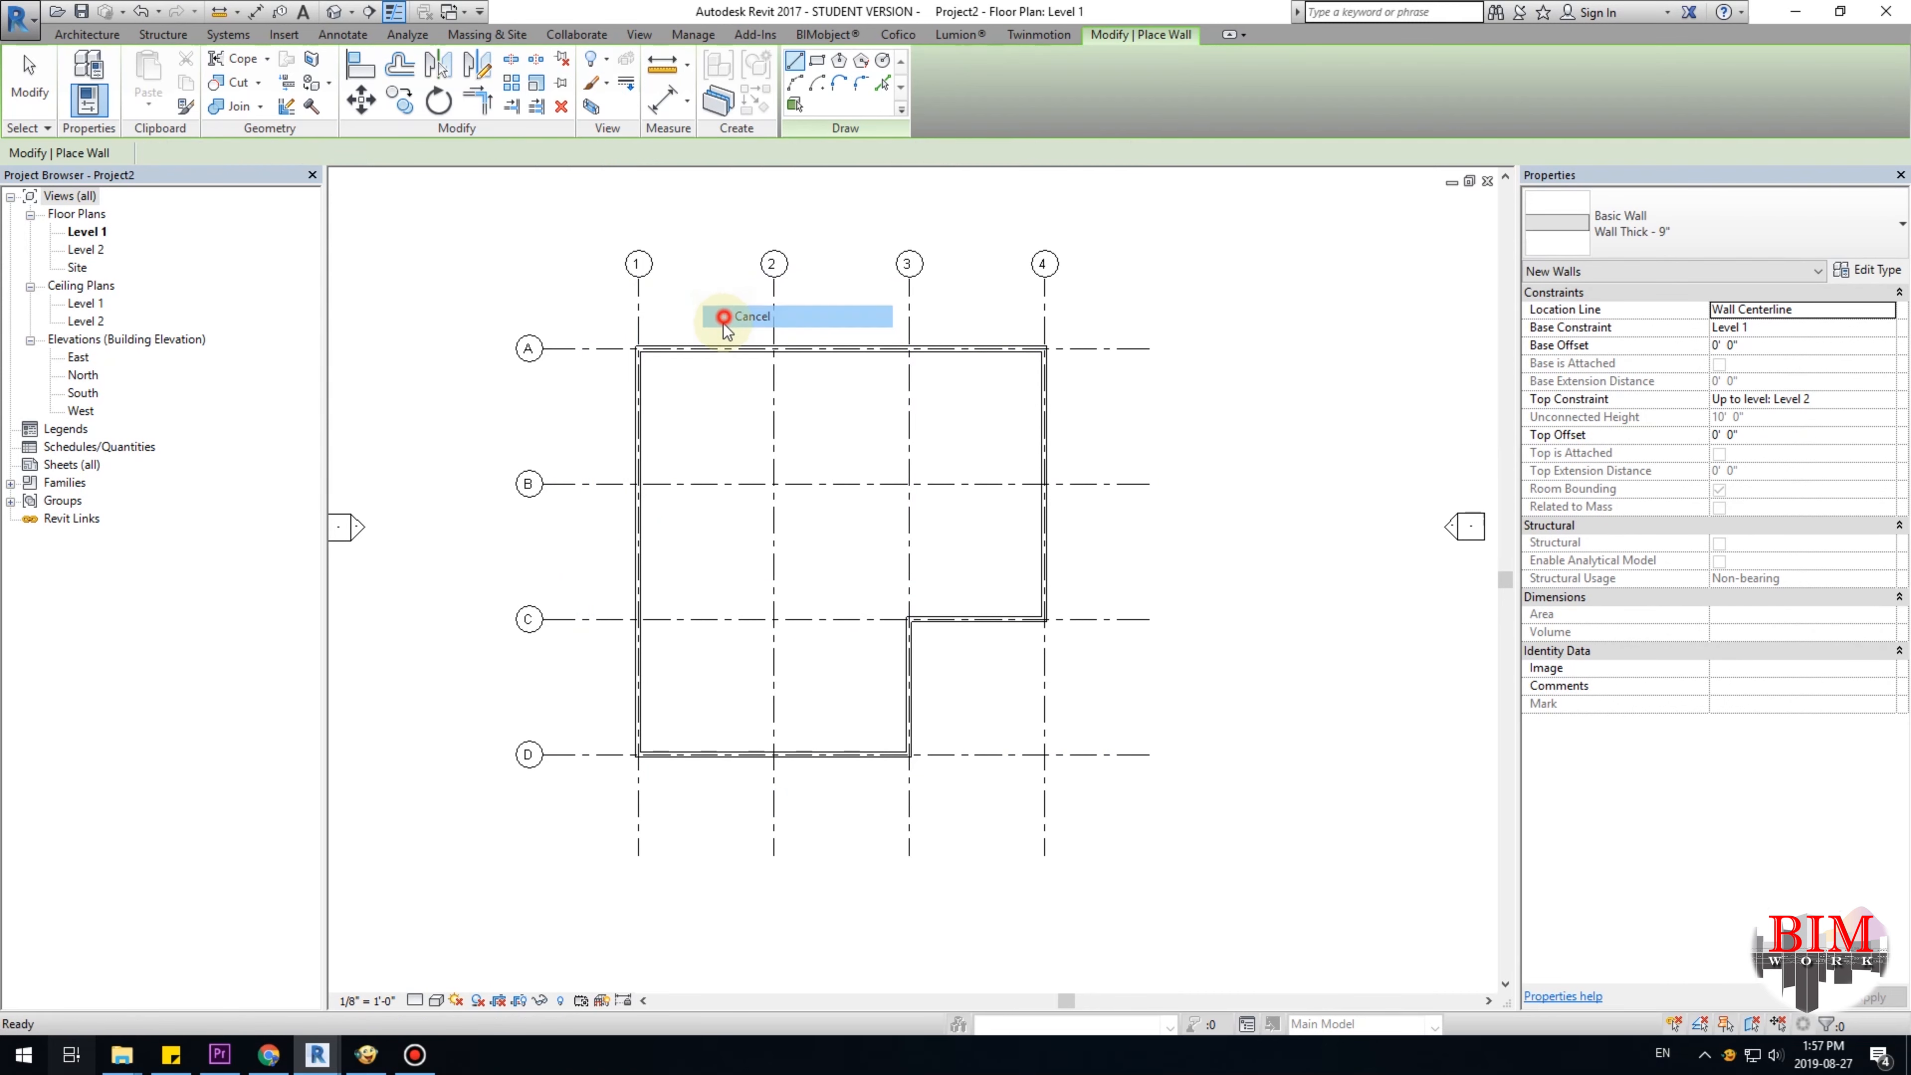
scroll(723, 440, "up", 2)
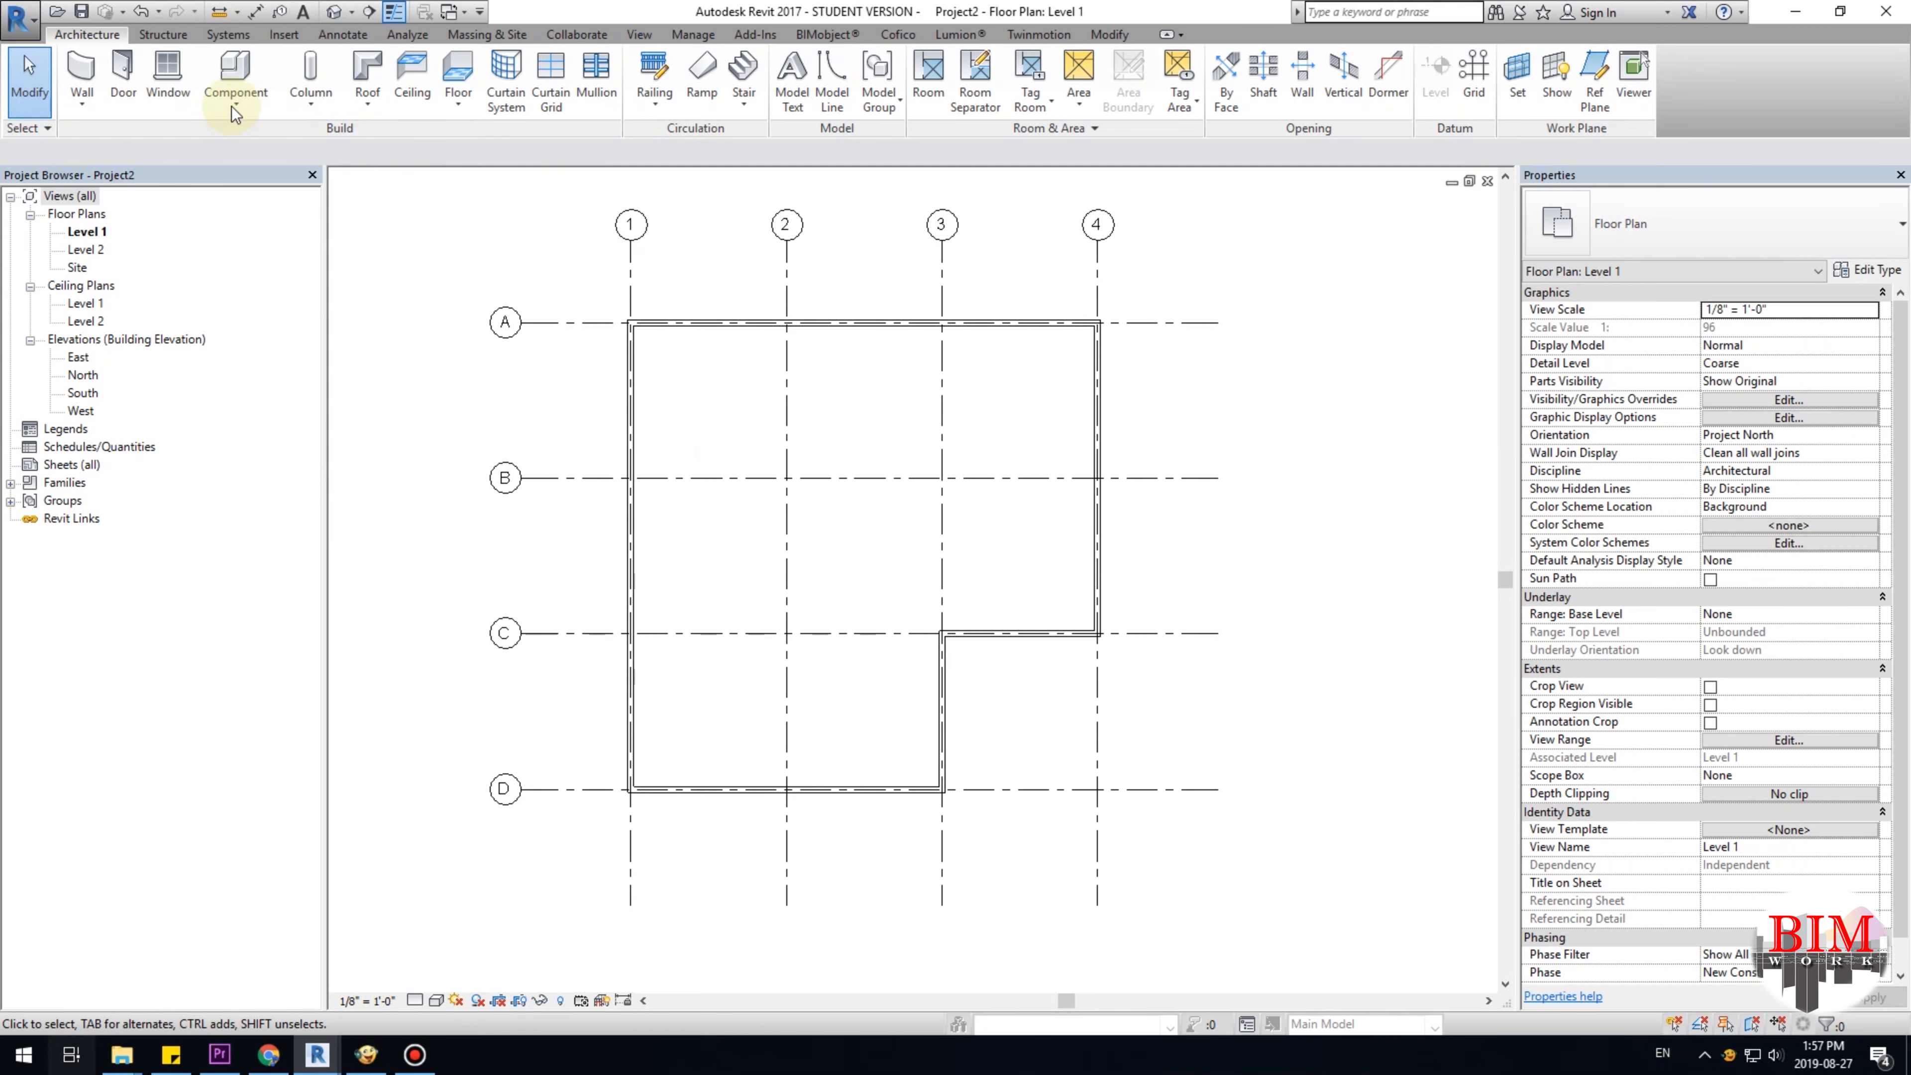
Open the default 3D view of the walls and set it to Fine detail level with the Shaded visual style.
left_click(335, 14)
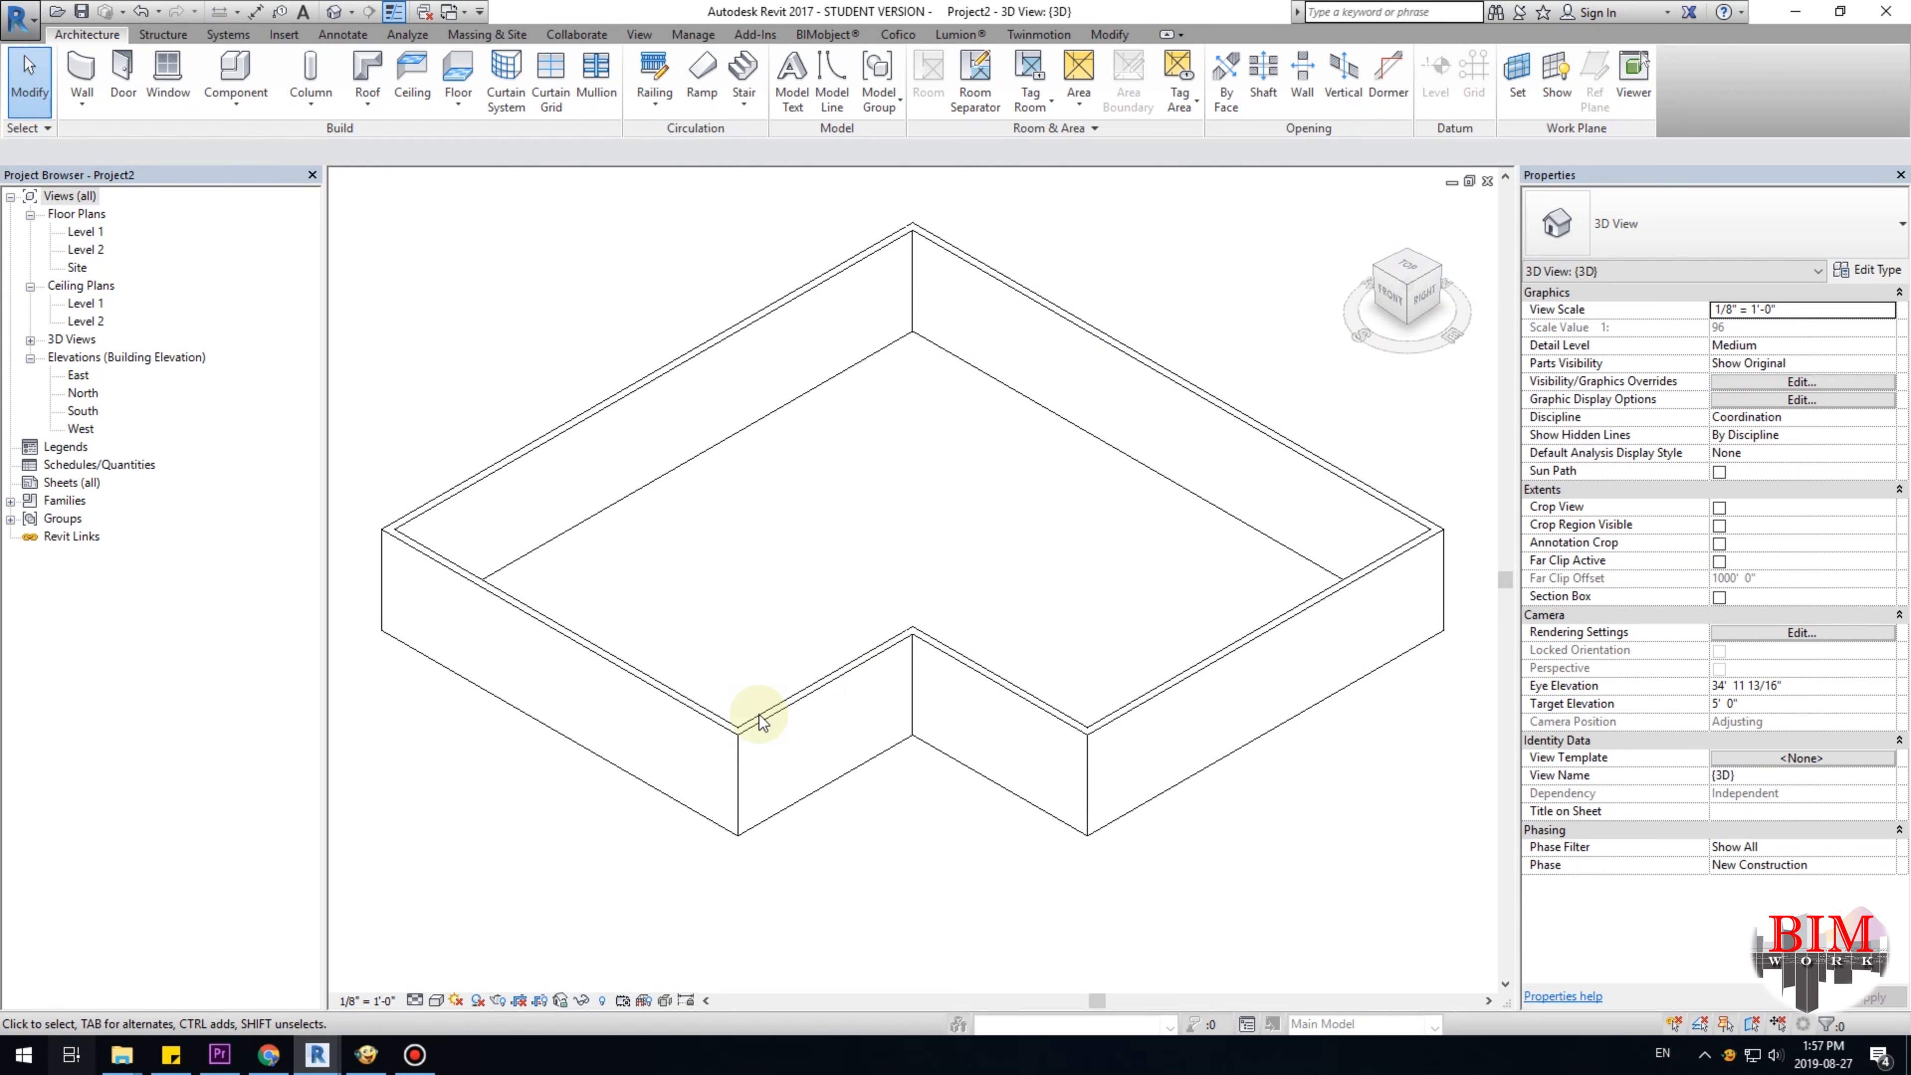
left_click(415, 1002)
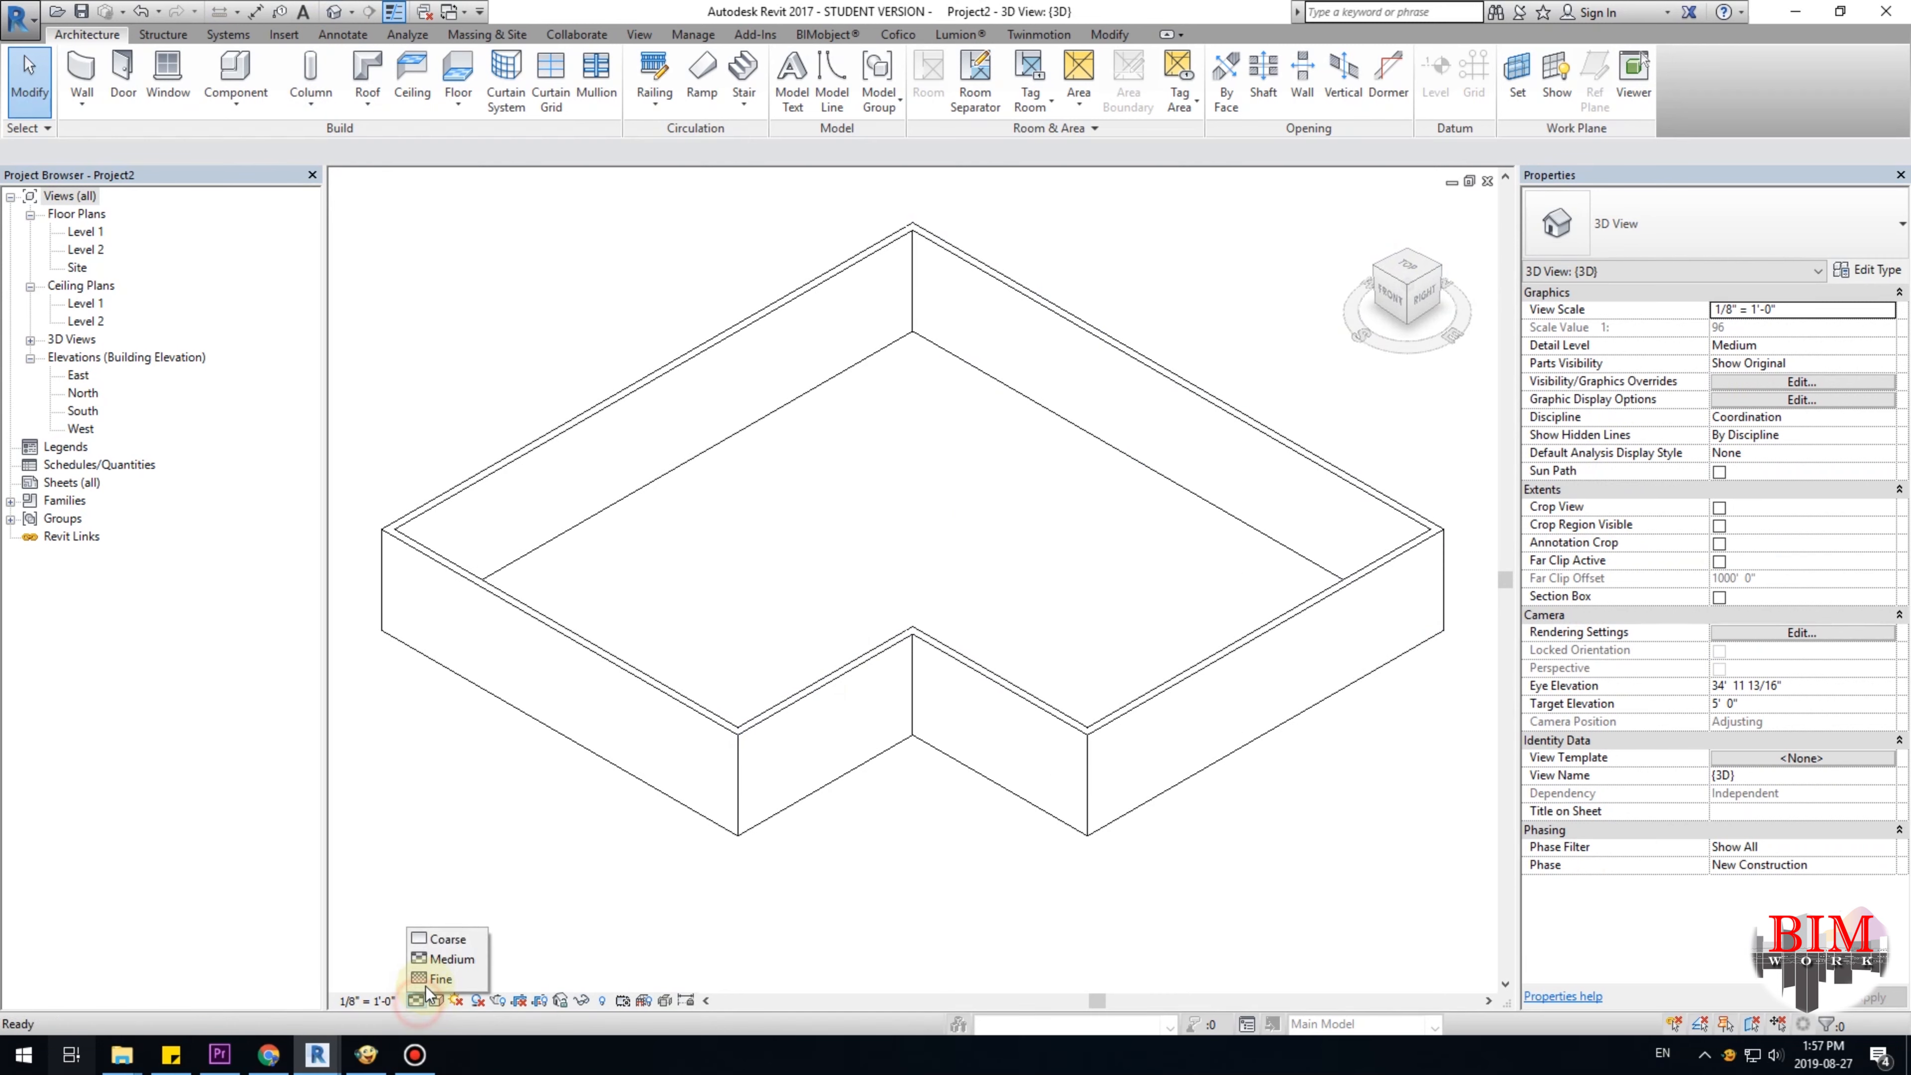
left_click(444, 981)
left_click(435, 1001)
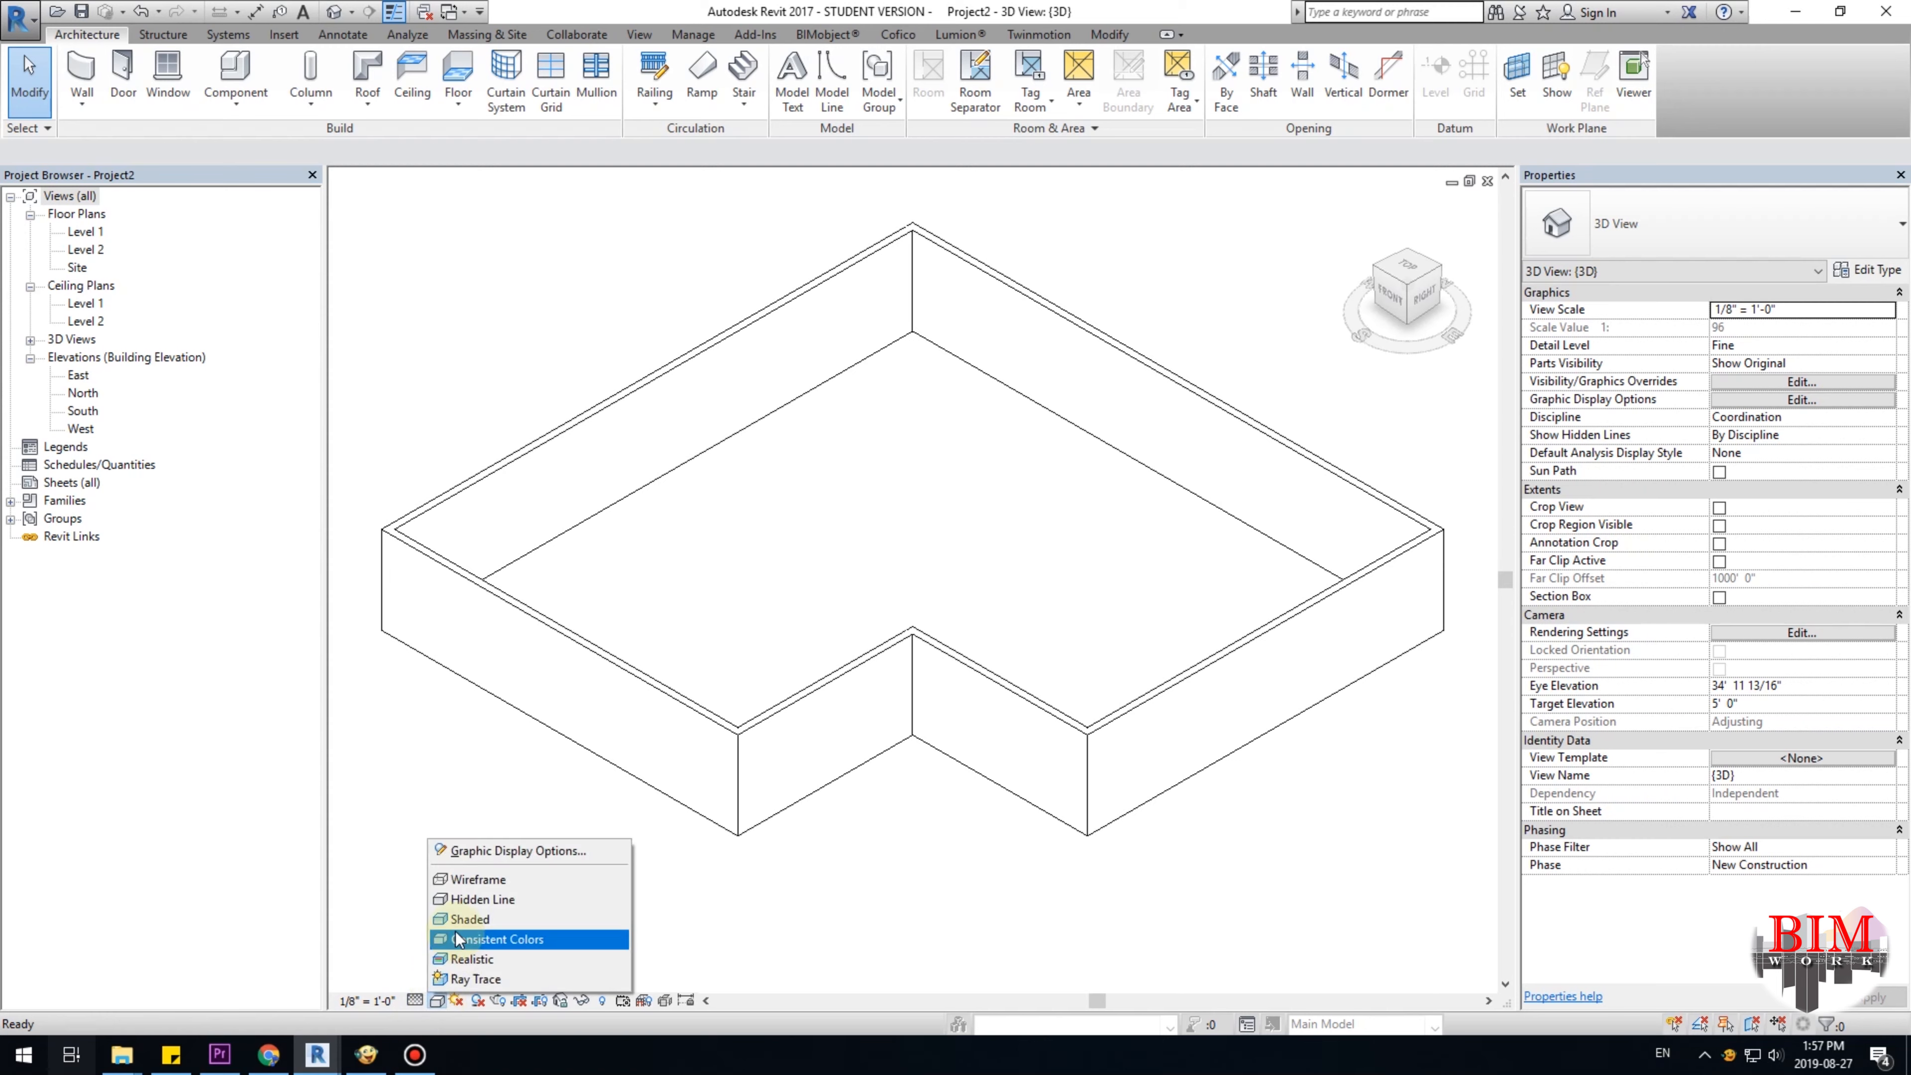
left_click(463, 919)
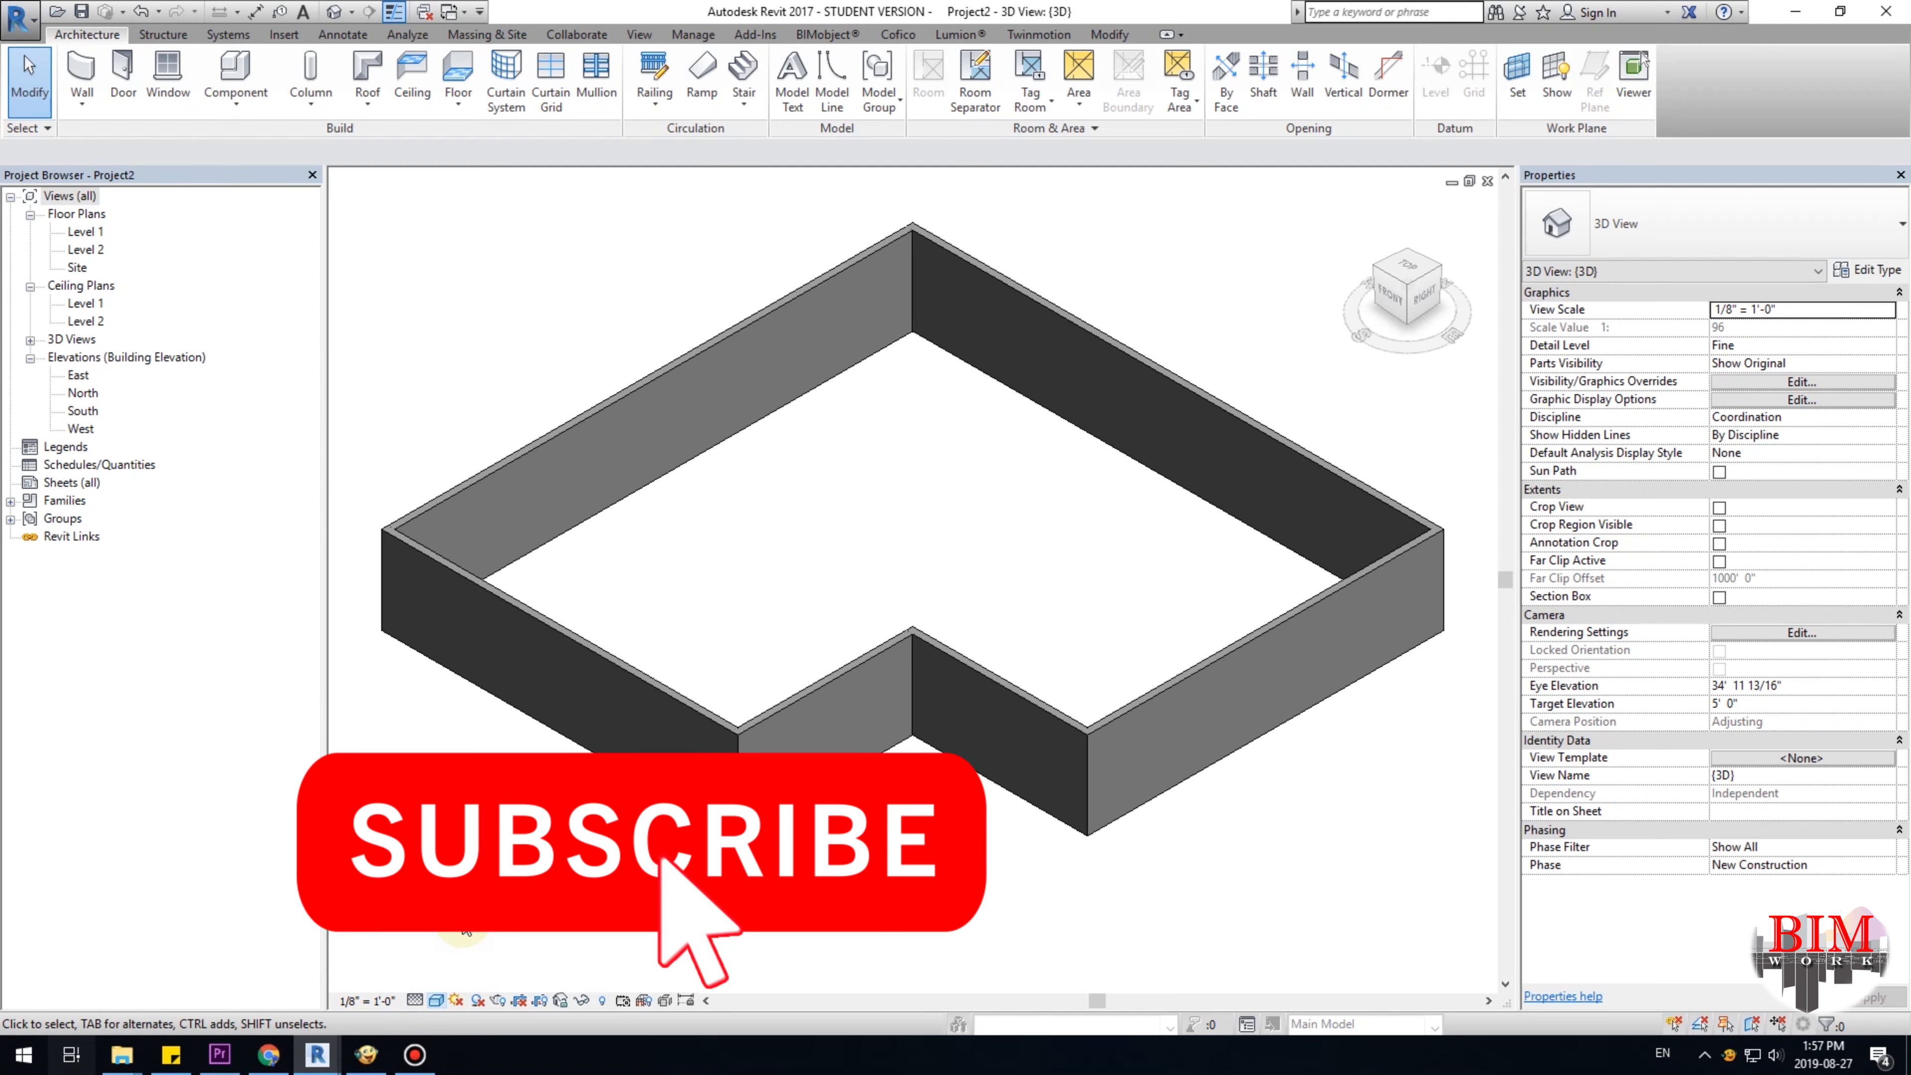
left_click(438, 1003)
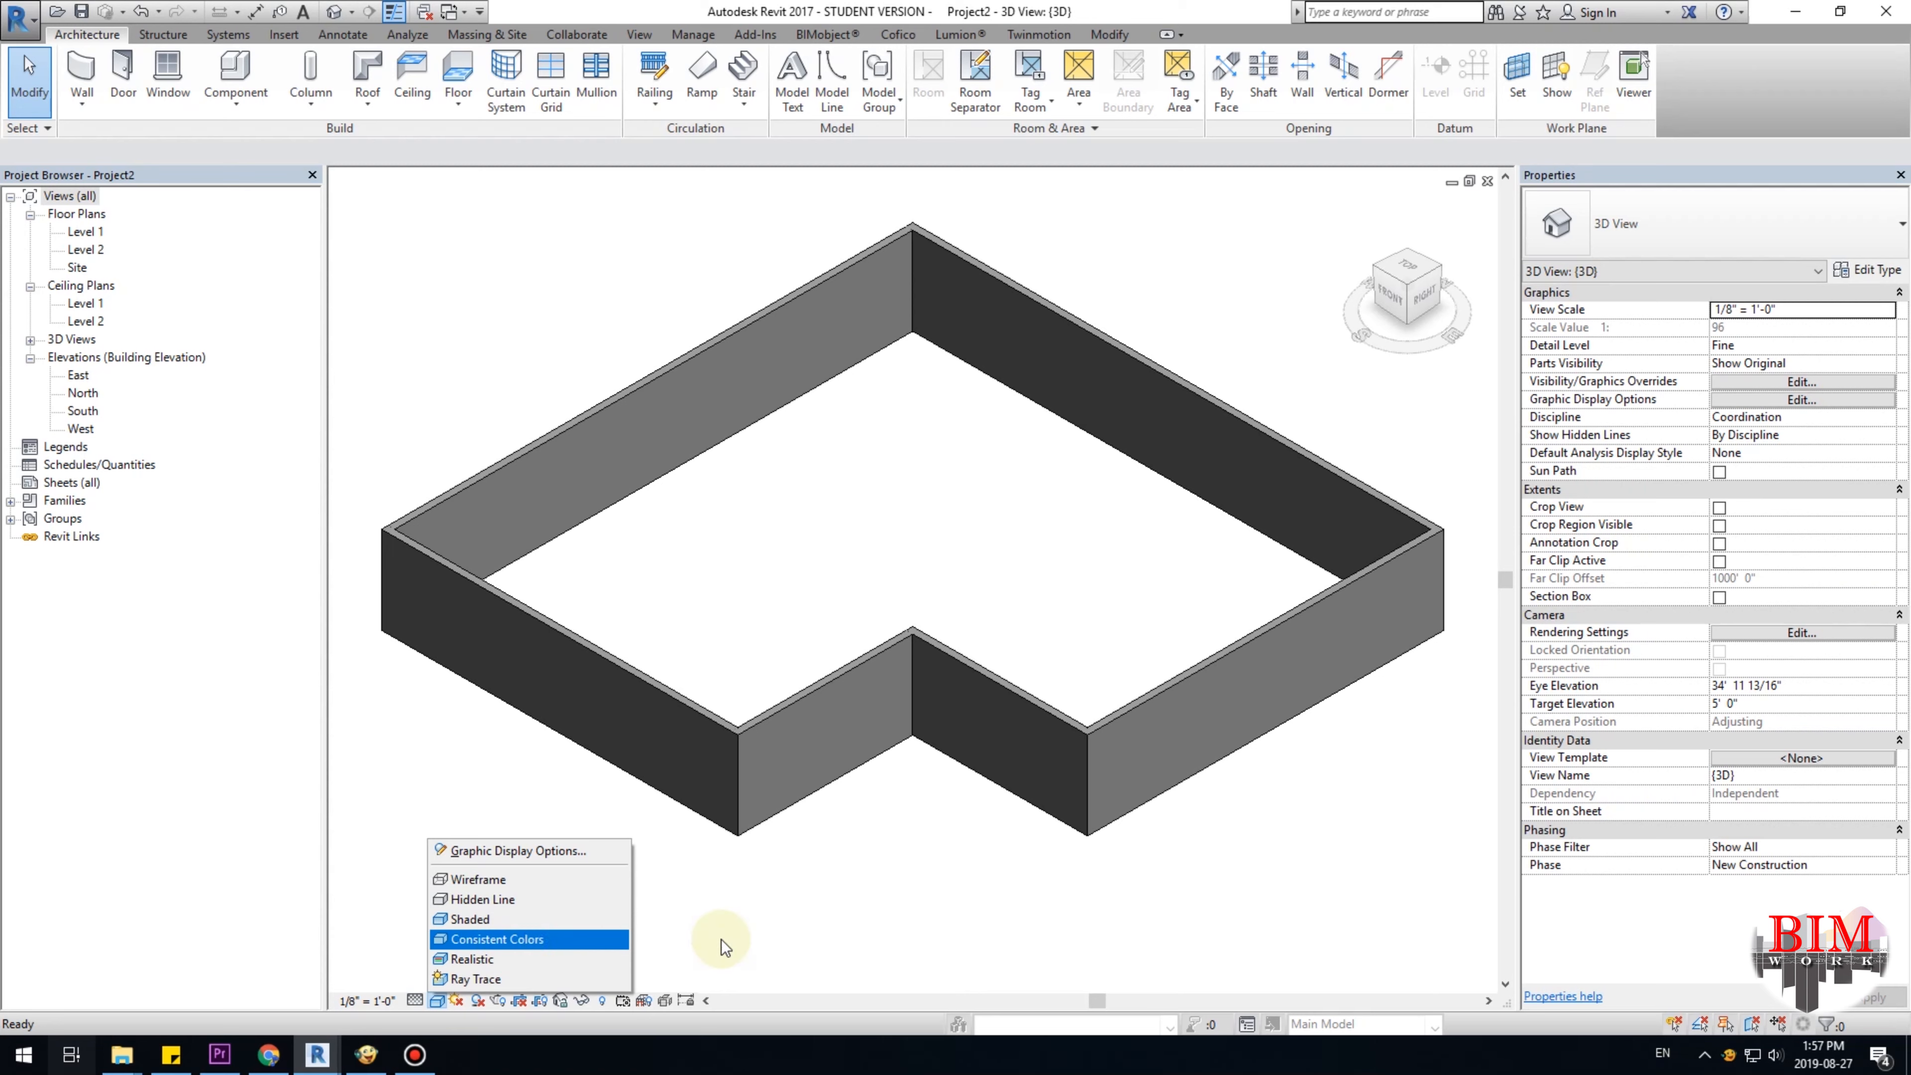
left_click(837, 920)
Open the North elevation and examine the Level 1 and Level 2 lines against the walls and grids.
double_click(85, 232)
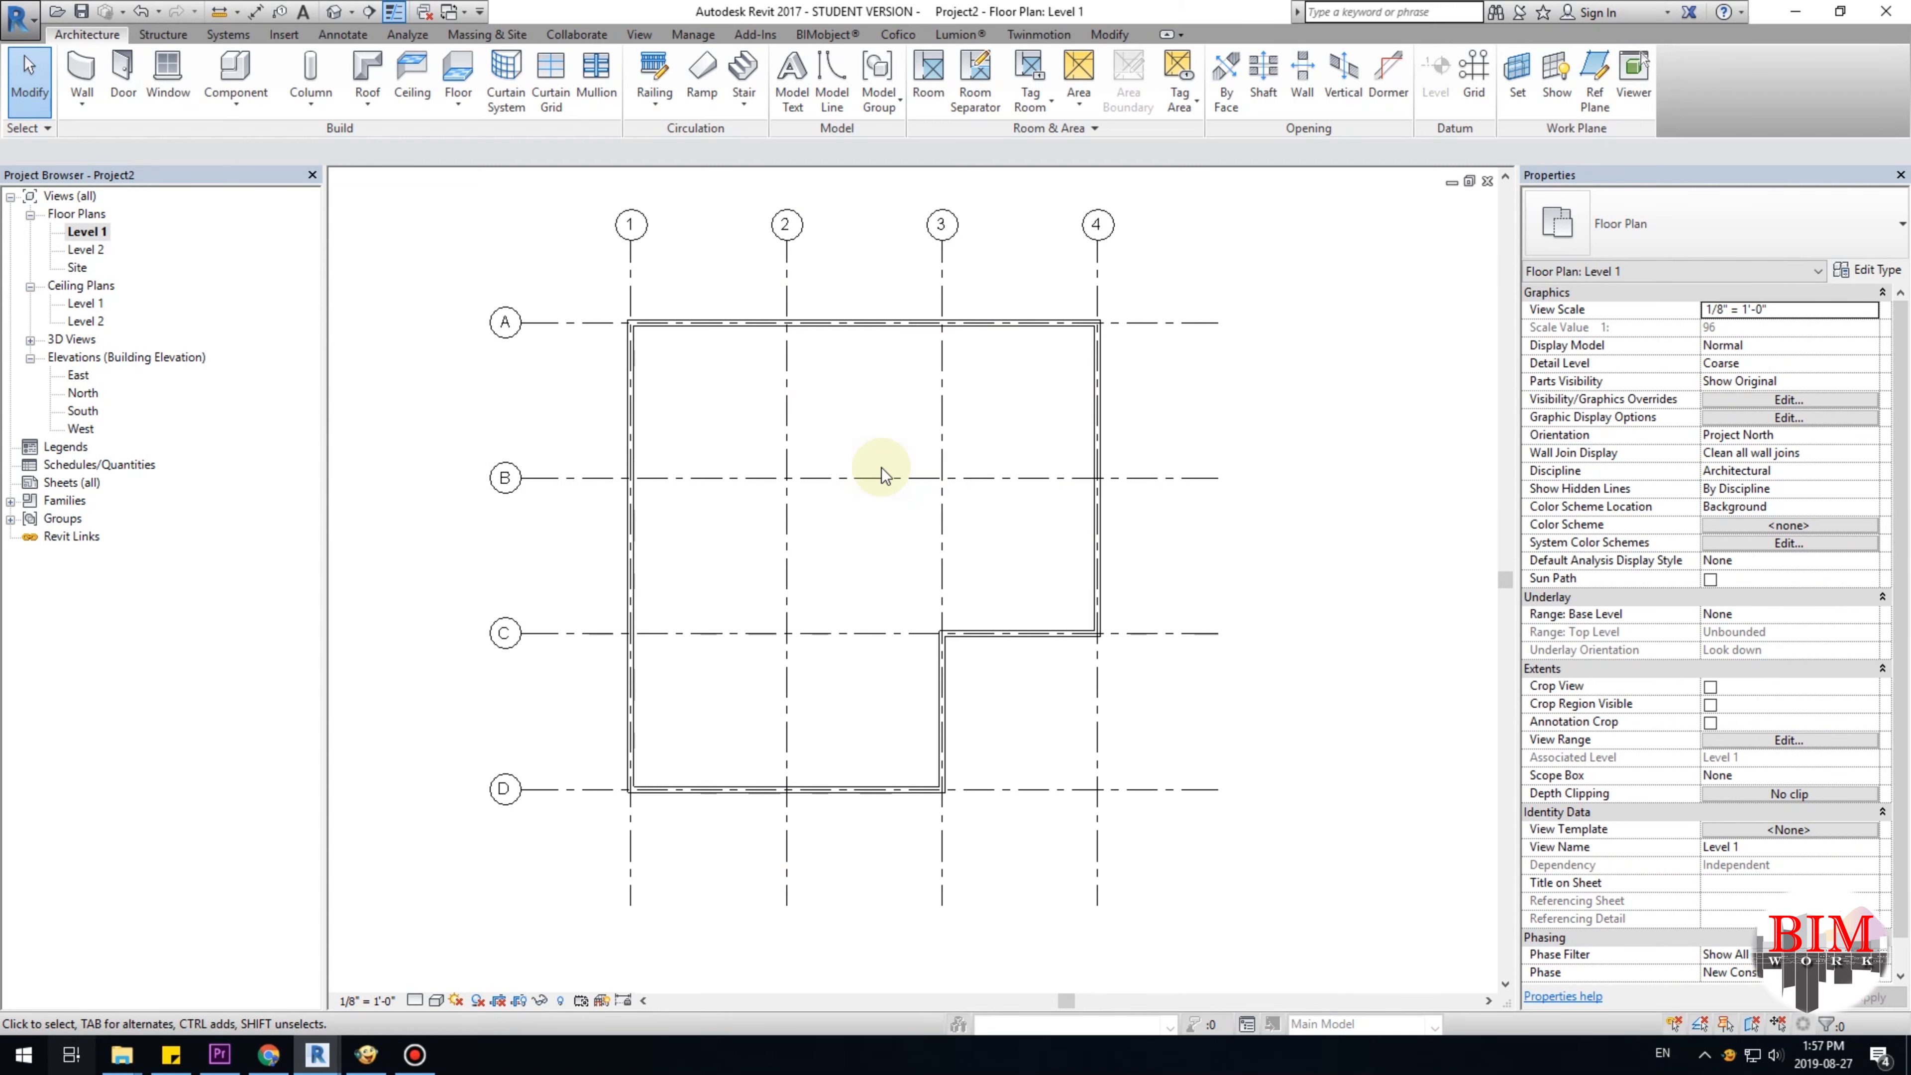
double_click(79, 395)
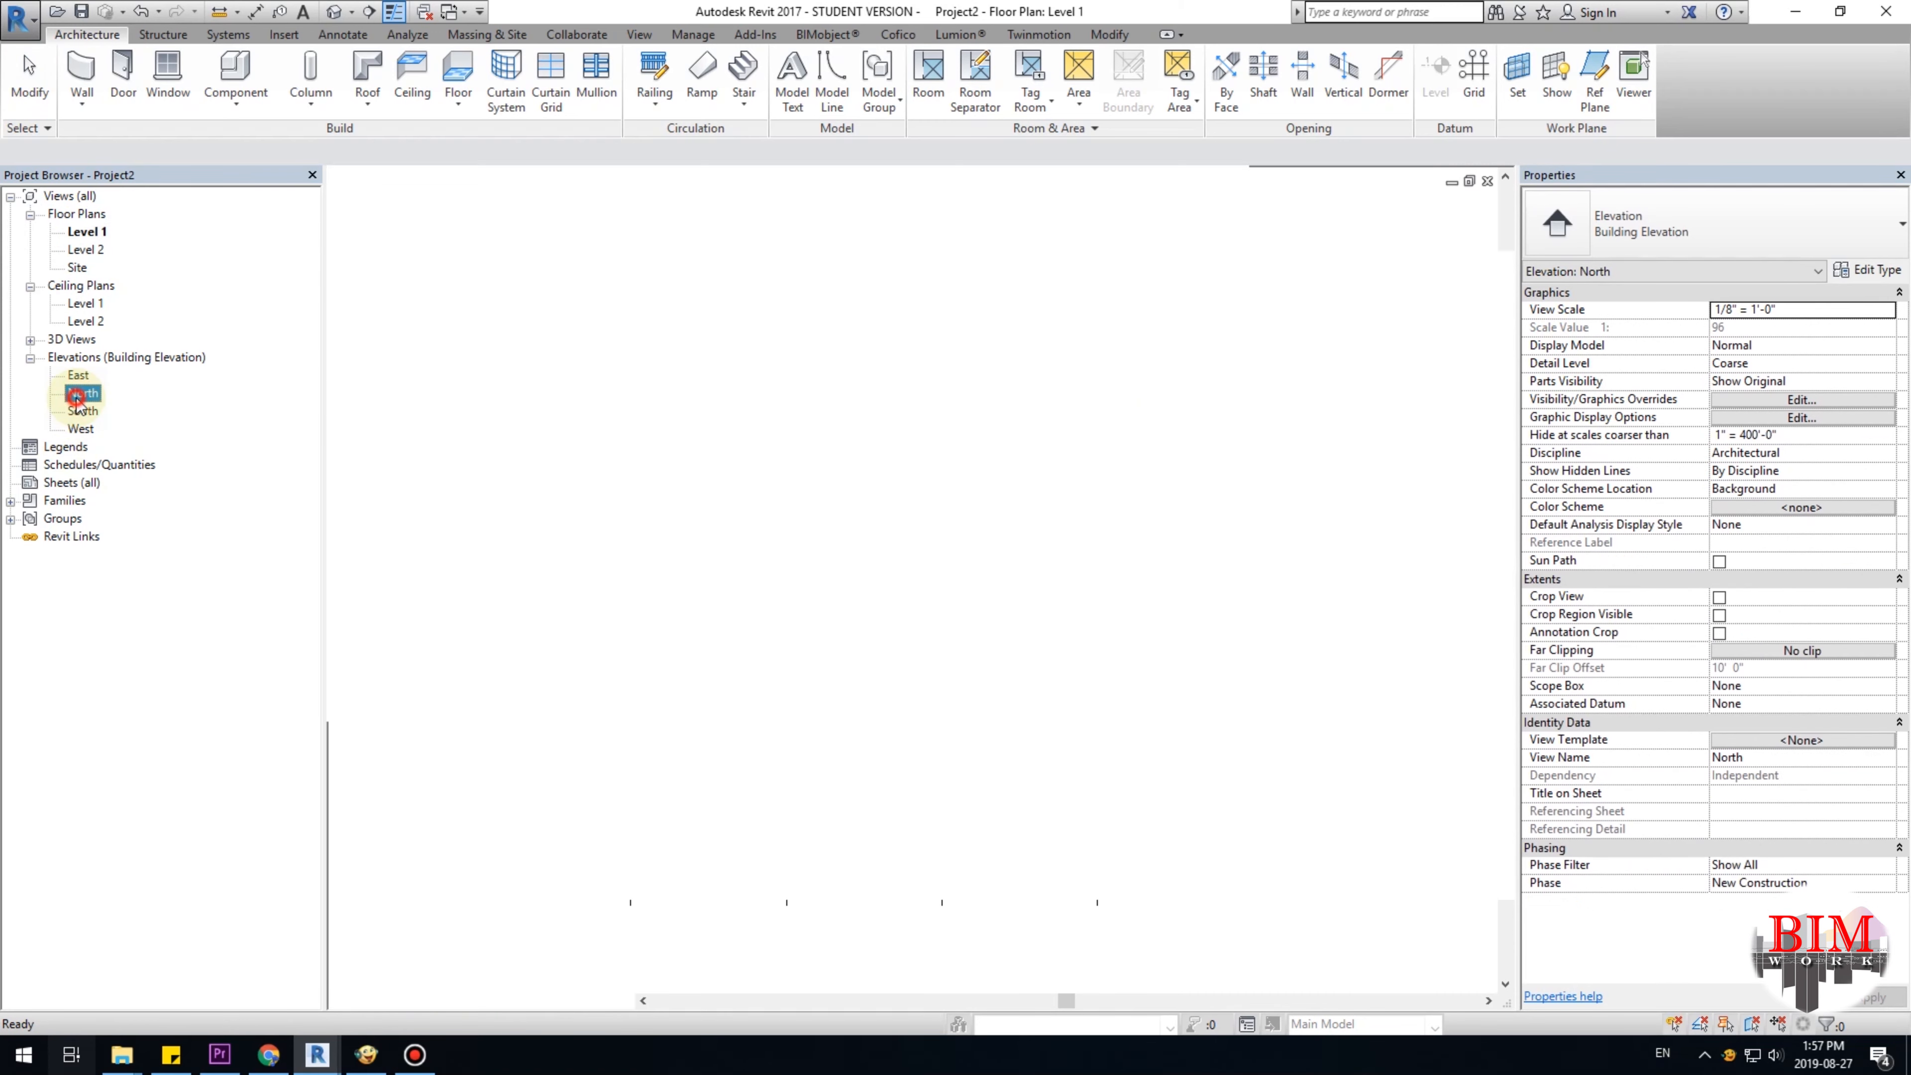
middle_click_drag(1098, 704, 875, 693)
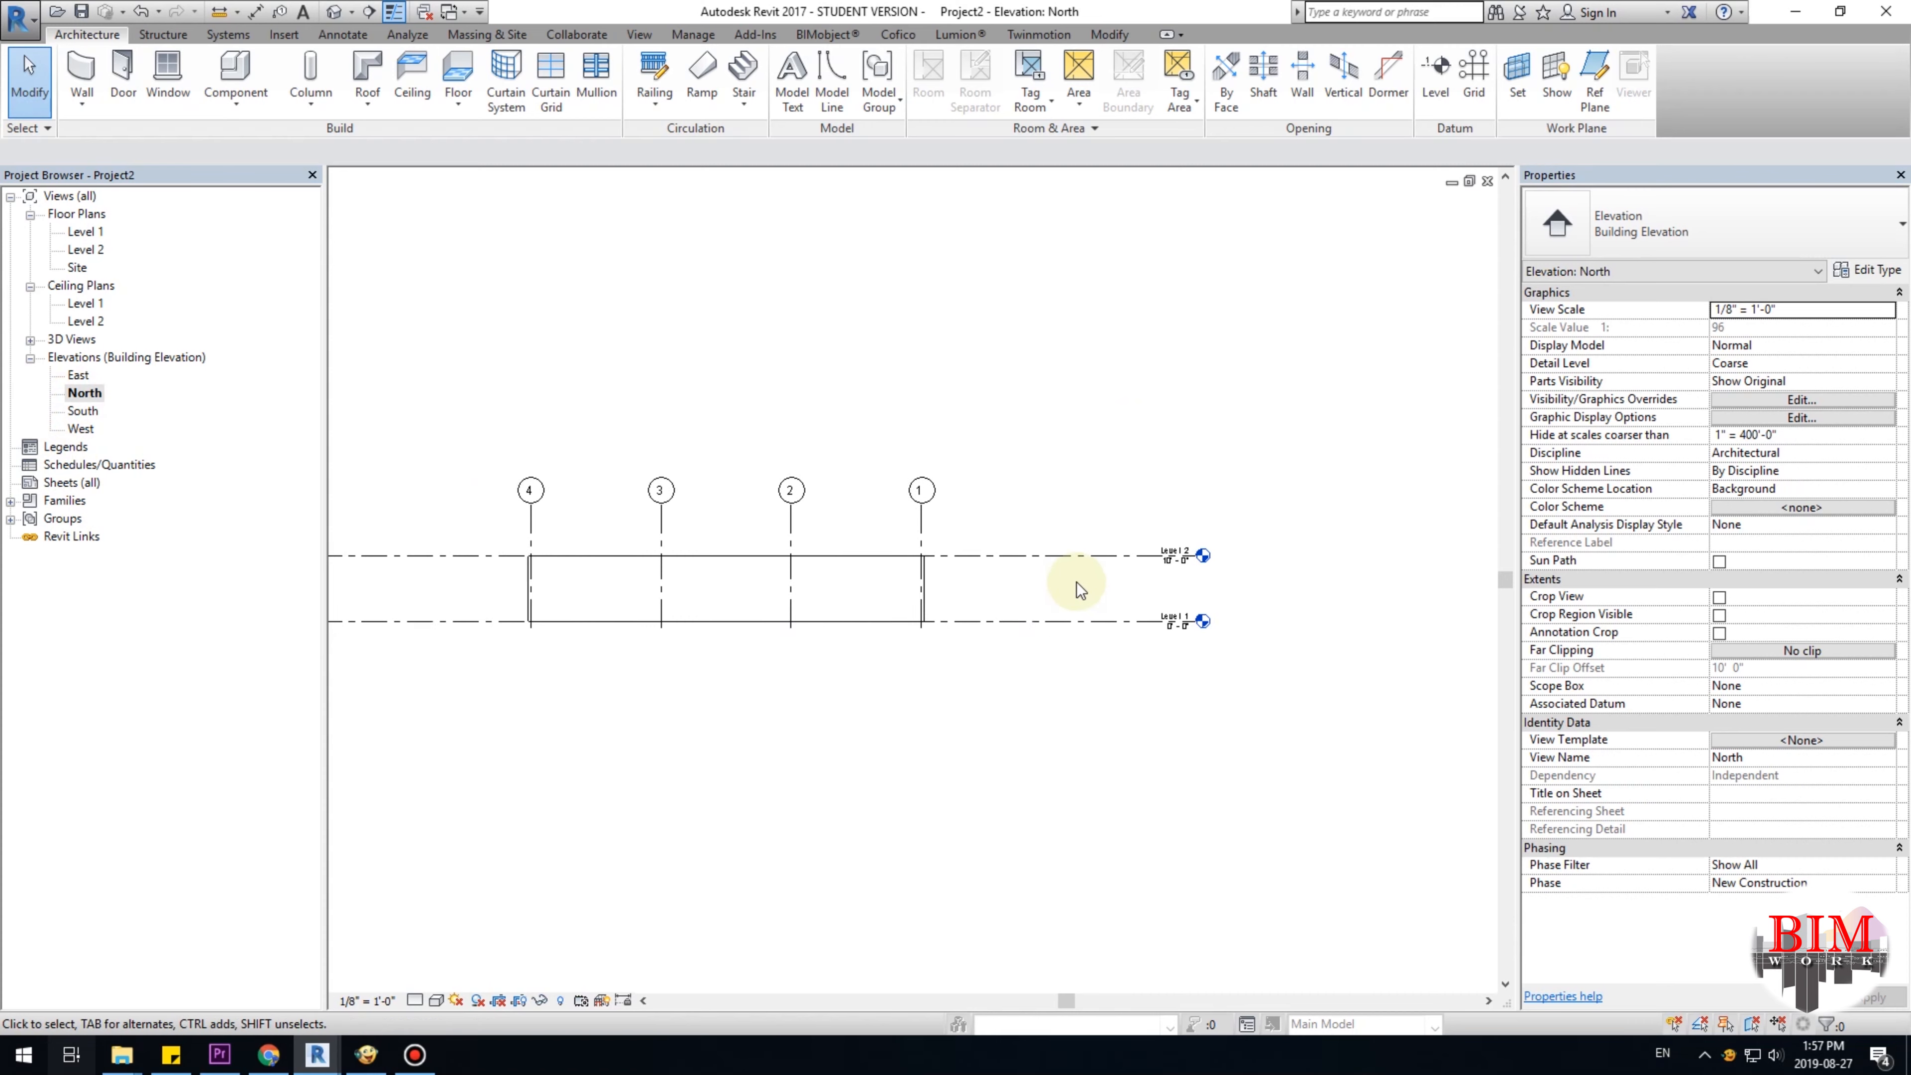
scroll(1079, 574, "up", 5)
scroll(1081, 578, "down", 3)
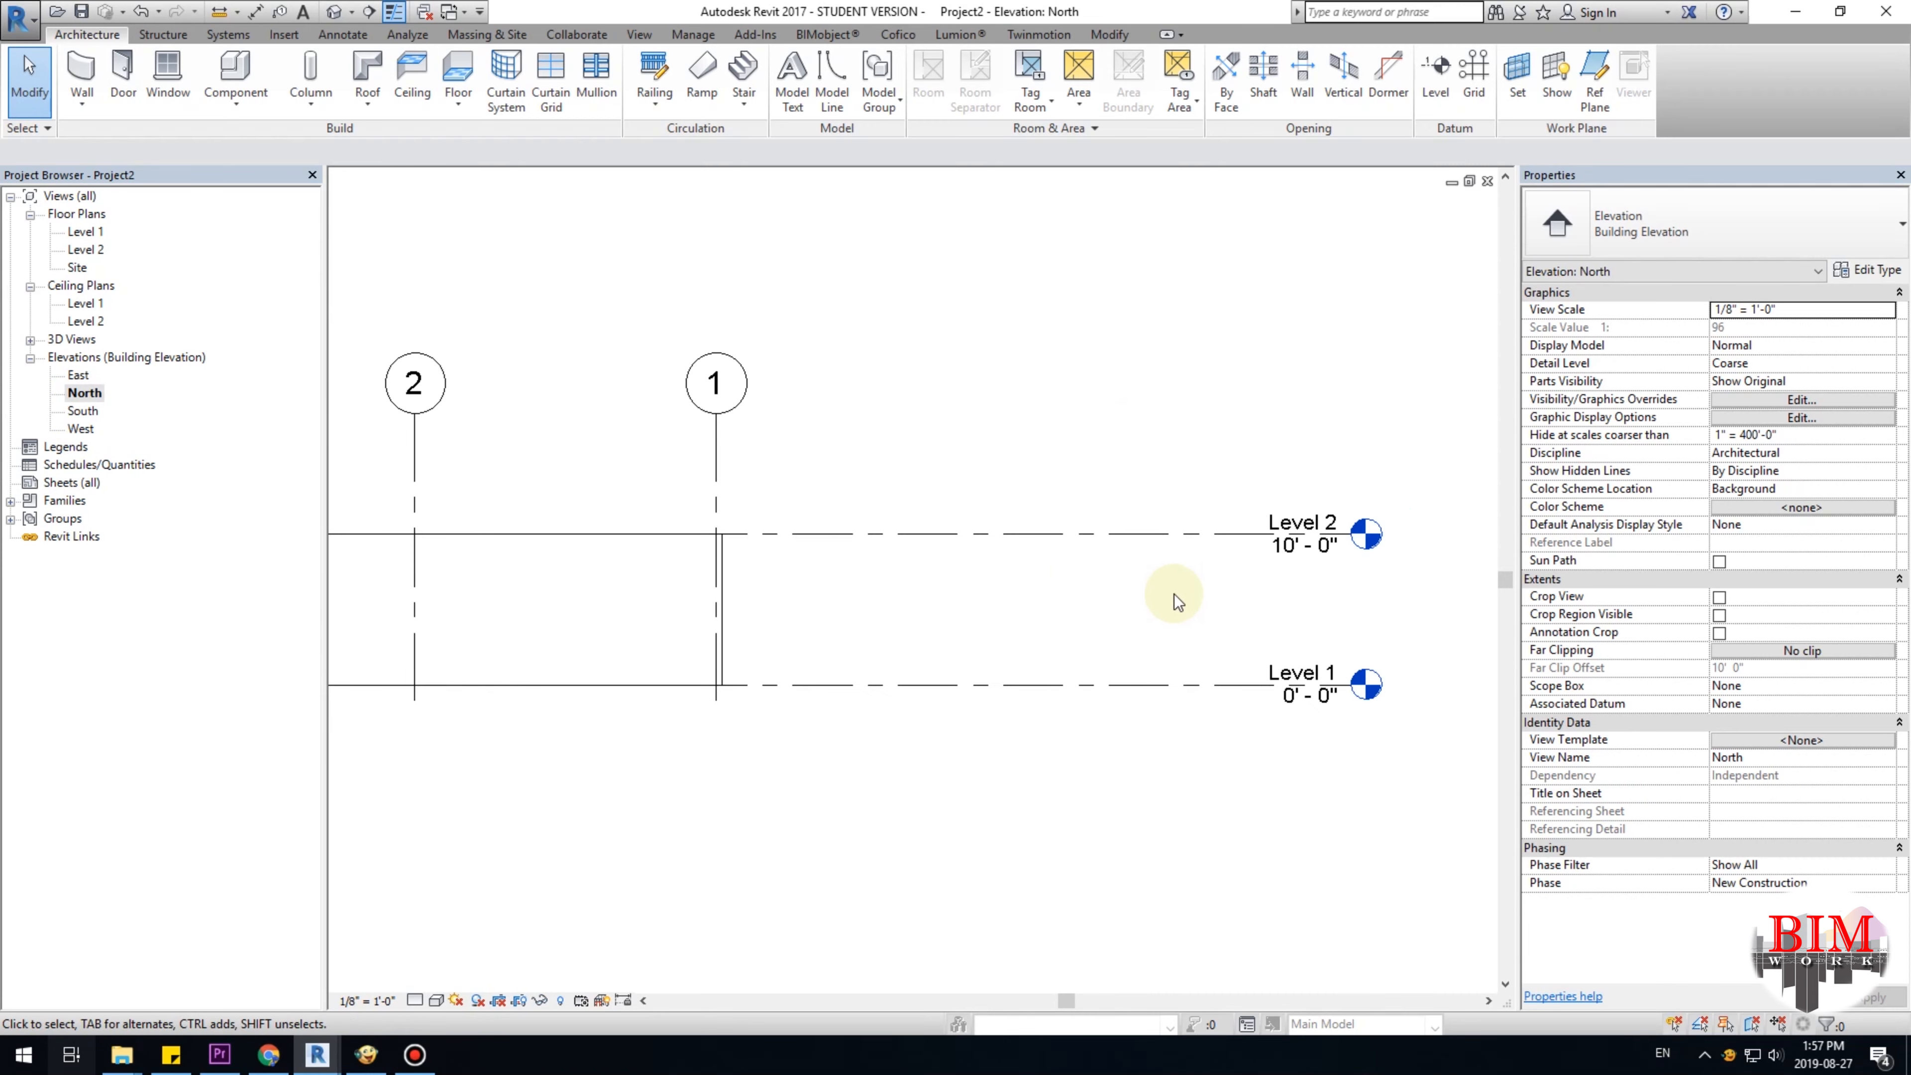
scroll(1174, 595, "up", 2)
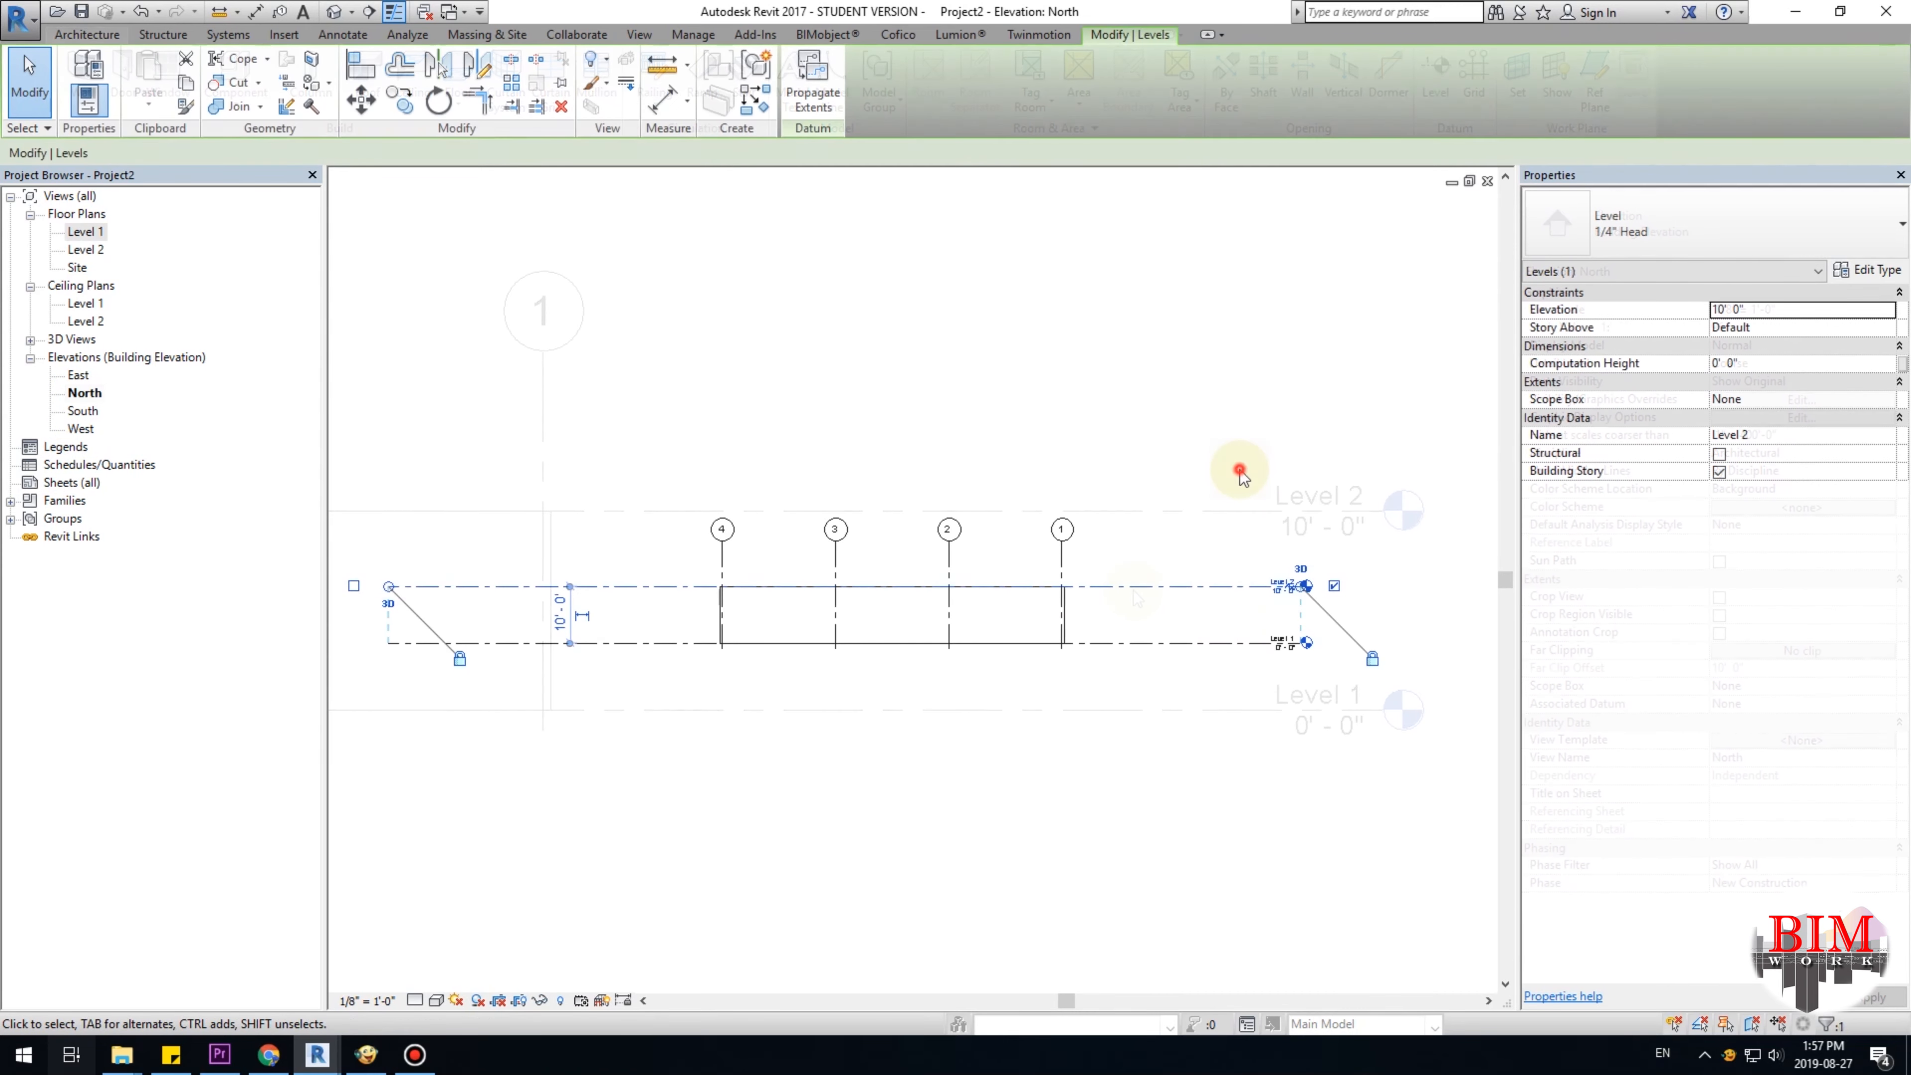
left_click(1240, 472)
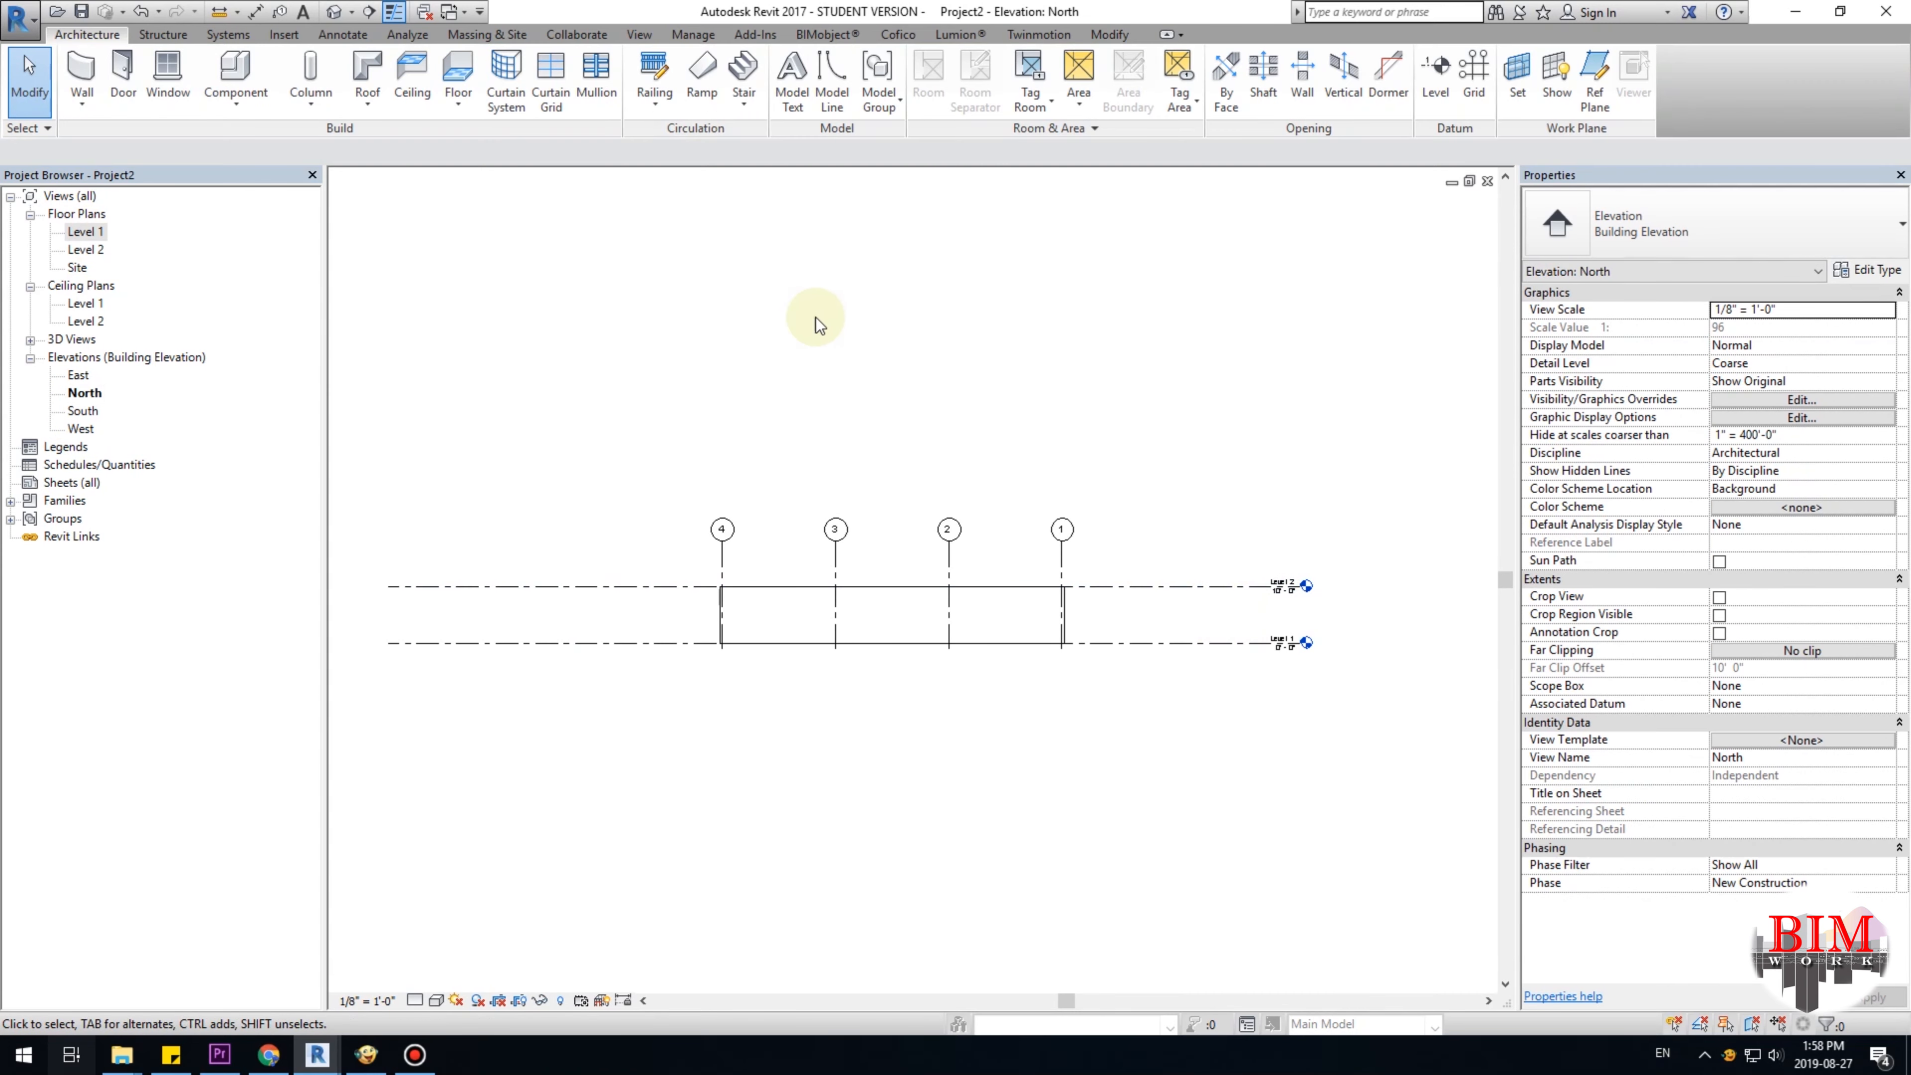
Draw a new level line about 7' above Level 2, aligned with both ends of the existing levels.
left_click(110, 32)
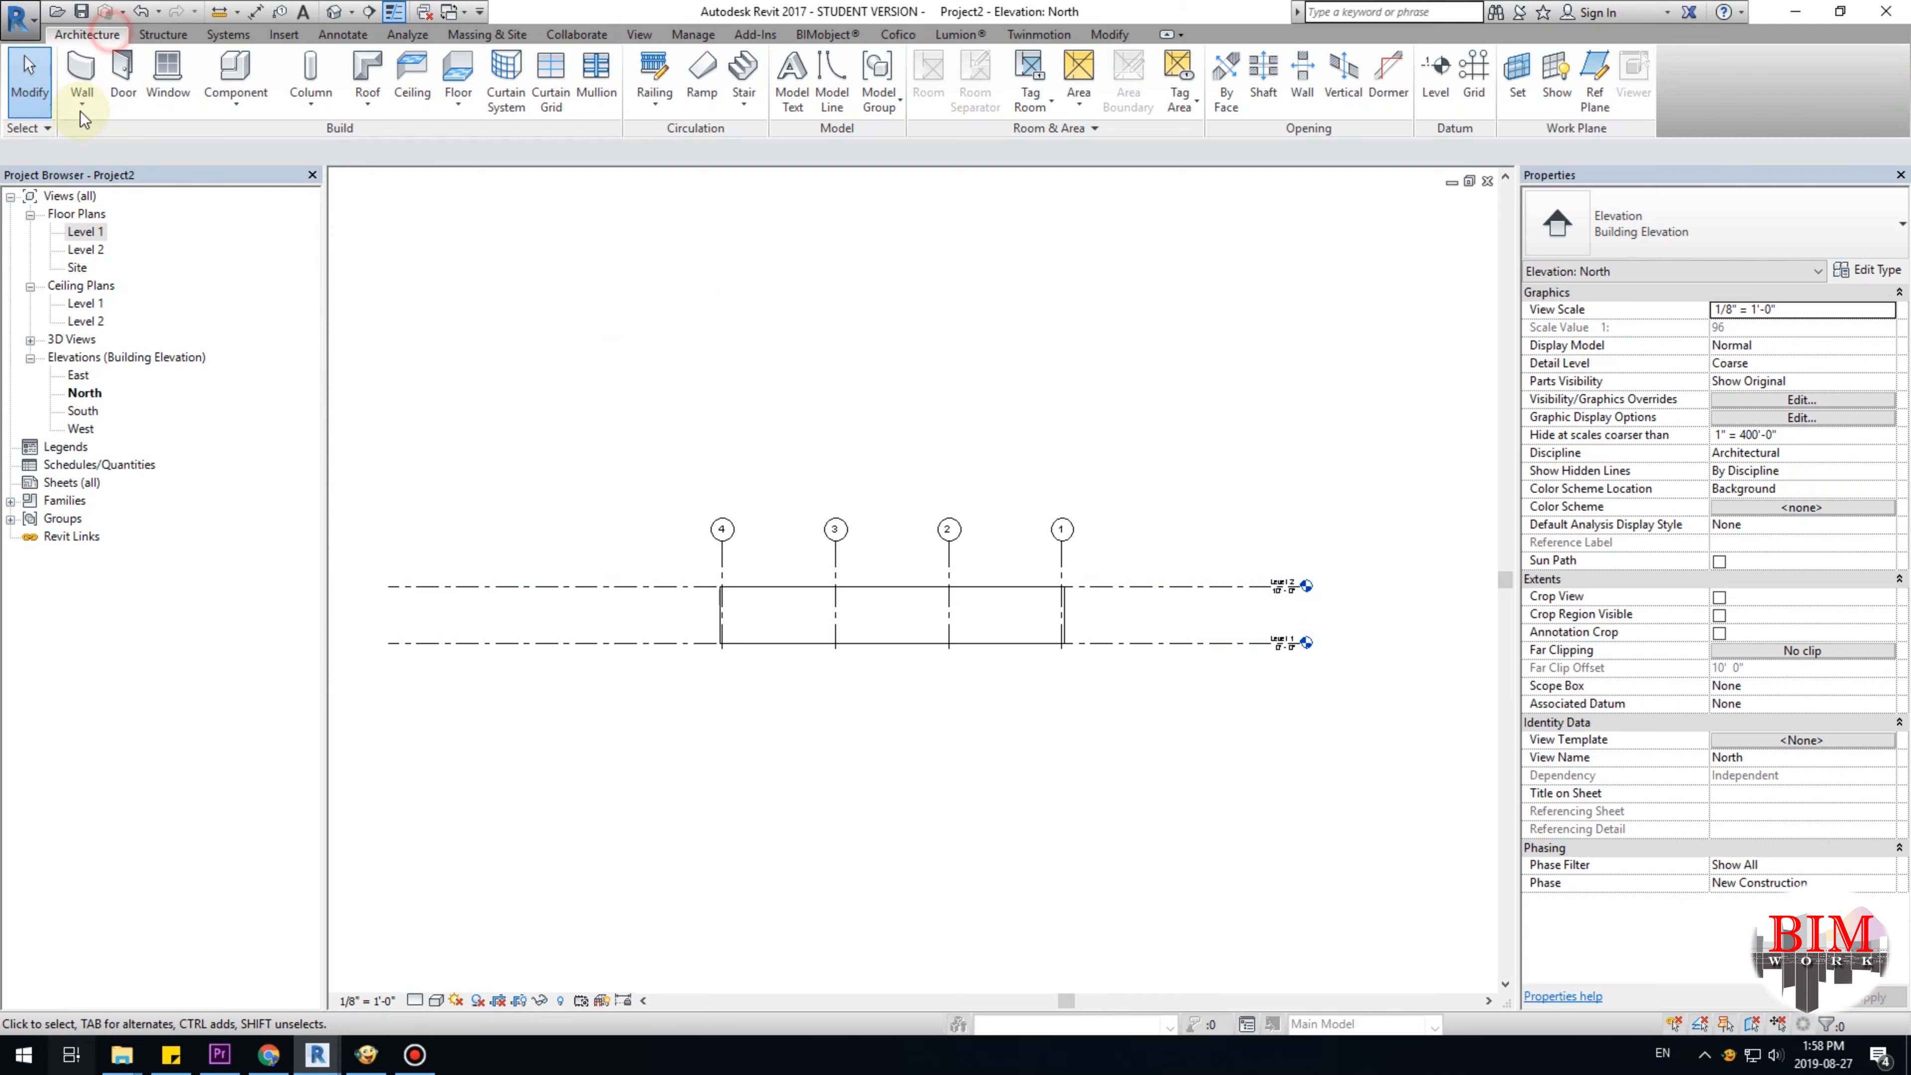
left_click(1438, 94)
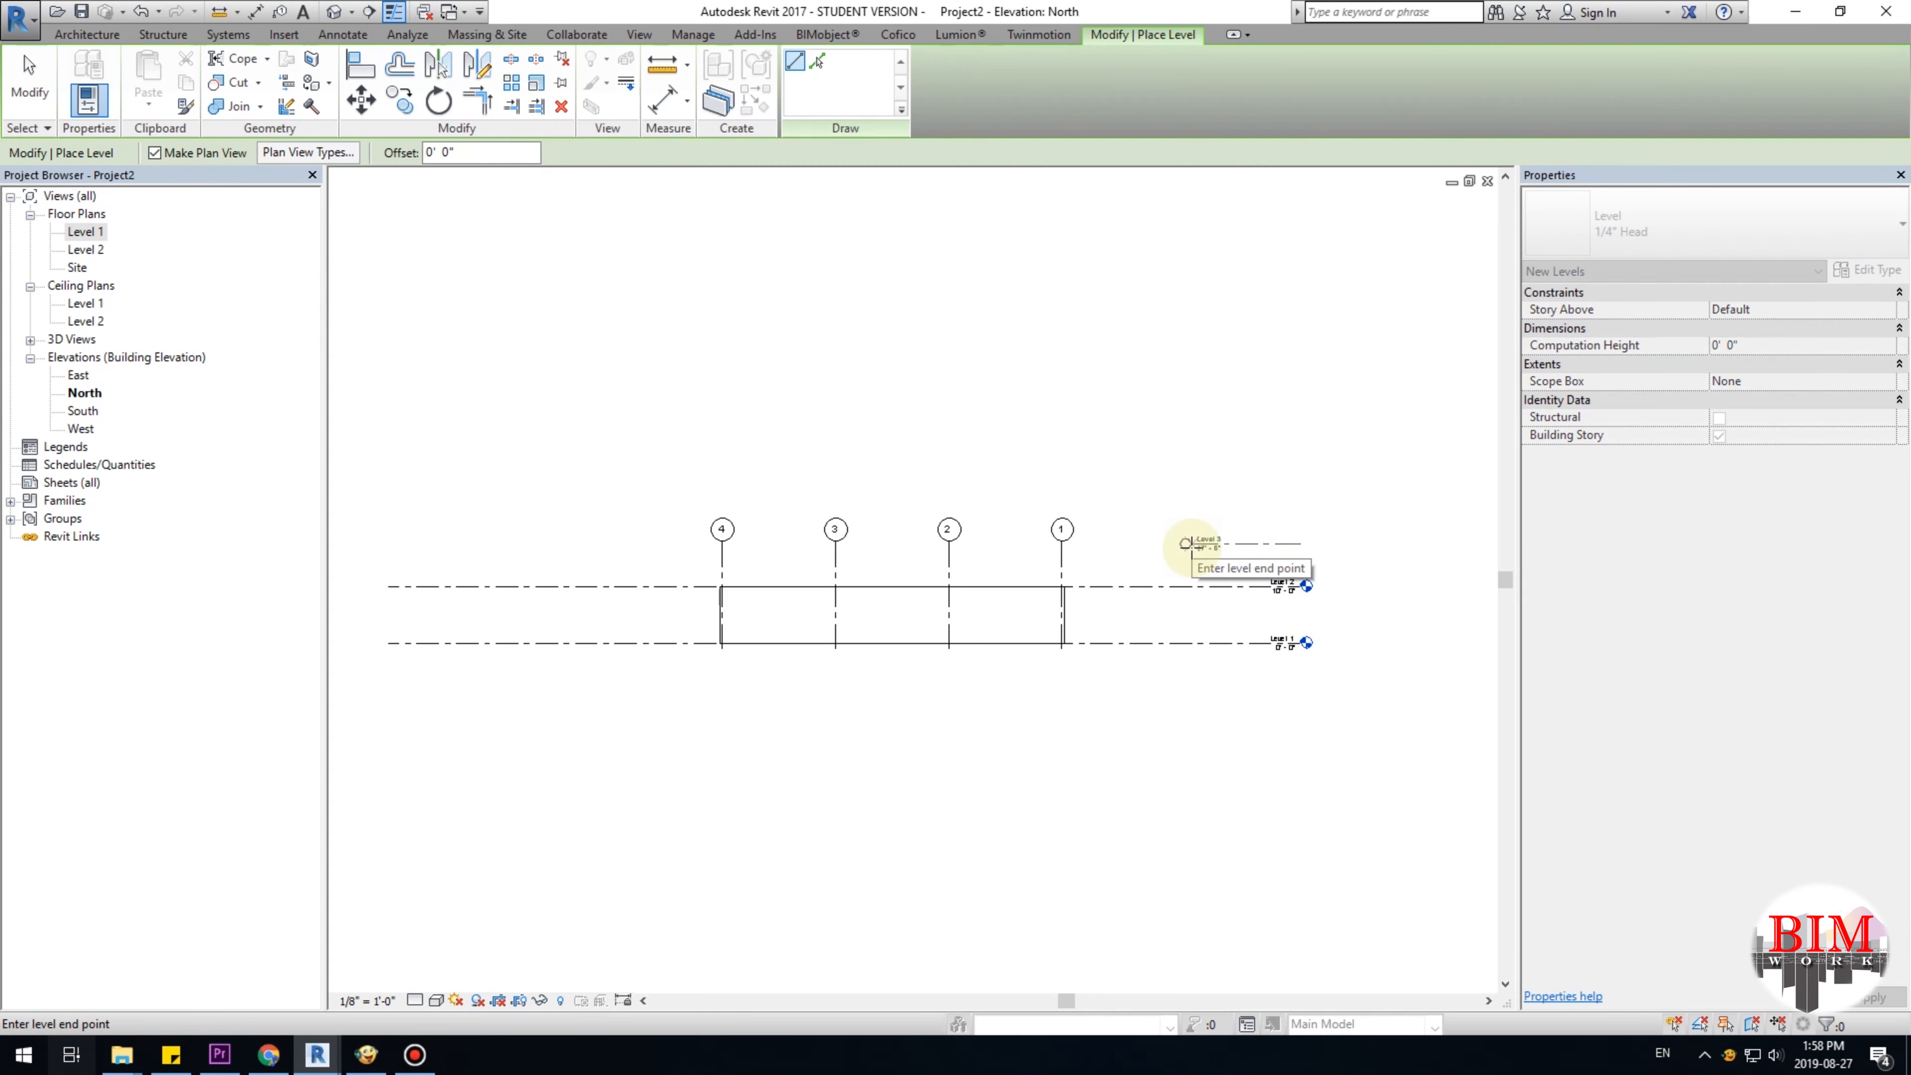
left_click(383, 548)
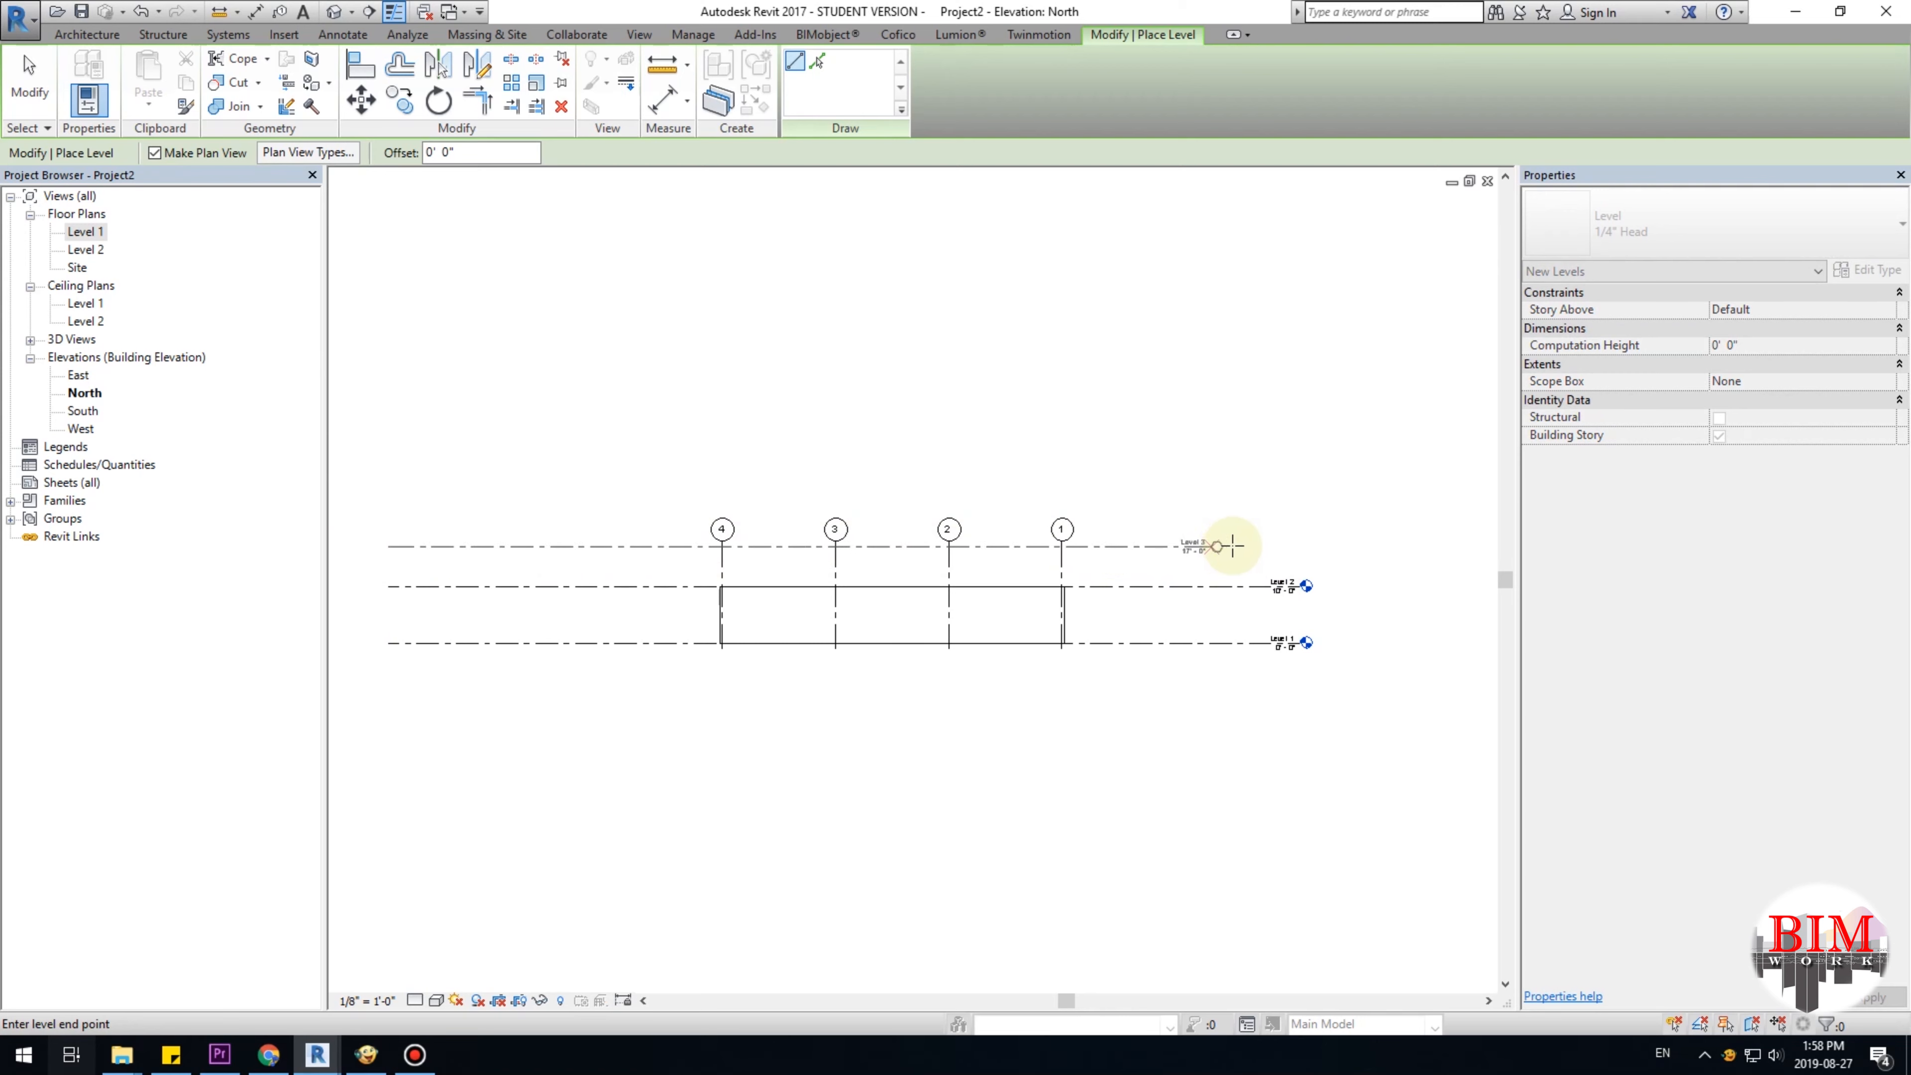
left_click(1297, 545)
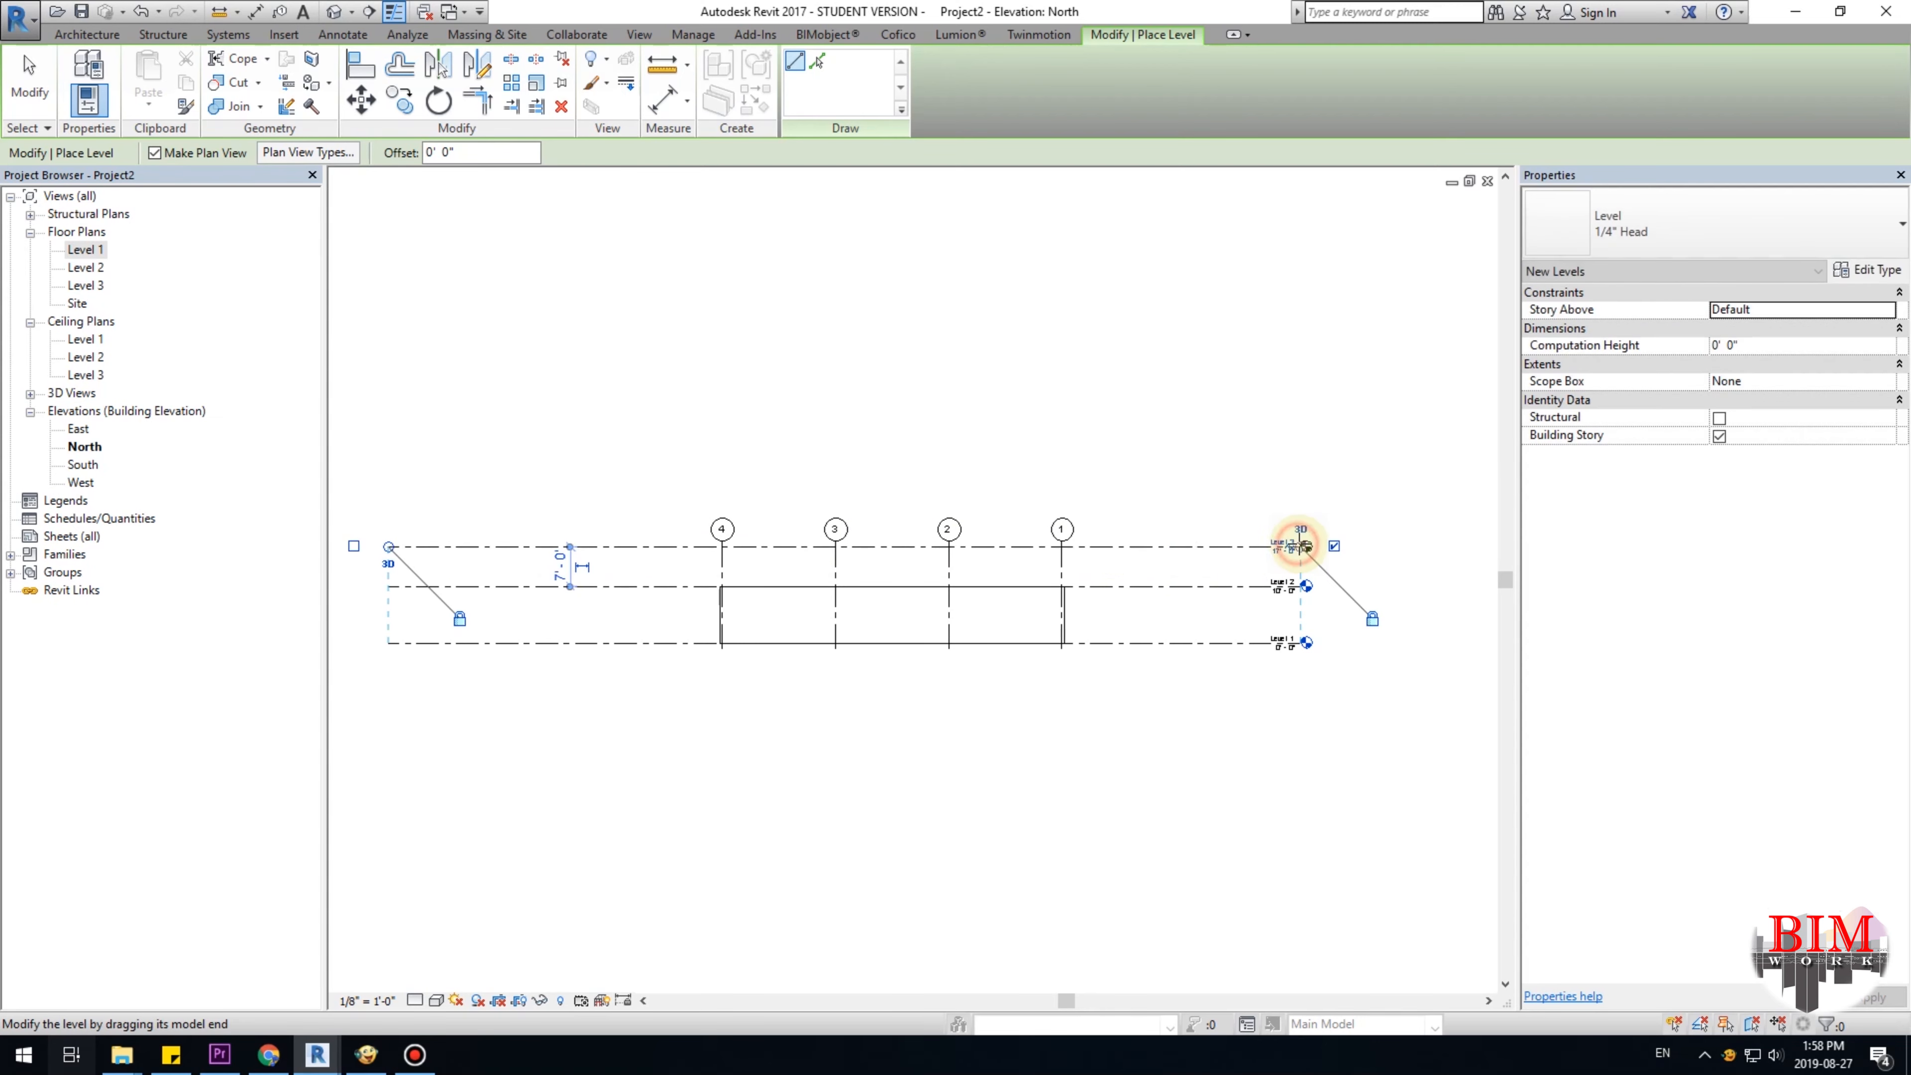
key("Escape")
key("Escape")
Set the elevation of Level 3 to 20'.
scroll(1347, 581, "up", 6)
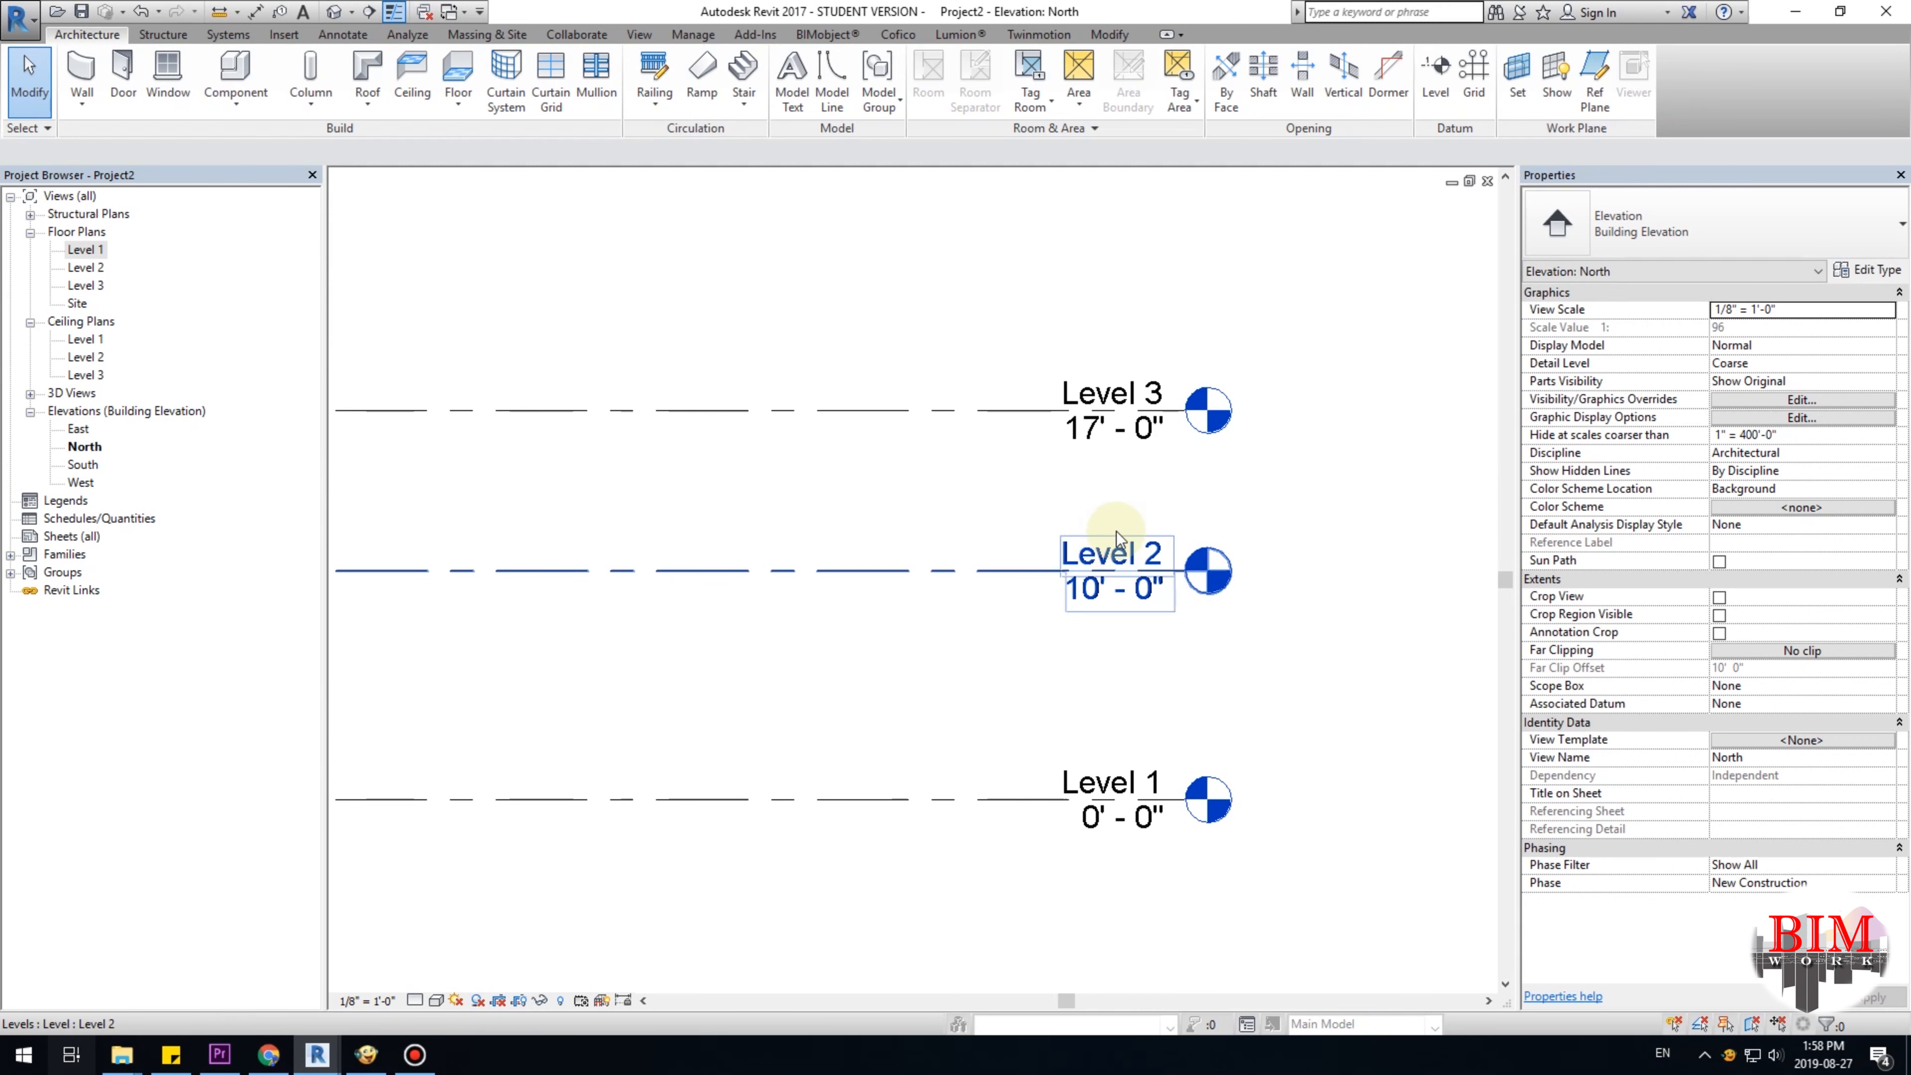
left_click(1006, 409)
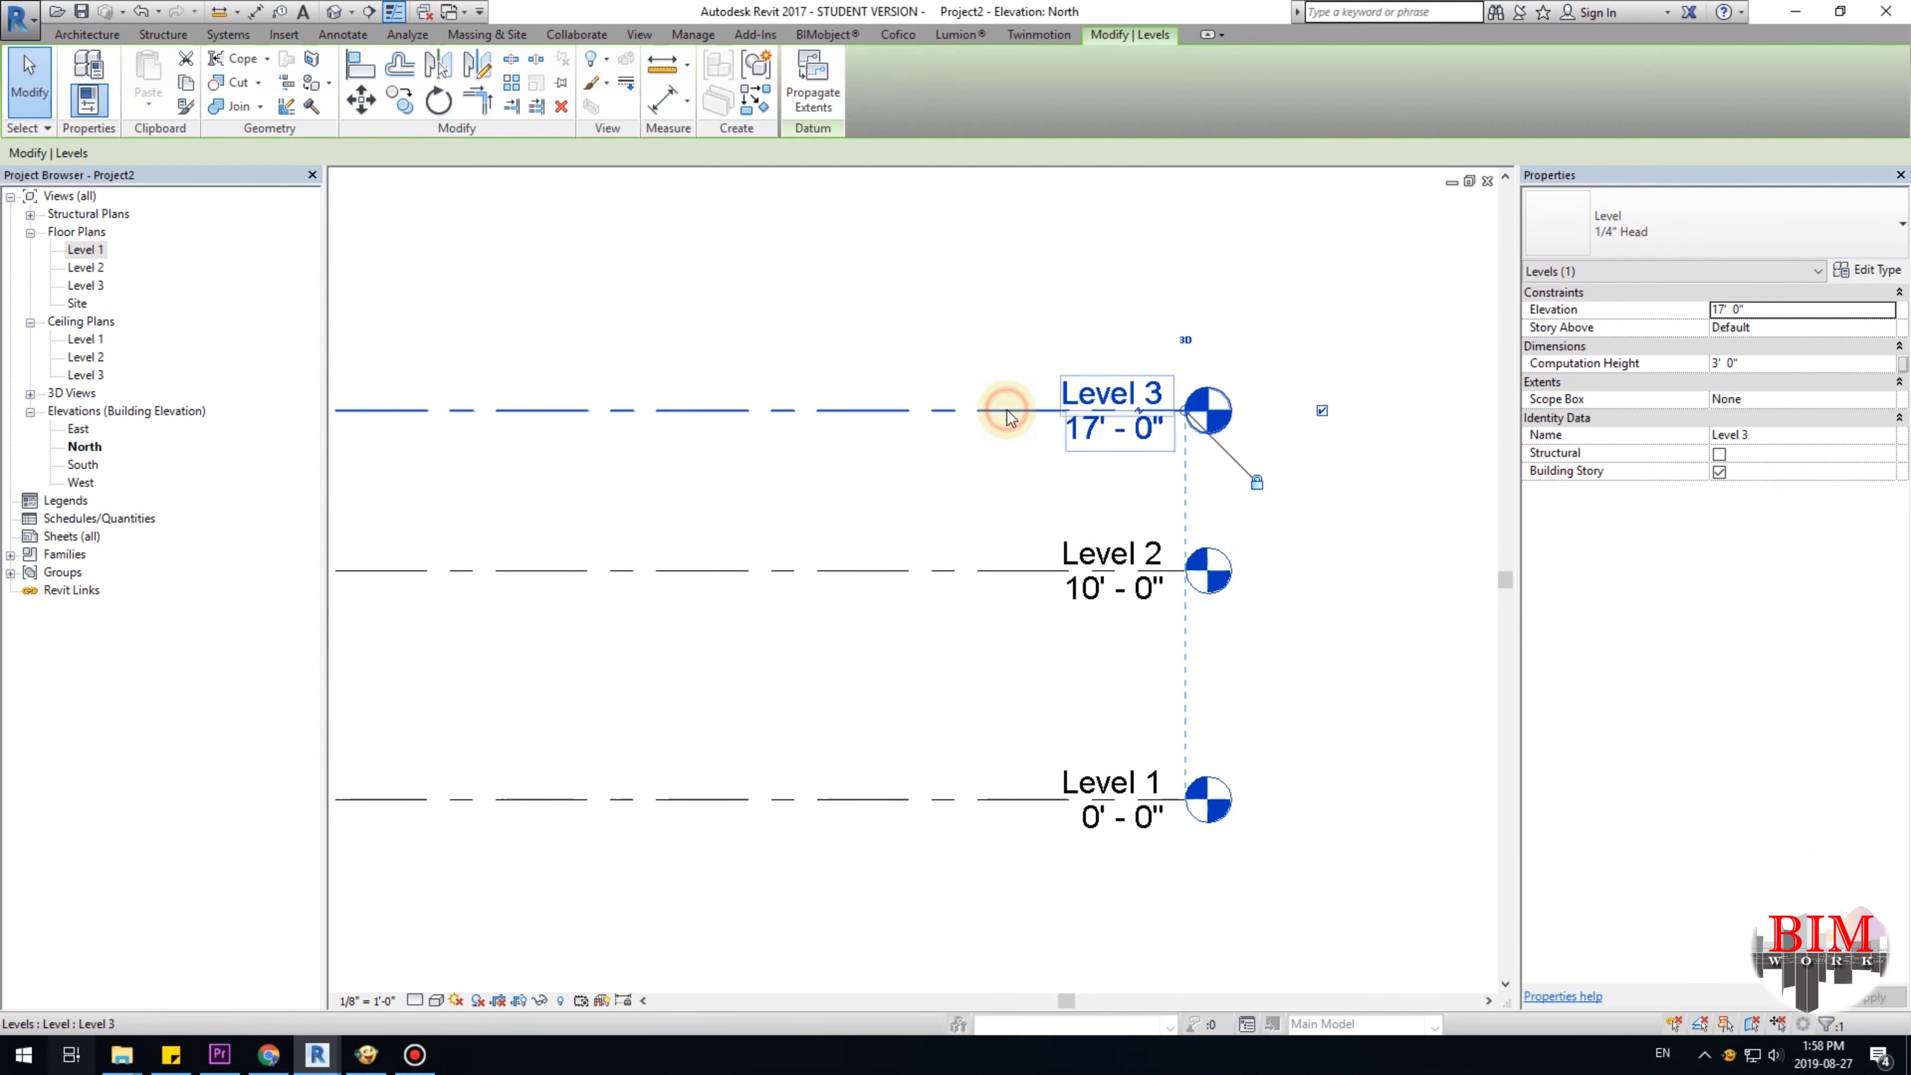
left_click(1091, 436)
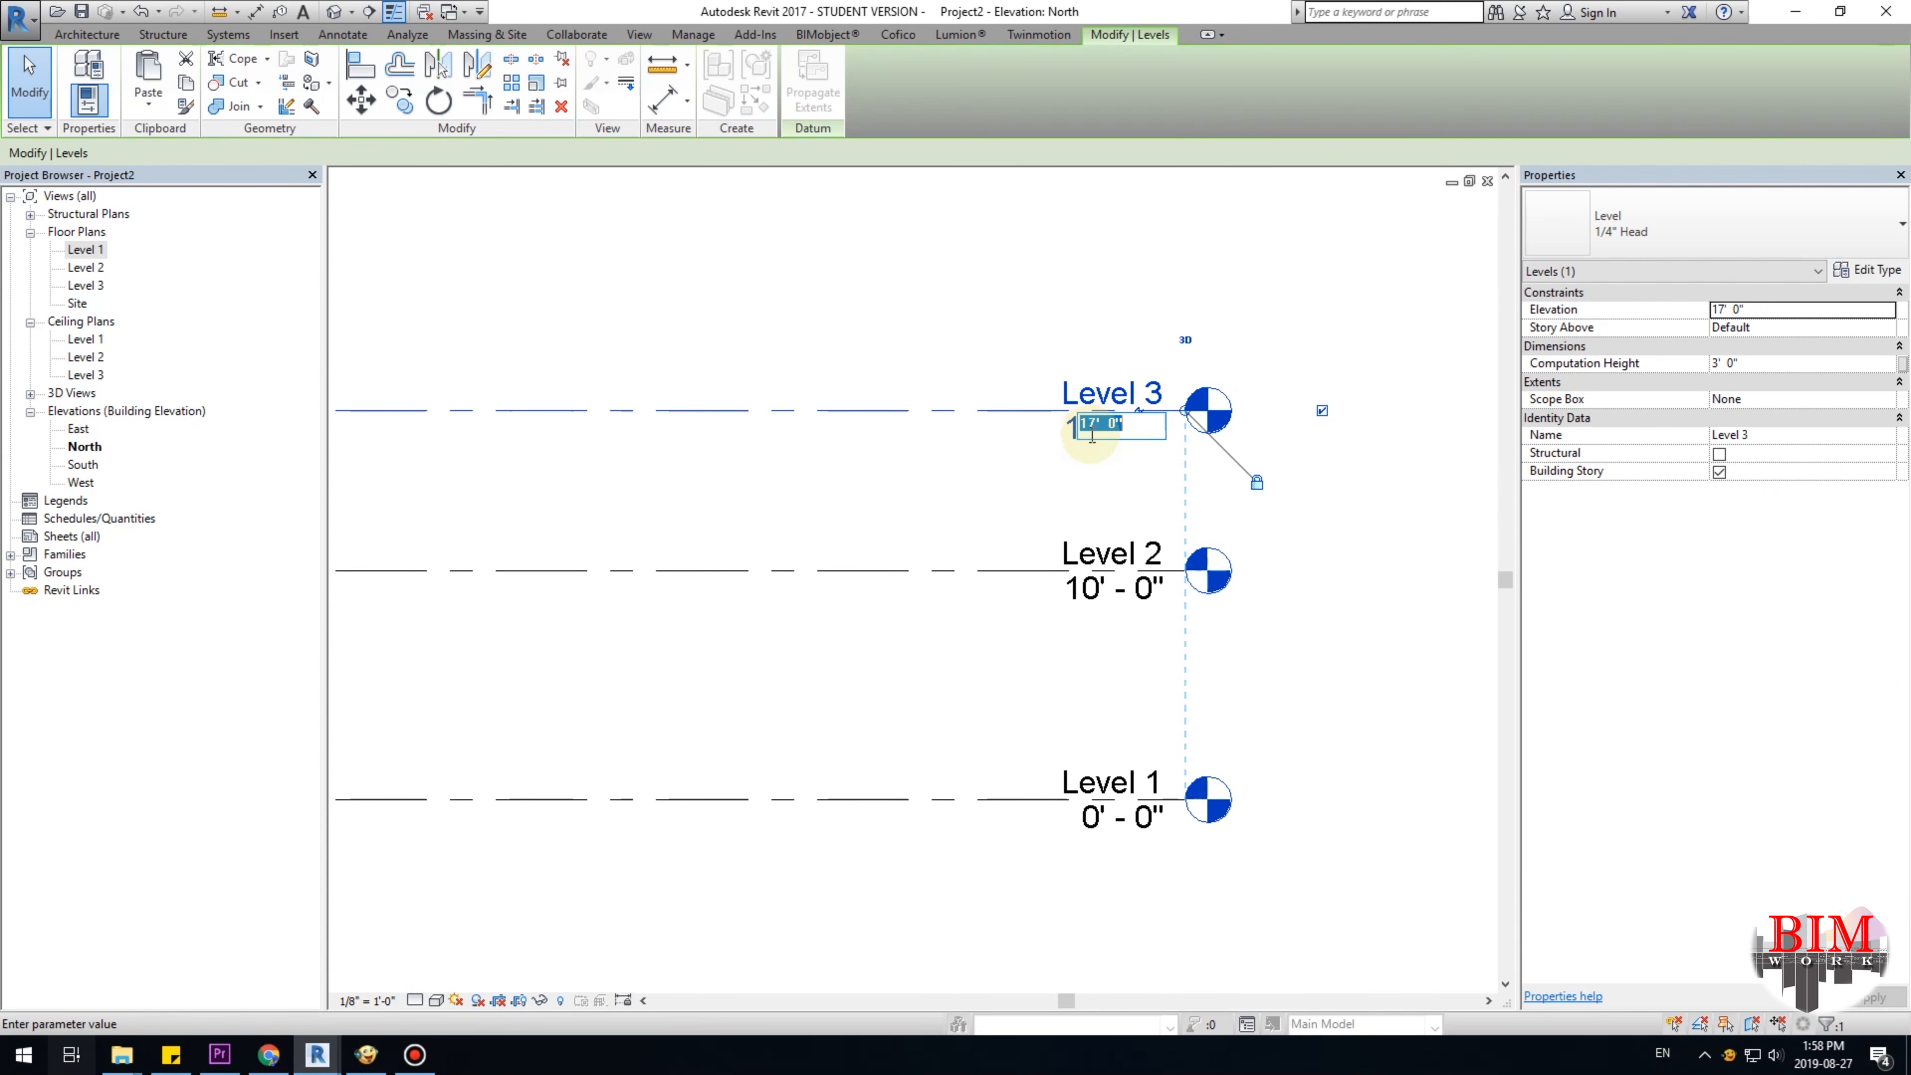
type("20")
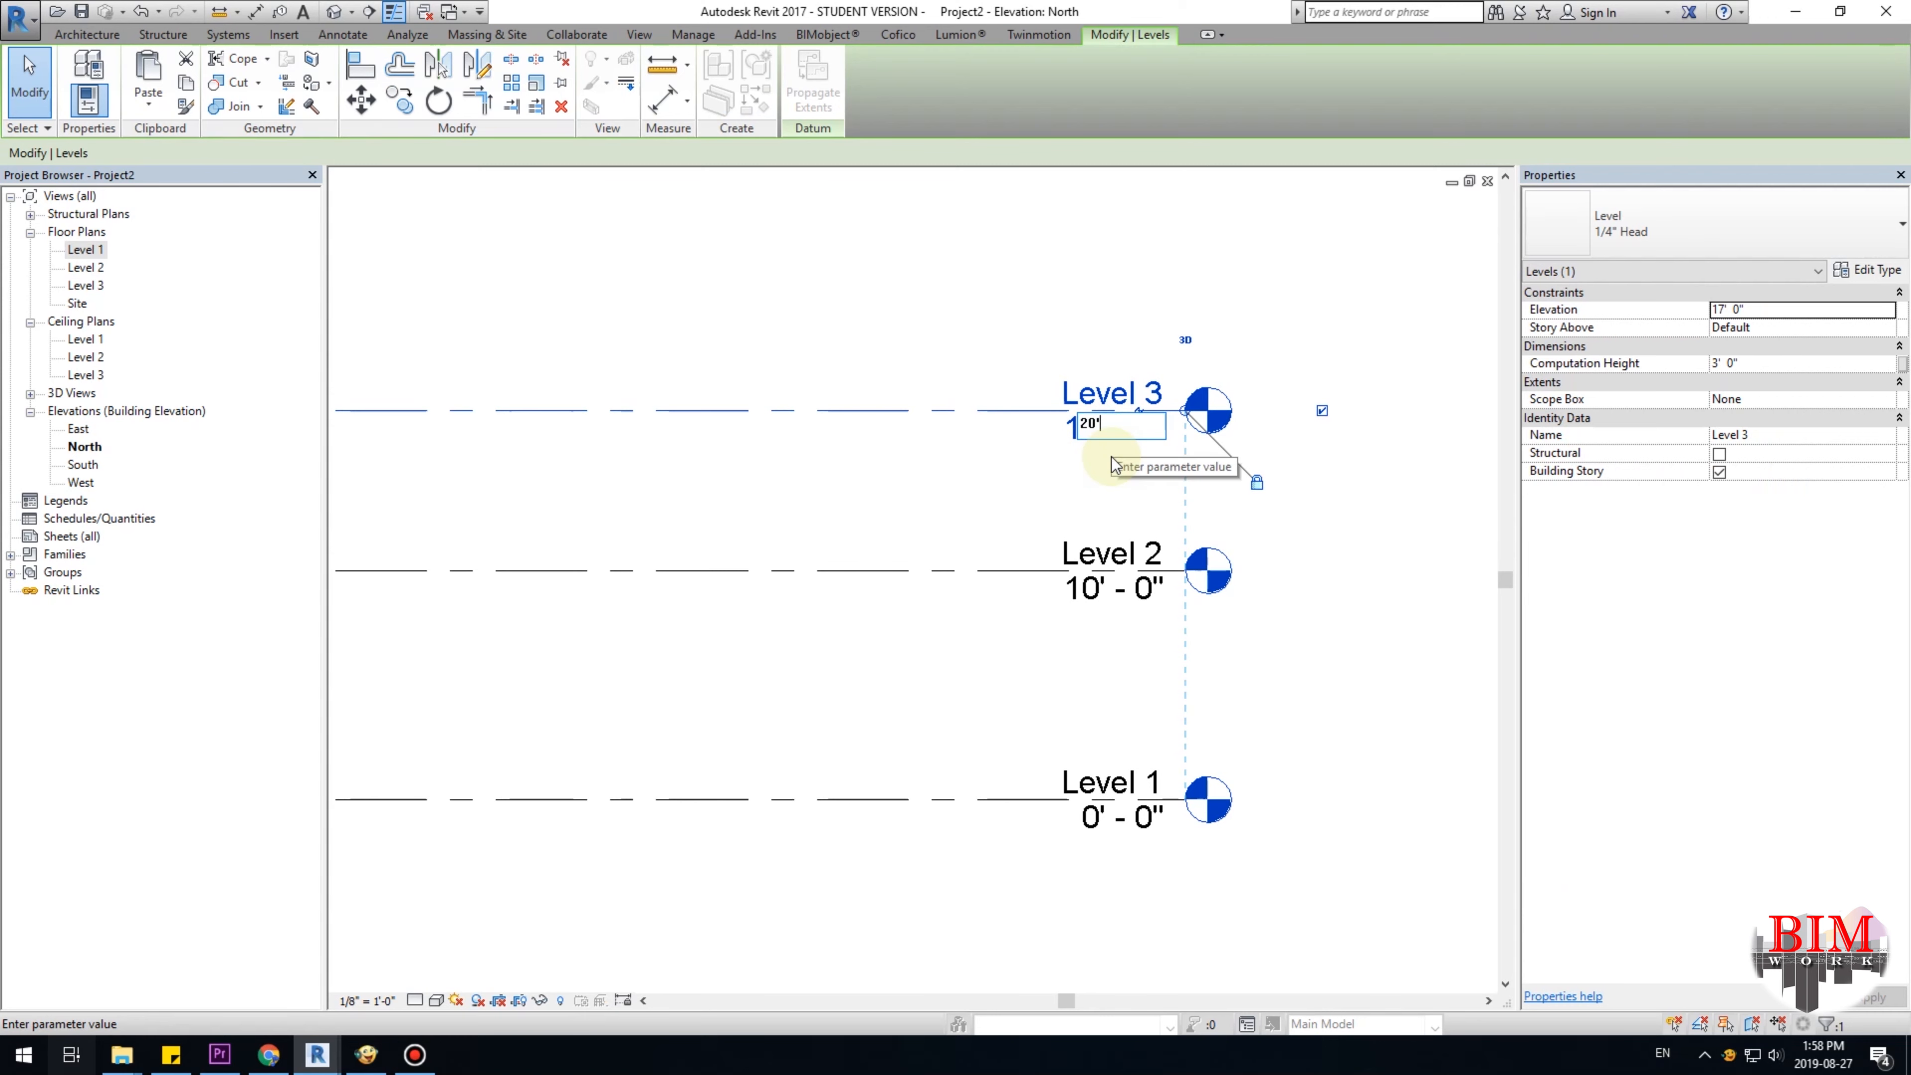
key("Return")
left_click(1111, 457)
Extend the aligned grid lines 1–4 in the elevation so their bubbles sit above Level 3 and their lower ends fall below Level 1.
scroll(1279, 445, "down", 4)
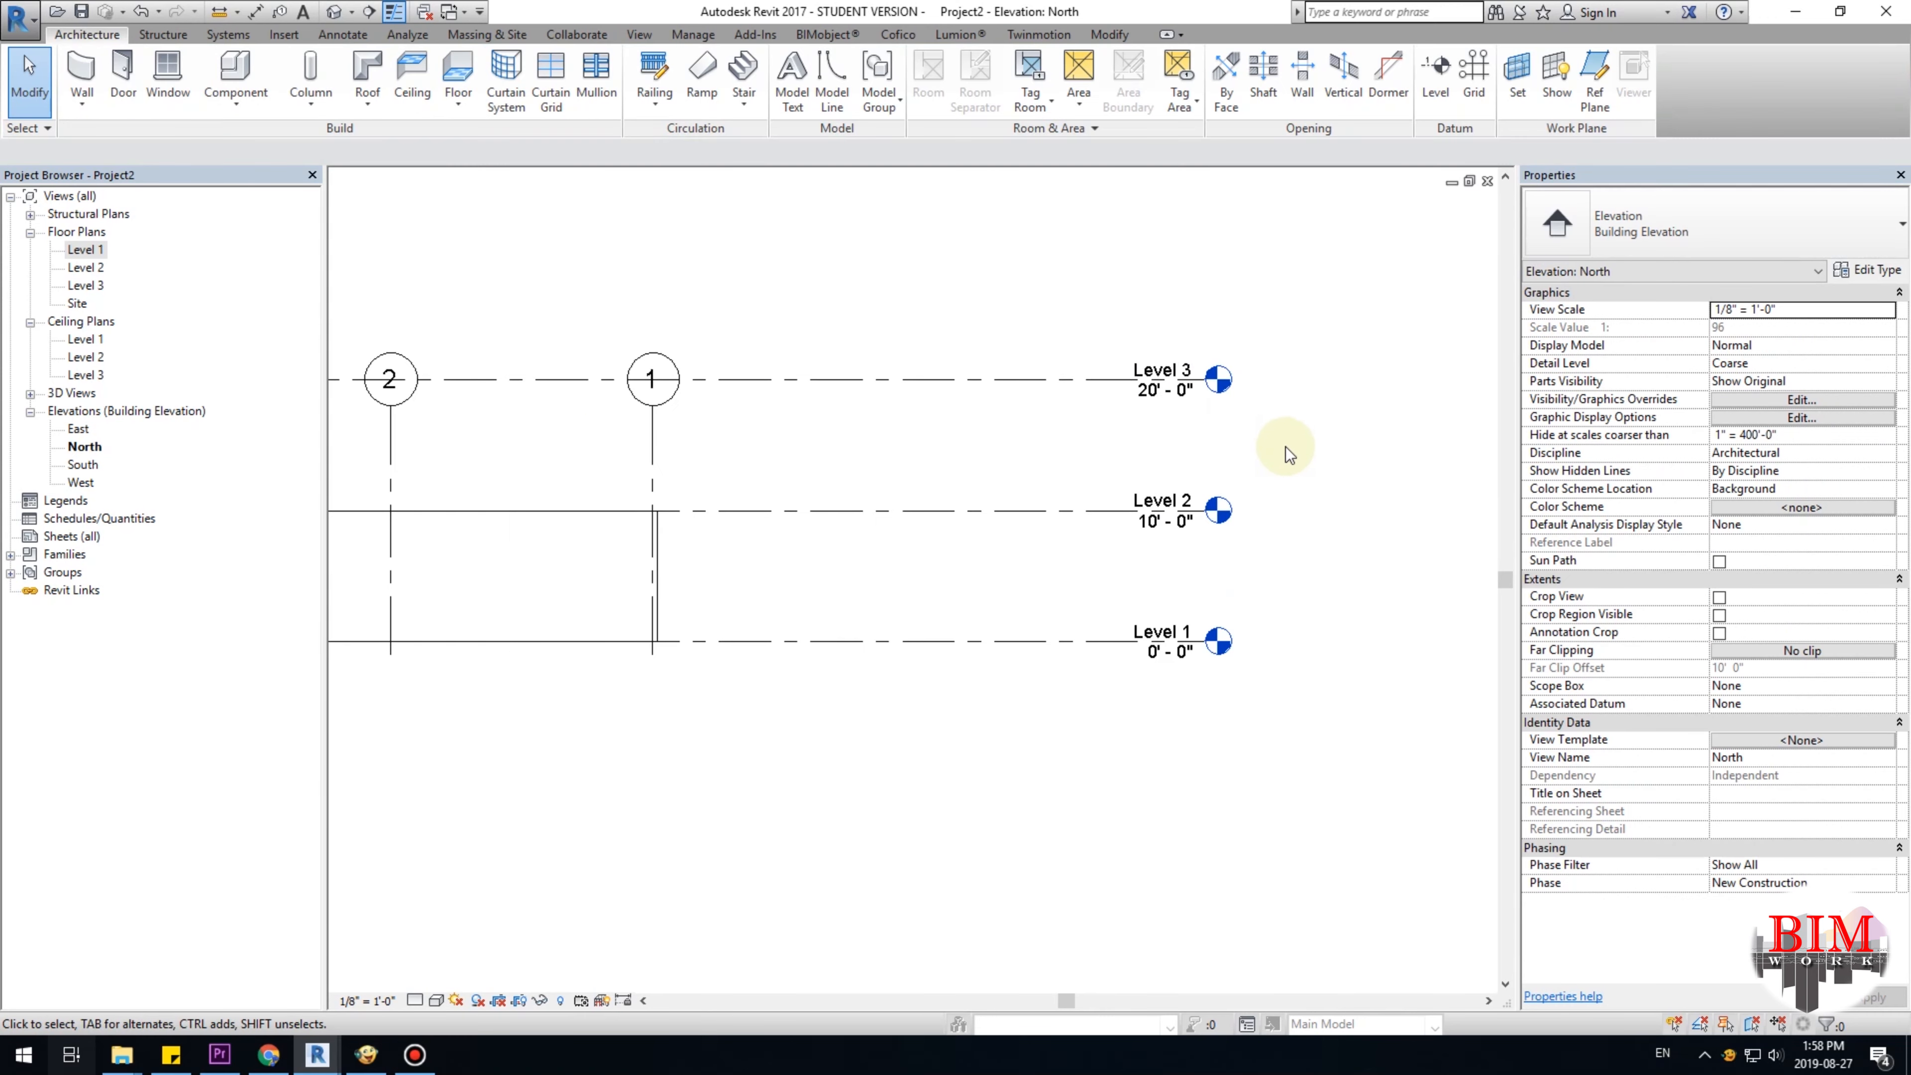
scroll(1063, 599, "down", 2)
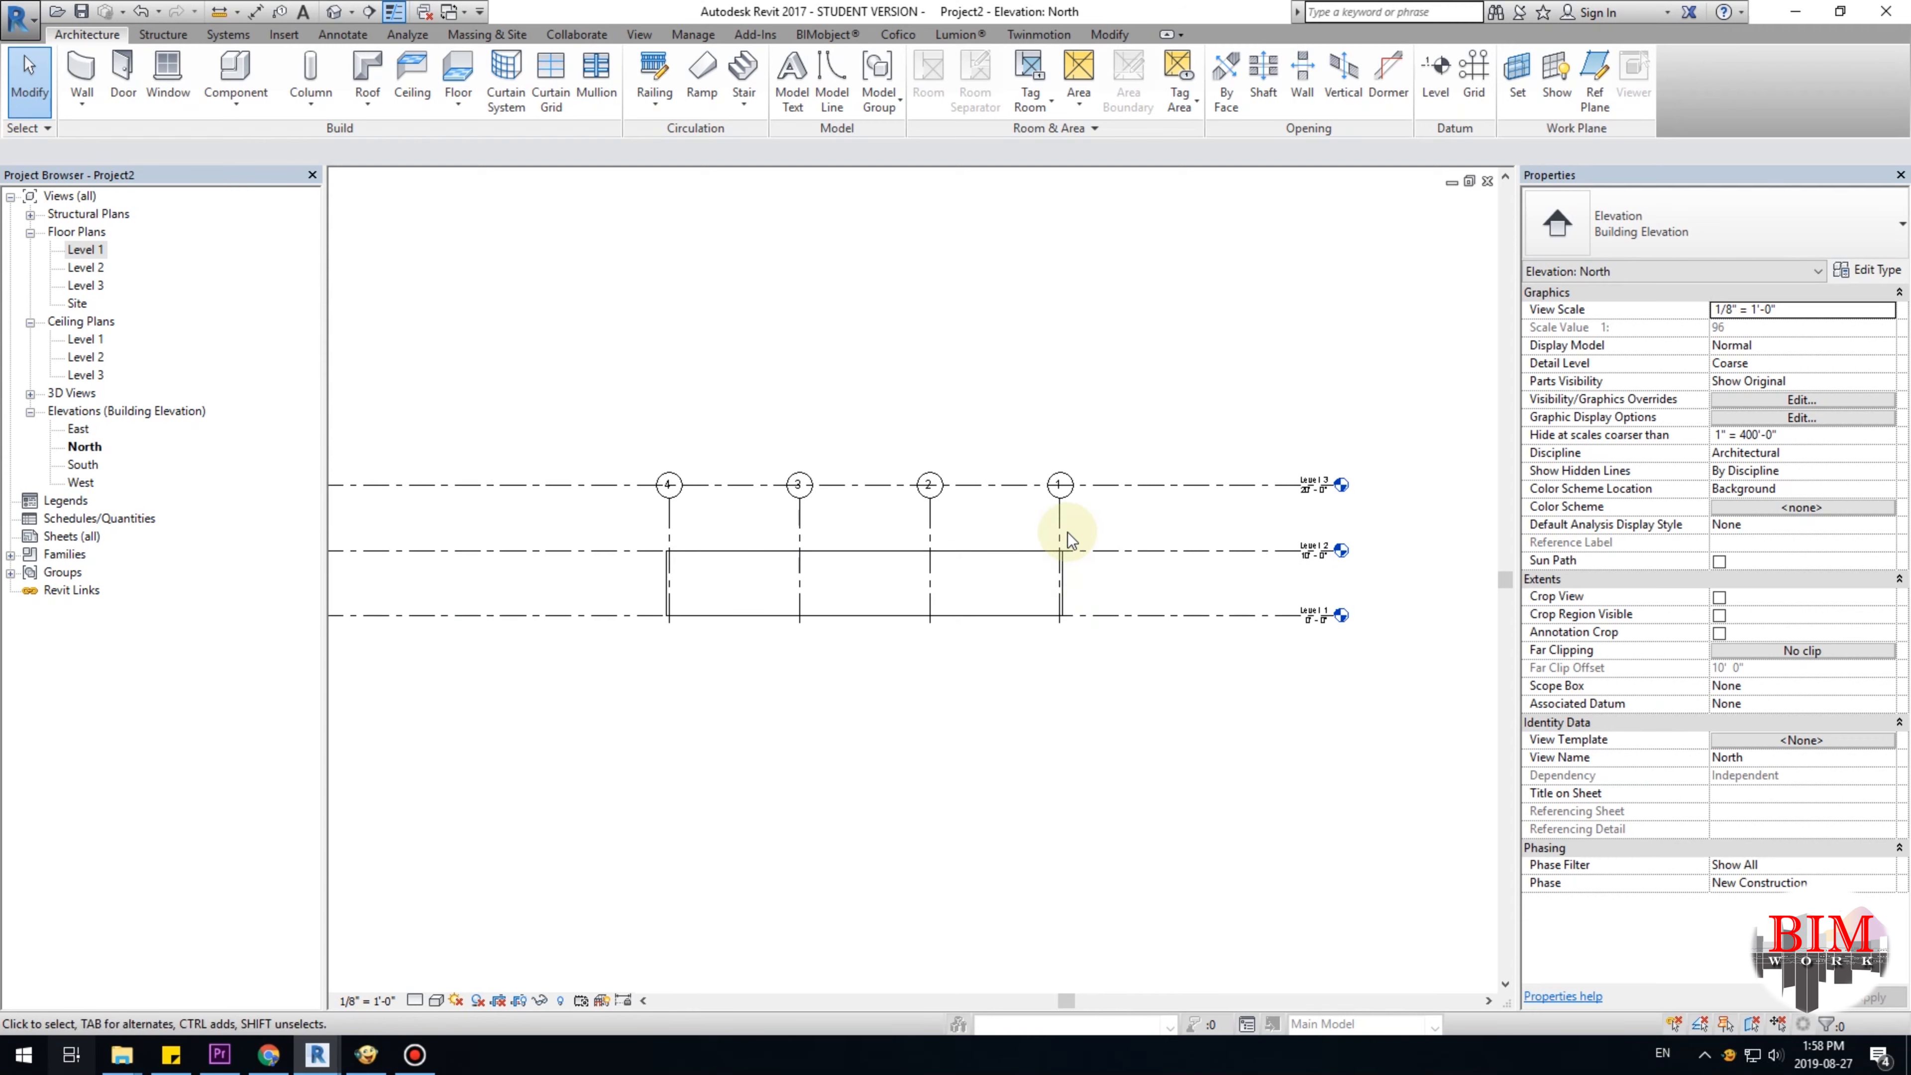
left_click(1061, 529)
scroll(1068, 516, "up", 2)
left_click_drag(1057, 489, 1094, 403)
left_click(1110, 422)
left_click(1056, 519)
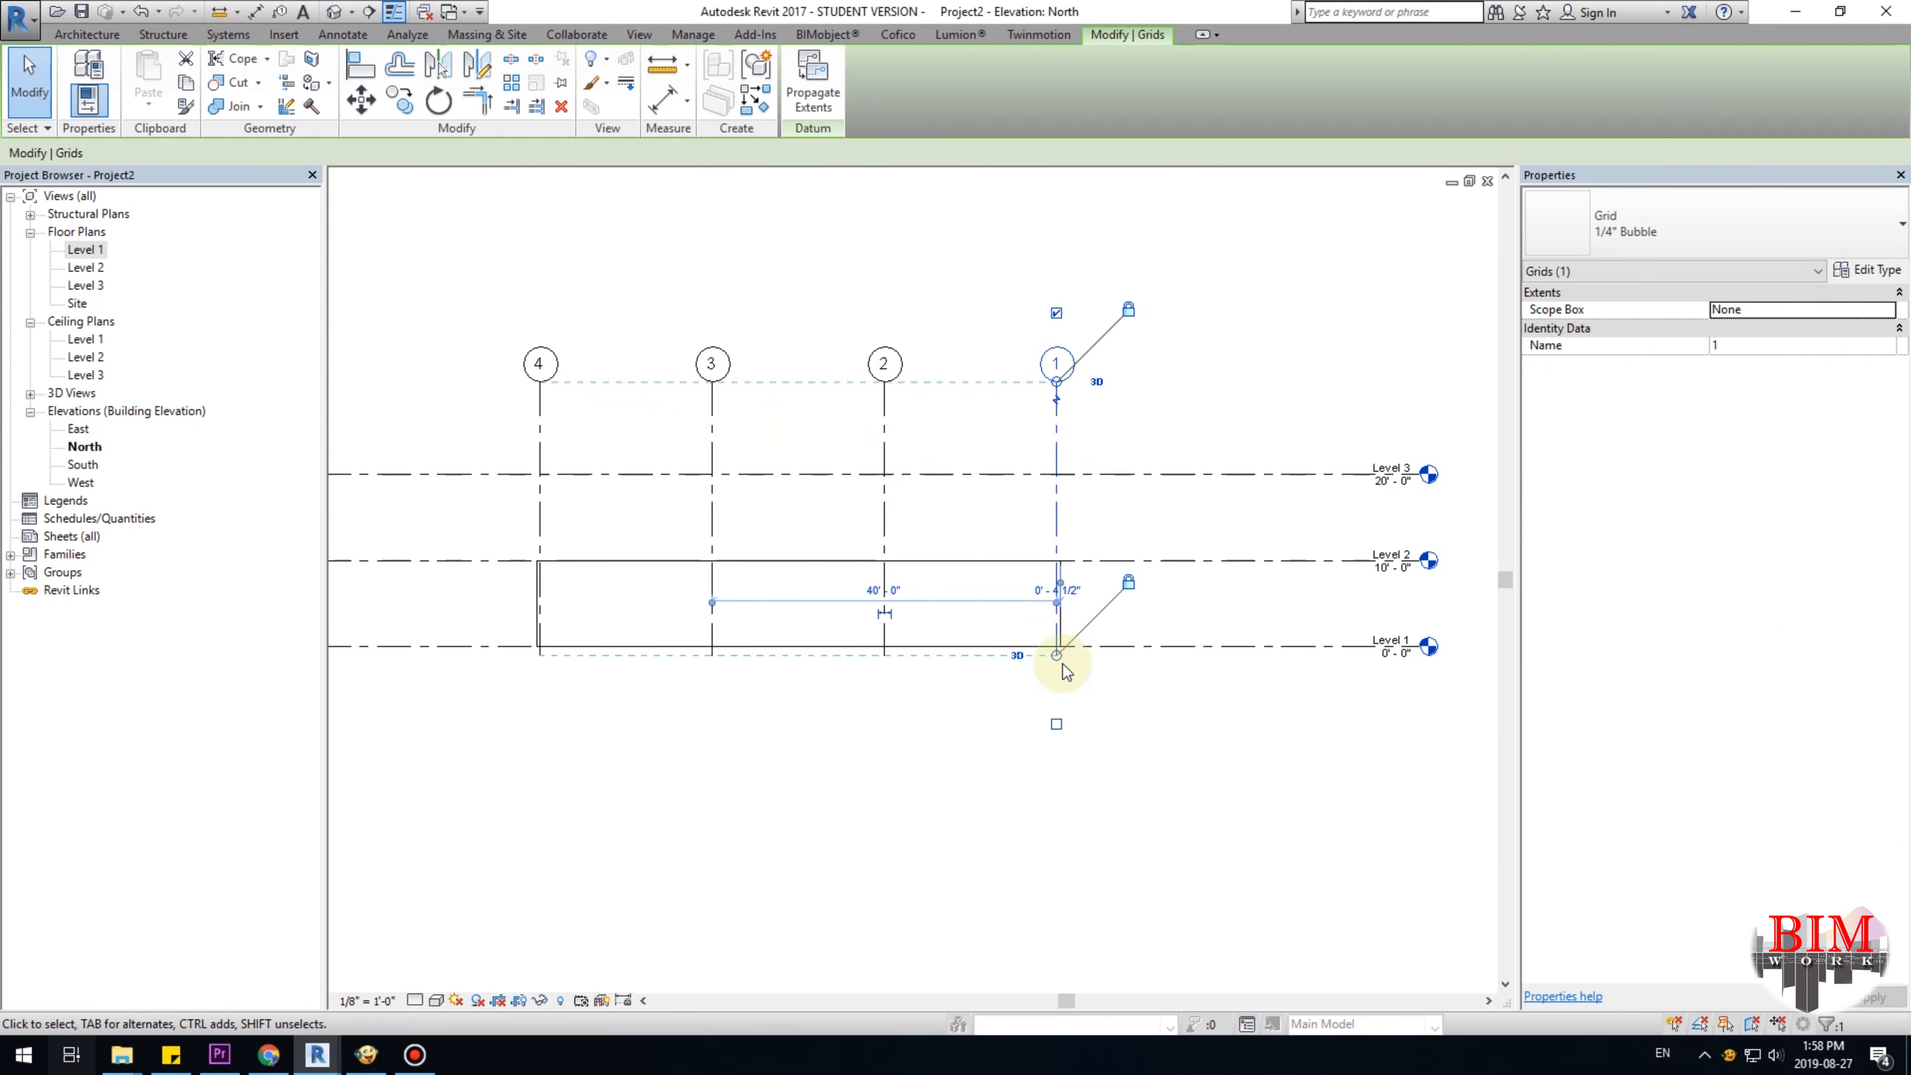
left_click_drag(1057, 656, 1063, 704)
left_click(1168, 752)
scroll(989, 754, "down", 3)
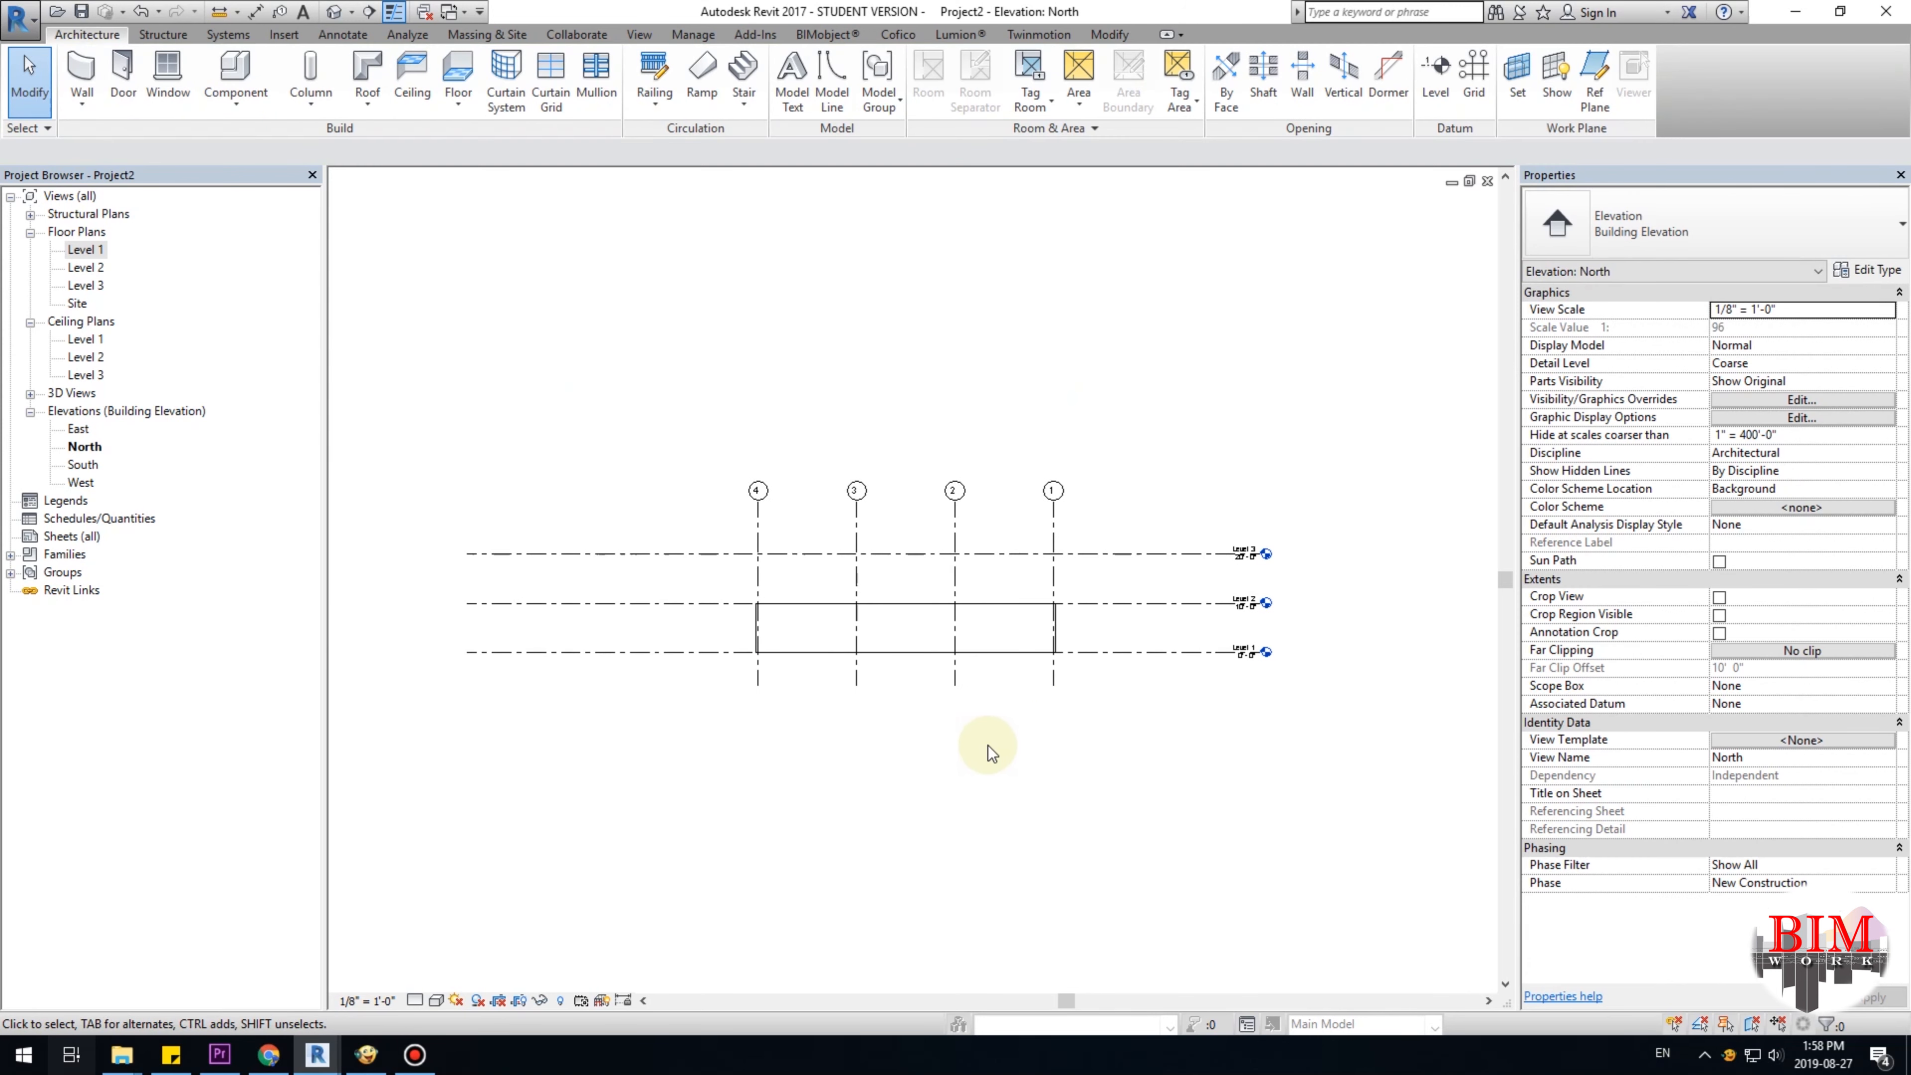
Start a floor in the Level 1 floor plan and duplicate the Generic - 12" type under the name Floor Thick - 6".
double_click(87, 251)
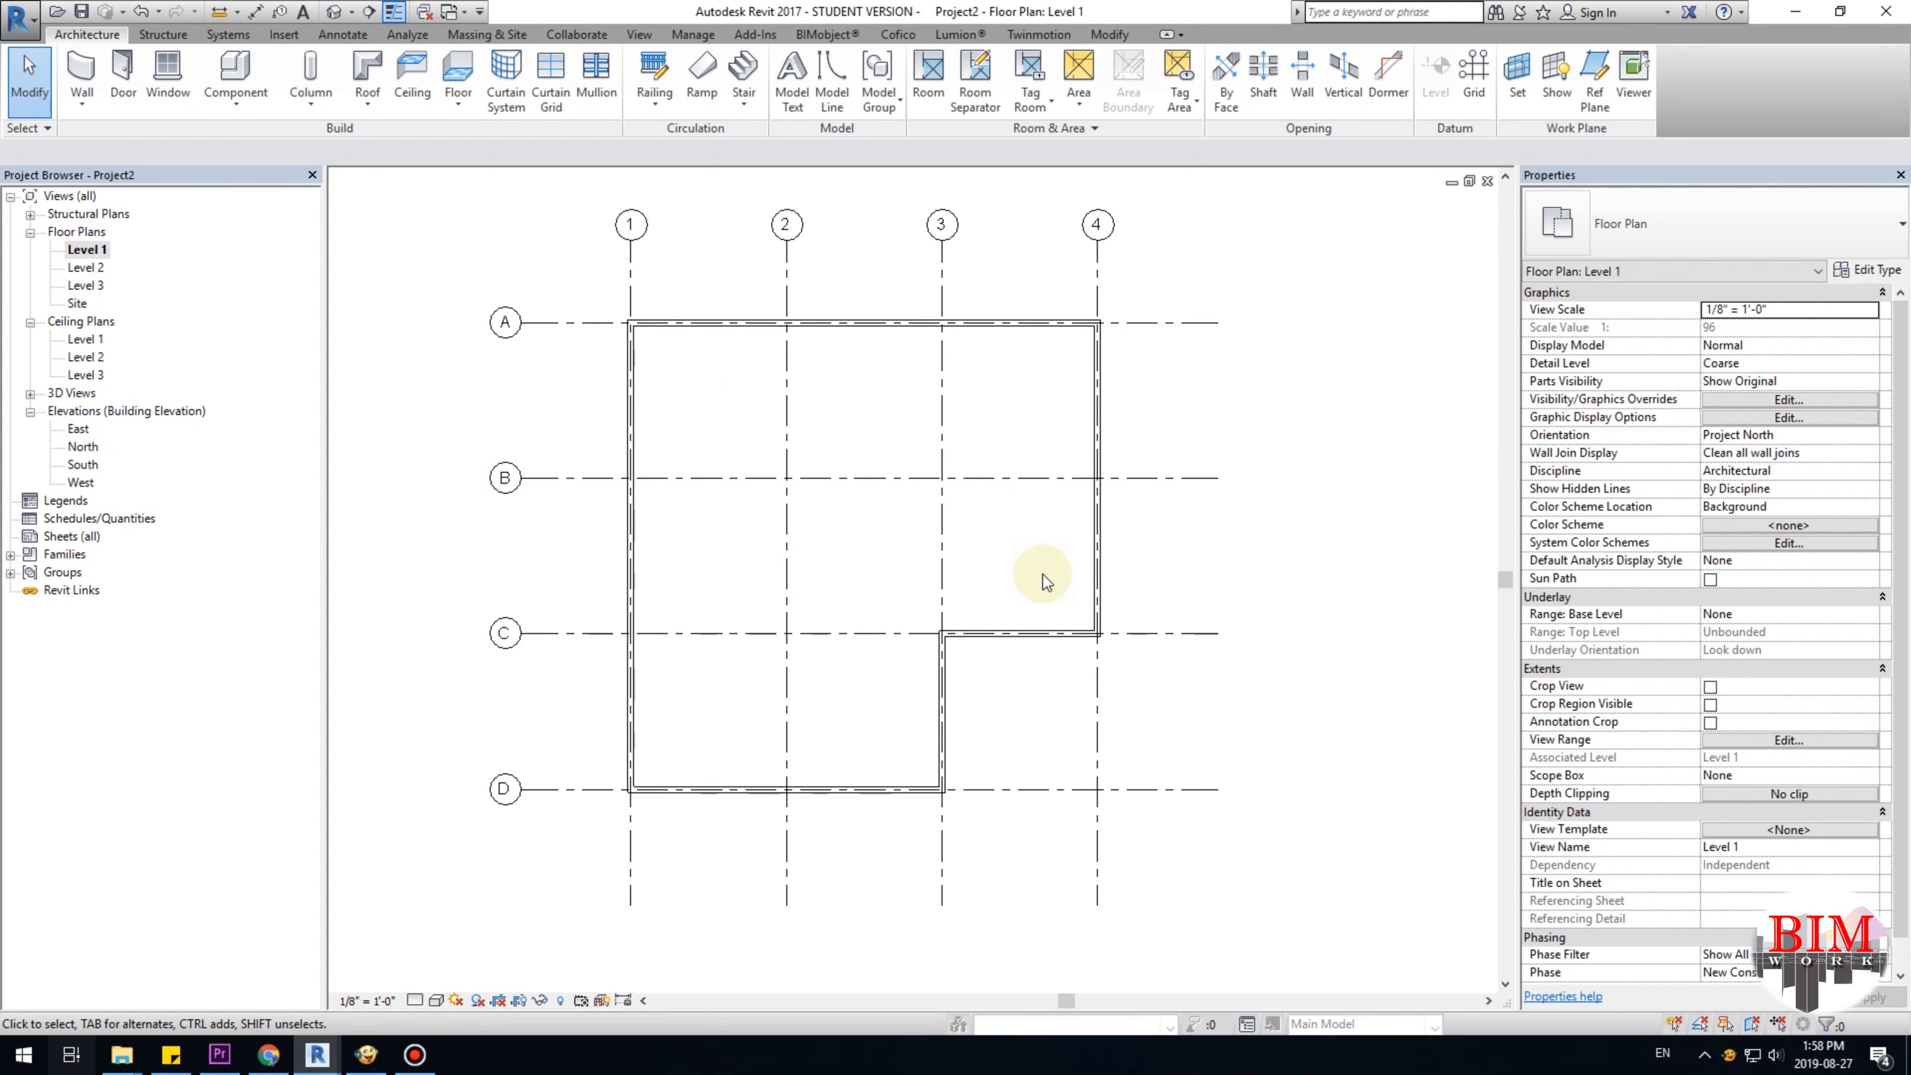
middle_click_drag(1019, 552, 1092, 547)
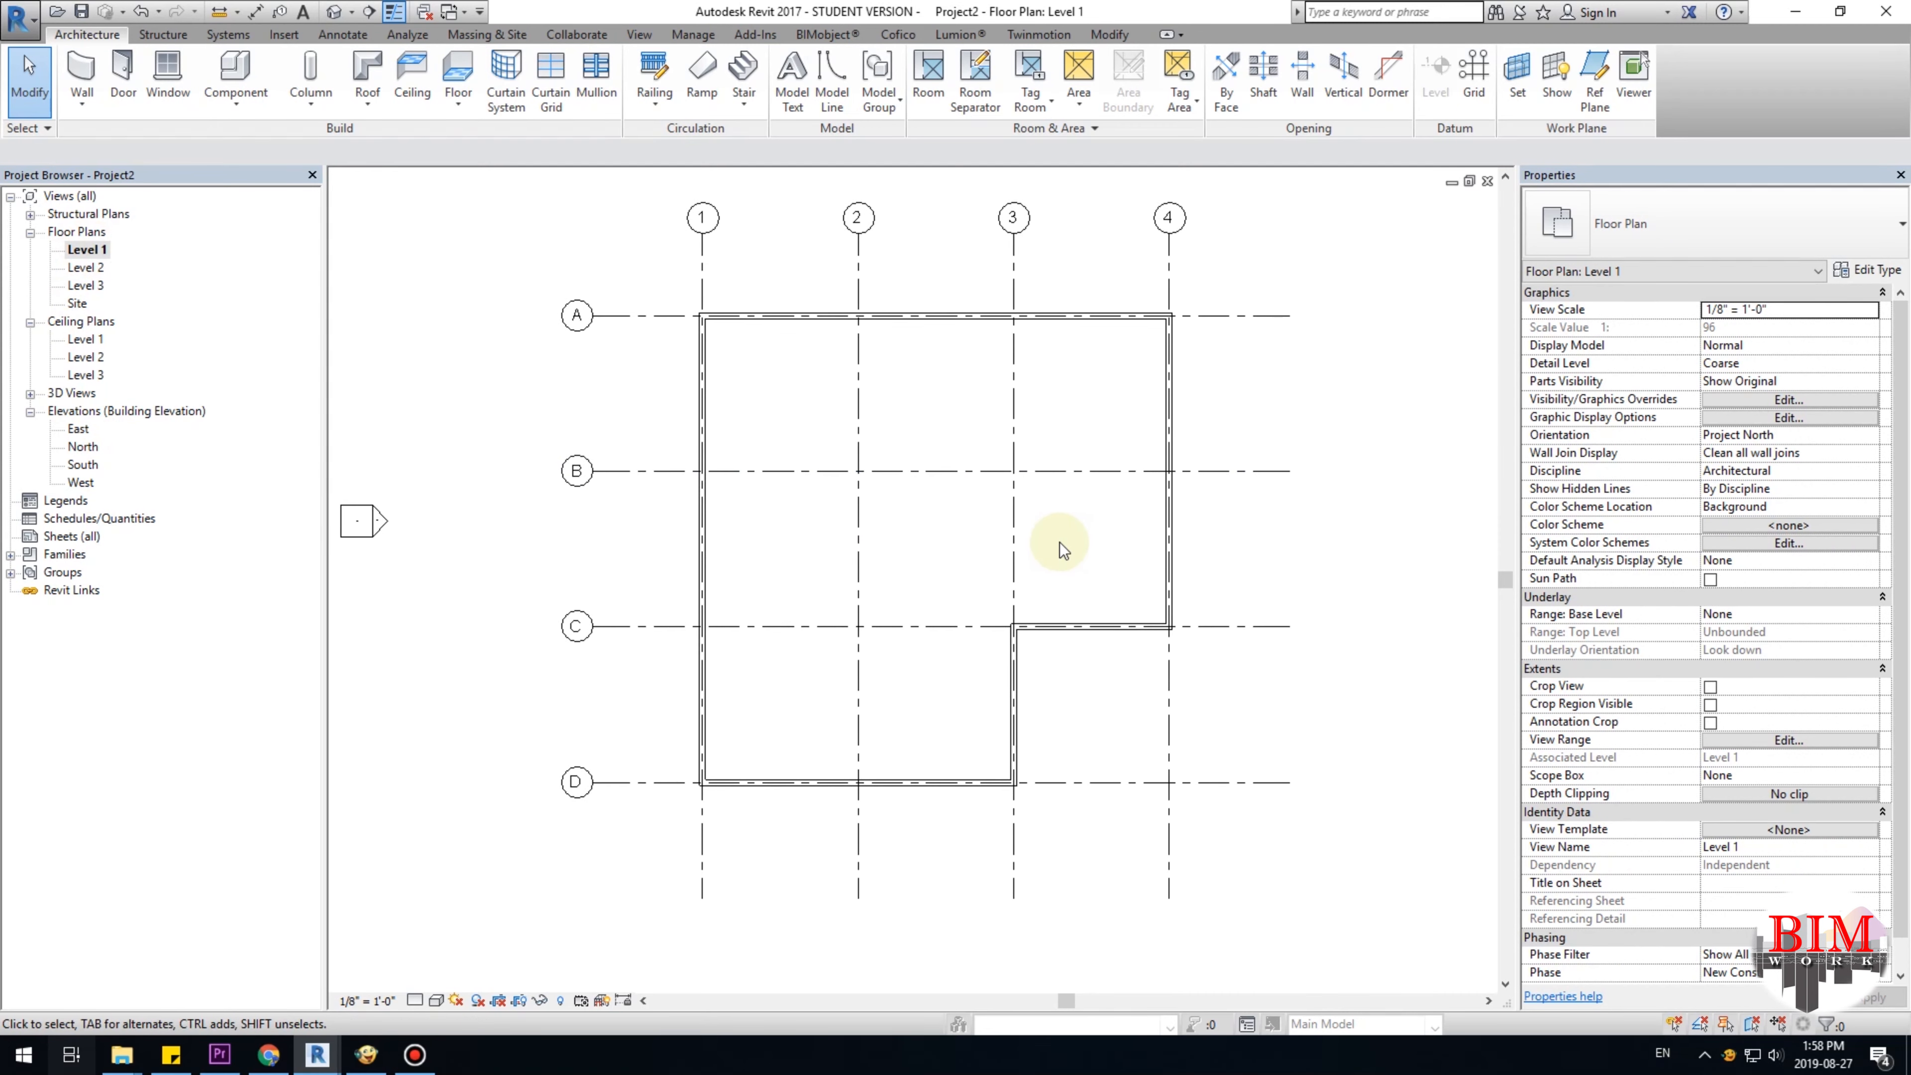
scroll(1060, 544, "down", 2)
scroll(1051, 540, "up", 2)
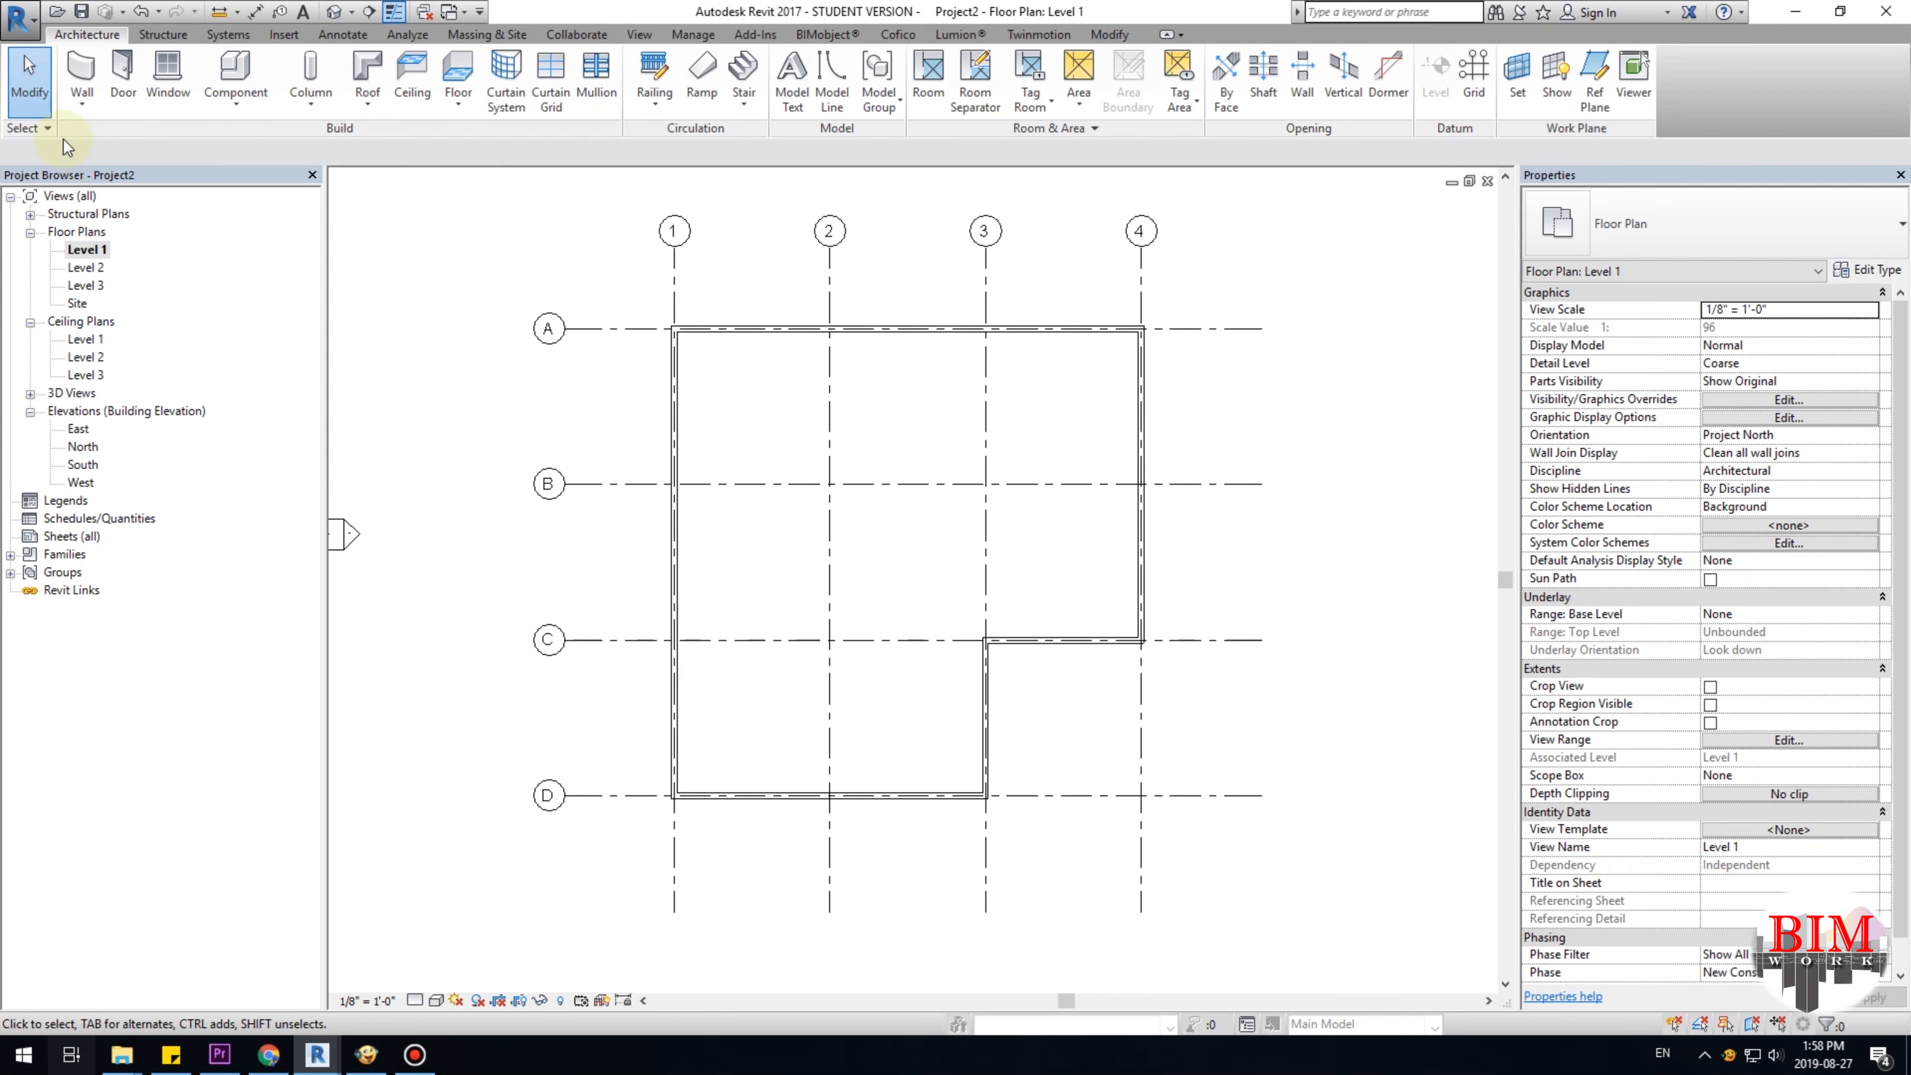
left_click(459, 68)
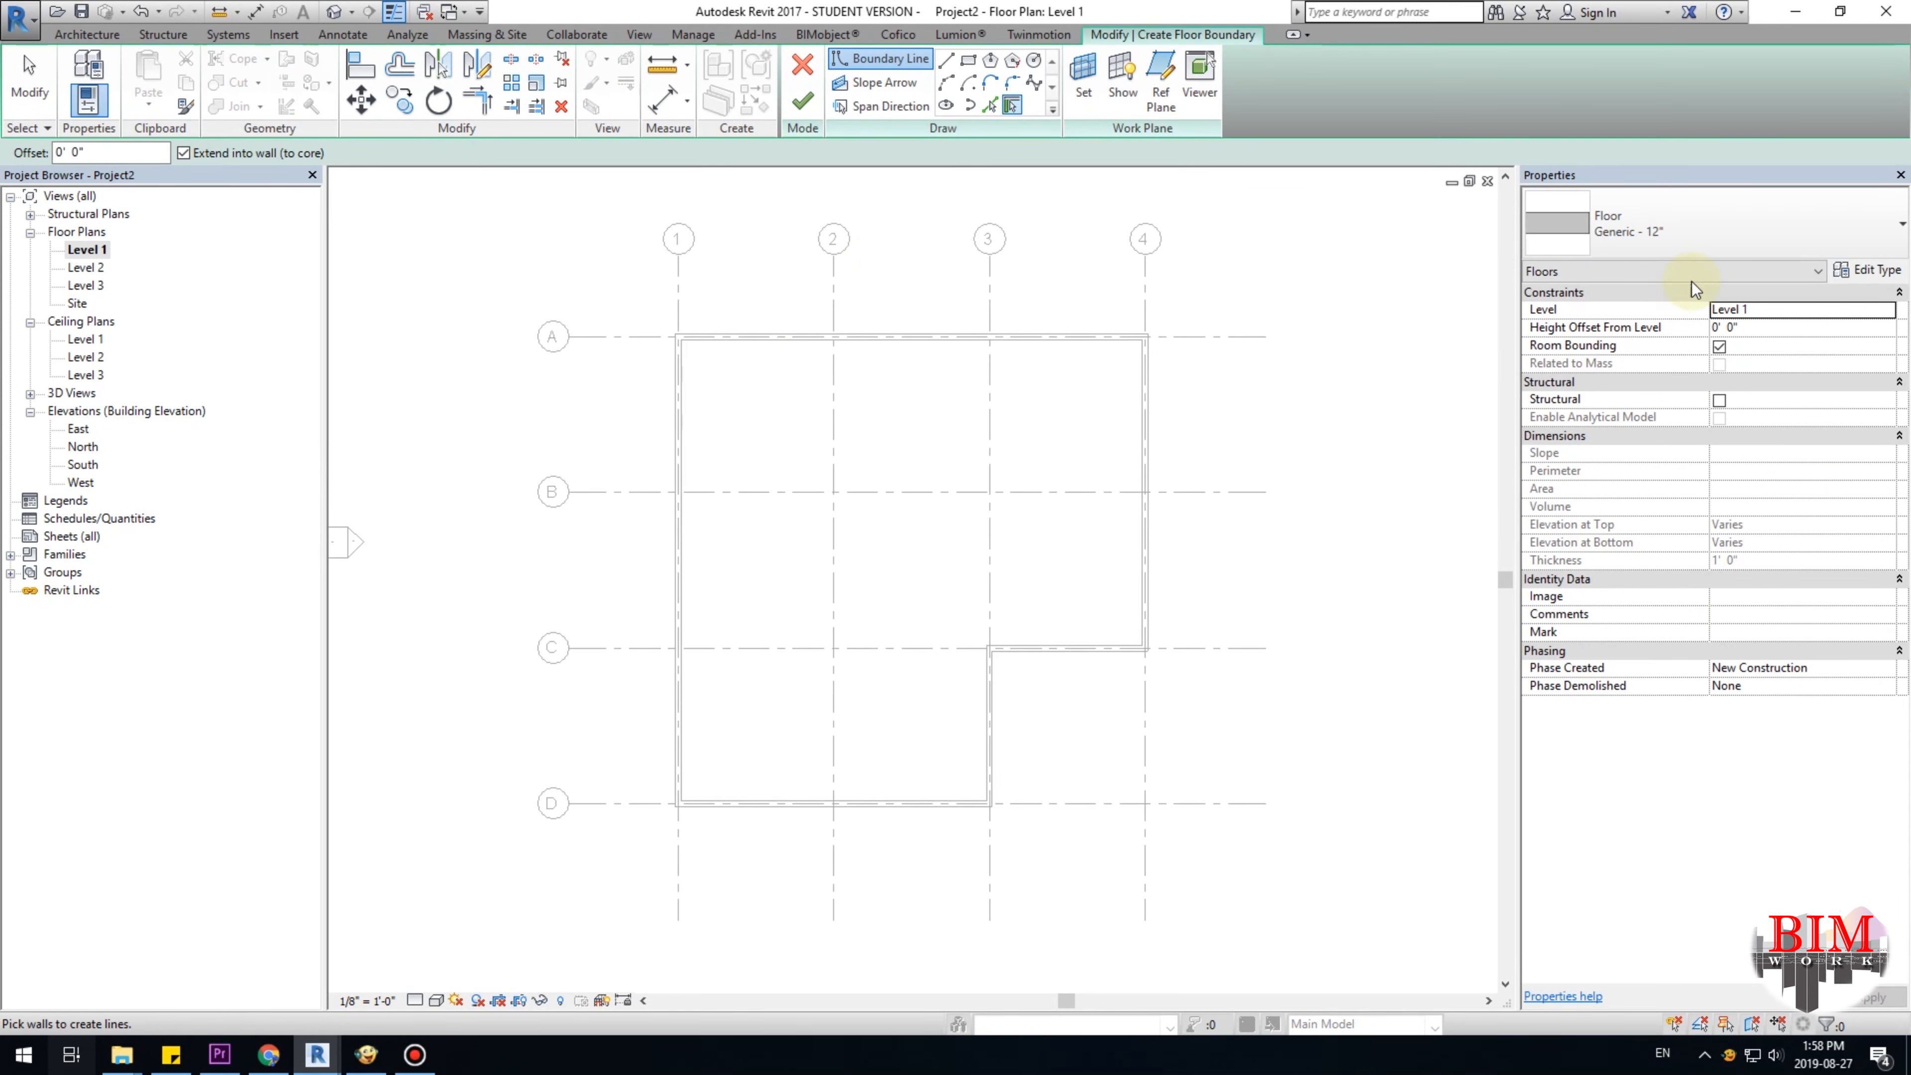
left_click(1730, 229)
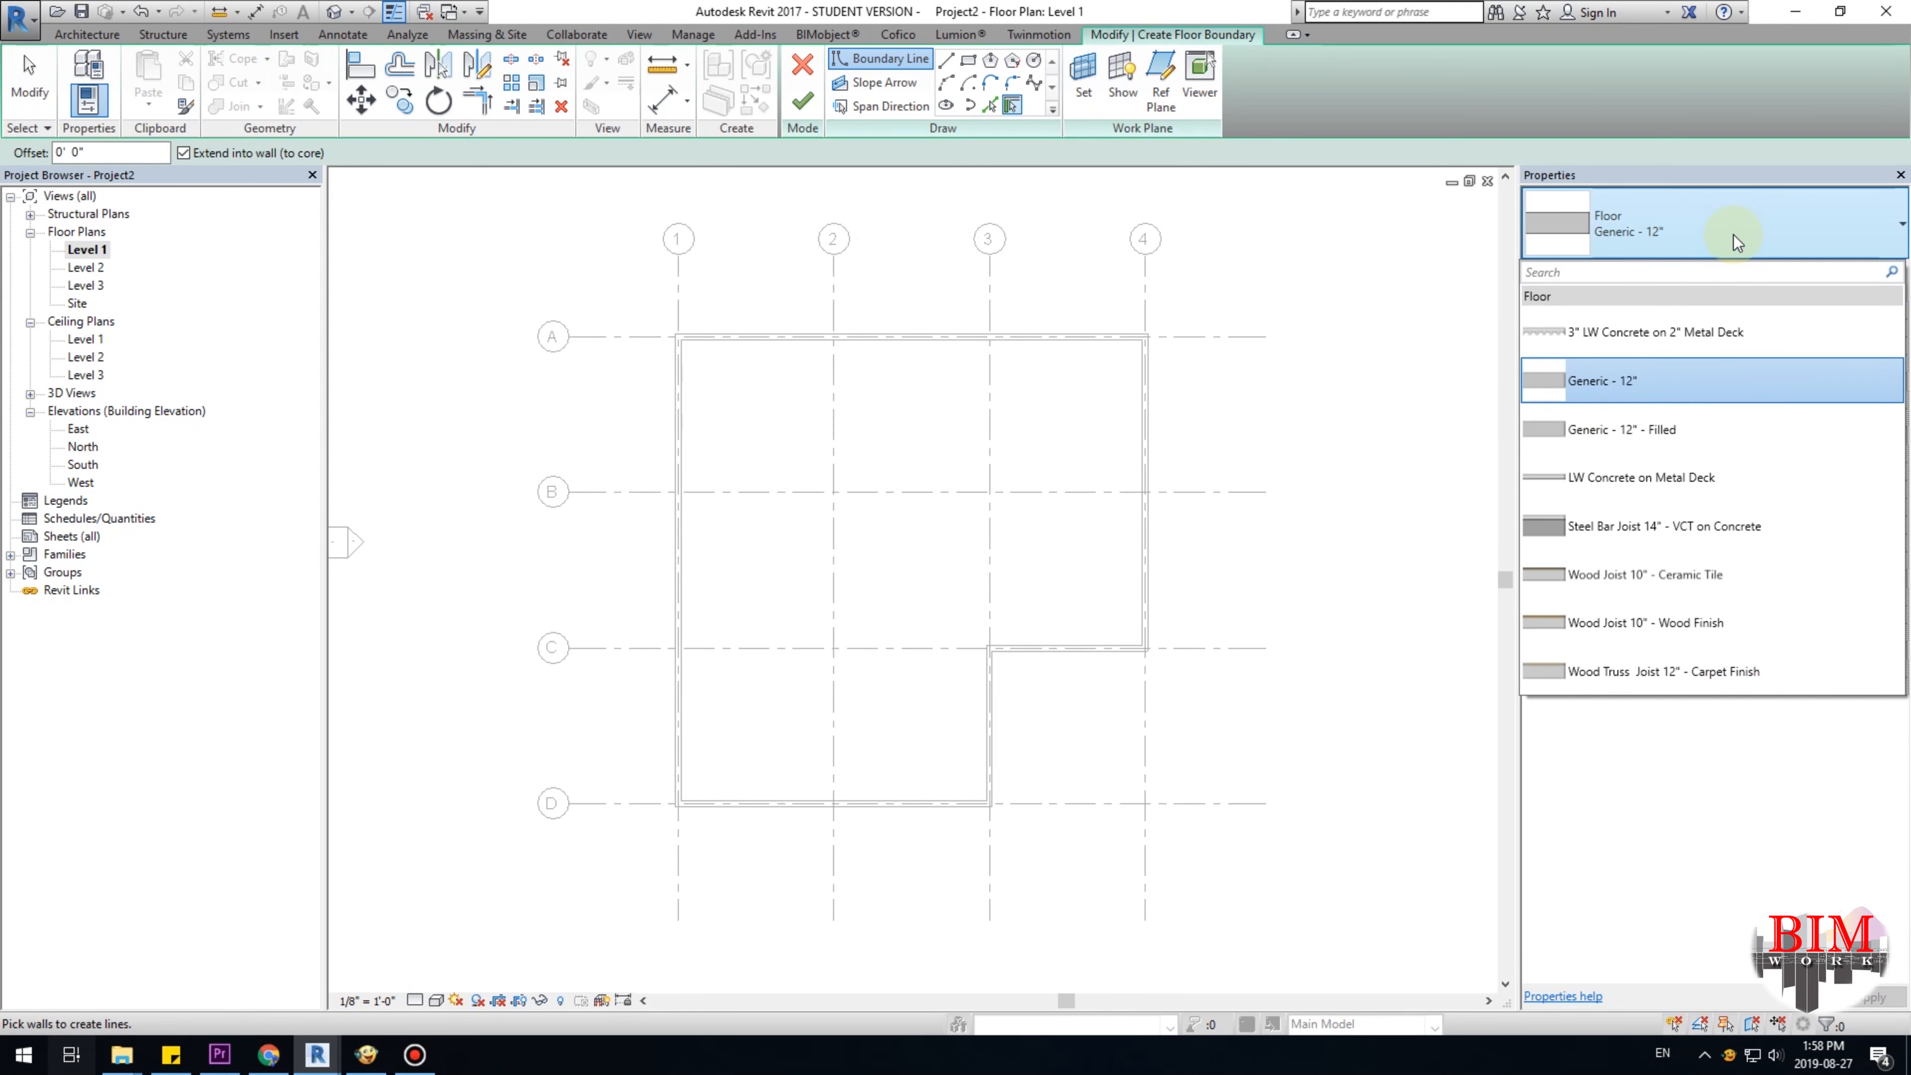
left_click(1732, 235)
left_click(1856, 272)
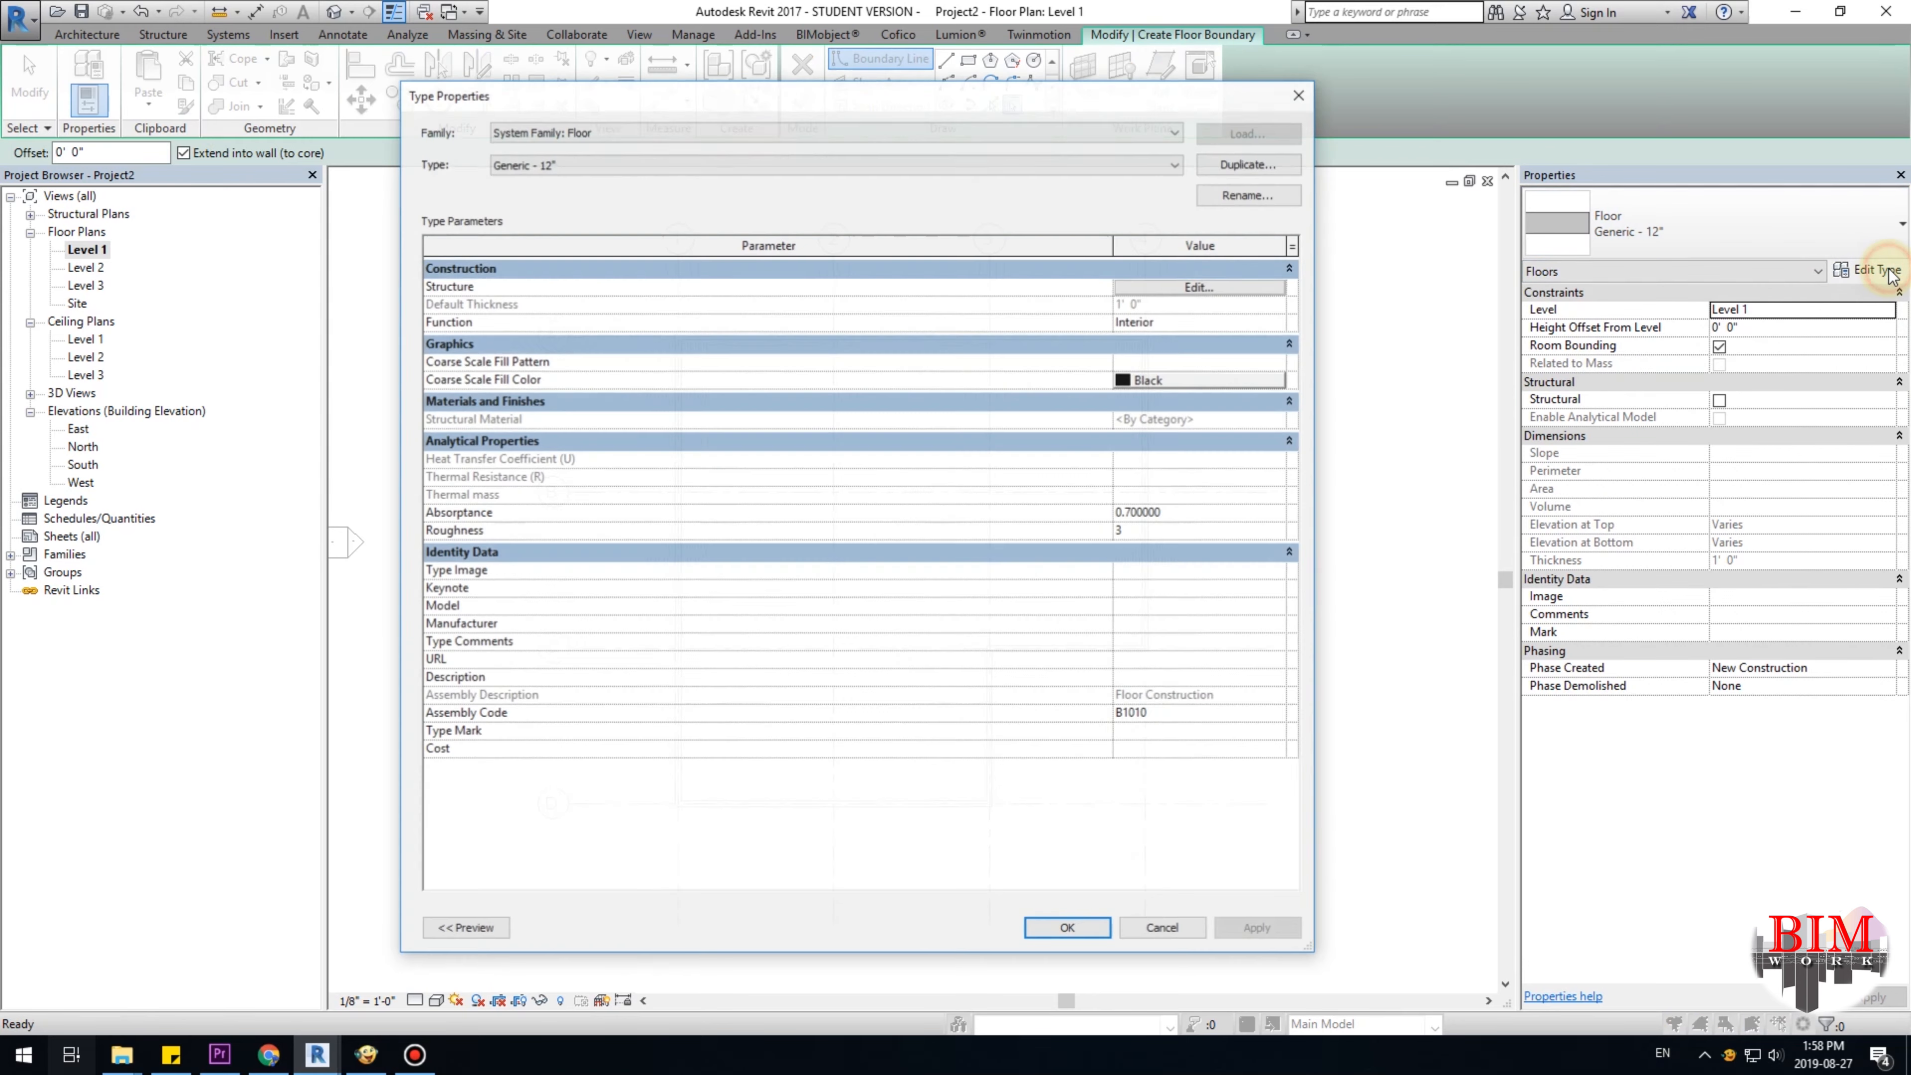
left_click(1249, 163)
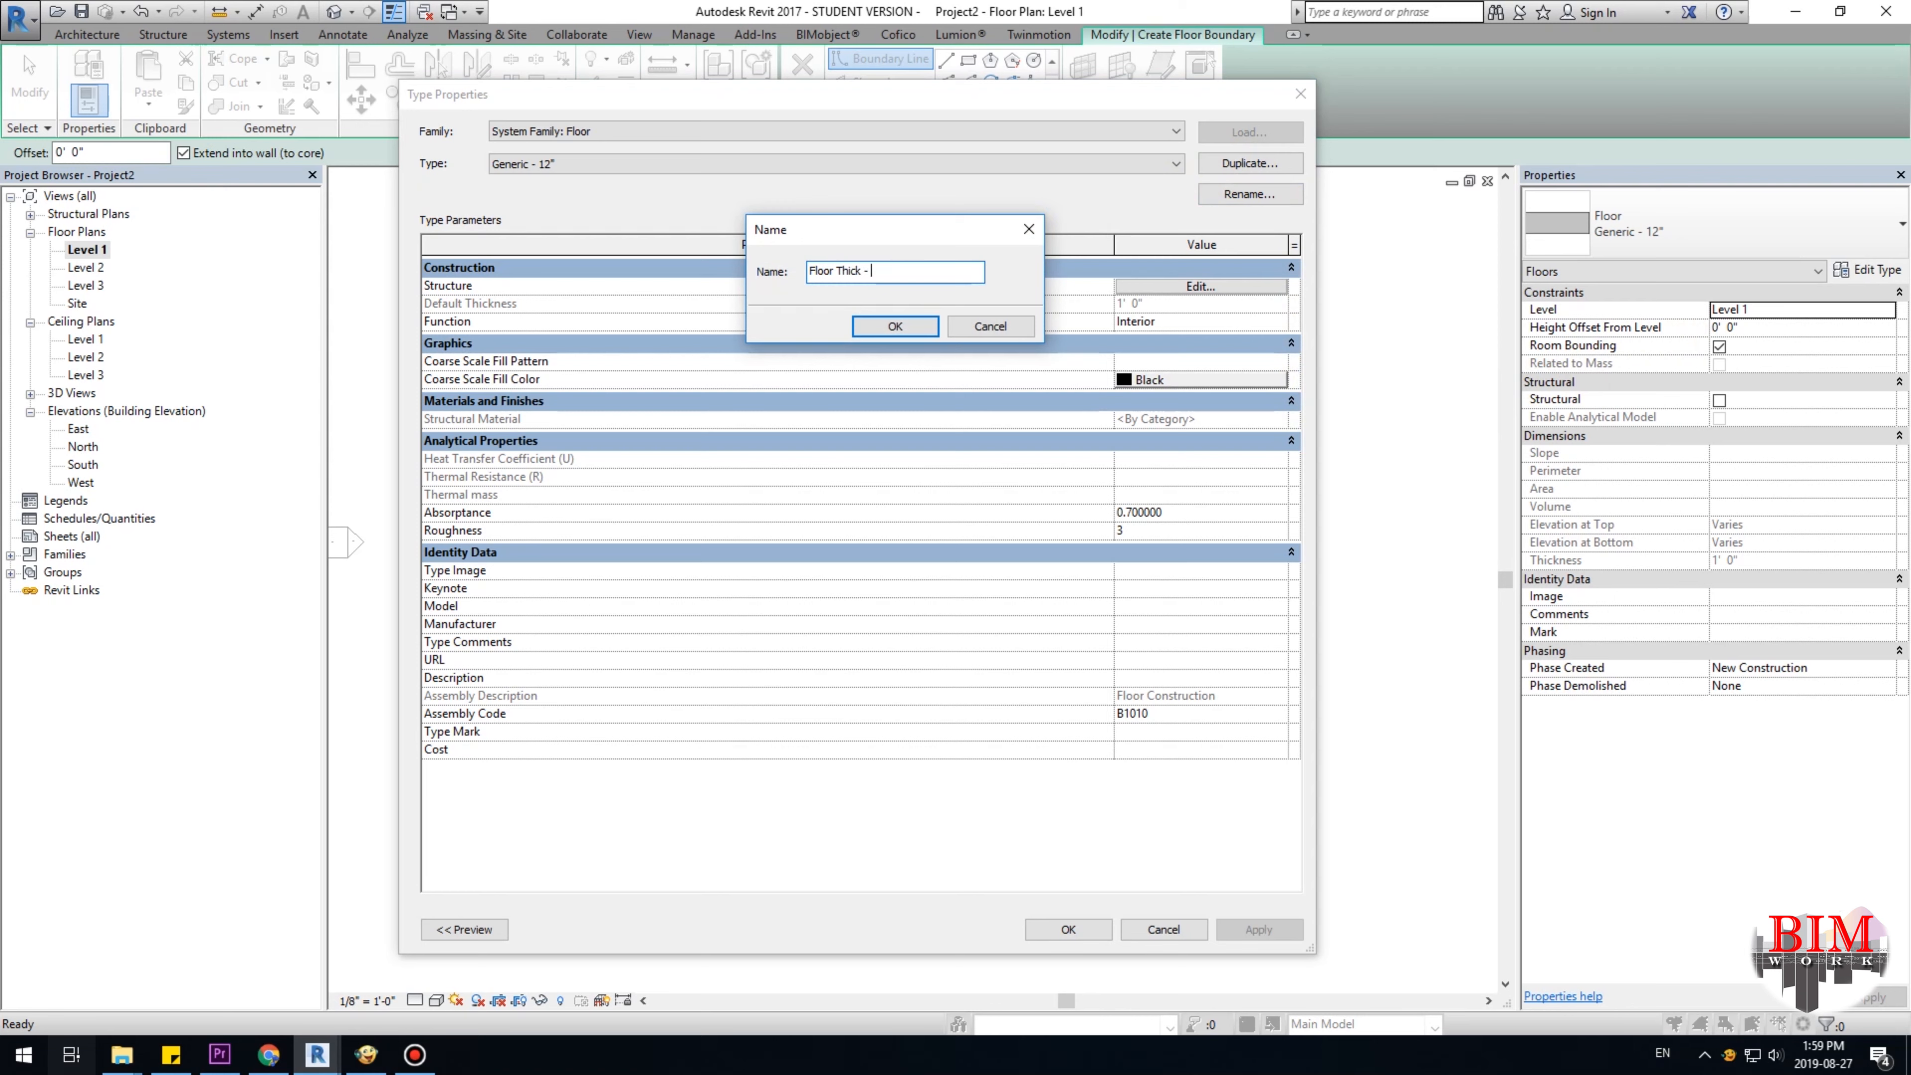
left_click(892, 326)
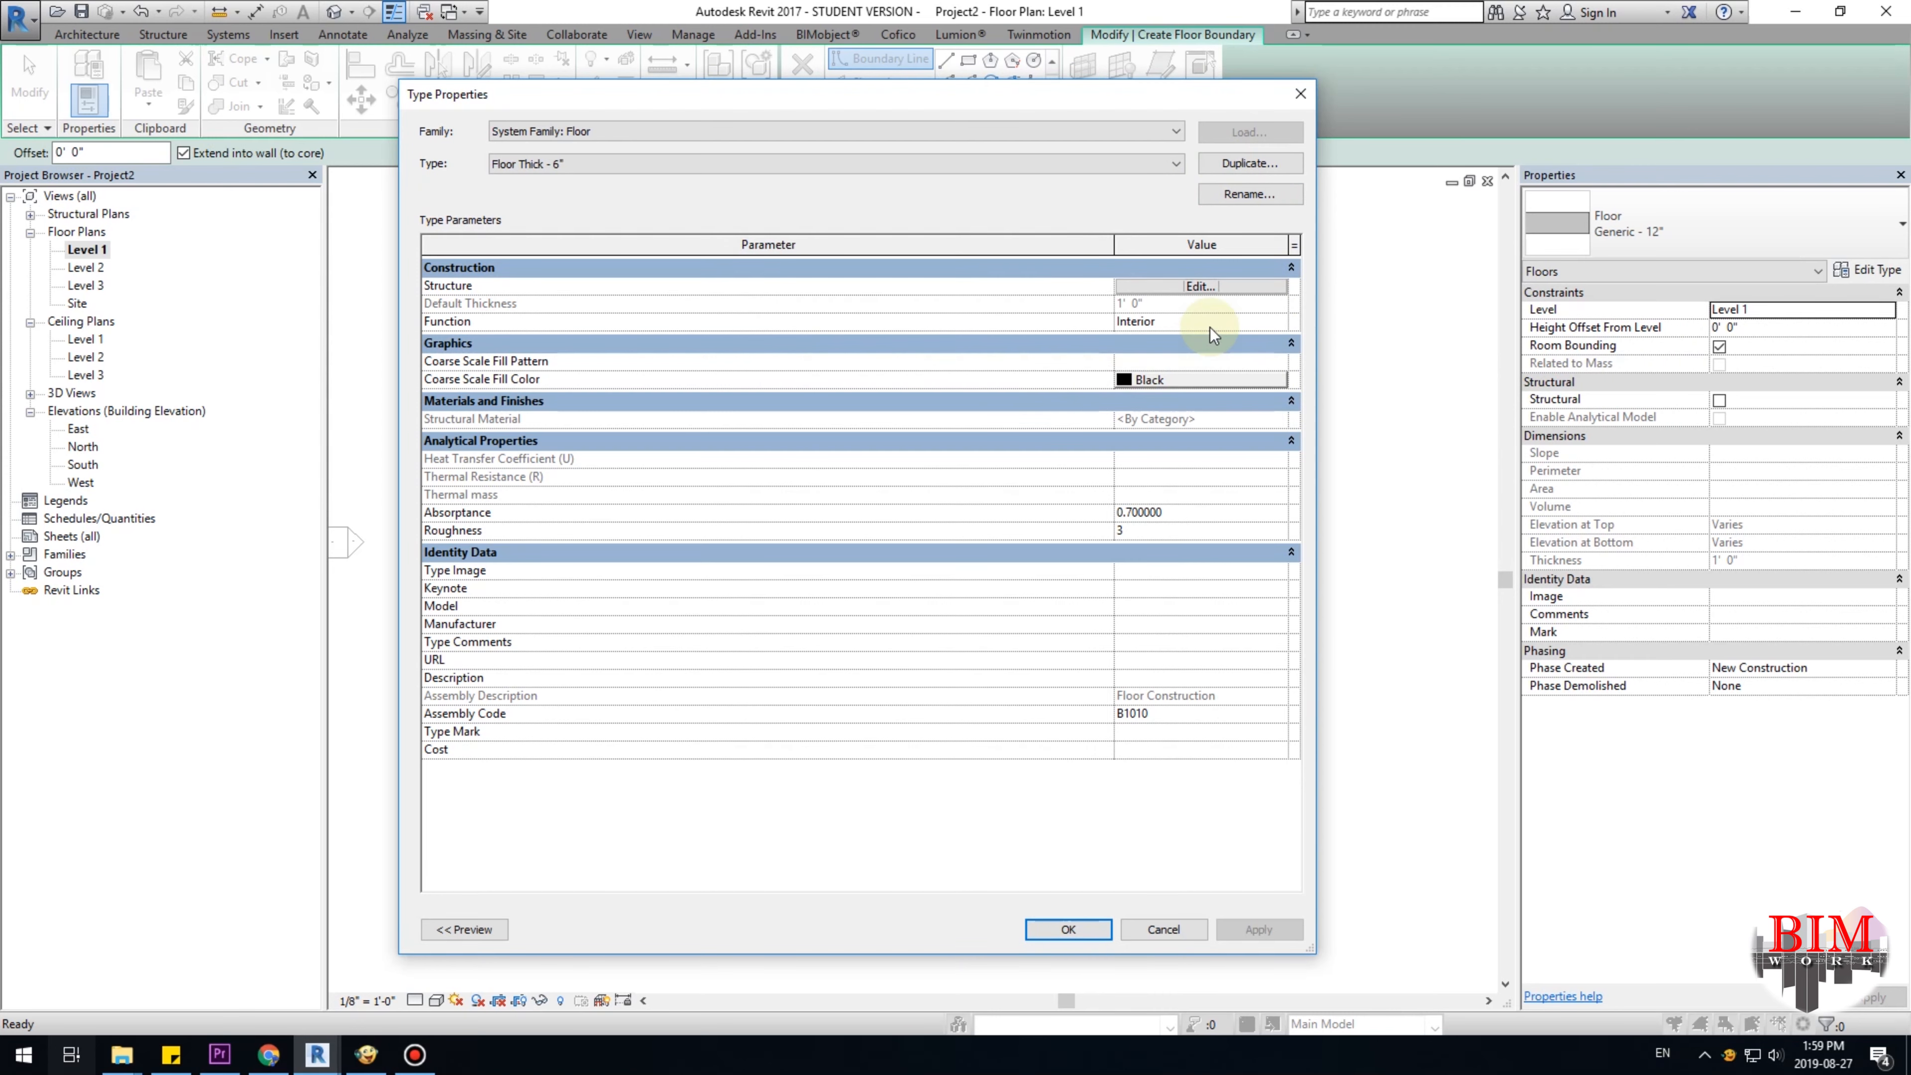
Set the structure layer of the Floor Thick - 6" type to a thickness of 6" and accept the type properties.
left_click(1208, 287)
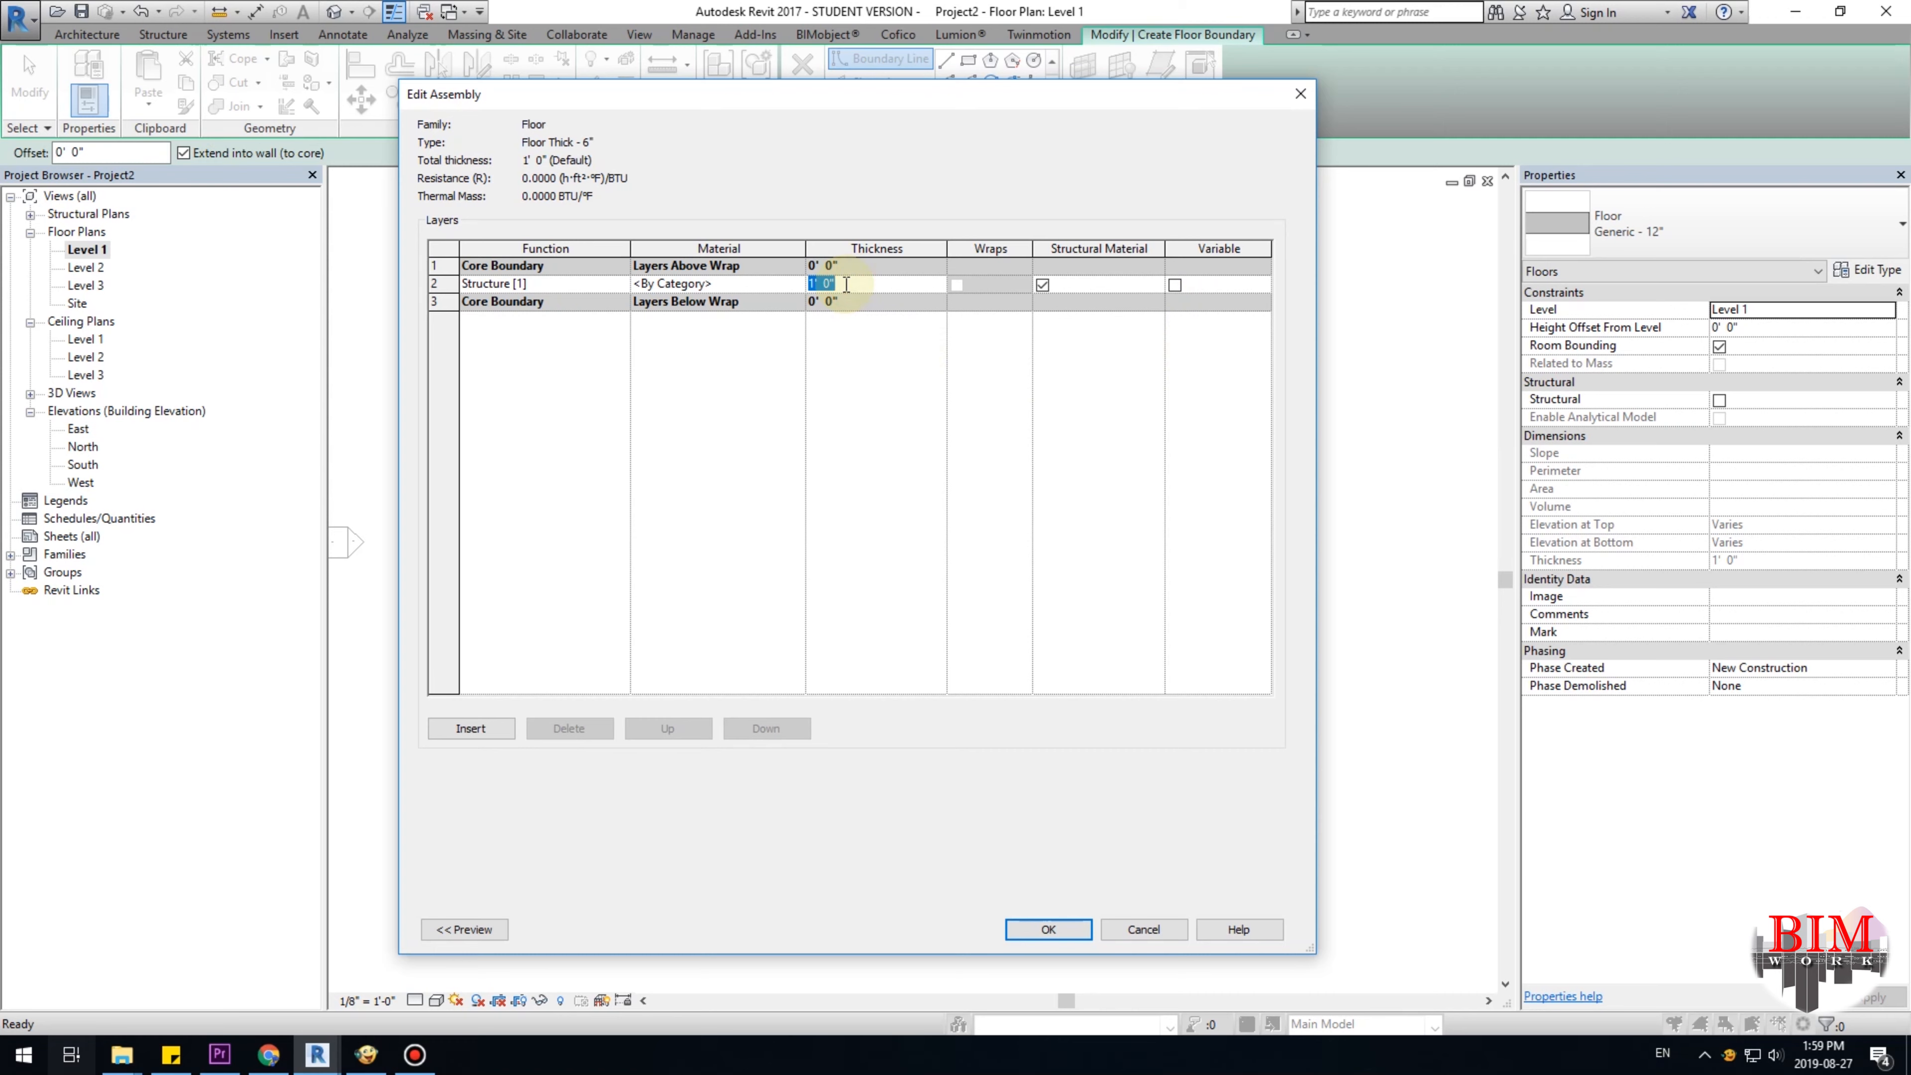
key("Tab")
left_click(1046, 931)
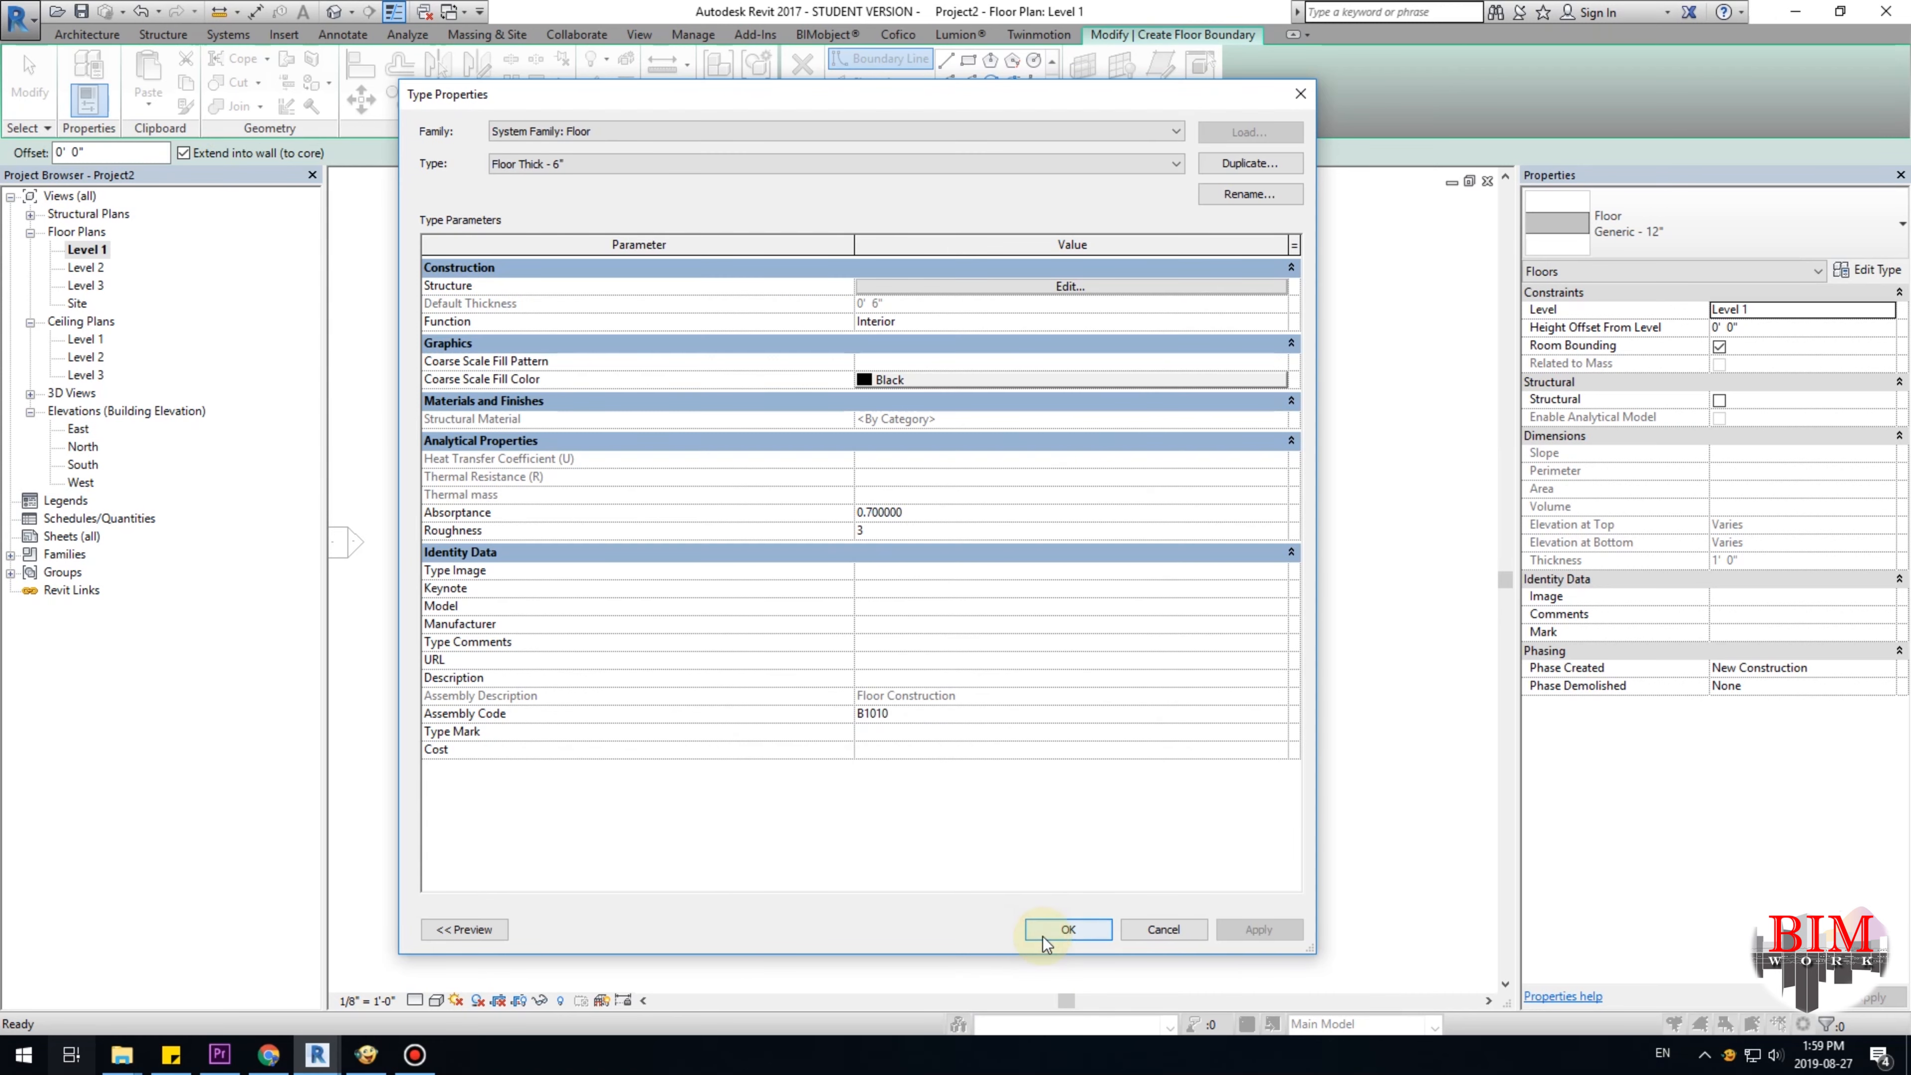
left_click(1063, 929)
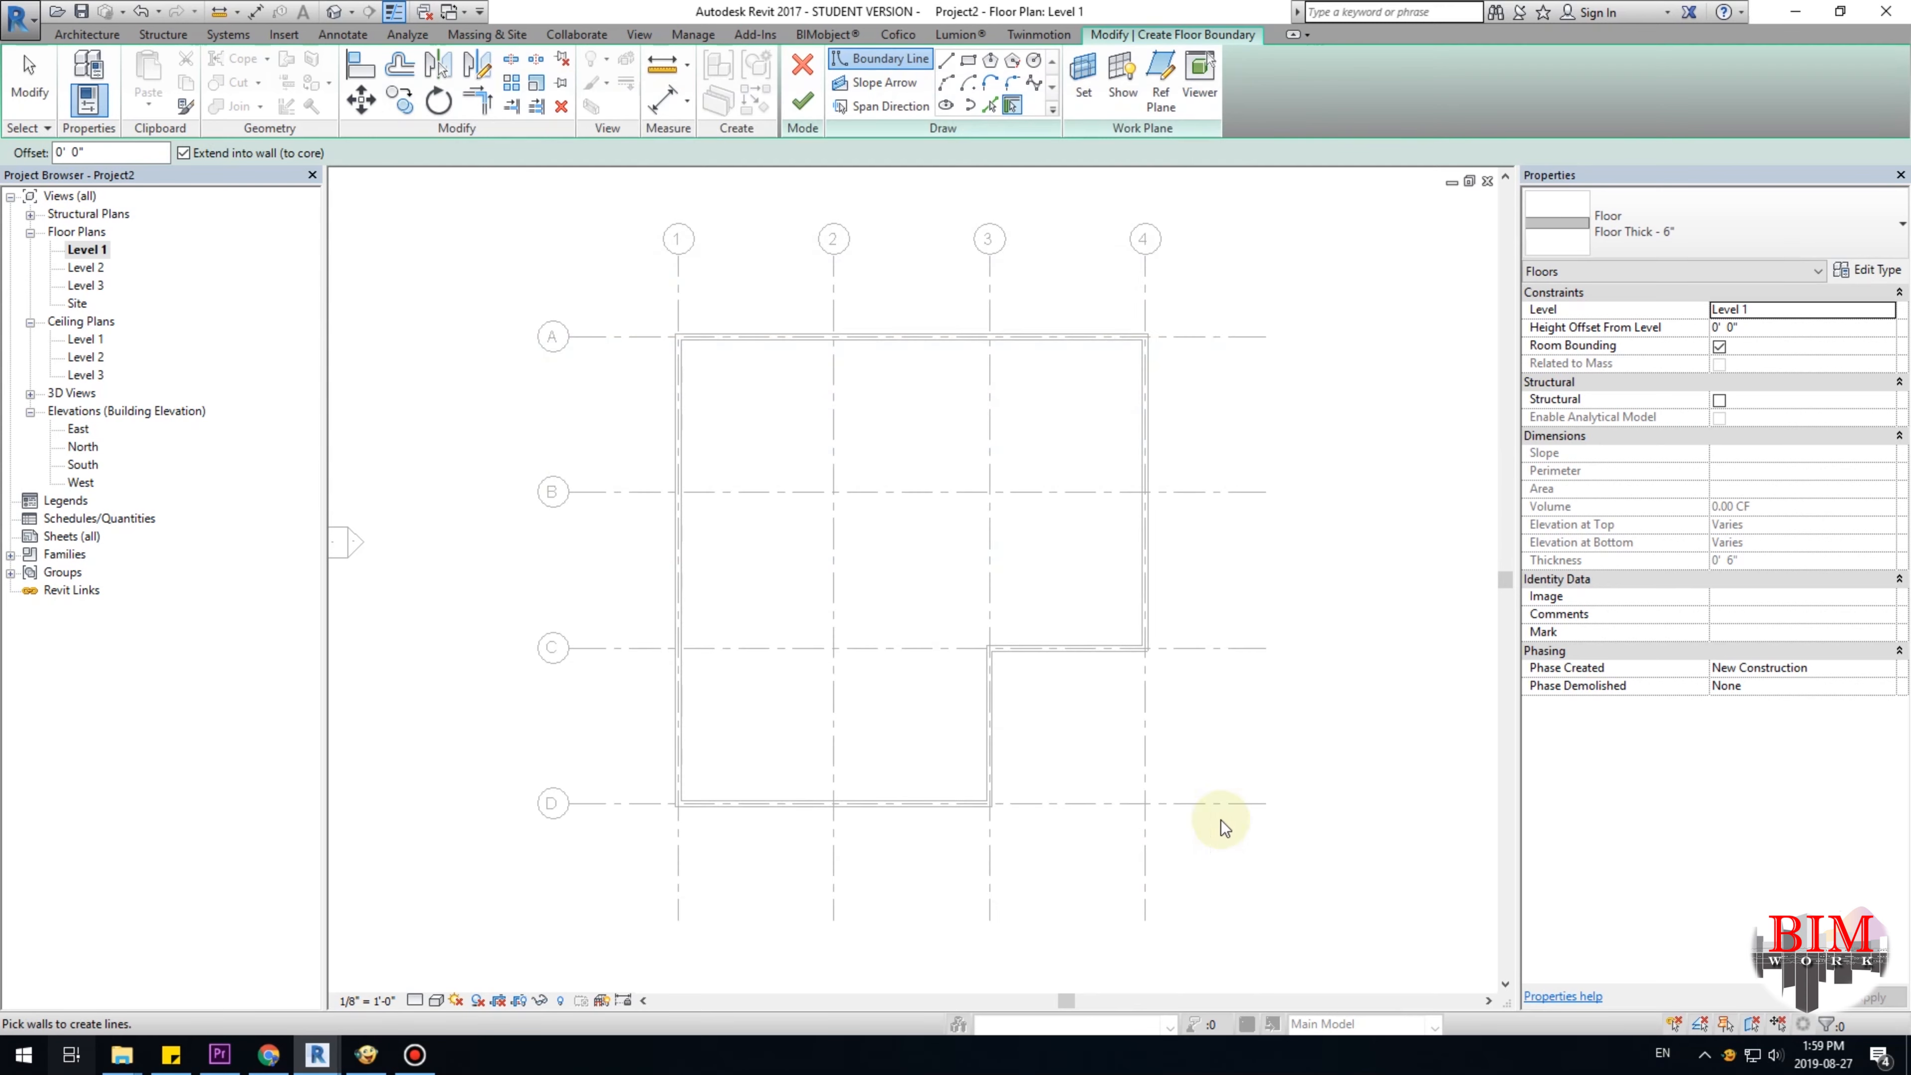
Create floor boundary lines offset 3' outward from the exterior walls along grids 1, A, D and 4 using Pick Lines.
left_click(989, 106)
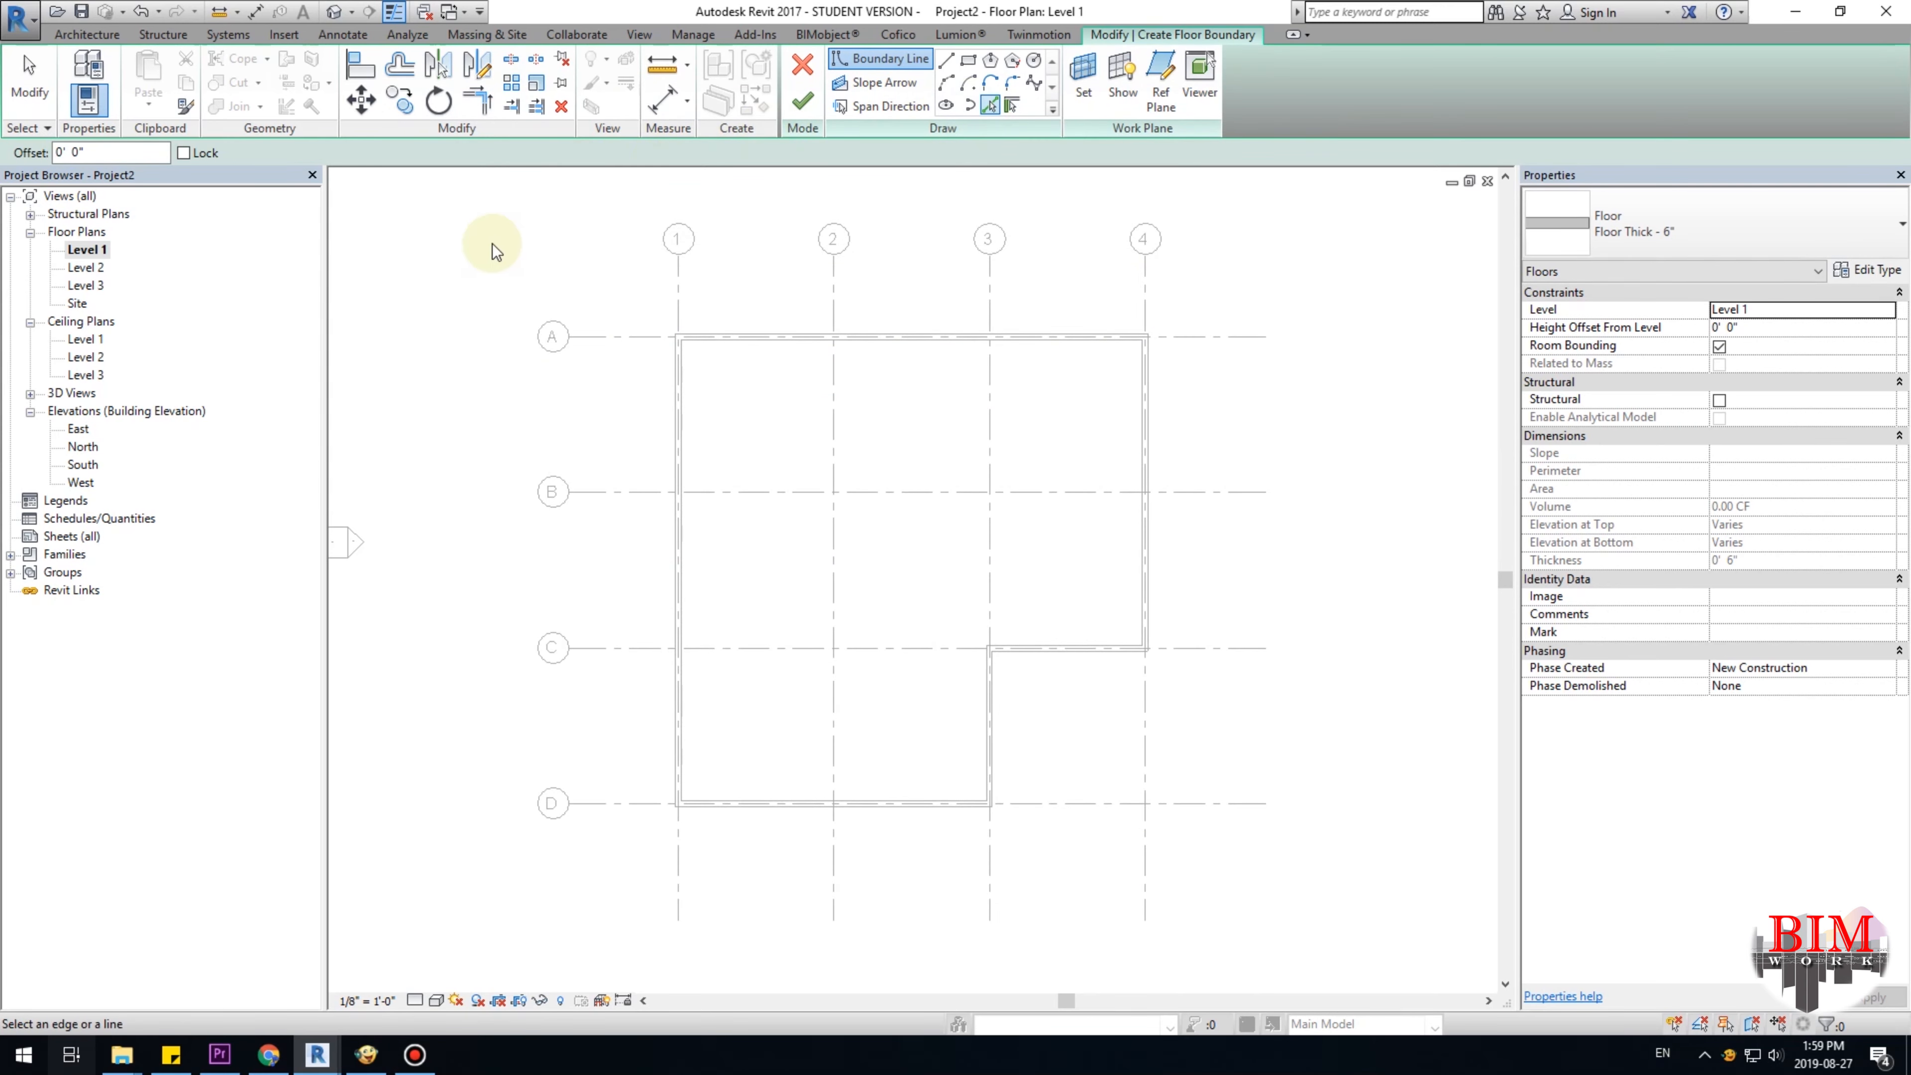
left_click_drag(132, 153, 4, 156)
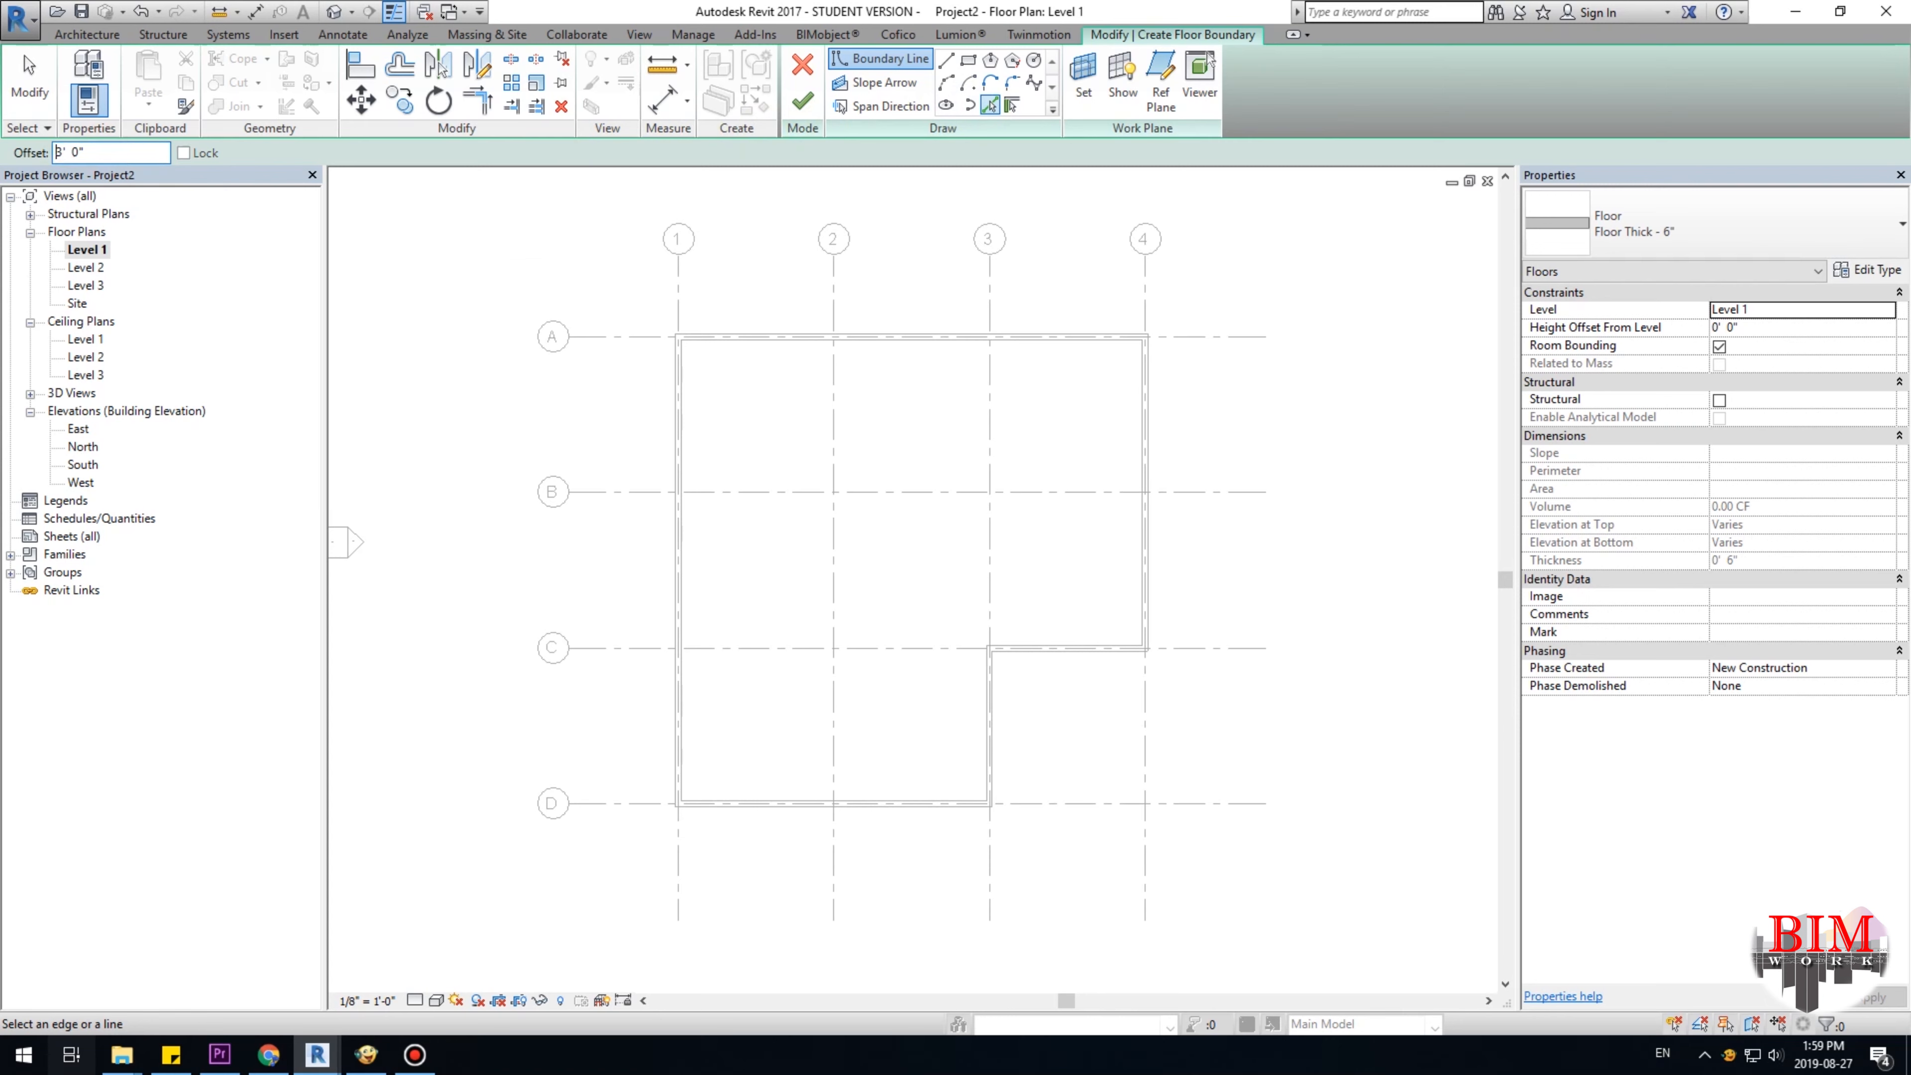
left_click(675, 414)
left_click(713, 330)
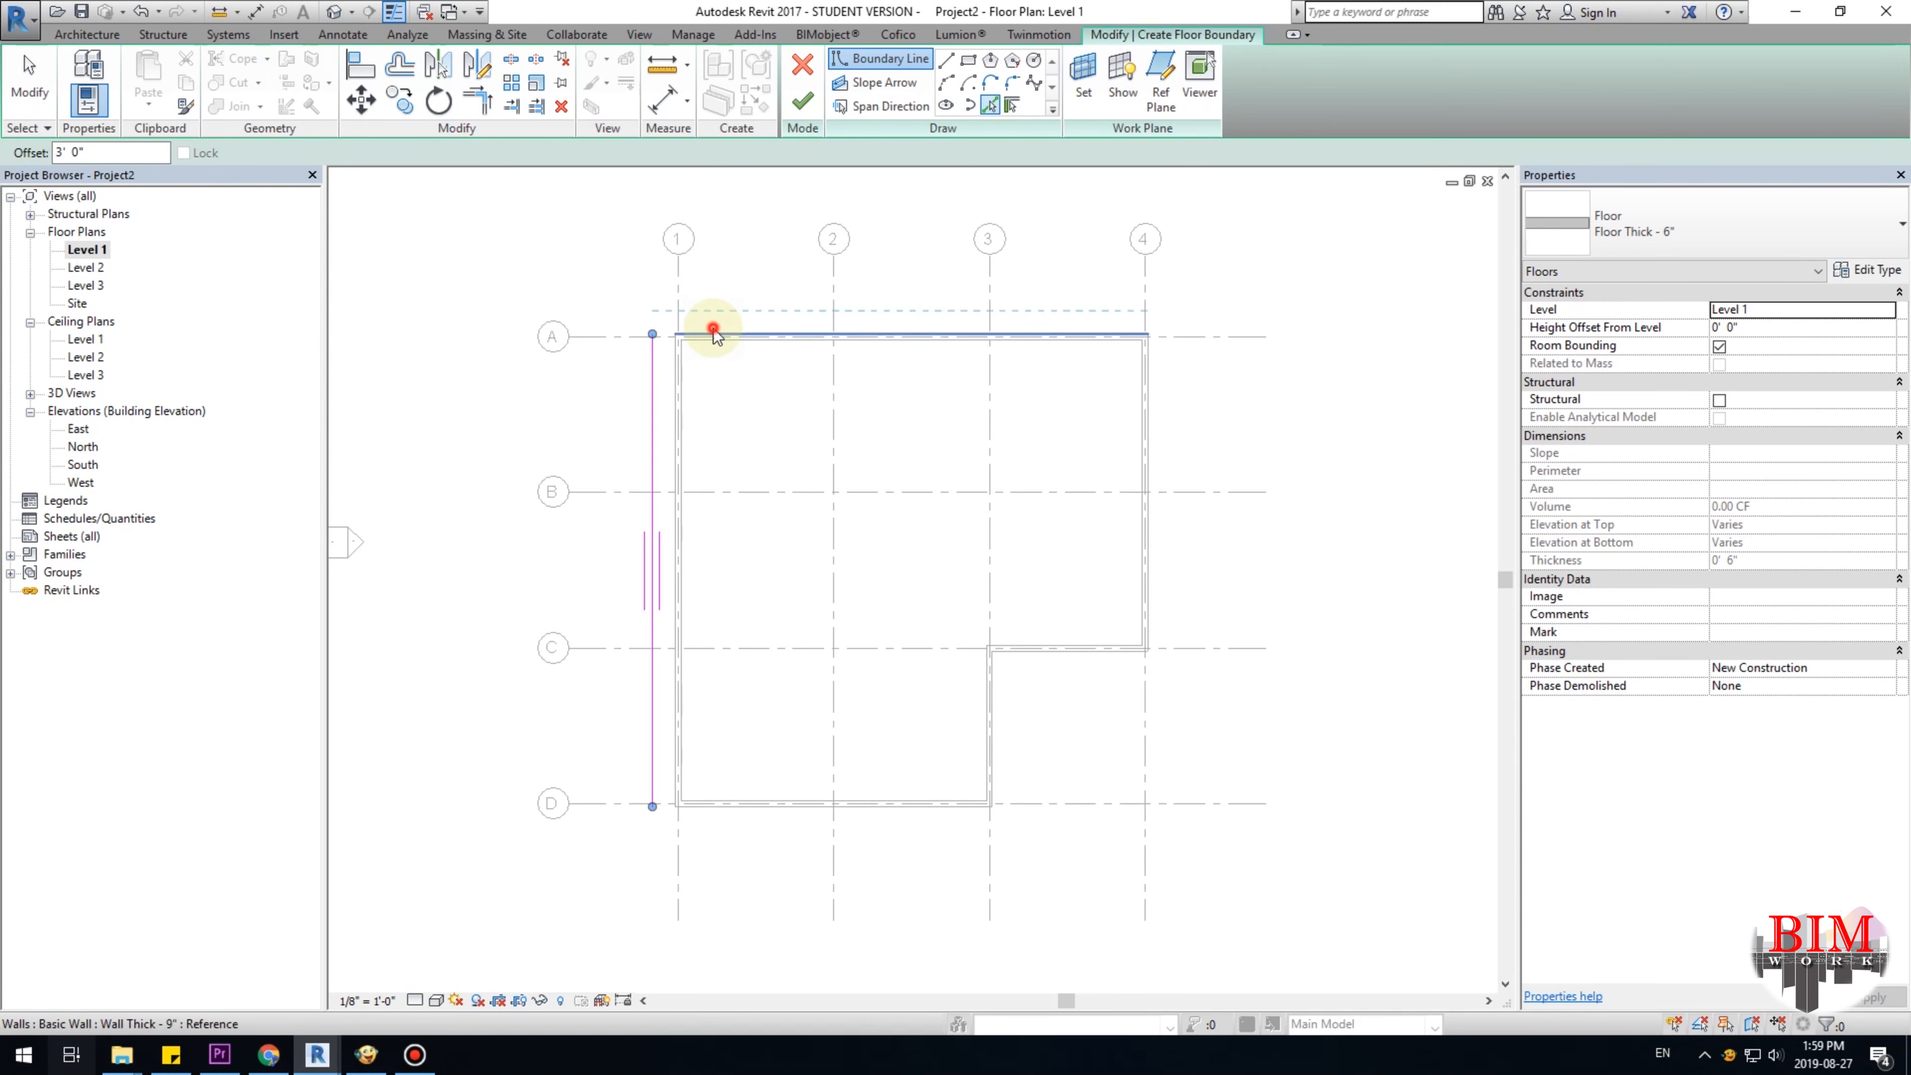
left_click(747, 813)
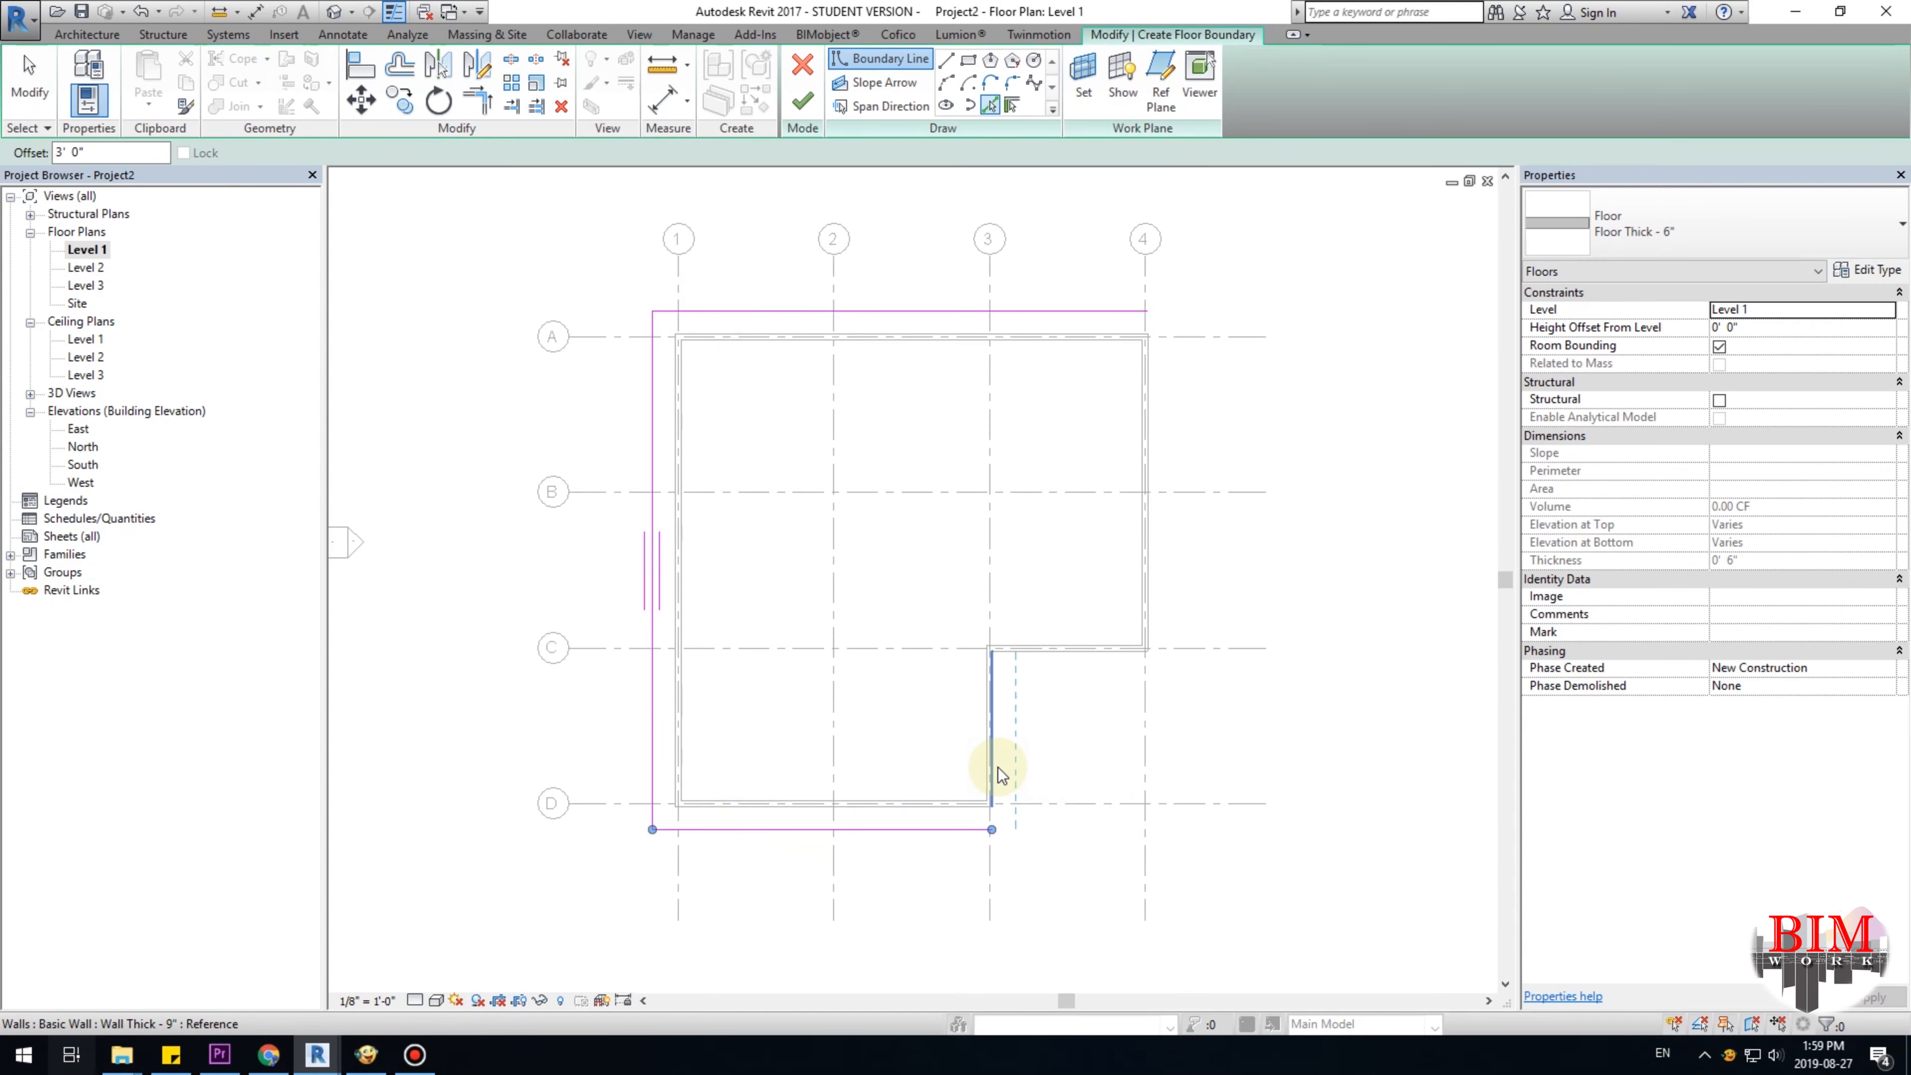
left_click(1151, 619)
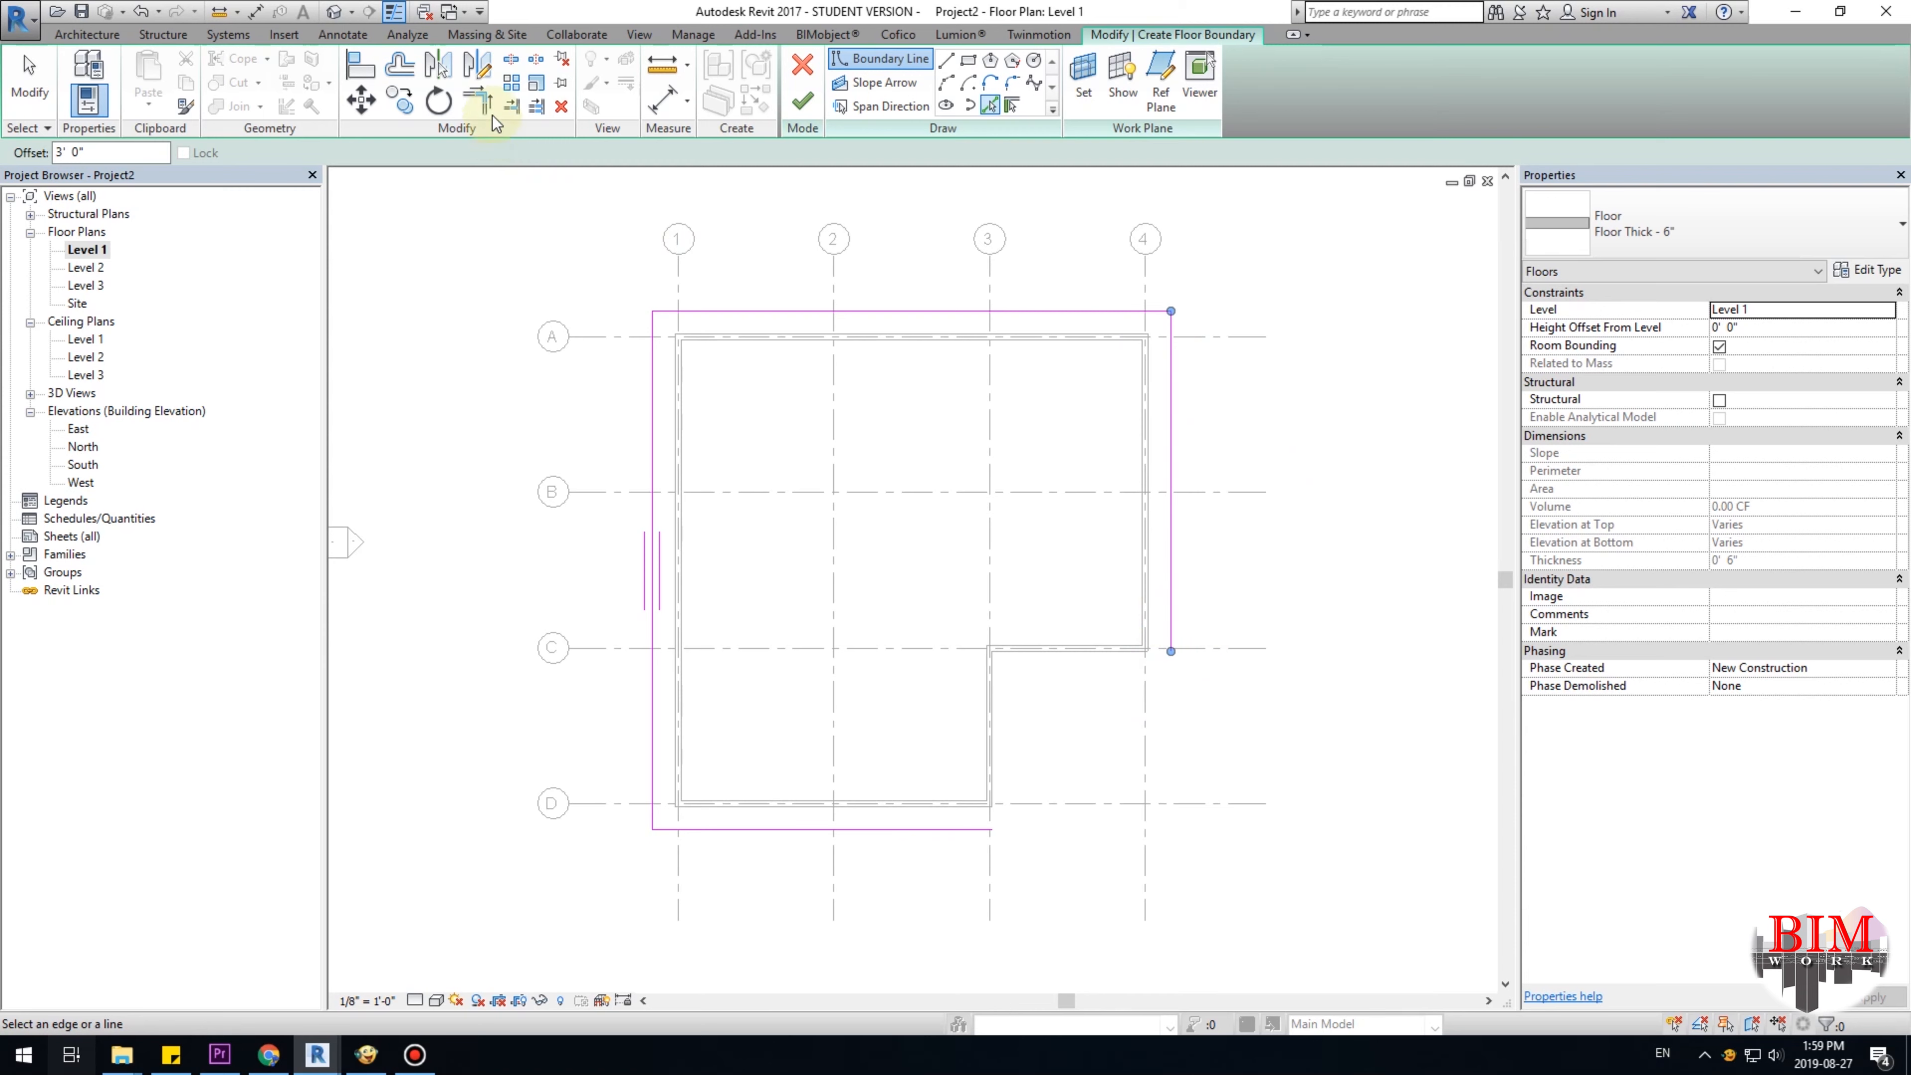
Trim the boundary lines beyond grids 4 and D into a corner and finish the floor sketch.
left_click(477, 99)
left_click(1167, 621)
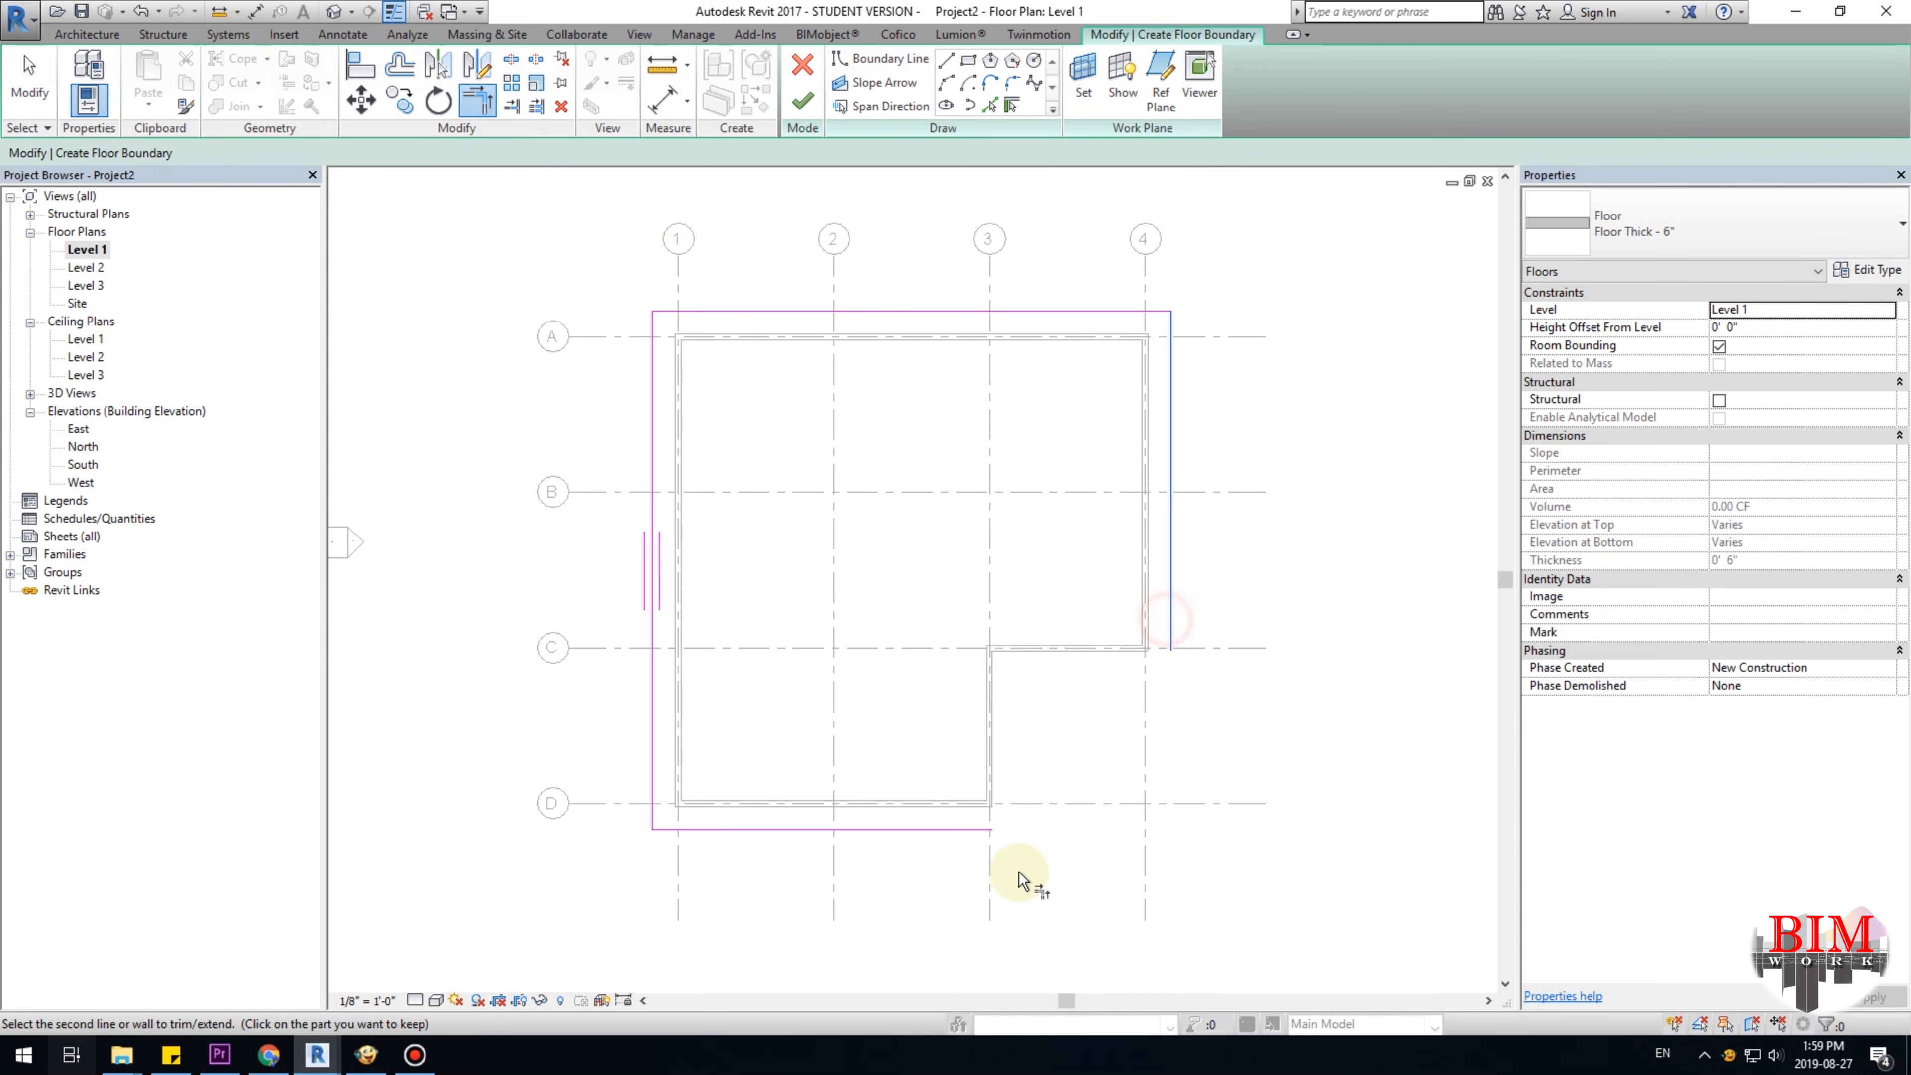
left_click(966, 829)
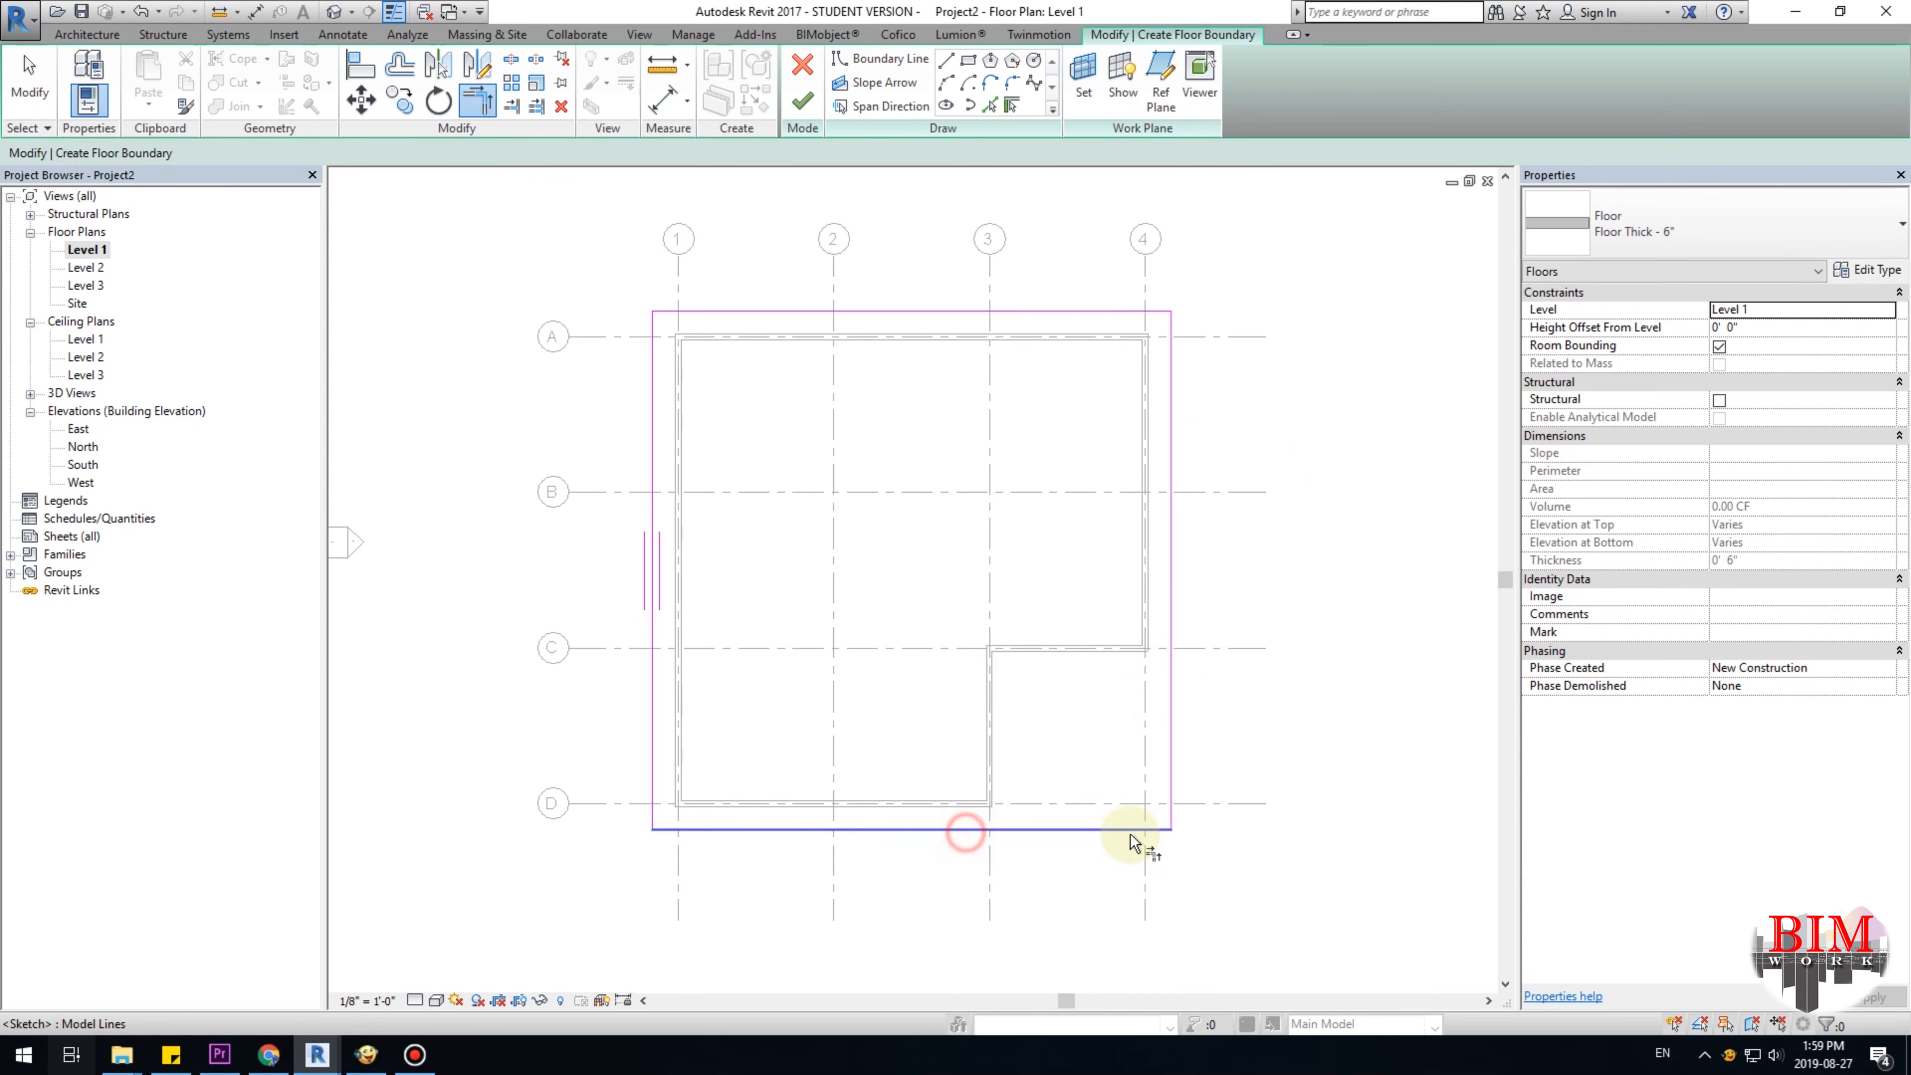
left_click(814, 117)
left_click(1342, 323)
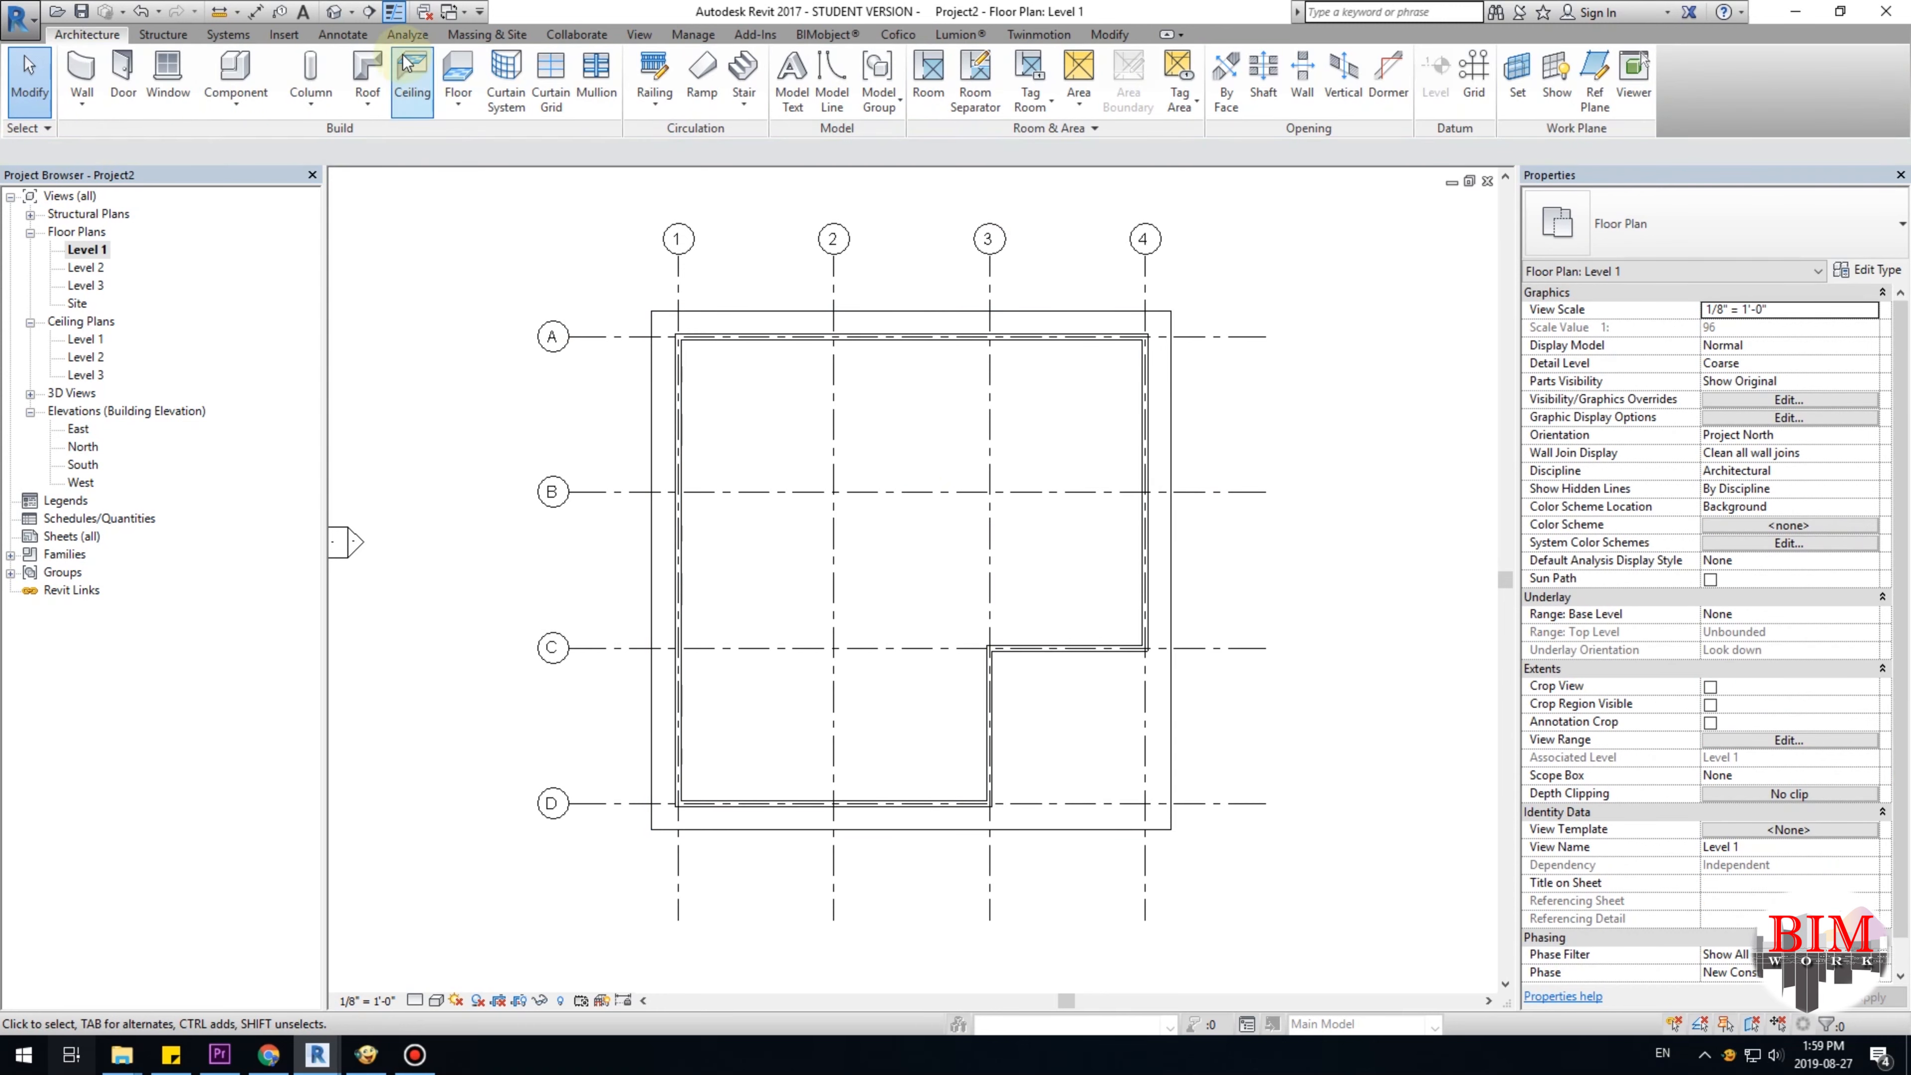
Check the finished floor slab and its extents around the walls in the default 3D view.
left_click(334, 12)
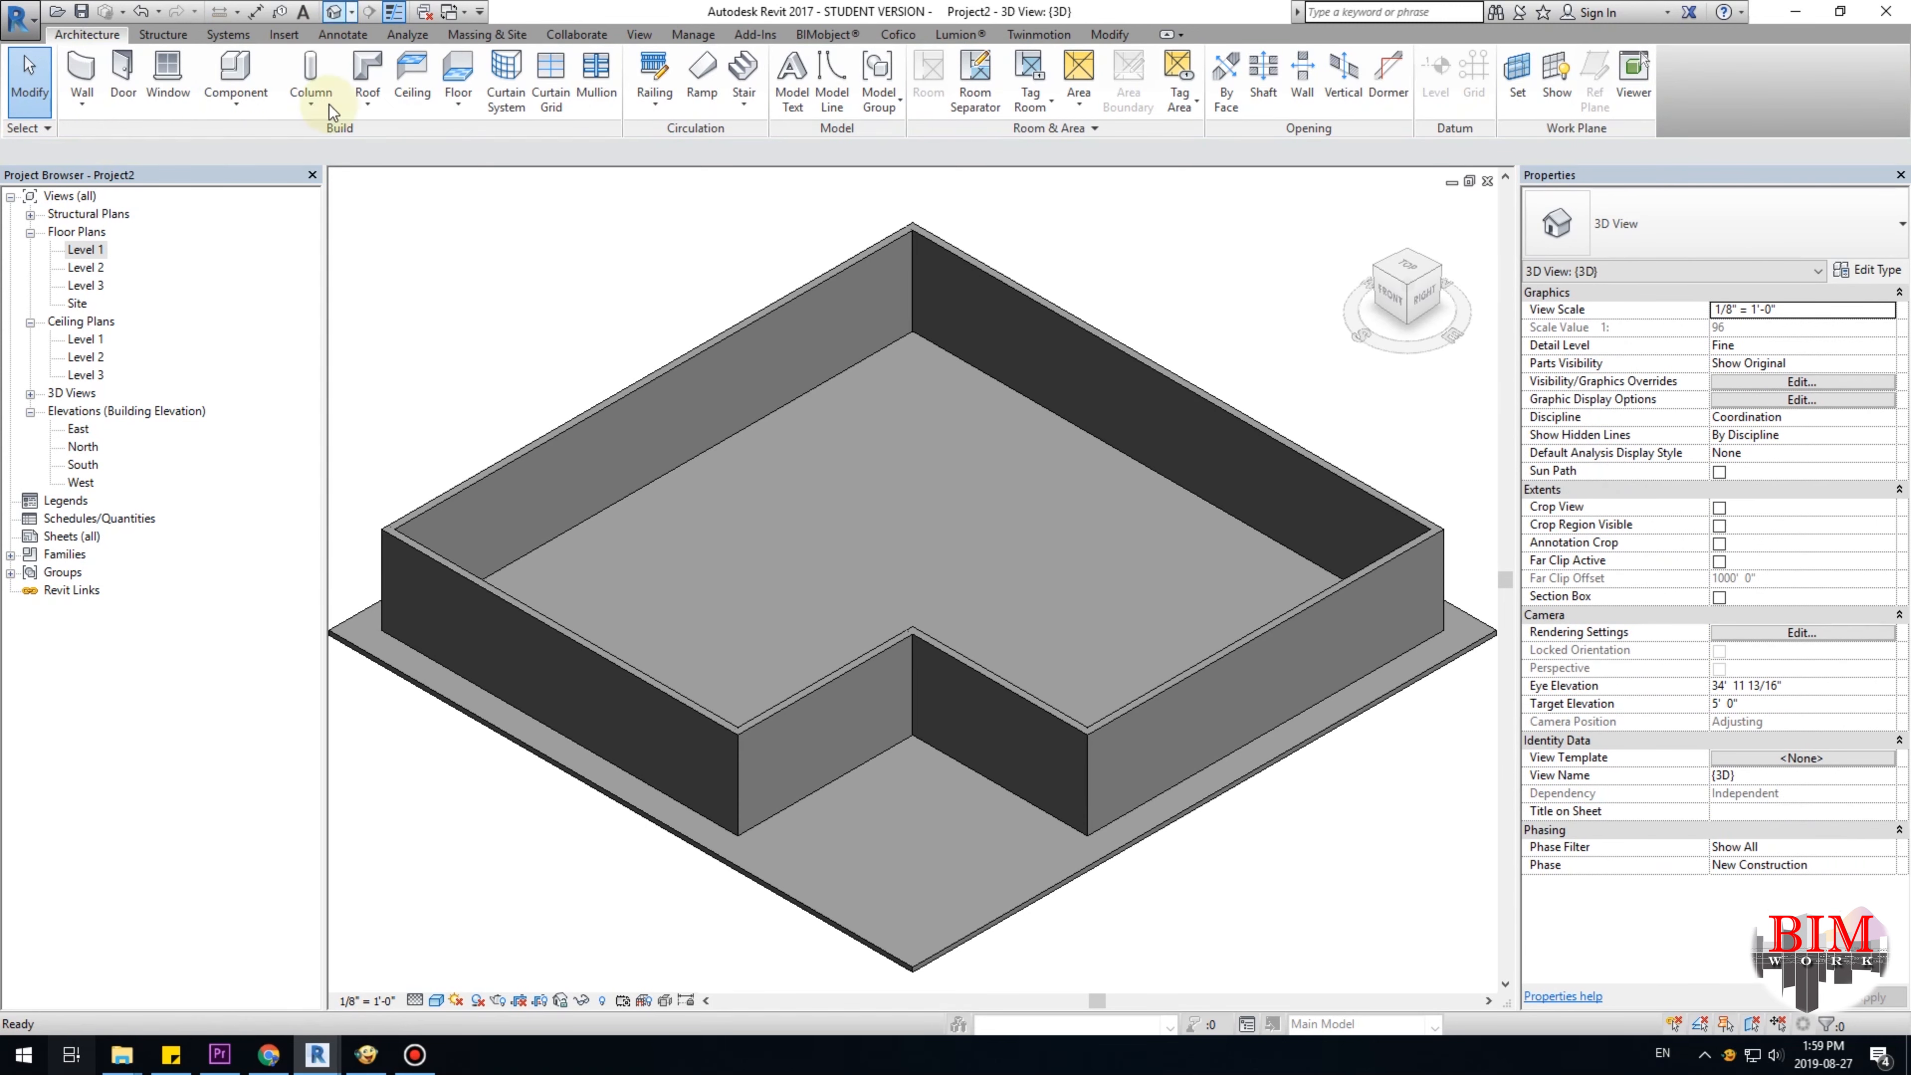
left_click(1036, 900)
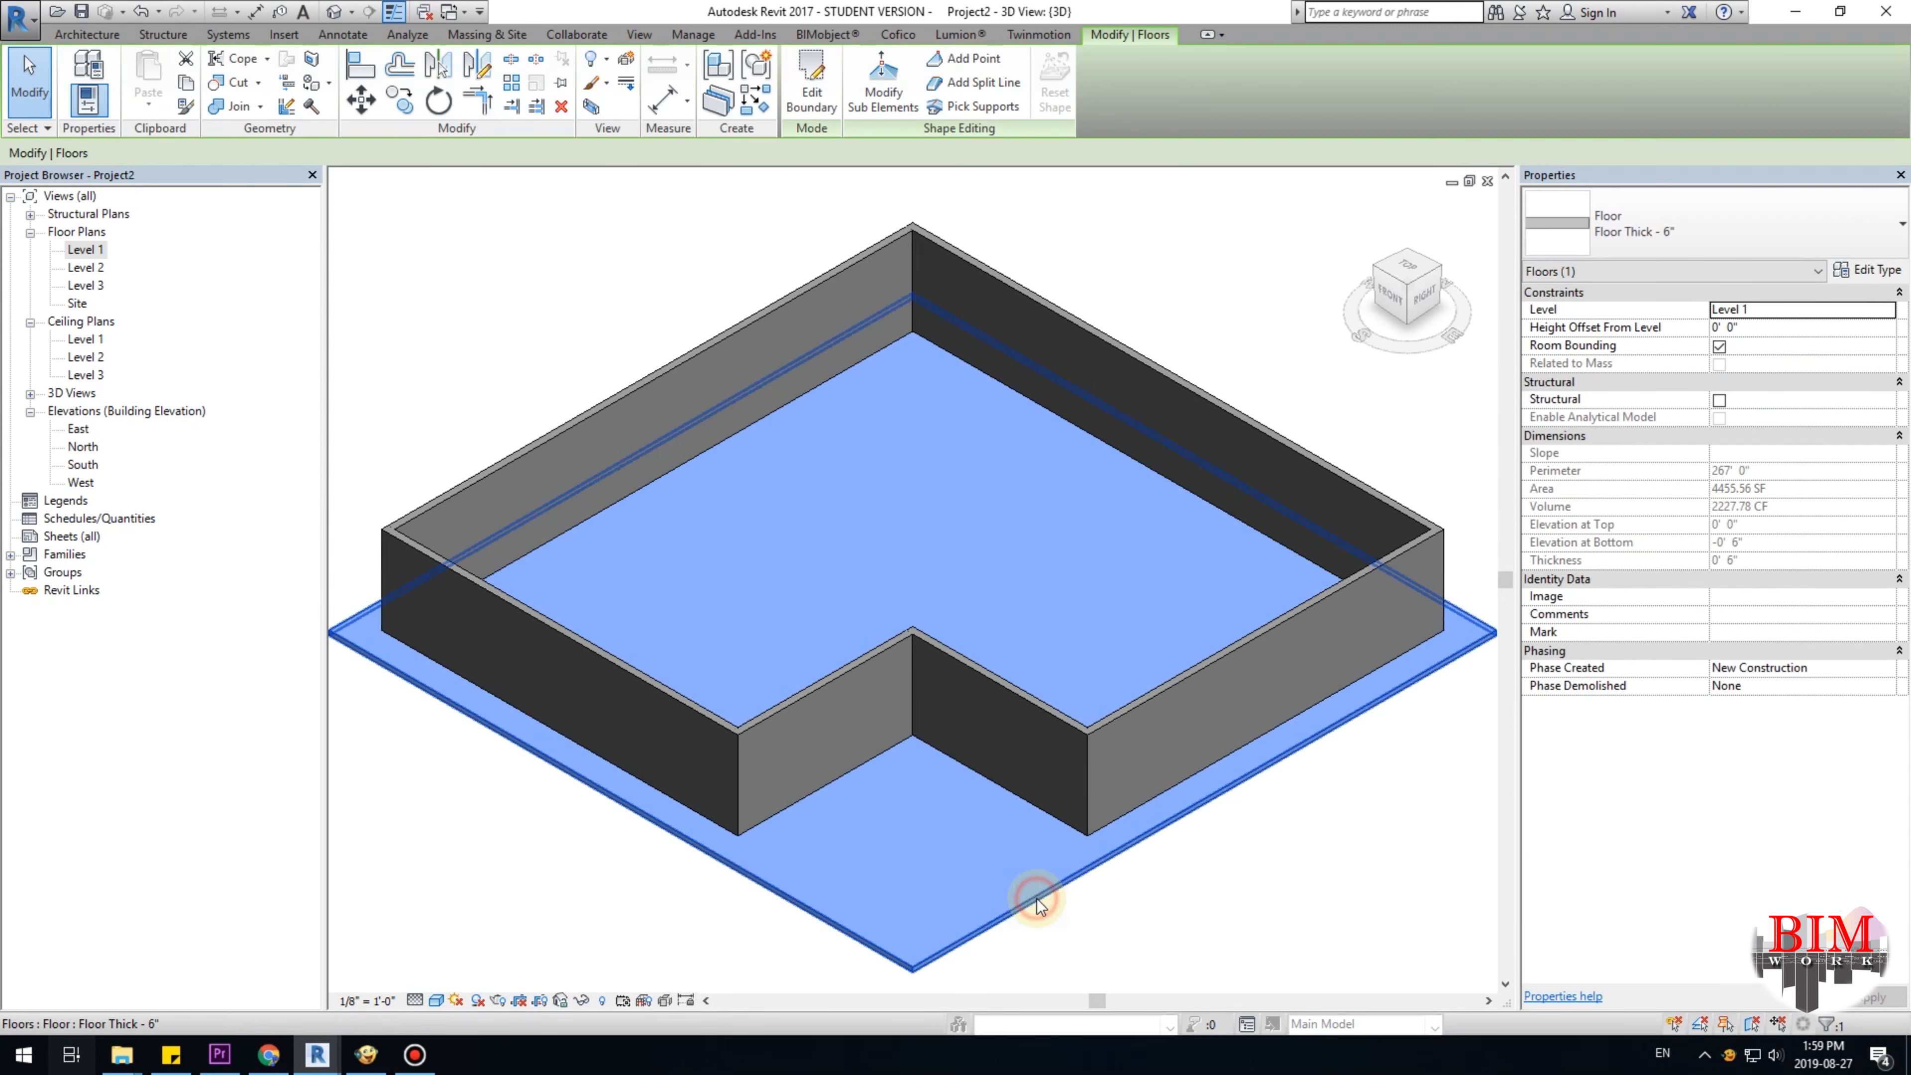
left_click(1147, 906)
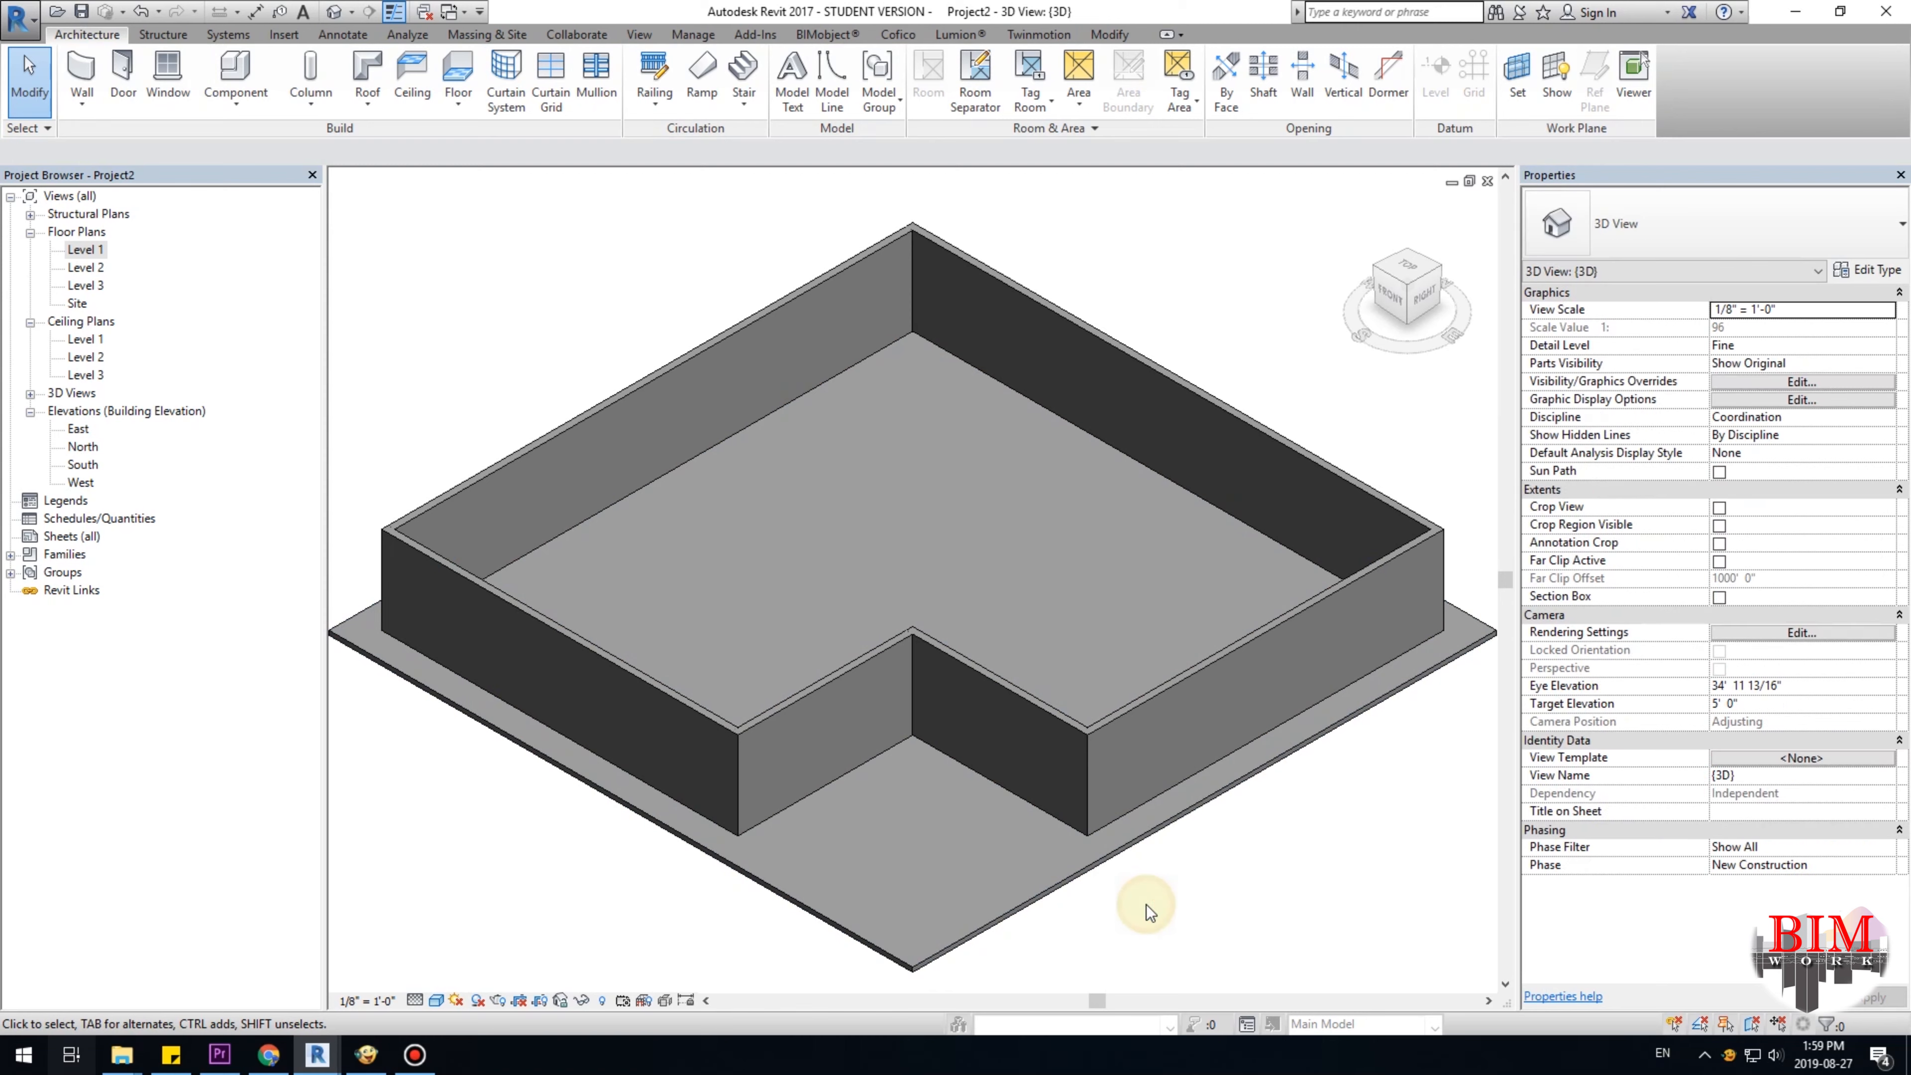
Return to the Level 1 floor plan and close the hidden view windows.
double_click(93, 254)
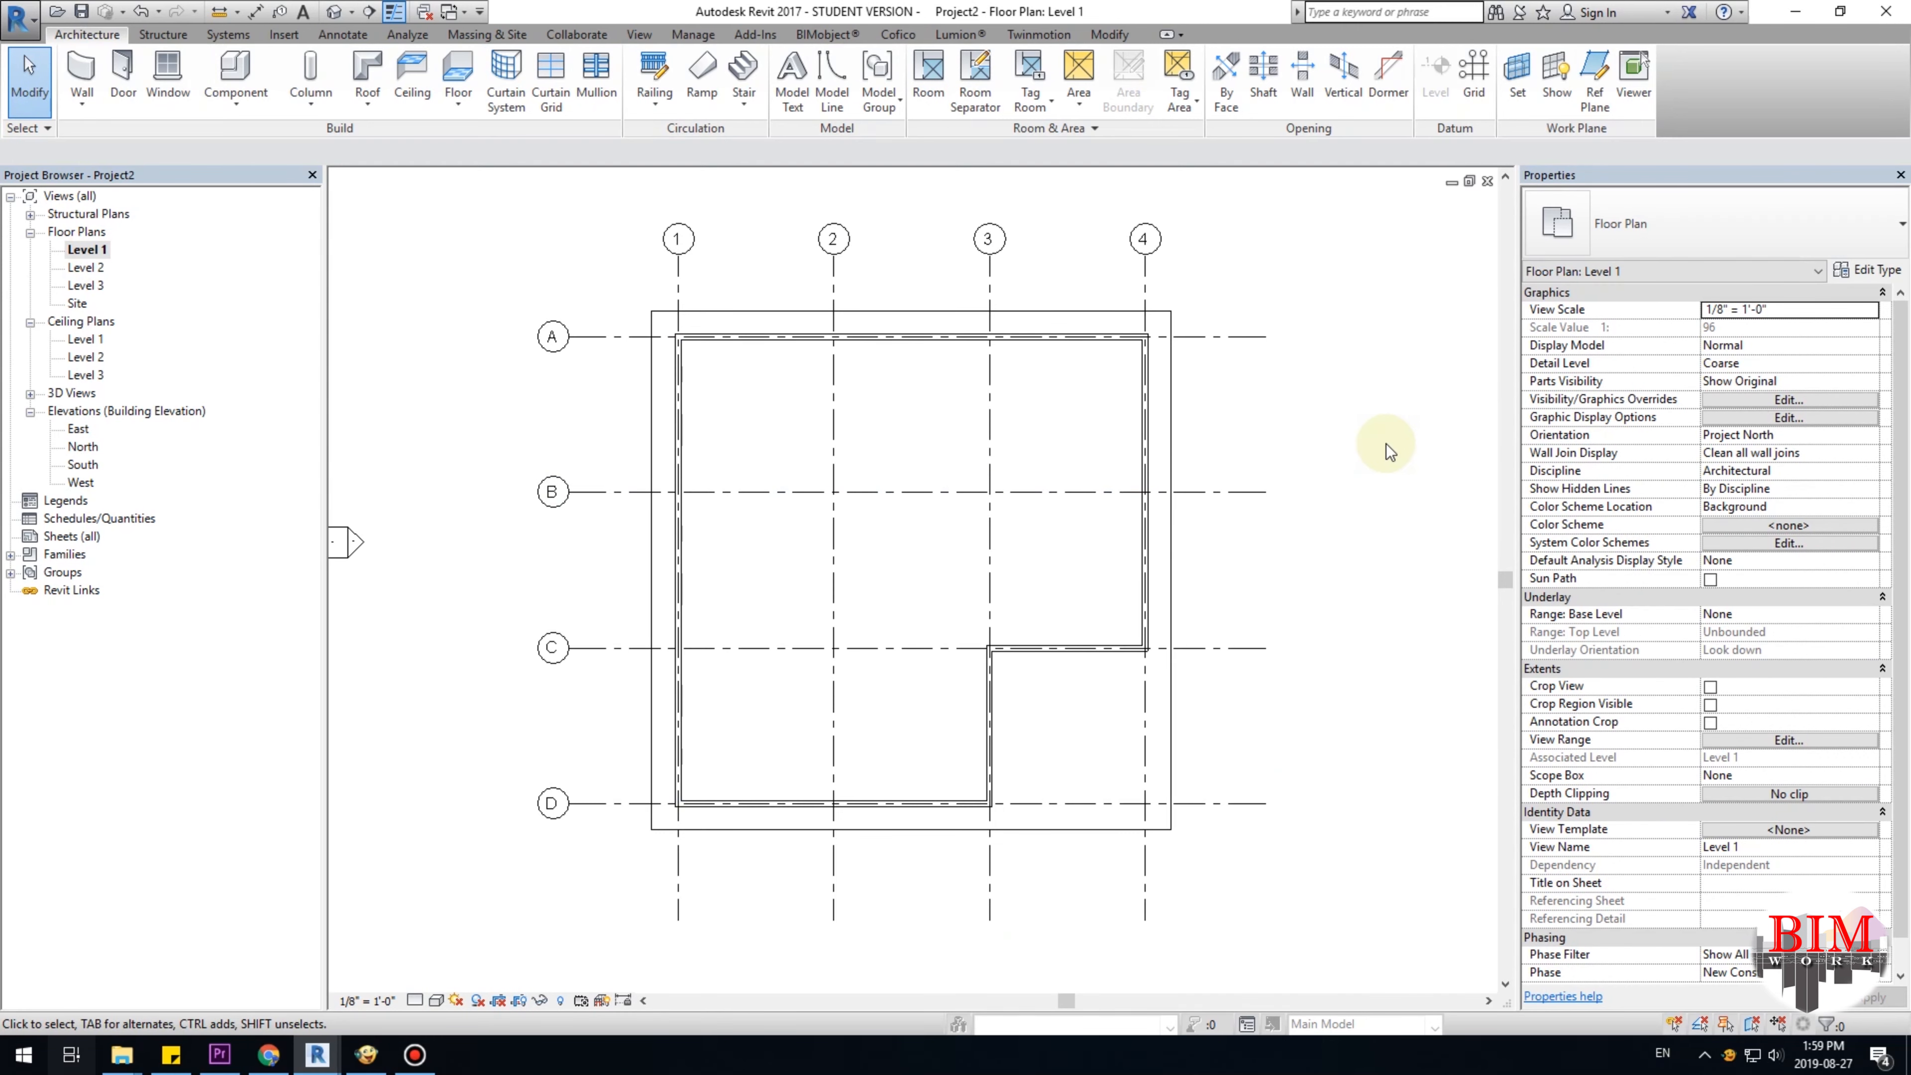
scroll(1027, 575, "down", 1)
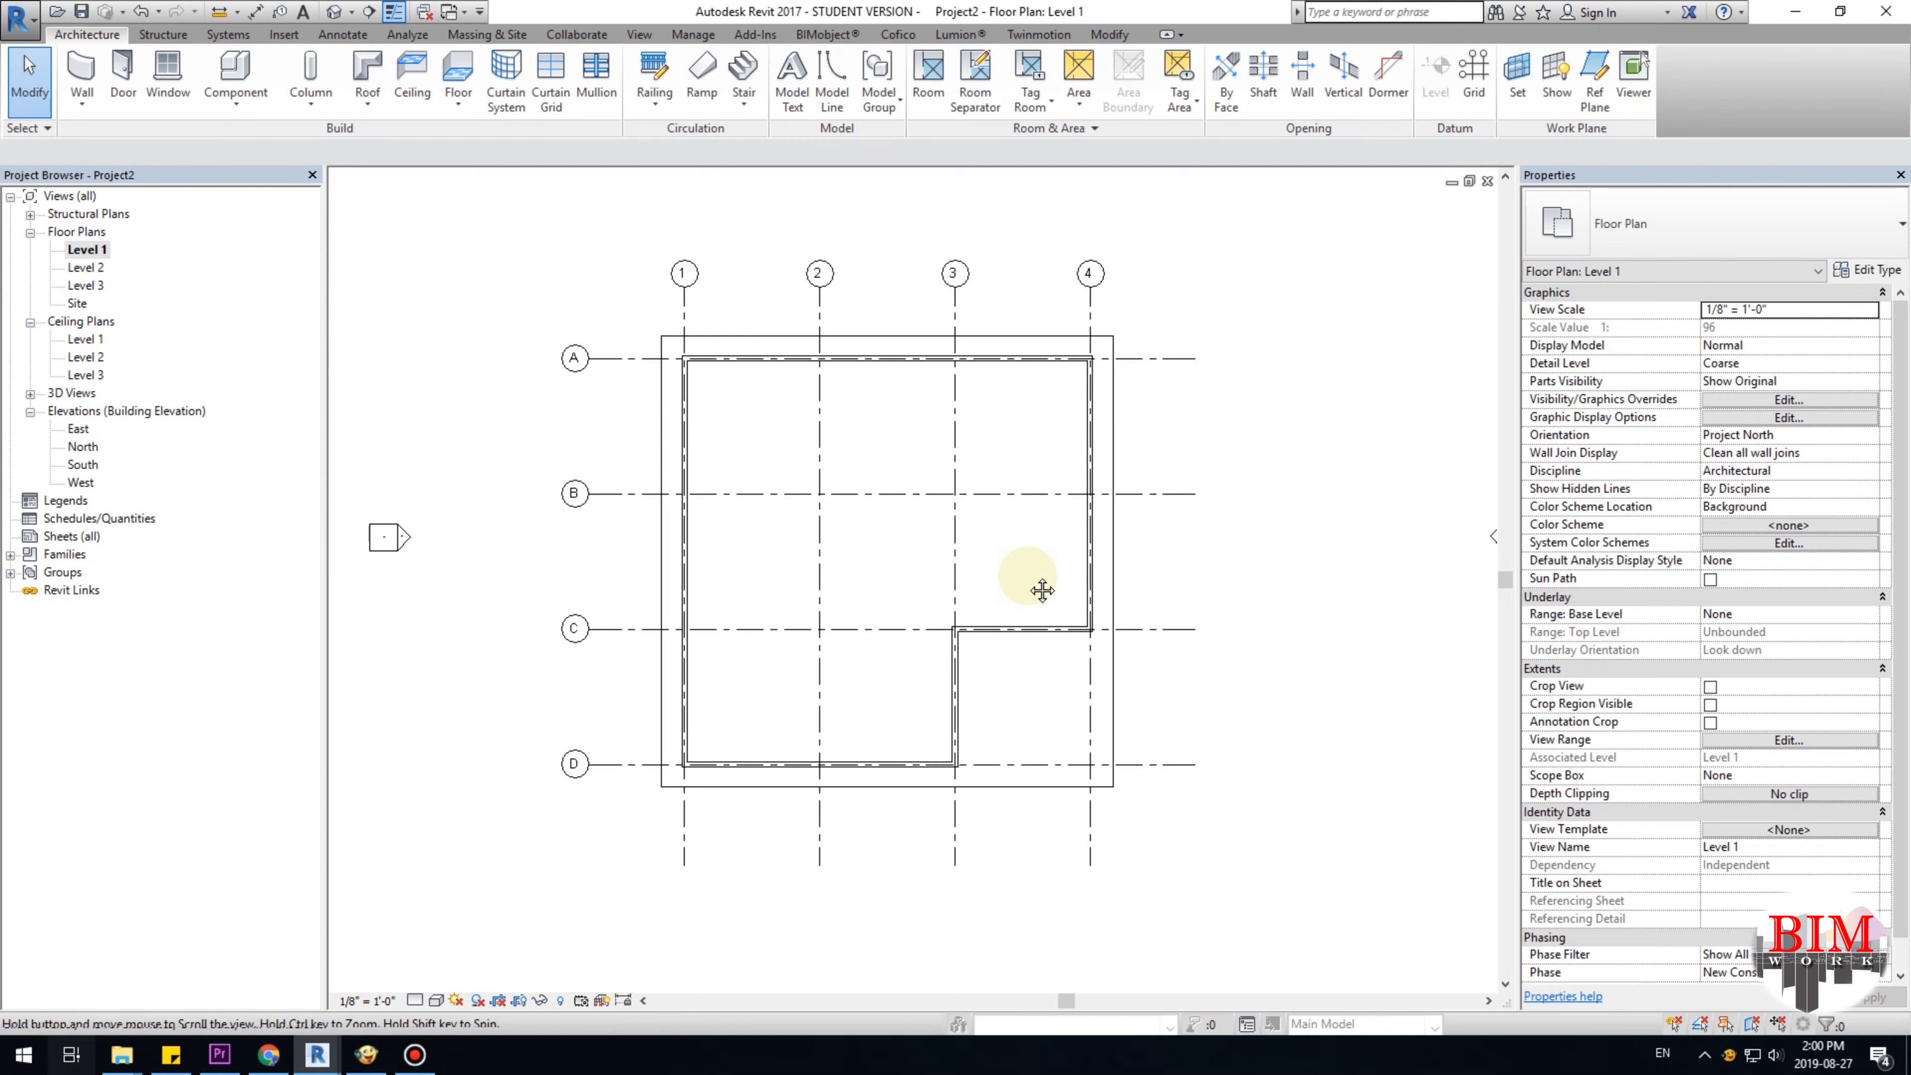
left_click(424, 12)
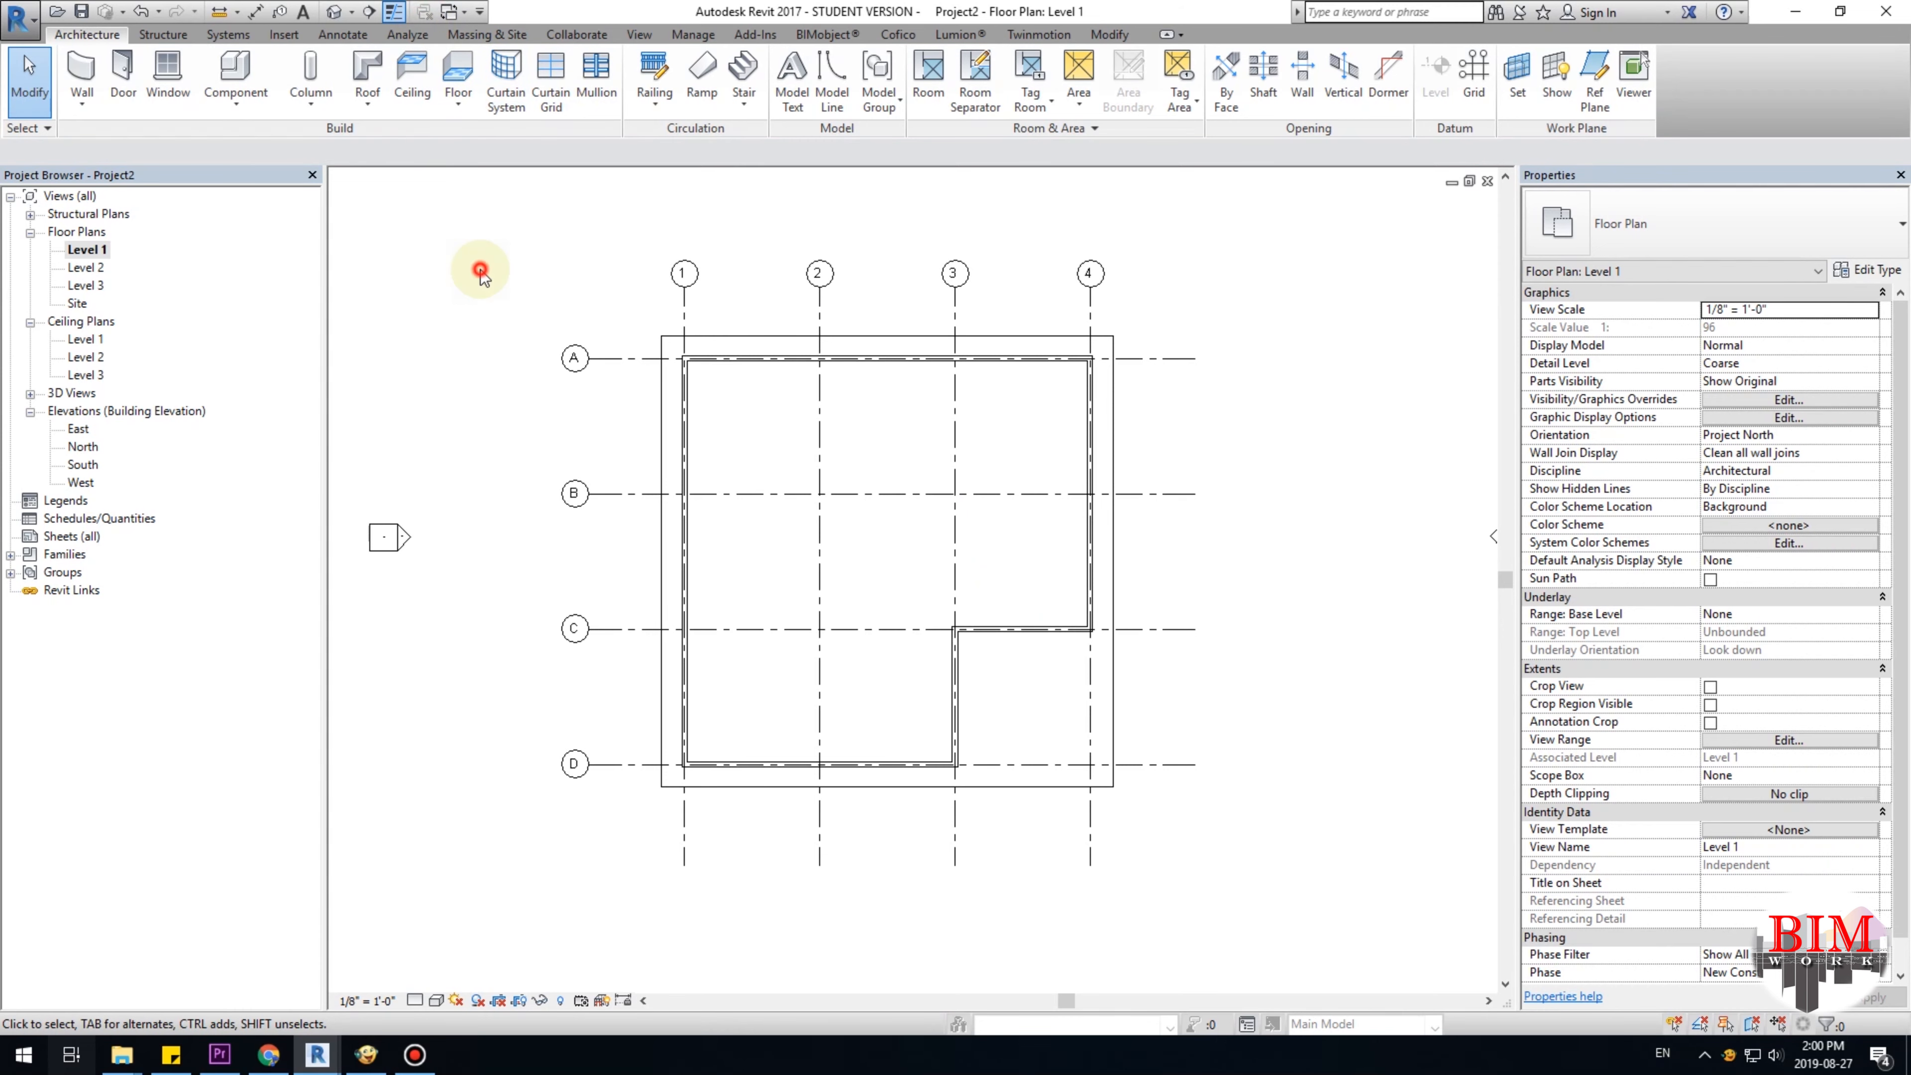
mouse_move(541, 312)
middle_mouse_down()
mouse_move(503, 329)
mouse_move(560, 334)
middle_mouse_up()
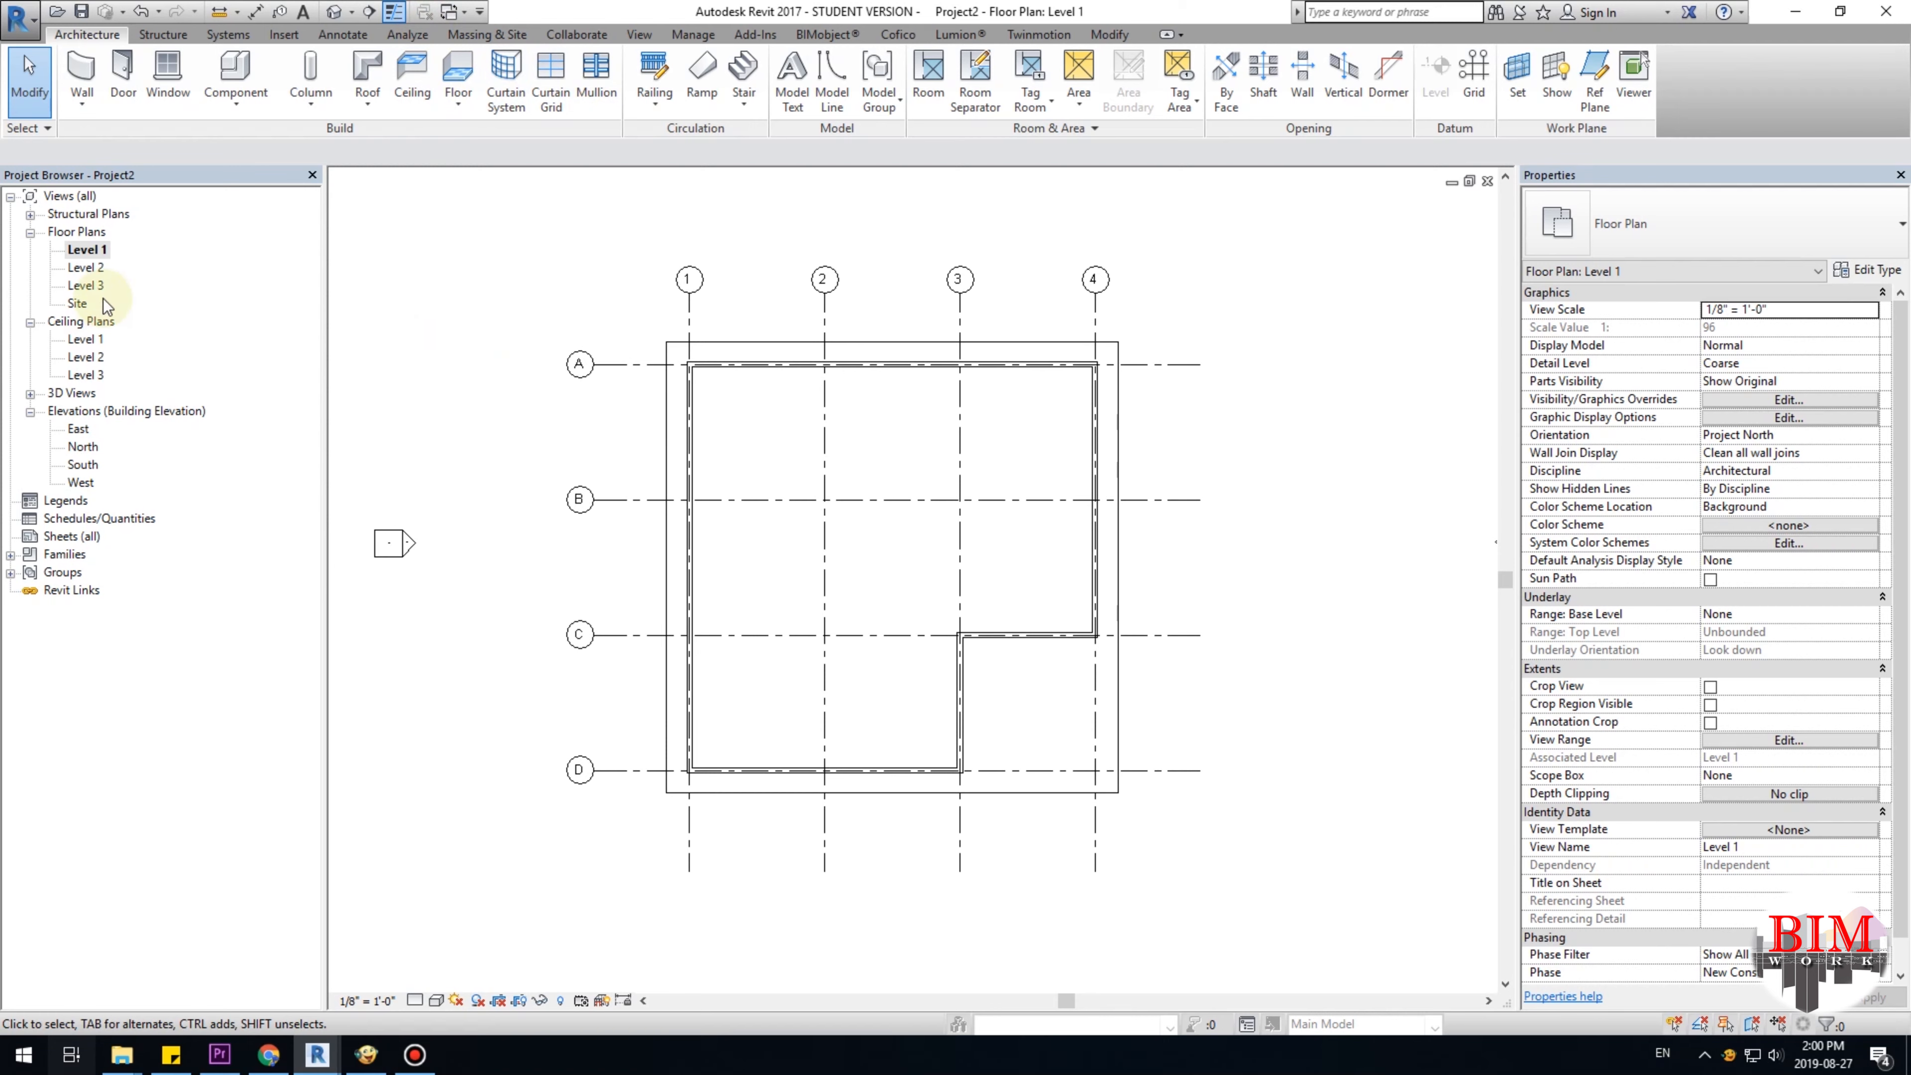
Open the North elevation and tile it beside the Level 1 floor plan, with the whole plan in view.
left_click(77, 445)
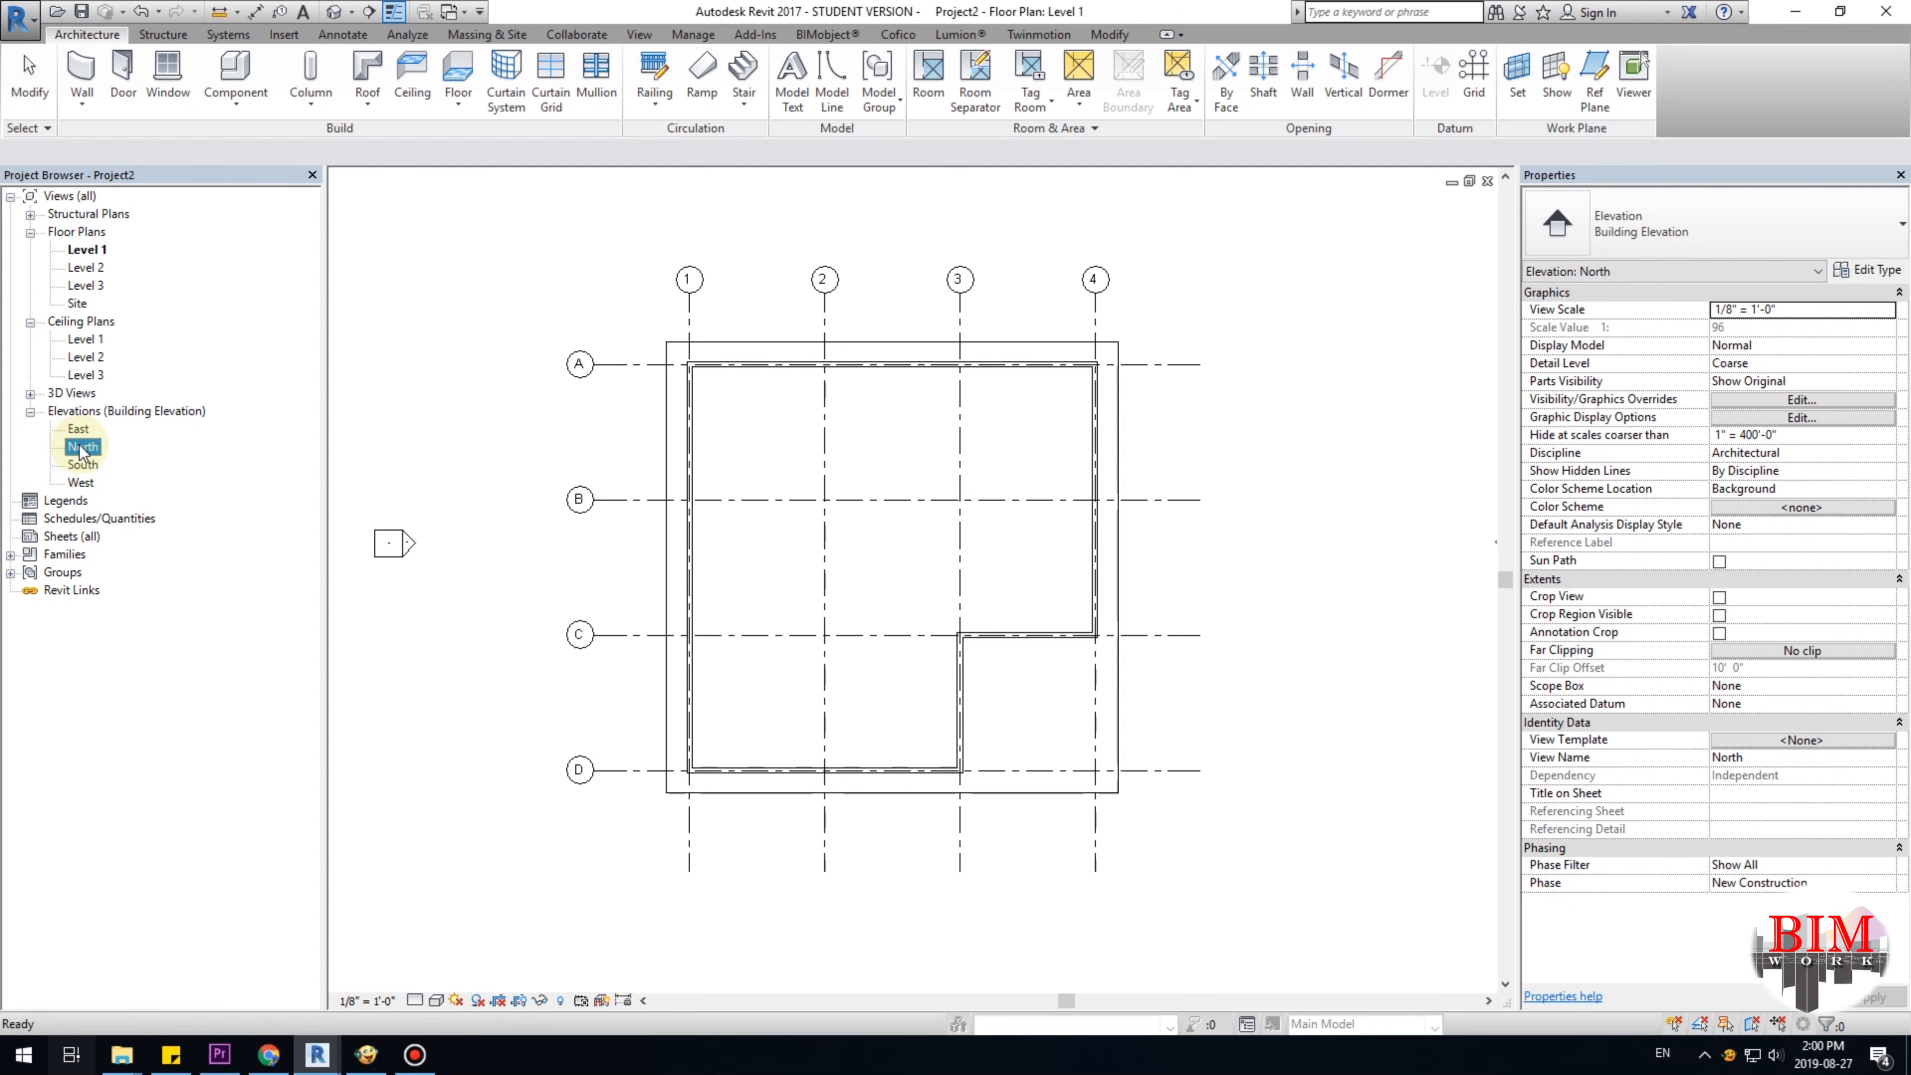
double_click(81, 447)
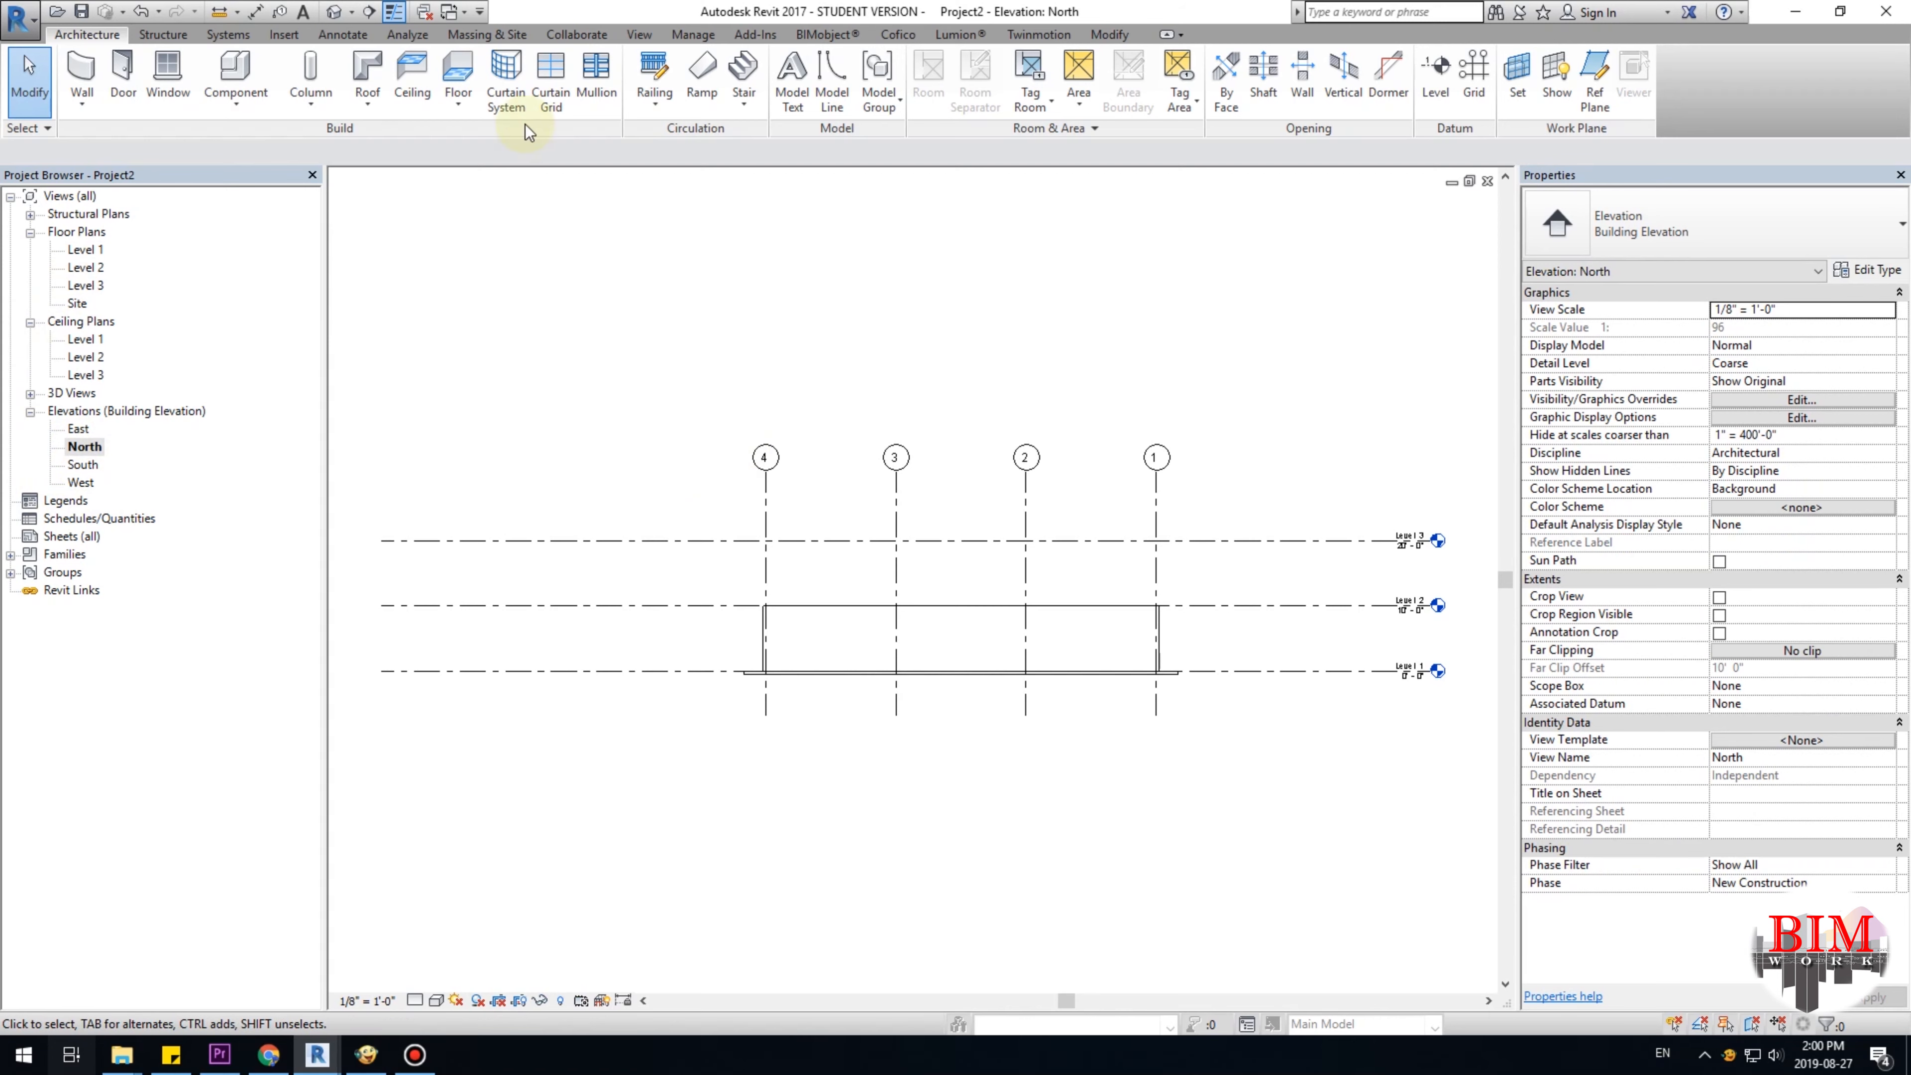
left_click(640, 34)
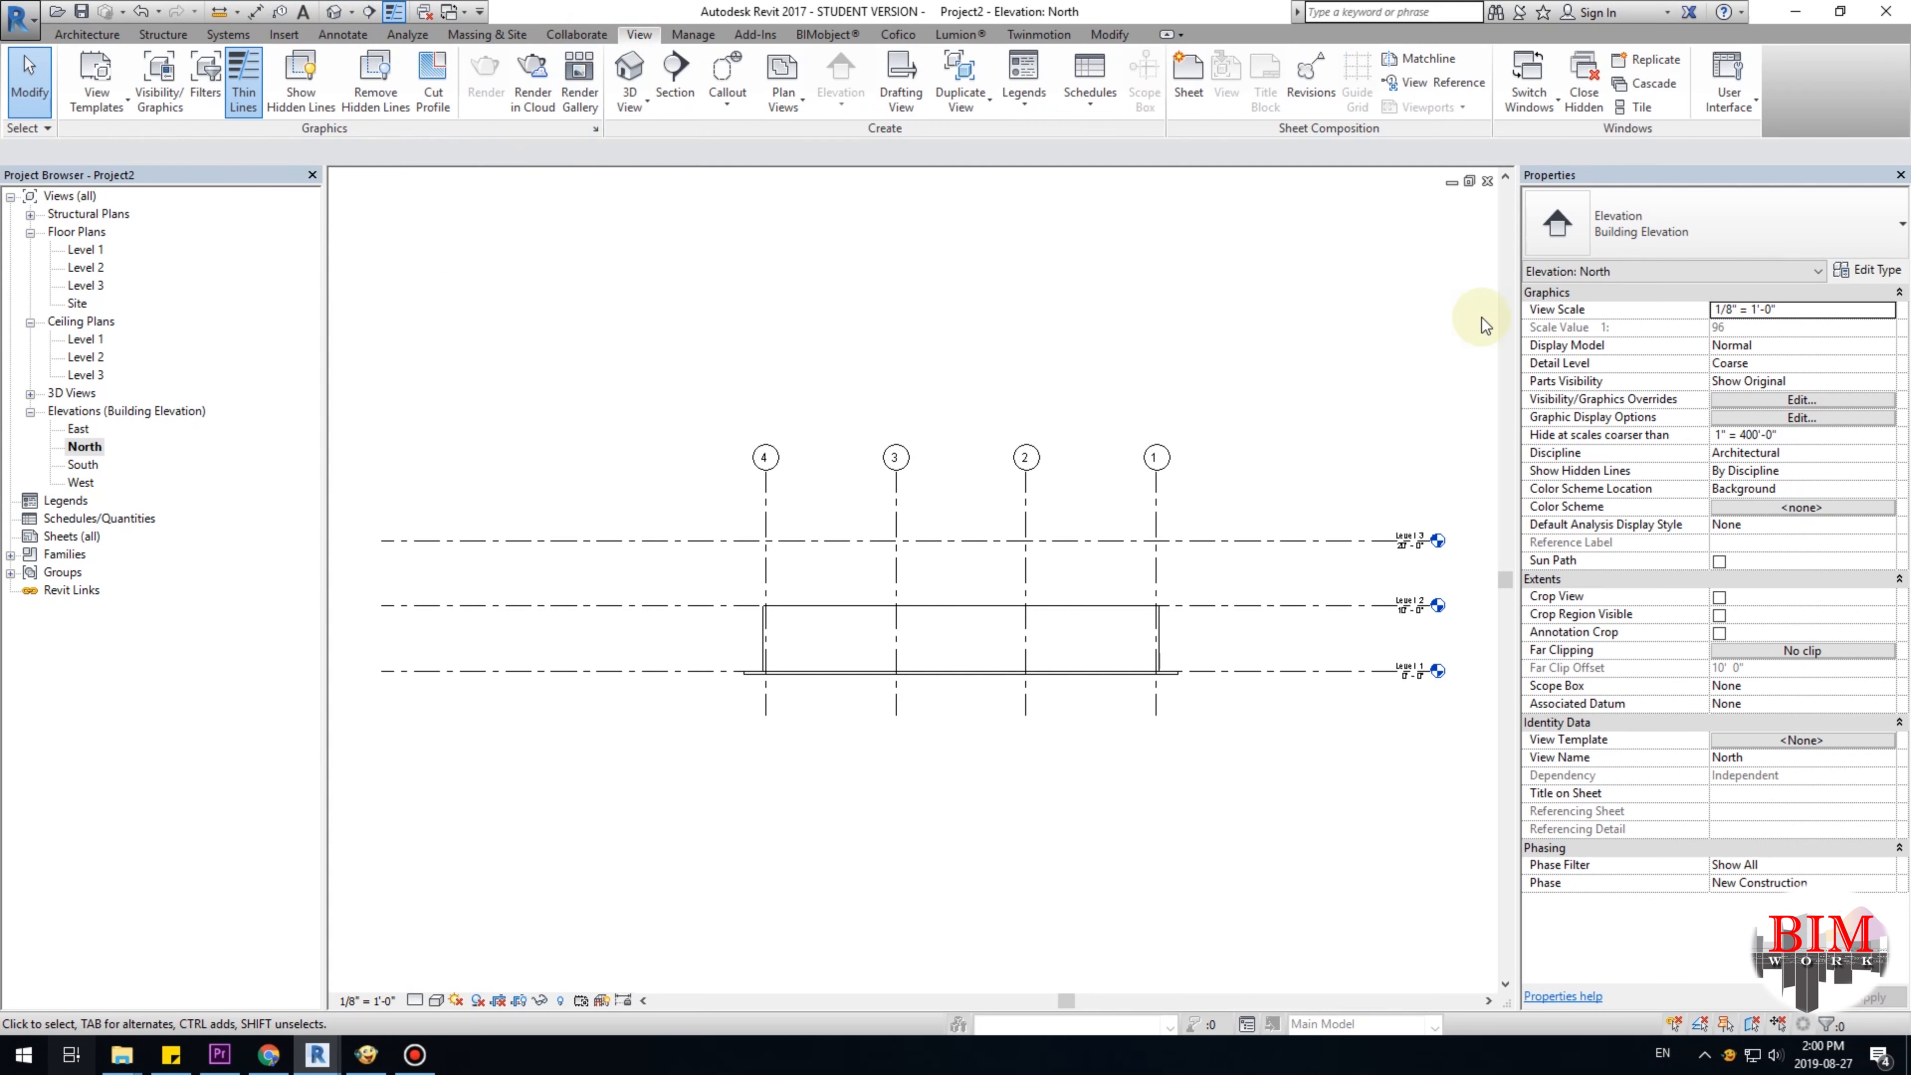
left_click(1643, 107)
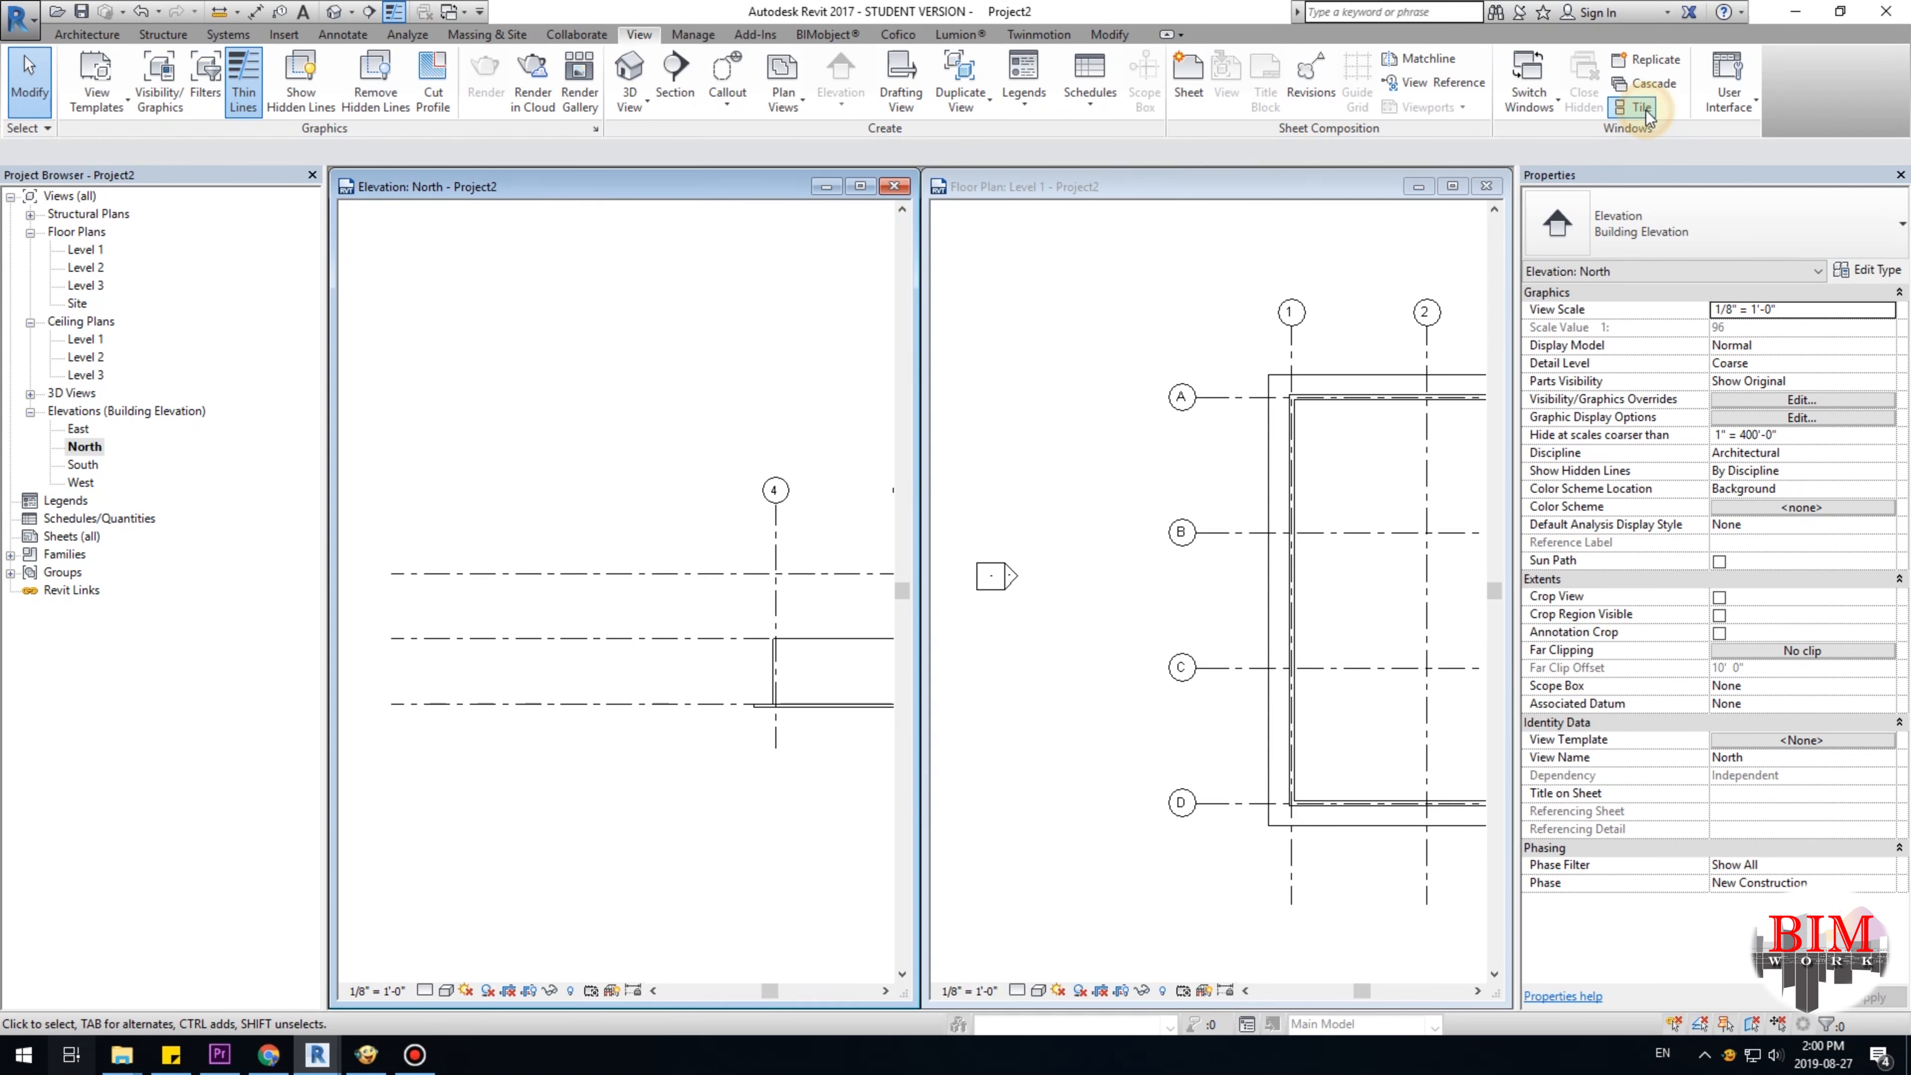
left_click(978, 387)
middle_click_drag(1160, 521, 1071, 488)
scroll(1158, 602, "down", 4)
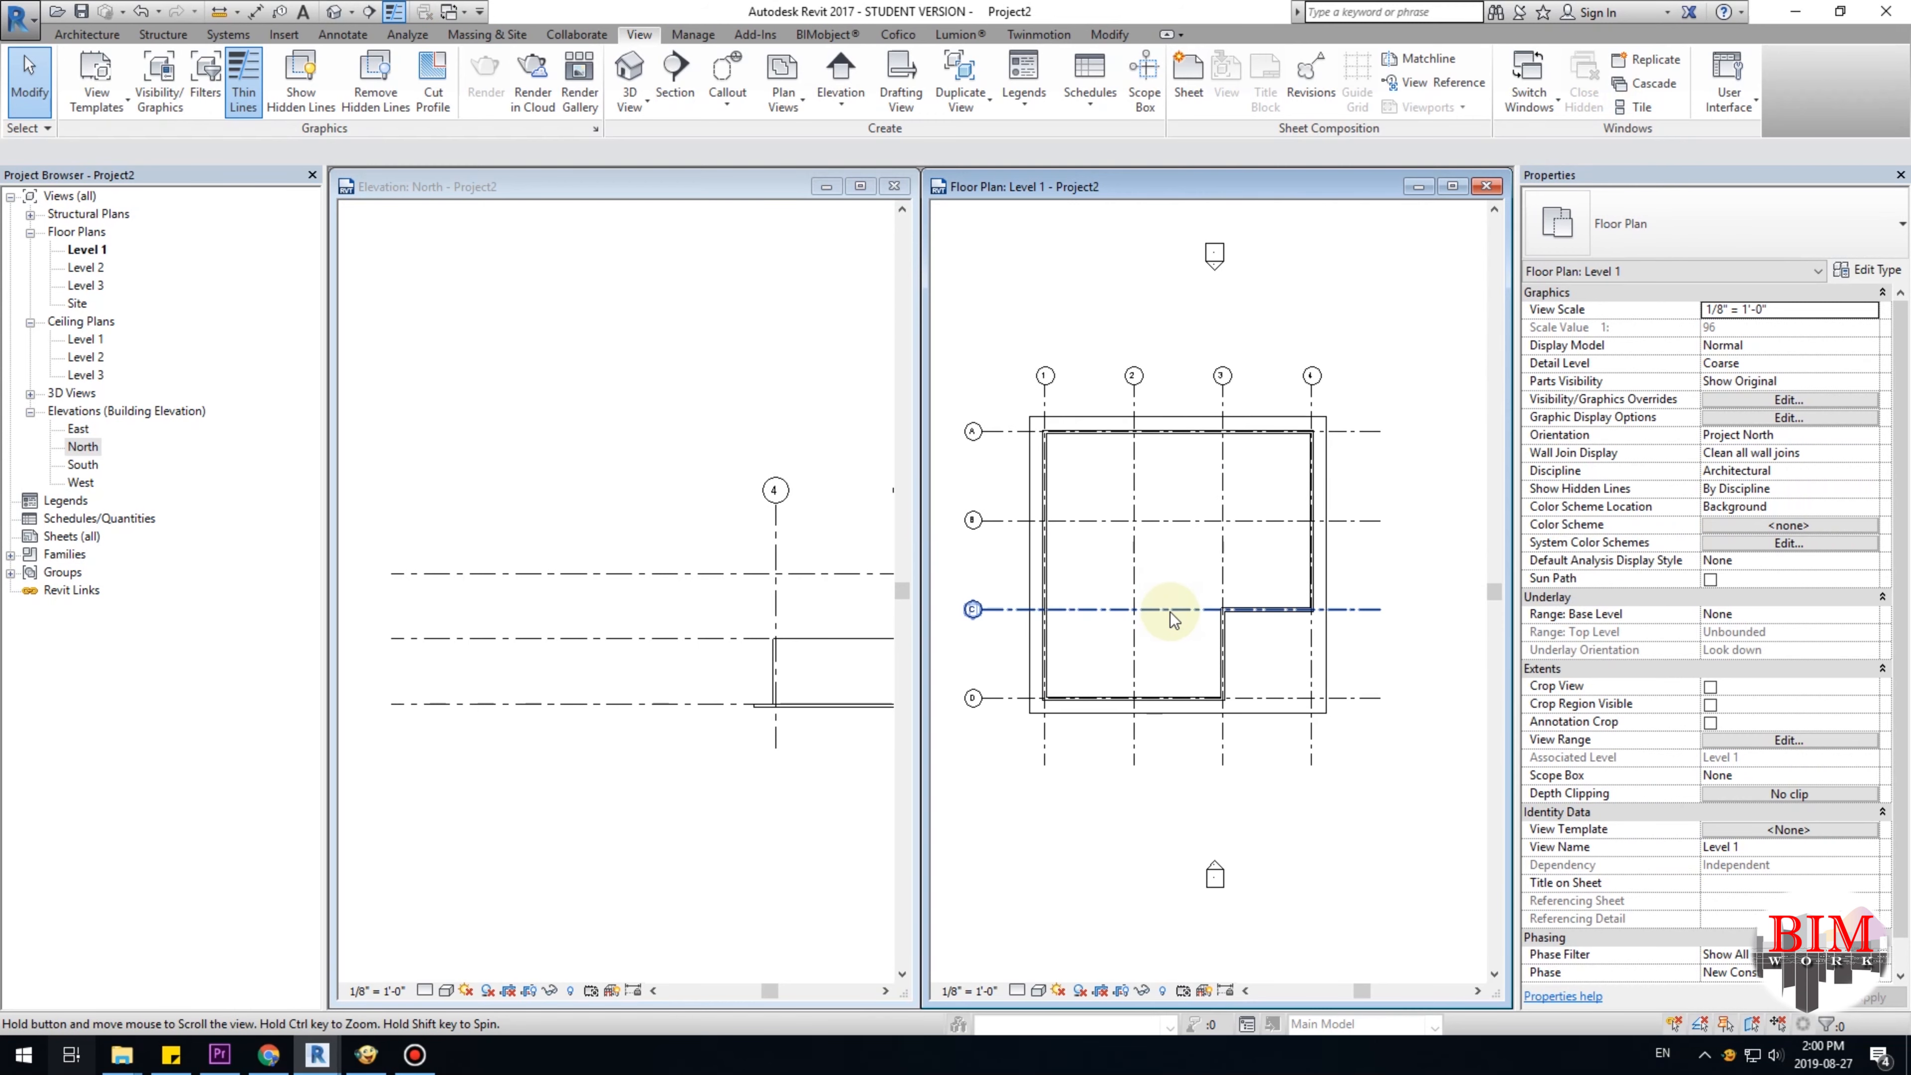
Examine the level heads and their elevations near grid 1 in the North elevation.
left_click(696, 619)
middle_click_drag(695, 619, 439, 589)
scroll(451, 580, "down", 2)
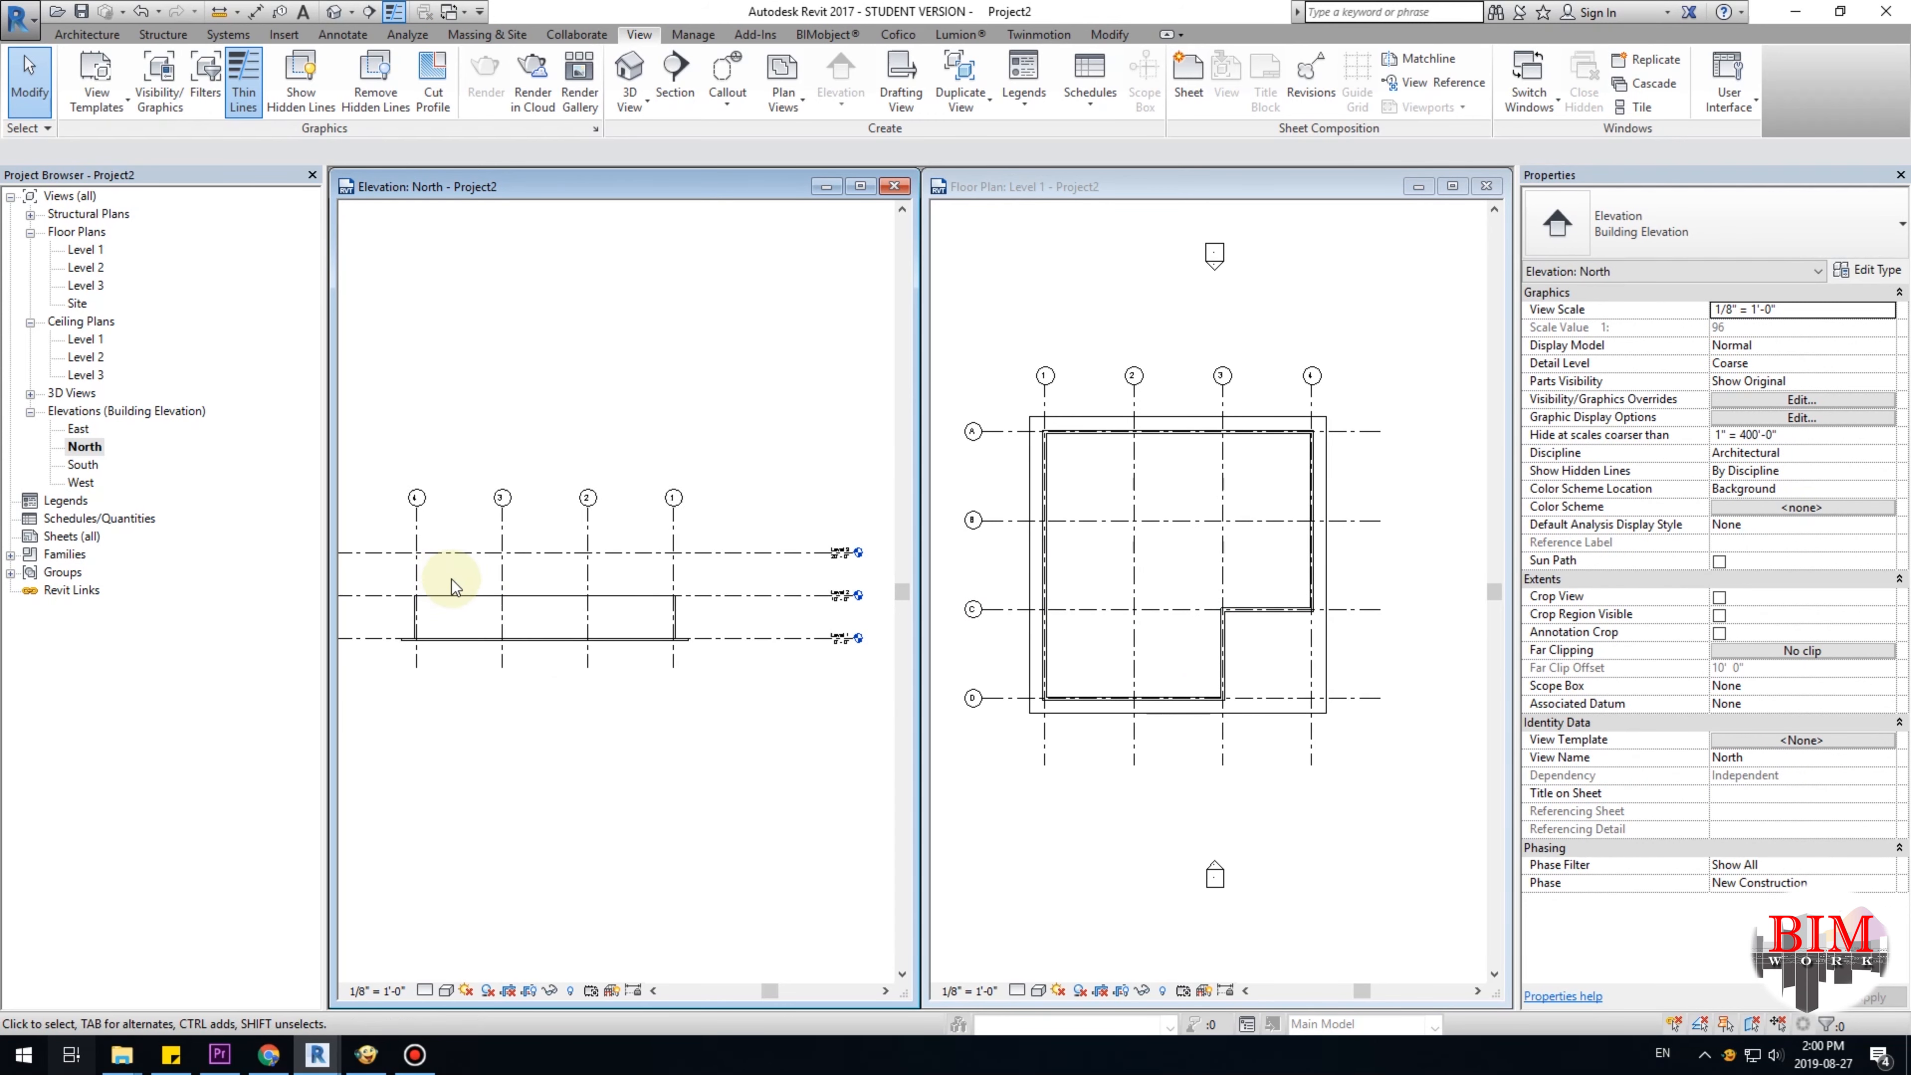
middle_click_drag(618, 657, 600, 656)
scroll(744, 622, "up", 4)
middle_click_drag(807, 623, 643, 624)
scroll(661, 621, "up", 1)
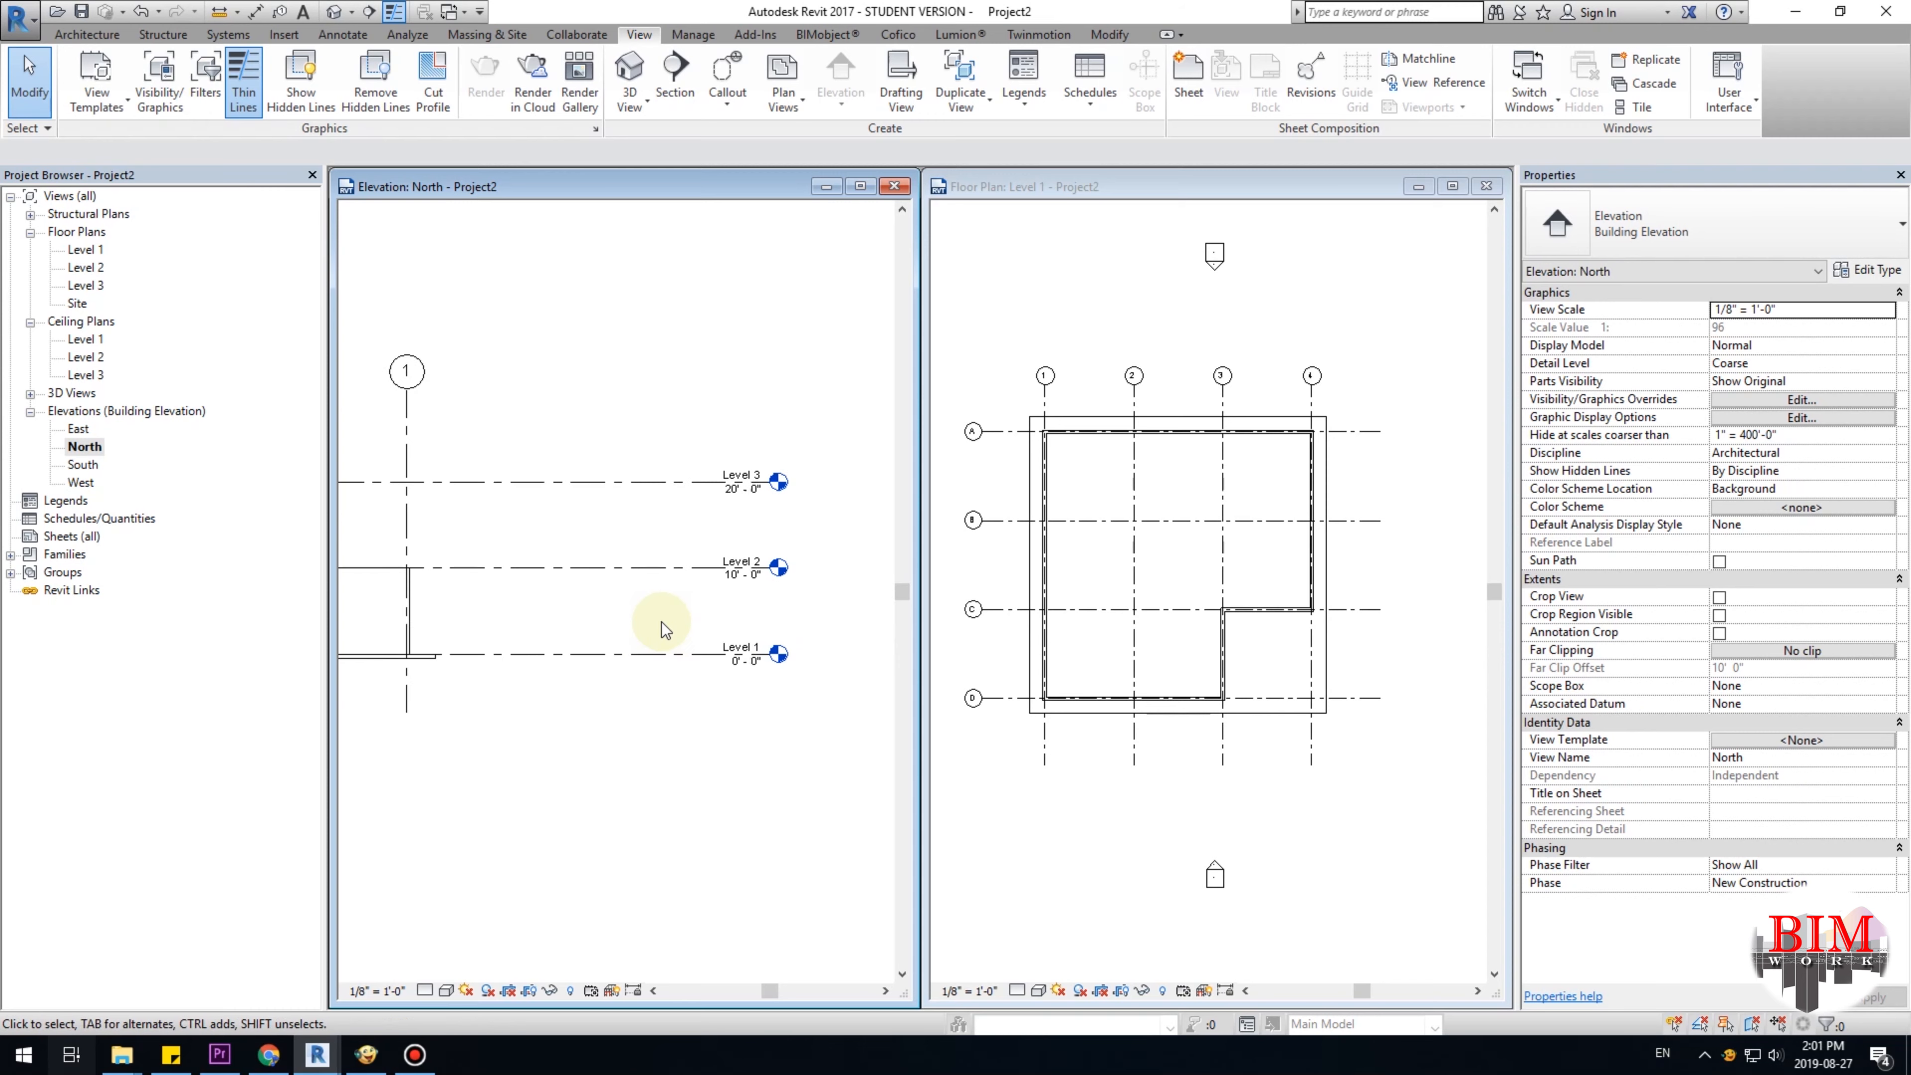
Start a roof by footprint from the Level 1 floor plan and assign it to Level 2.
left_click(1110, 822)
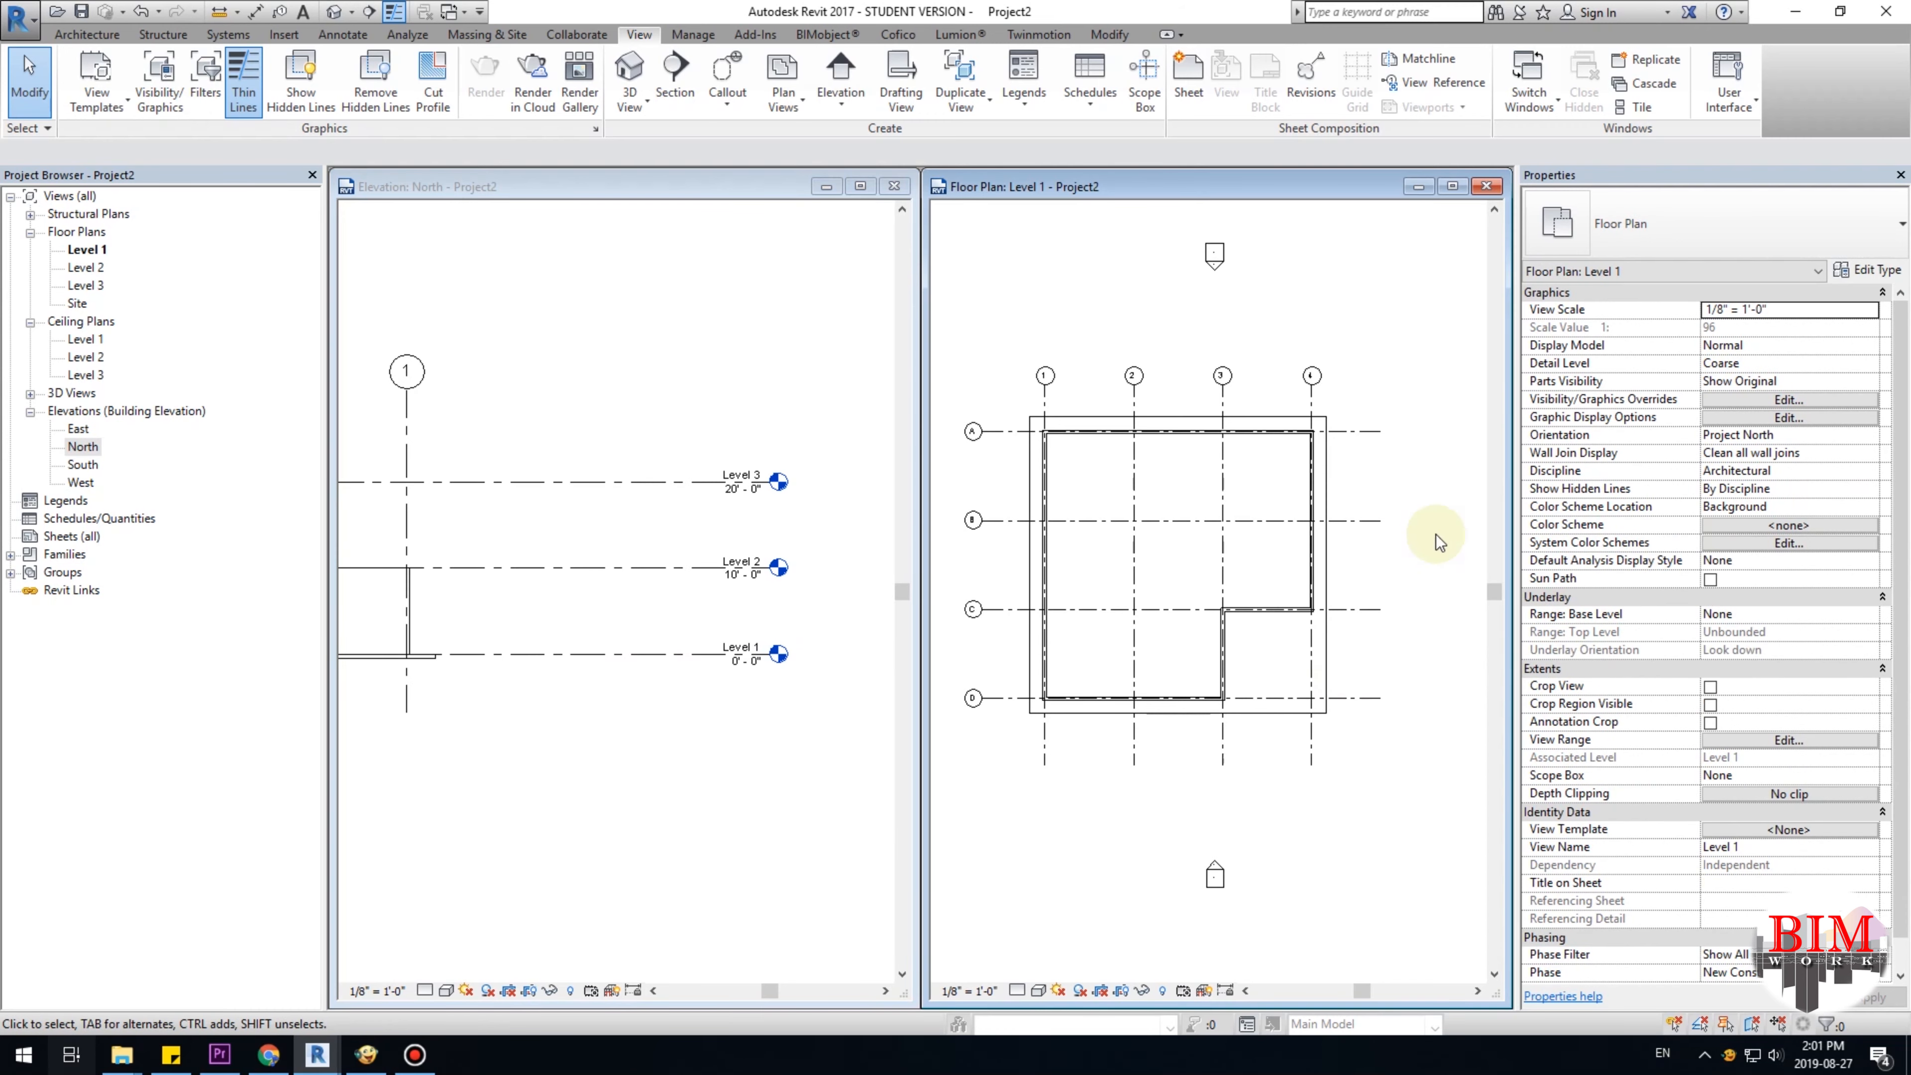
left_click(87, 34)
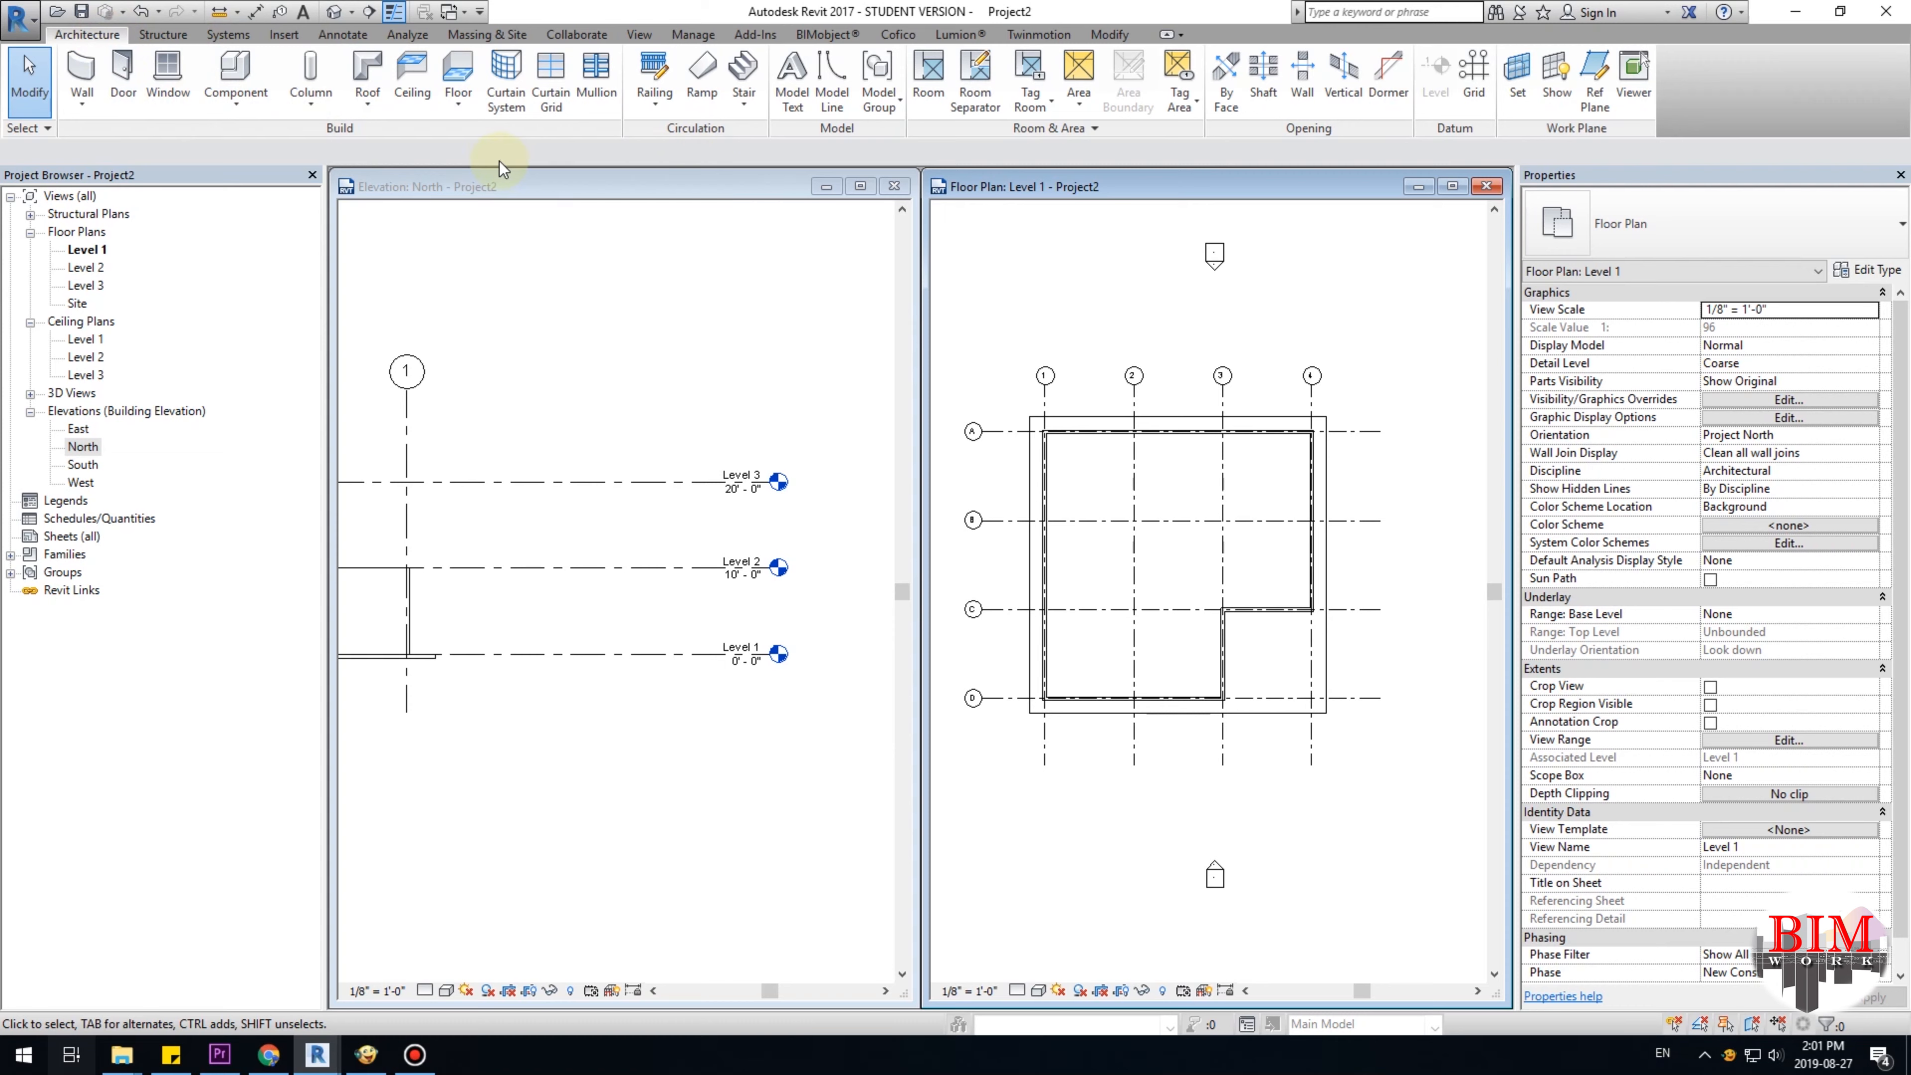
left_click(373, 89)
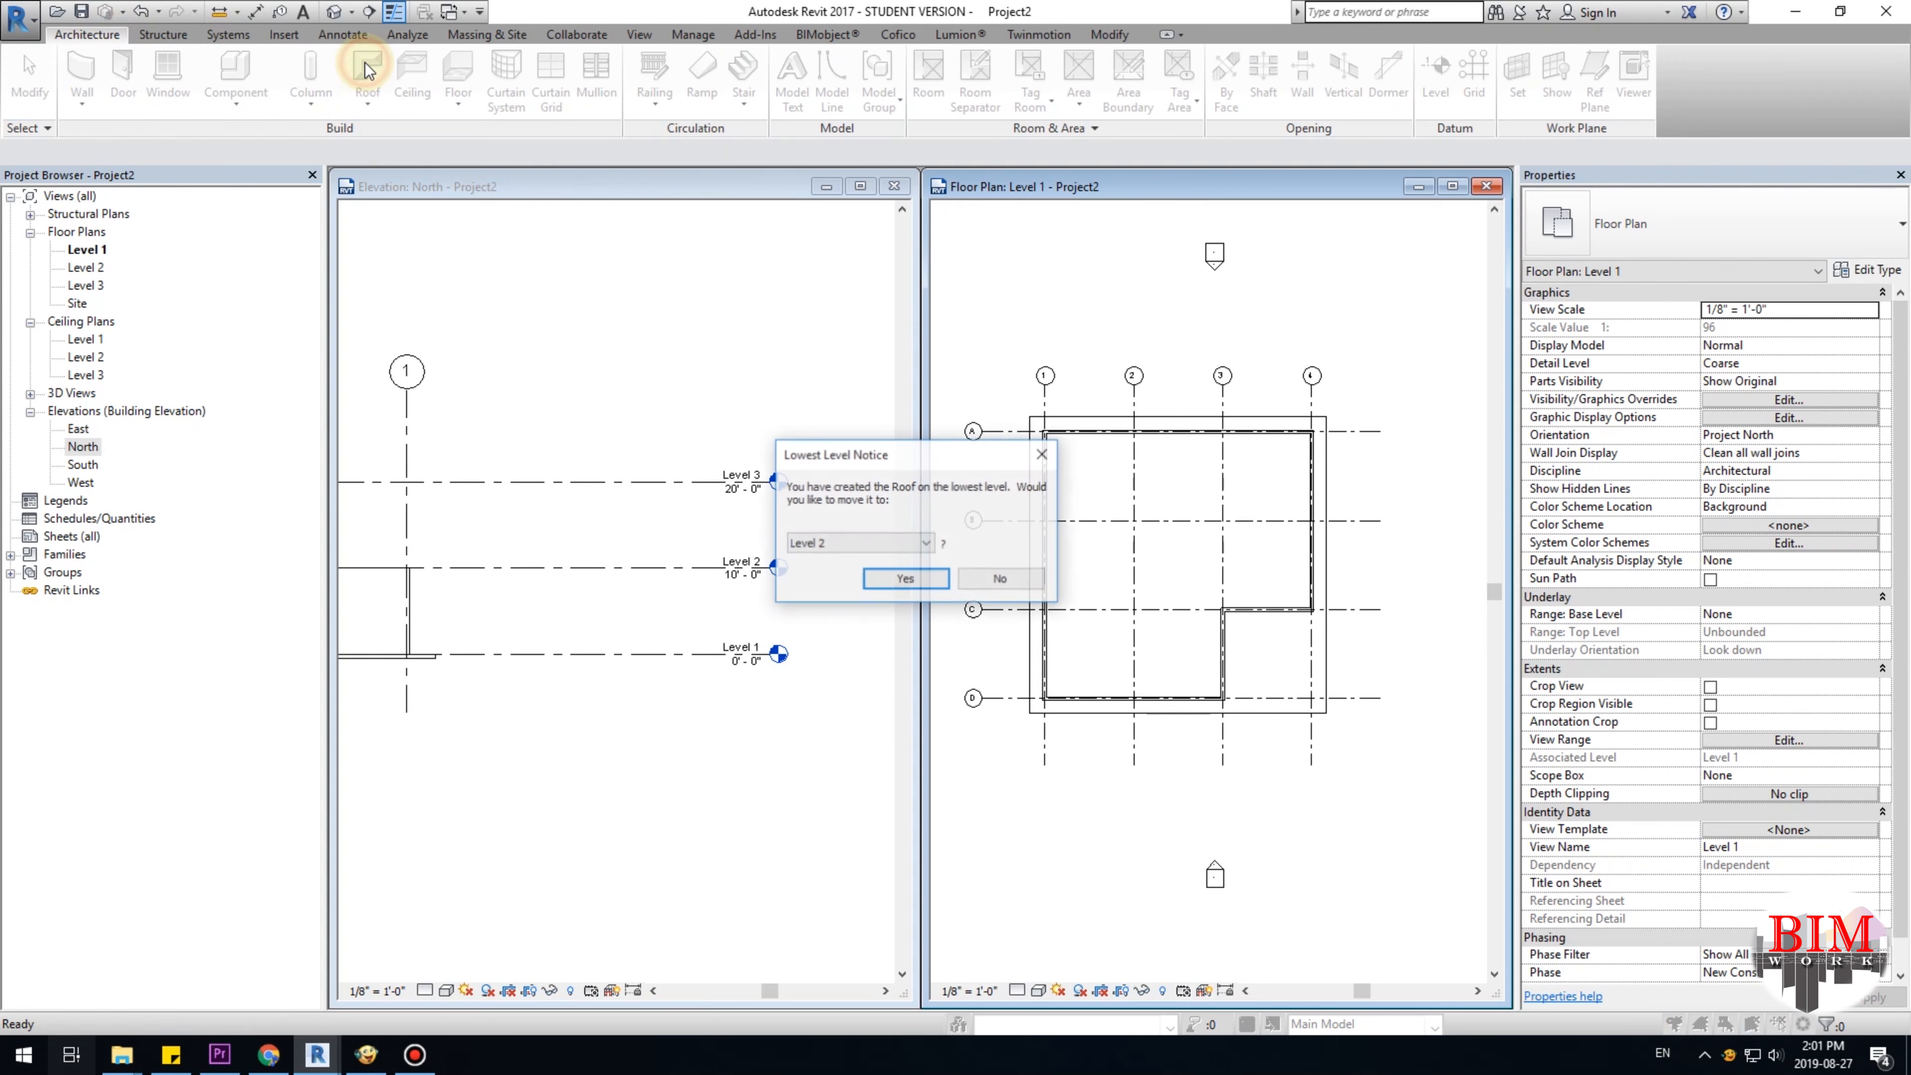
left_click_drag(936, 456, 1123, 350)
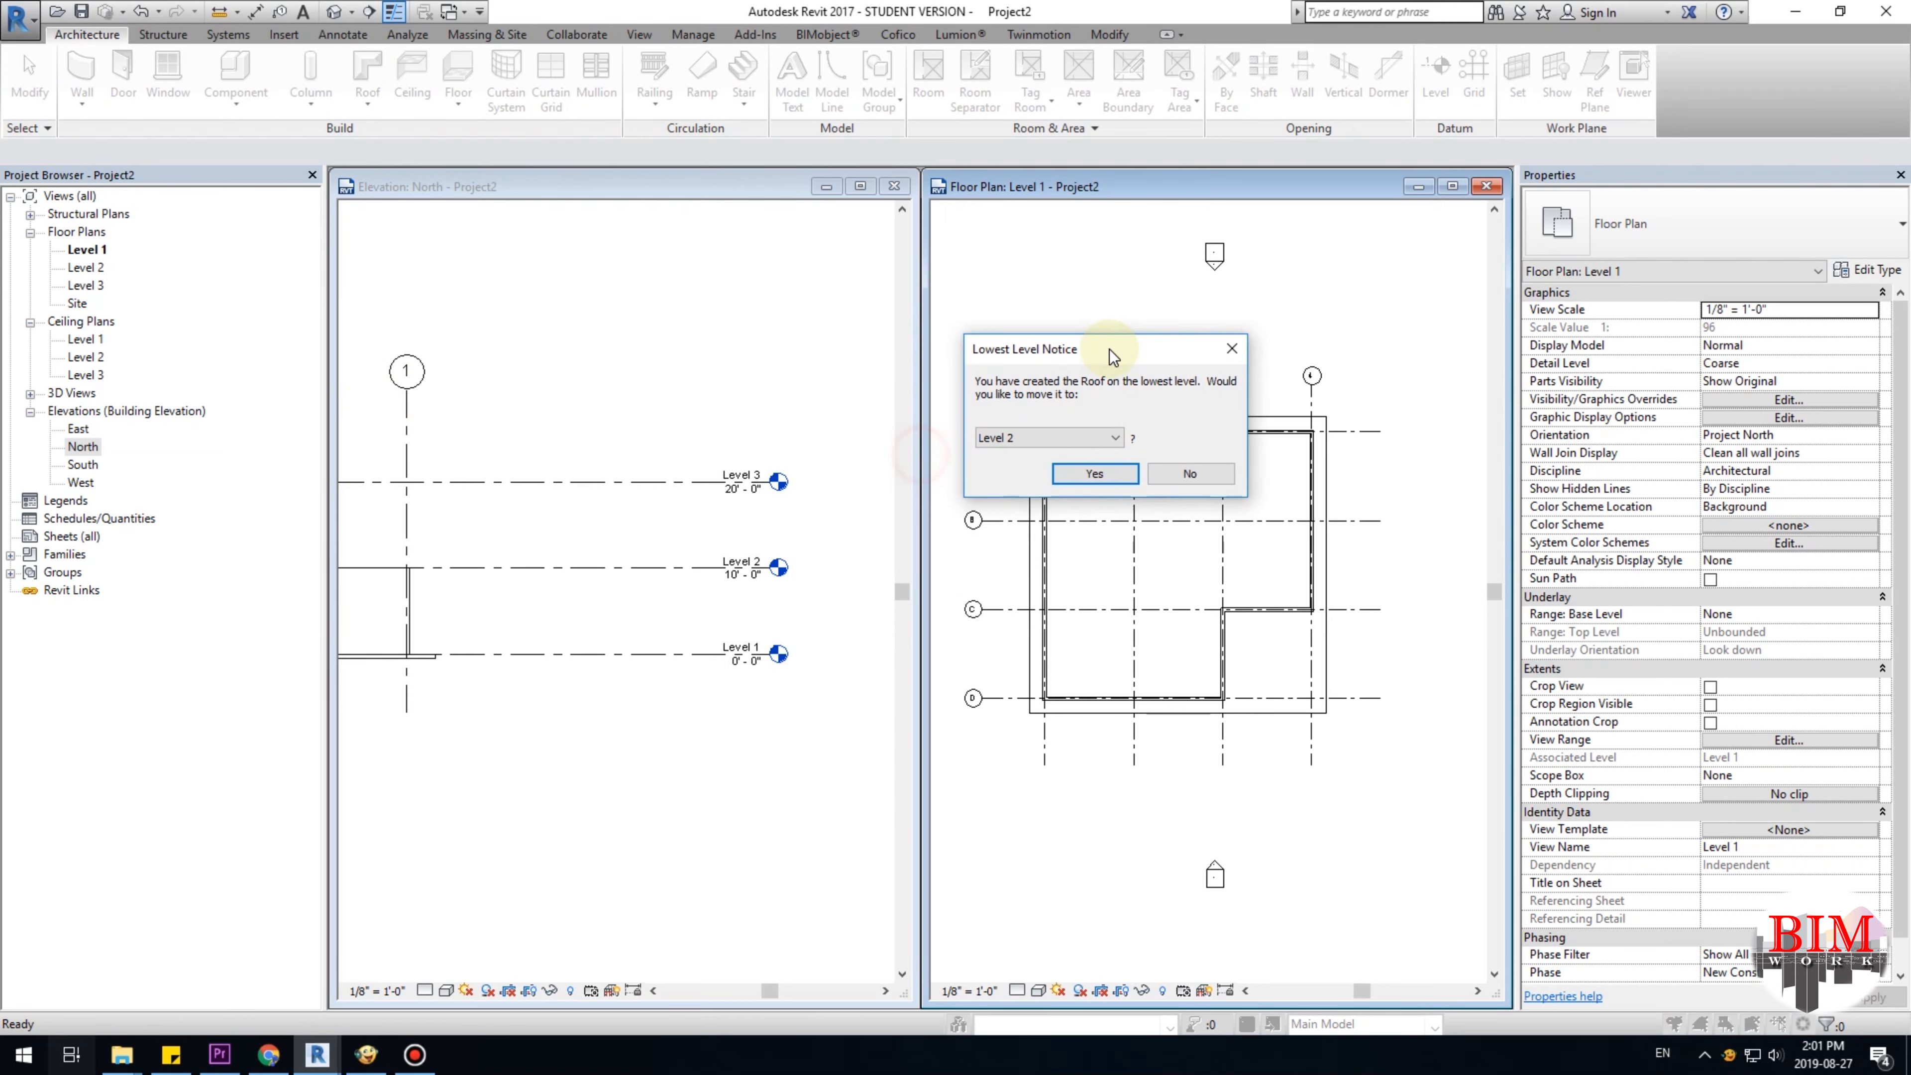
left_click(1046, 437)
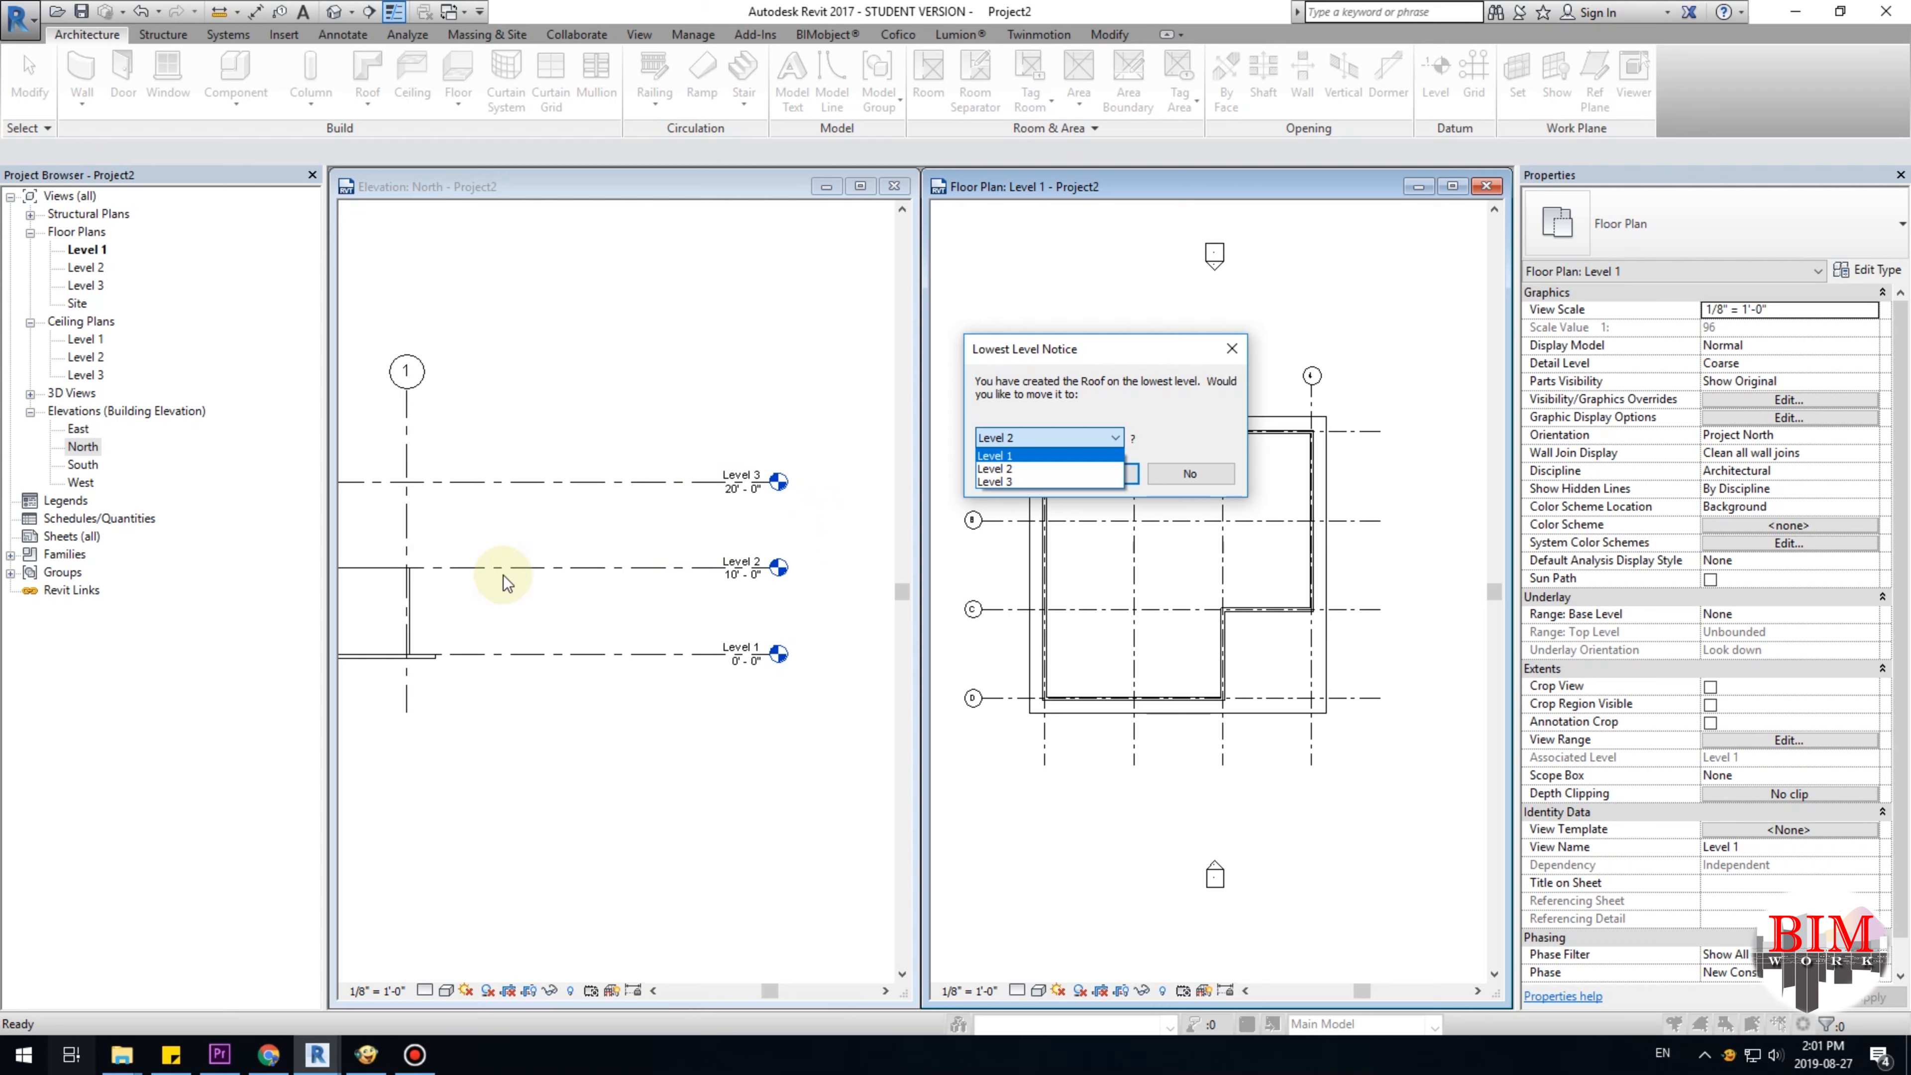
left_click(1021, 470)
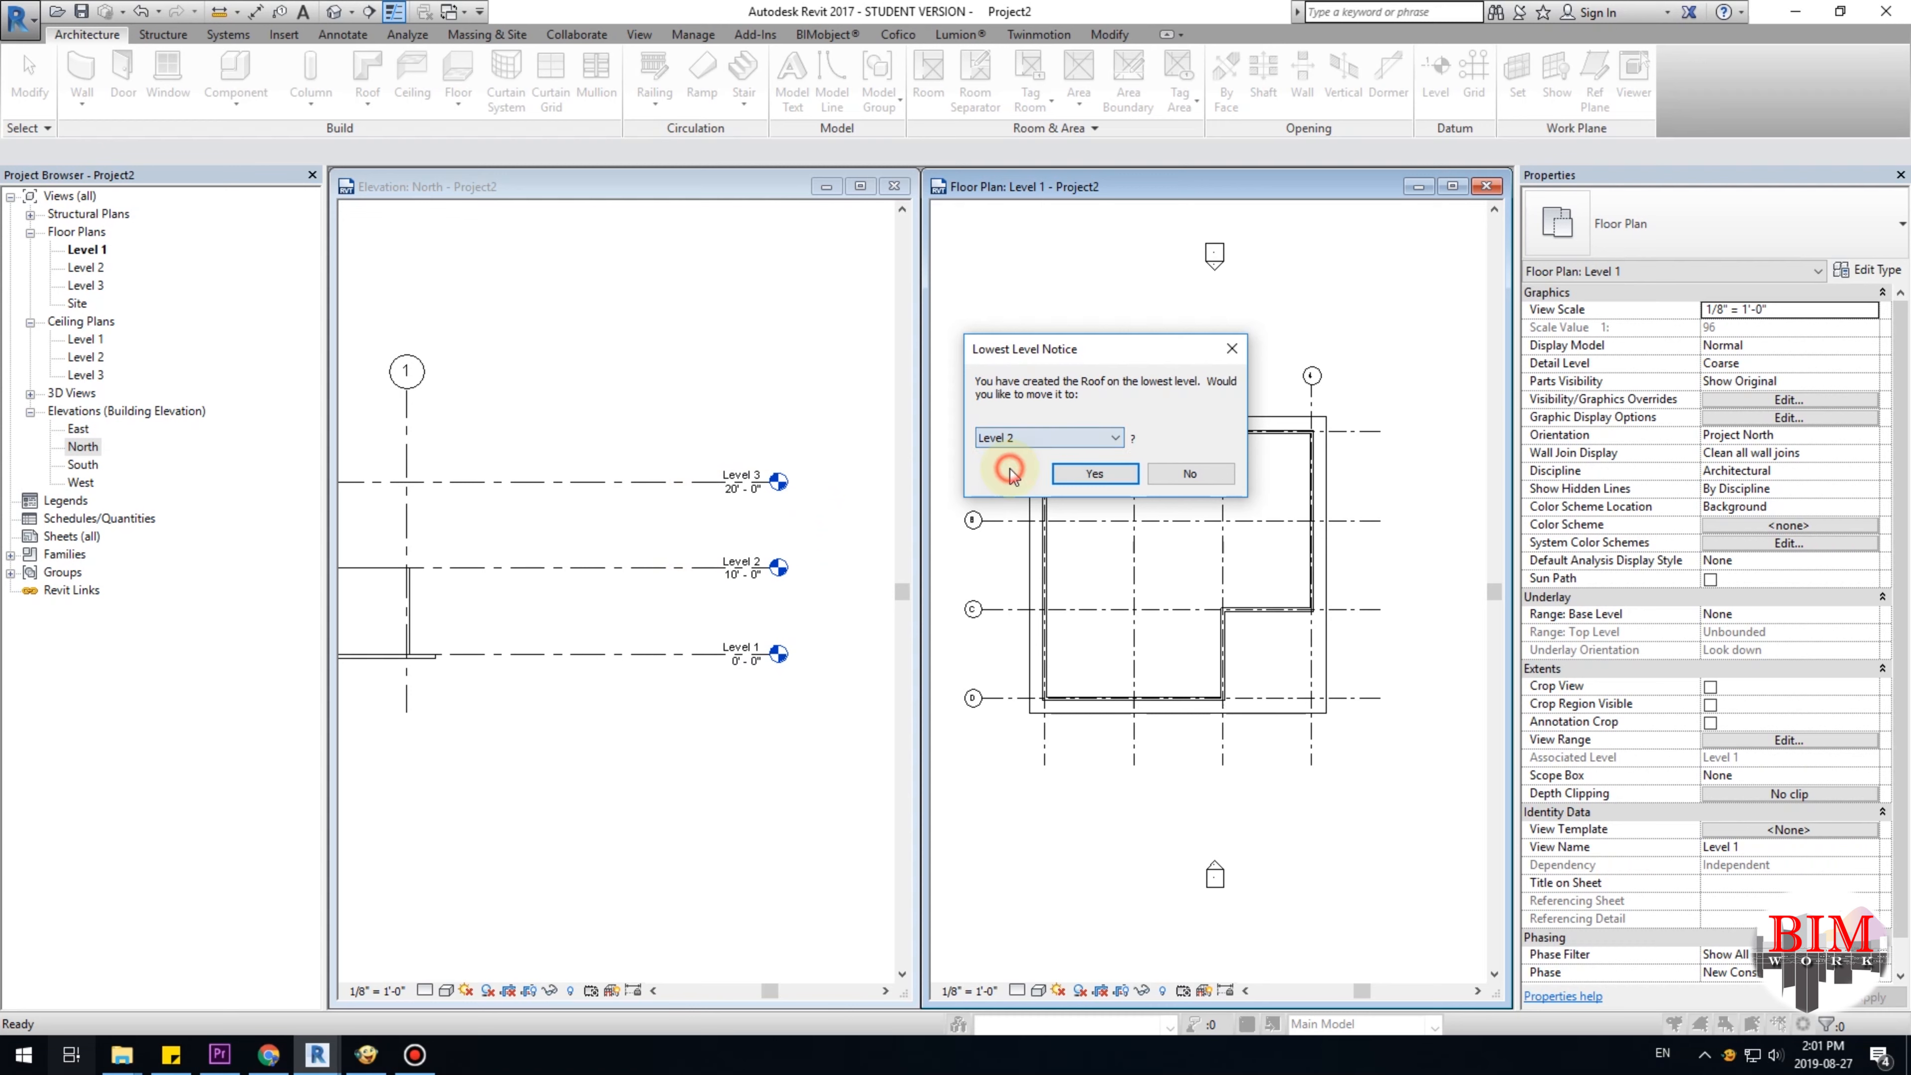
left_click(1087, 477)
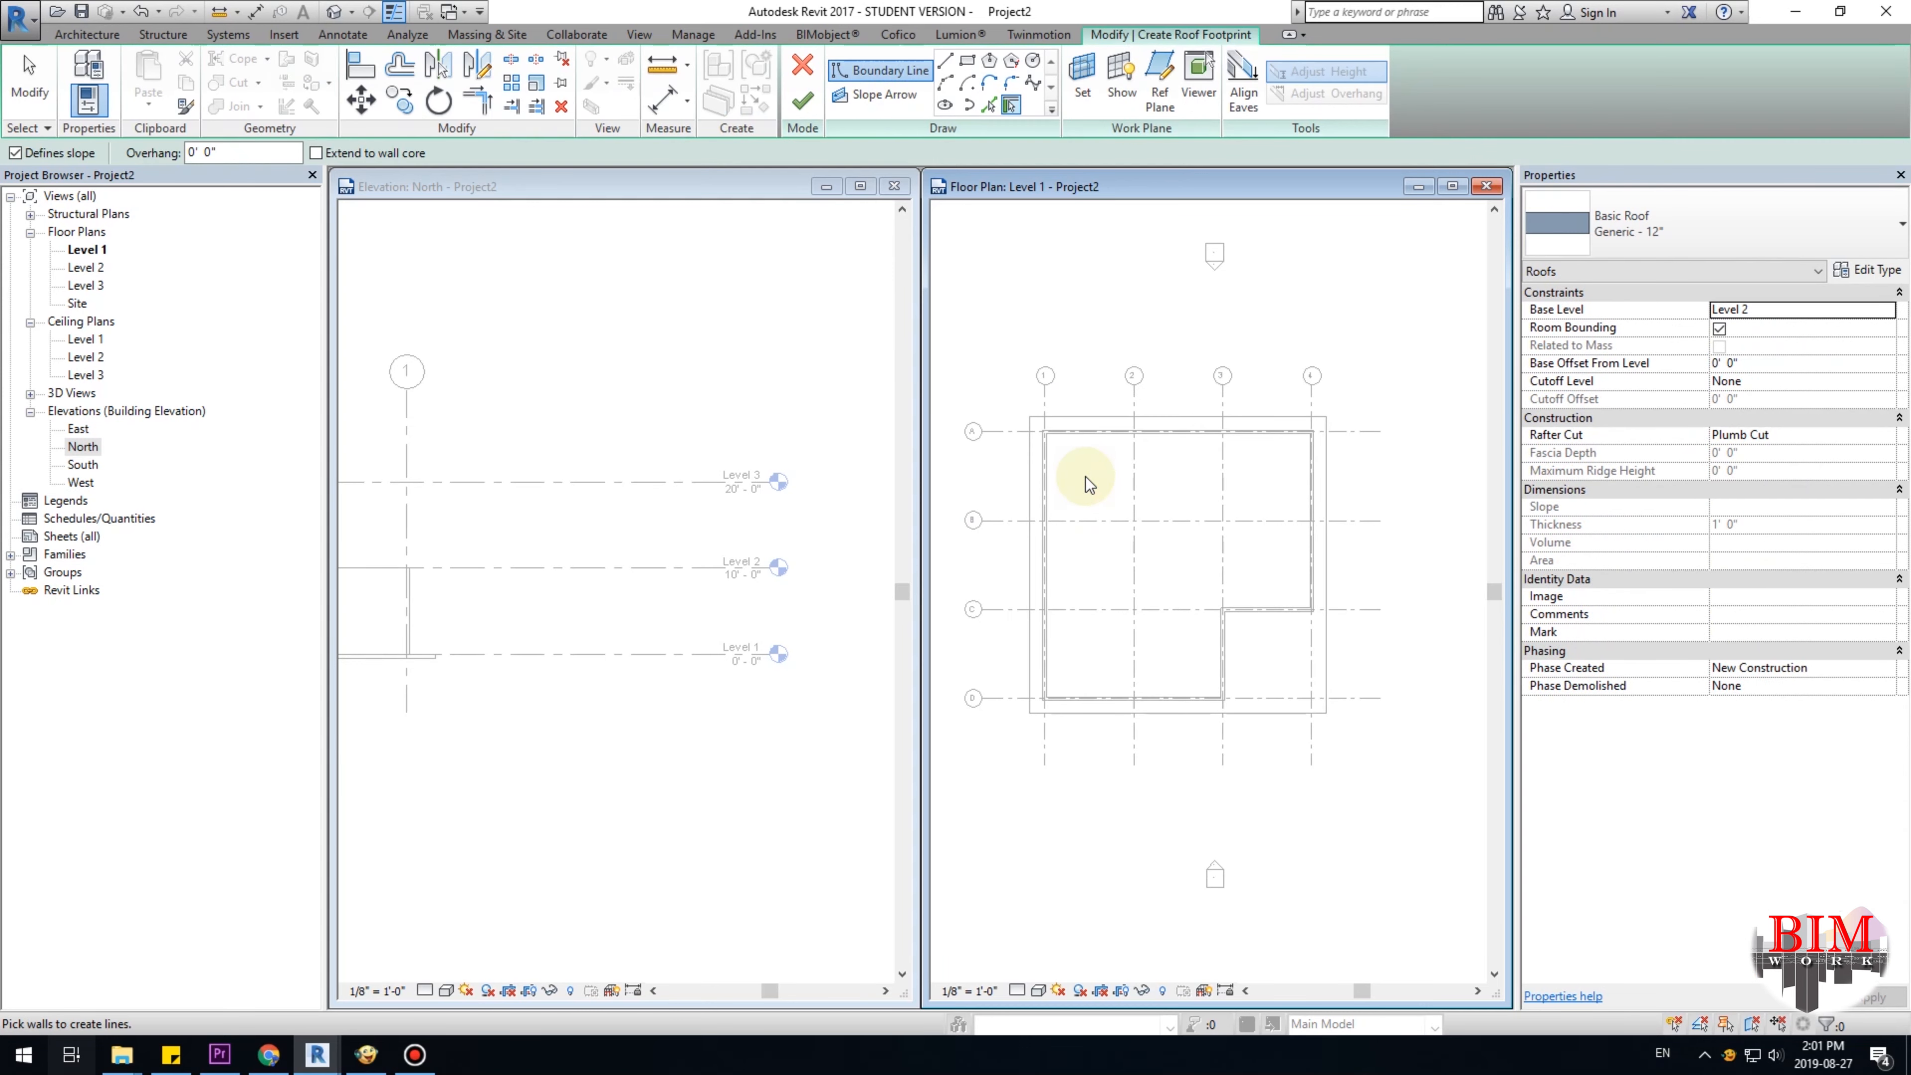
Maximize the Level 1 floor plan and set the roof boundary to be created by picking lines at a 3' offset.
left_click(1453, 187)
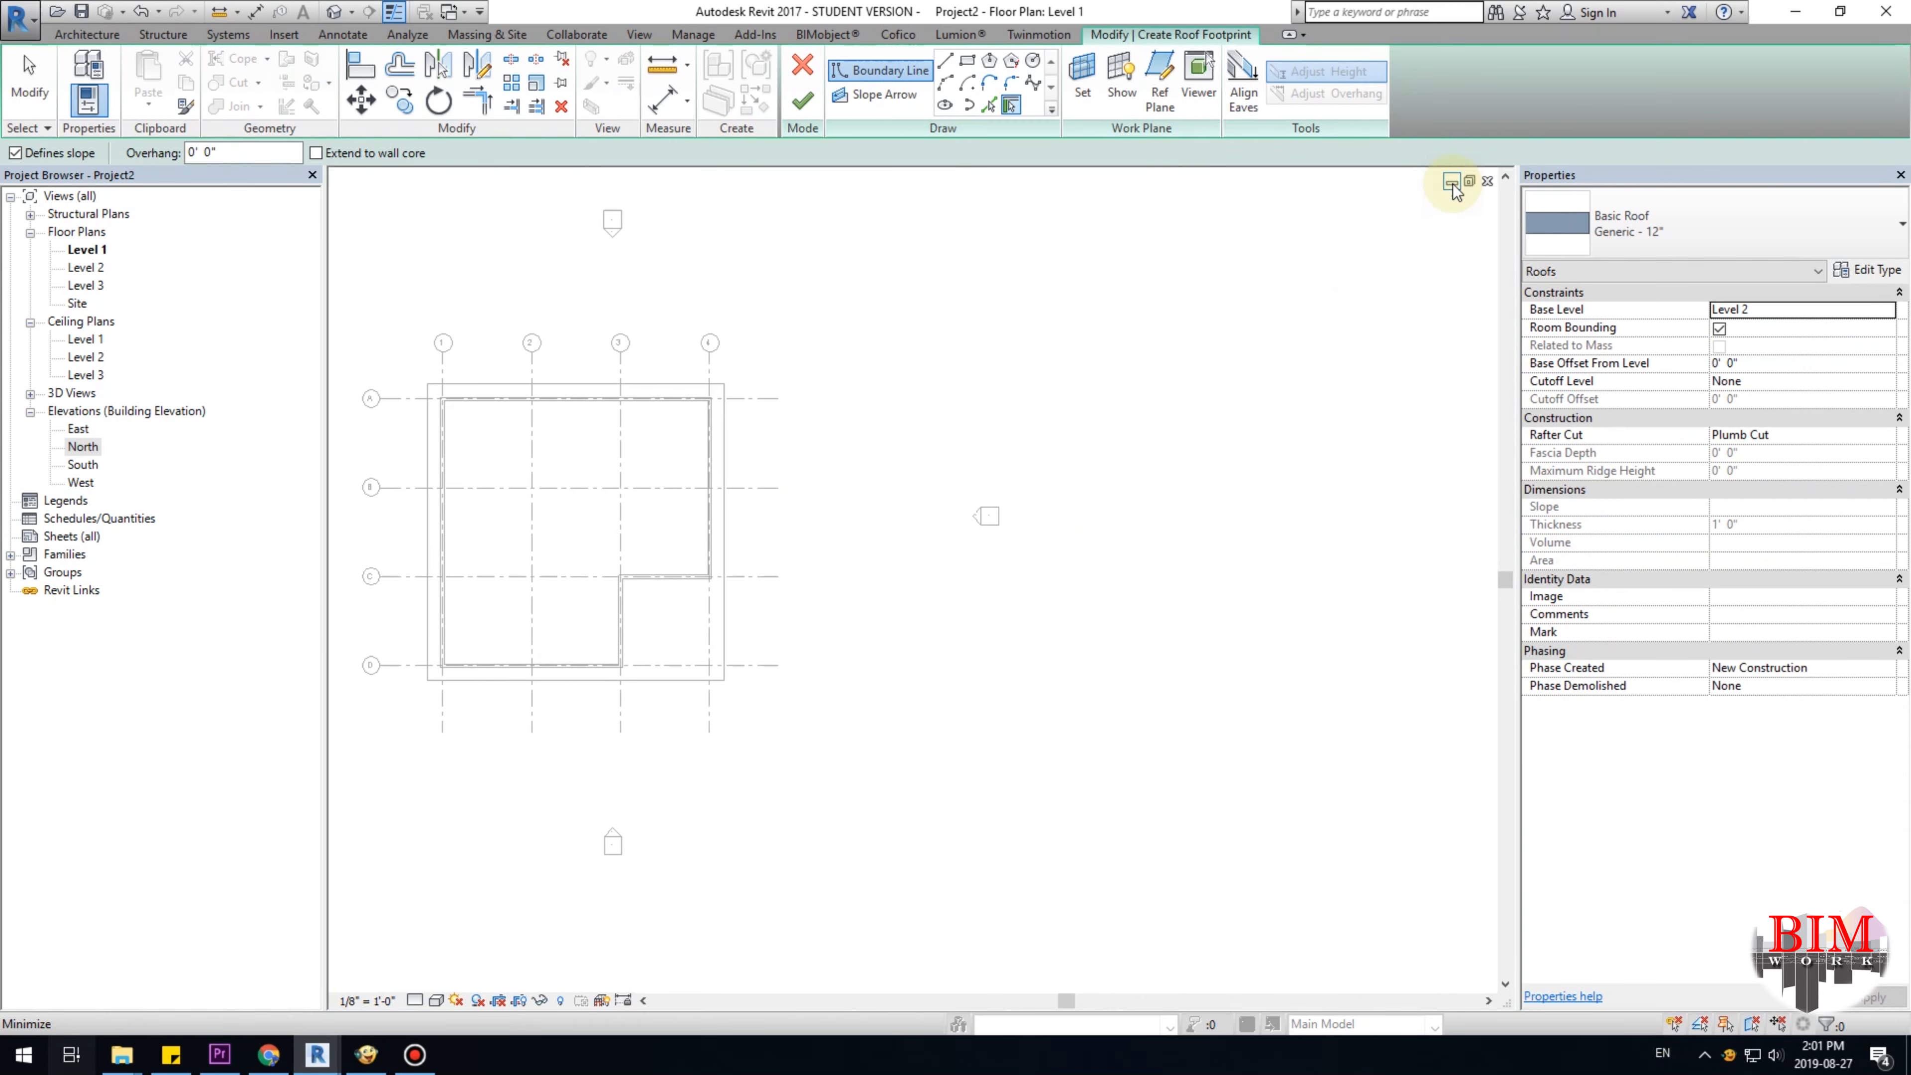
middle_click_drag(939, 431, 1293, 492)
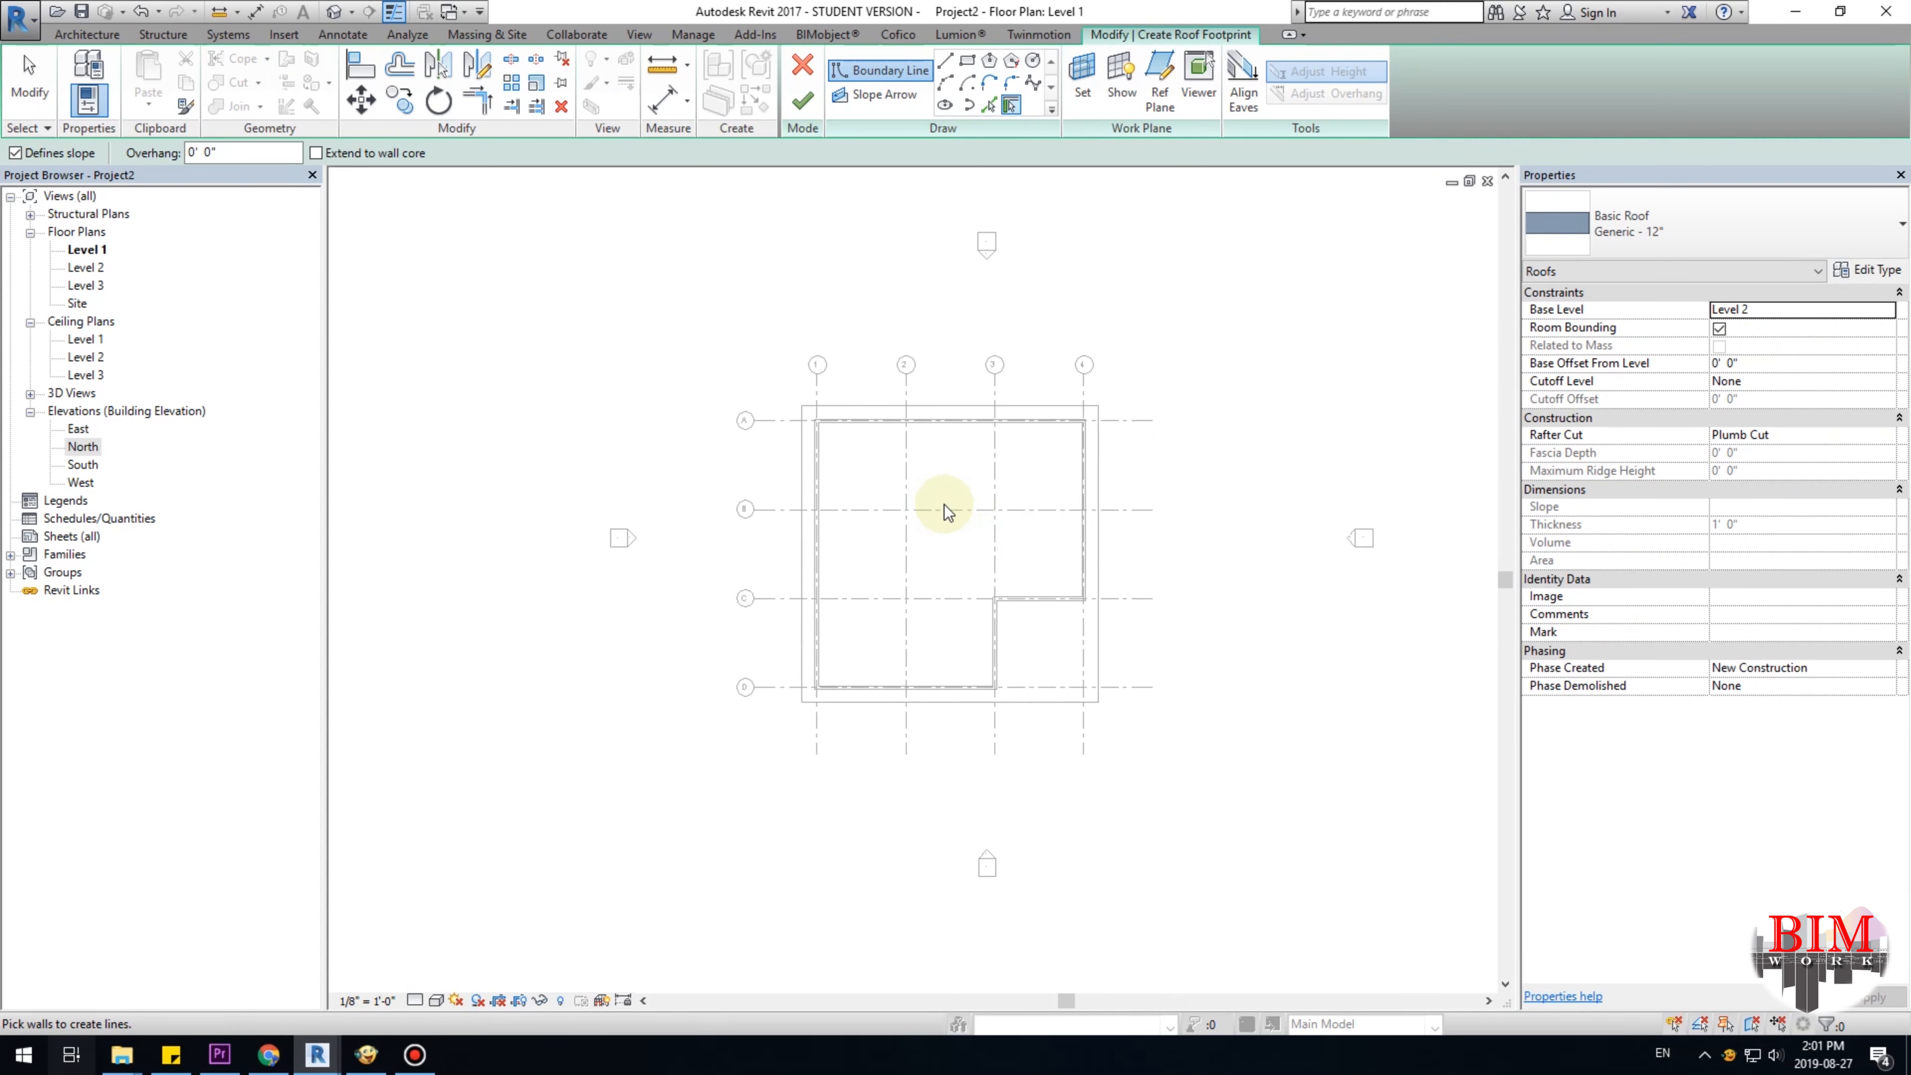
scroll(944, 505, "up", 3)
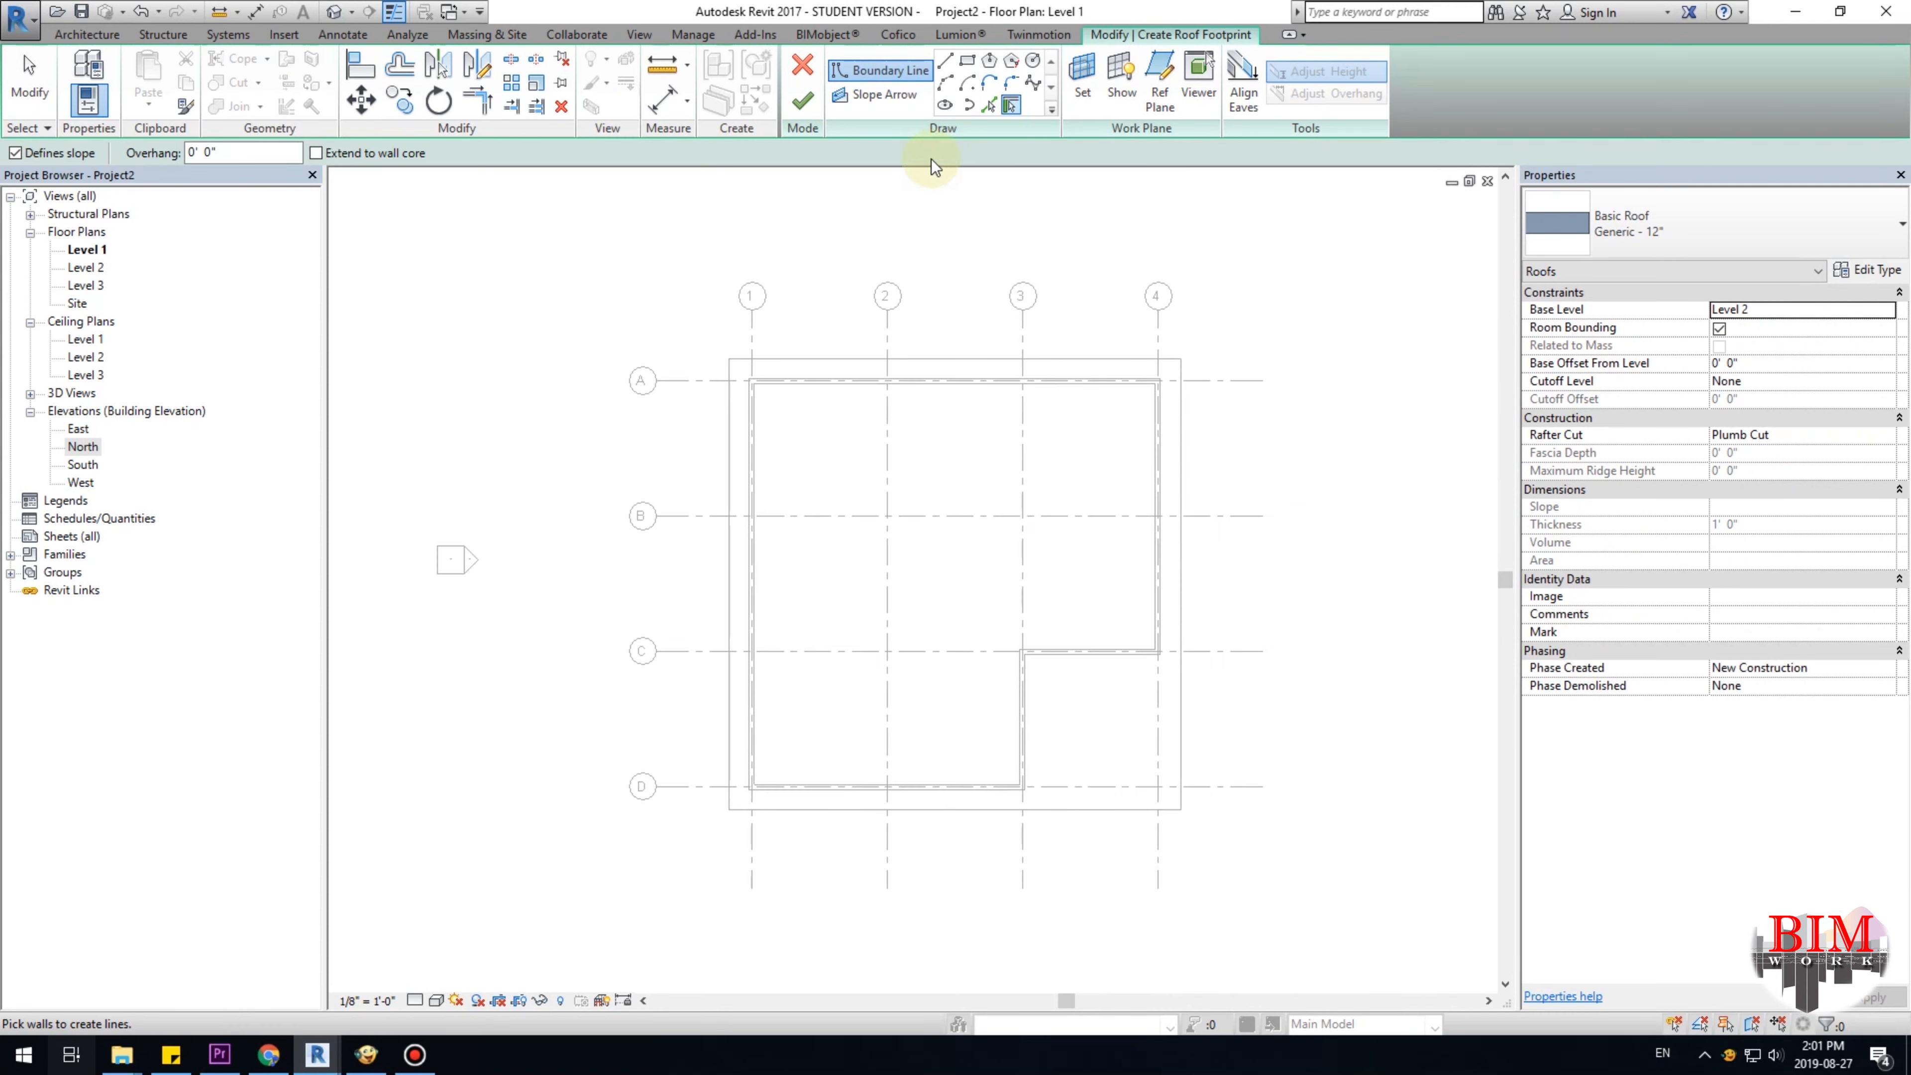
left_click(991, 105)
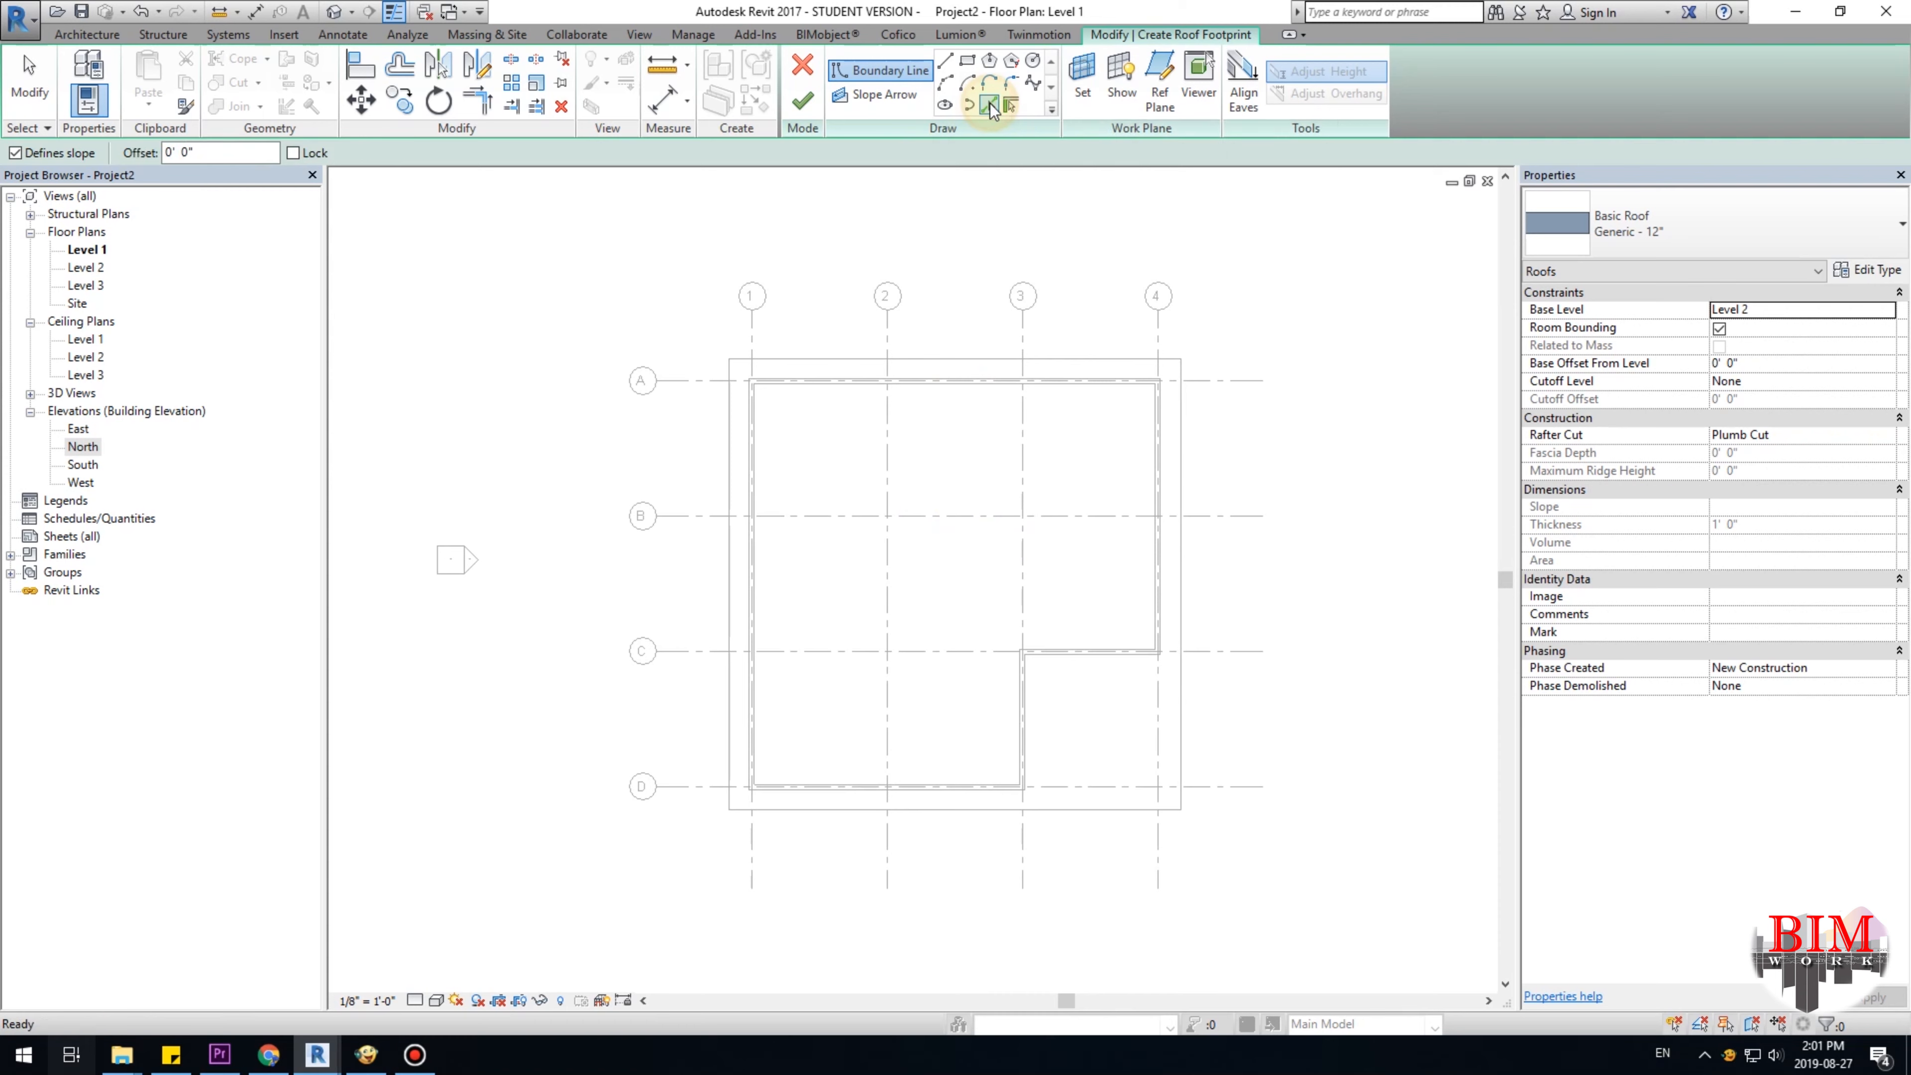
left_click_drag(221, 153, 155, 152)
type("3")
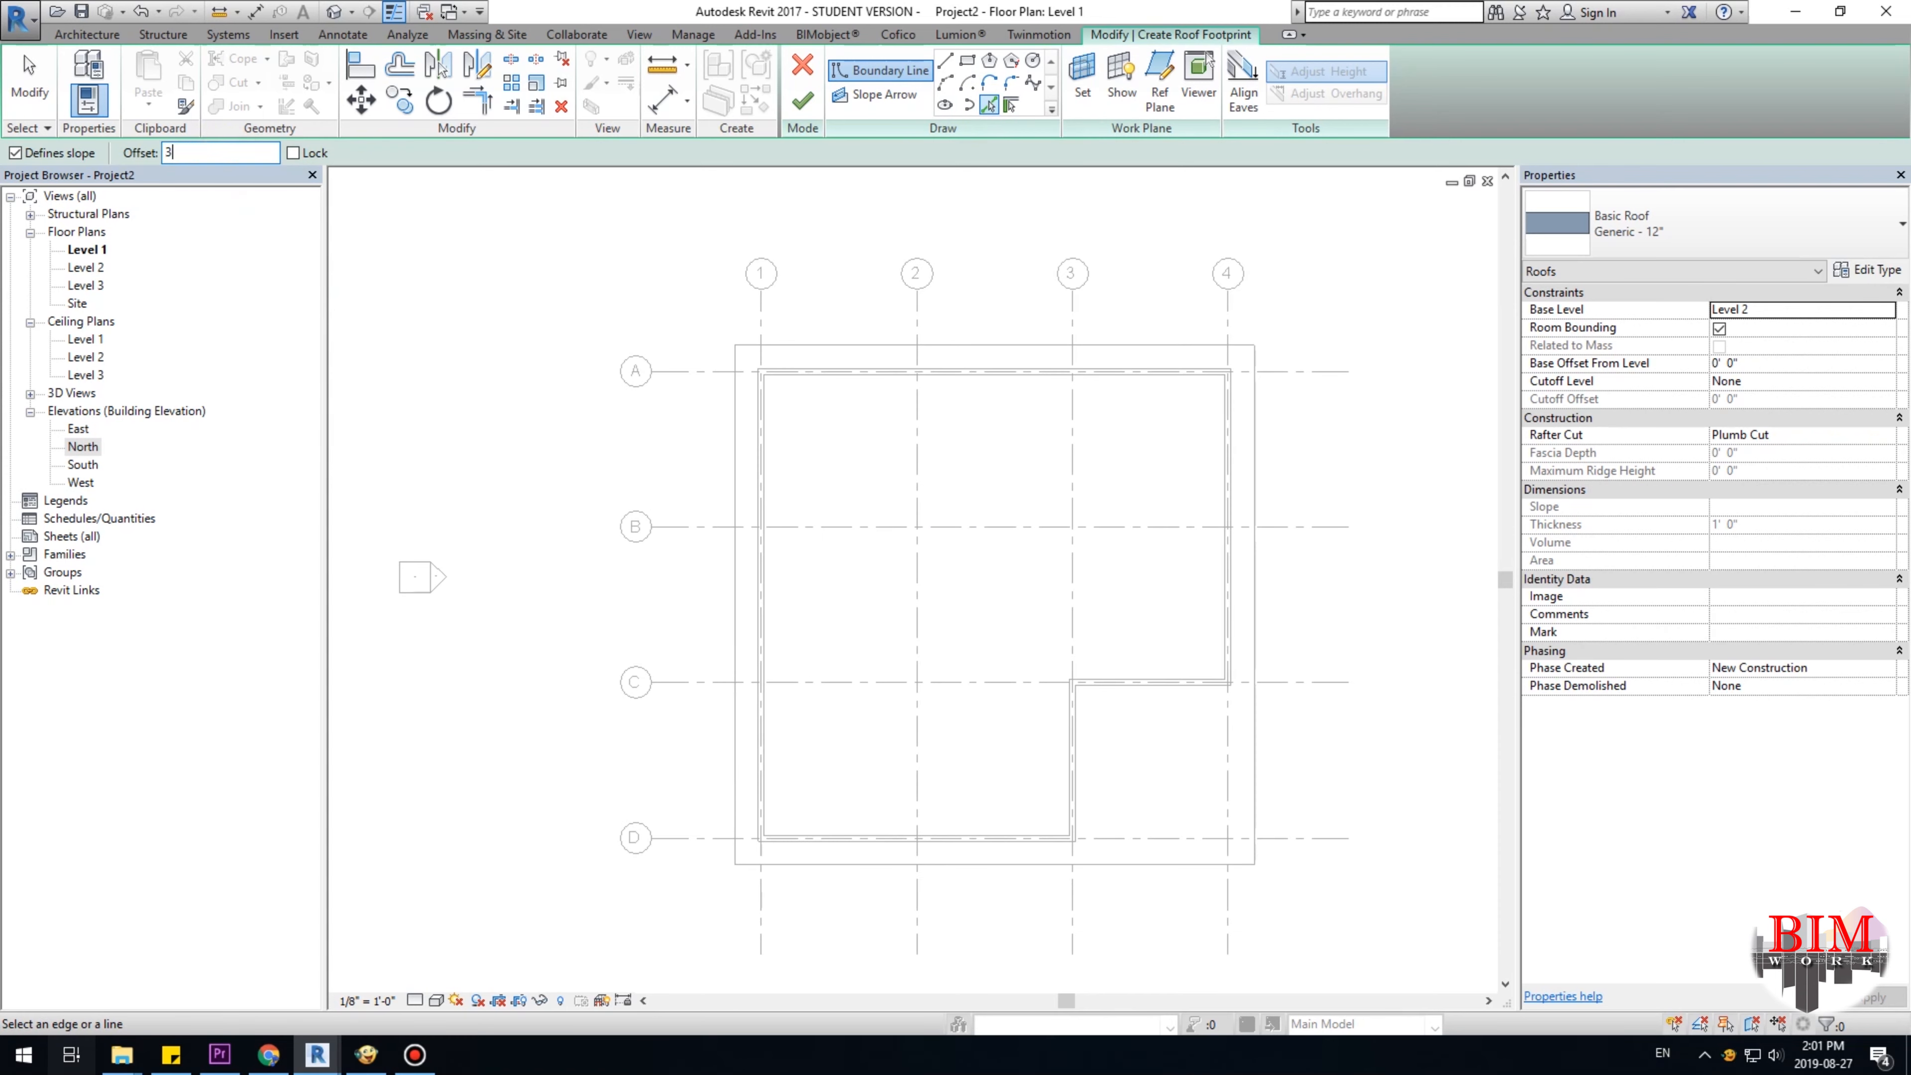
Create sloped roof boundary lines 3' outside the exterior walls along grids 1, A and 4.
scroll(687, 424, "up", 3)
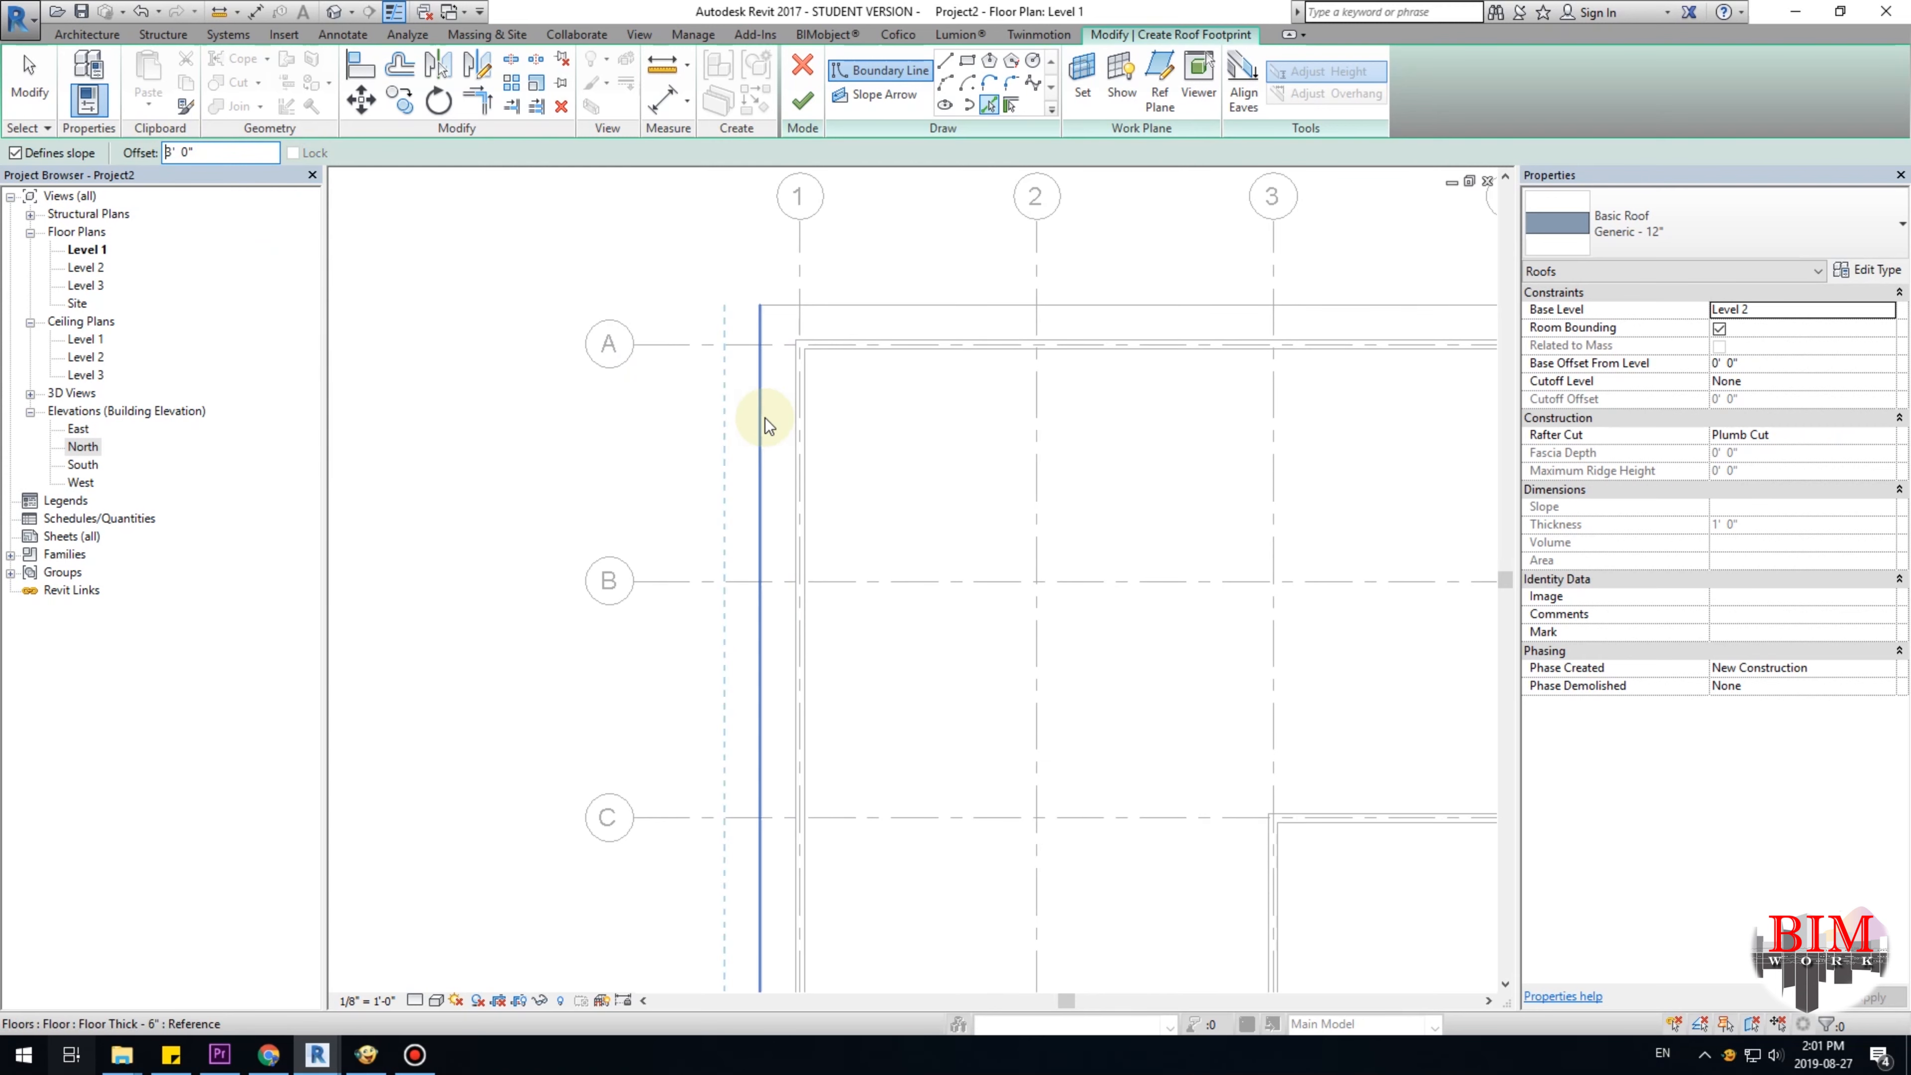
left_click(792, 421)
left_click(837, 336)
scroll(827, 398, "down", 3)
middle_click_drag(982, 518, 803, 484)
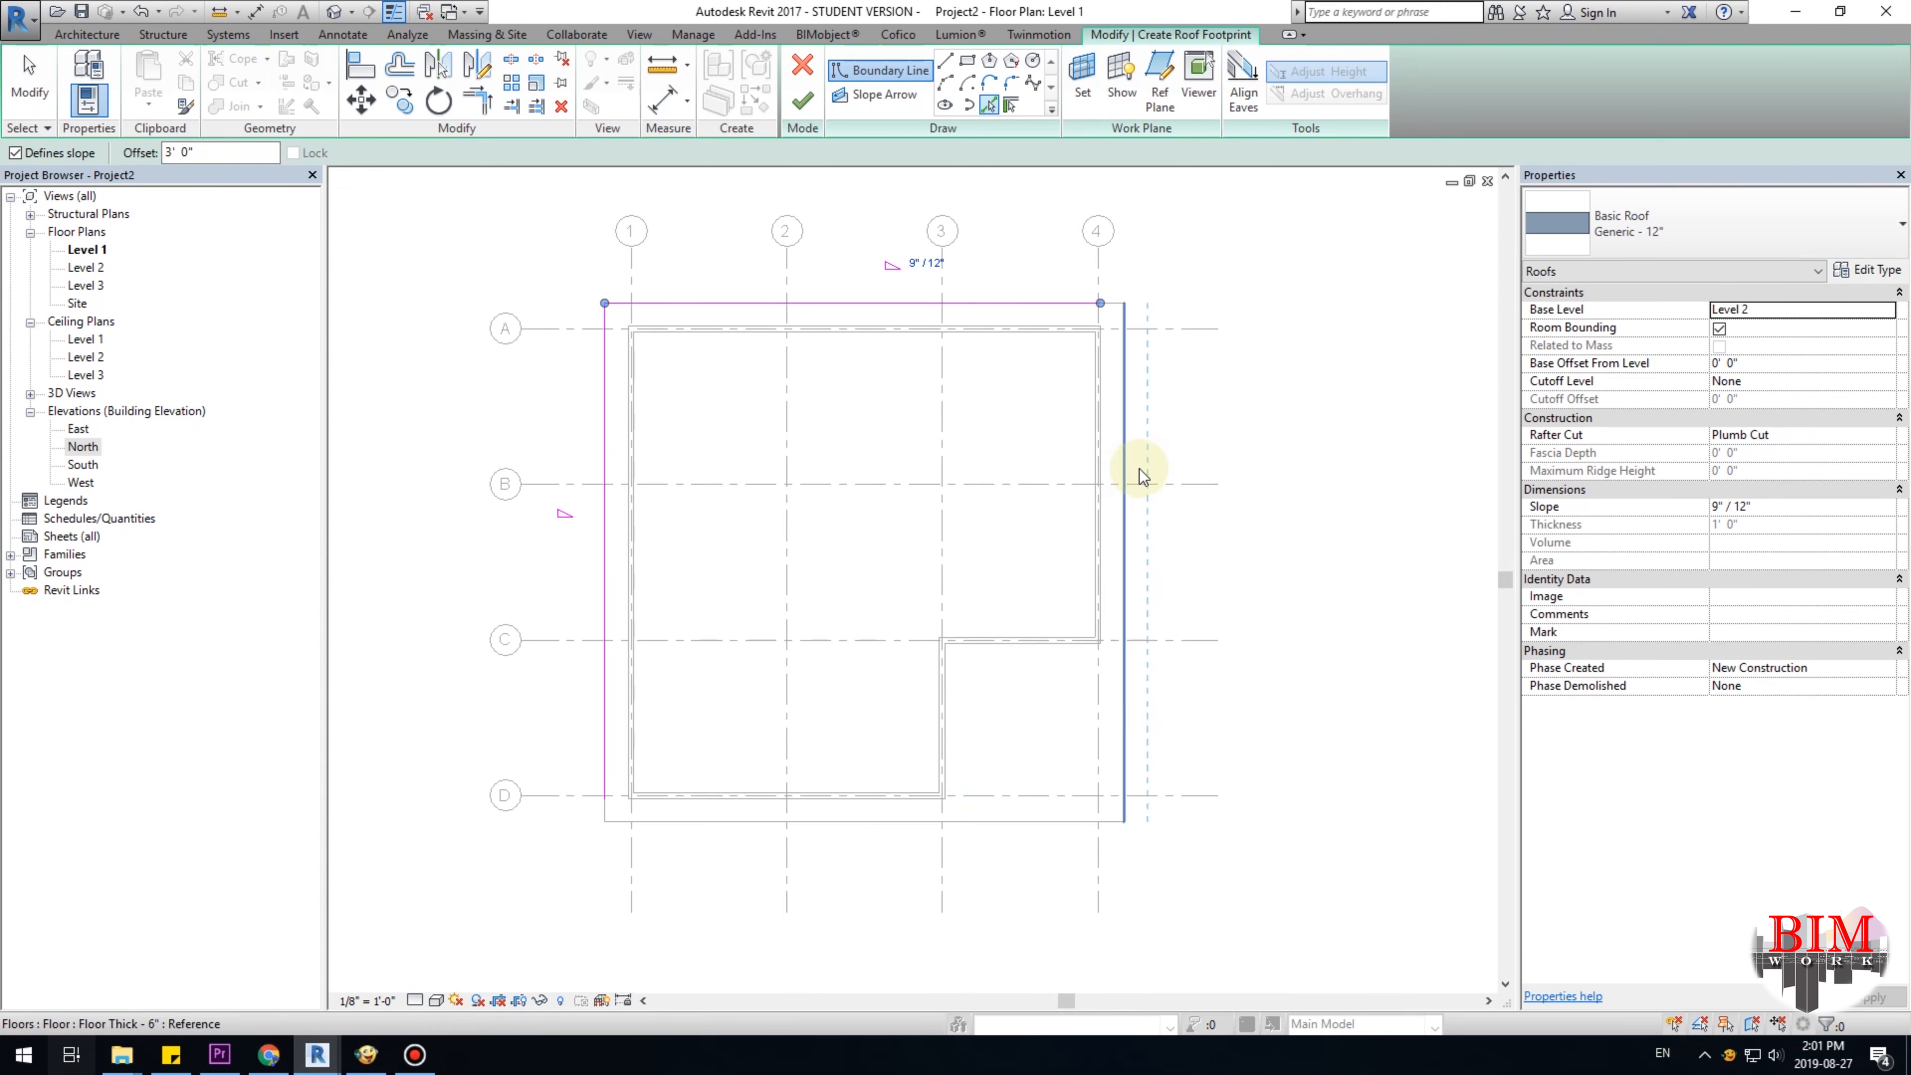
left_click(1106, 468)
scroll(1047, 687, "up", 2)
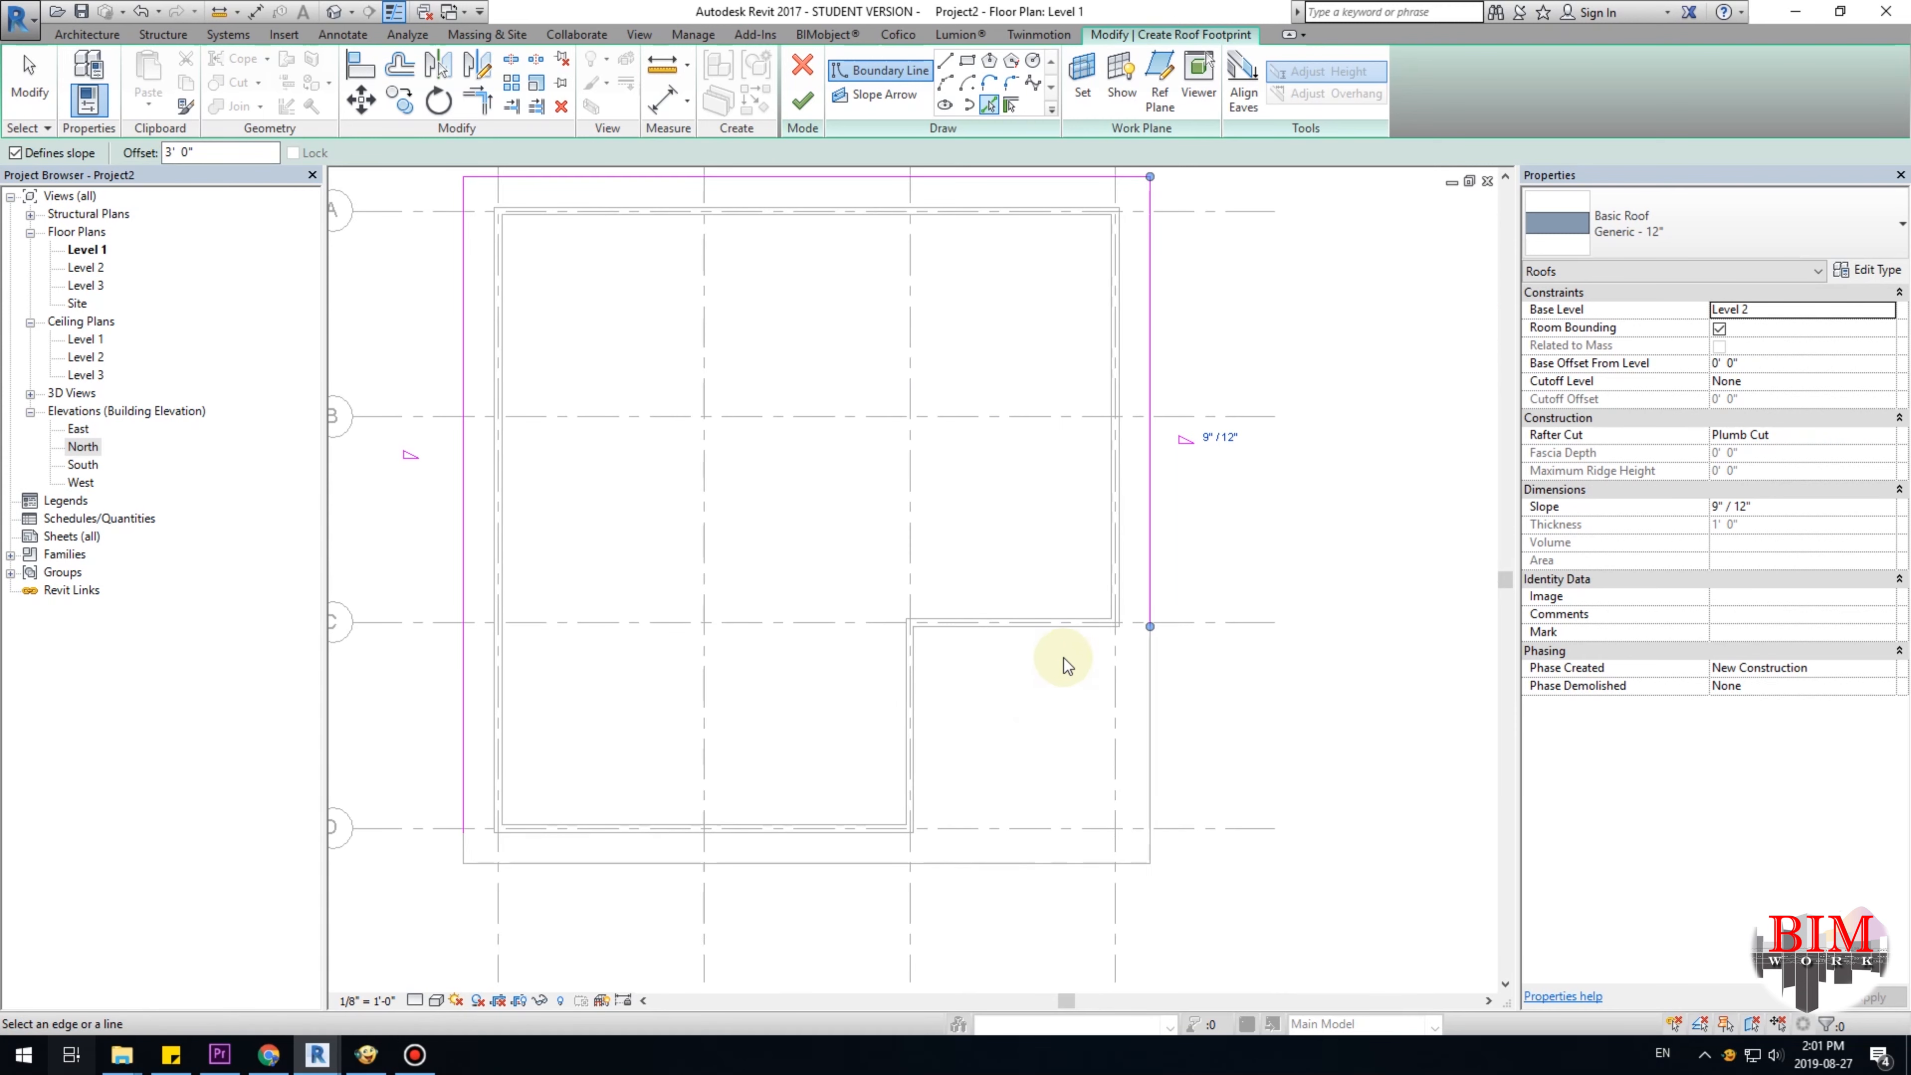
Add 3' offset boundary lines outside the two notch walls and the grid D wall, and finish the roof.
left_click(1069, 634)
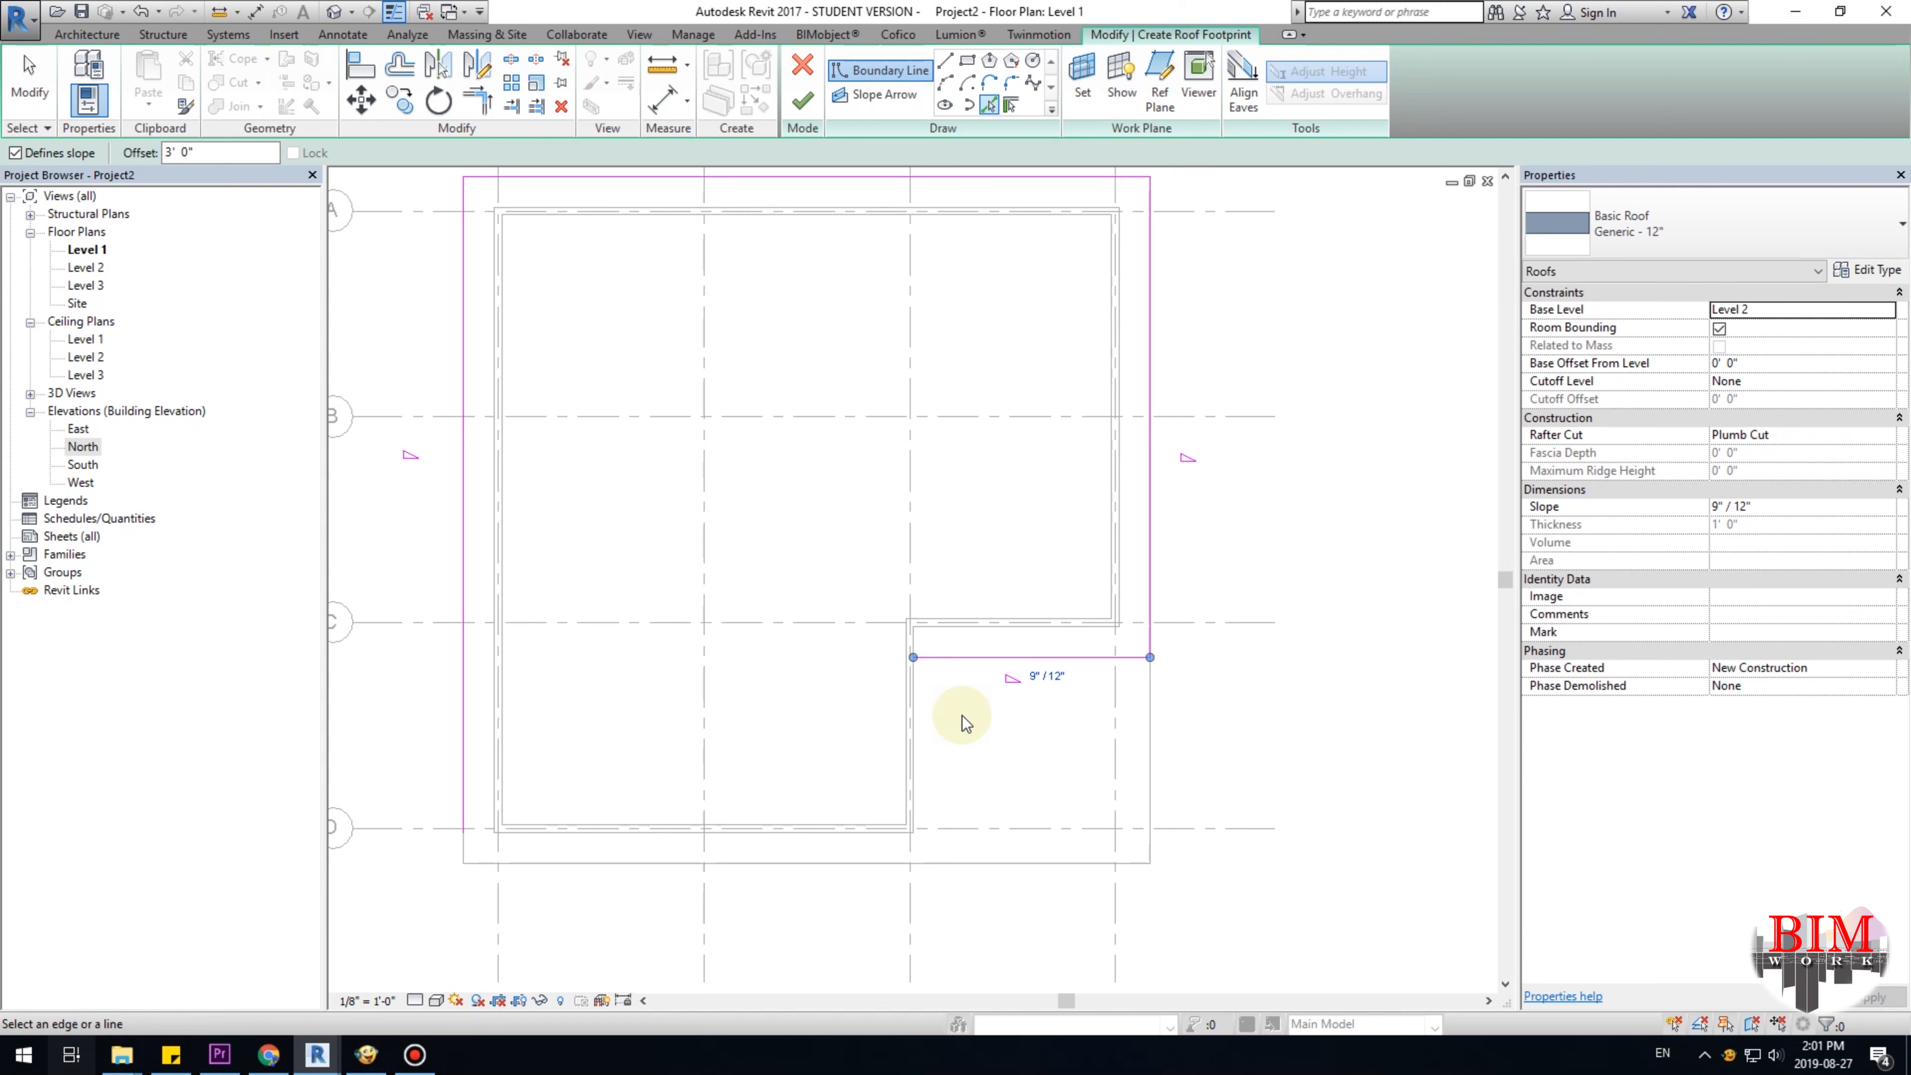
left_click(918, 729)
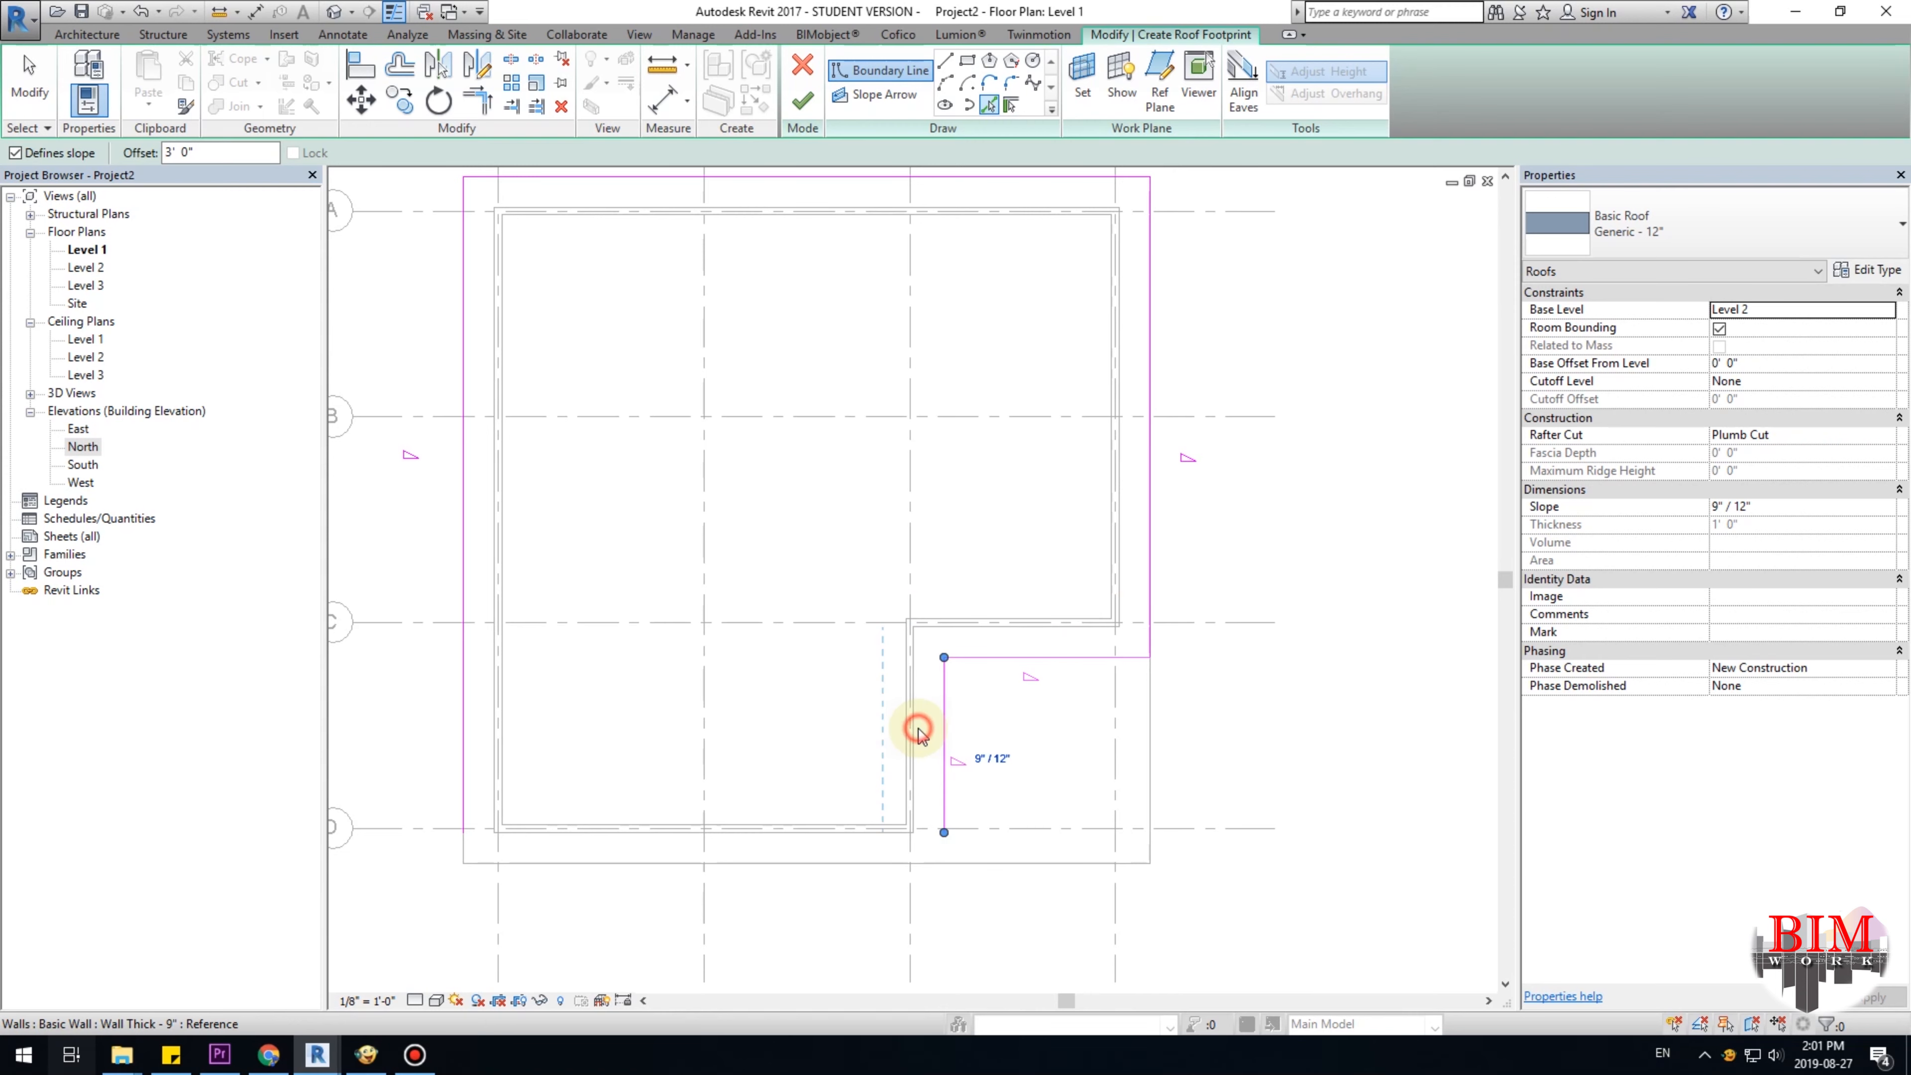
left_click(842, 840)
scroll(840, 658, "down", 4)
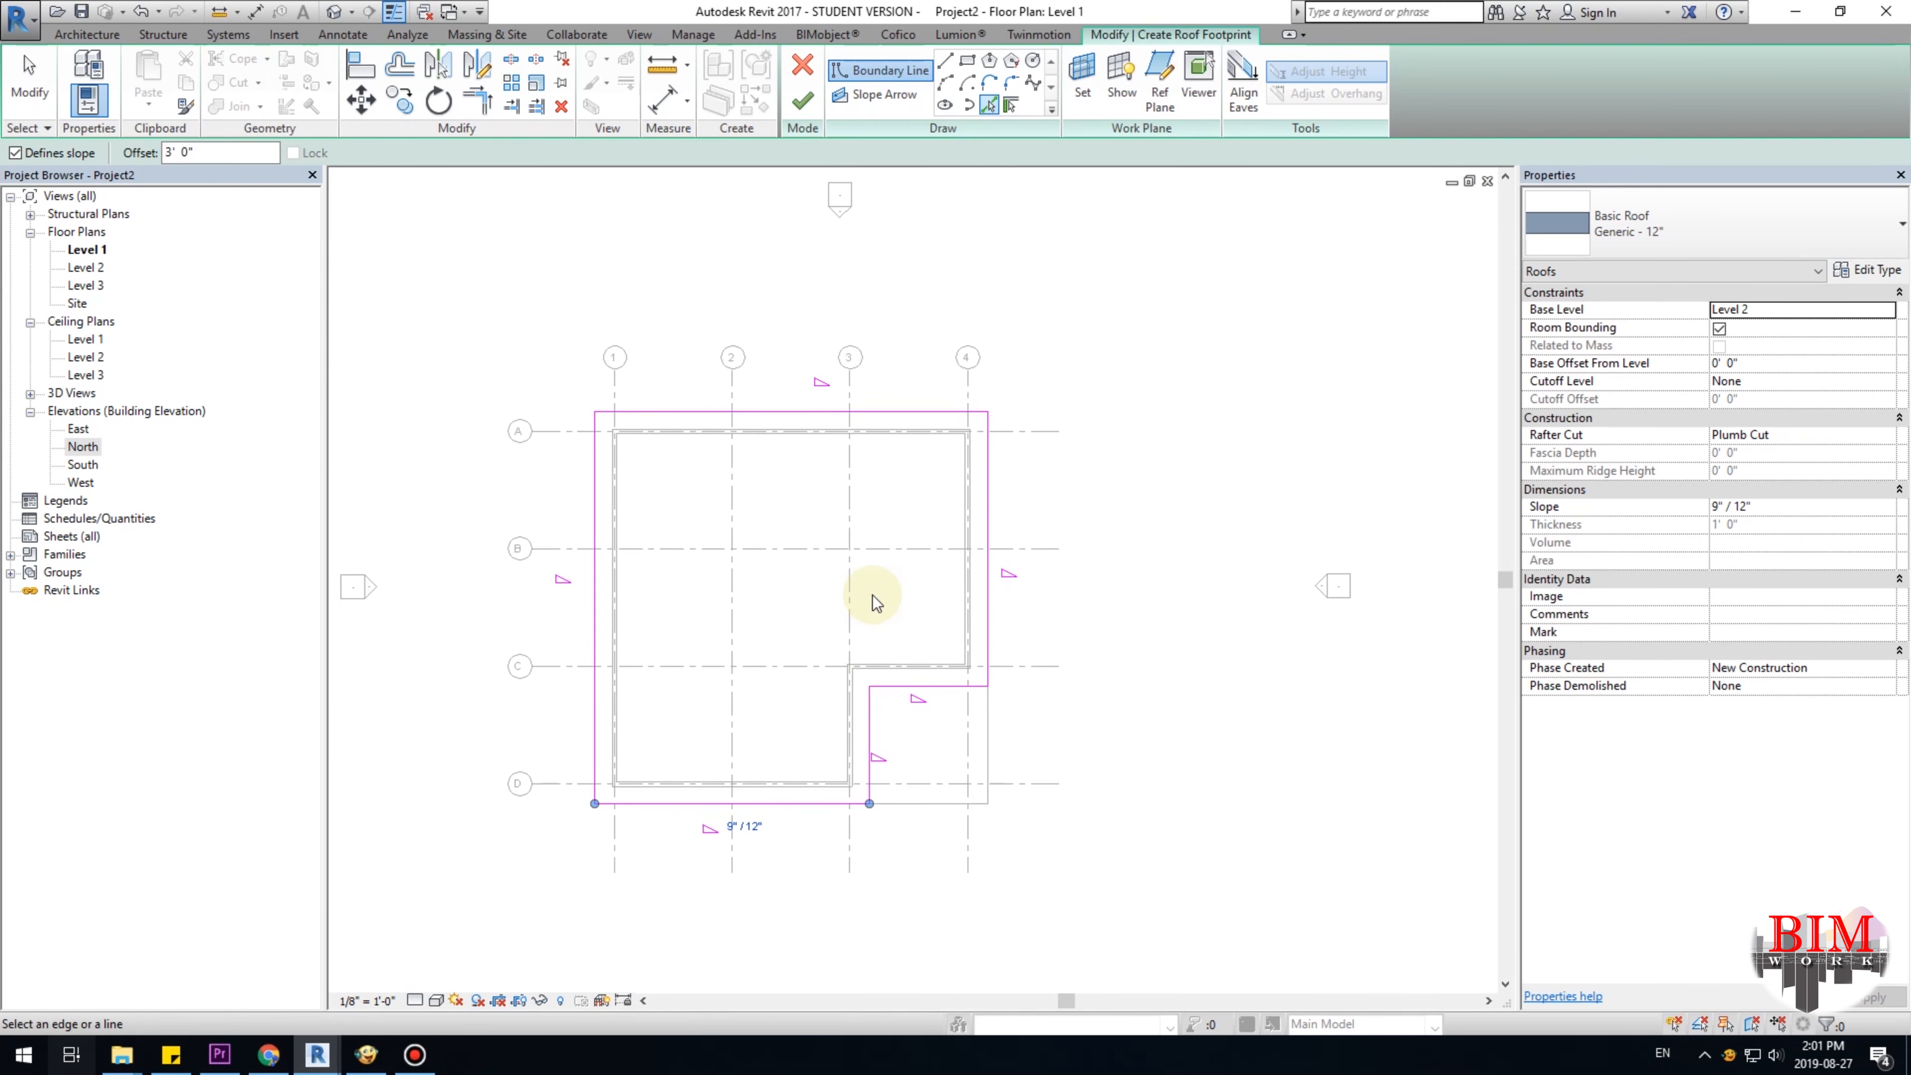
scroll(872, 595, "up", 1)
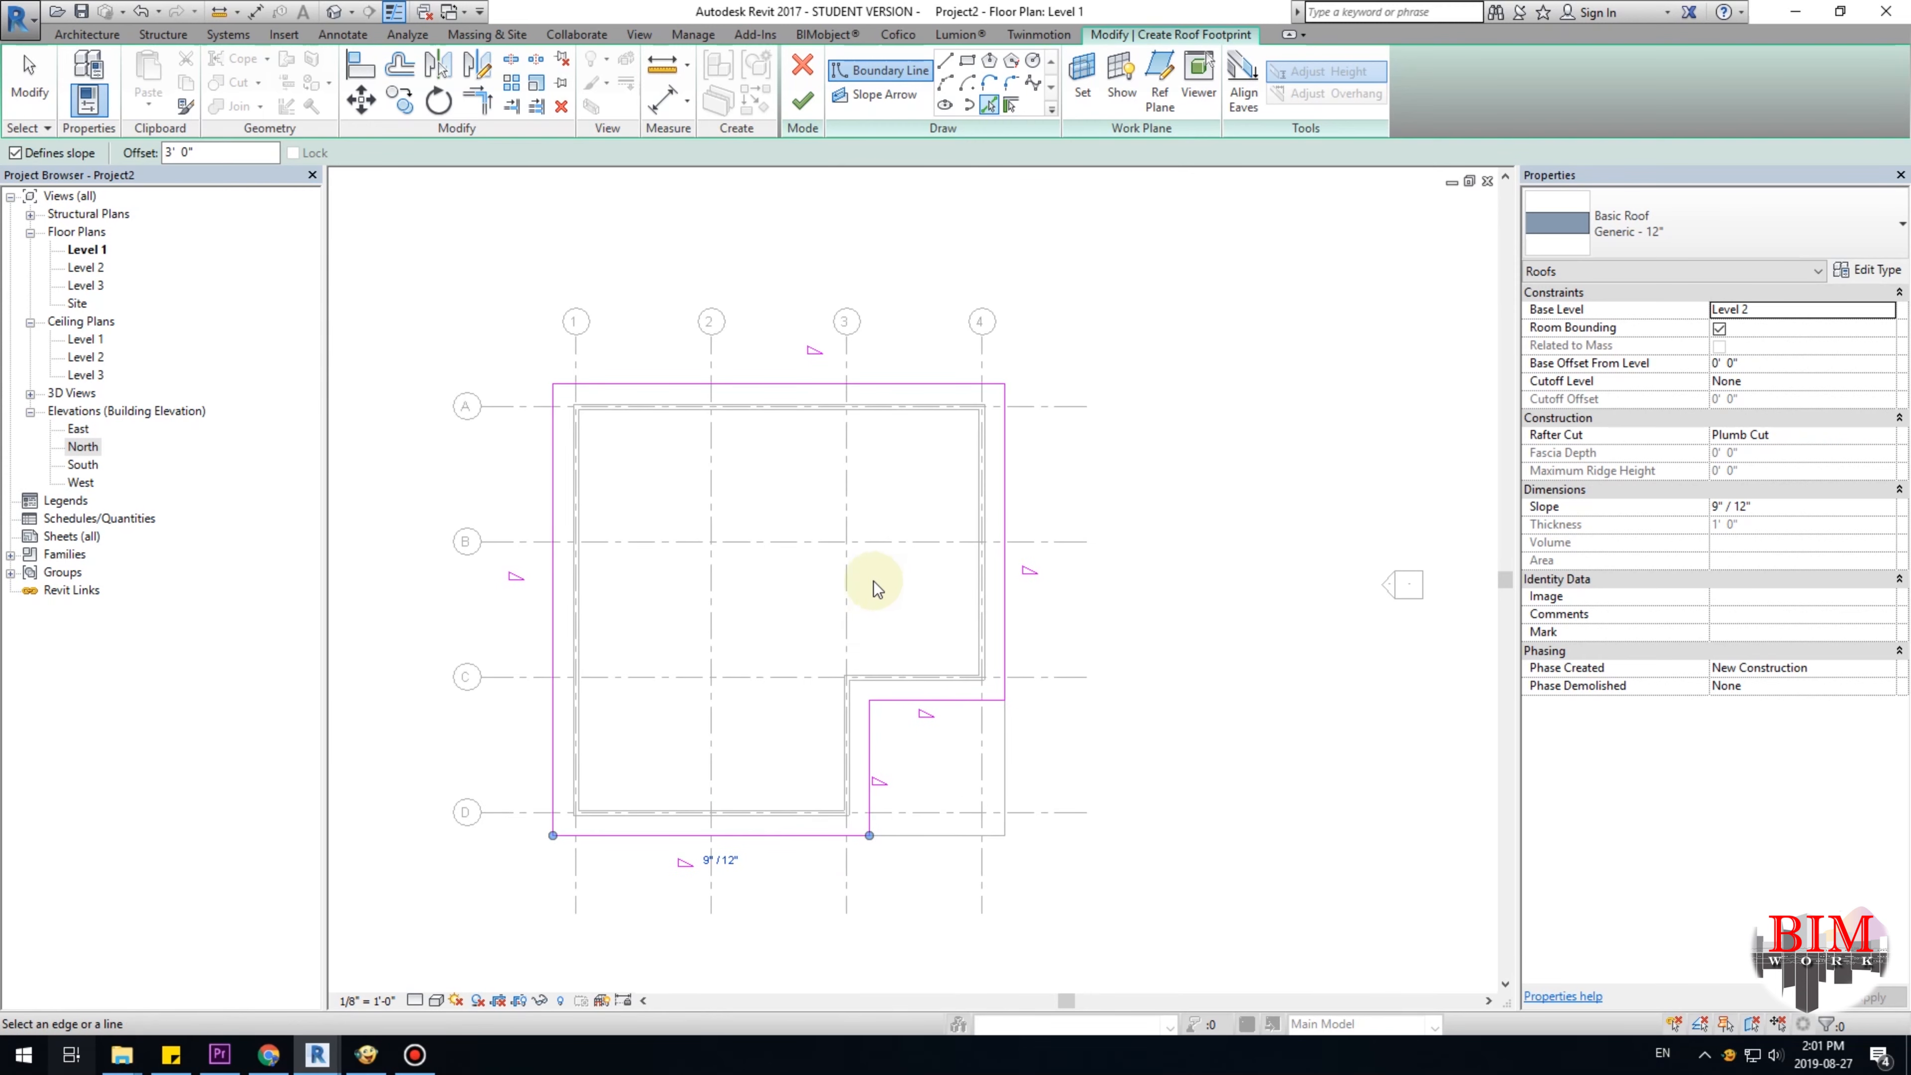
left_click(804, 102)
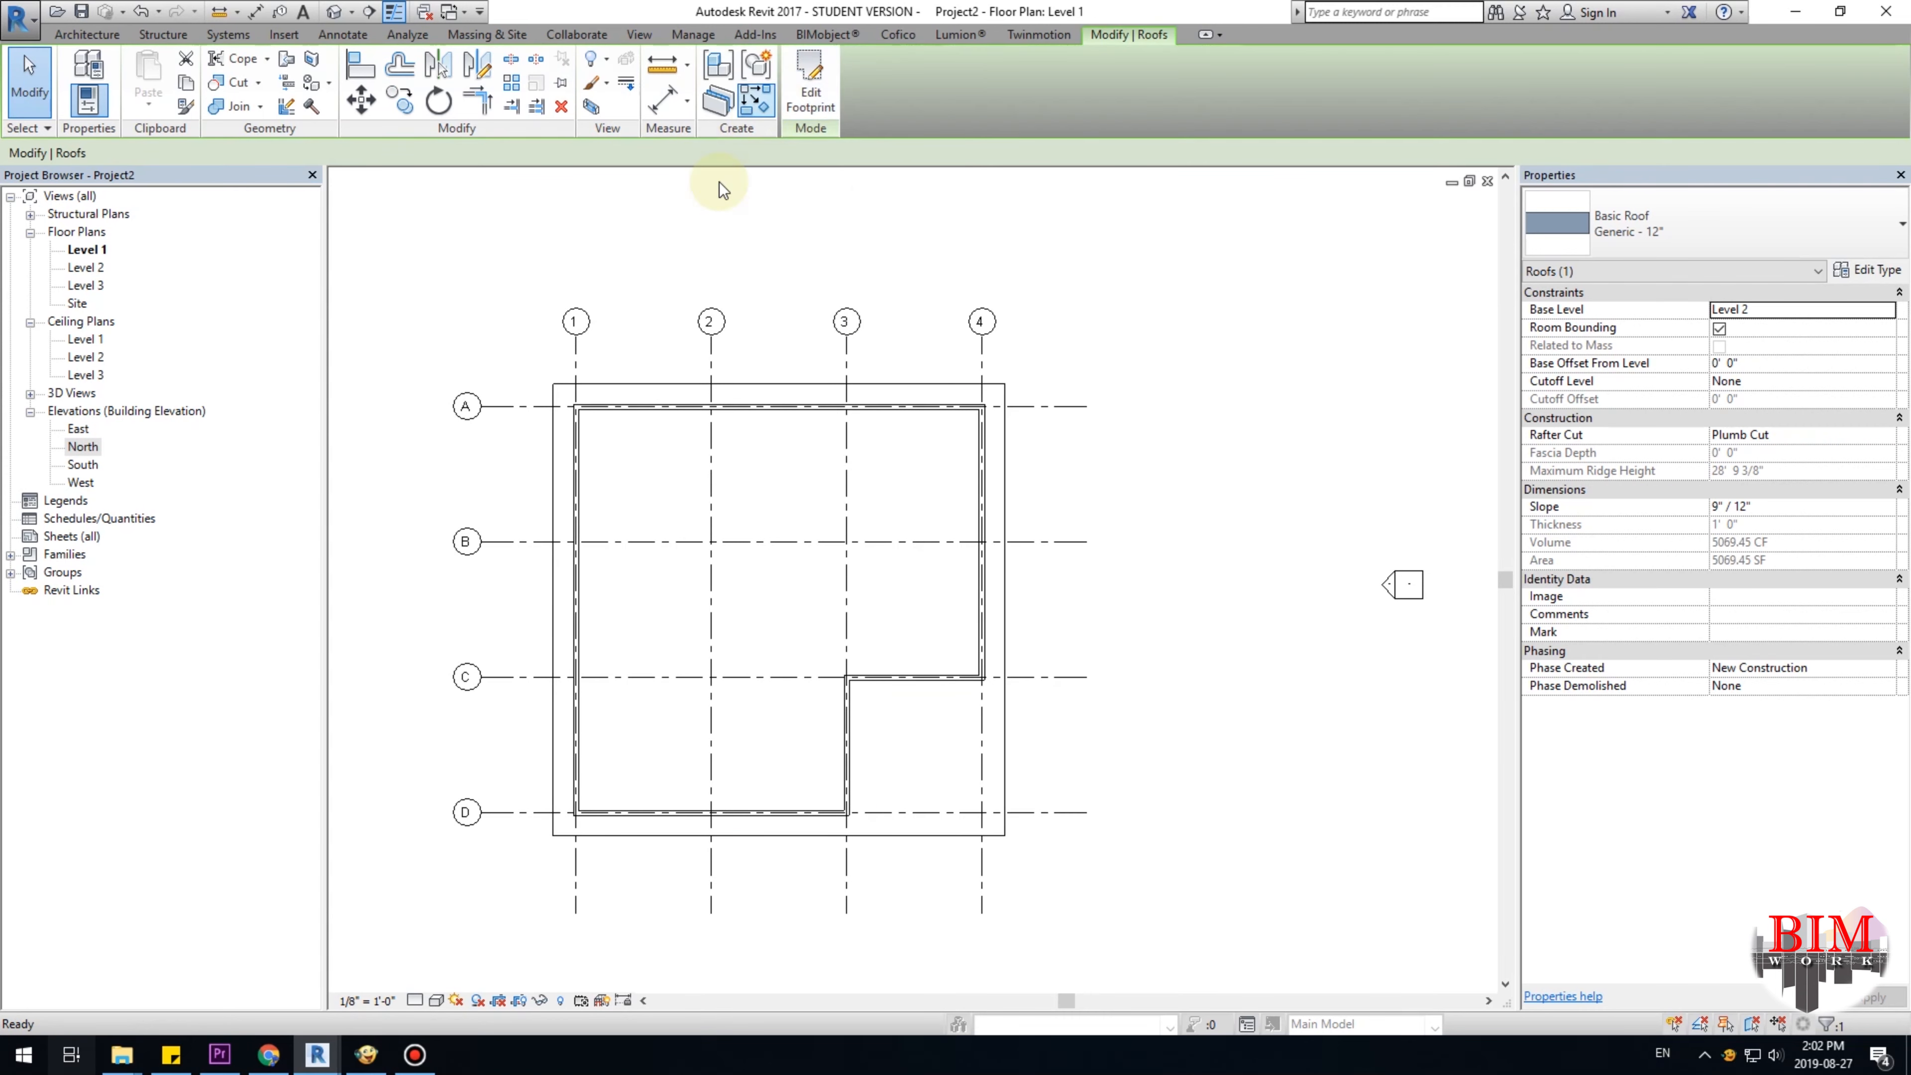
left_click(775, 310)
Open the Level 2 floor plan and look through the roof types available for the new roof.
double_click(85, 268)
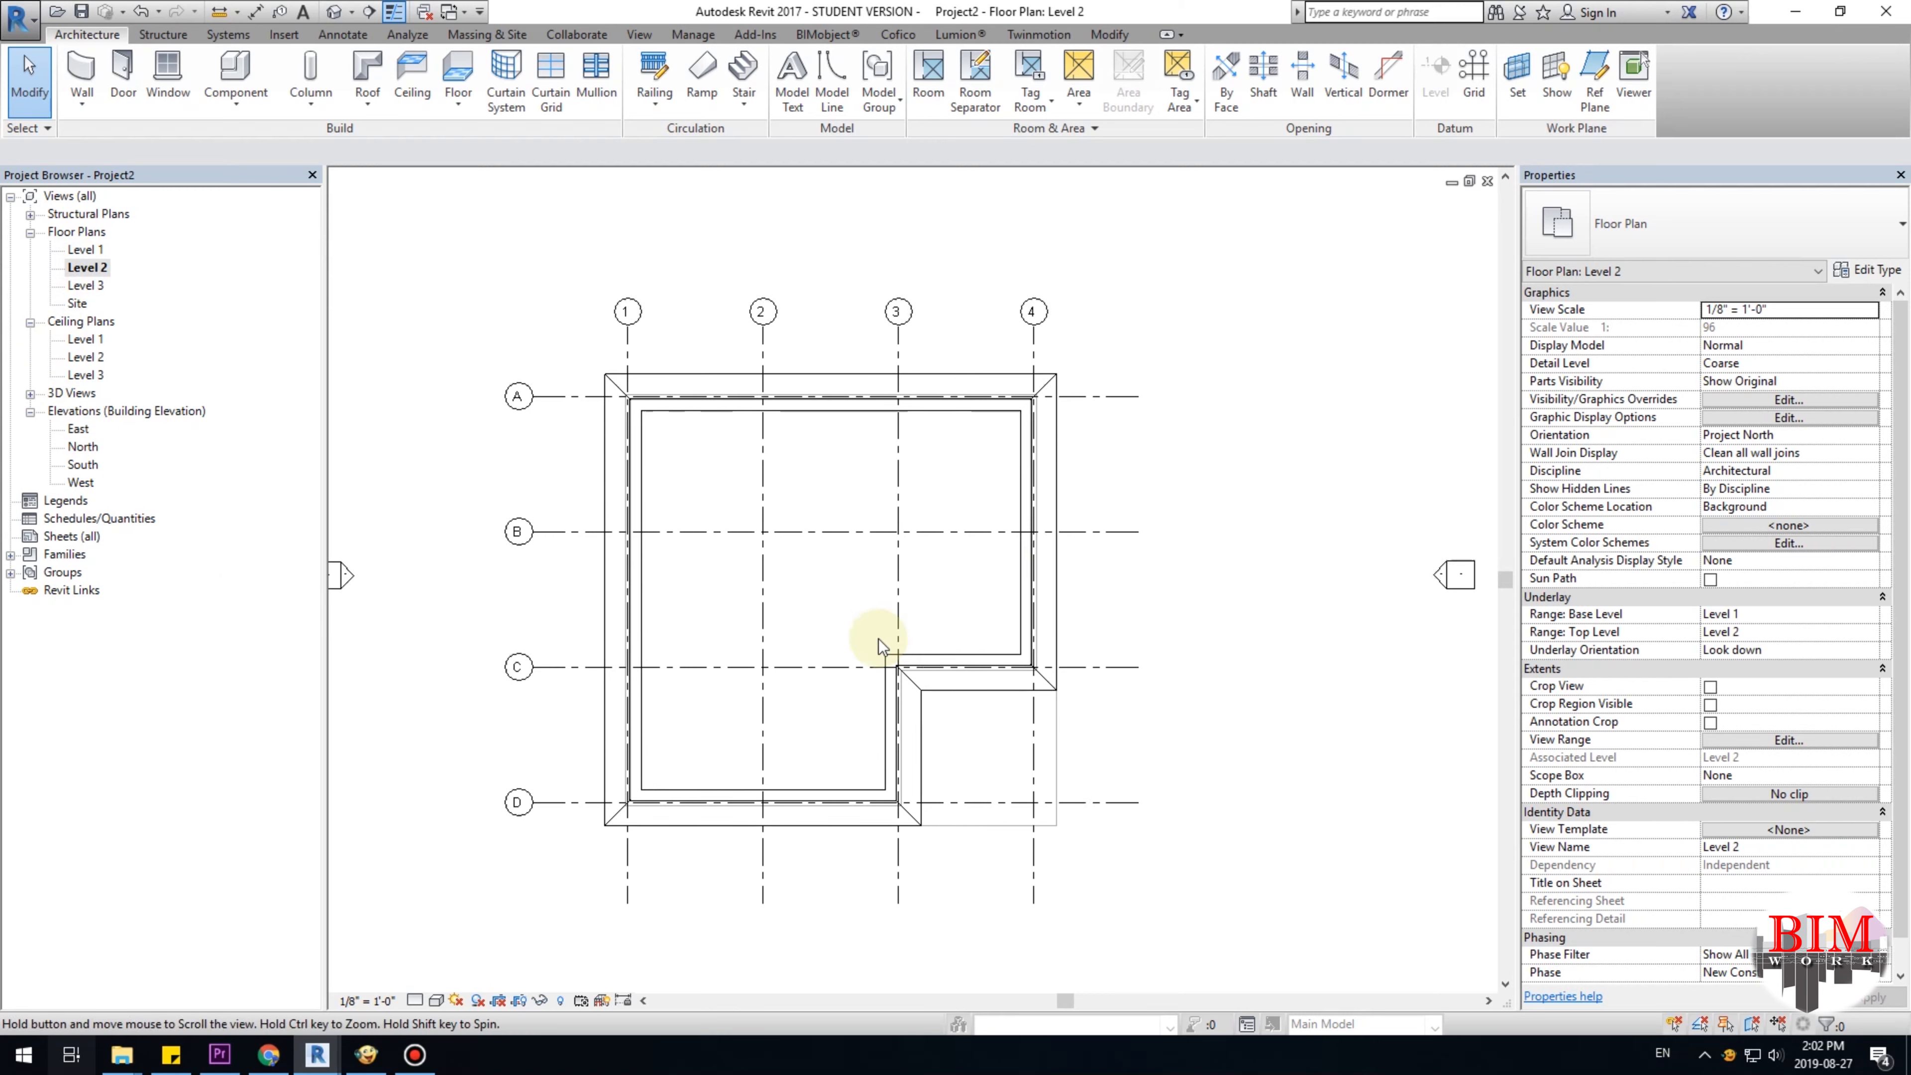
left_click(720, 370)
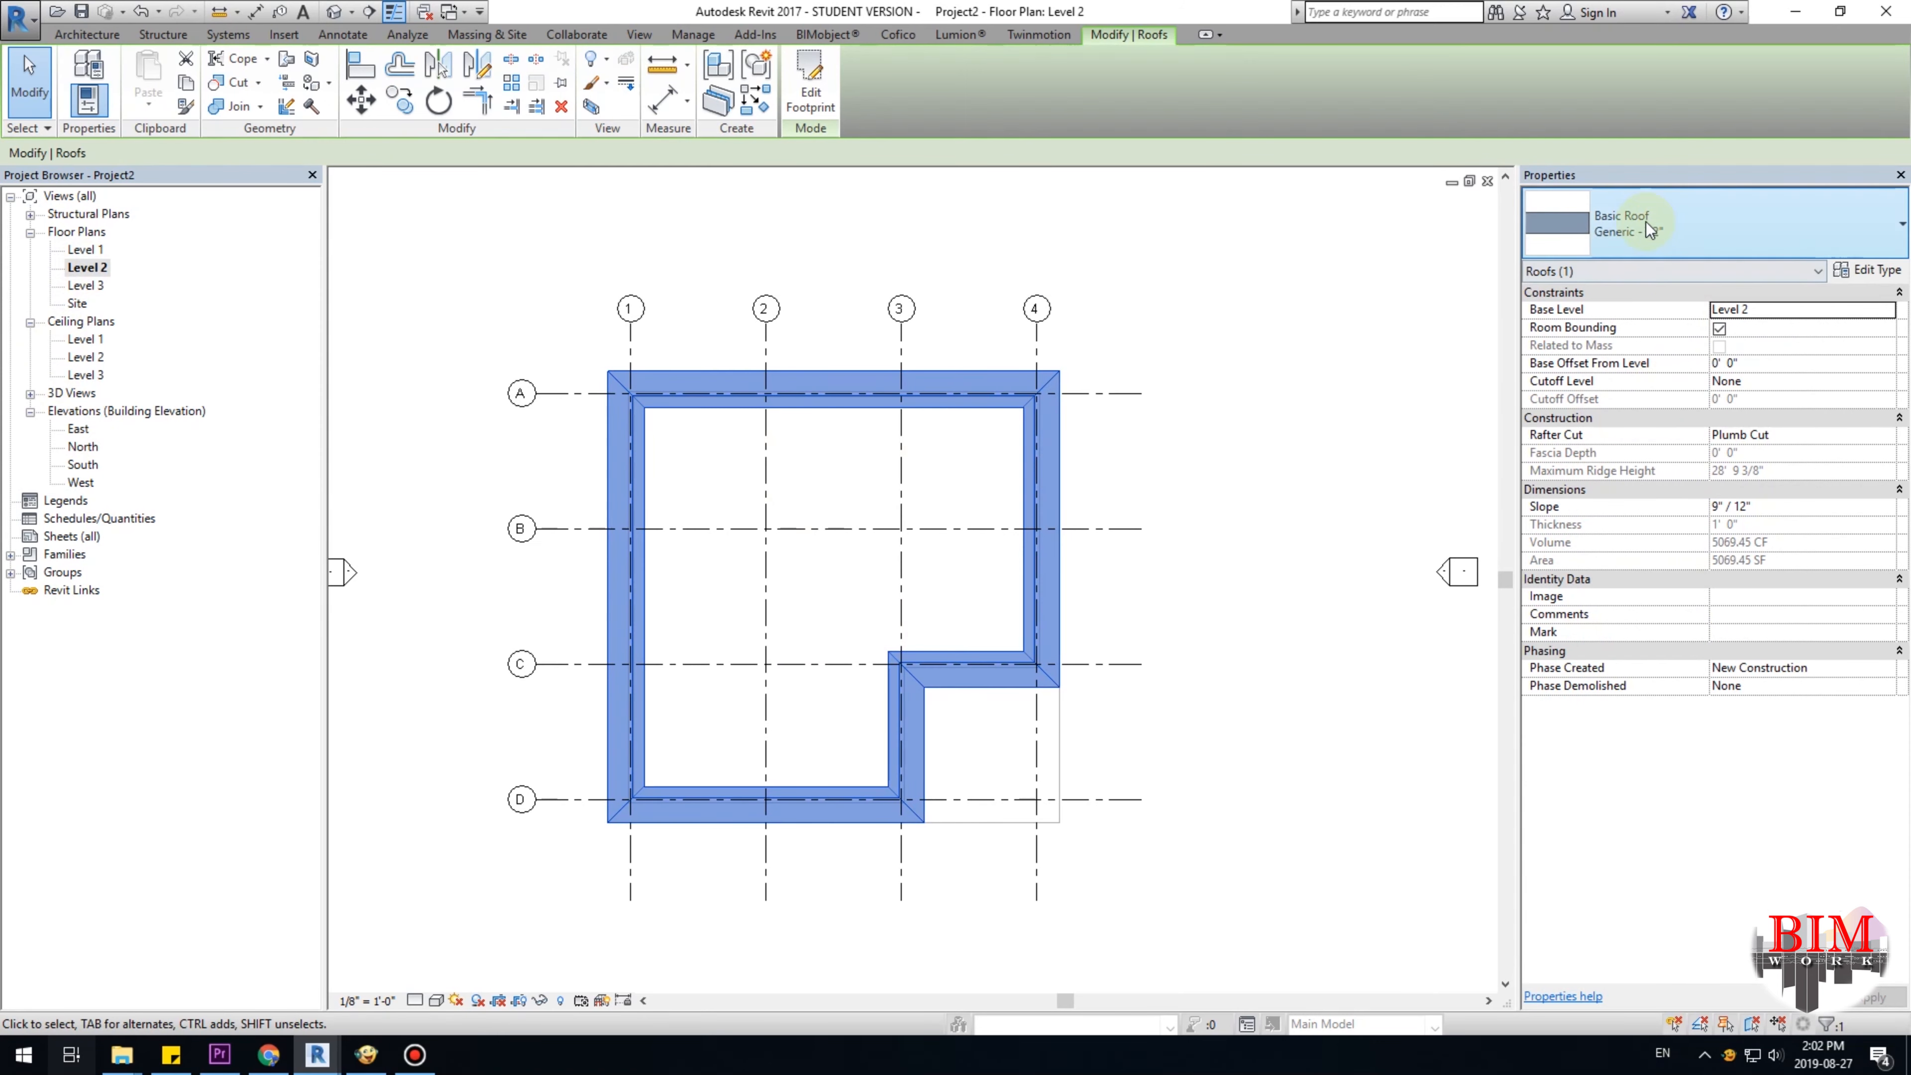
left_click(1698, 233)
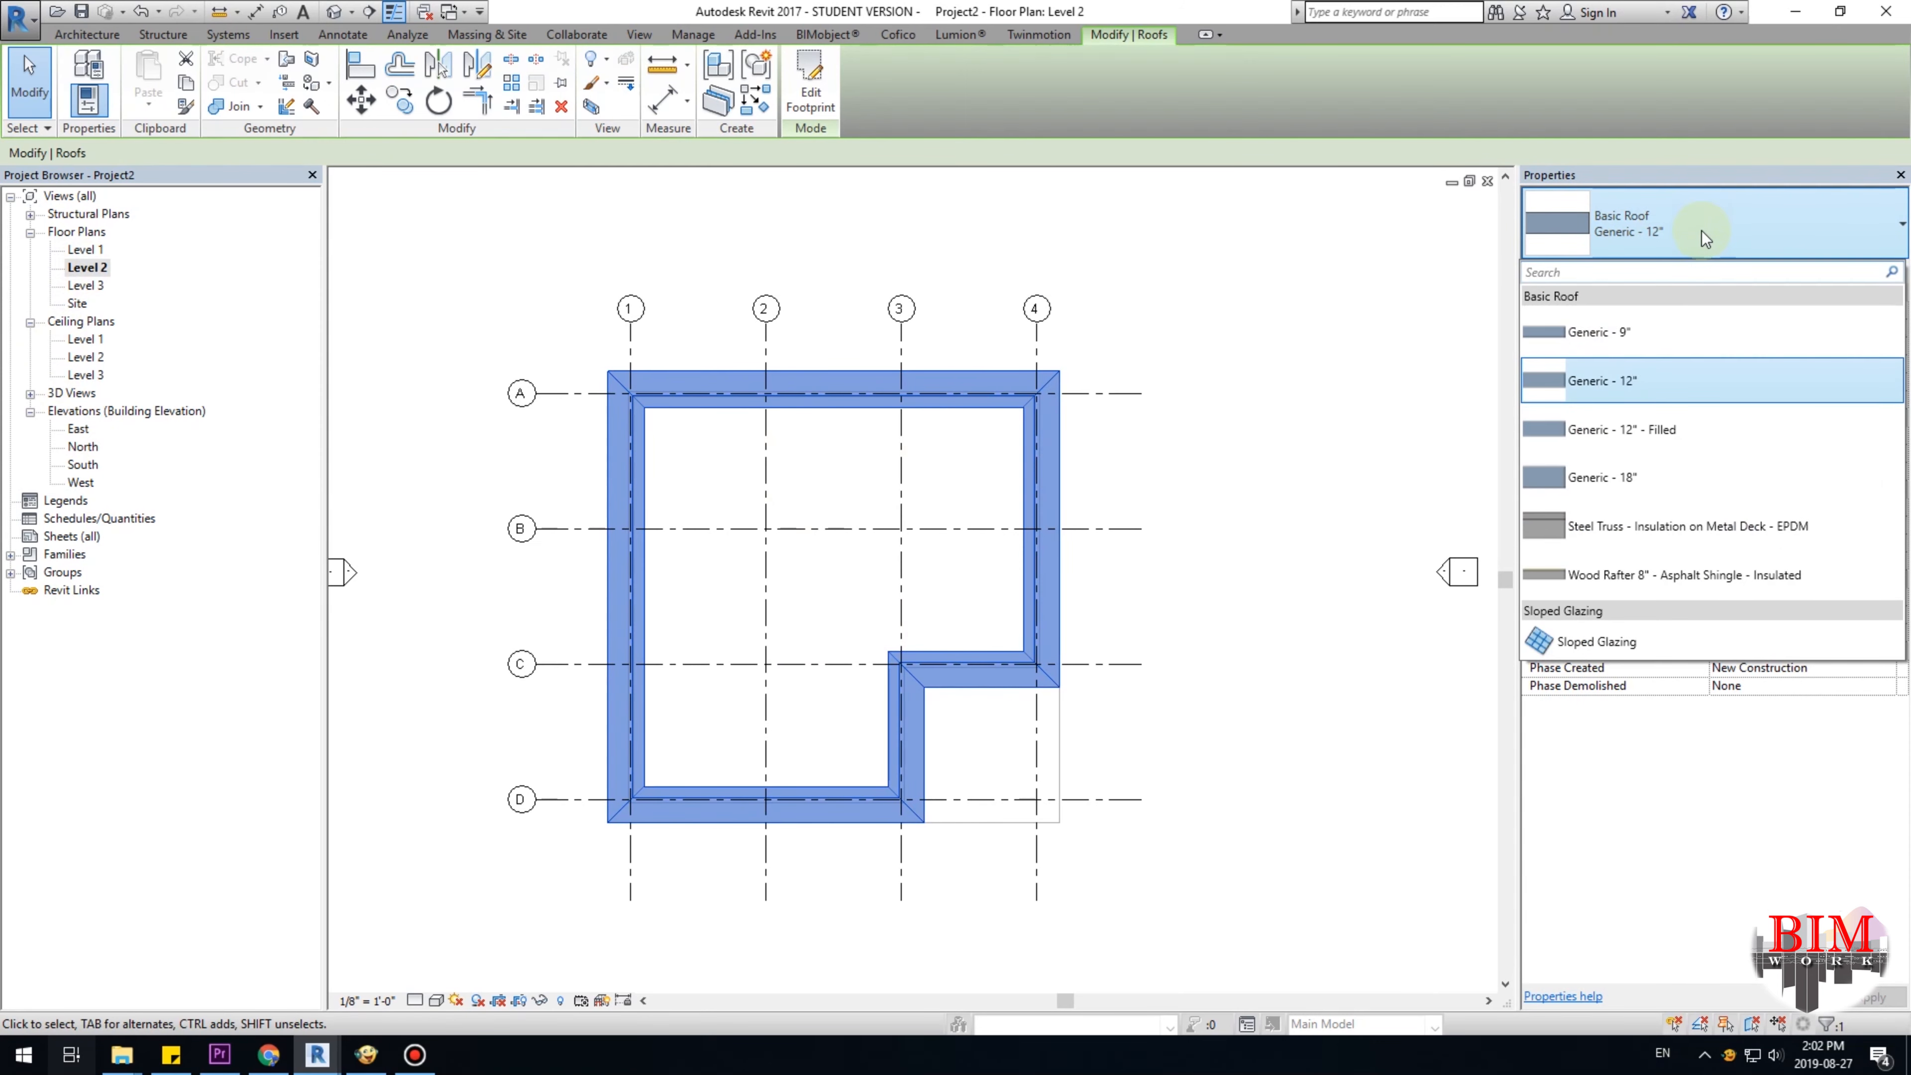
left_click(1703, 235)
left_click(1695, 234)
left_click(1272, 286)
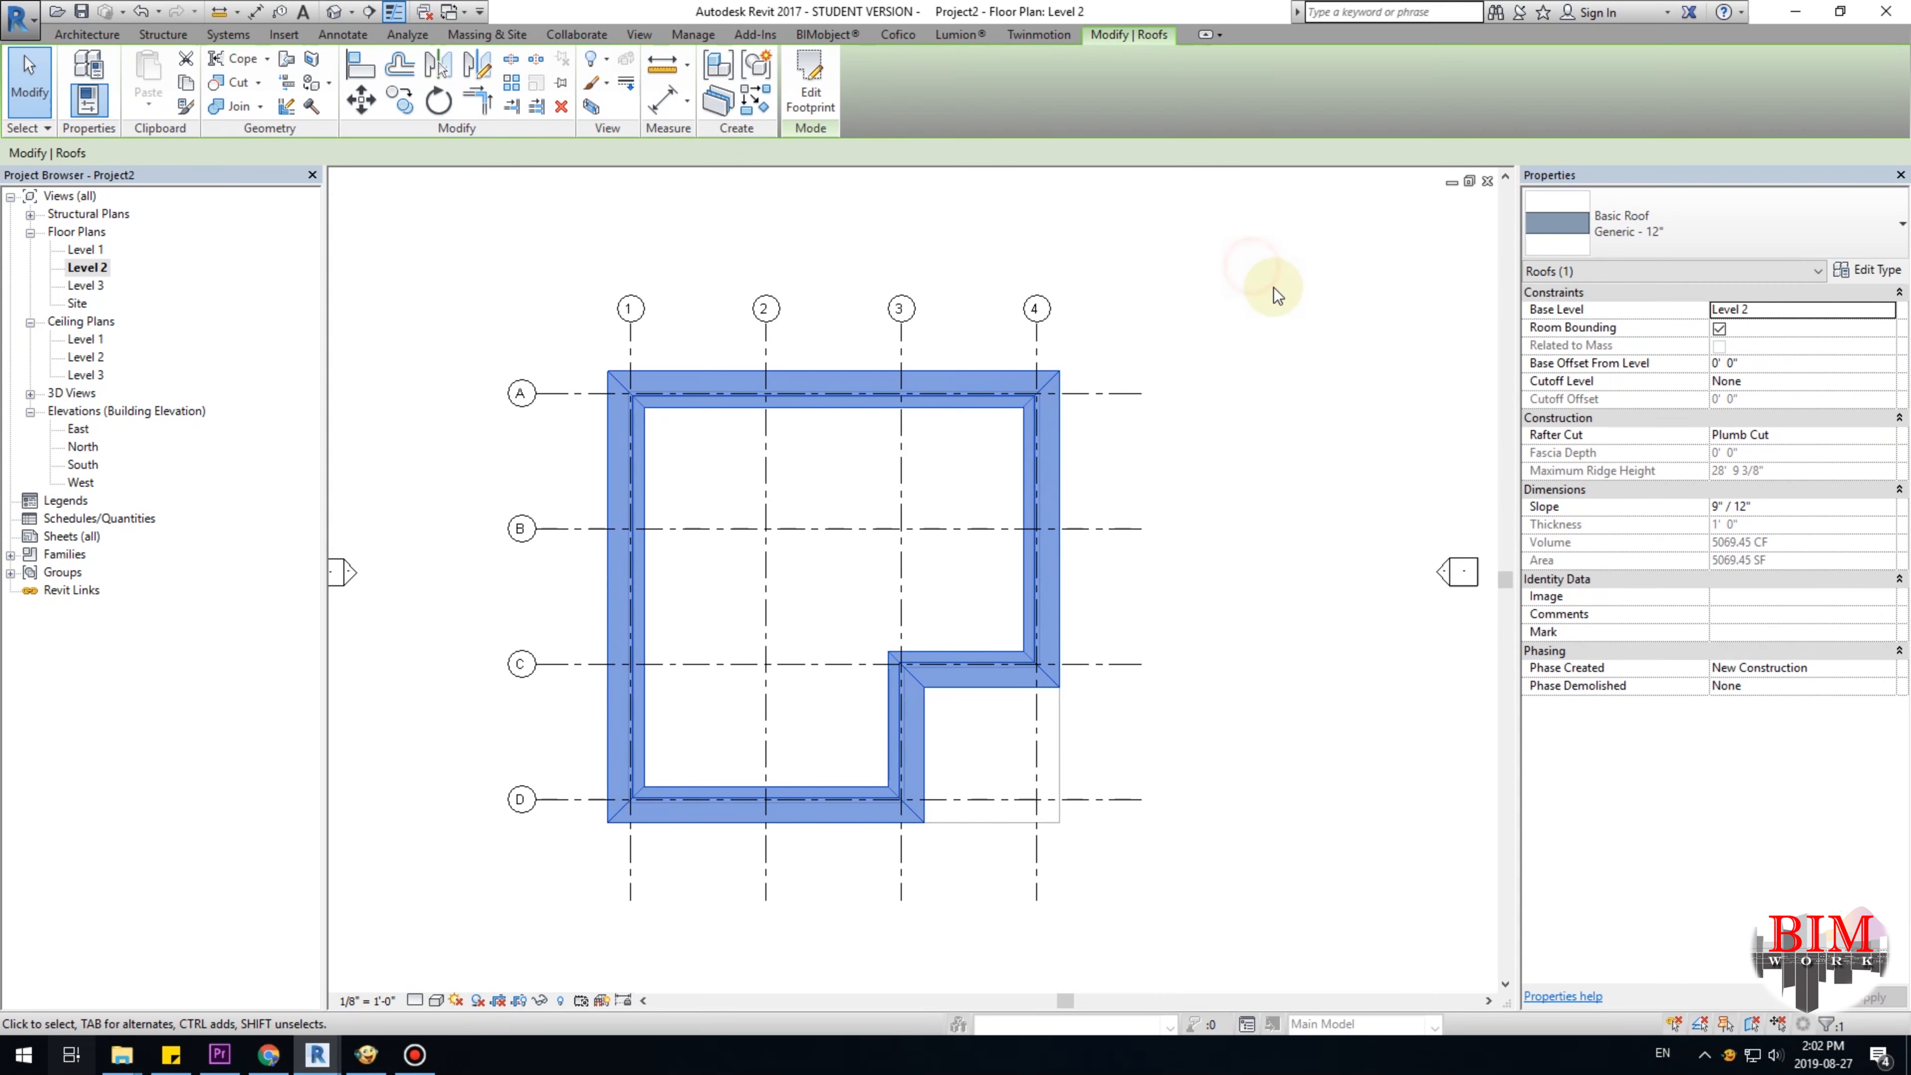
left_click(1266, 288)
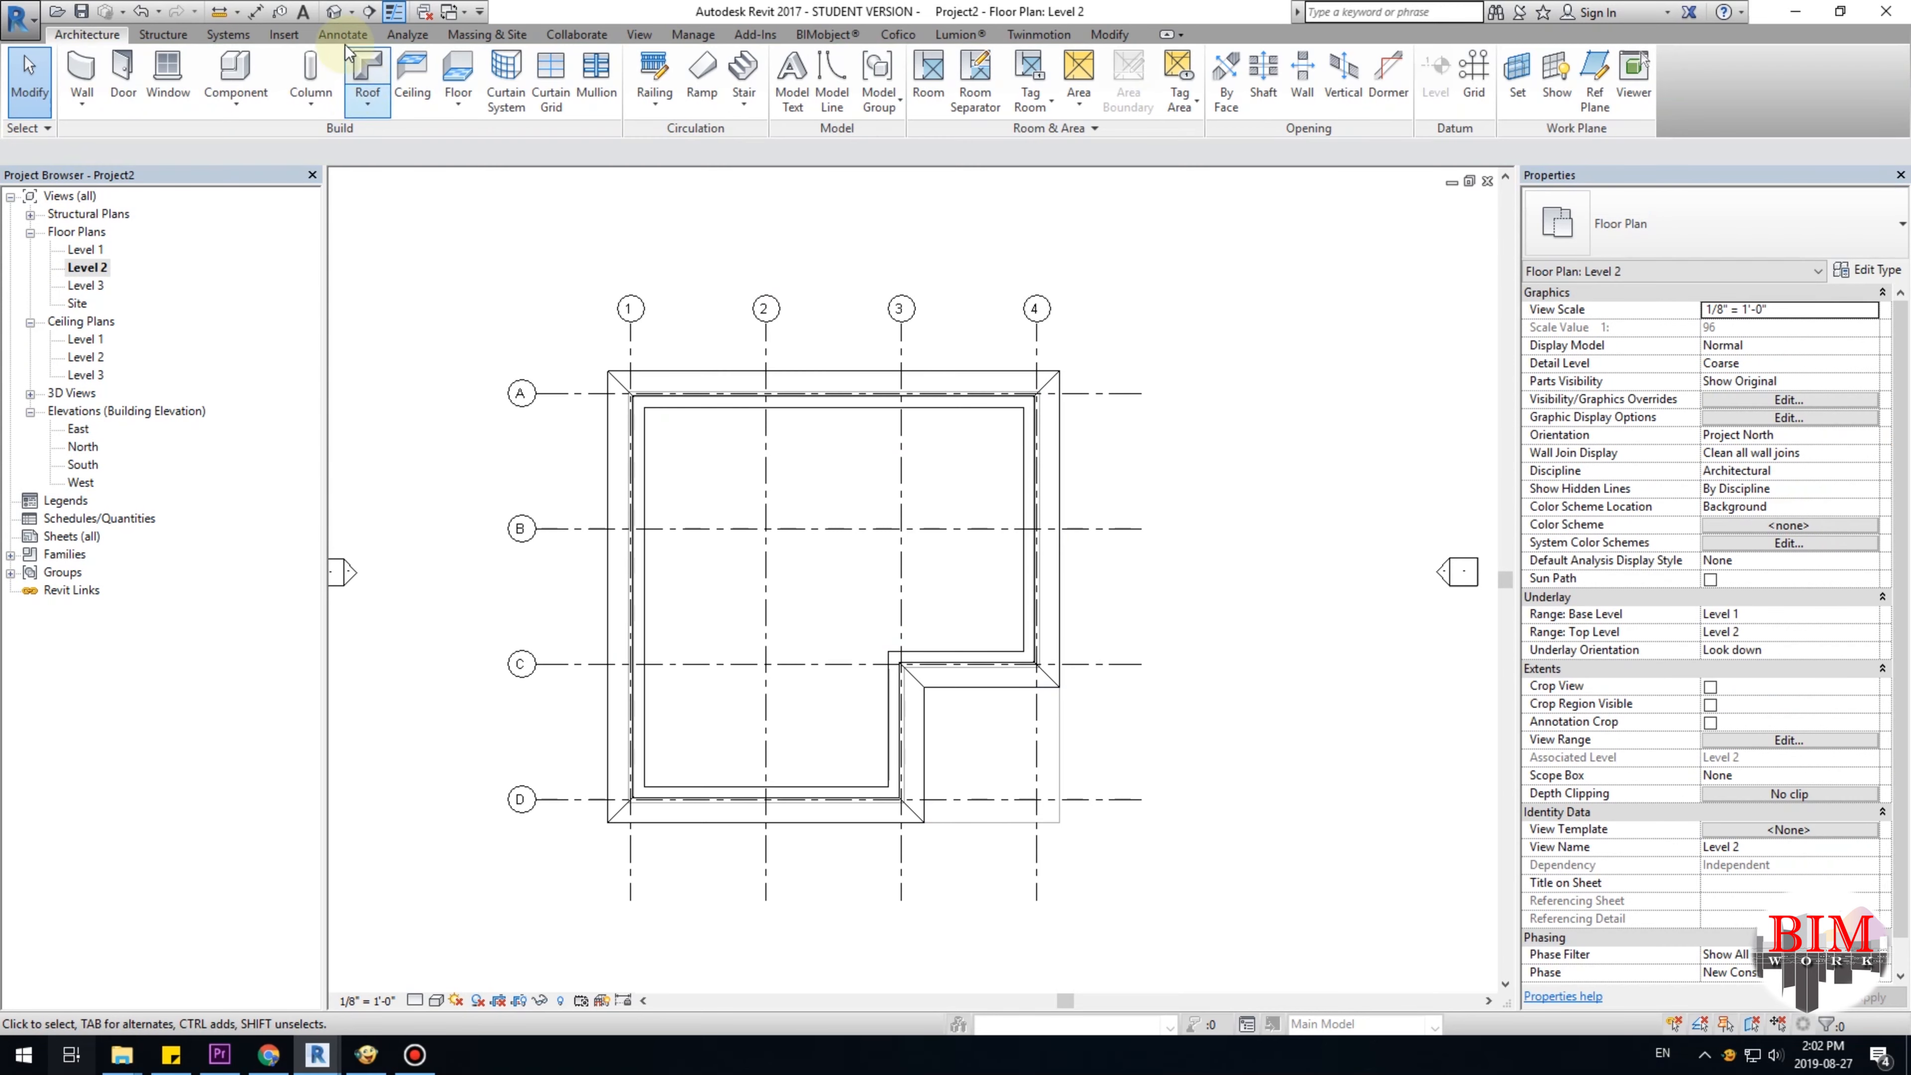
Open the default 3D view and inspect the hip roof and its eaves from a low angle.
left_click(334, 13)
middle_click_drag(1255, 908, 1136, 651, "shift")
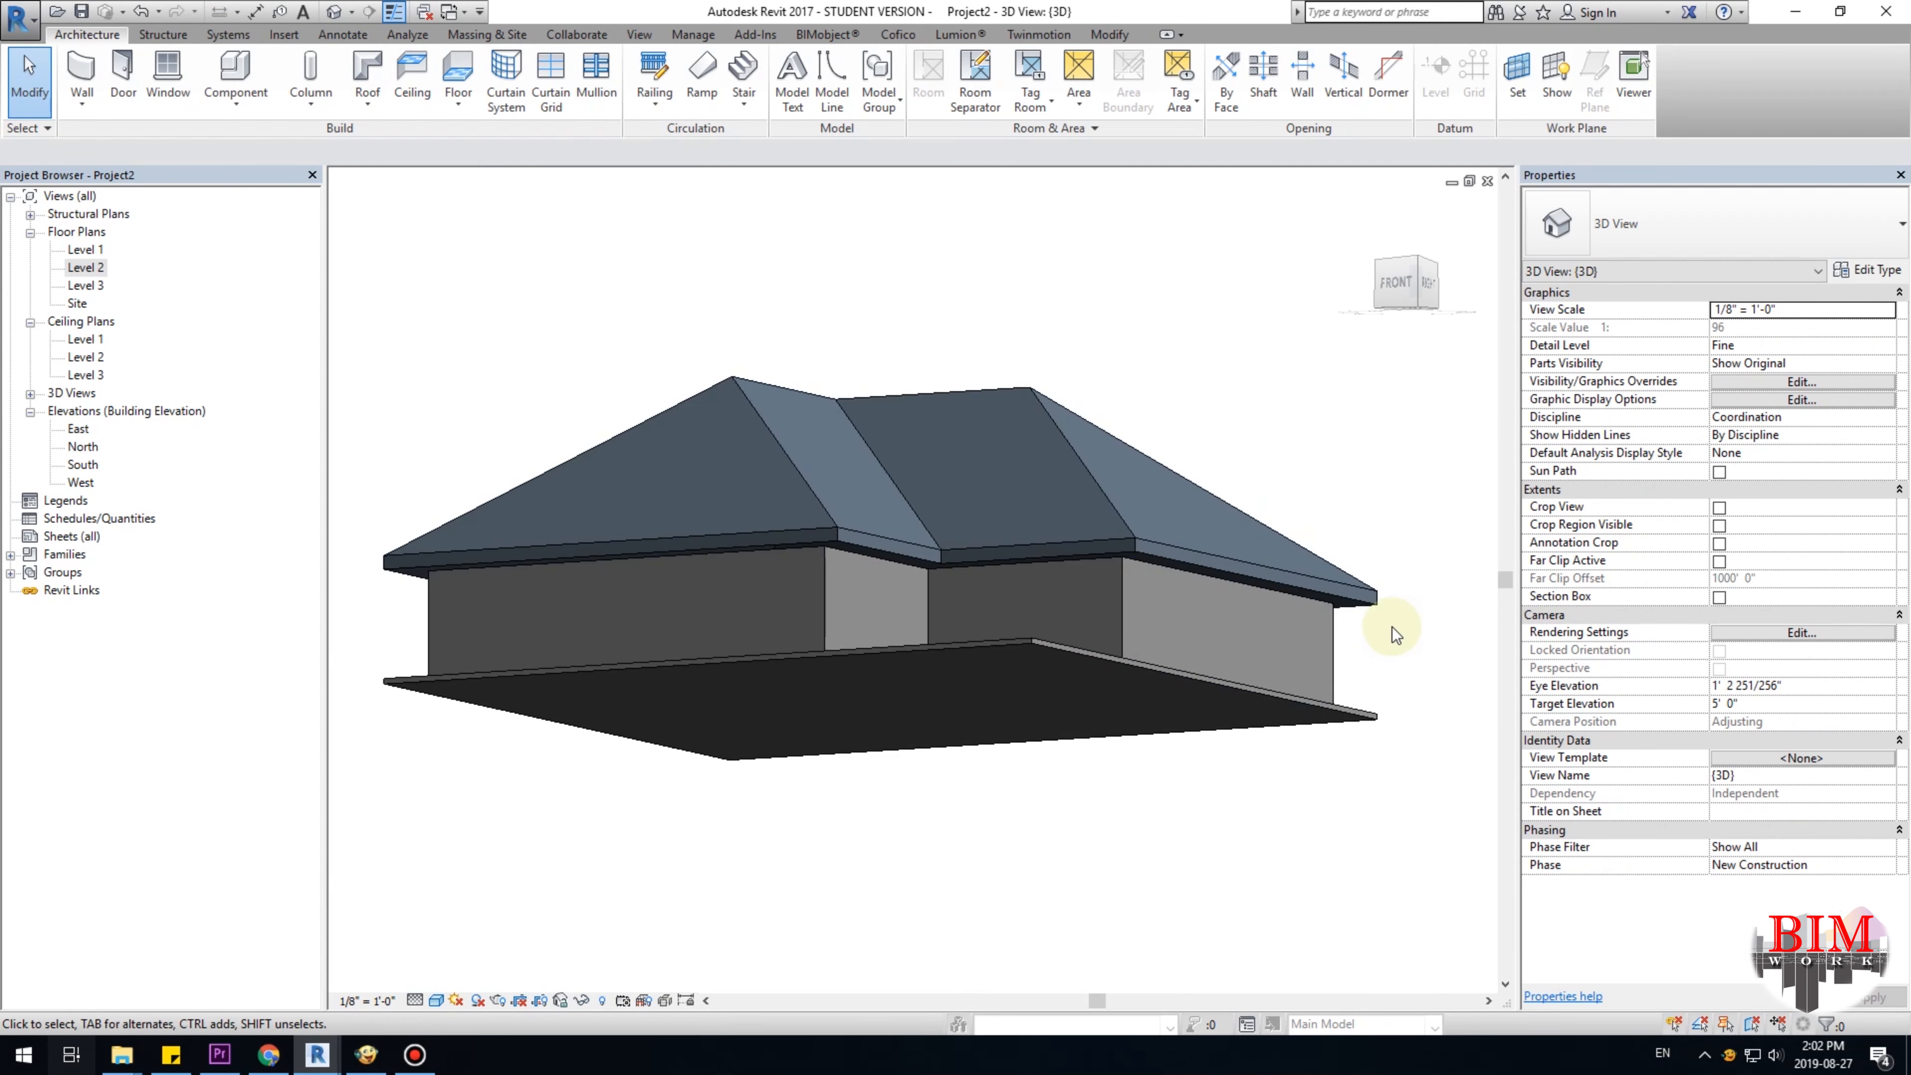
scroll(1405, 619, "up", 8)
scroll(1405, 619, "down", 6)
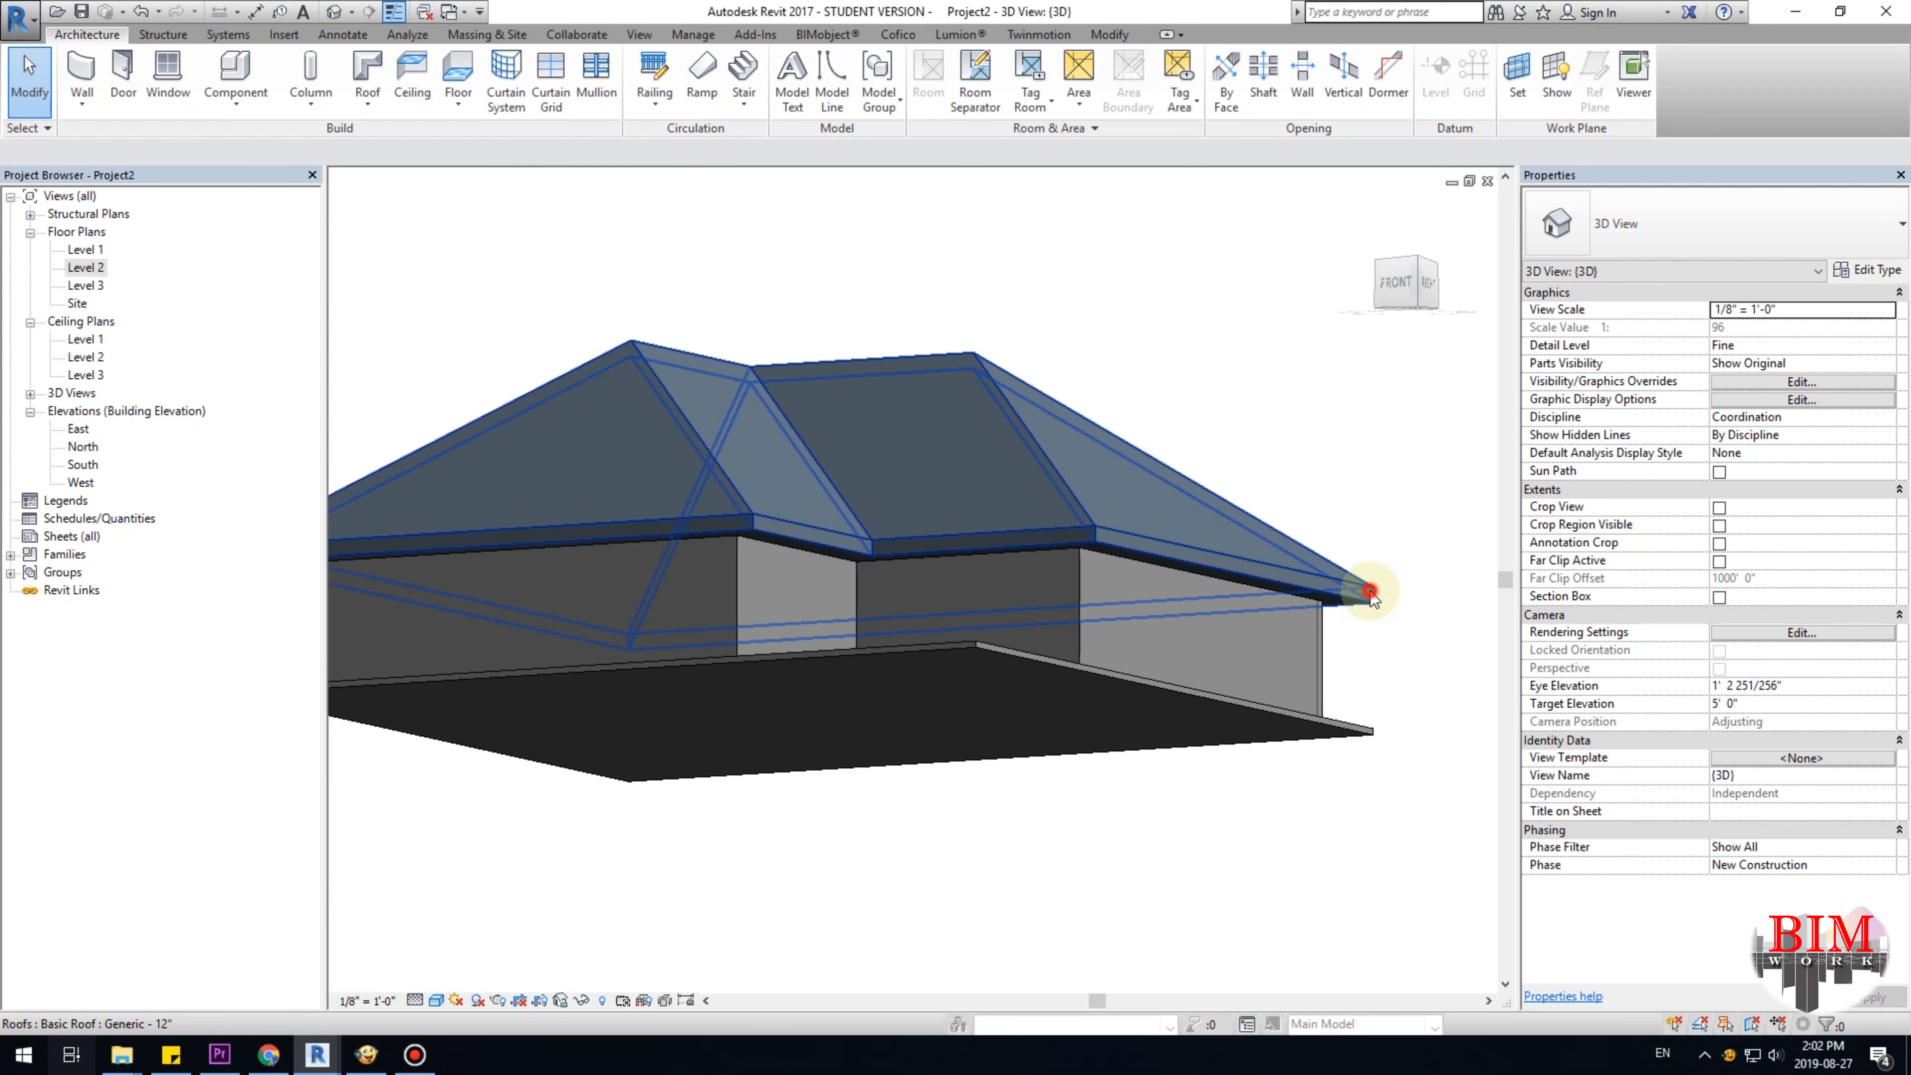
Duplicate the selected roof's type under the name Generic - 1".
left_click(1371, 592)
scroll(1394, 500, "up", 3)
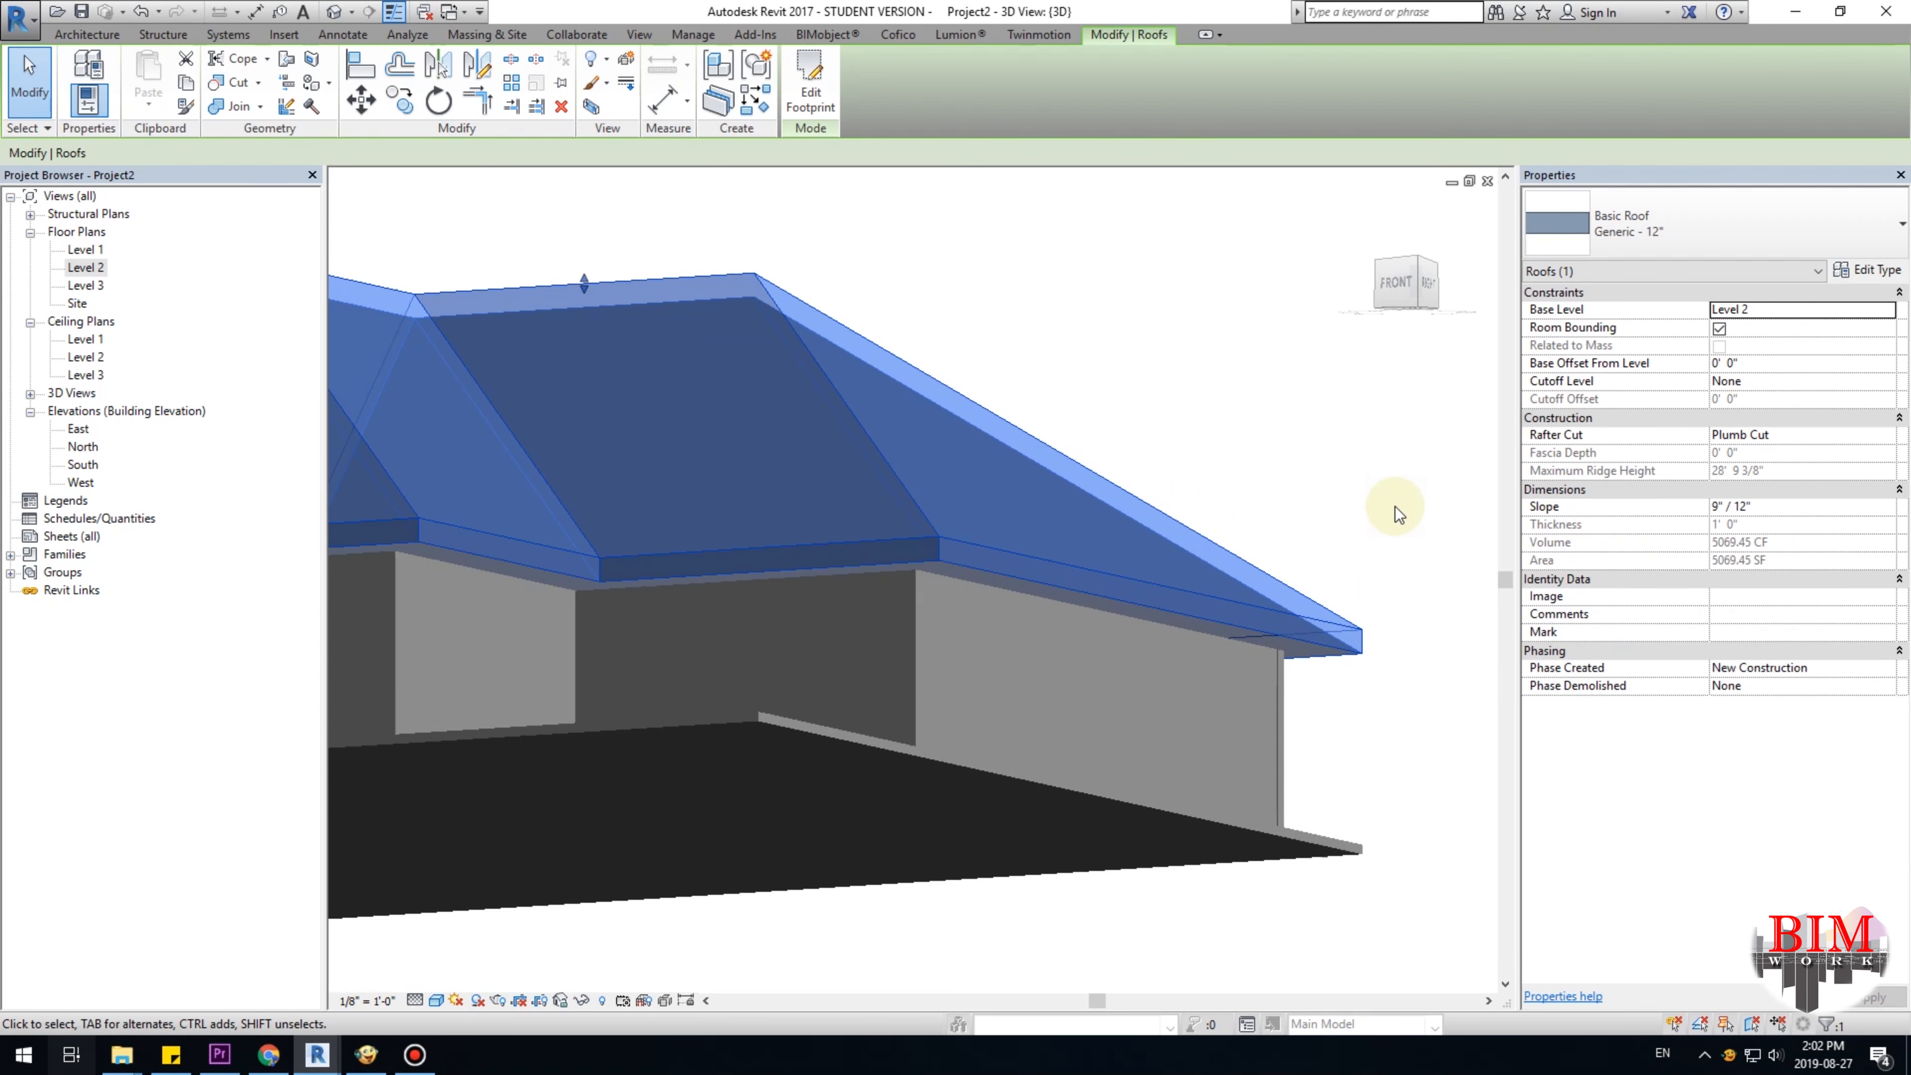
left_click(1876, 271)
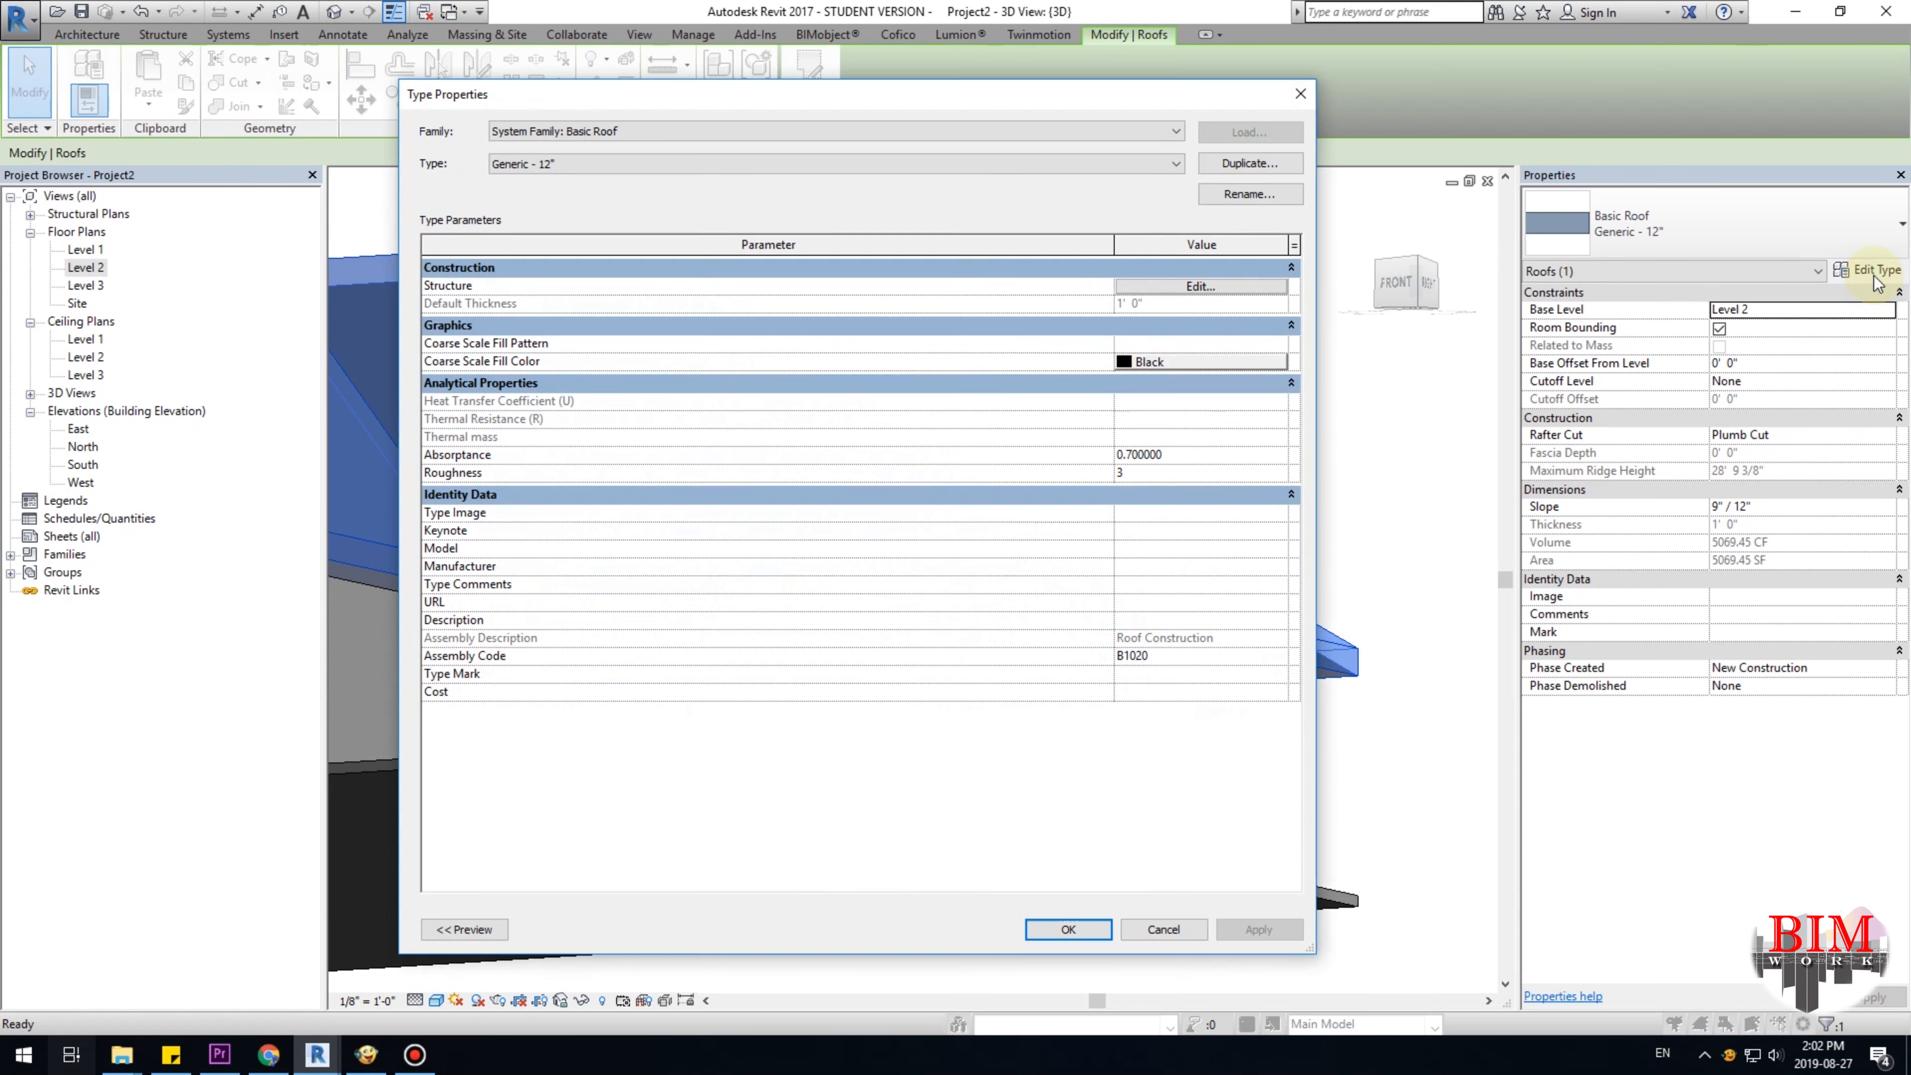
left_click(1240, 165)
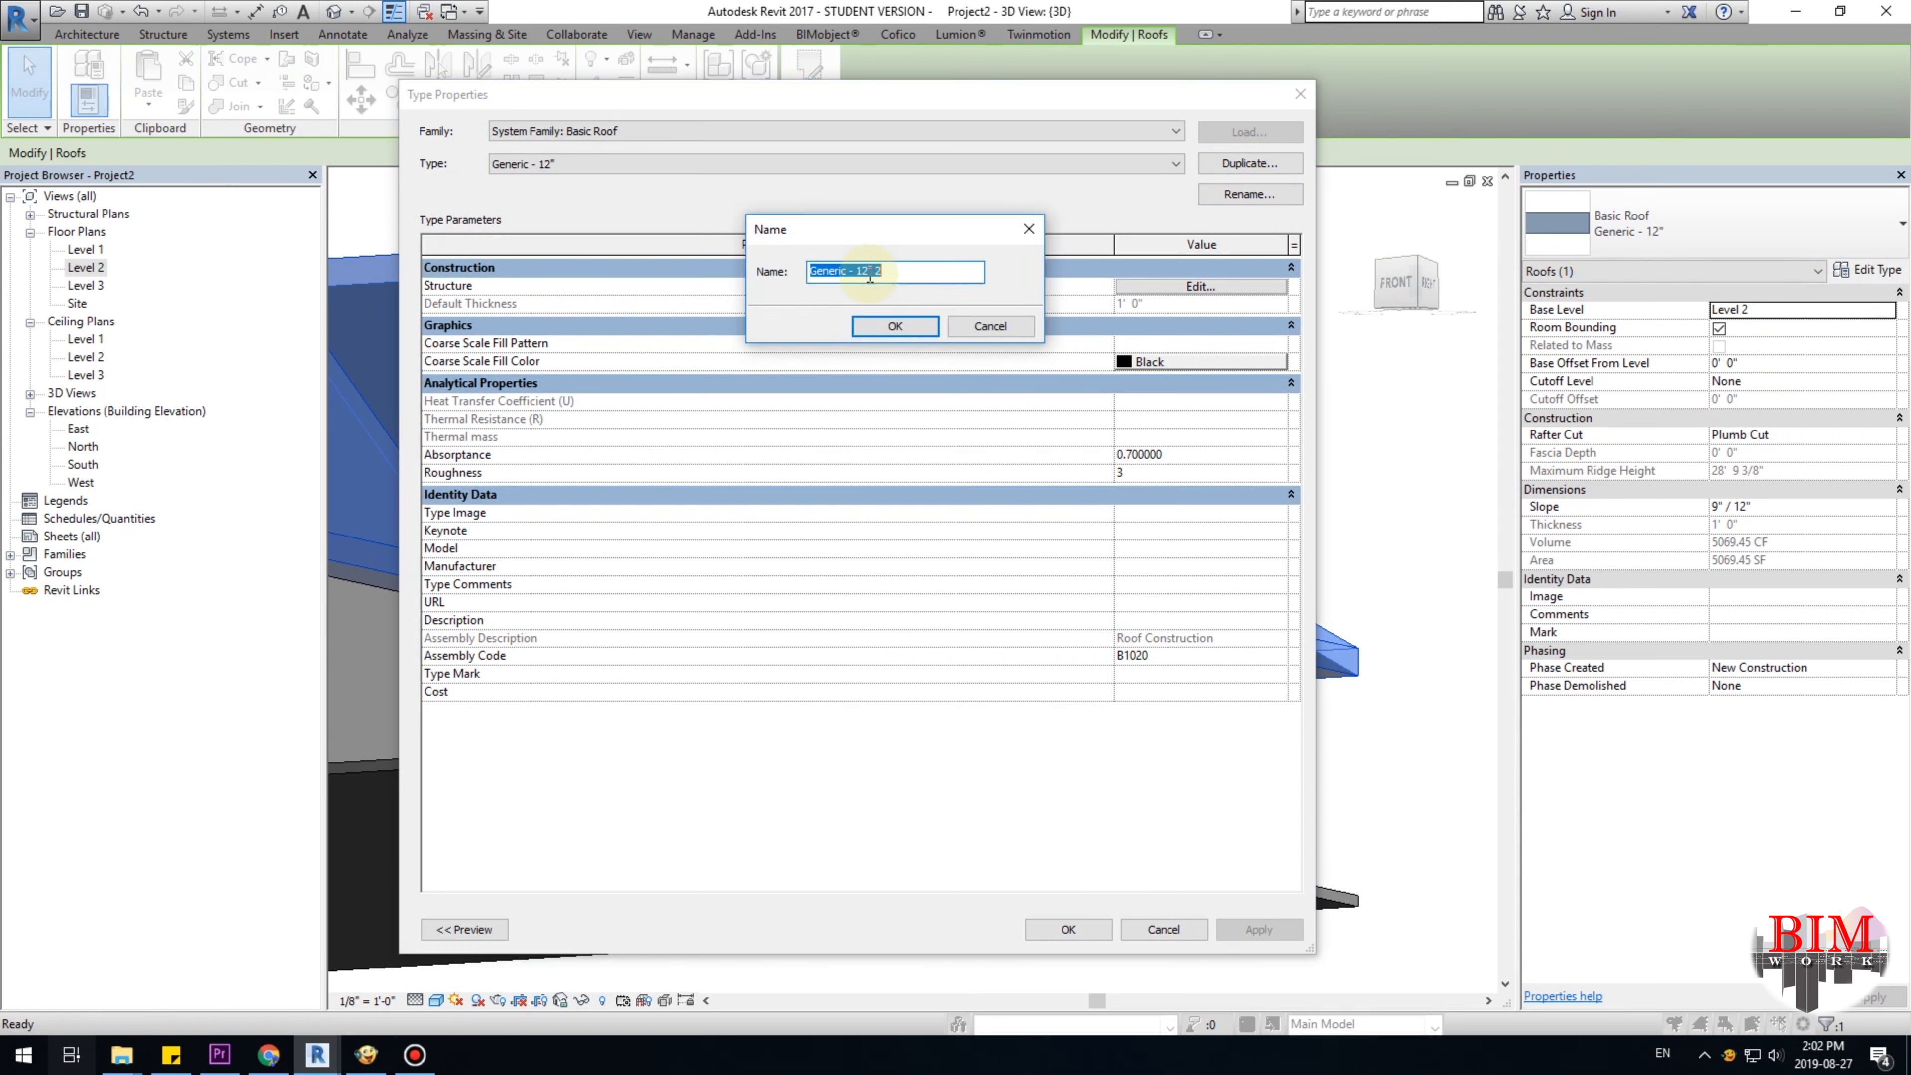
left_click_drag(856, 272, 906, 270)
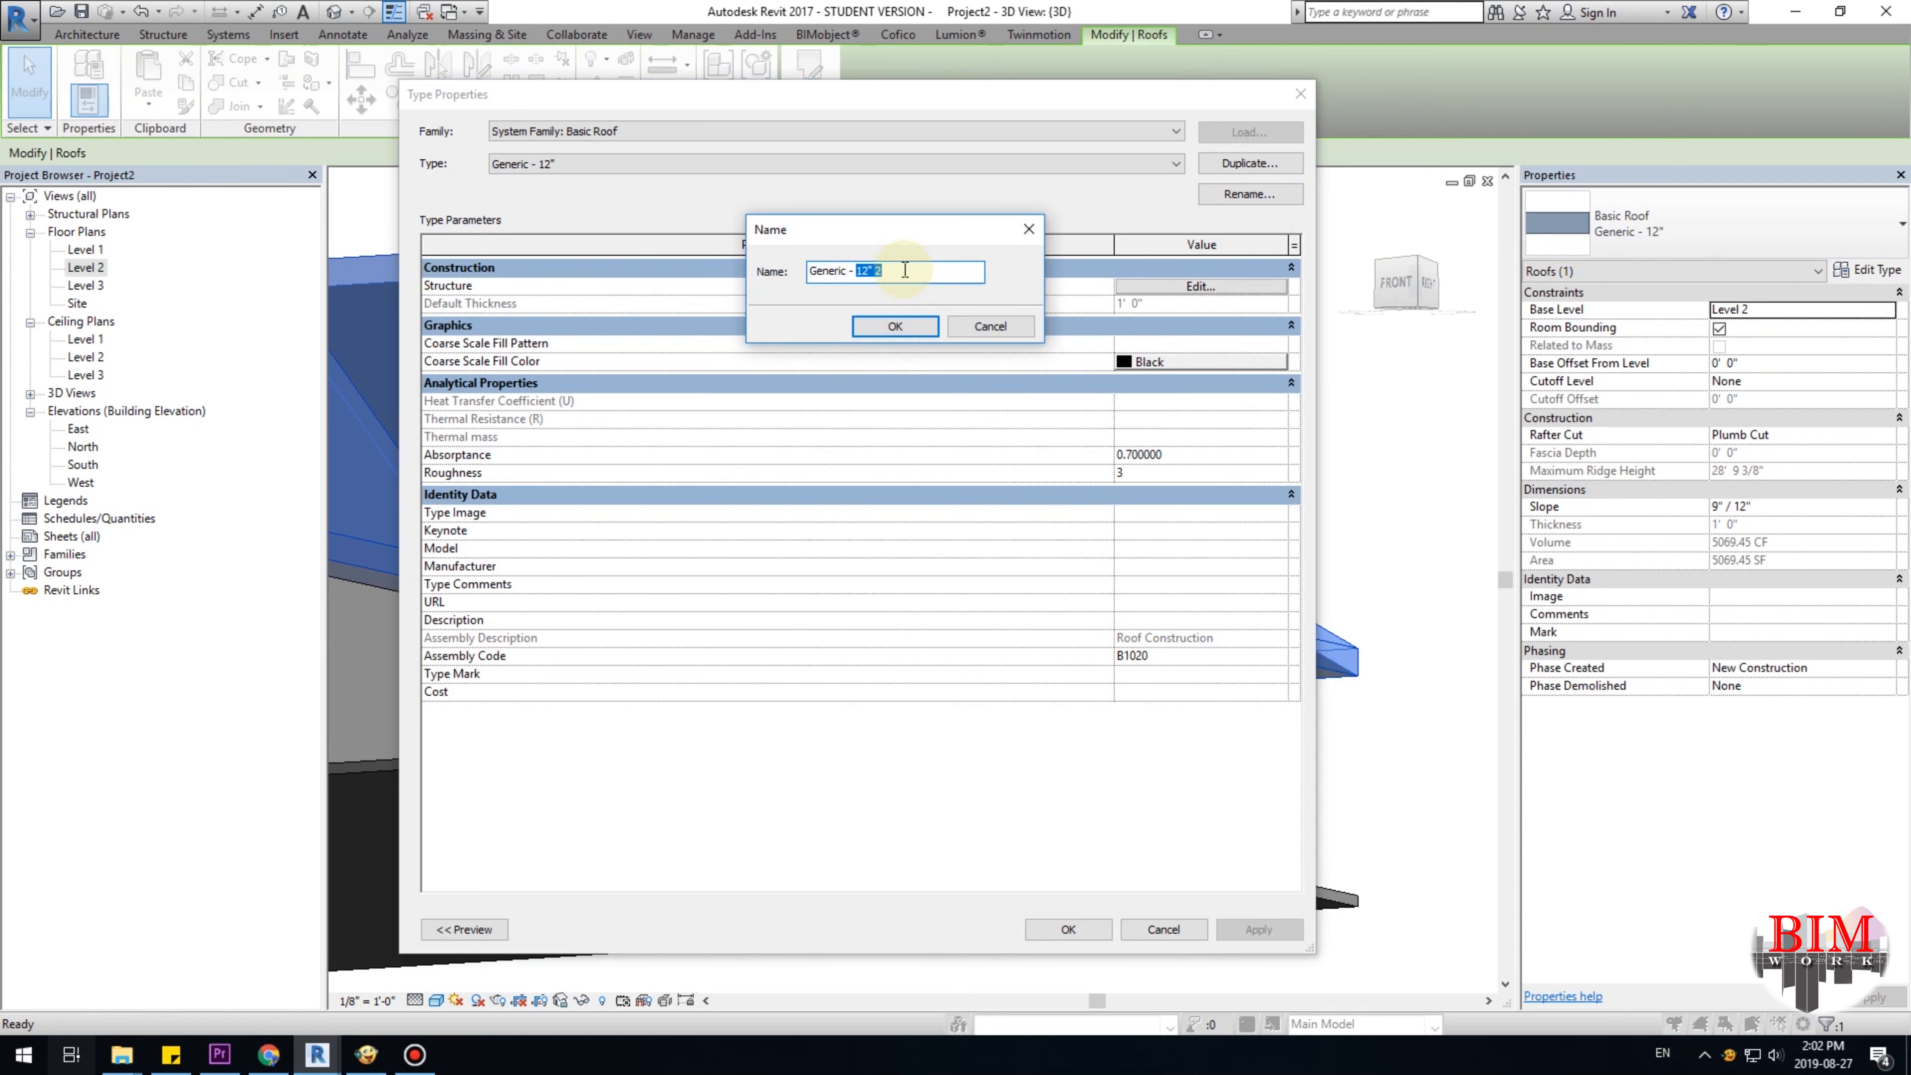
type("1")
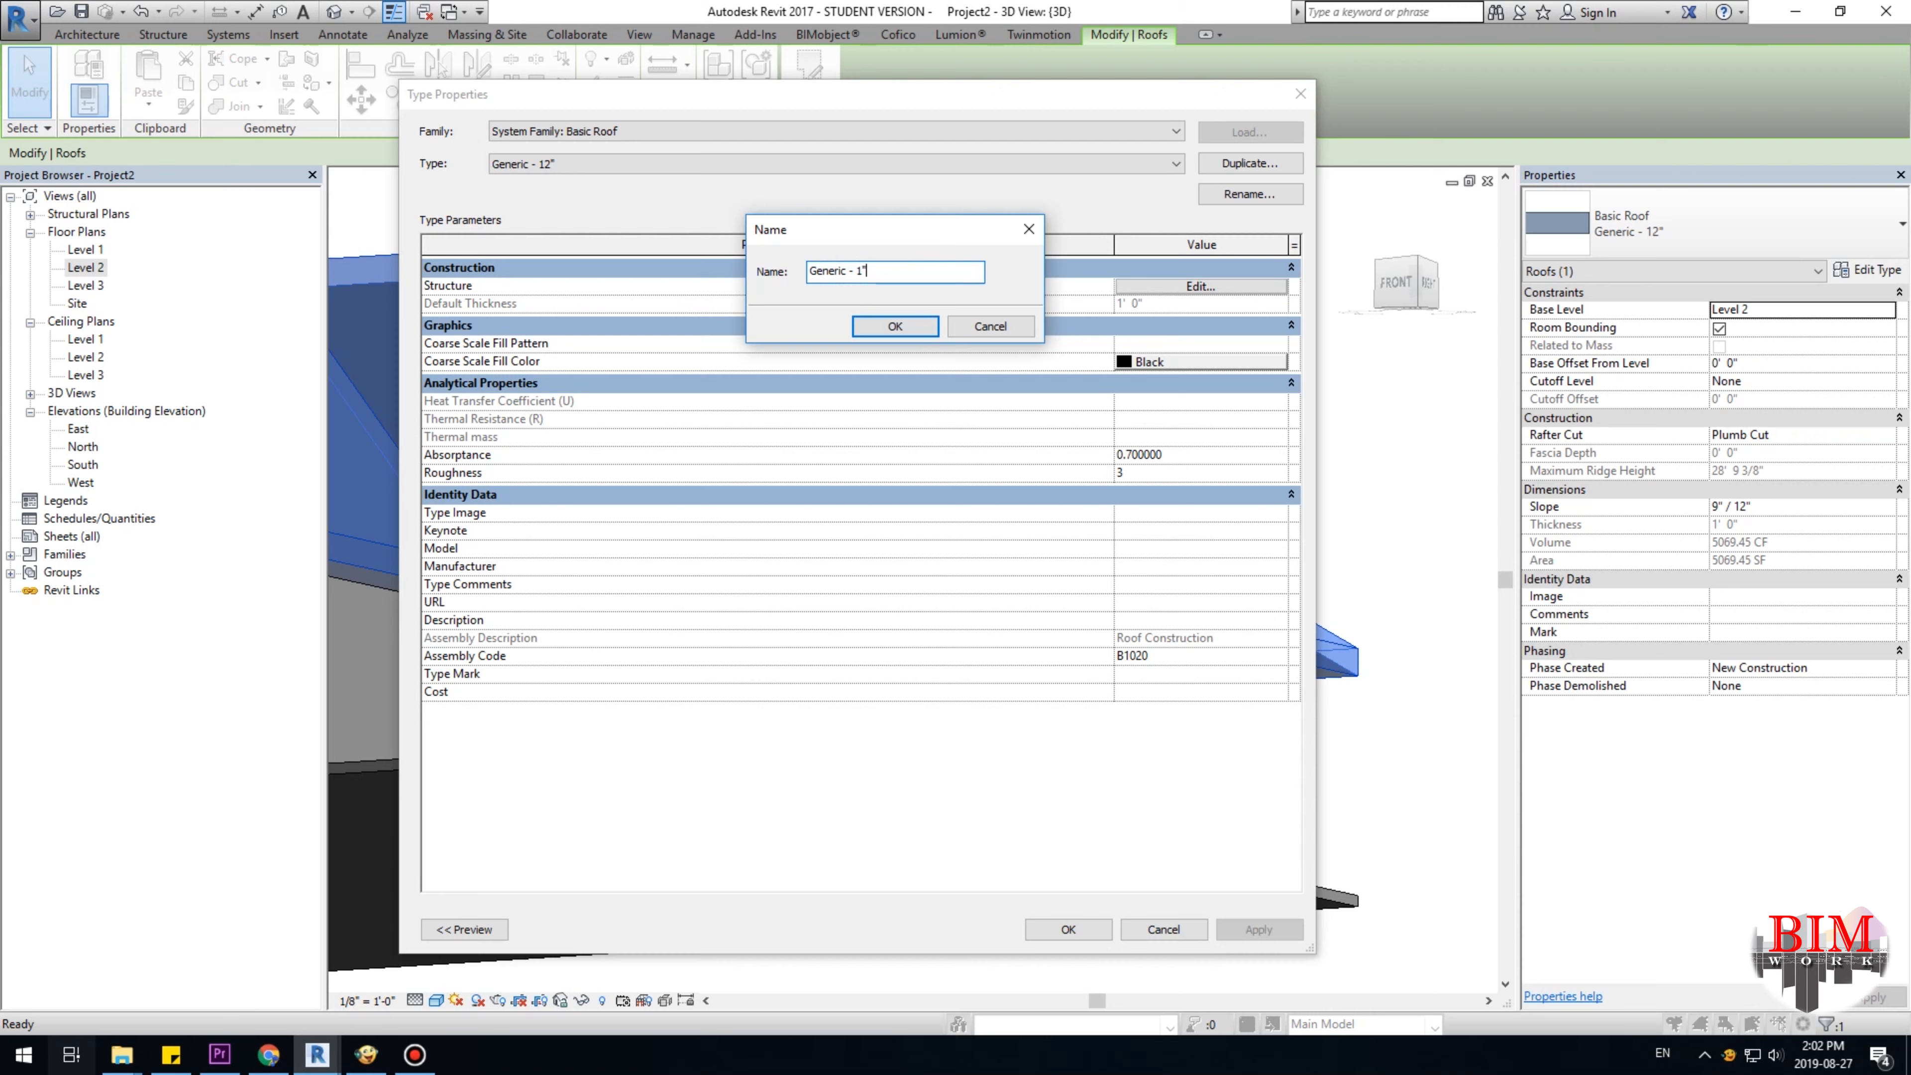
left_click(895, 326)
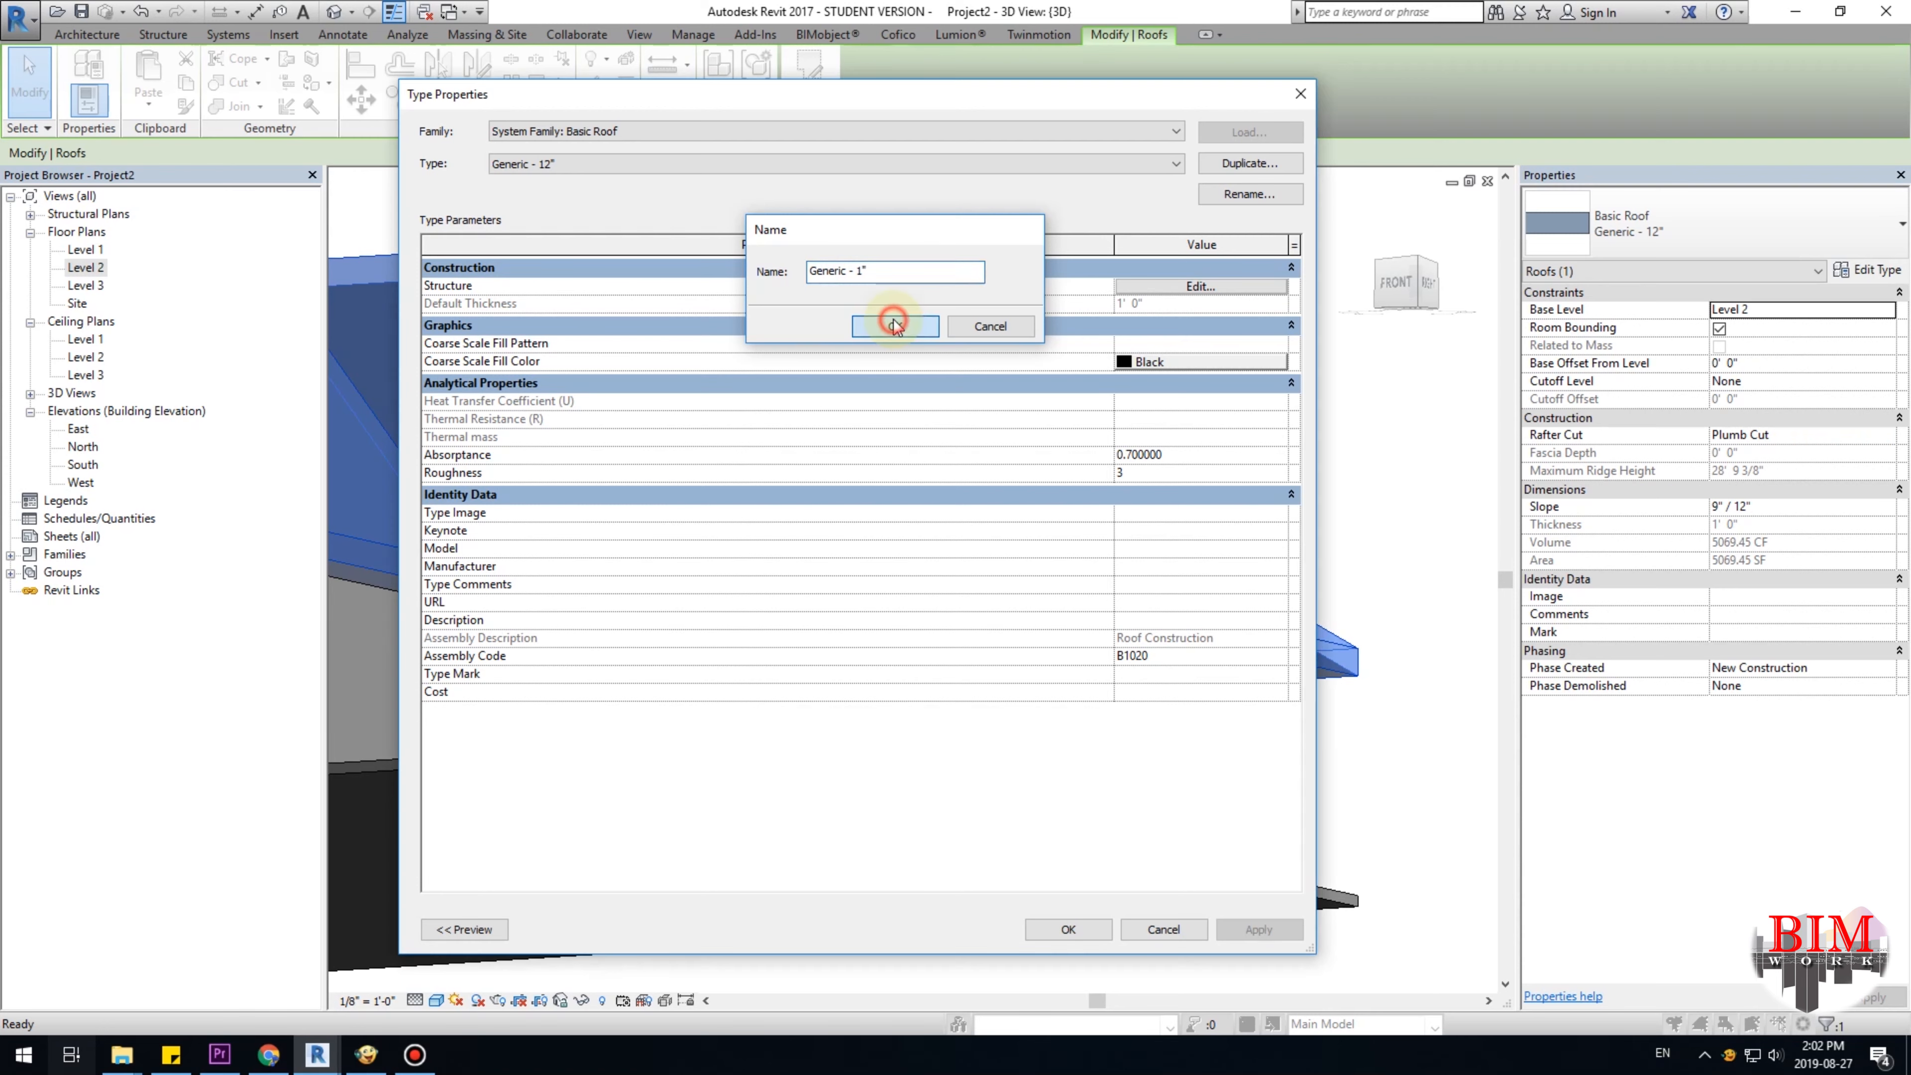
Set the structure layer of the Generic - 1" roof type to 1" thick and apply it to the roof.
left_click(1172, 290)
left_click(907, 281)
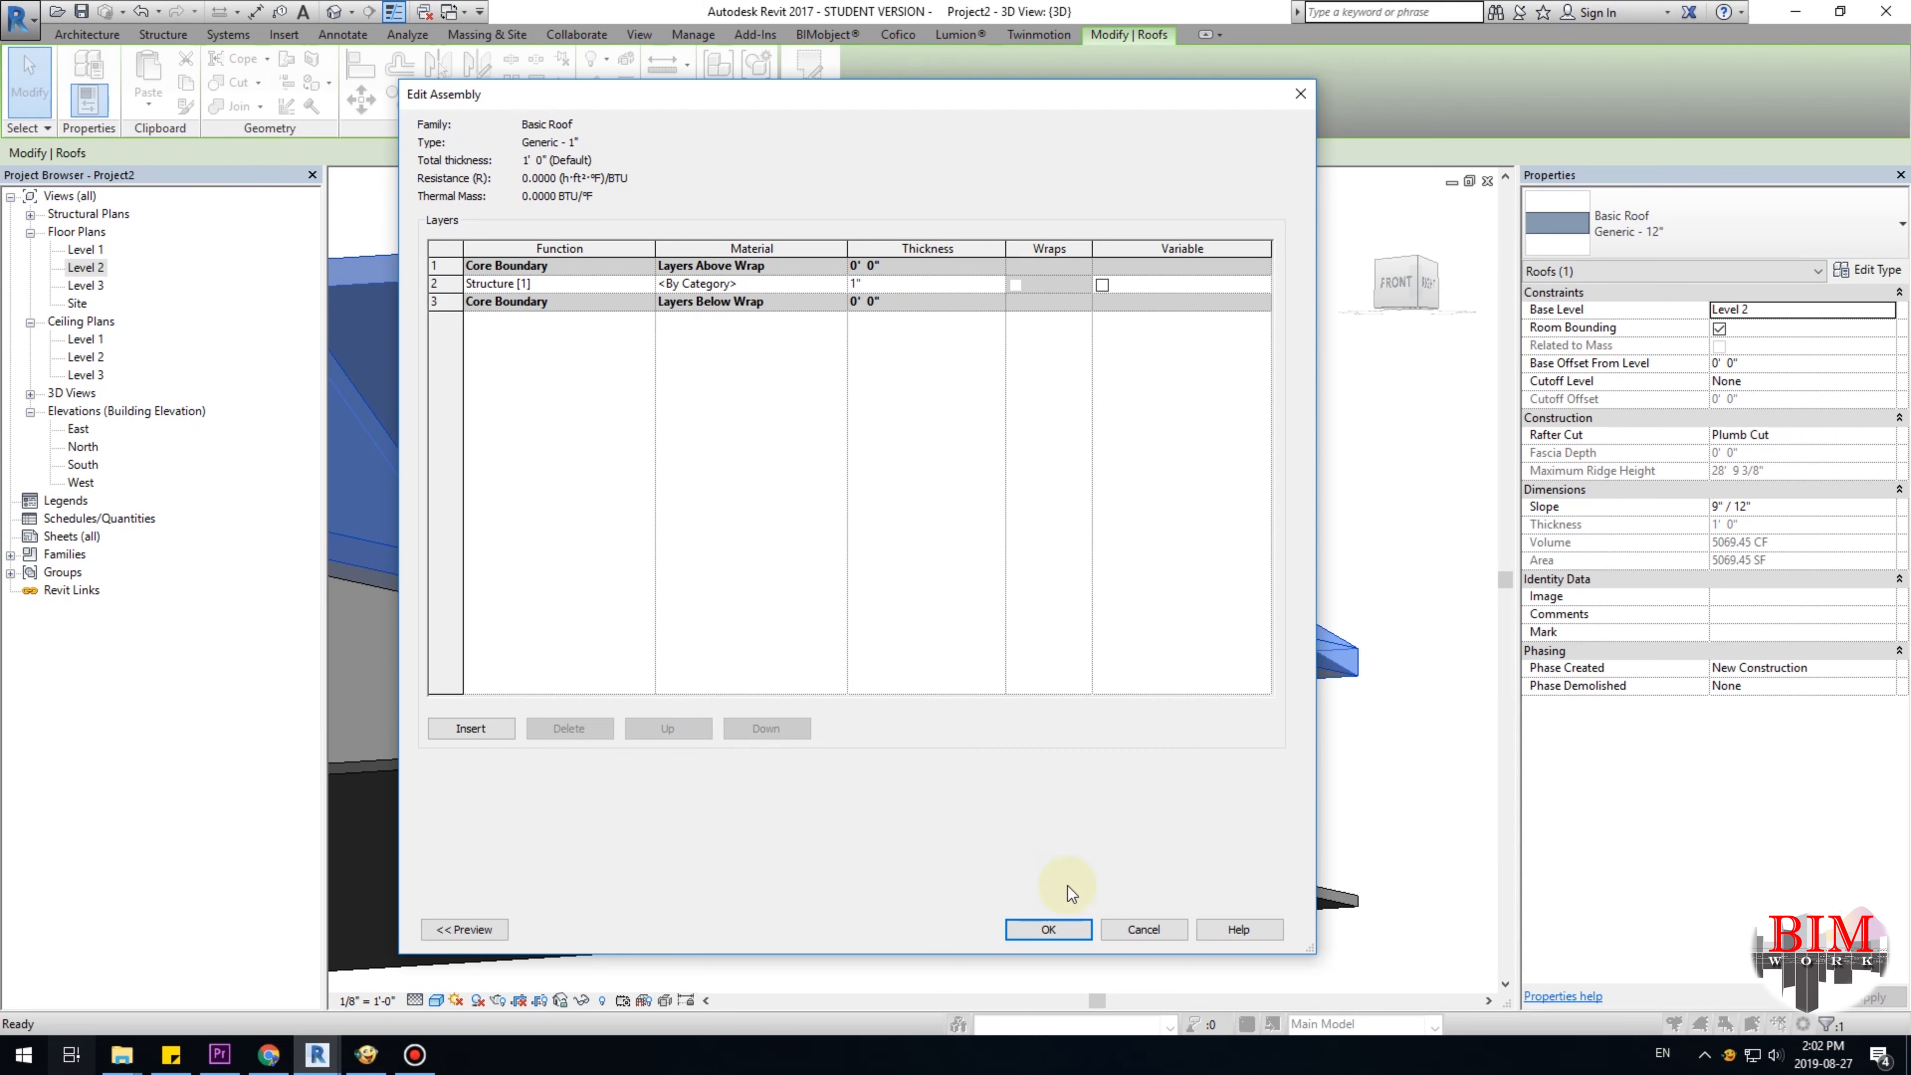
left_click(1045, 930)
left_click(1064, 929)
left_click(1247, 409)
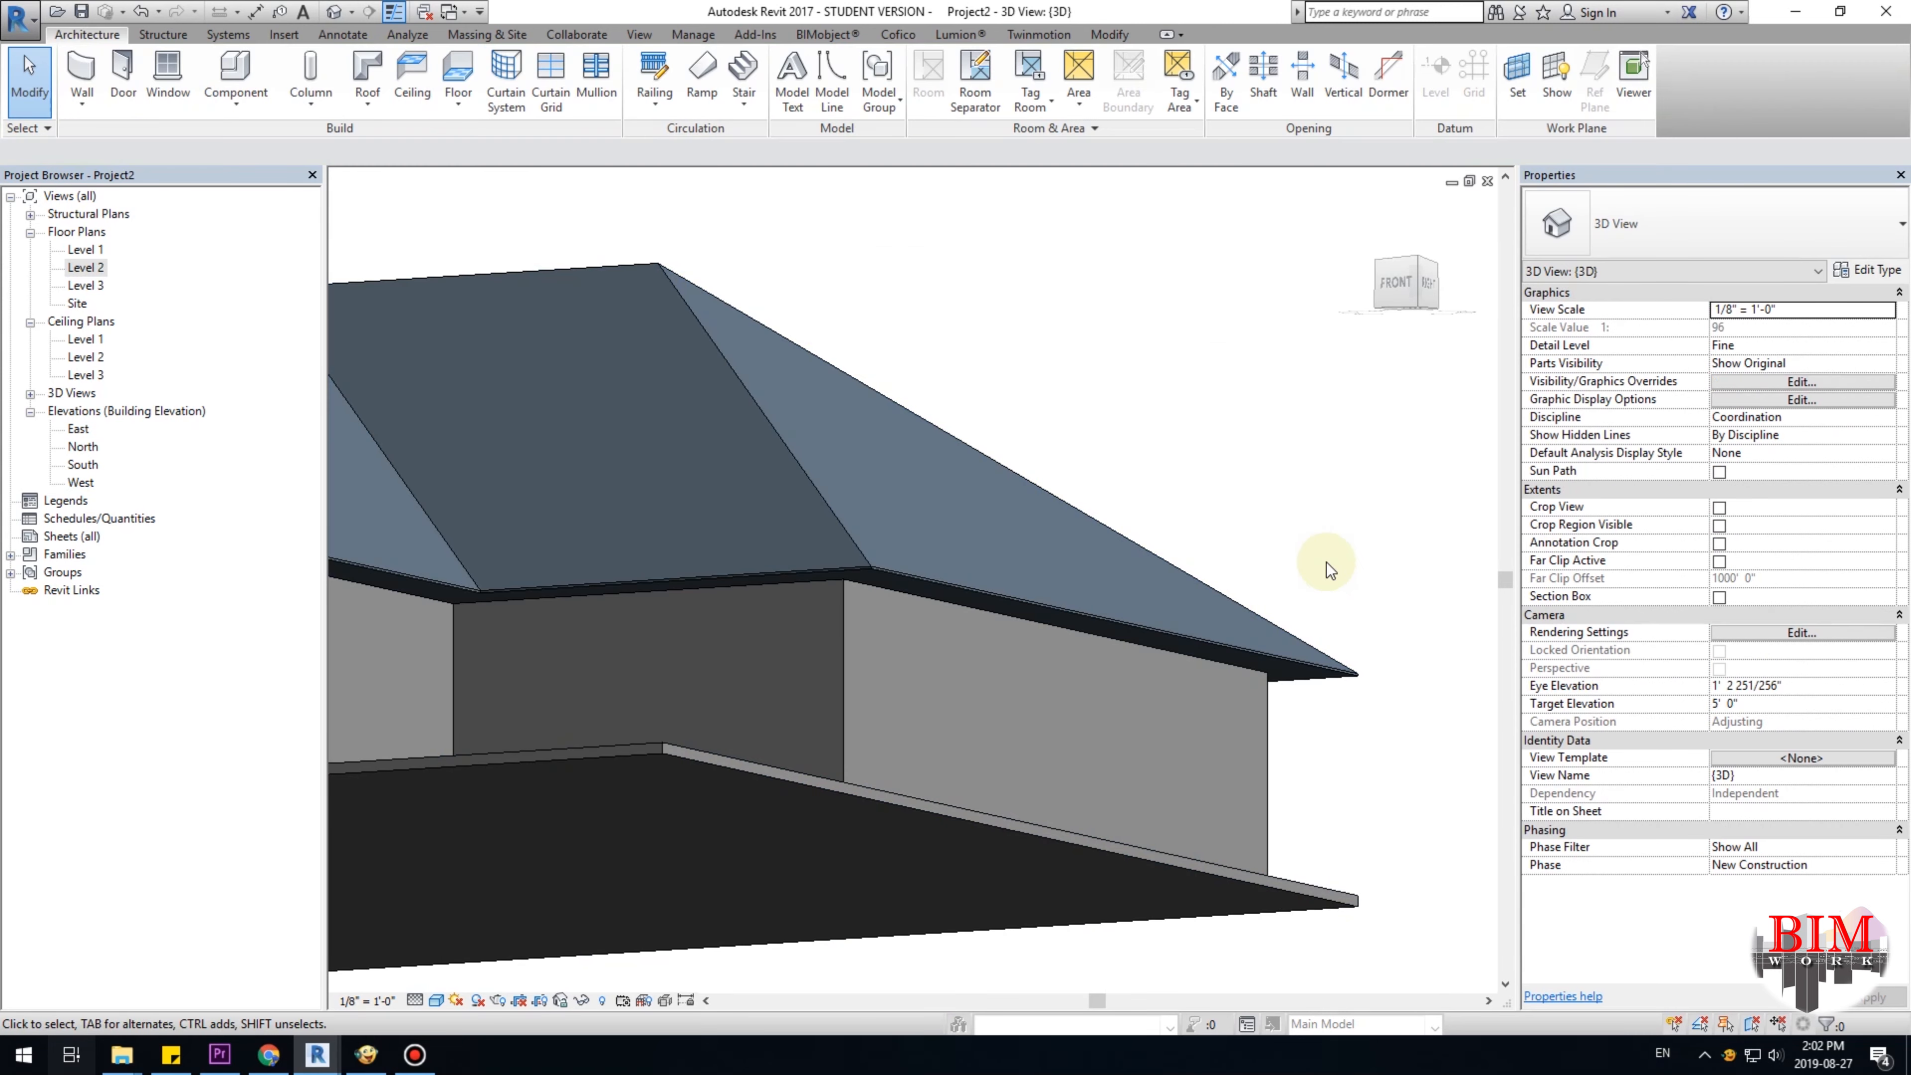
Examine the thinner roof's eaves in 3D and its outline on the Level 2 floor plan.
middle_click_drag(1344, 691, 1309, 734, "shift")
scroll(1290, 650, "down", 5)
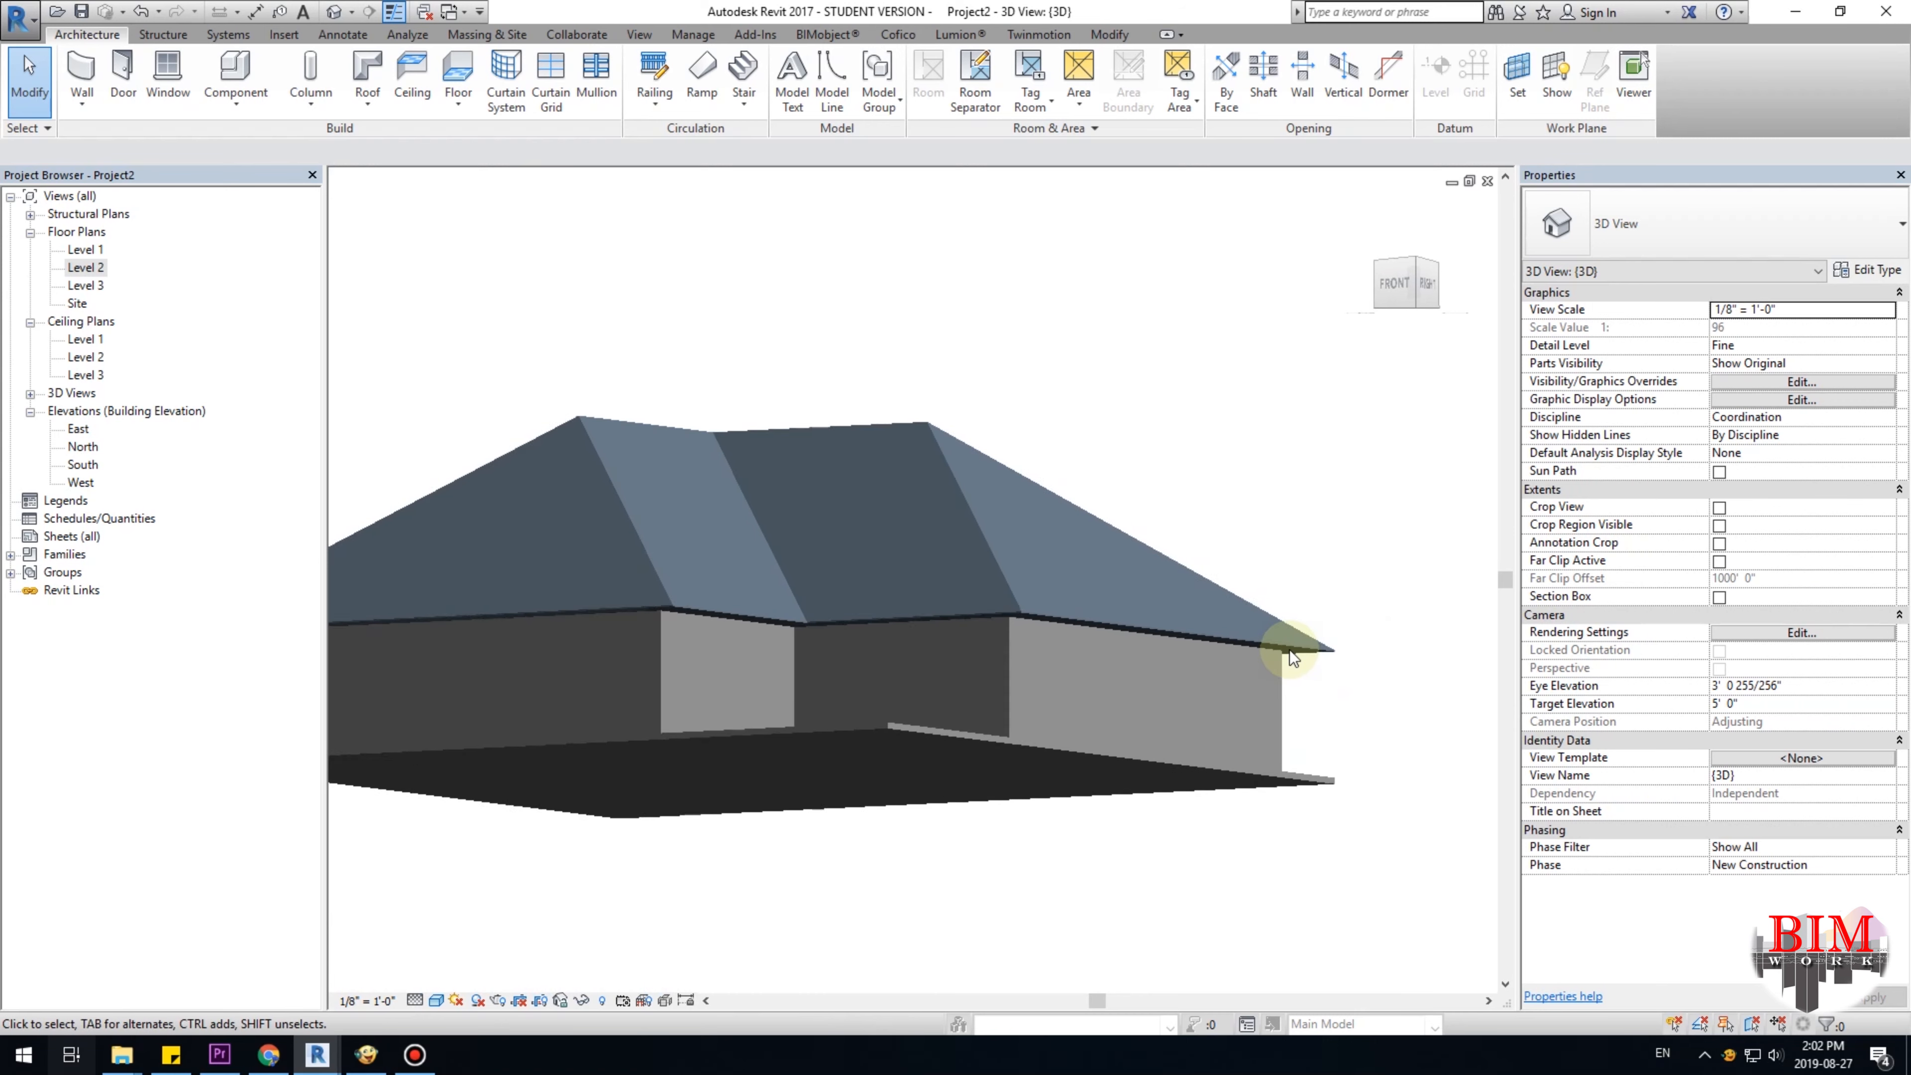
scroll(1013, 686, "up", 2)
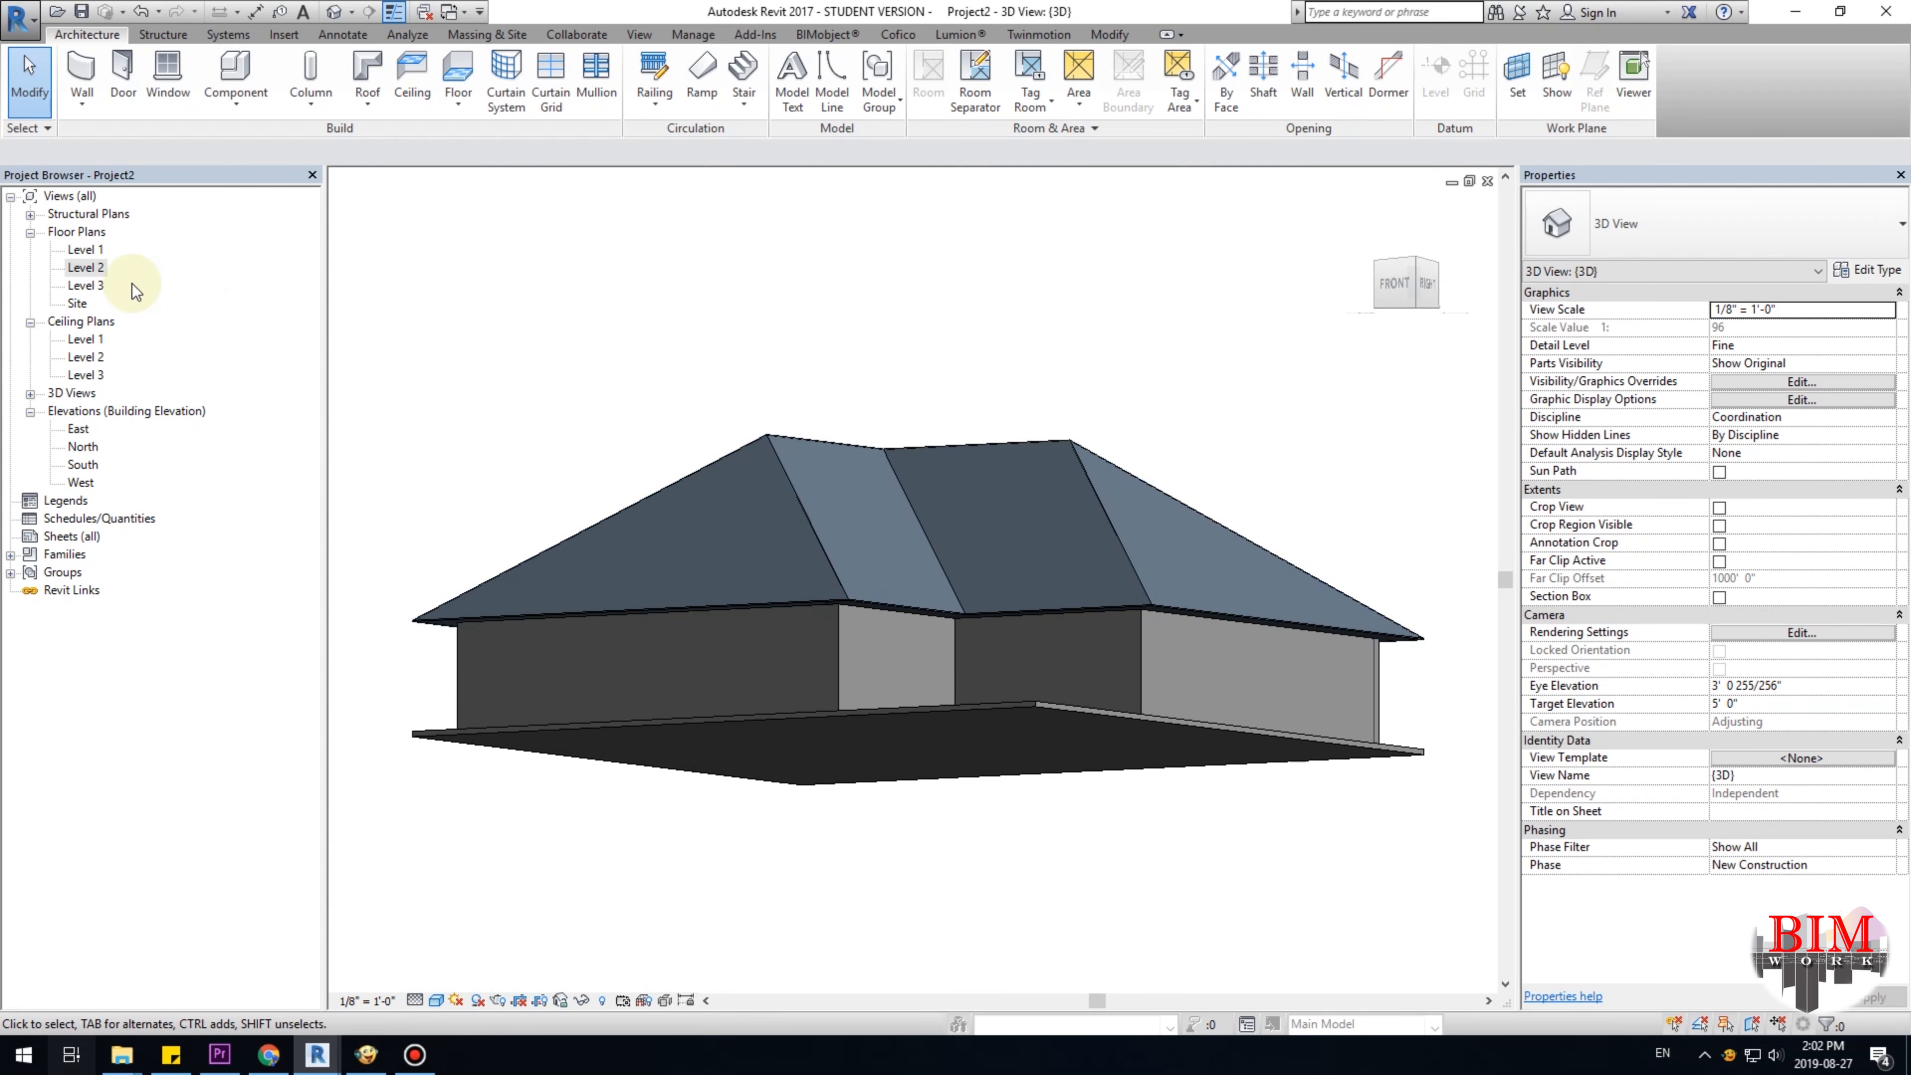
double_click(95, 275)
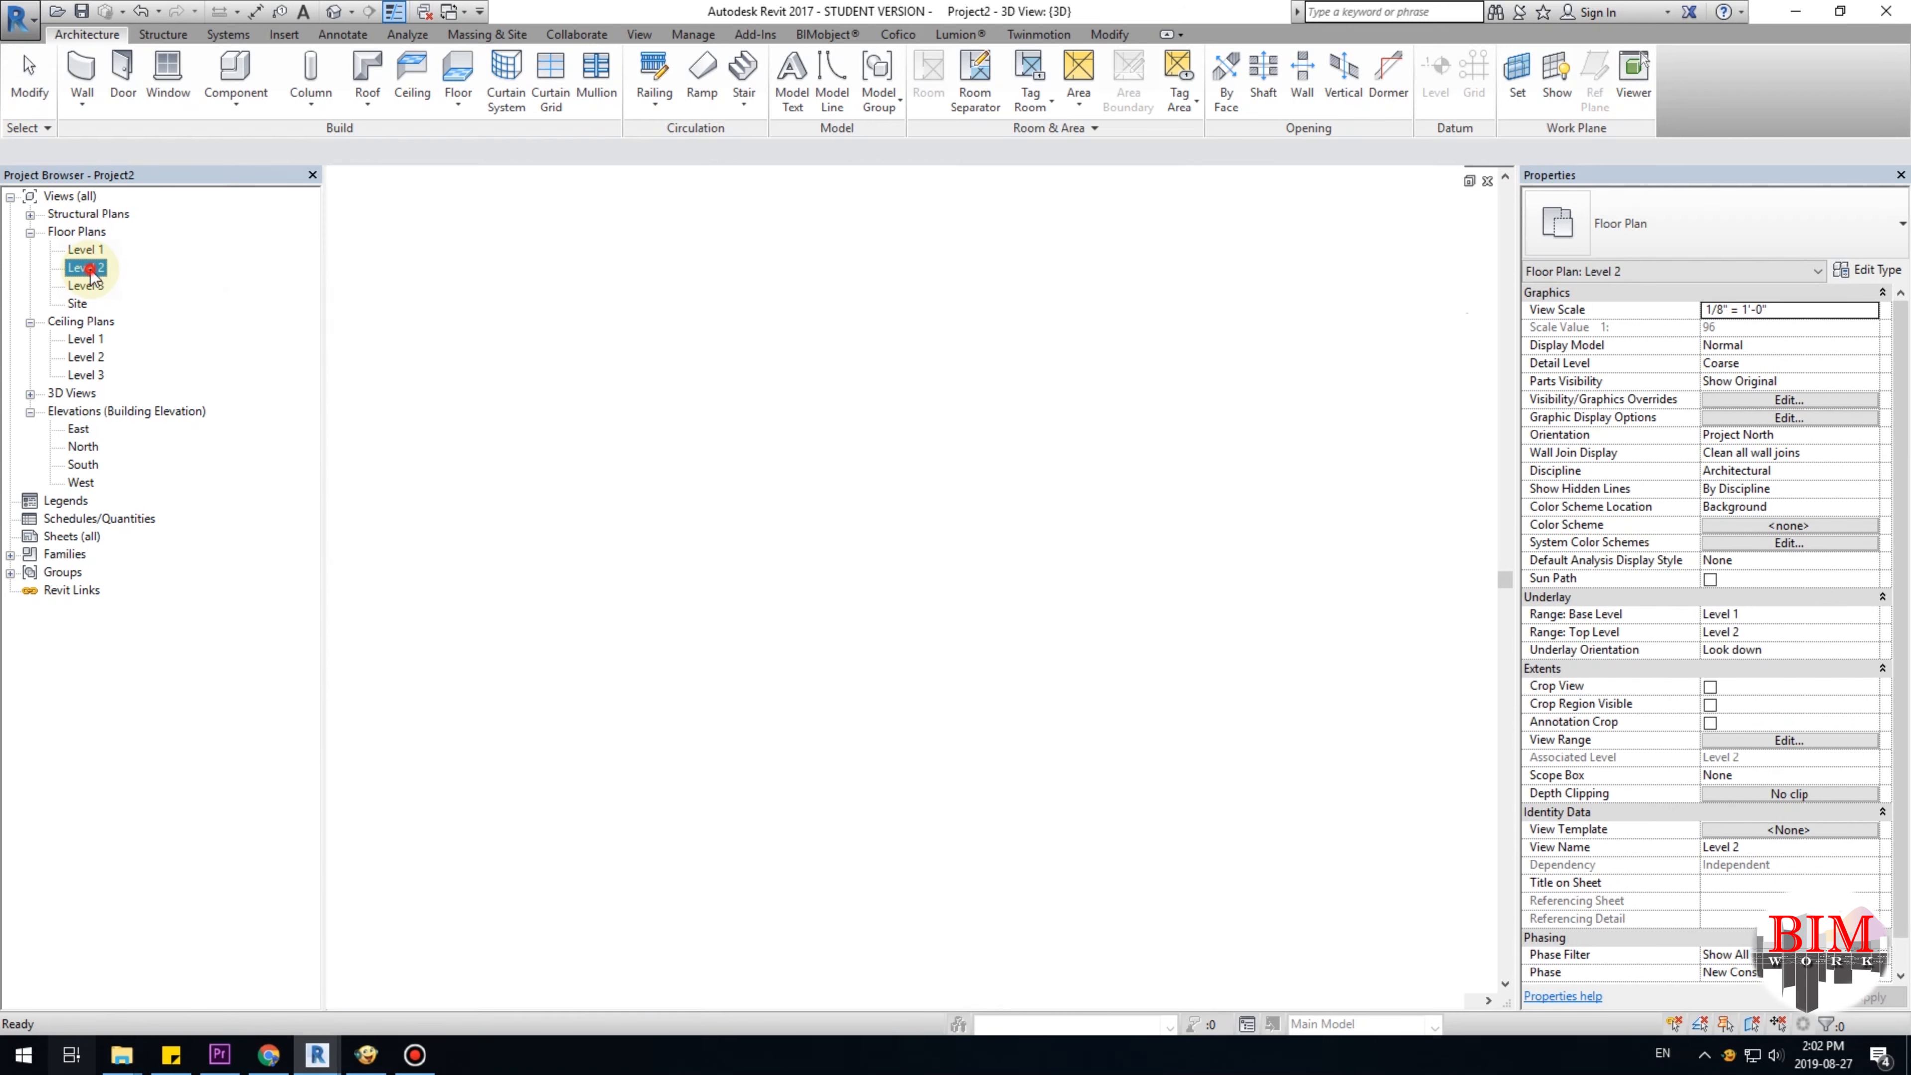
left_click(753, 251)
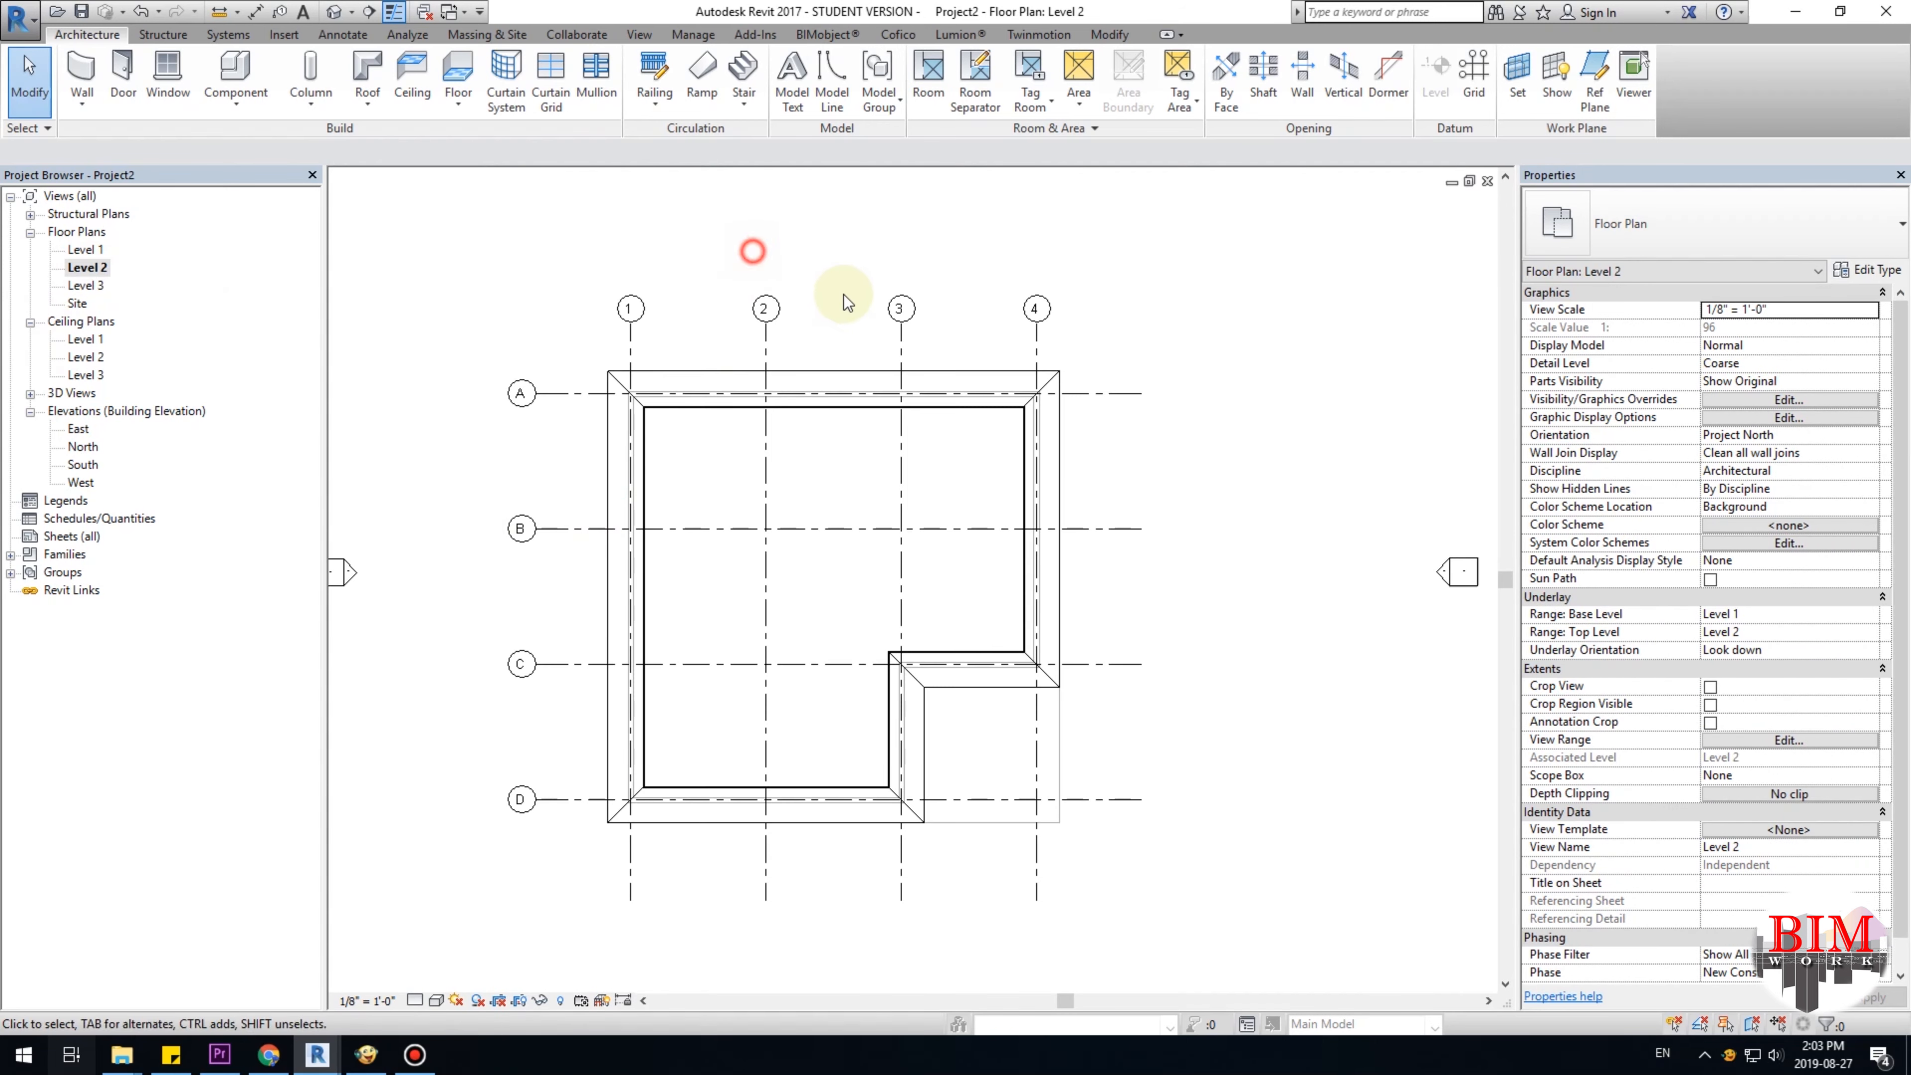
Check the roof's ridges on the Level 3 floor plan and return to the Level 1 floor plan.
double_click(86, 285)
middle_click_drag(1082, 515, 1136, 516)
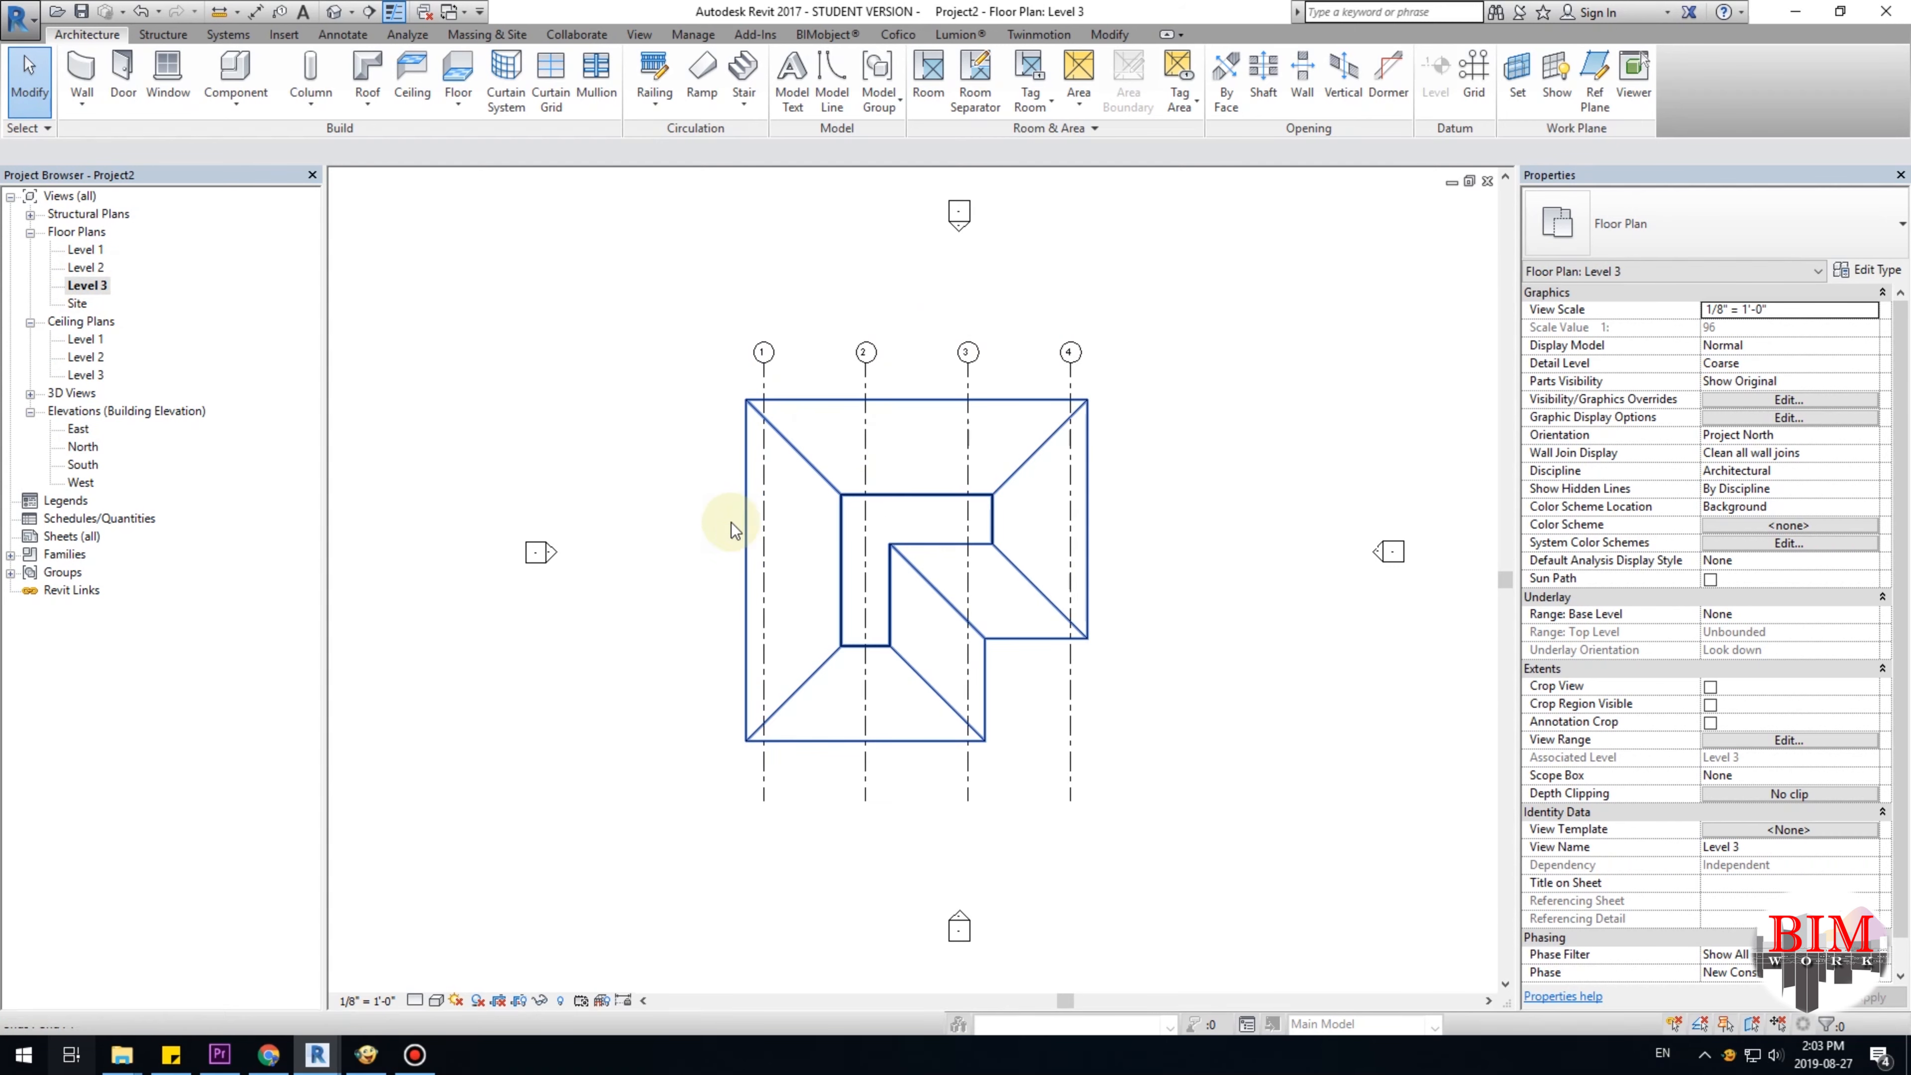
scroll(908, 654, "up", 2)
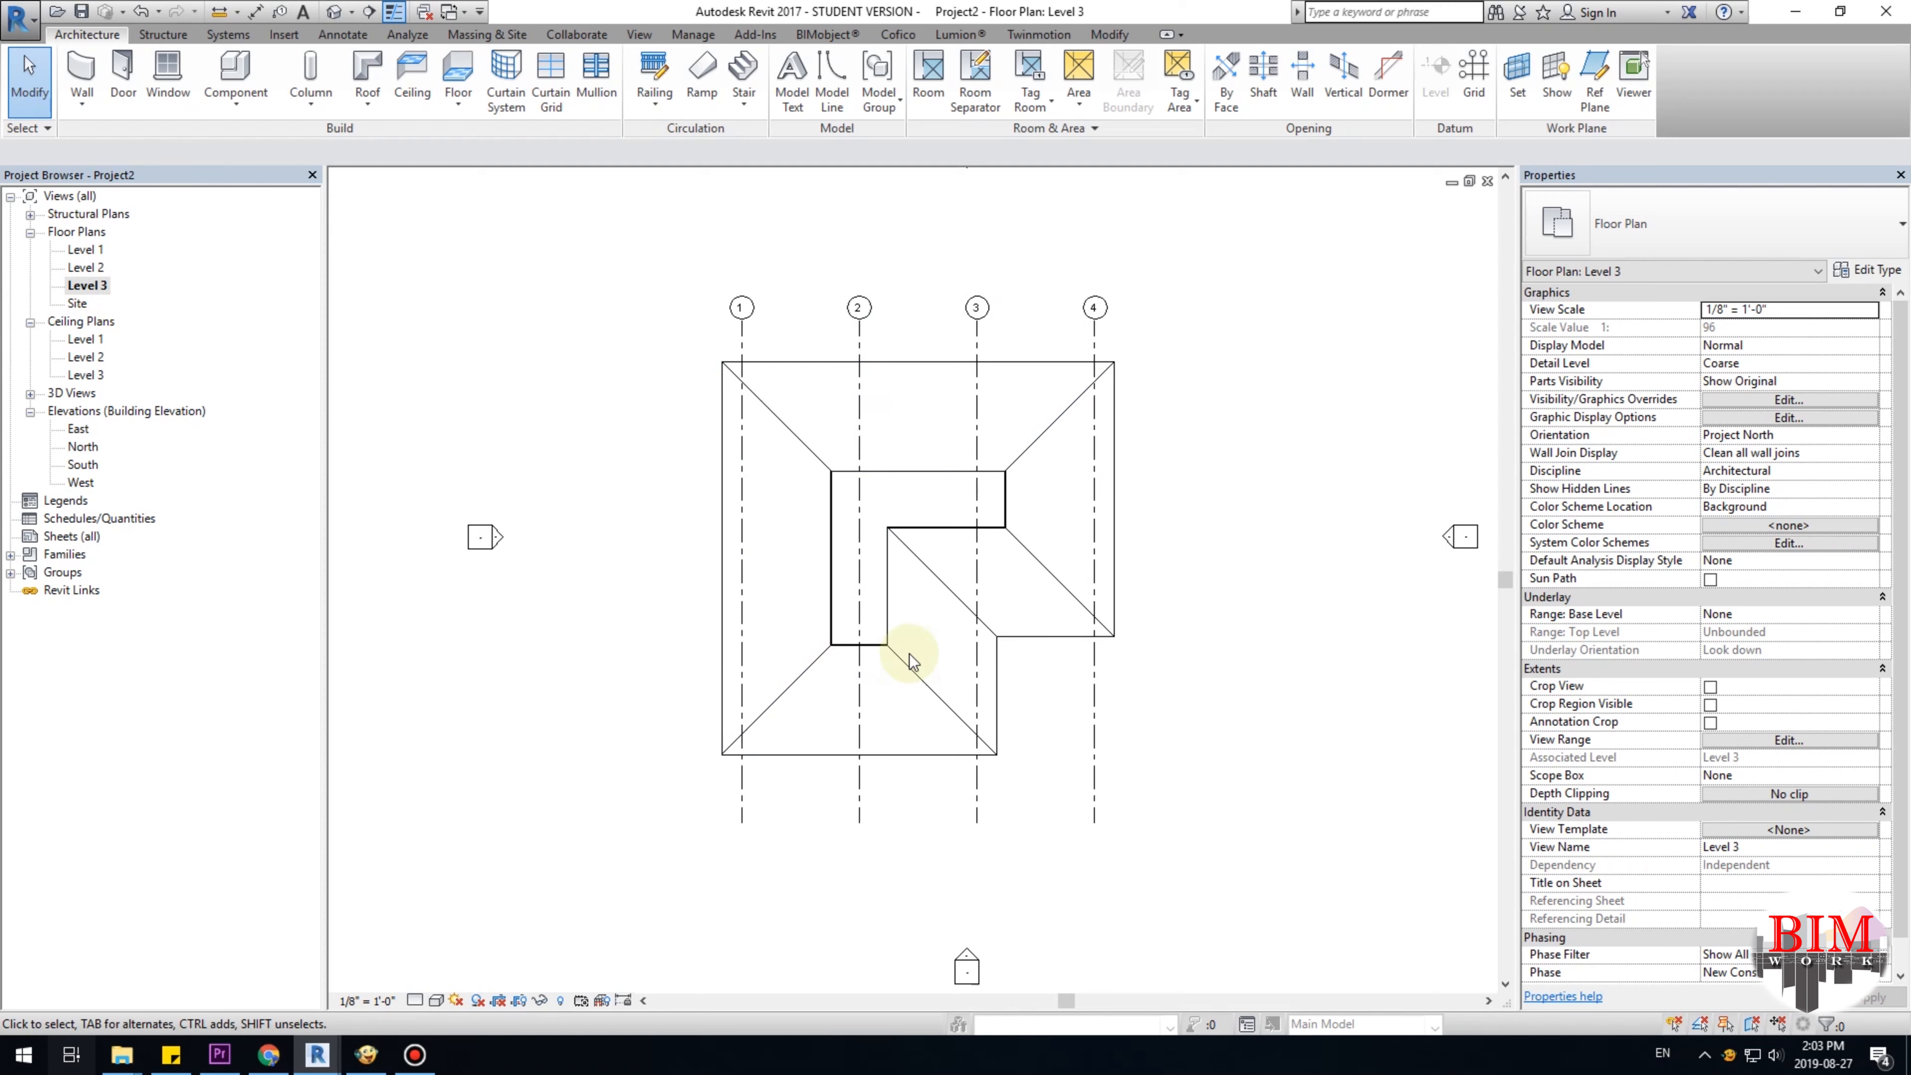
double_click(85, 249)
scroll(869, 594, "up", 2)
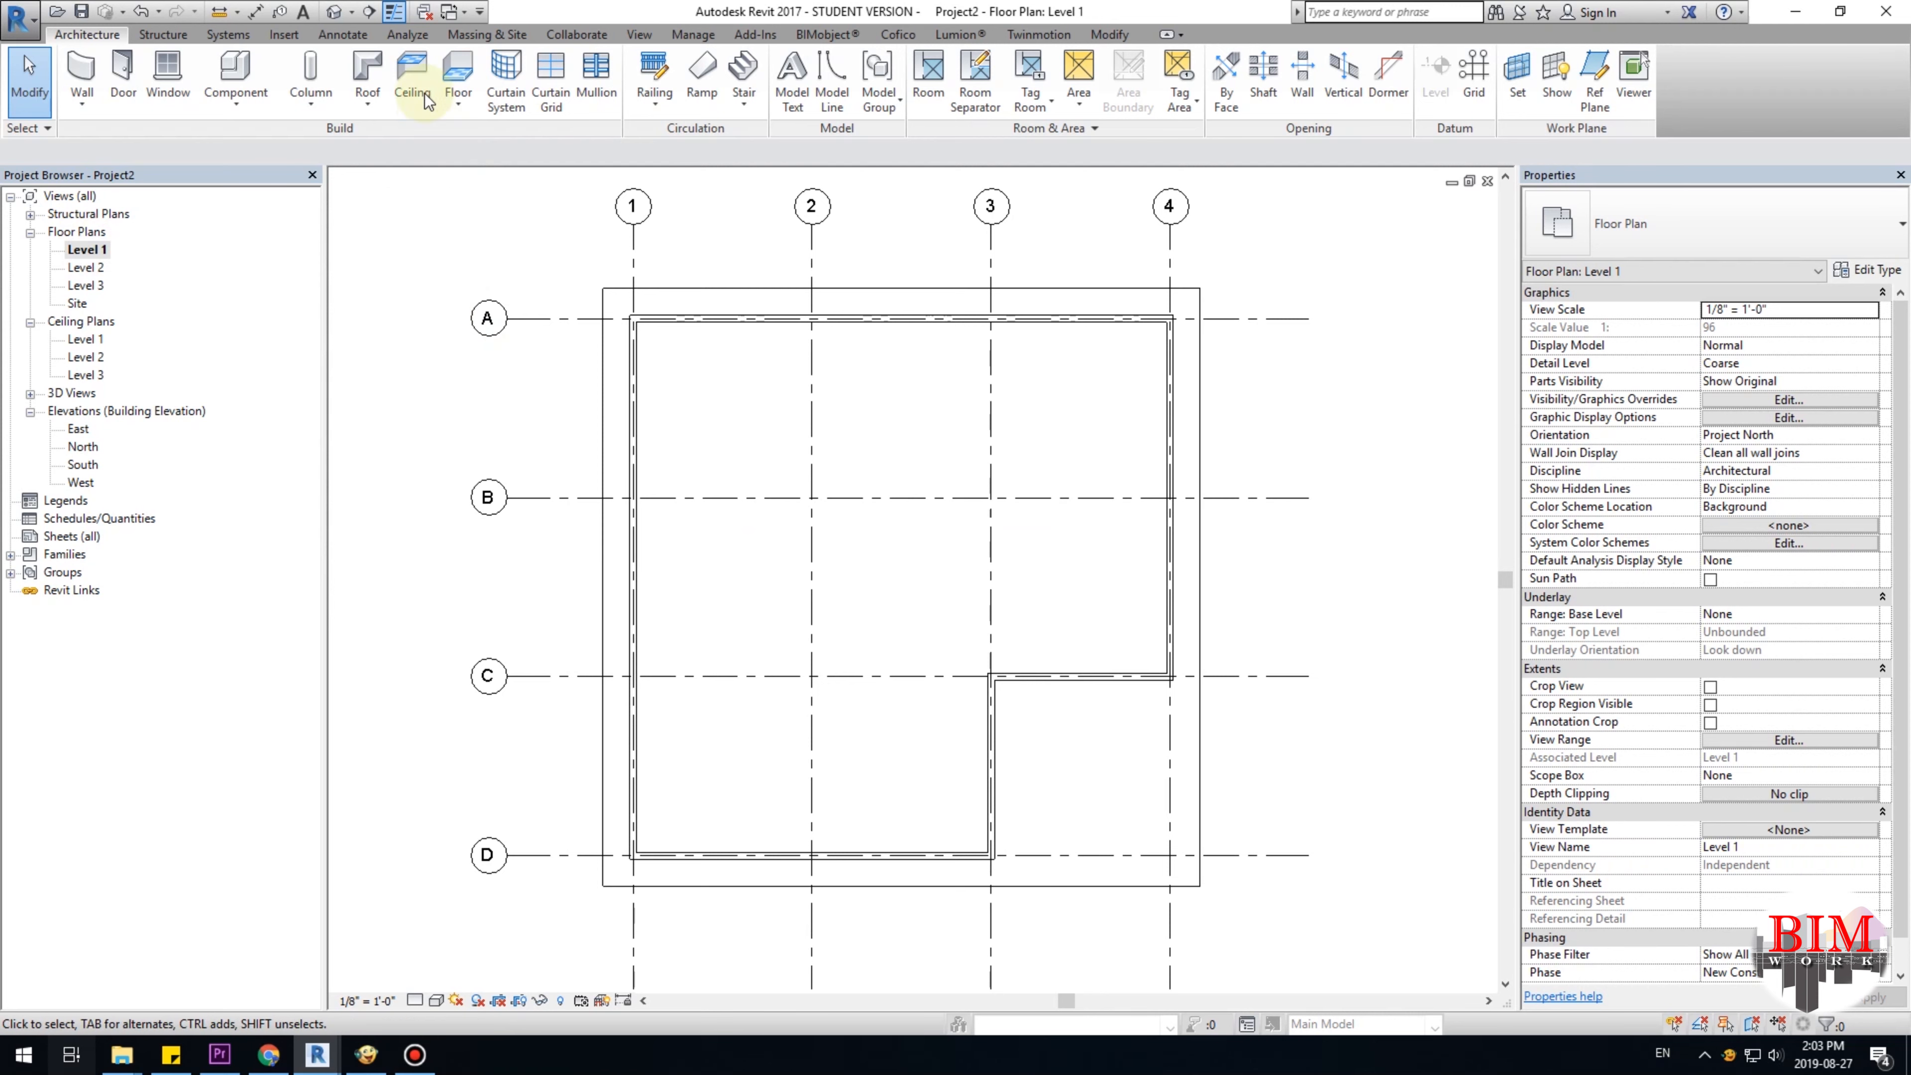
Place an automatic 2' x 2' ACT System ceiling within the exterior walls, at an 8' 0" offset from Level 1.
left_click(410, 73)
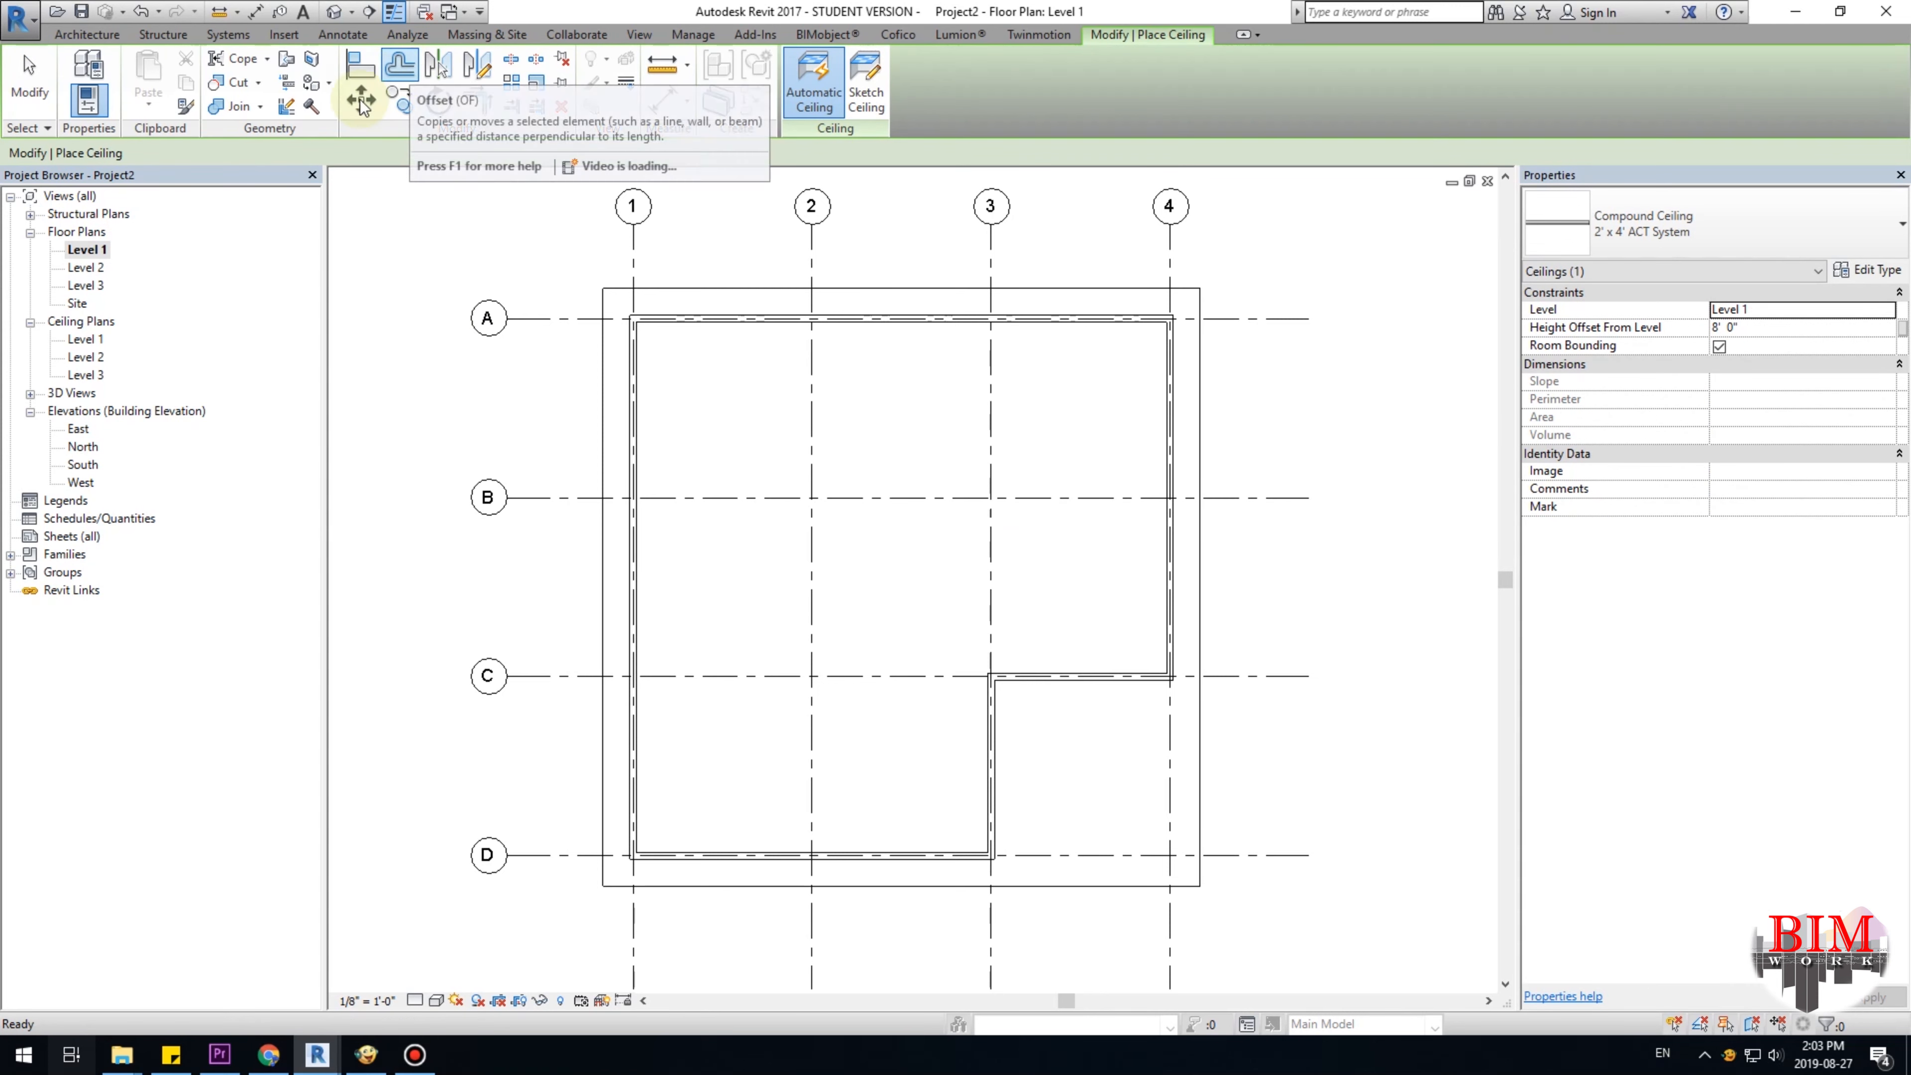
middle_click_drag(740, 389, 753, 339)
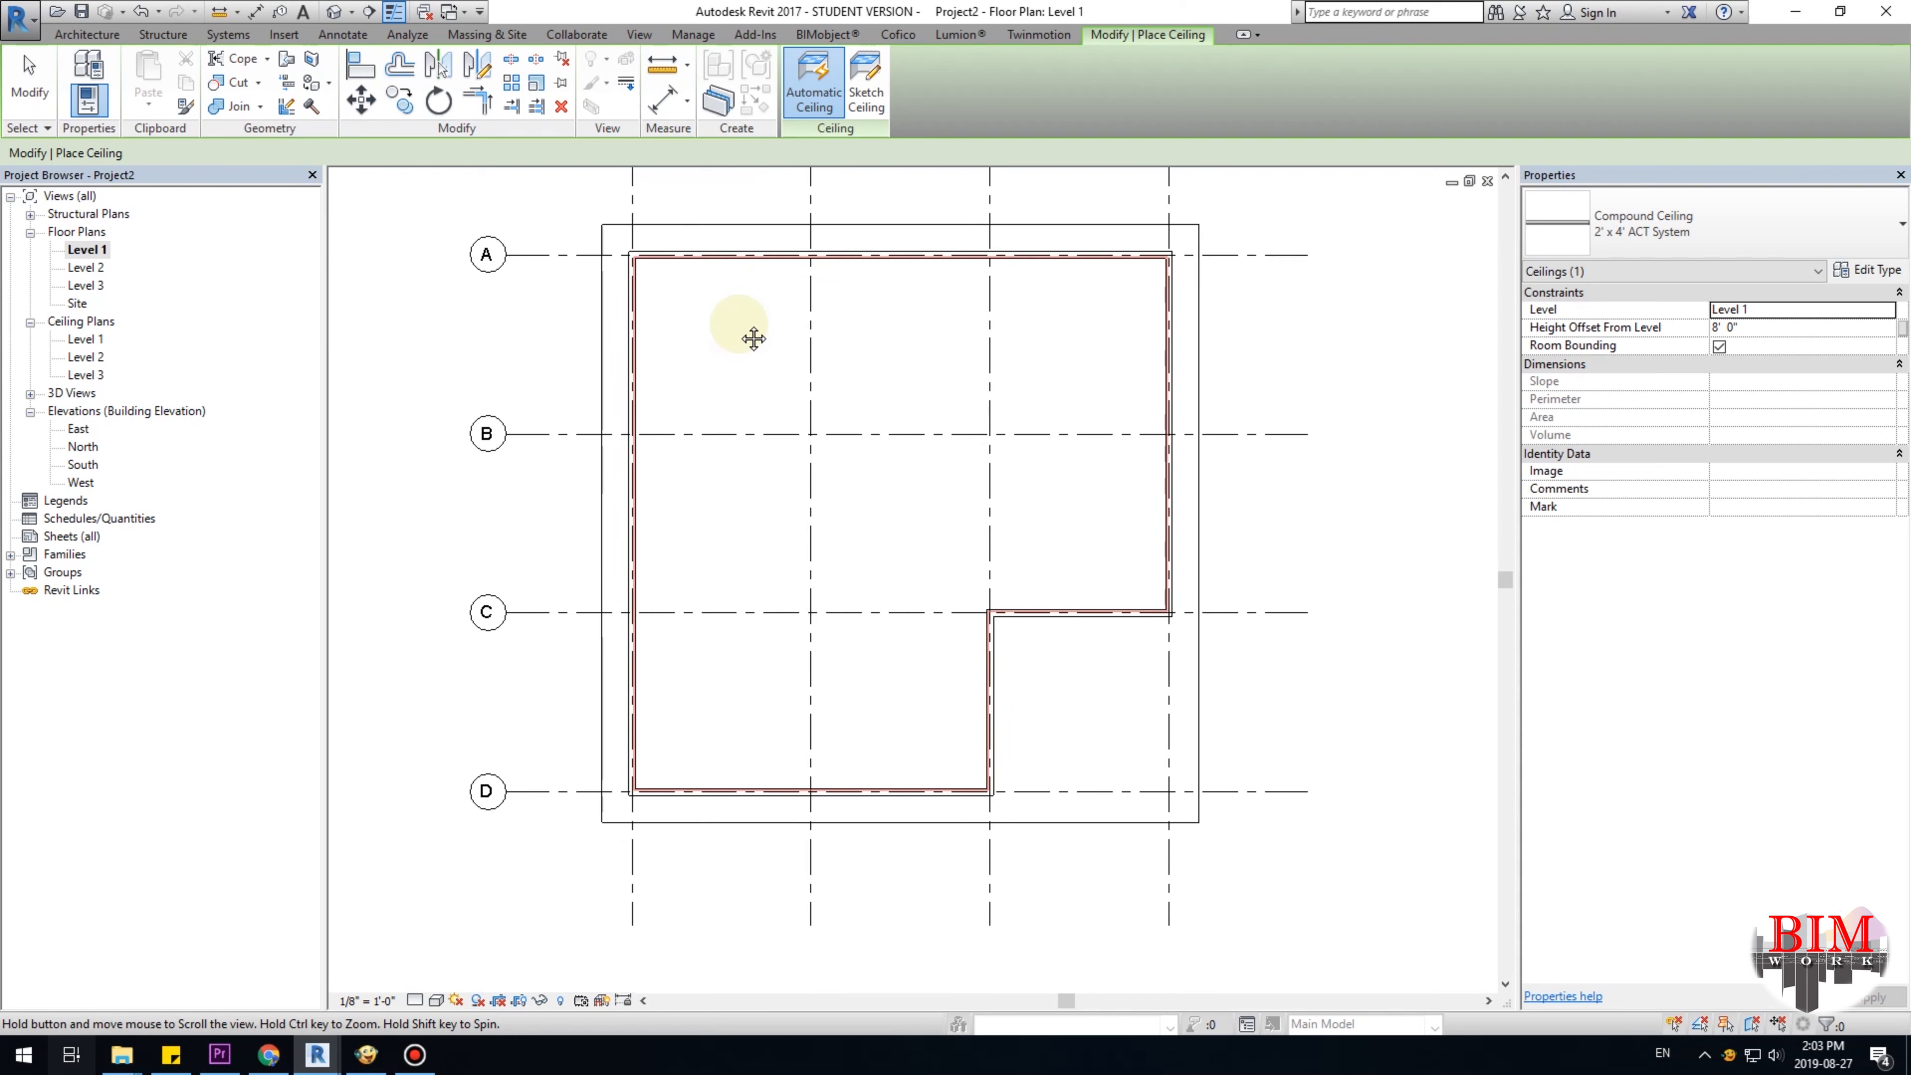
left_click(816, 92)
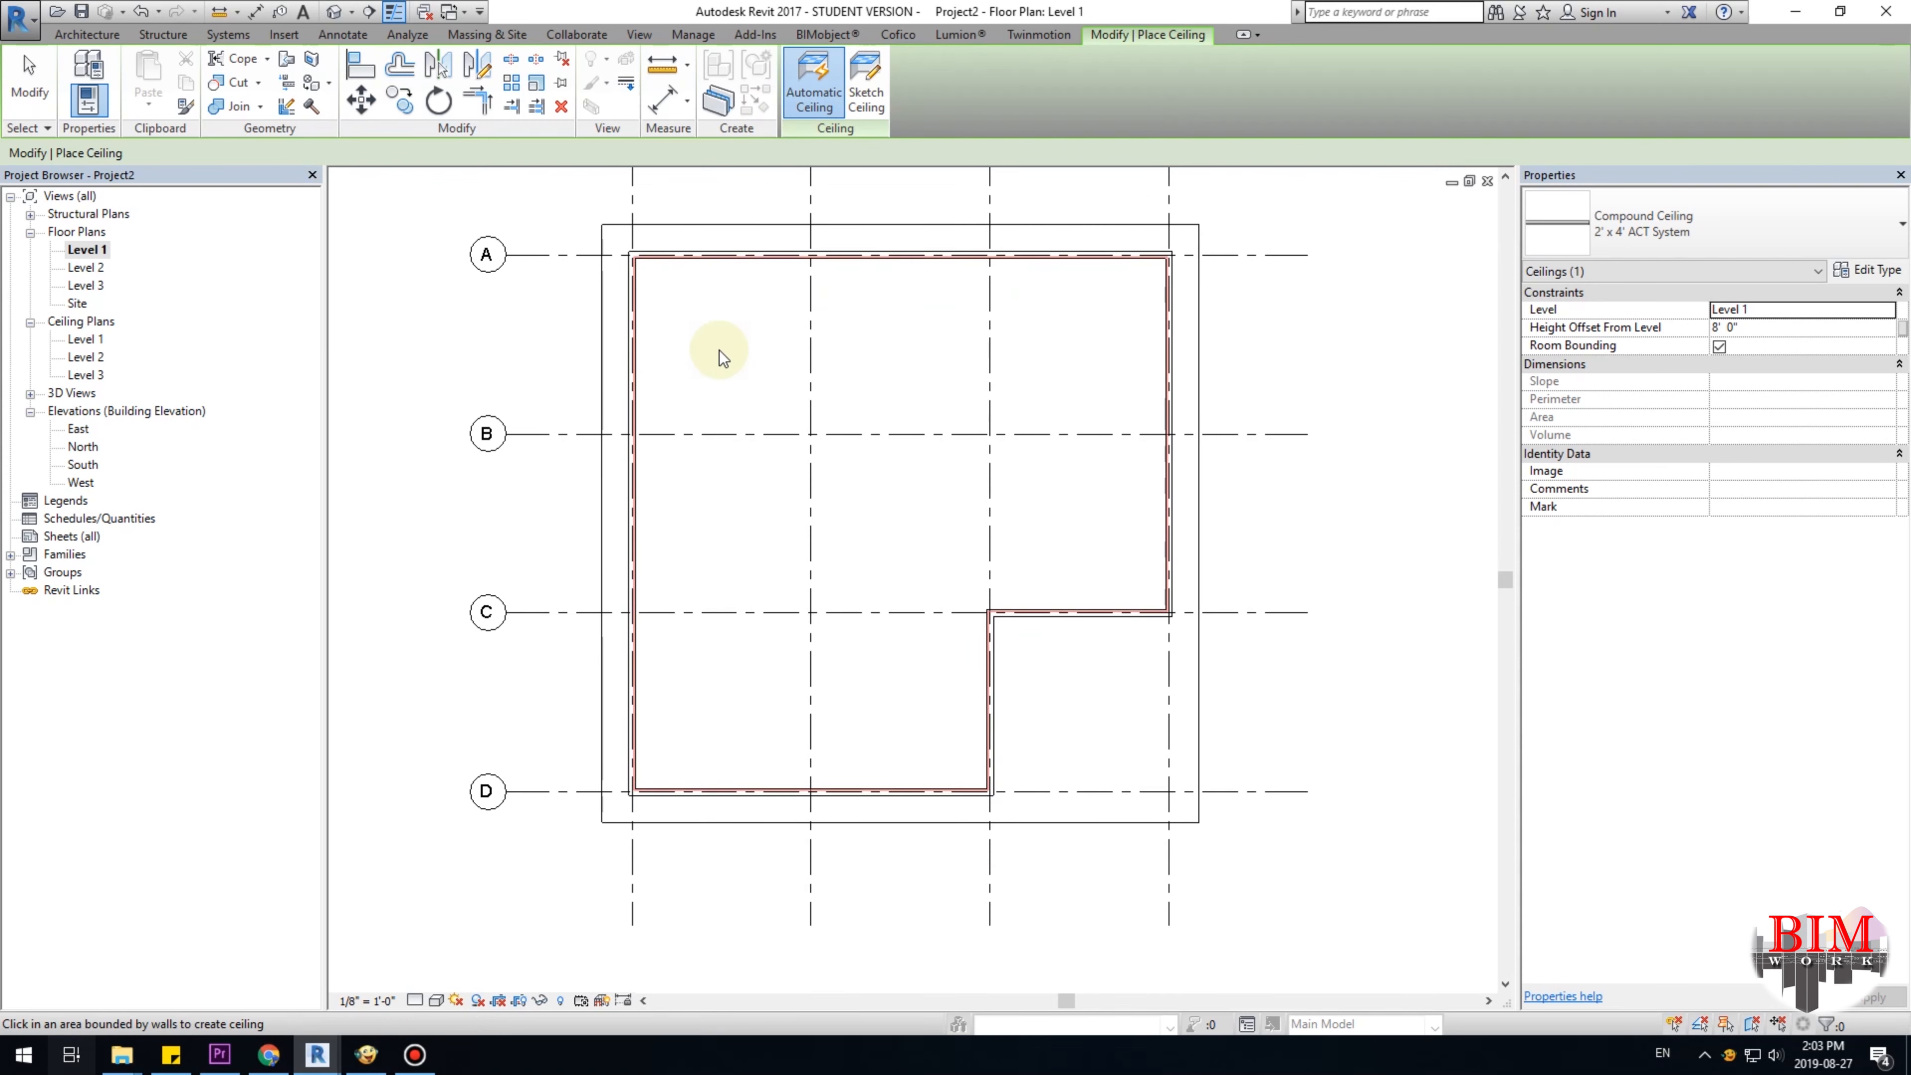
middle_click_drag(719, 349, 714, 389)
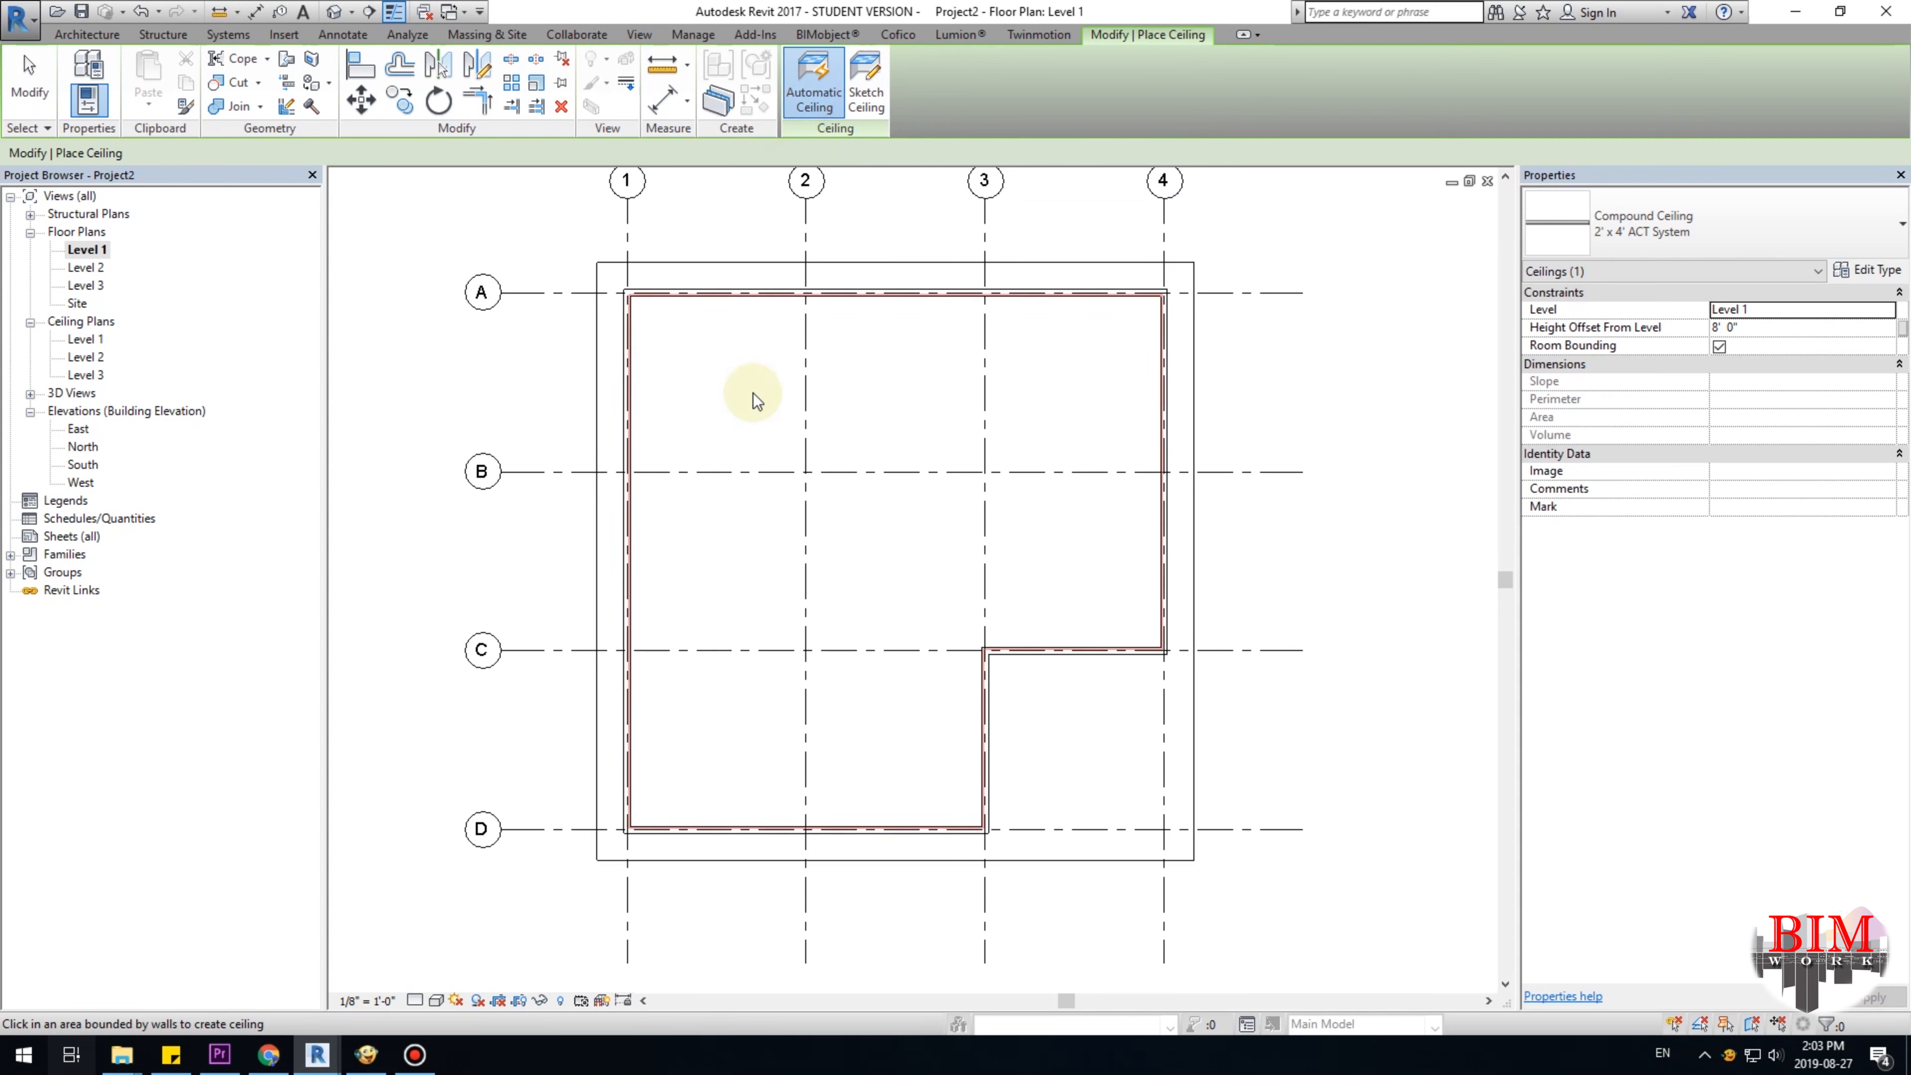
left_click(1888, 310)
left_click(1731, 325)
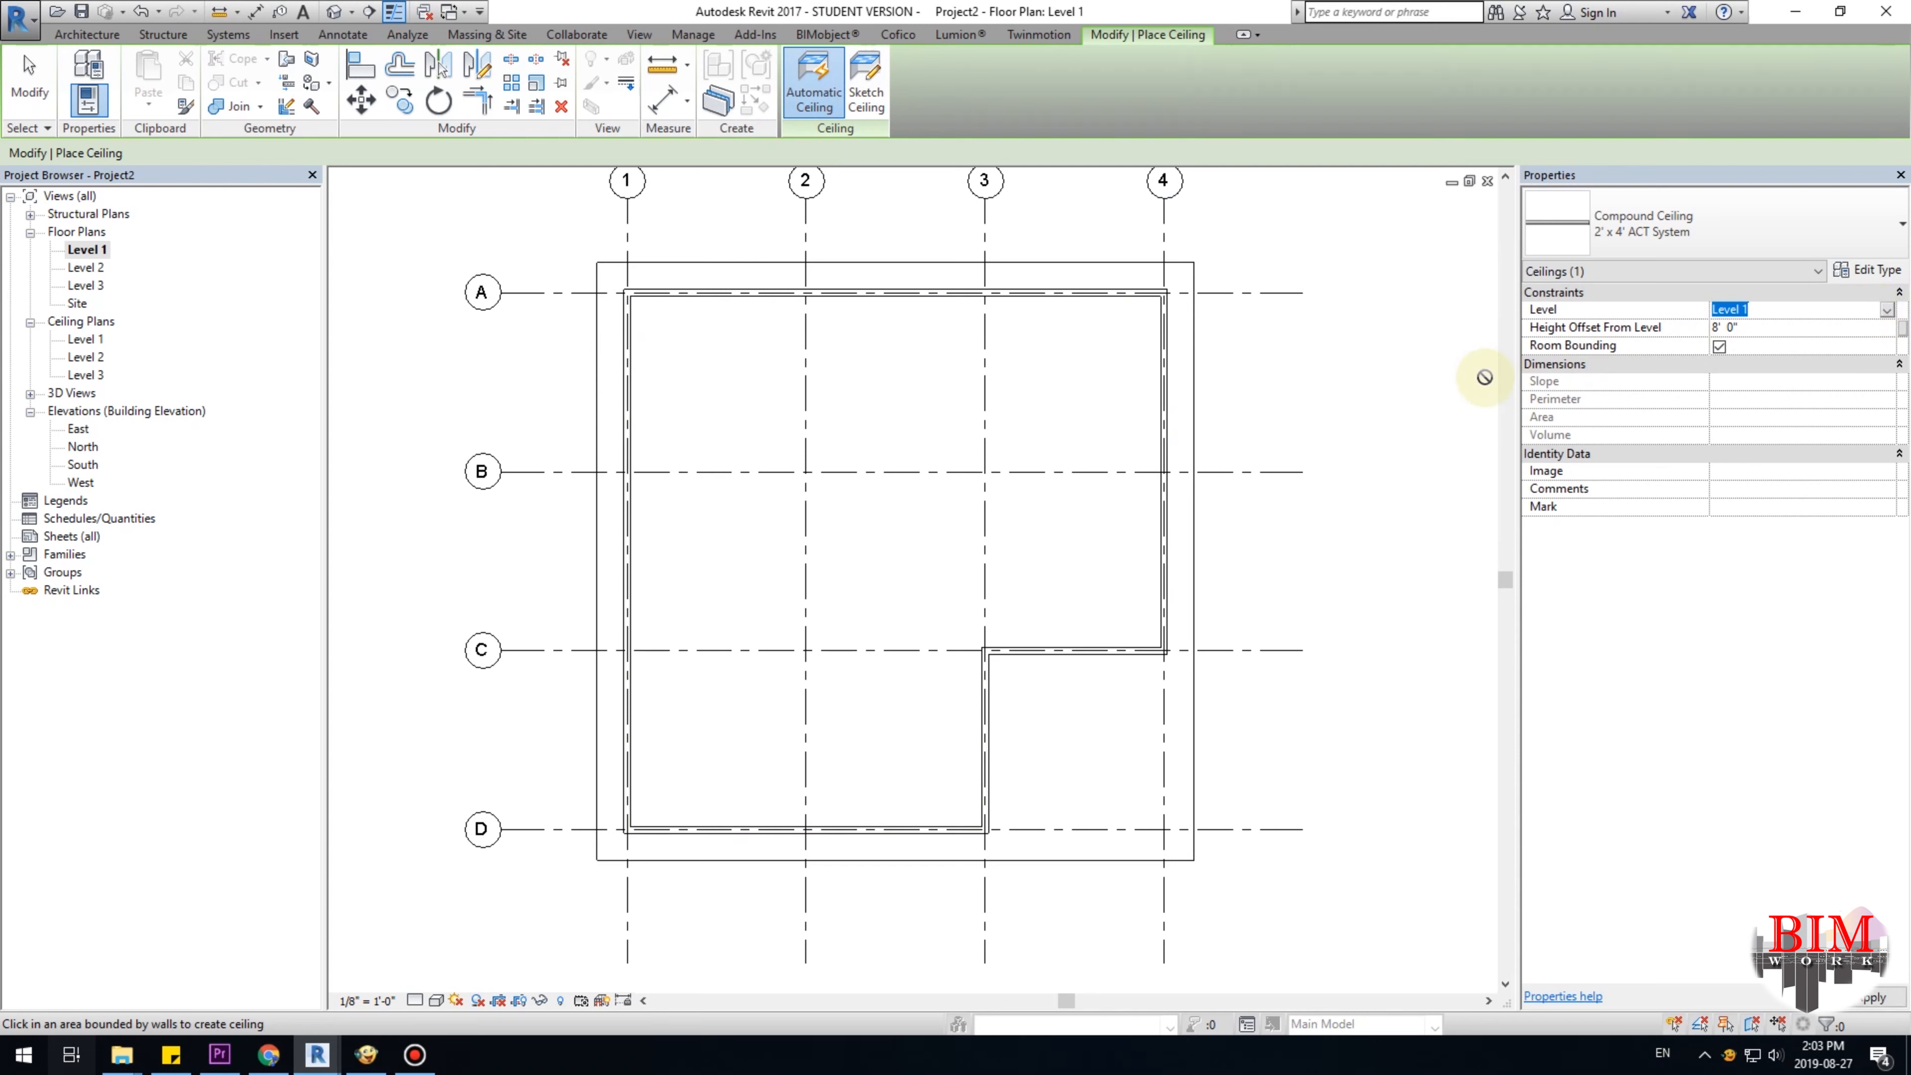
left_click(1738, 328)
left_click(1696, 241)
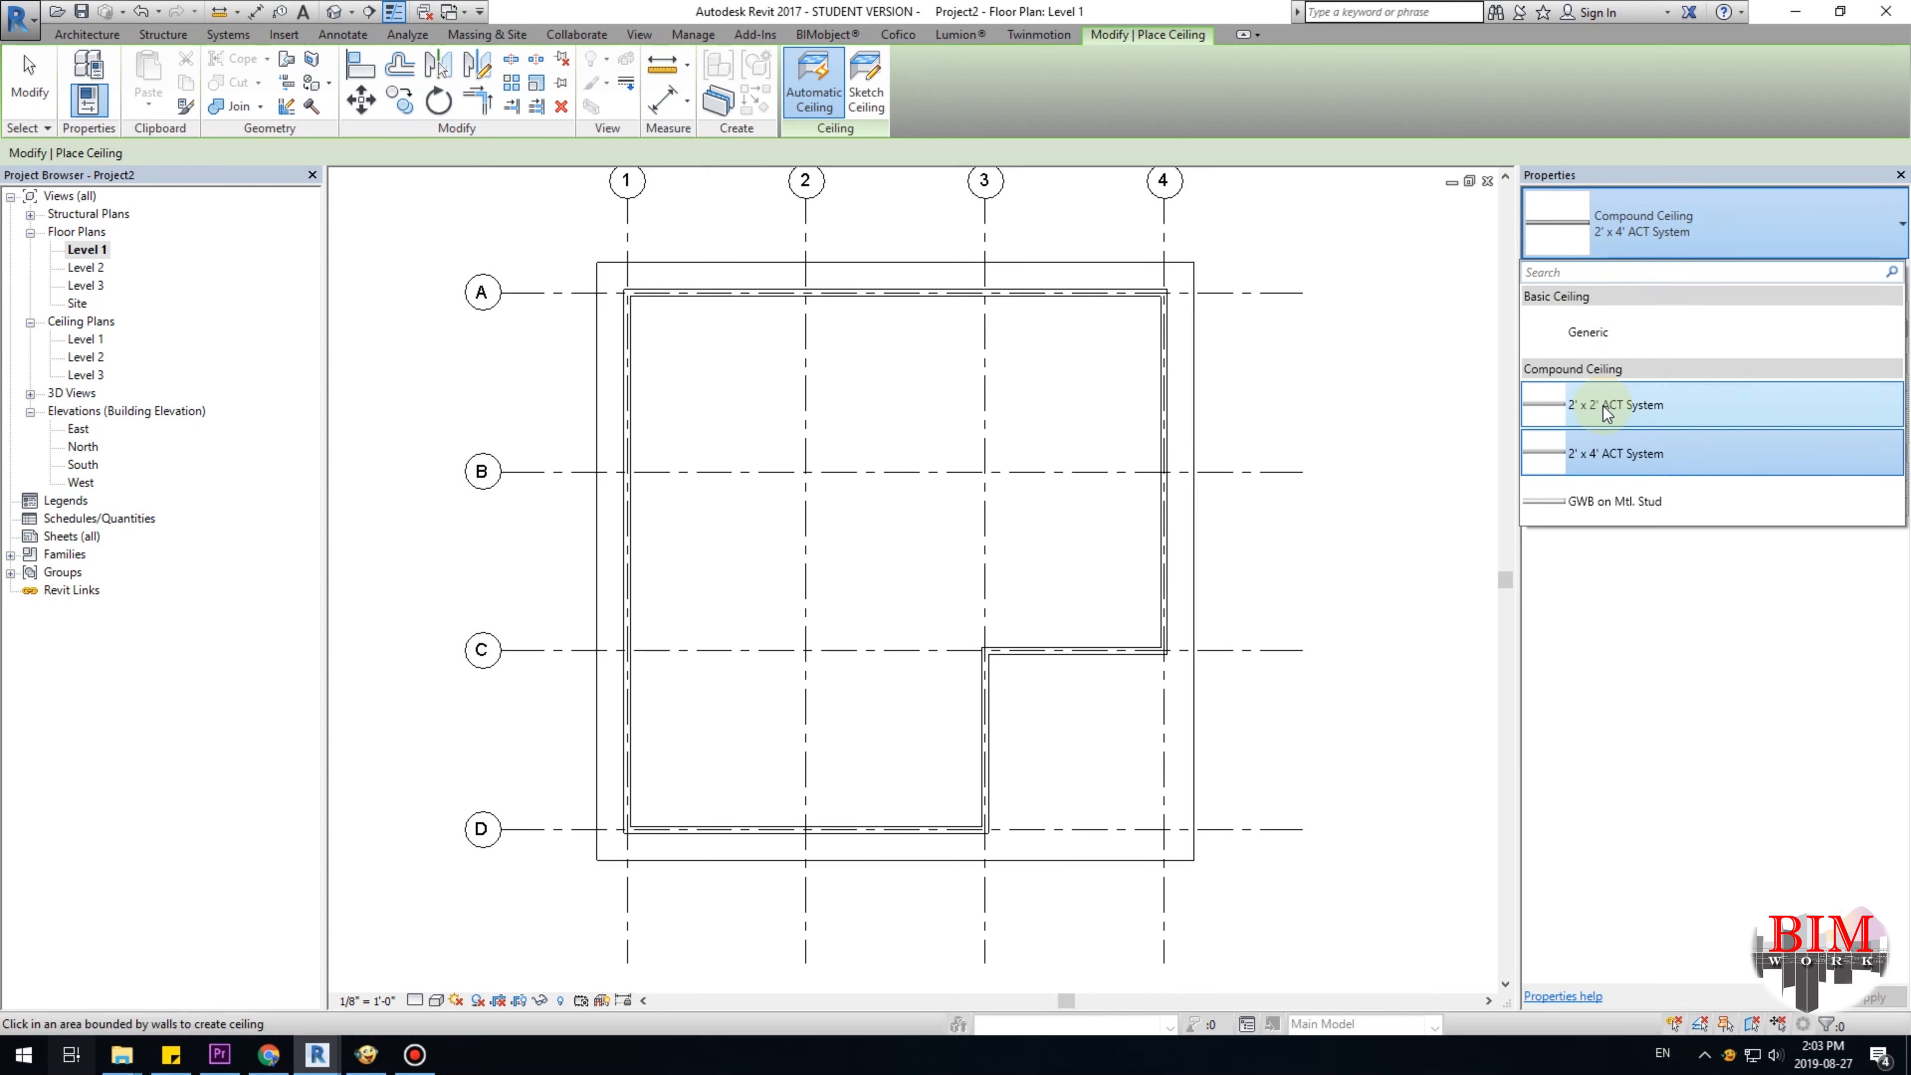
left_click(1607, 407)
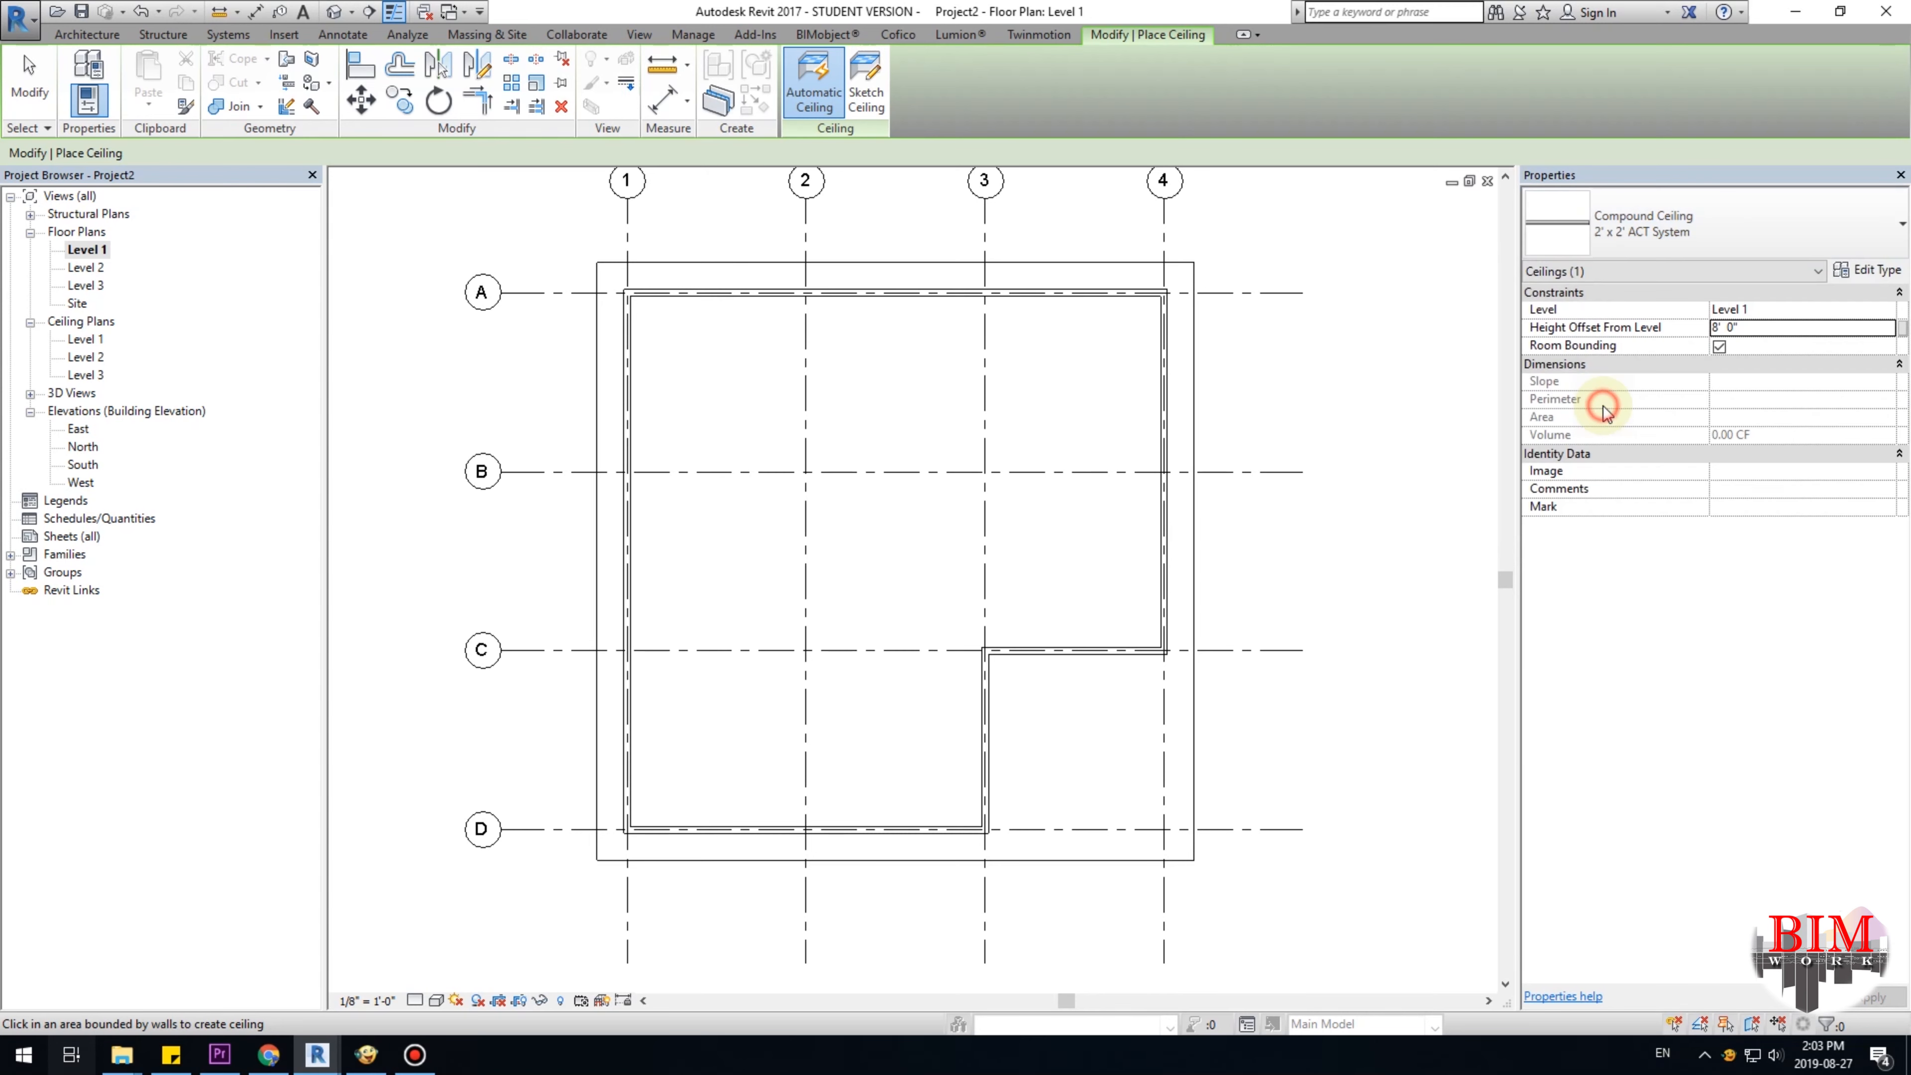
left_click(928, 413)
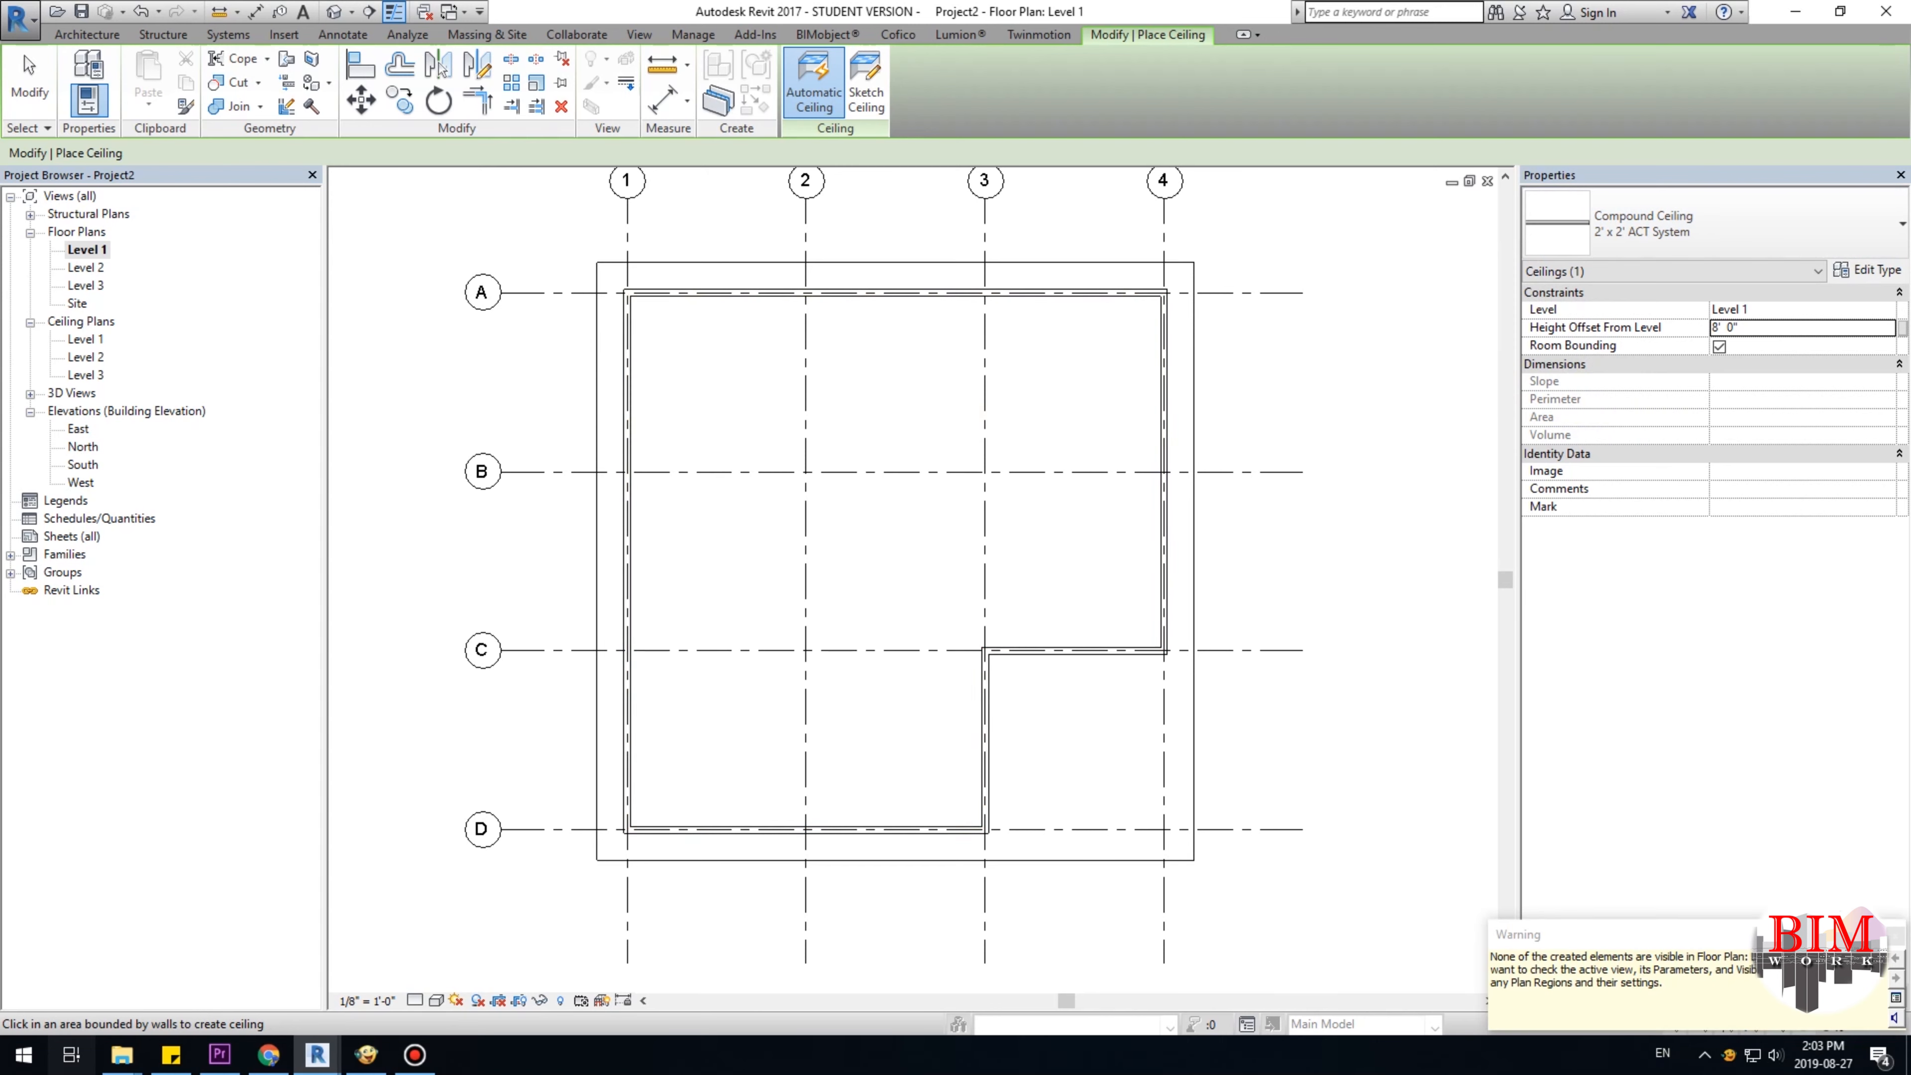
left_click(1895, 937)
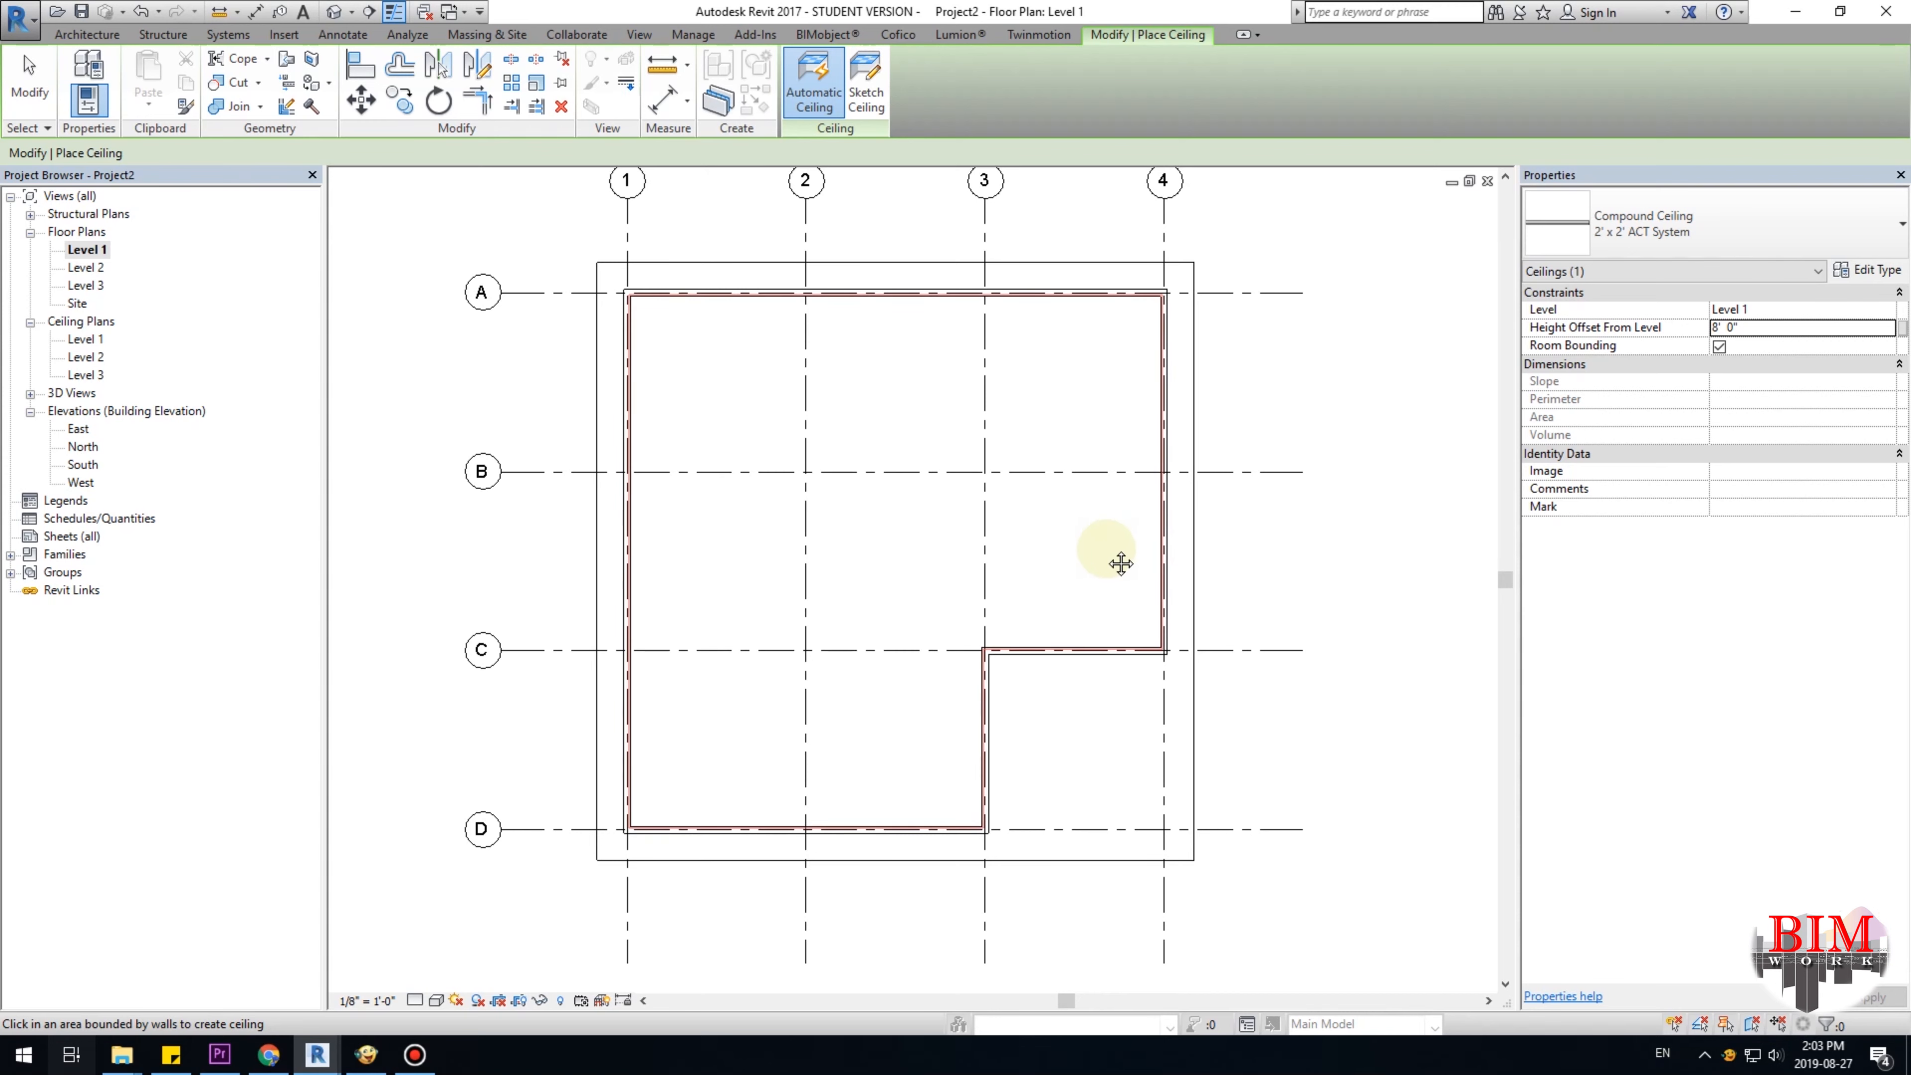
middle_click_drag(1106, 550, 998, 559)
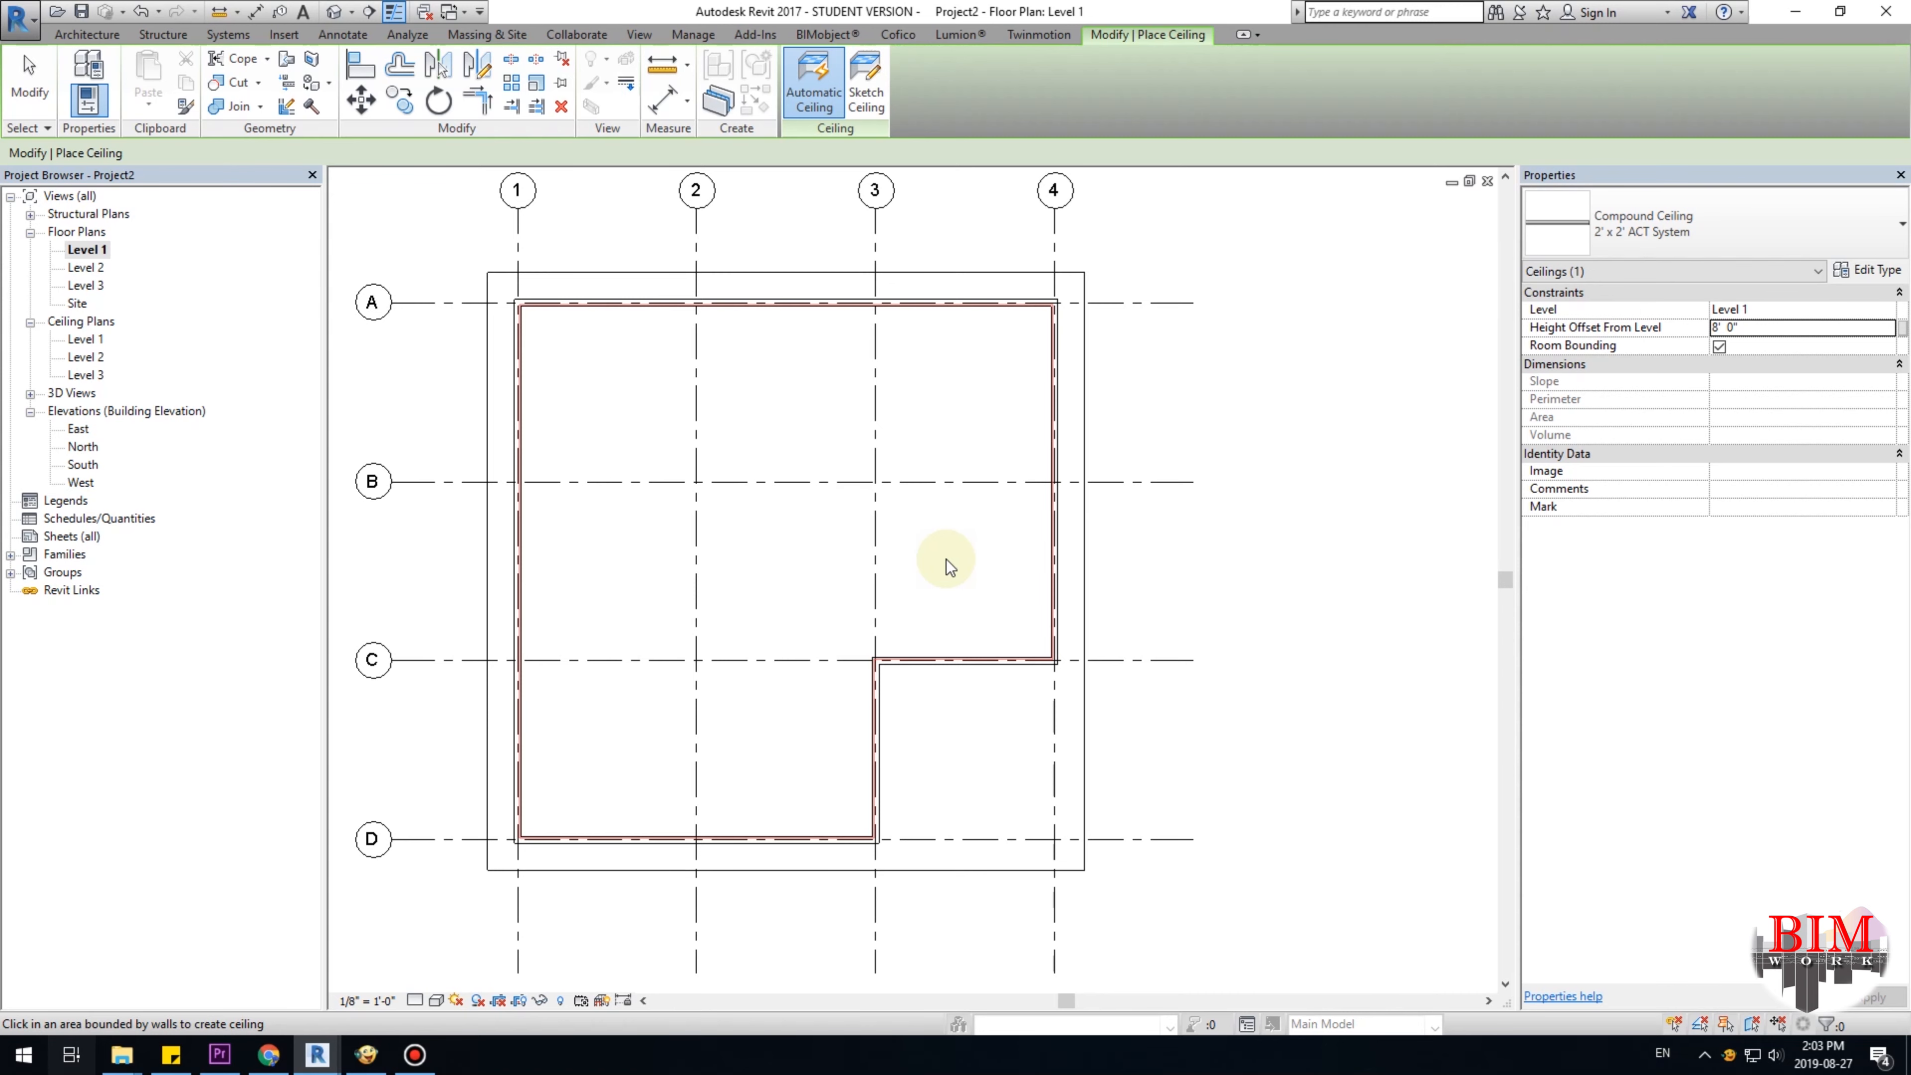
key("Escape")
key("Escape")
Draw a horizontal building section across the whole building between grids B and C and shorten its far clip offset to about 29' 10".
scroll(947, 558, "down", 2)
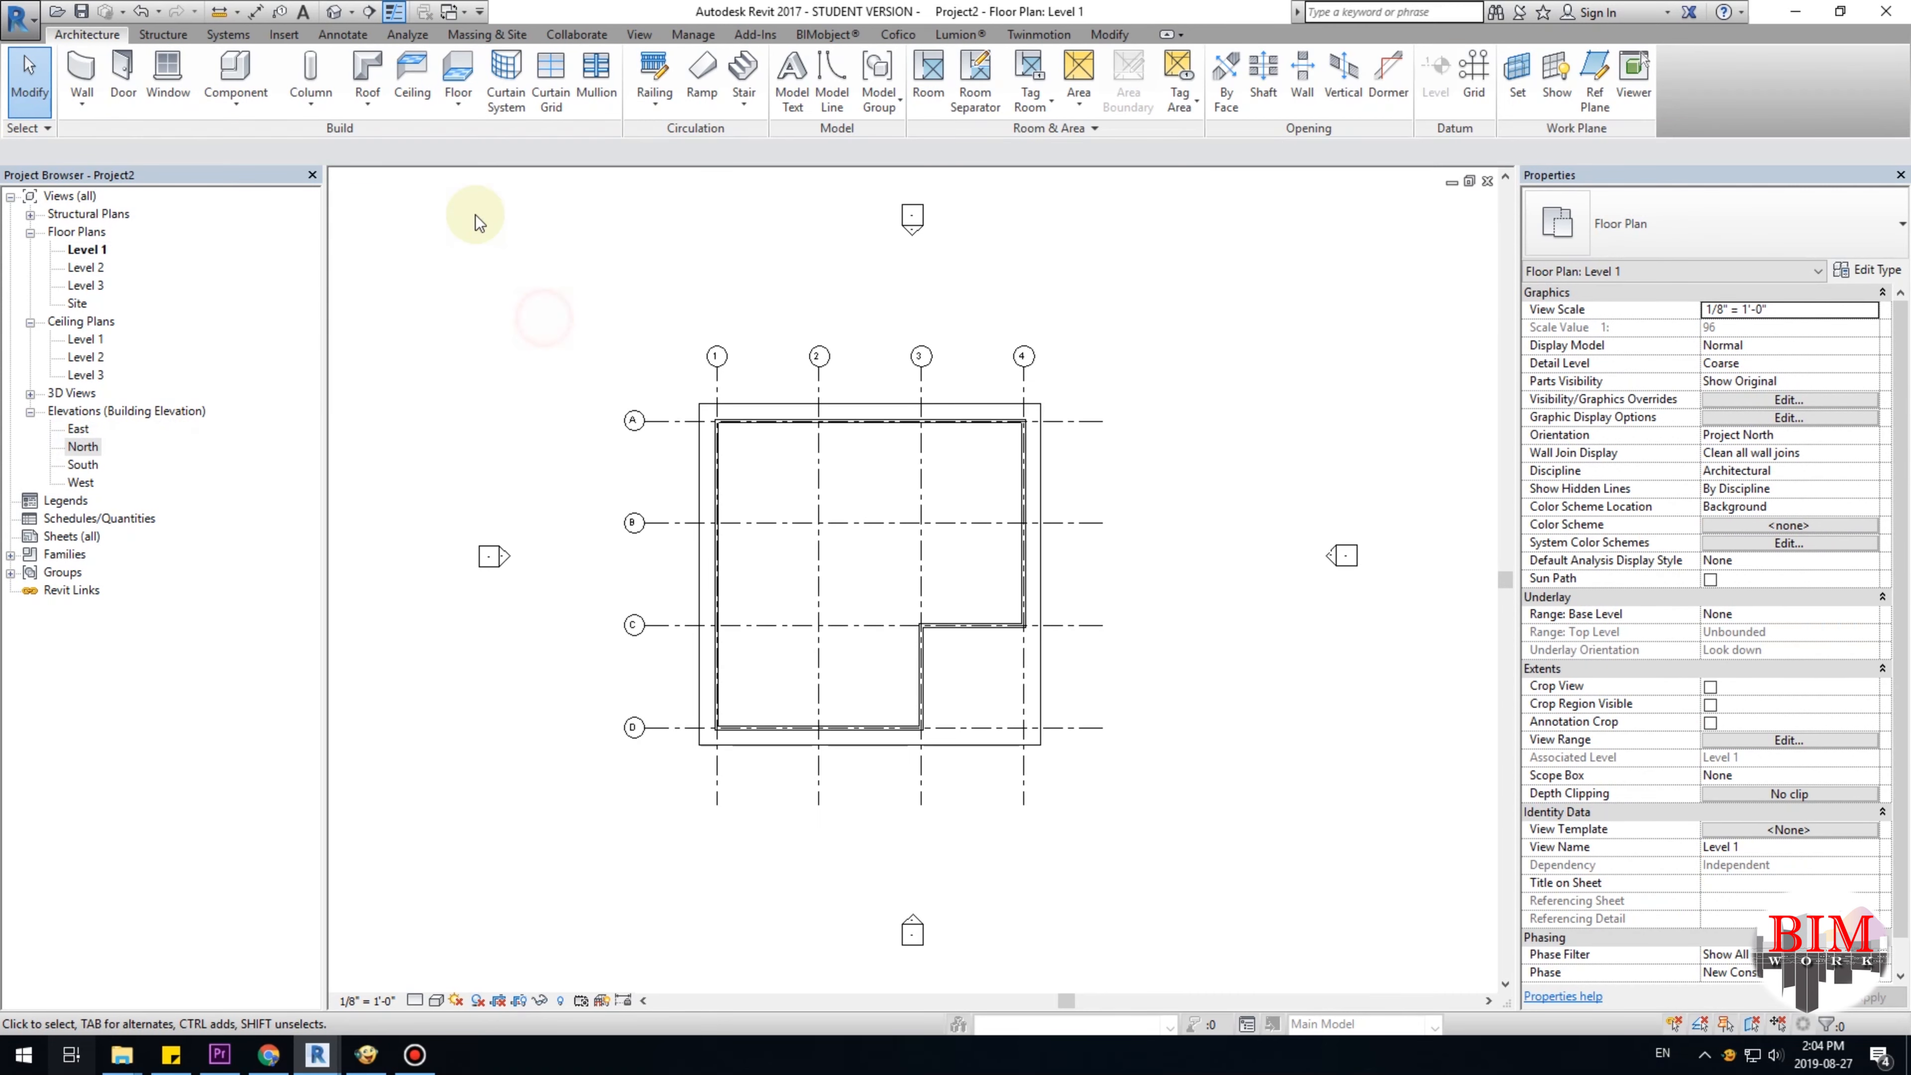
left_click(369, 11)
scroll(737, 594, "up", 2)
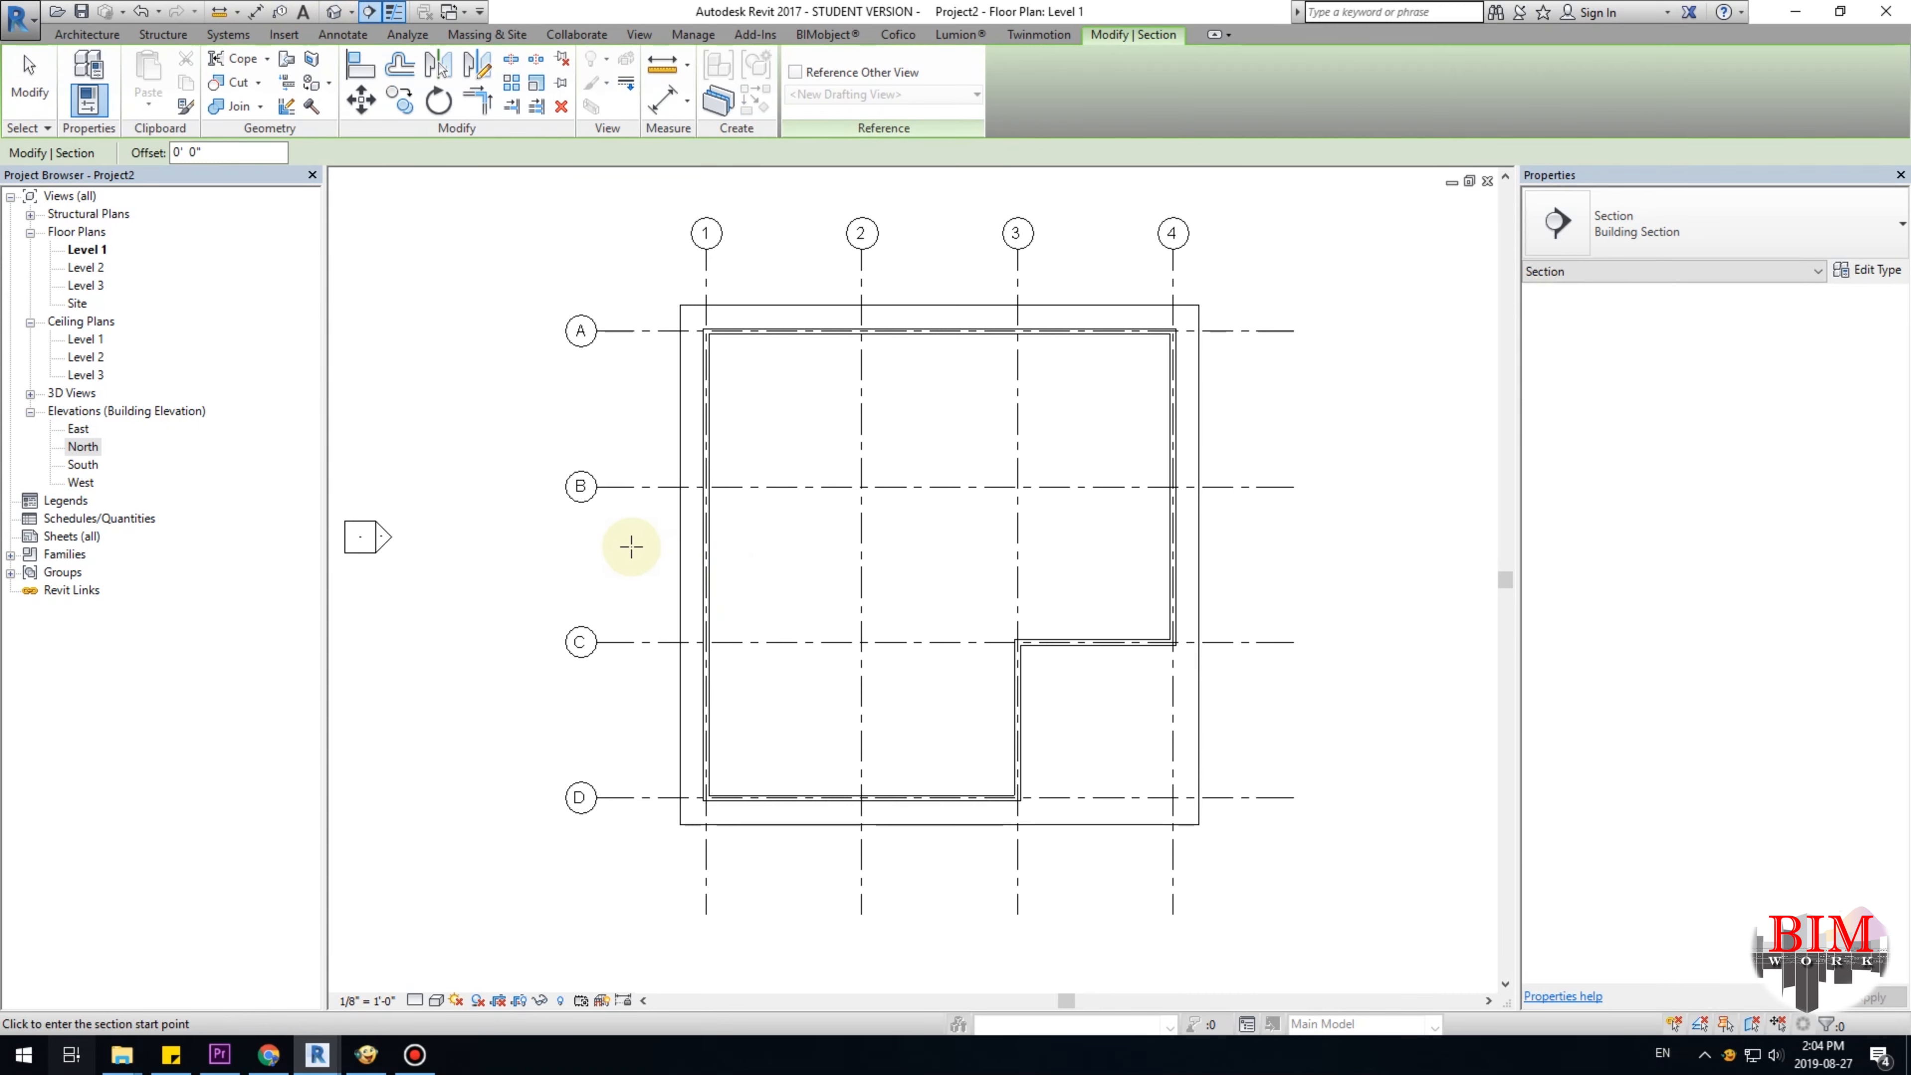
left_click(602, 549)
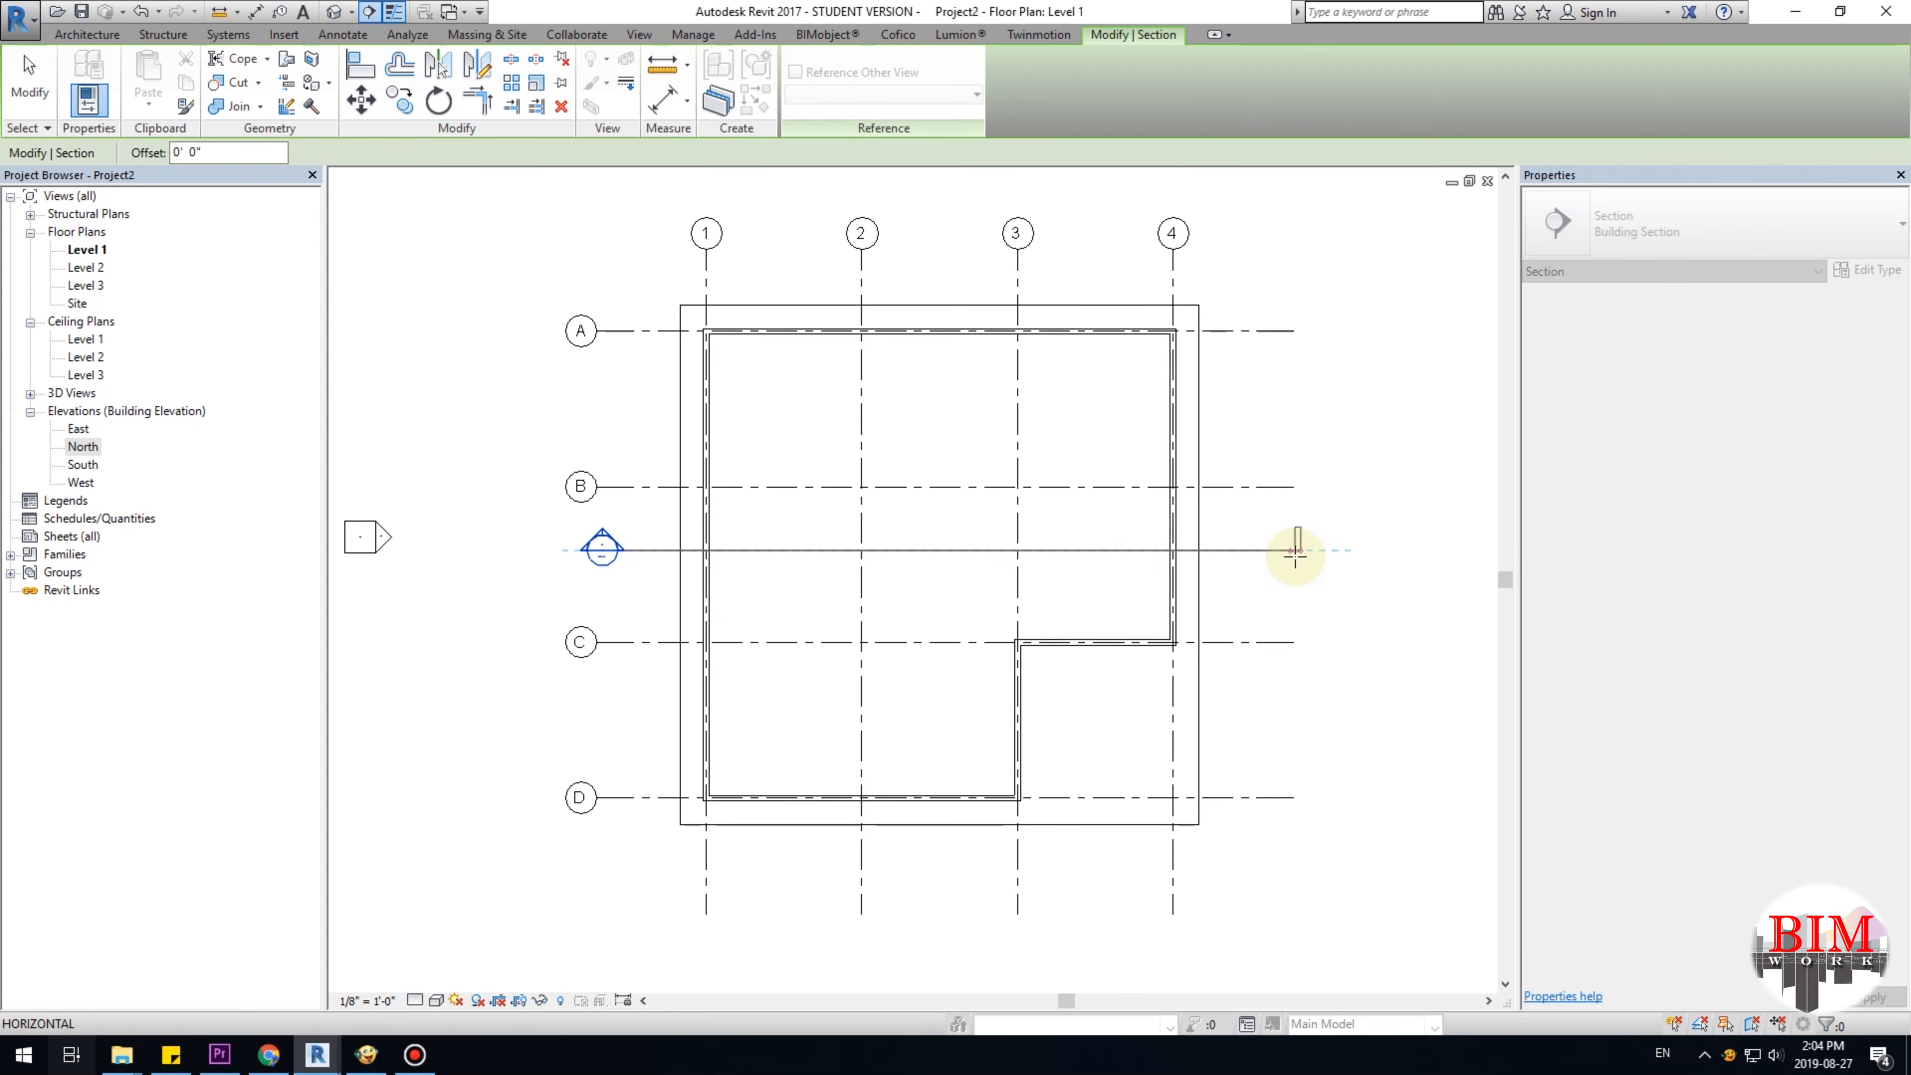
left_click(1291, 553)
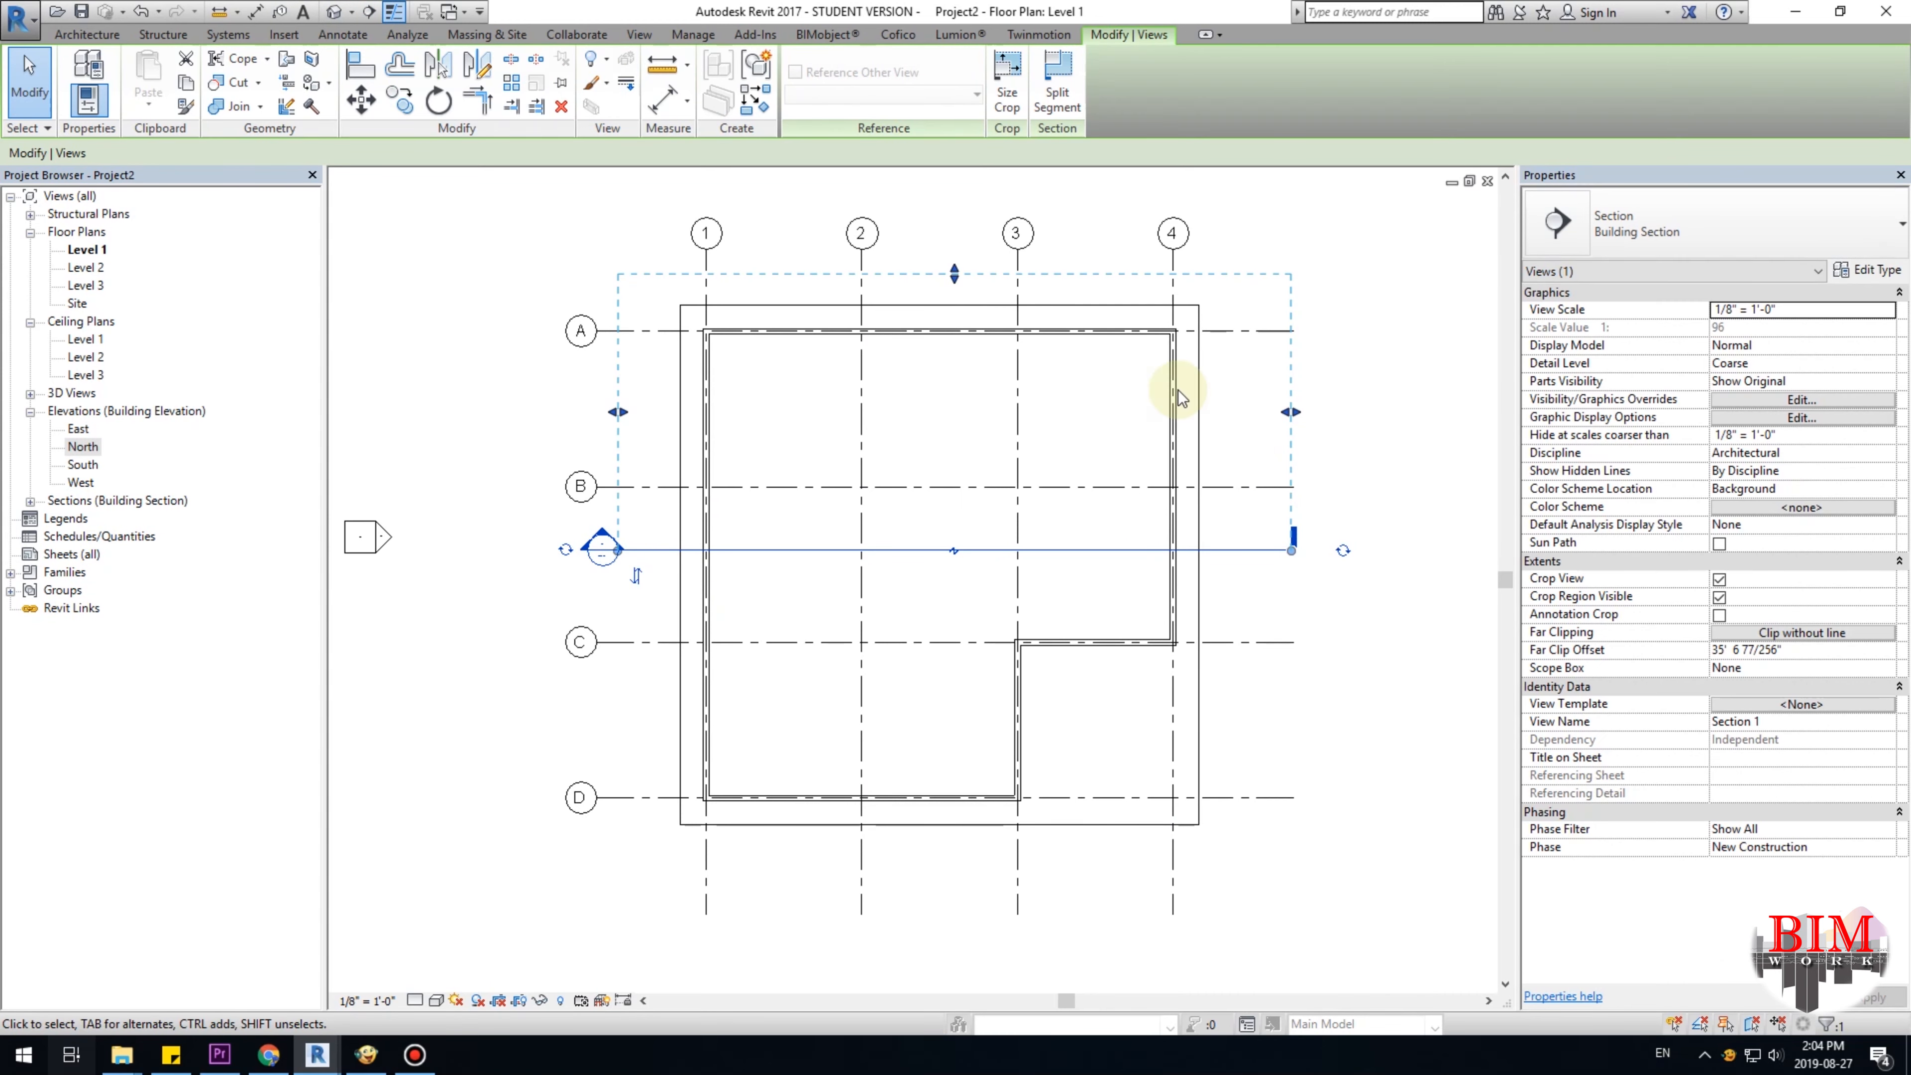
left_click_drag(954, 272, 955, 317)
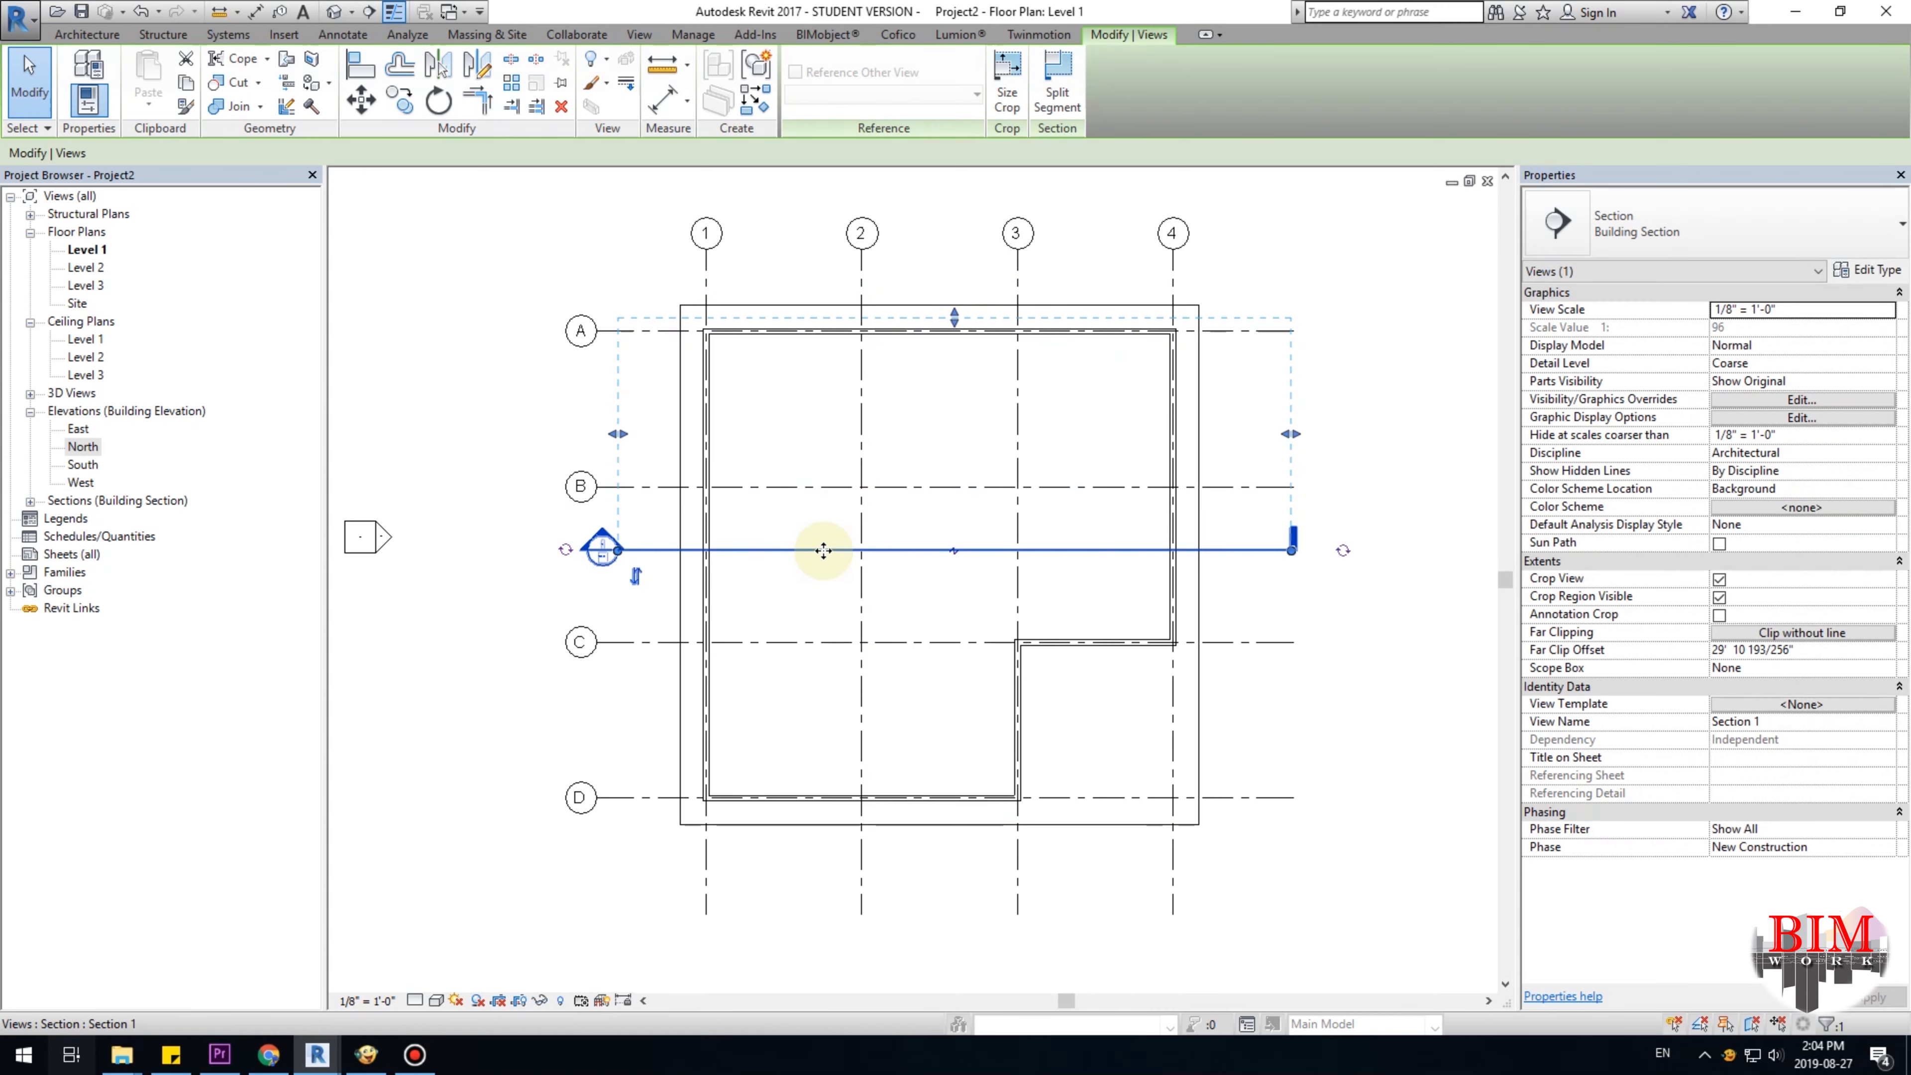
left_click(398, 580)
Go to the new section's view and examine the ceiling's position relative to the wall, roof and levels.
left_click(752, 550)
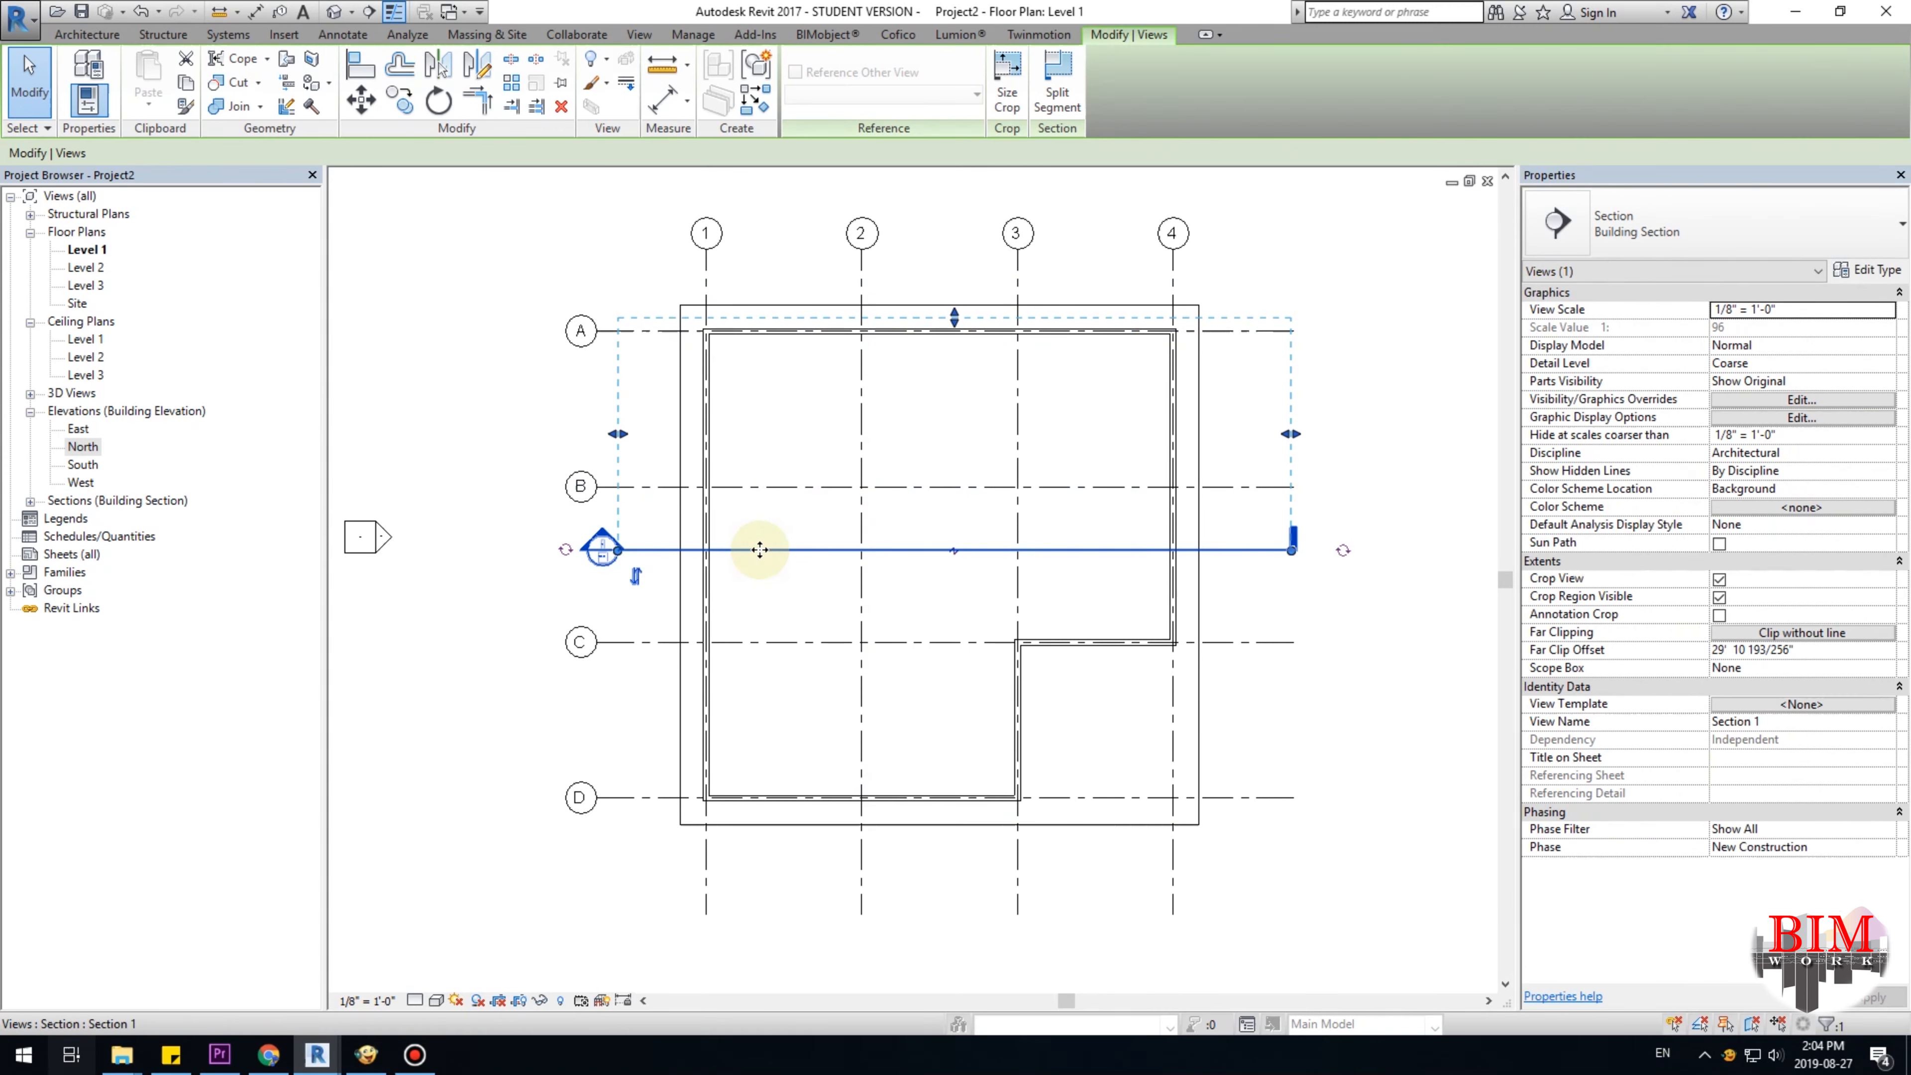
right_click(753, 550)
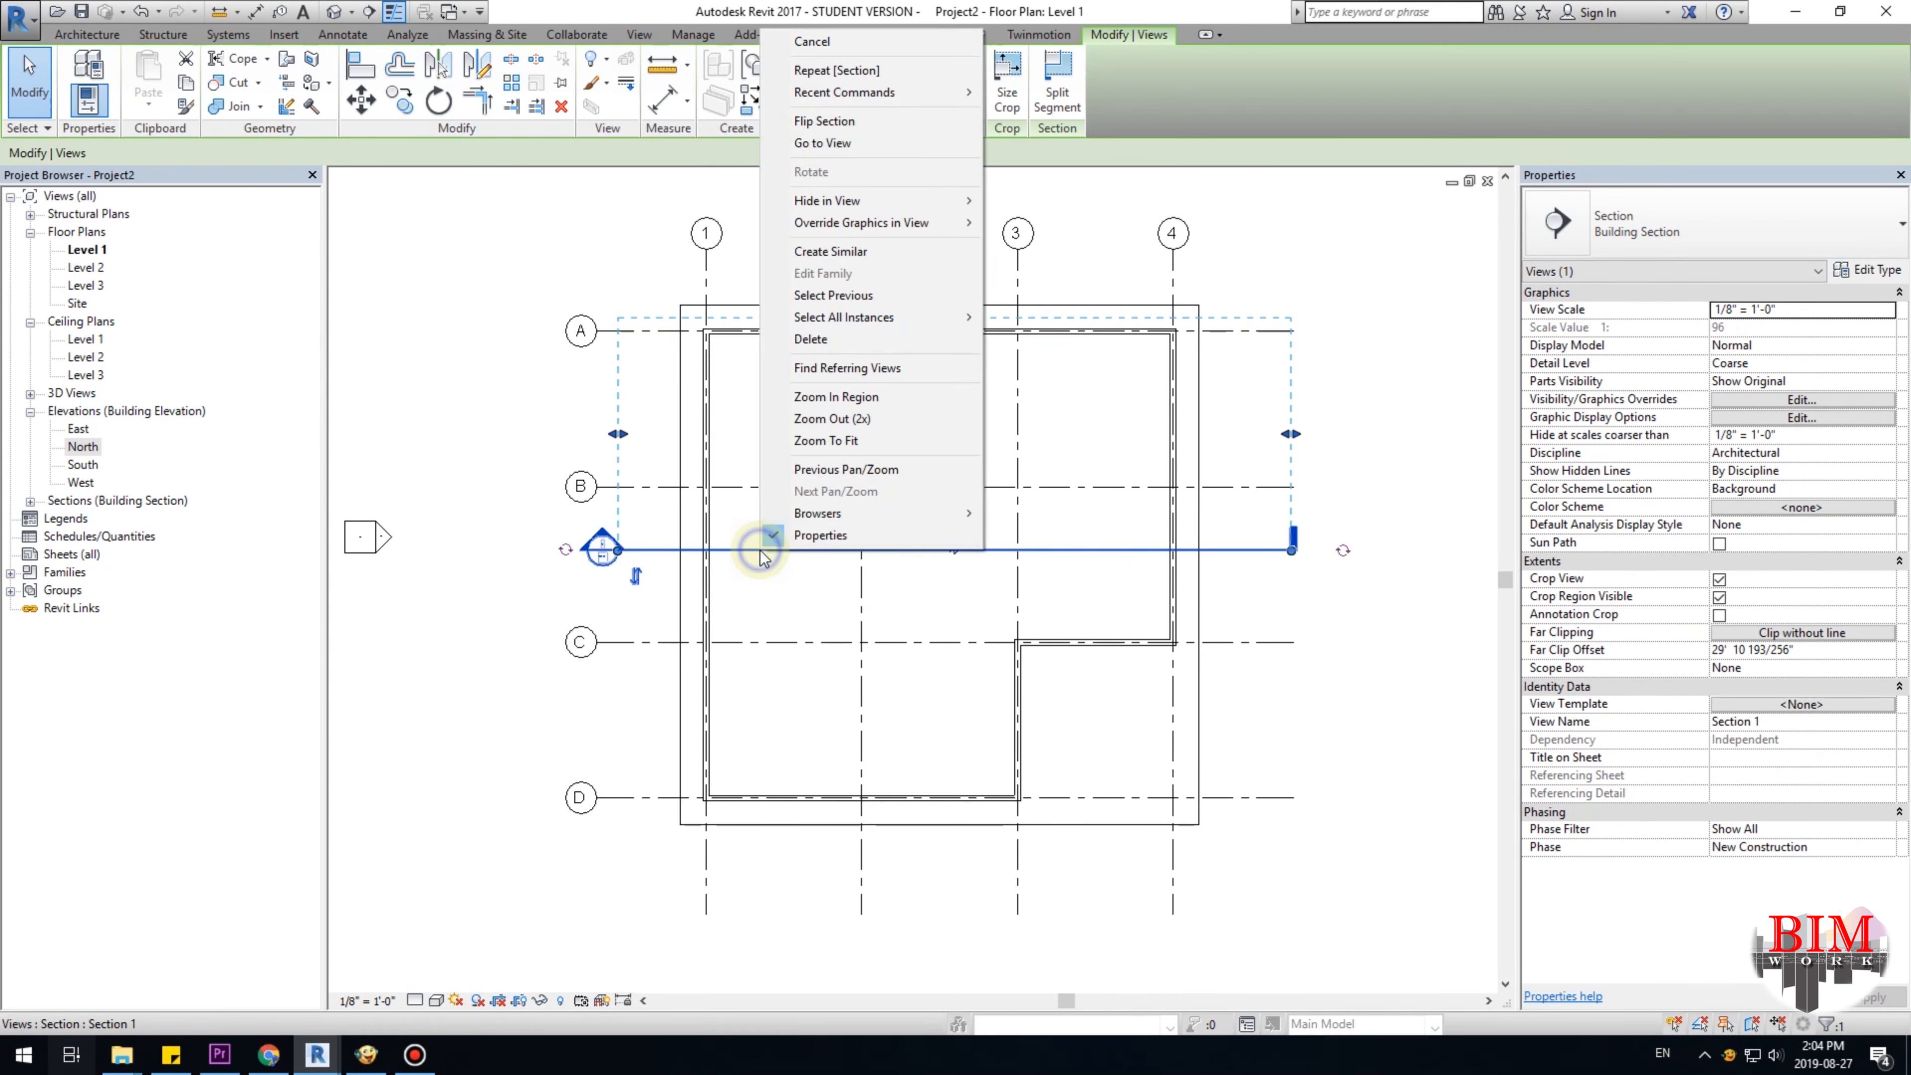
left_click(846, 150)
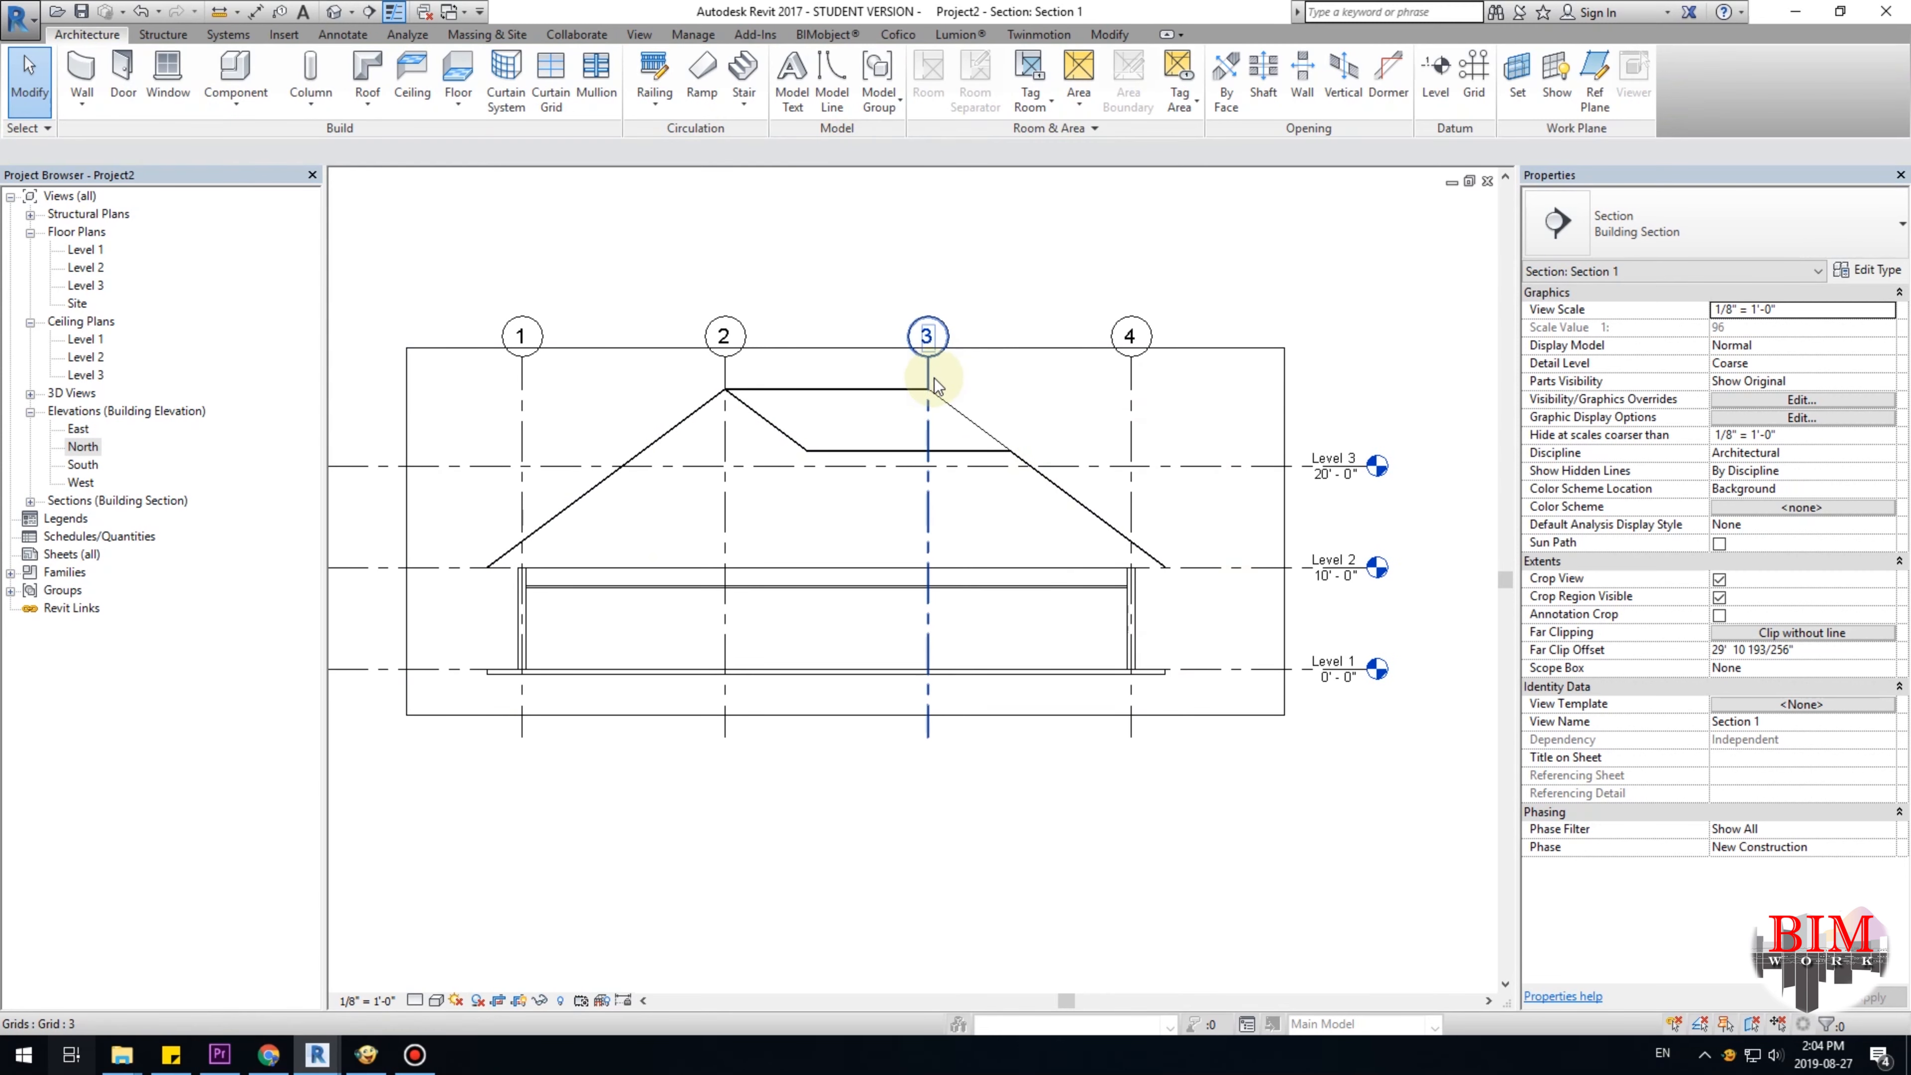
scroll(1012, 414, "down", 1)
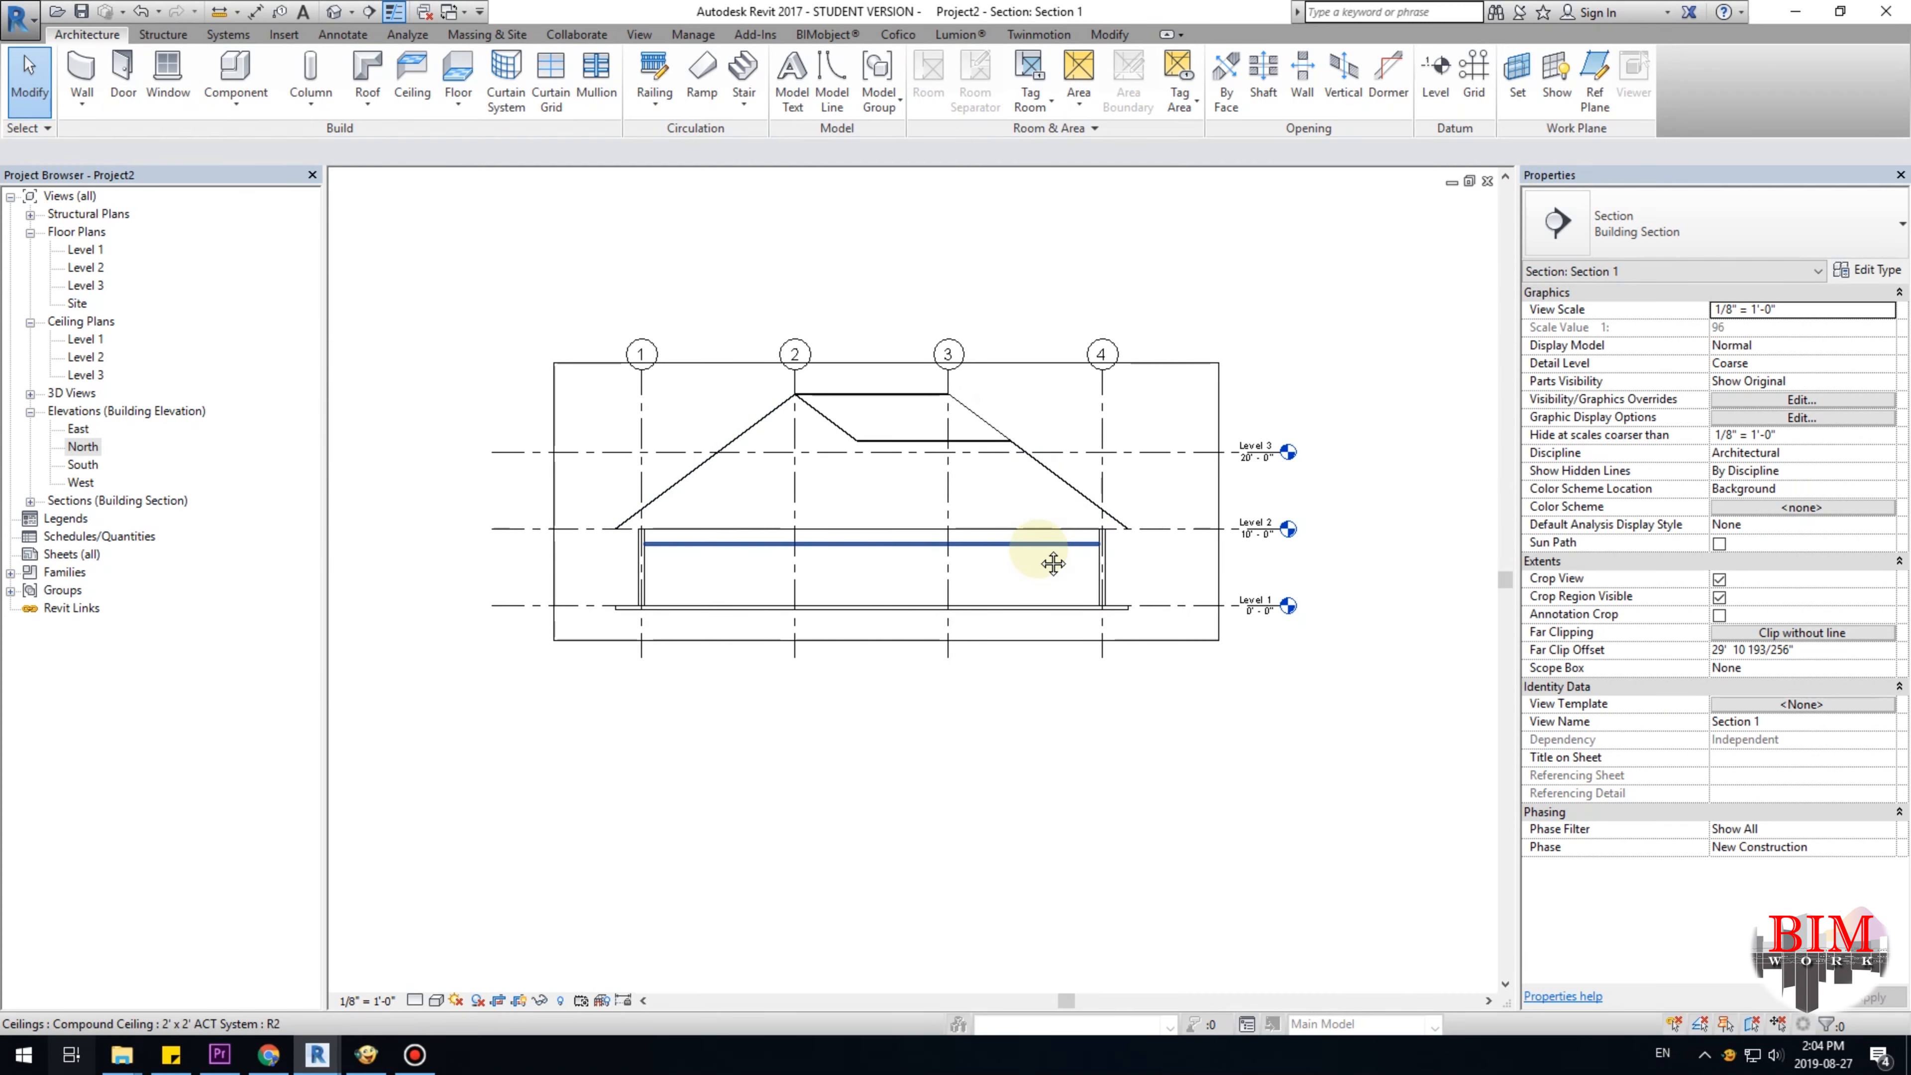
scroll(1119, 756, "up", 5)
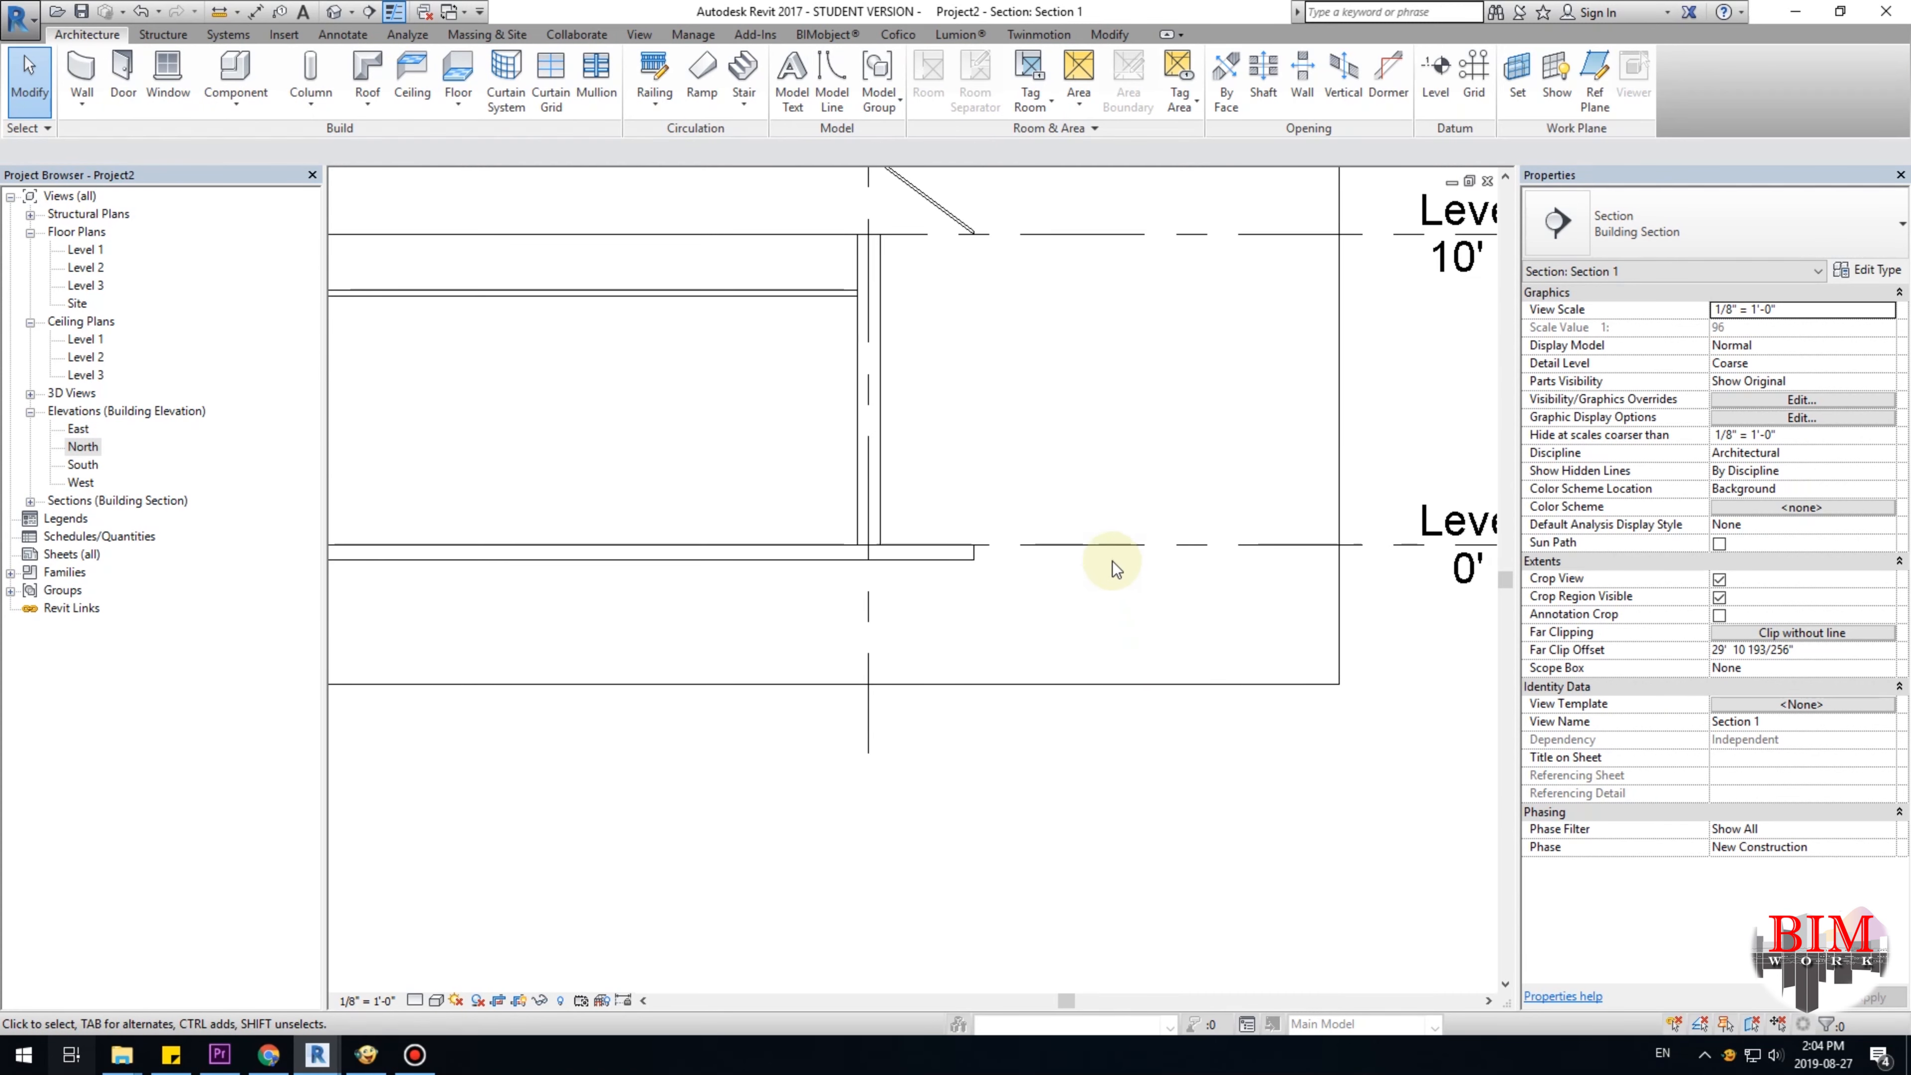
scroll(1101, 598, "up", 2, "ctrl")
left_click(837, 393)
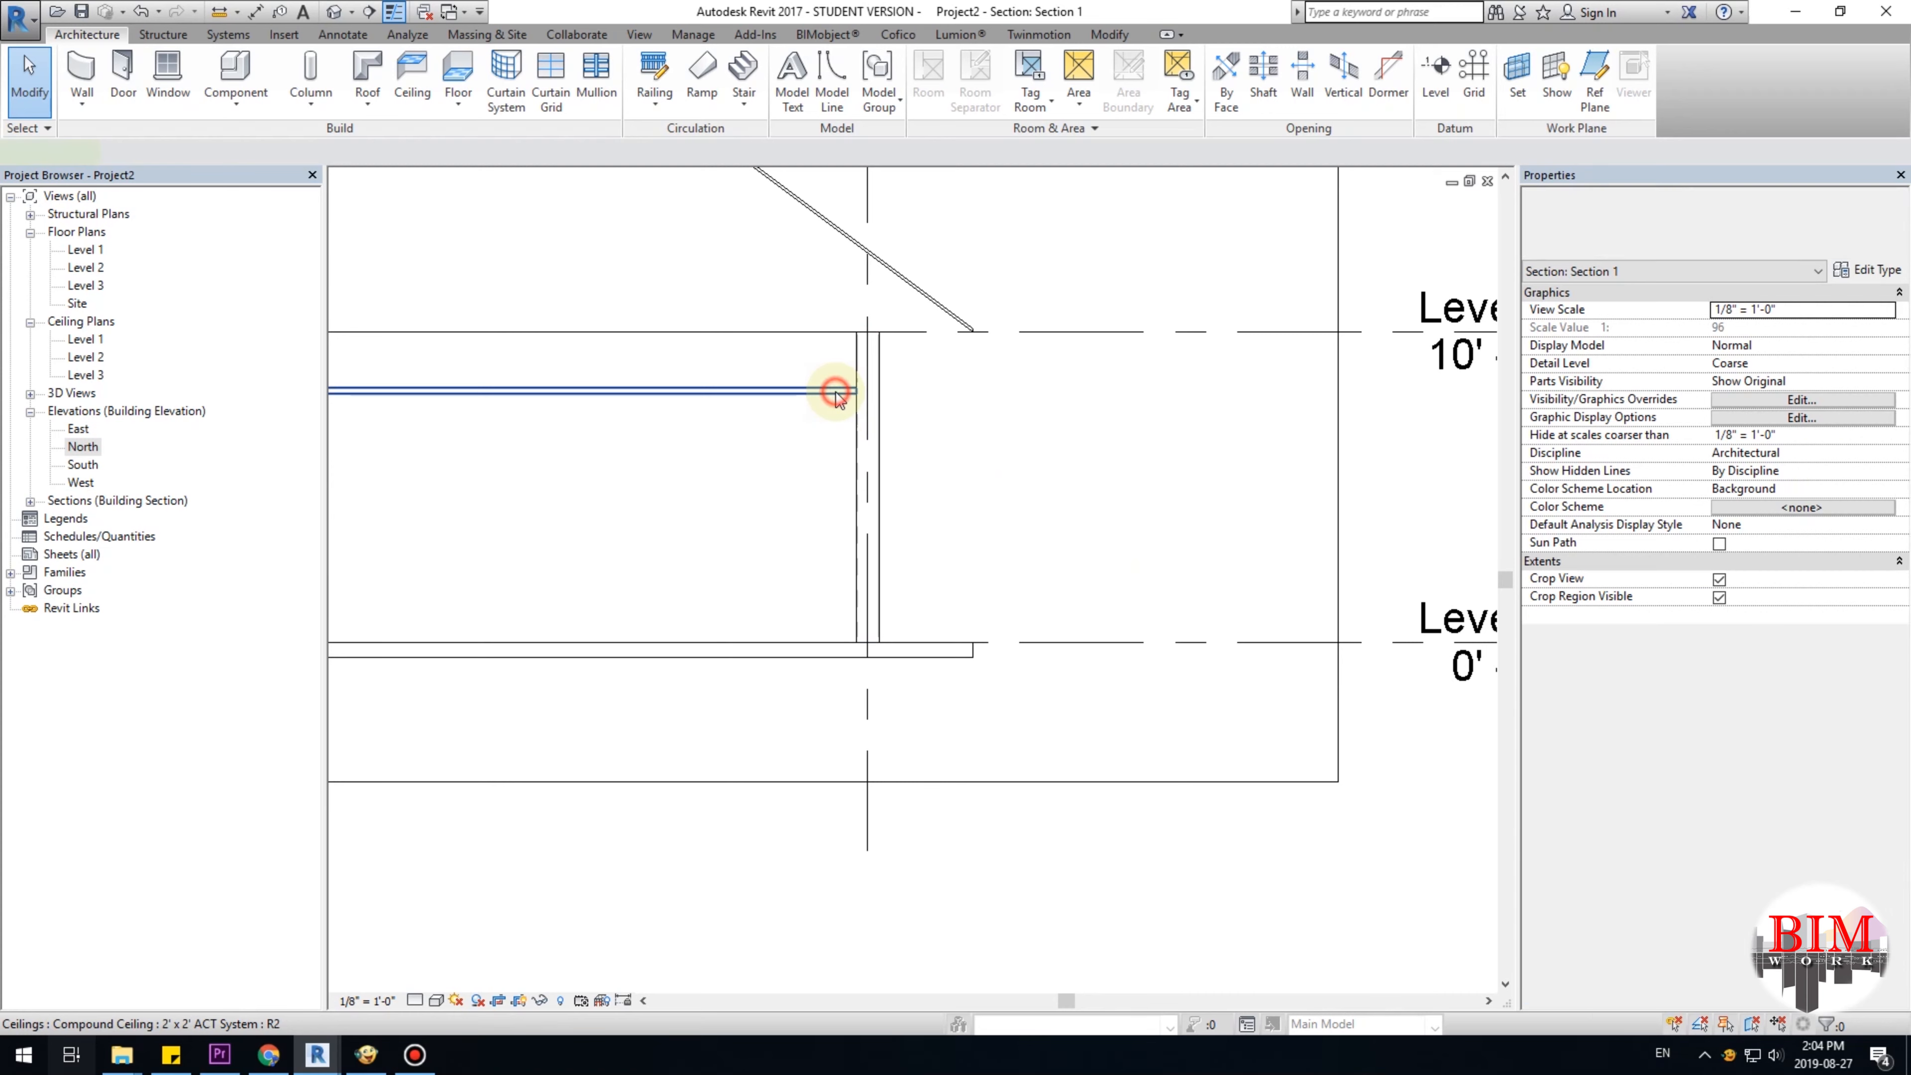
left_click(1037, 473)
scroll(1028, 473, "down", 2)
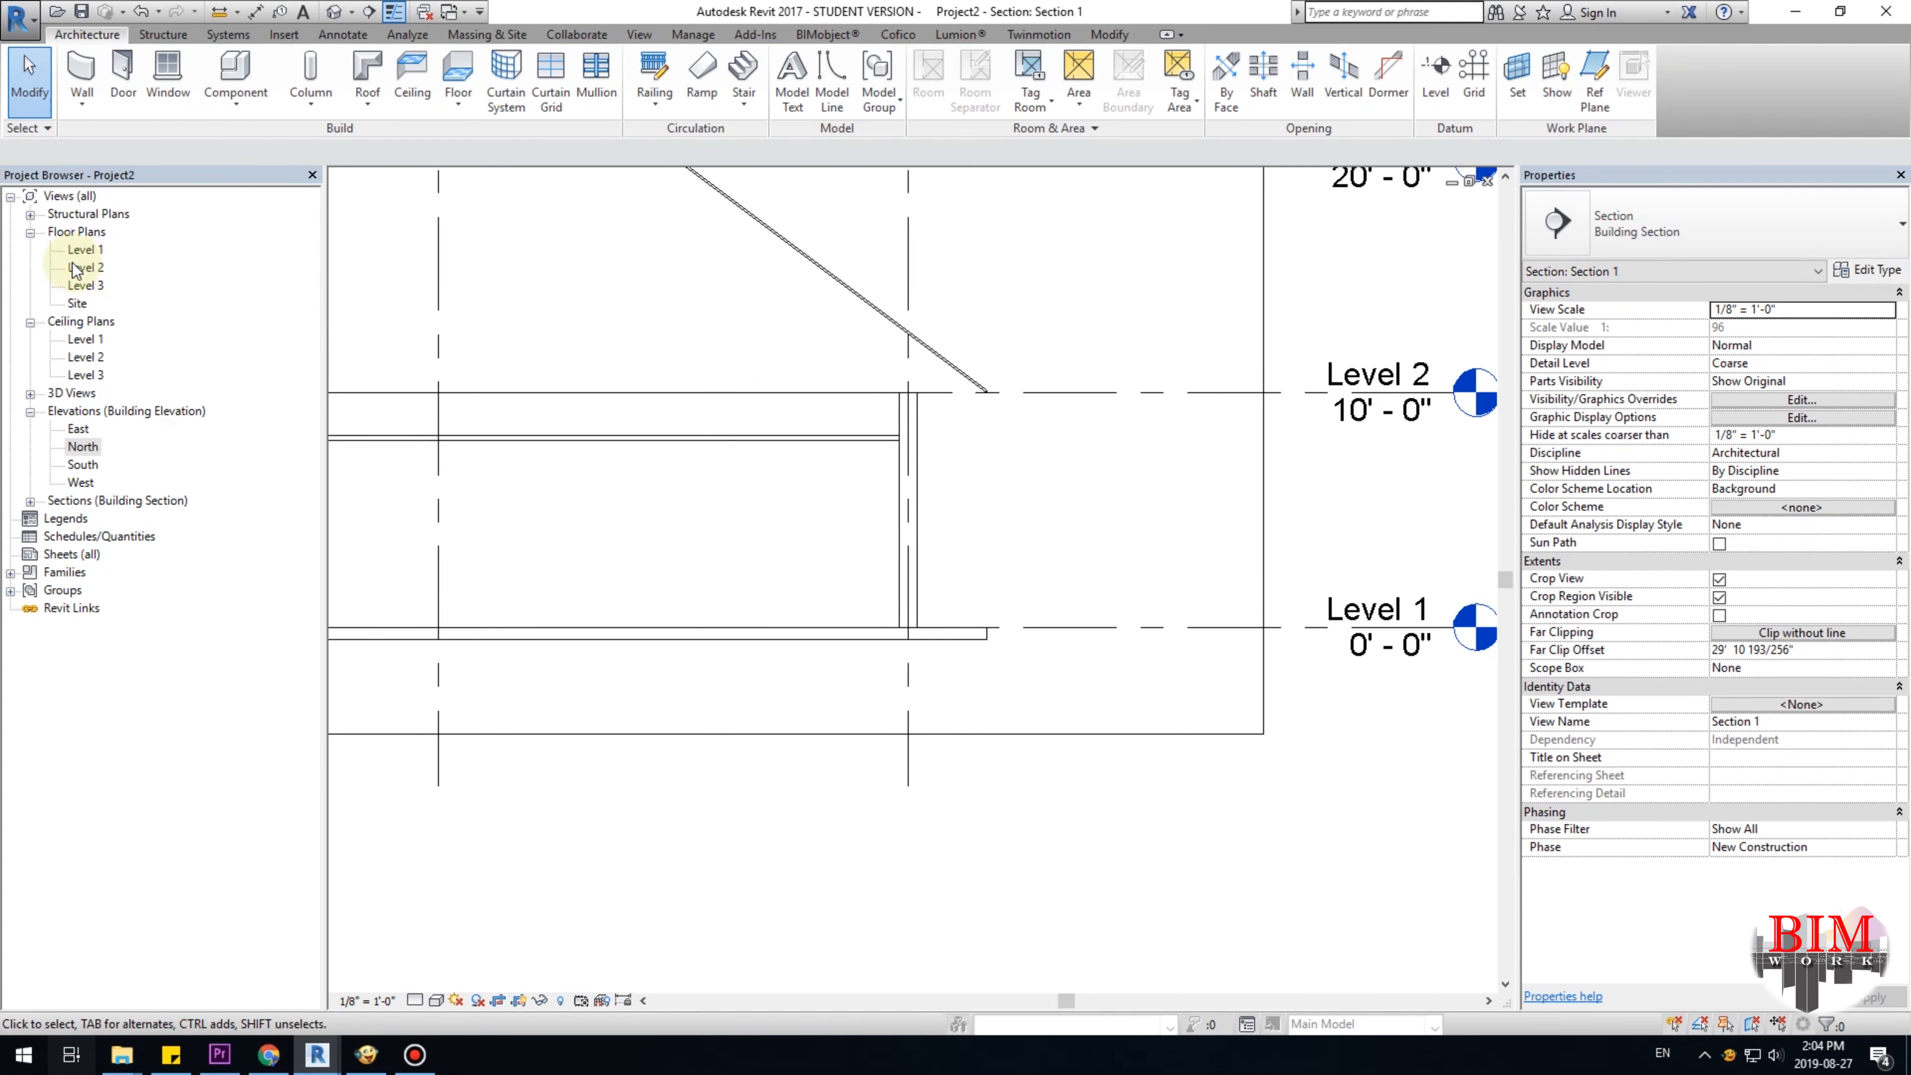
middle_click_drag(1096, 497, 877, 578)
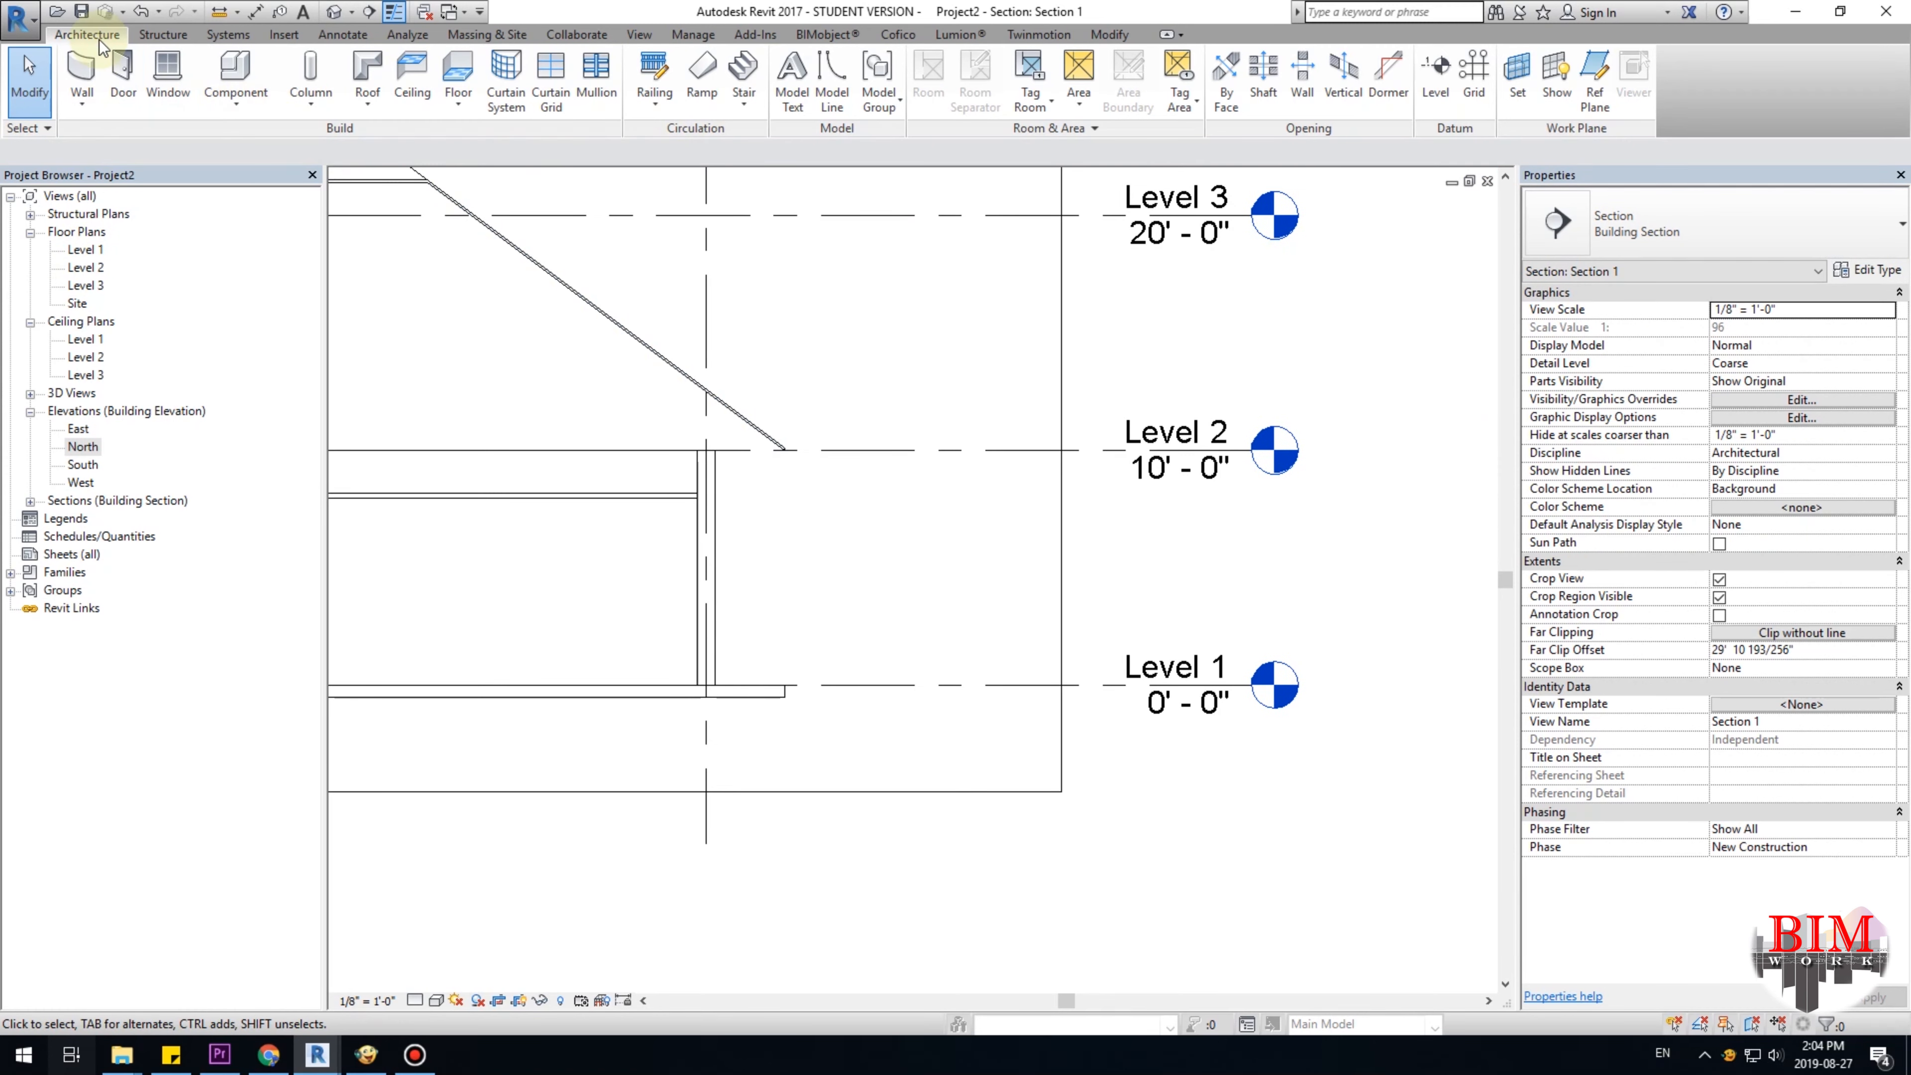
Tile the section and Level 1 floor plan views side by side, framing the level heads and the whole plan.
left_click(644, 35)
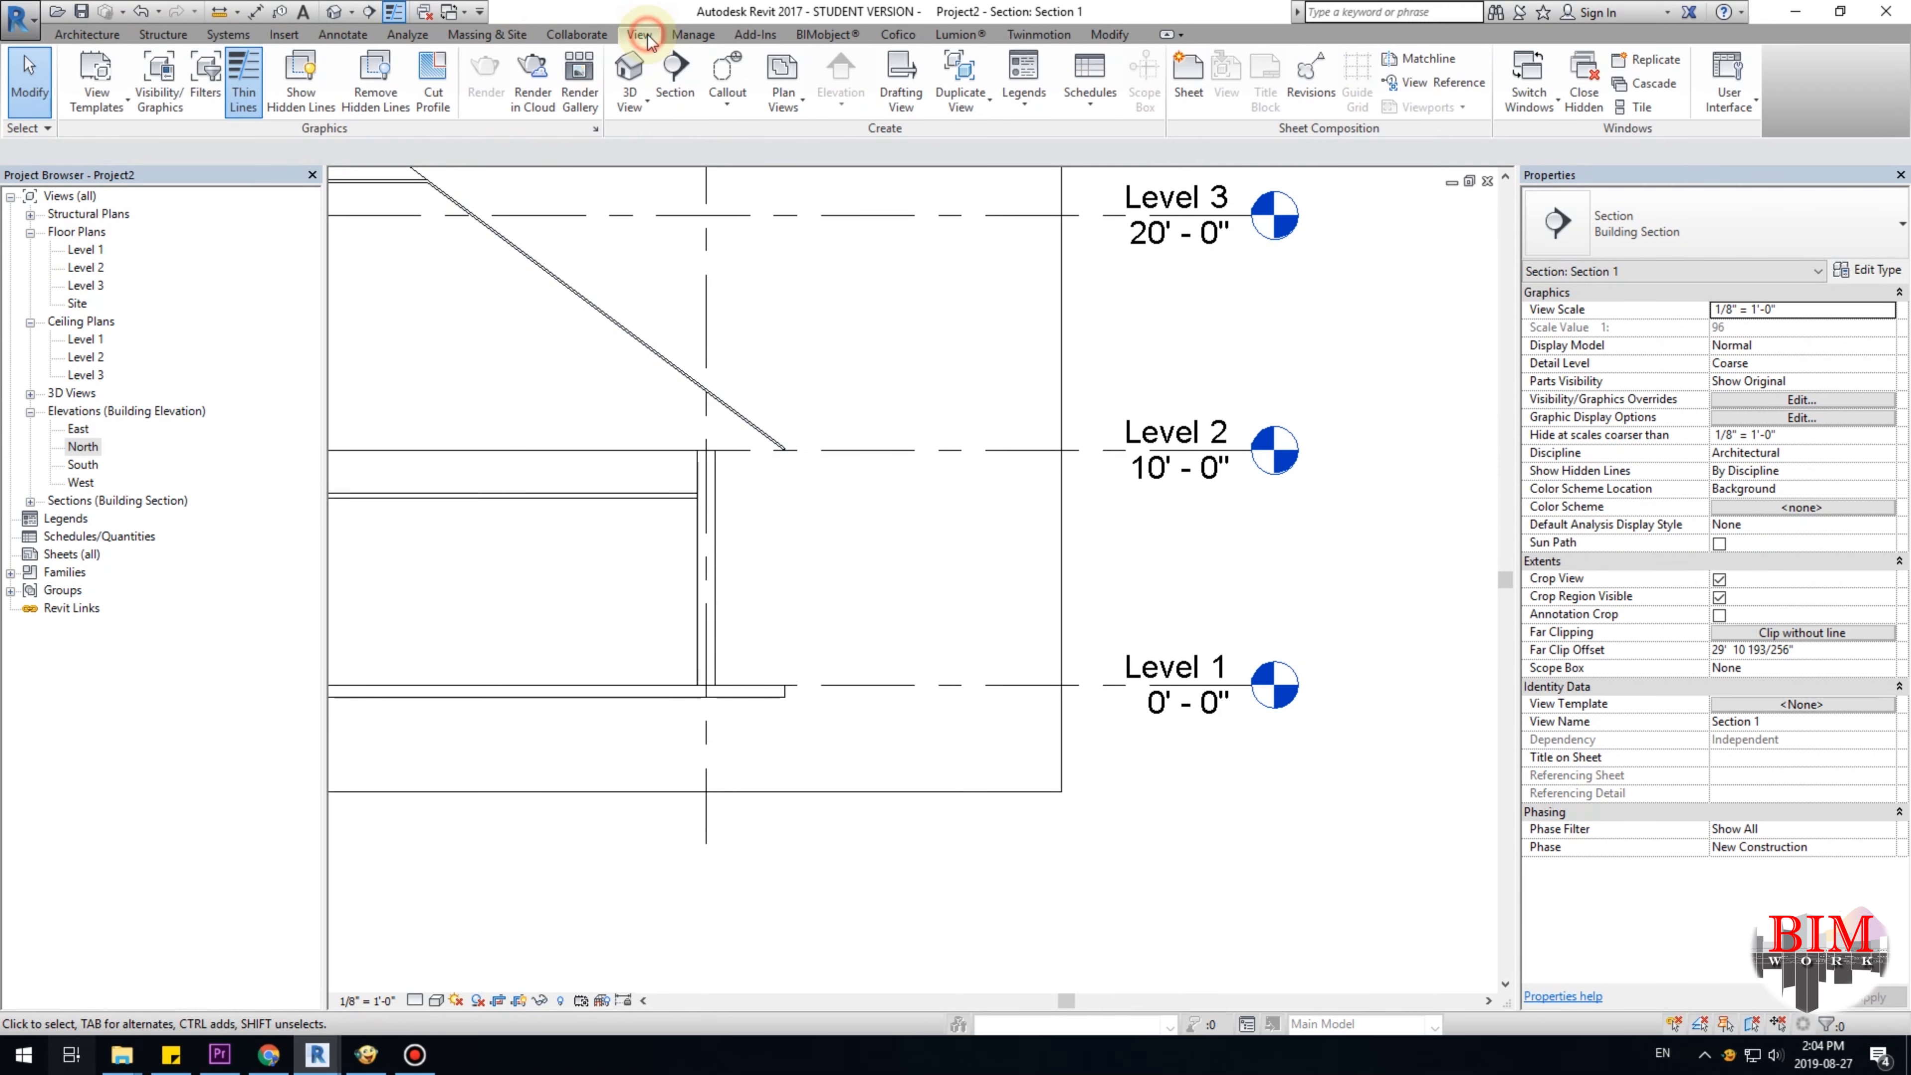
left_click(1635, 107)
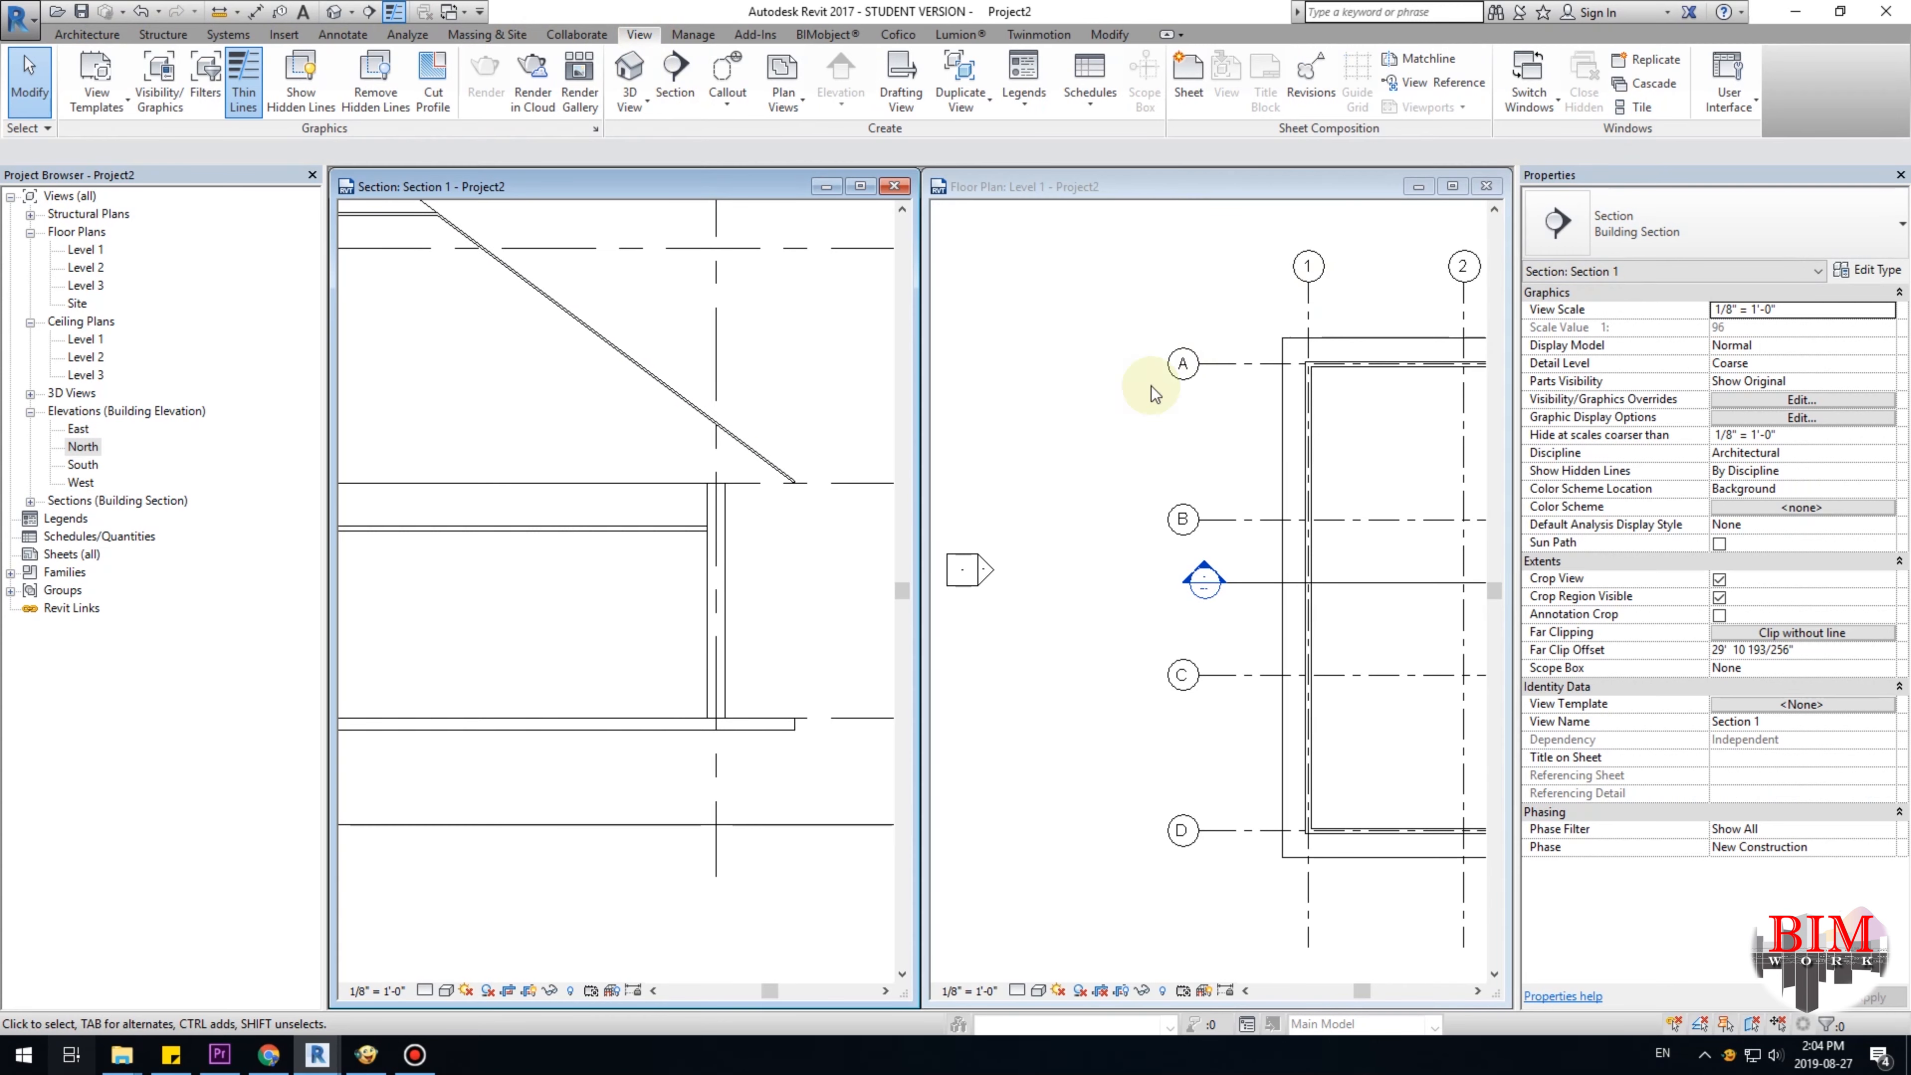
scroll(1077, 465, "down", 3)
left_click(1129, 631)
scroll(1339, 604, "up", 2)
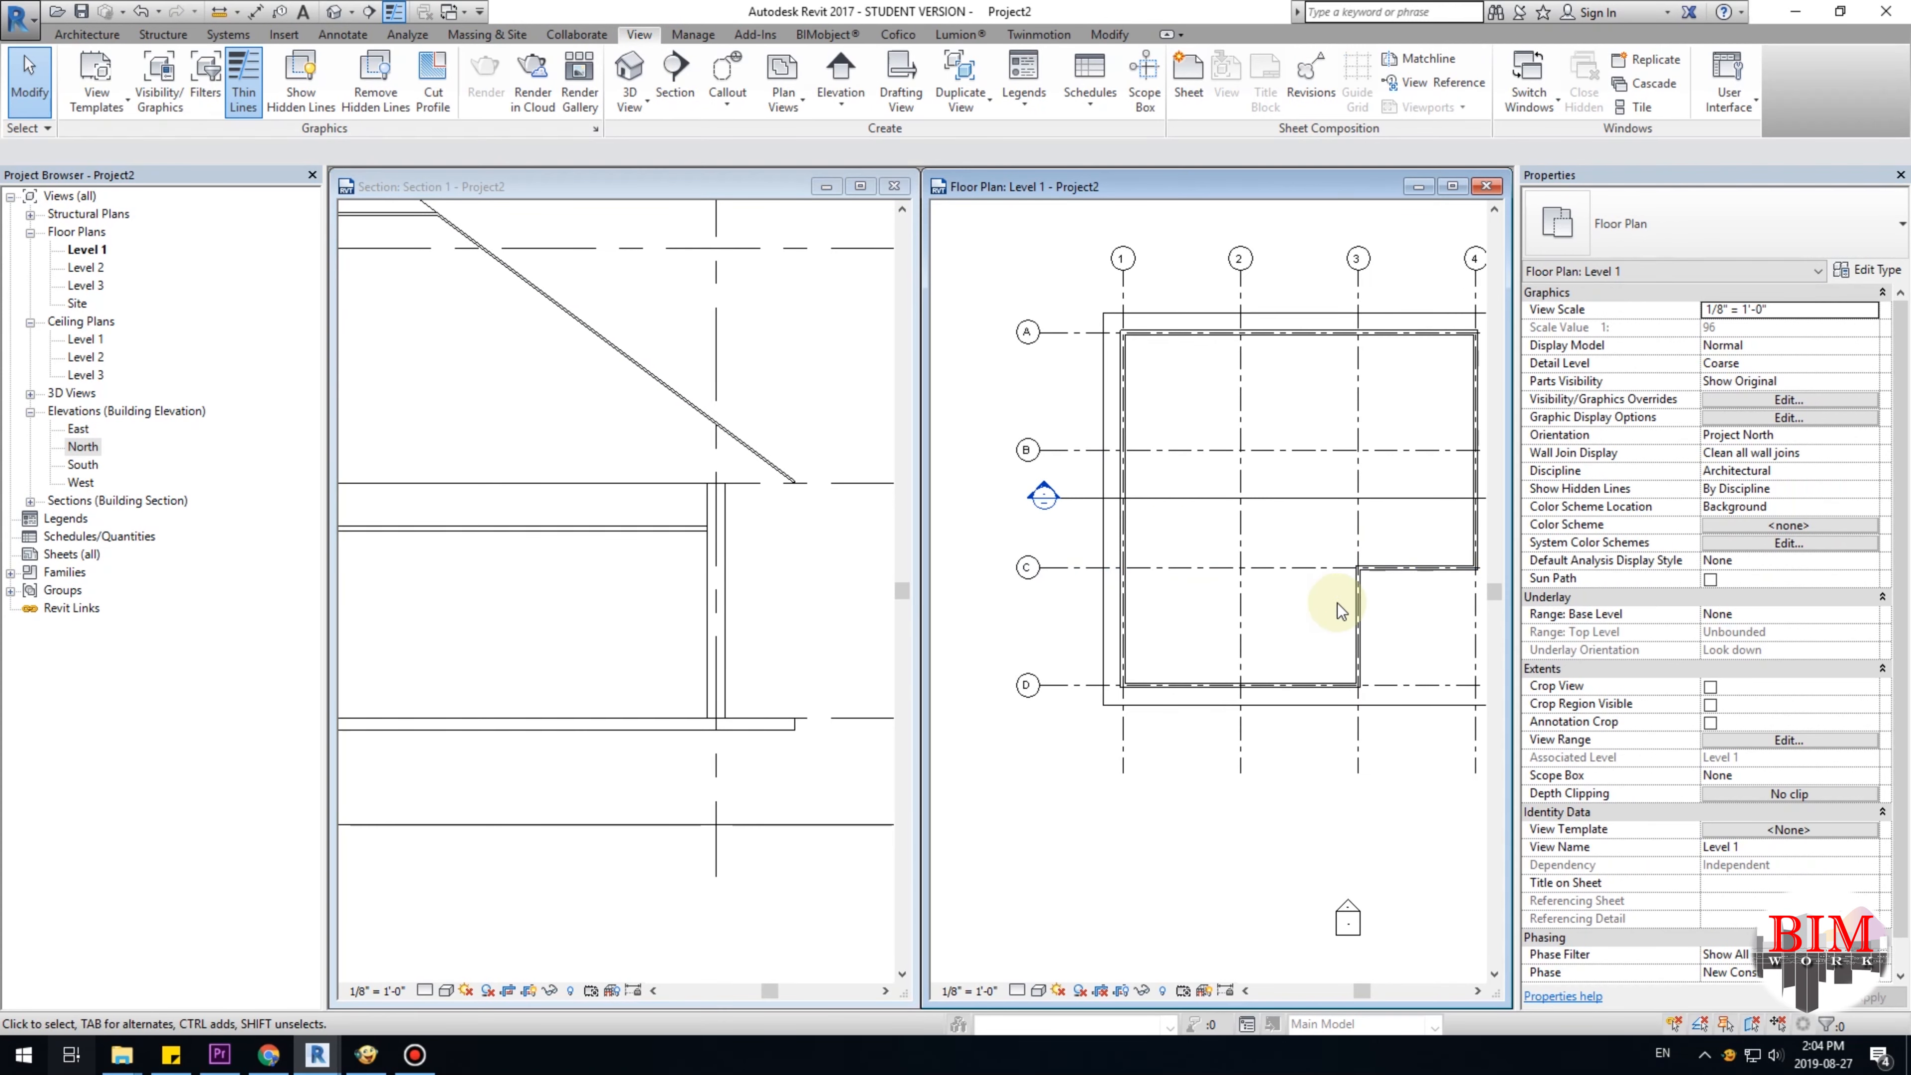
middle_click_drag(1338, 604, 1251, 675)
scroll(712, 636, "down", 2)
middle_click_drag(771, 653, 587, 642)
scroll(615, 641, "up", 1)
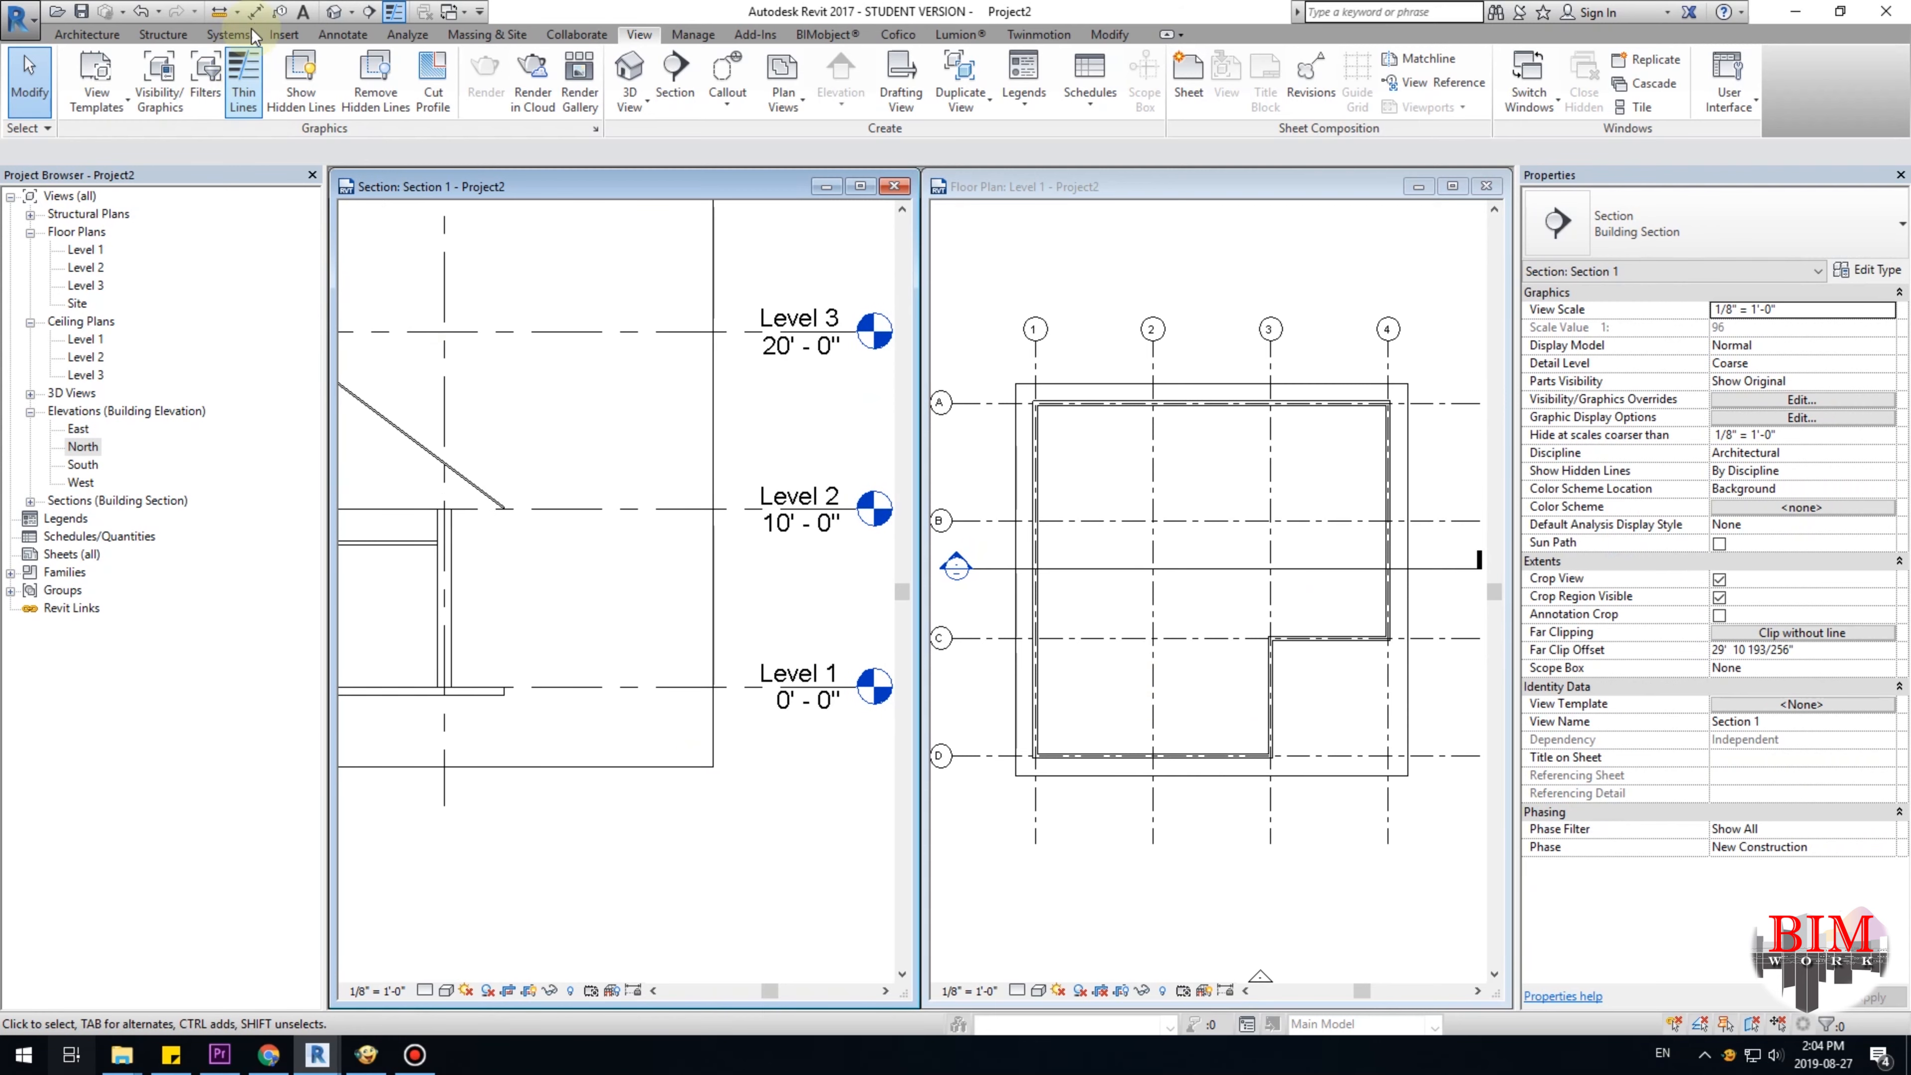
Add an aligned dimension string in the section from Level 1 to the ceiling and on to Level 2.
left_click(255, 11)
left_click(569, 688)
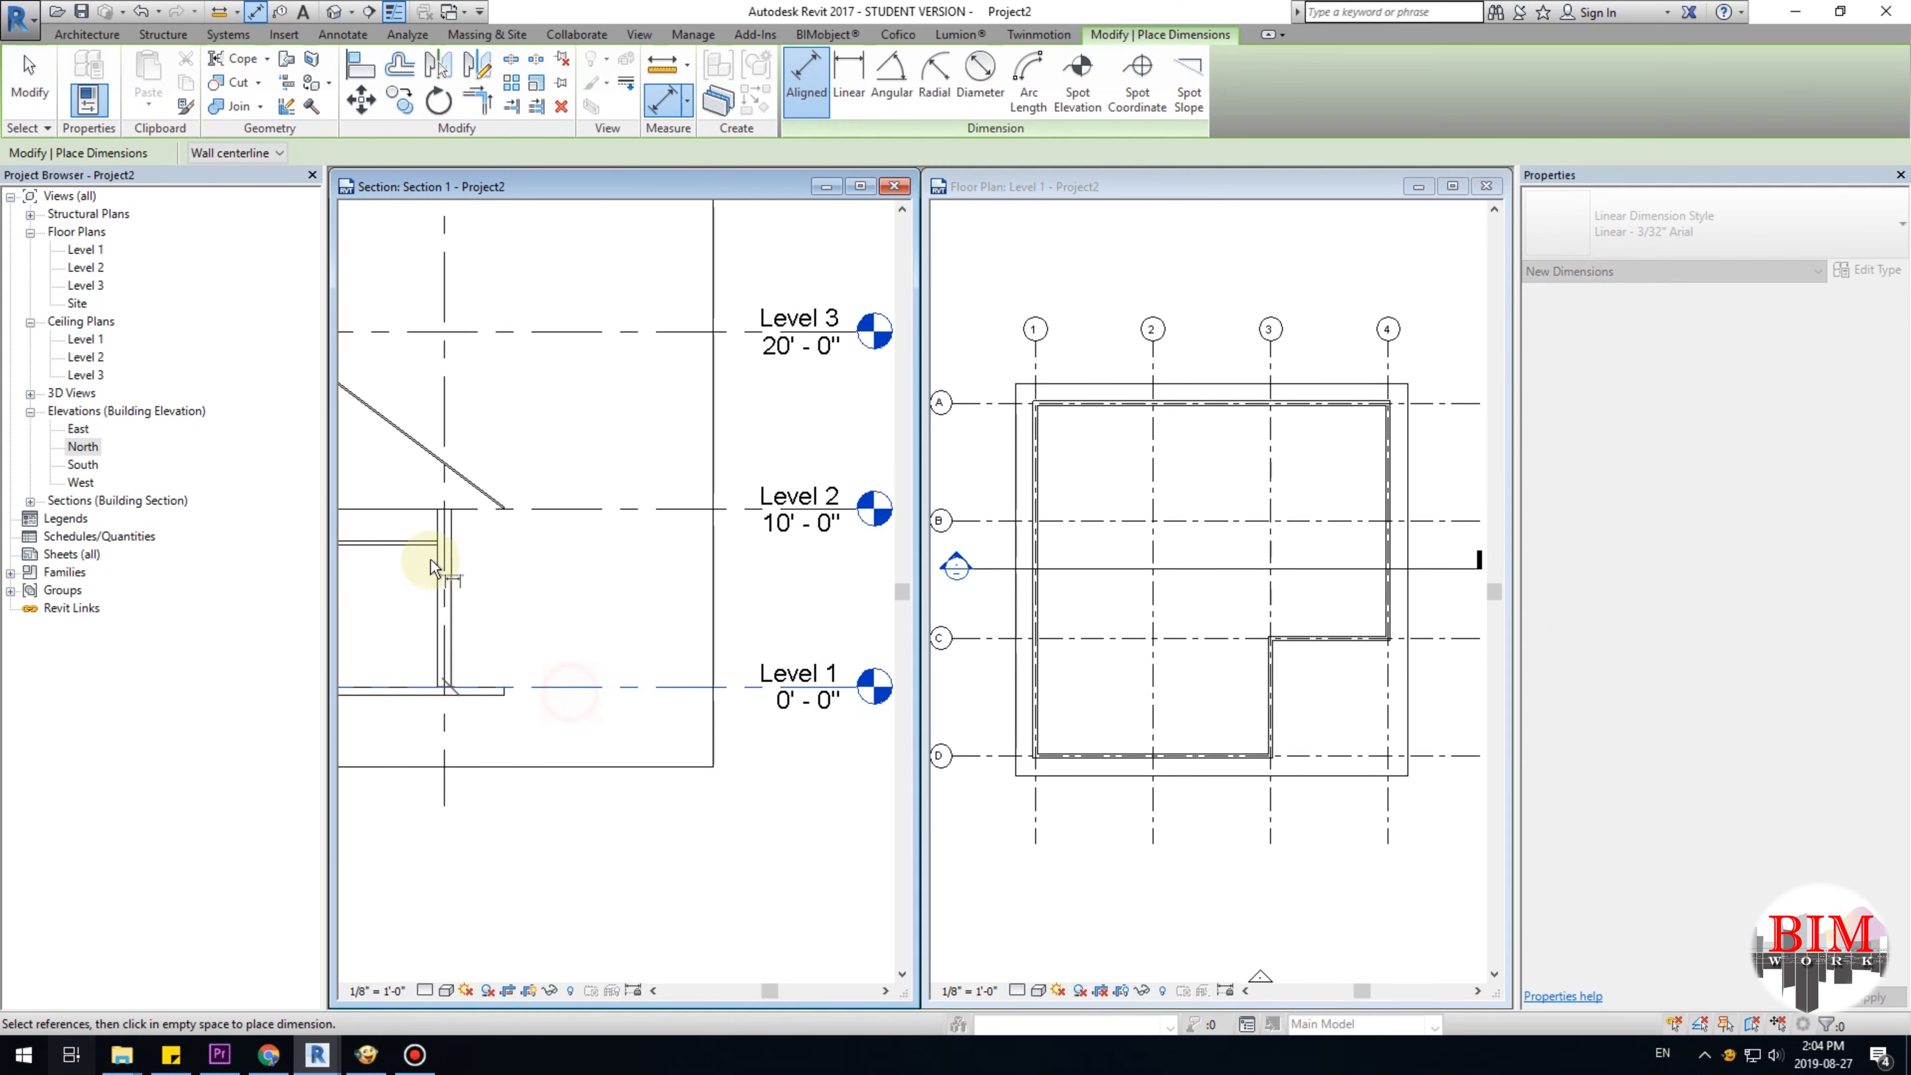
scroll(435, 566, "up", 1)
left_click(427, 548)
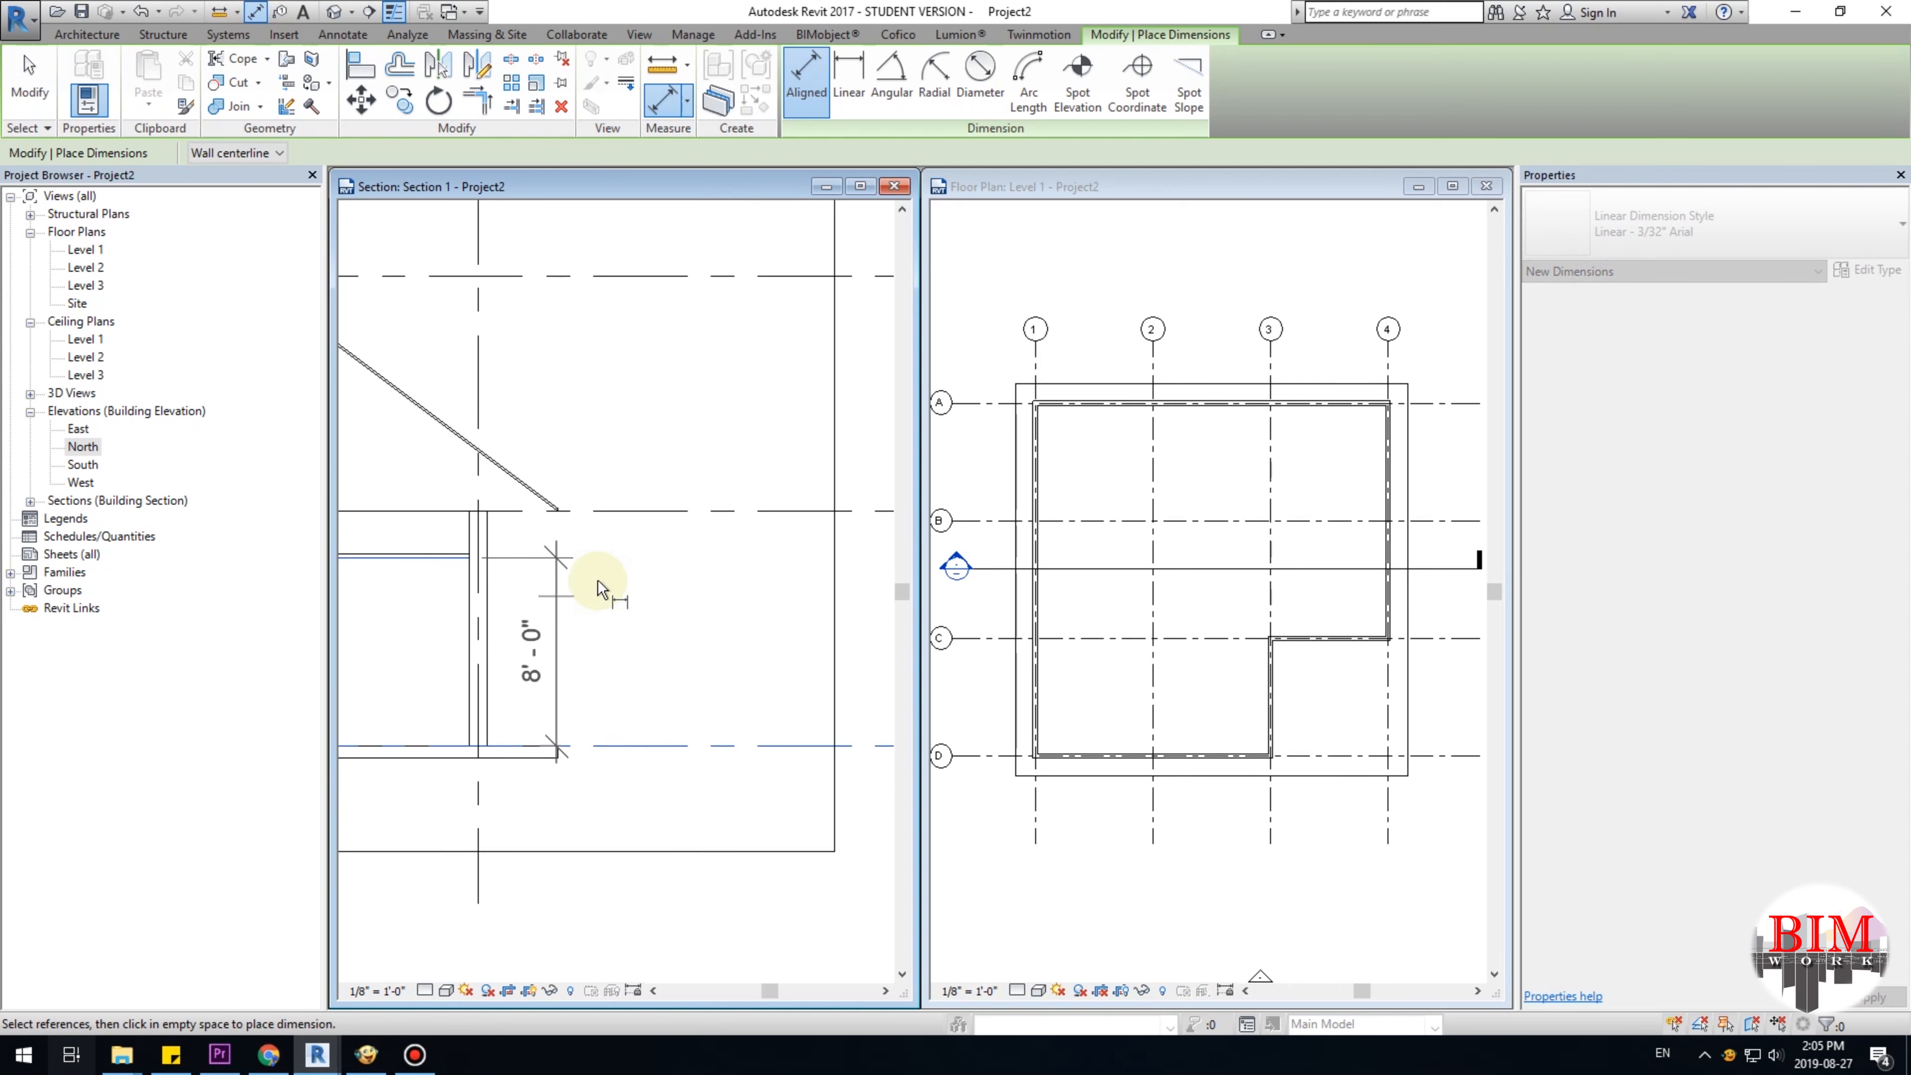
left_click(629, 511)
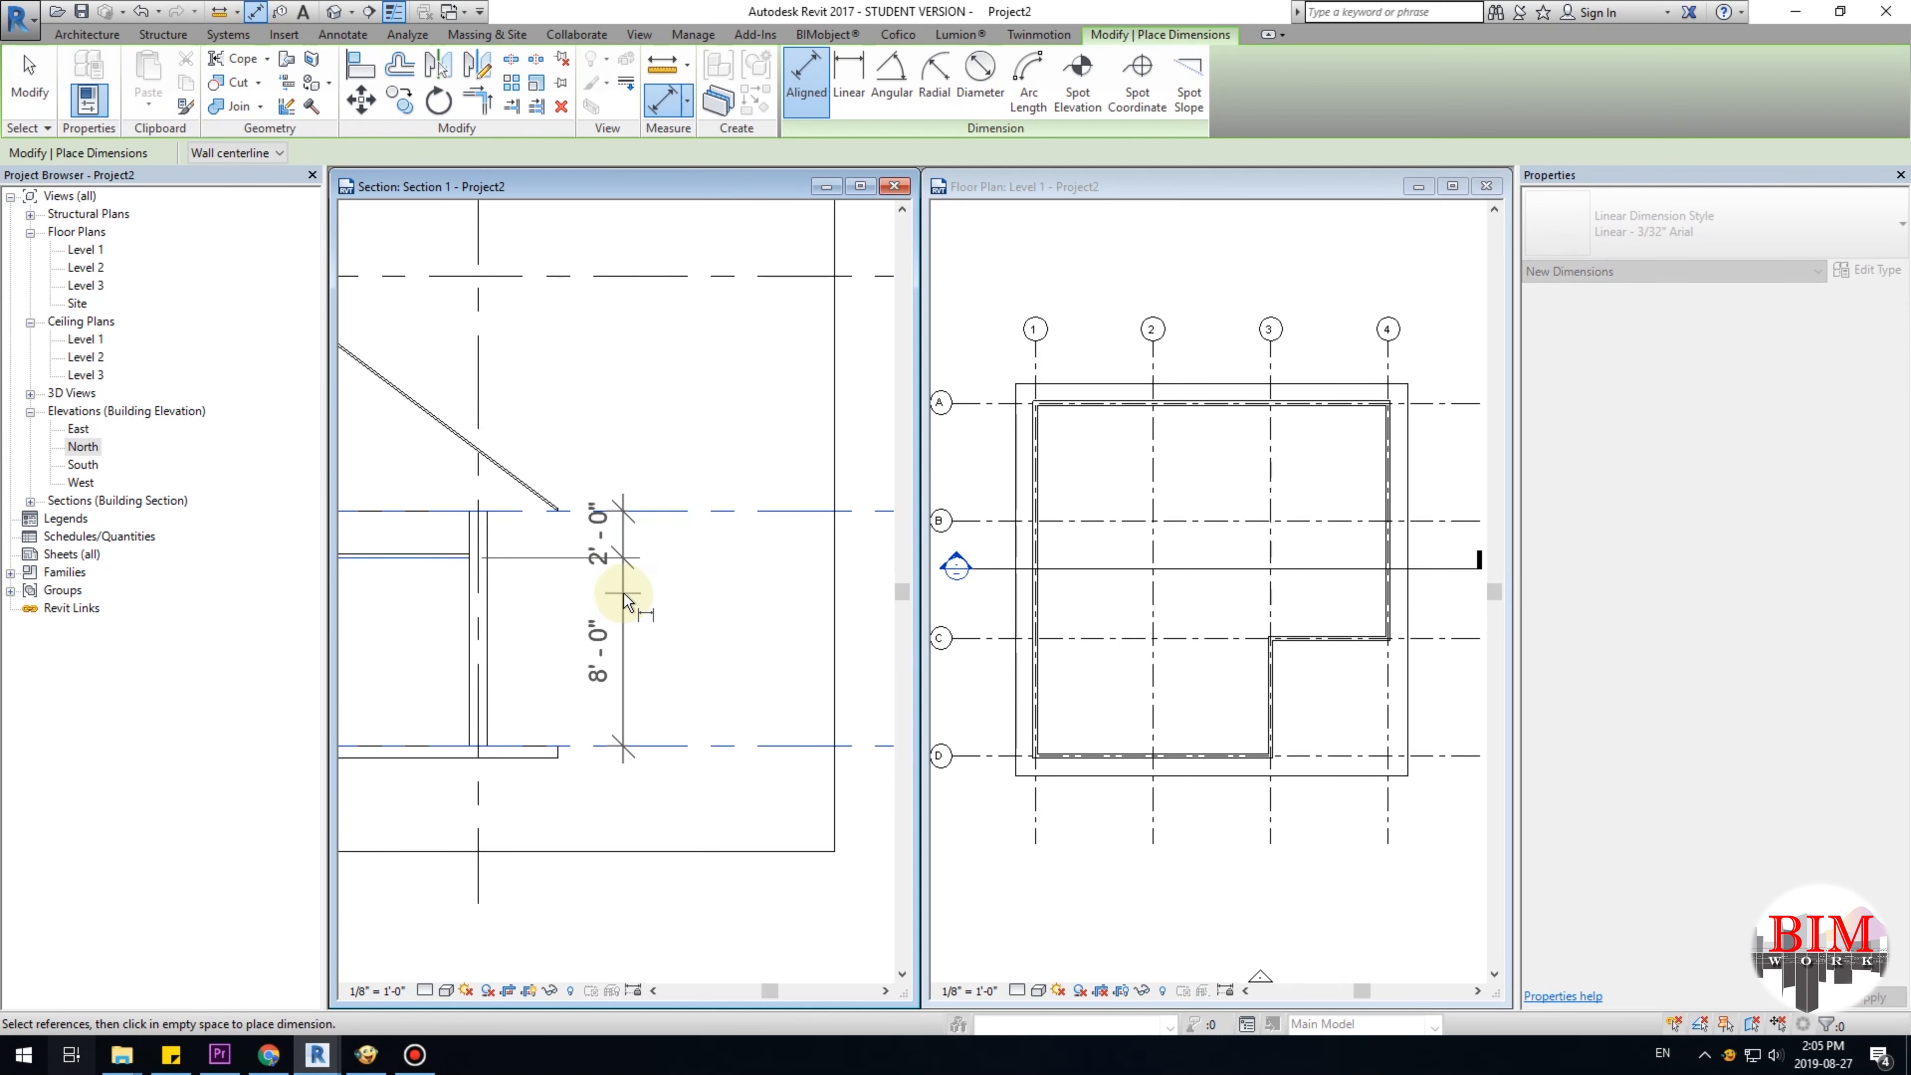
left_click(626, 600)
Add an overall aligned dimension between Level 1 and Level 2 beside the ceiling dimension string.
left_click(678, 746)
left_click(704, 516)
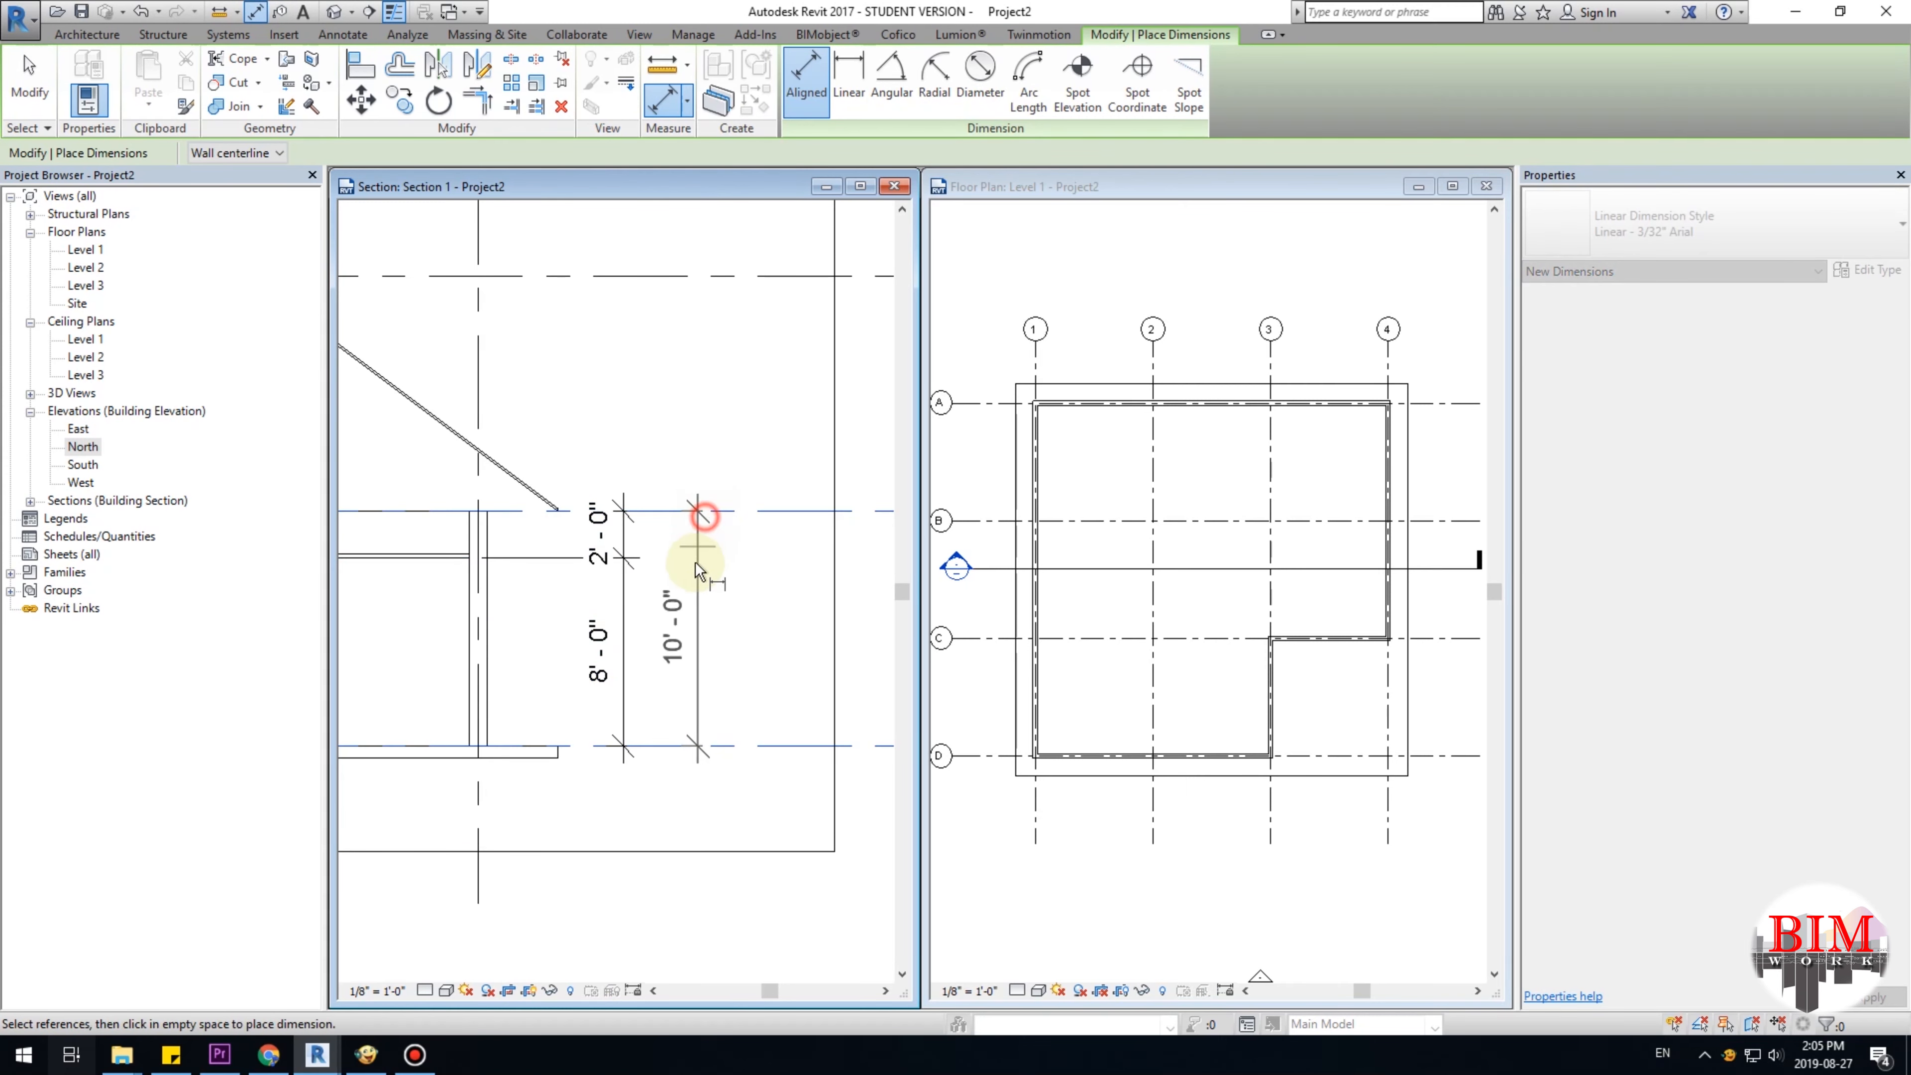
left_click(686, 595)
scroll(647, 648, "down", 2)
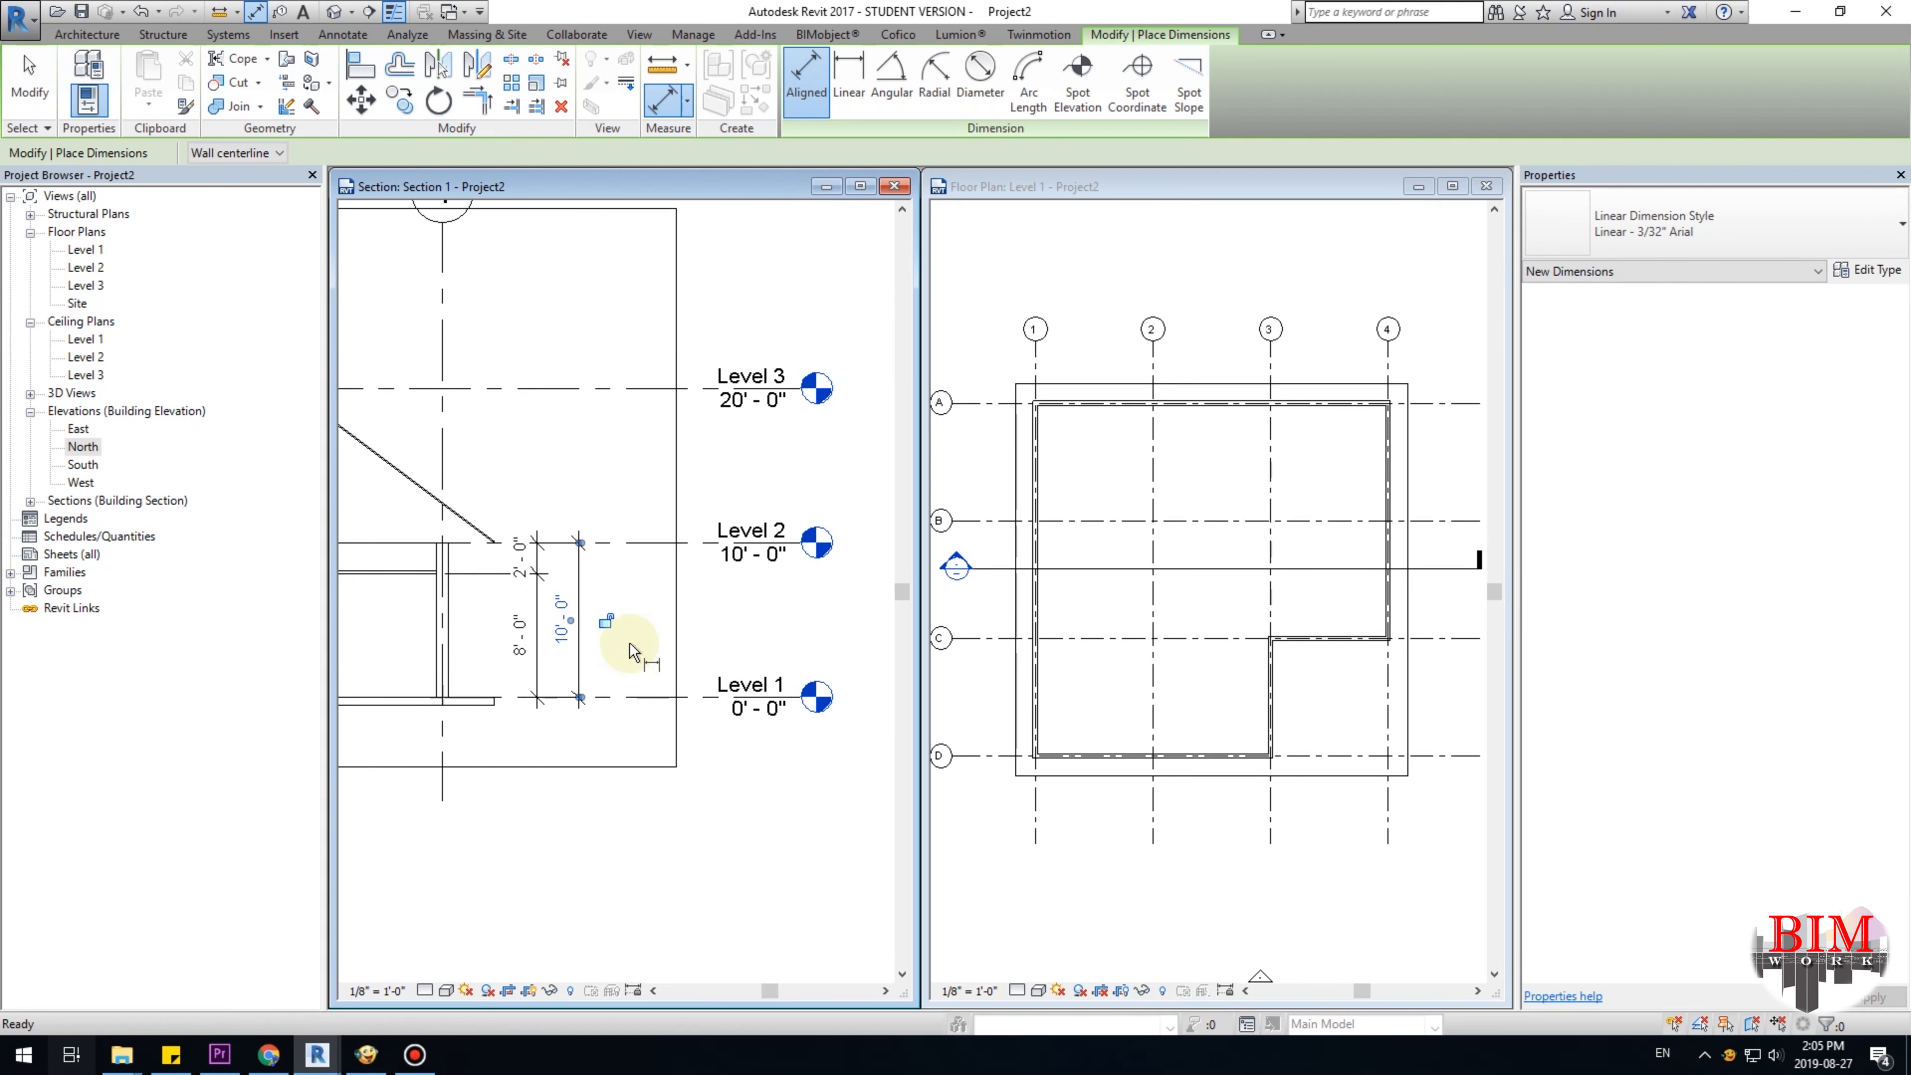
key("Escape")
key("Escape")
Set the Level 1 floor plan's view range to a top offset of 9' 0" and a cut plane offset of 8' 6".
left_click(1214, 680)
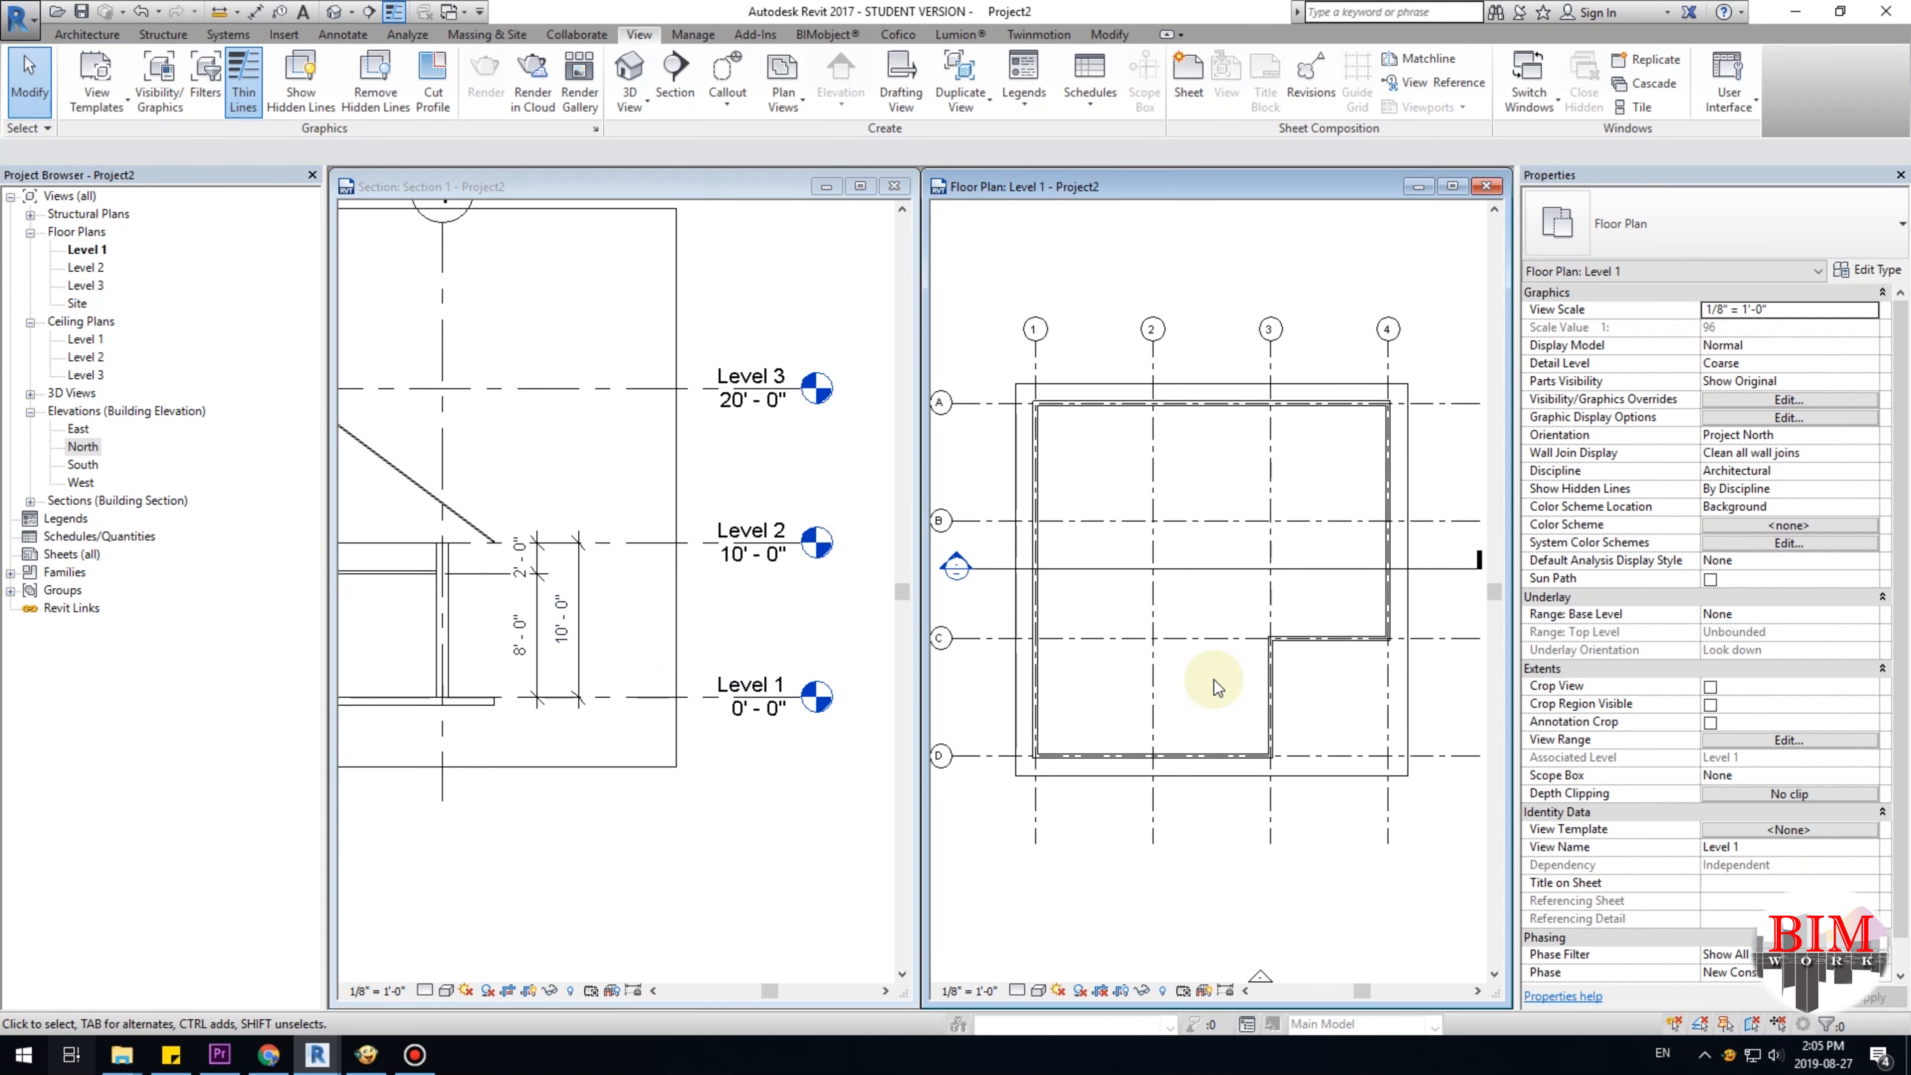
left_click(1784, 740)
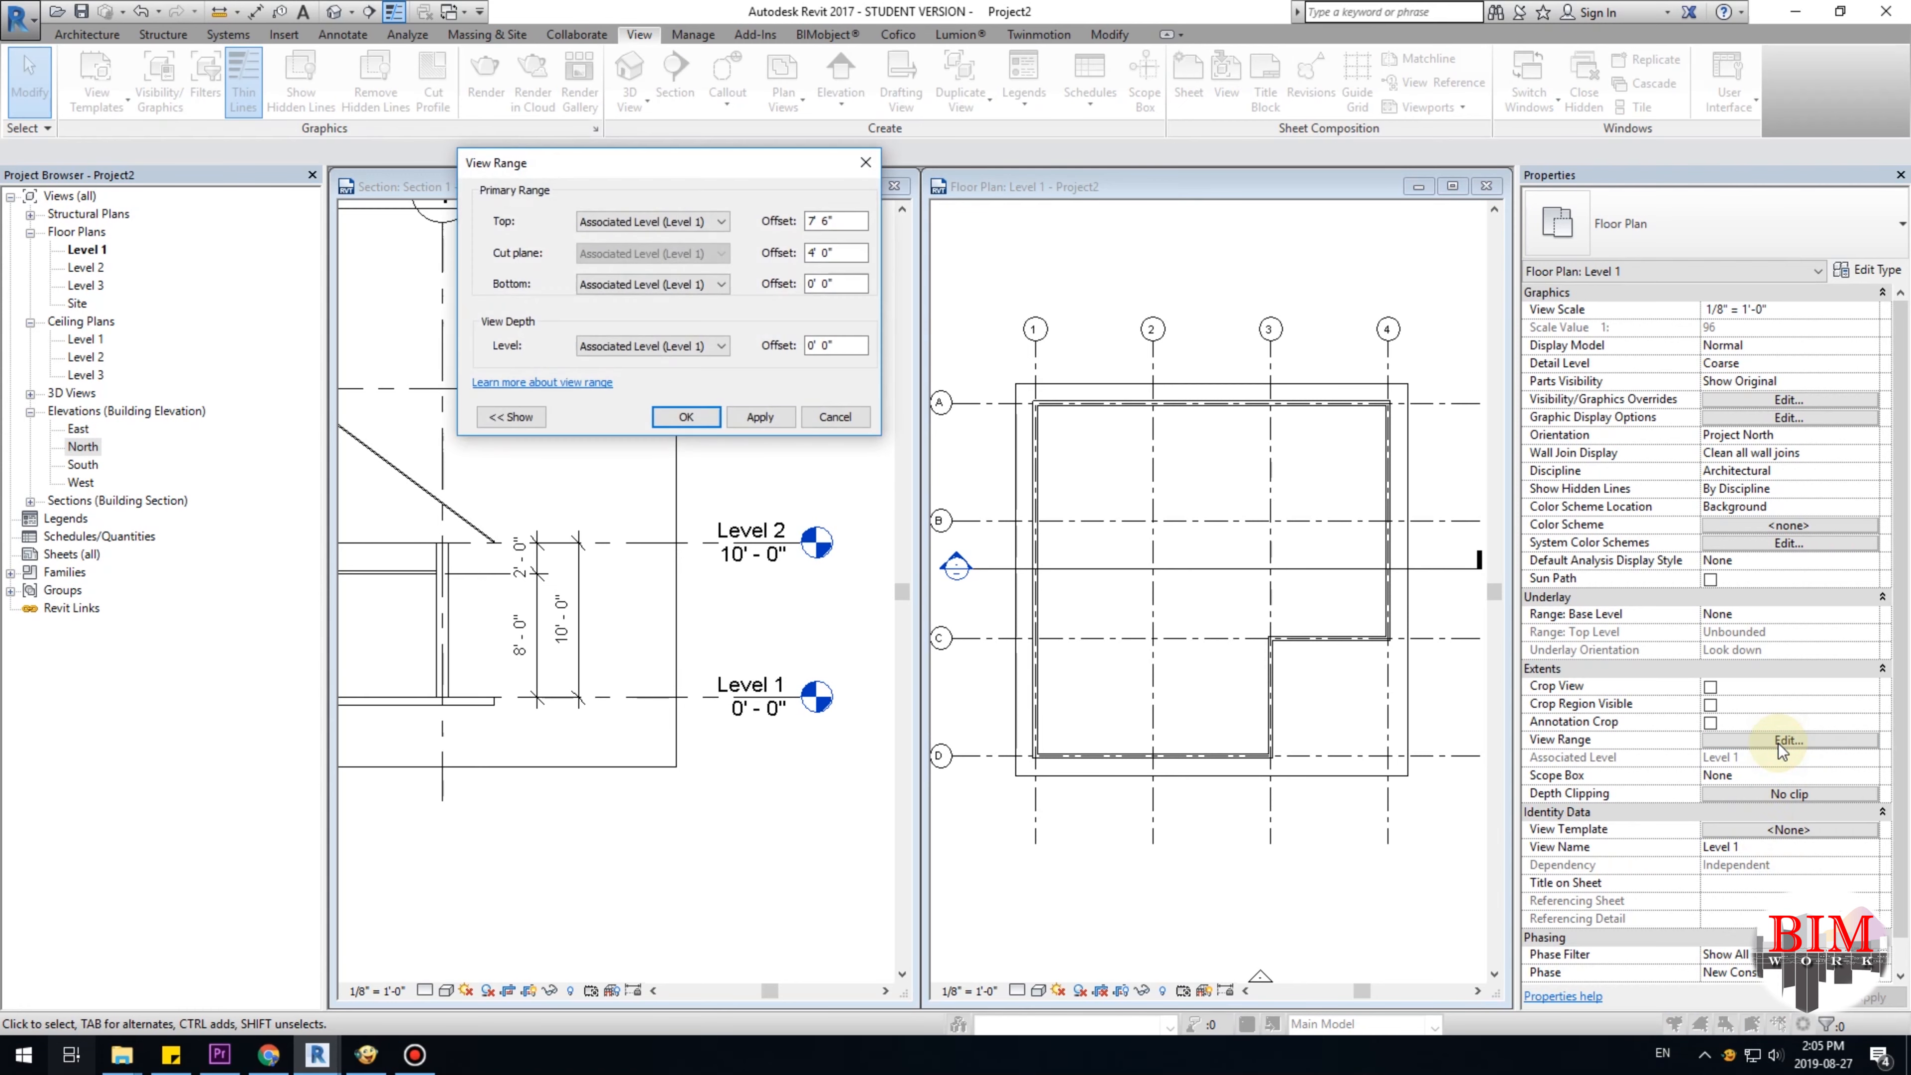
left_click_drag(791, 188, 1342, 668)
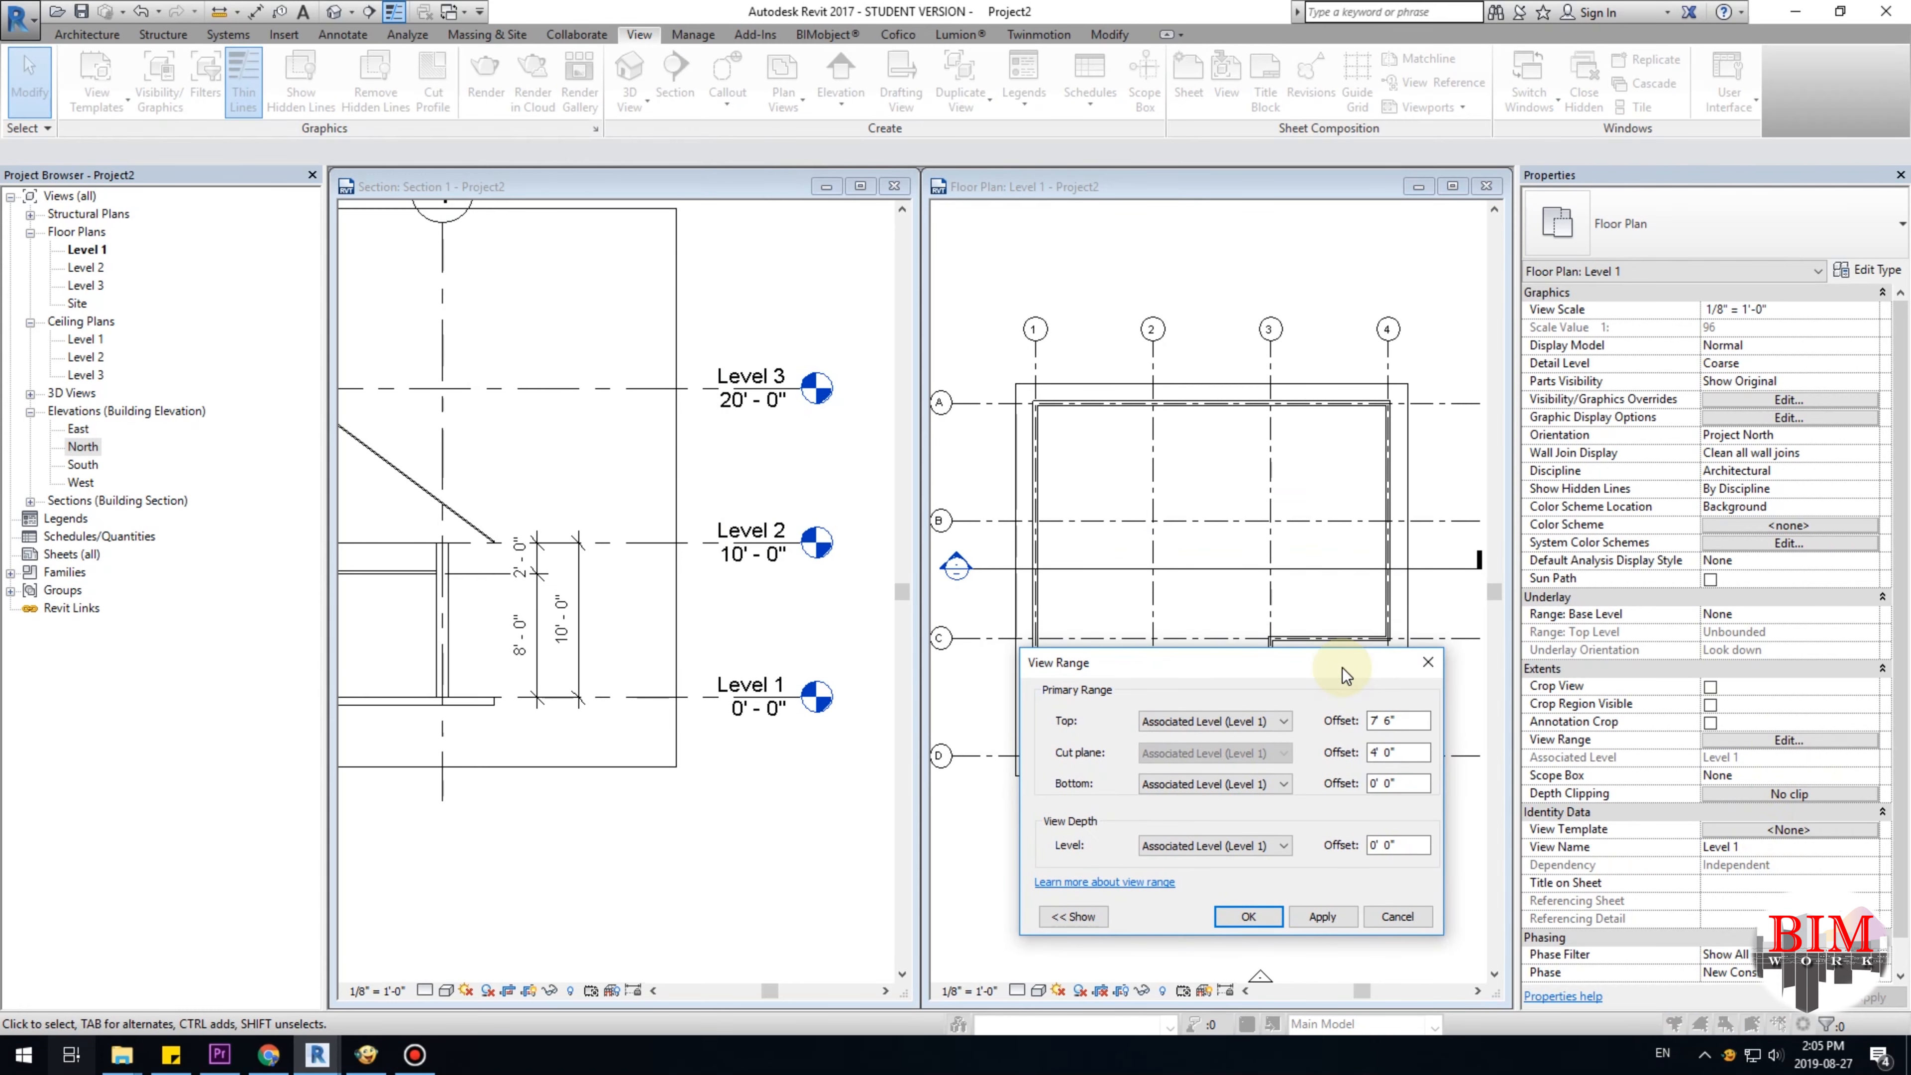
left_click(1269, 723)
left_click(1269, 723)
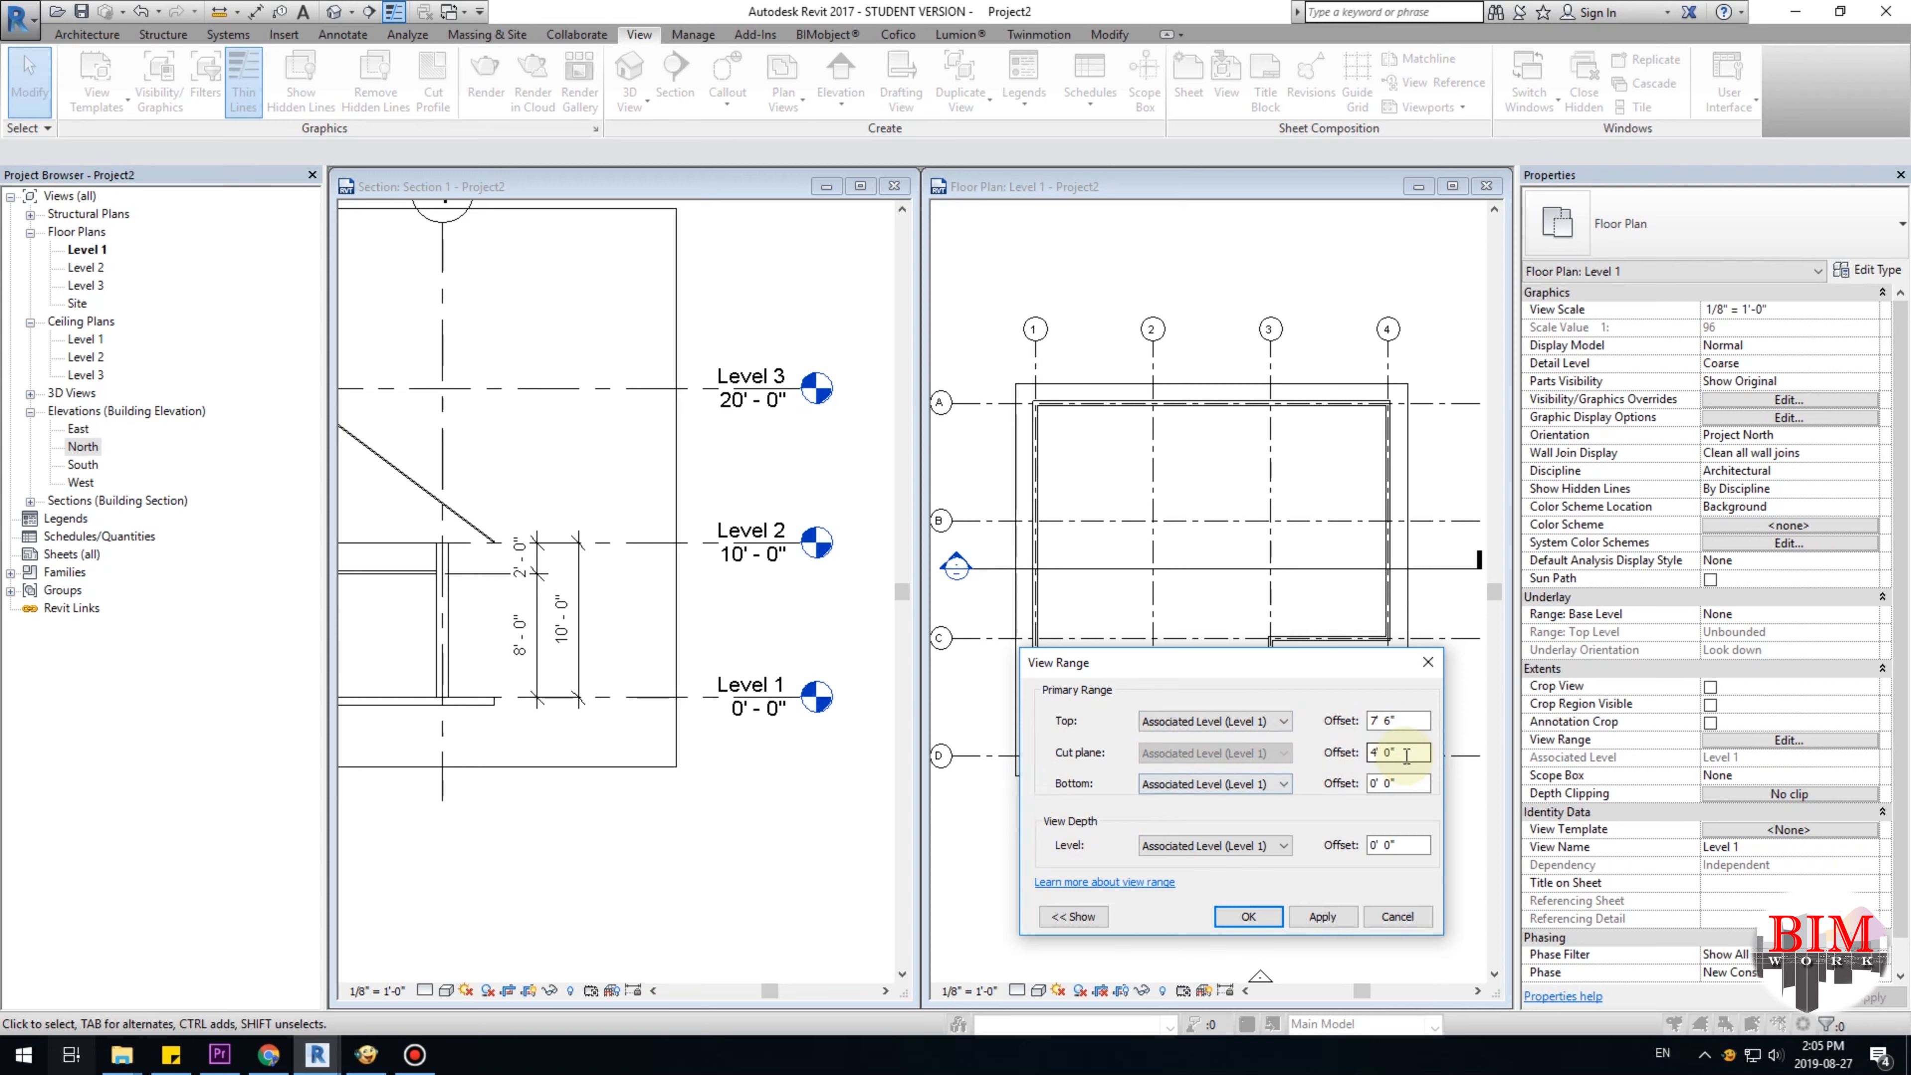
left_click_drag(1419, 750, 1368, 752)
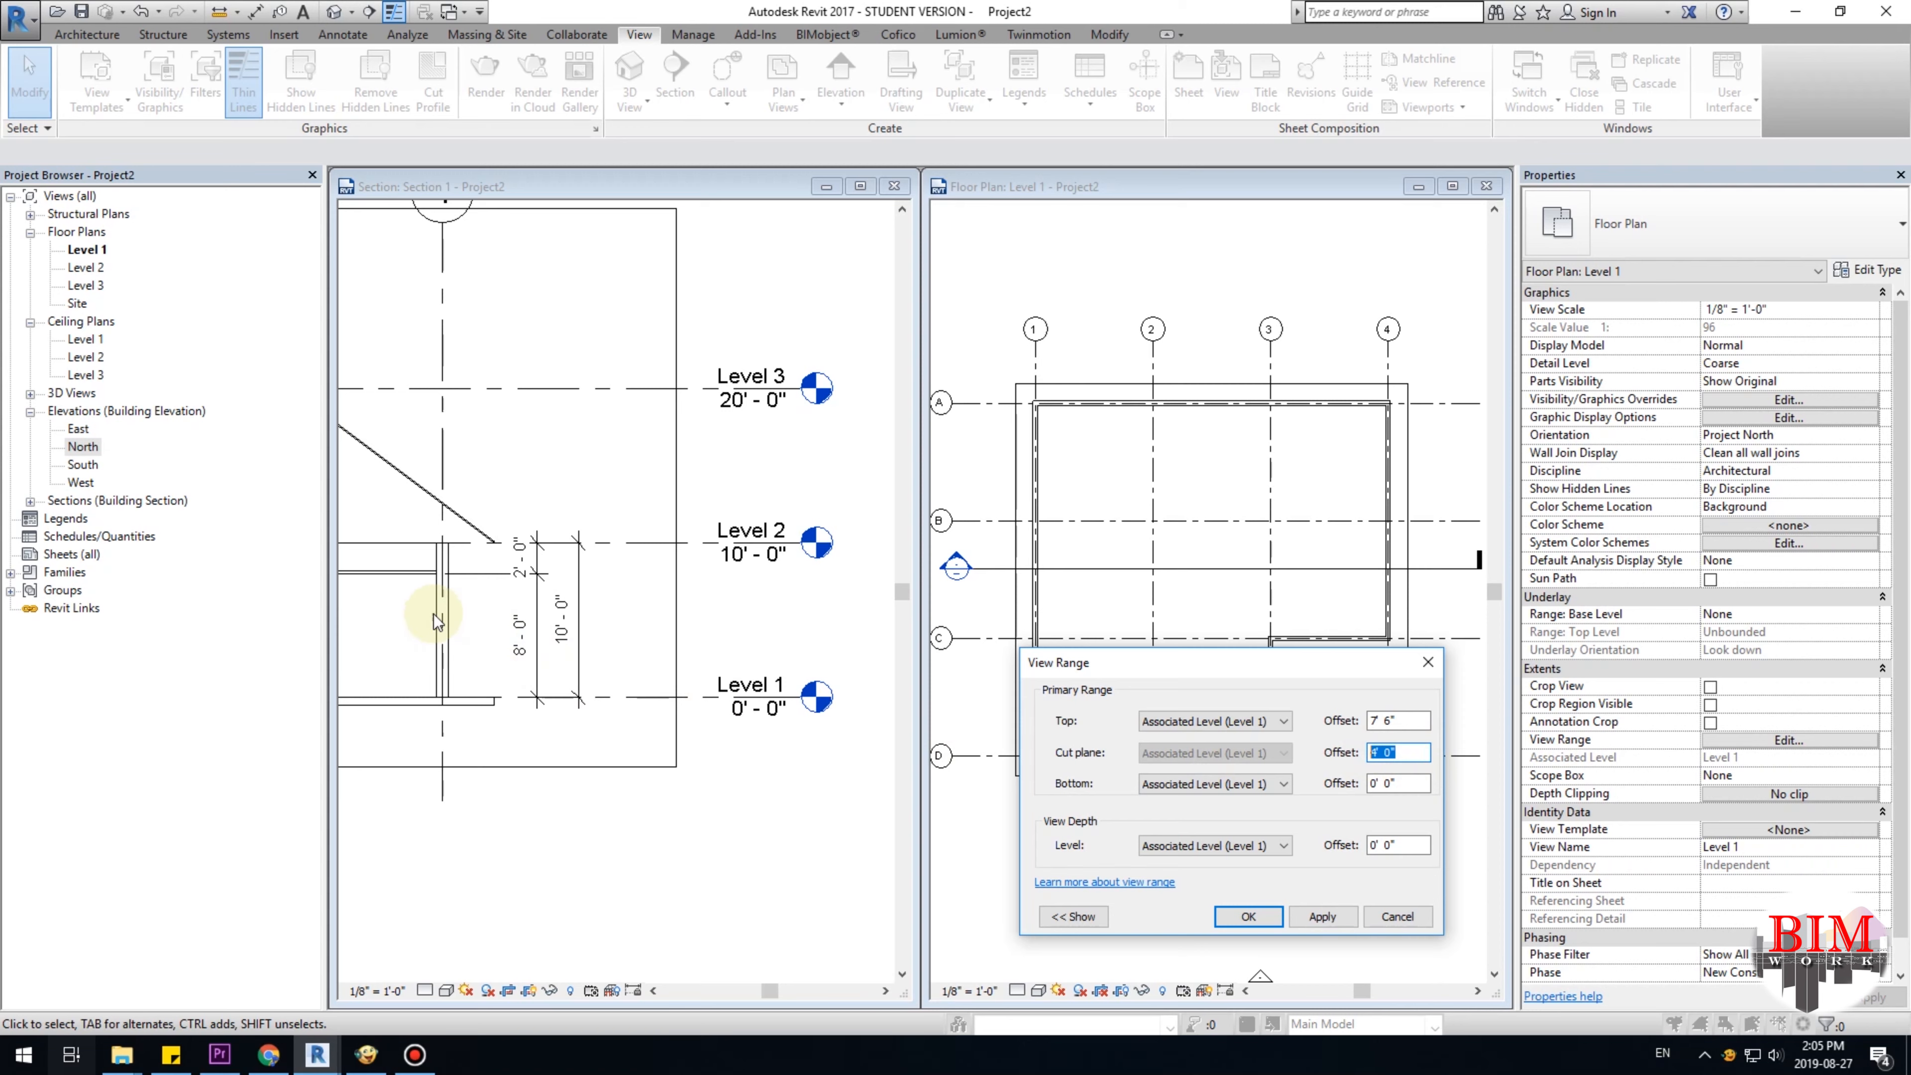
left_click_drag(1415, 753, 1362, 755)
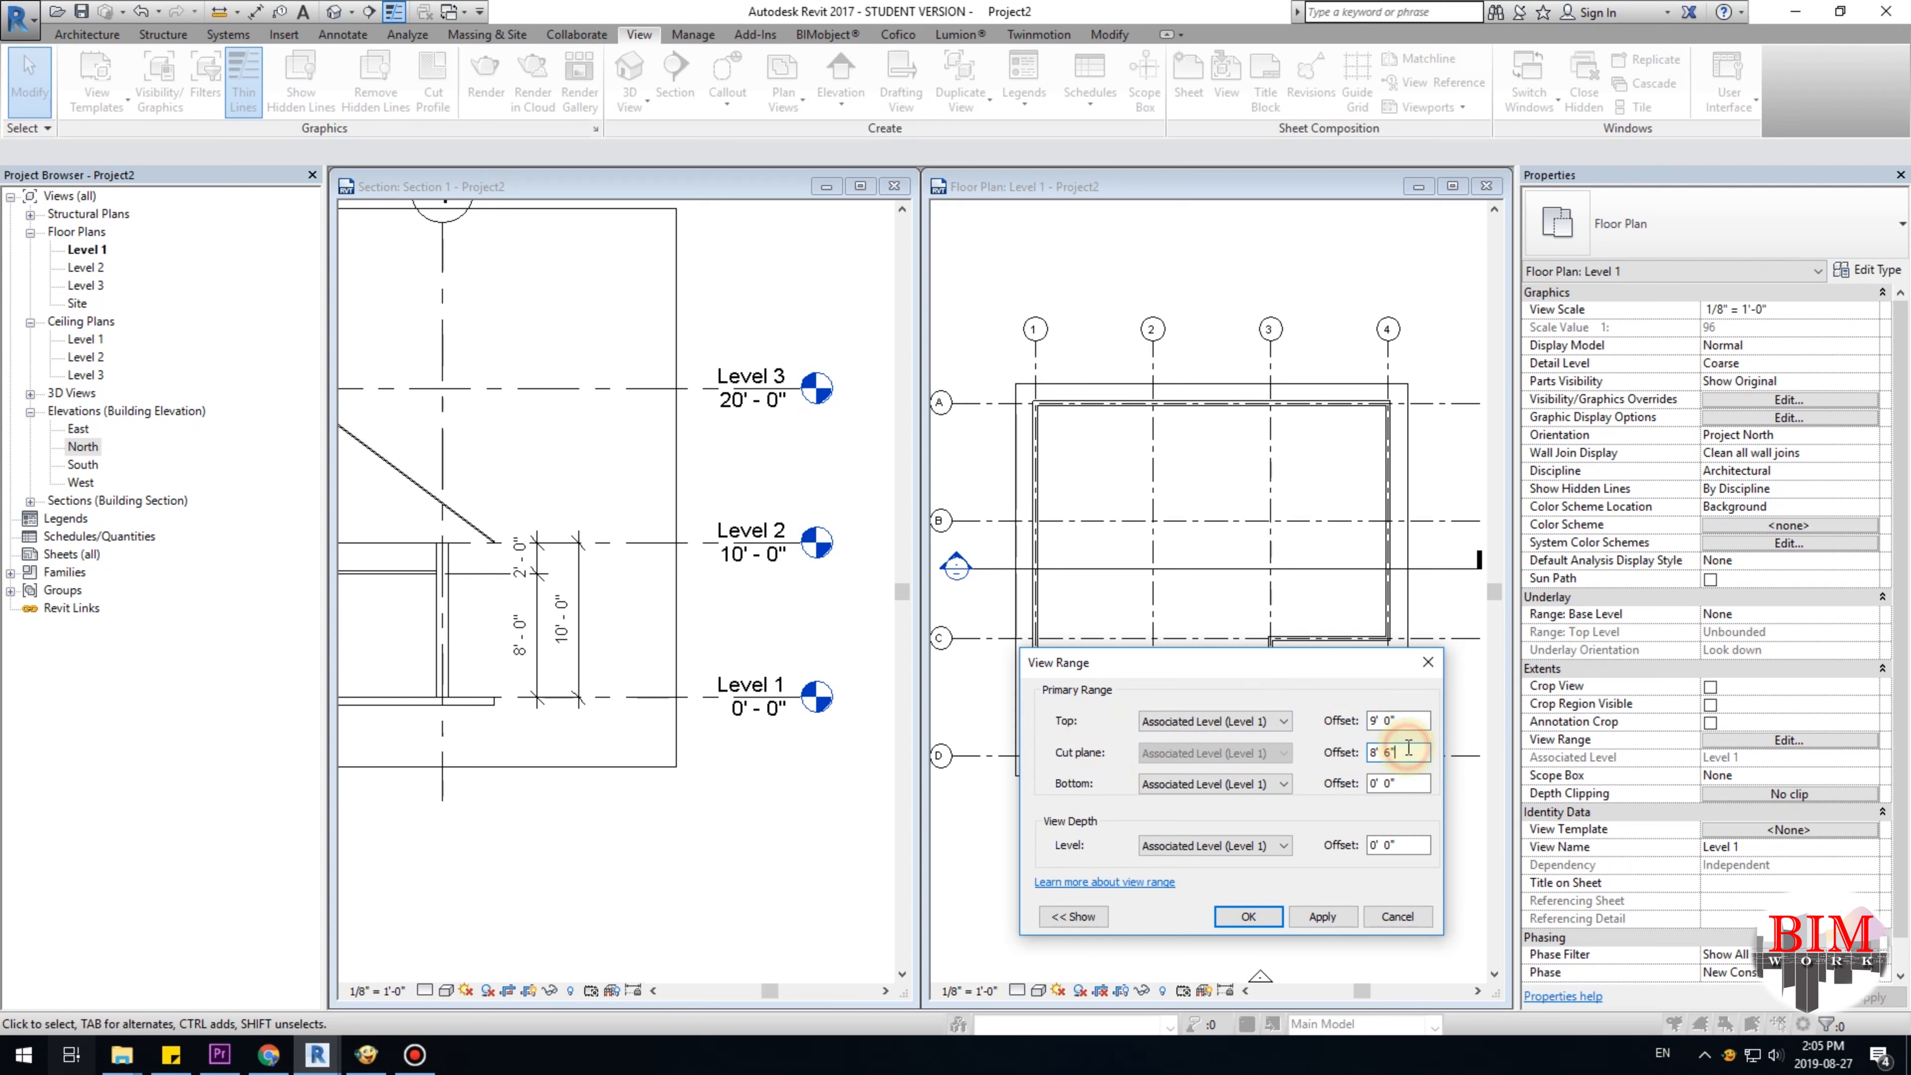
left_click(1328, 918)
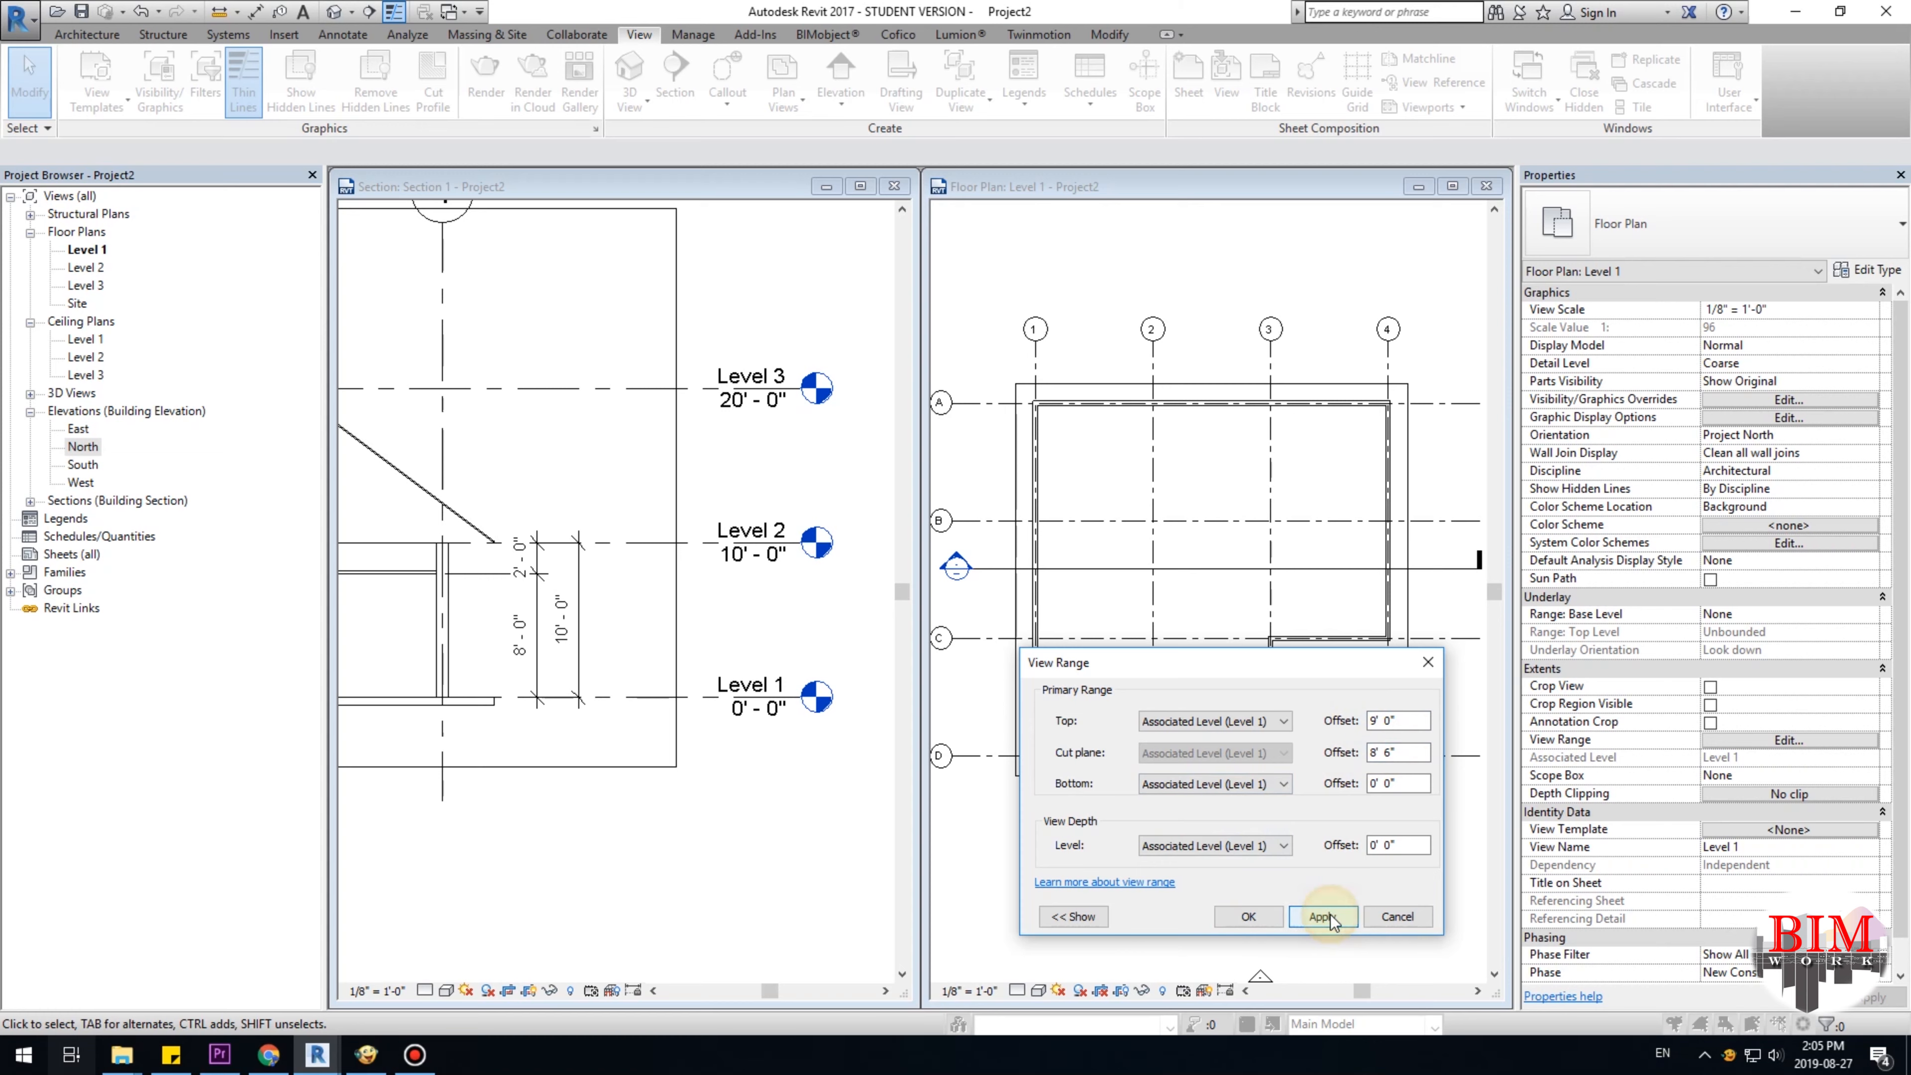
left_click(1251, 916)
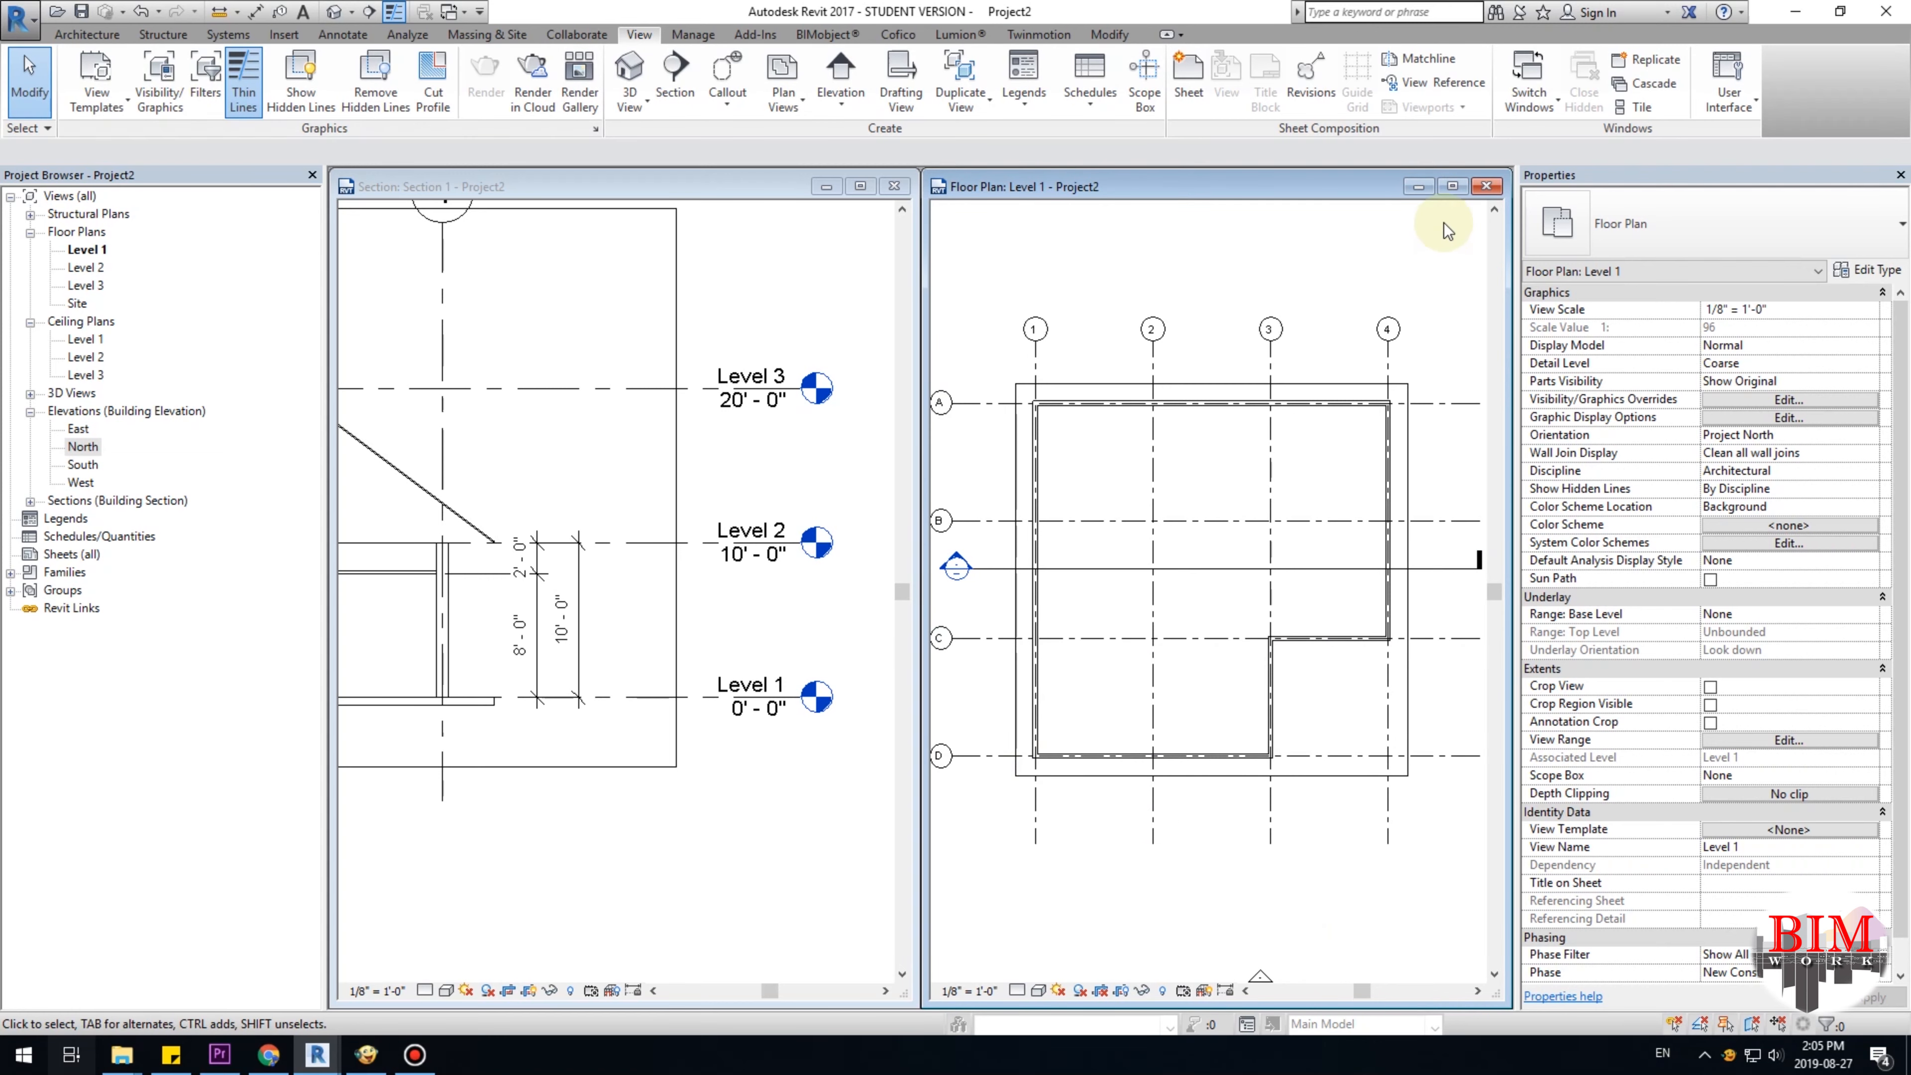
Maximize the Level 1 floor plan and open its visibility/graphic overrides with the model categories filtered to Architecture.
left_click(1454, 188)
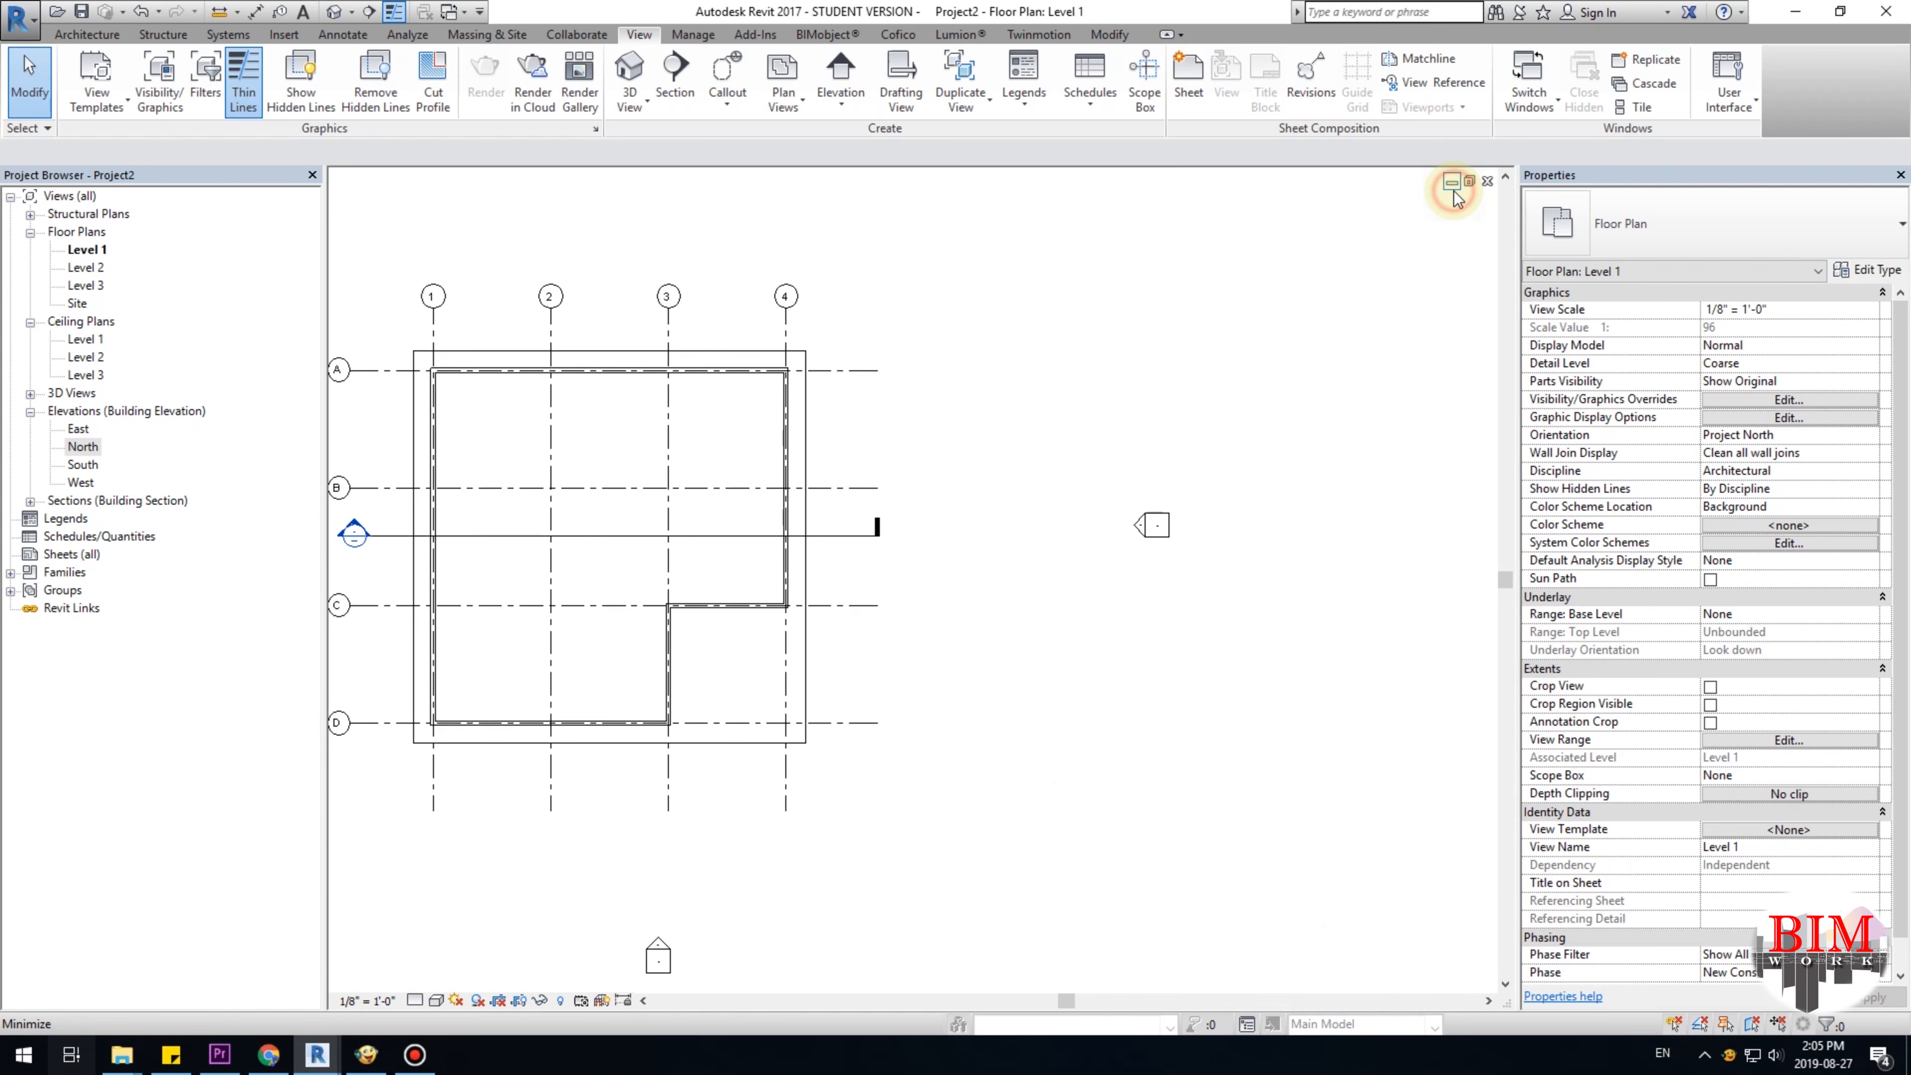
middle_click_drag(1053, 457, 866, 440)
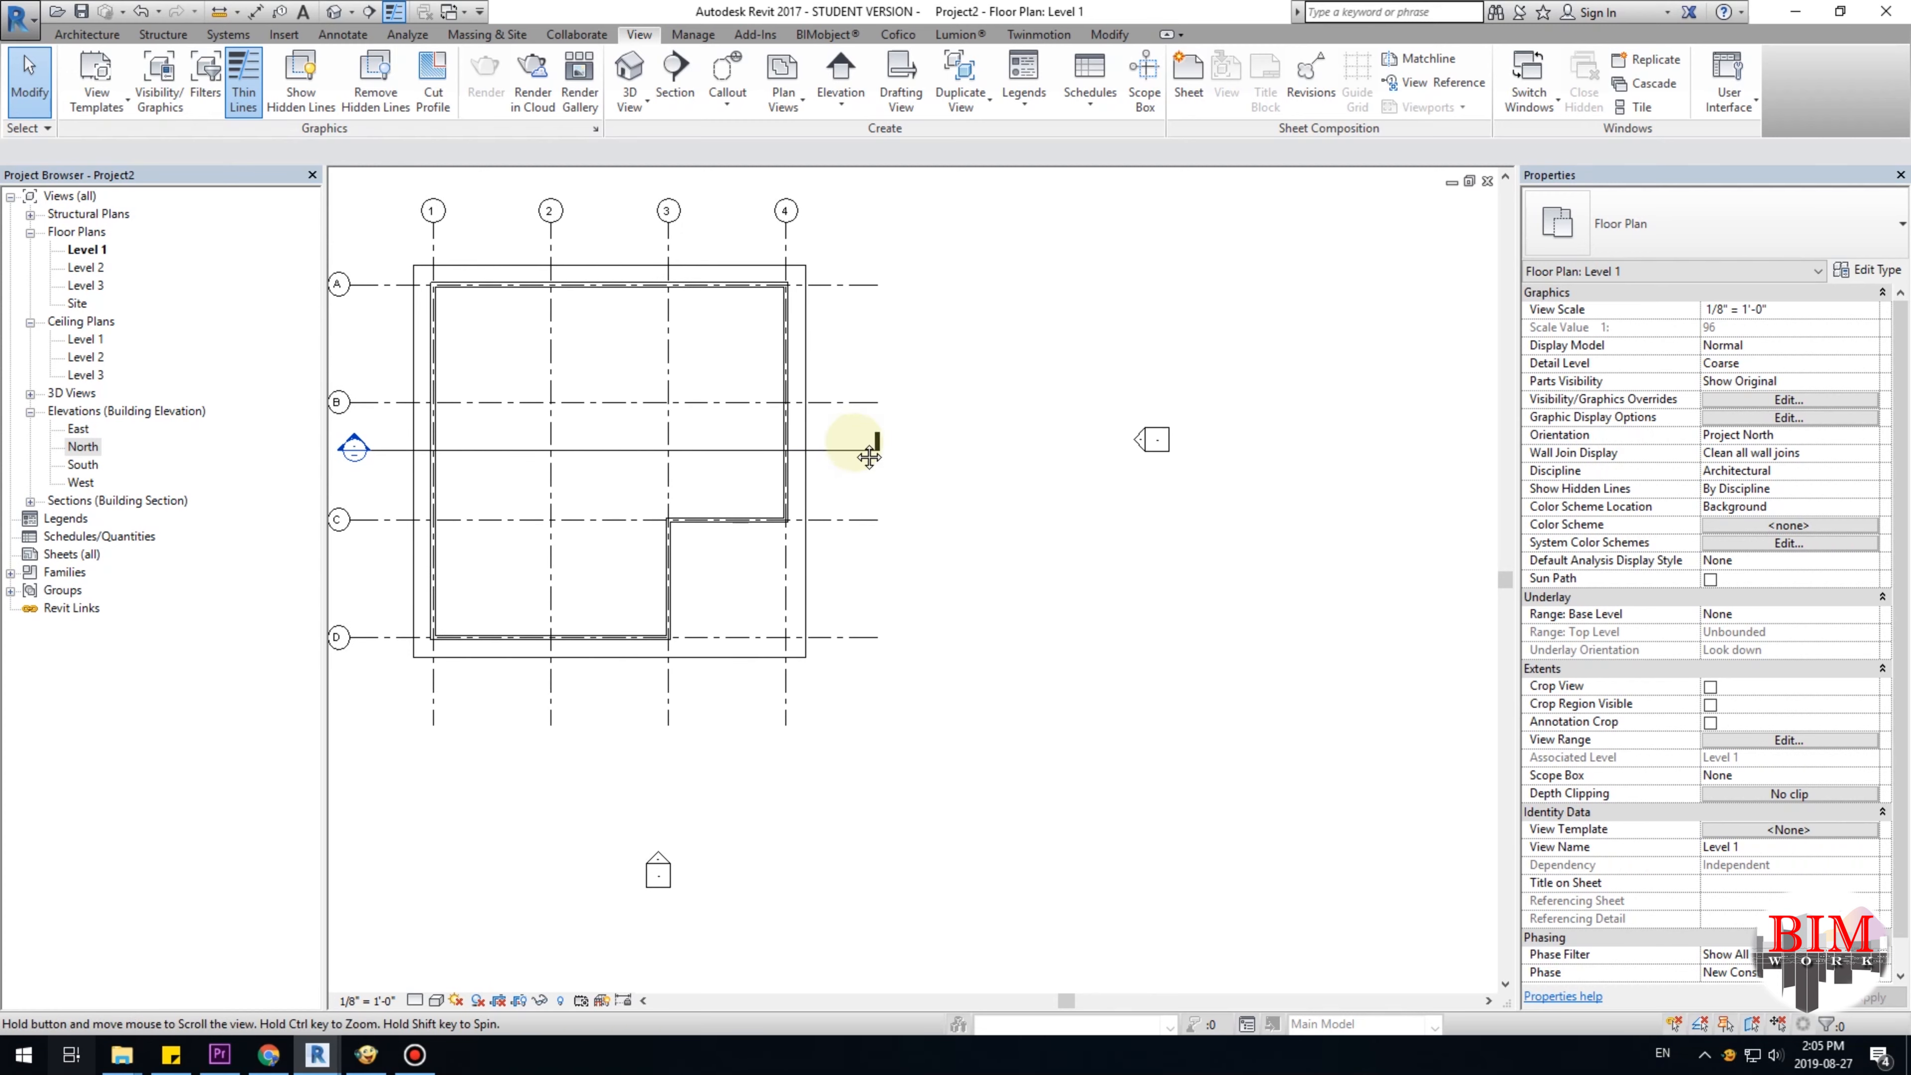
left_click(1788, 400)
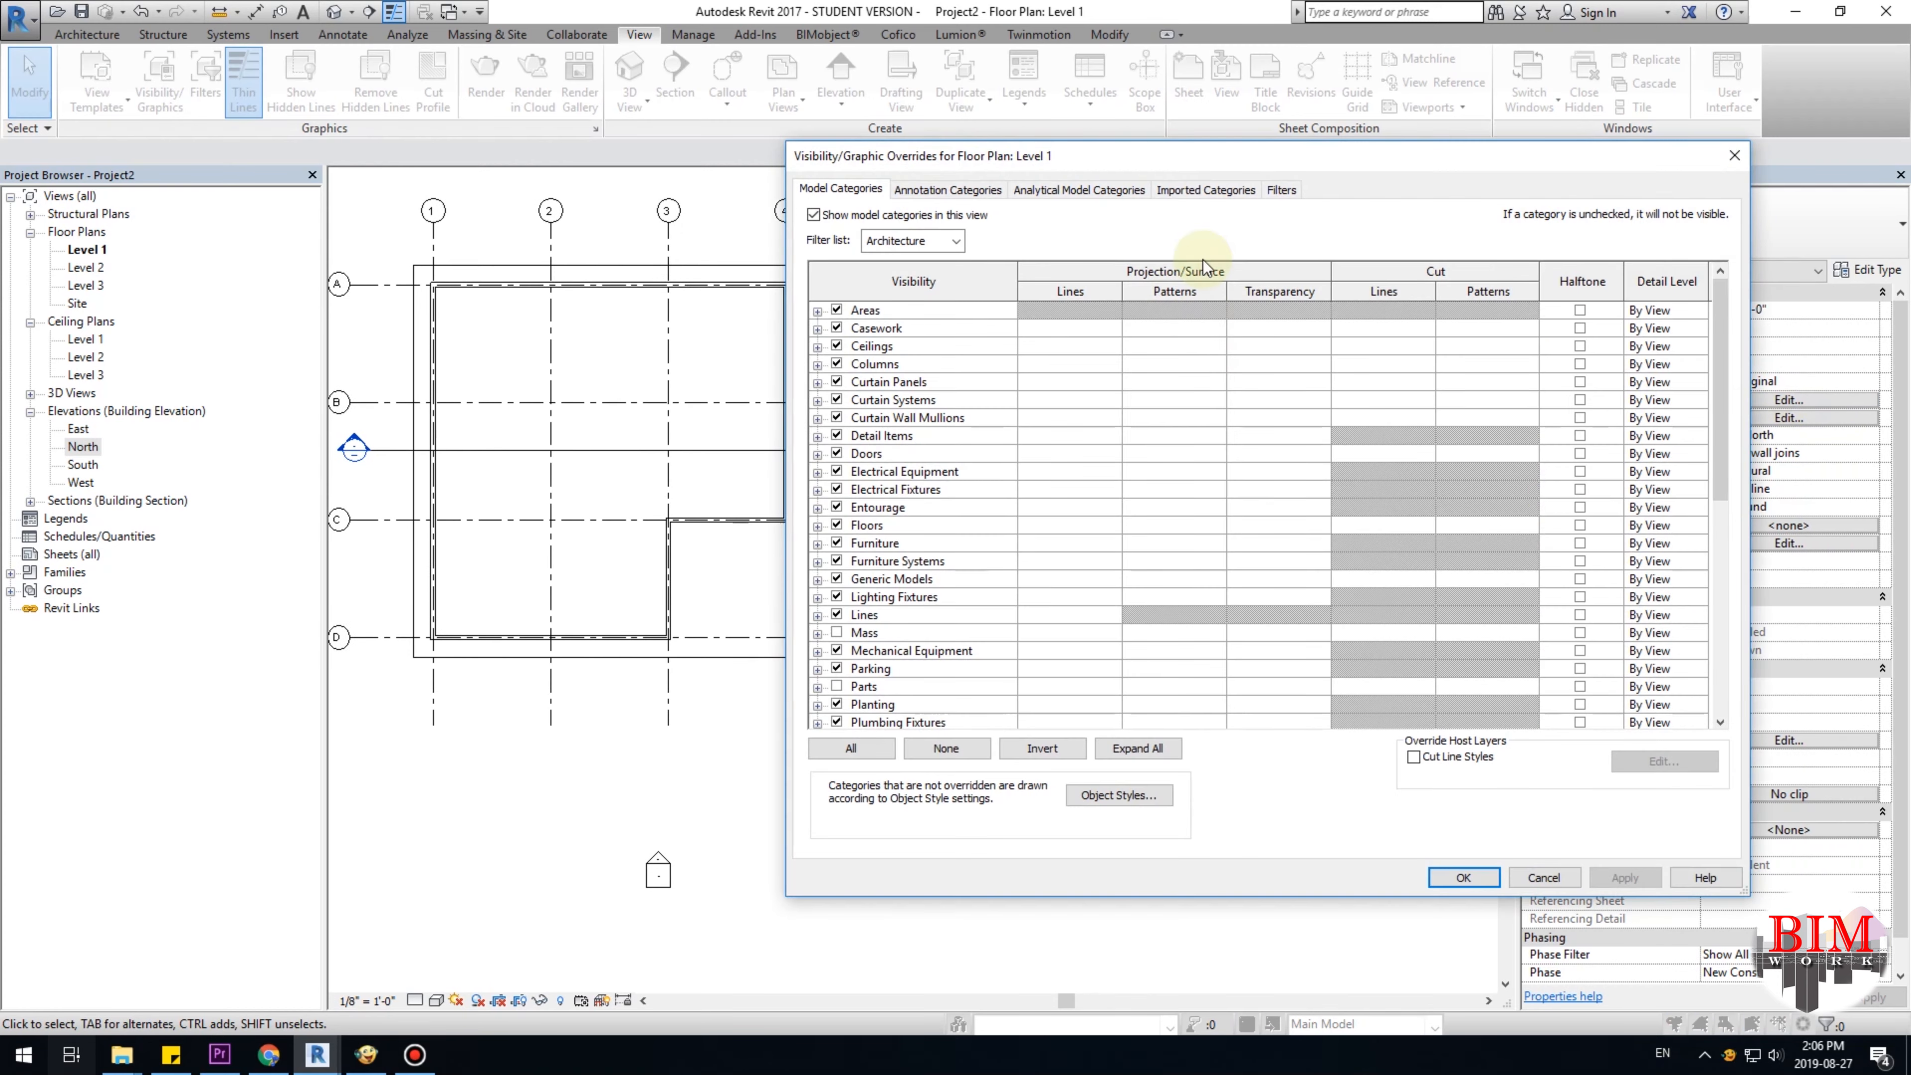
left_click_drag(1261, 151, 1312, 133)
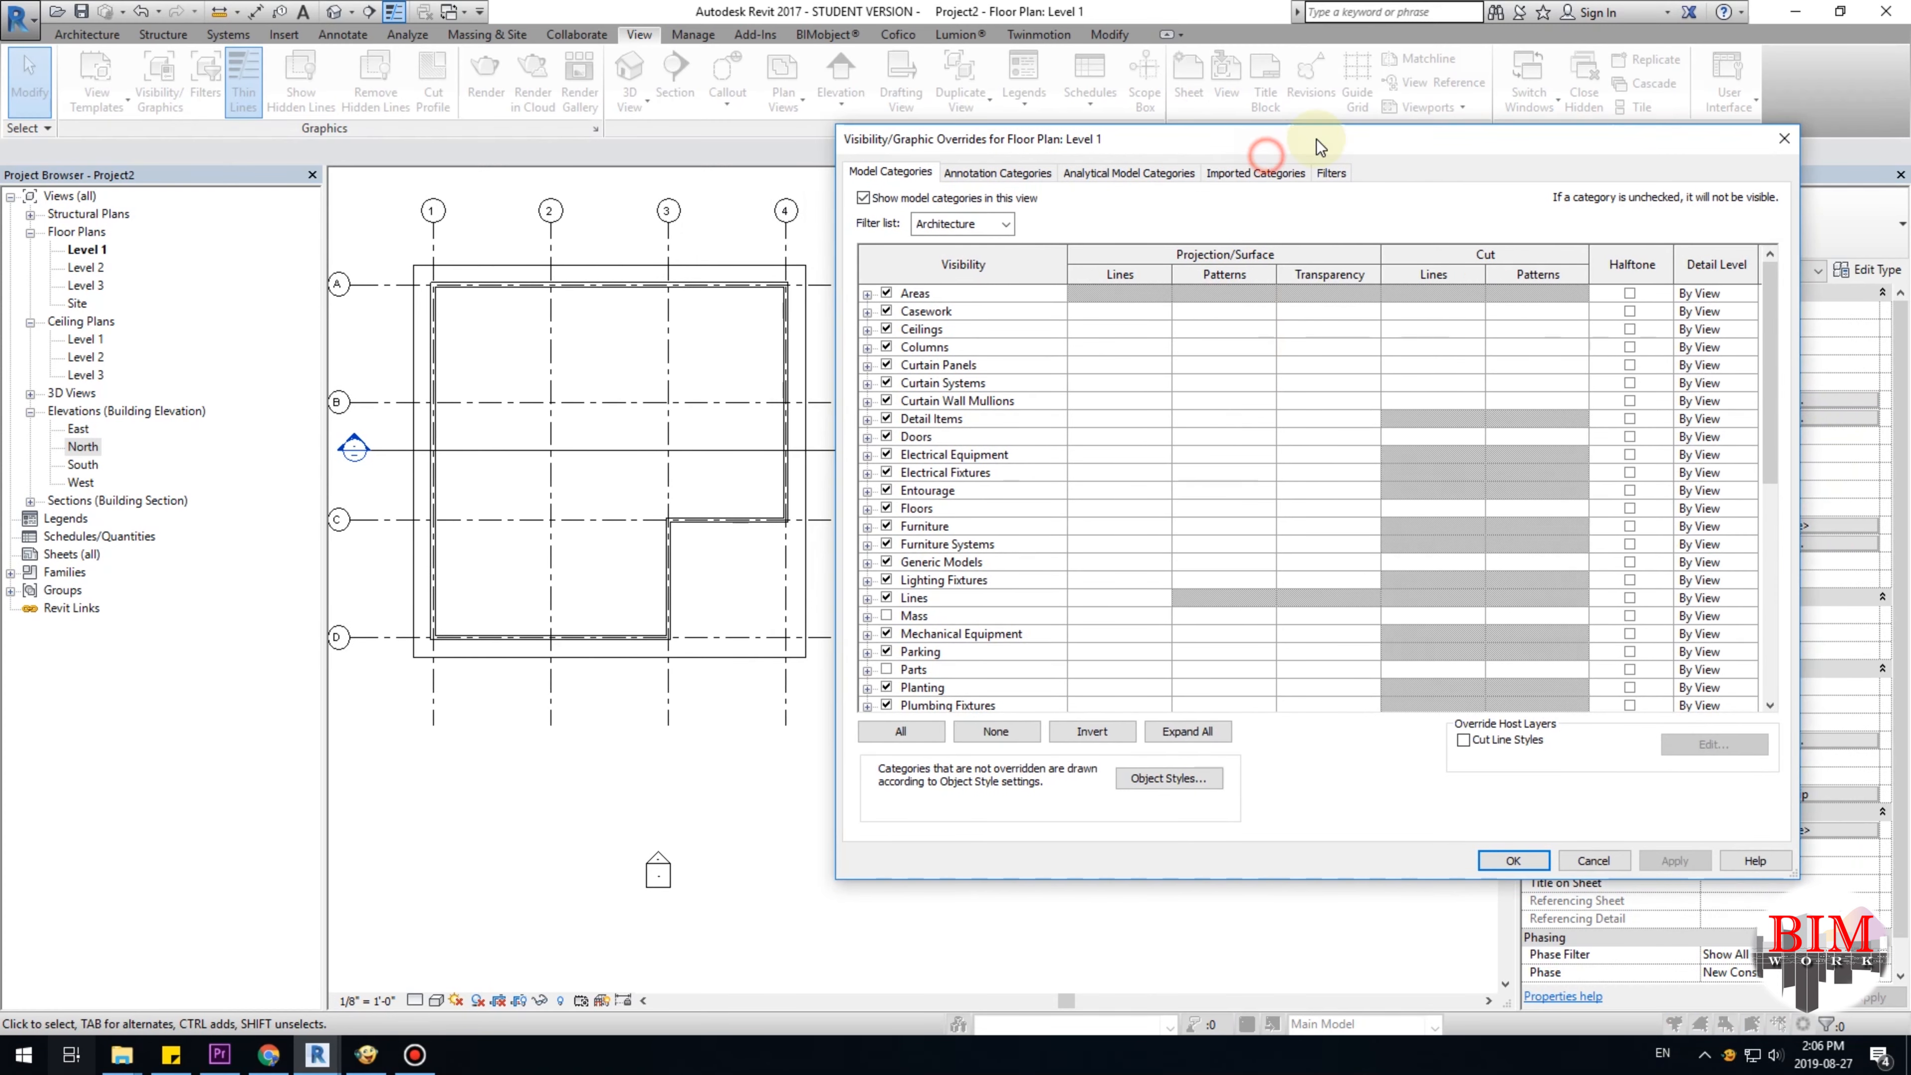
left_click(1009, 225)
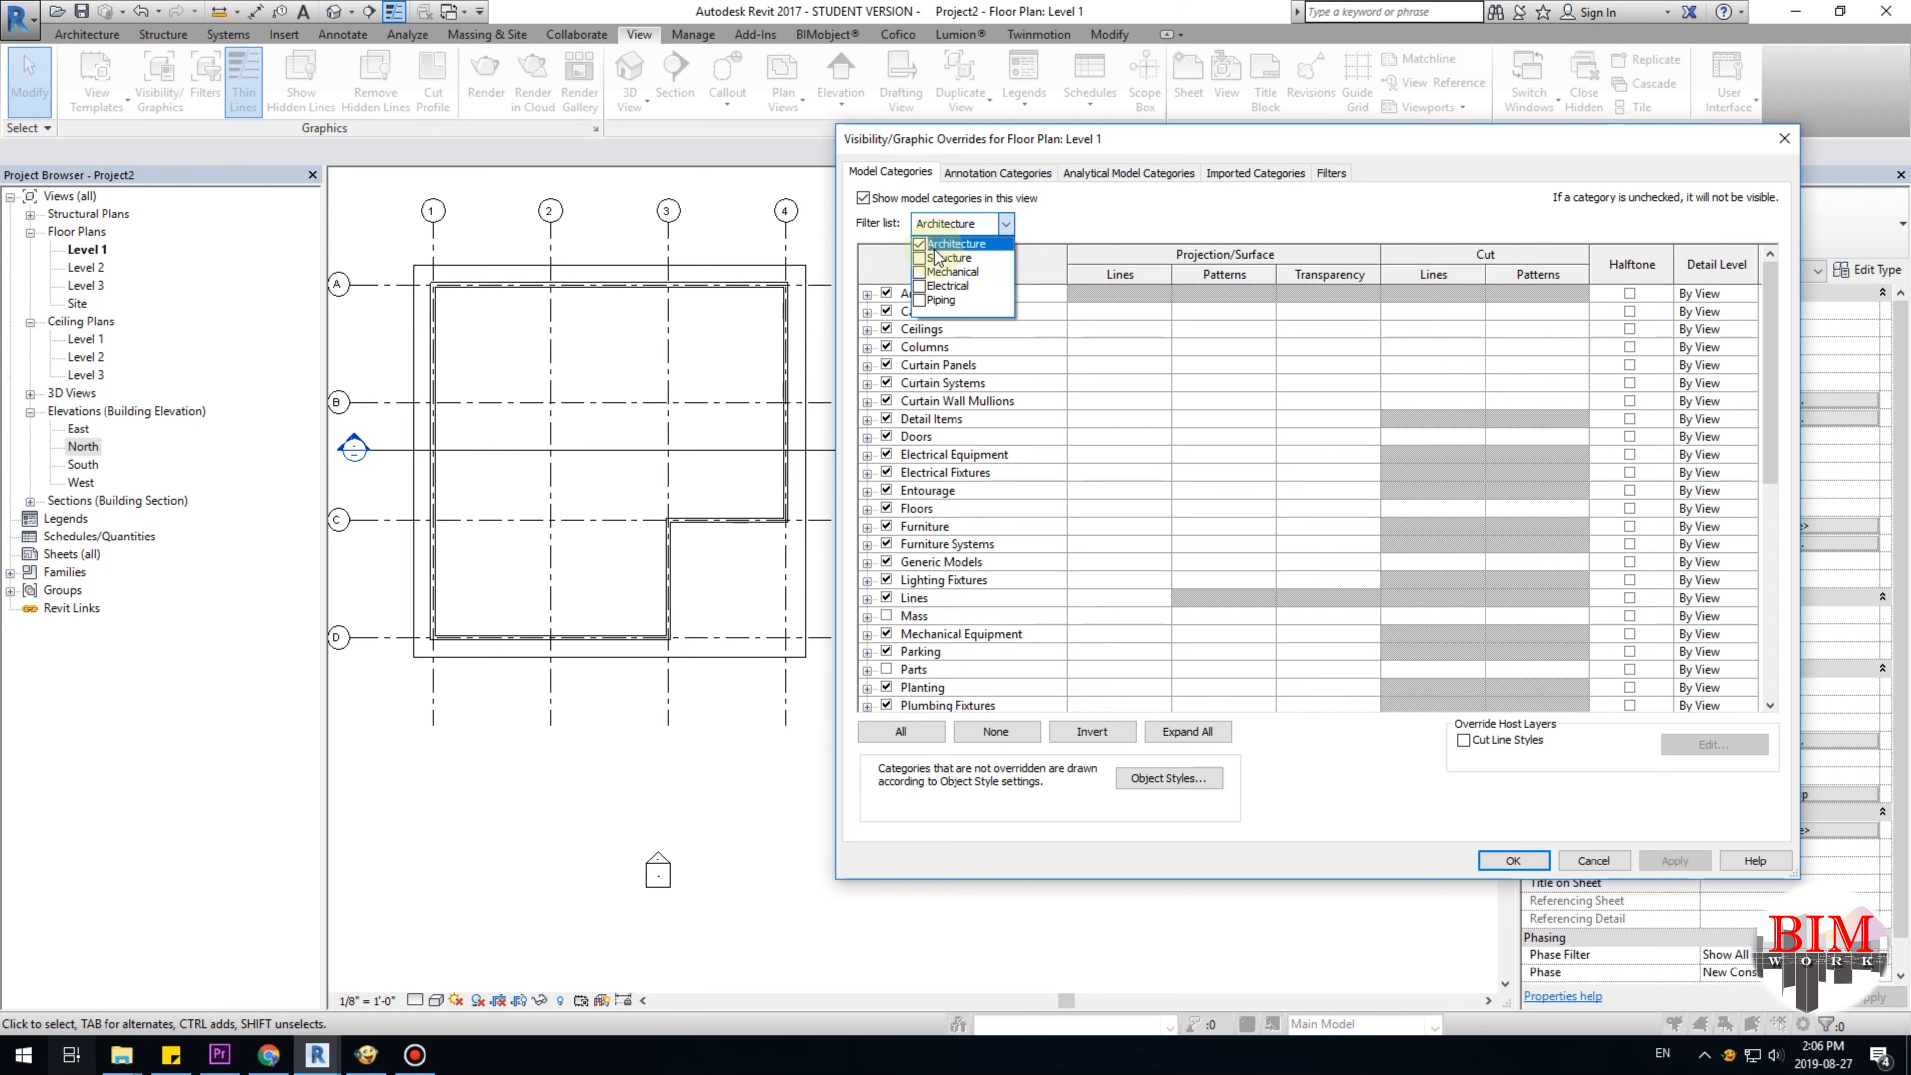
left_click(1072, 218)
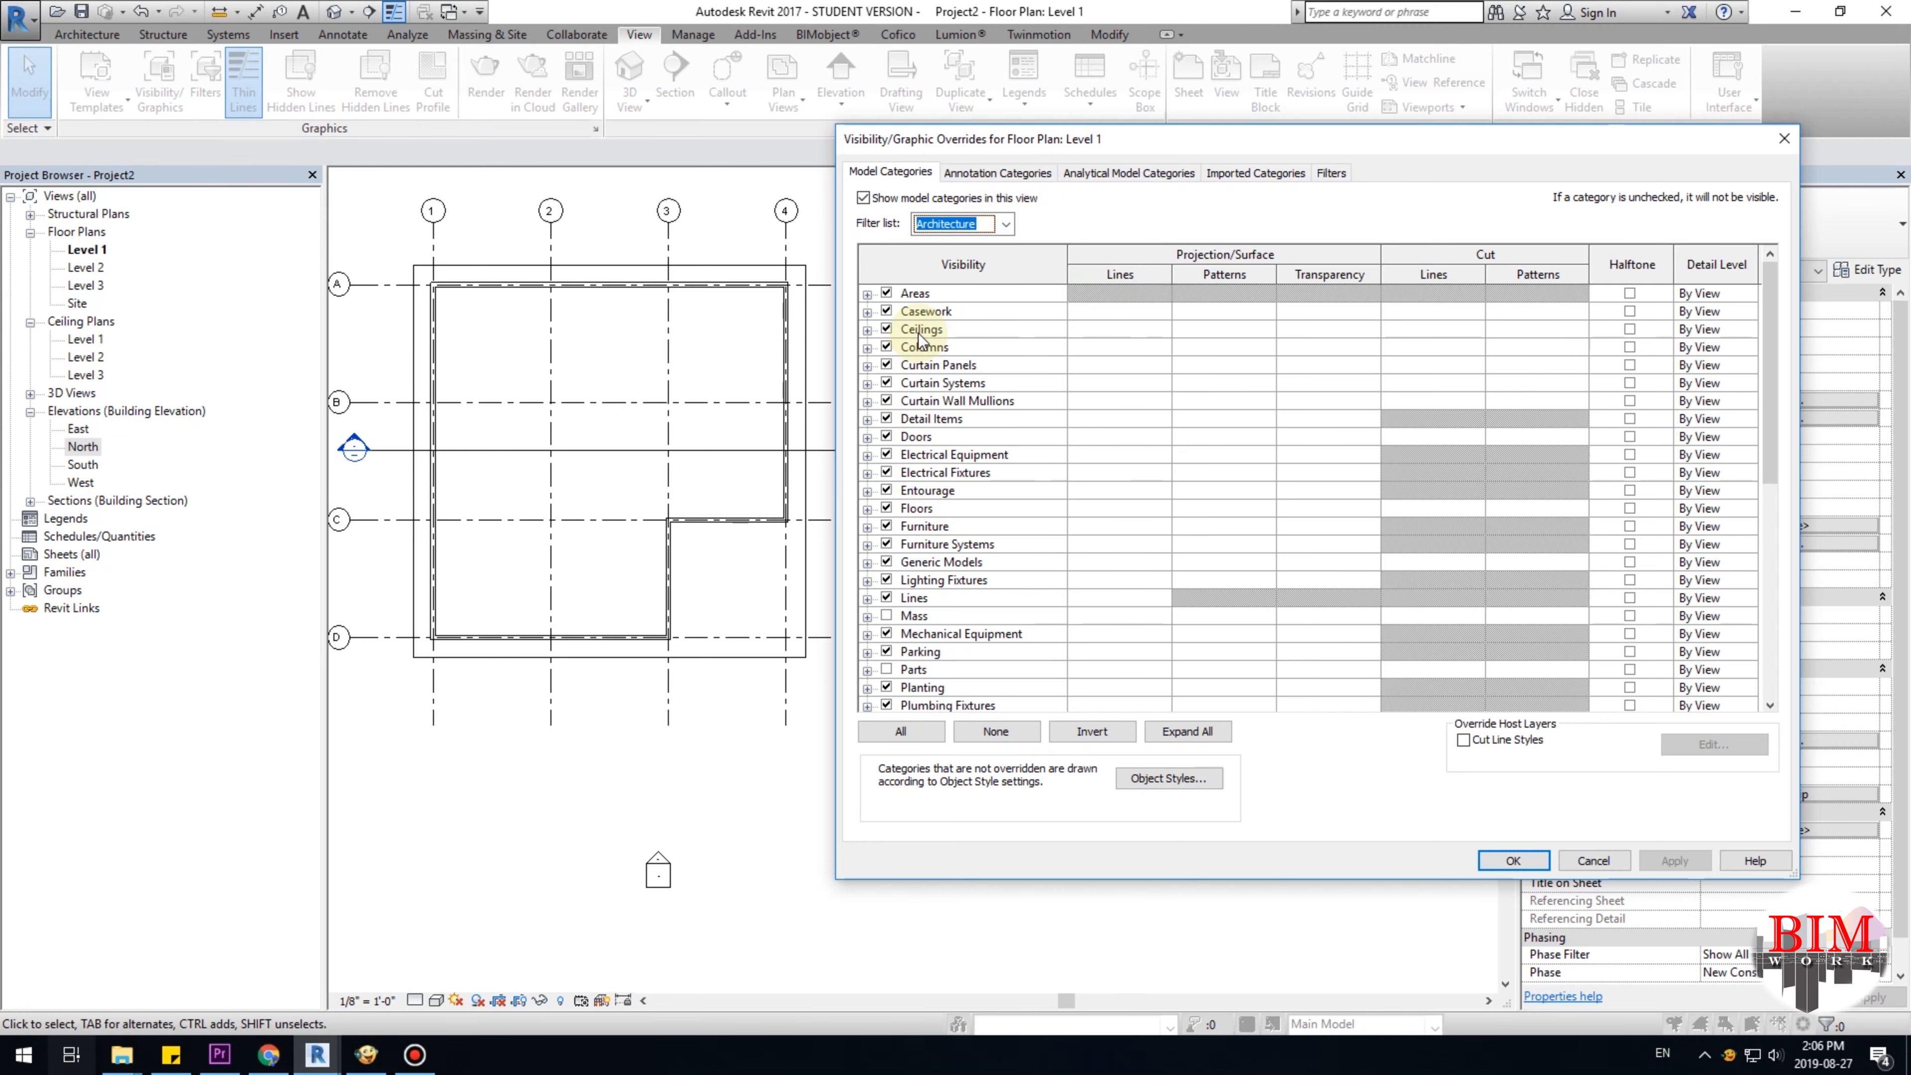
Override the Ceilings category's projection/surface pattern with Crosshatch in the Level 1 floor plan.
left_click(944, 331)
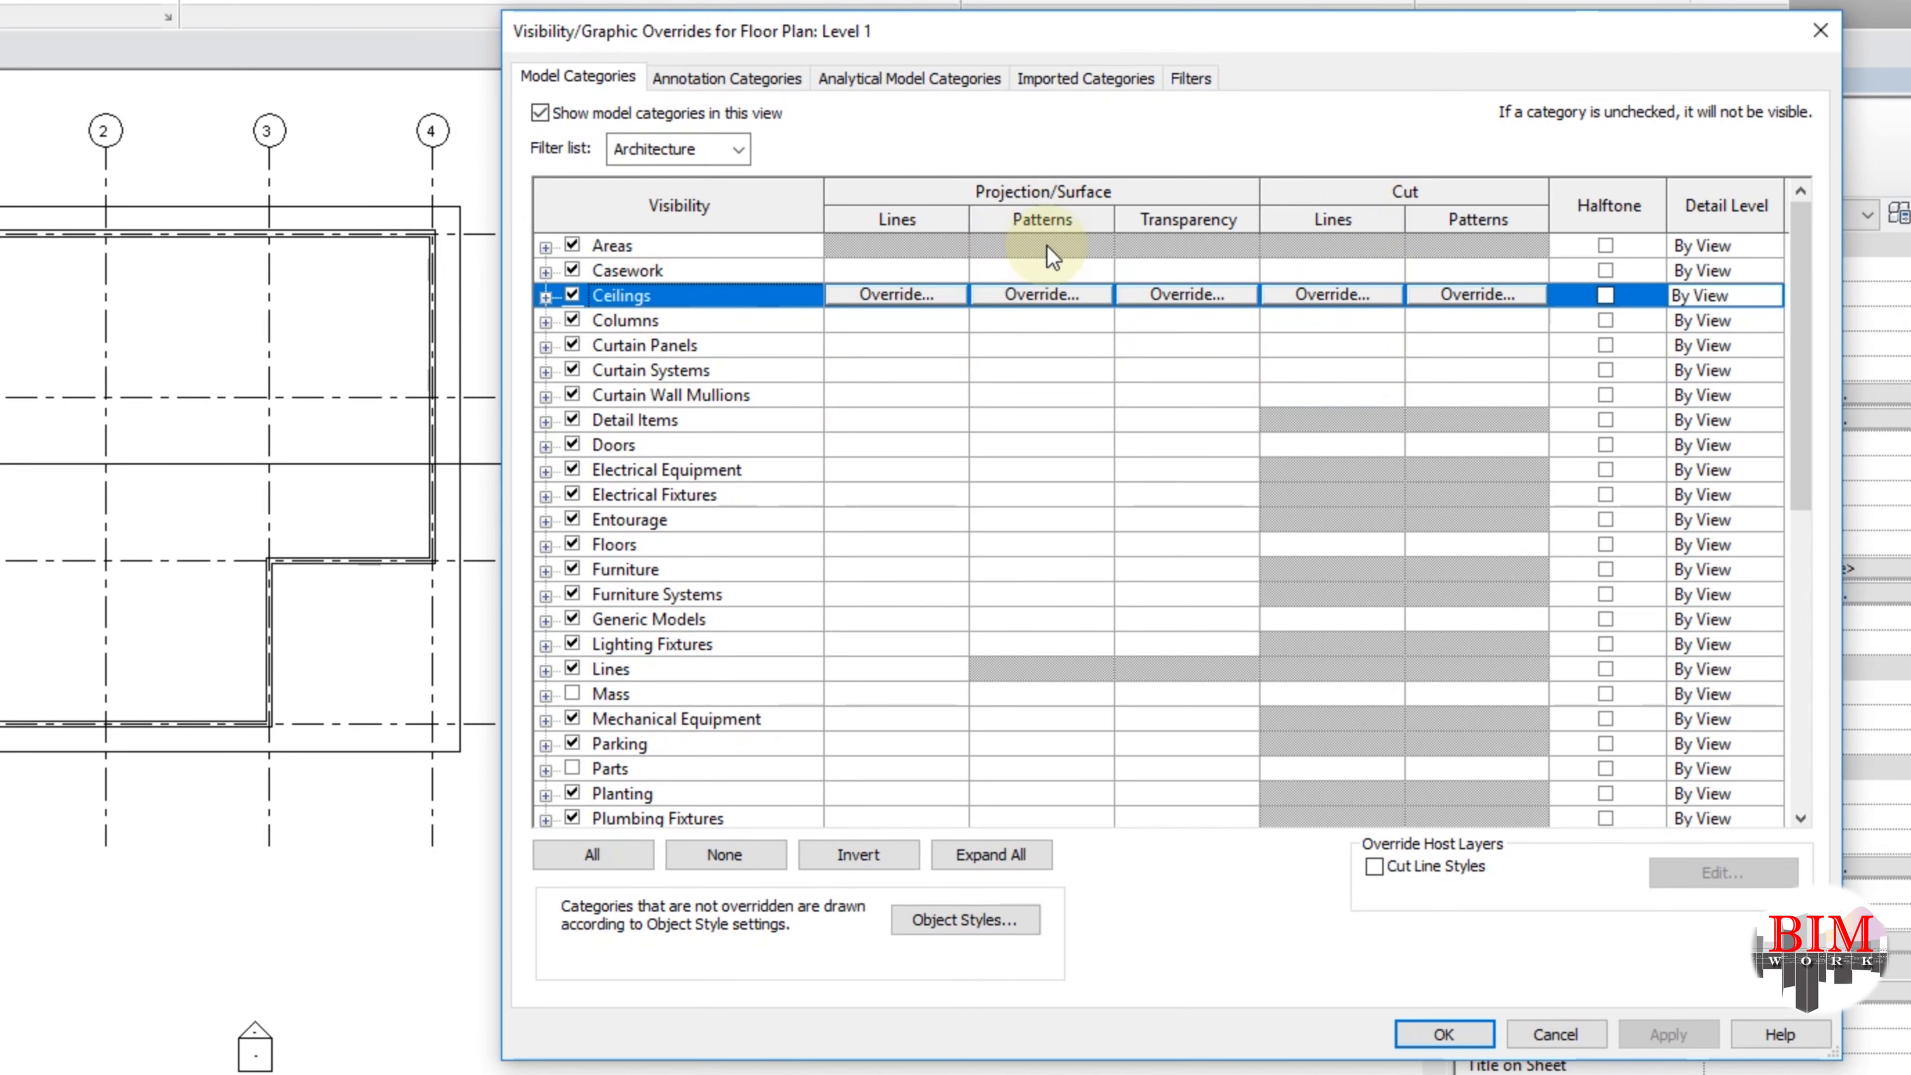
left_click(1031, 295)
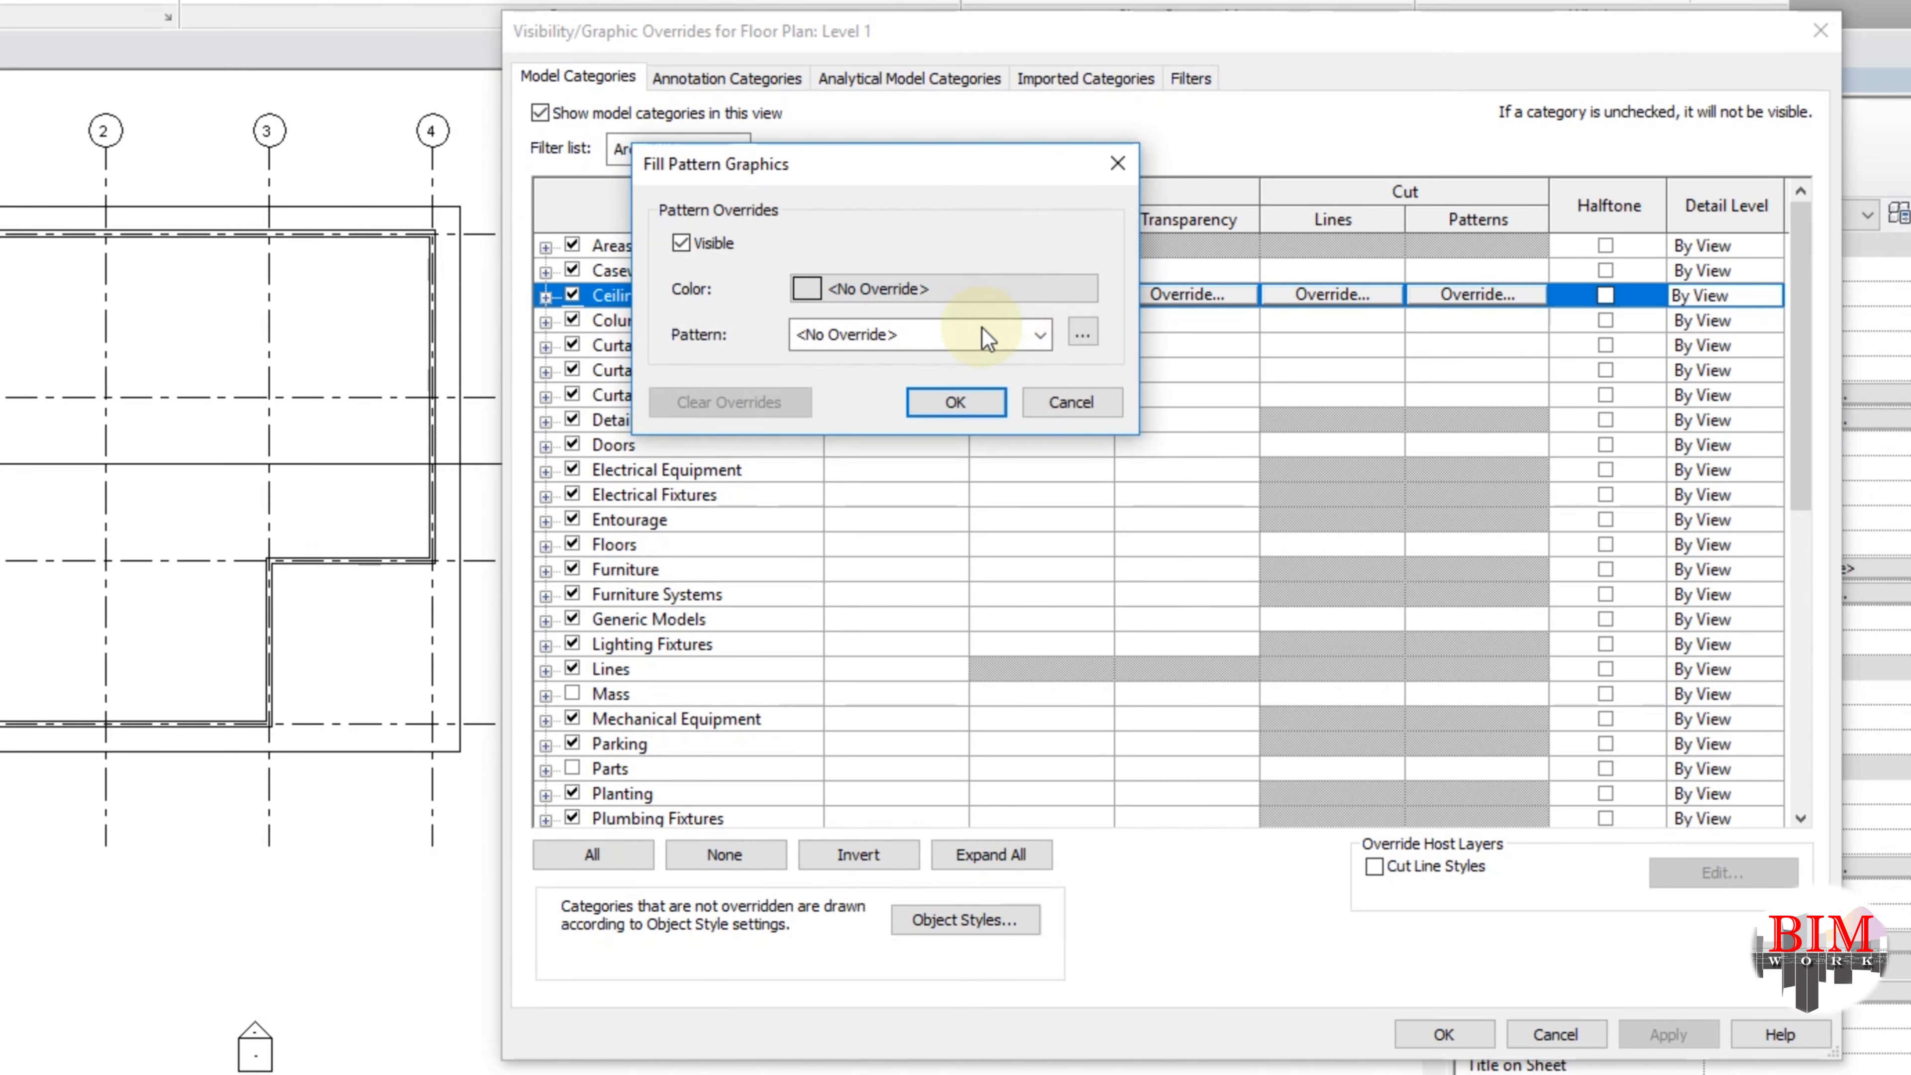
left_click(978, 333)
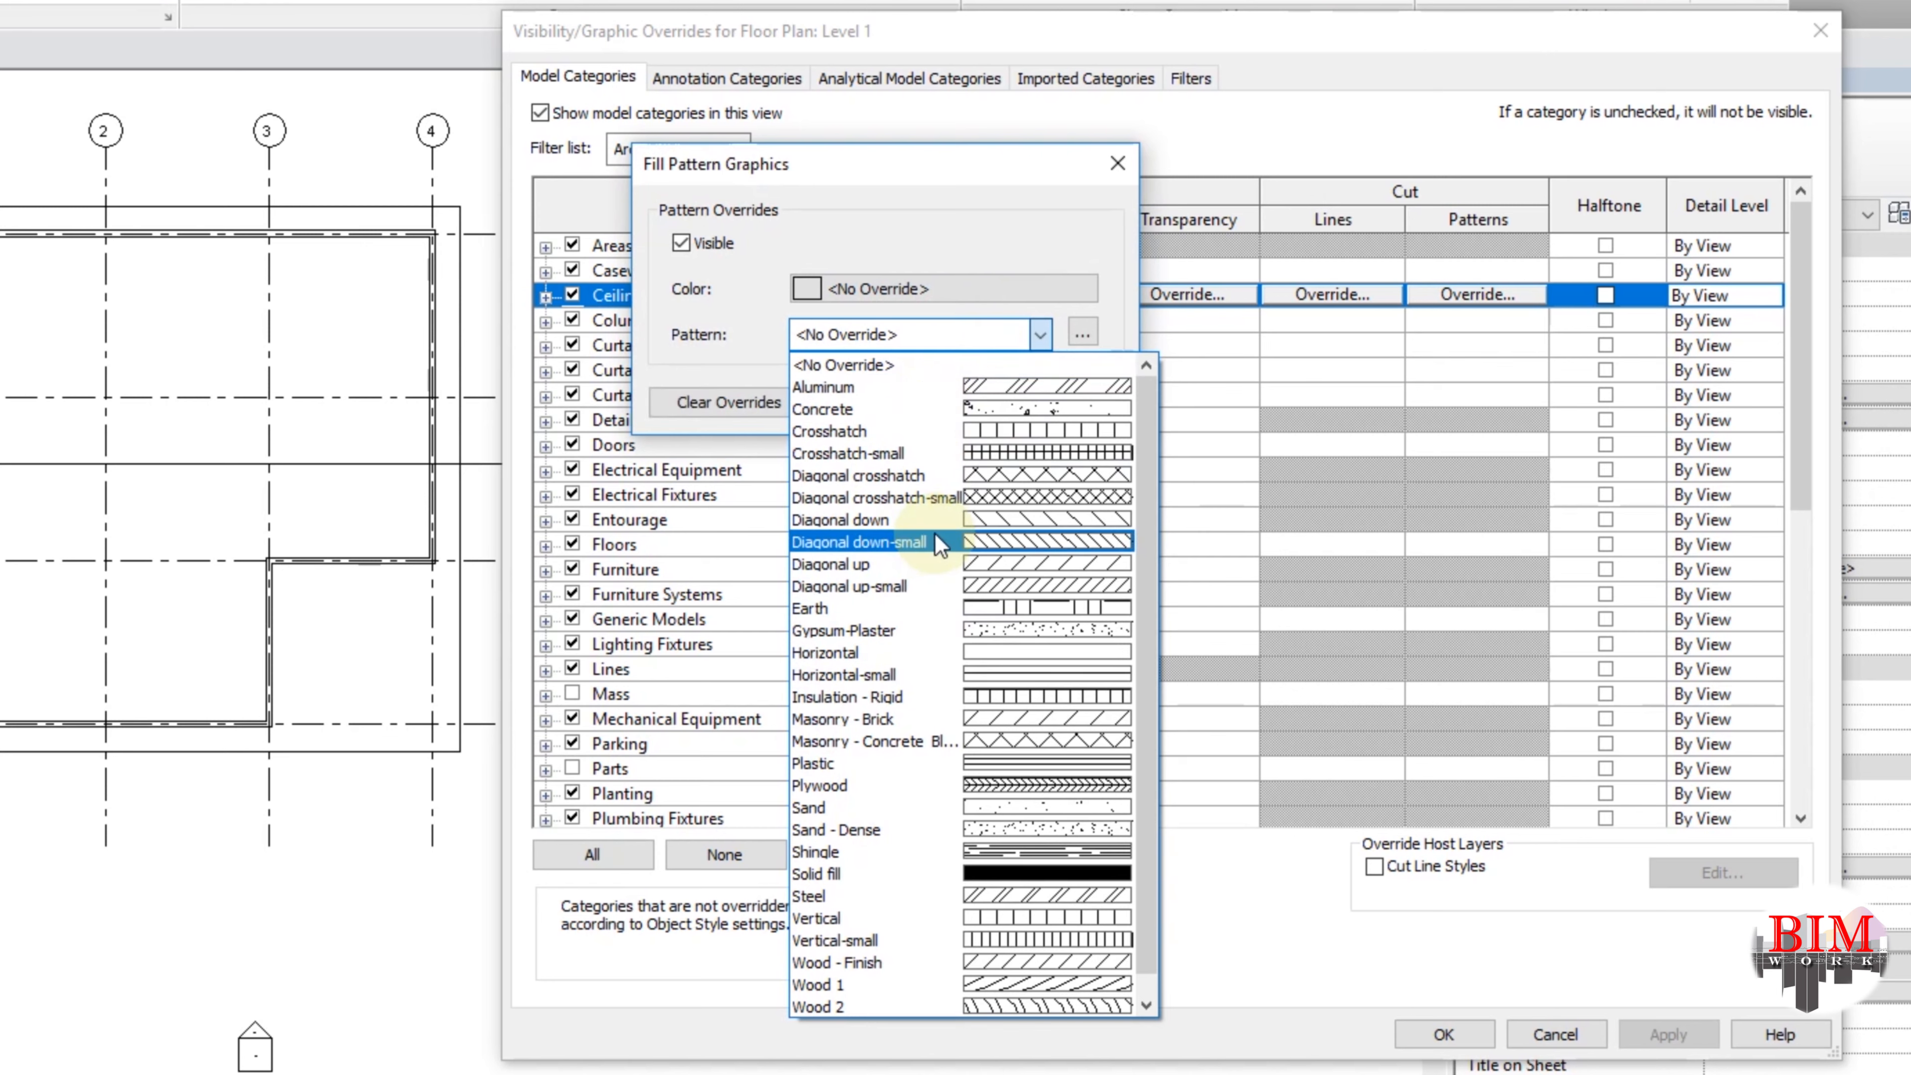
left_click(907, 438)
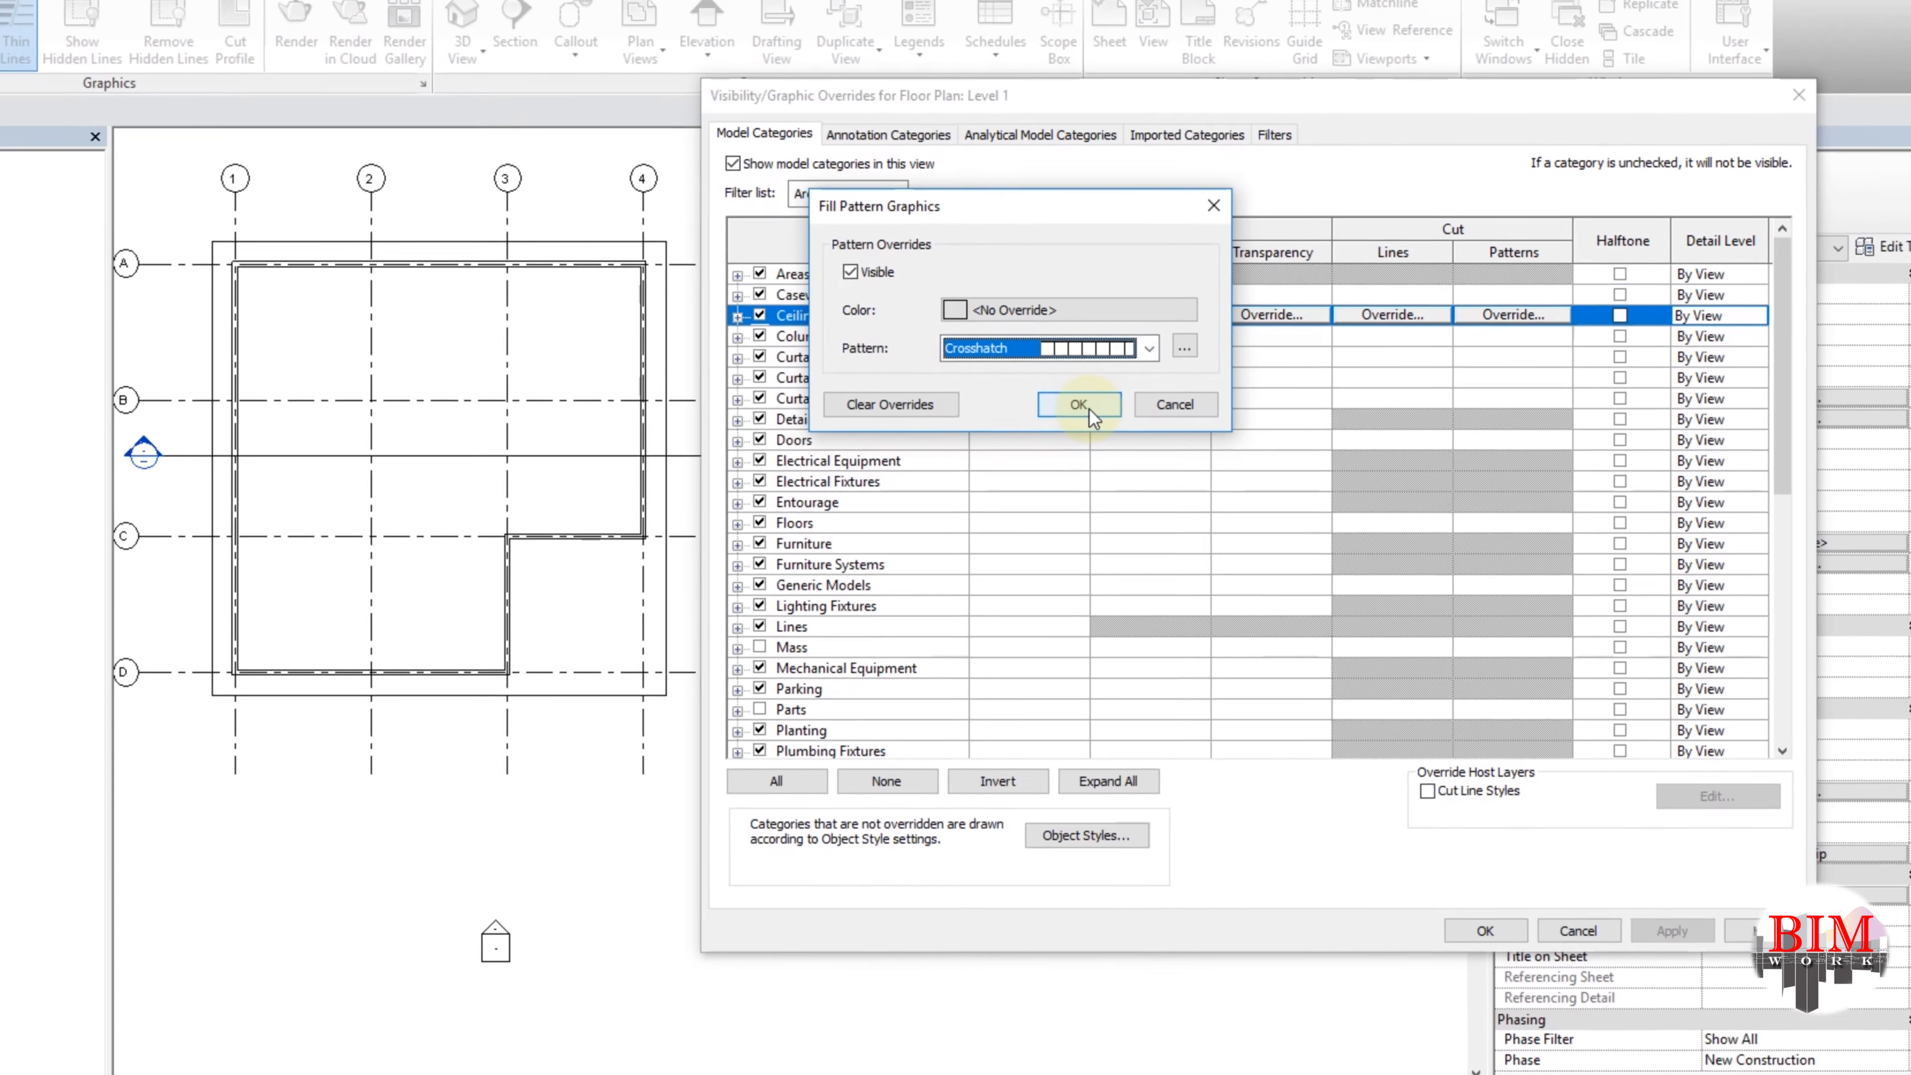
left_click(959, 402)
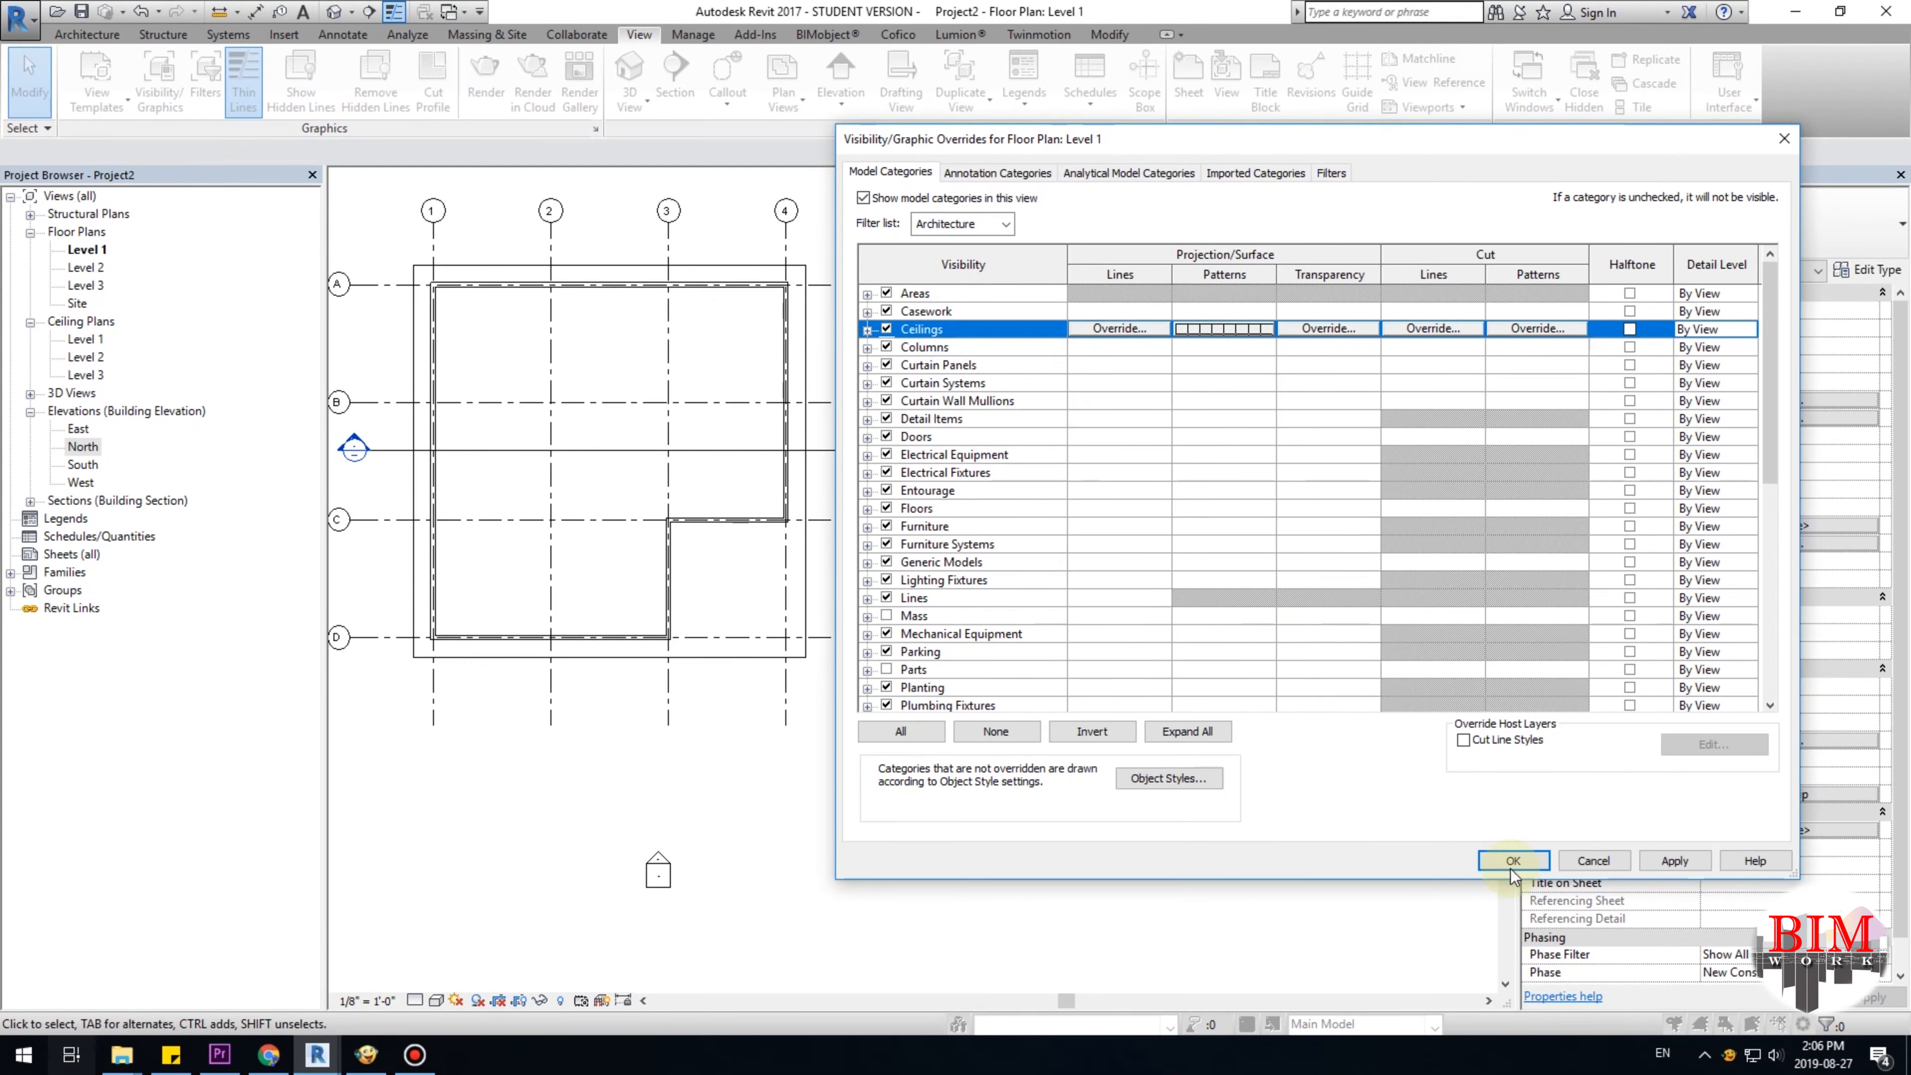
left_click(1675, 860)
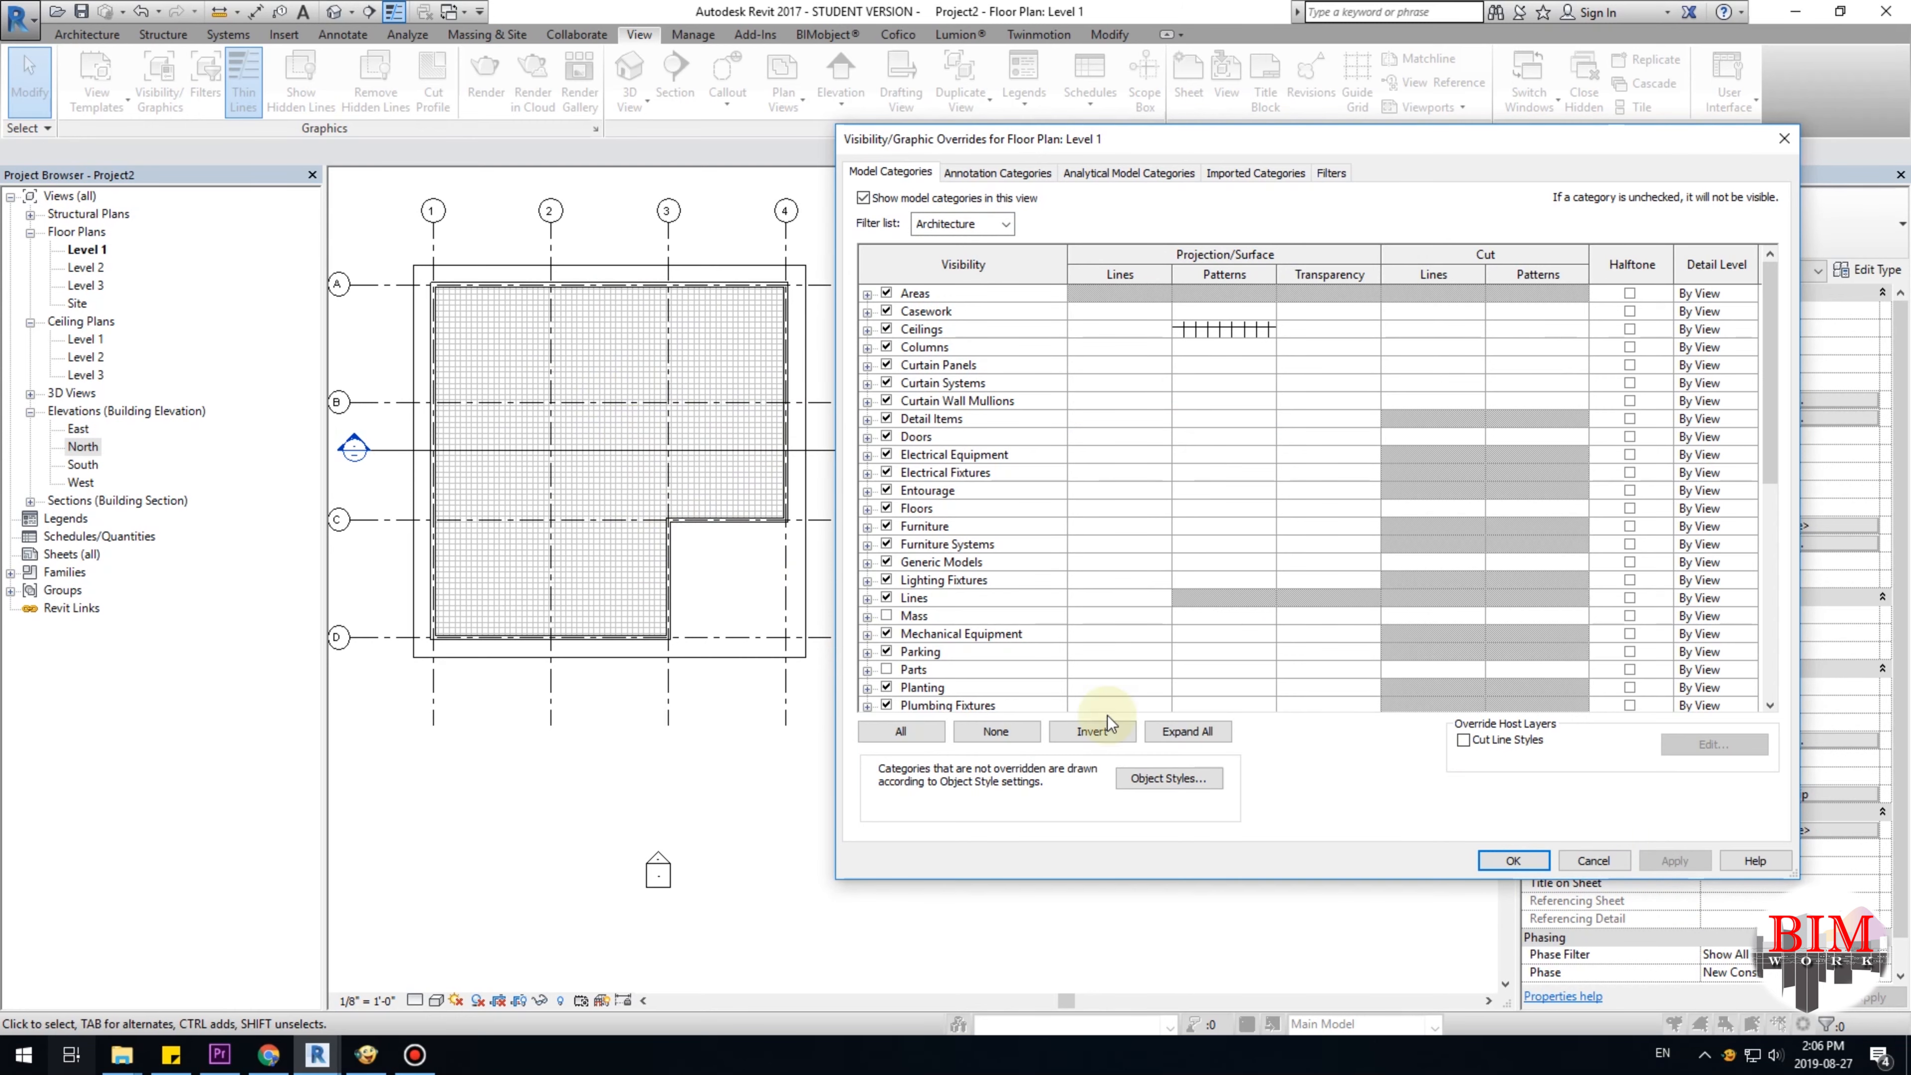
left_click(1513, 860)
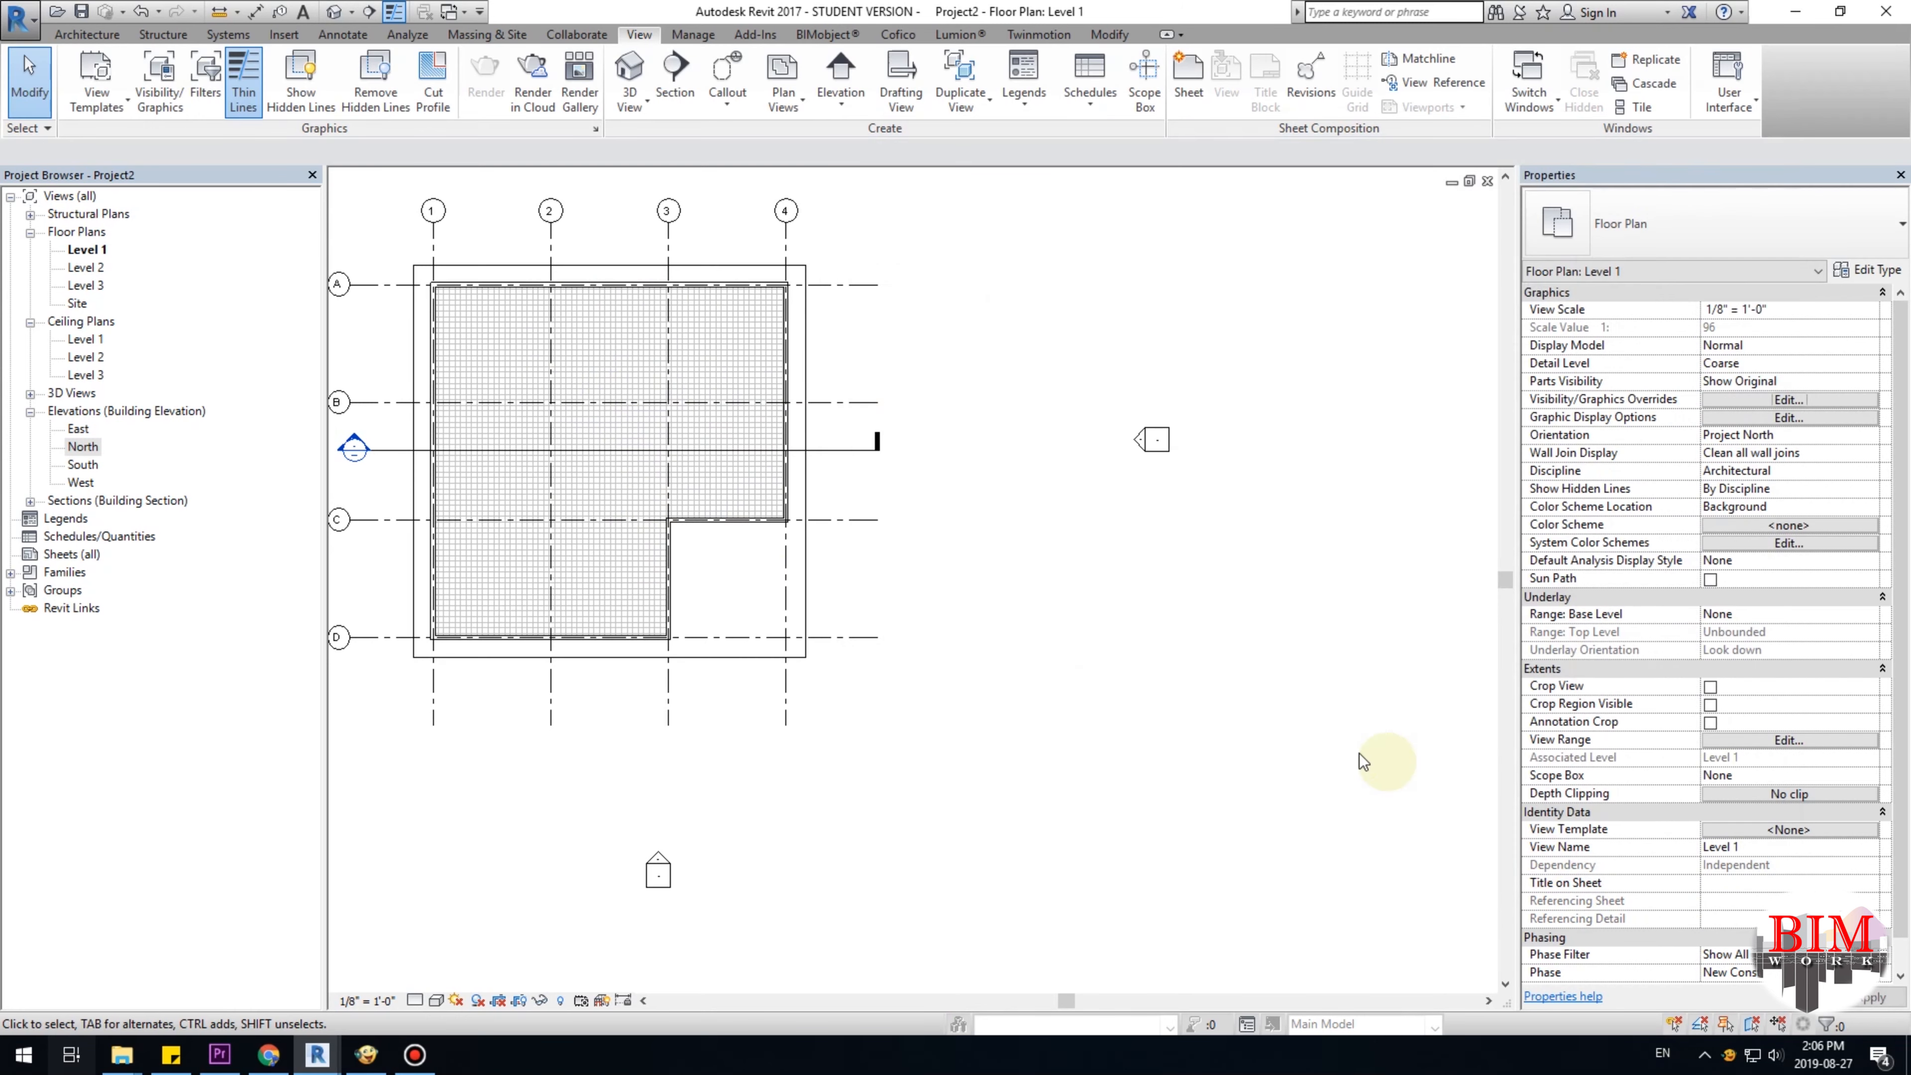
Select the ceiling at its edge along the inner corner walls, check its type and height offset, then deselect it.
middle_click_drag(990, 555, 1213, 605)
scroll(950, 558, "up", 6)
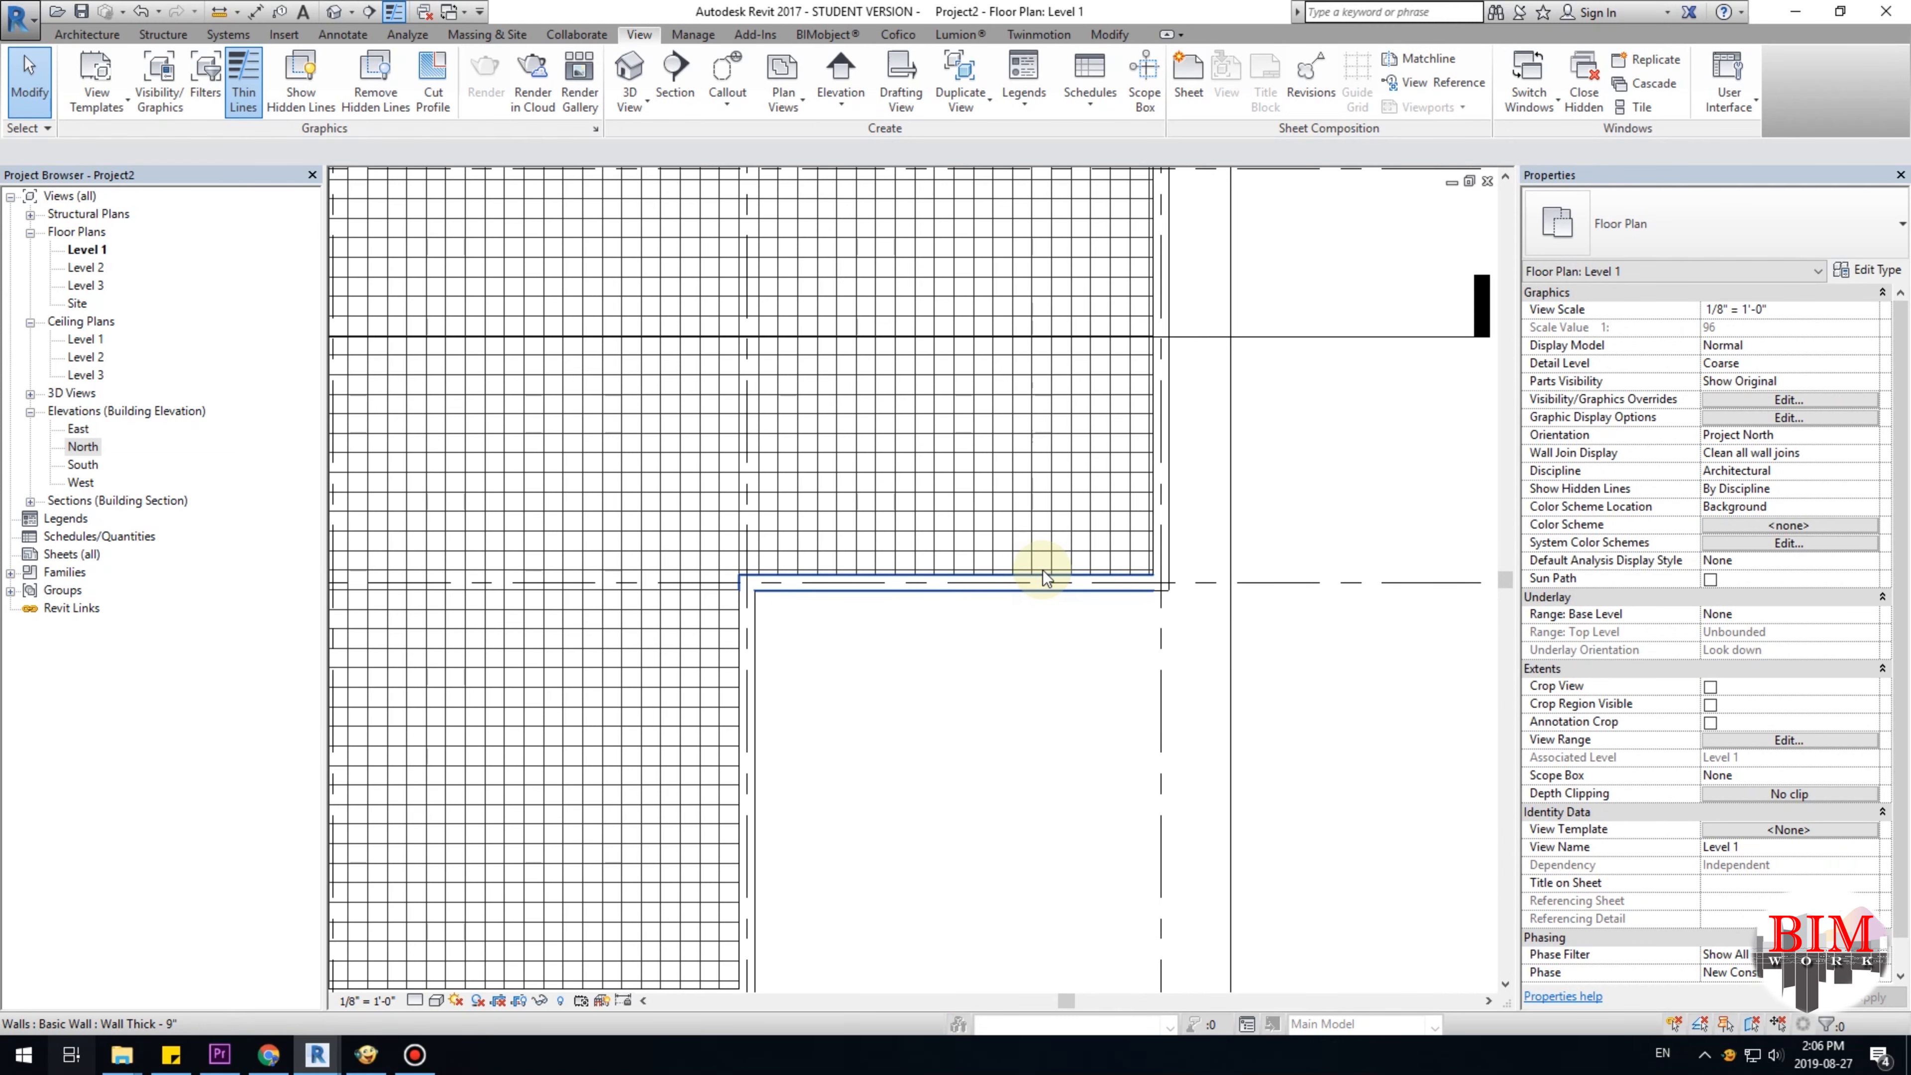
key("Tab")
key("Tab")
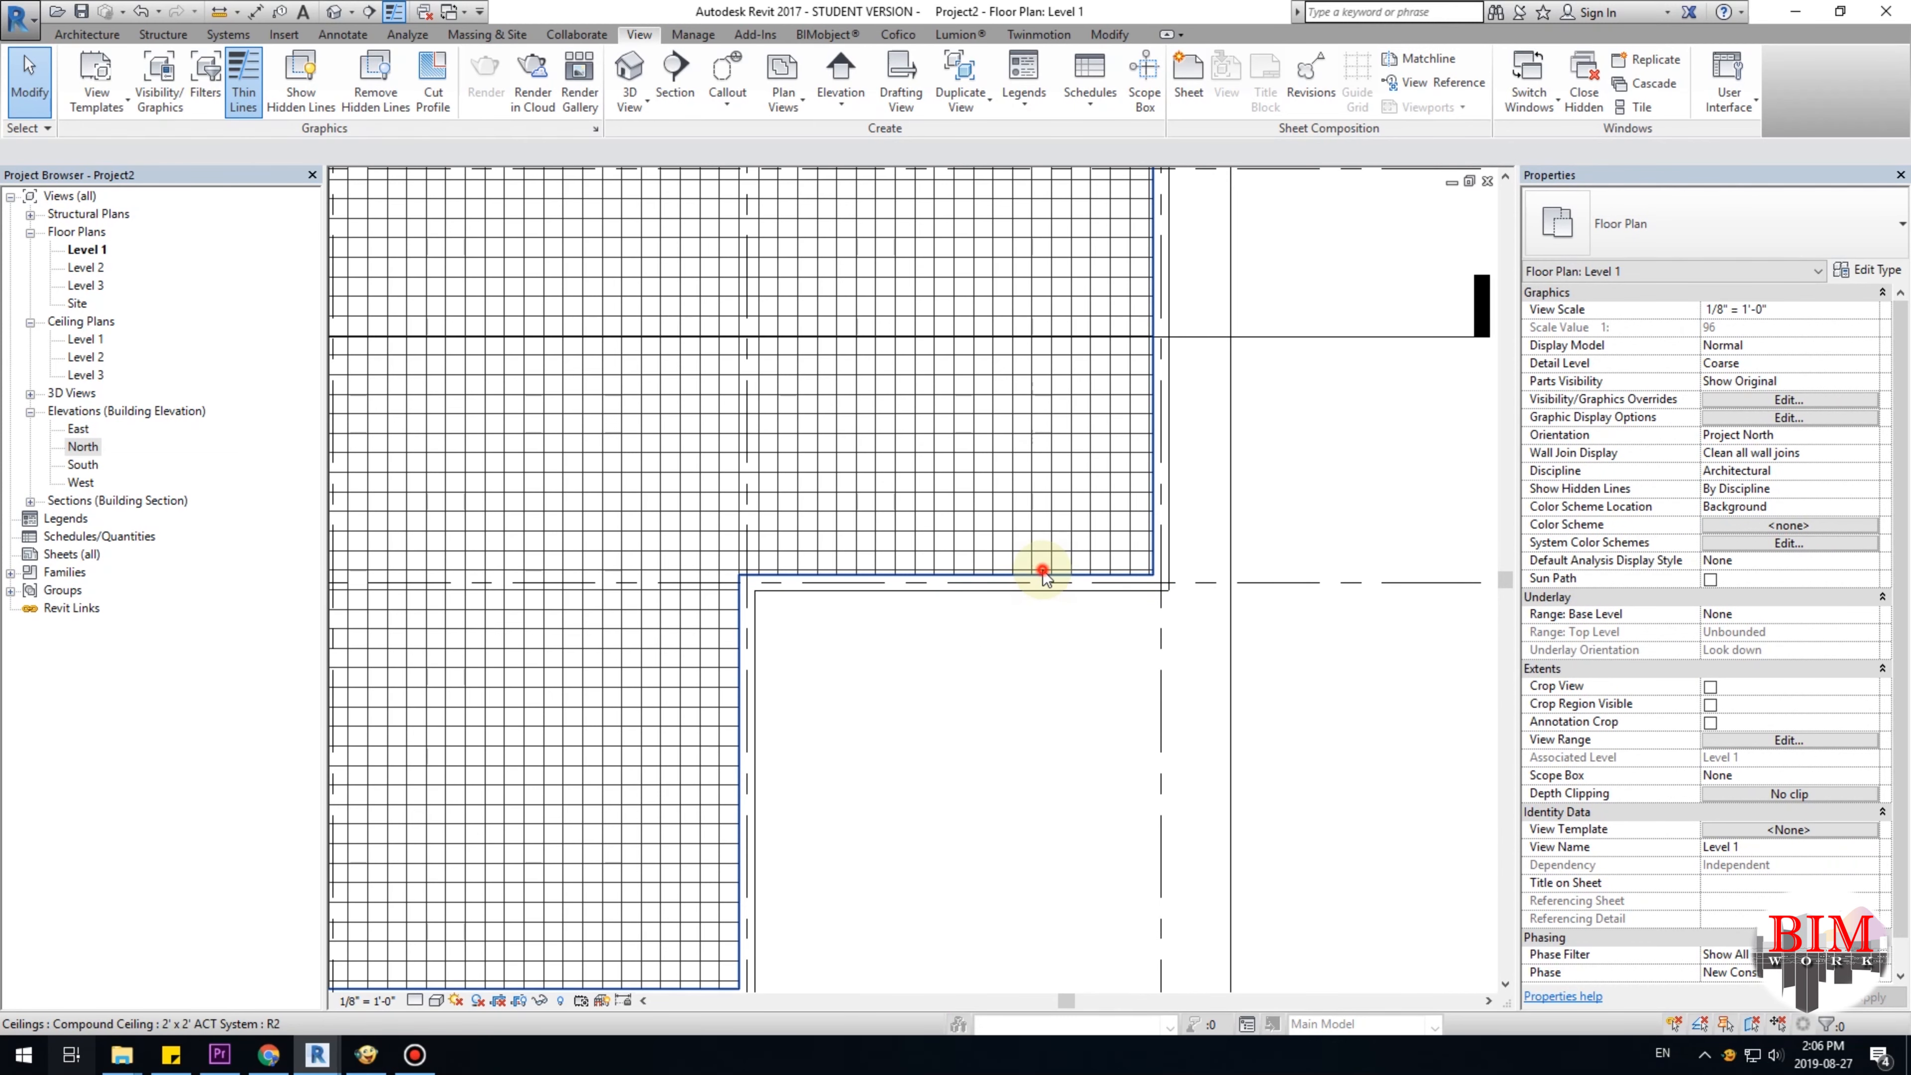
left_click(1043, 571)
scroll(1018, 624, "down", 5)
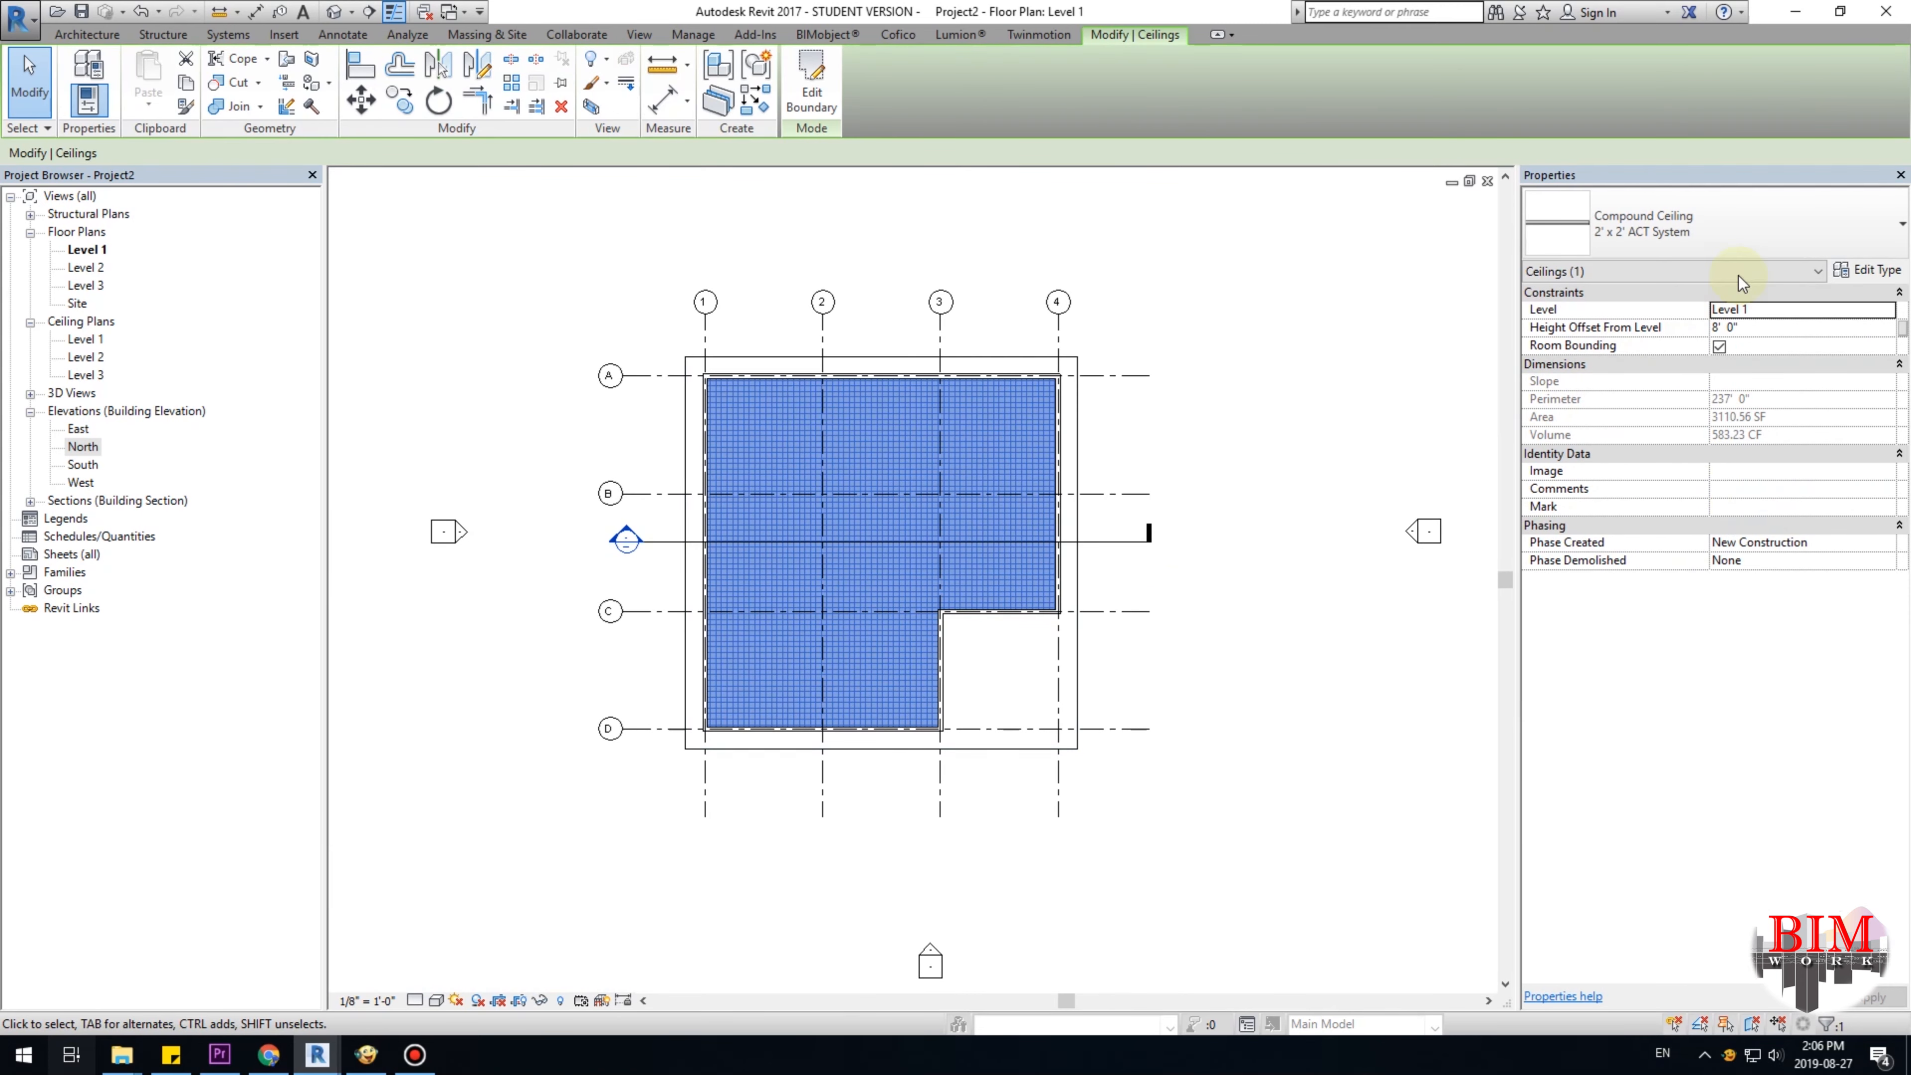
left_click(1328, 475)
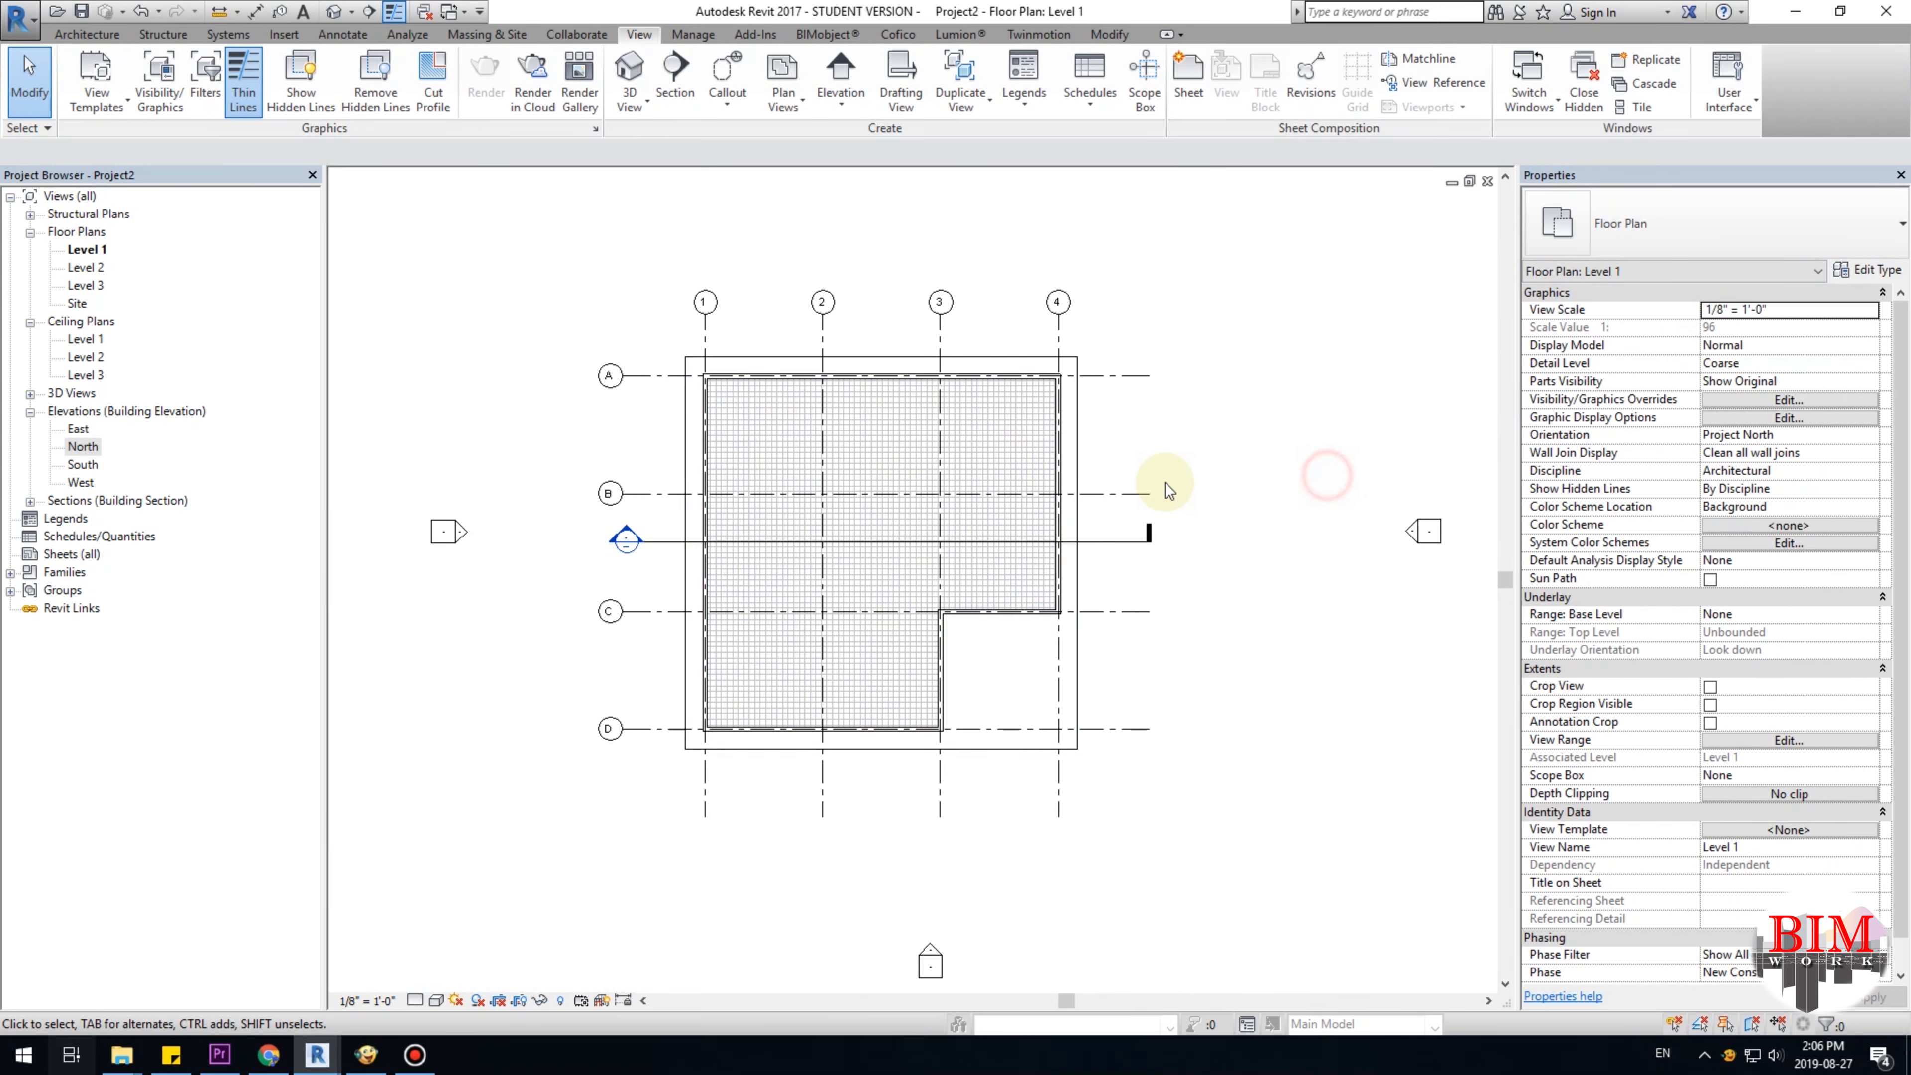
Set the cut plane offset in the Level 1 floor plan's view range to 4' 0".
scroll(1158, 470, "up", 2)
middle_click_drag(1155, 468, 1244, 404)
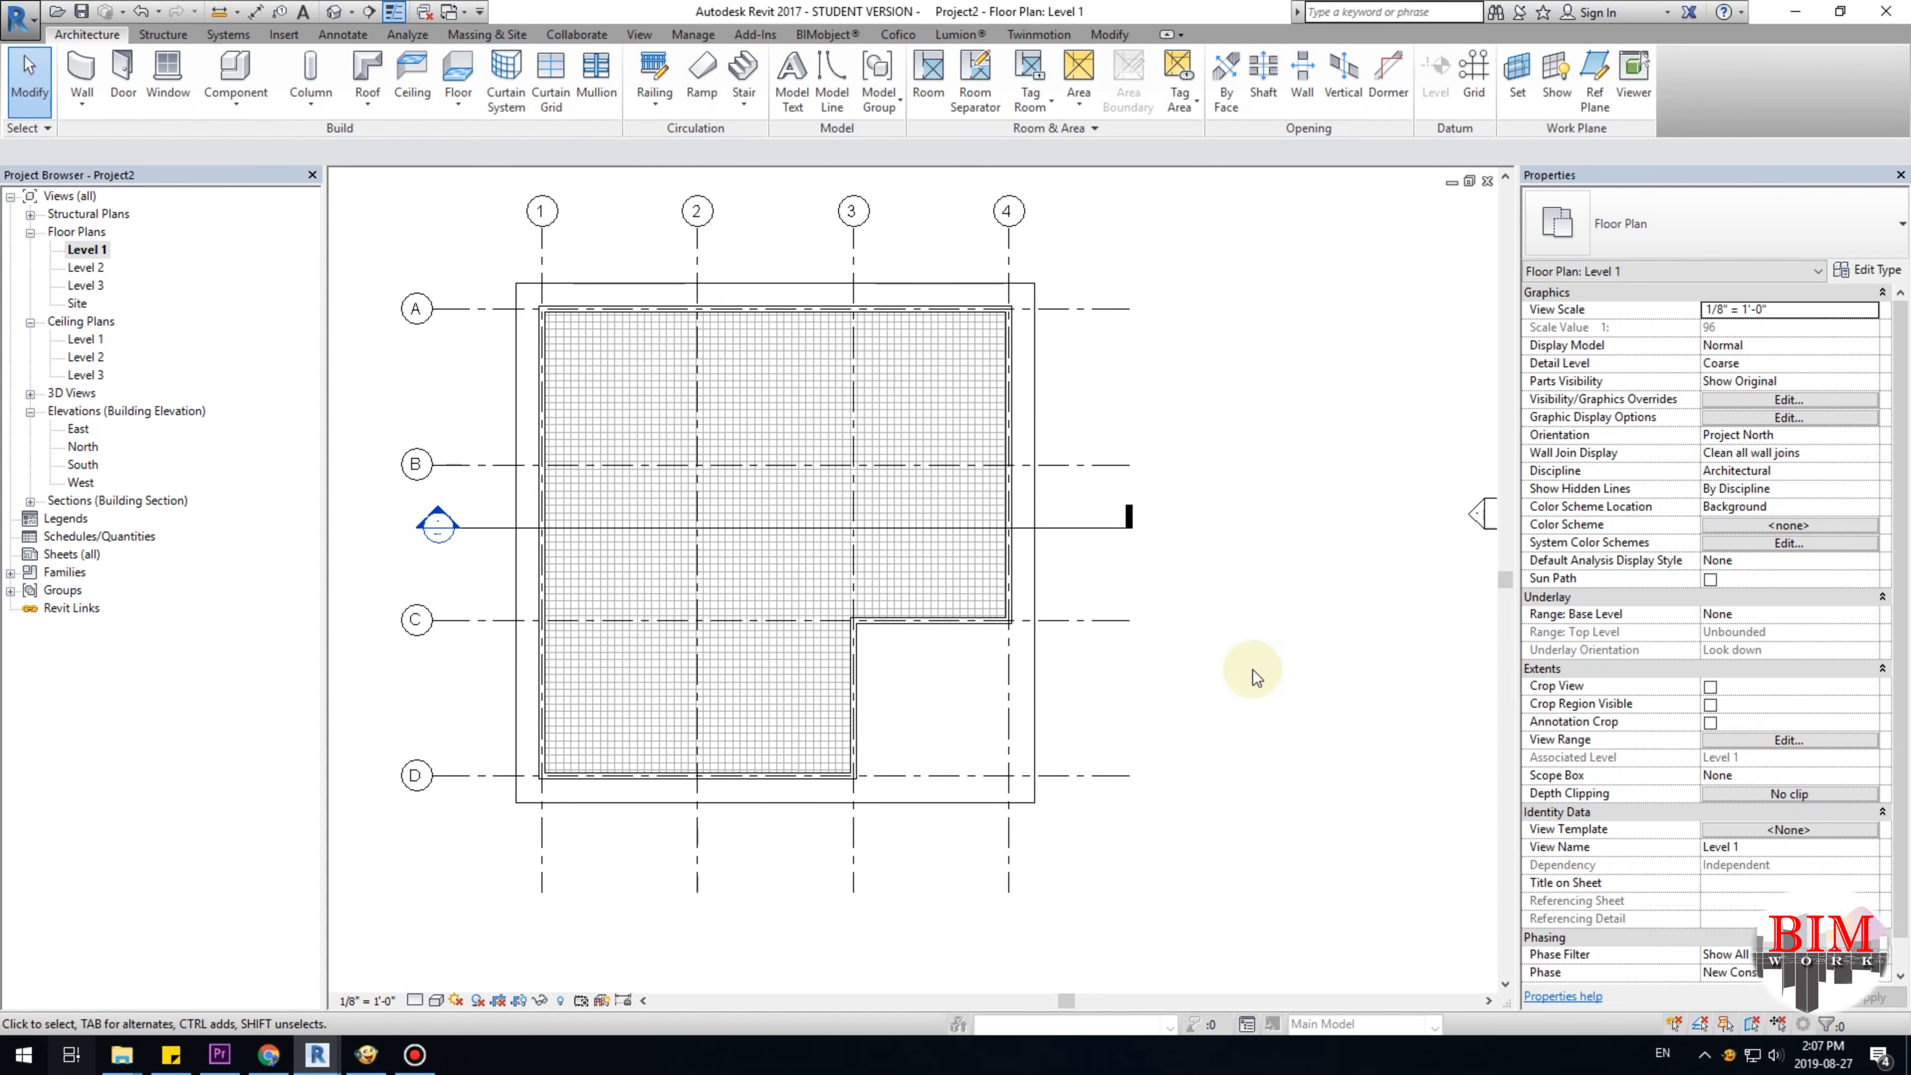
middle_click_drag(1123, 668, 1040, 666)
left_click(1755, 745)
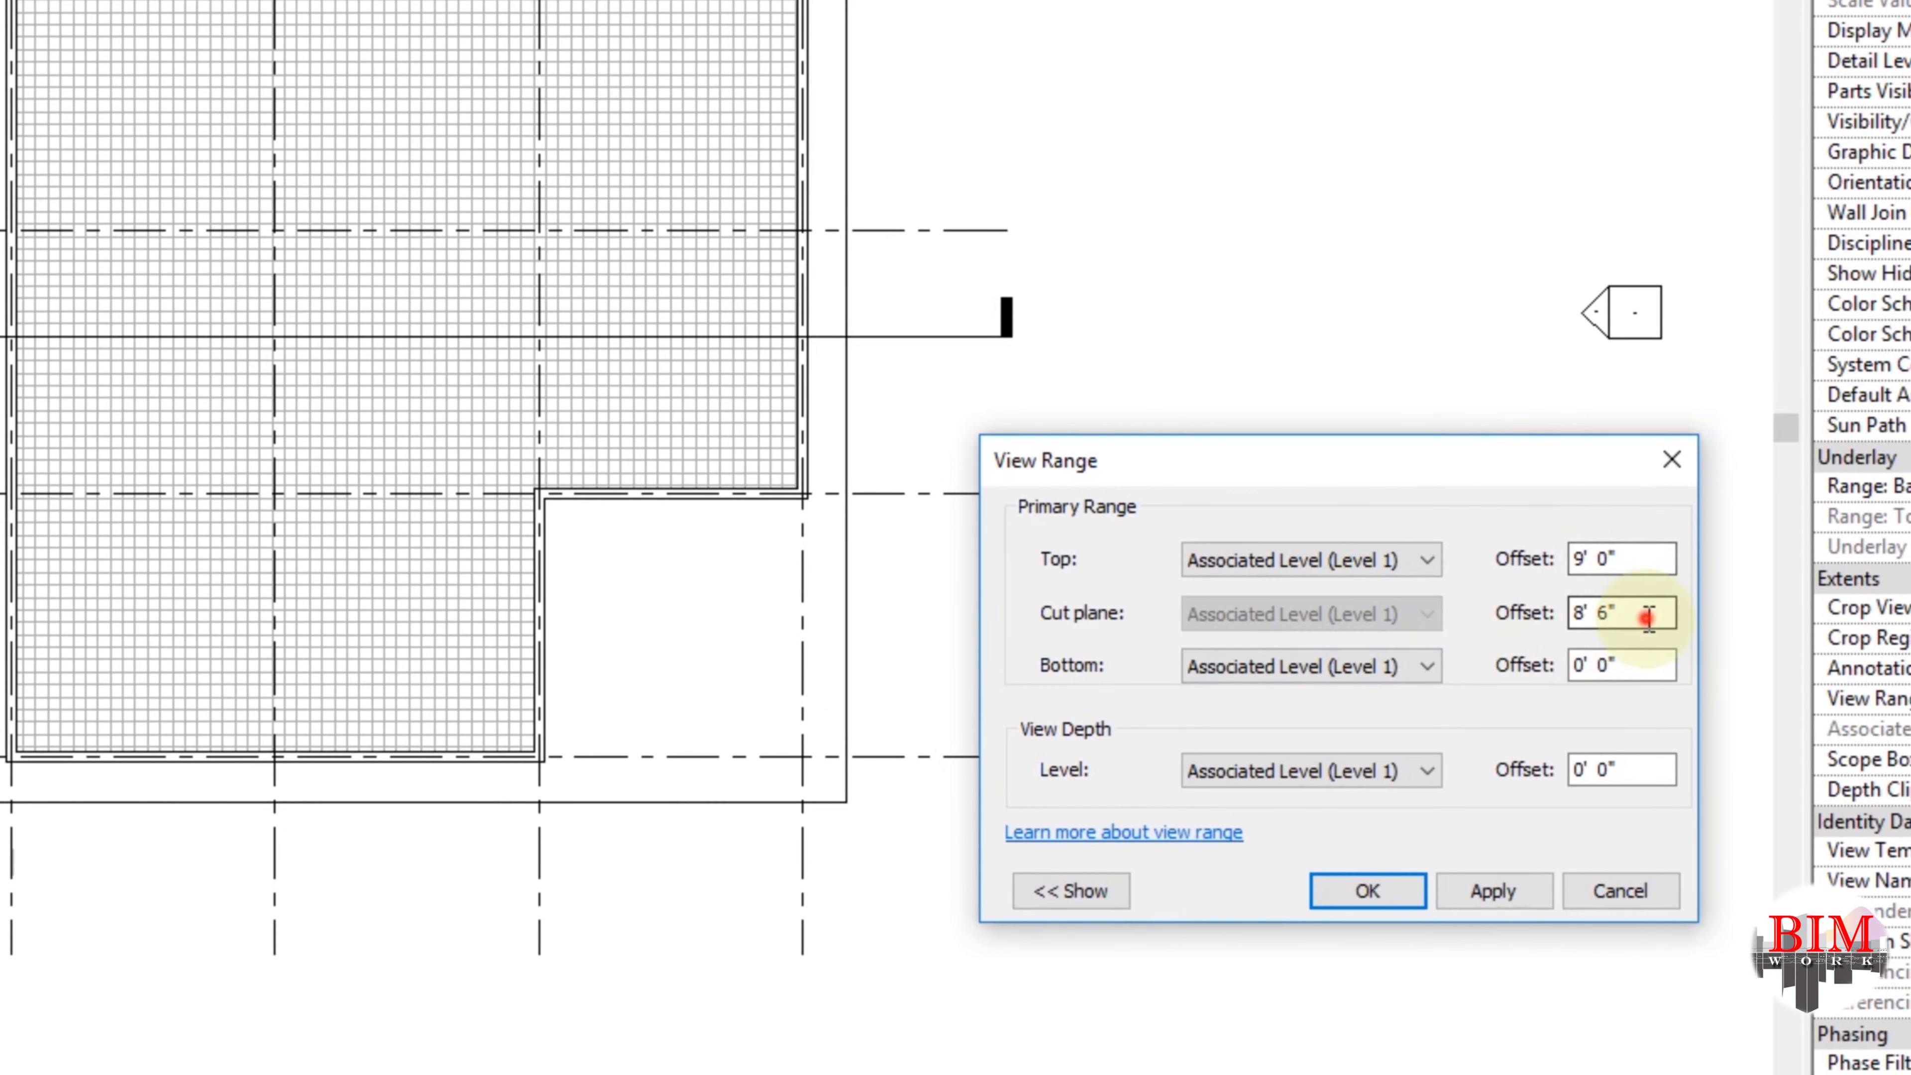
left_click_drag(1648, 615, 1550, 640)
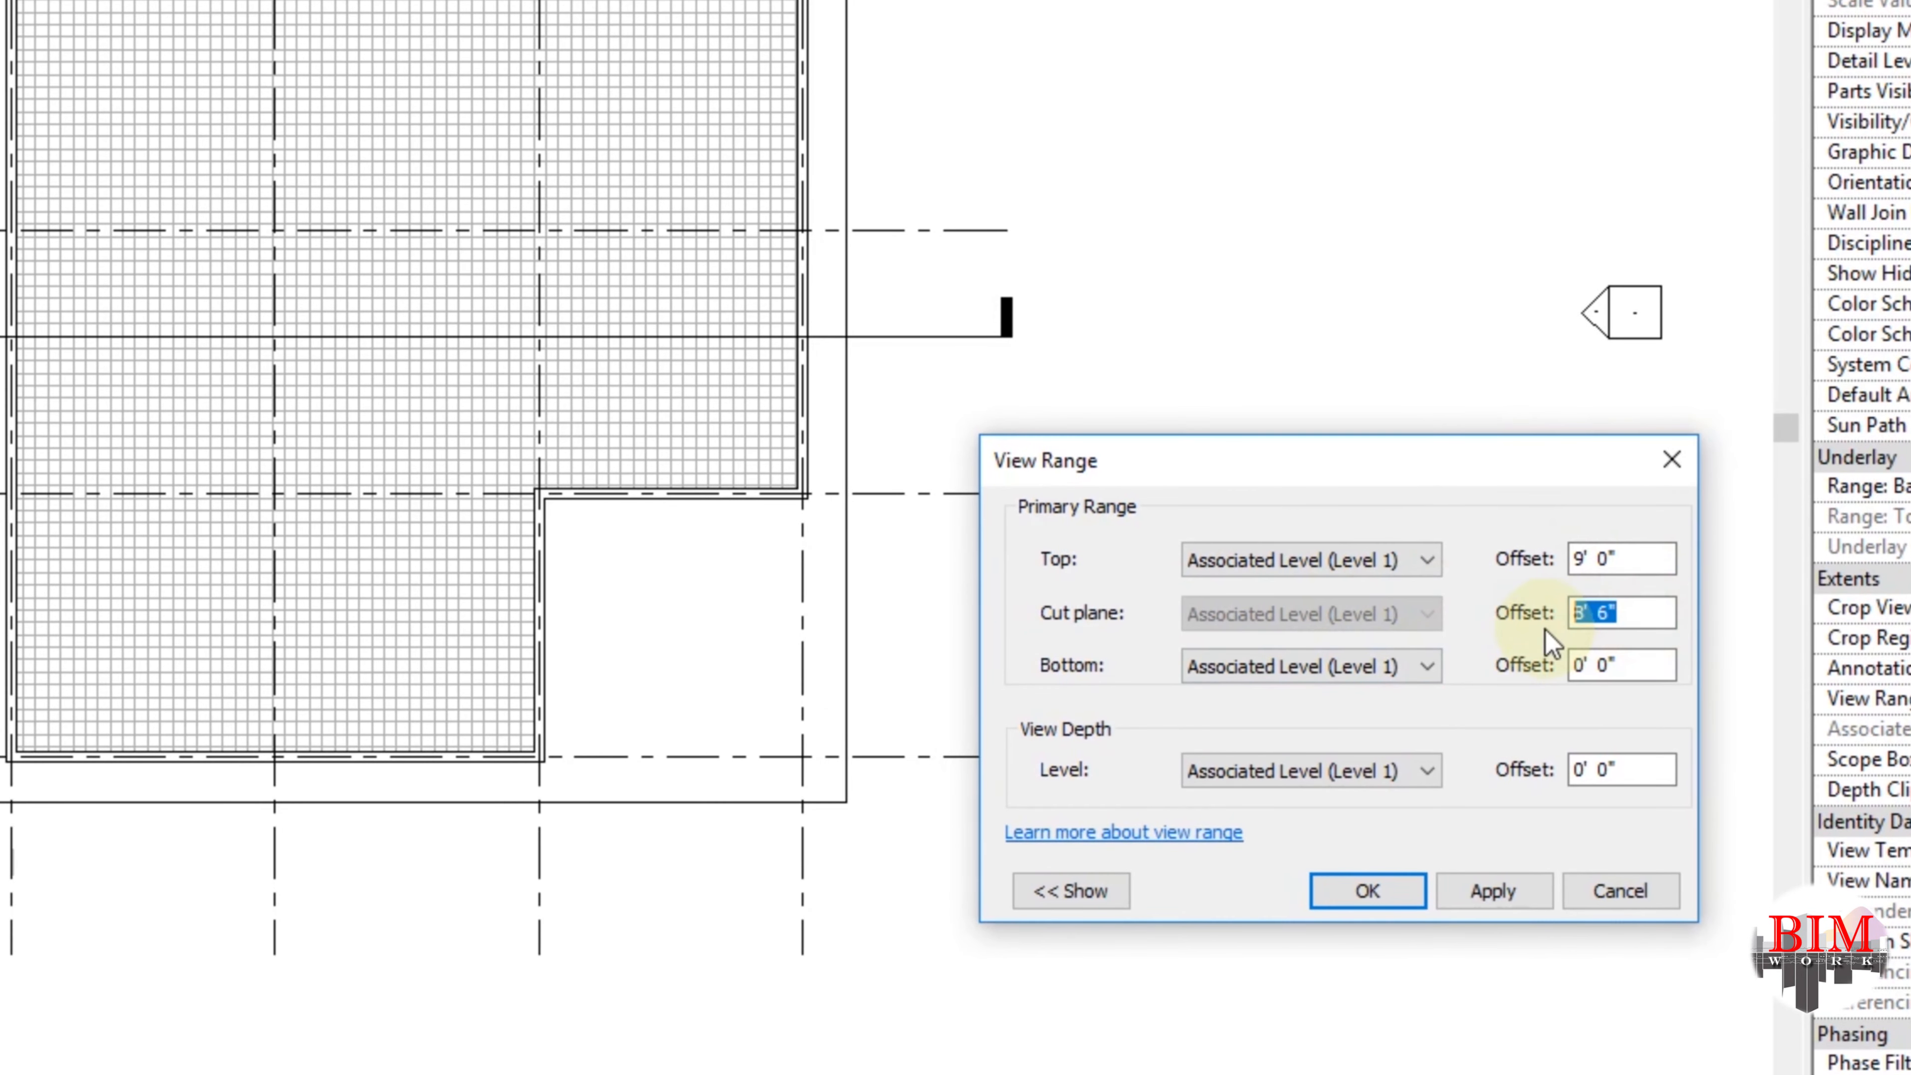
type("4'")
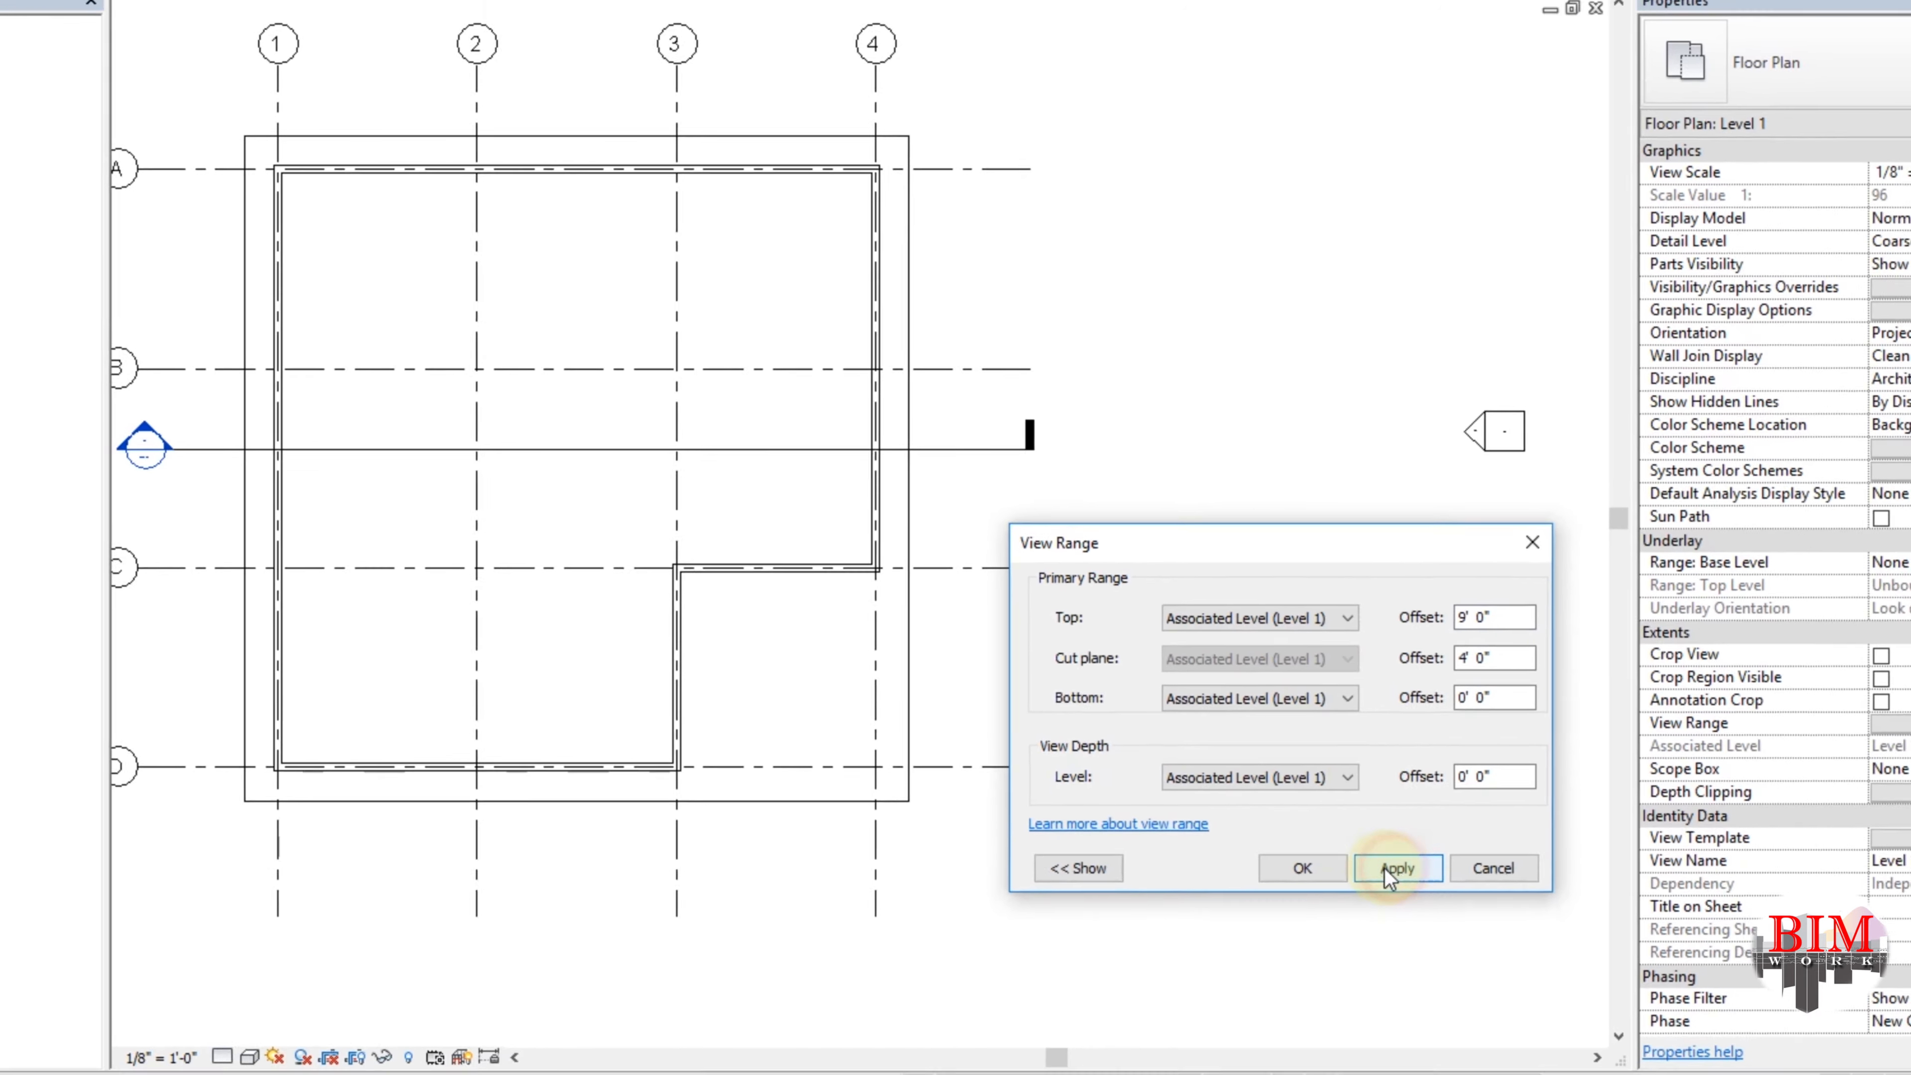
left_click(1367, 891)
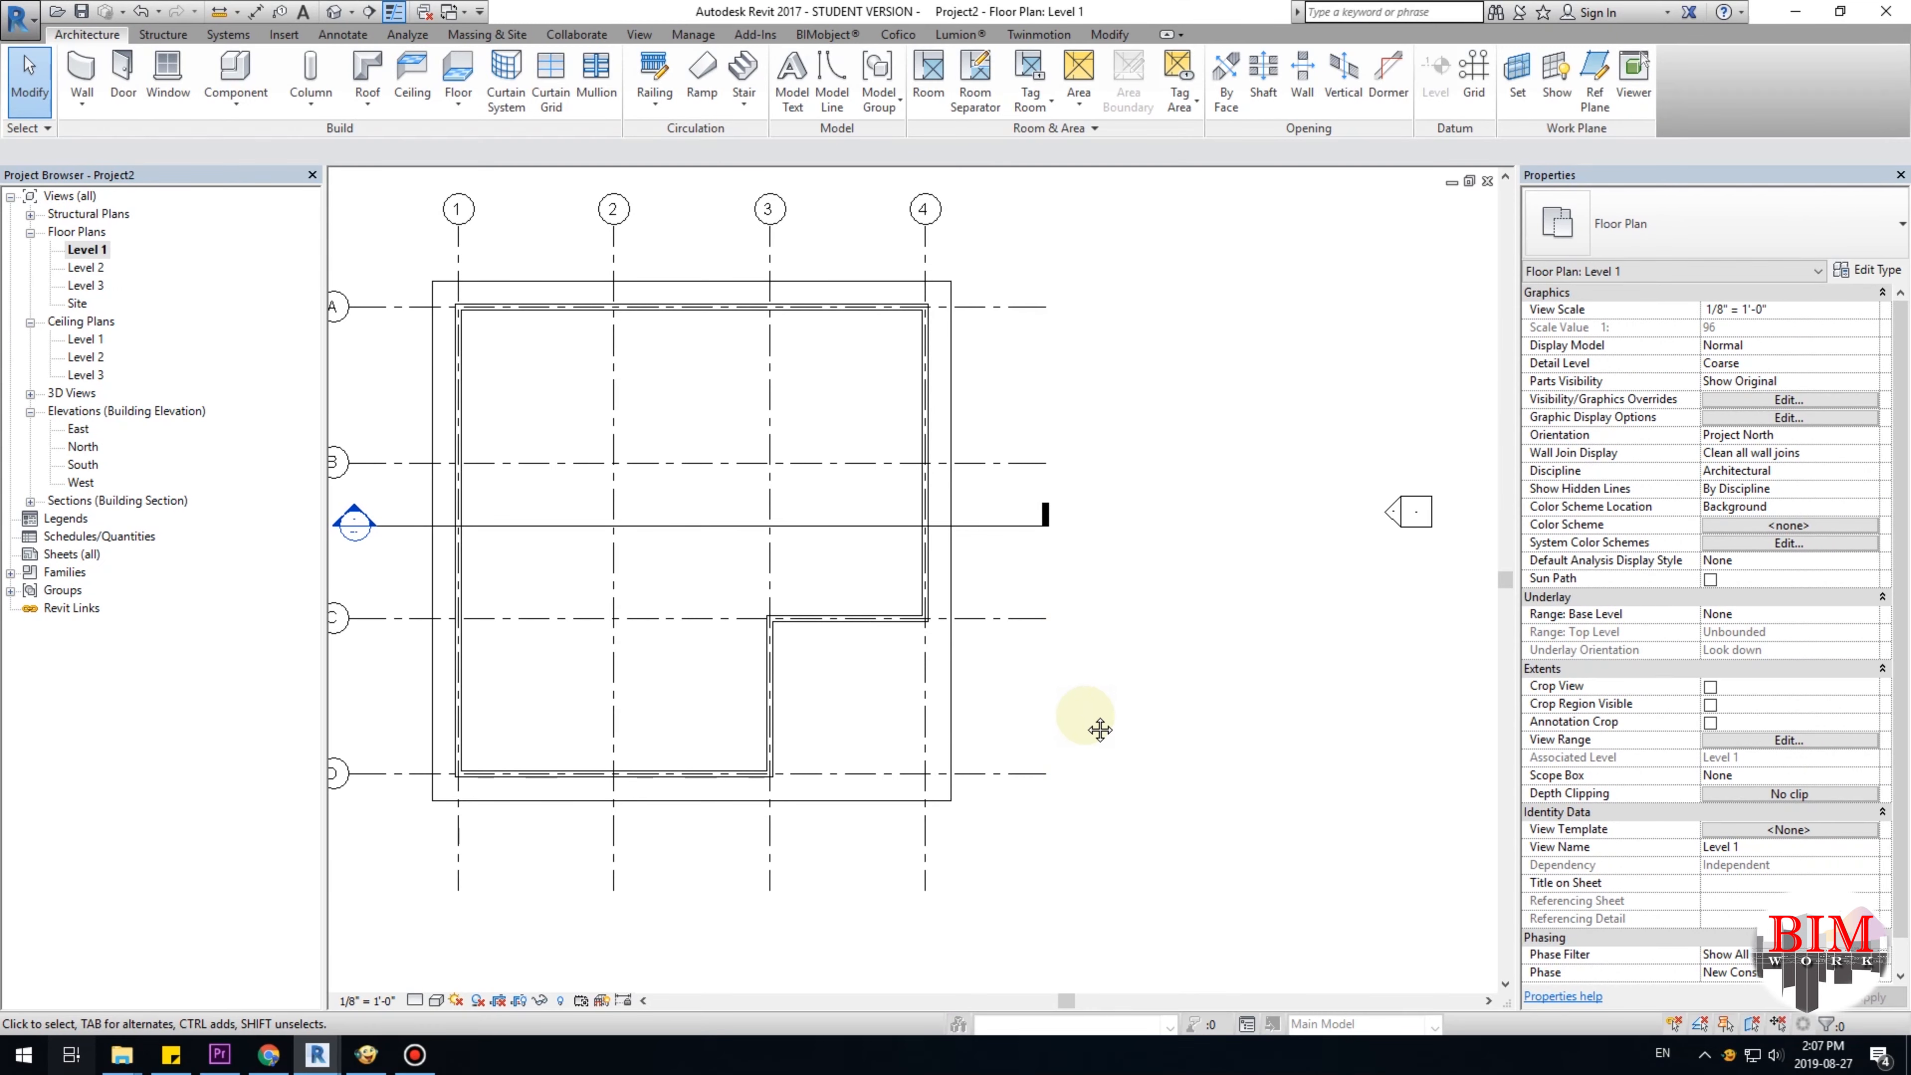
Place a Single-Flush 36" x 84" door in the wall on grid C between grids 3 and 4, swinging into the building.
middle_click_drag(1100, 729, 1107, 728)
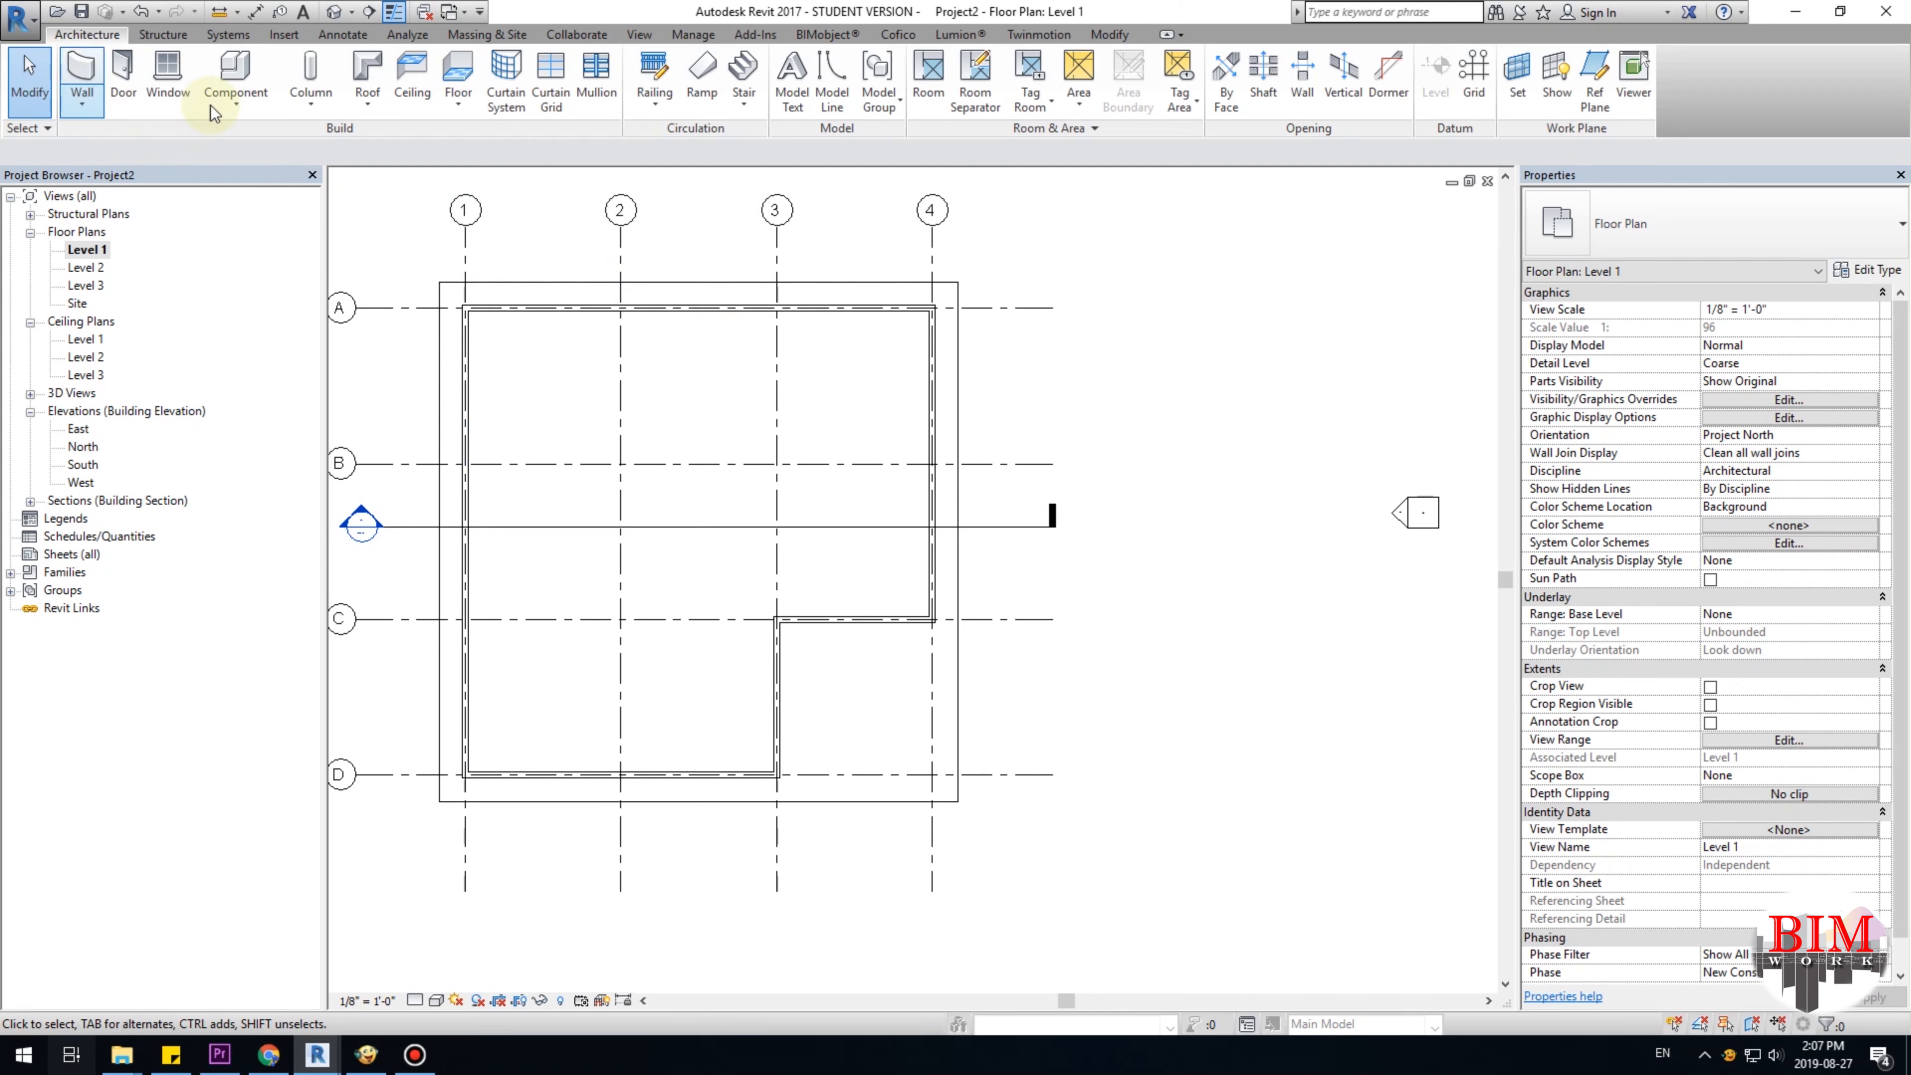
left_click(124, 75)
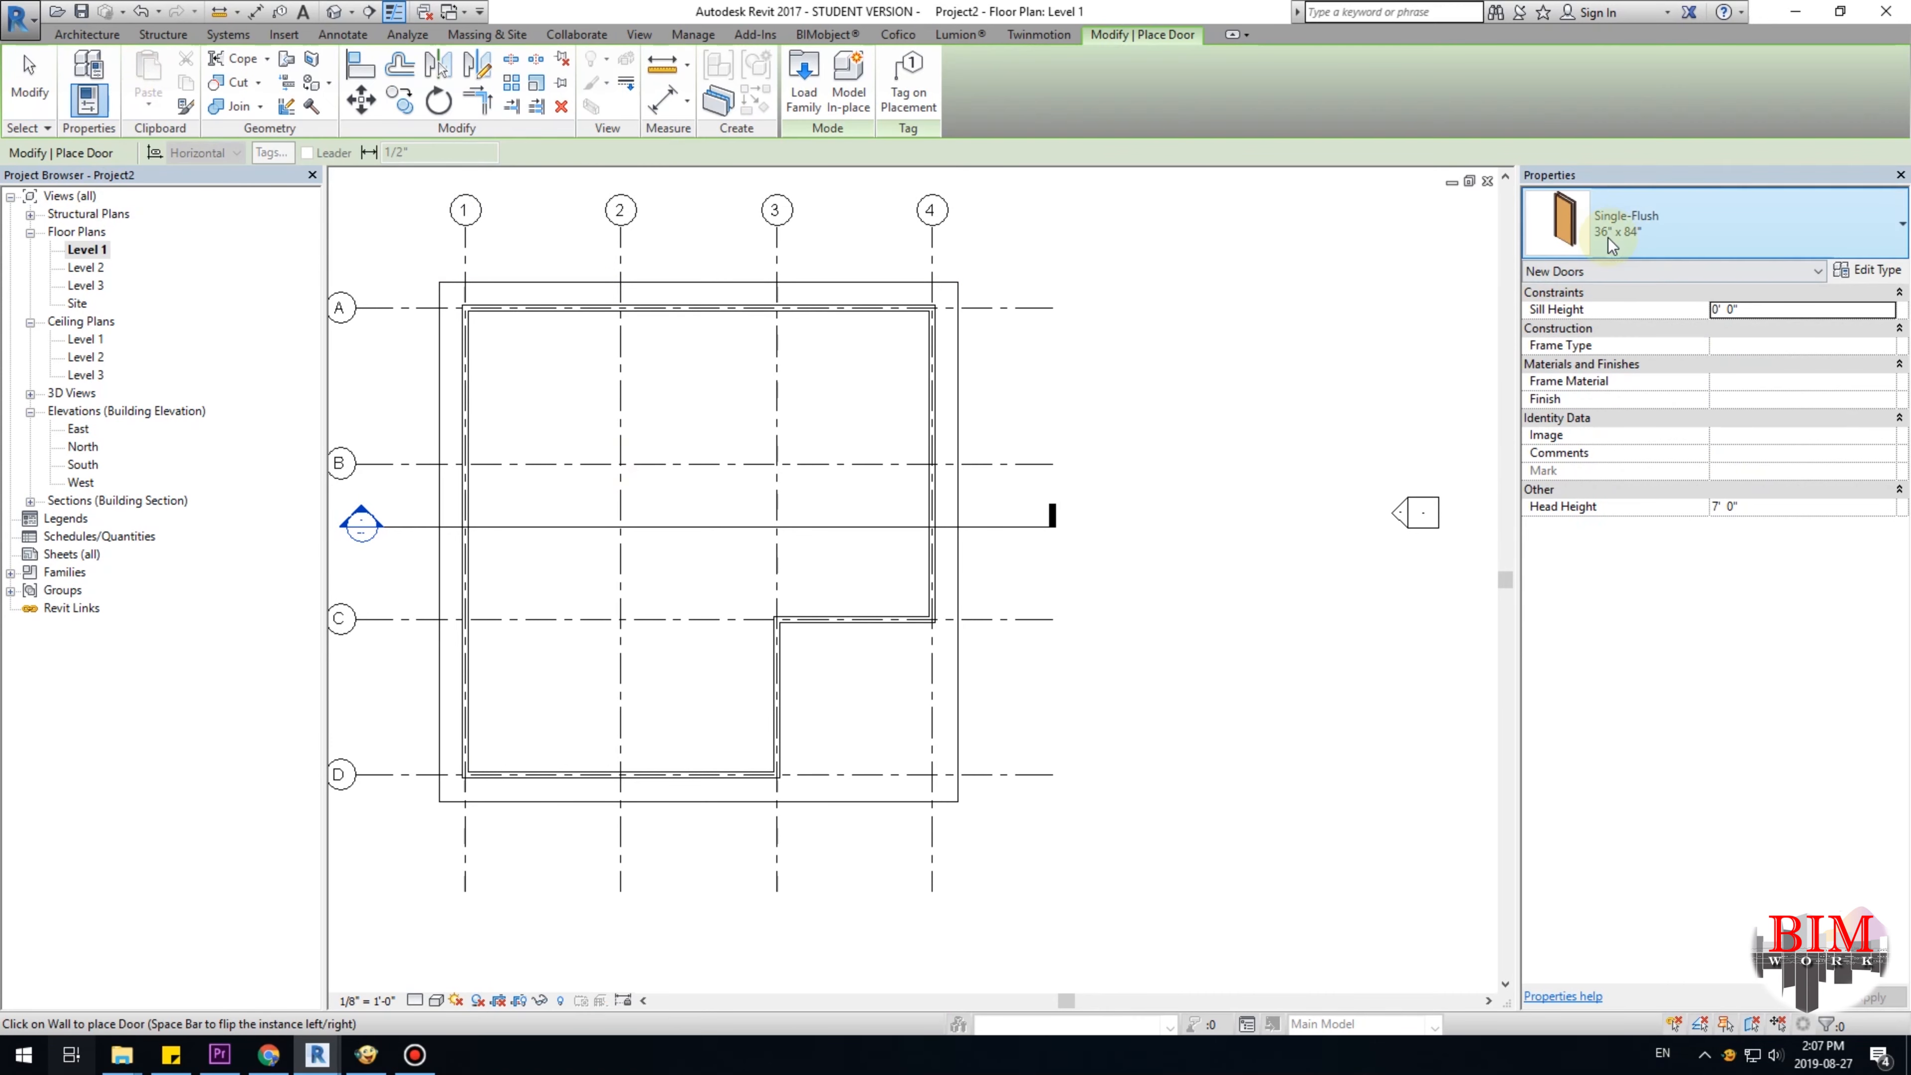
left_click(1667, 235)
left_click(1597, 484)
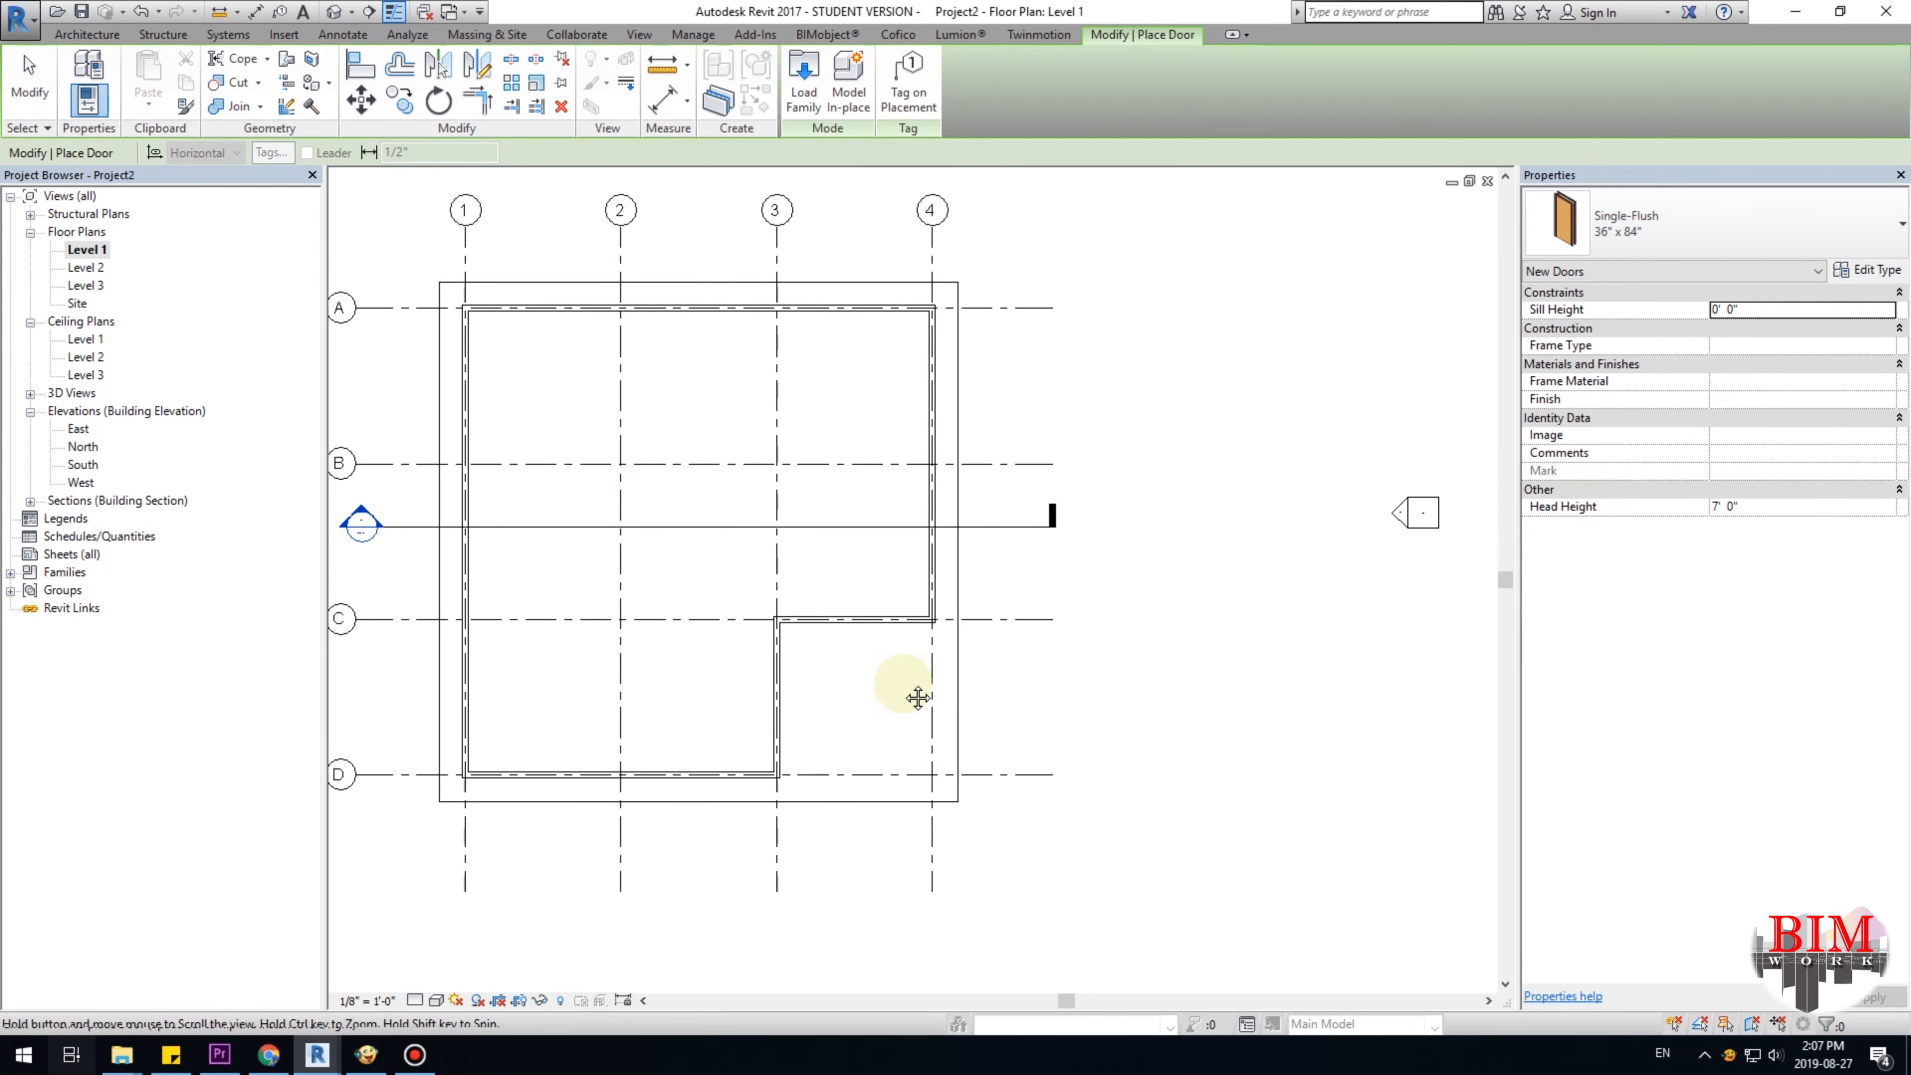
scroll(781, 683, "up", 3)
scroll(877, 544, "up", 2)
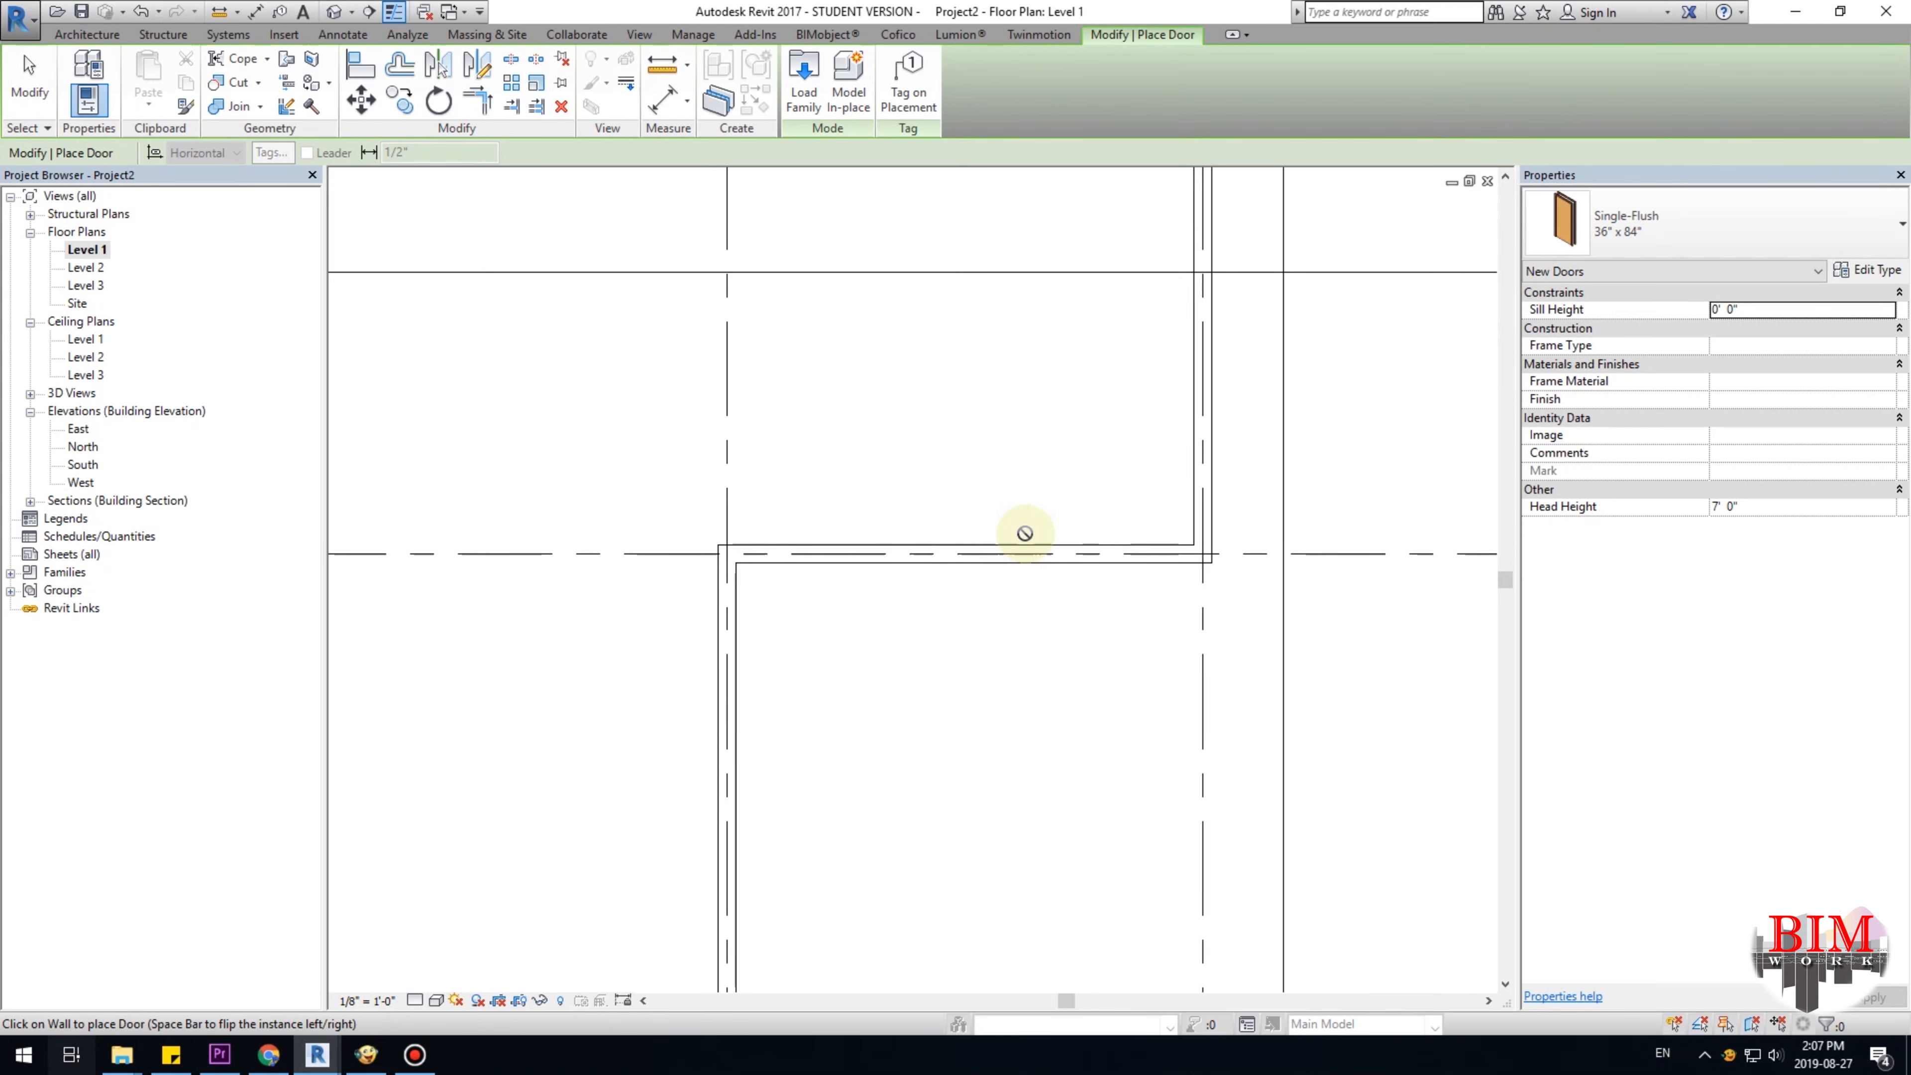
left_click(1003, 542)
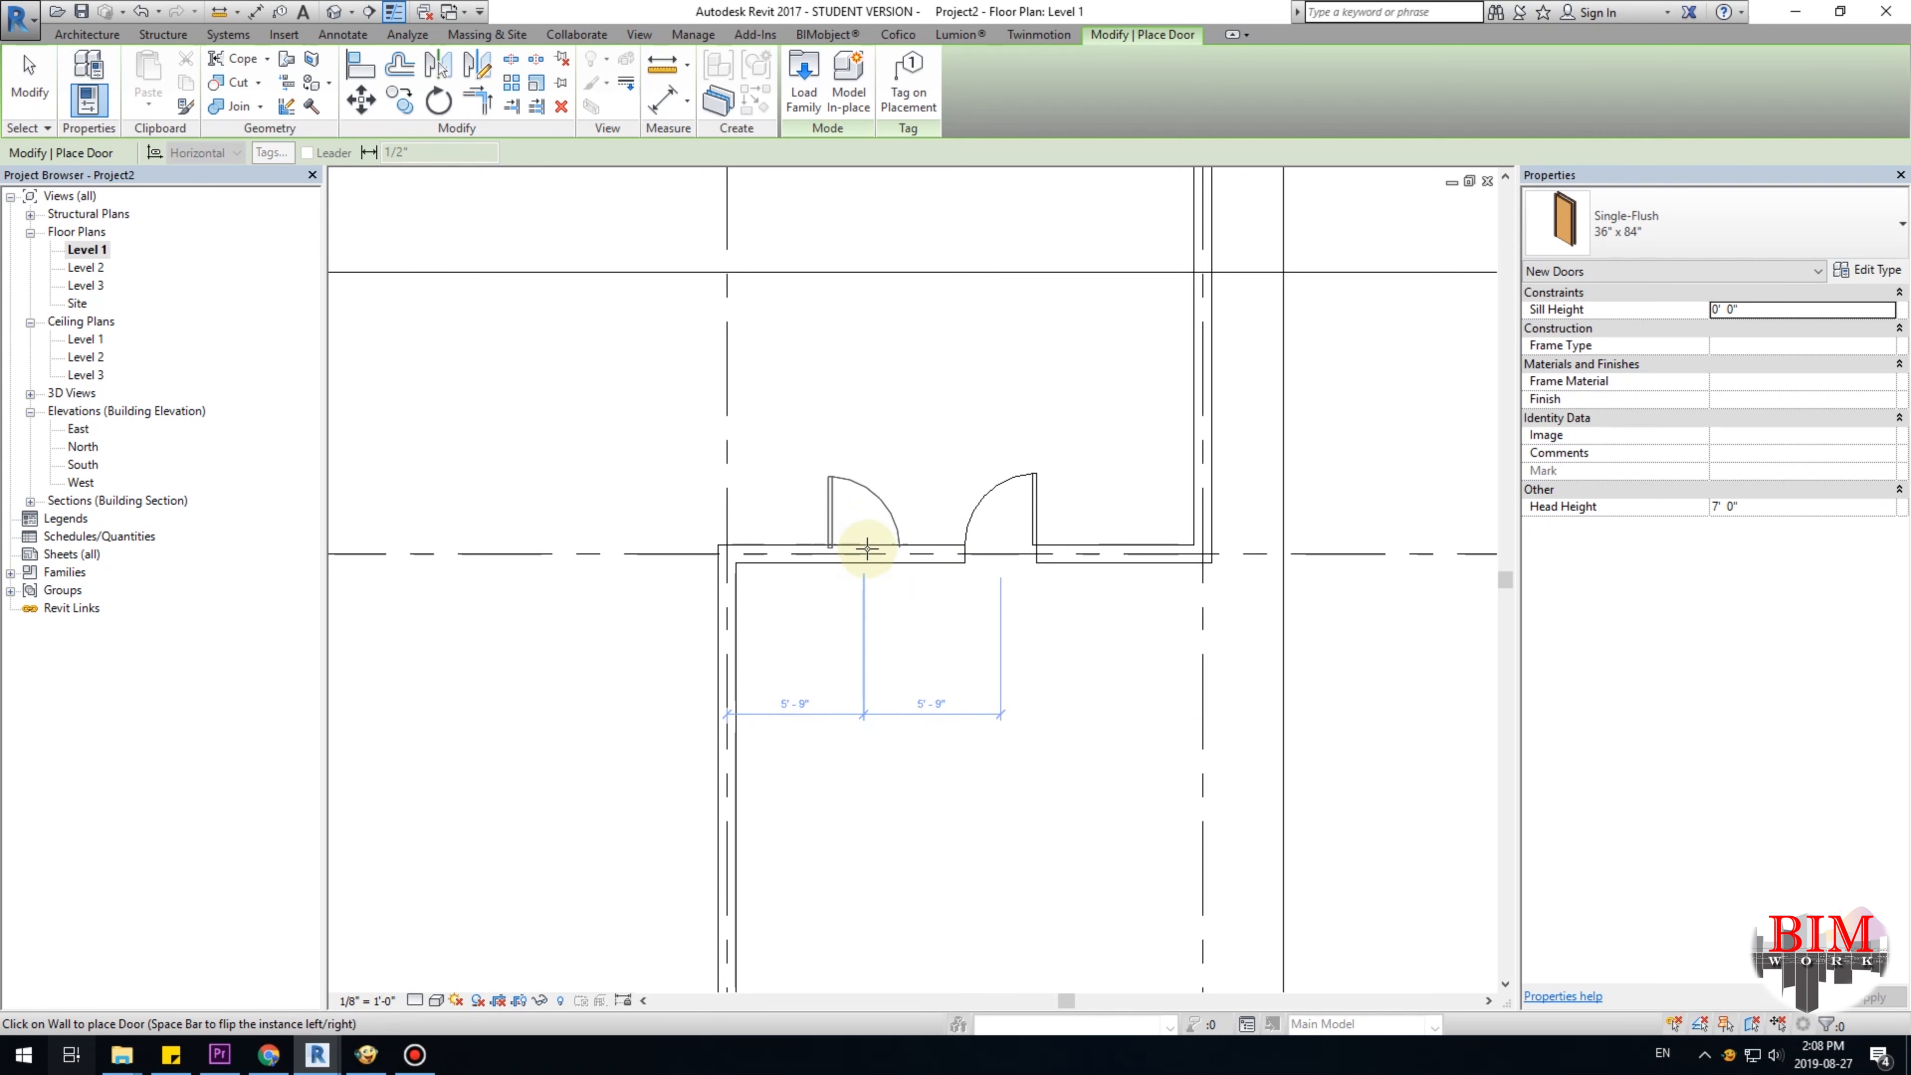
left_click(911, 545)
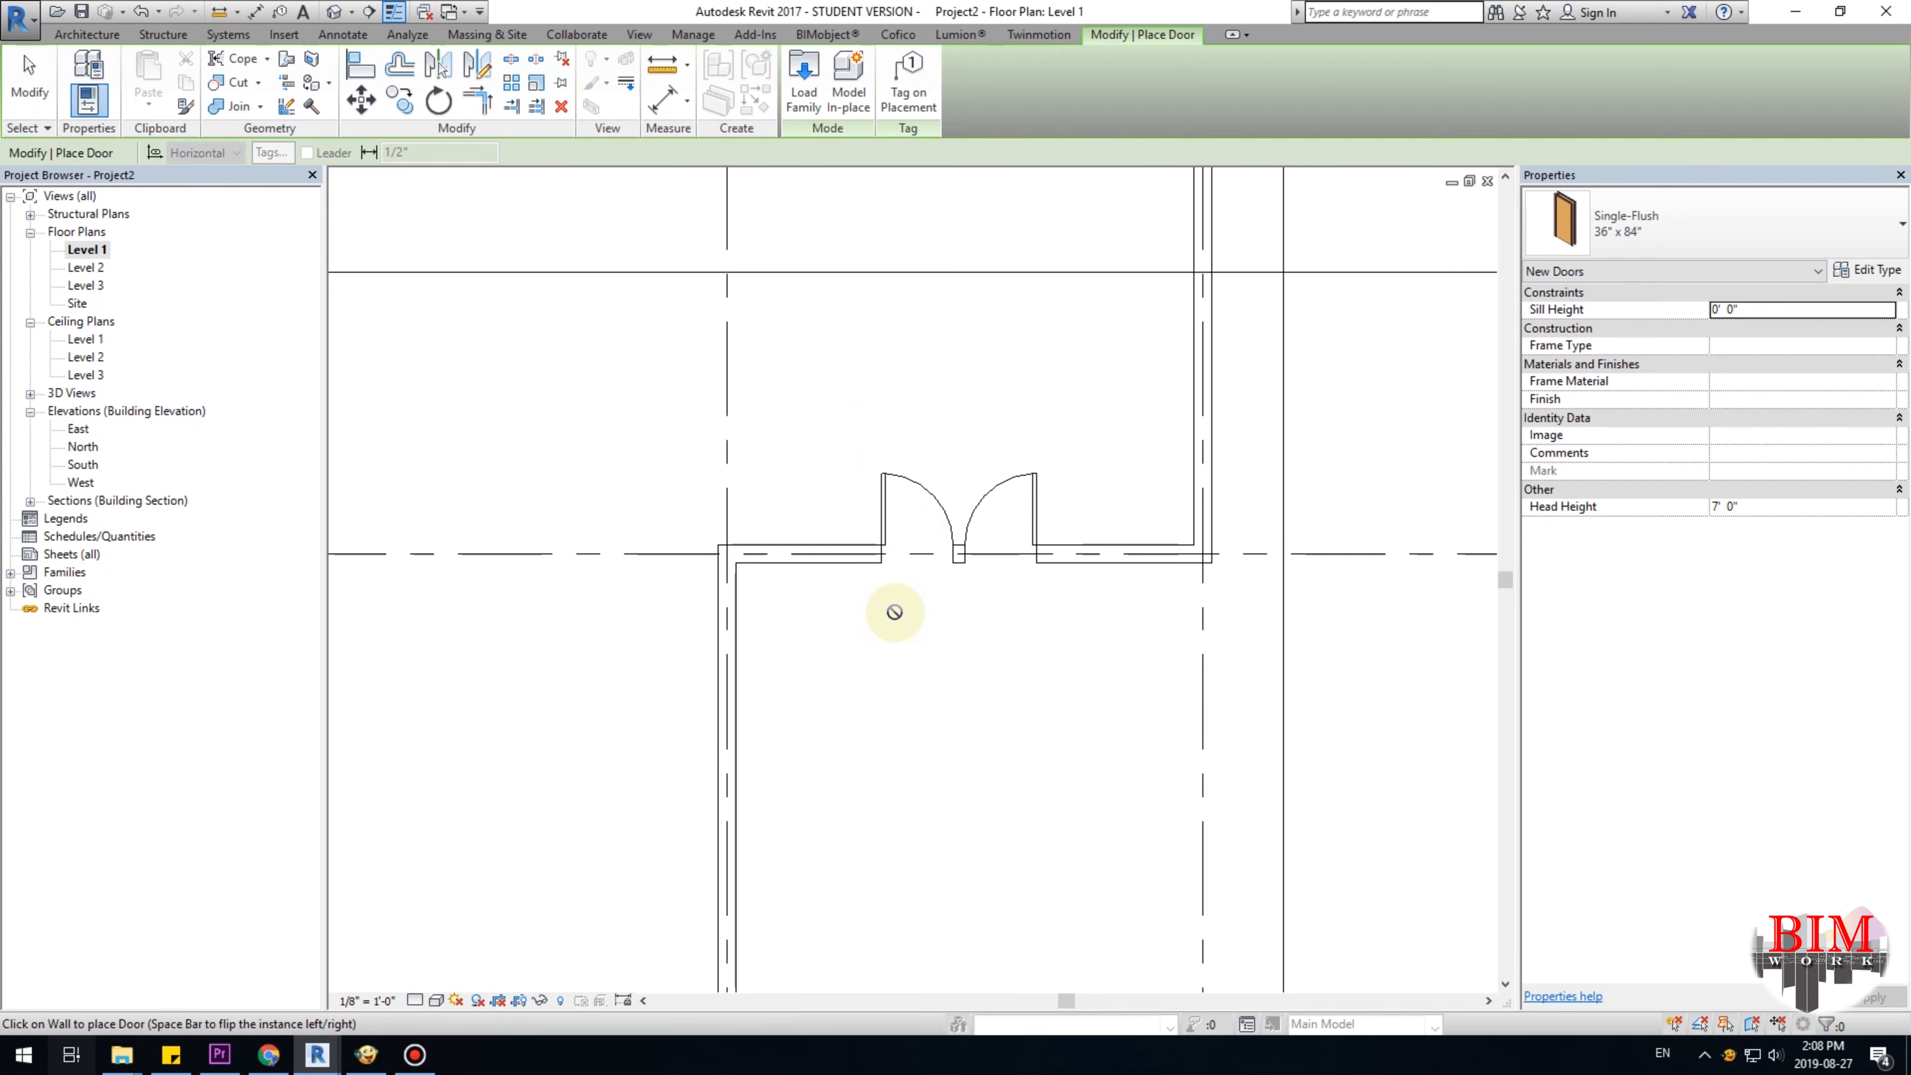
key("Escape")
scroll(928, 596, "down", 2)
middle_click_drag(953, 692, 964, 627)
scroll(1029, 553, "up", 1)
scroll(1029, 553, "up", 1)
left_click(930, 490)
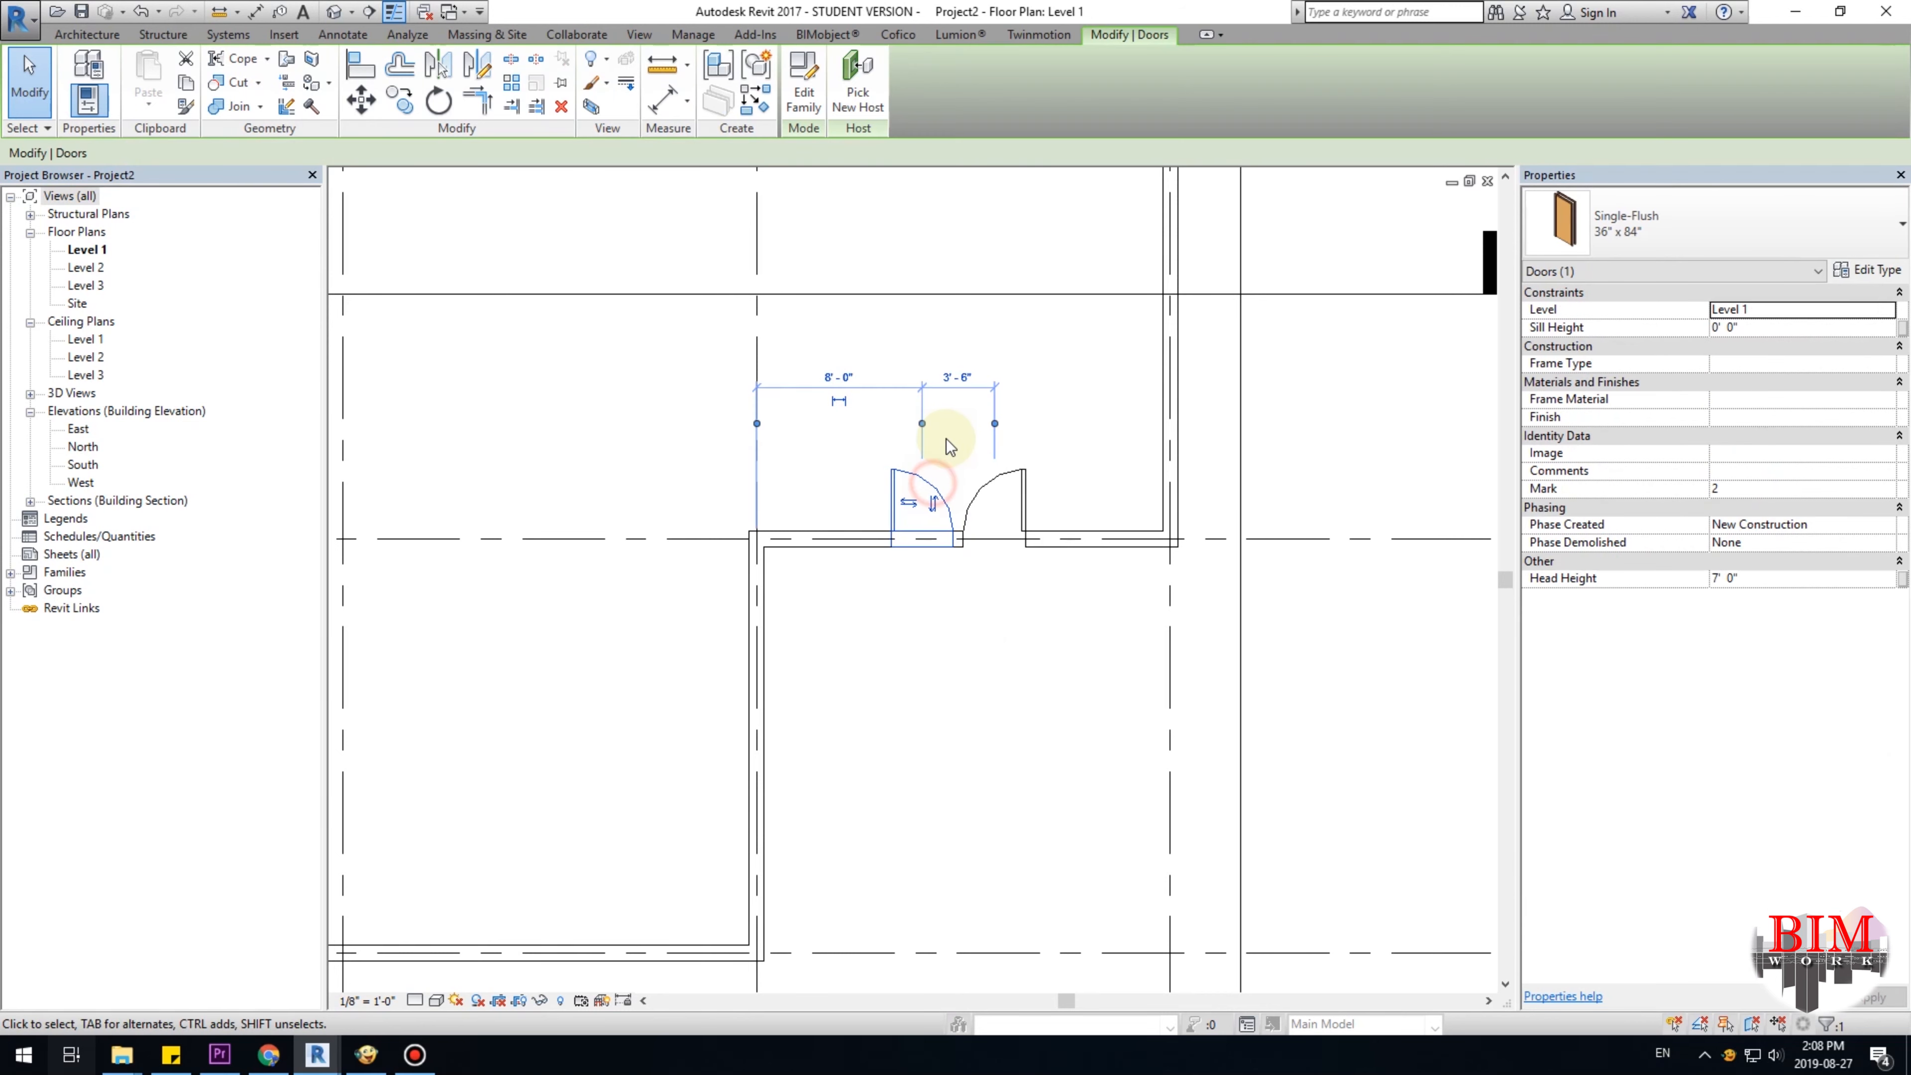
key("Delete")
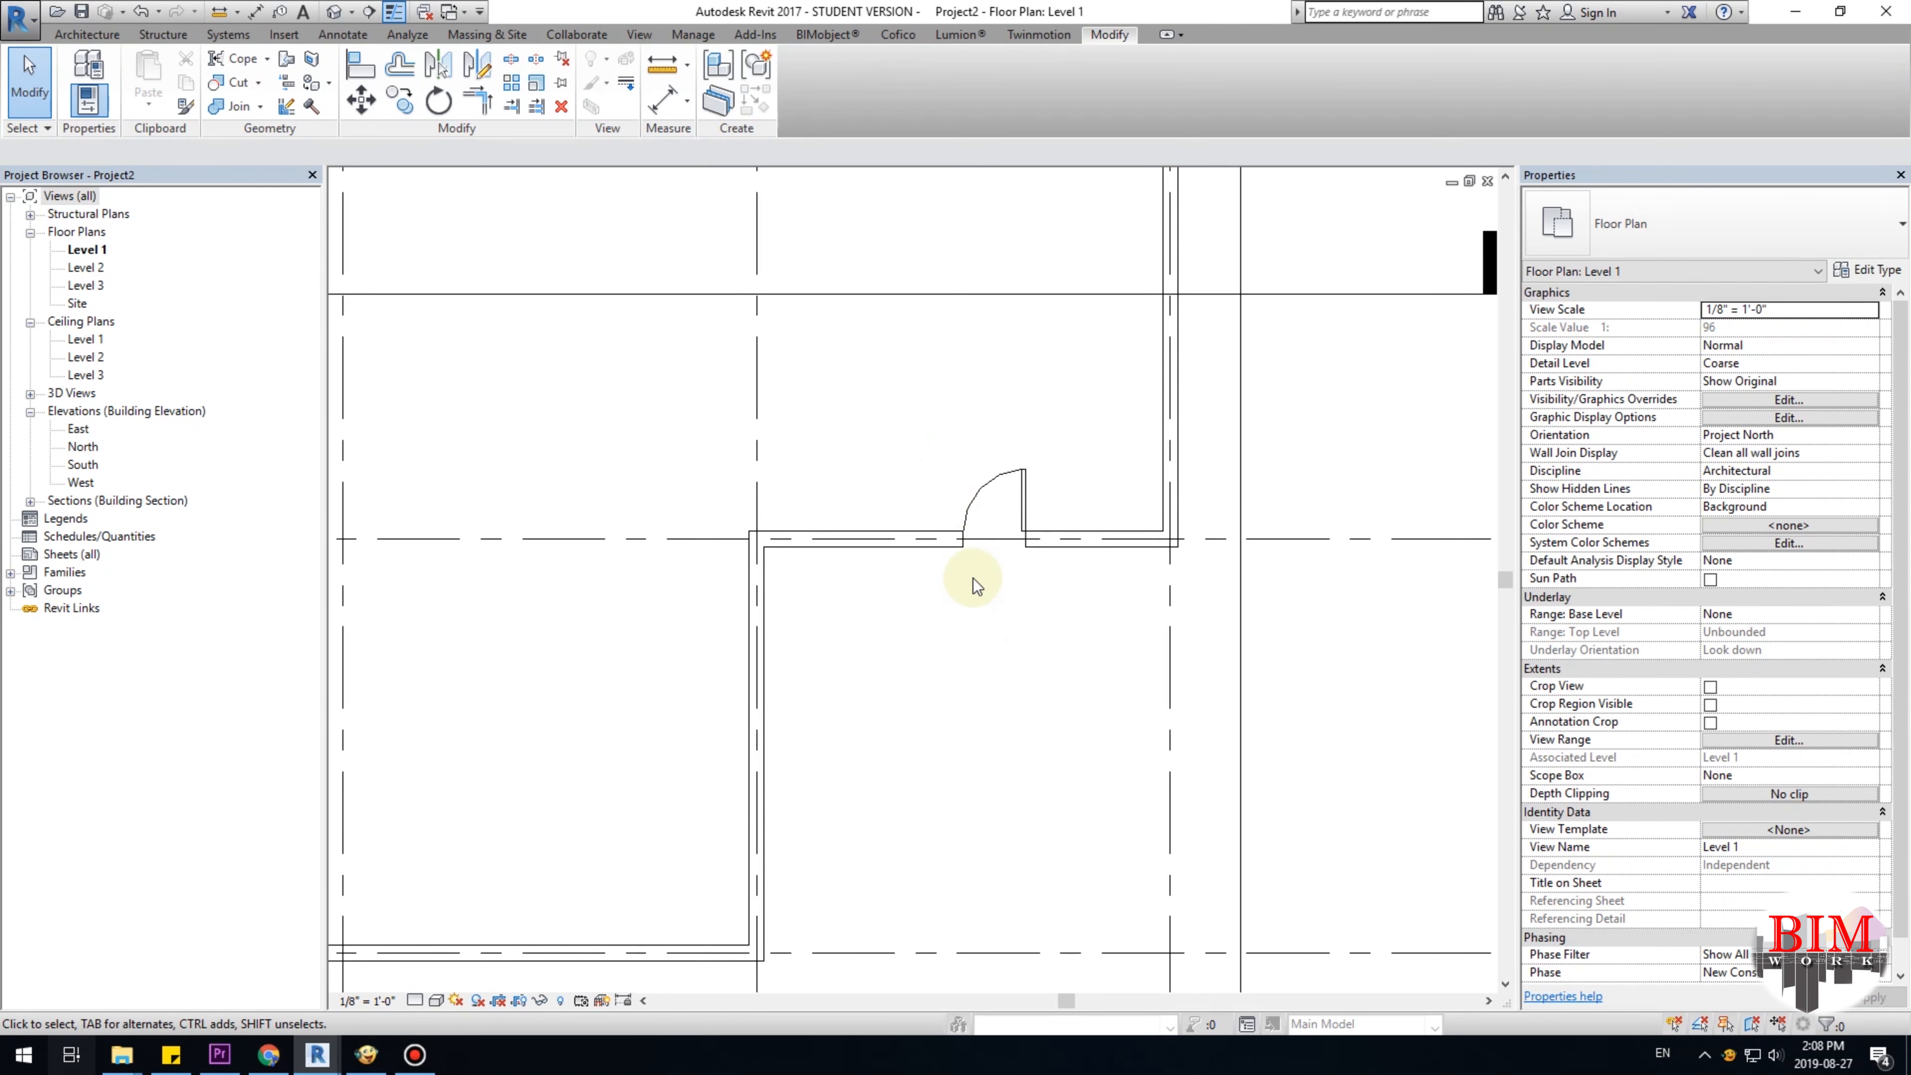
Center the door on grid C between grids 3 and 4 using an aligned dimension string with the equality constraint.
scroll(974, 578, "up", 1)
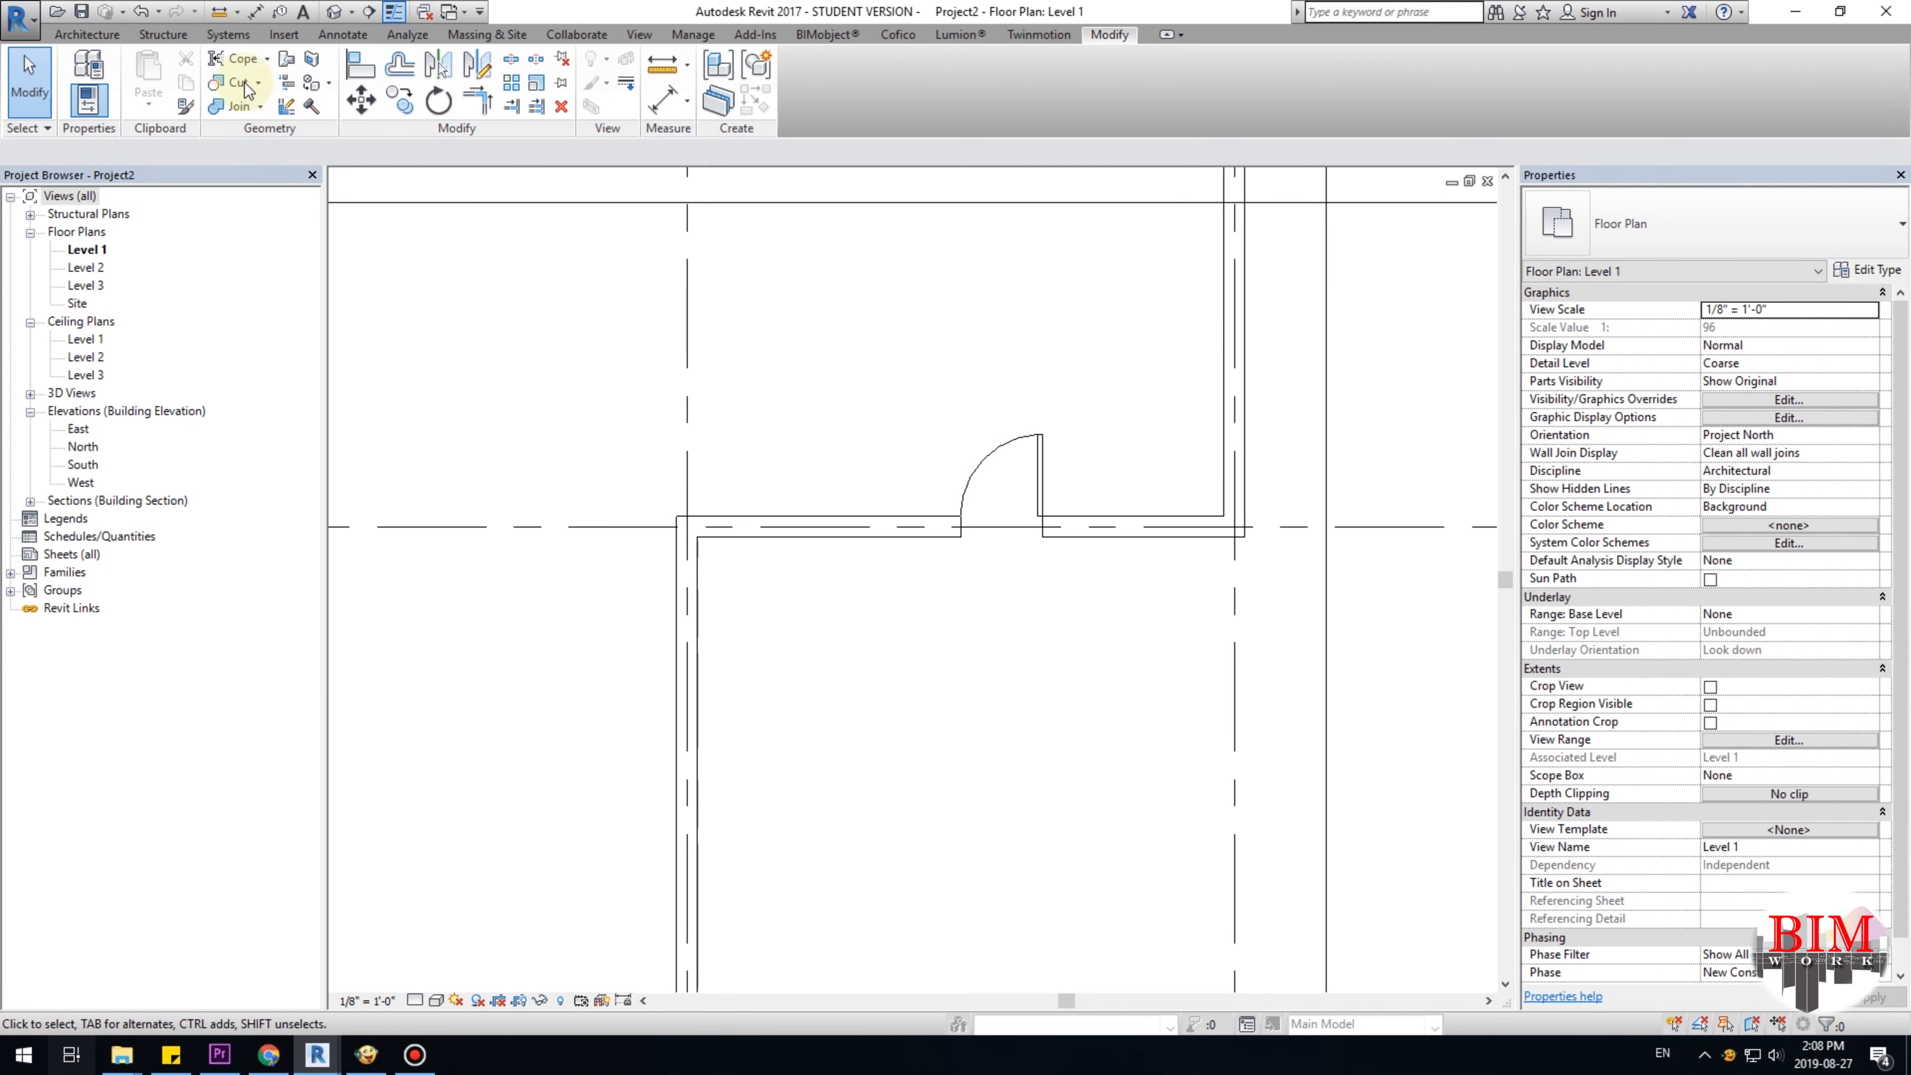
left_click(256, 13)
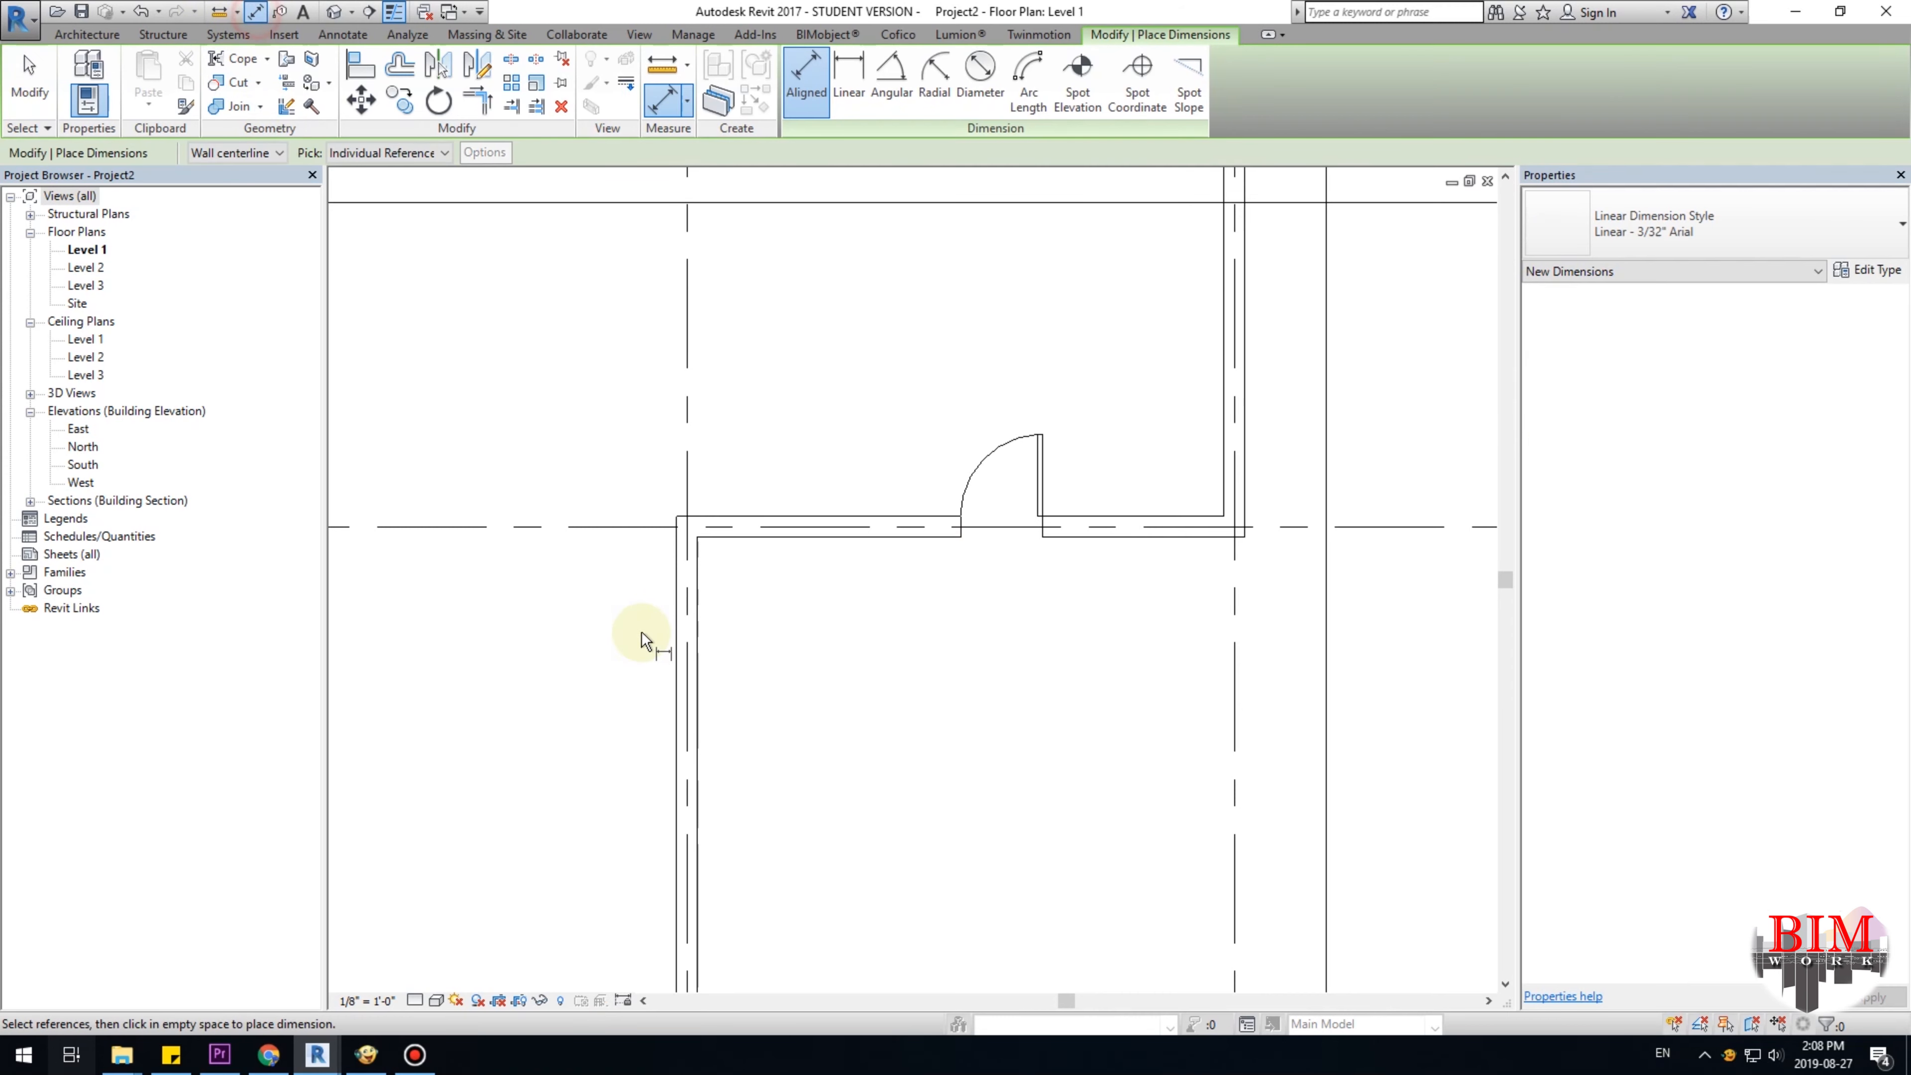
left_click(693, 599)
left_click(1006, 501)
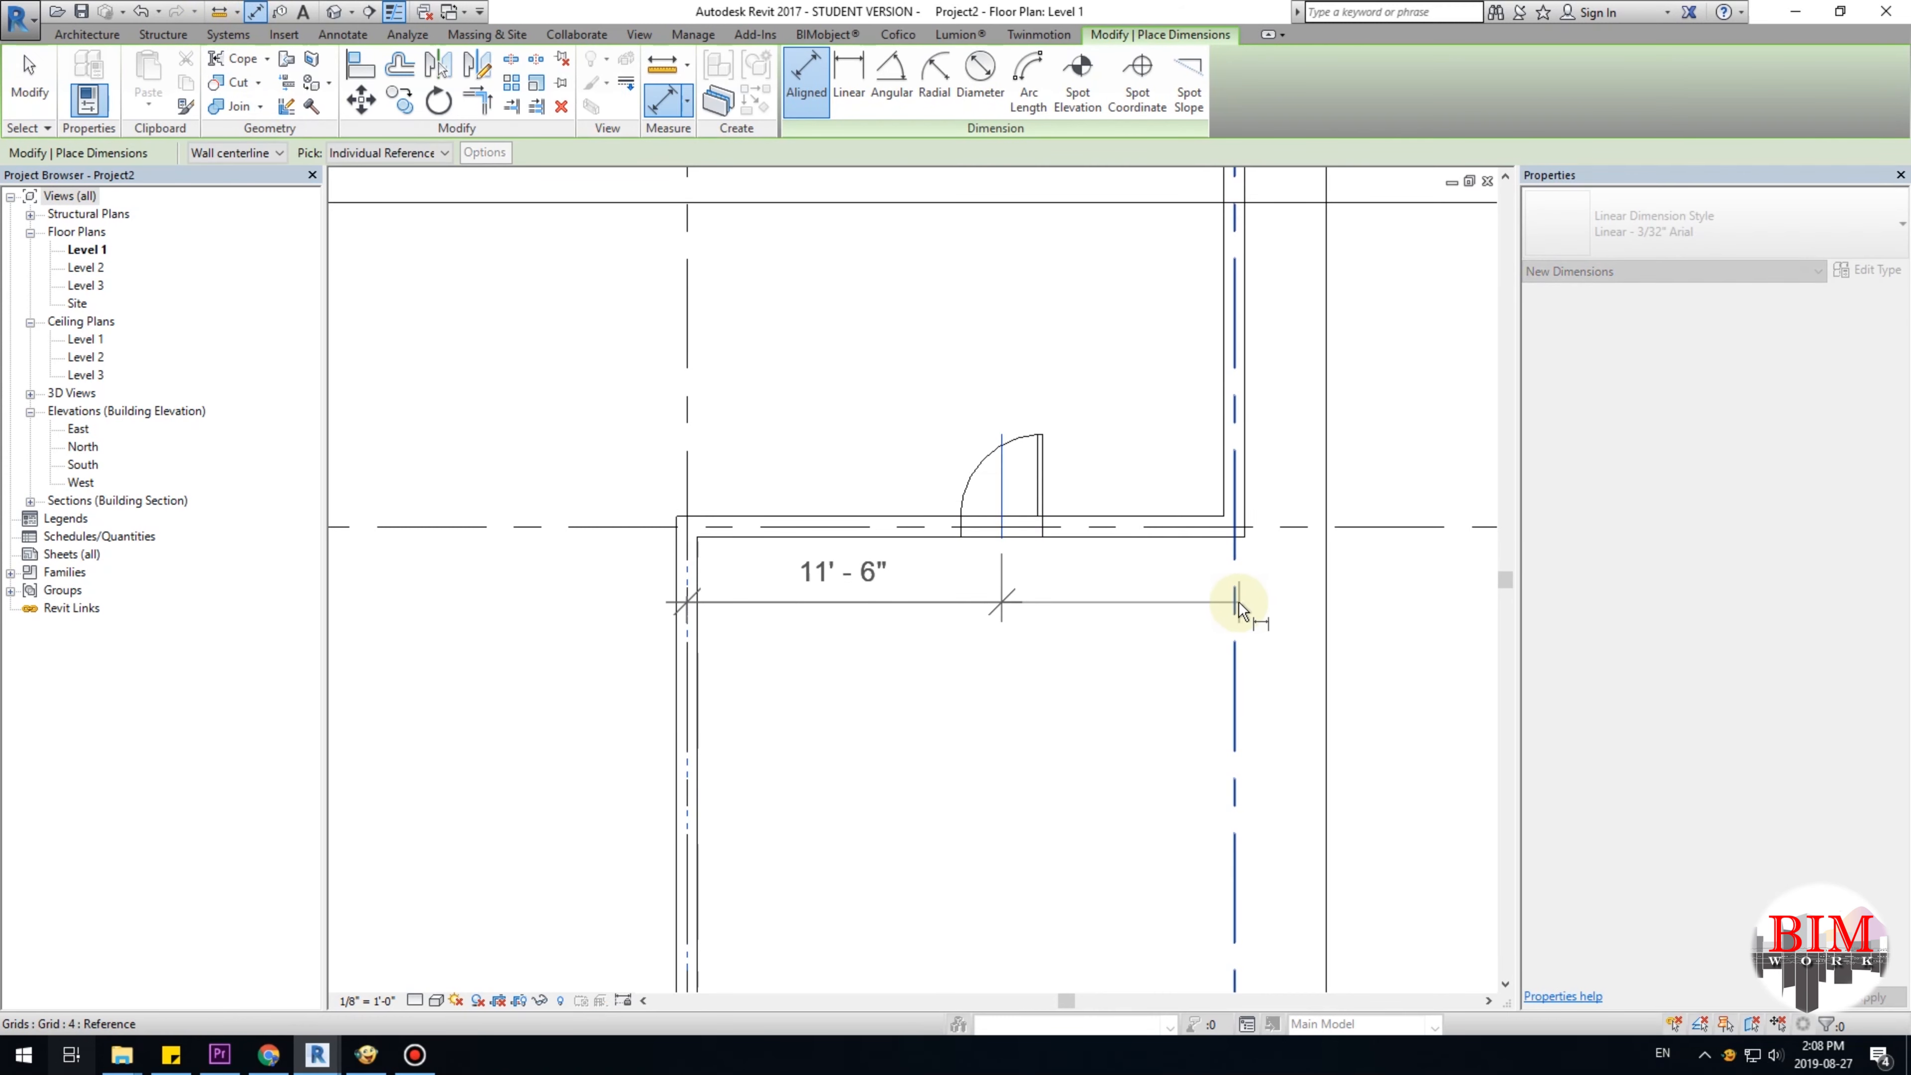
left_click(1238, 603)
left_click(1133, 627)
left_click(960, 516)
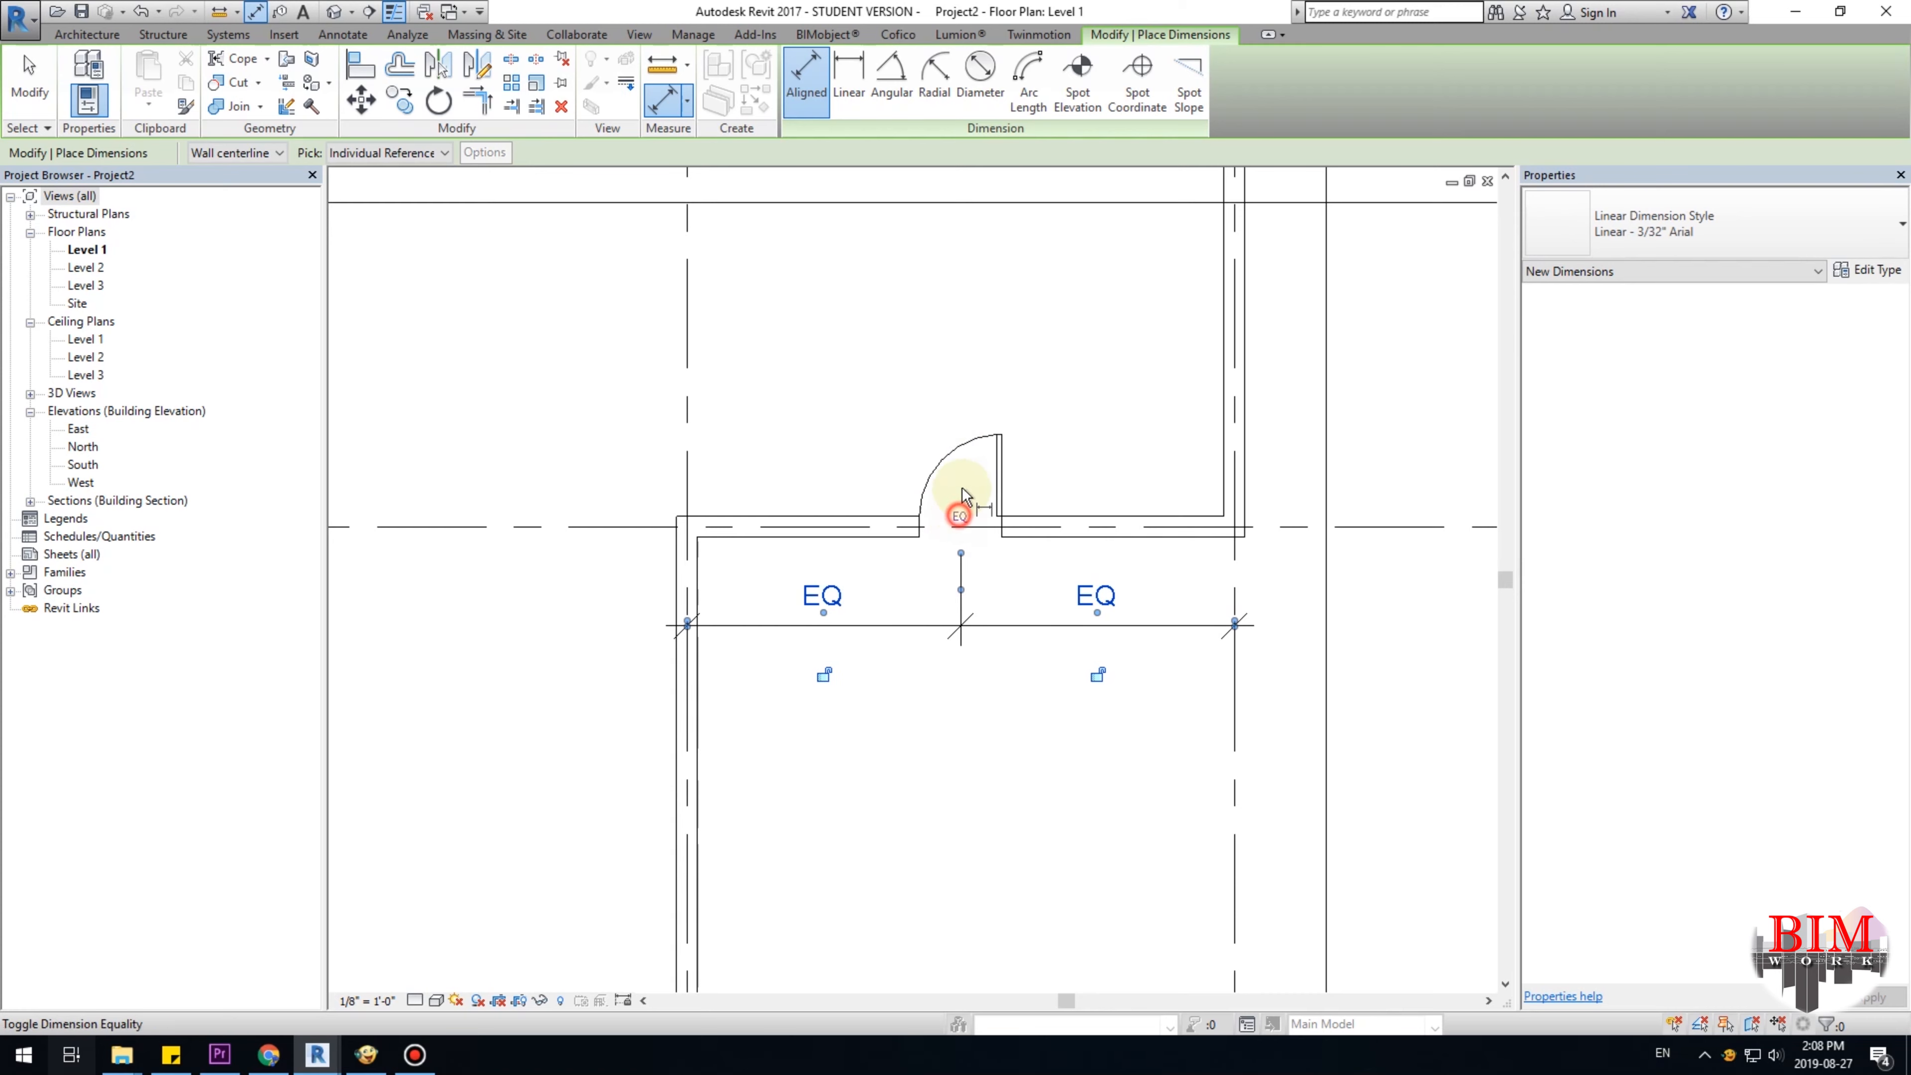
left_click(954, 384)
key("Escape")
Place another Single-Flush 36" x 84" door in the wall on grid 3, 10' 0" from grids C and D, swinging into the building.
scroll(968, 619, "down", 2)
middle_click_drag(897, 742, 1006, 615)
scroll(977, 527, "down", 2)
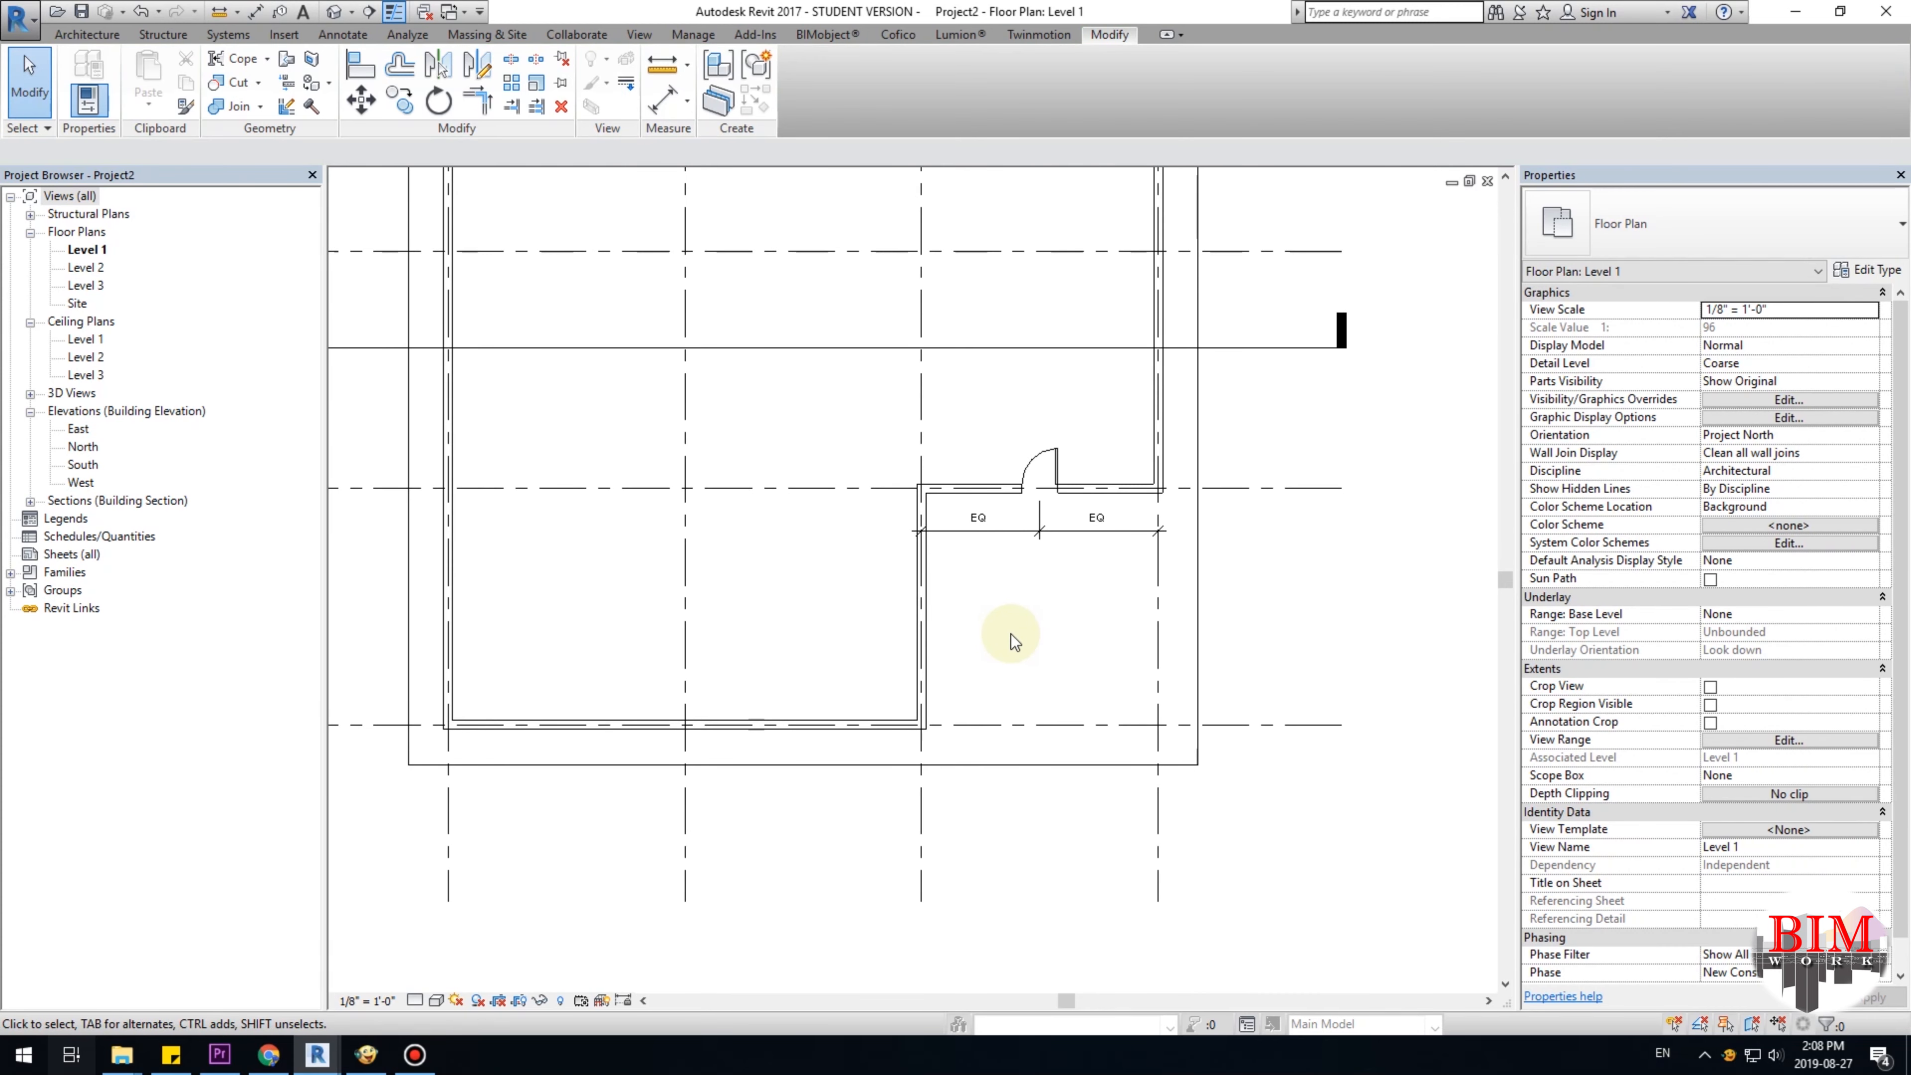
scroll(1011, 640, "up", 1)
left_click(1042, 461)
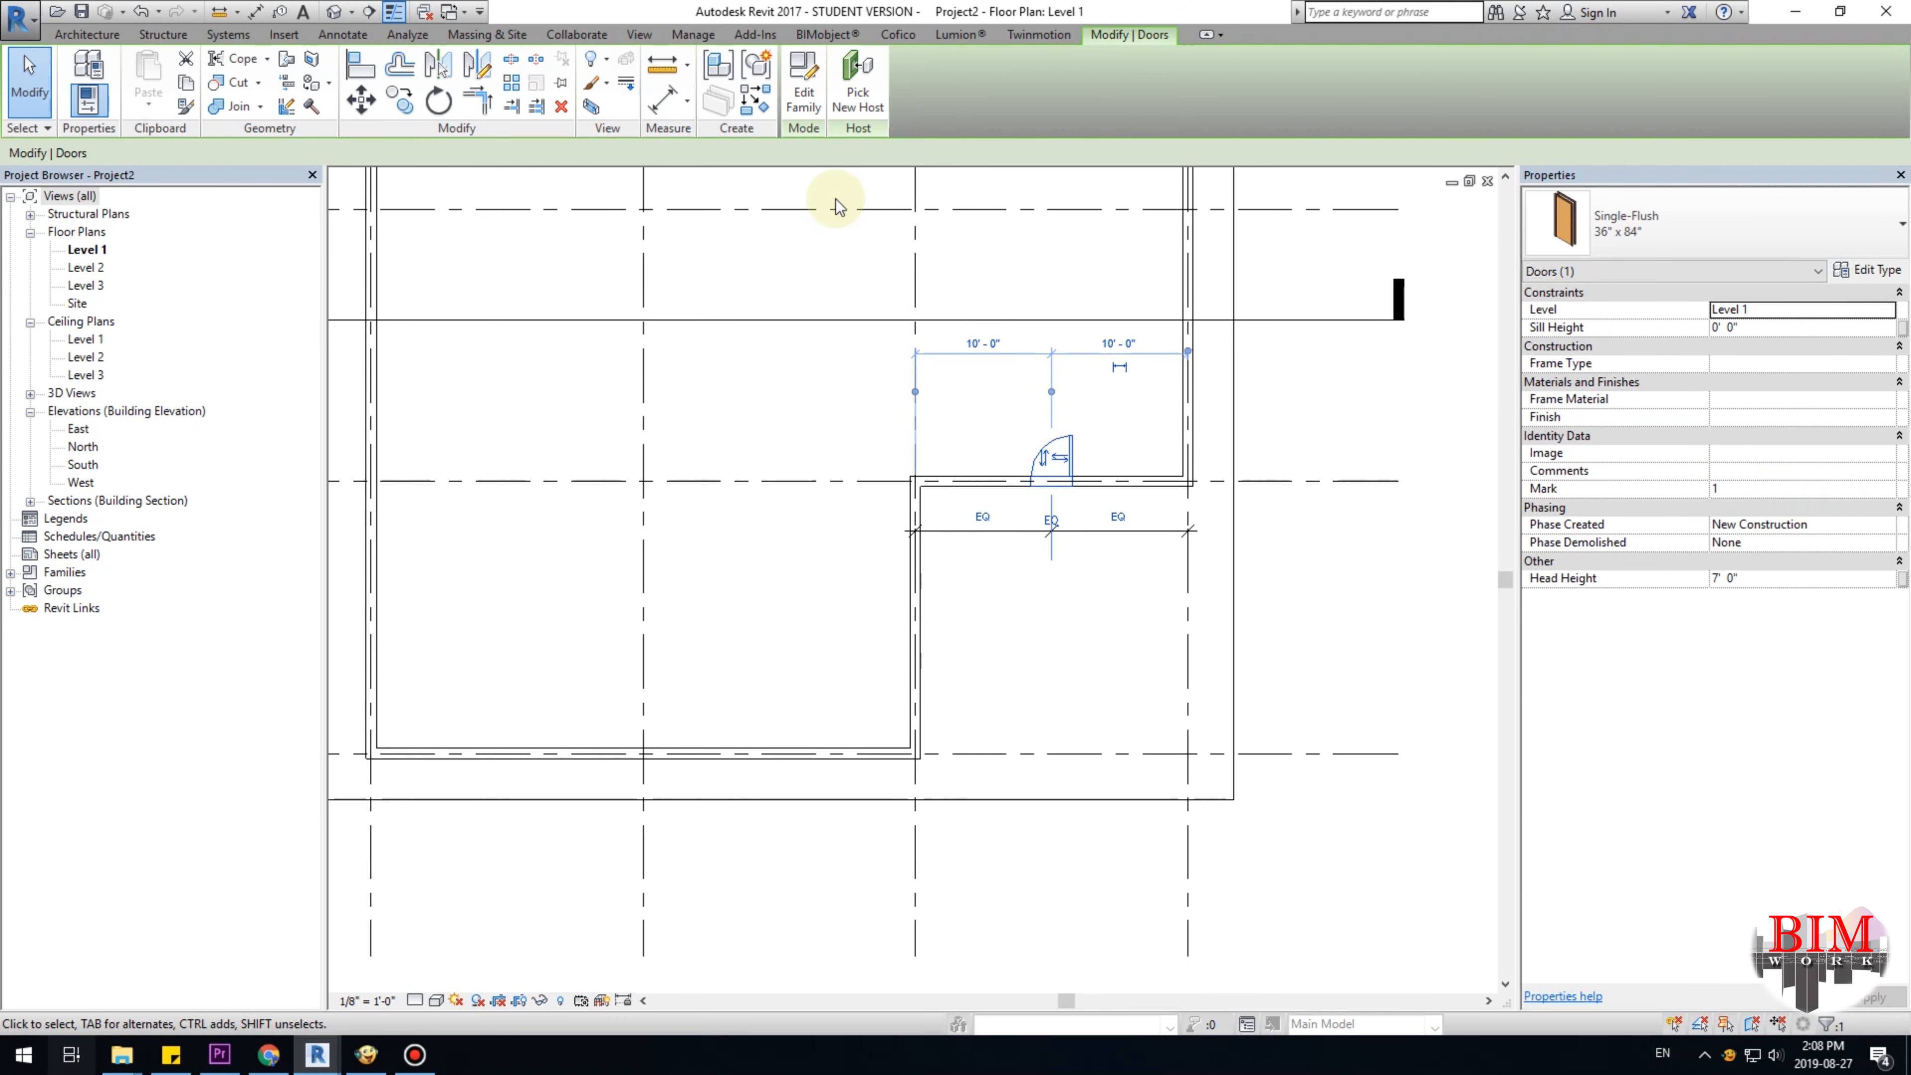
left_click(753, 107)
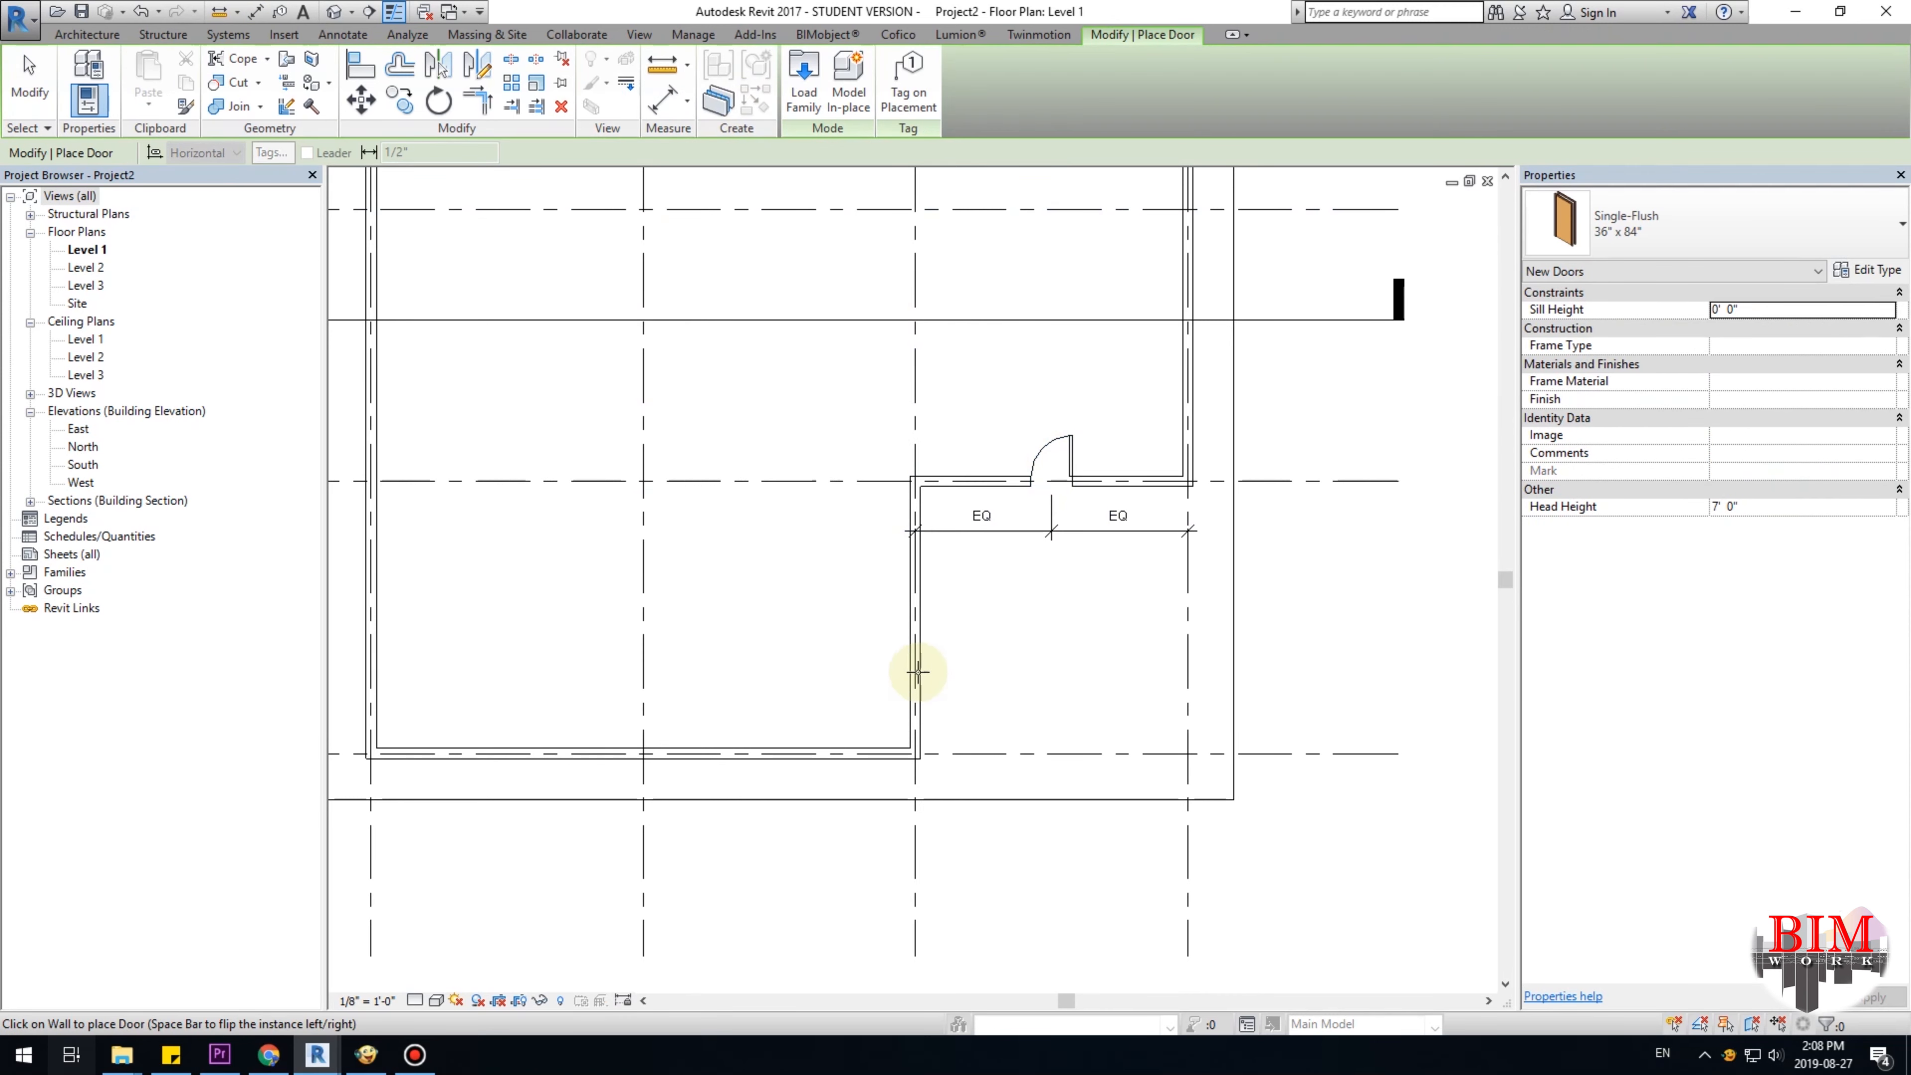
scroll(913, 670, "up", 1)
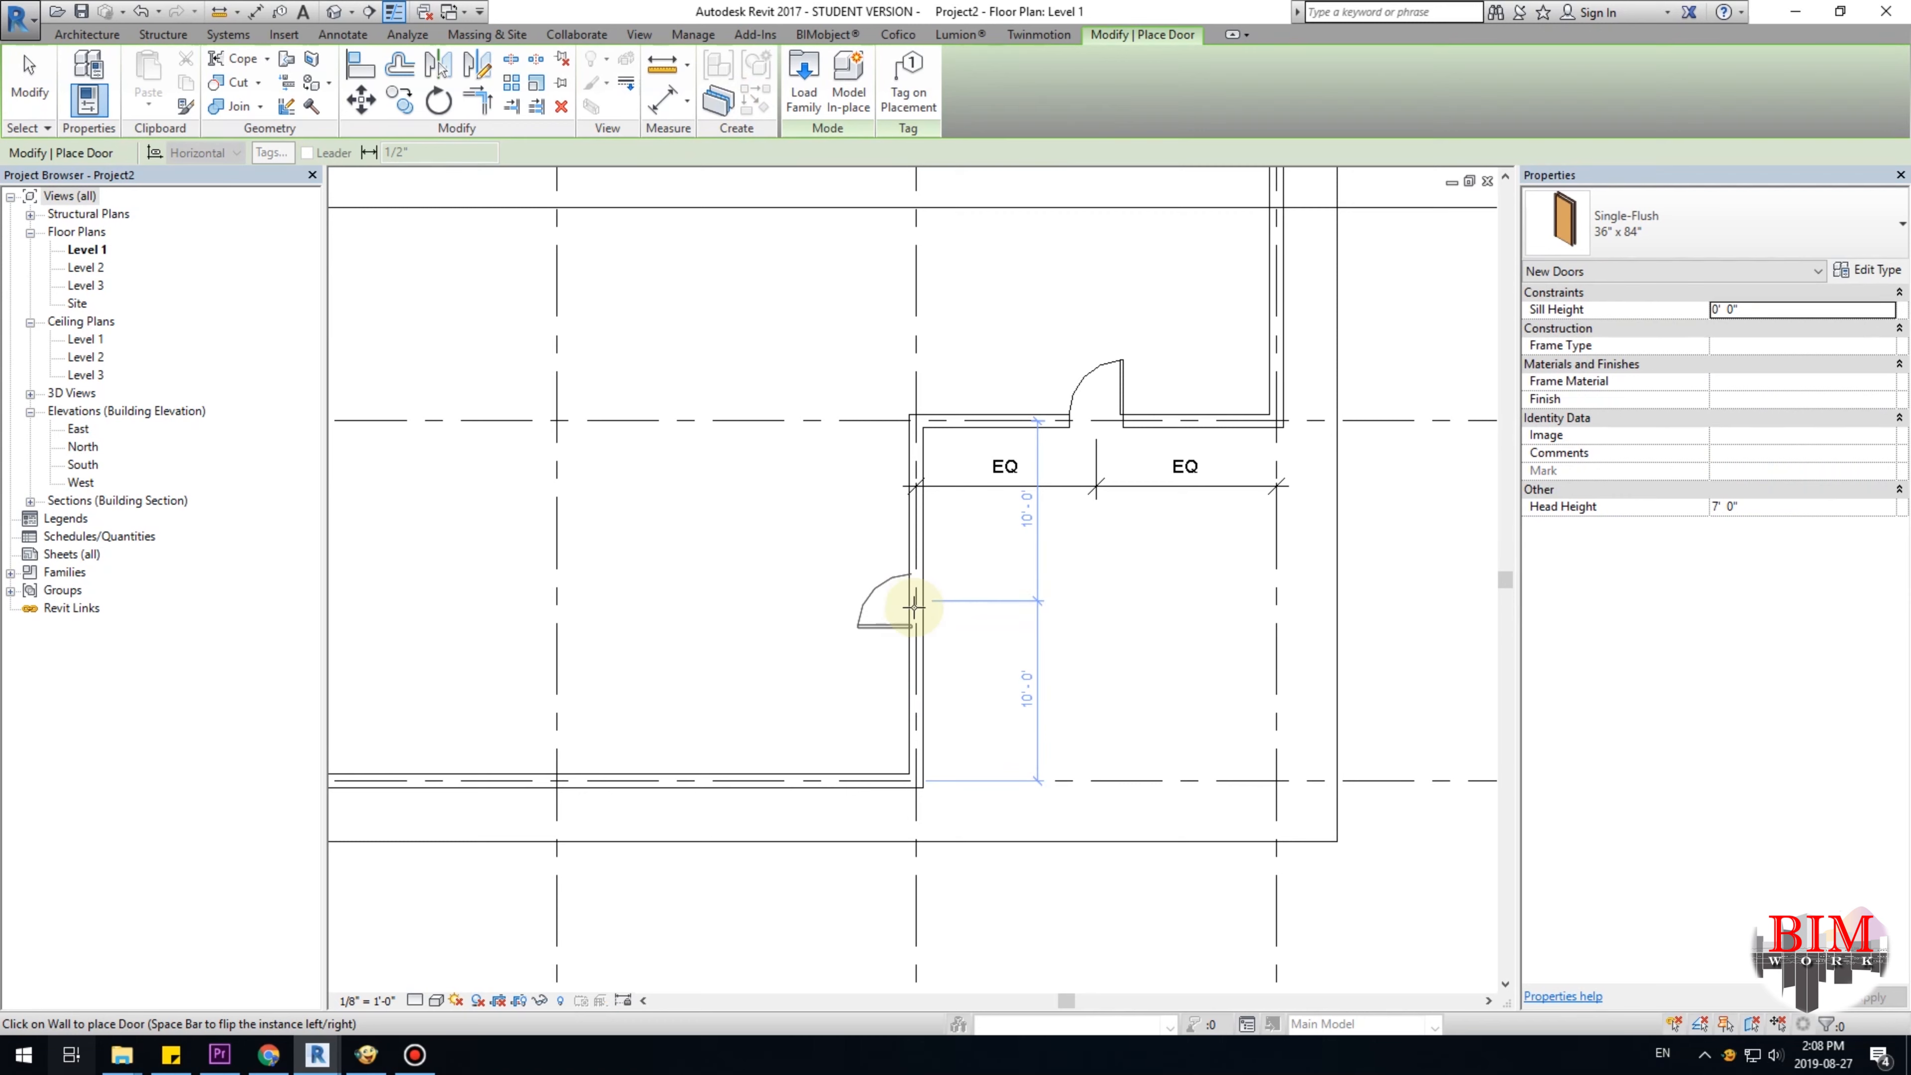
left_click(914, 607)
key("Escape")
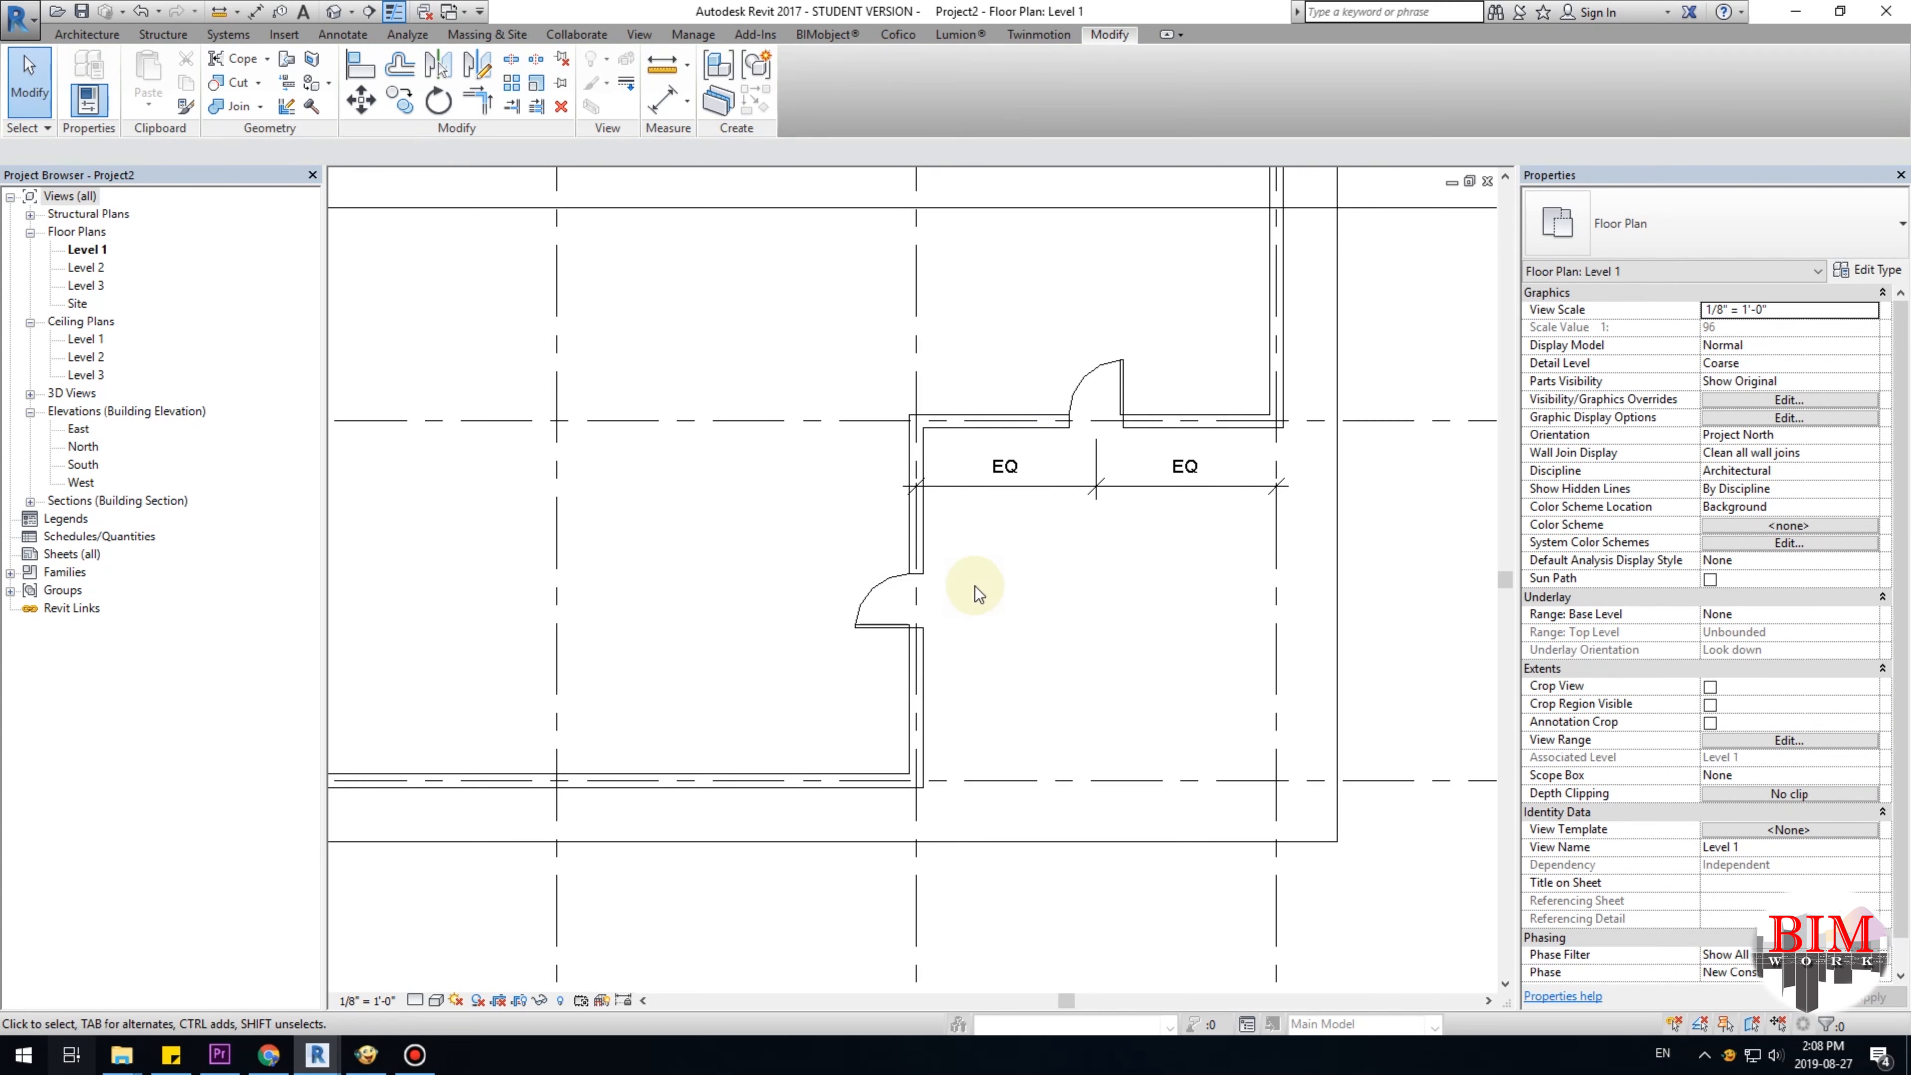
Dimension the grid 3 door's center to grid C and the grid D wall, and make the two segments equal.
left_click(254, 12)
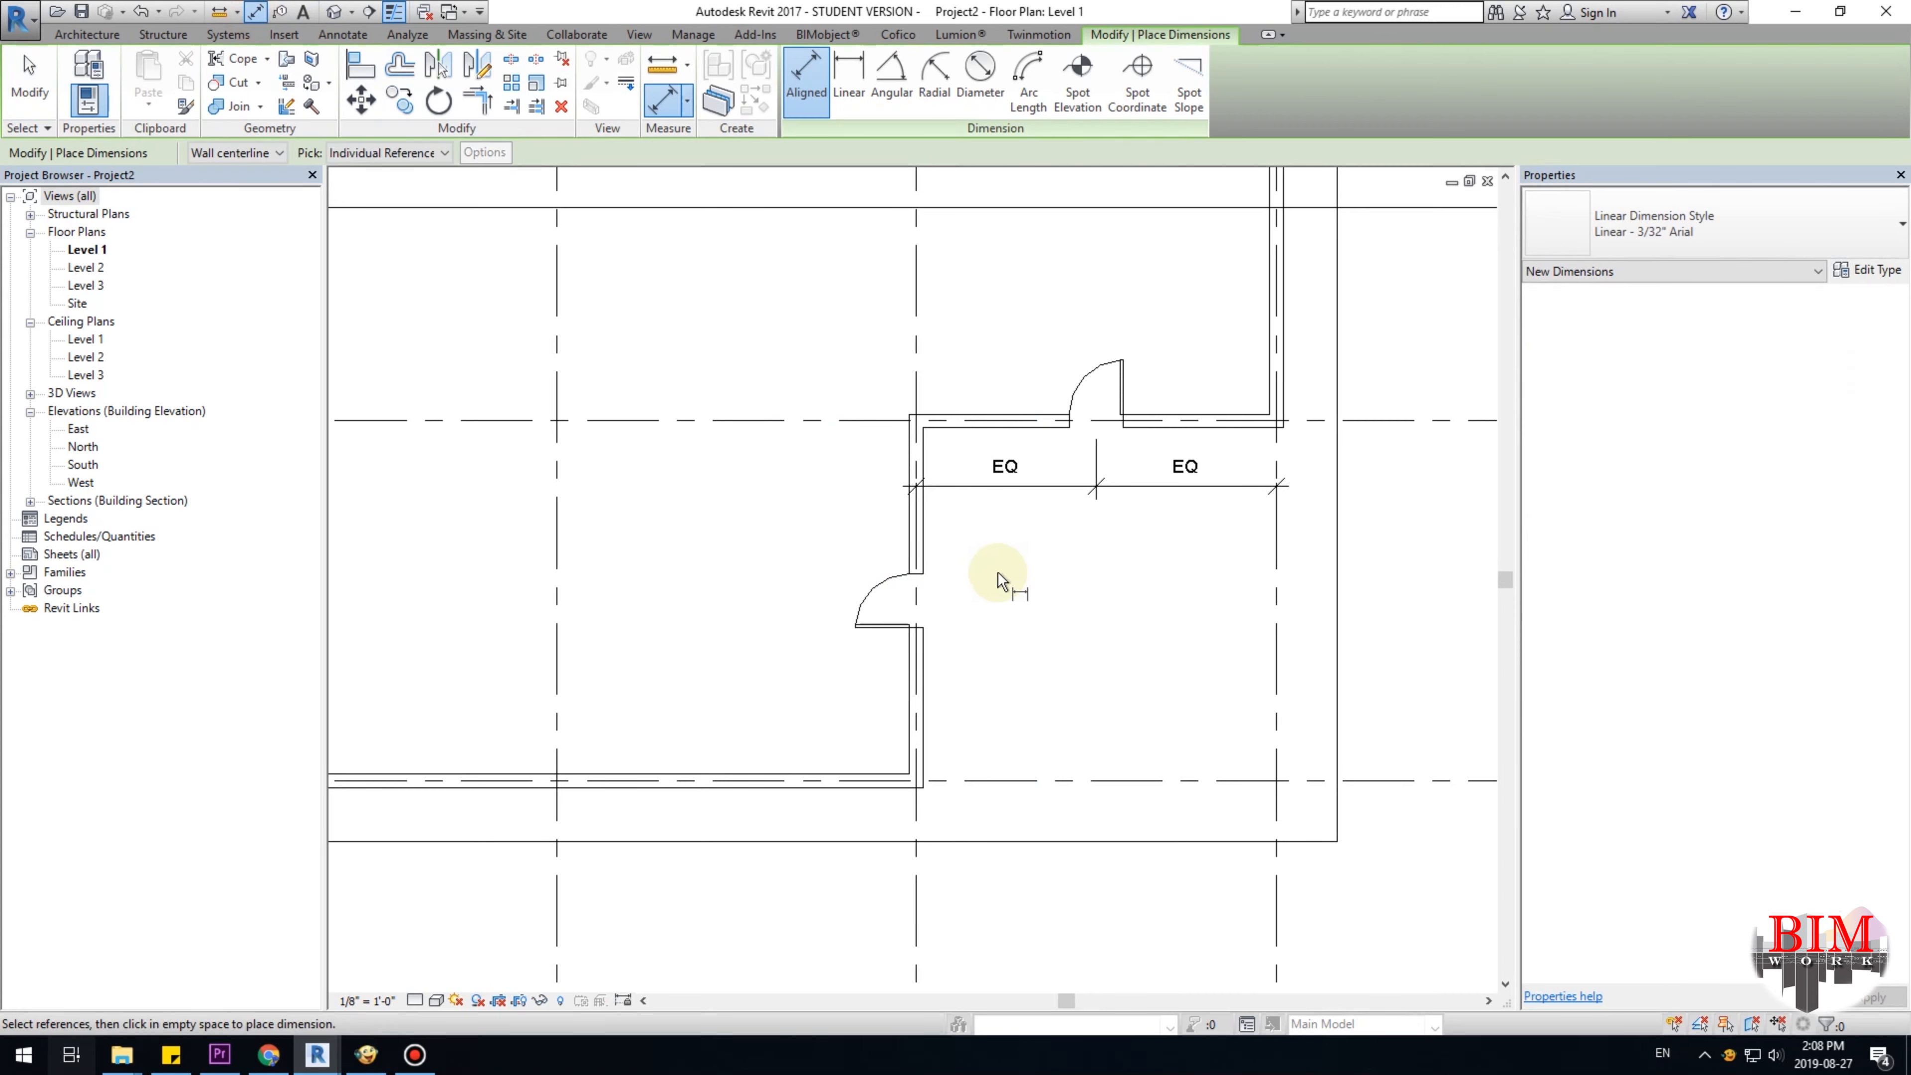
left_click(897, 599)
left_click(886, 420)
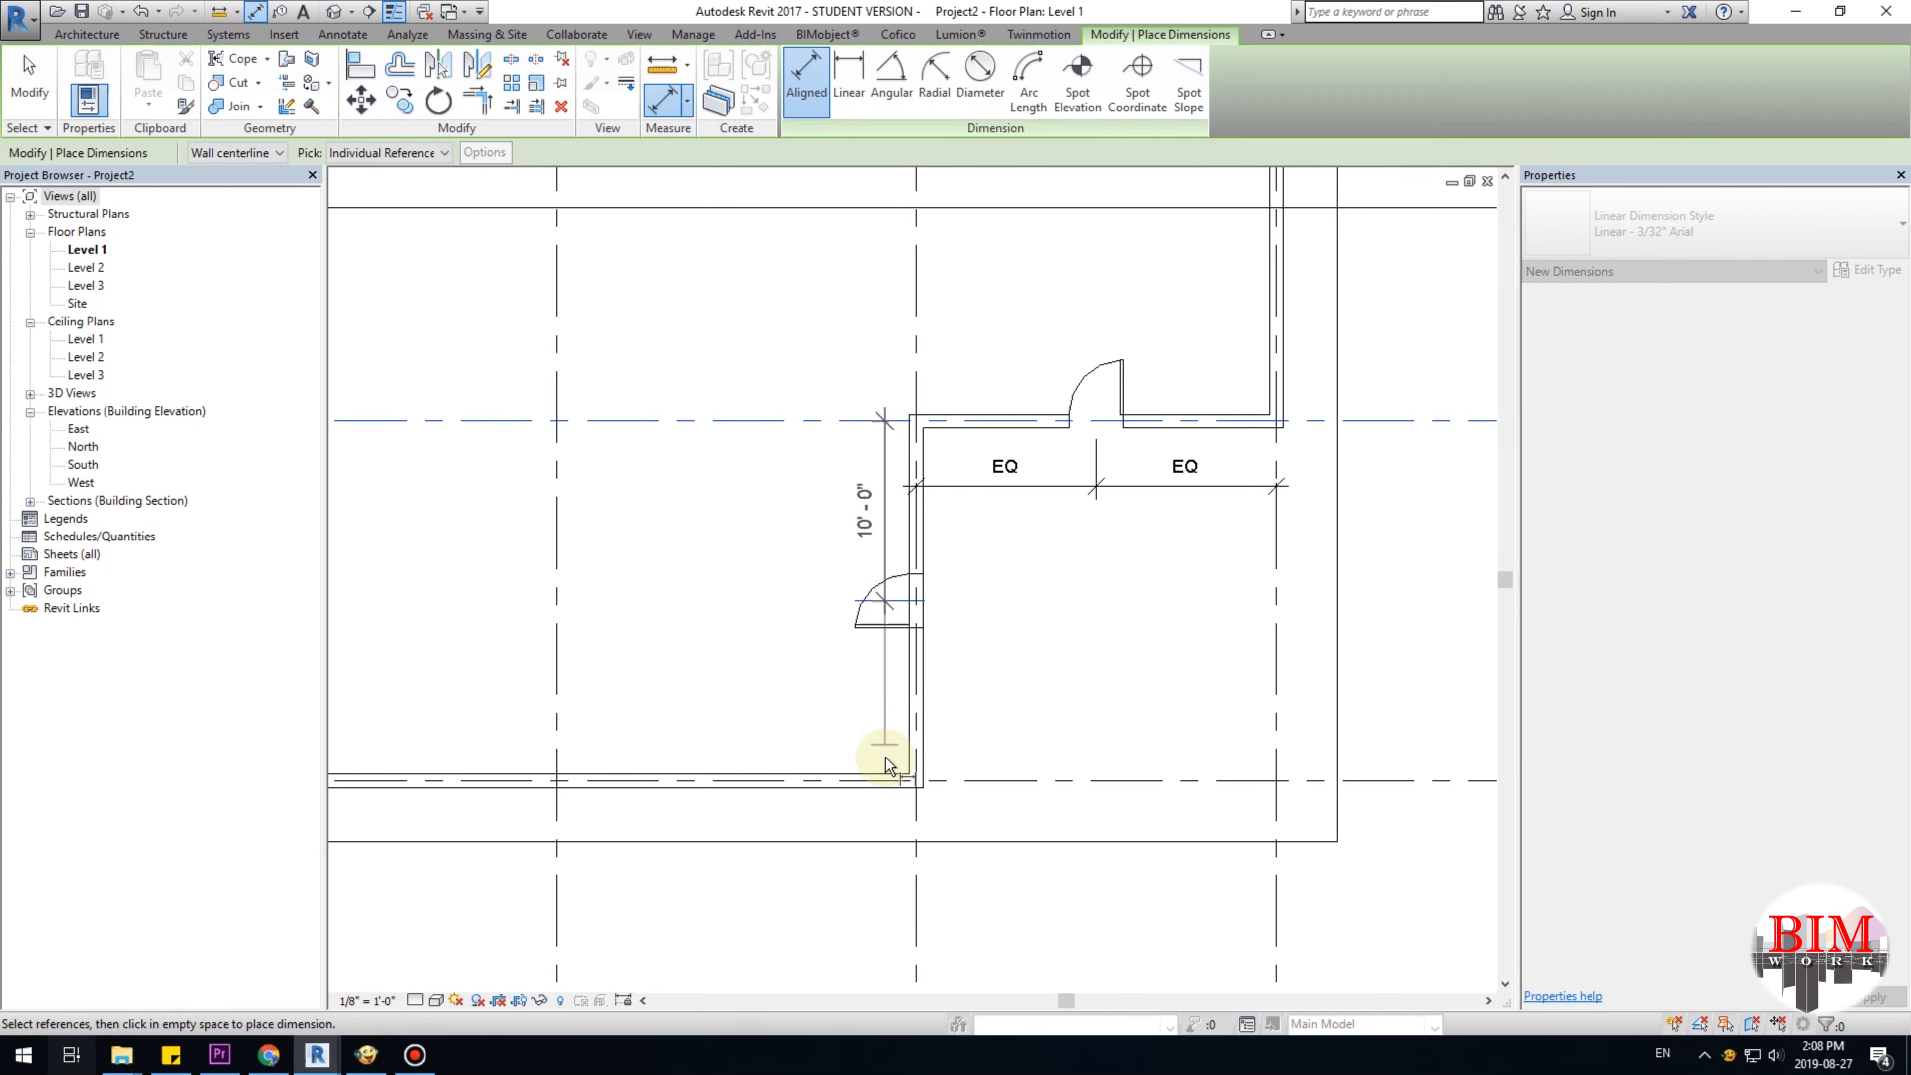
left_click(890, 781)
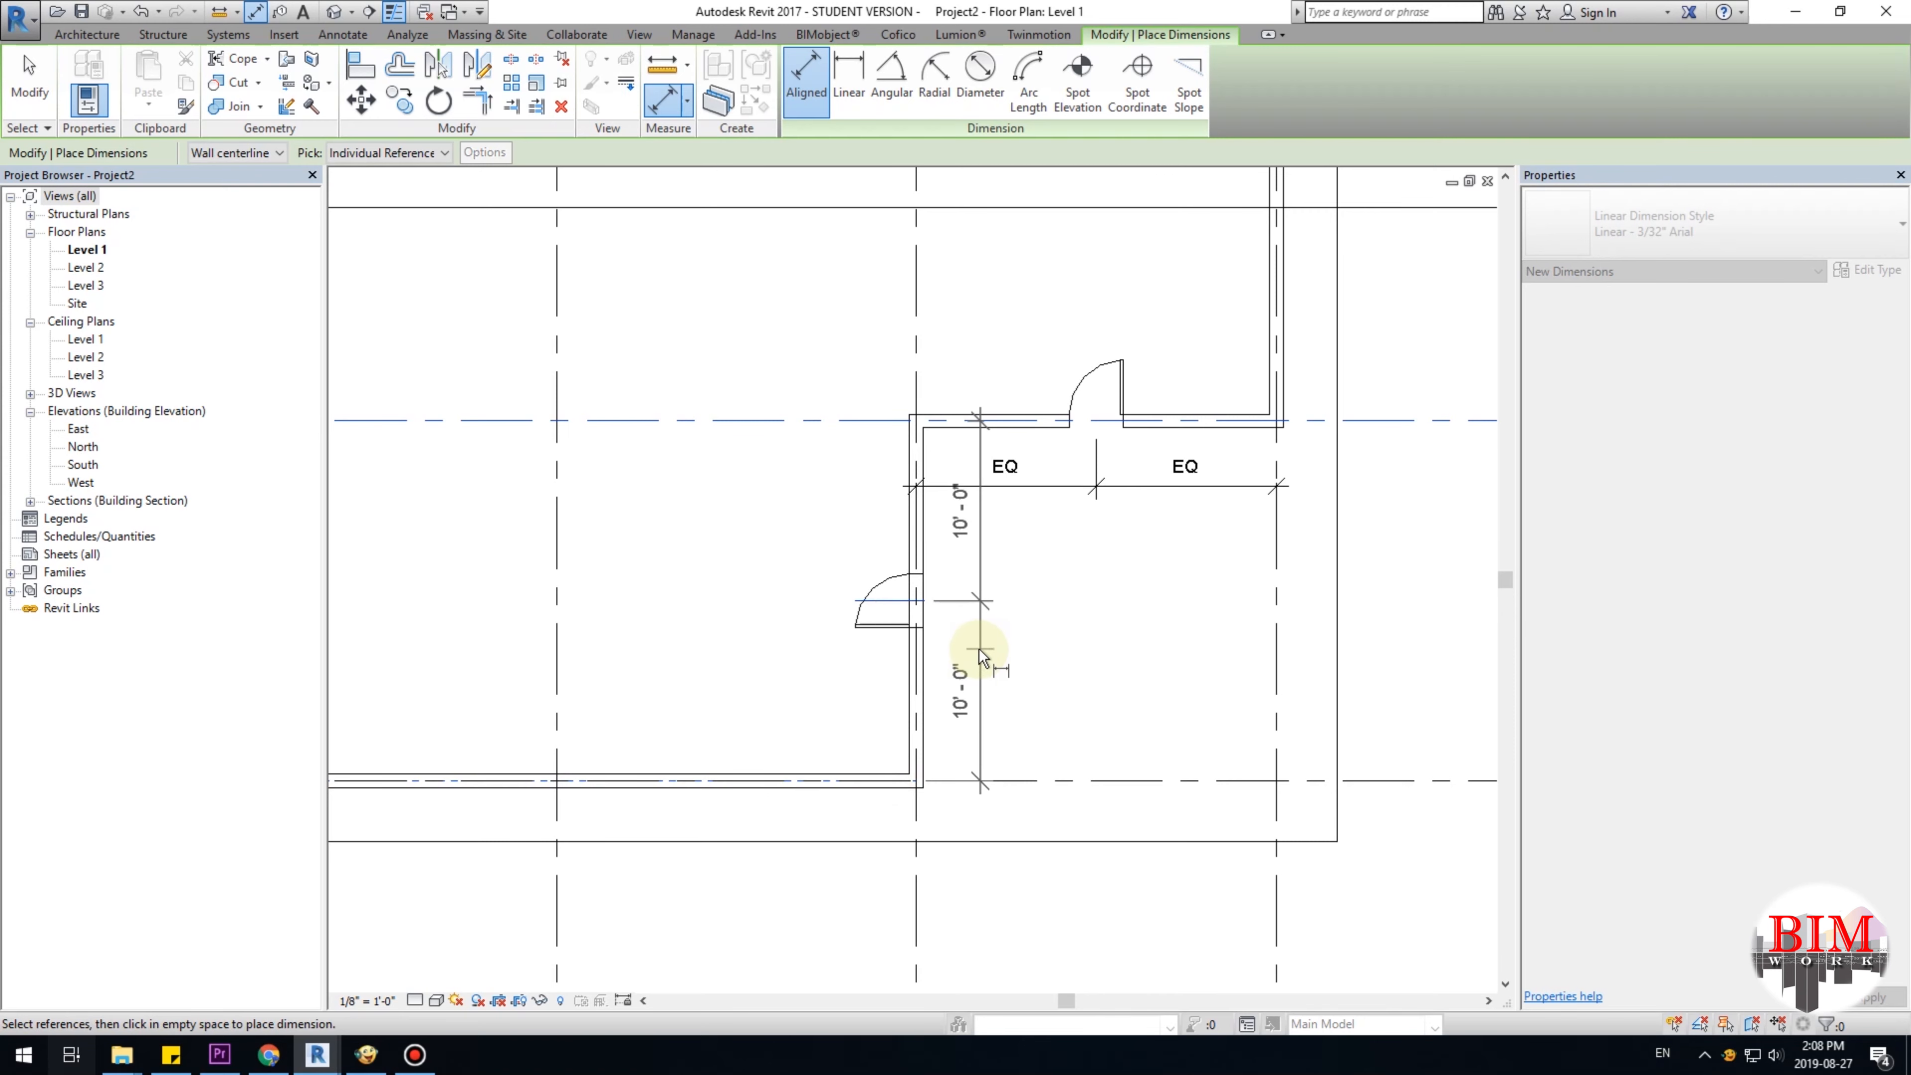
left_click(977, 649)
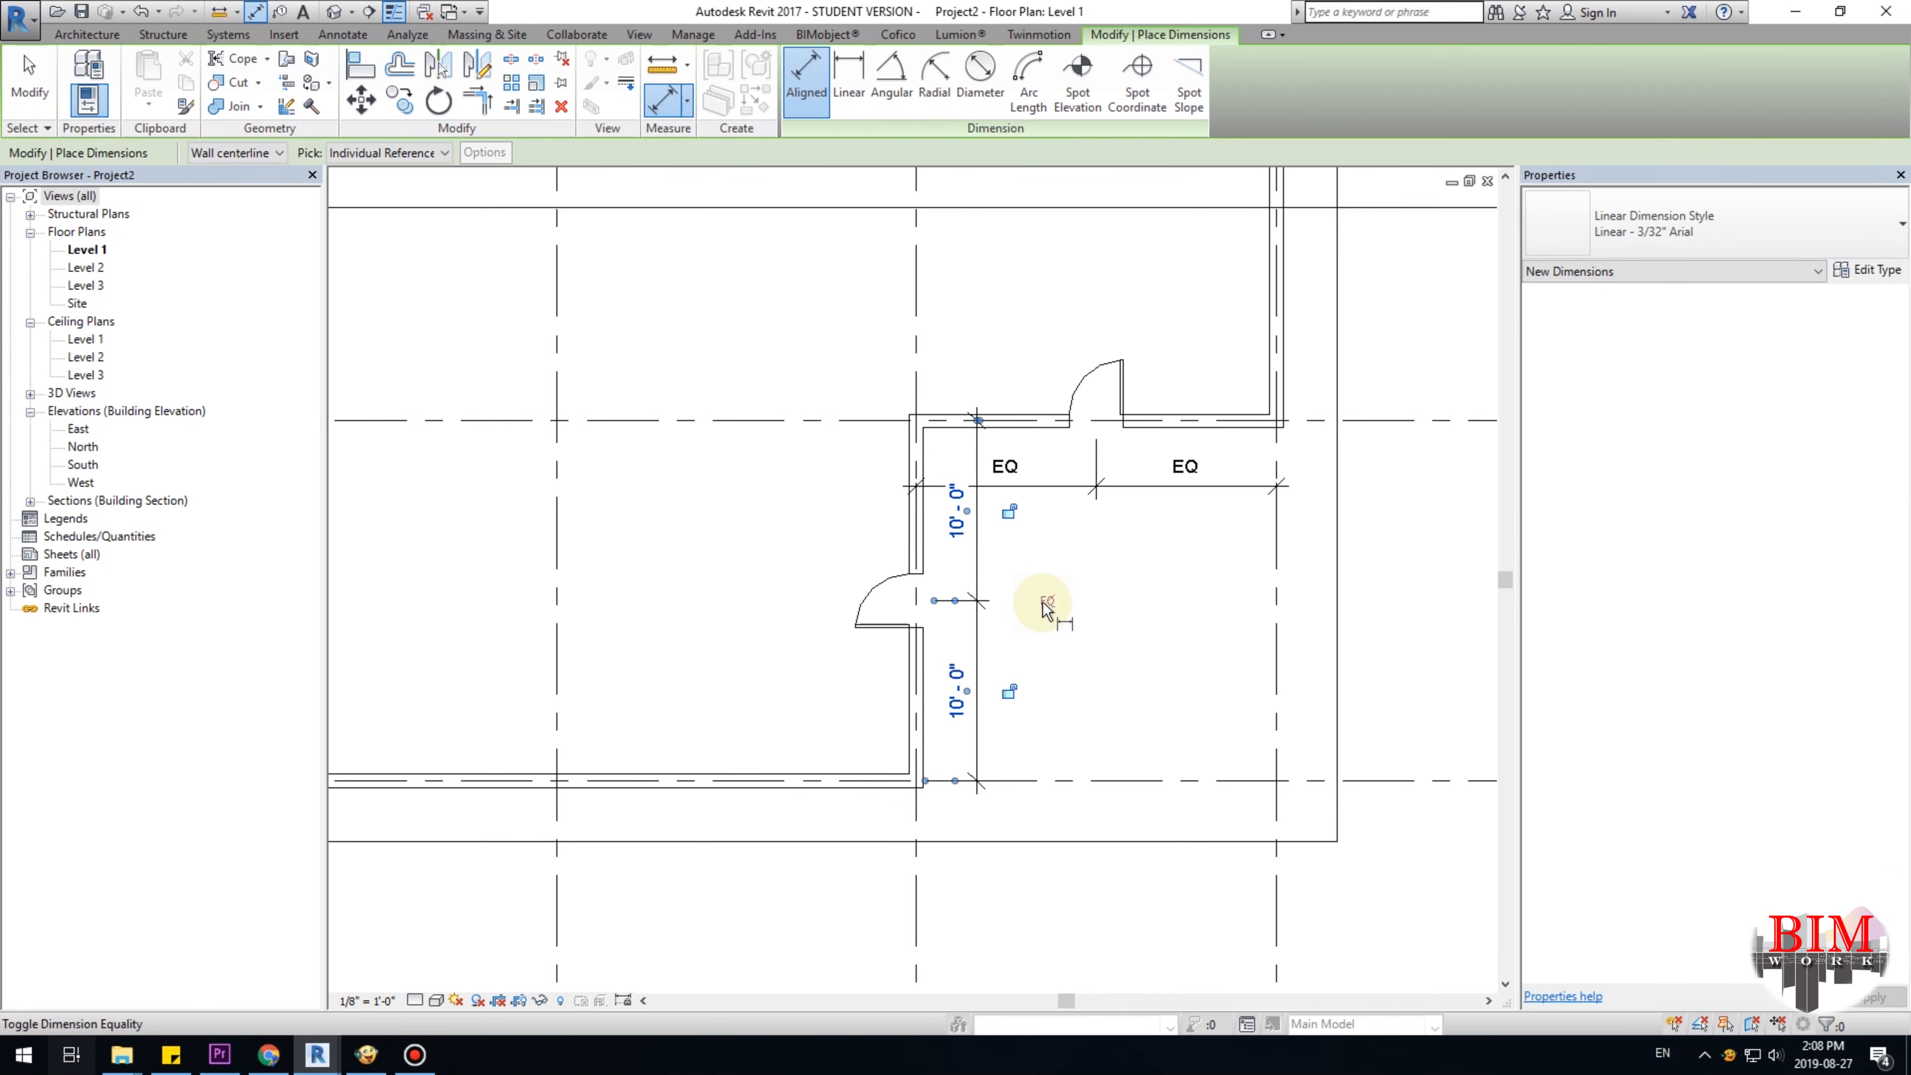
left_click(1129, 608)
key("Escape")
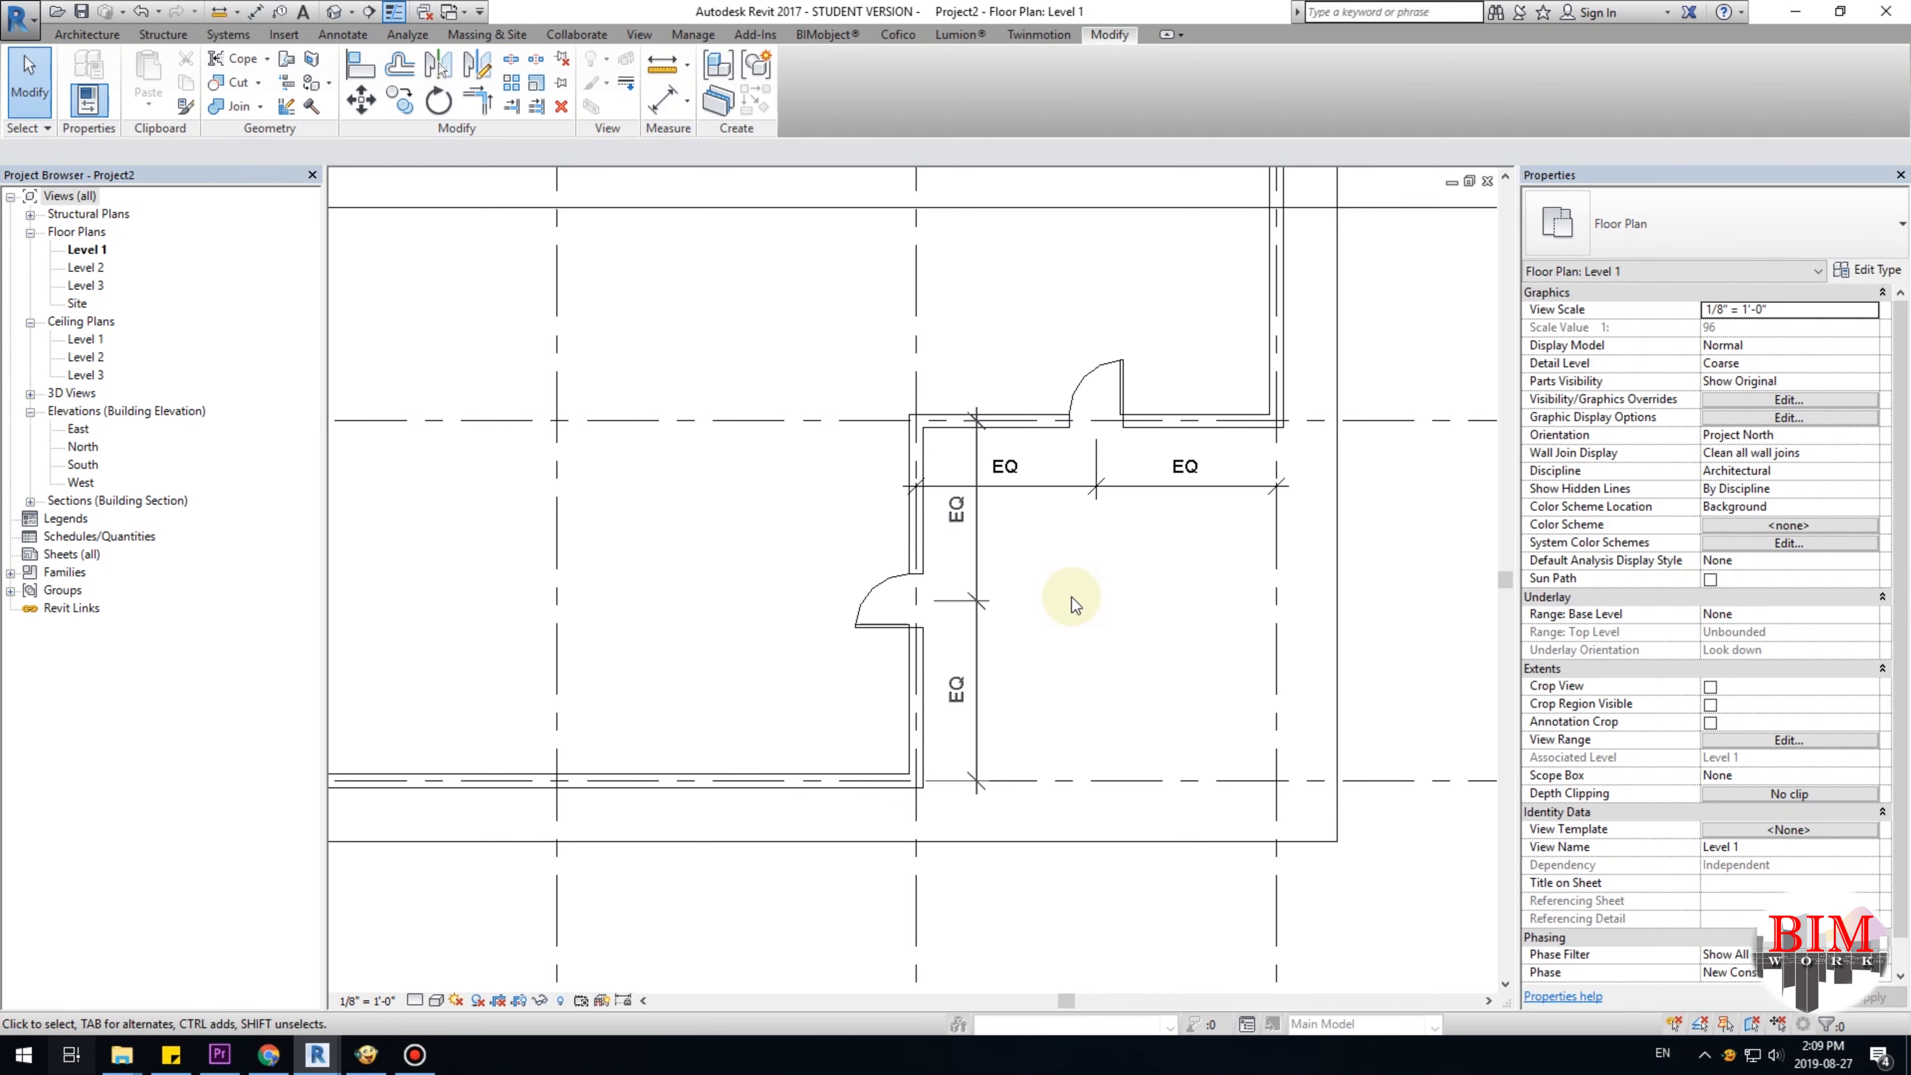
Delete both equality dimension strings at the two doors and remove their constraints.
scroll(1072, 598, "down", 2)
scroll(1072, 597, "down", 3)
scroll(1054, 606, "up", 4)
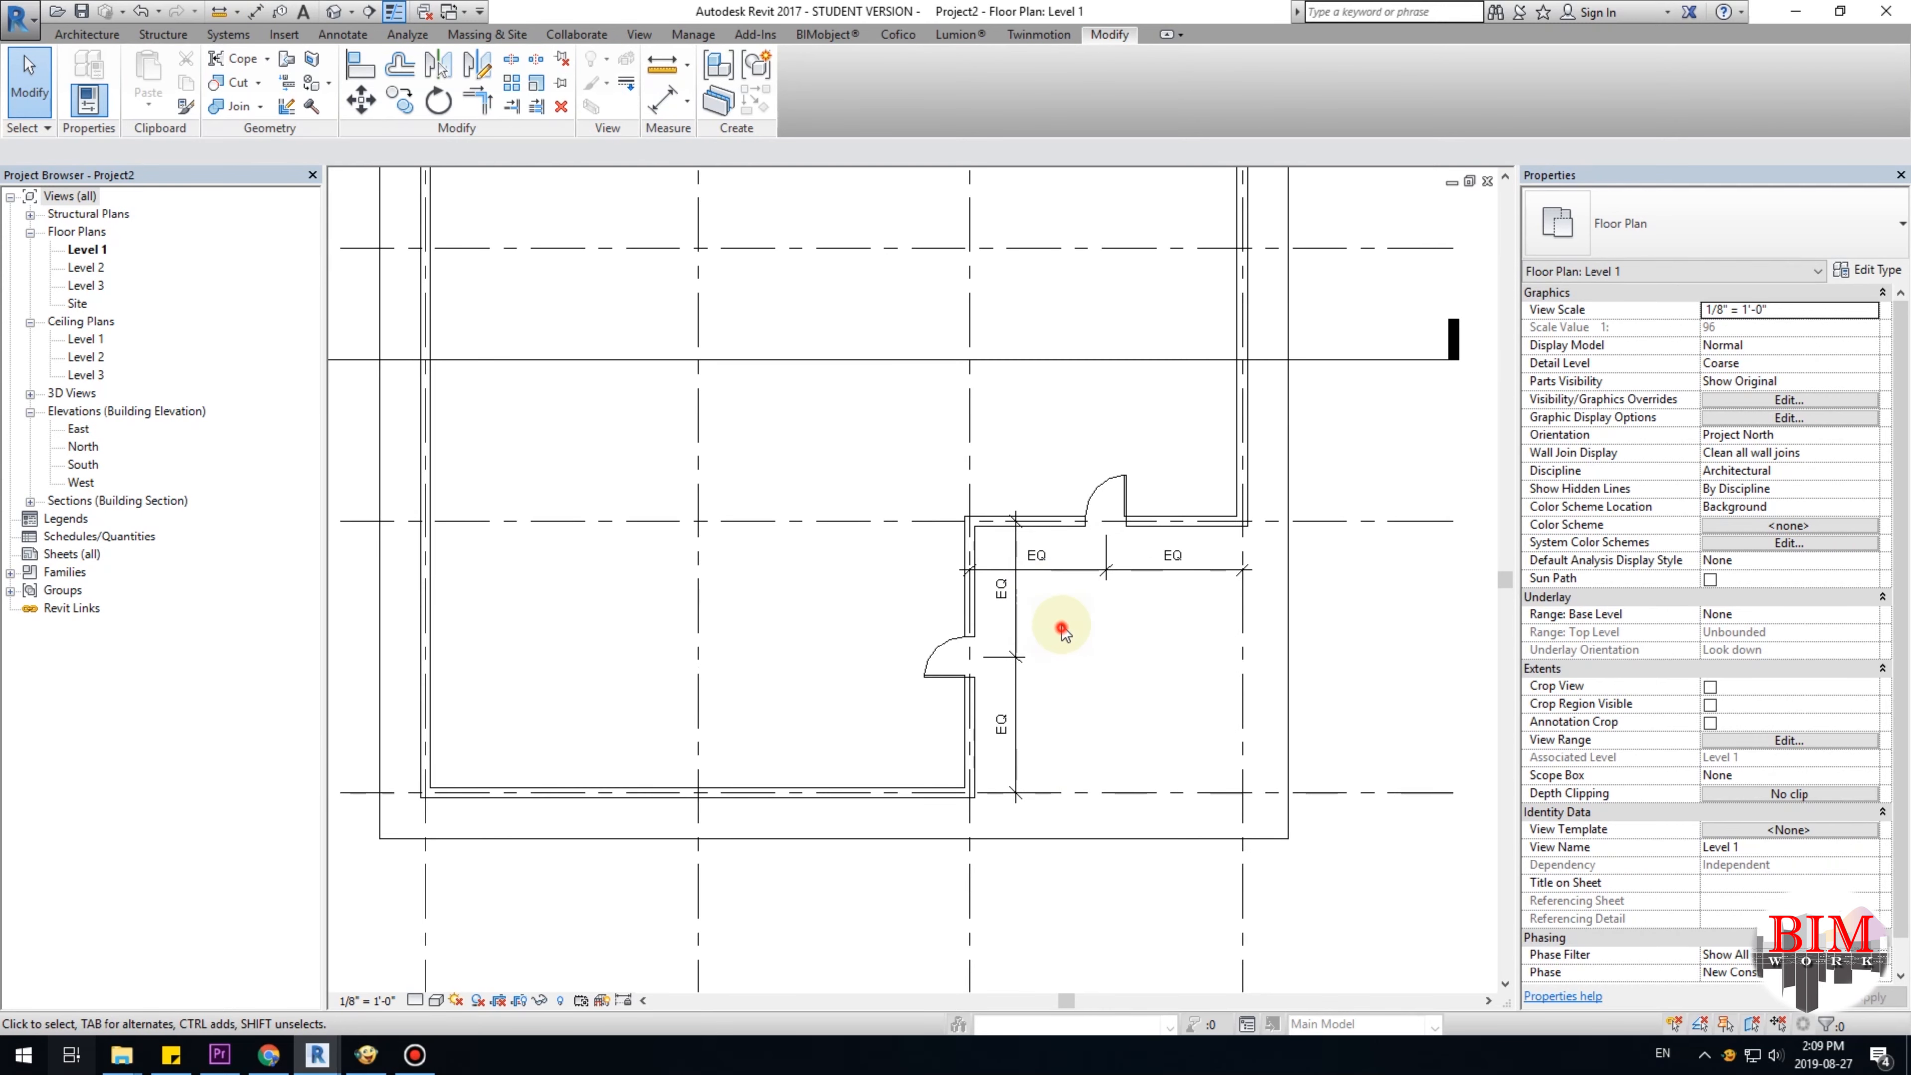
left_click_drag(1061, 625, 1008, 566)
key("Delete")
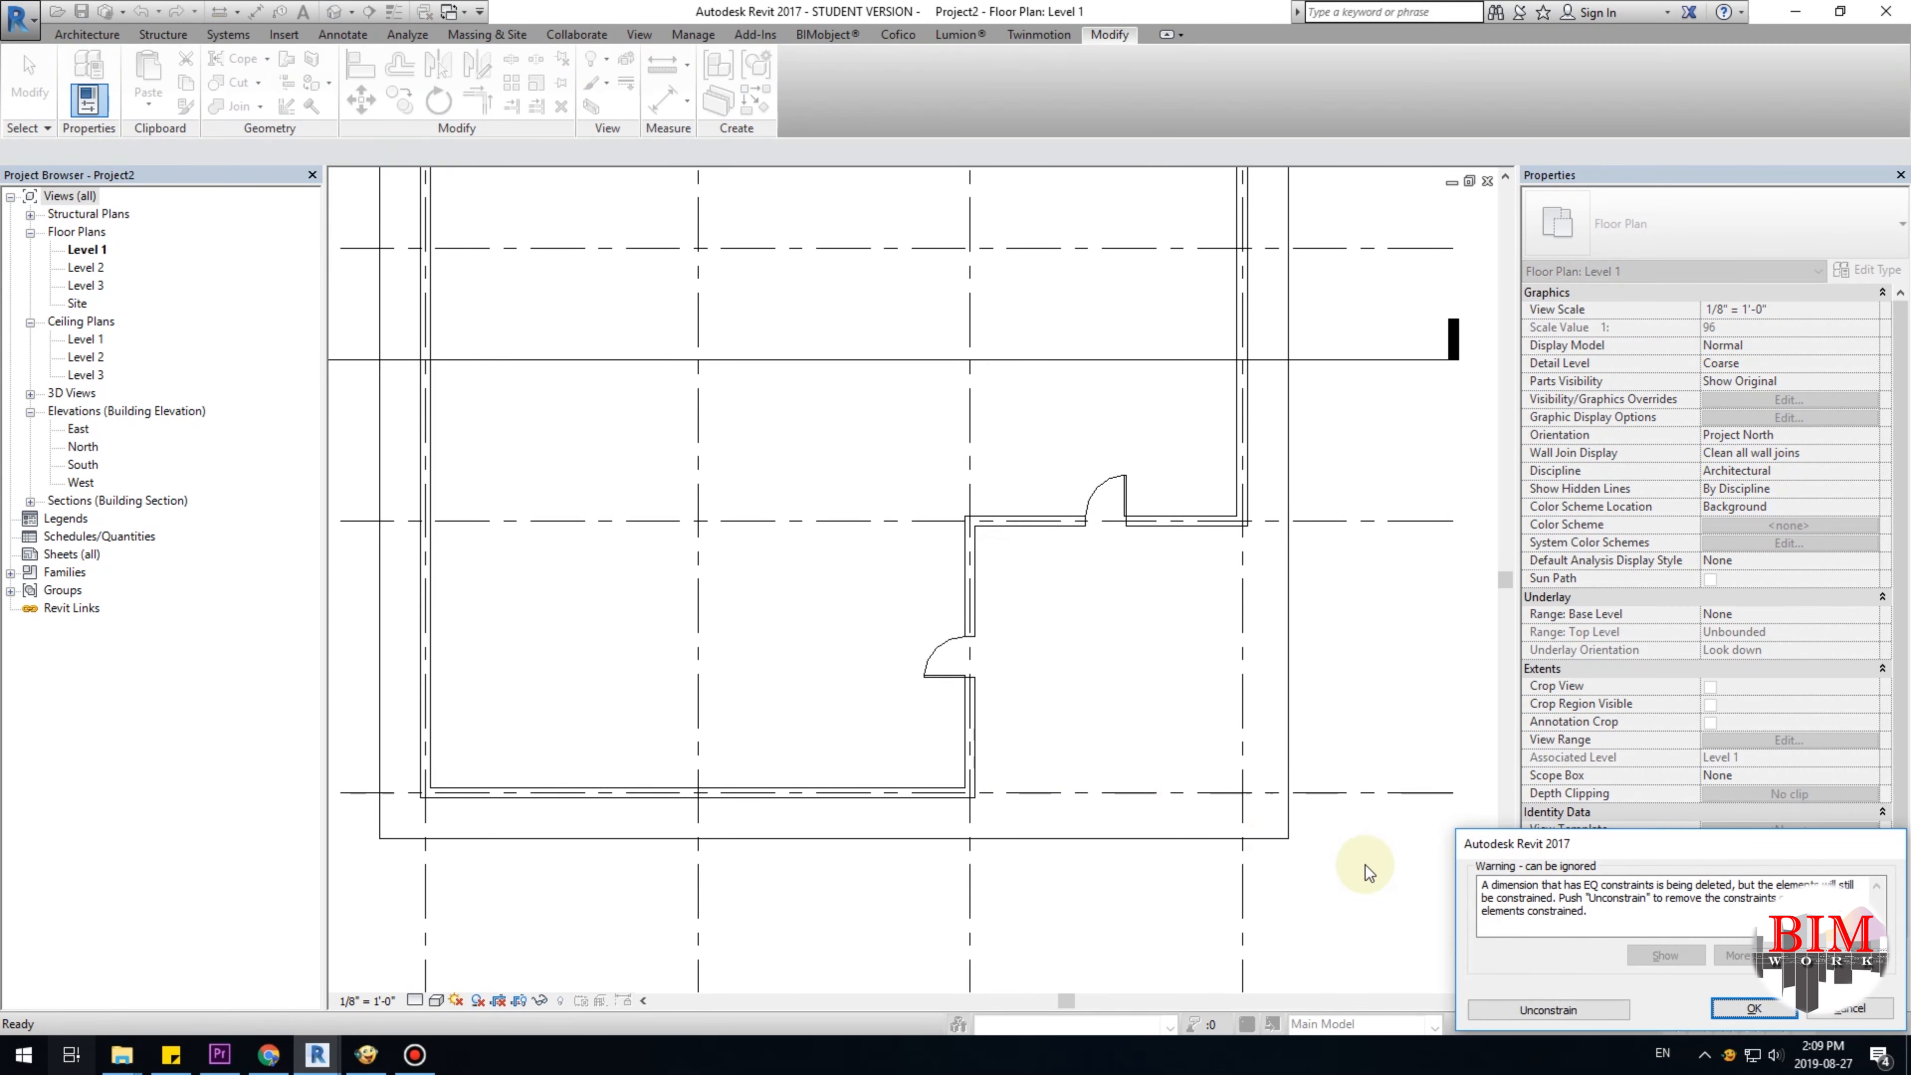
left_click(1525, 1010)
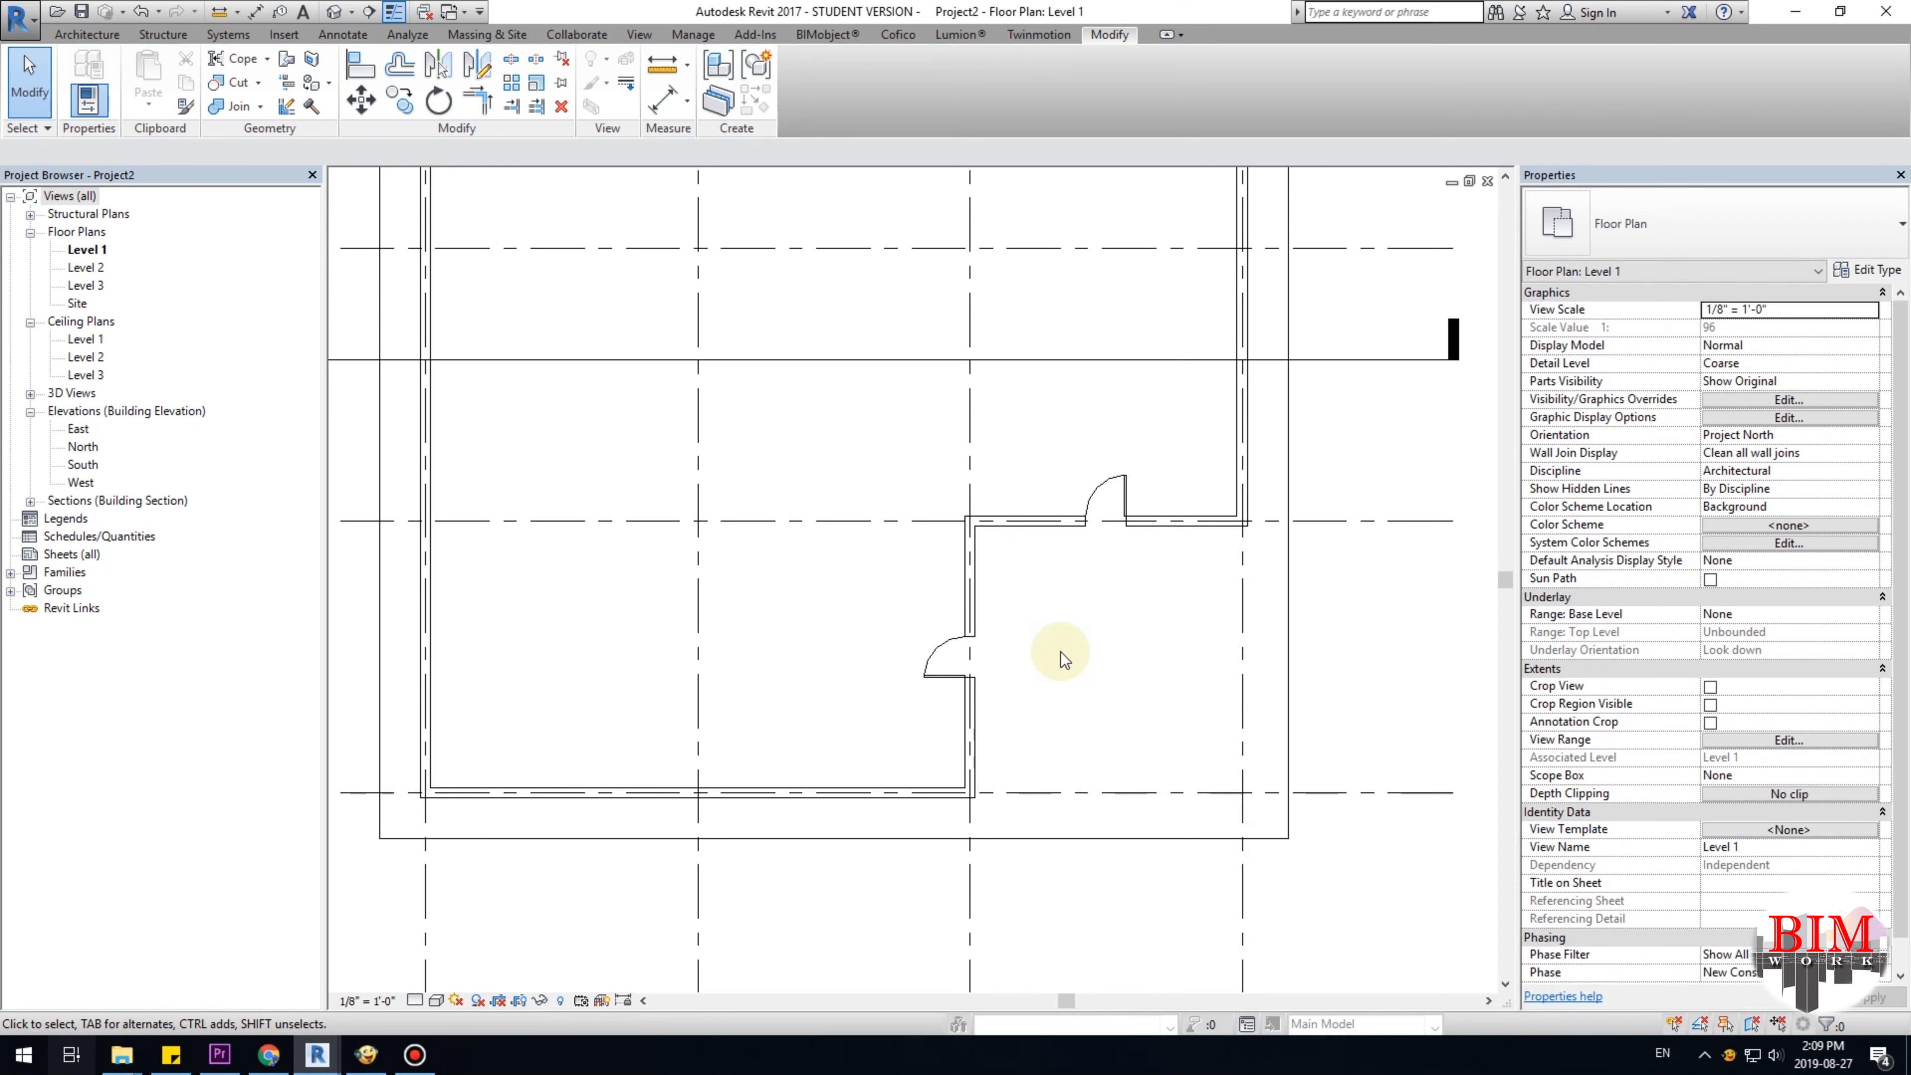
Place two Fixed 36" x 72" windows in the grid D wall between grids 2 and 3, 5' 0" apart.
scroll(1060, 651, "down", 2)
middle_click_drag(1067, 690, 1009, 663)
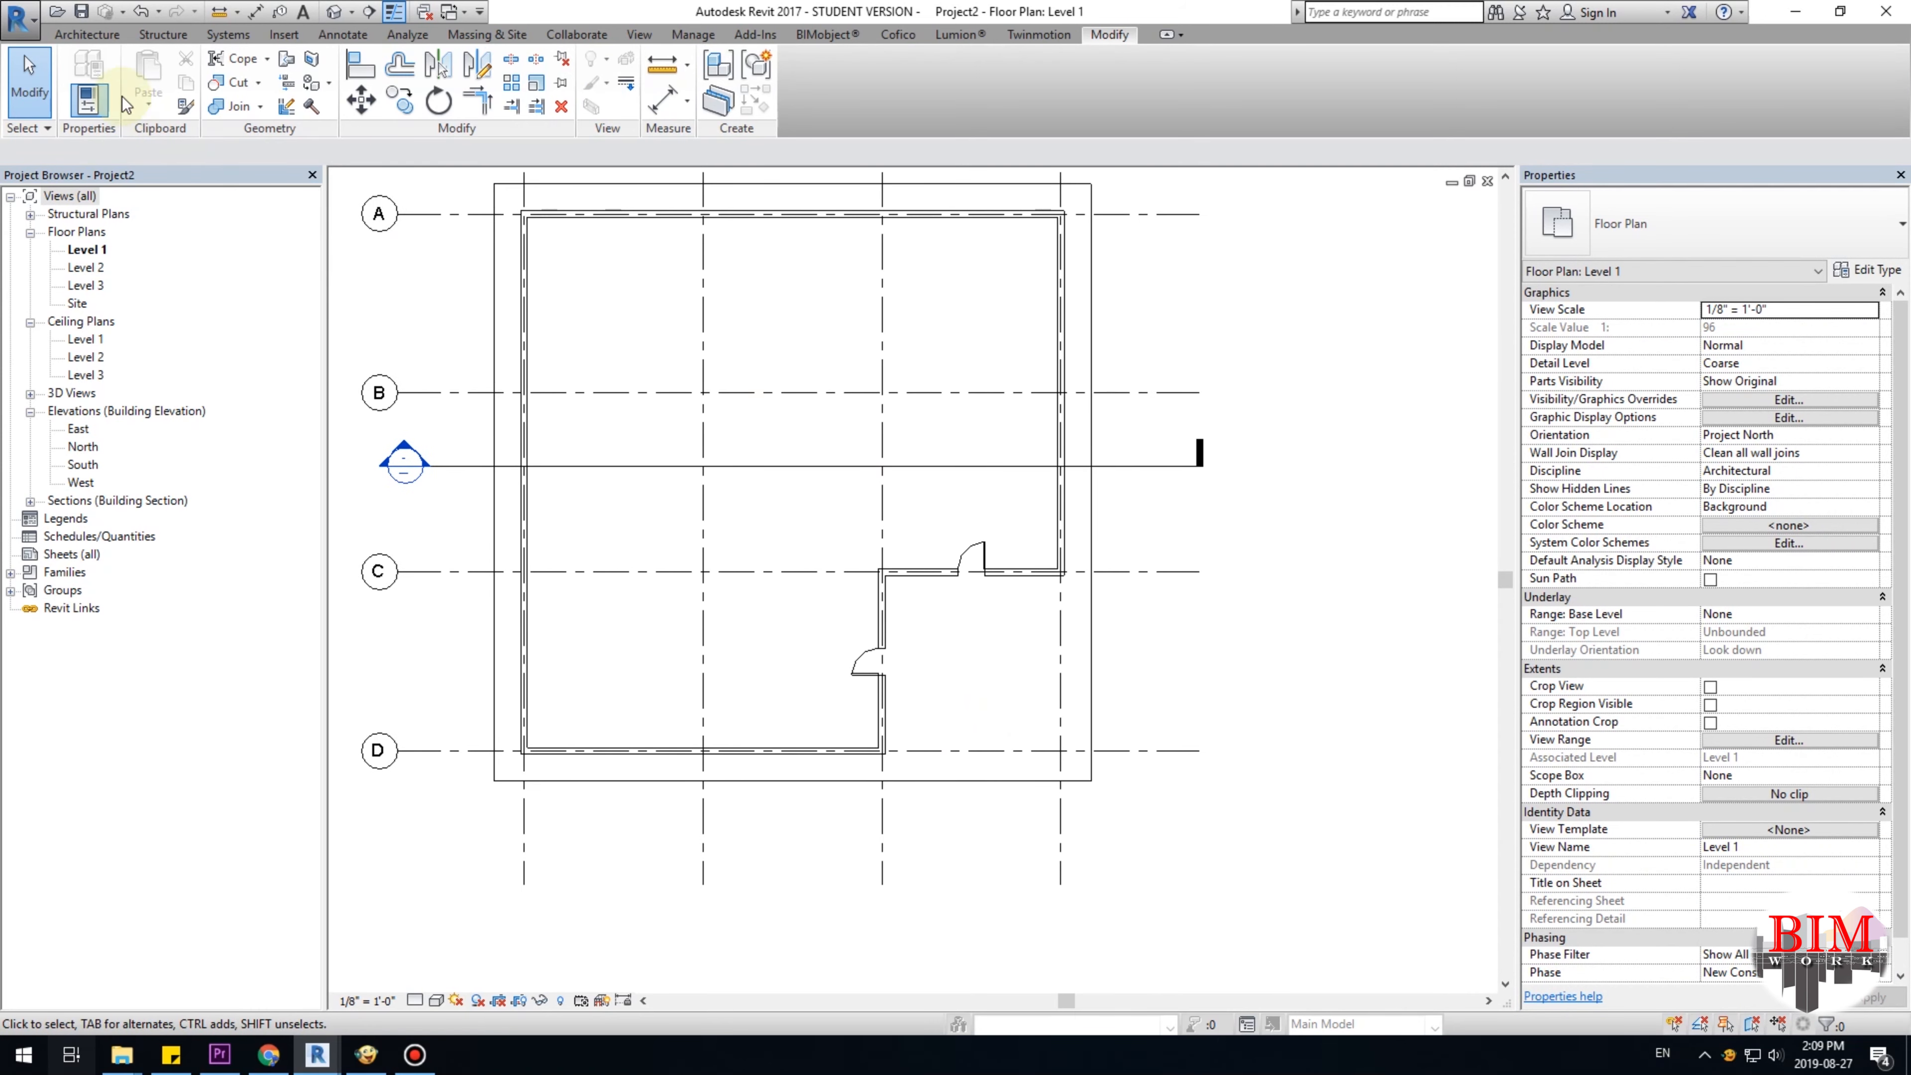
left_click(98, 41)
left_click(167, 73)
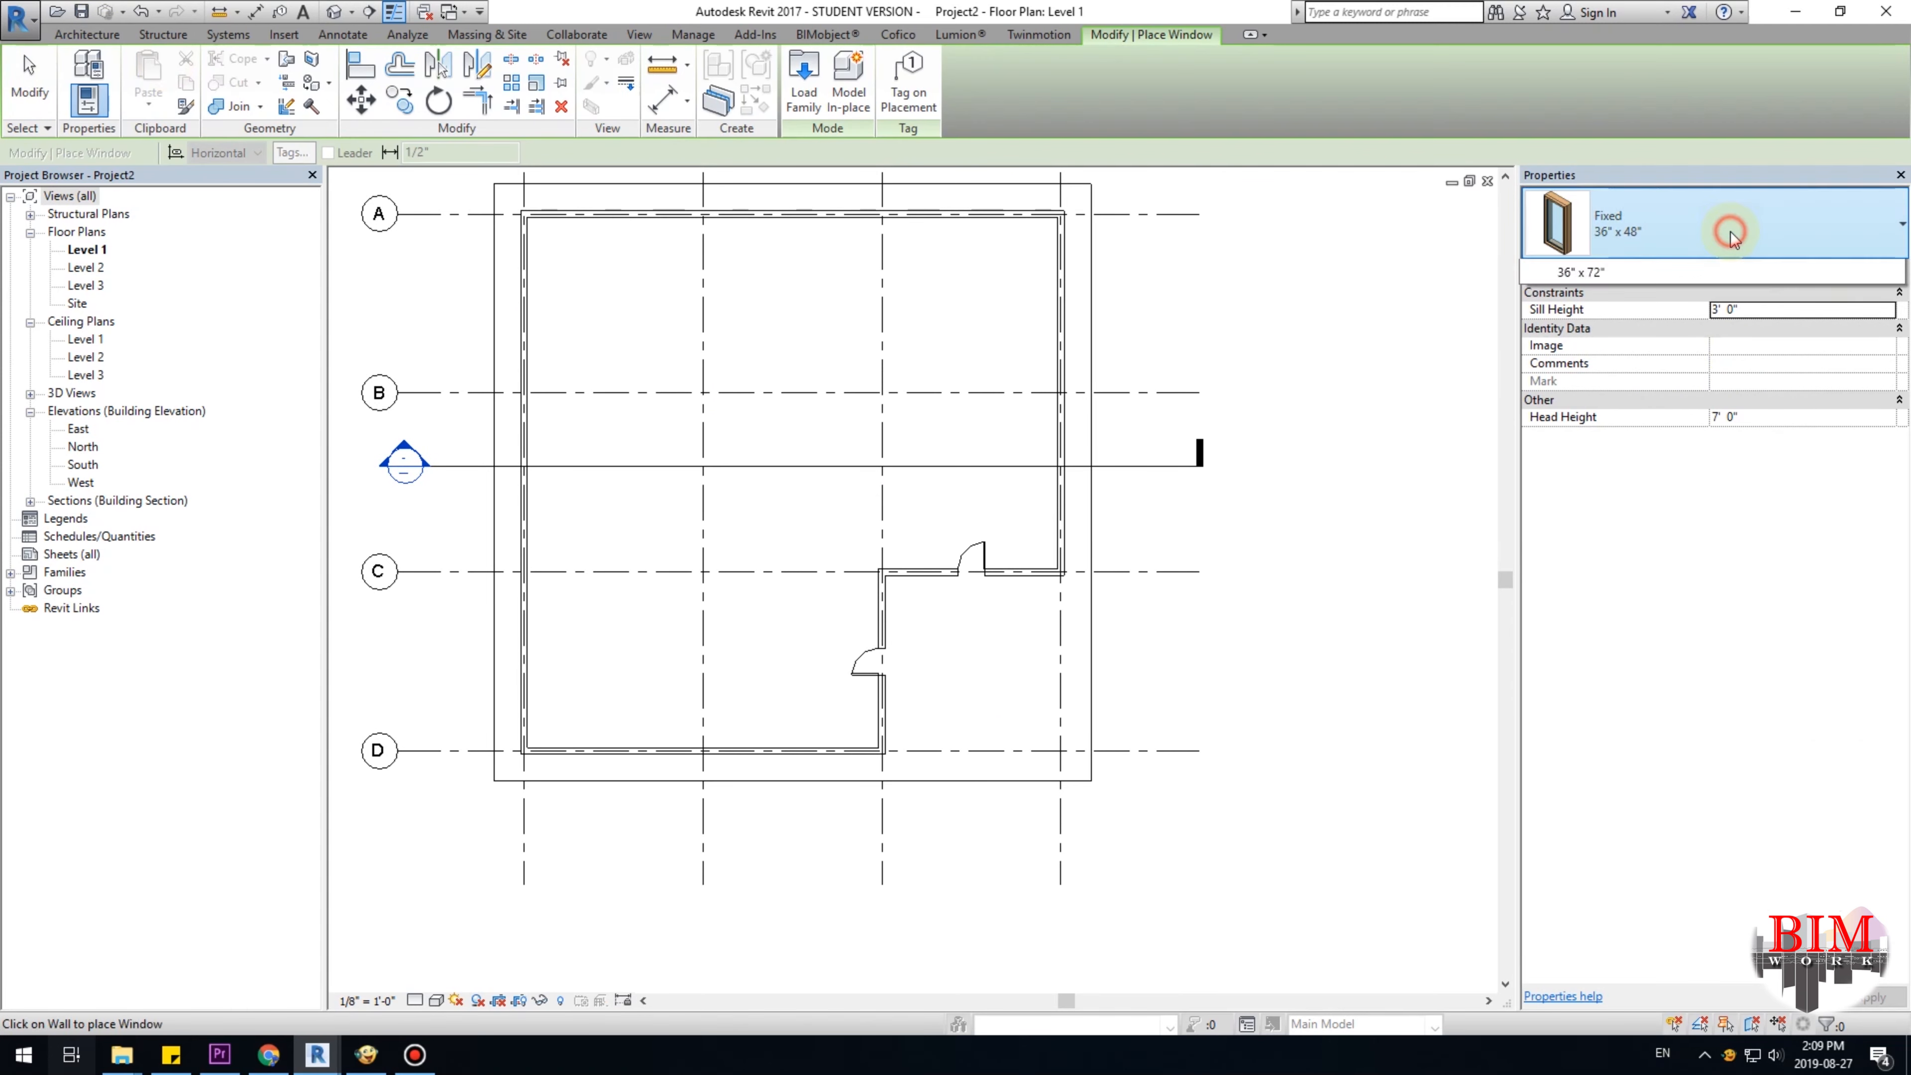
left_click(1754, 226)
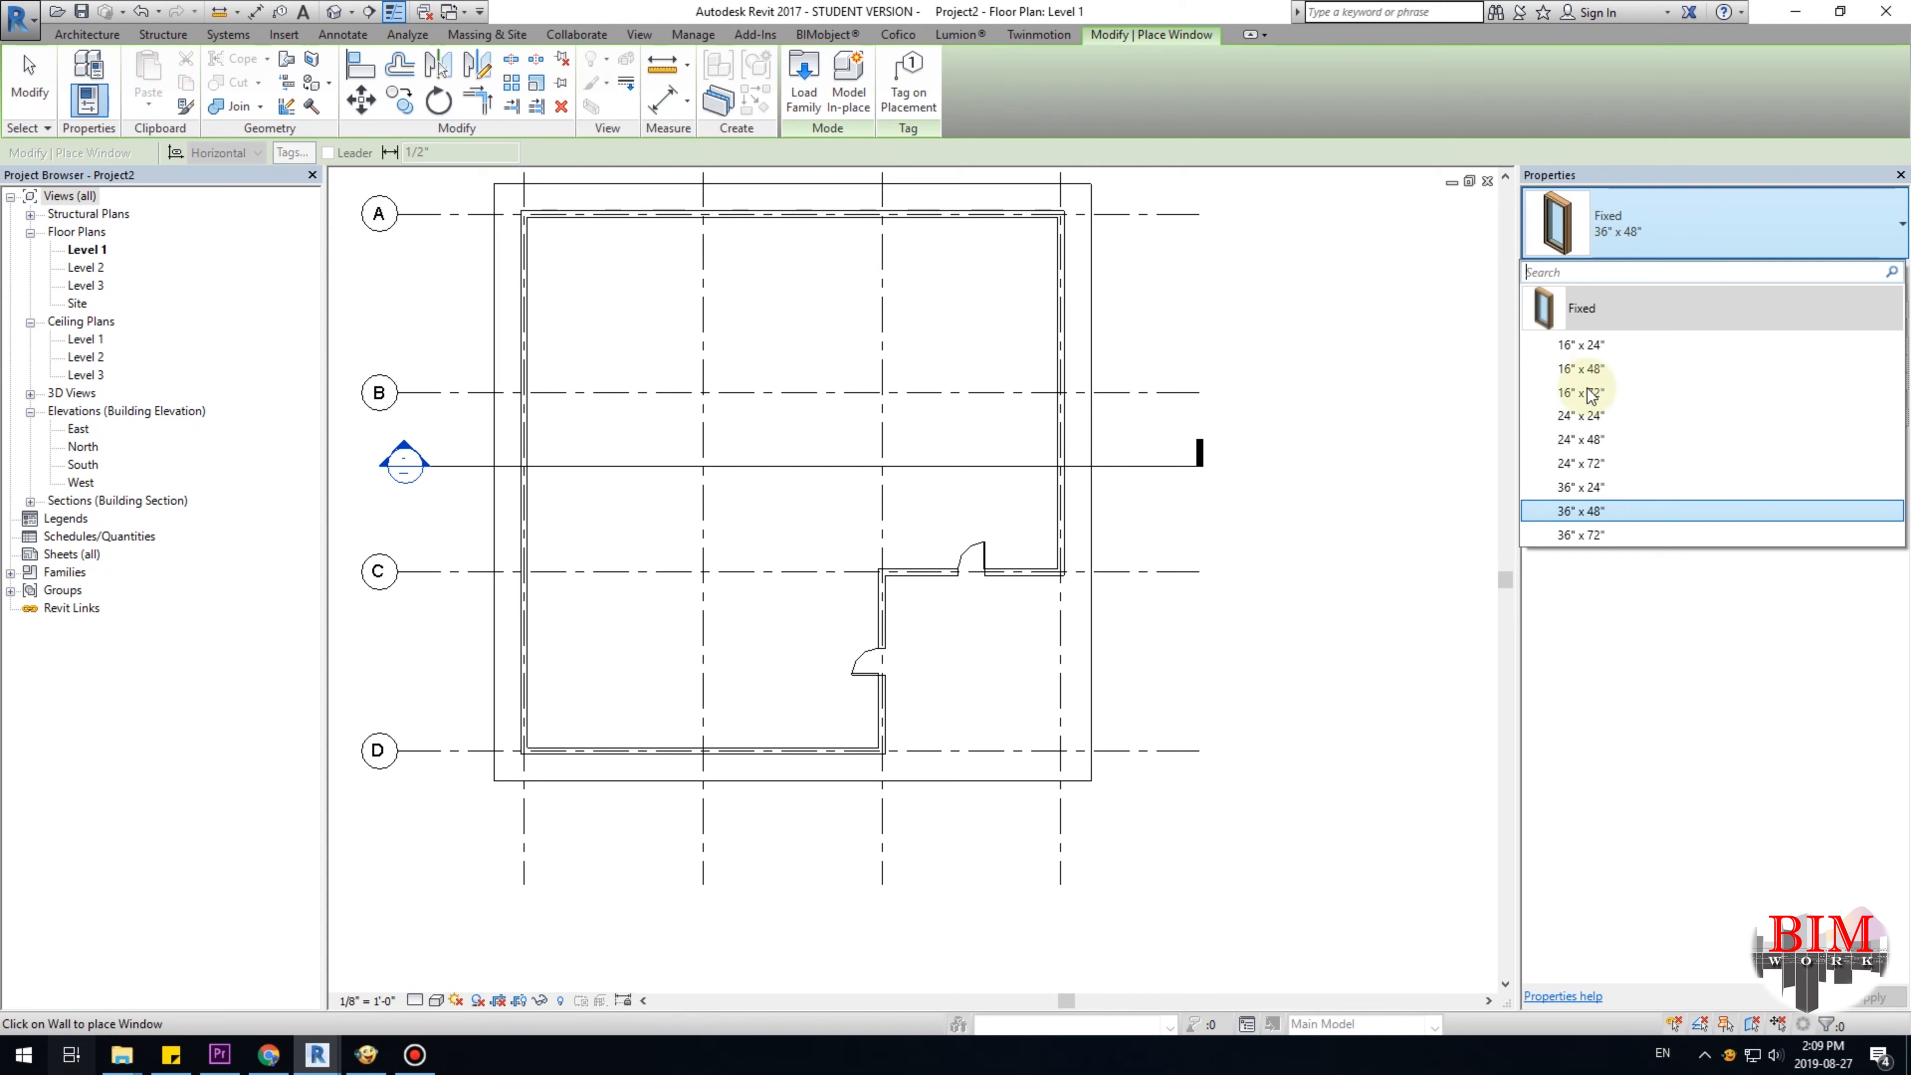
left_click(1589, 534)
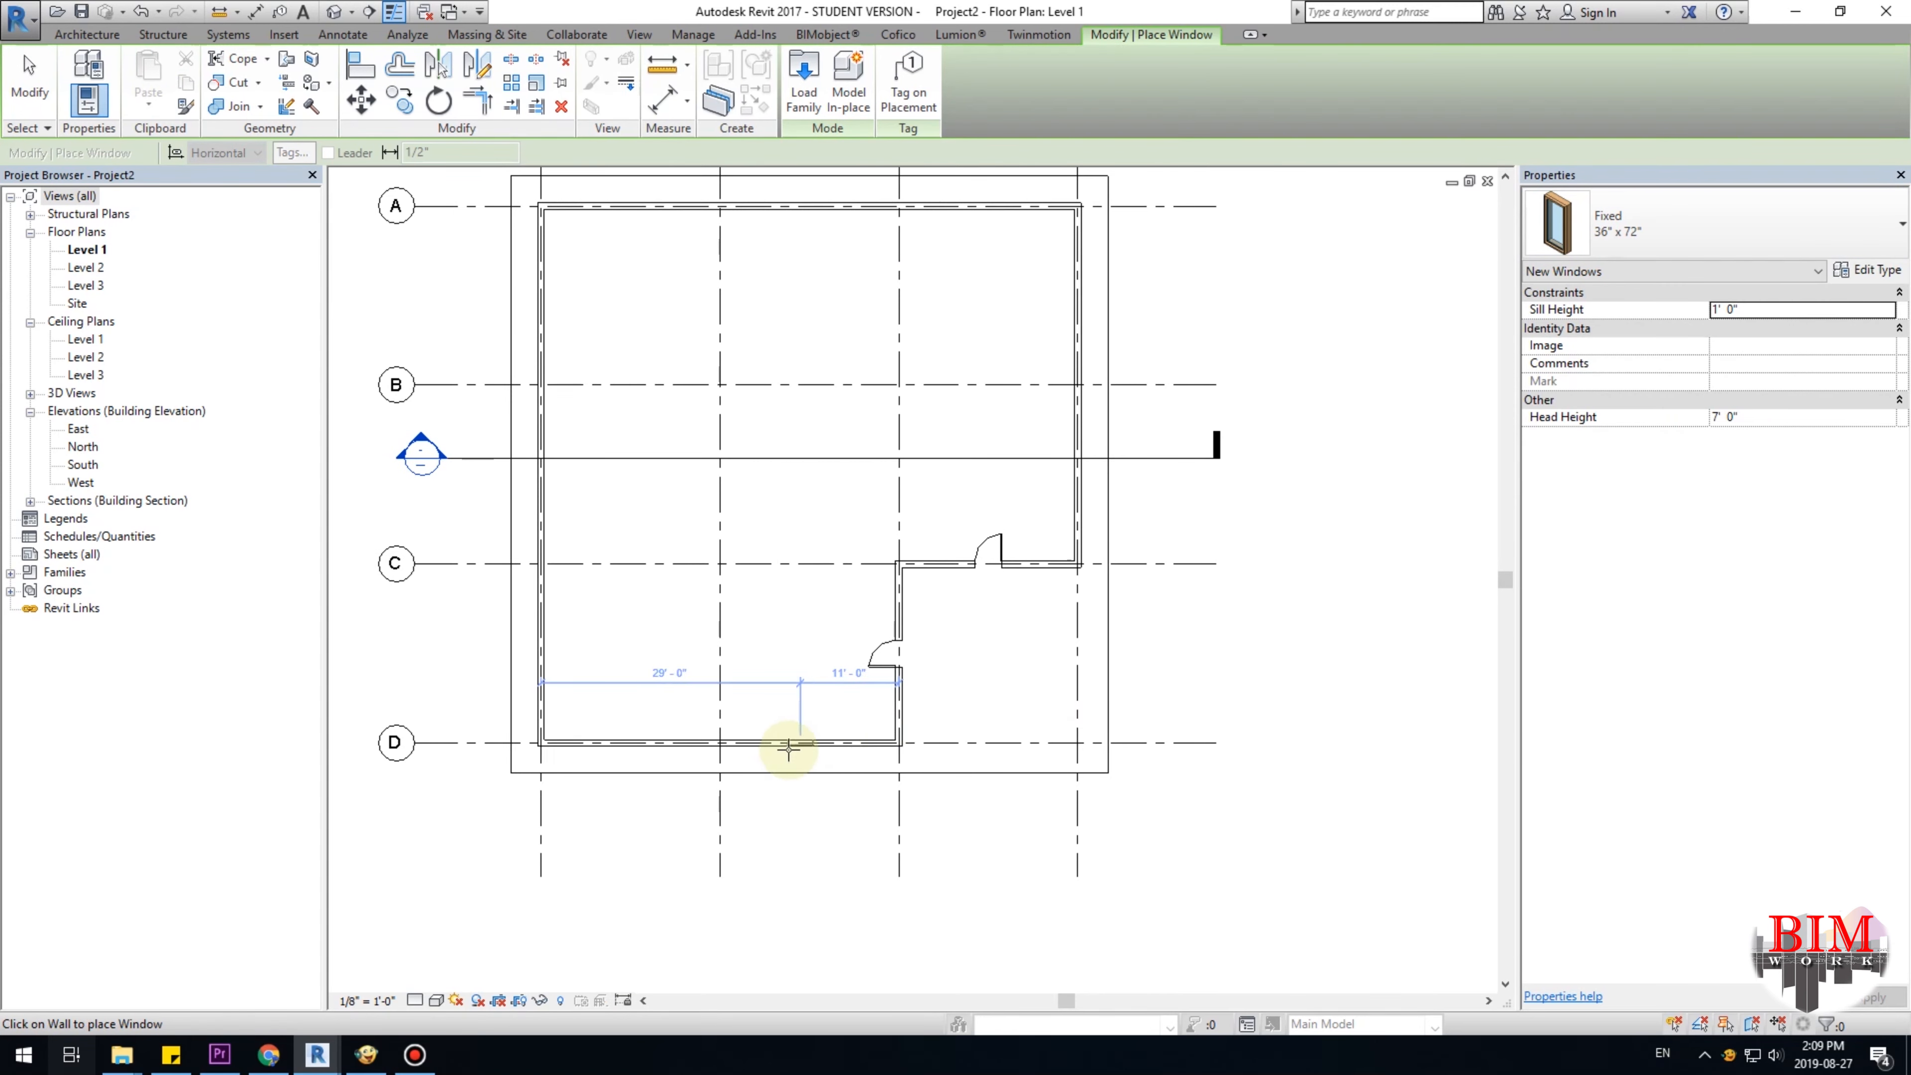
scroll(789, 747, "up", 5)
left_click(847, 742)
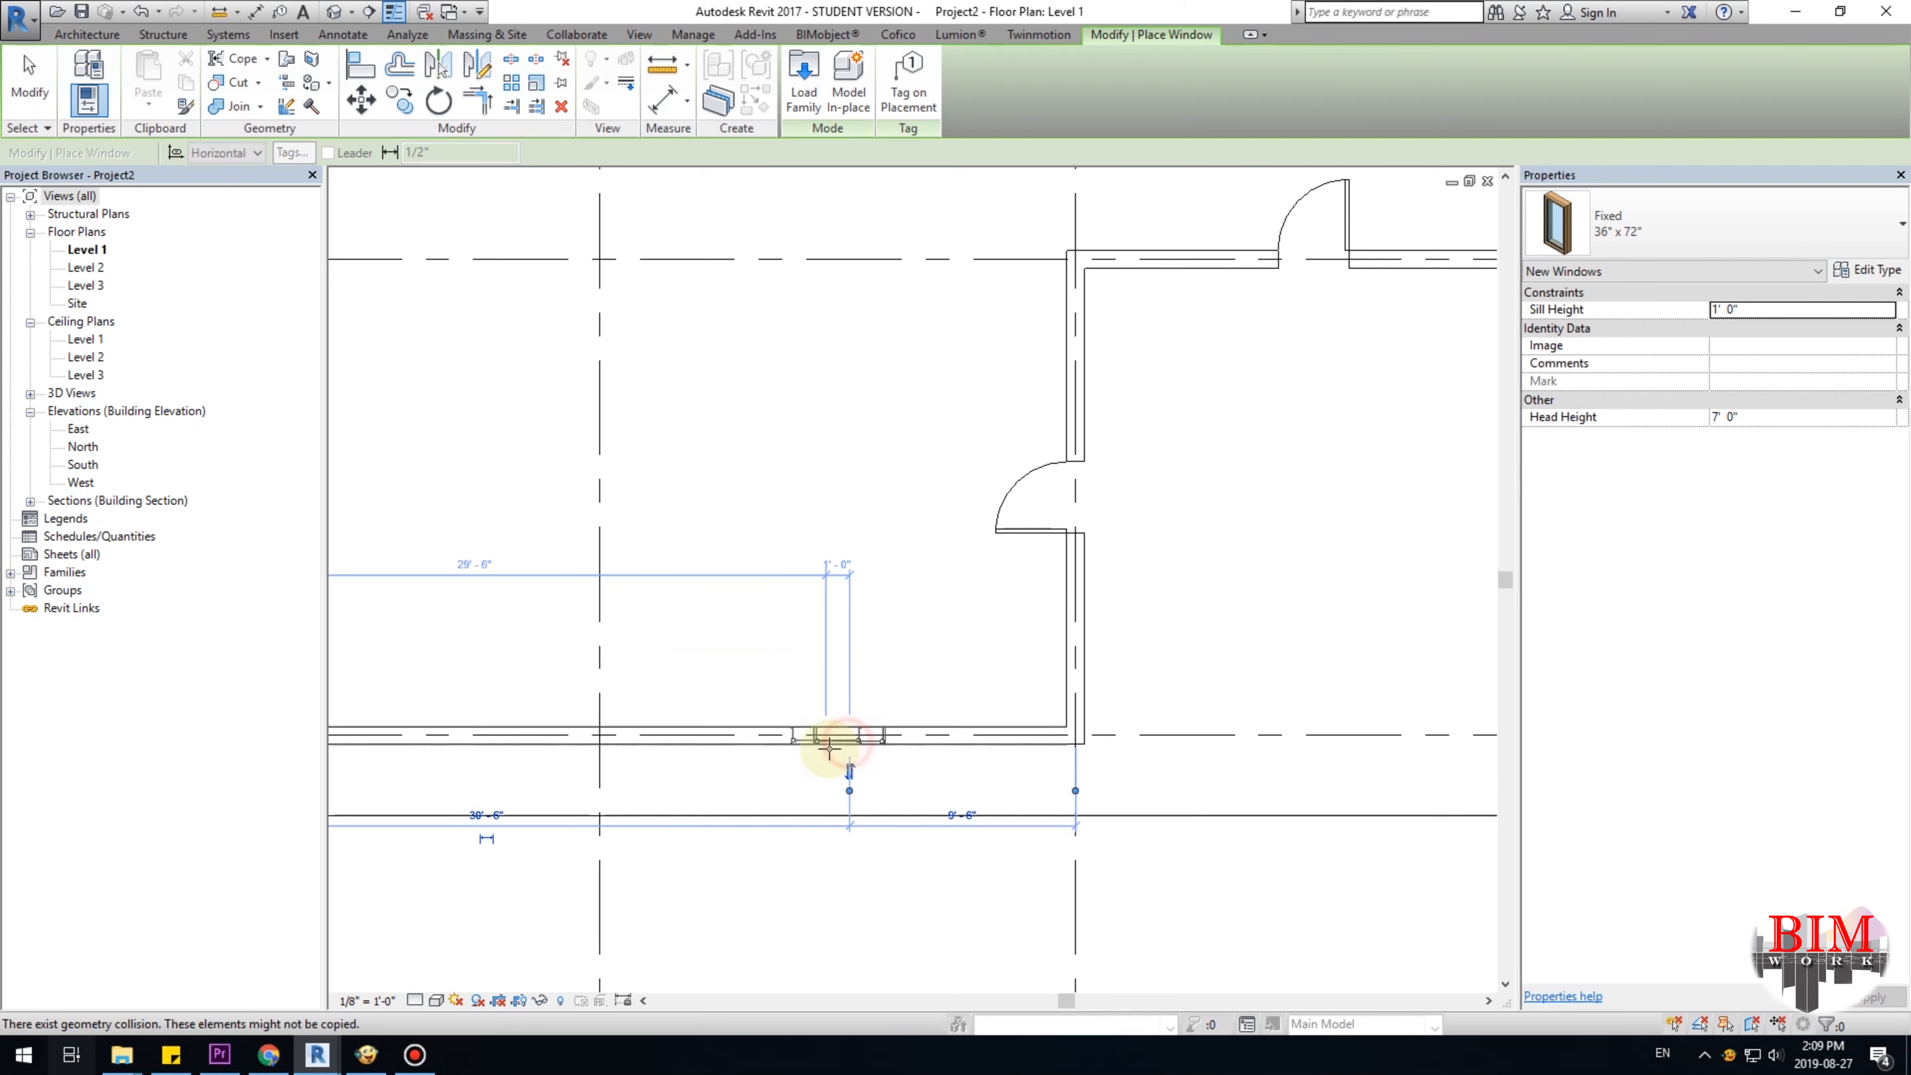
left_click(729, 742)
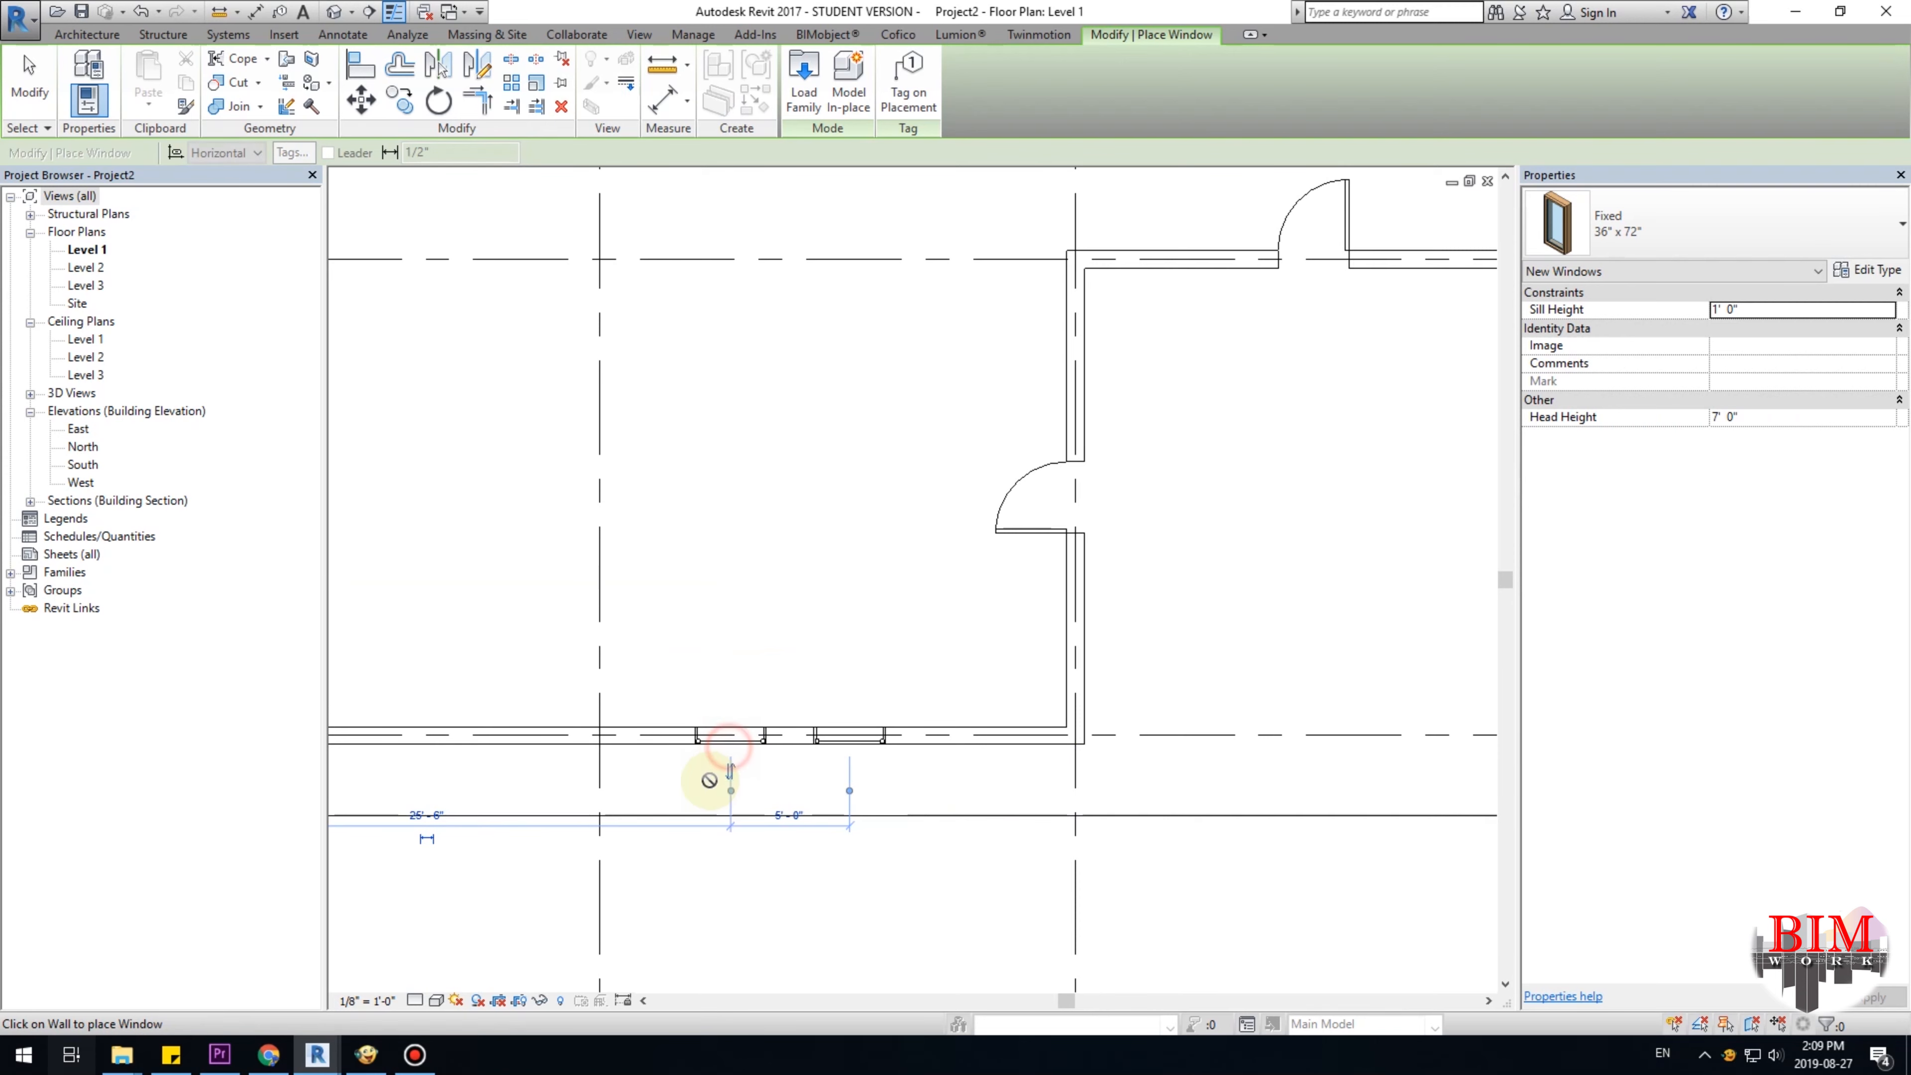
Add three more Fixed 36" x 72" windows to the grid D wall: one at grid 2 and two between grids 1 and 2.
scroll(1040, 675, "down", 3)
scroll(935, 644, "up", 5)
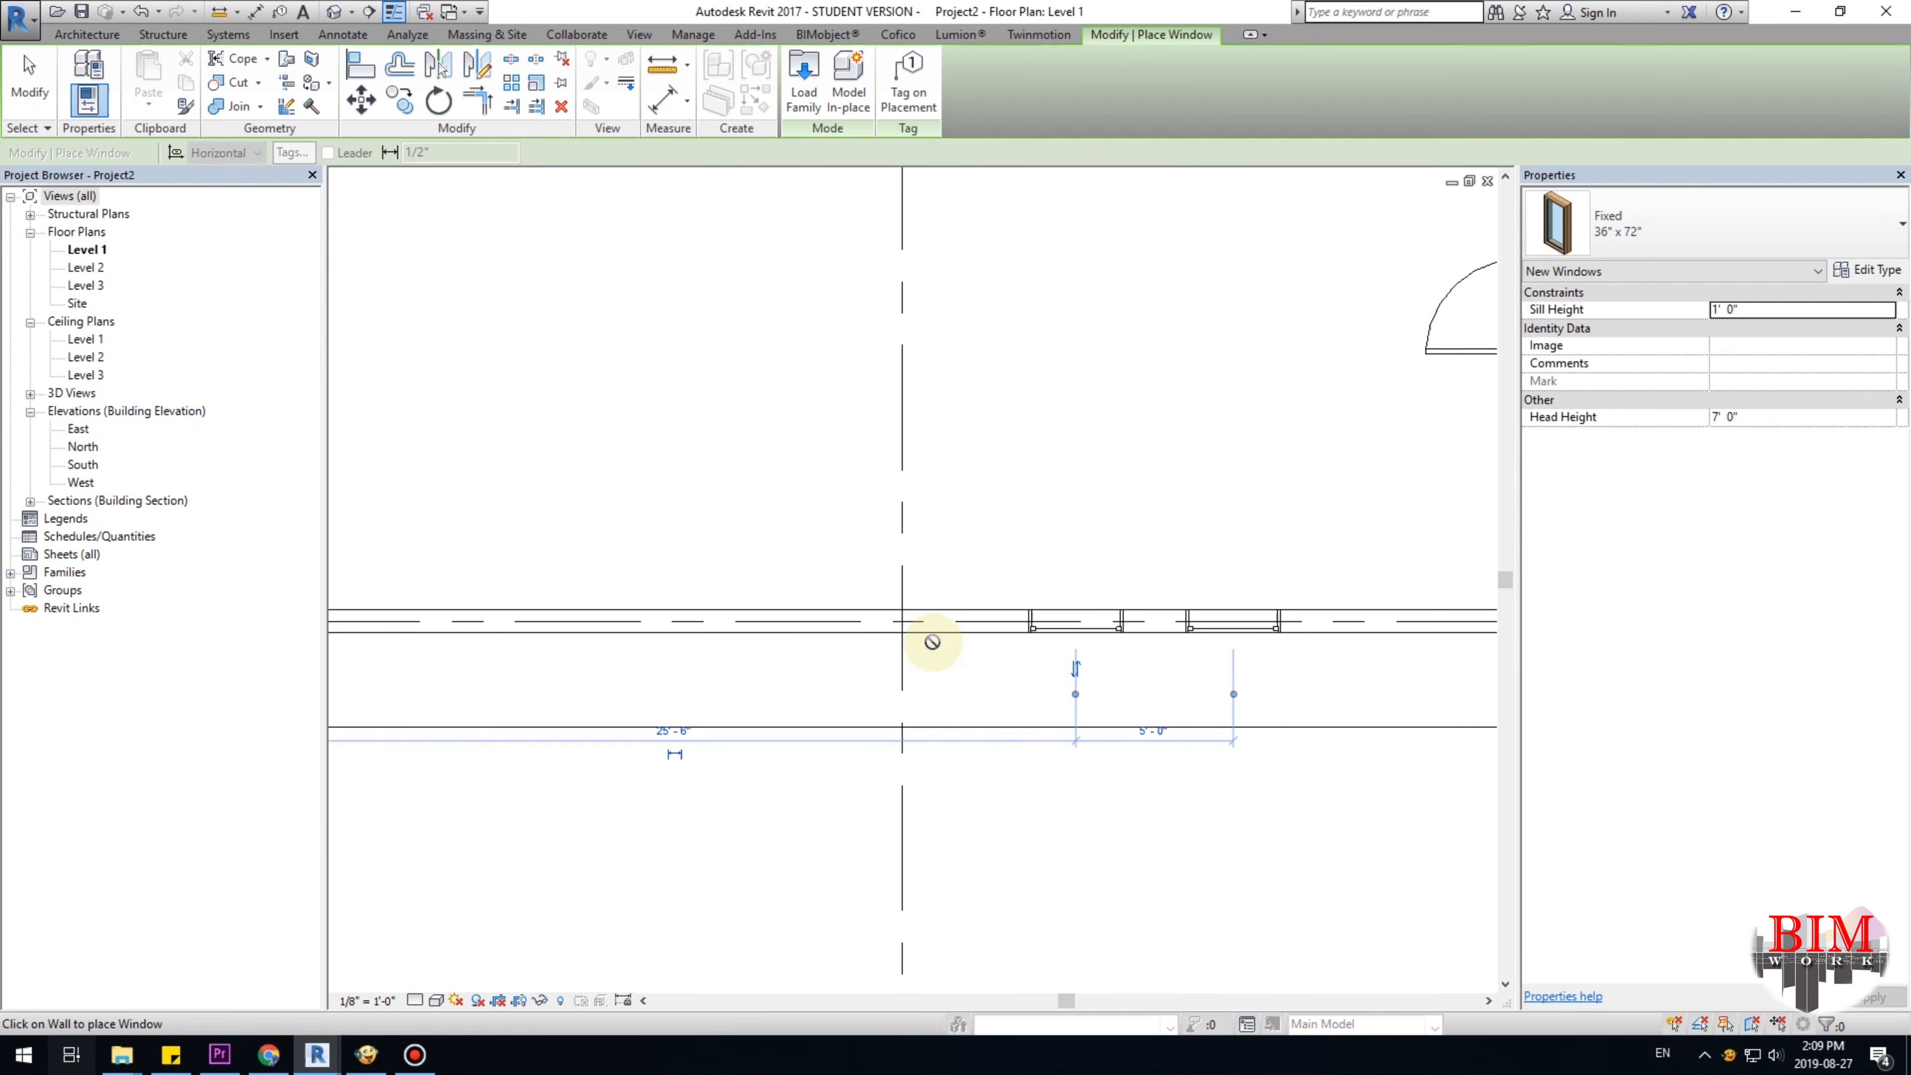
left_click(899, 633)
scroll(881, 636, "down", 3)
scroll(836, 633, "up", 2)
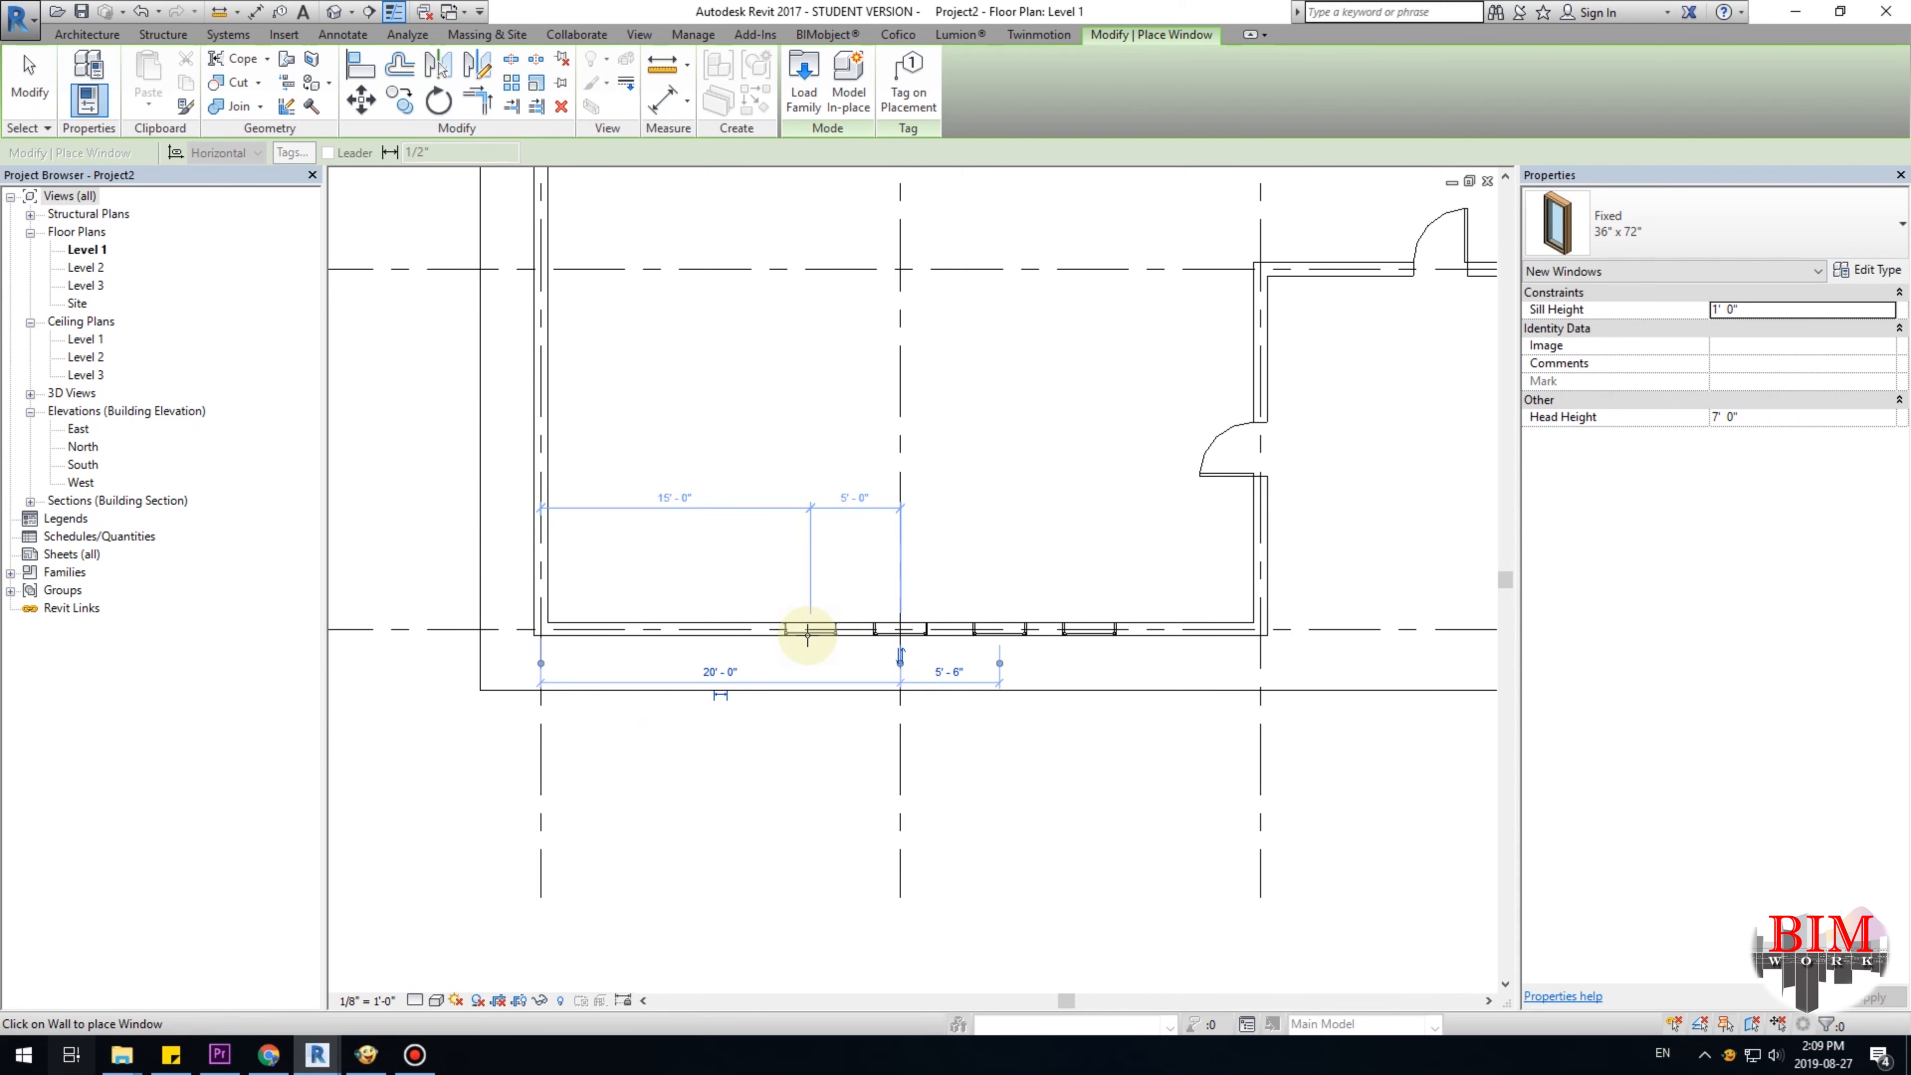
left_click(807, 634)
left_click(697, 634)
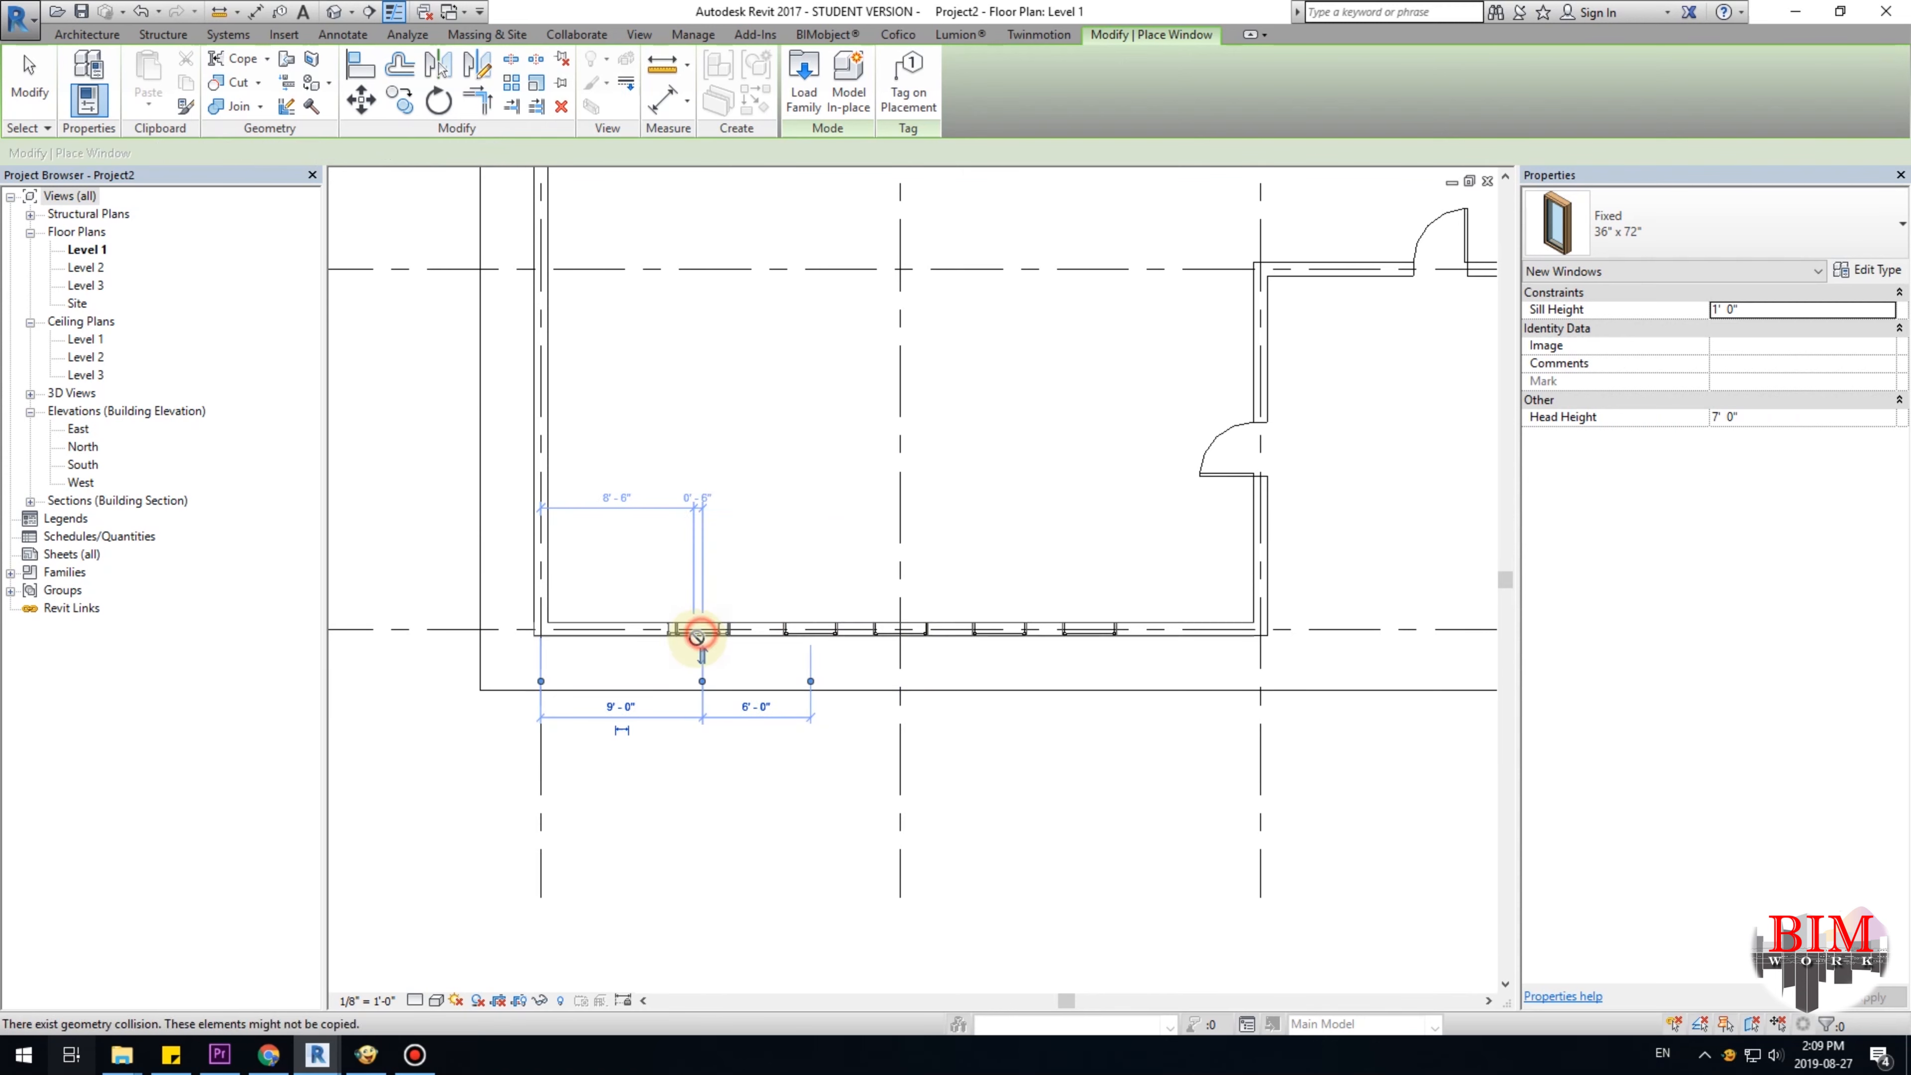
Place a Fixed 36" x 72" window on each side of the door in the grid C wall.
scroll(701, 638, "down", 2)
scroll(900, 555, "up", 2)
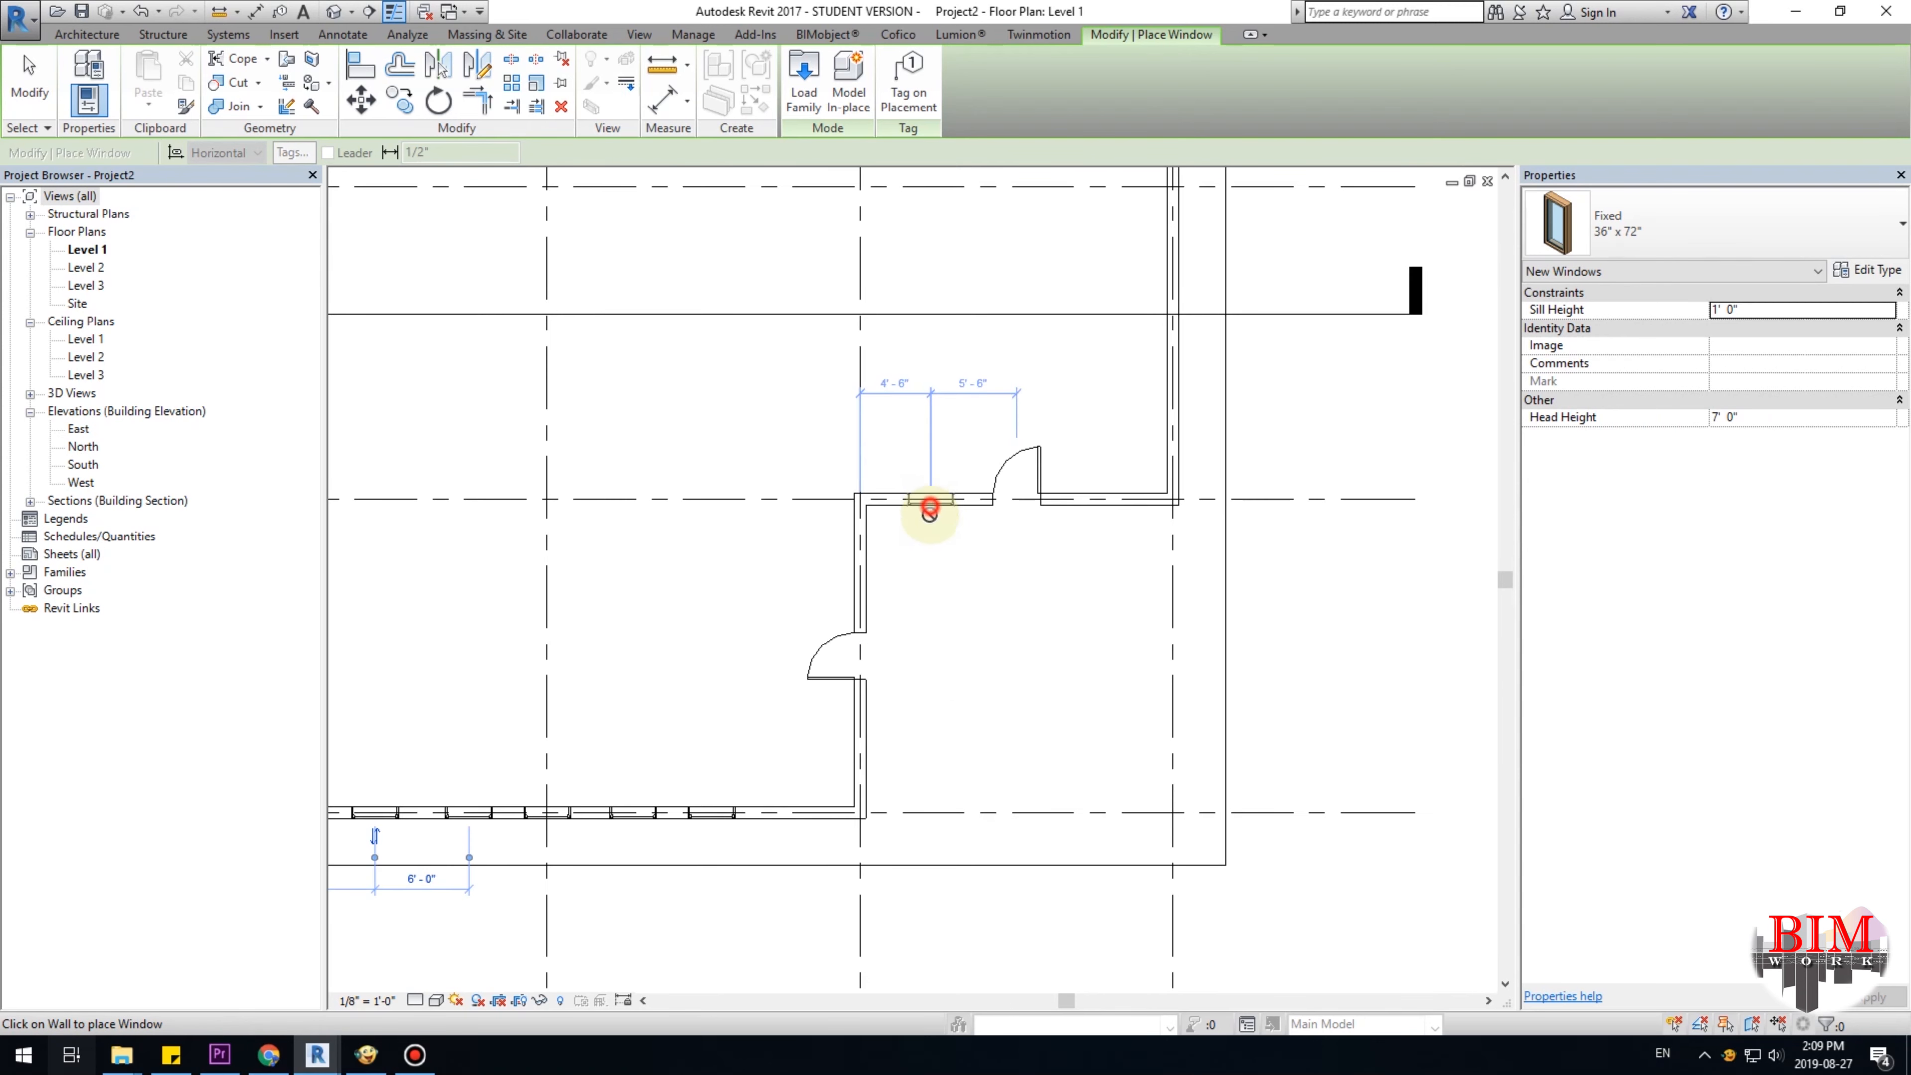
left_click(930, 505)
scroll(1101, 512, "up", 2)
left_click(1116, 499)
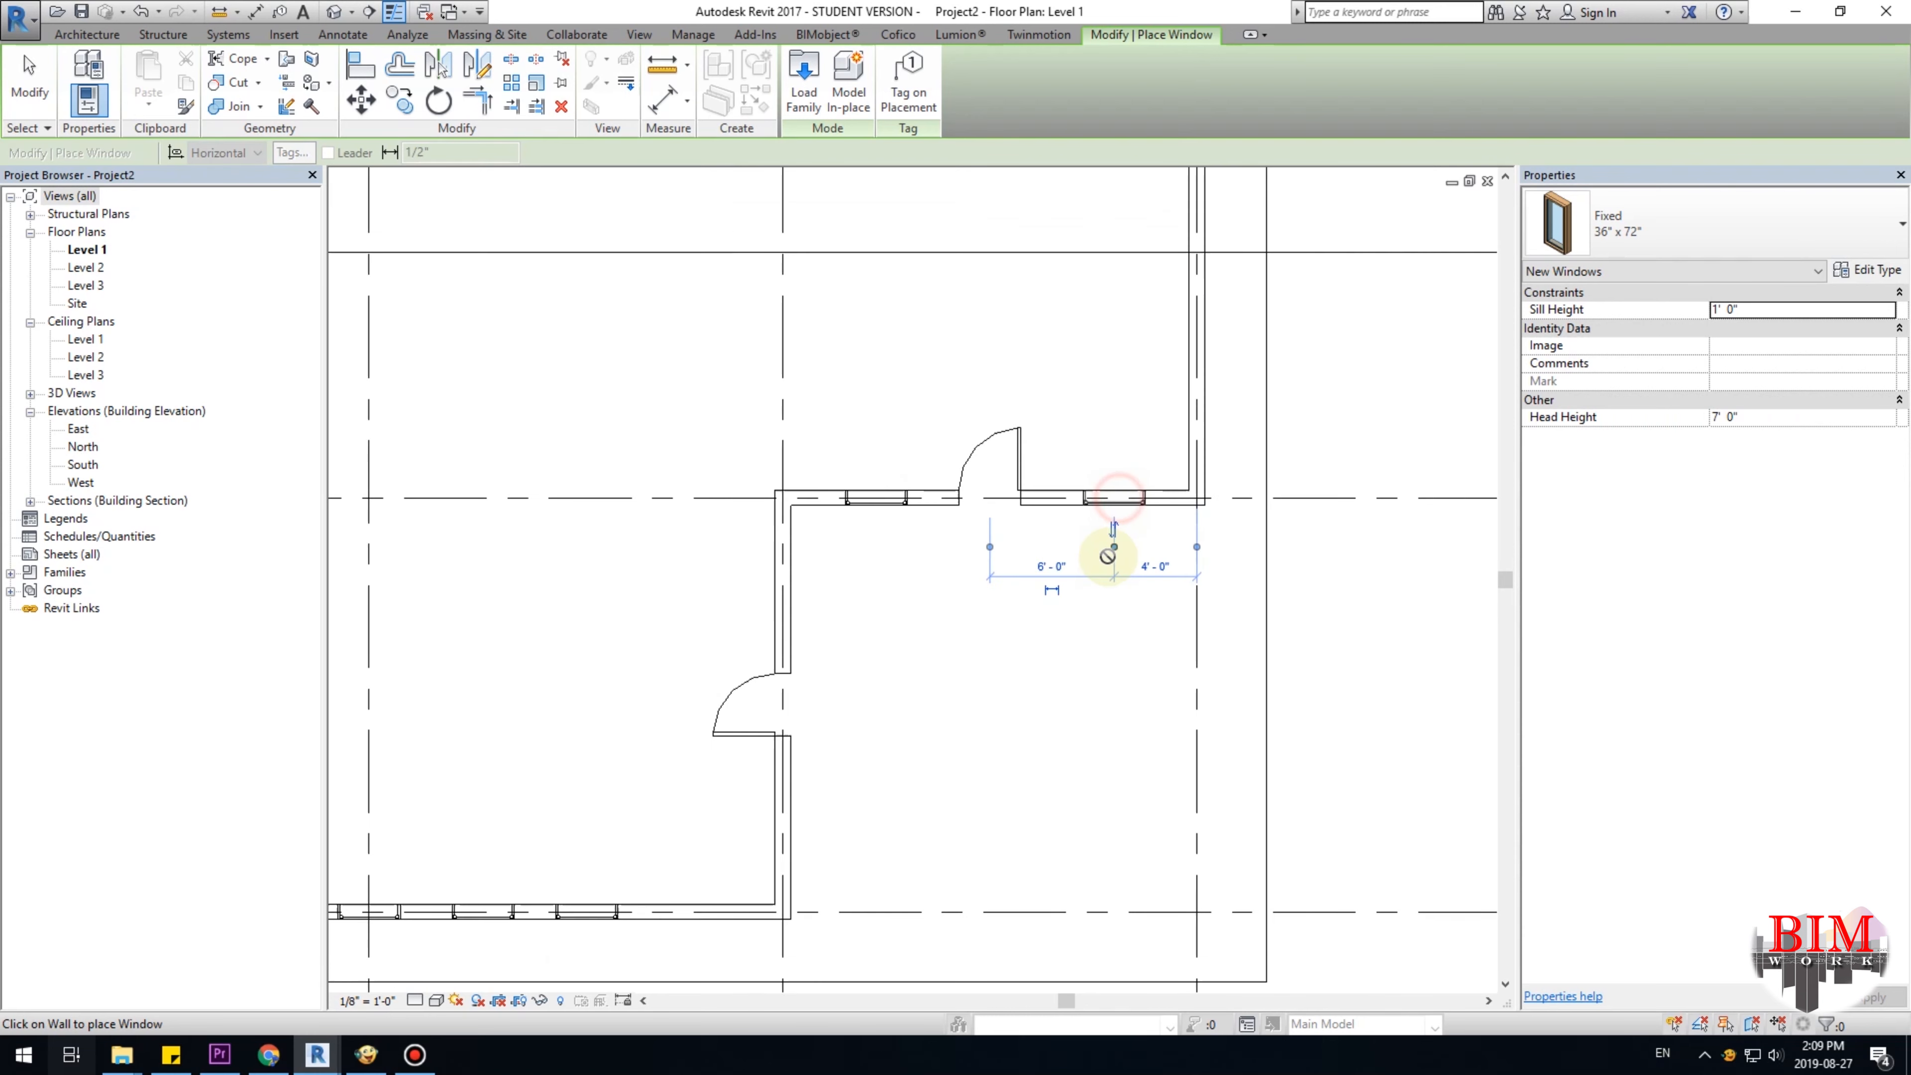
Place a Fixed 36" x 72" window on each side of the grid 3 door, 5' 0" from grid D and 4' 0" from grid C.
scroll(895, 740, "down", 2)
scroll(858, 749, "up", 2)
left_click(858, 750)
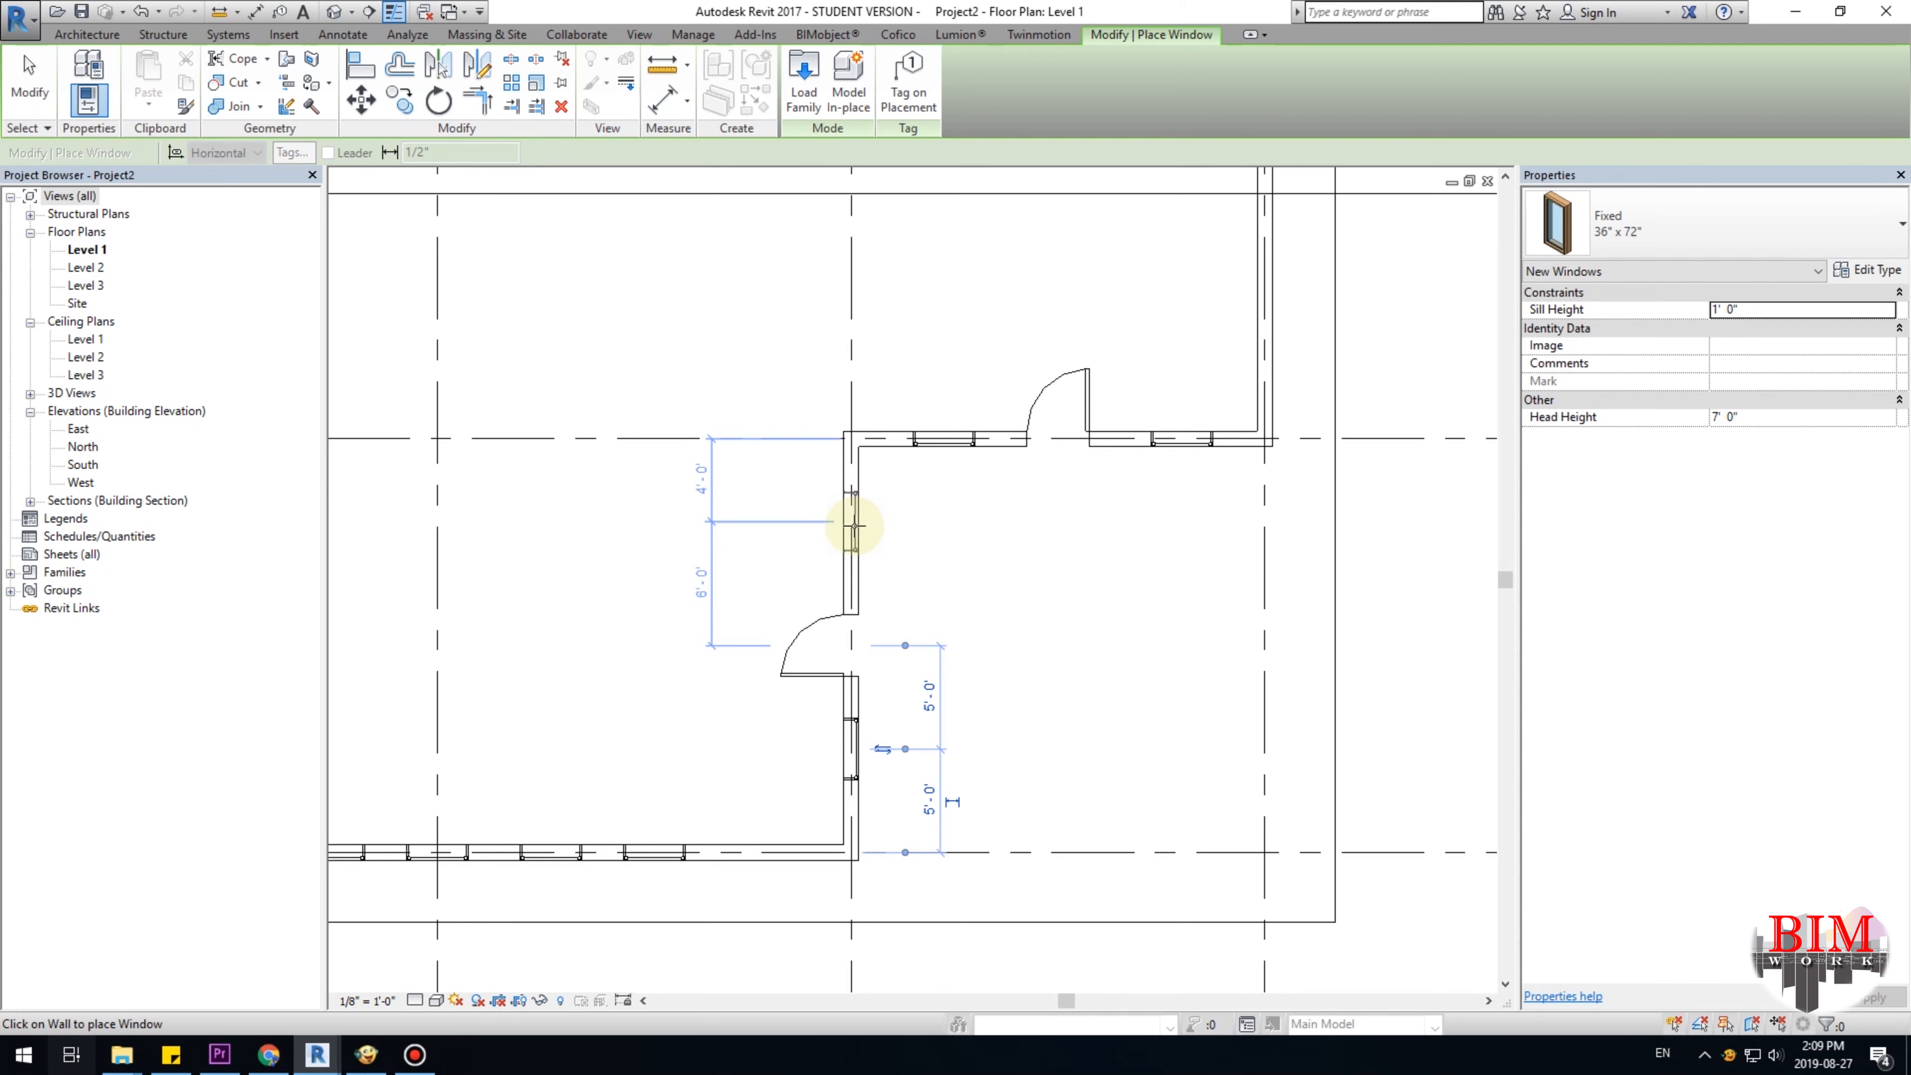
left_click(862, 522)
scroll(867, 522, "down", 3)
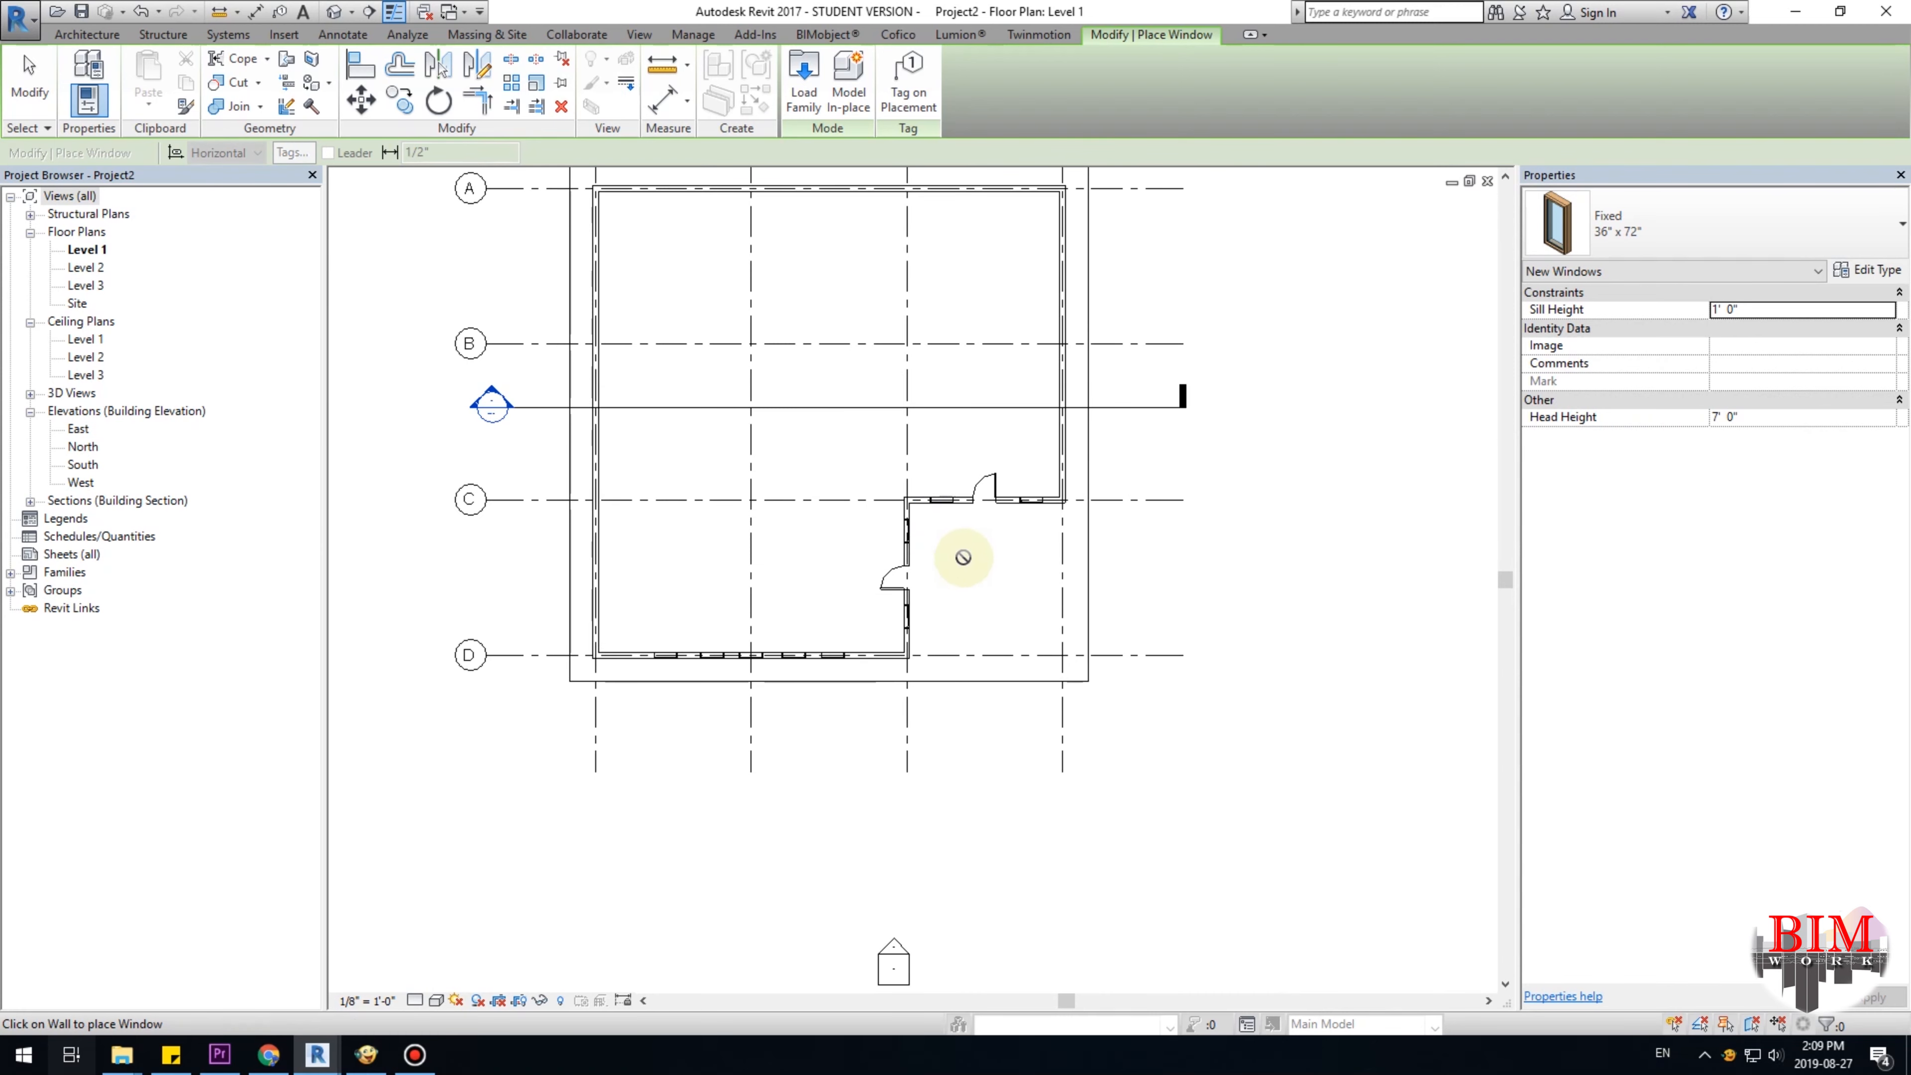
key("Escape")
key("Escape")
scroll(1004, 595, "up", 3)
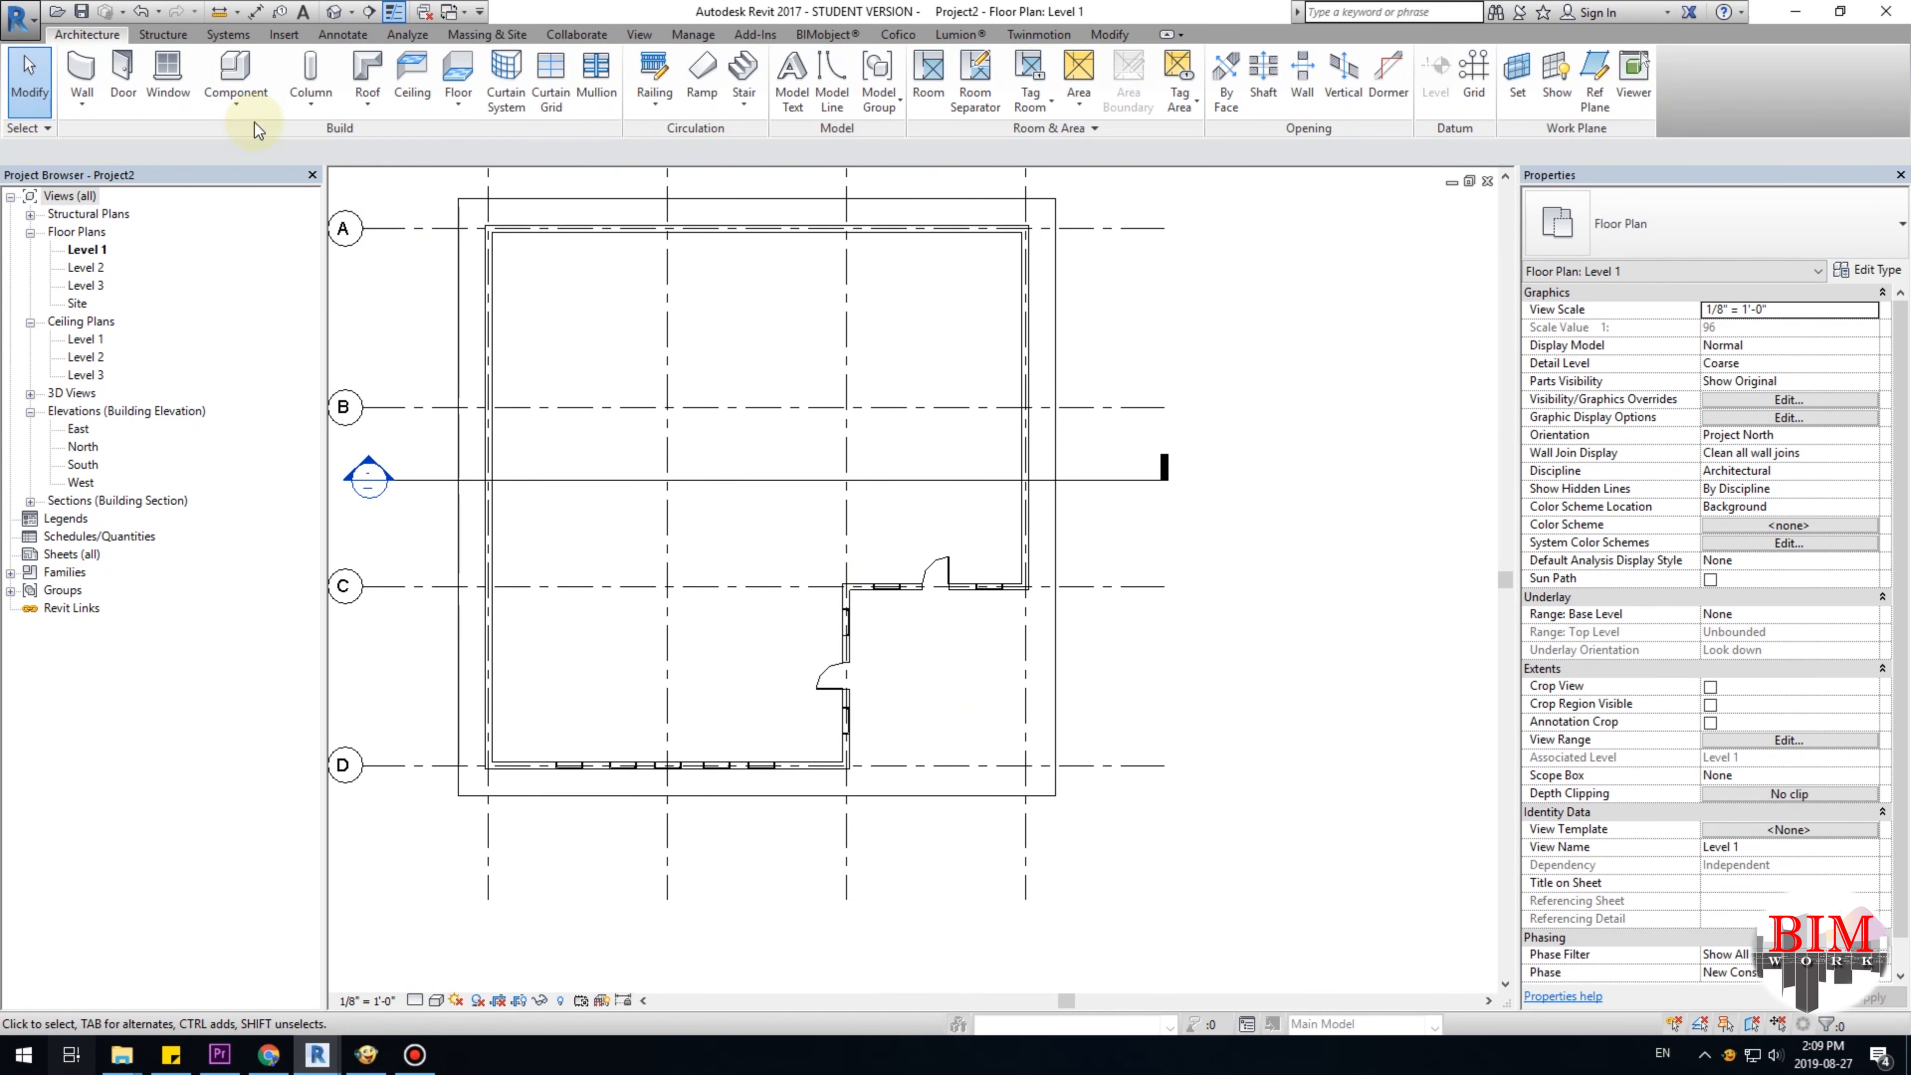
scroll(840, 674, "up", 4)
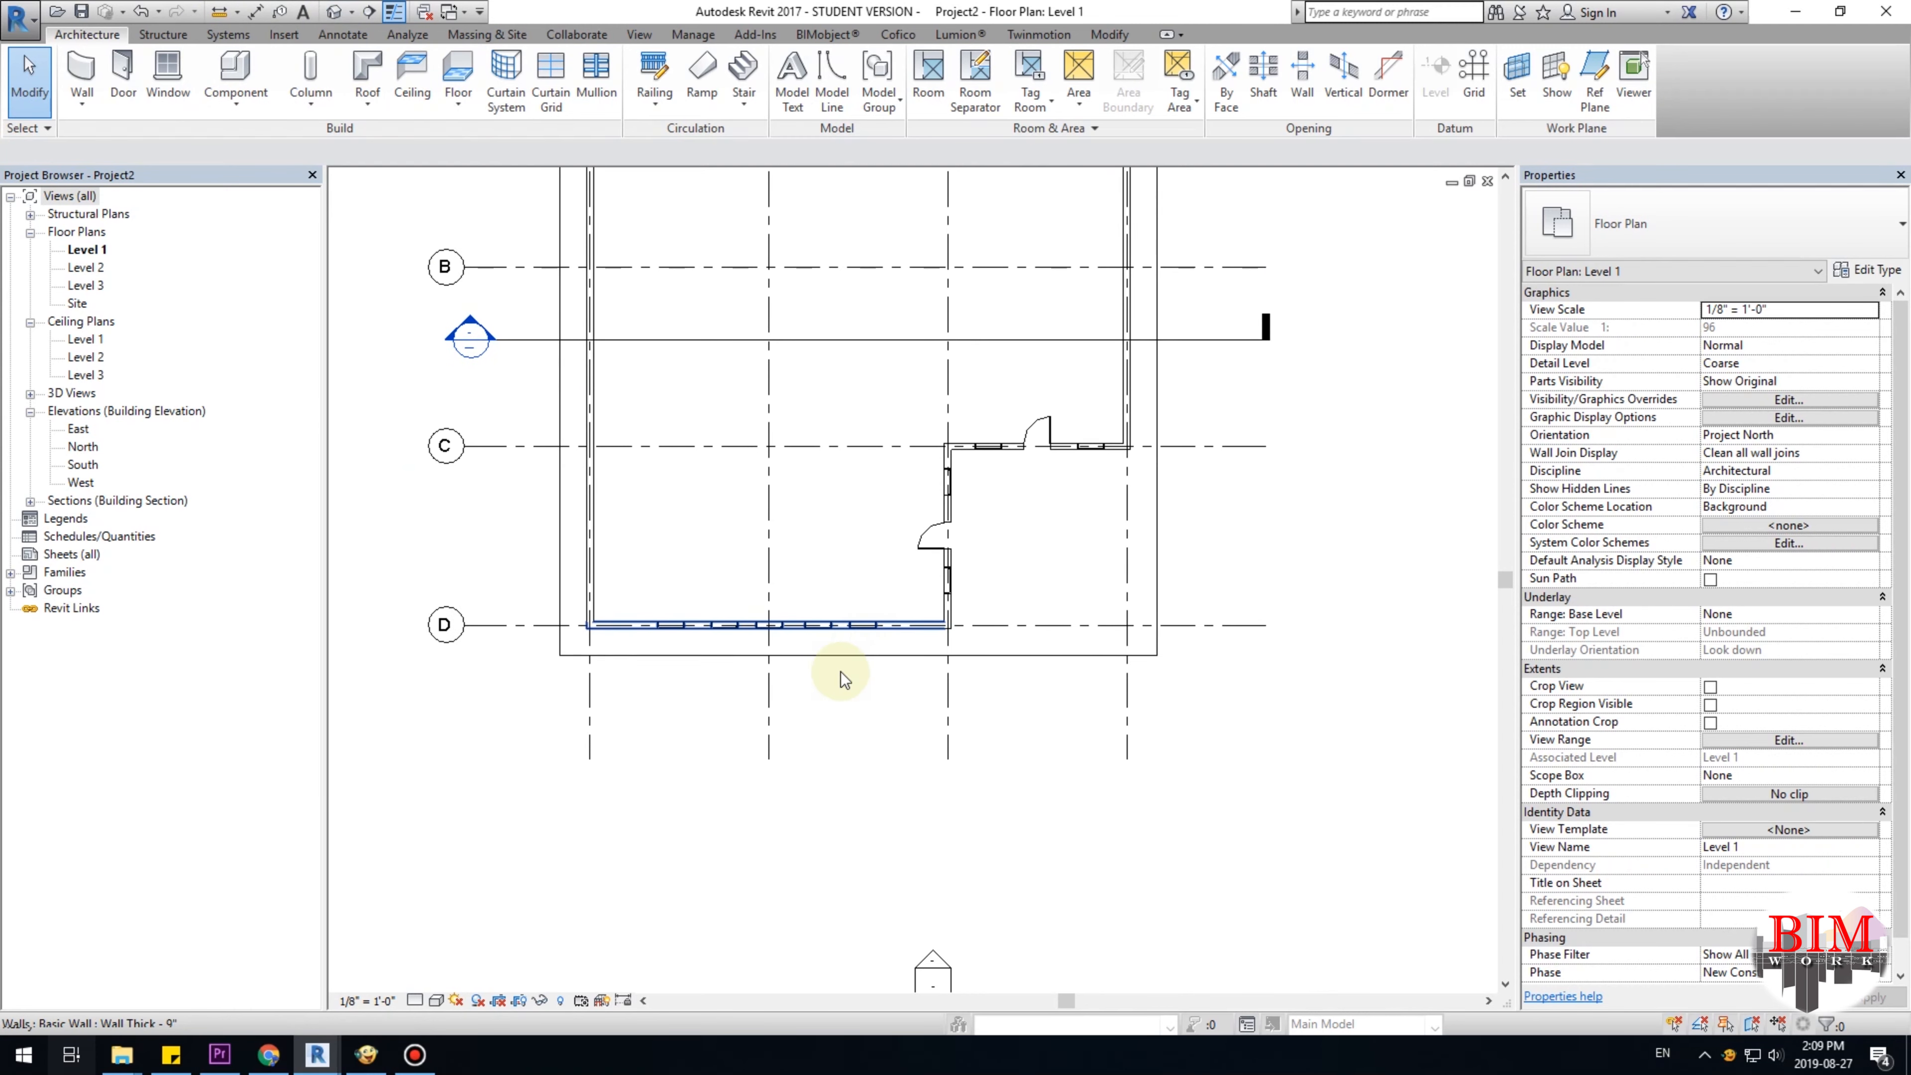
Place an aligned dimension string along the grid D wall from grid 1 through the window centers to grid 3.
middle_click_drag(855, 728, 864, 713)
left_click(262, 14)
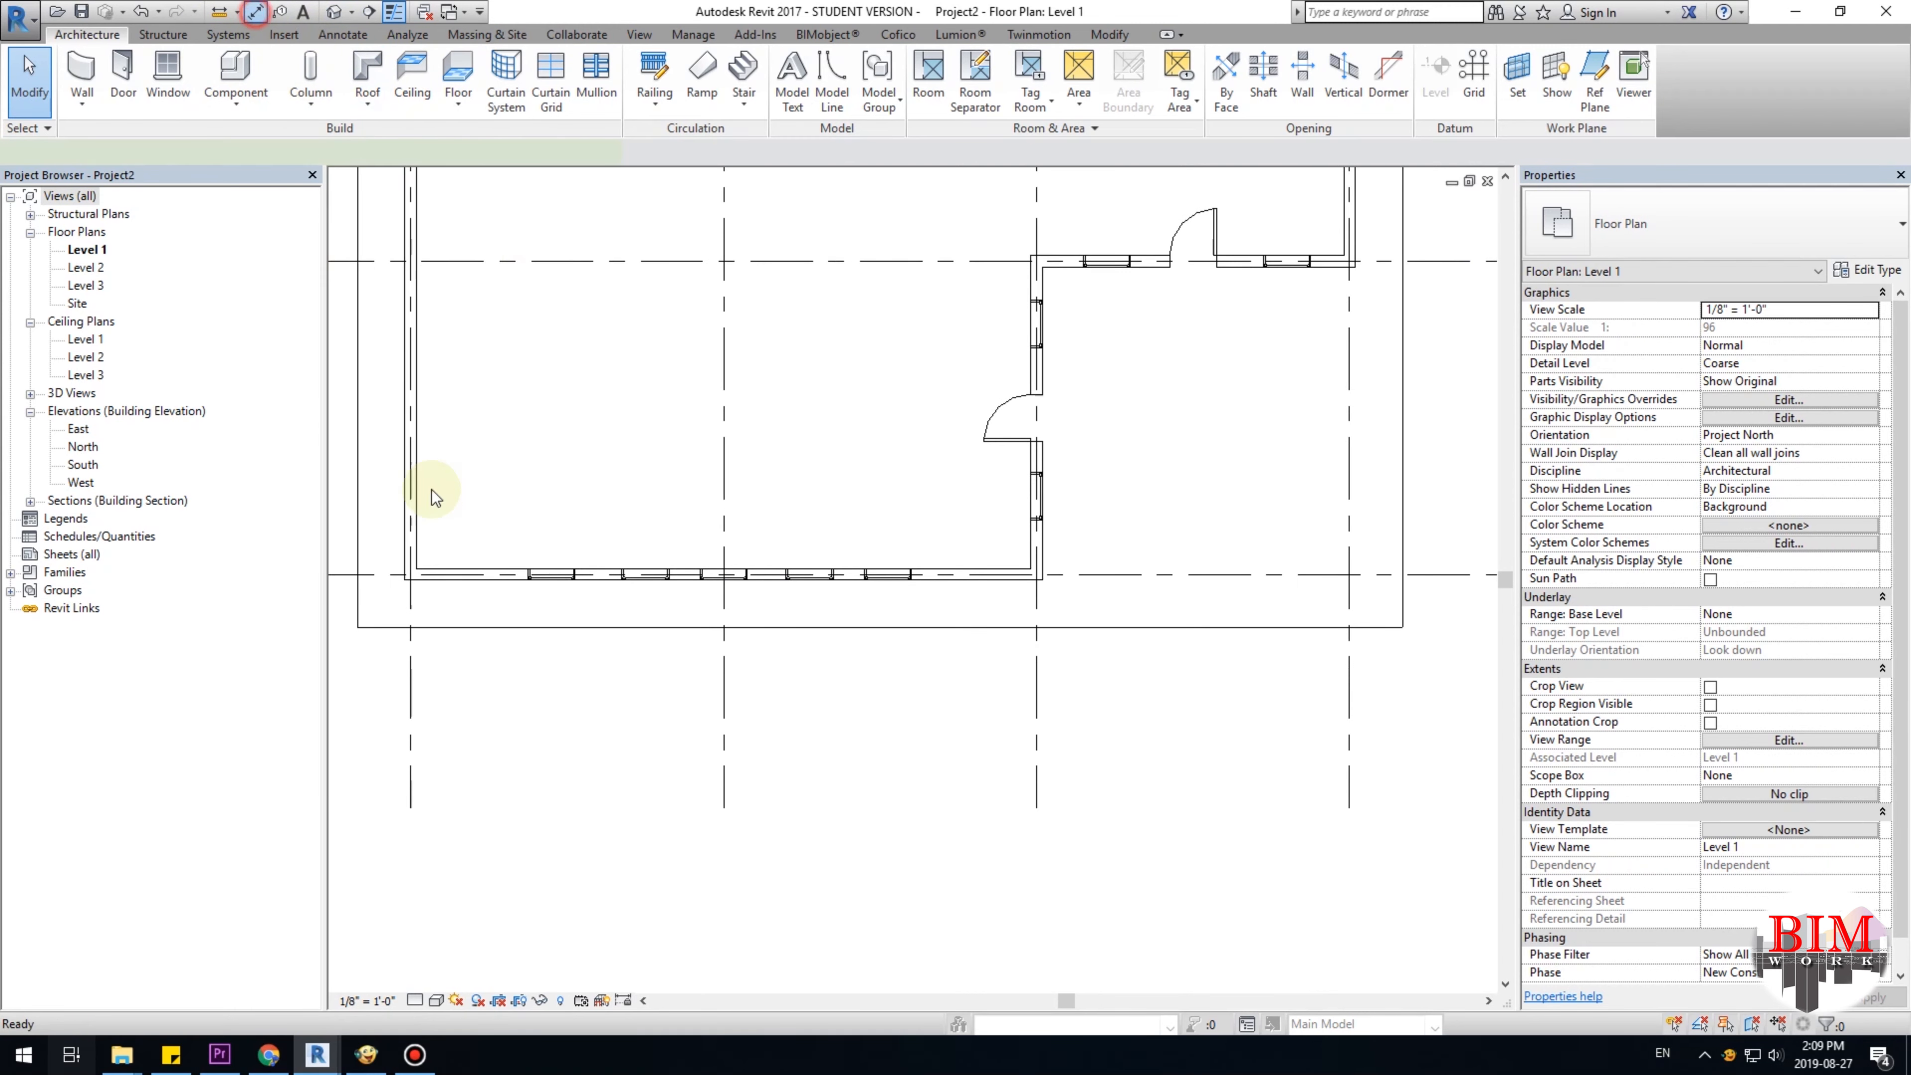
left_click(410, 595)
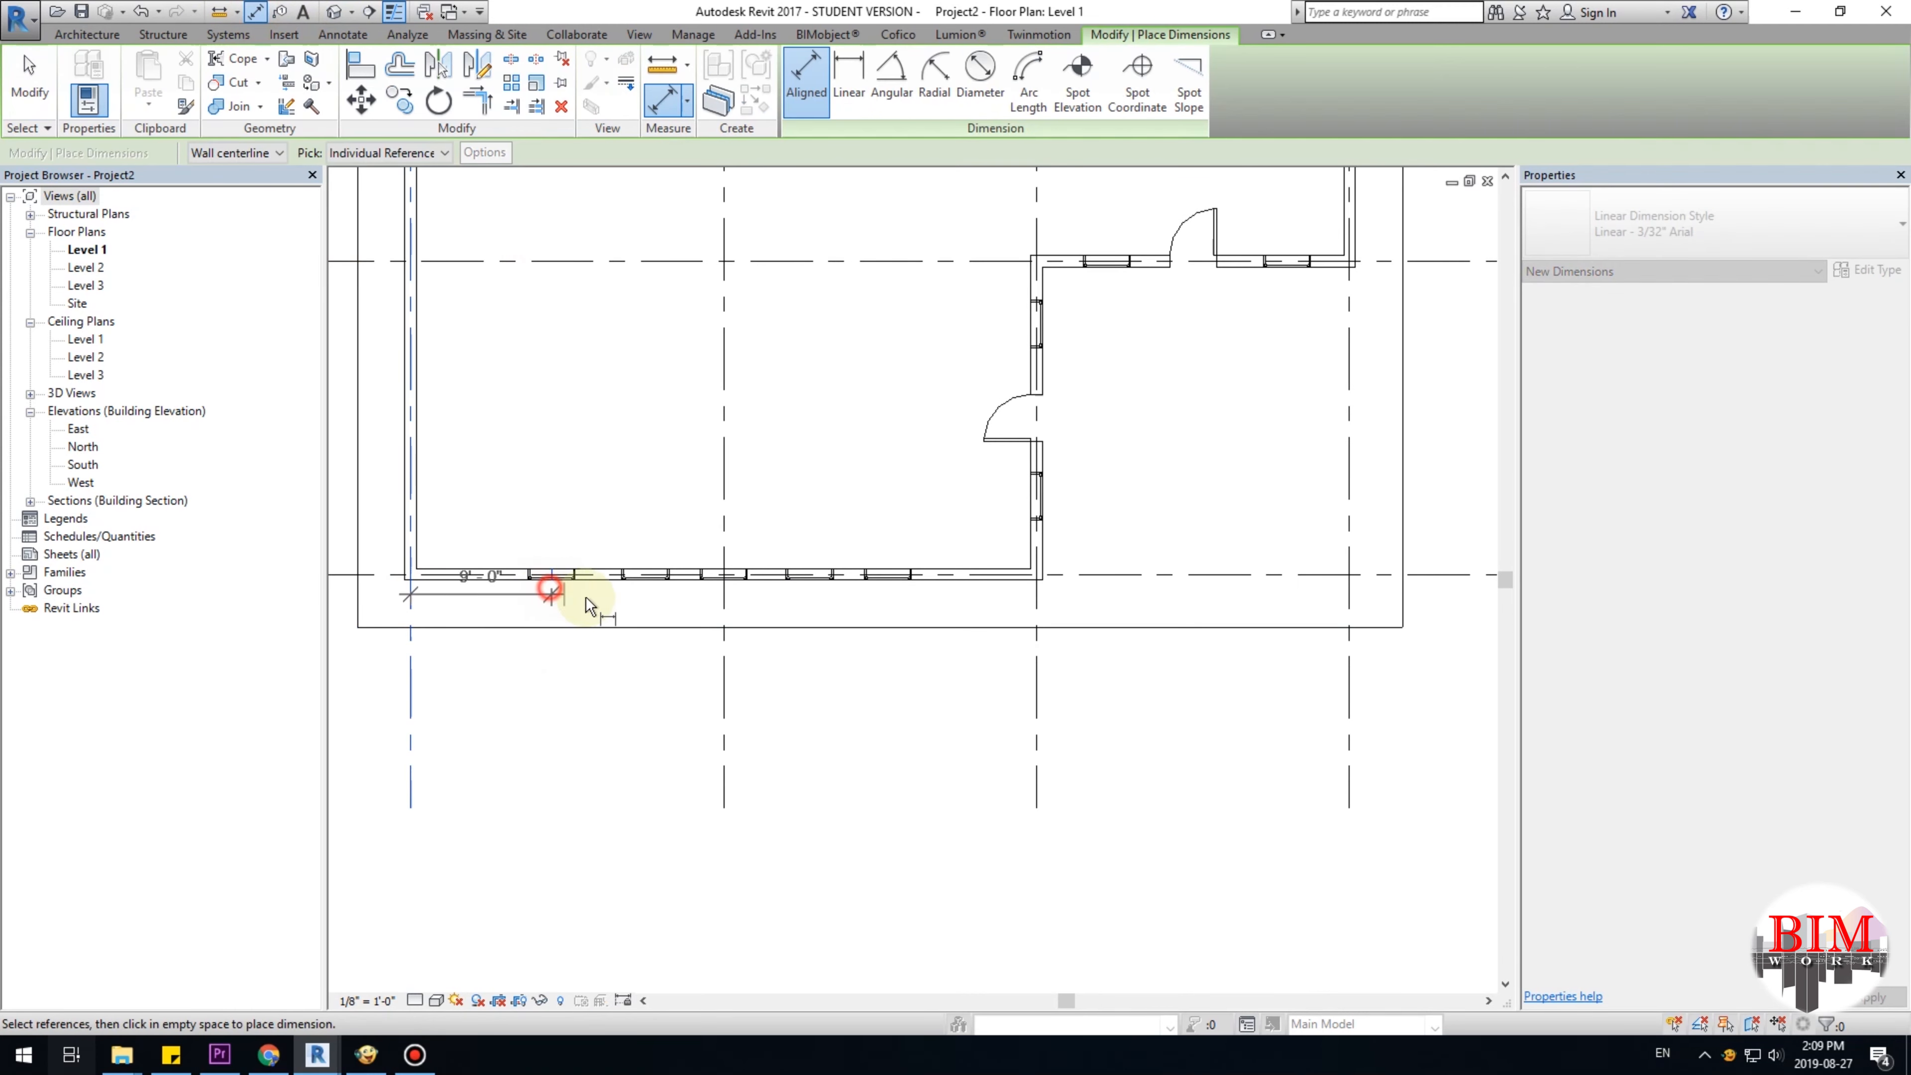
left_click(723, 581)
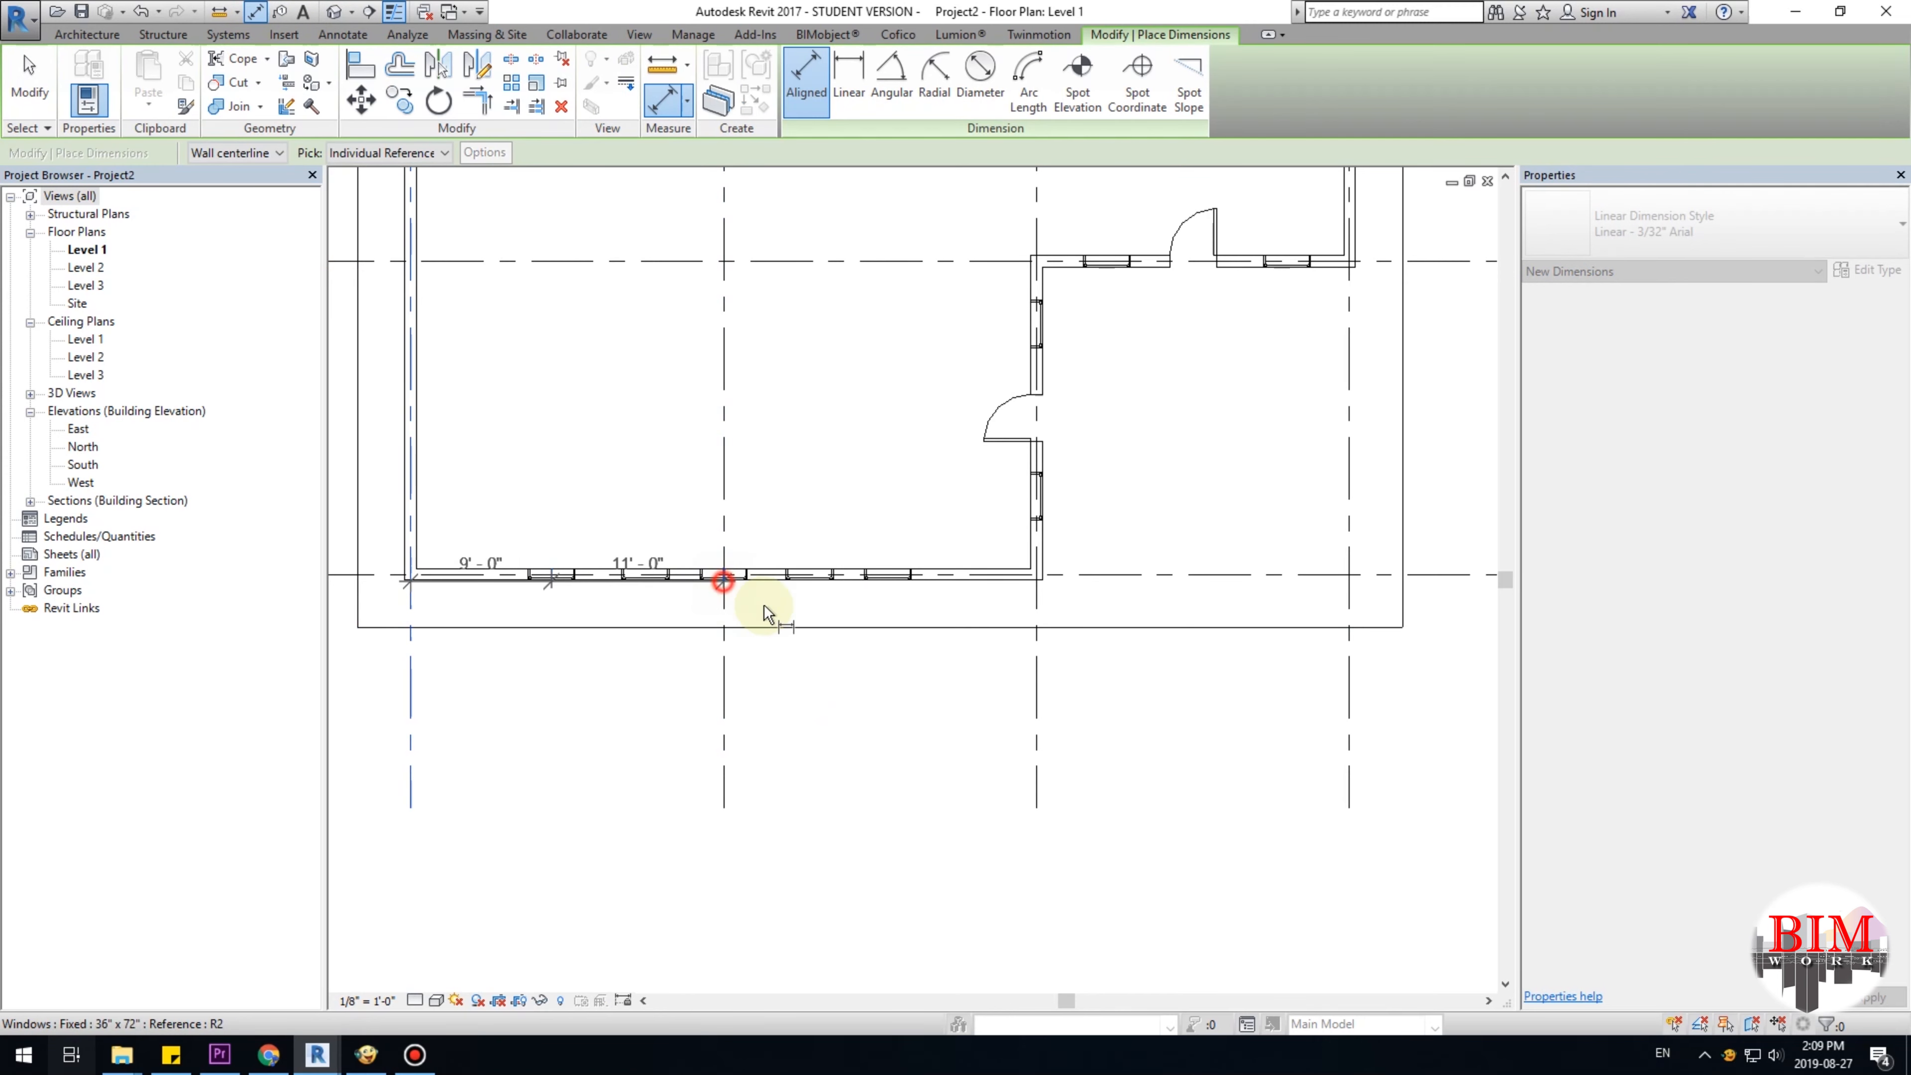
left_click(808, 580)
scroll(812, 586, "up", 2)
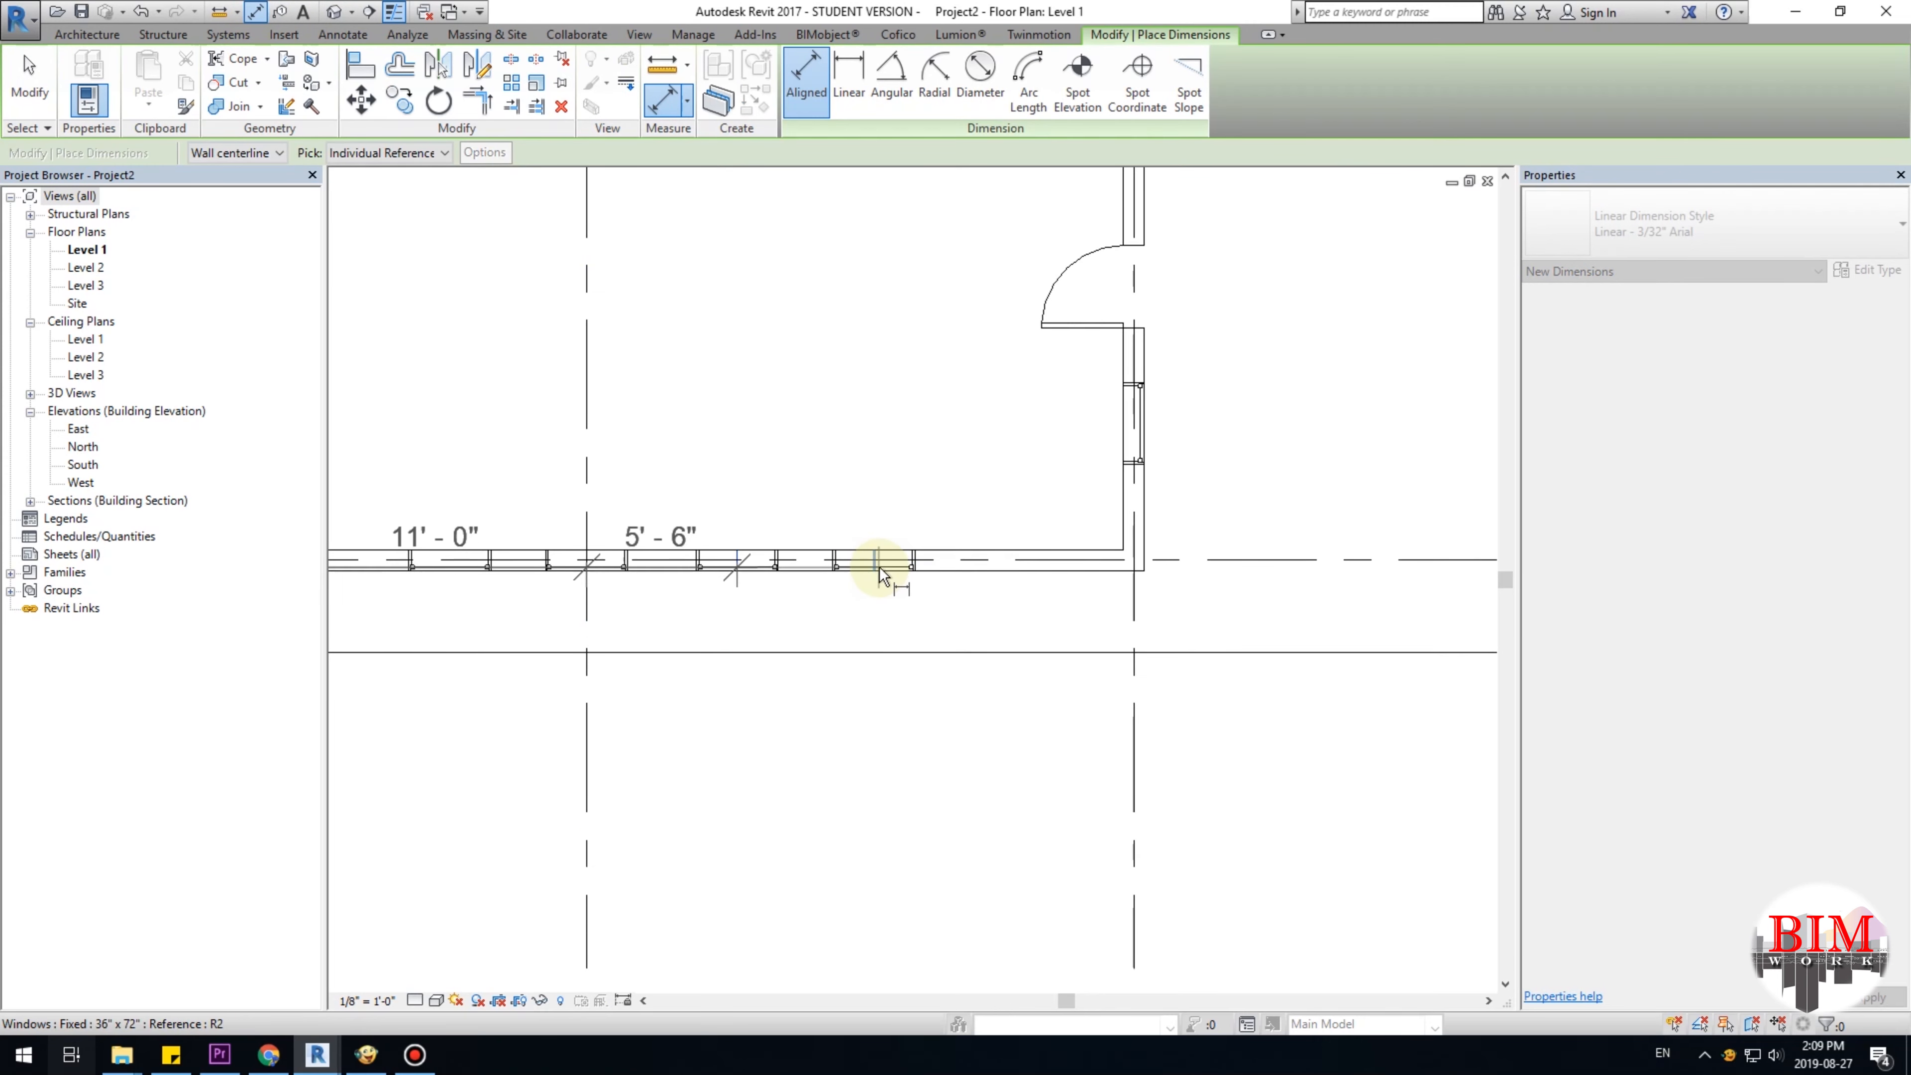
scroll(888, 583, "down", 2)
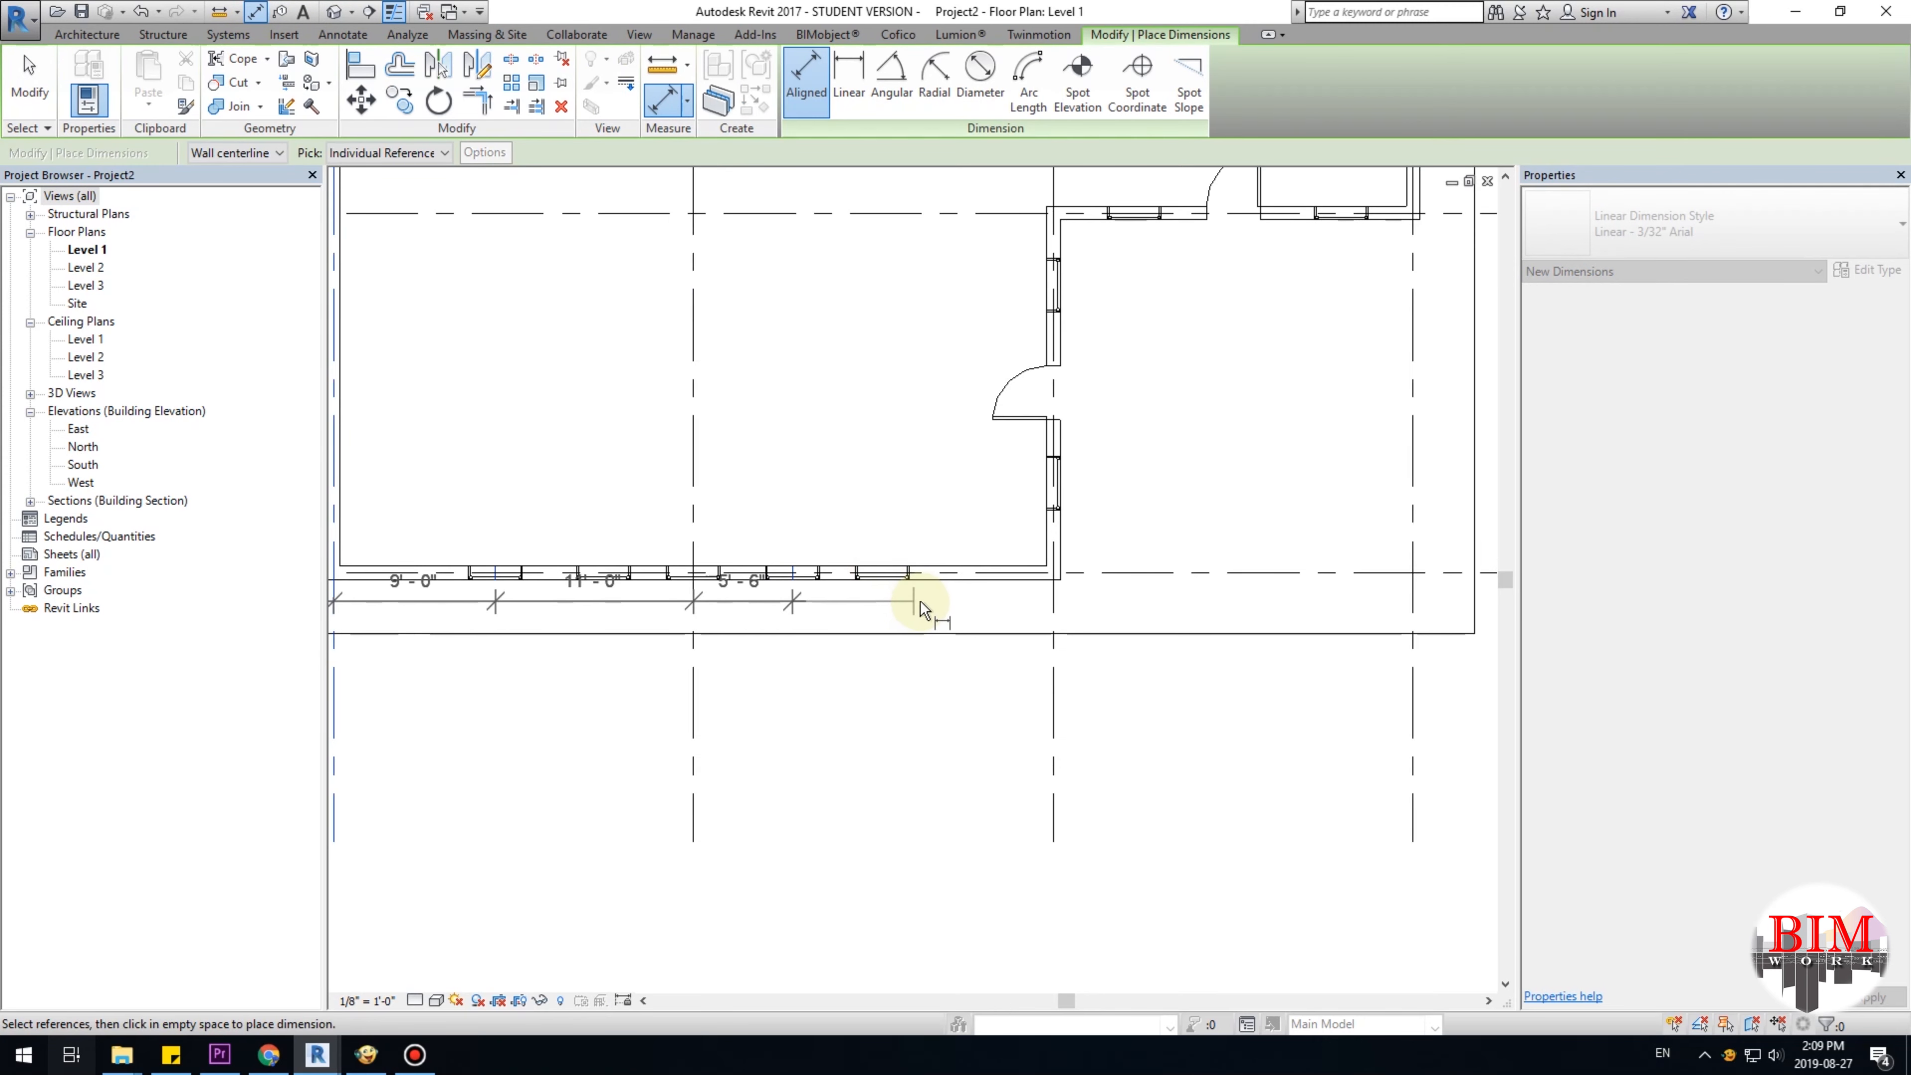
scroll(886, 583, "up", 3)
left_click(884, 580)
scroll(925, 631, "down", 2)
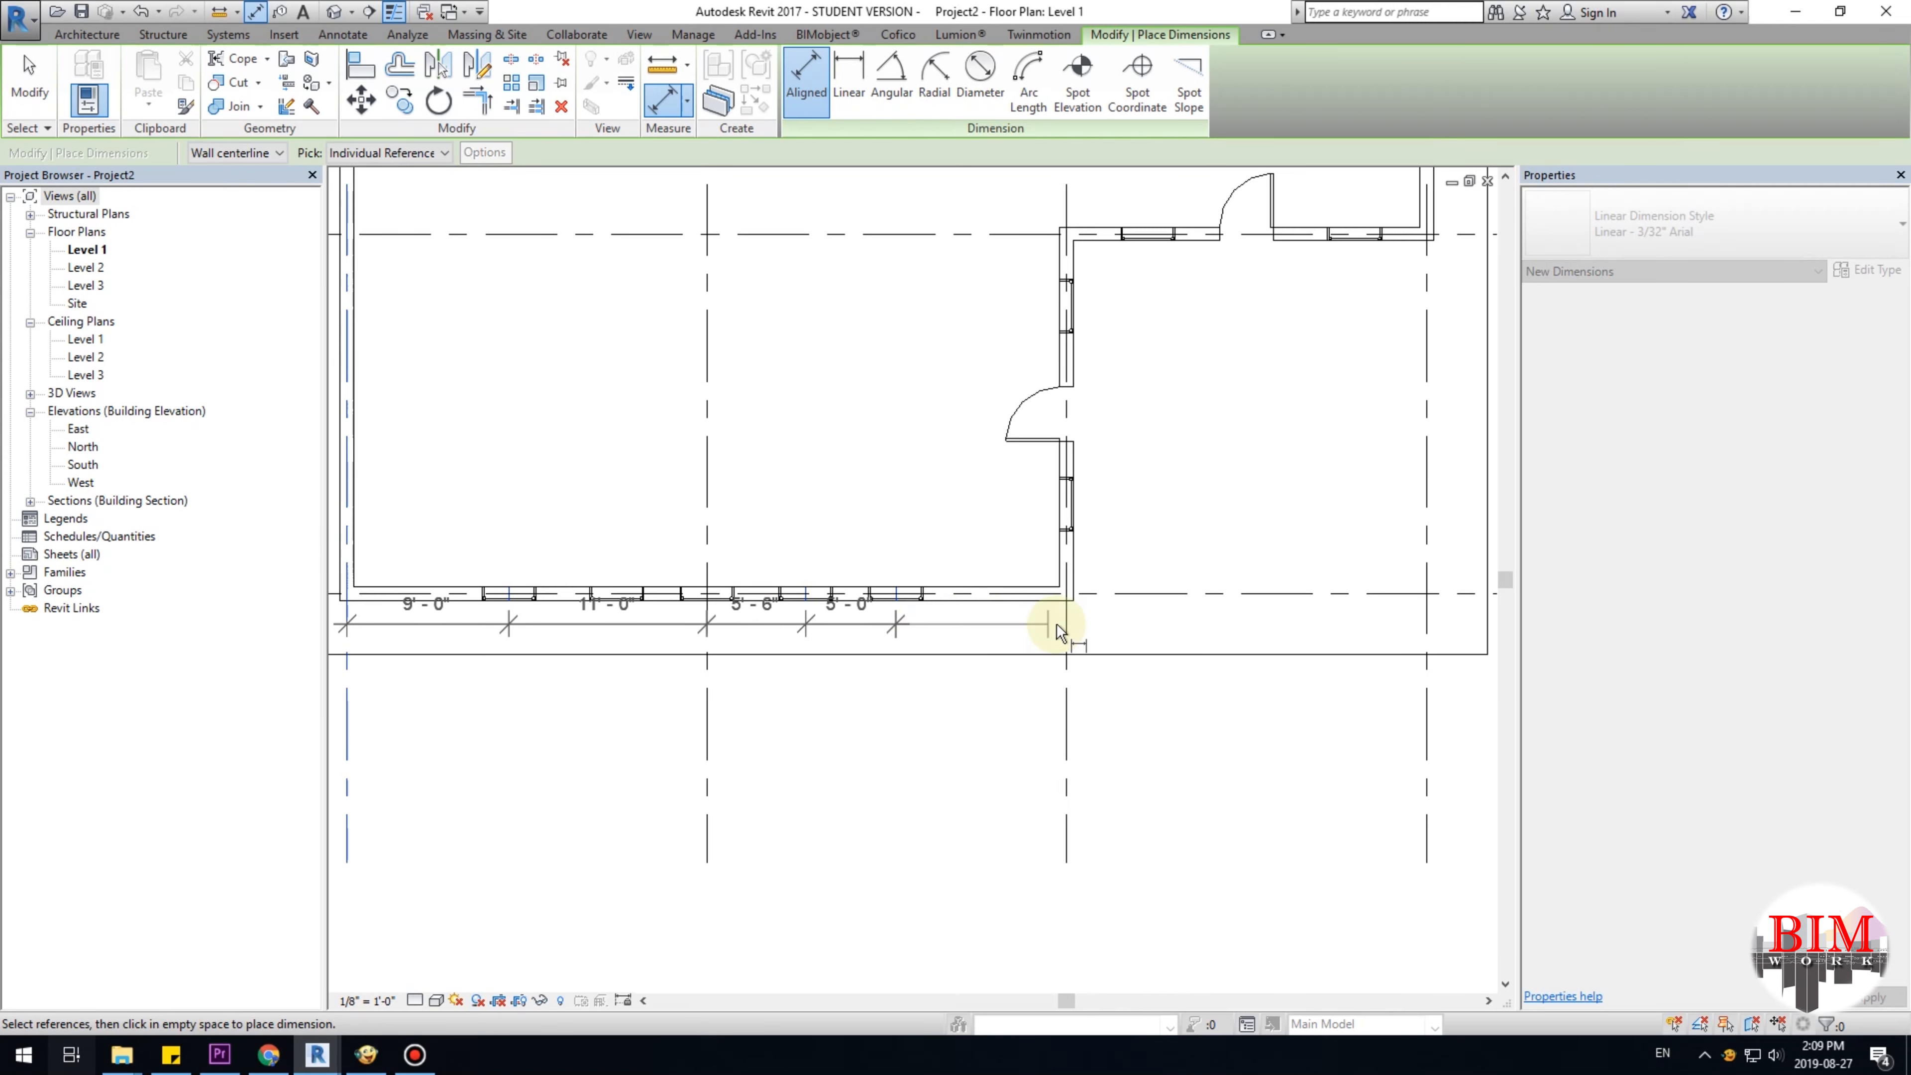
left_click(1063, 623)
left_click(903, 725)
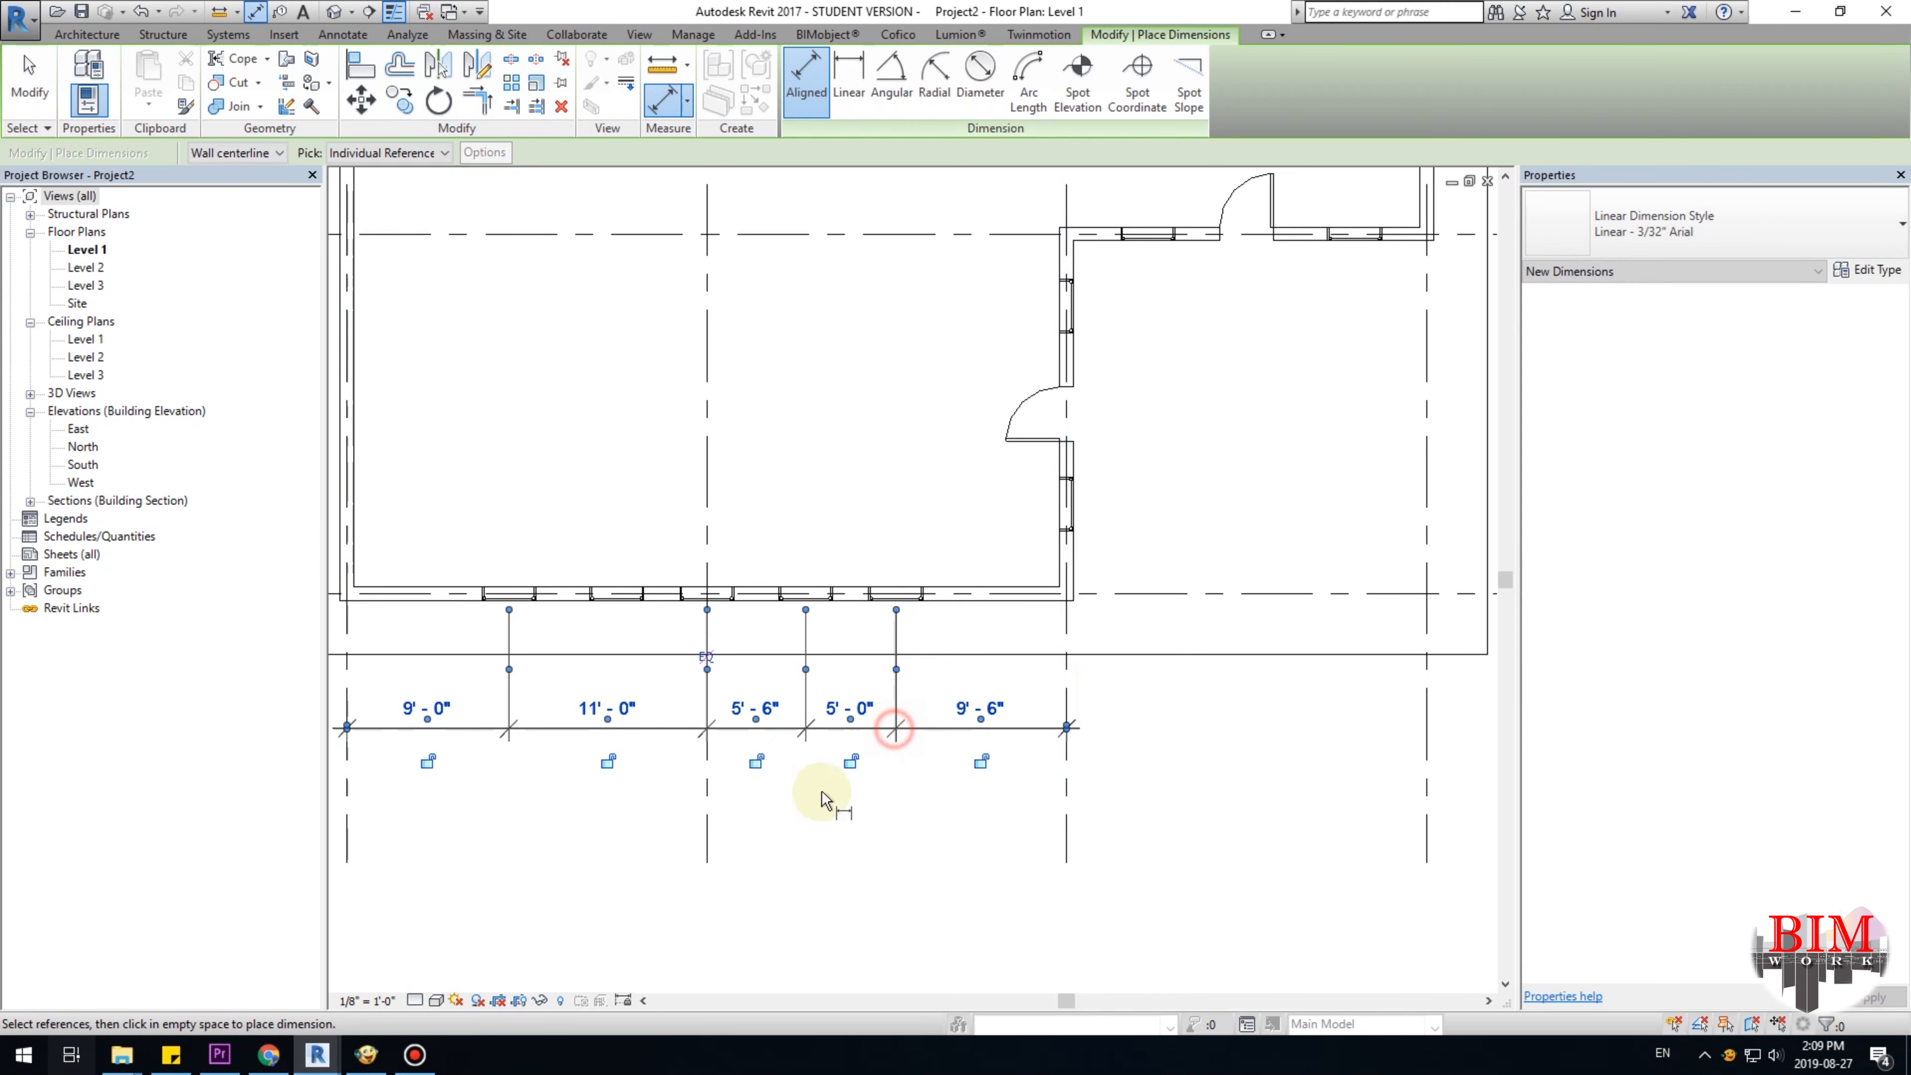
middle_click_drag(820, 788, 913, 762)
scroll(705, 720, "up", 2)
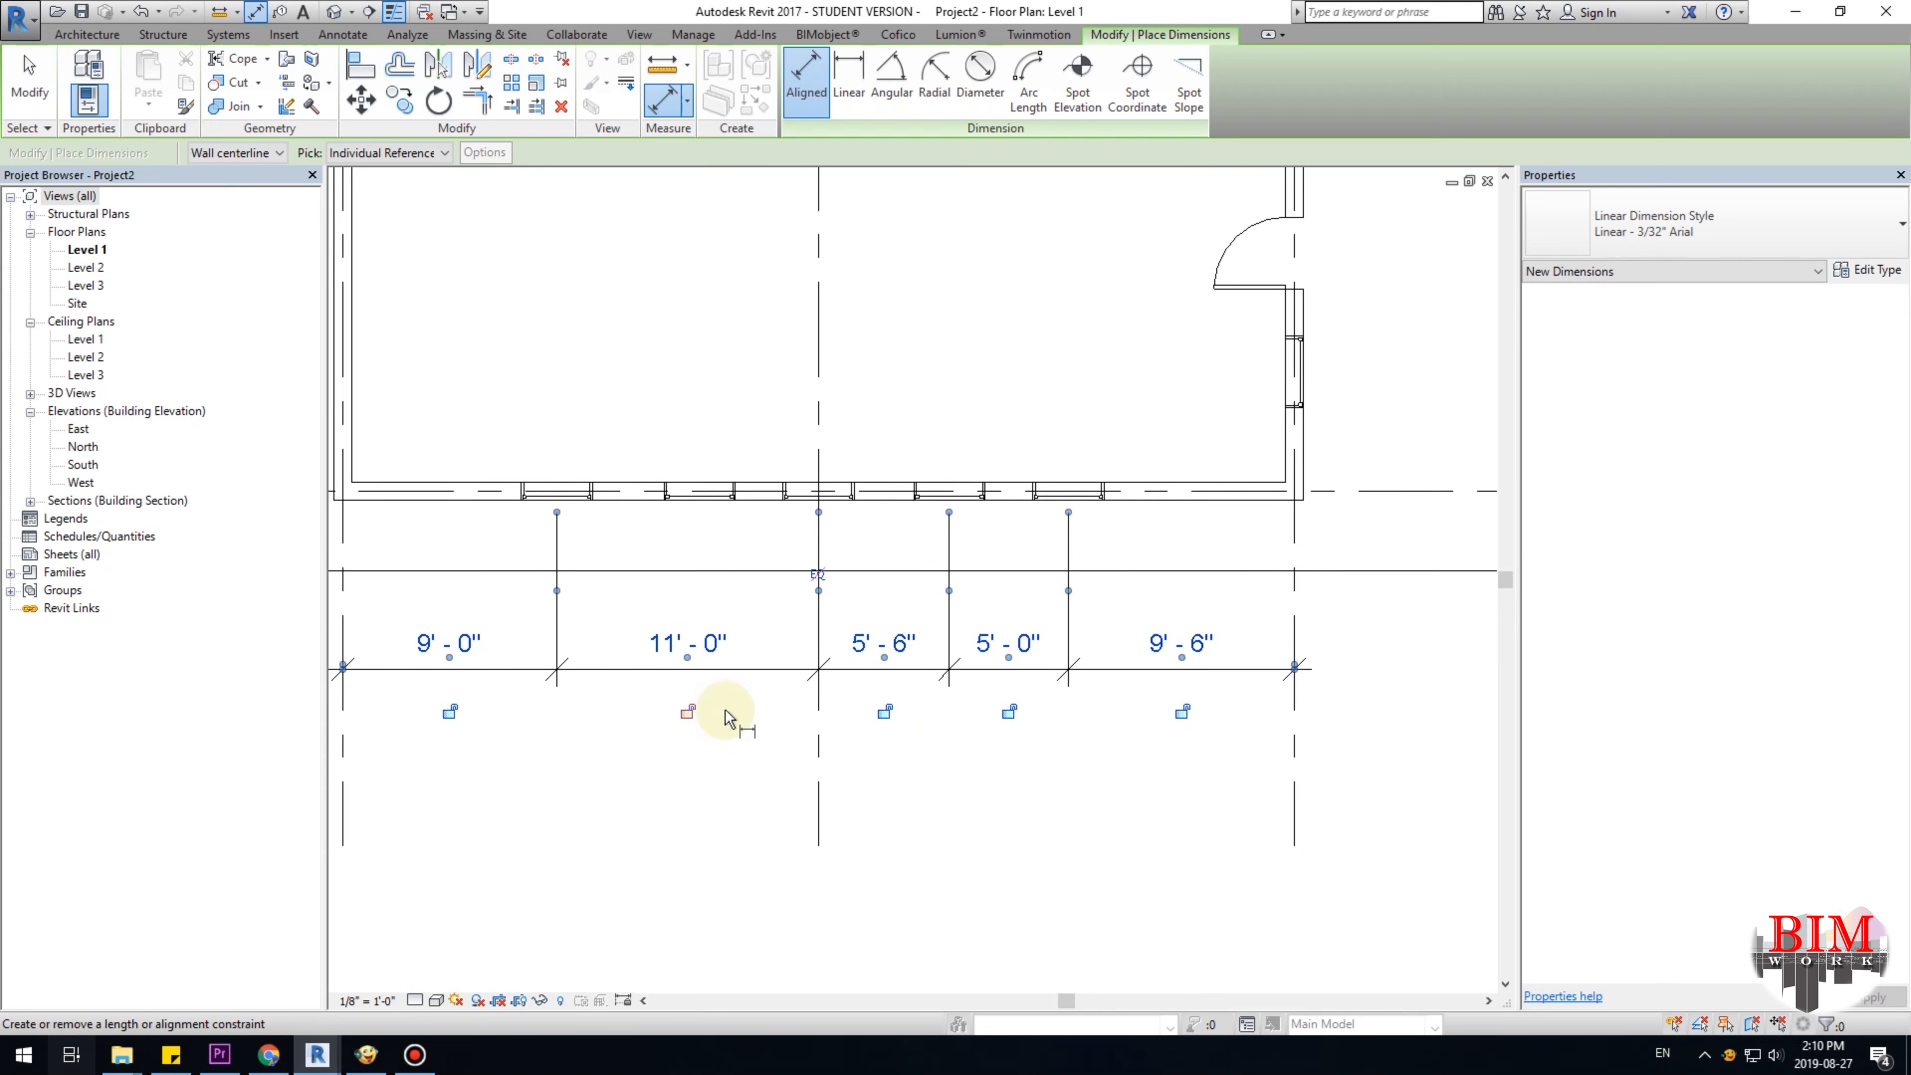
key("Escape")
key("Escape")
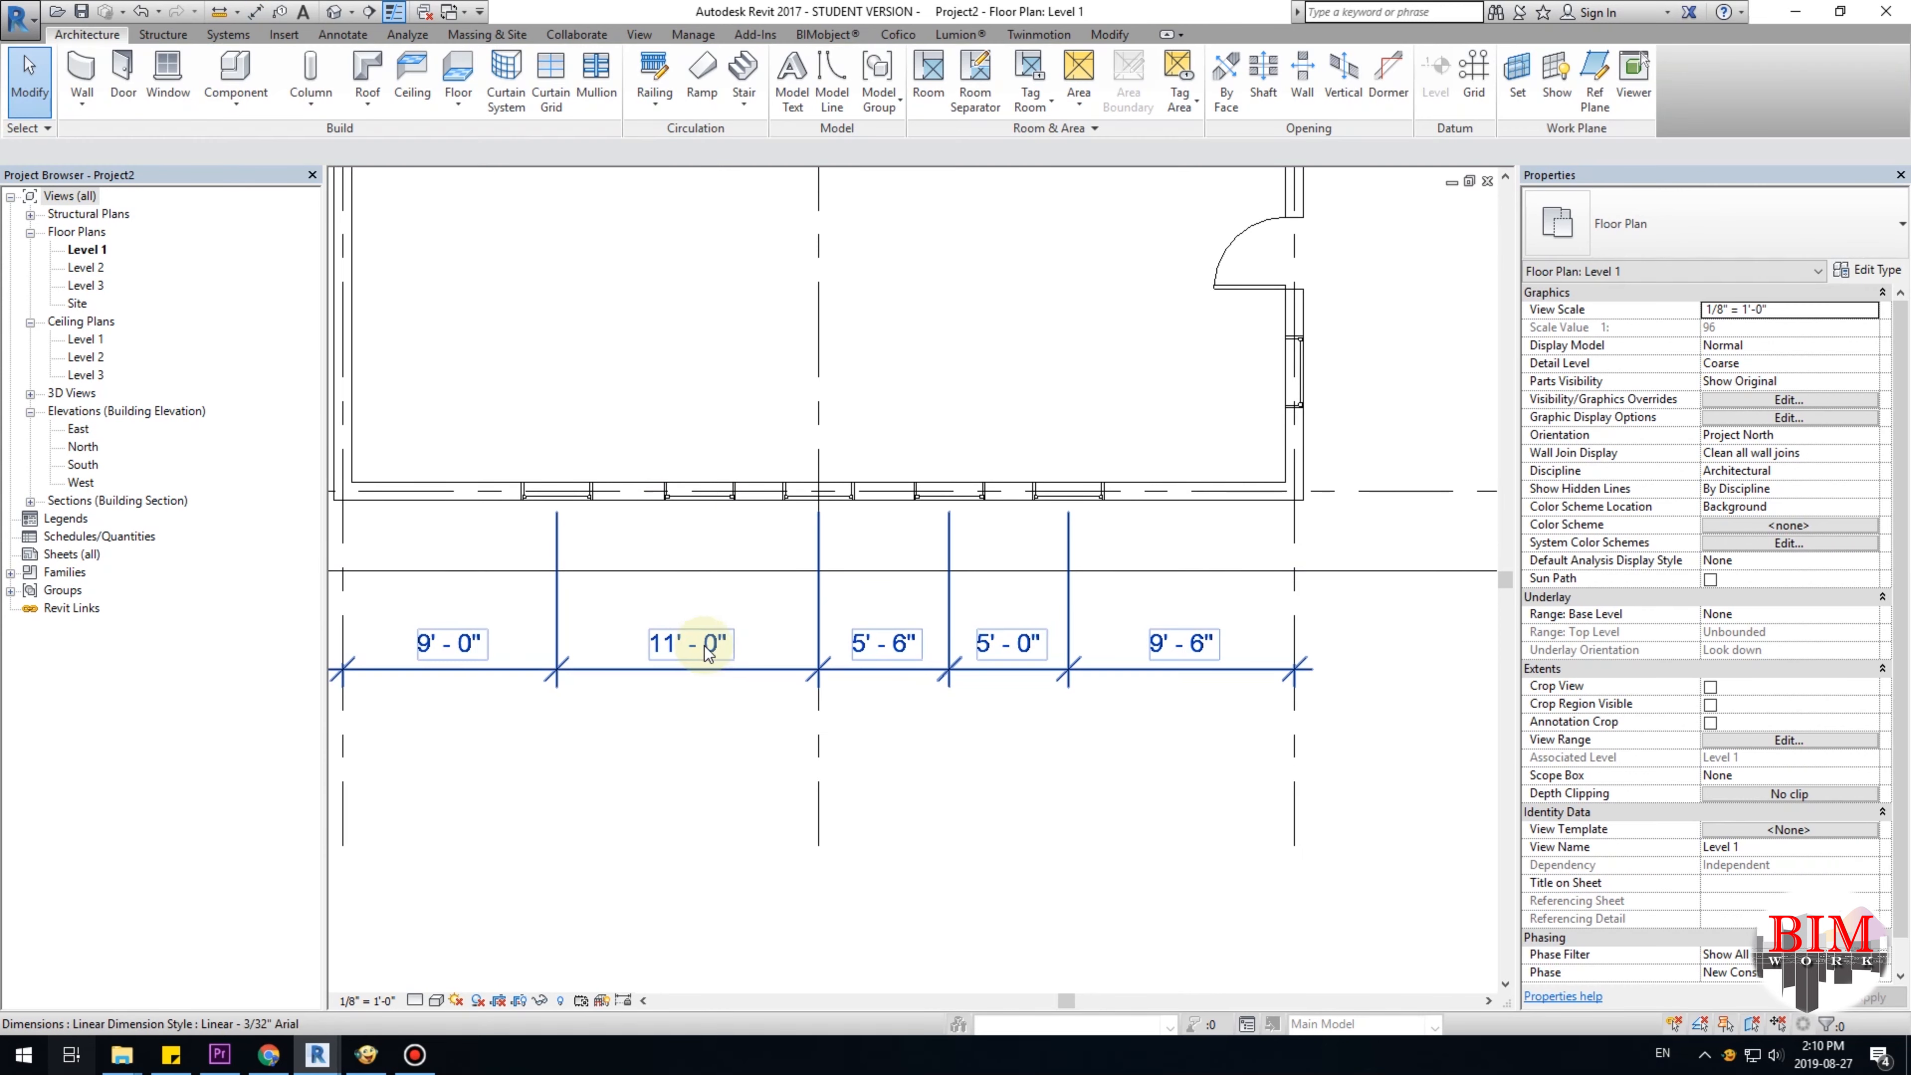
Add a witness line at the center of the second window from grid 1 to the grid D wall's dimension string.
left_click(705, 663)
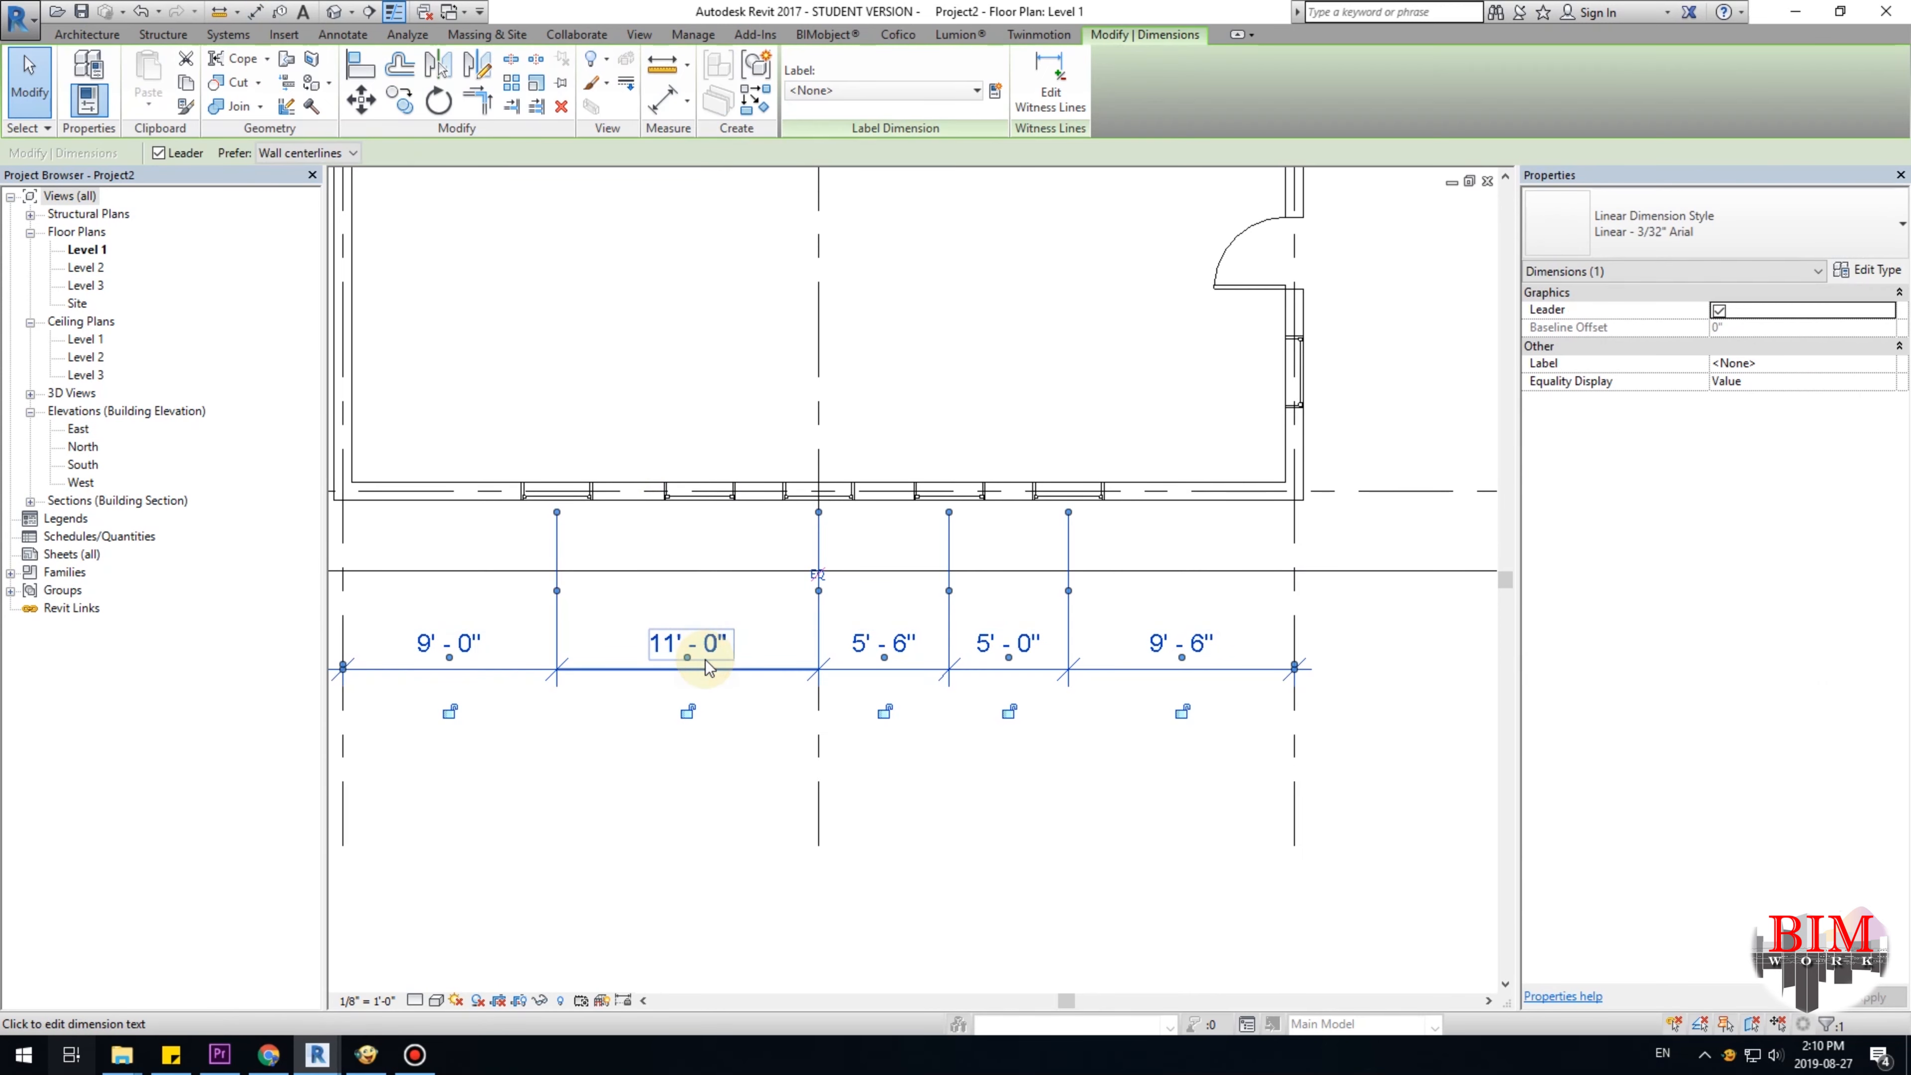
left_click(1052, 102)
left_click(698, 494)
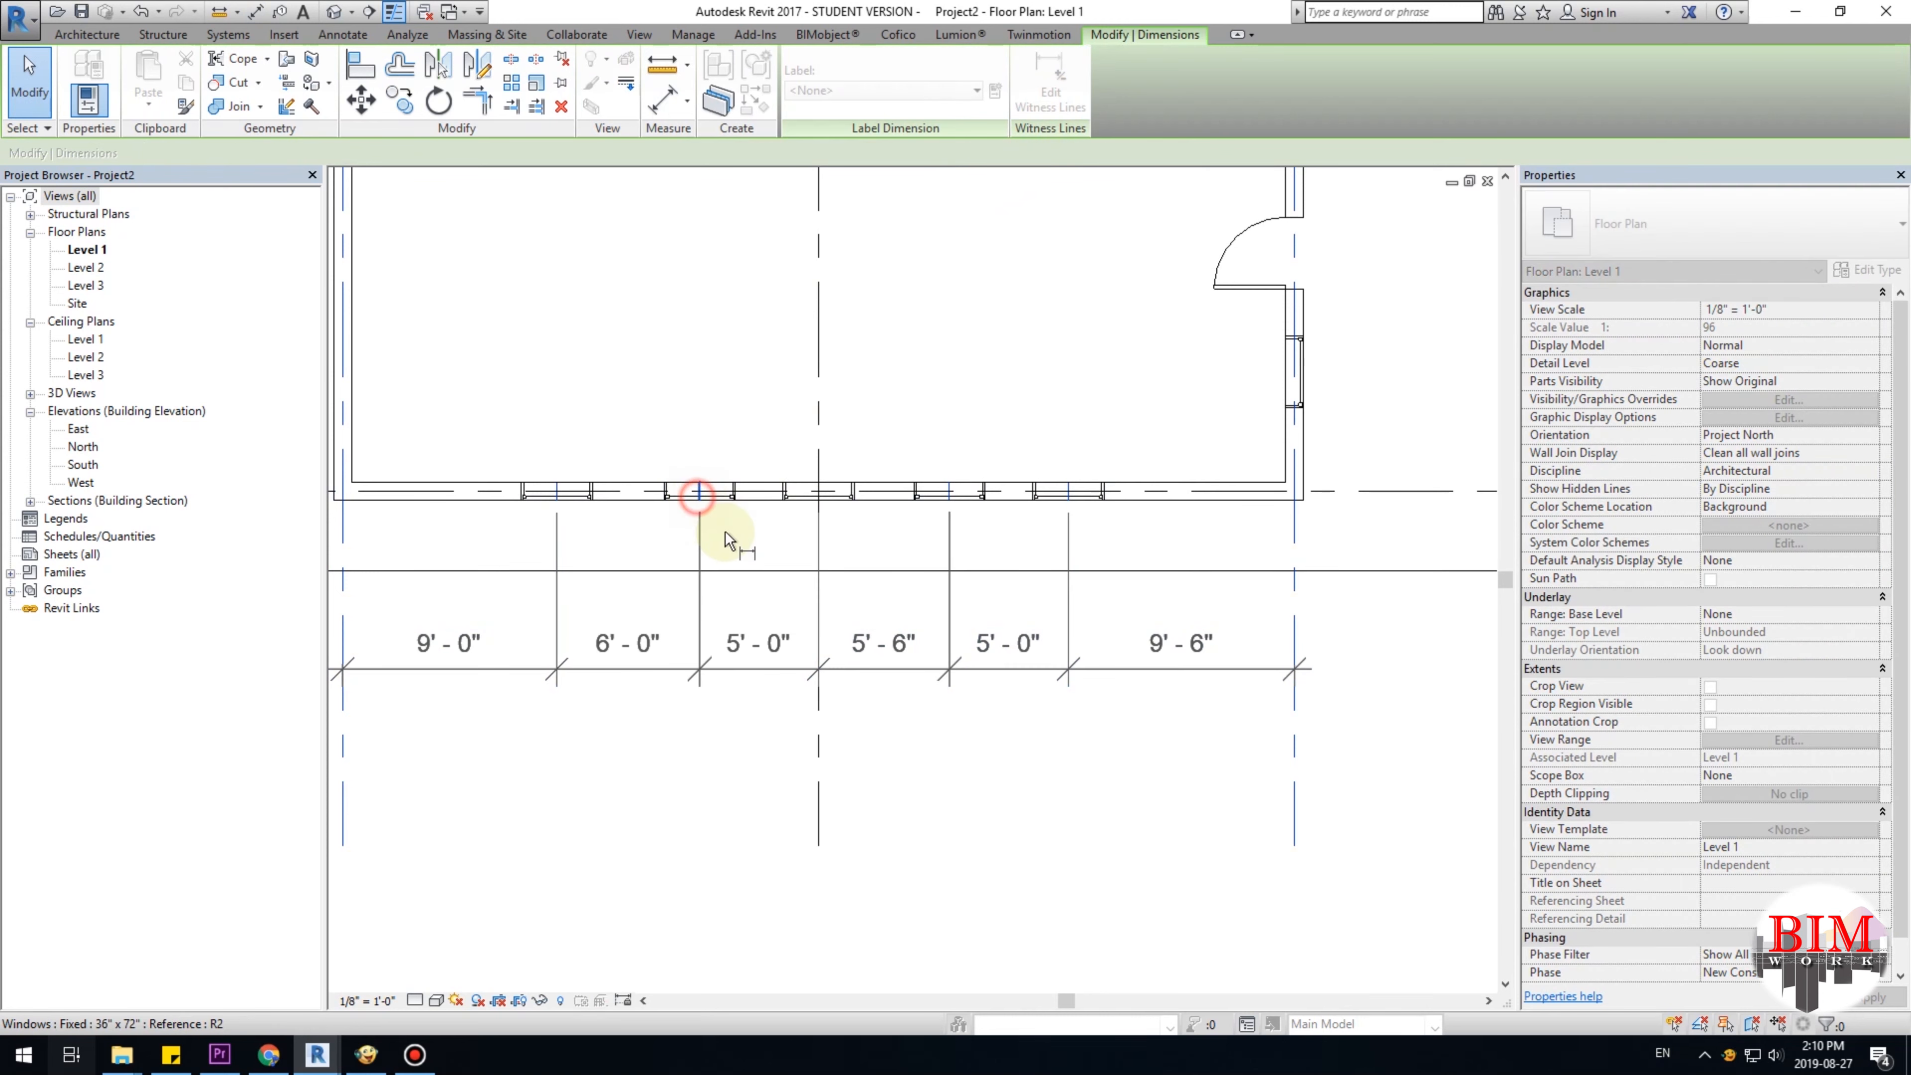
left_click(778, 535)
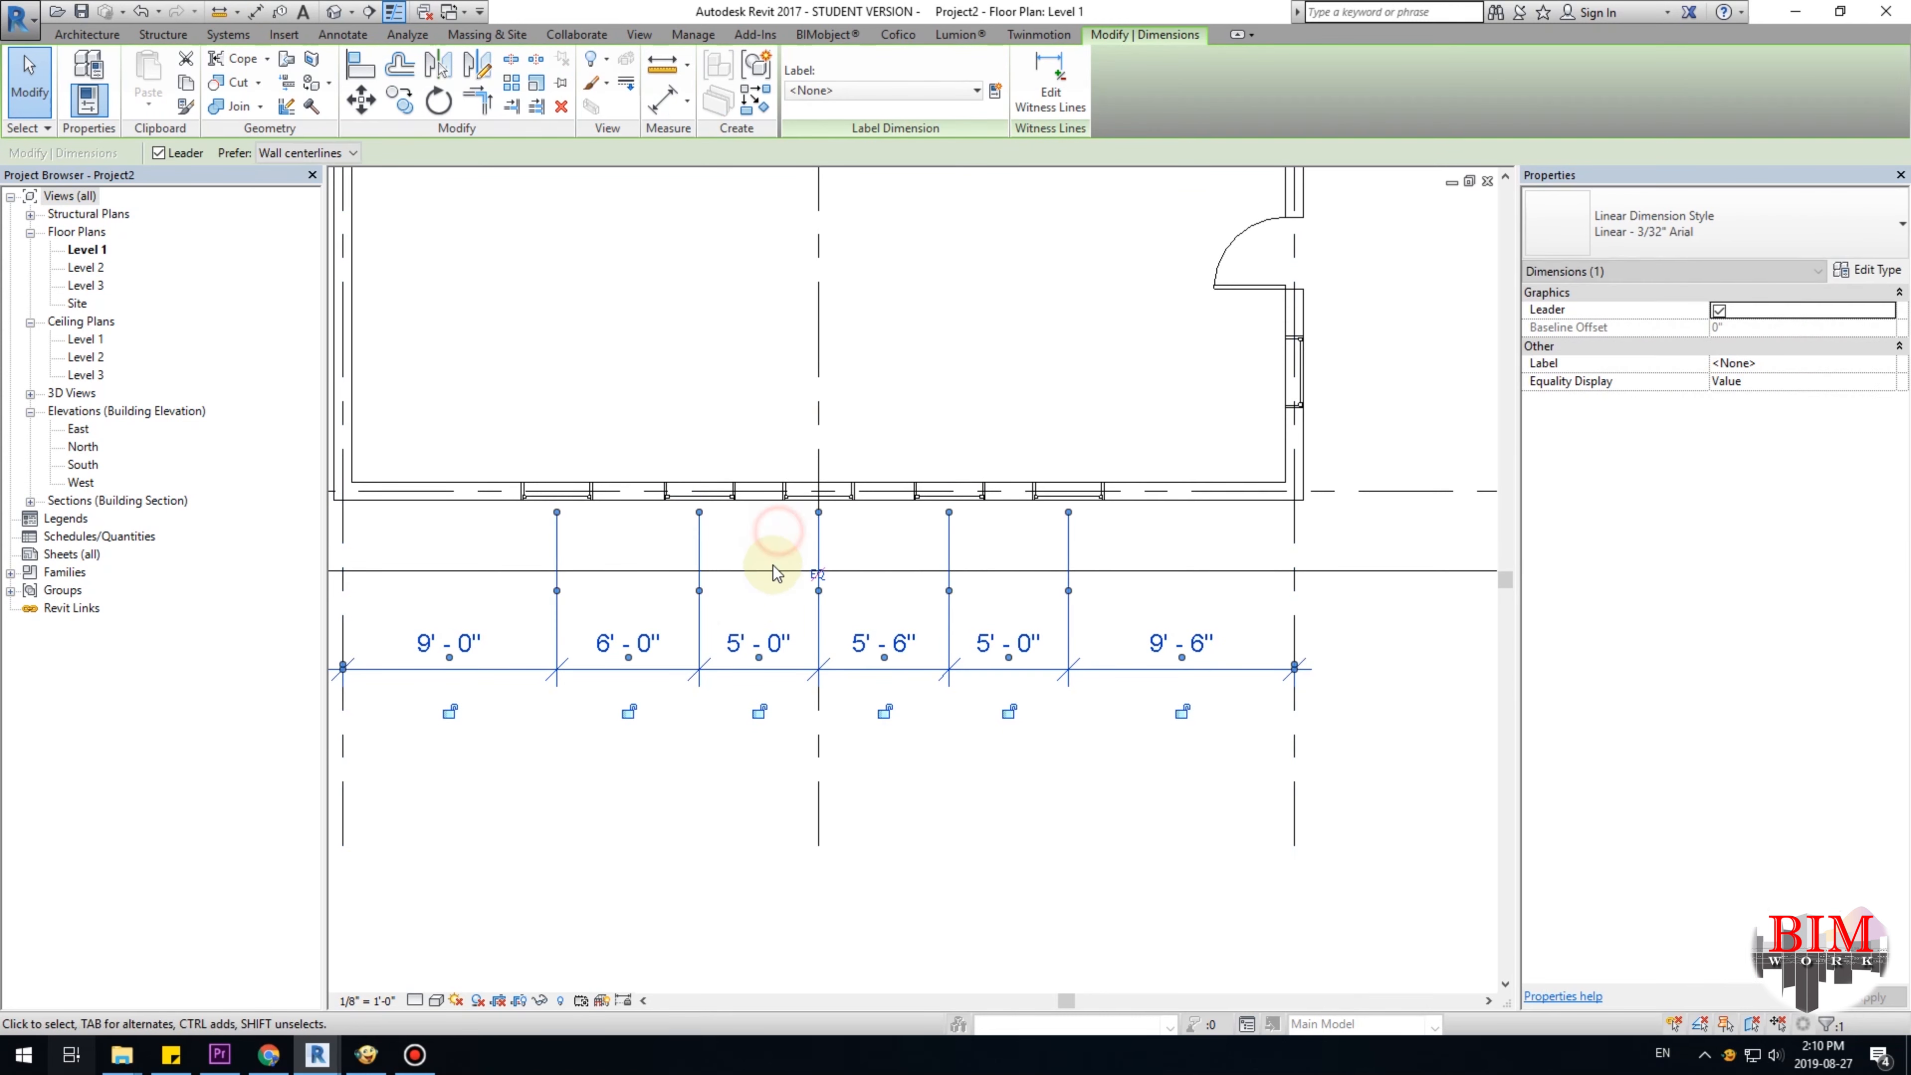
scroll(754, 615, "down", 3)
left_click(892, 716)
Make all segments of the grid D wall's dimension string equal so the five windows are evenly spaced.
scroll(818, 719, "up", 2)
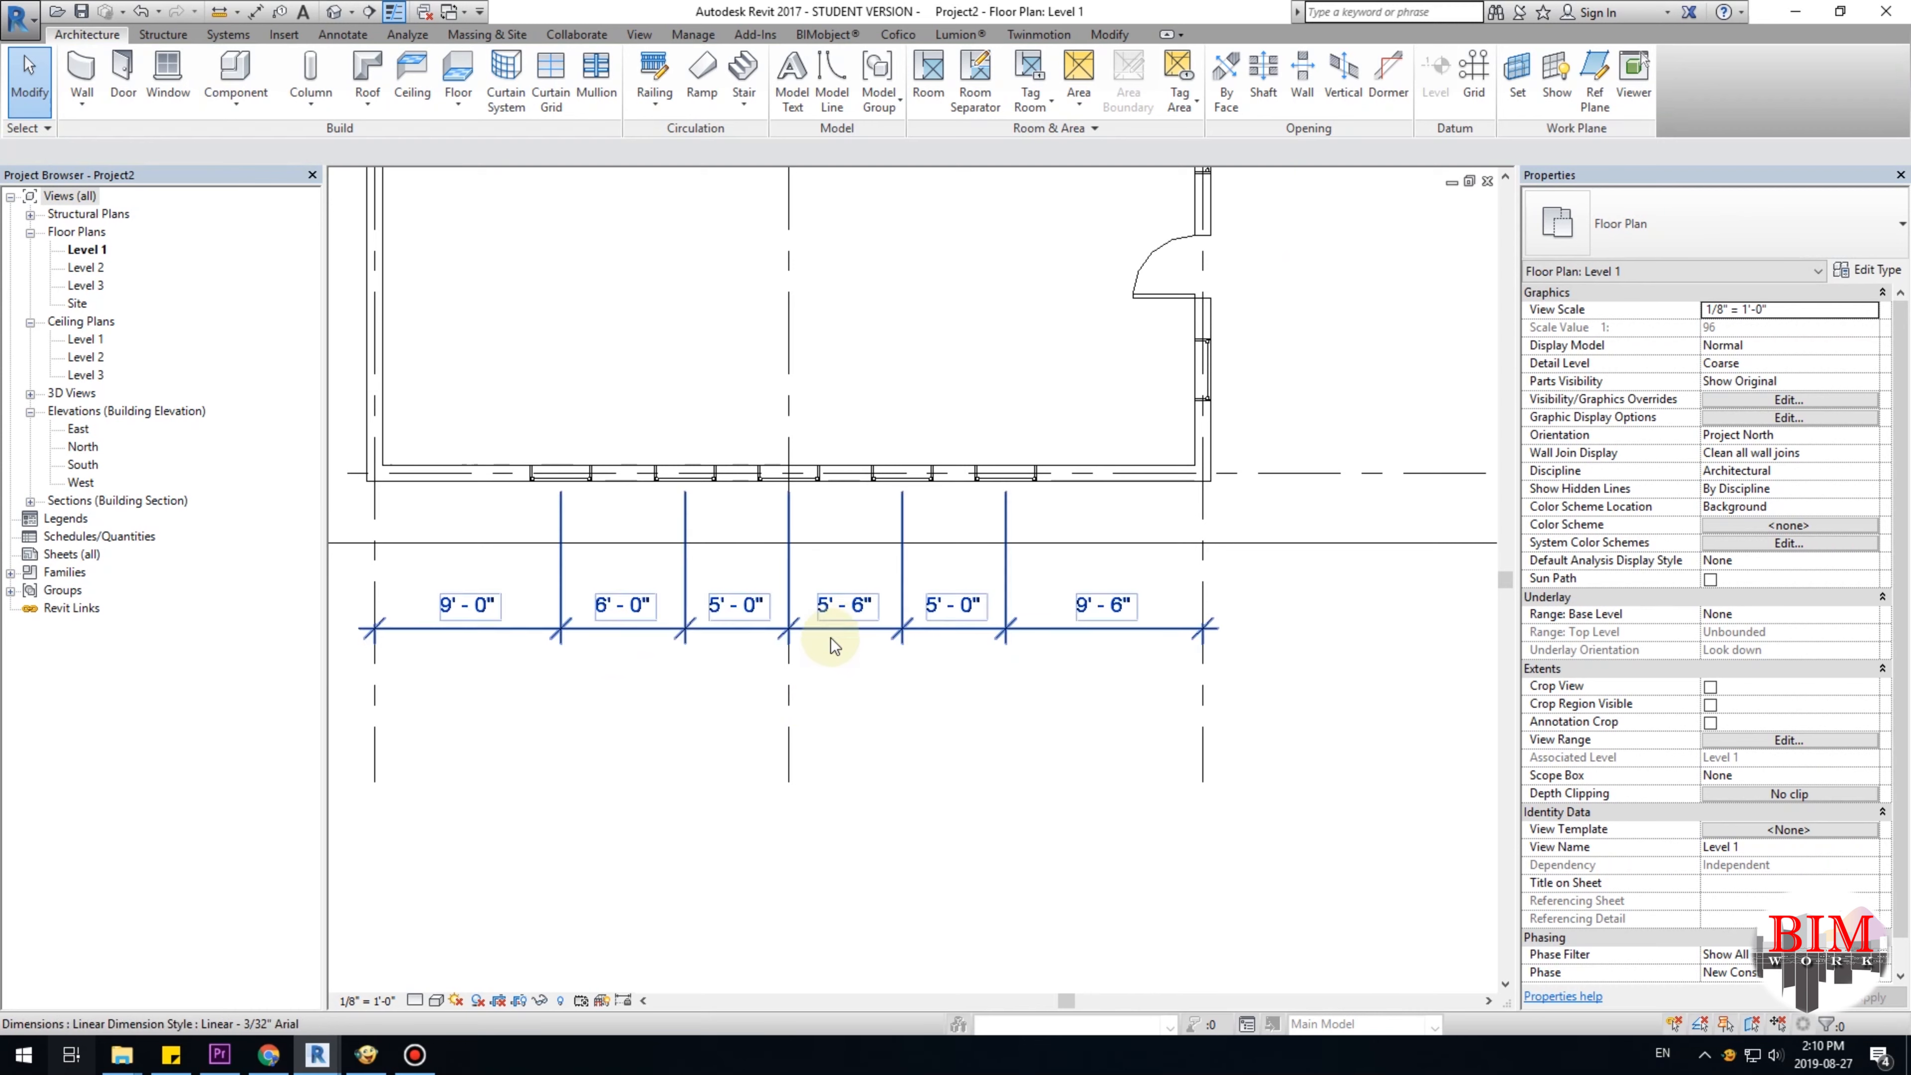
left_click(833, 628)
scroll(831, 566, "up", 1)
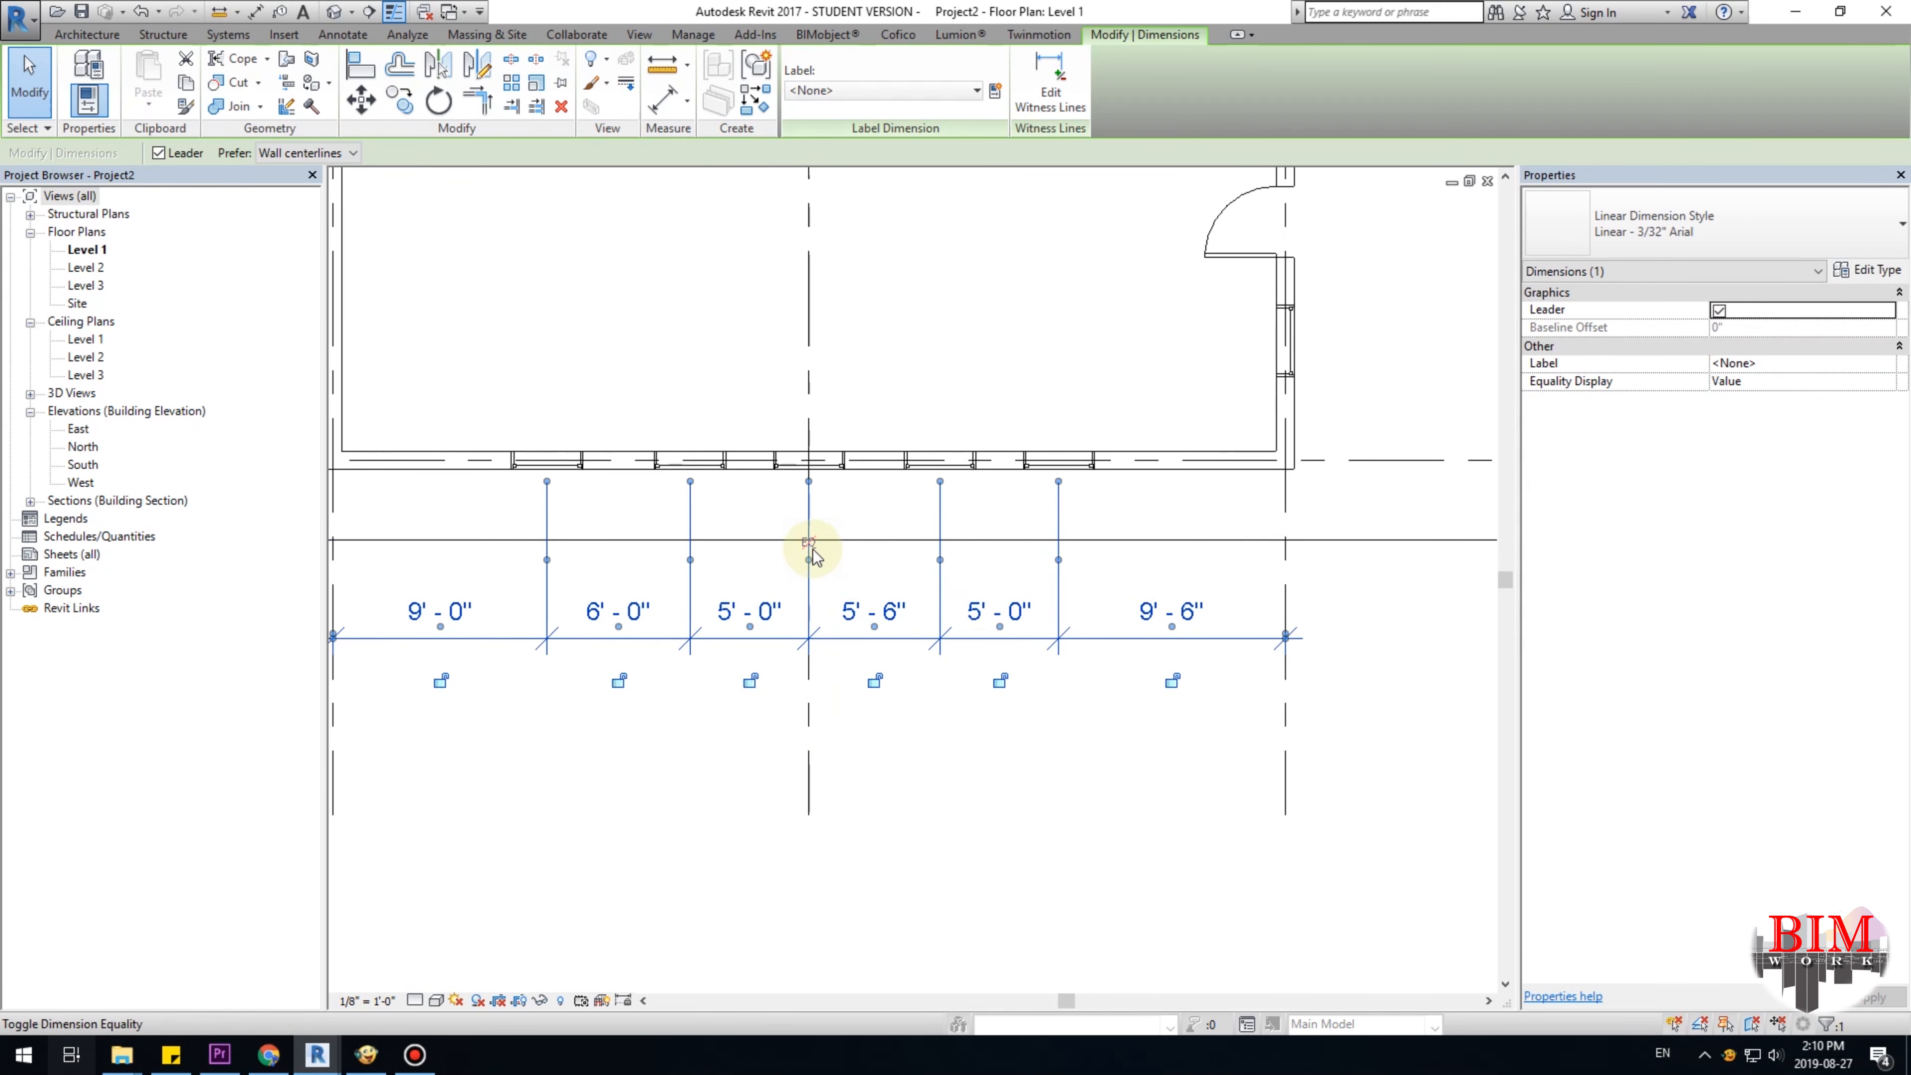
left_click(809, 548)
left_click(875, 731)
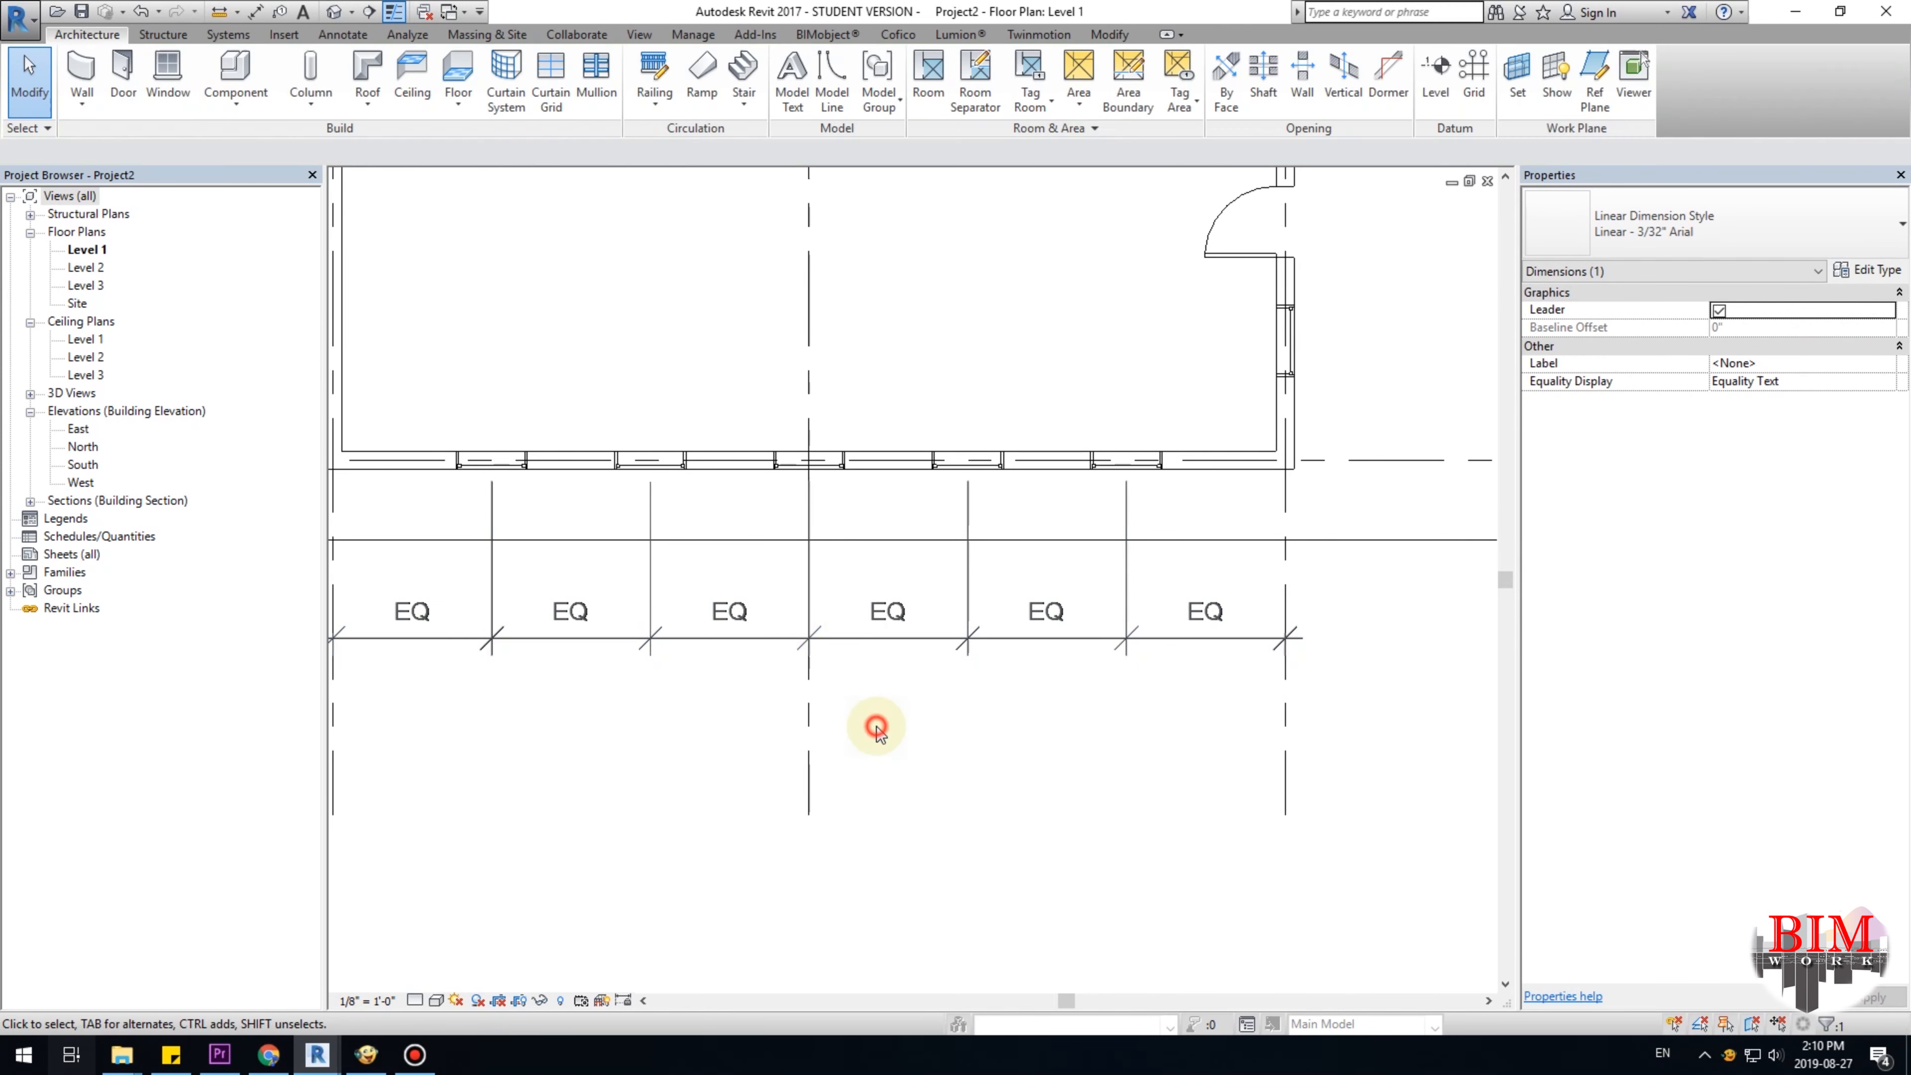
Delete the equality dimension string along the grid D wall.
left_click(854, 642)
scroll(921, 772, "down", 1)
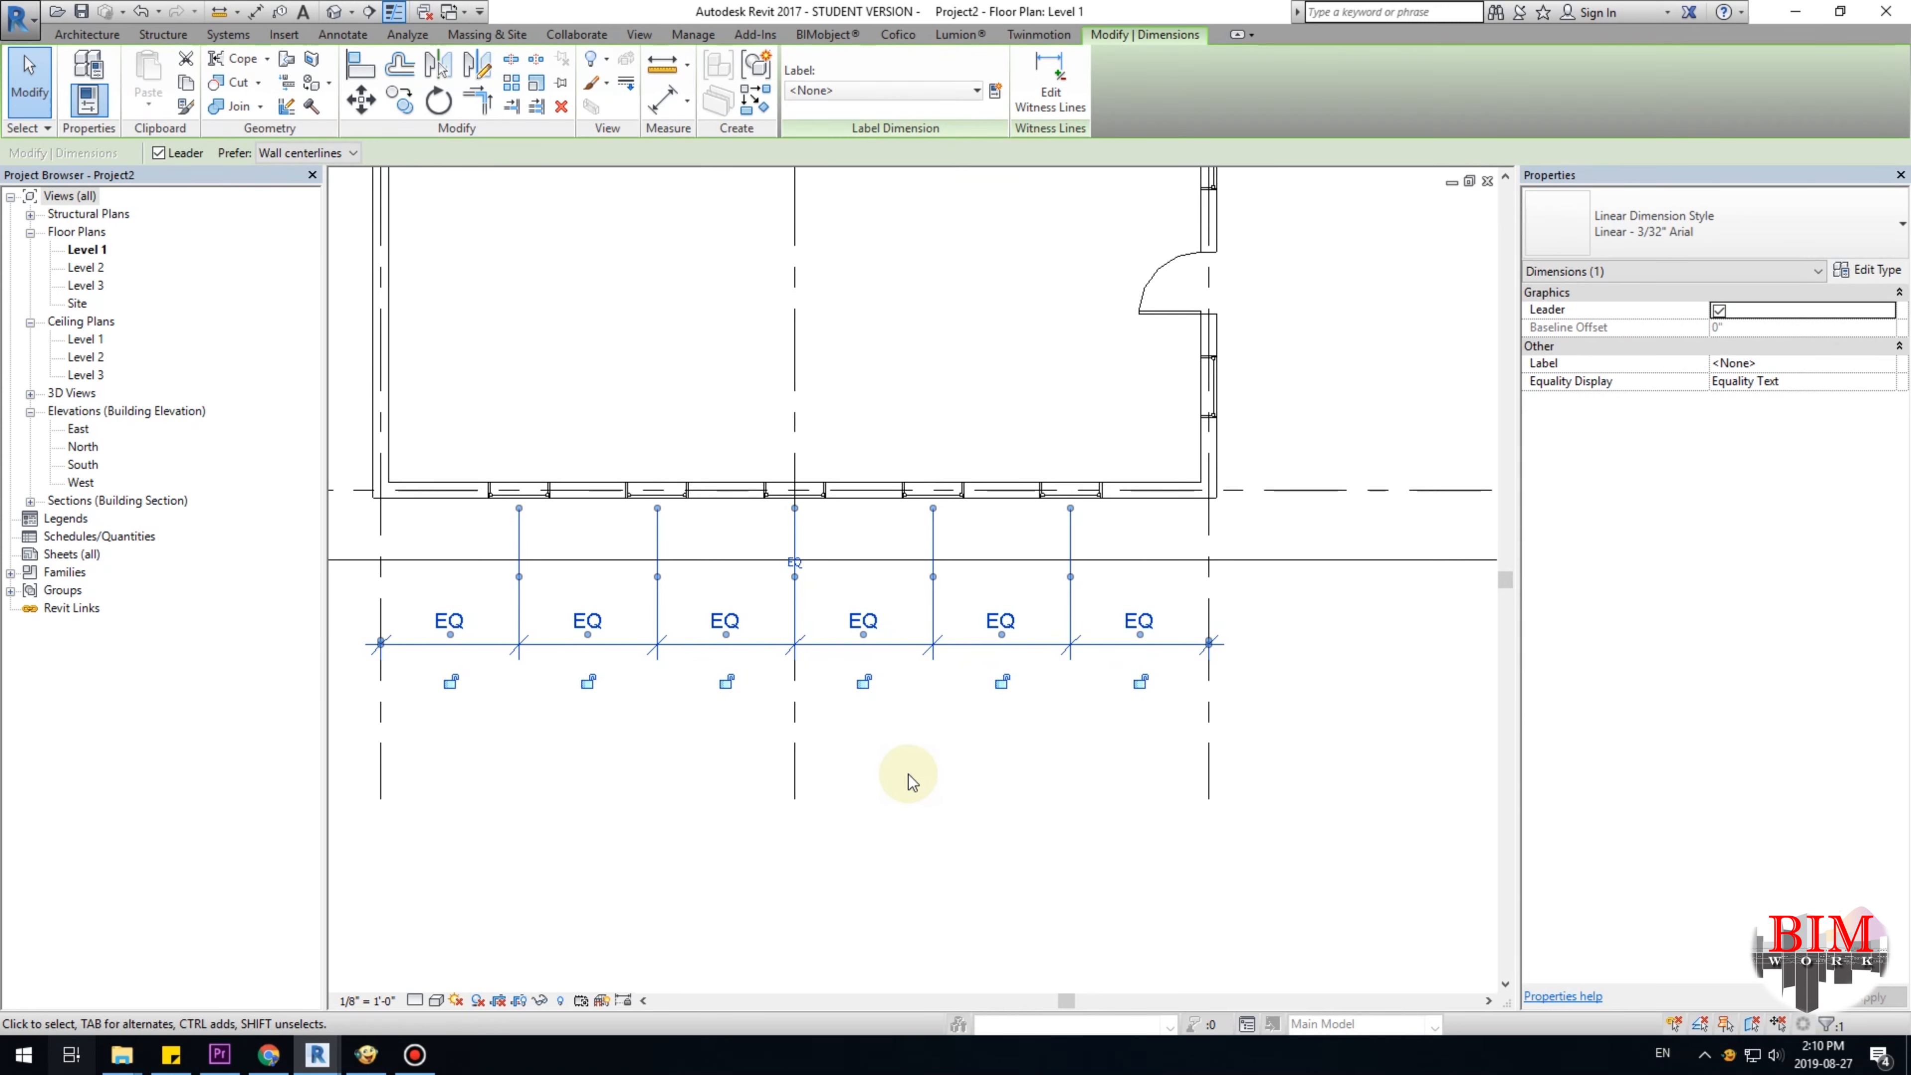
key("Delete")
left_click(1540, 1009)
left_click(1085, 766)
scroll(898, 681, "down", 5)
middle_click_drag(1147, 727, 993, 827)
scroll(972, 571, "up", 3)
scroll(972, 570, "up", 2)
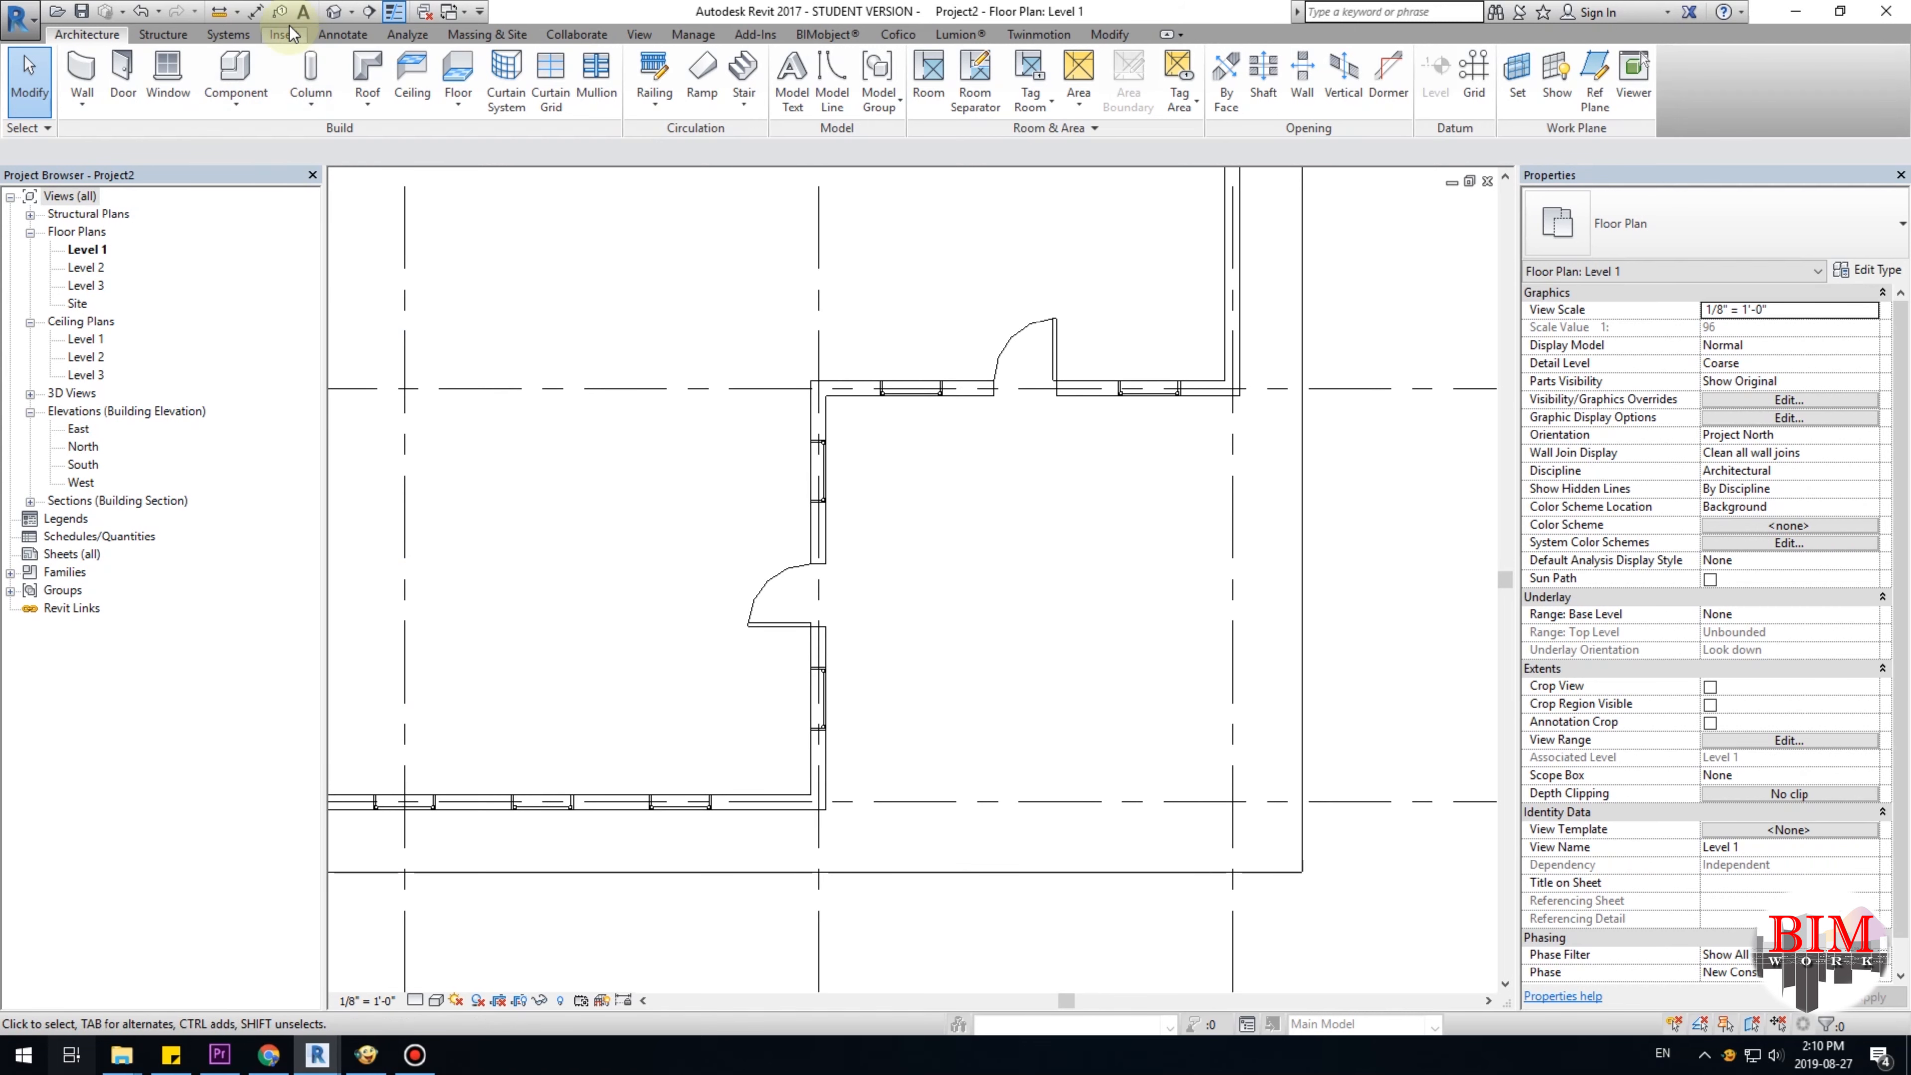
left_click(256, 12)
scroll(811, 457, "up", 2)
left_click(792, 455)
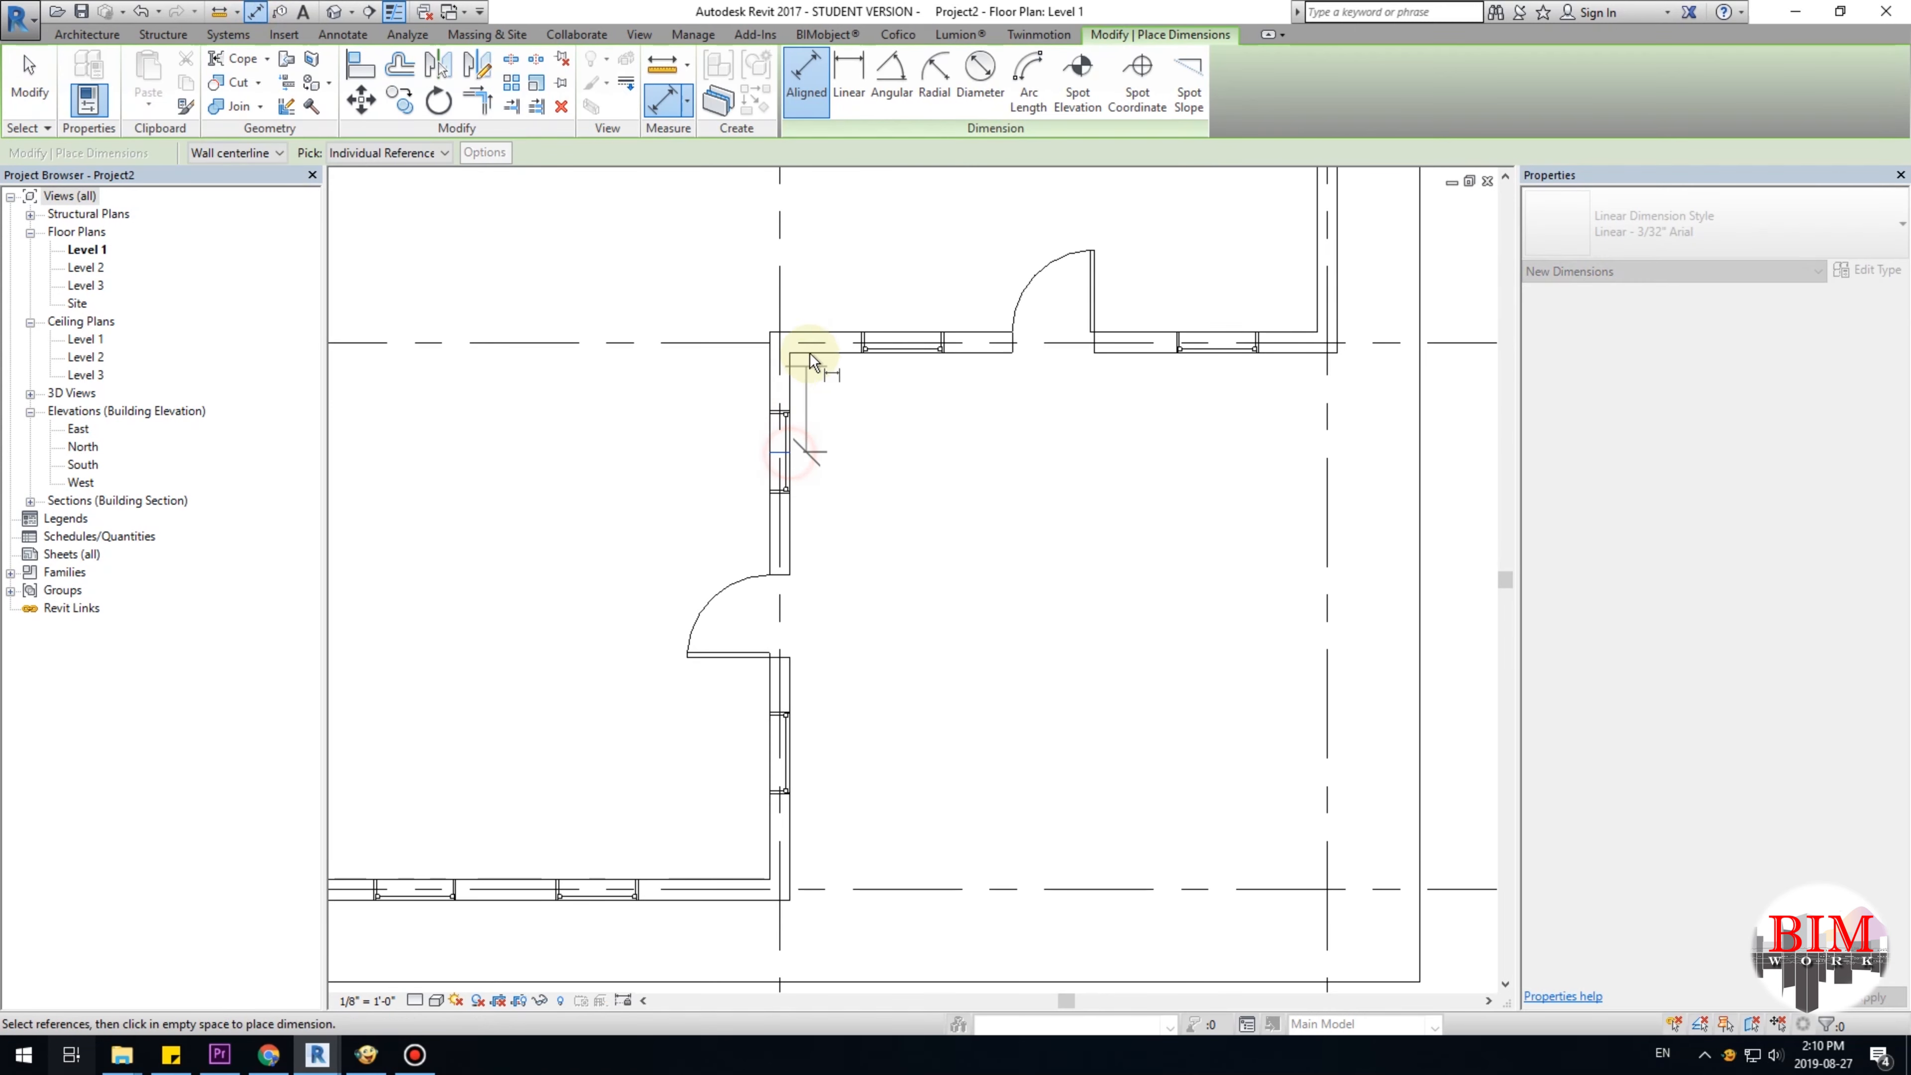
left_click(800, 346)
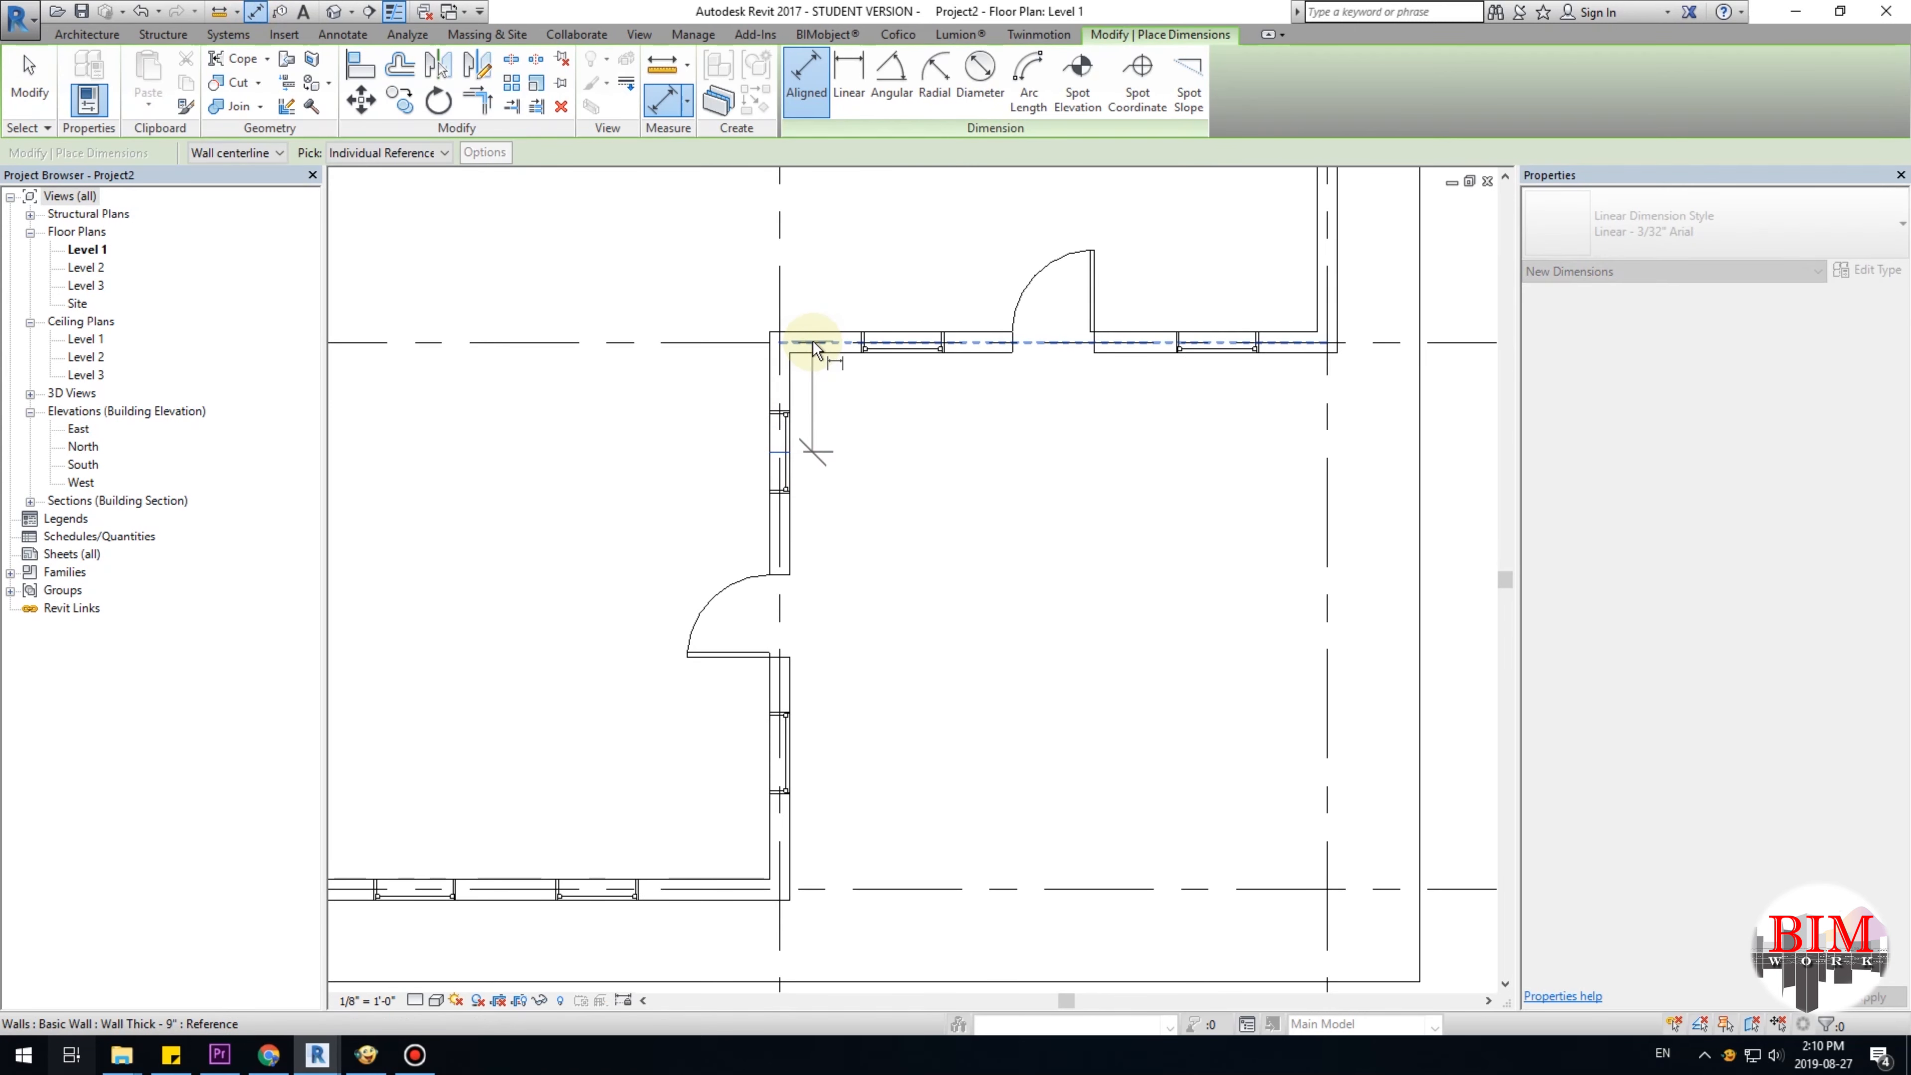
left_click(801, 577)
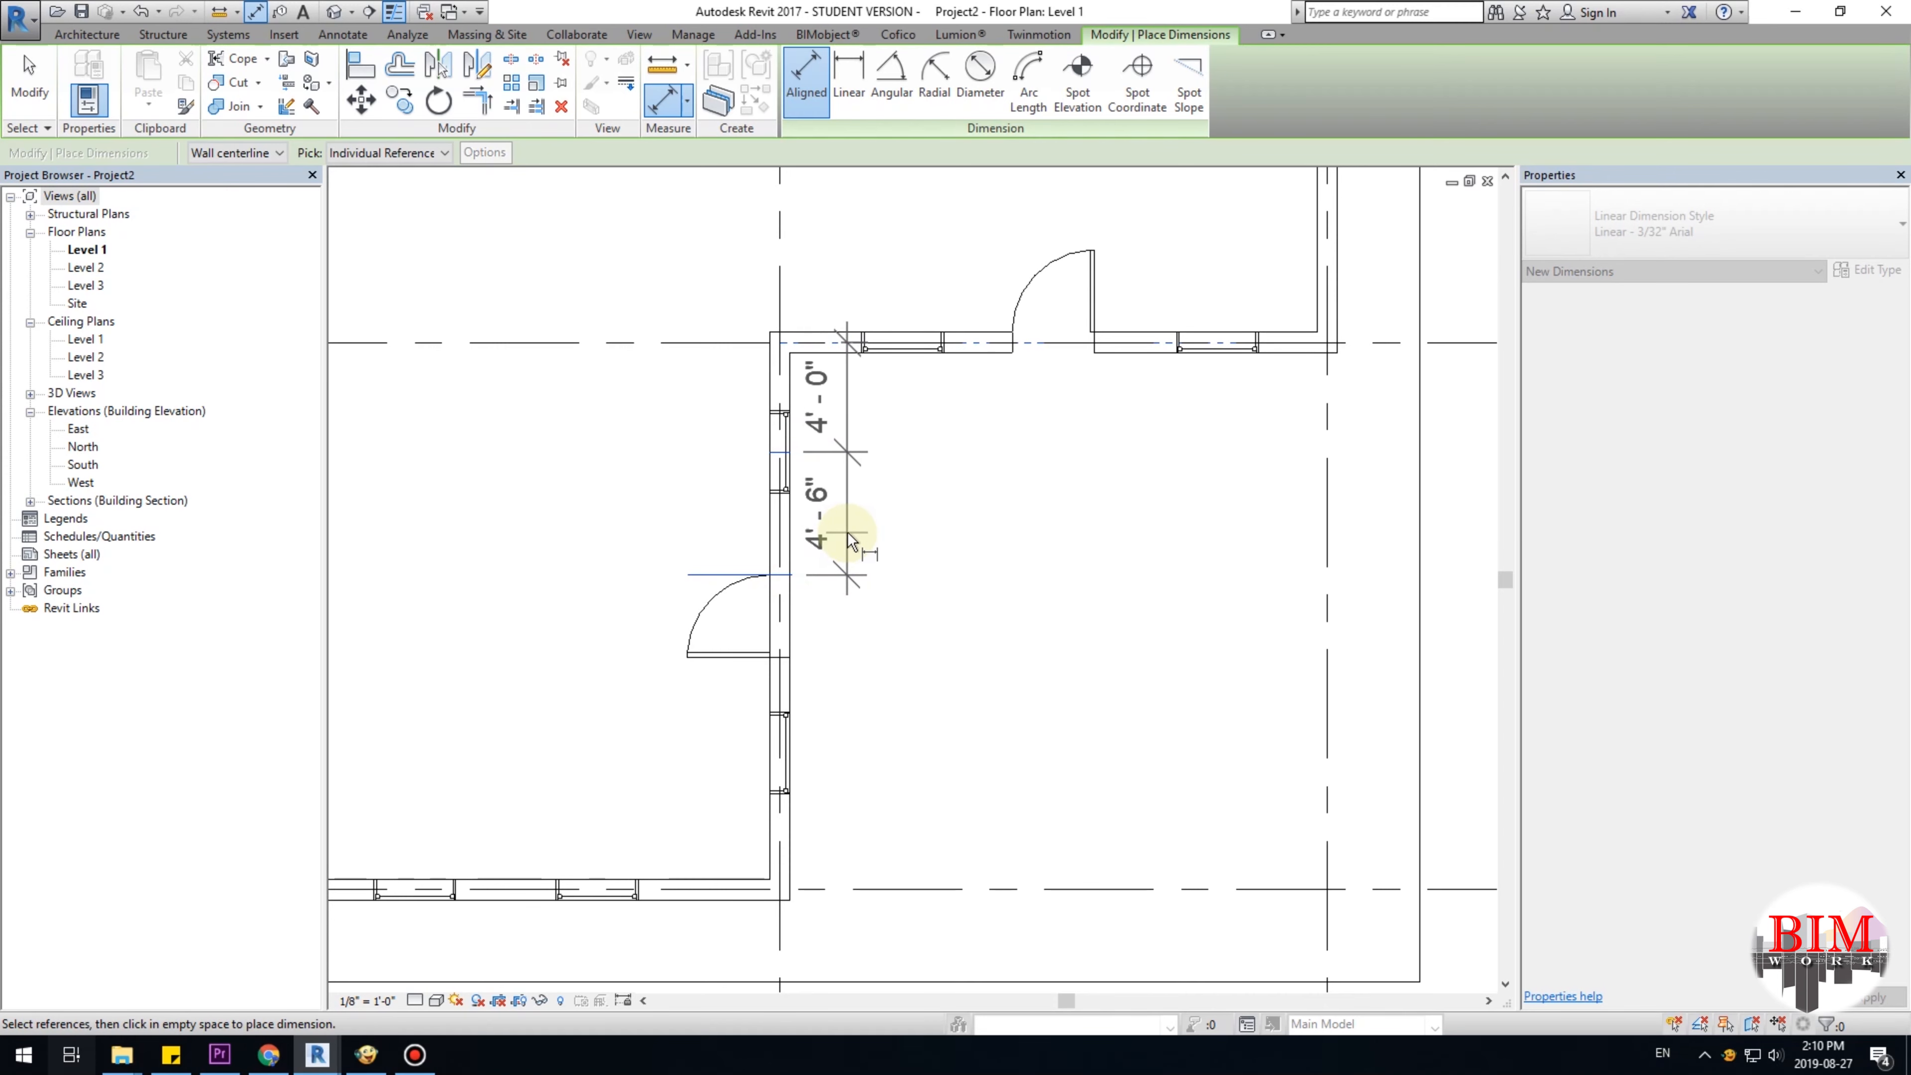
key("Escape")
Dimension from the grid 3 door opening through the window nearest grid C to the grid C wall face, and make both segments equal.
scroll(767, 595, "up", 2)
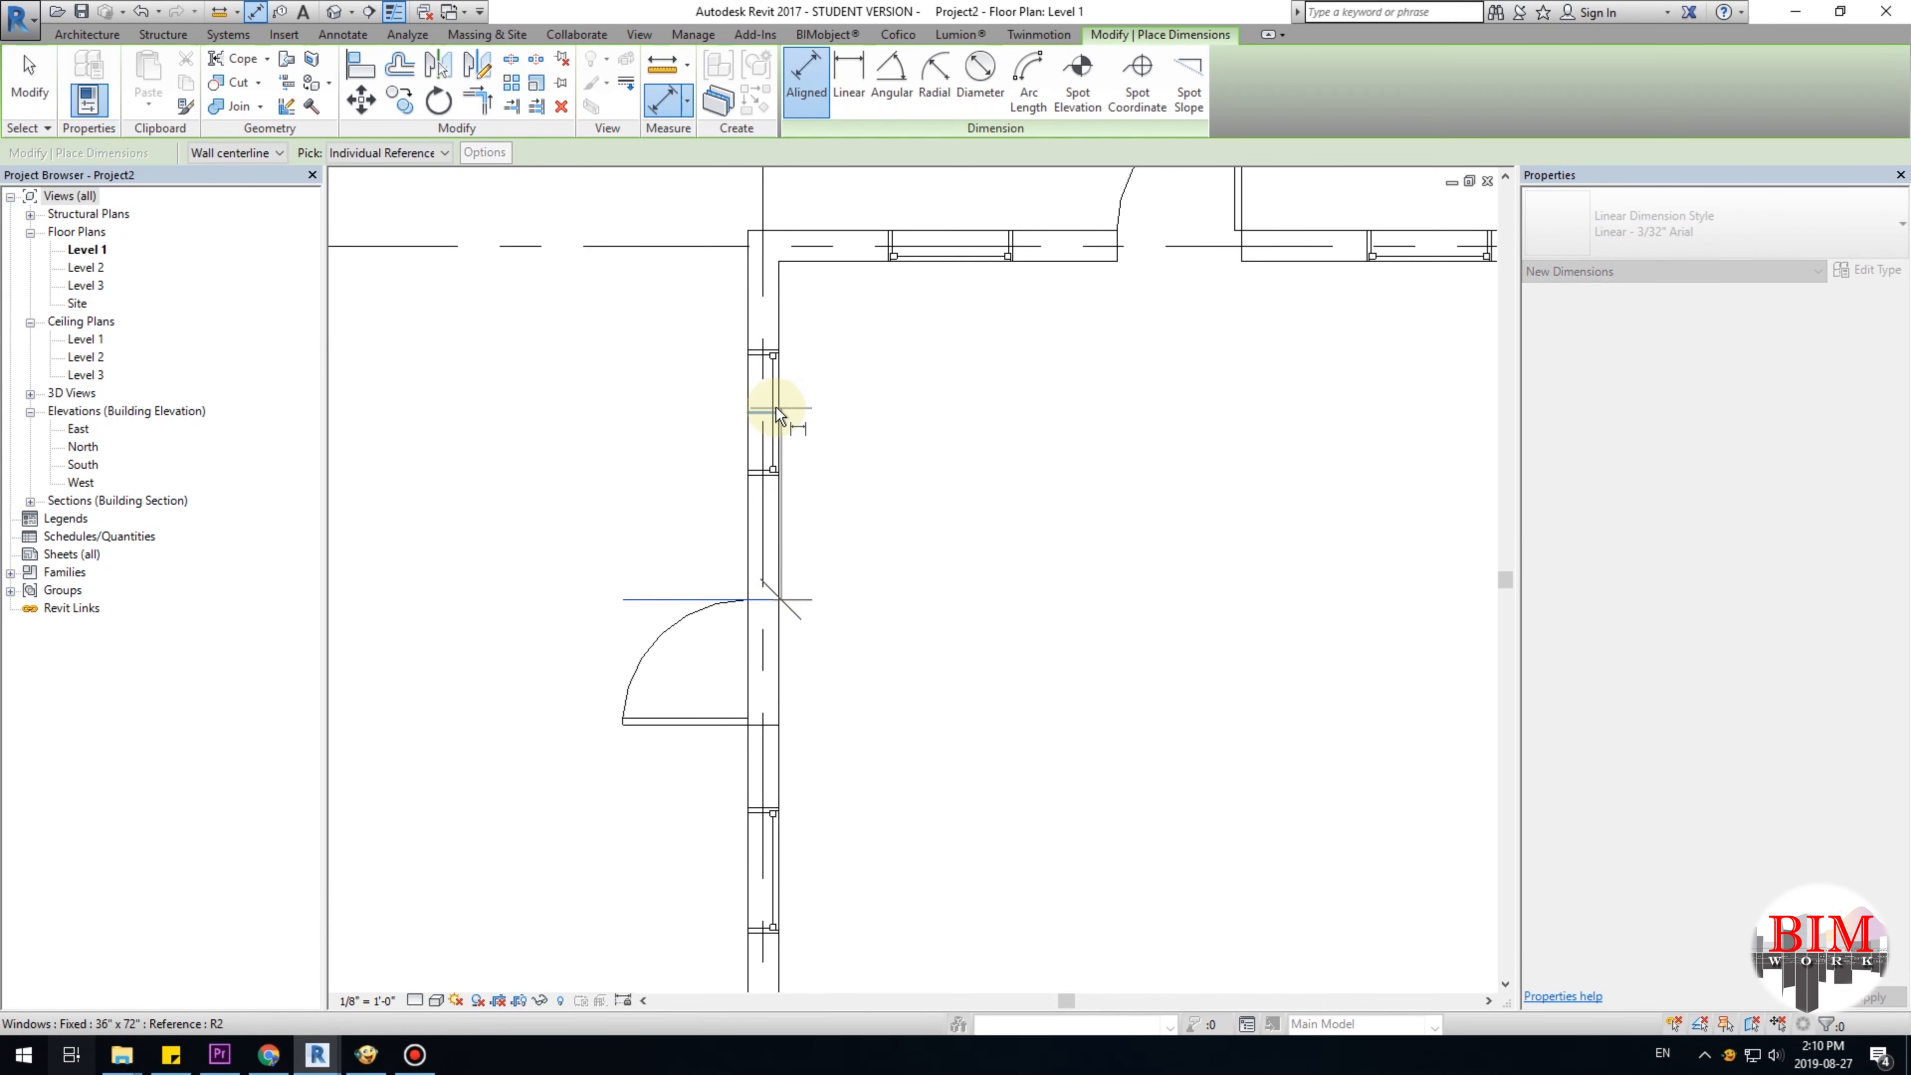
scroll(809, 270, "up", 1)
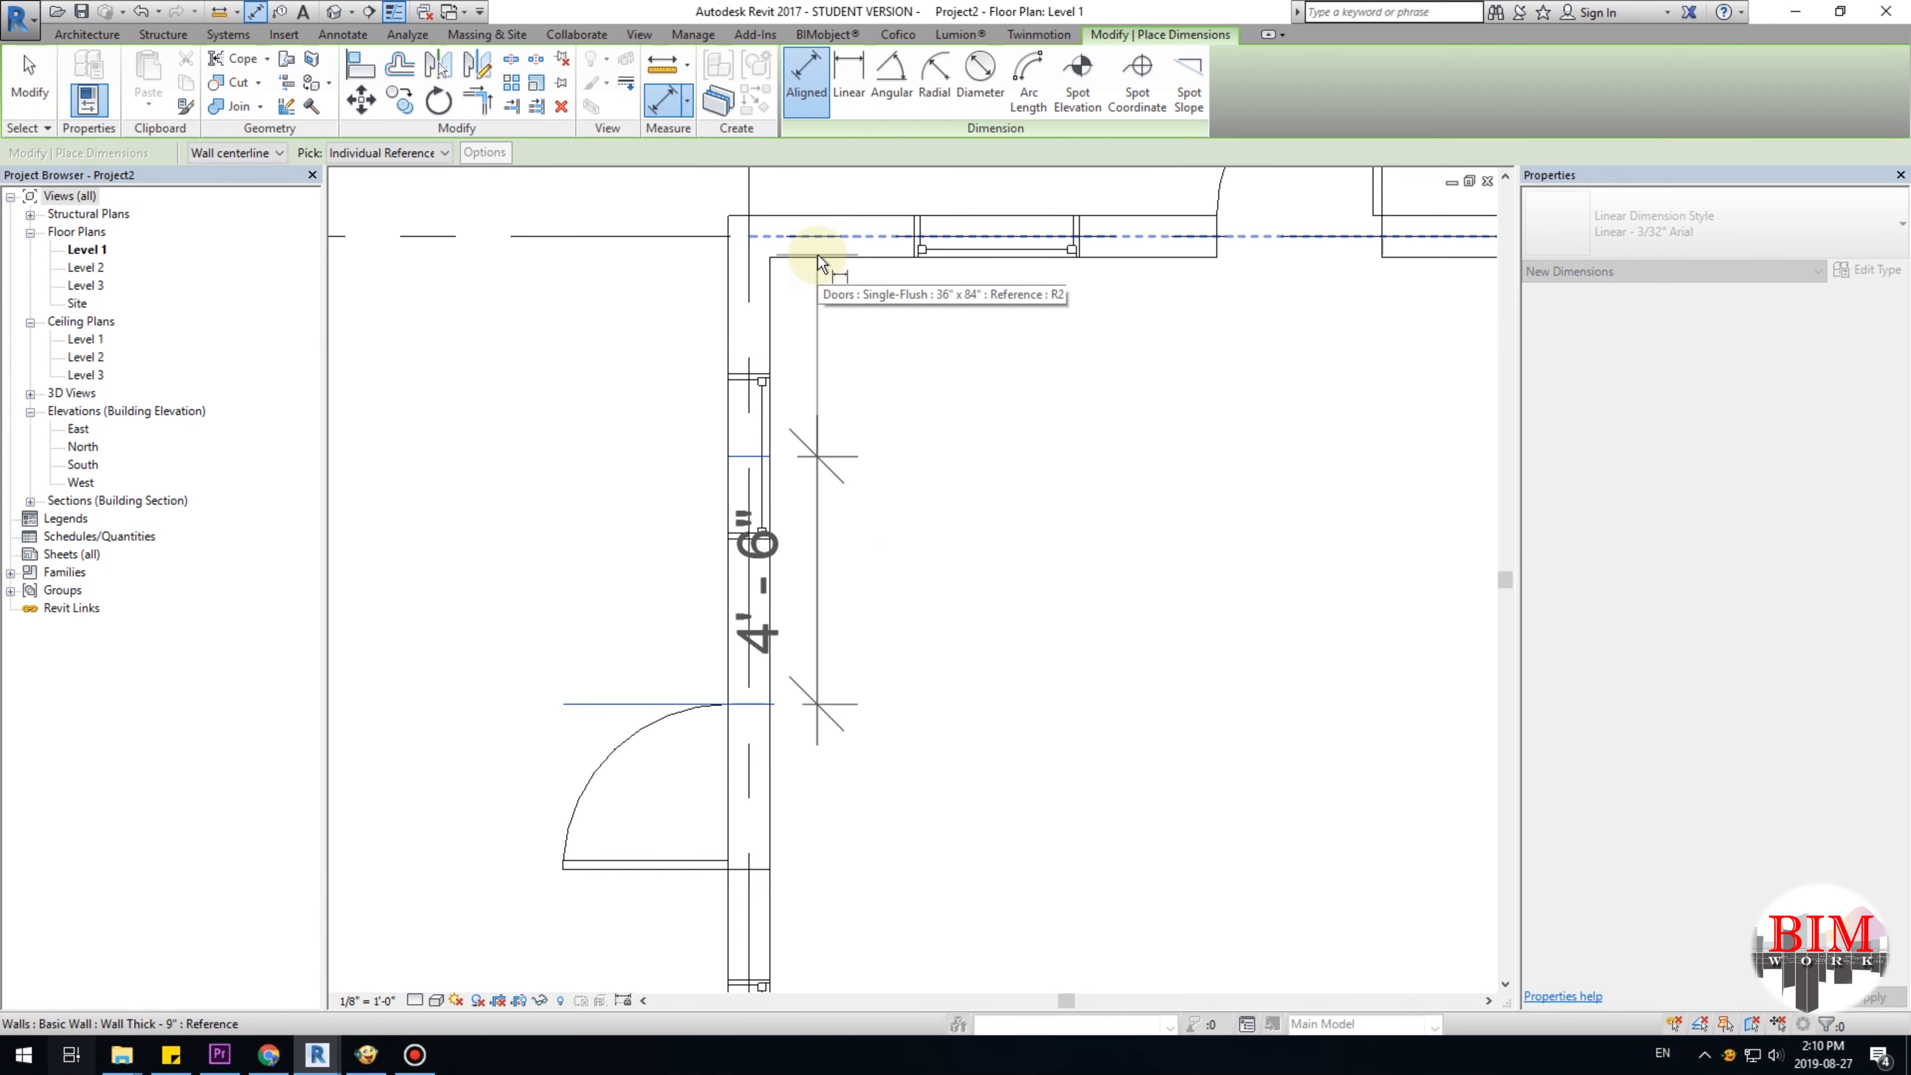
left_click(828, 259)
left_click(926, 385)
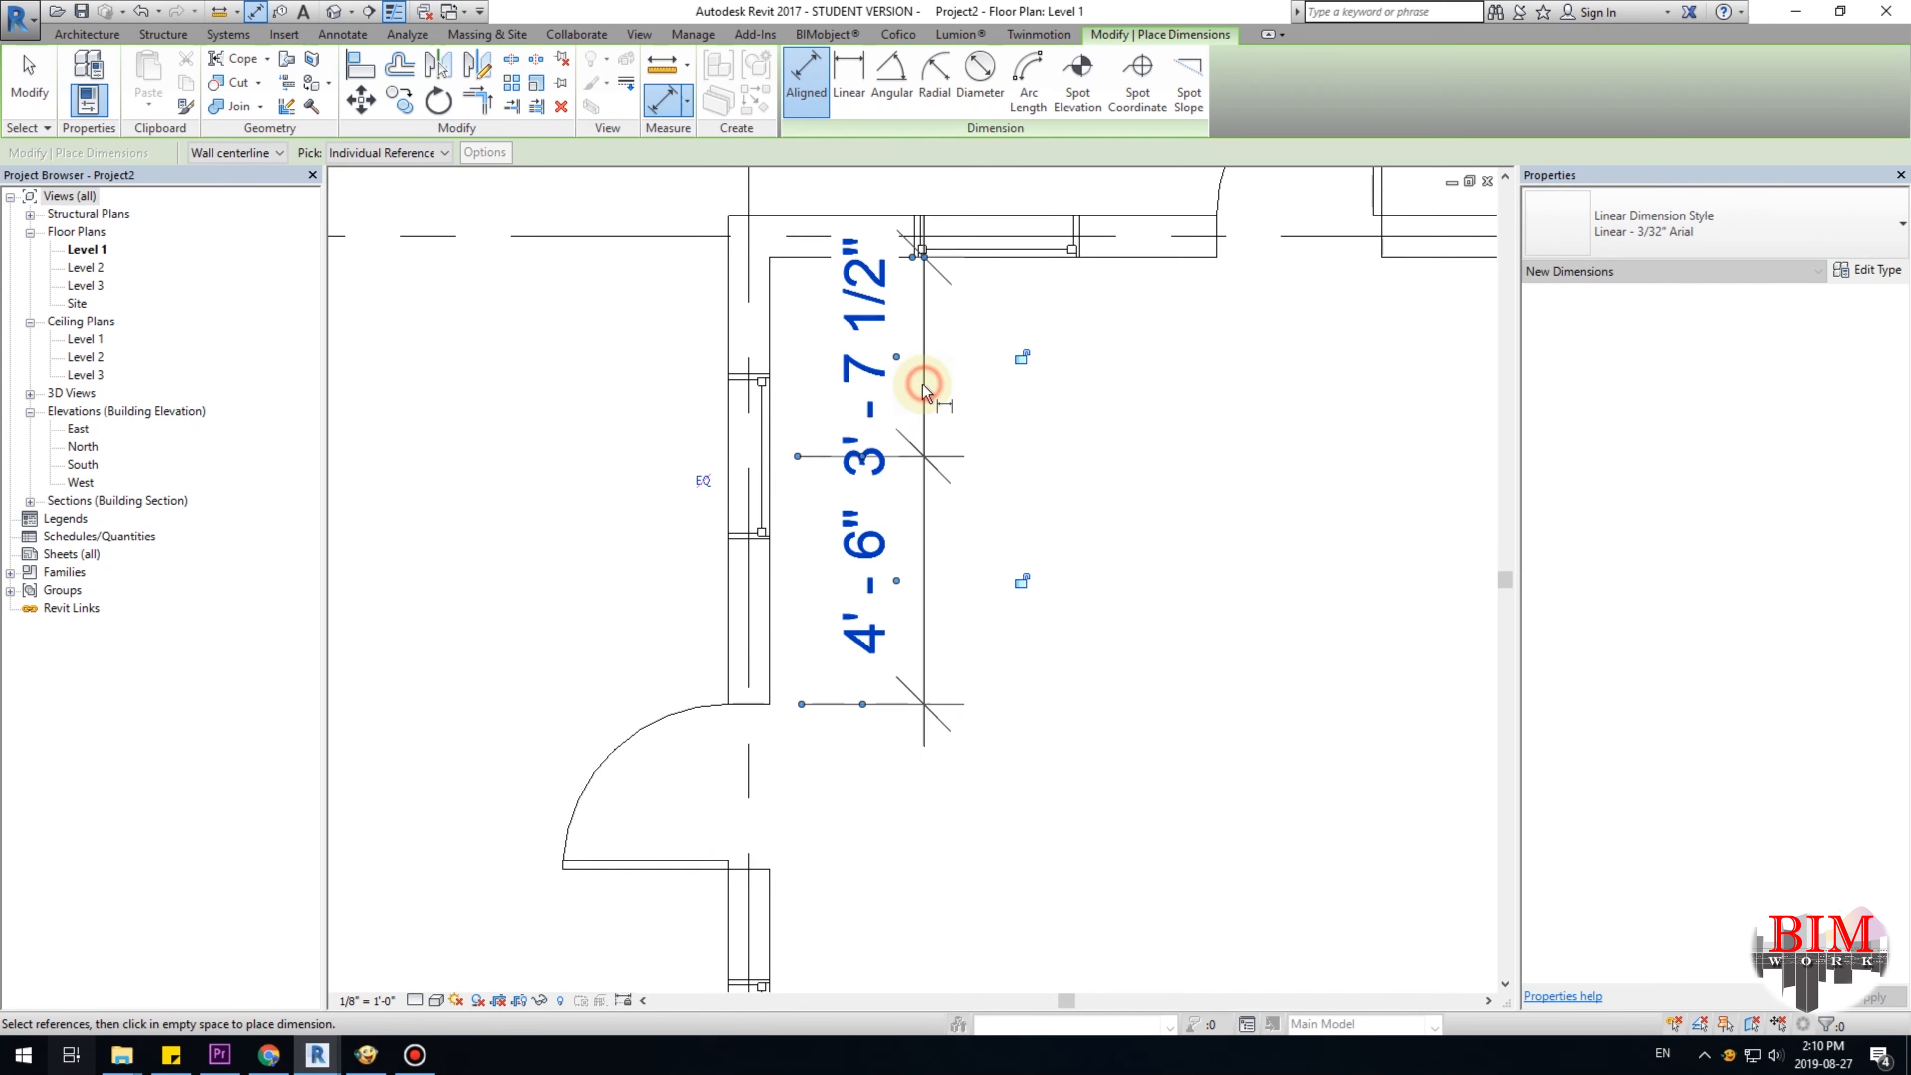
left_click(702, 486)
scroll(745, 497, "down", 2)
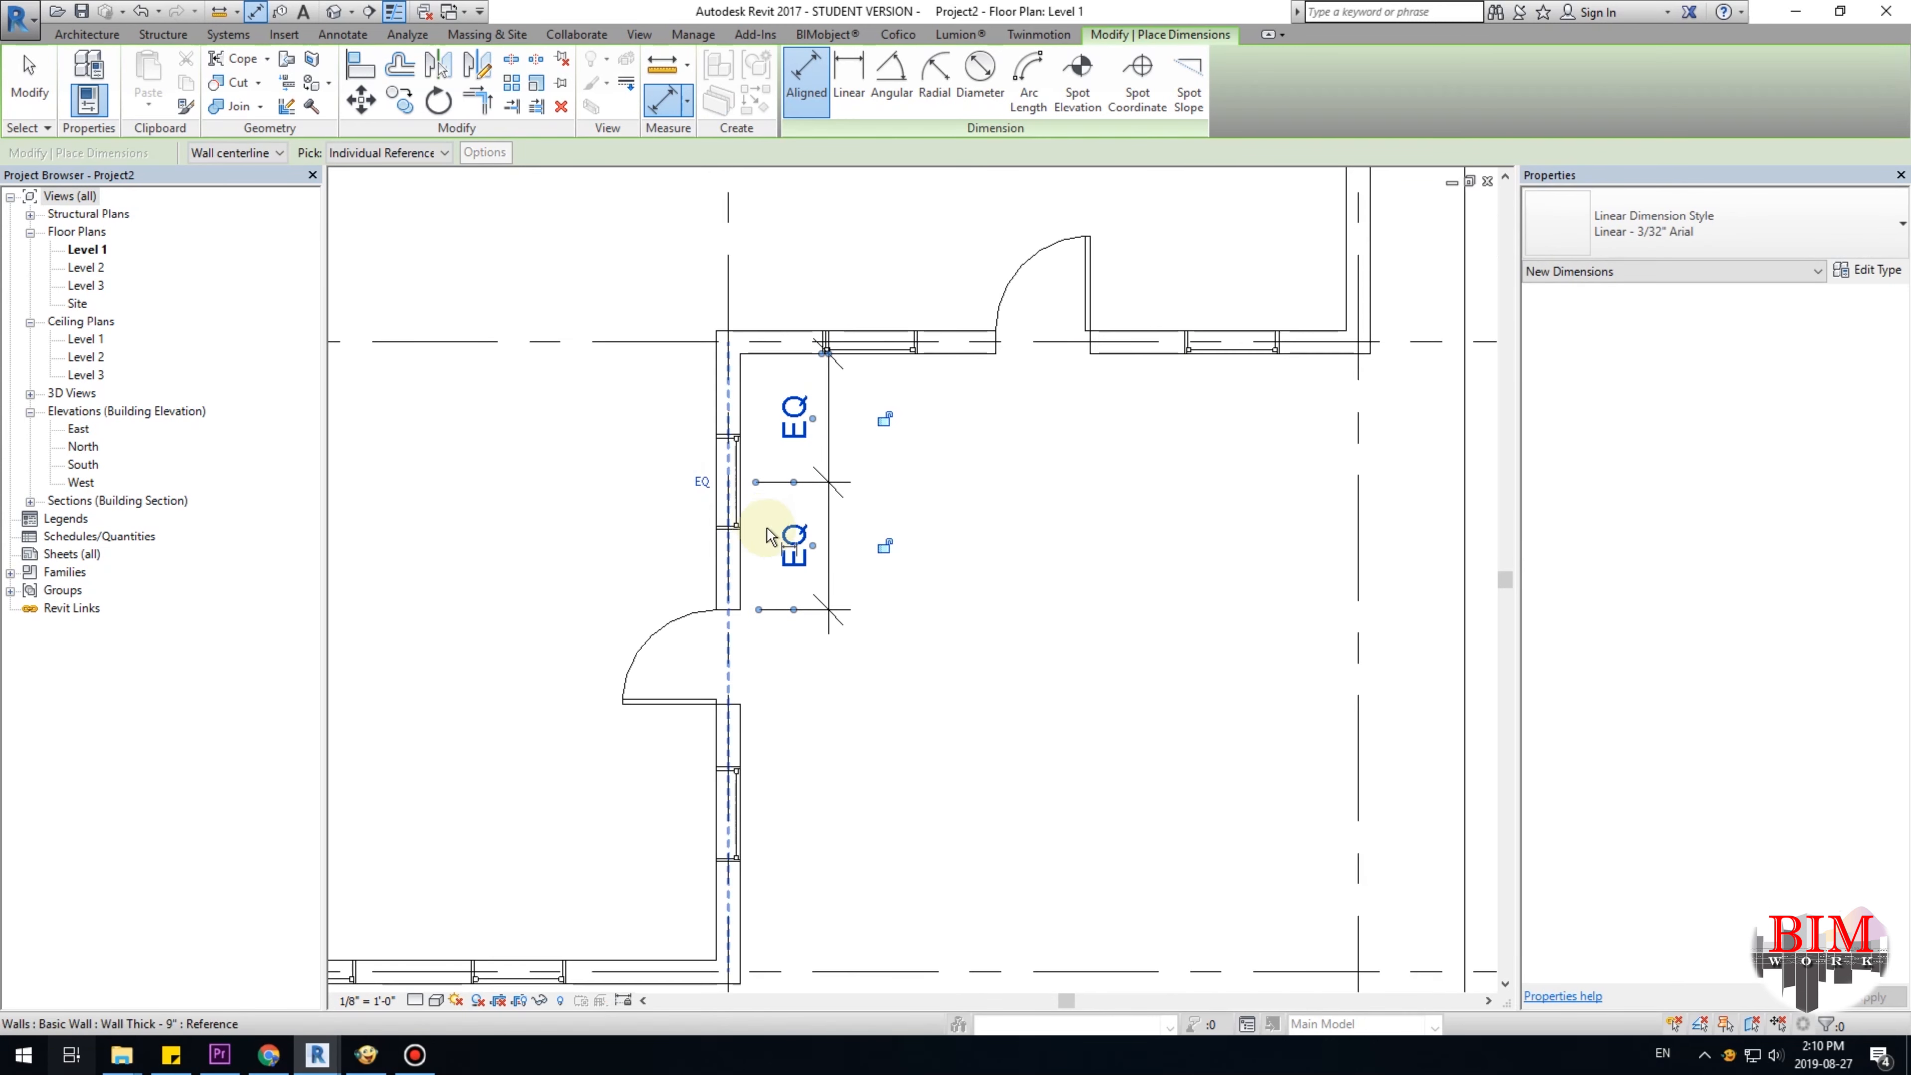
key("Escape")
key("Escape")
Delete the equality dimension beside the grid 3 wall.
left_click(806, 476)
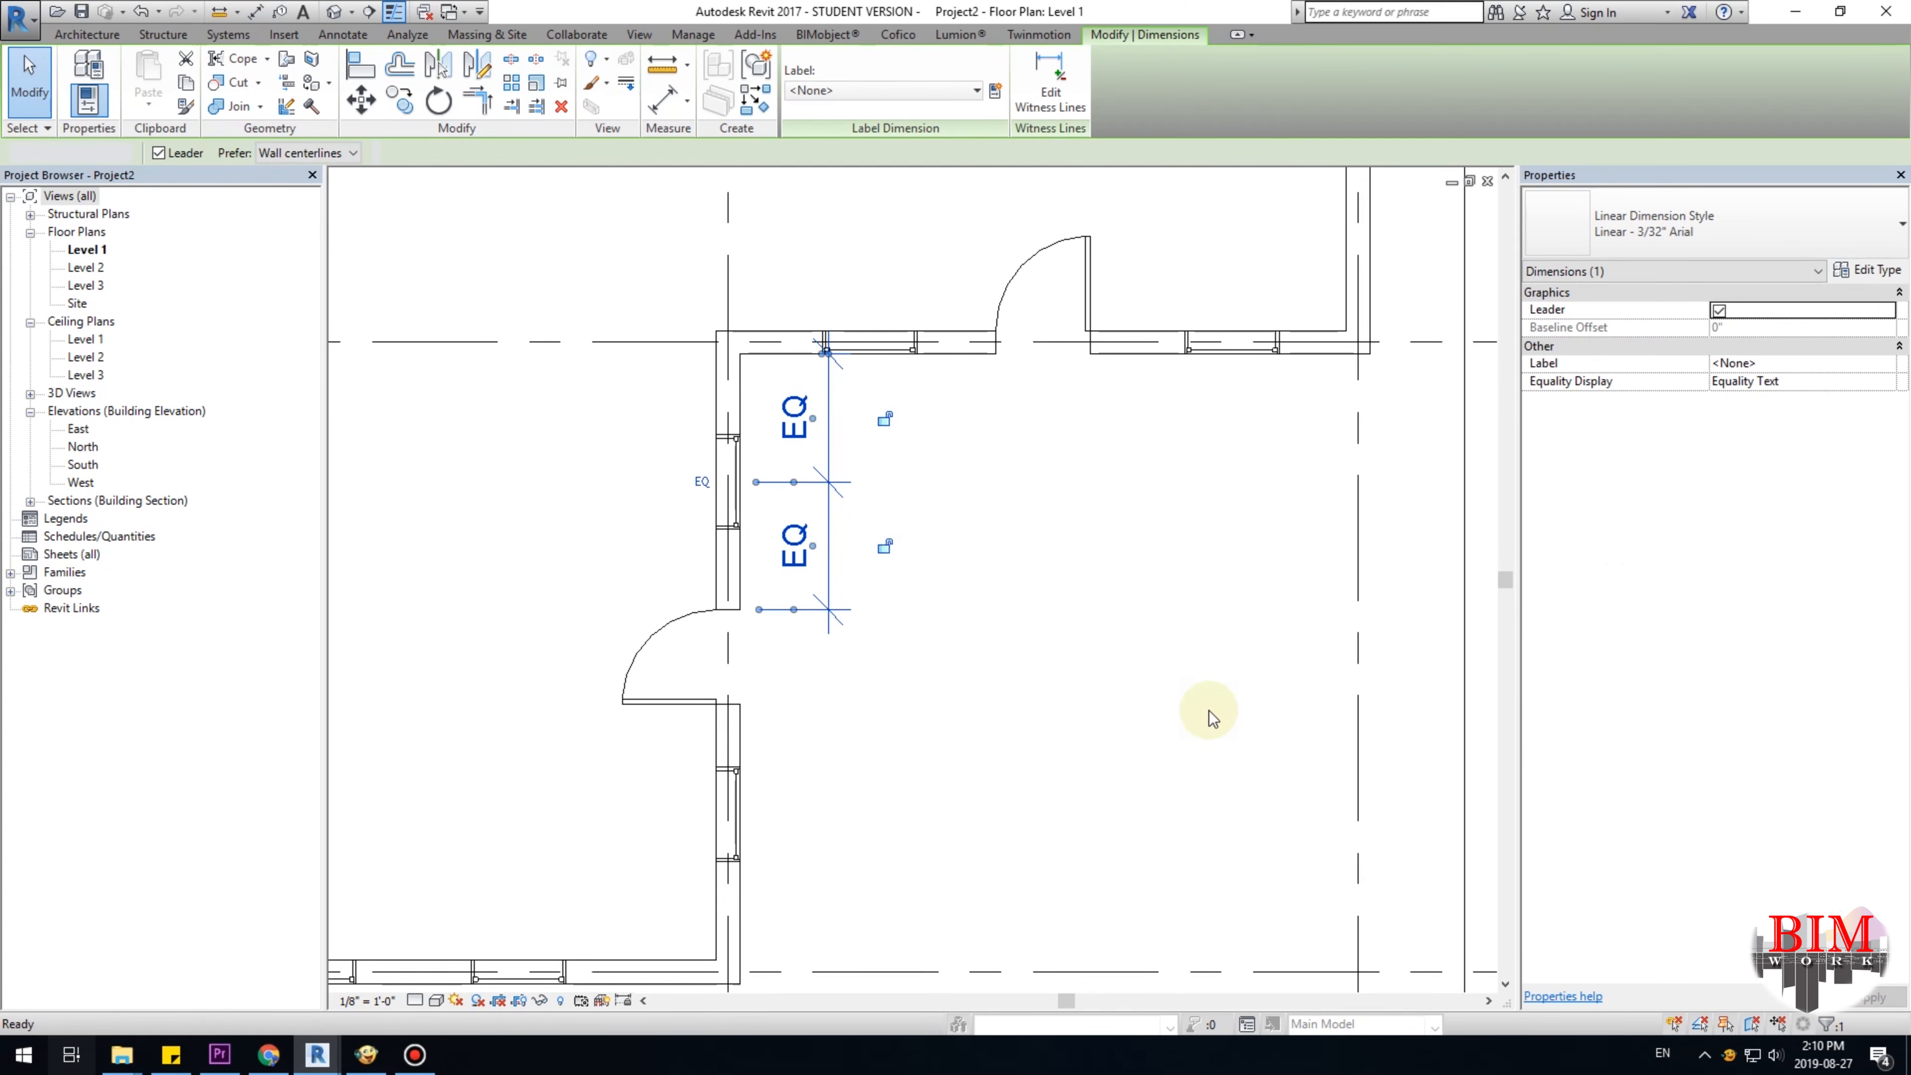
key("Delete")
left_click(1557, 1009)
middle_click_drag(947, 802, 928, 666)
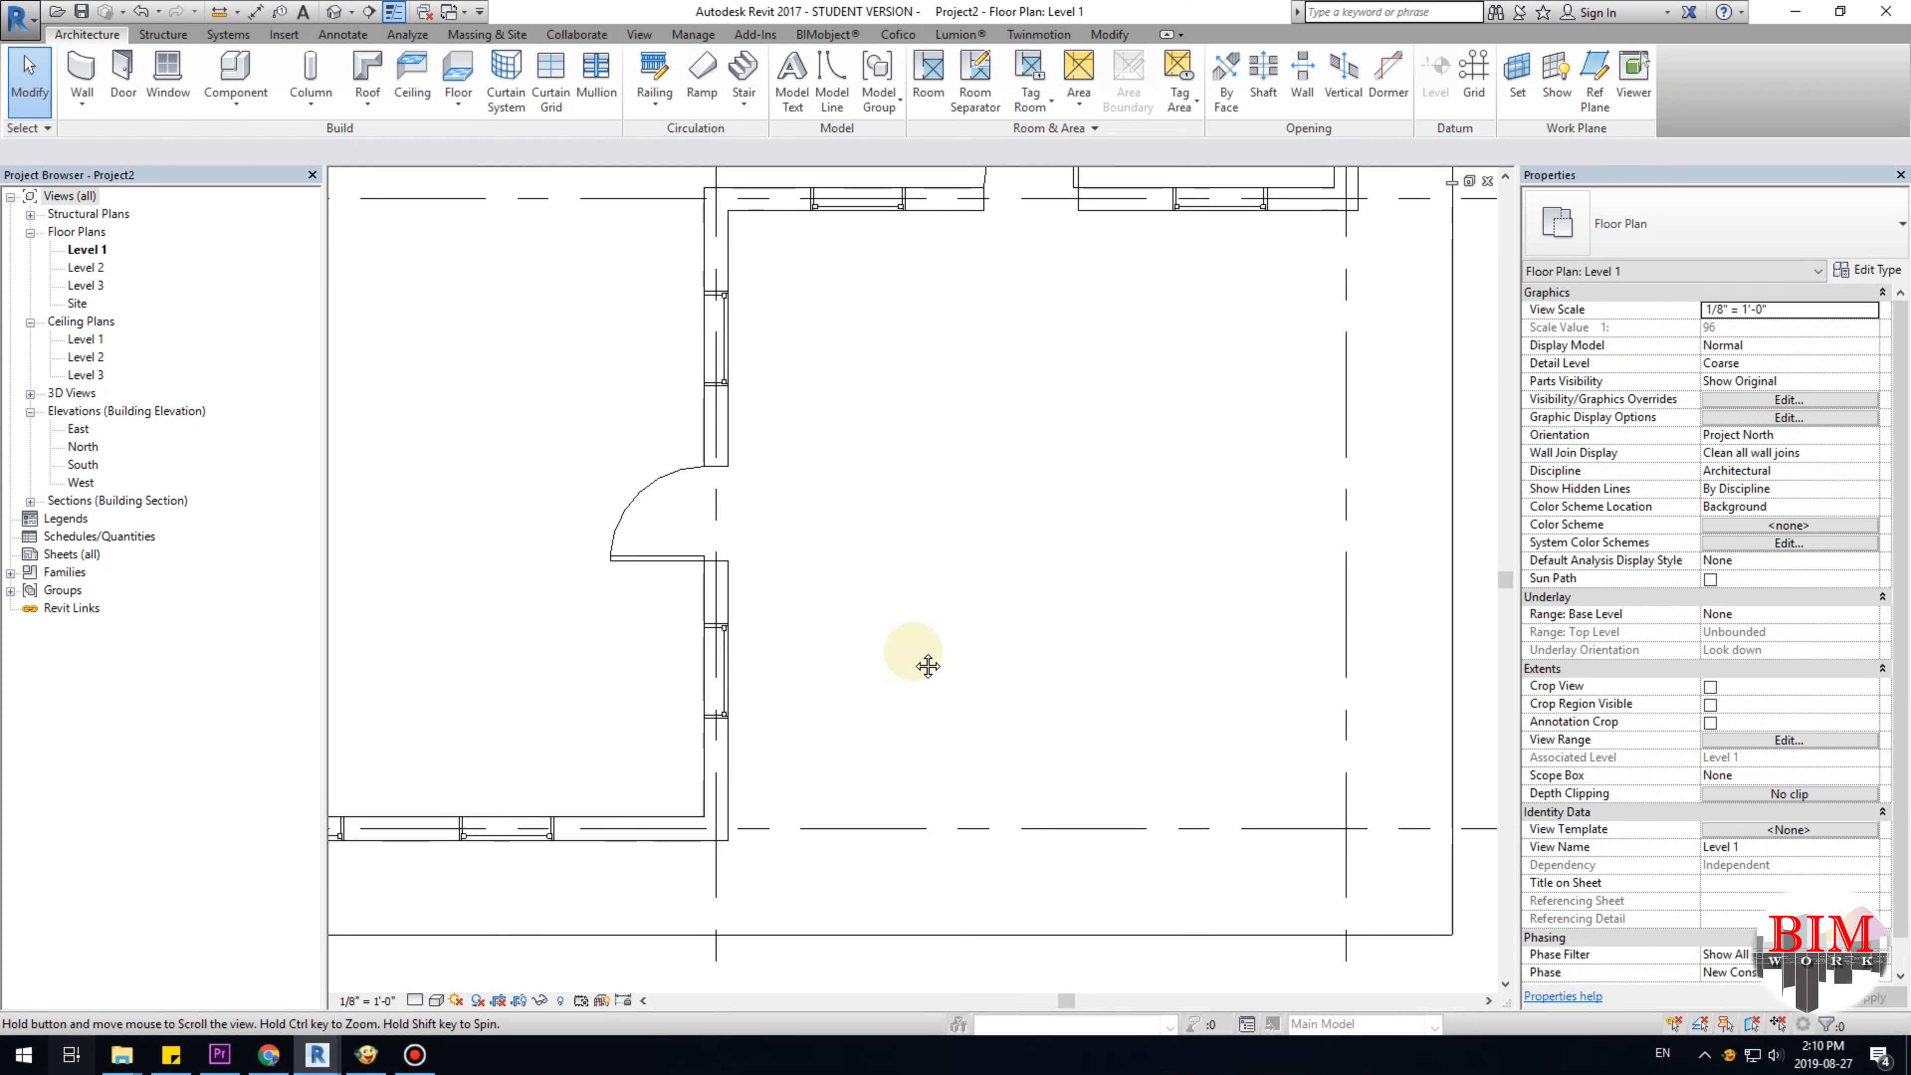
left_click(258, 11)
scroll(725, 547, "up", 1)
left_click(704, 573)
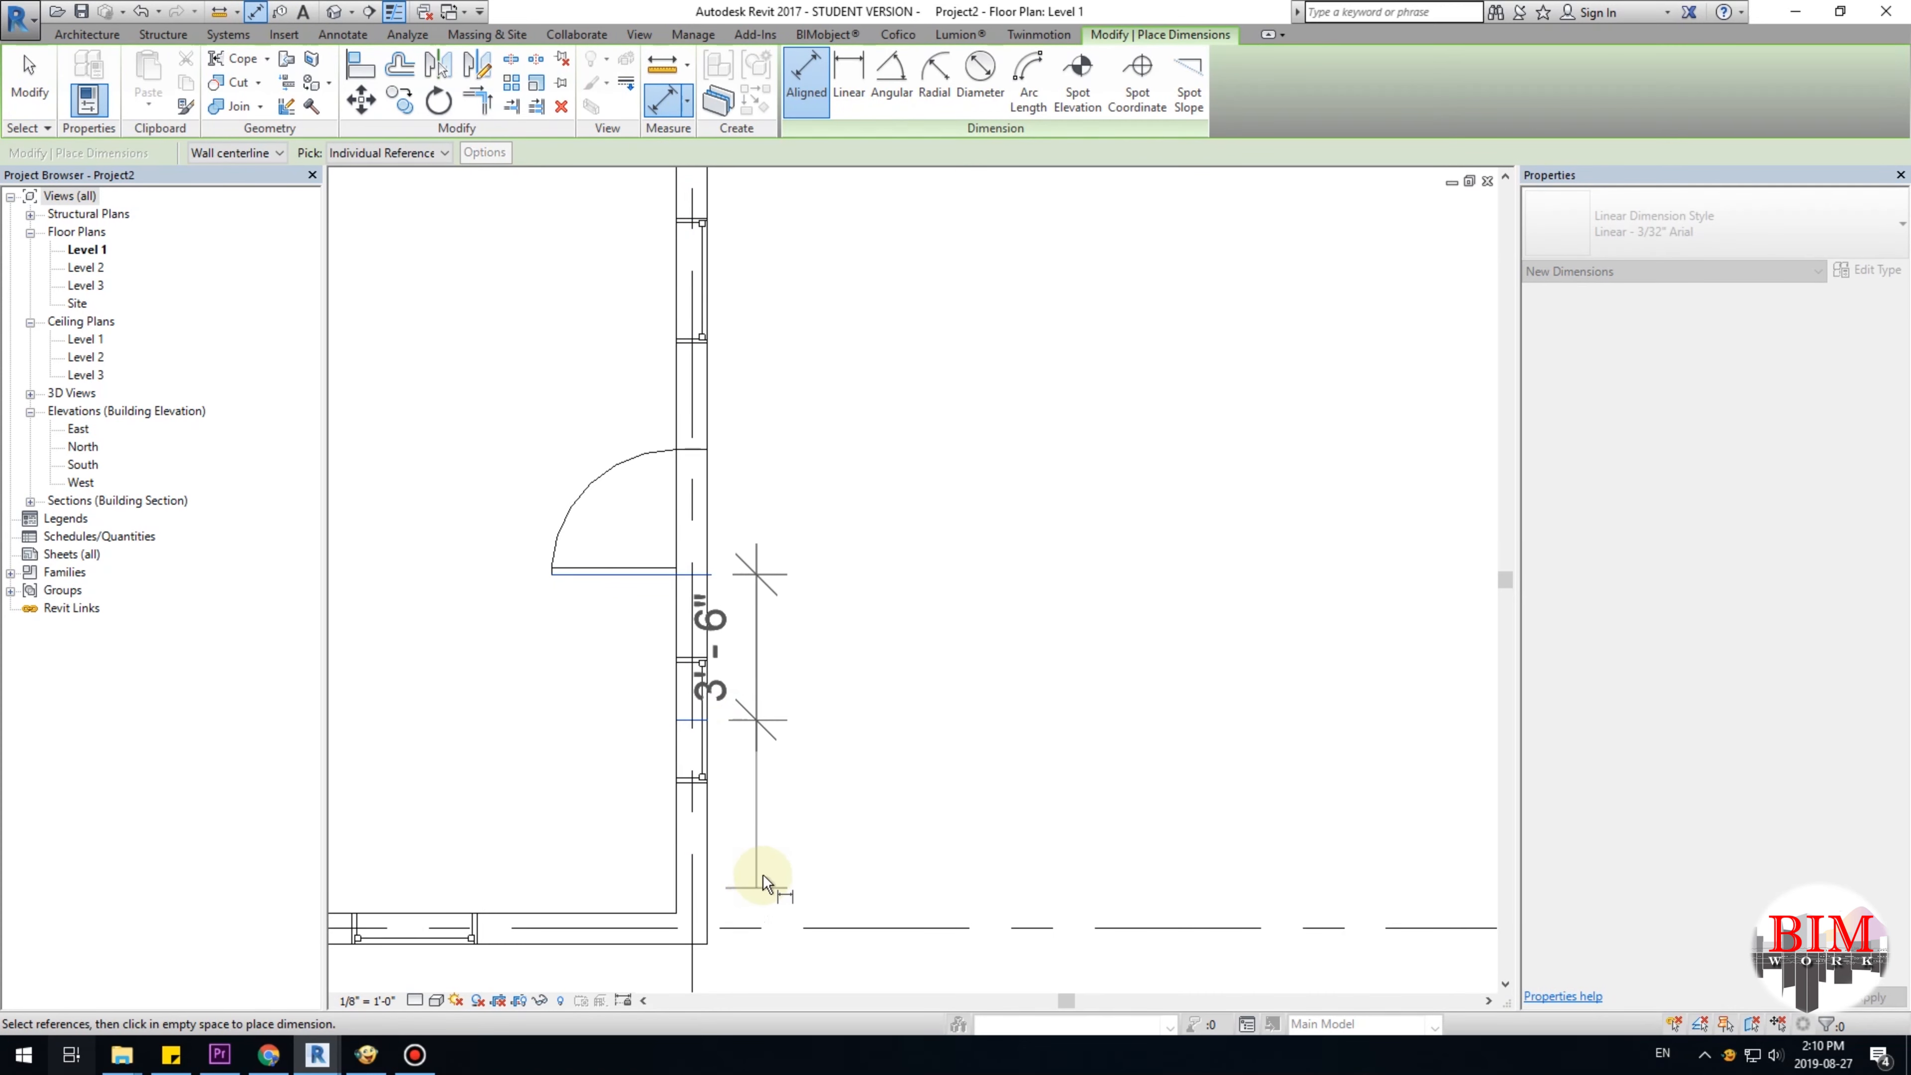
key("Escape")
key("Escape")
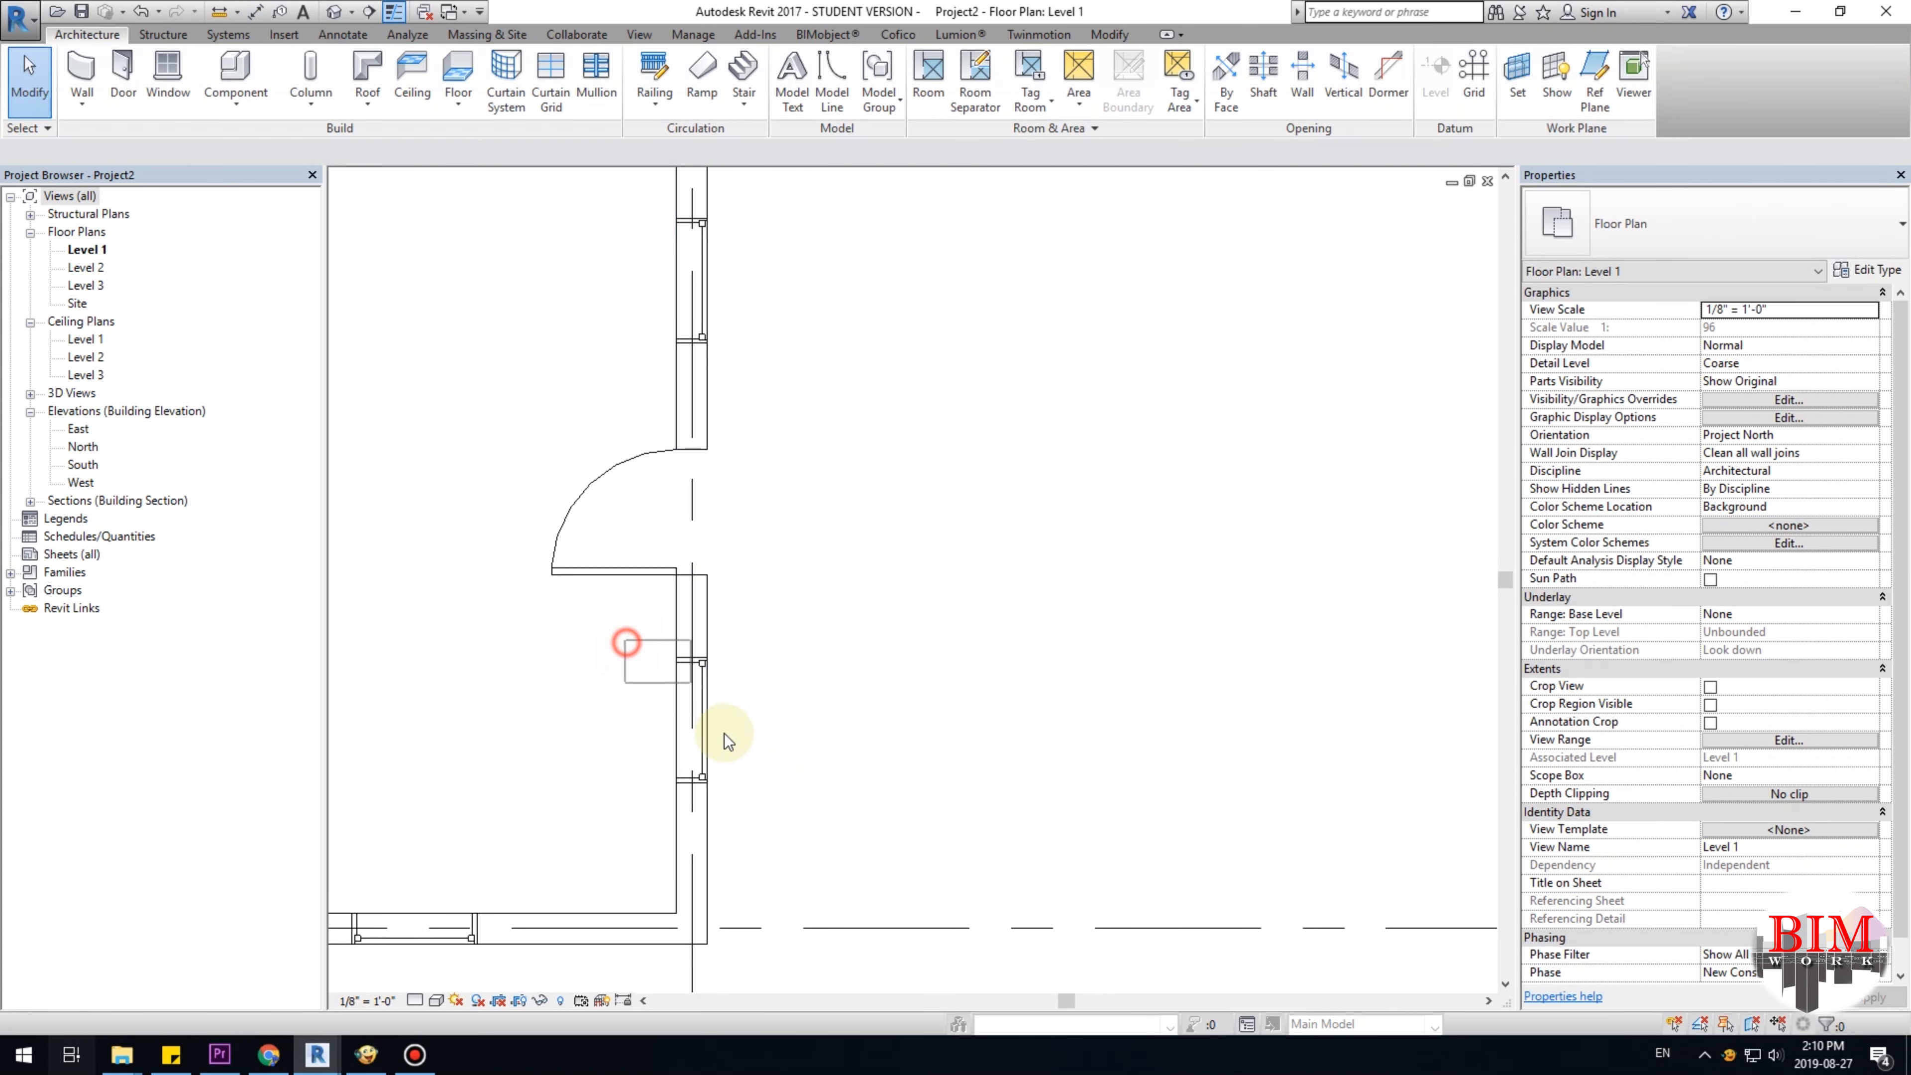
Replace the grid 3 wall window nearest grid D with a mirrored copy of the other window about the door's center.
left_click_drag(738, 794, 740, 793)
left_click(807, 785)
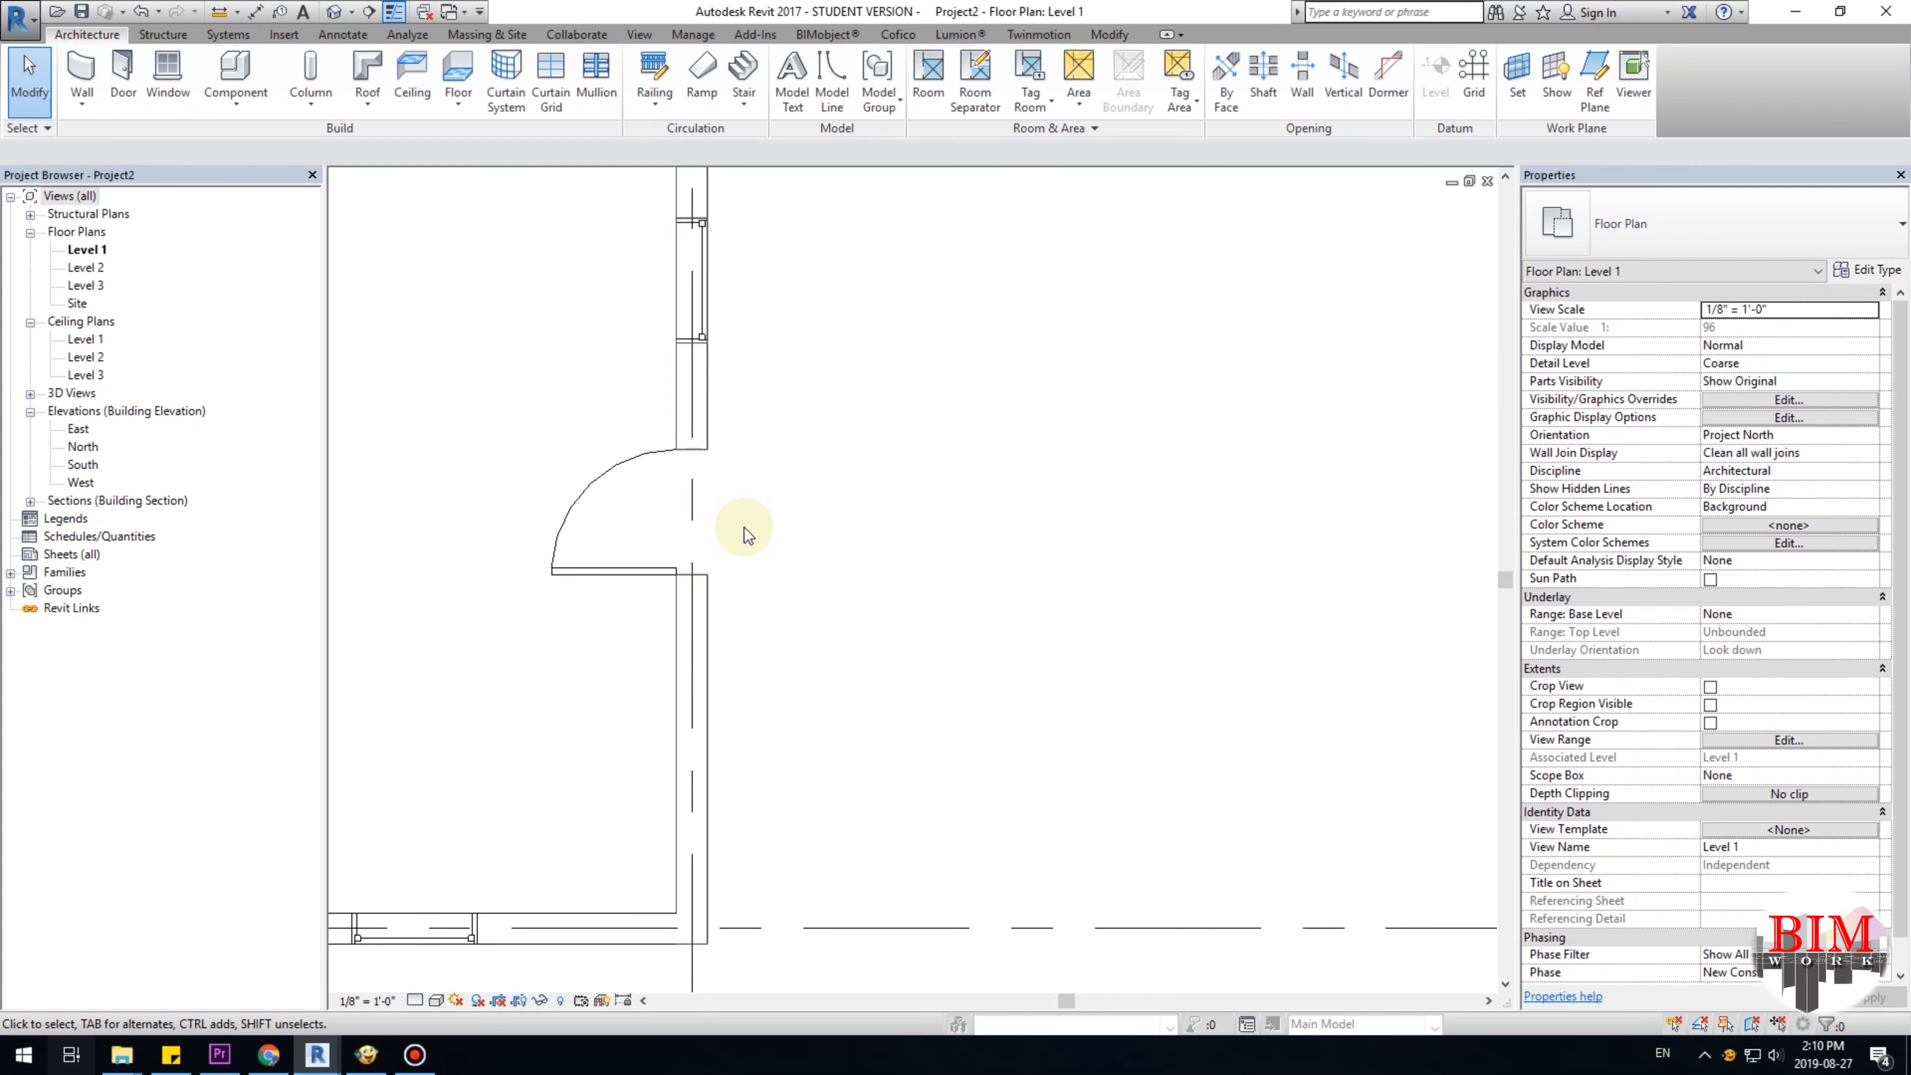
scroll(743, 529, "down", 3)
left_click(727, 453)
left_click(438, 64)
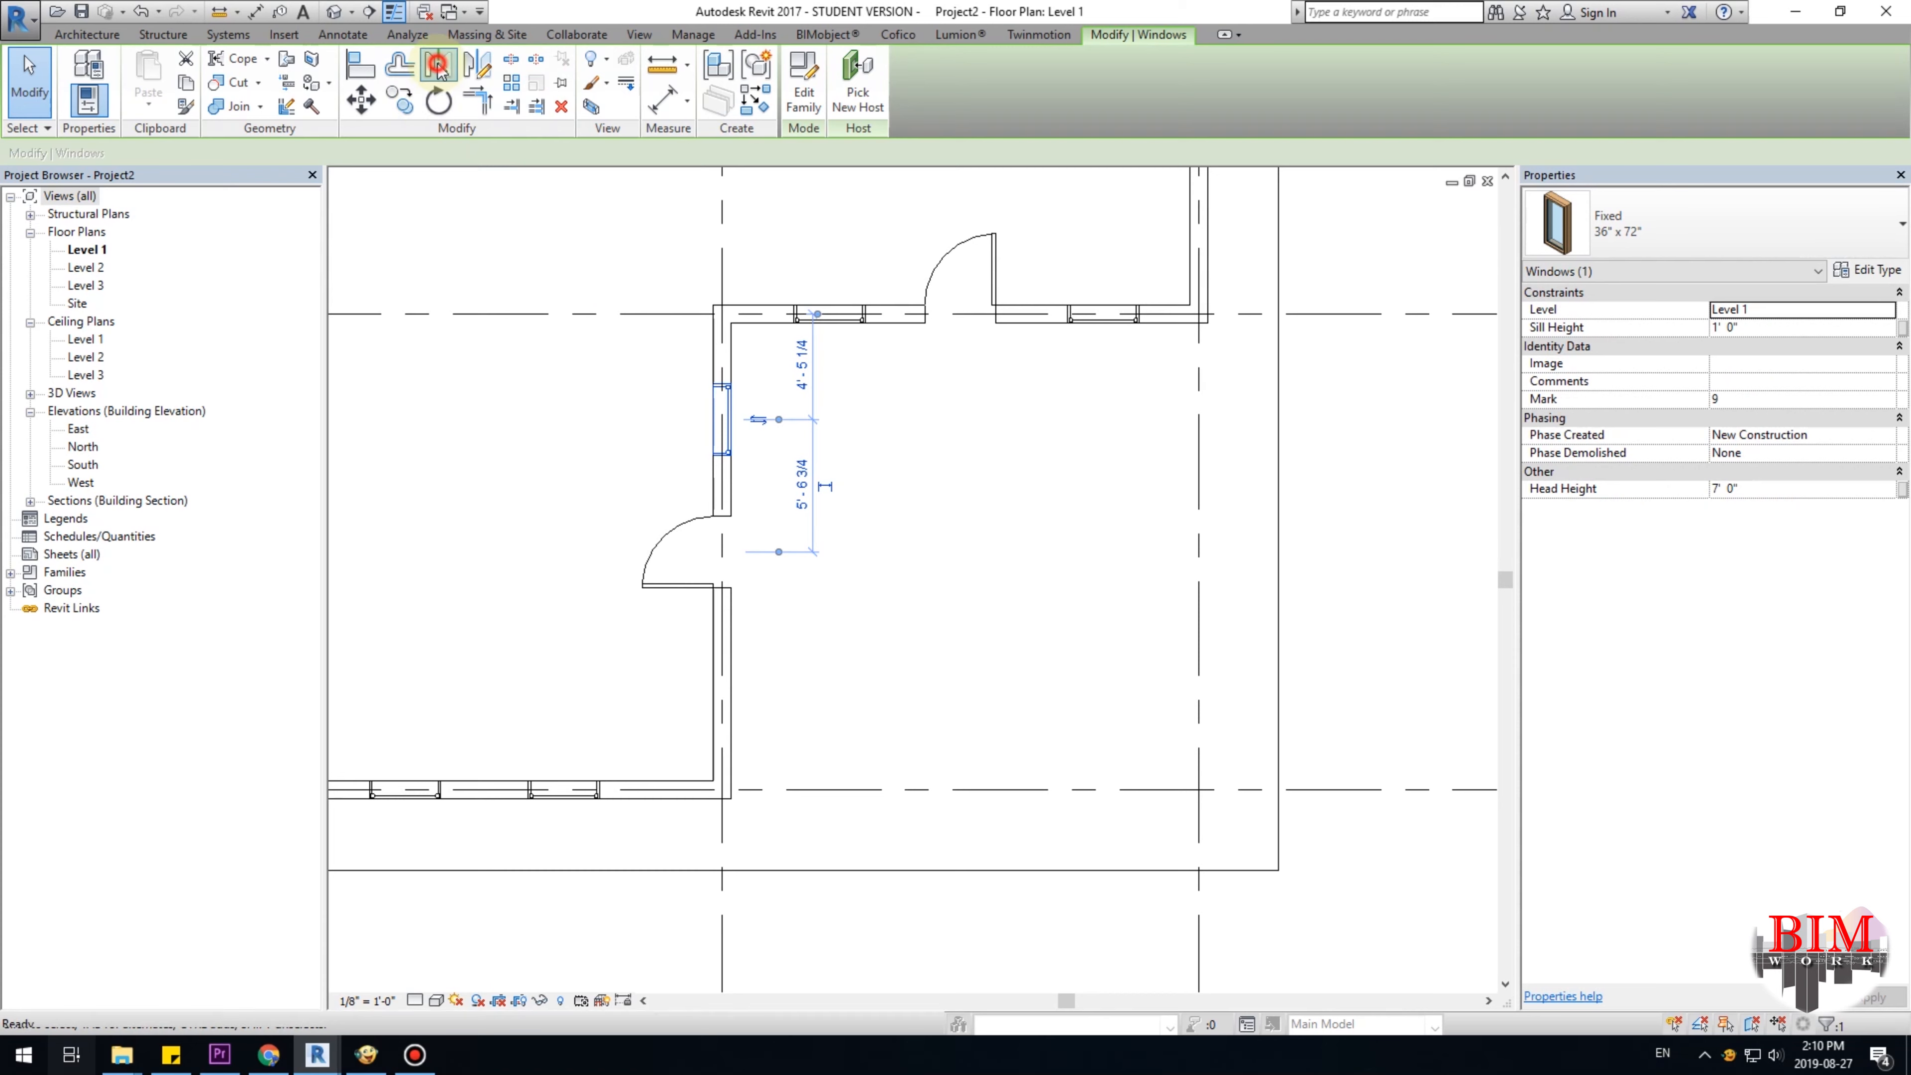
left_click(721, 552)
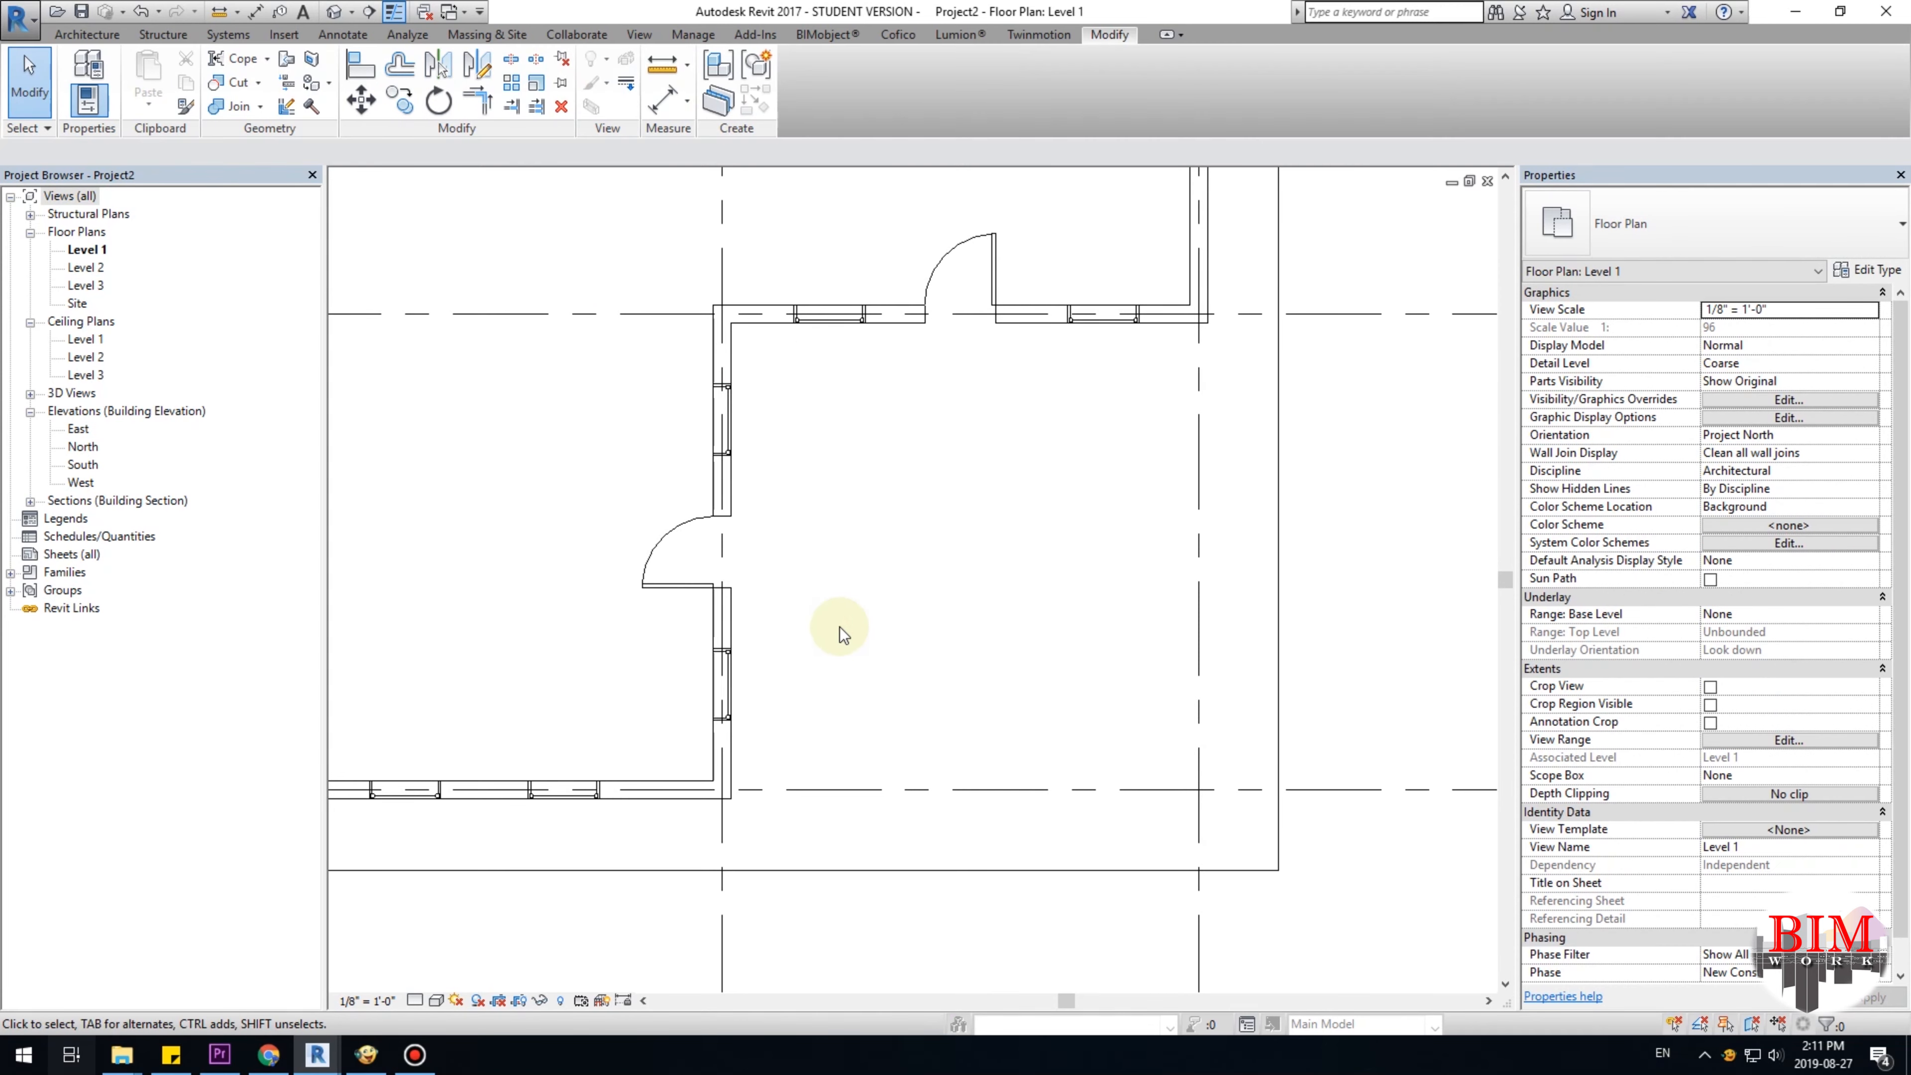
Check the mirrored window's distances to the door center and grid D.
left_click_drag(668, 648, 798, 728)
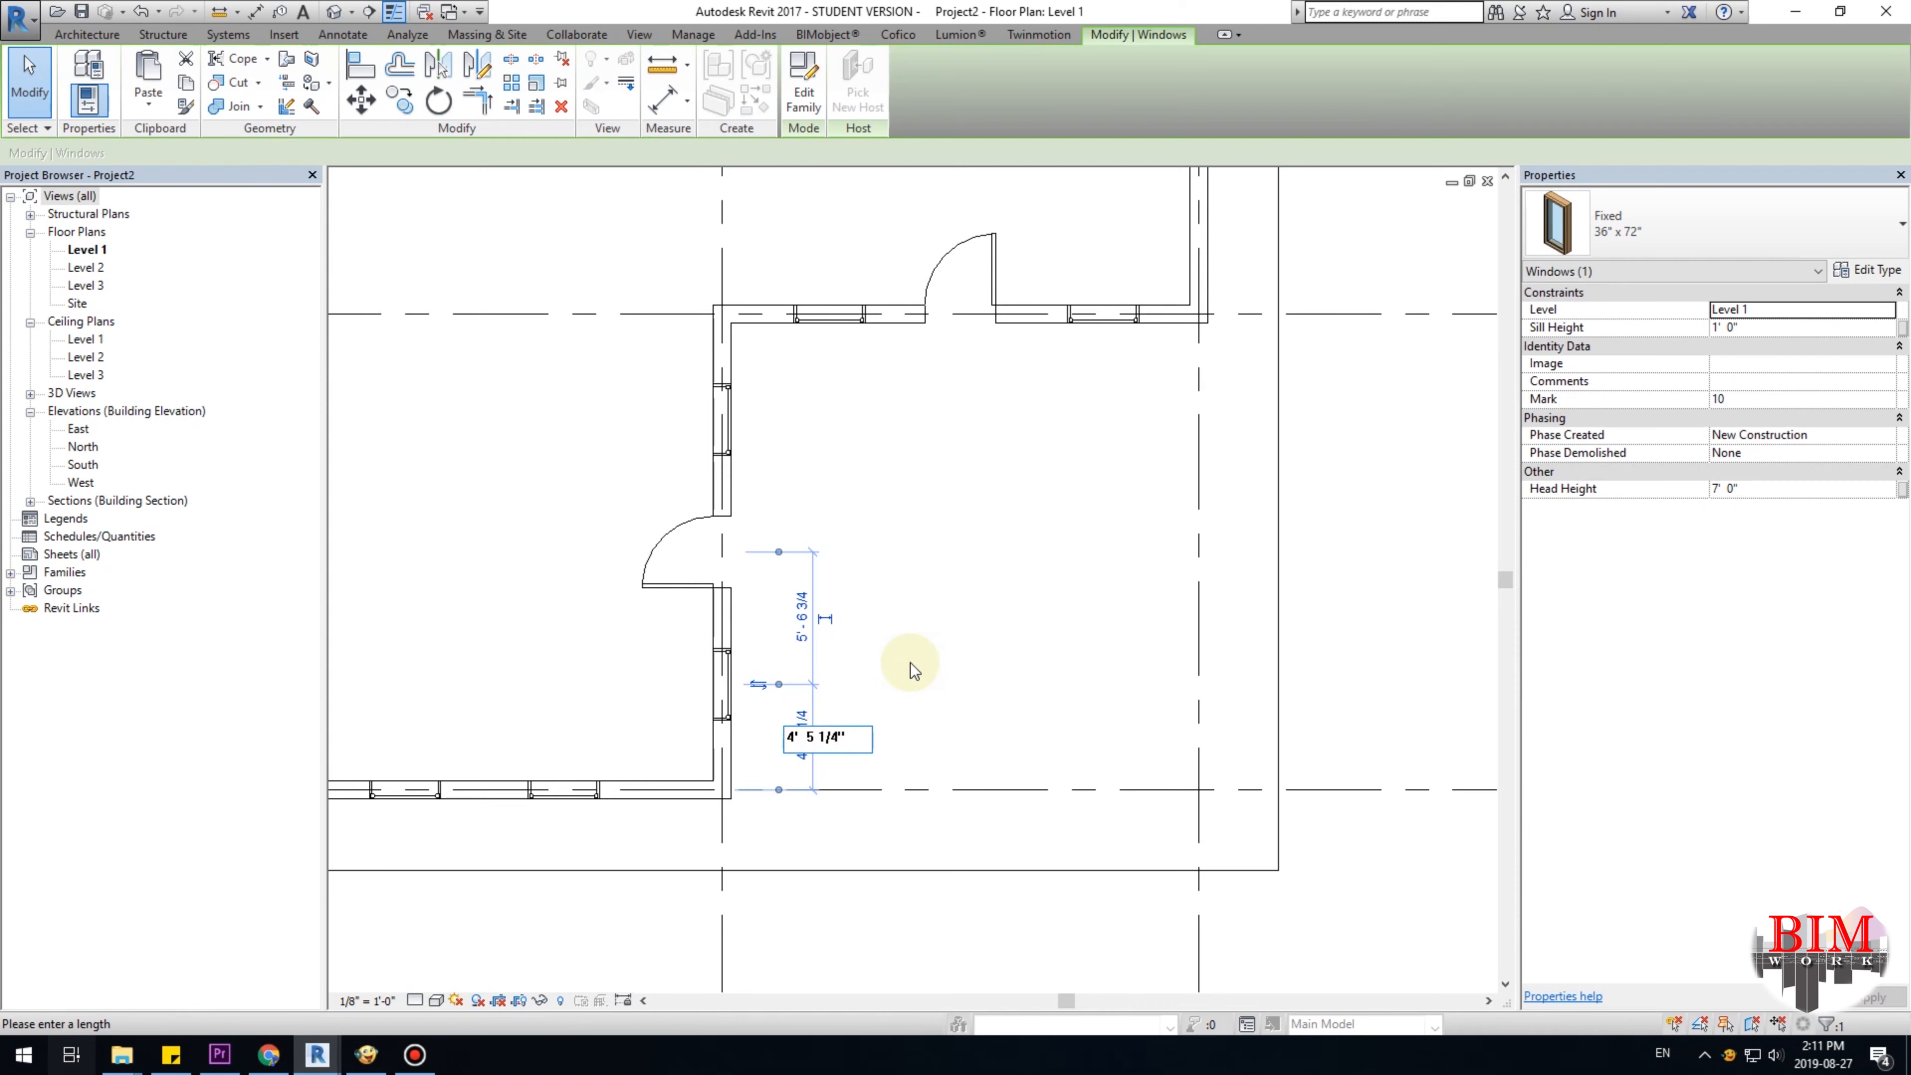
left_click(937, 637)
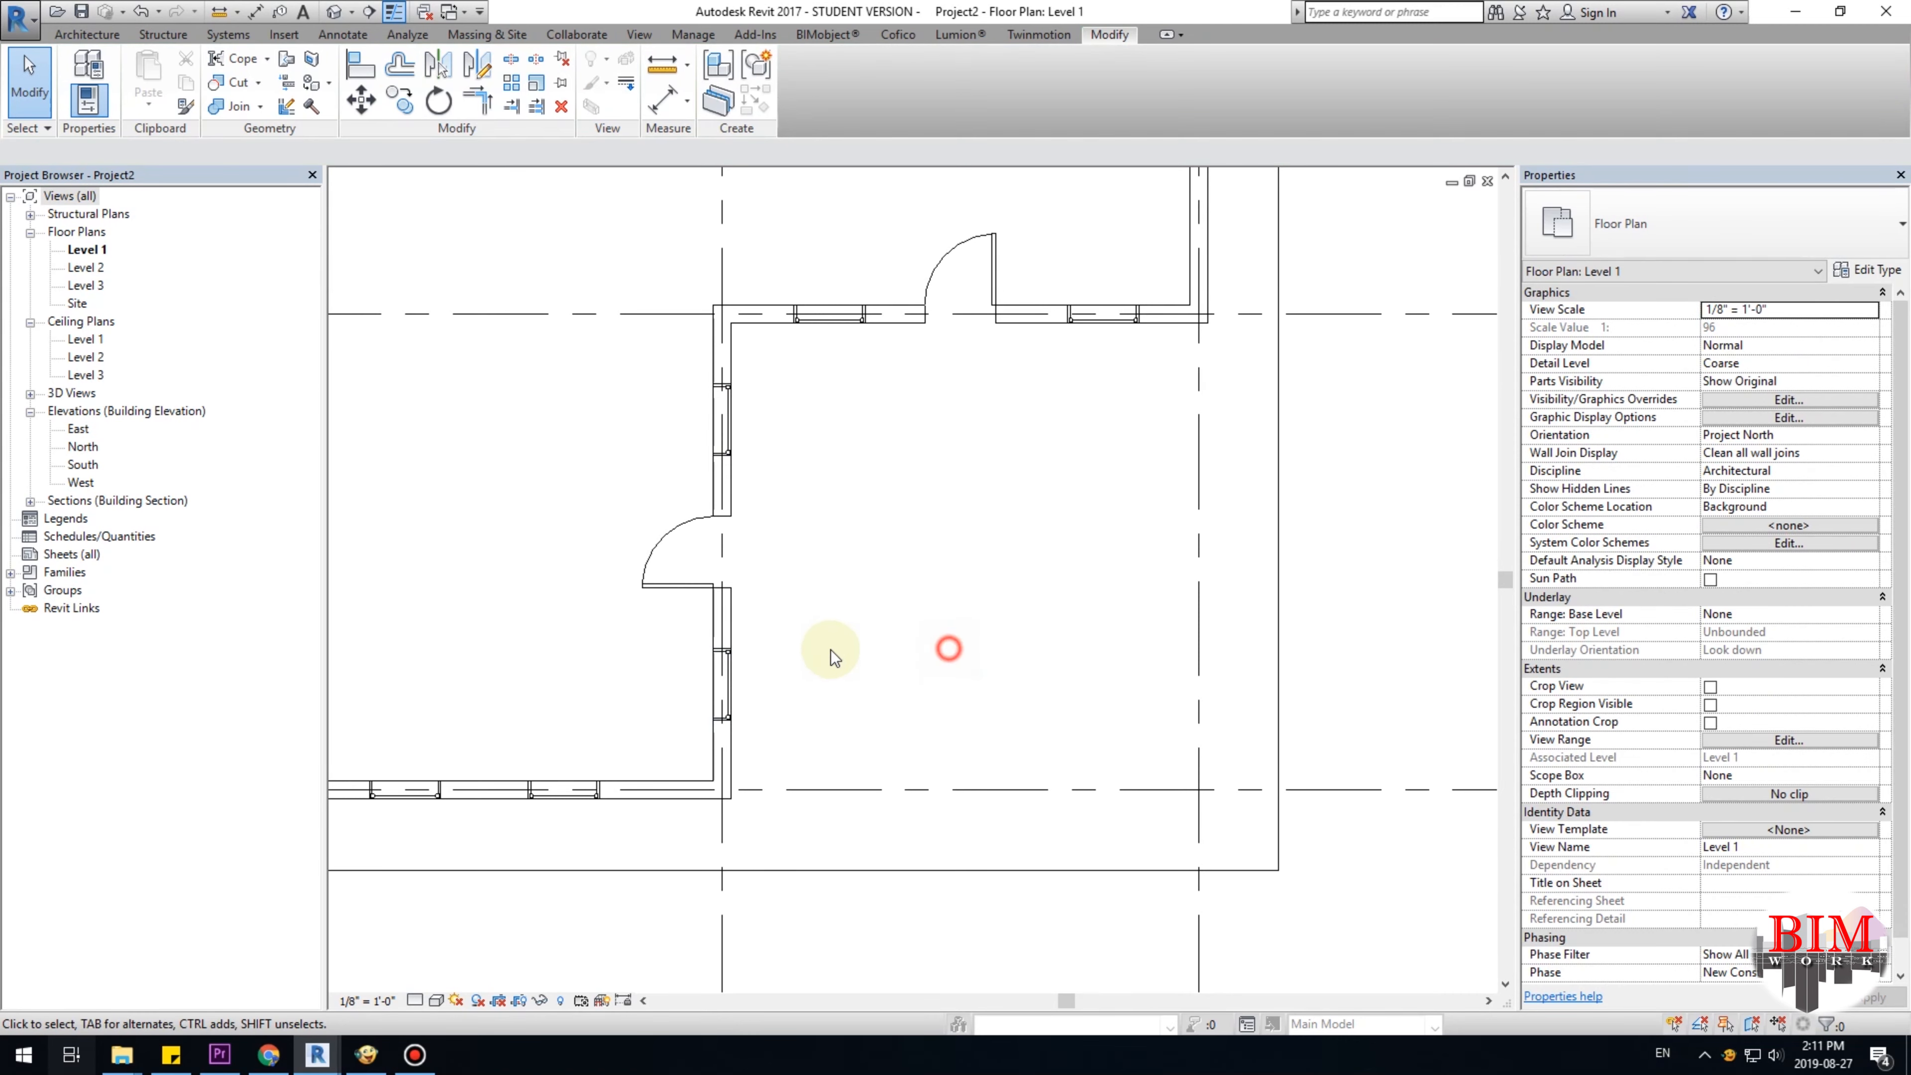
left_click_drag(665, 635, 784, 744)
left_click(926, 548)
Dimension from the grid C door opening through the window nearest grid 4 to the grid 4 wall's outer face, and make both segments equal.
middle_click_drag(928, 568, 867, 640)
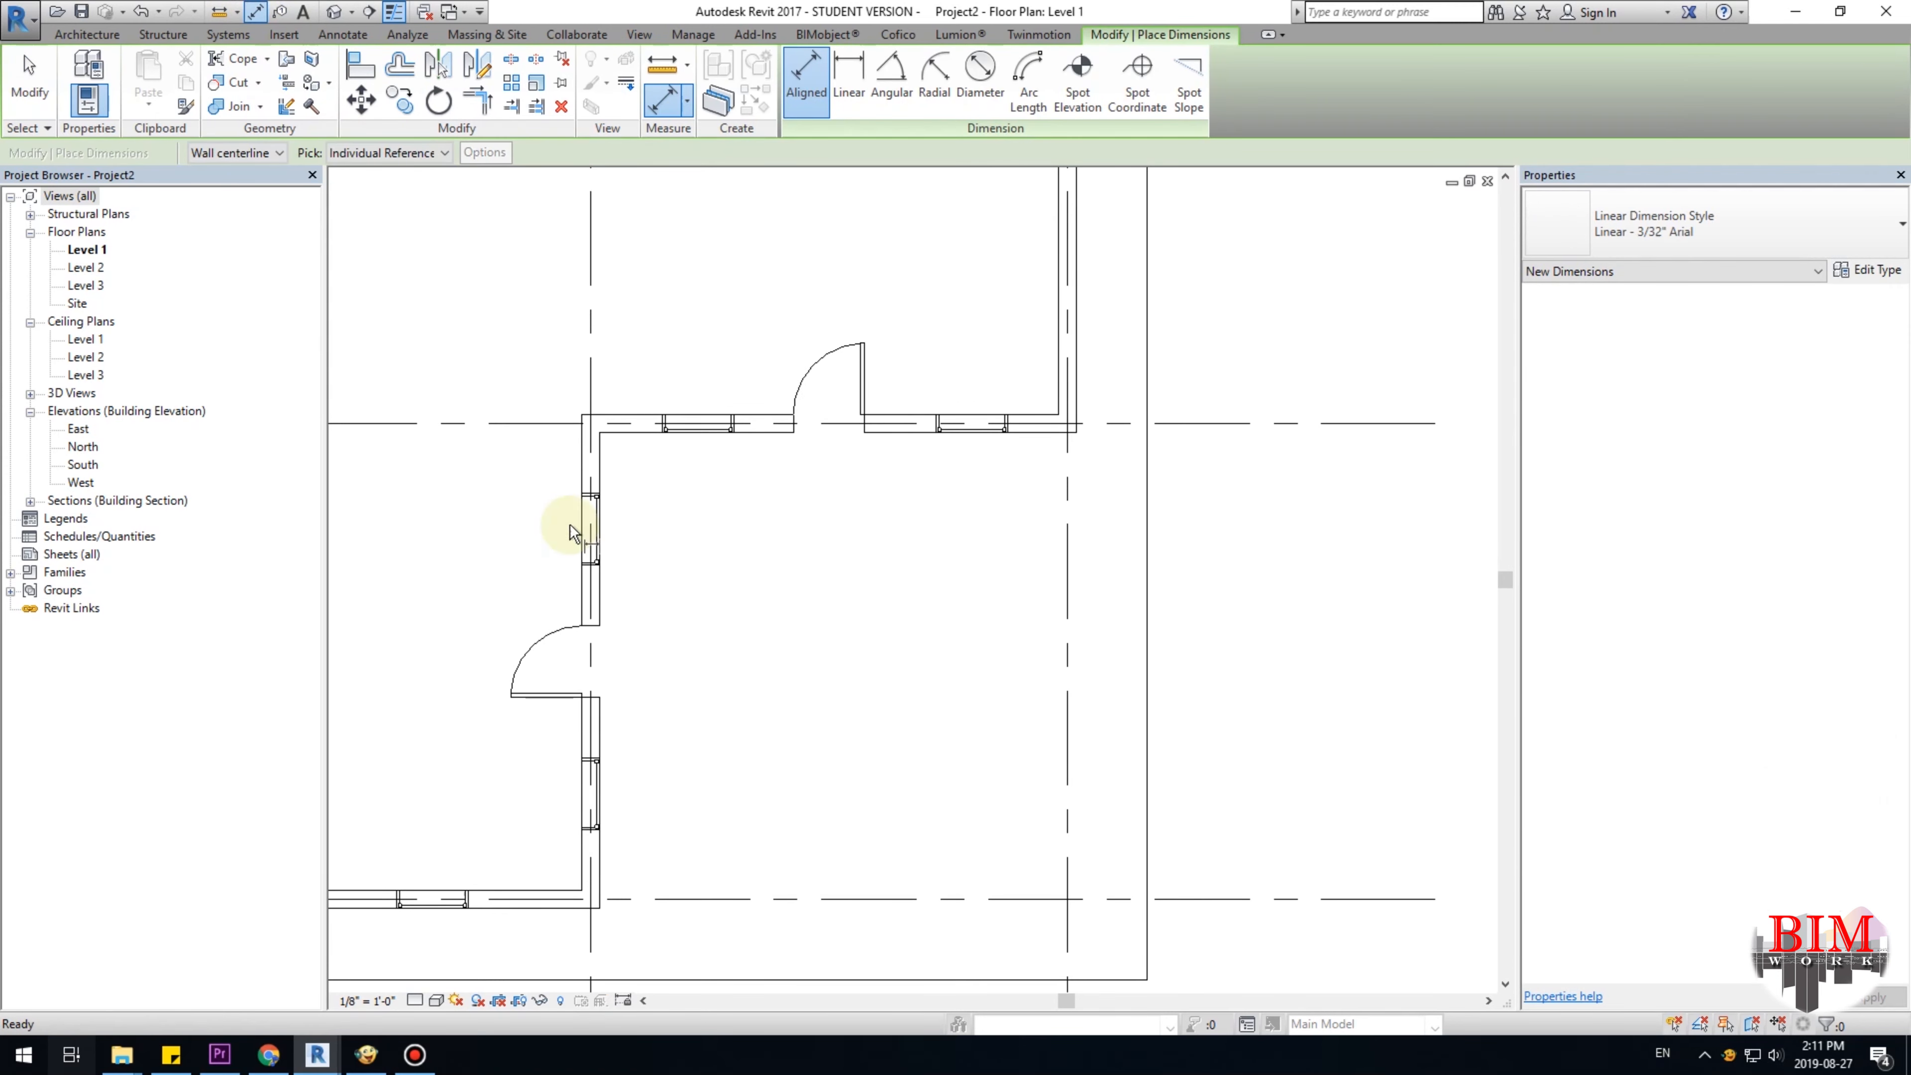
scroll(963, 468, "up", 1)
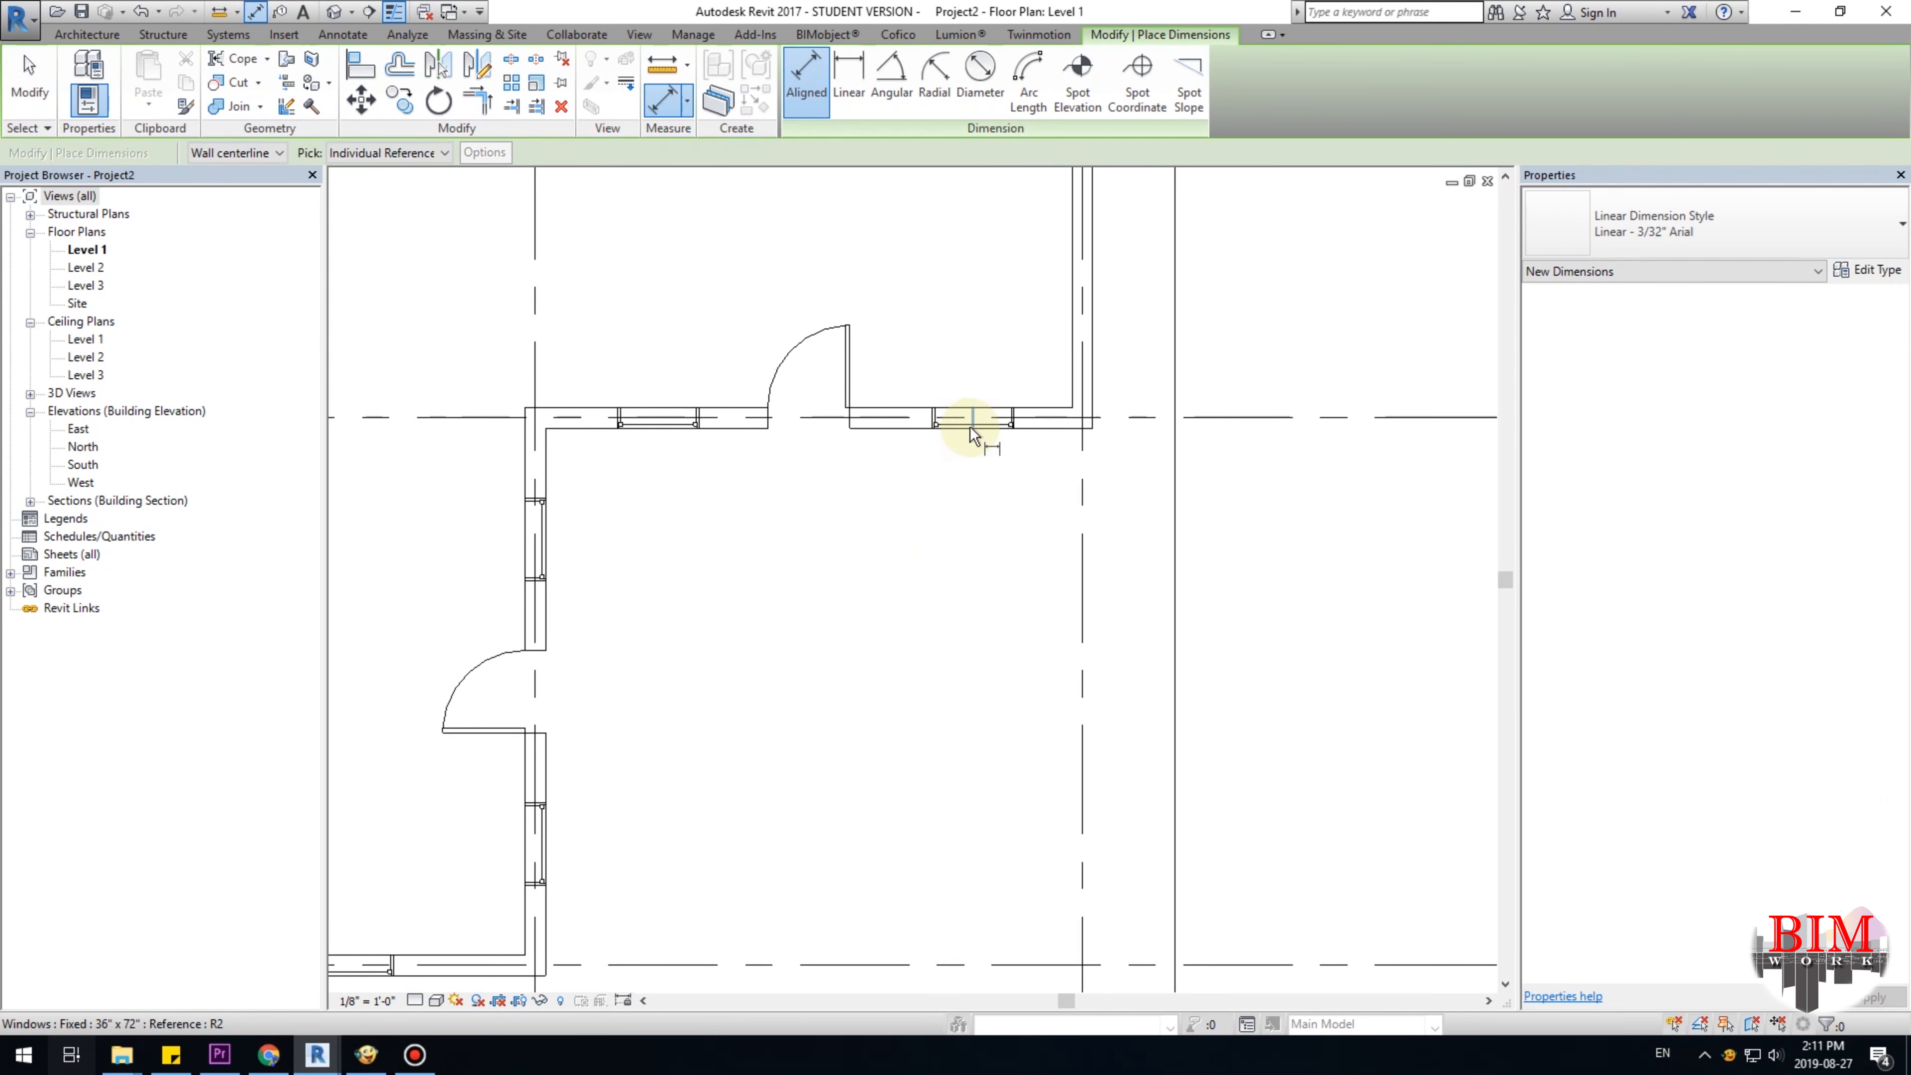
left_click(971, 429)
left_click(850, 429)
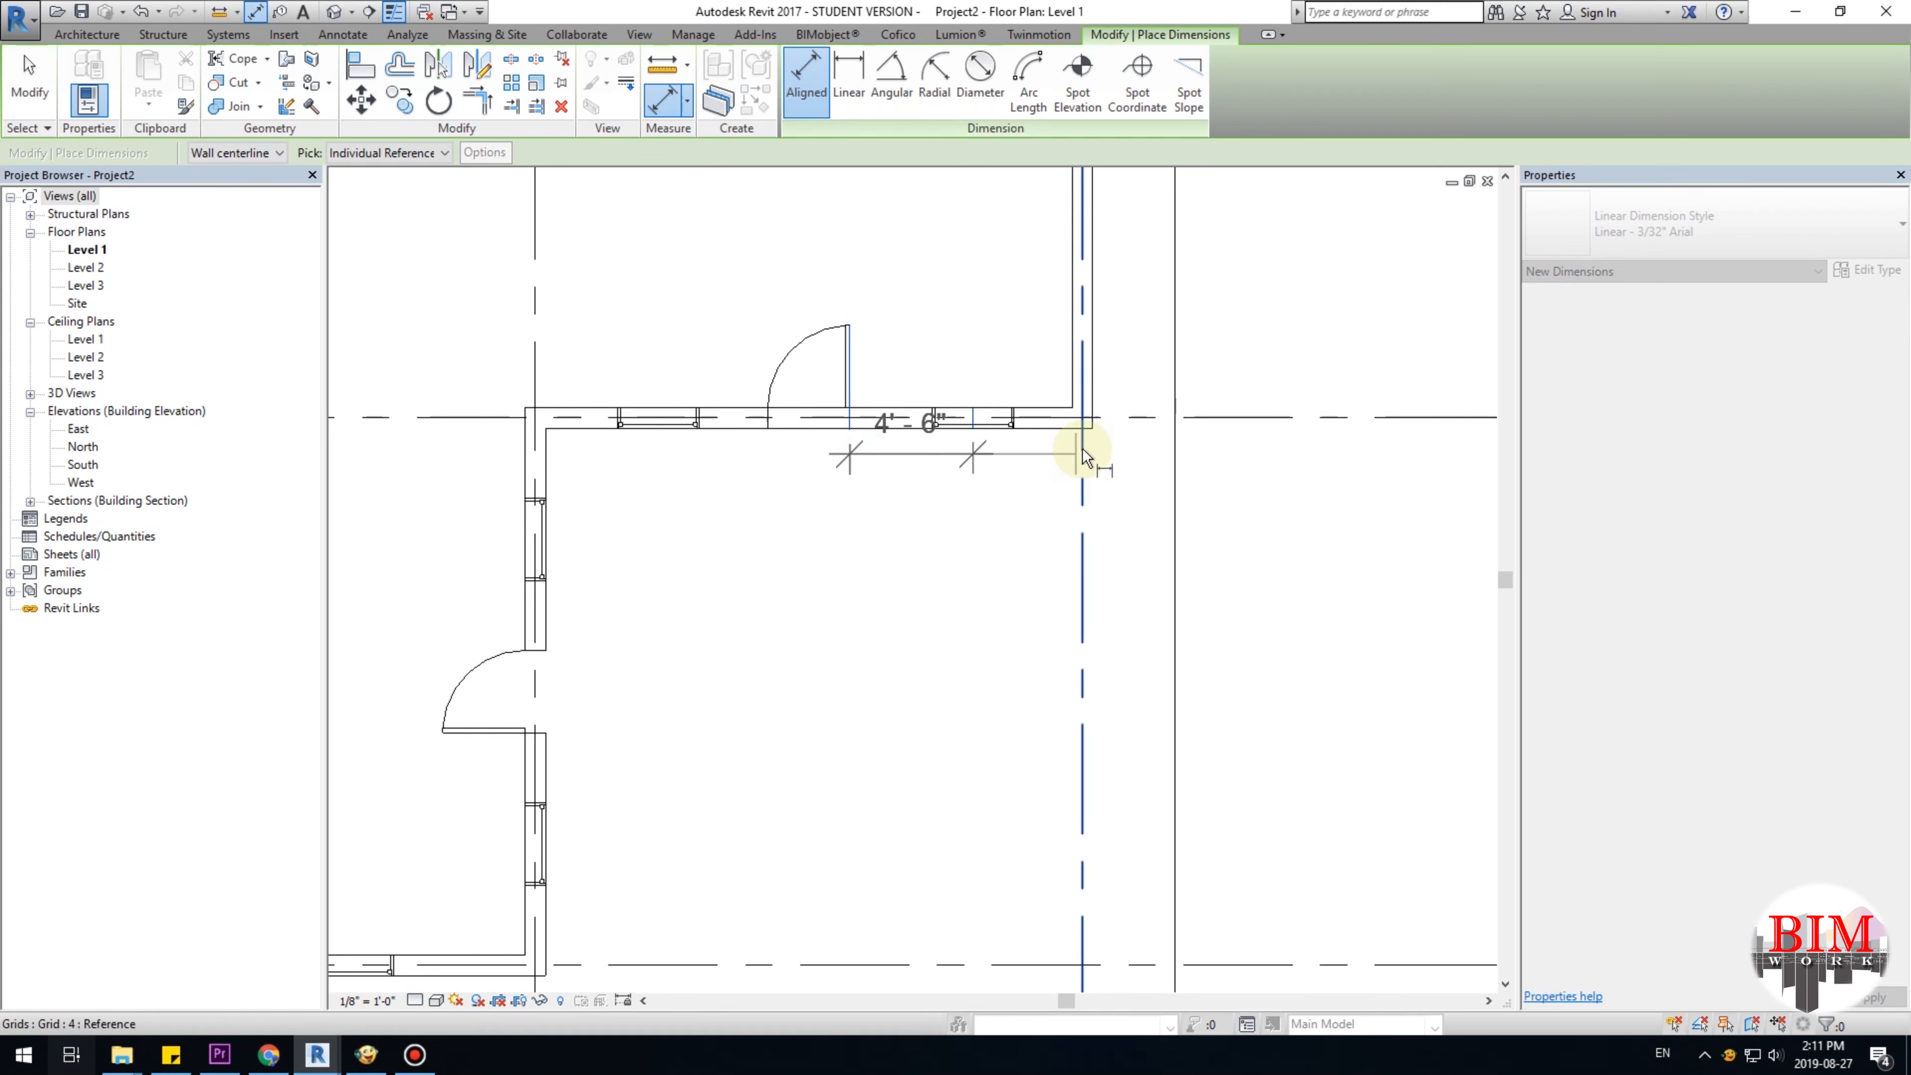
left_click(1093, 433)
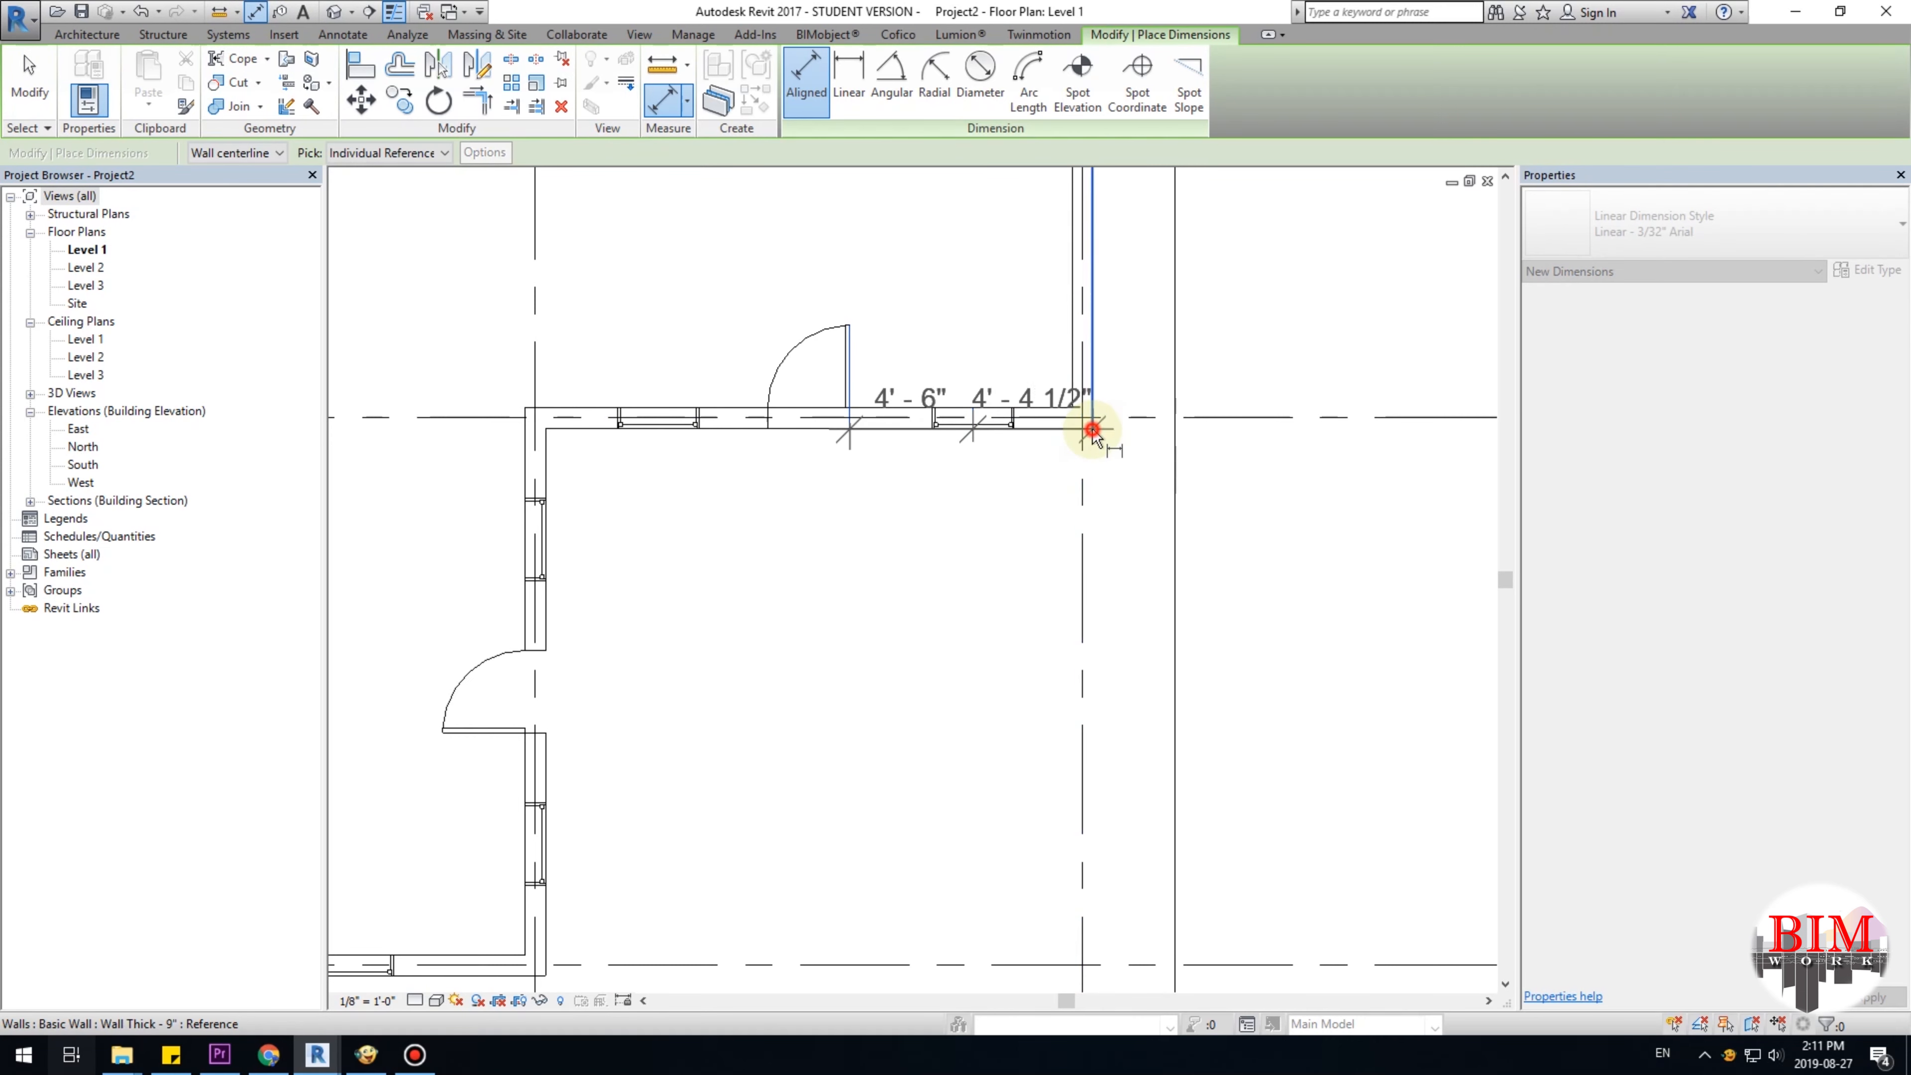
left_click(1010, 511)
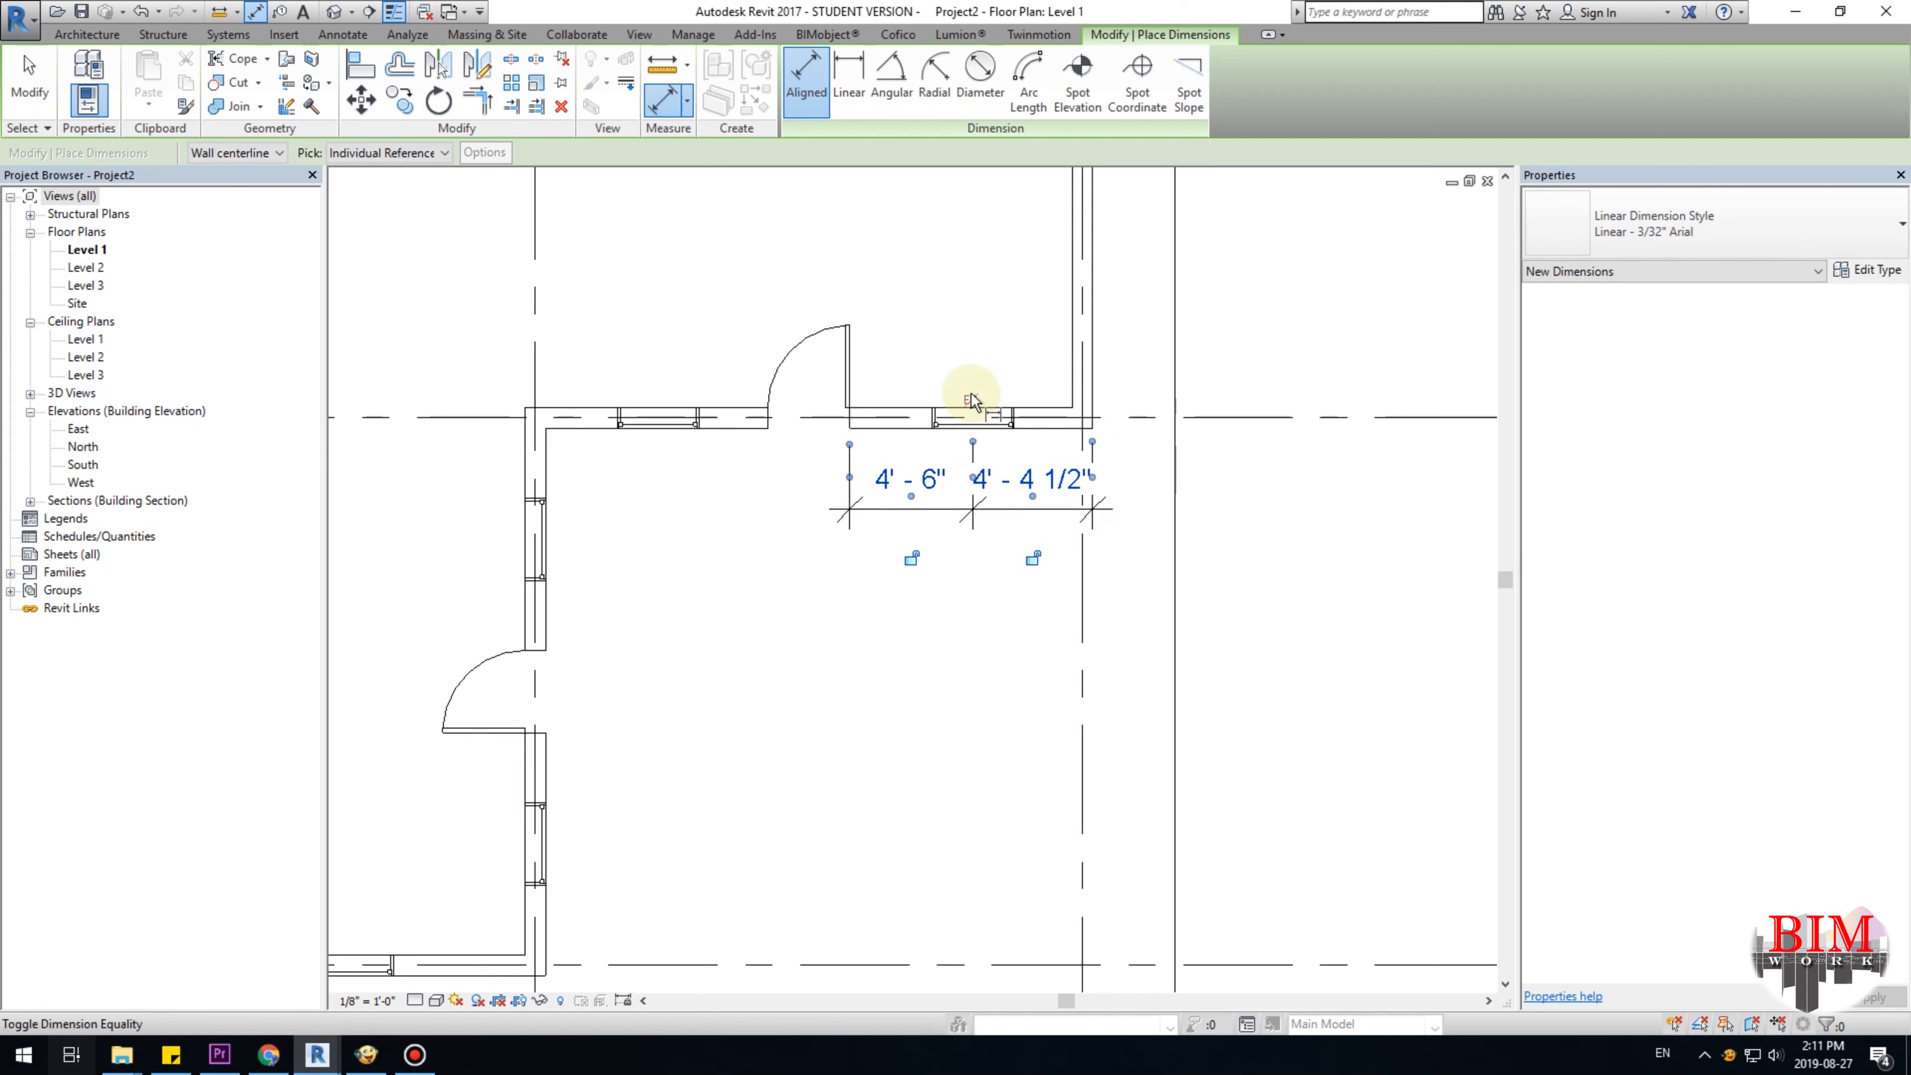
left_click(971, 399)
key("Escape")
key("Escape")
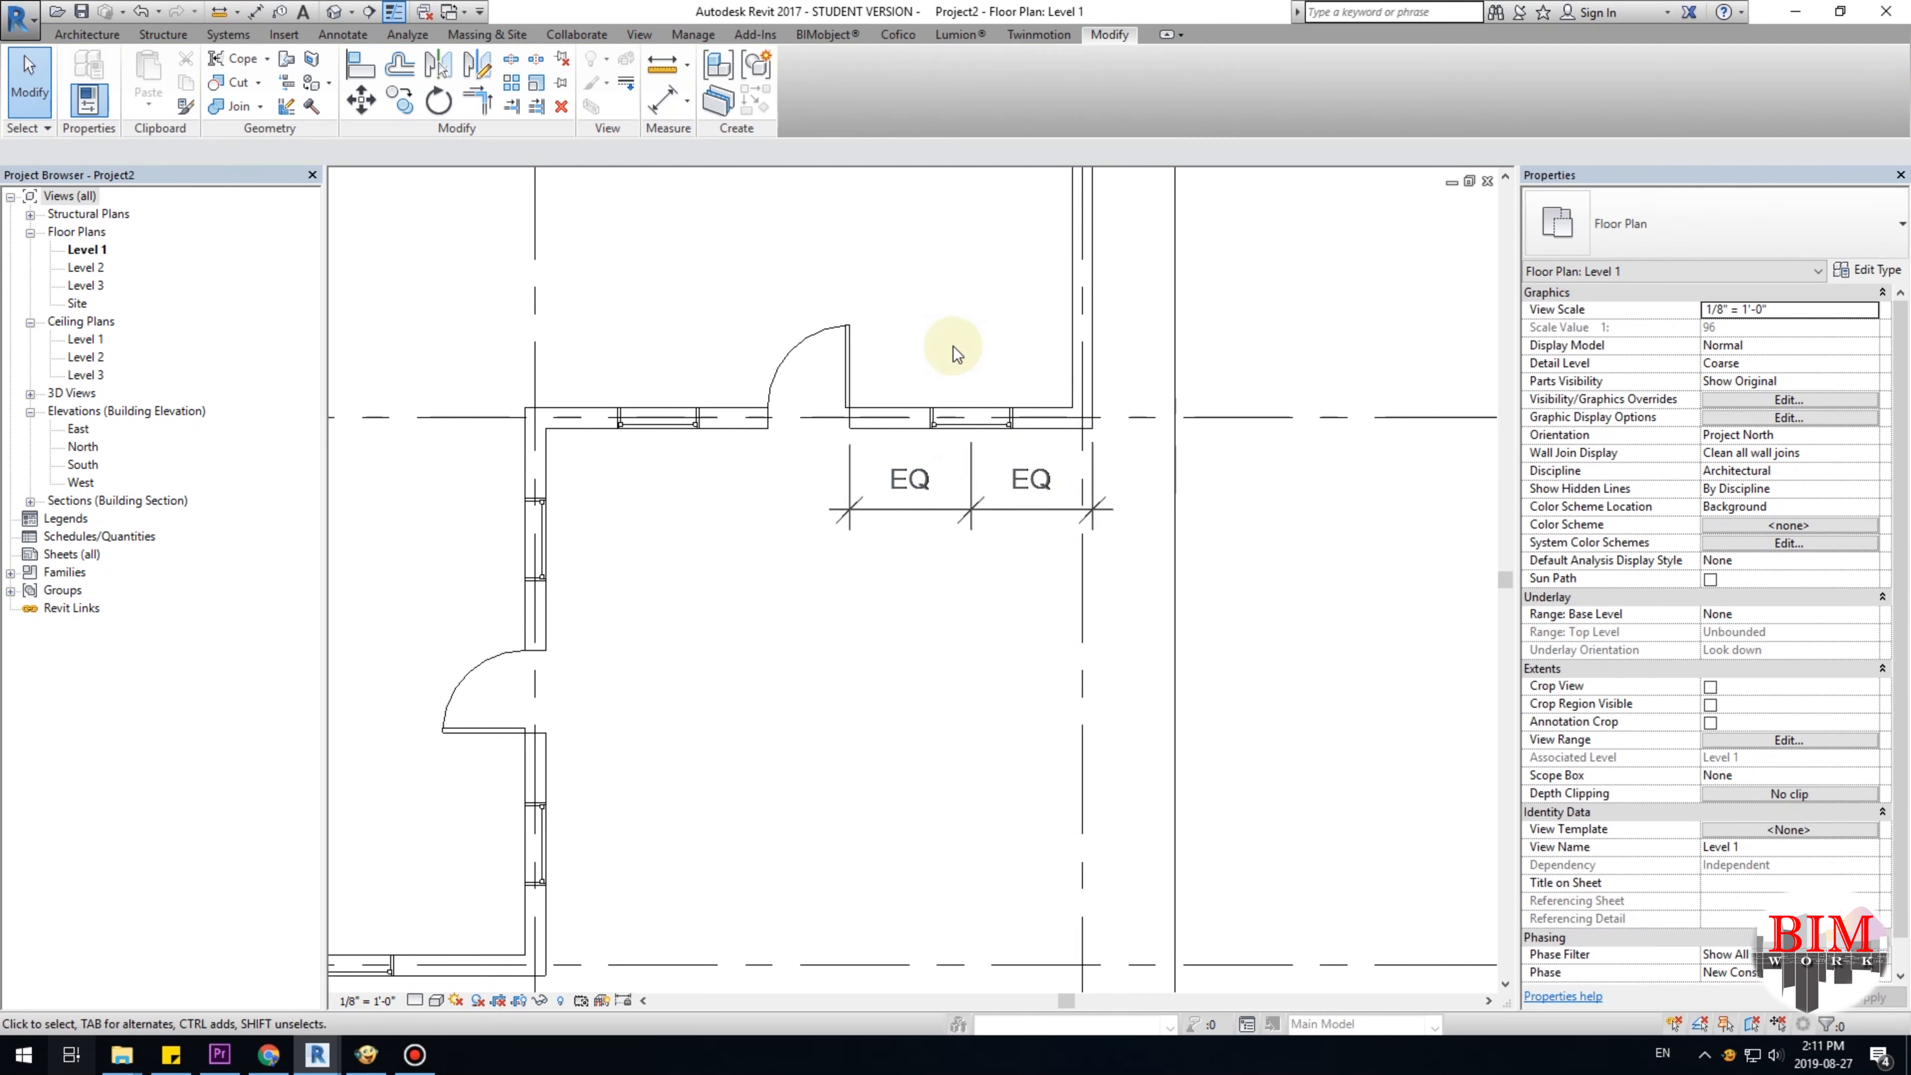
Delete the equality dimension beside the grid C wall and remove its constraints.
left_click(960, 509)
key("Delete")
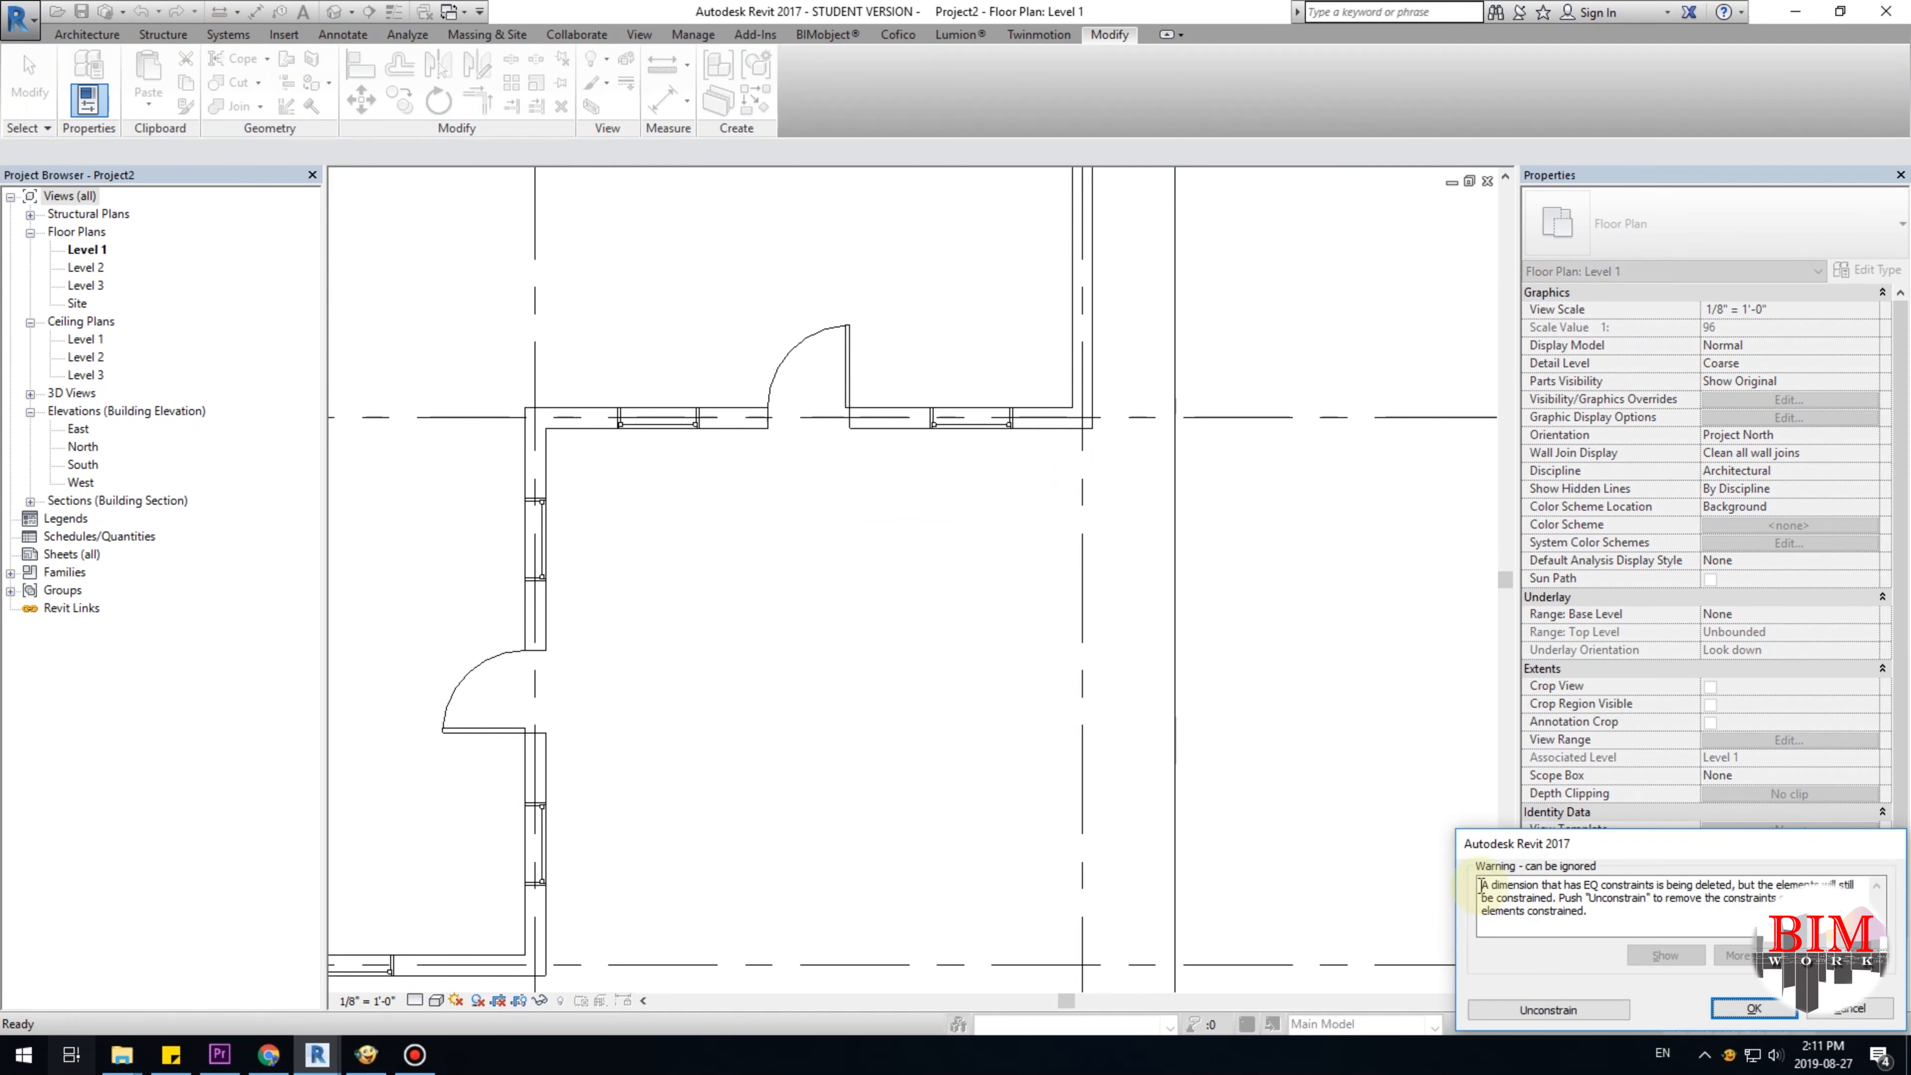
left_click(1535, 1011)
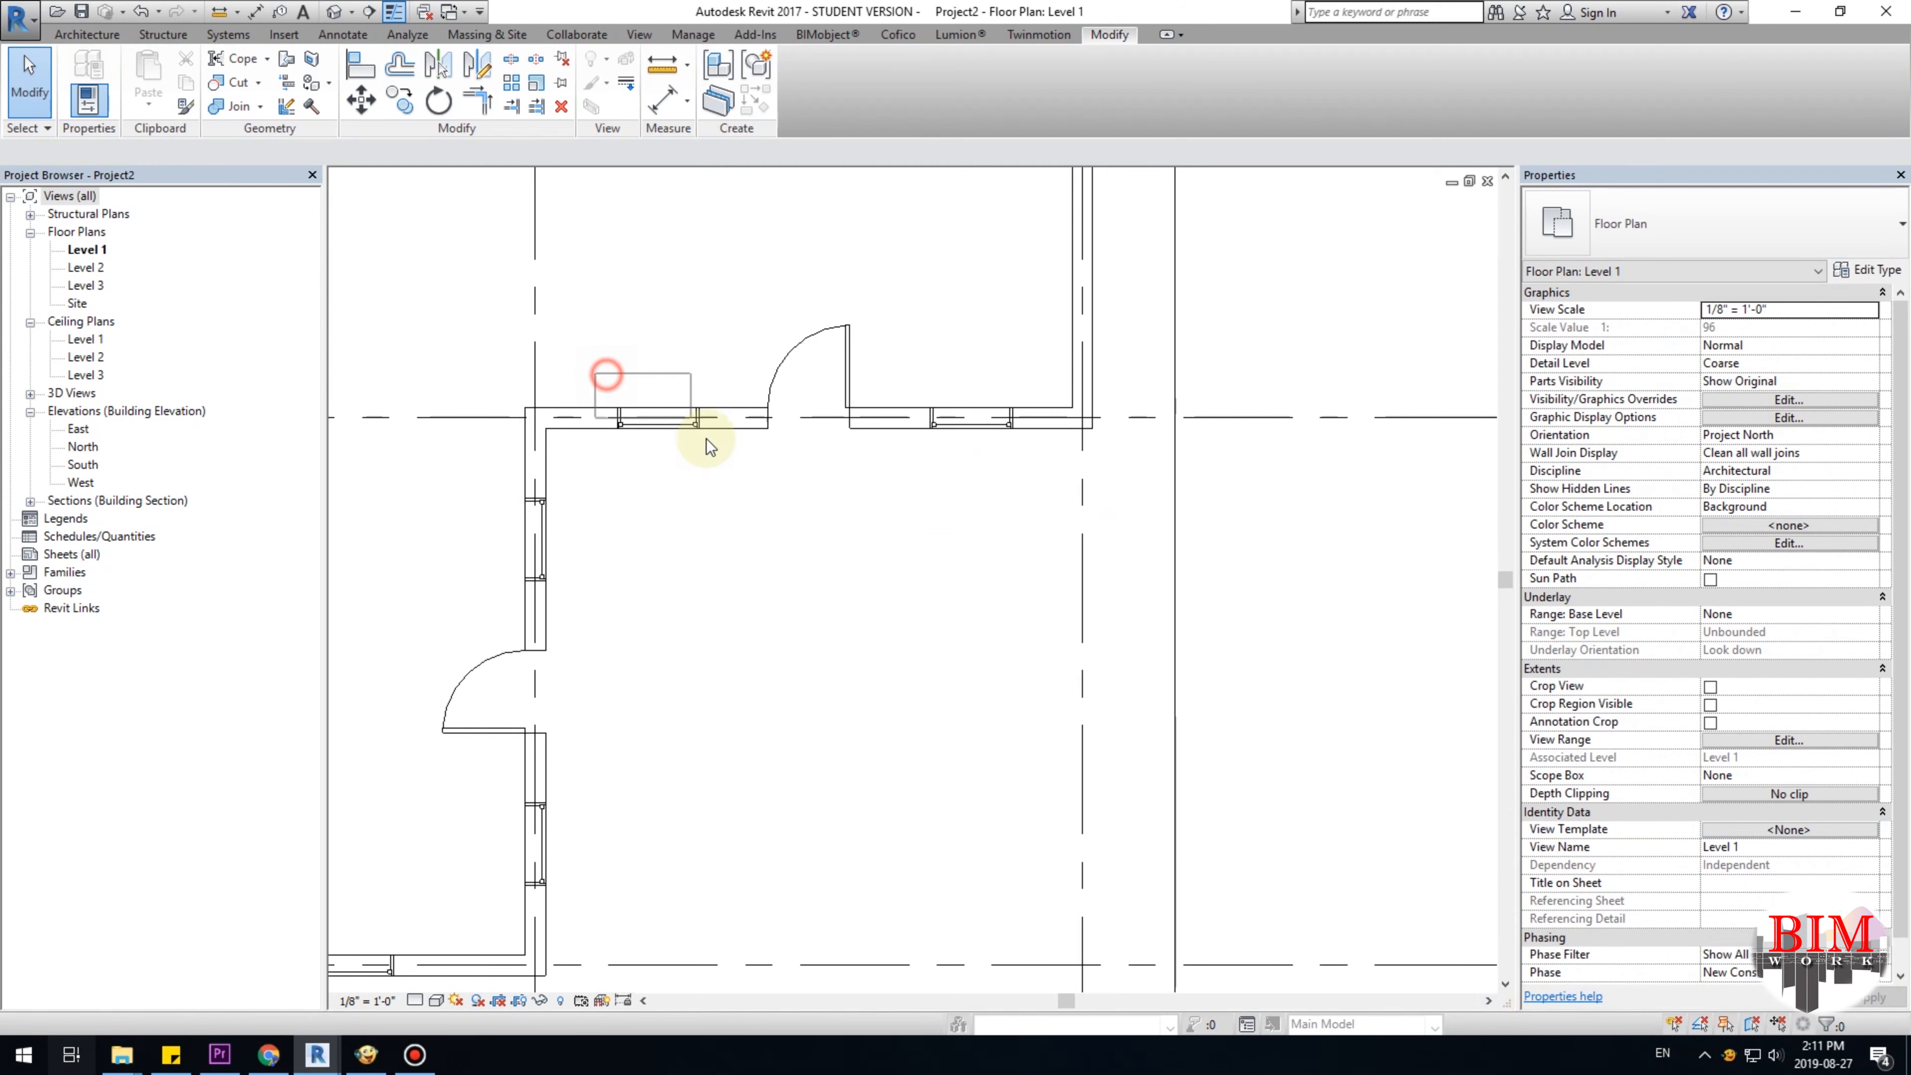
Replace the grid C wall window nearest grid 3 with a mirrored copy of the other window about the door's center.
left_click(659, 418)
key("Delete")
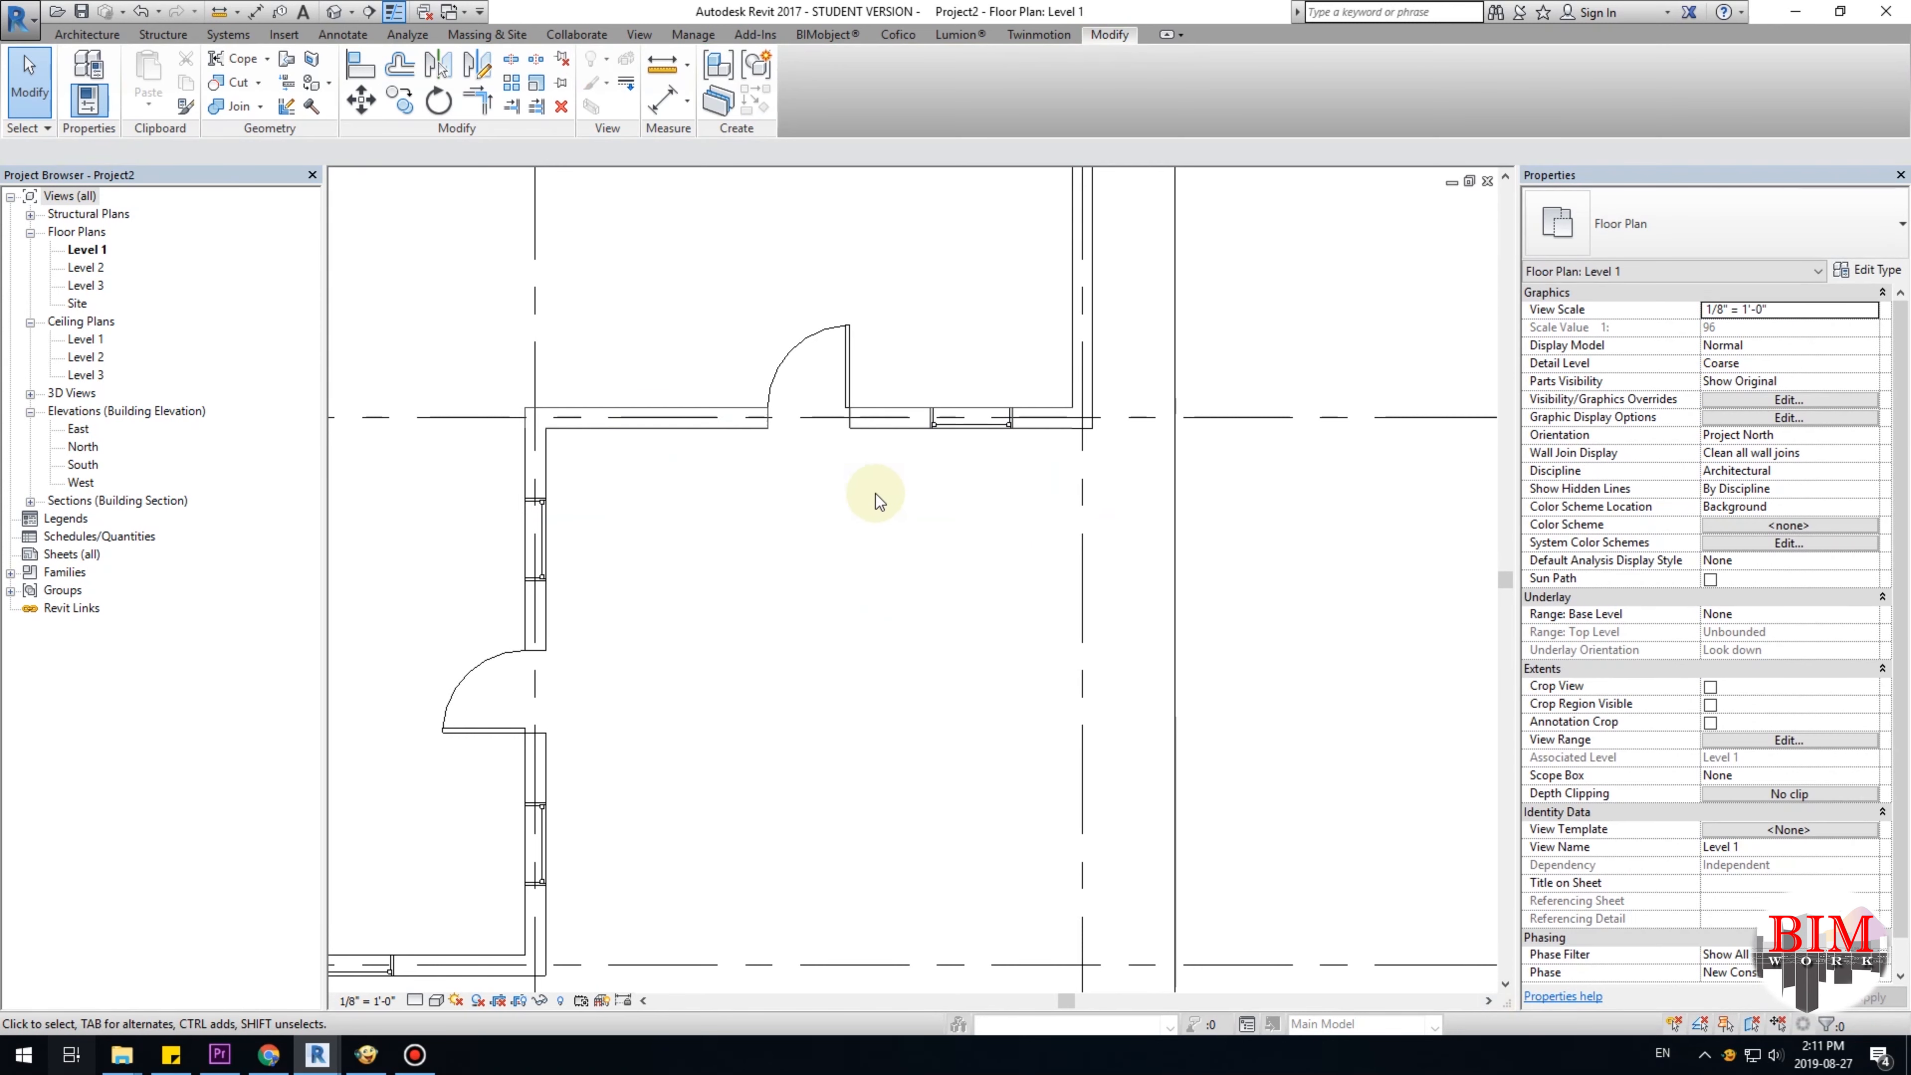
left_click(969, 430)
left_click(477, 68)
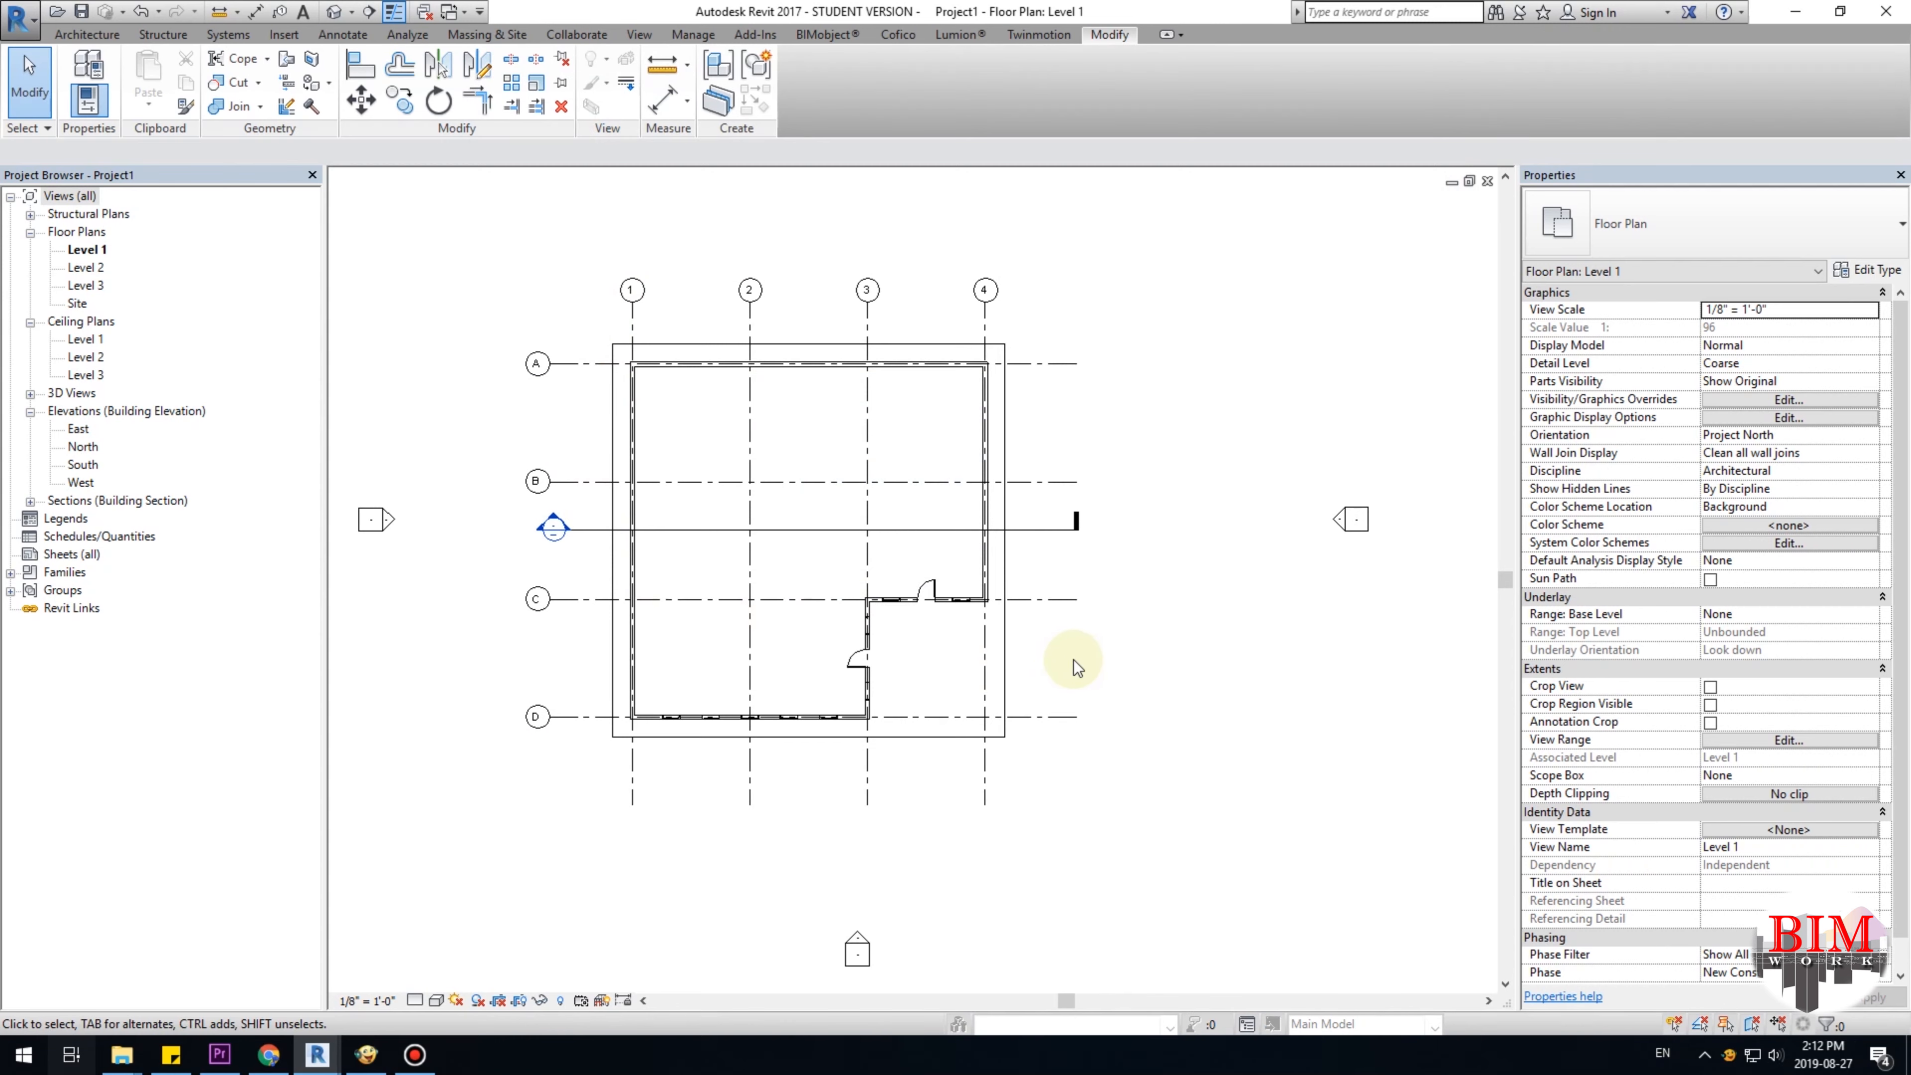
Break the section line between grids B and C so only short end segments remain outside the building.
middle_click_drag(1144, 755, 1168, 737)
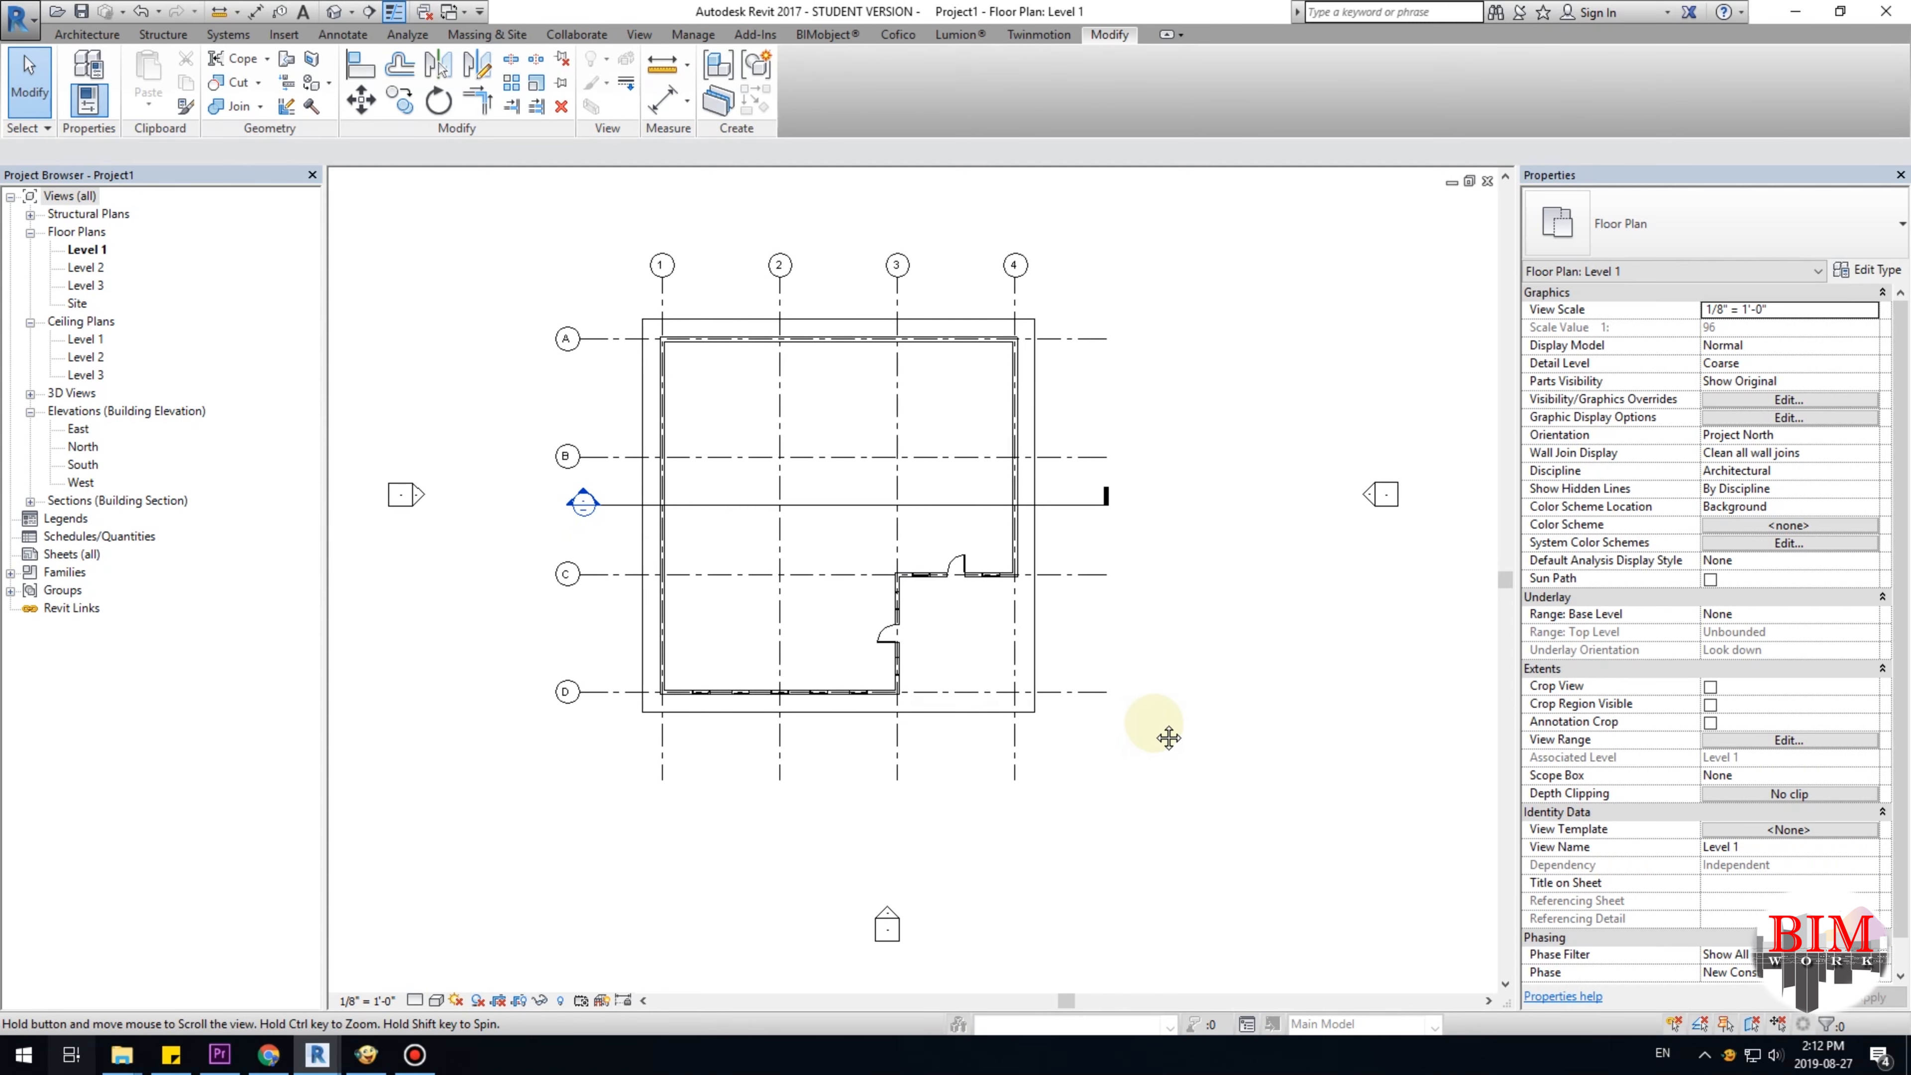
scroll(926, 509, "up", 2)
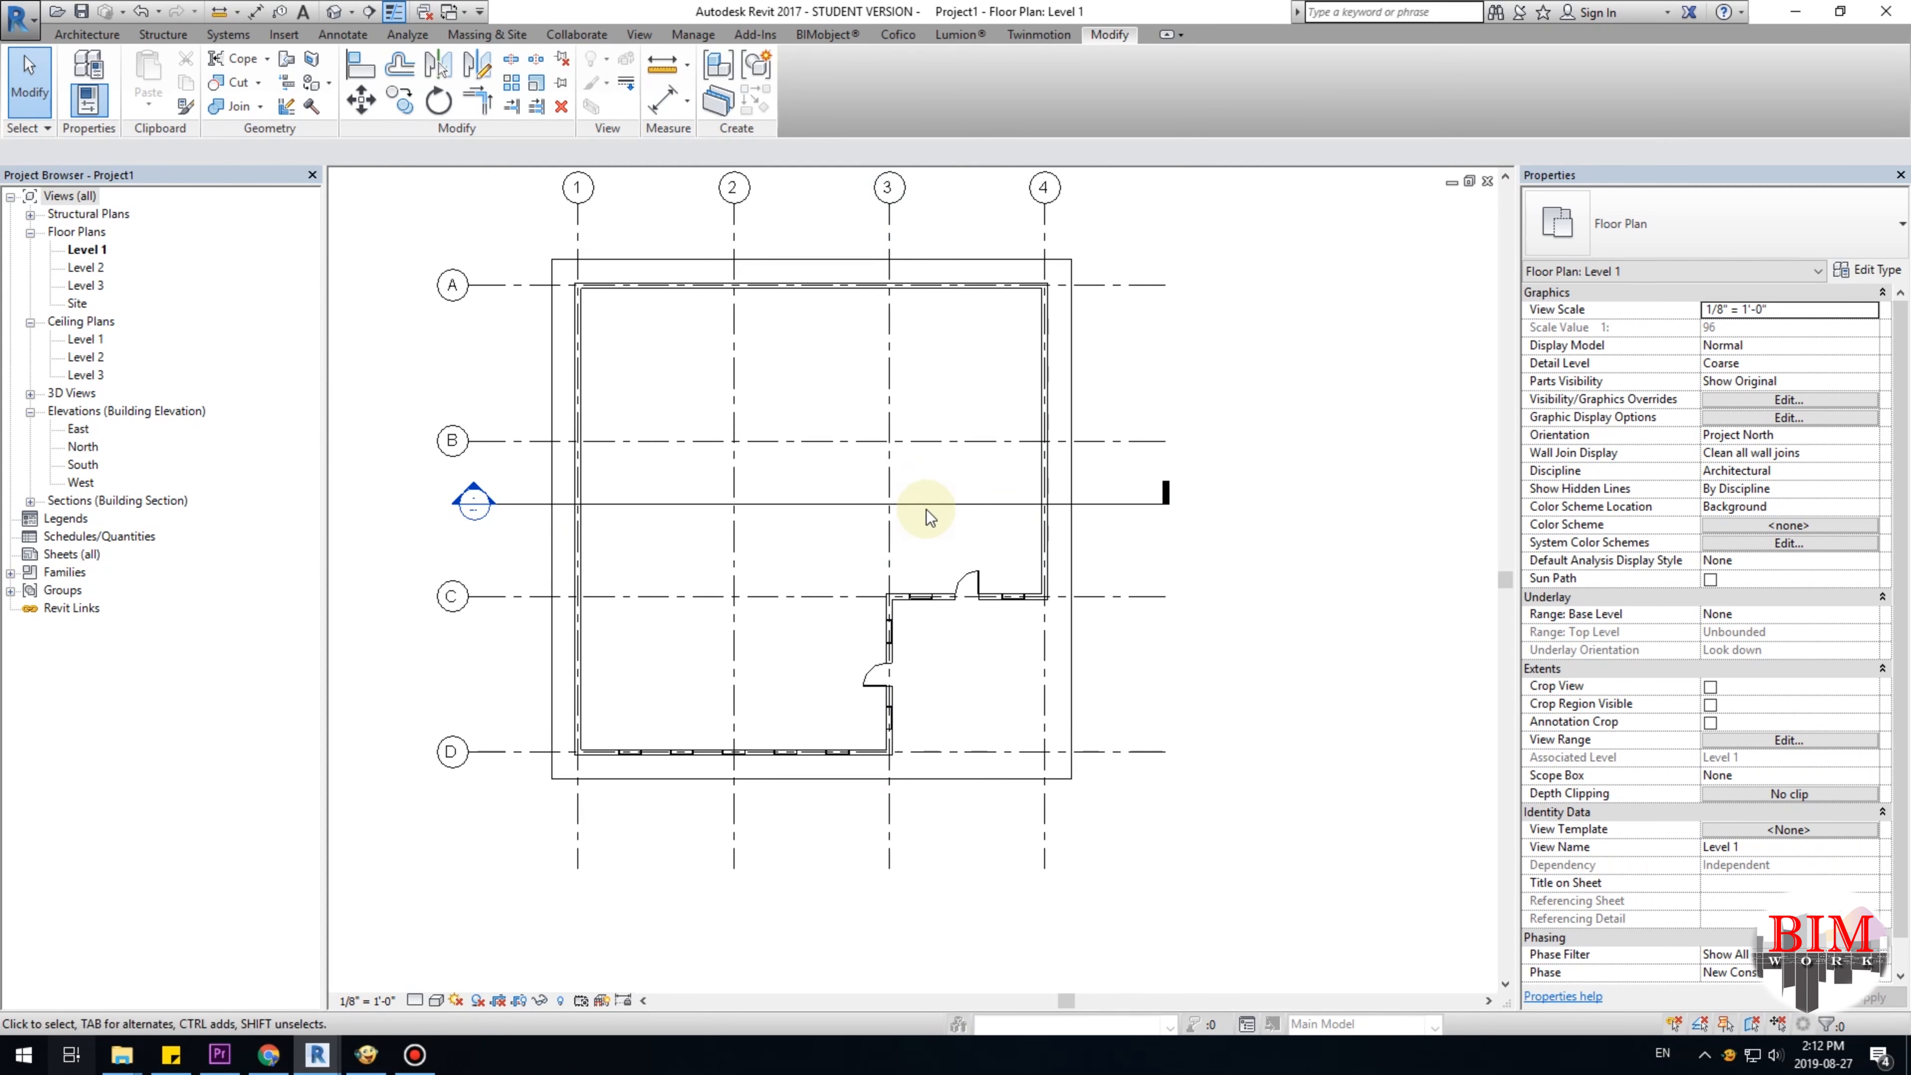
left_click(825, 559)
middle_click_drag(841, 594, 881, 655)
scroll(881, 655, "up", 1)
left_click(862, 533)
left_click(1301, 593)
scroll(1144, 589, "down", 2)
scroll(1192, 591, "up", 1)
Pull the tail and head ends of the section line slightly closer to the building.
left_click(1230, 556)
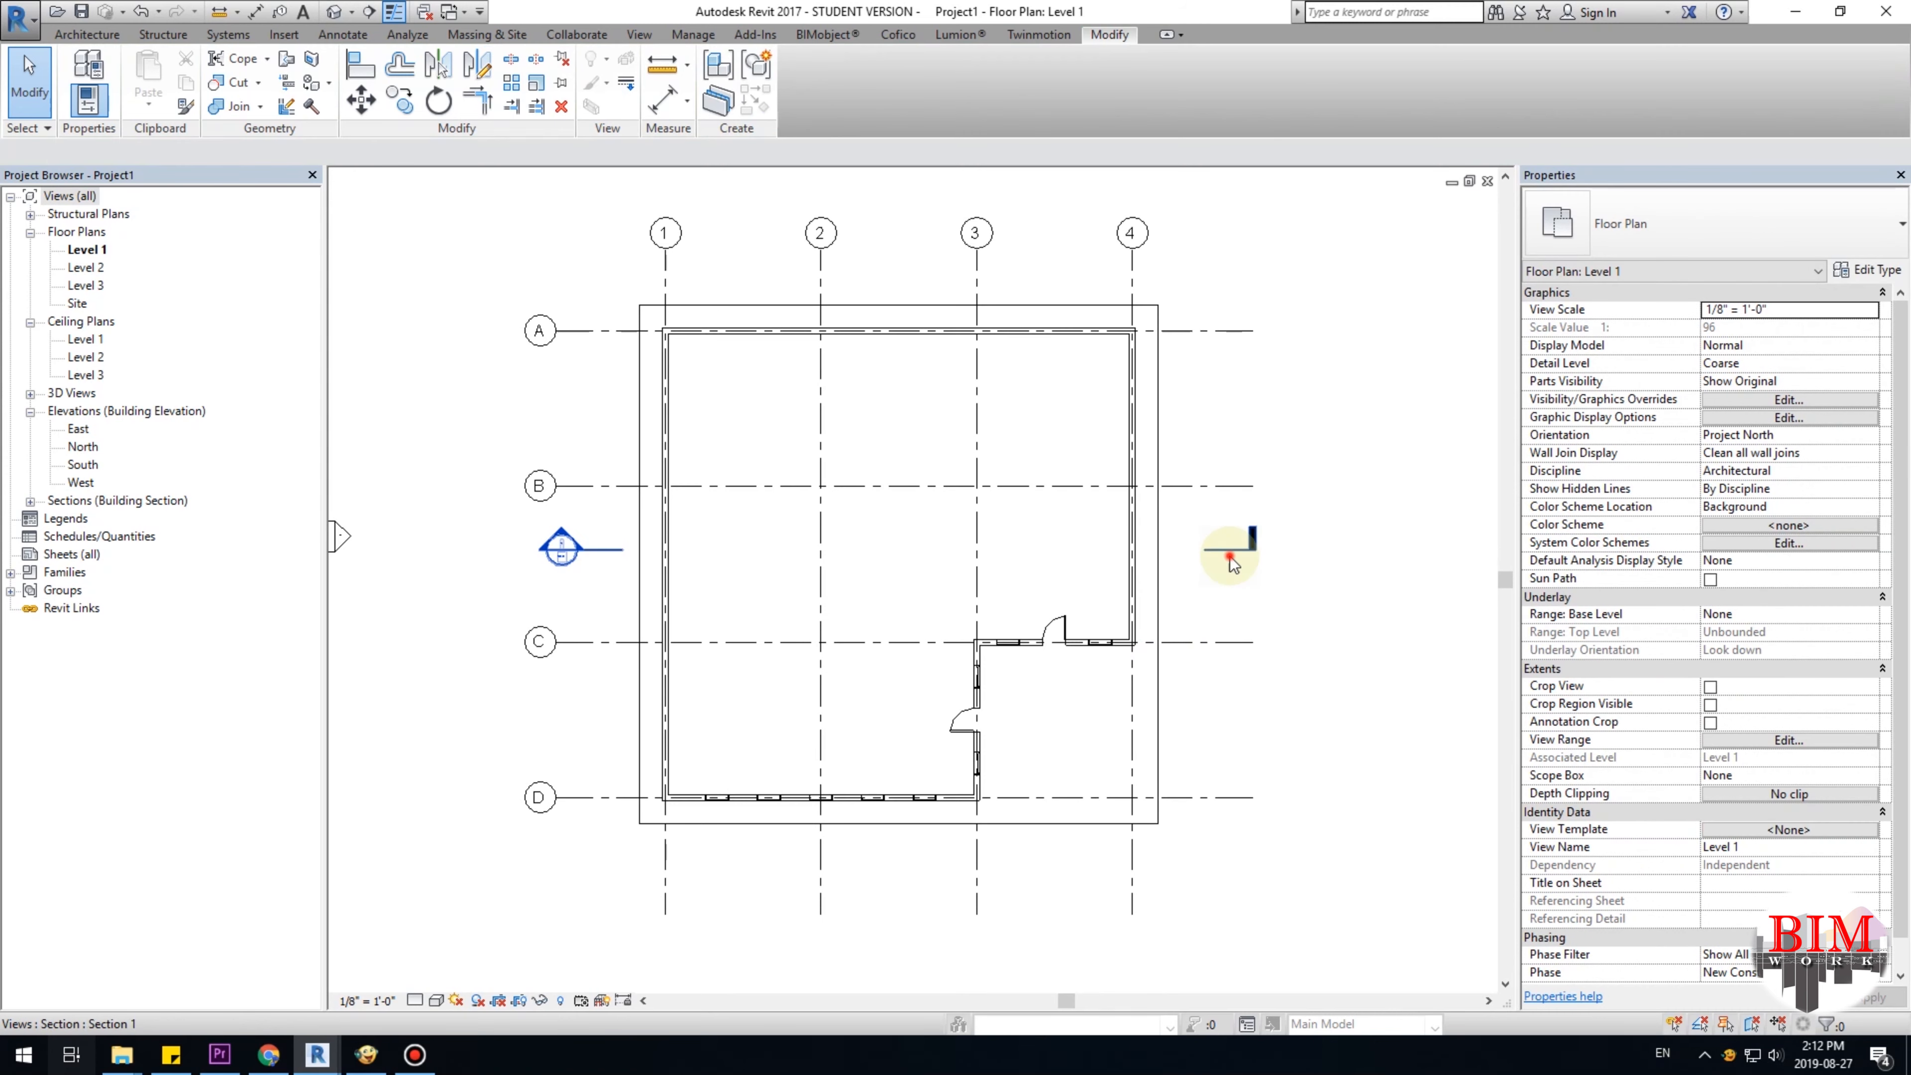
scroll(1249, 561, "up", 1)
left_click_drag(1250, 543, 1224, 543)
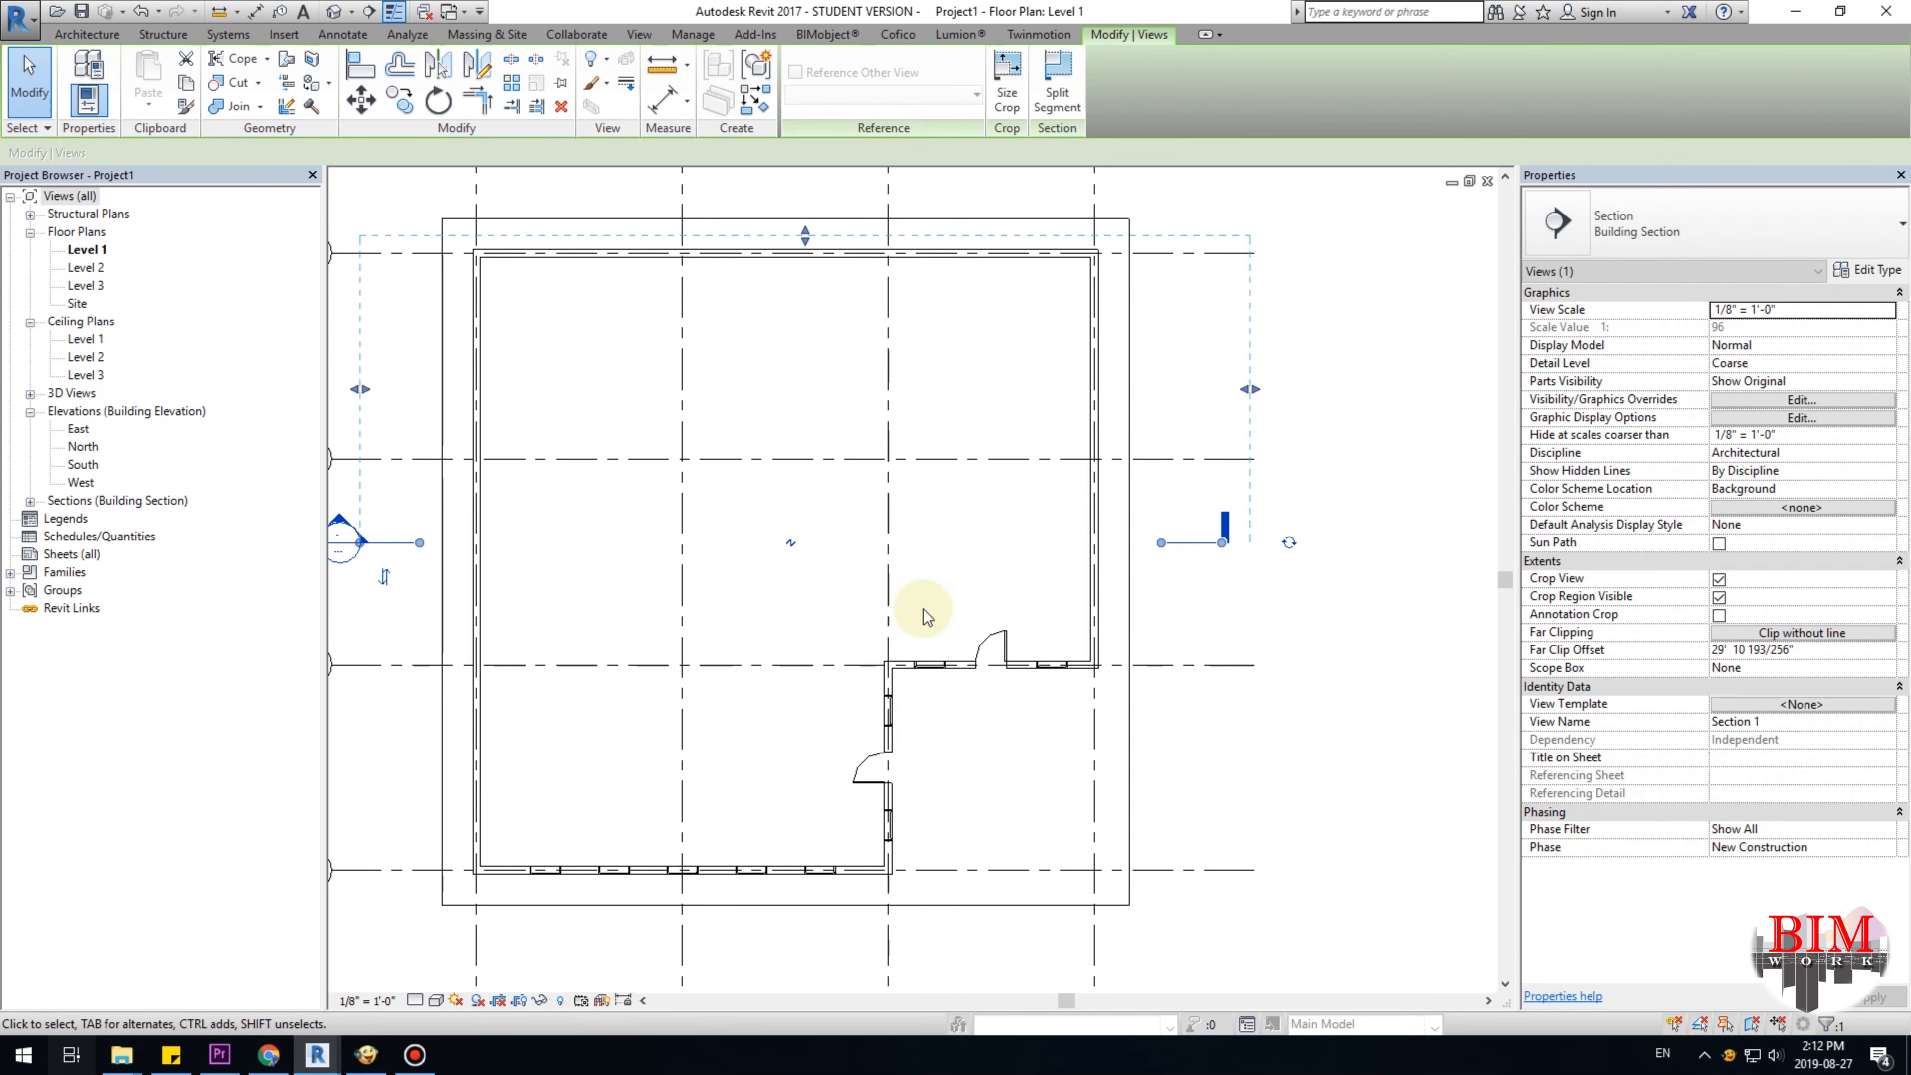
middle_click_drag(726, 608, 987, 594)
scroll(678, 554, "up", 1)
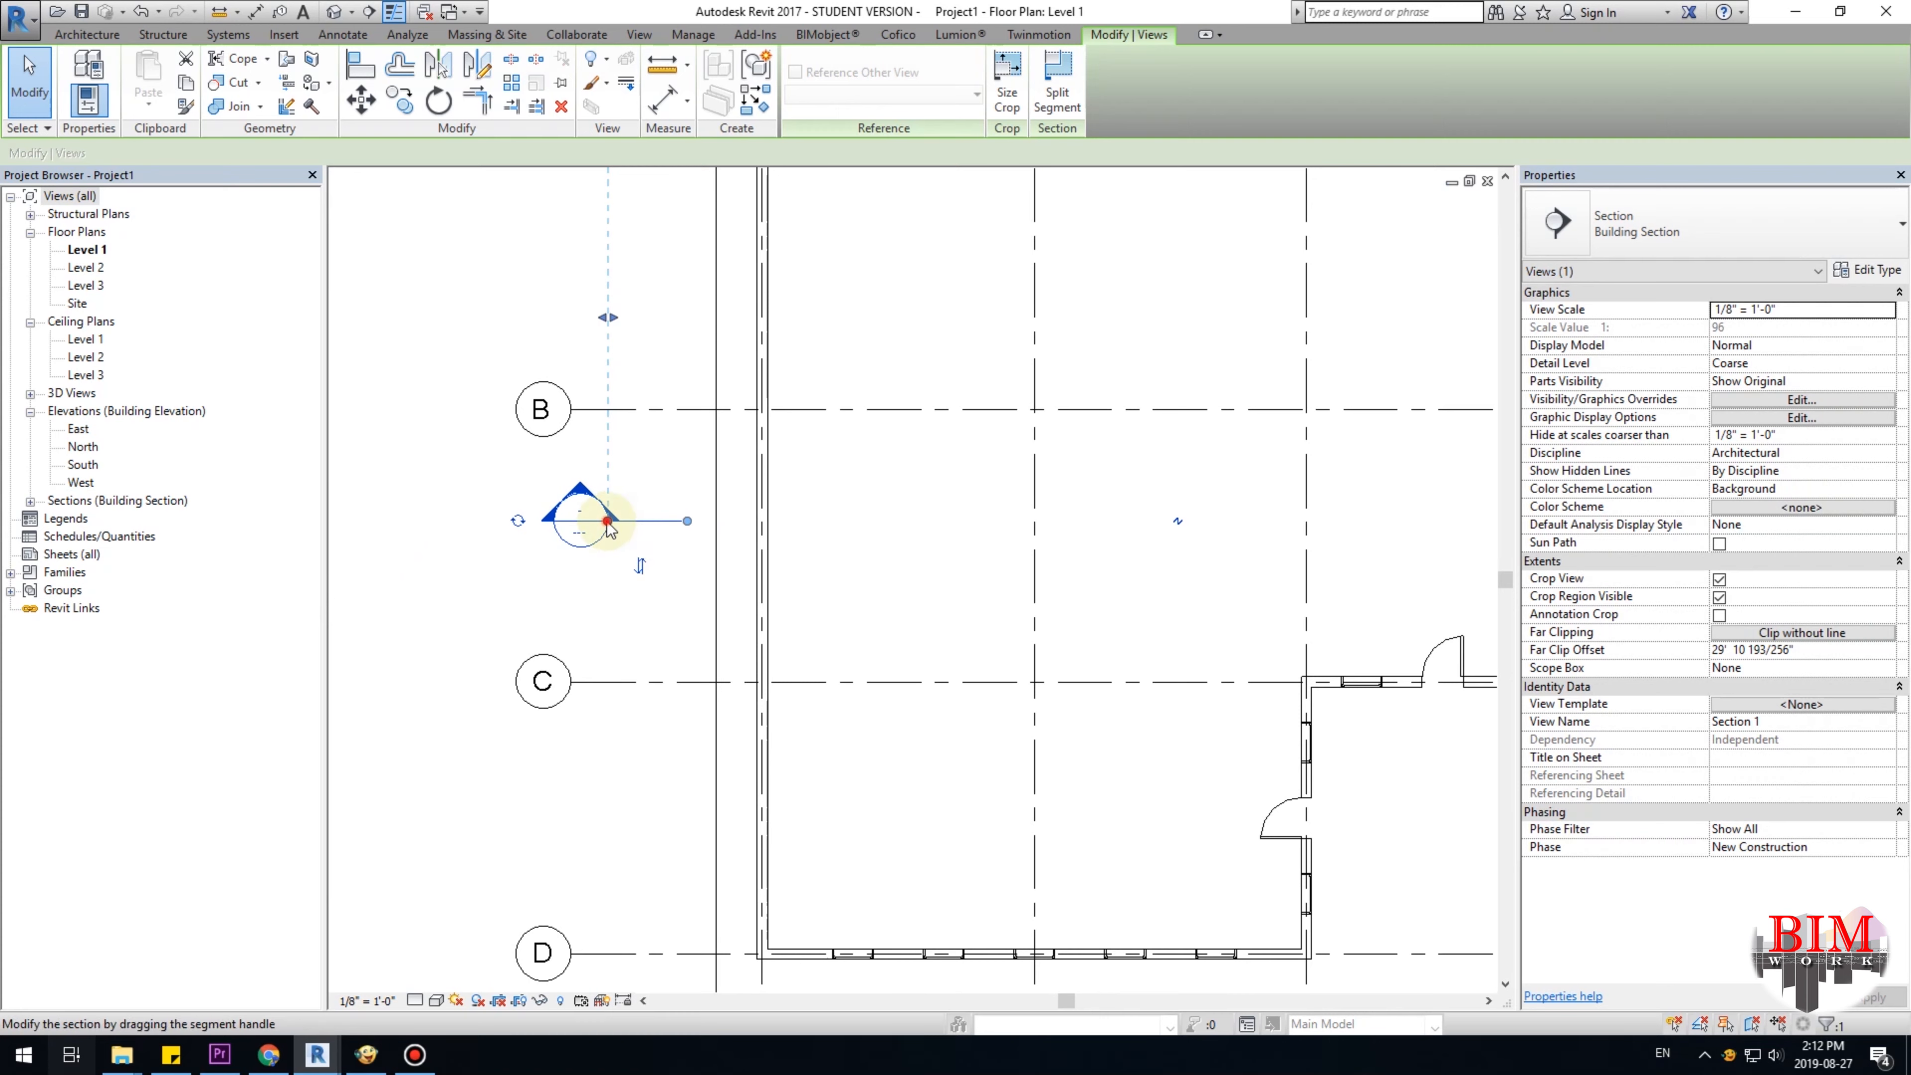
left_click_drag(610, 527, 629, 527)
Narrow the section's crop extents on both sides to just outside the floor slab edges.
scroll(617, 539, "down", 2)
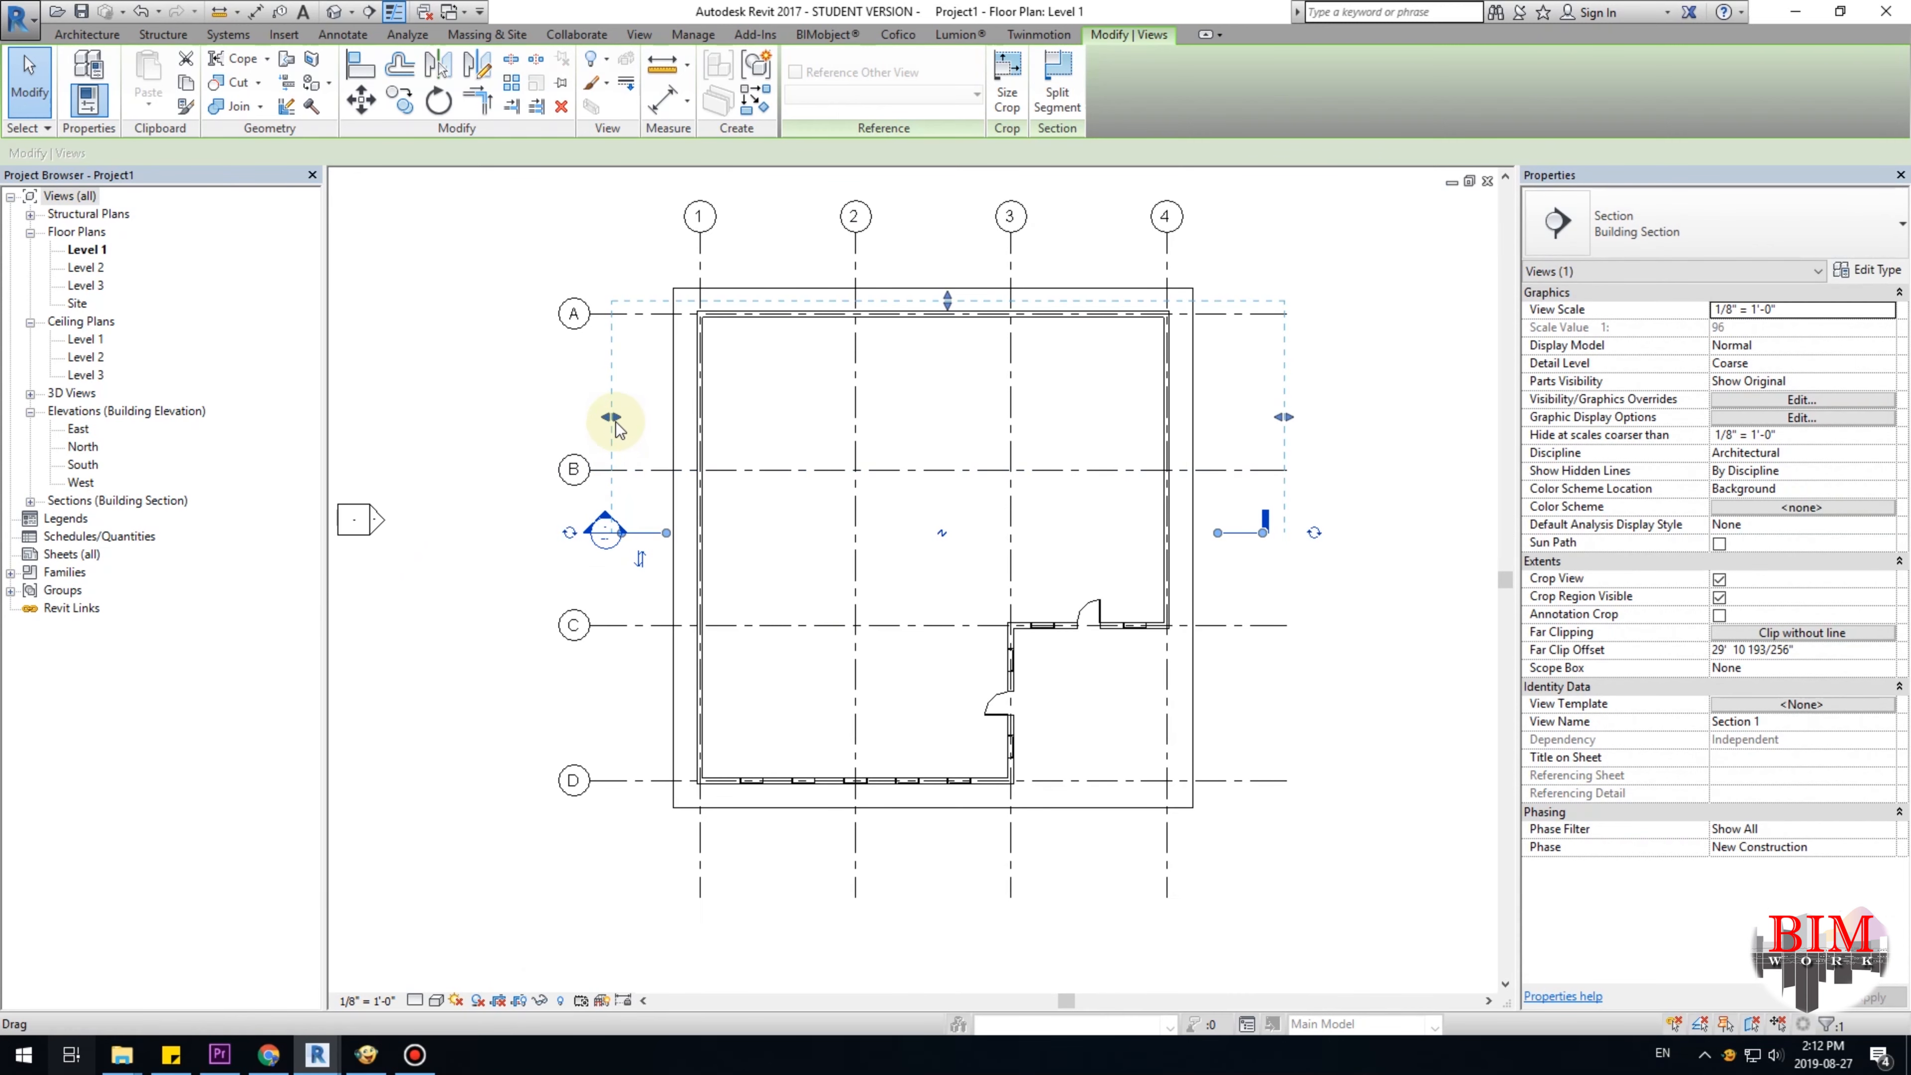
left_click_drag(615, 423, 662, 433)
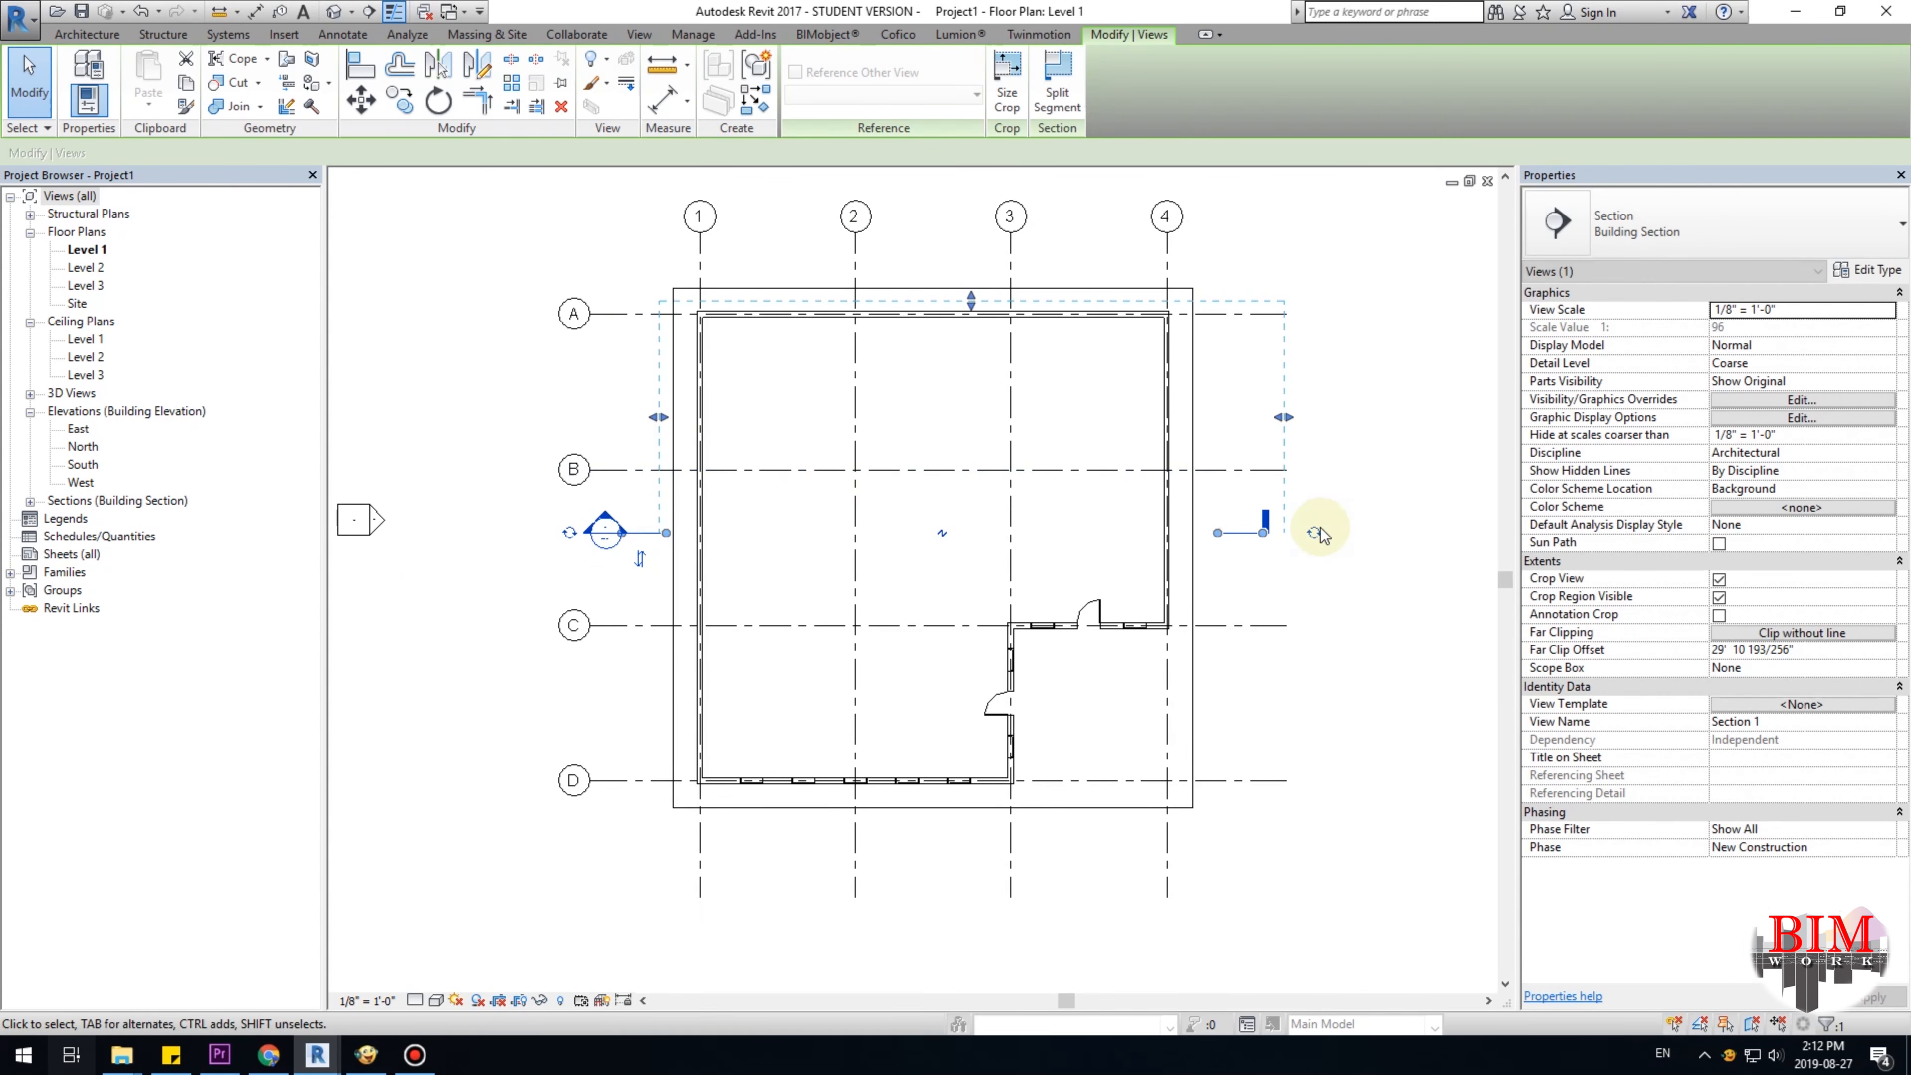
left_click_drag(1284, 418, 1220, 440)
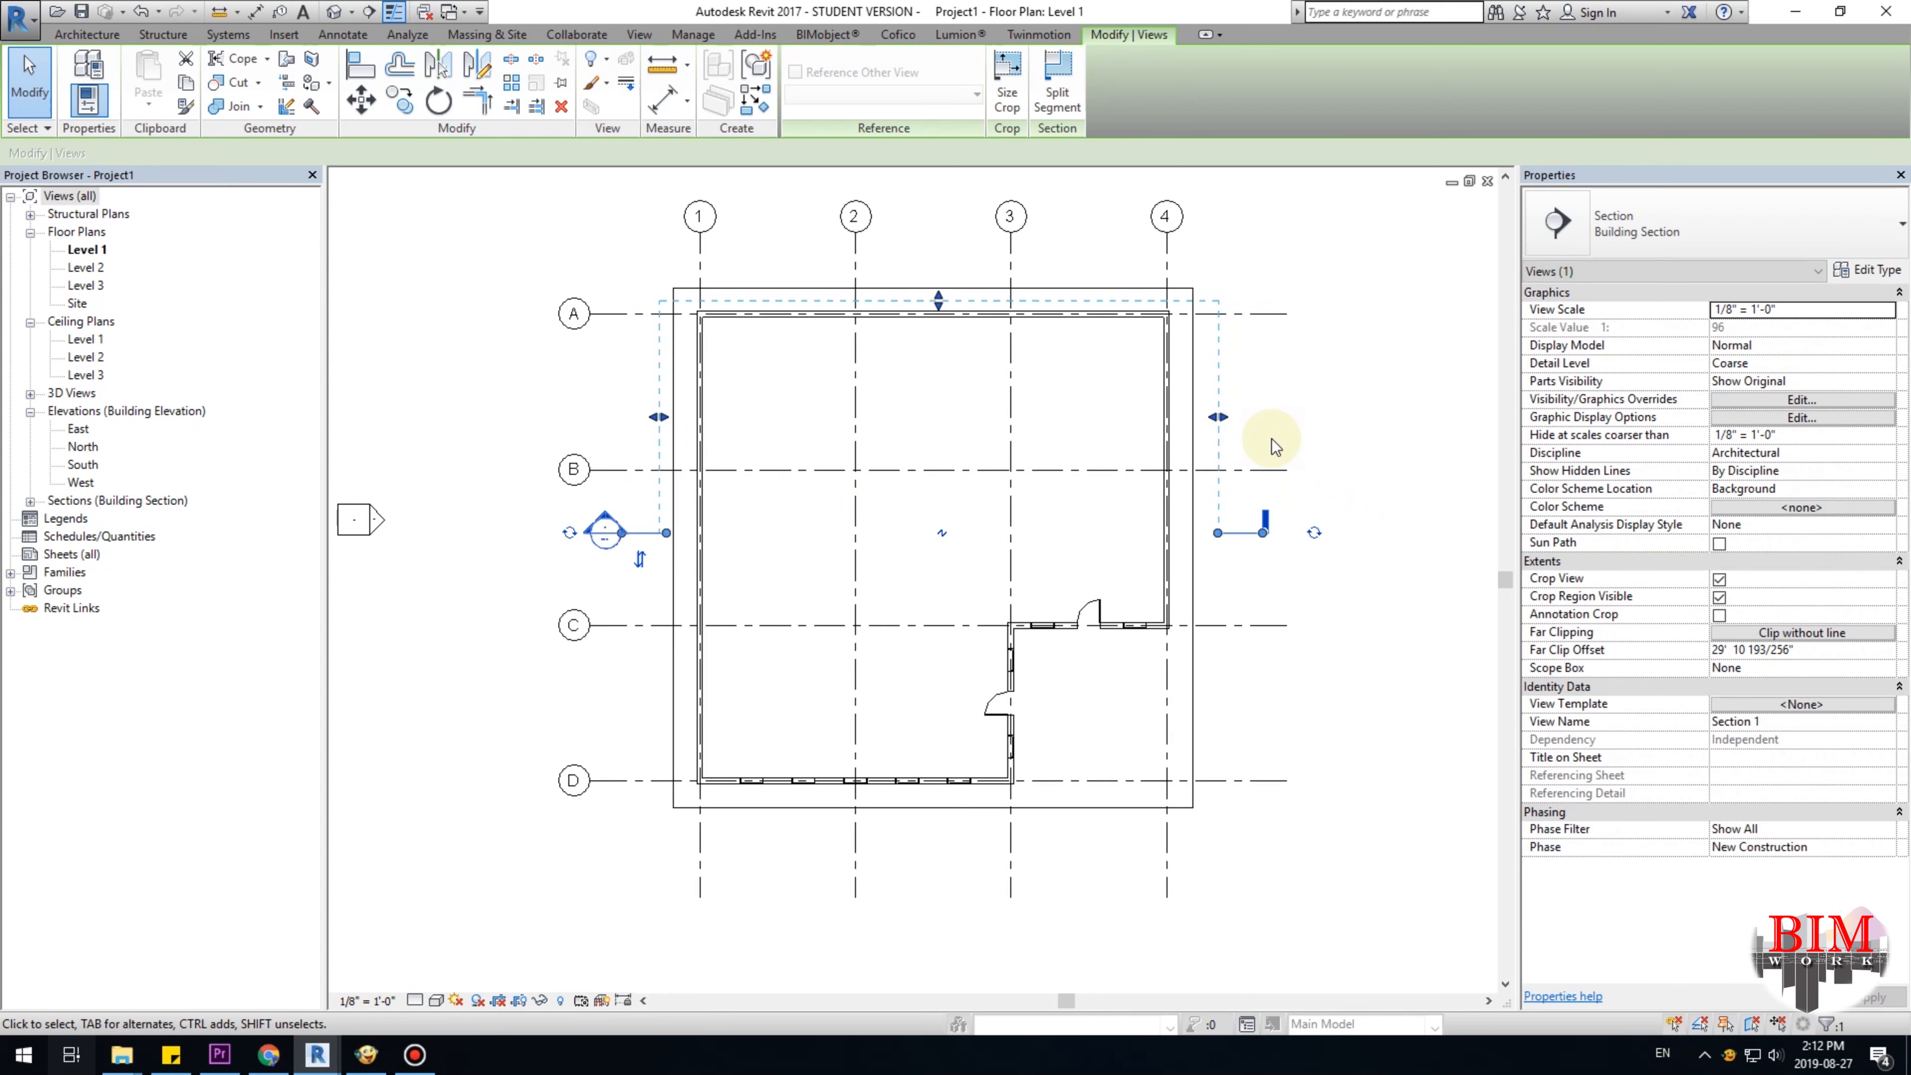
left_click(1279, 434)
Open the building section view from its section line in the plan.
left_click(1234, 534)
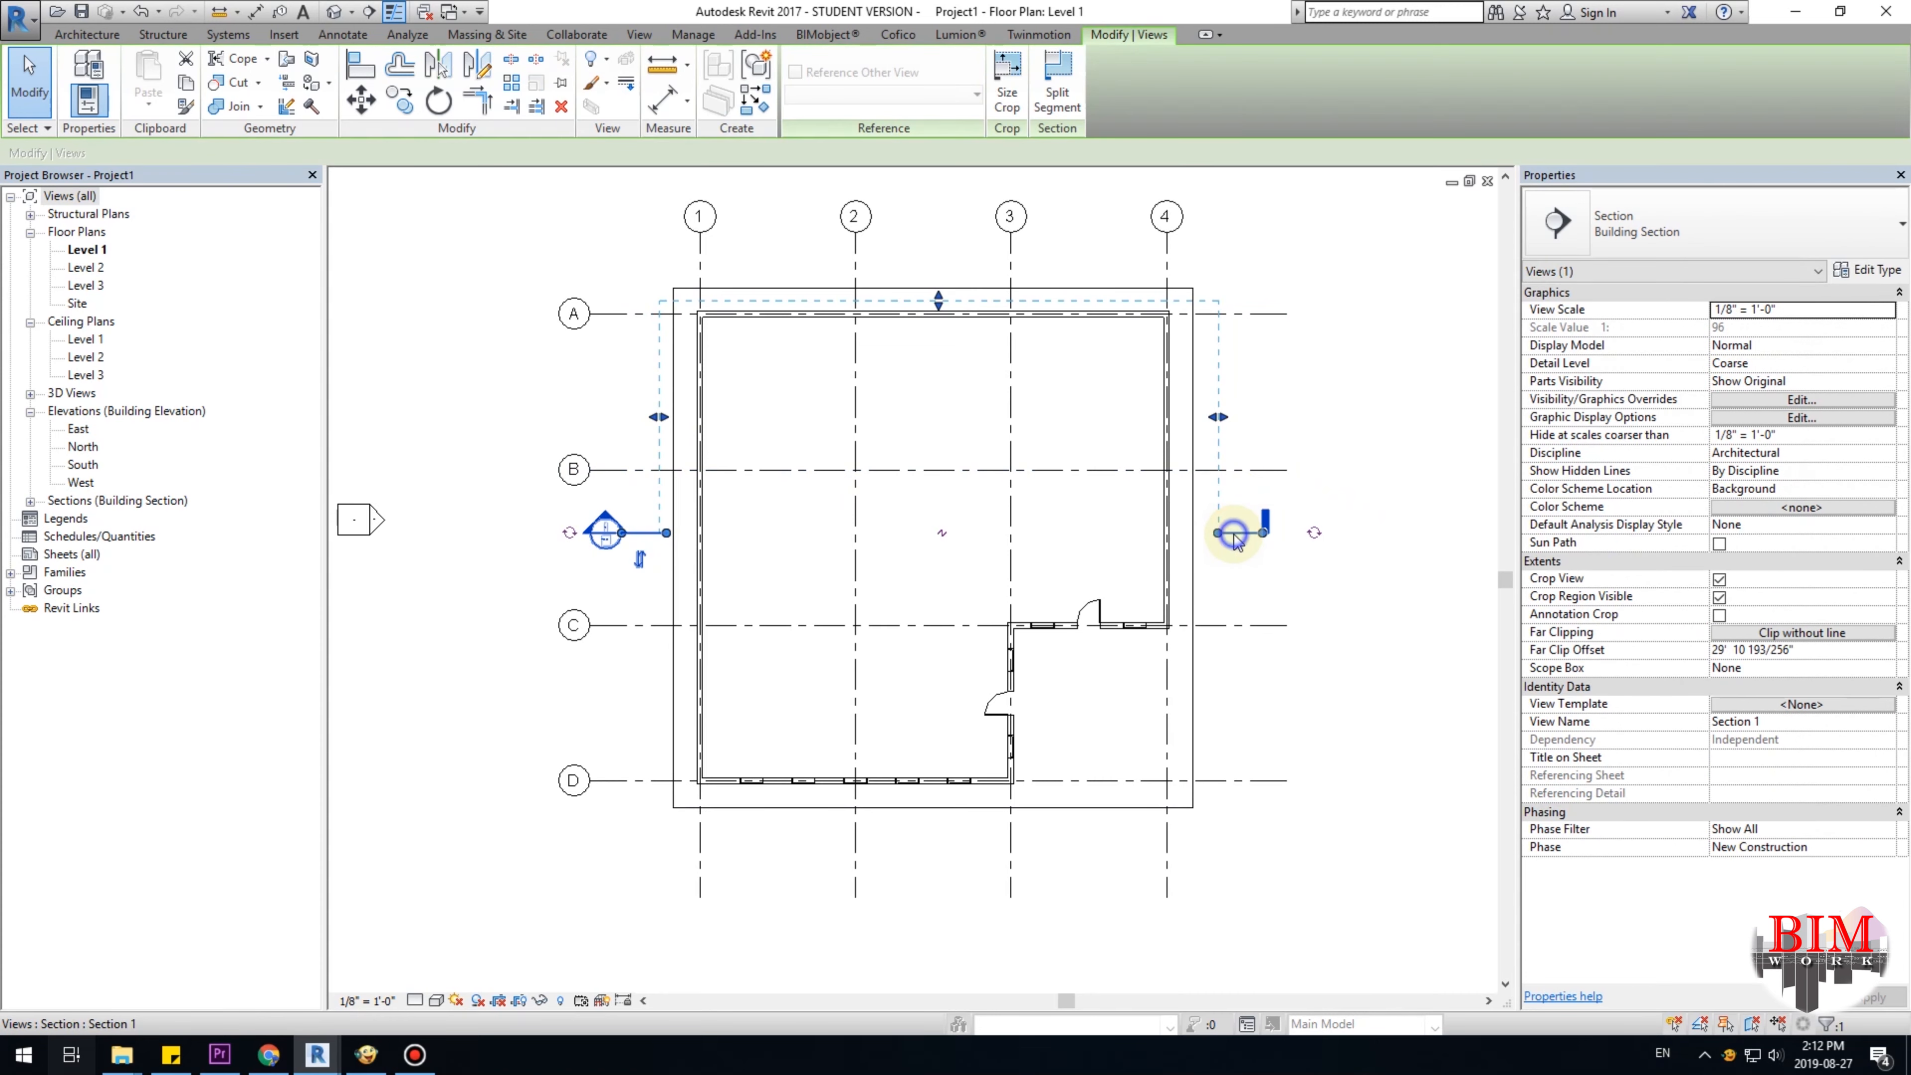
right_click(1236, 541)
left_click(1314, 121)
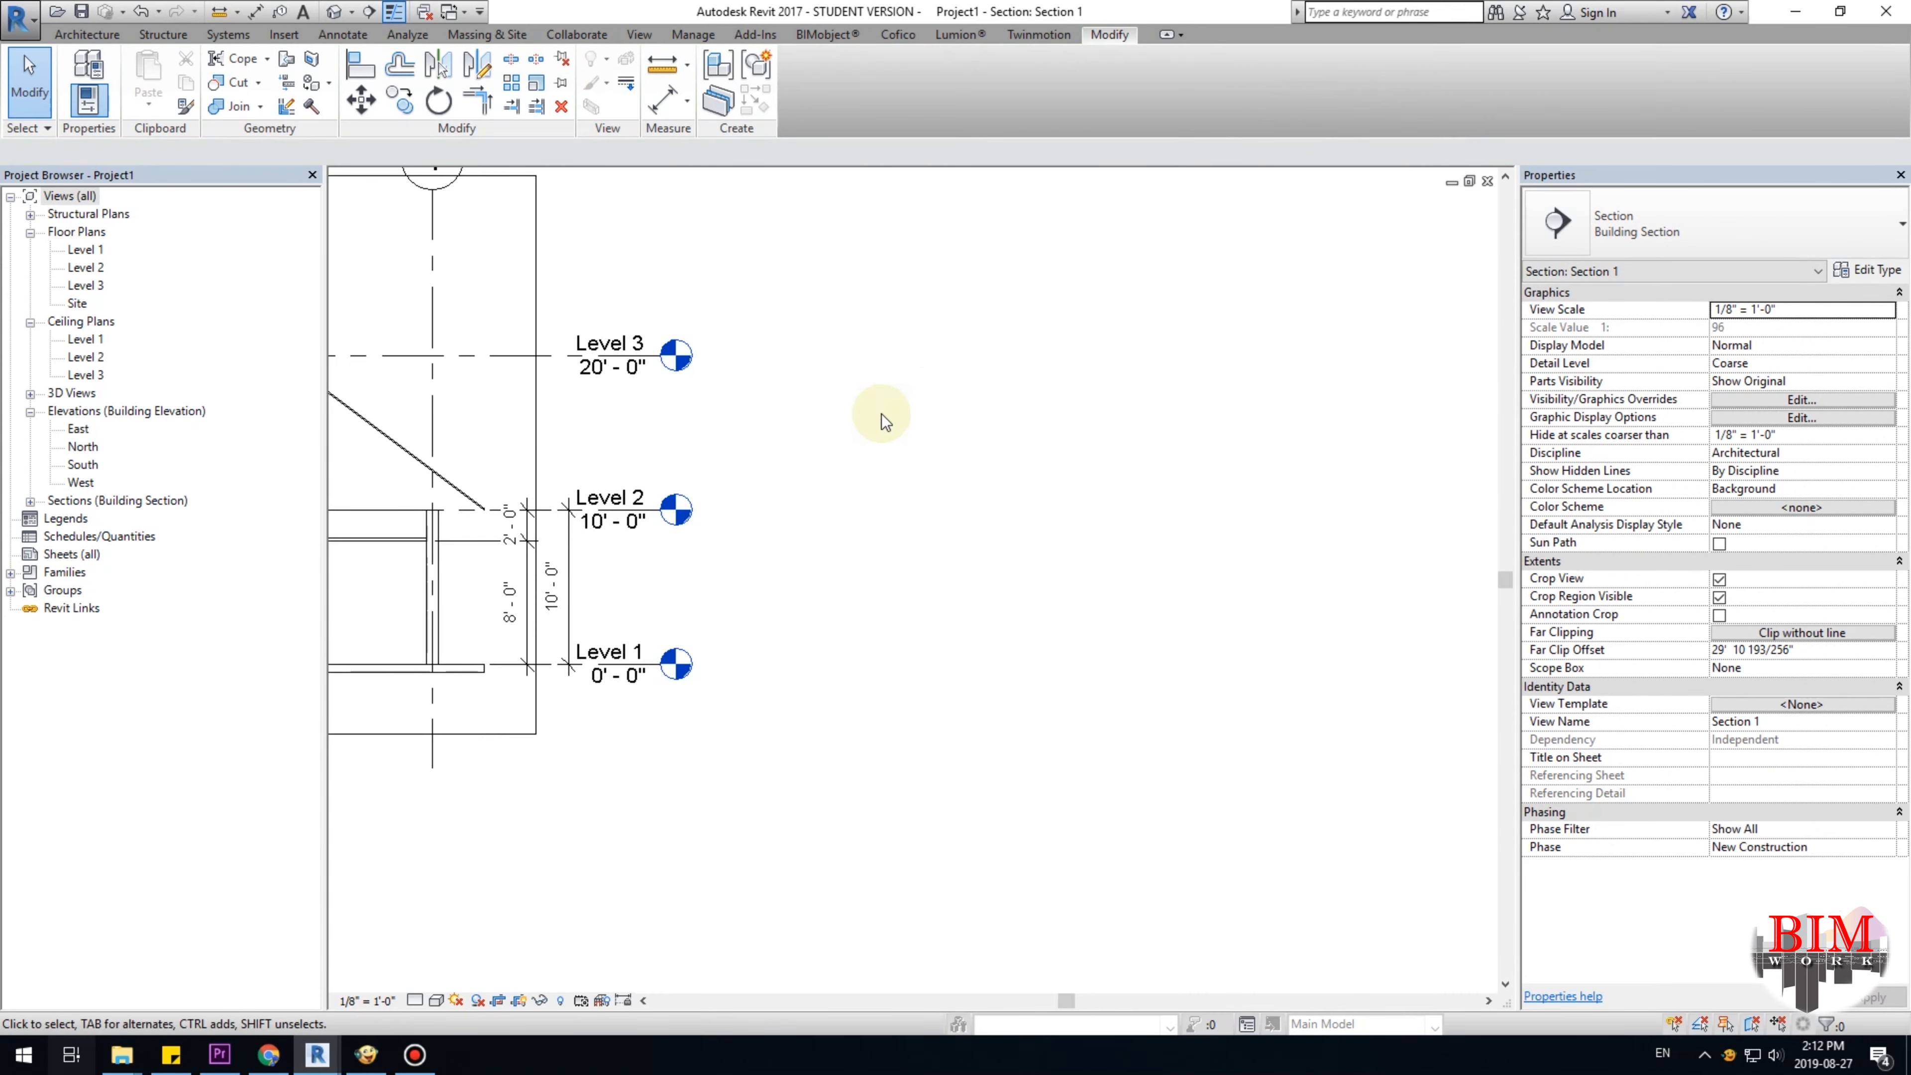
Delete the overall 10' - 0" dimension and the 2' - 0" and 8' - 0" dimension string beside the grid 4 wall.
scroll(872, 416, "down", 3)
scroll(964, 499, "up", 4)
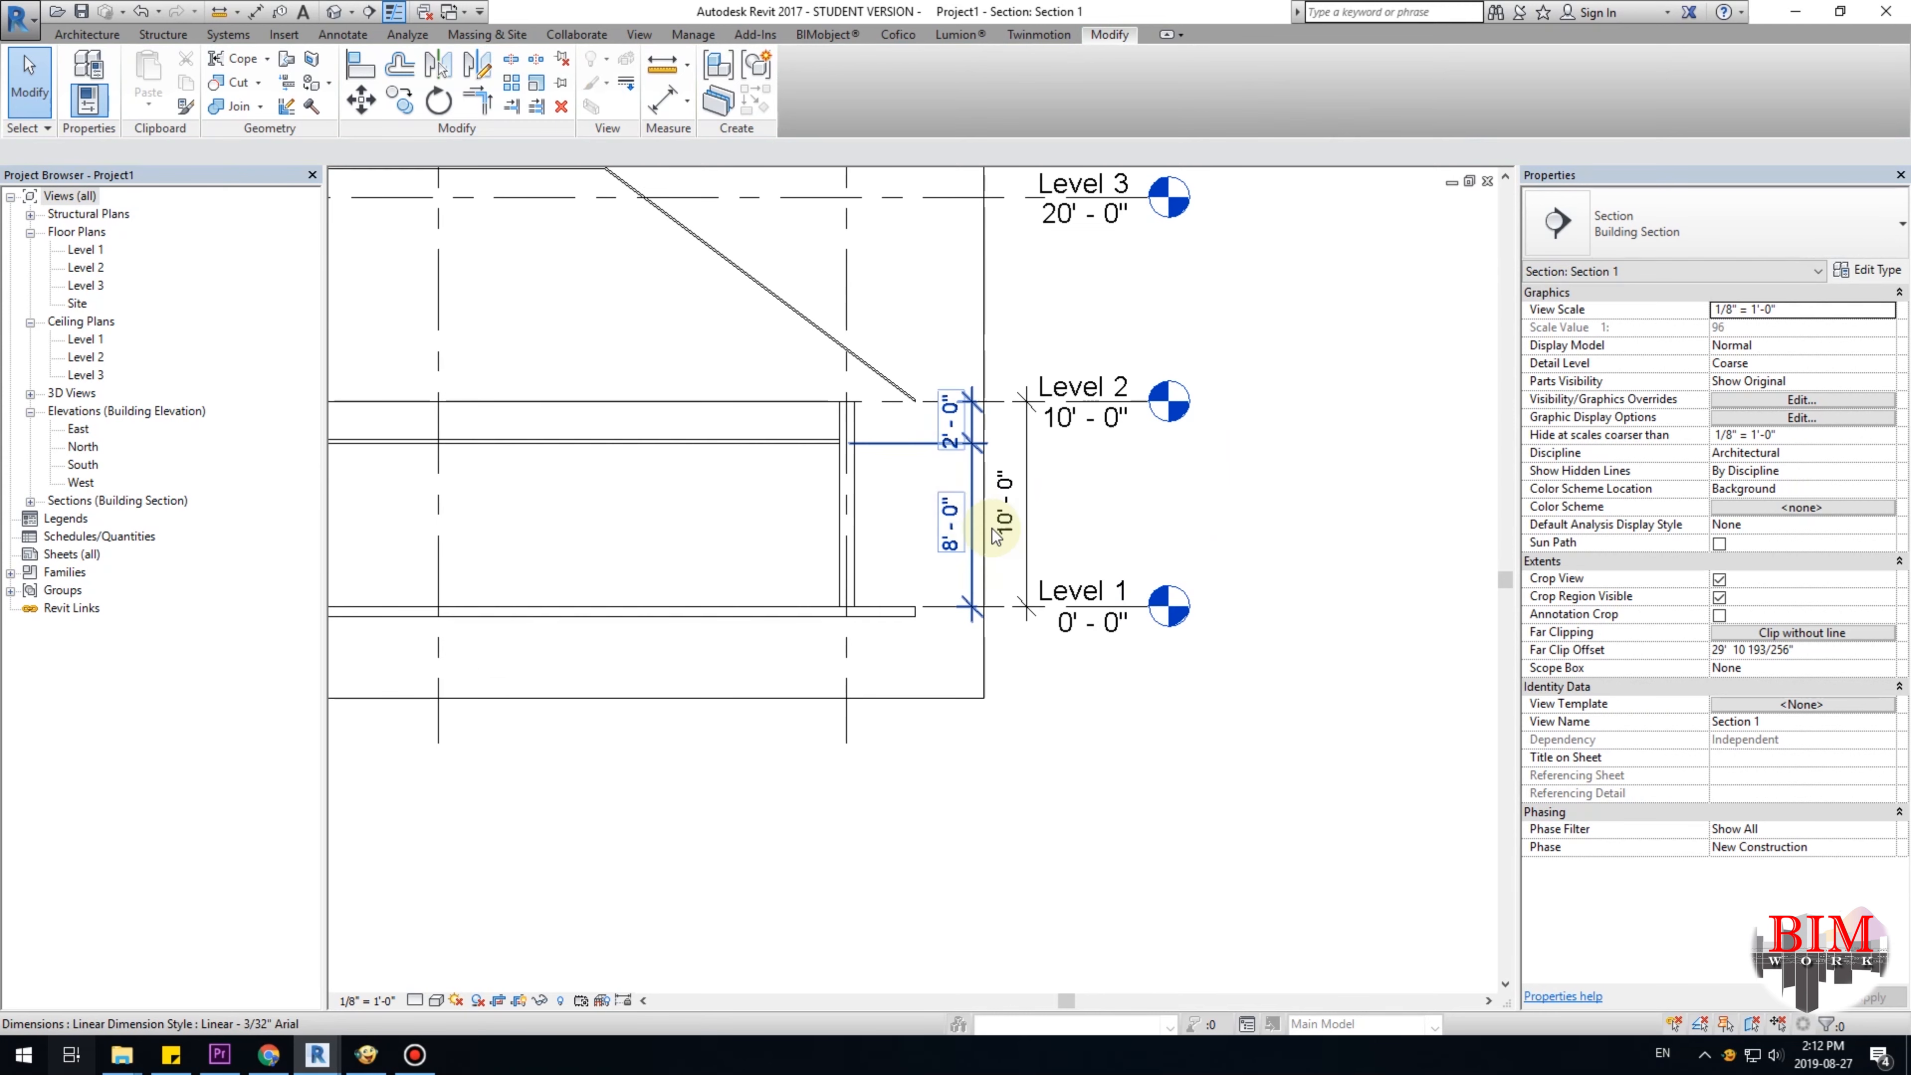
left_click(1026, 501)
key("Delete")
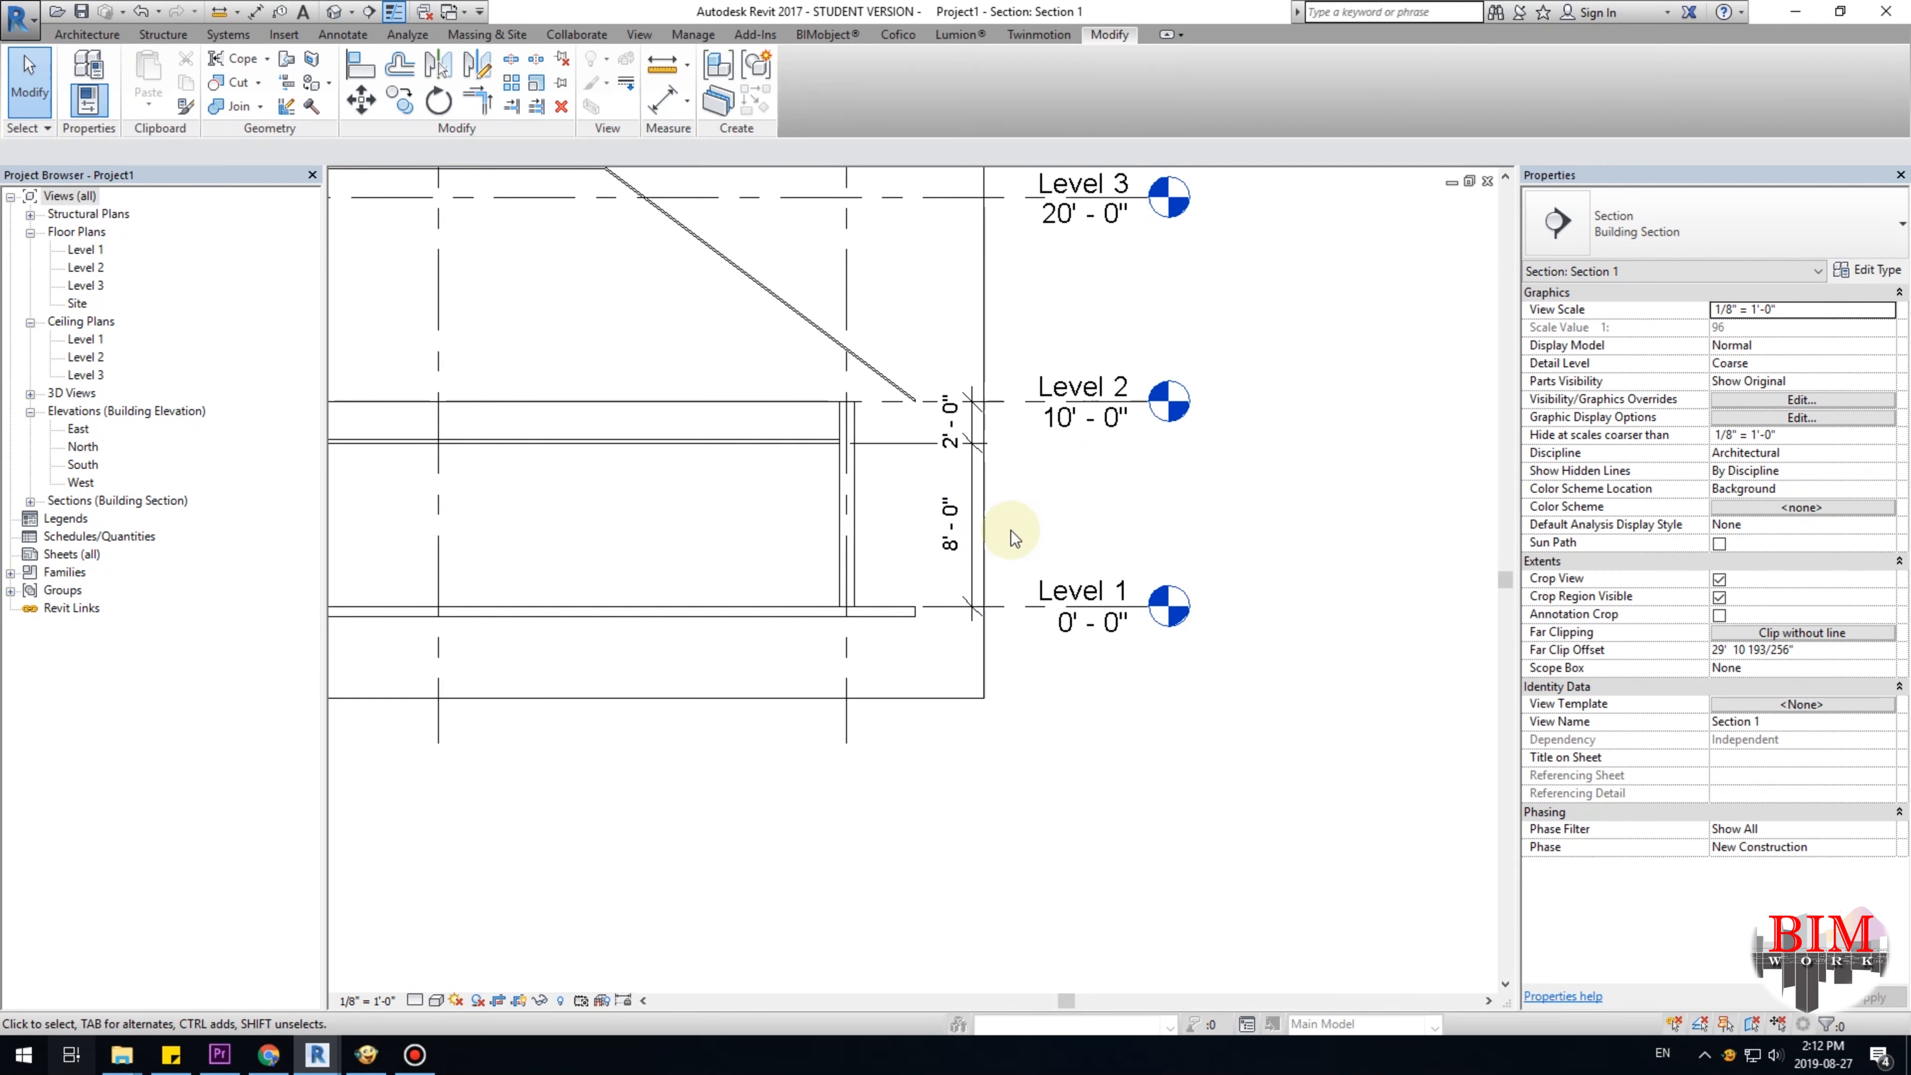
scroll(1002, 504, "up", 2)
left_click(963, 467)
key("Delete")
scroll(1041, 518, "down", 5)
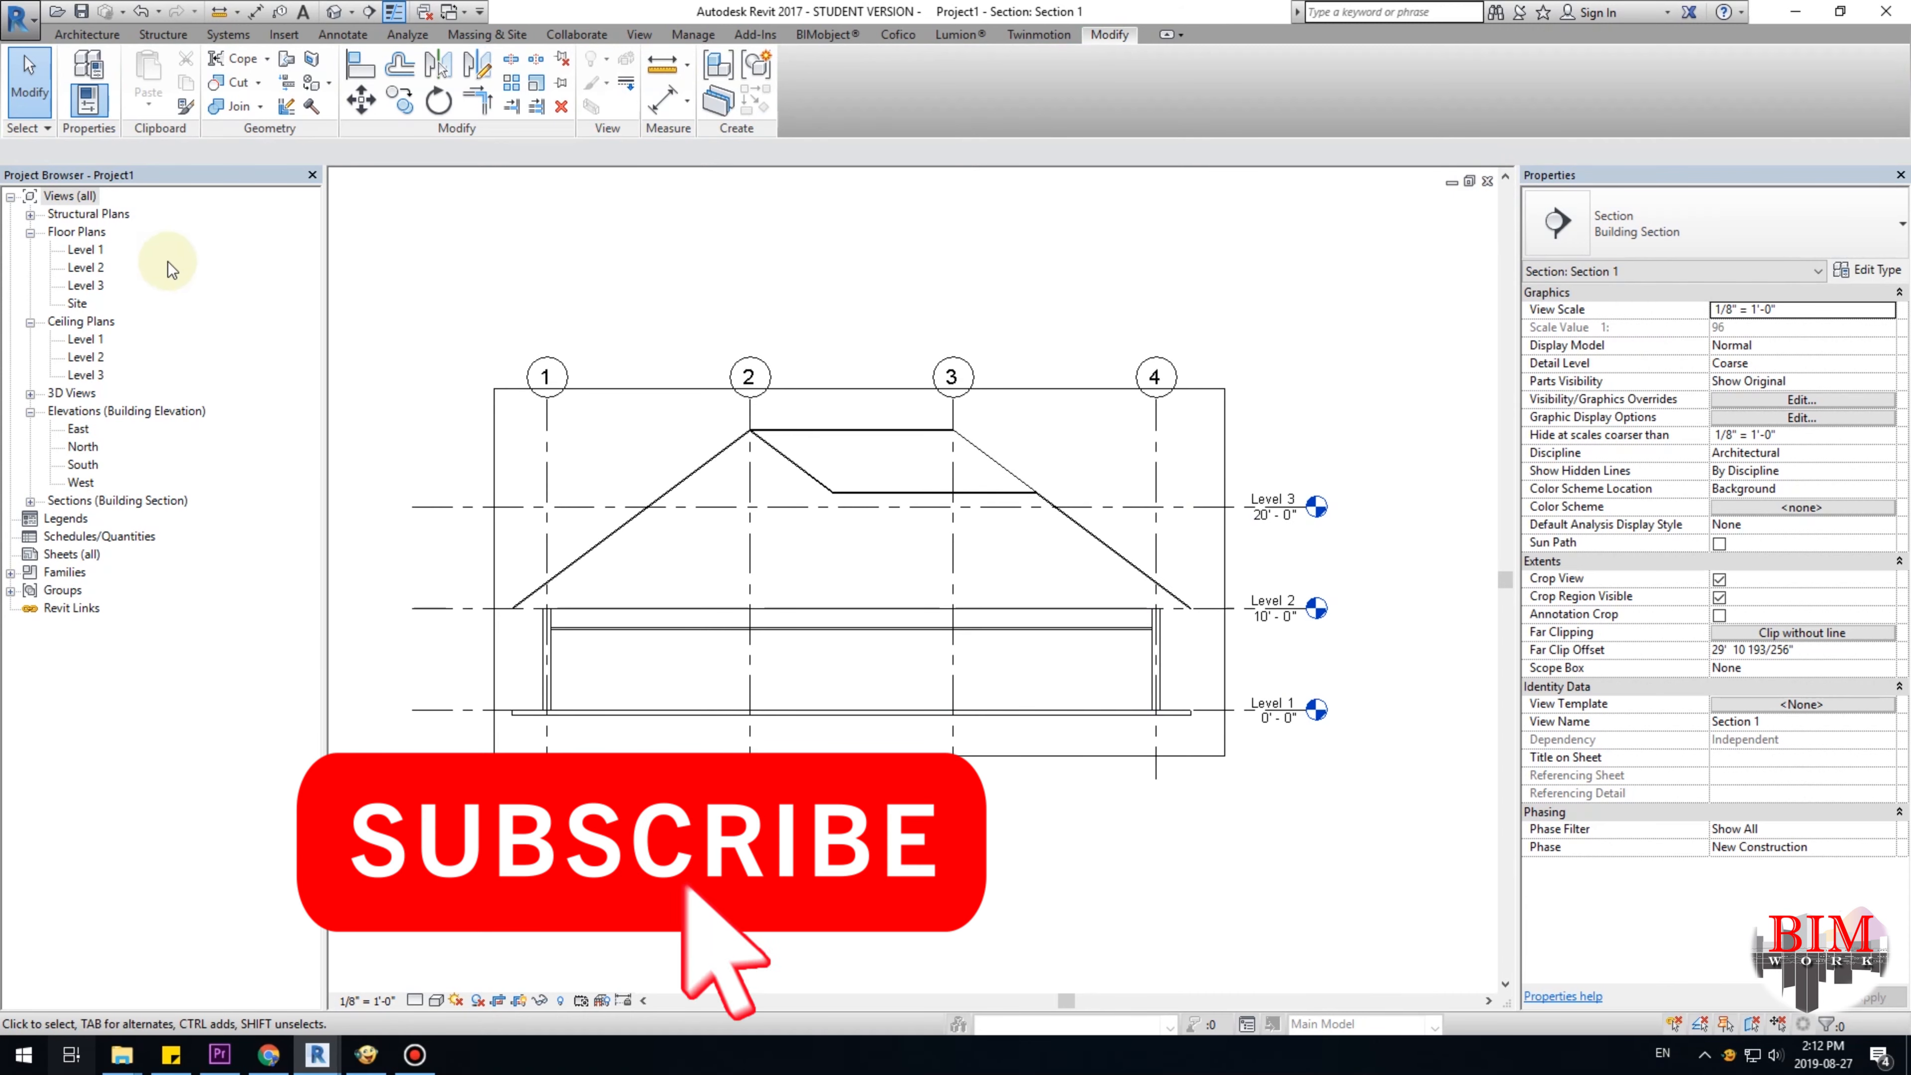
Open the Level 1 floor plan and examine the doors and windows around the recessed corner.
double_click(79, 251)
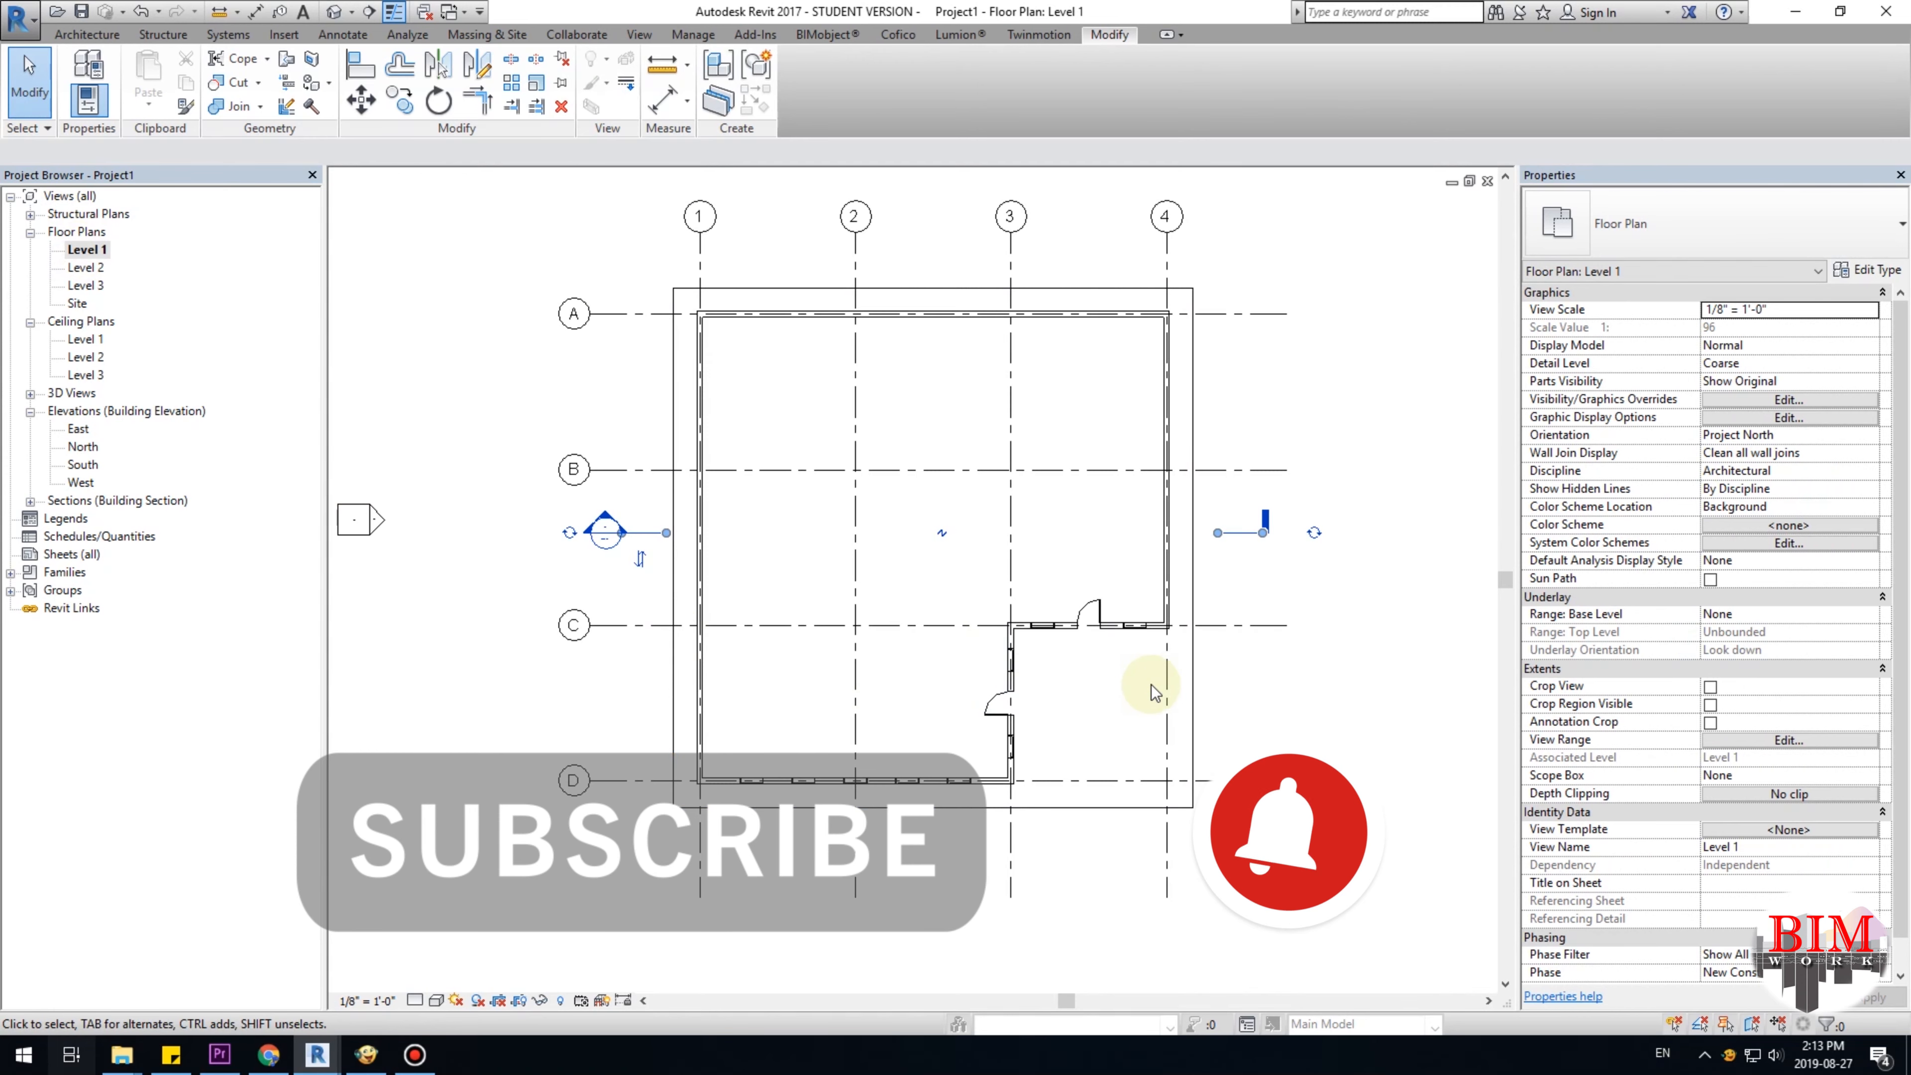
scroll(1136, 689, "up", 3)
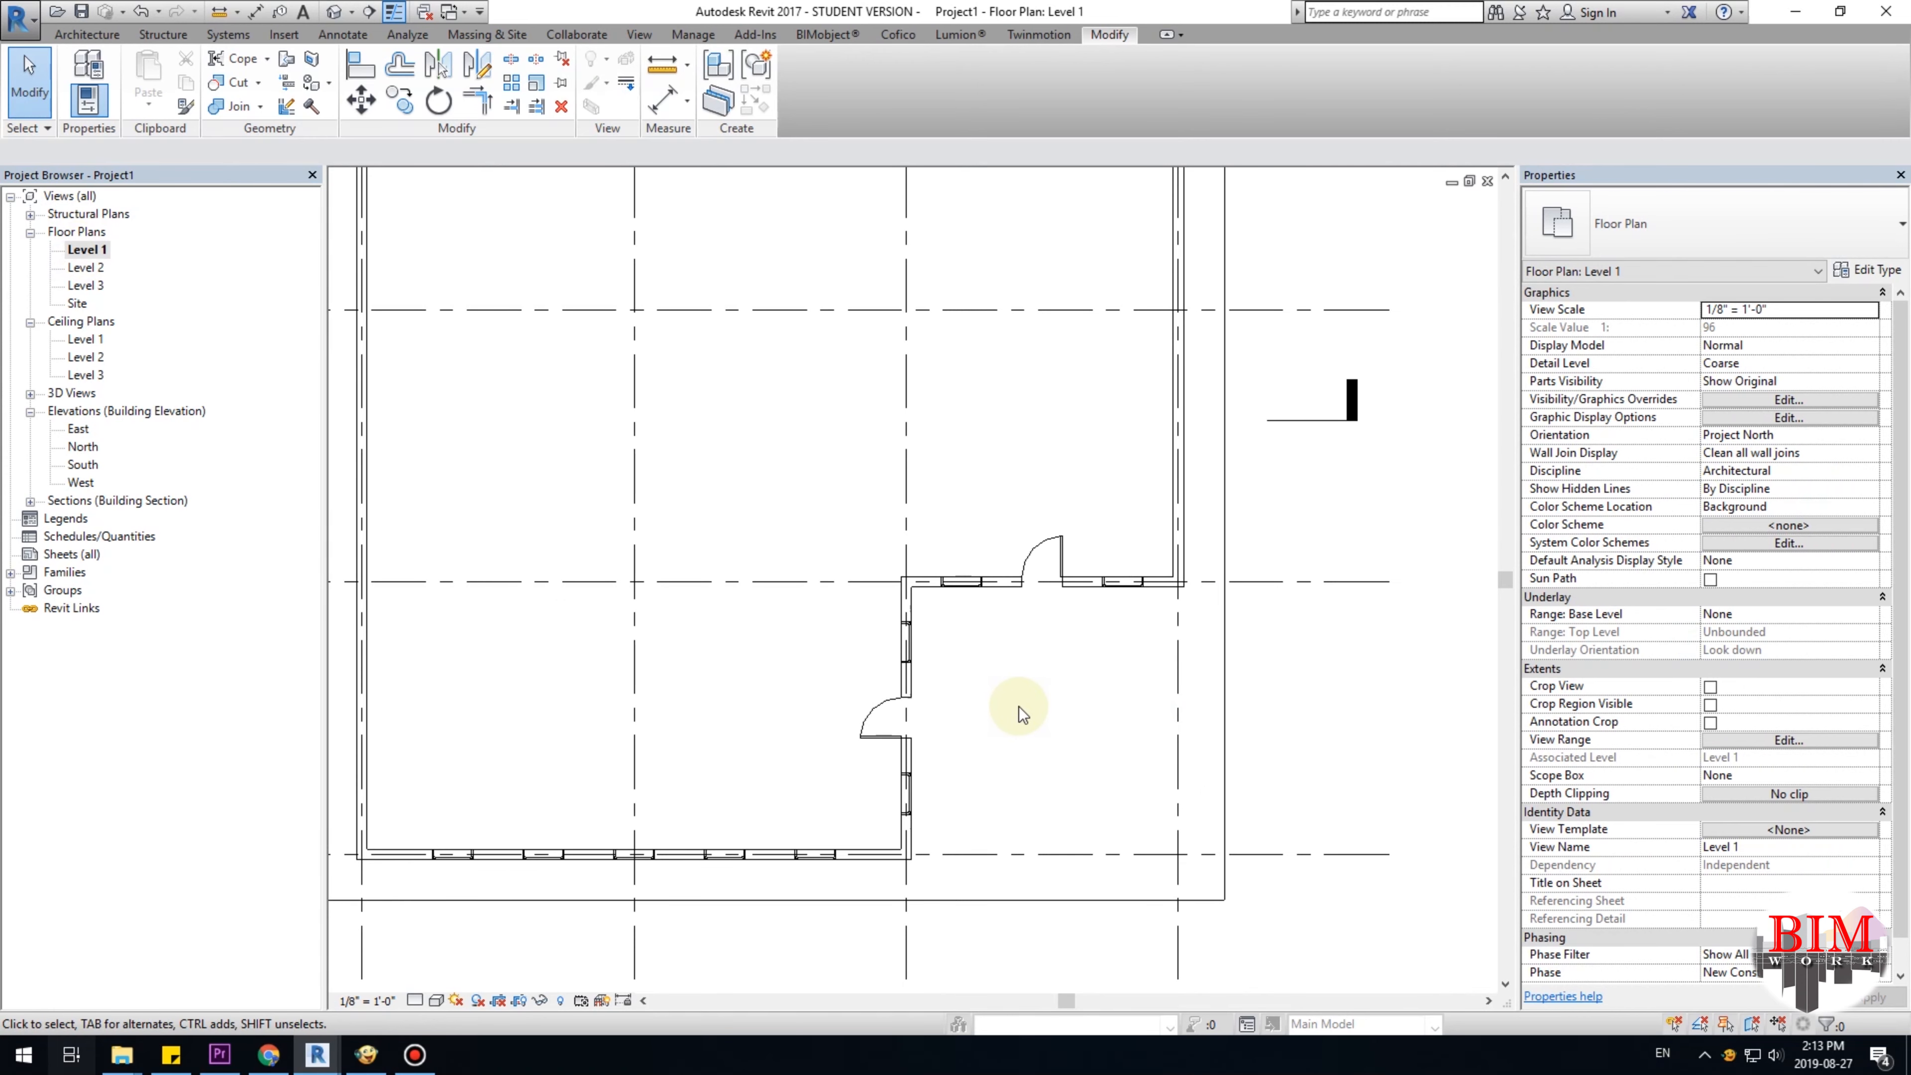
scroll(1018, 707, "down", 3)
middle_click_drag(1079, 675, 991, 729)
scroll(991, 730, "down", 2)
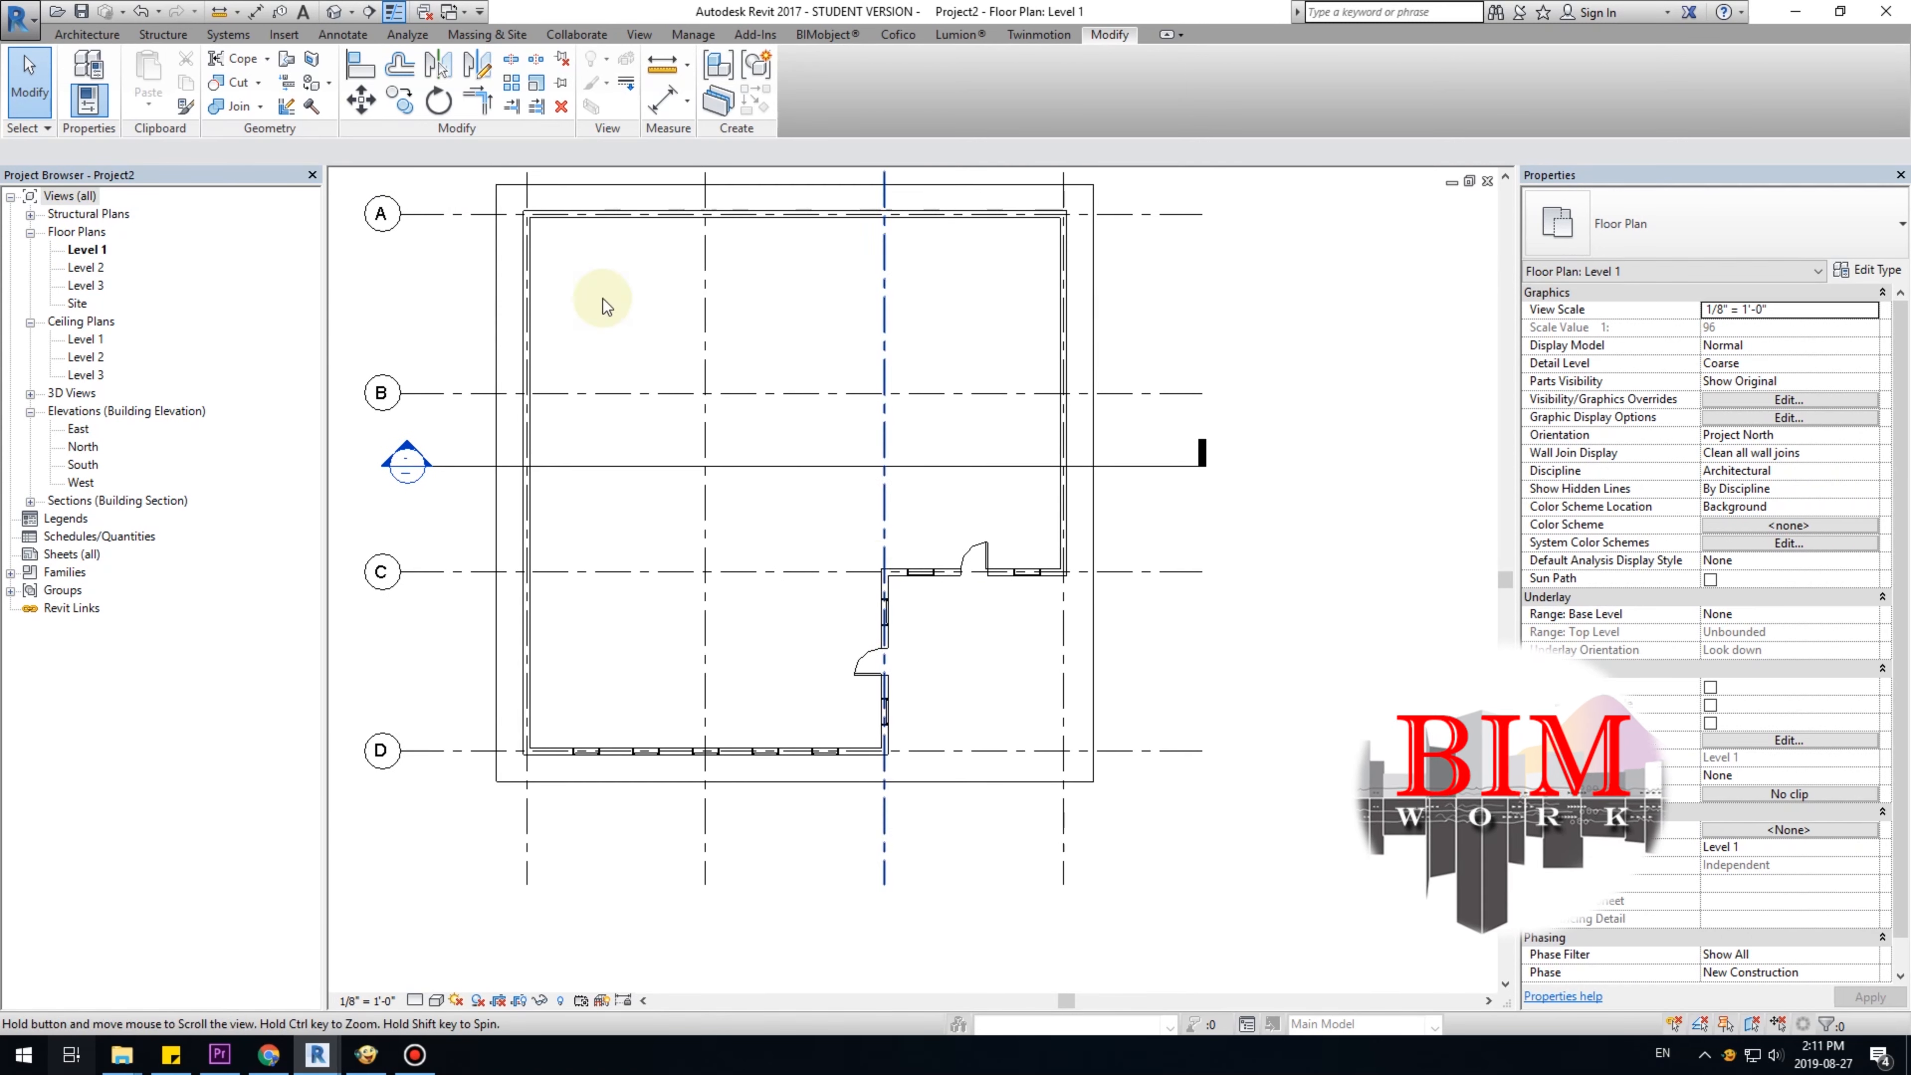
Open the default 3D view and return the model to its home orientation.
left_click(334, 11)
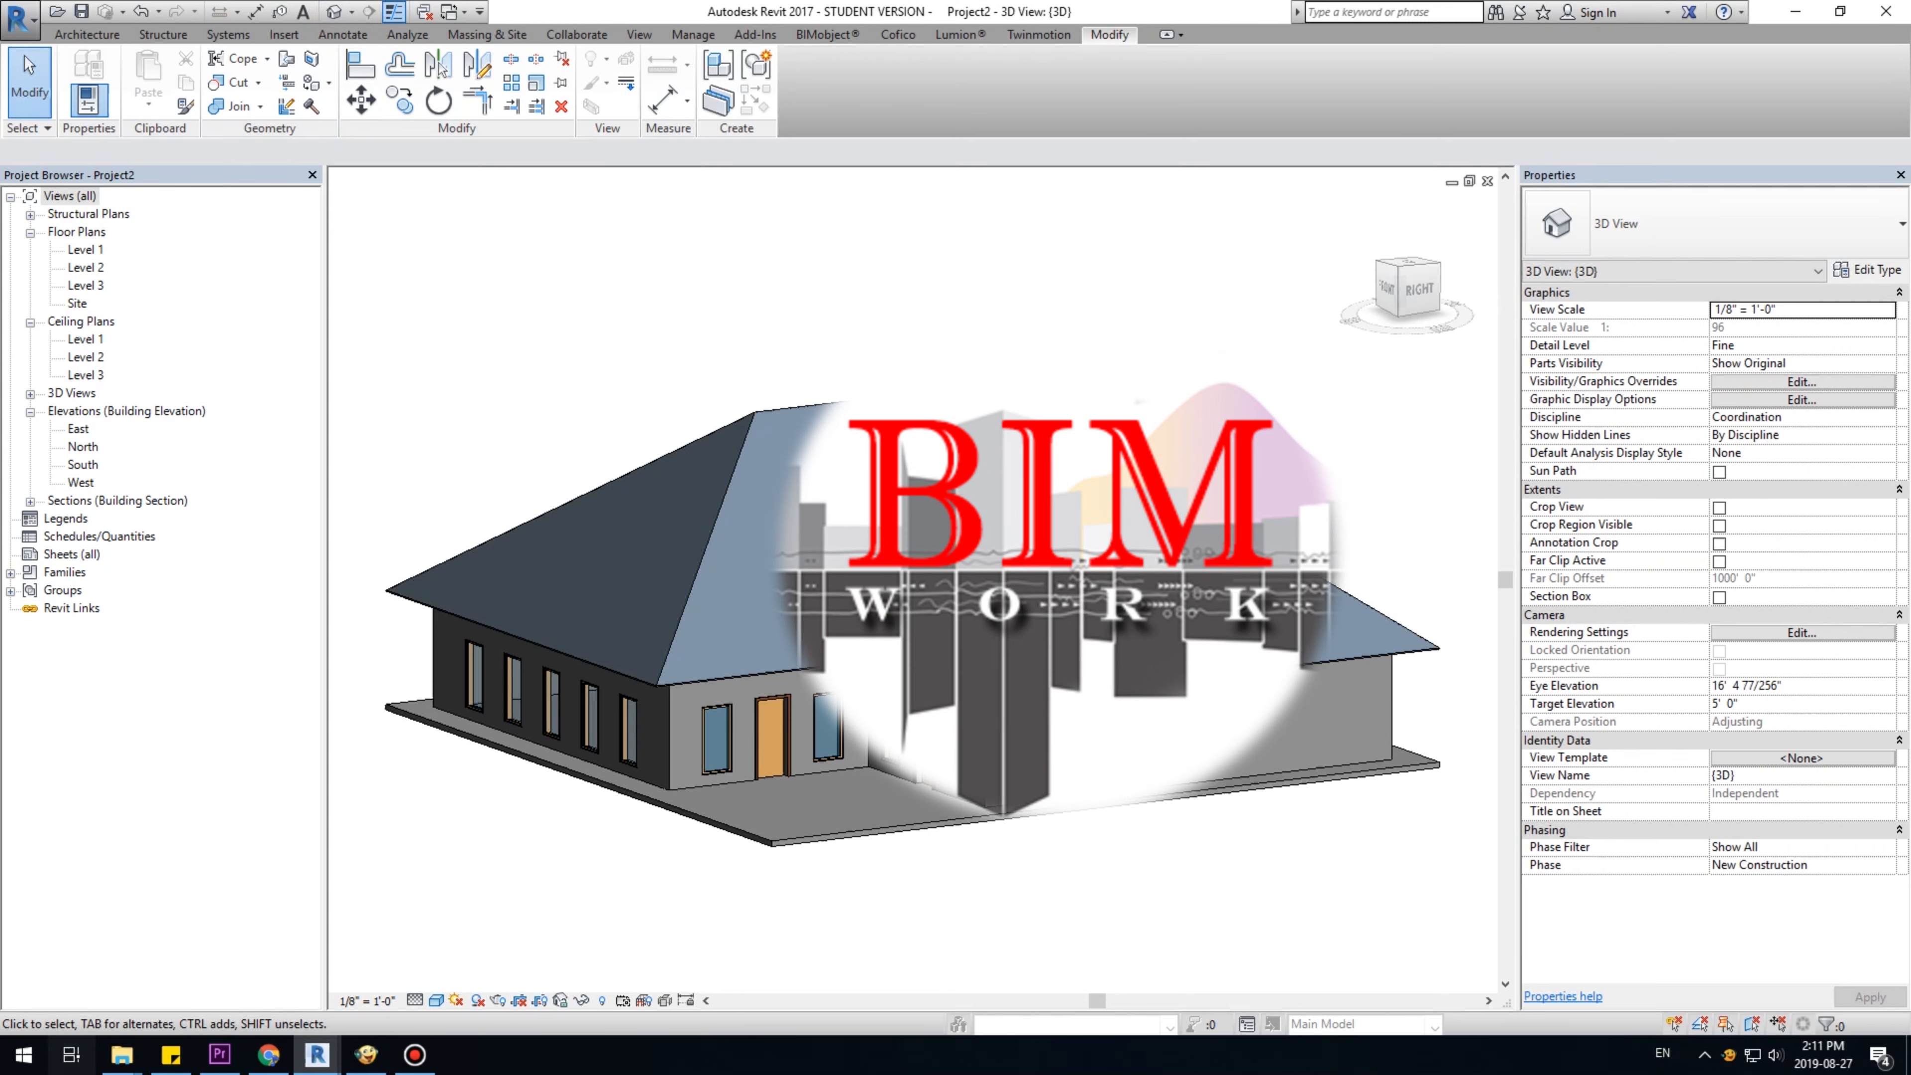
left_click(1362, 213)
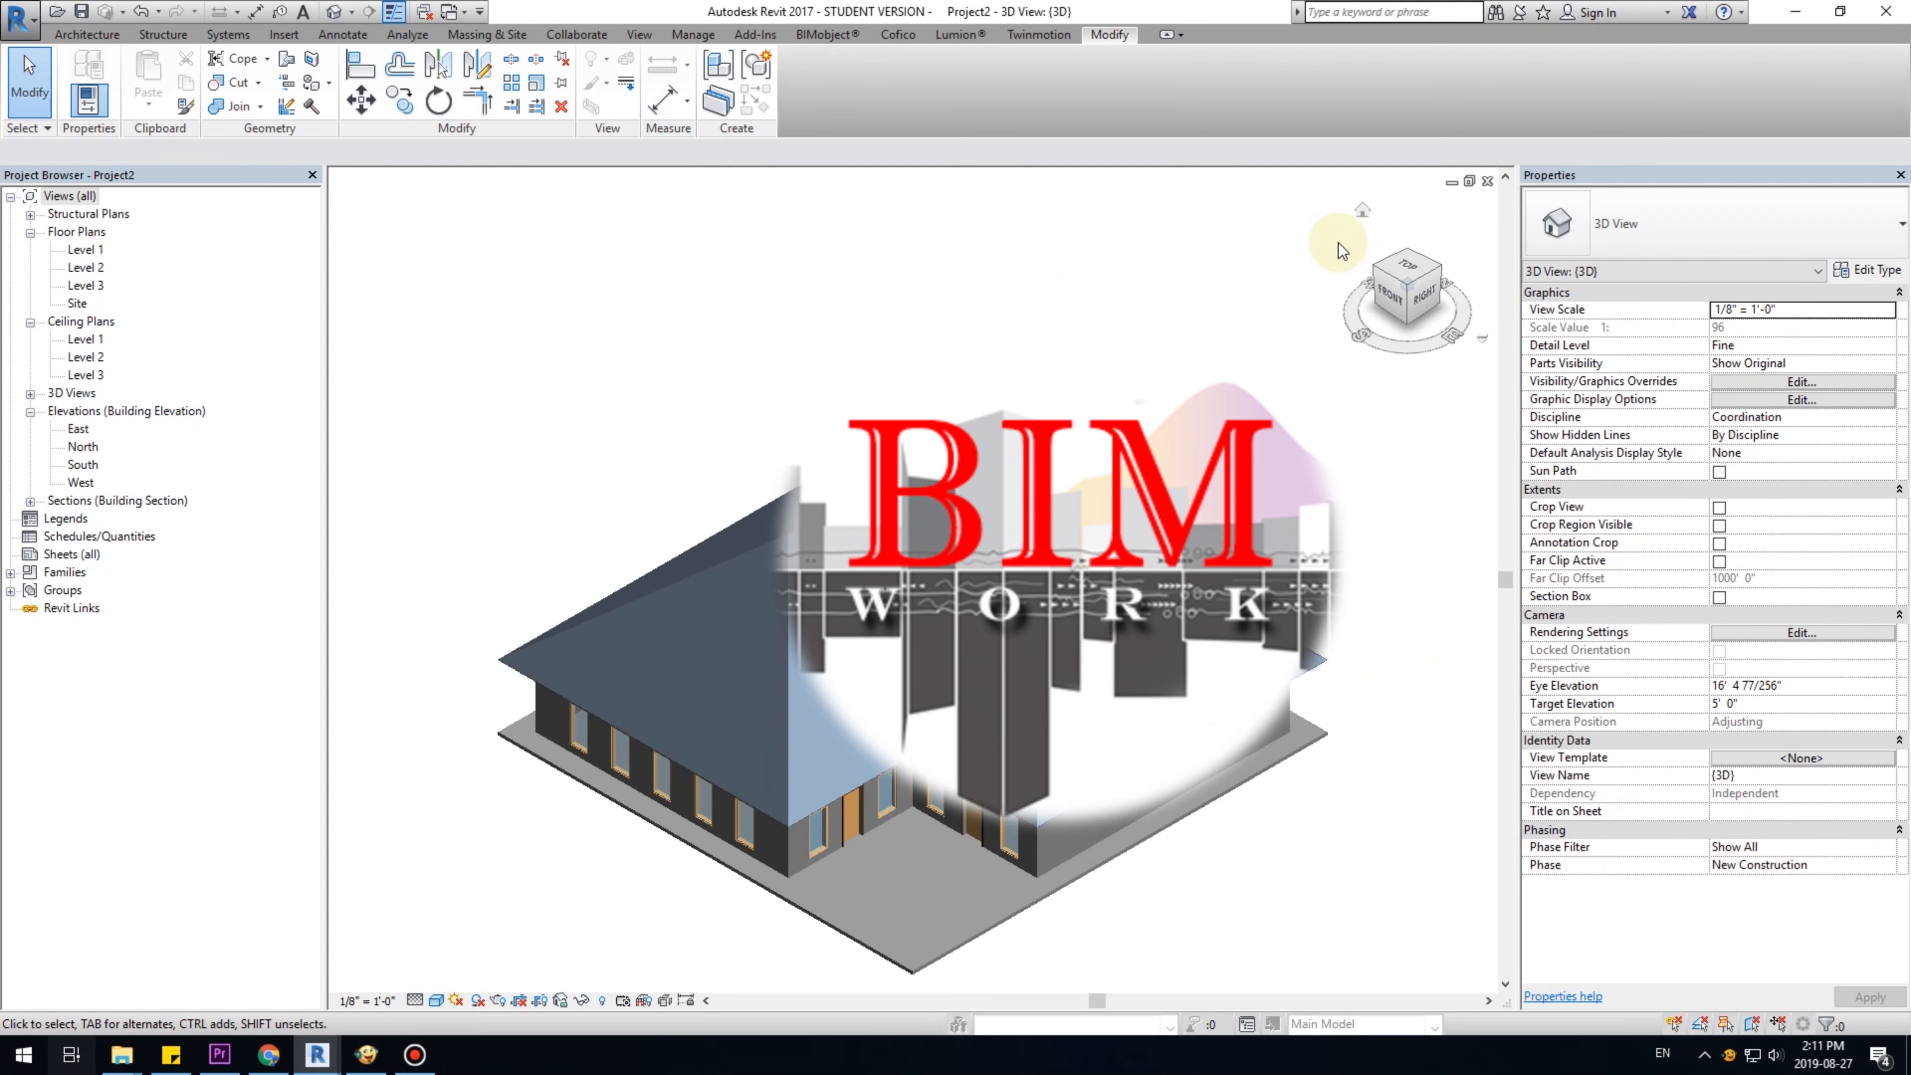